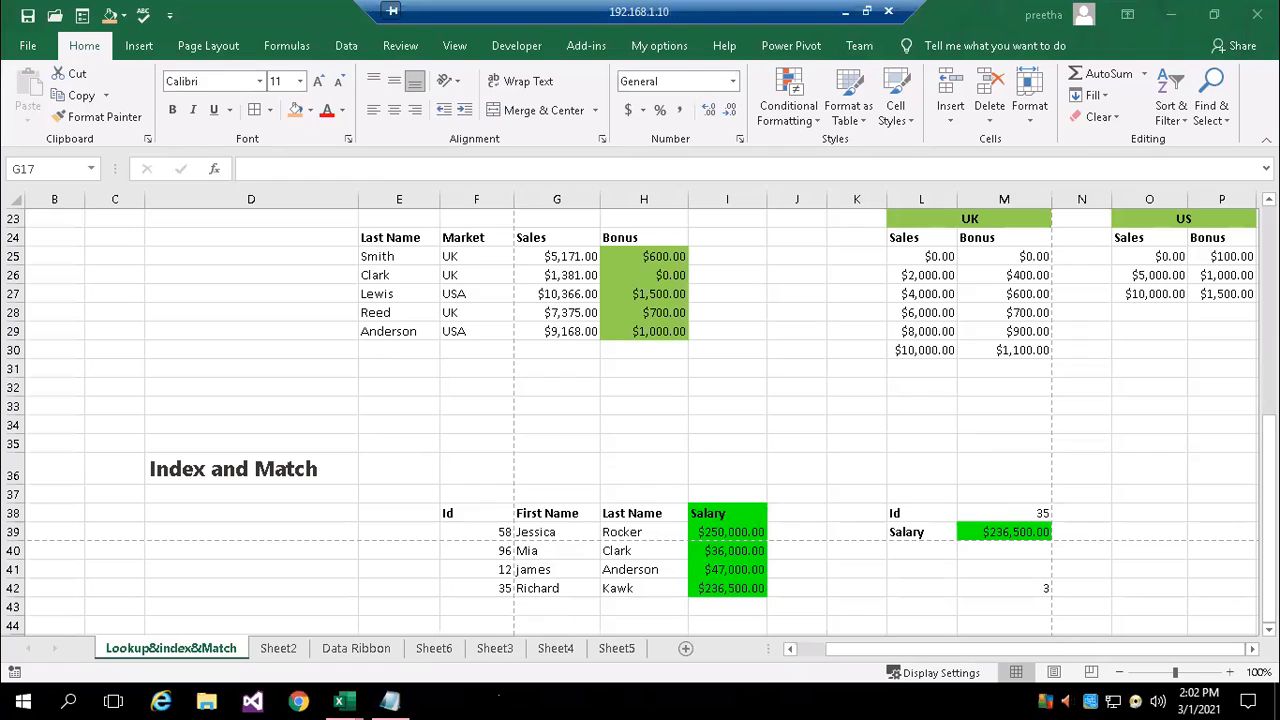
Switch to the workbook containing the Cell Referencing sheet and open its Data2 sheet
{"action": "mouse_move", "coordinate": [342, 695]}
{"action": "left_click", "coordinate": [312, 620]}
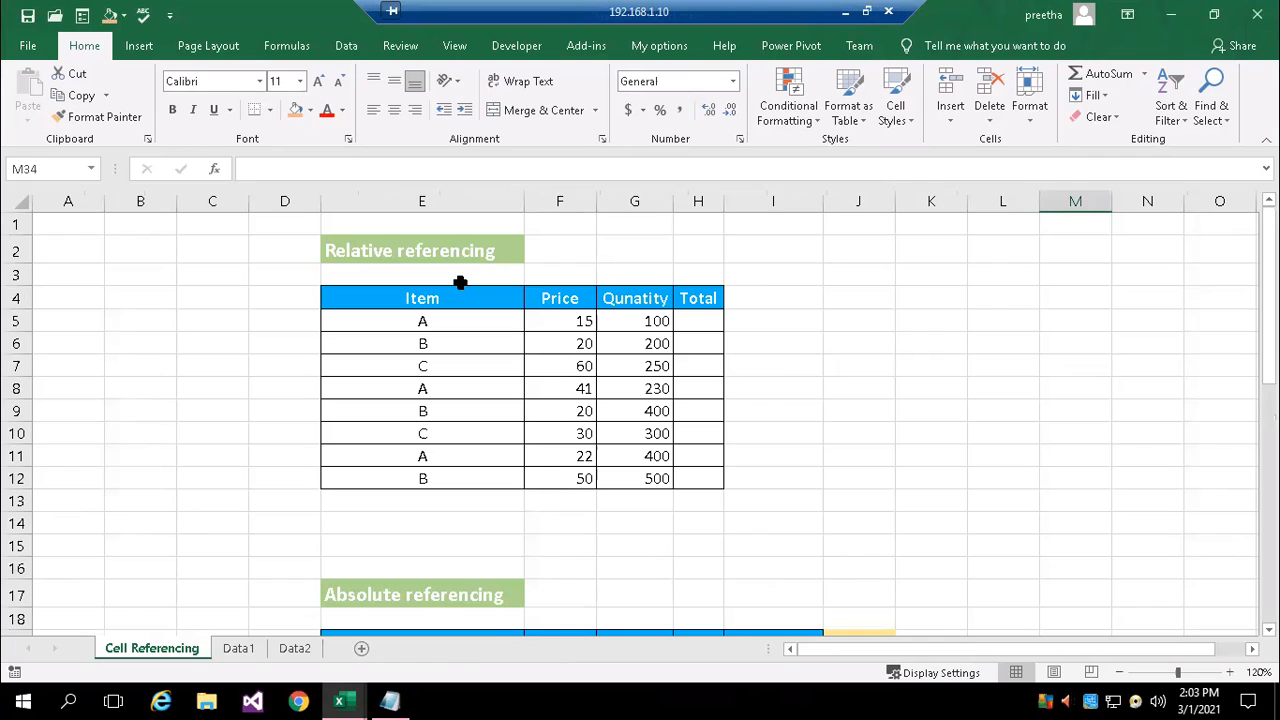
{"action": "left_click", "coordinate": [296, 648]}
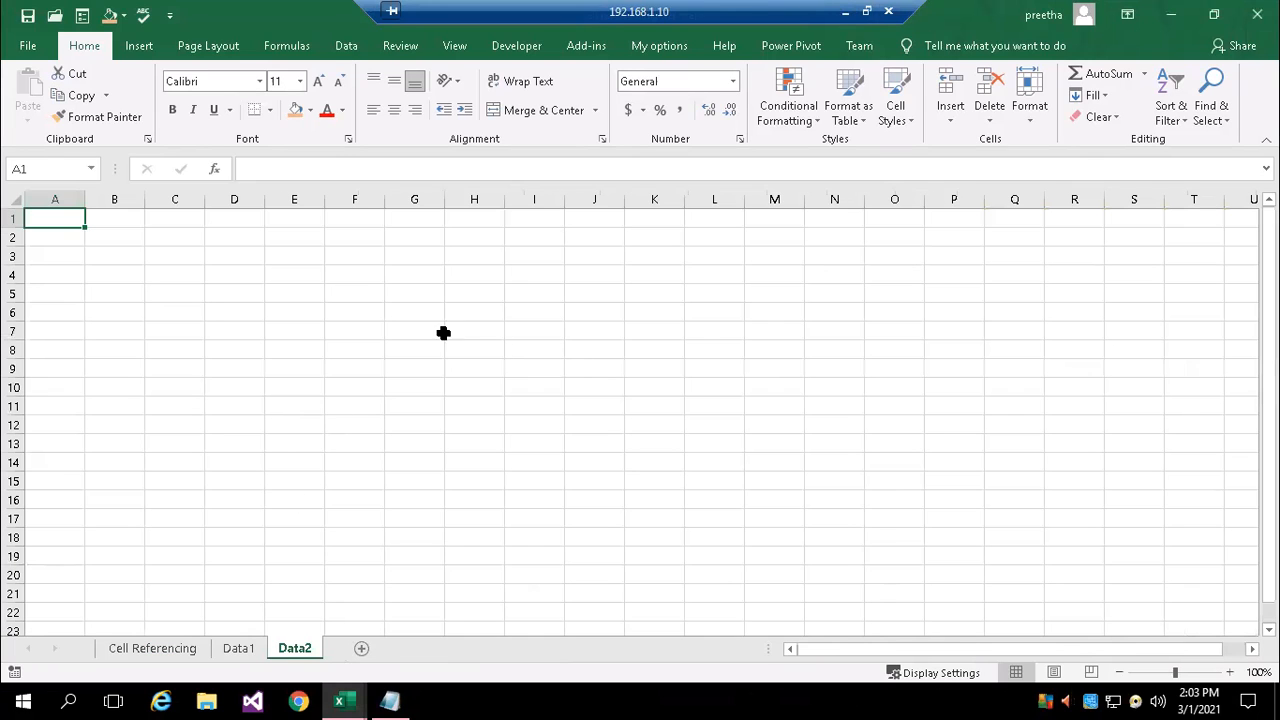
Enter the column headers "vaue1" in cell E3 and "value2" in cell F3
{"action": "left_click", "coordinate": [280, 259]}
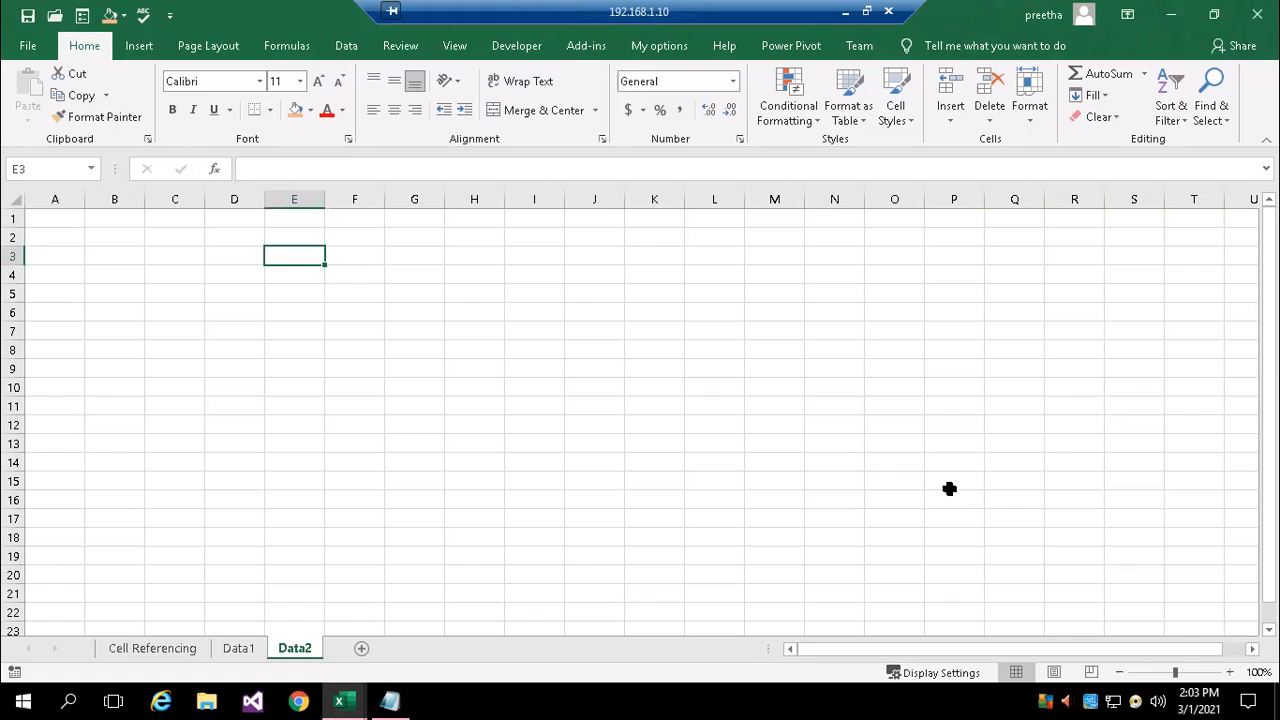
{"action": "type", "text": "d"}
{"action": "key", "text": "BackSpace"}
{"action": "type", "text": "vaue1"}
{"action": "key", "text": "Tab"}
{"action": "type", "text": "value2"}
{"action": "key", "text": "Return"}
Enter the values 23, 4 and 56 in cells E4 to E6 under the first header
{"action": "key", "text": "Left"}
{"action": "type", "text": "23"}
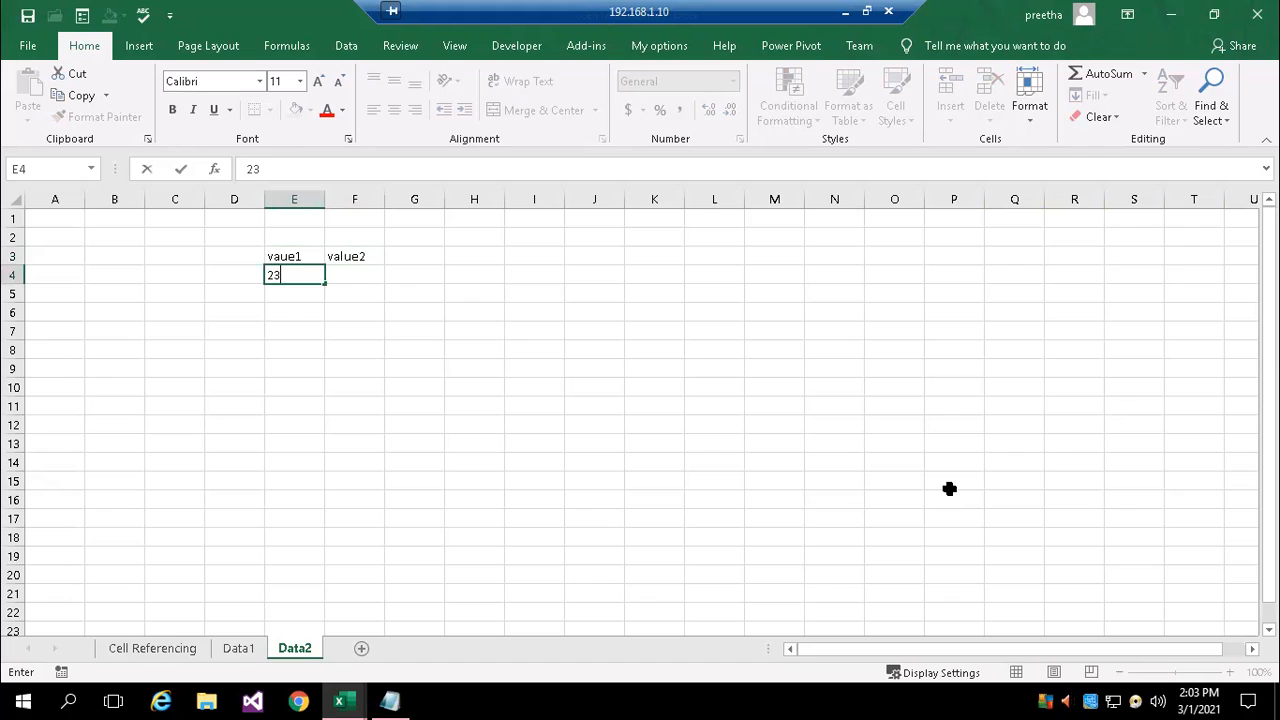
{"action": "key", "text": "Return"}
{"action": "type", "text": "4"}
{"action": "key", "text": "Return"}
{"action": "type", "text": "56"}
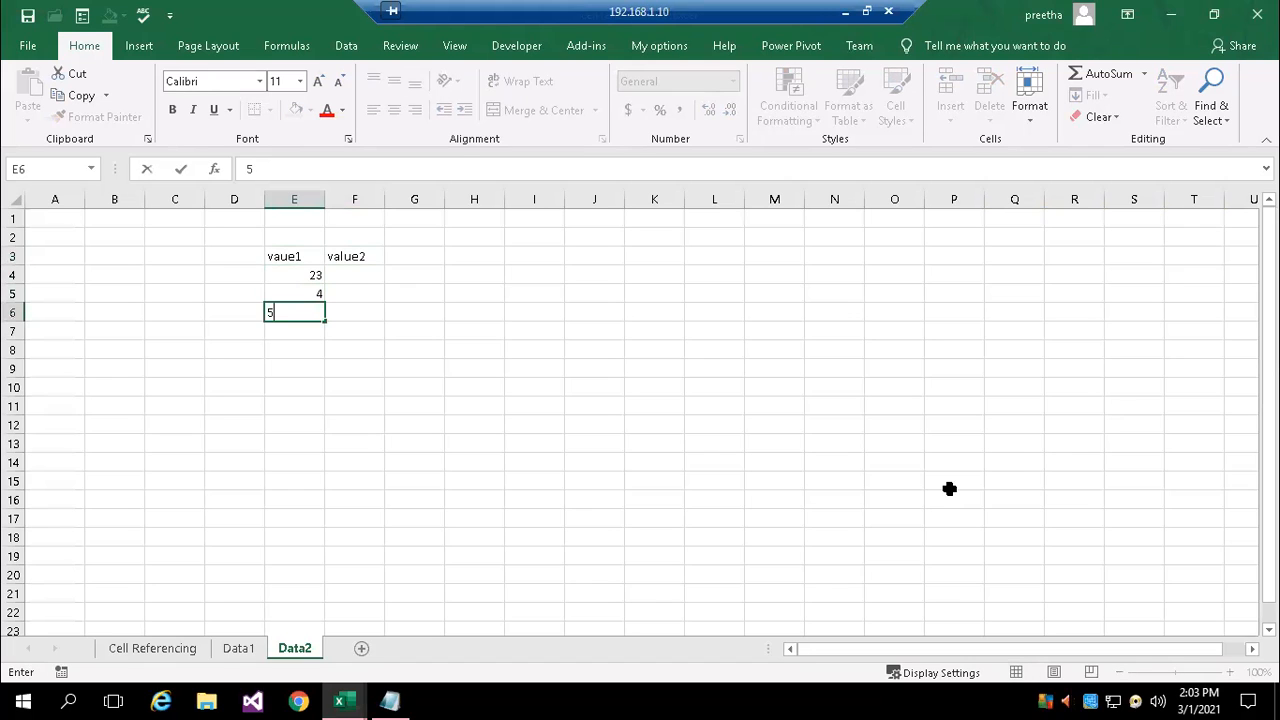
{"action": "key", "text": "Up"}
Enter the values 34, 34 and 23 in cells F4 to F6 under the value2 header
{"action": "key", "text": "Up"}
{"action": "key", "text": "Up"}
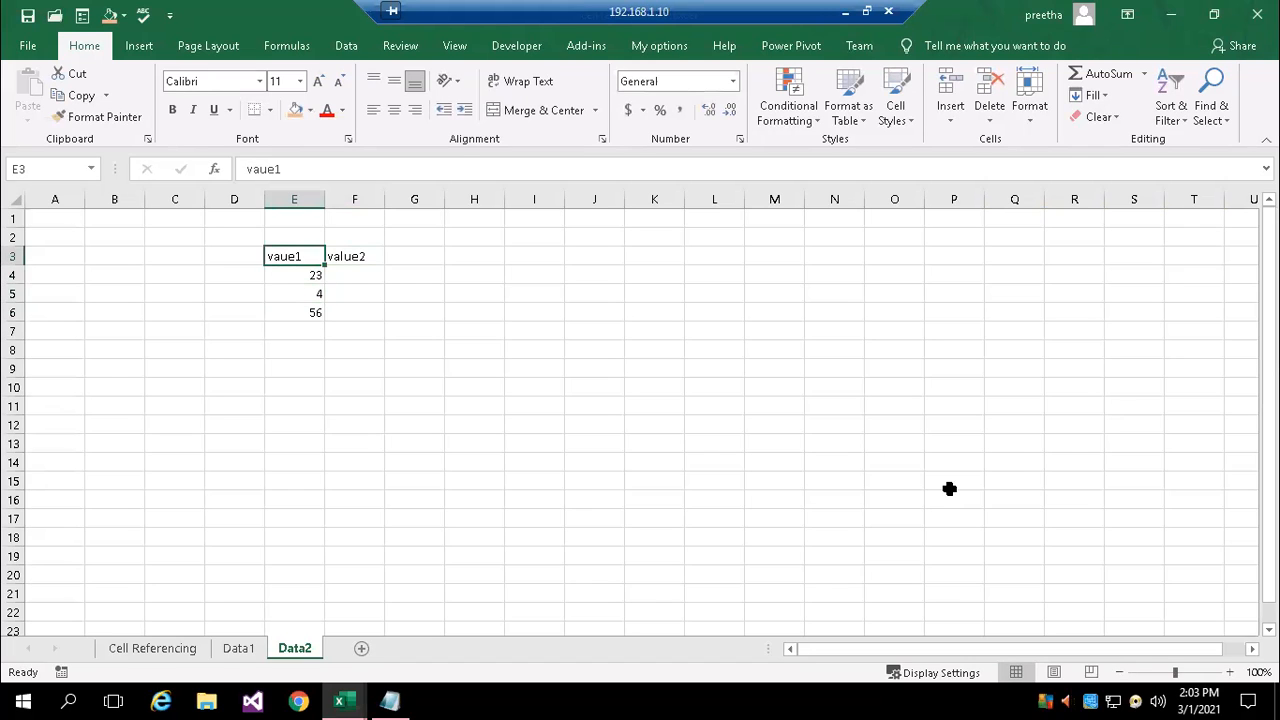
{"action": "key", "text": "Down"}
{"action": "key", "text": "Right"}
{"action": "type", "text": "34"}
{"action": "key", "text": "Return"}
{"action": "type", "text": "34"}
{"action": "key", "text": "Return"}
{"action": "type", "text": "23"}
{"action": "key", "text": "Up"}
{"action": "key", "text": "Up"}
Set the font size of E3:F6 to 20 and auto-fit the widths of columns E and F
{"action": "left_click_drag", "start_coordinate": [292, 256], "coordinate": [366, 310]}
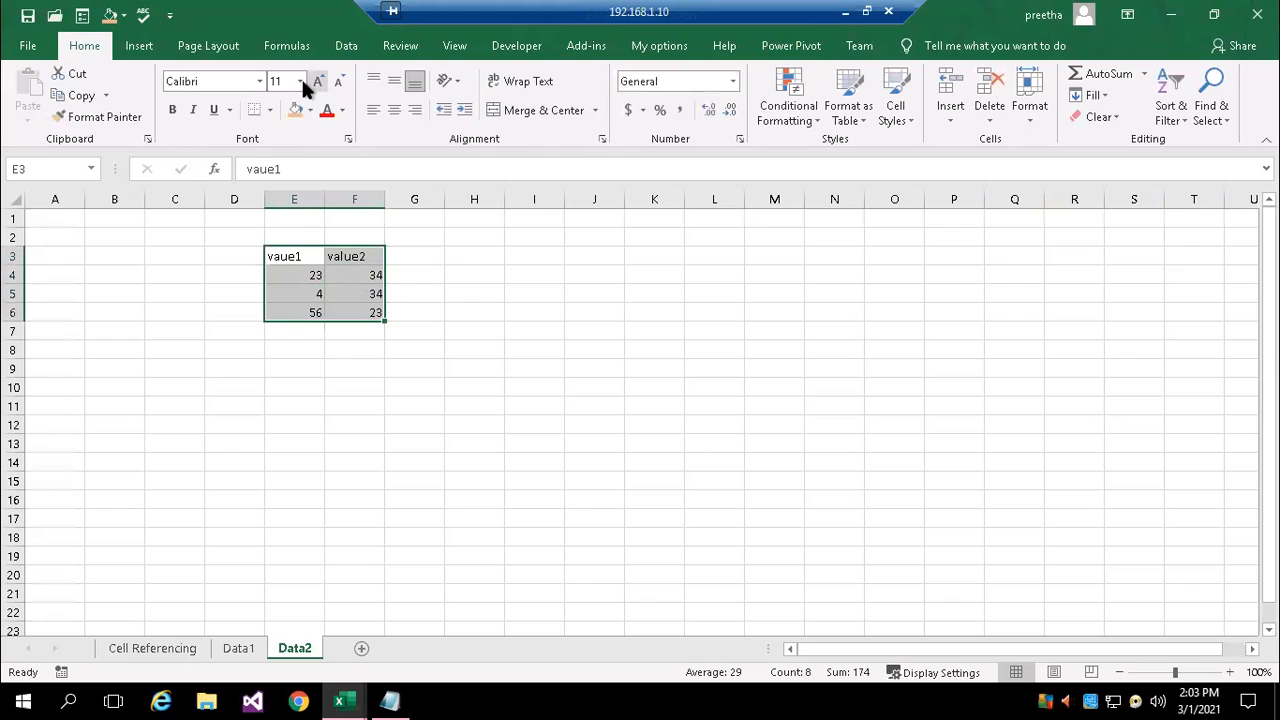
{"action": "left_click", "coordinate": [301, 80]}
{"action": "left_click", "coordinate": [283, 240]}
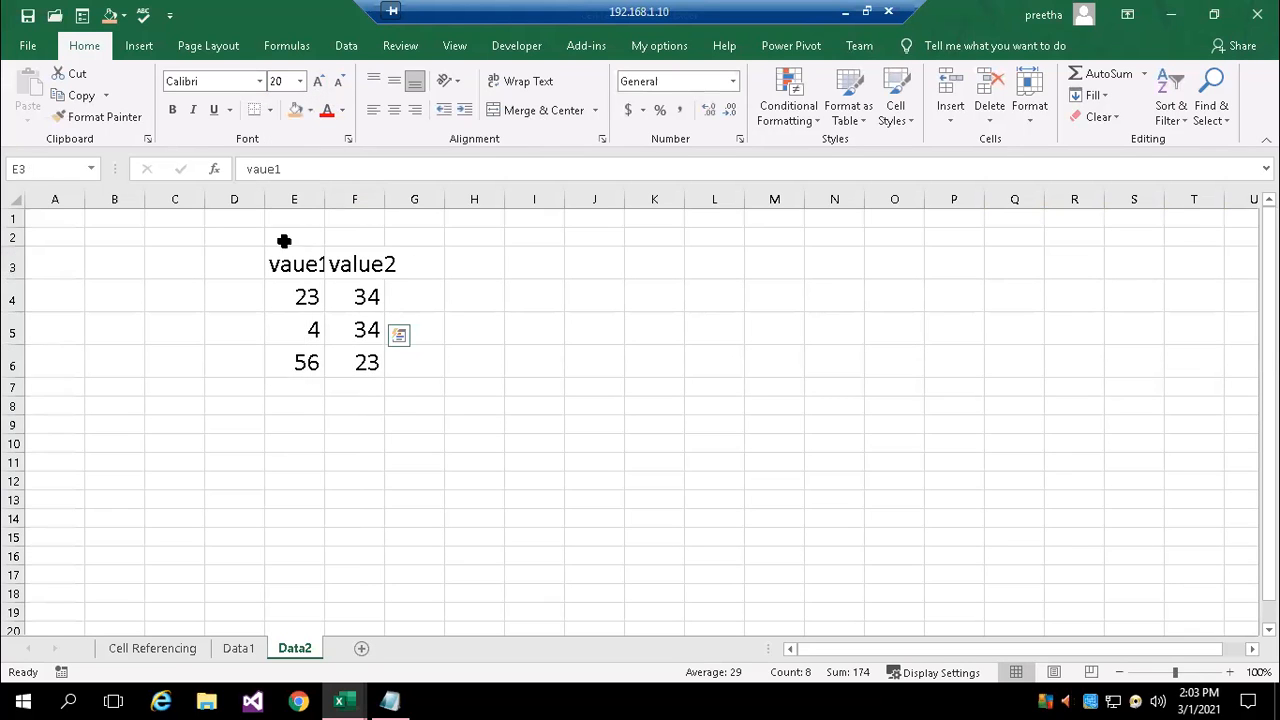
{"action": "double_click", "coordinate": [325, 199]}
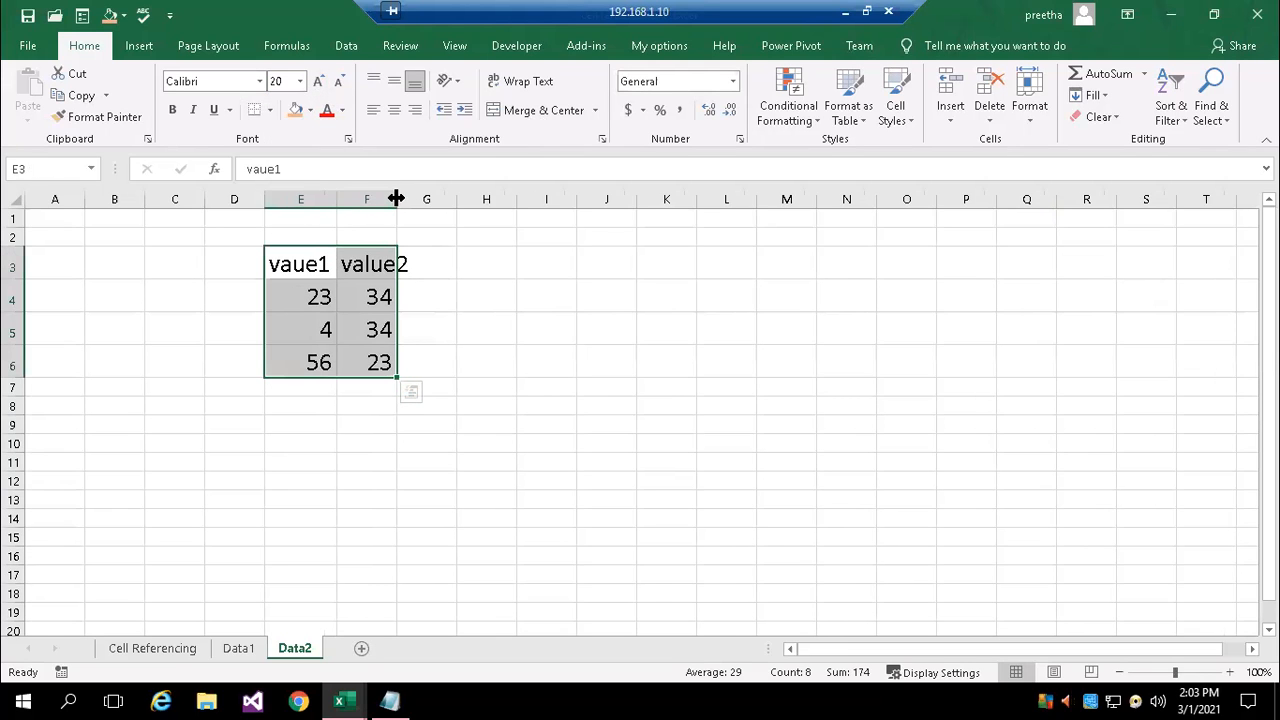
{"action": "double_click", "coordinate": [396, 199]}
Add the column header "product" in cell G3, beside value2
{"action": "left_click", "coordinate": [452, 265]}
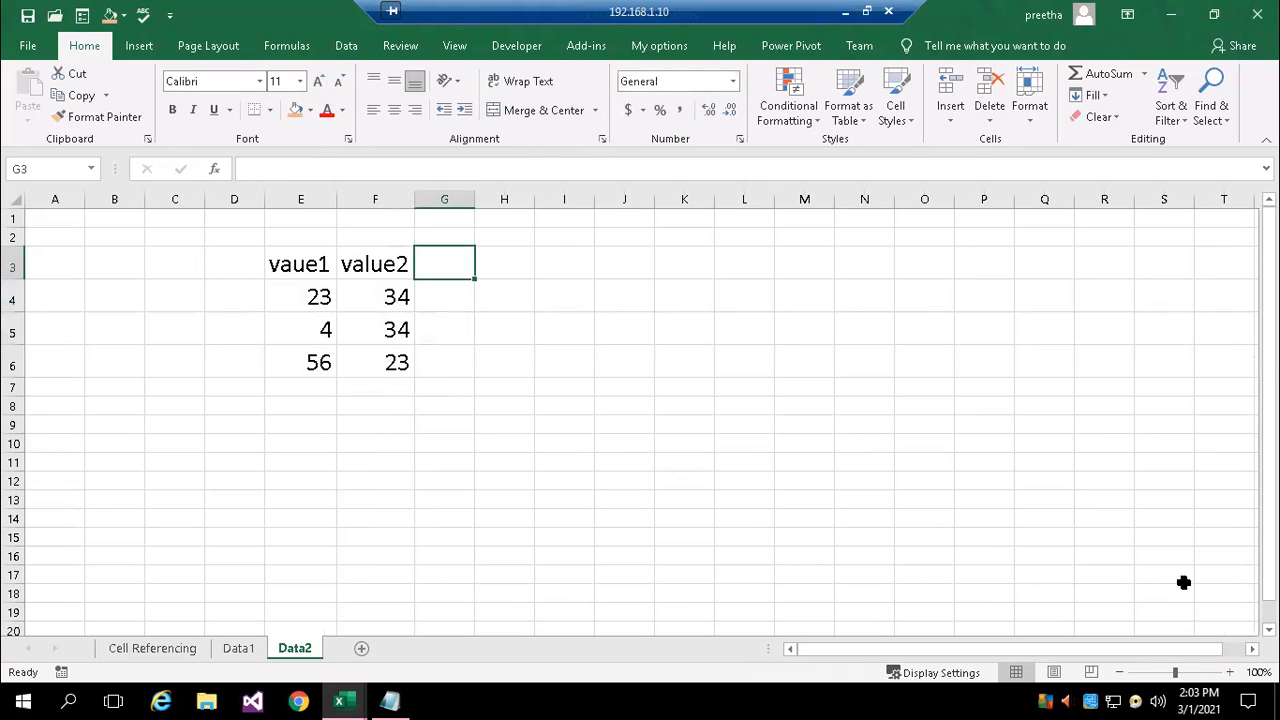
{"action": "type", "text": "to"}
{"action": "key", "text": "BackSpace"}
{"action": "key", "text": "BackSpace"}
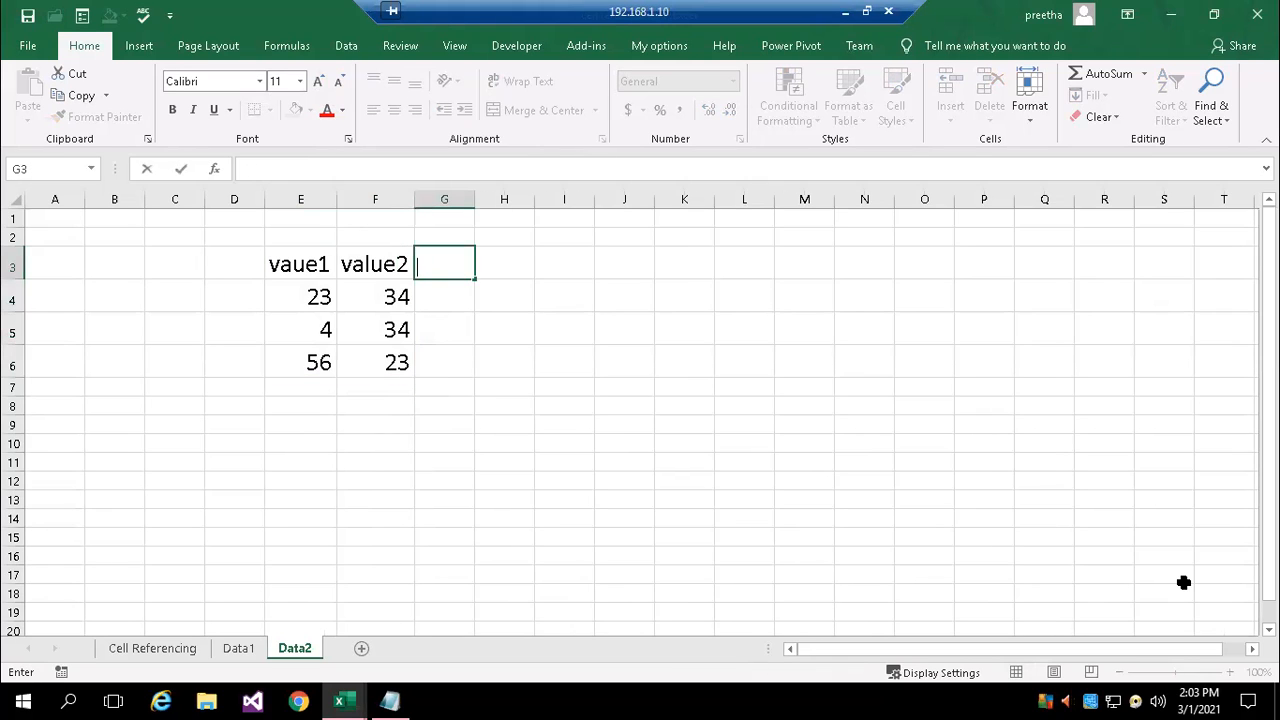
{"action": "type", "text": "product"}
{"action": "key", "text": "Return"}
Enter the formula =E4*F4 in cell G4 and fill it down to G6
{"action": "type", "text": "="}
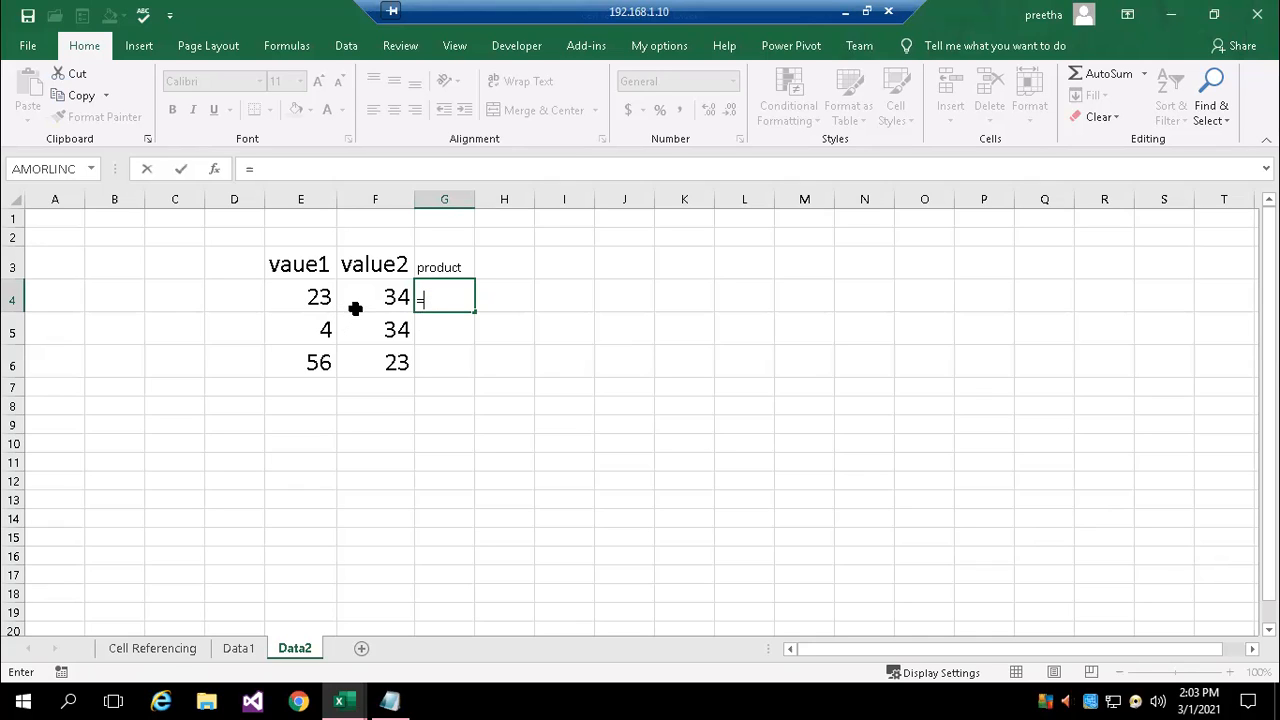
{"action": "left_click", "coordinate": [305, 296]}
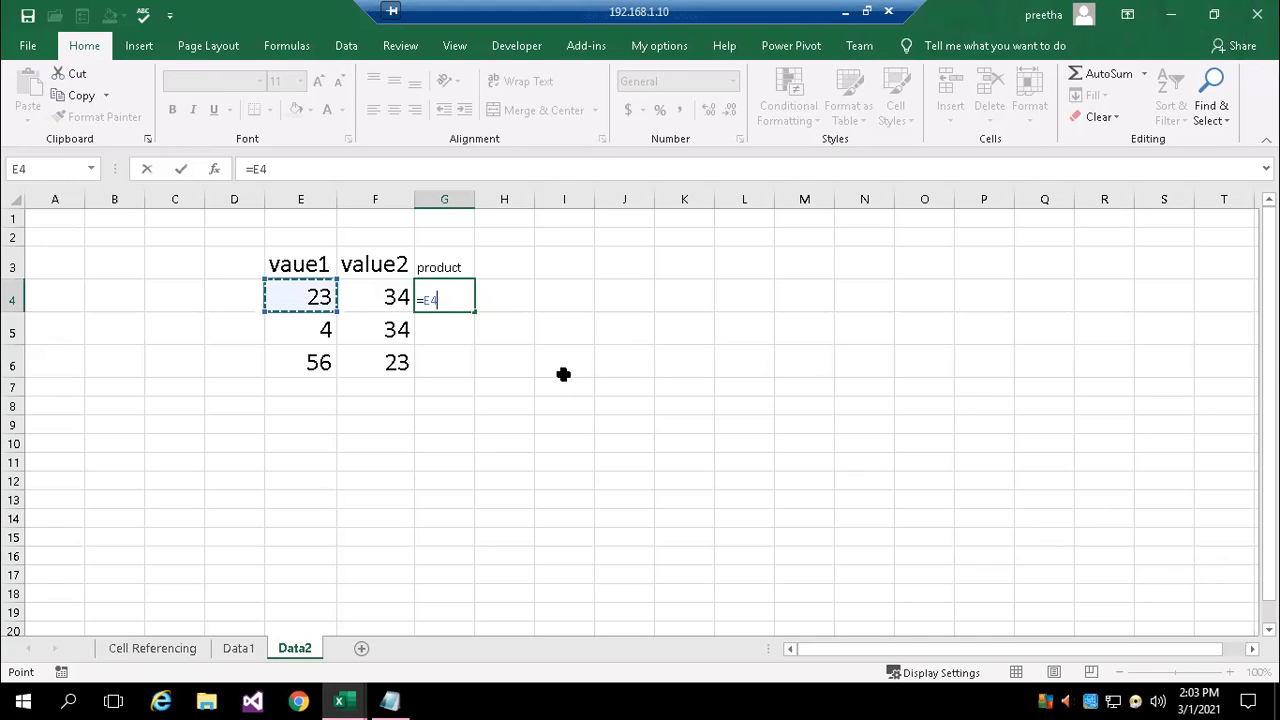
{"action": "type", "text": "*"}
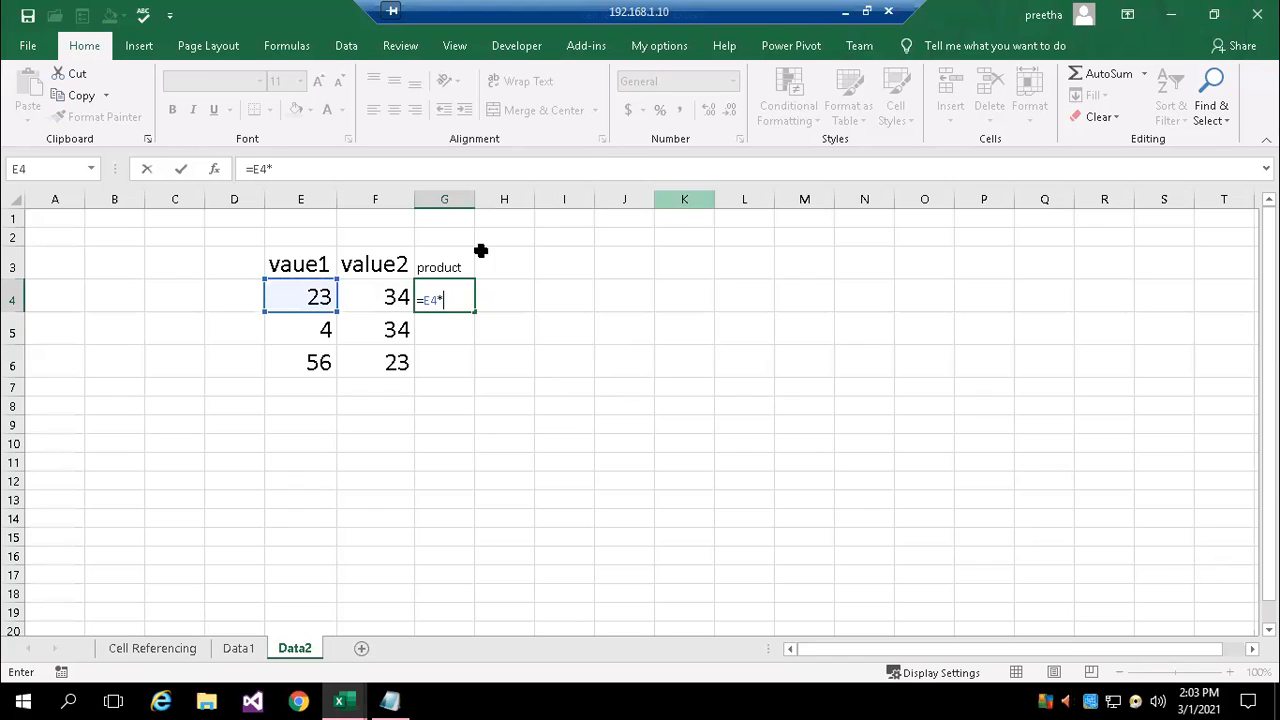
{"action": "left_click", "coordinate": [387, 298]}
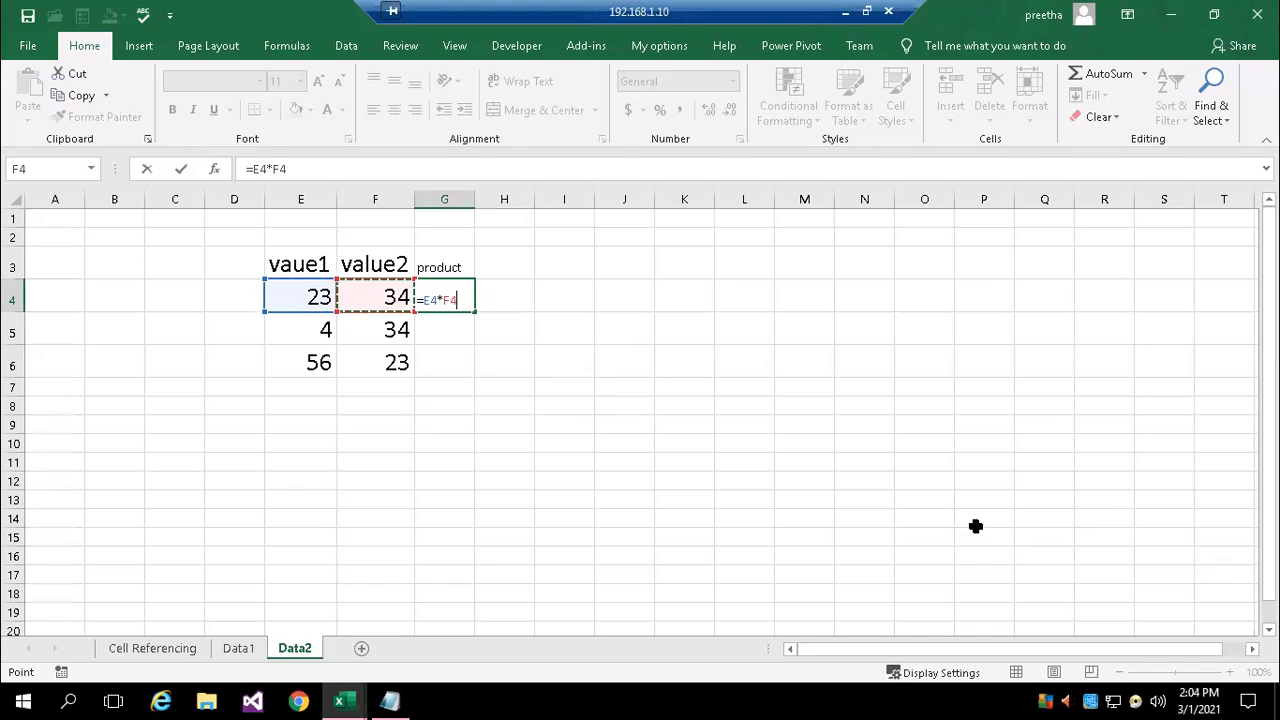
{"action": "key", "text": "Return"}
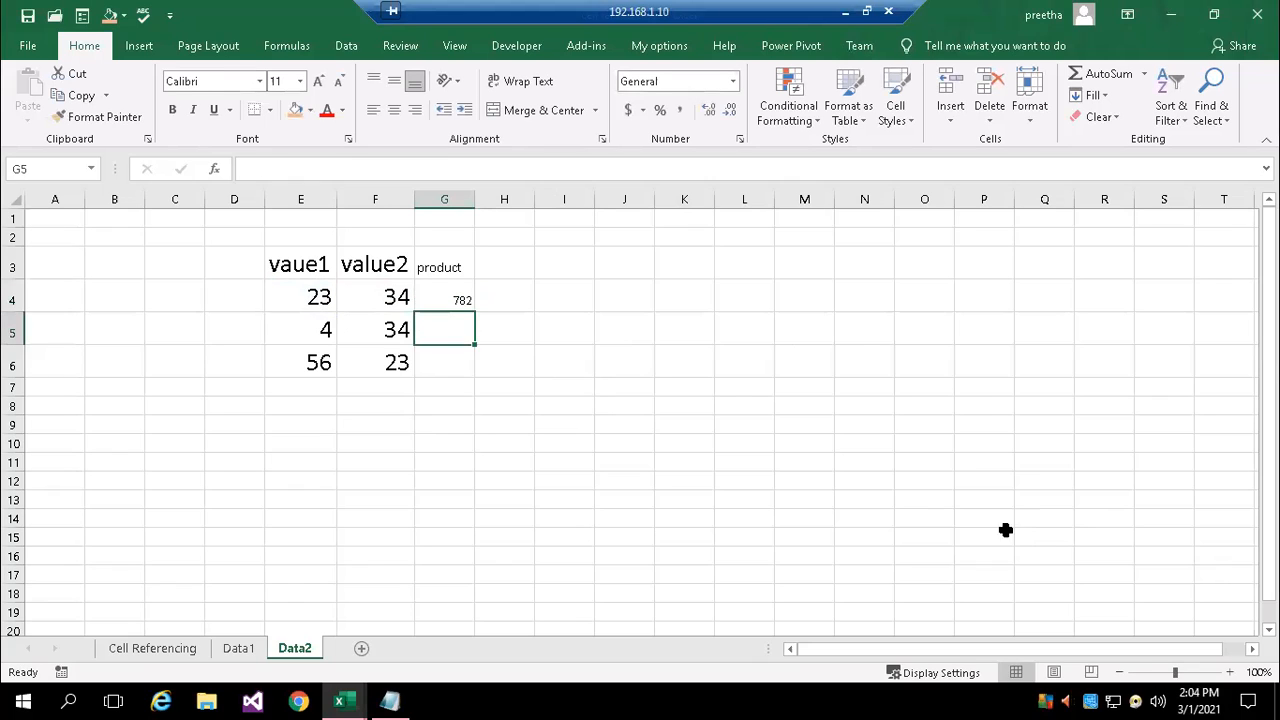
{"action": "left_click", "coordinate": [453, 293]}
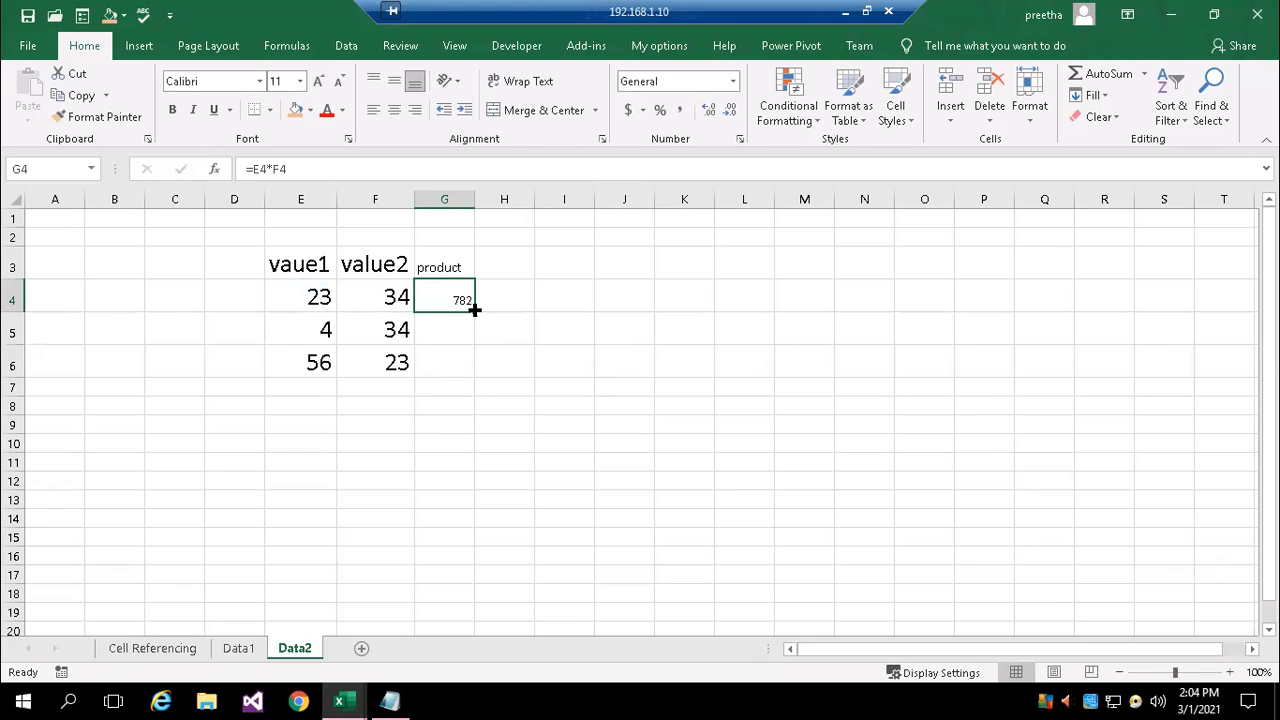
{"action": "double_click", "coordinate": [474, 310]}
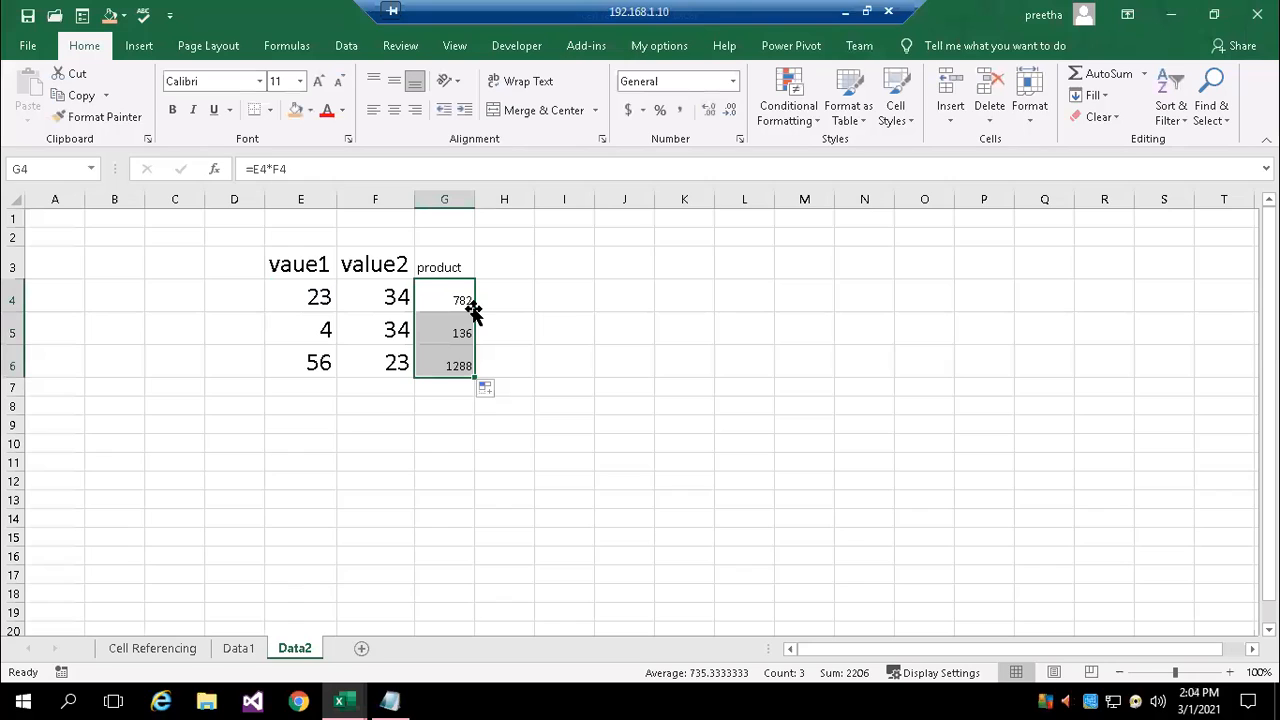
Format G3:G6 with red text at size 14 and widen column G slightly to fit the header
{"action": "left_click_drag", "start_coordinate": [440, 258], "coordinate": [449, 364]}
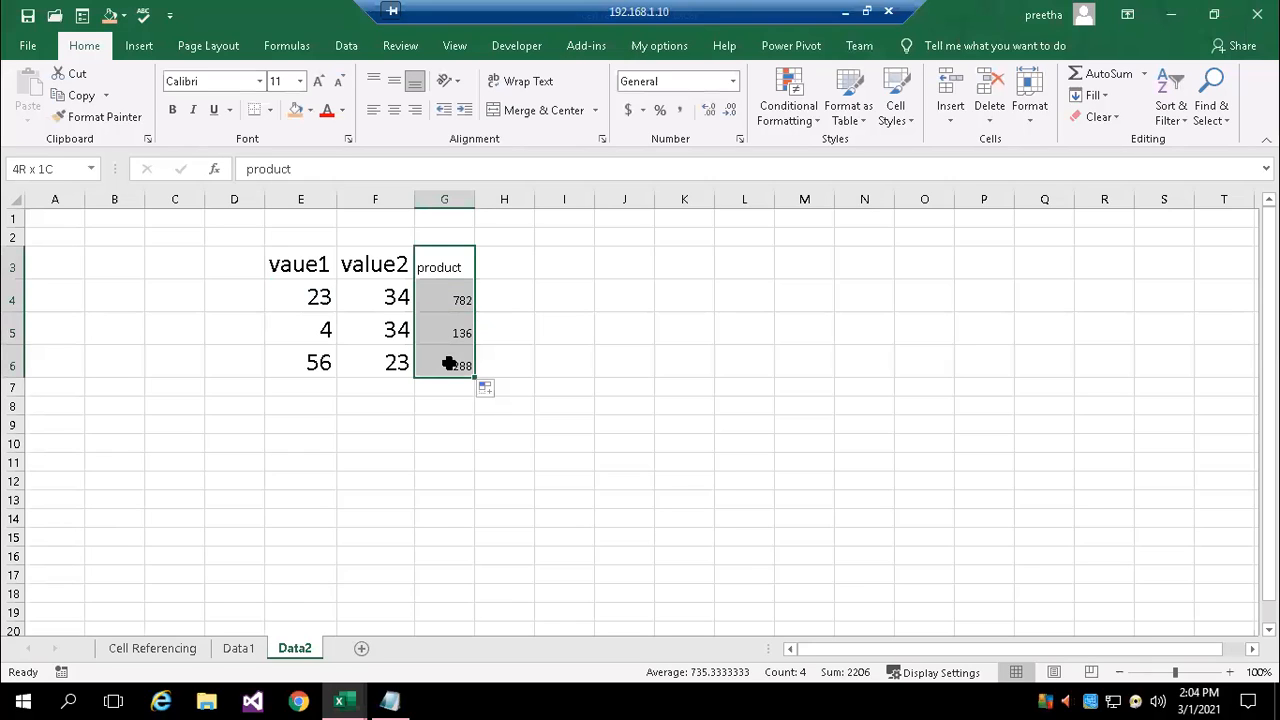
{"action": "left_click", "coordinate": [330, 114]}
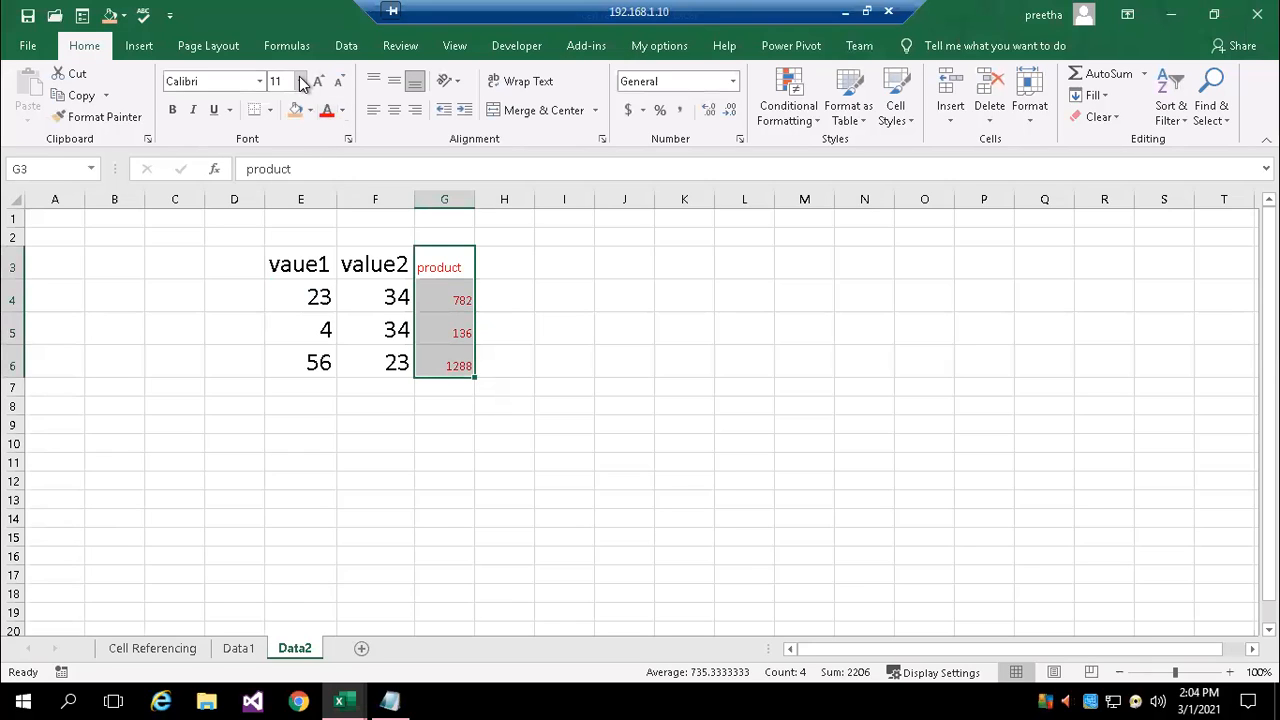
{"action": "left_click", "coordinate": [299, 81]}
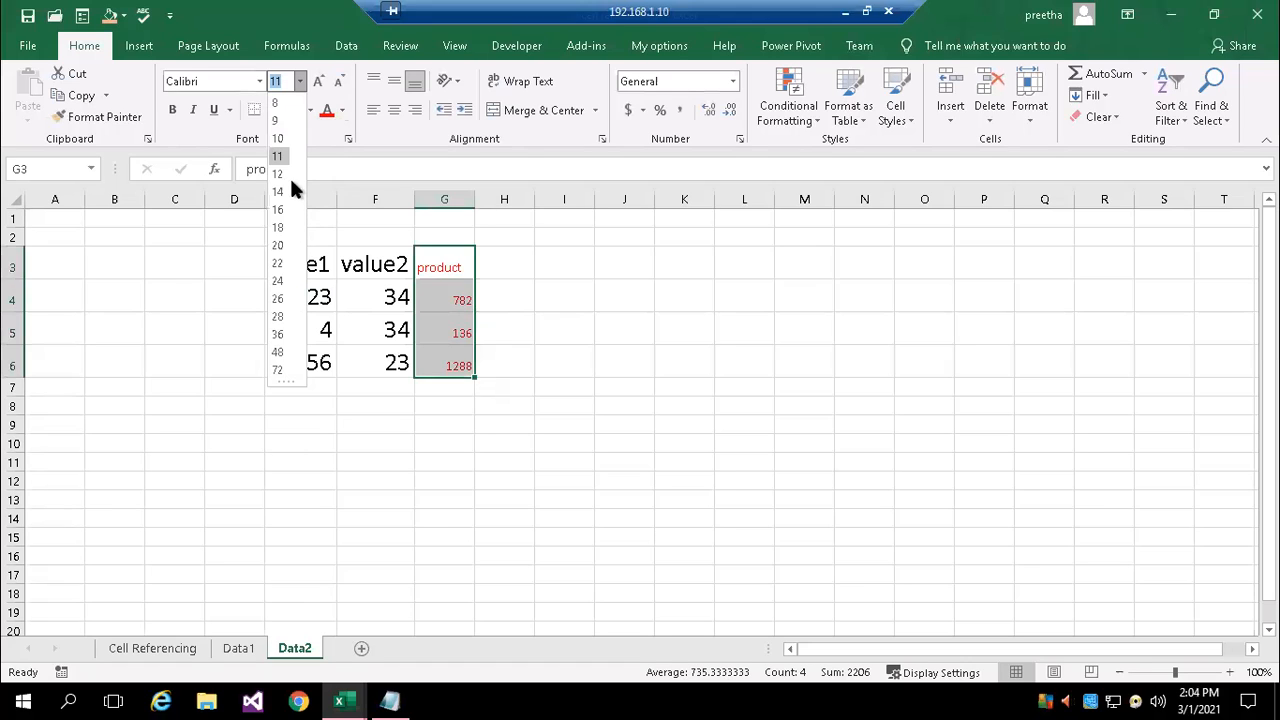
{"action": "left_click", "coordinate": [280, 191]}
{"action": "left_click", "coordinate": [568, 328]}
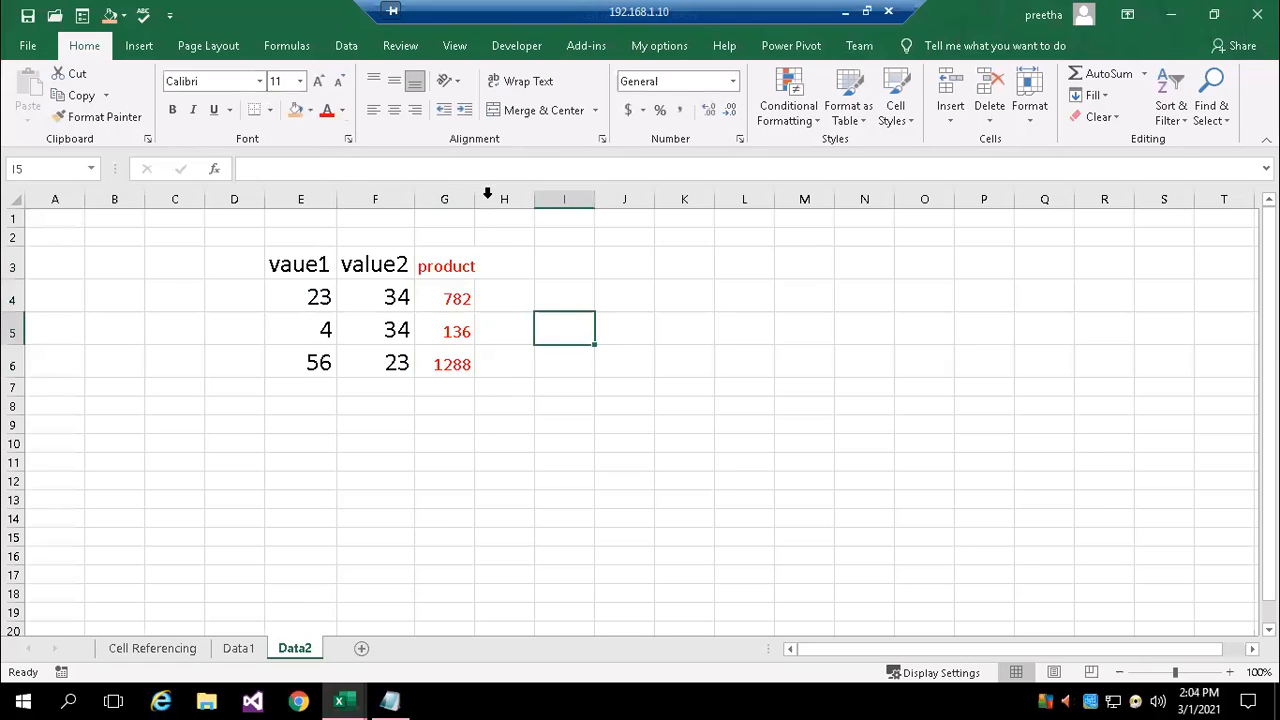
{"action": "left_click_drag", "start_coordinate": [474, 200], "coordinate": [480, 245]}
Inspect the product formulas in G4, G5 and G6 to compare the relative cell references in each row
{"action": "left_click", "coordinate": [460, 285]}
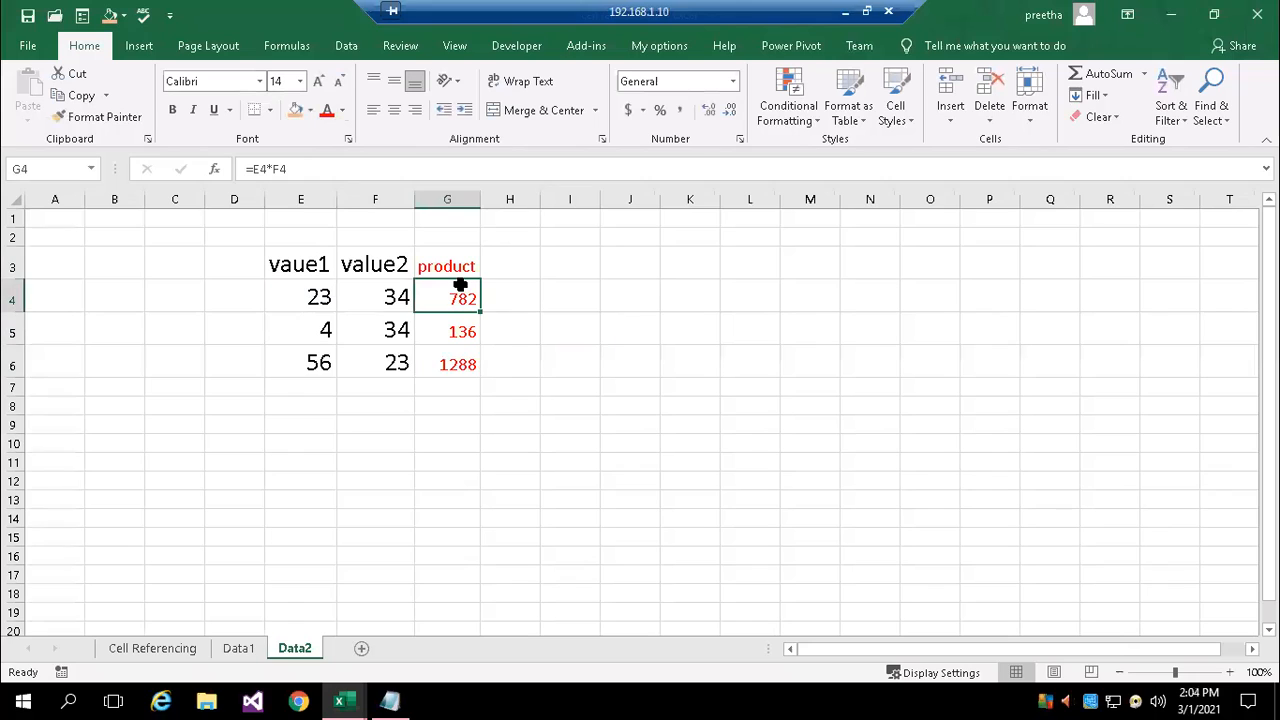
{"action": "double_click", "coordinate": [455, 296]}
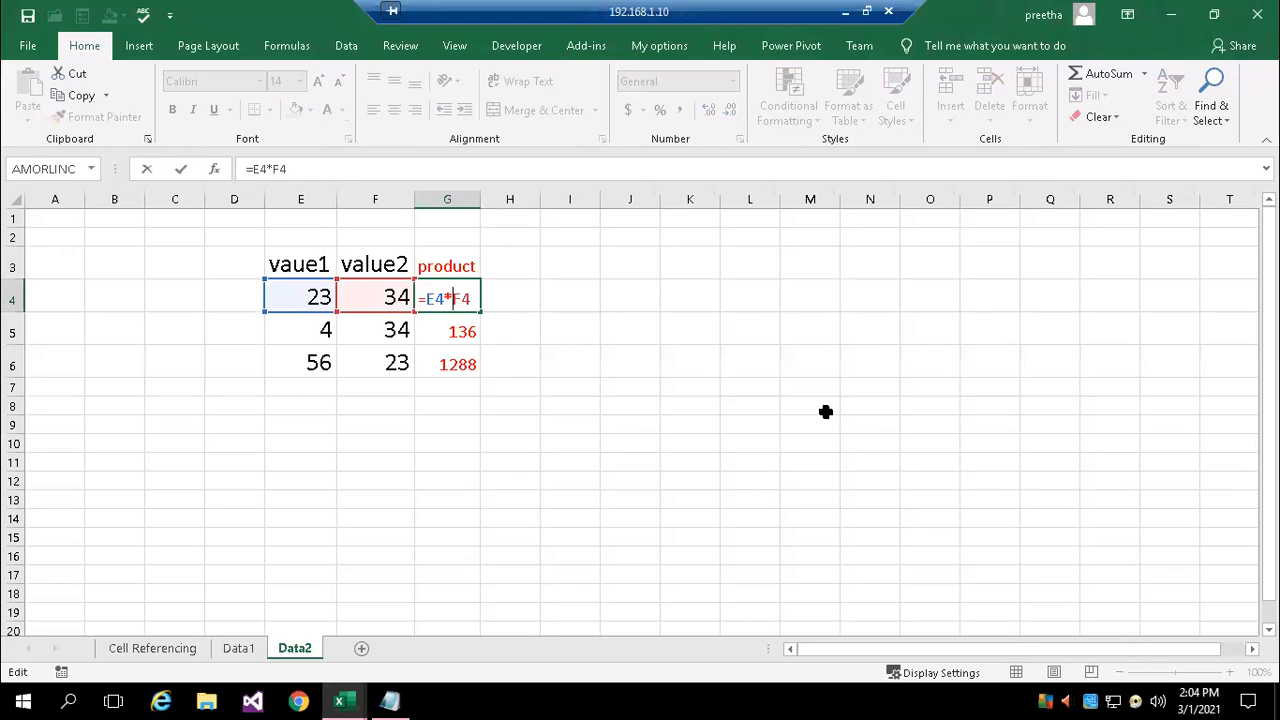
{"action": "left_click", "coordinate": [440, 330]}
{"action": "double_click", "coordinate": [452, 331]}
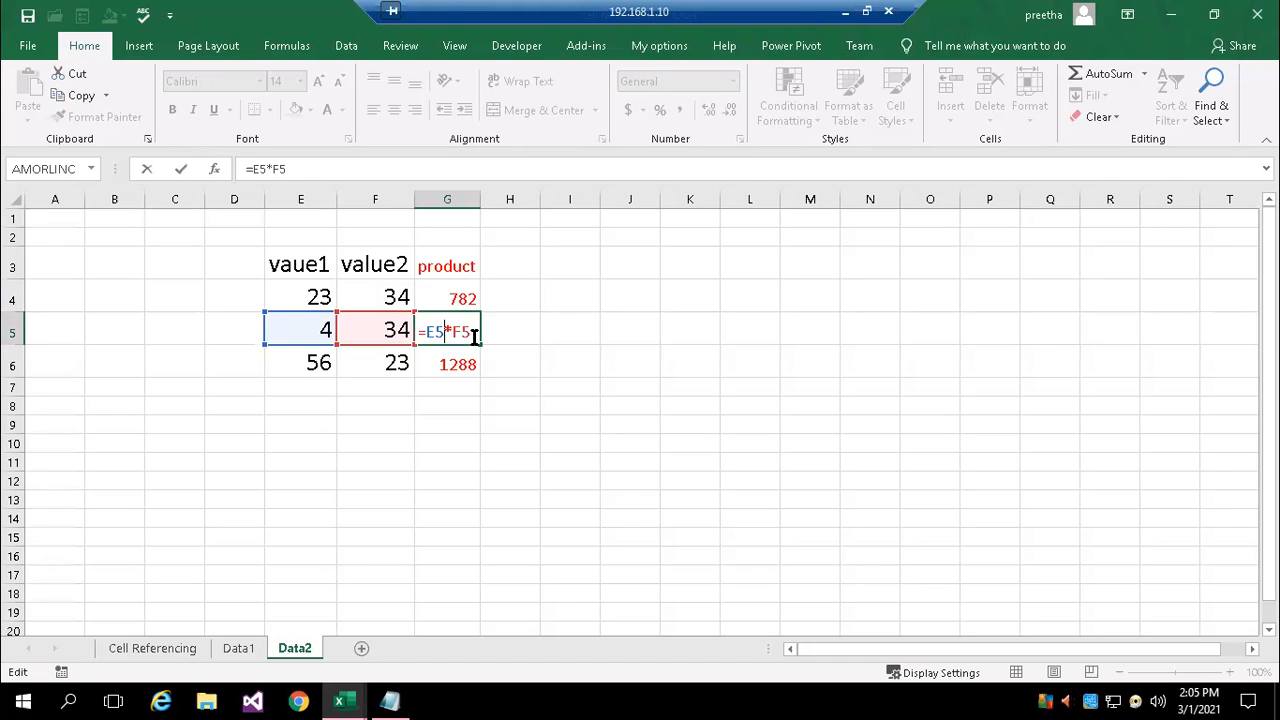
{"action": "key", "text": "Return"}
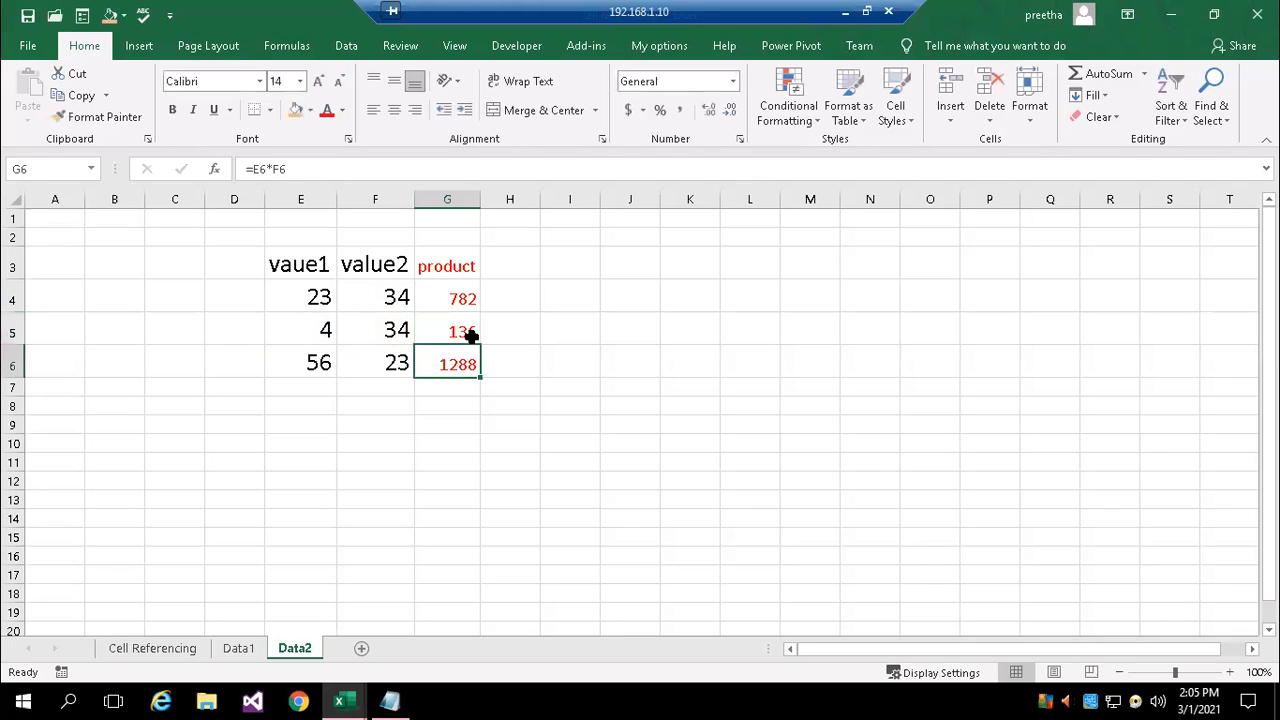
{"action": "double_click", "coordinate": [451, 364]}
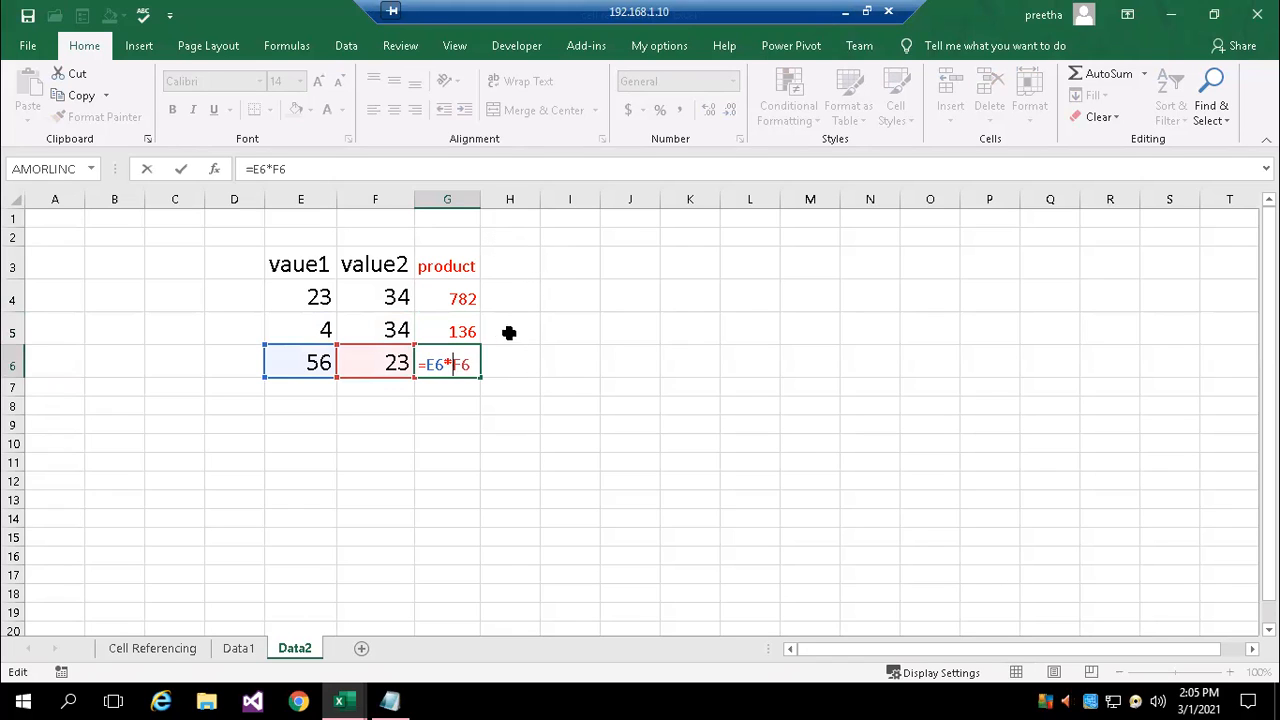
{"action": "key", "text": "ctrl+Return"}
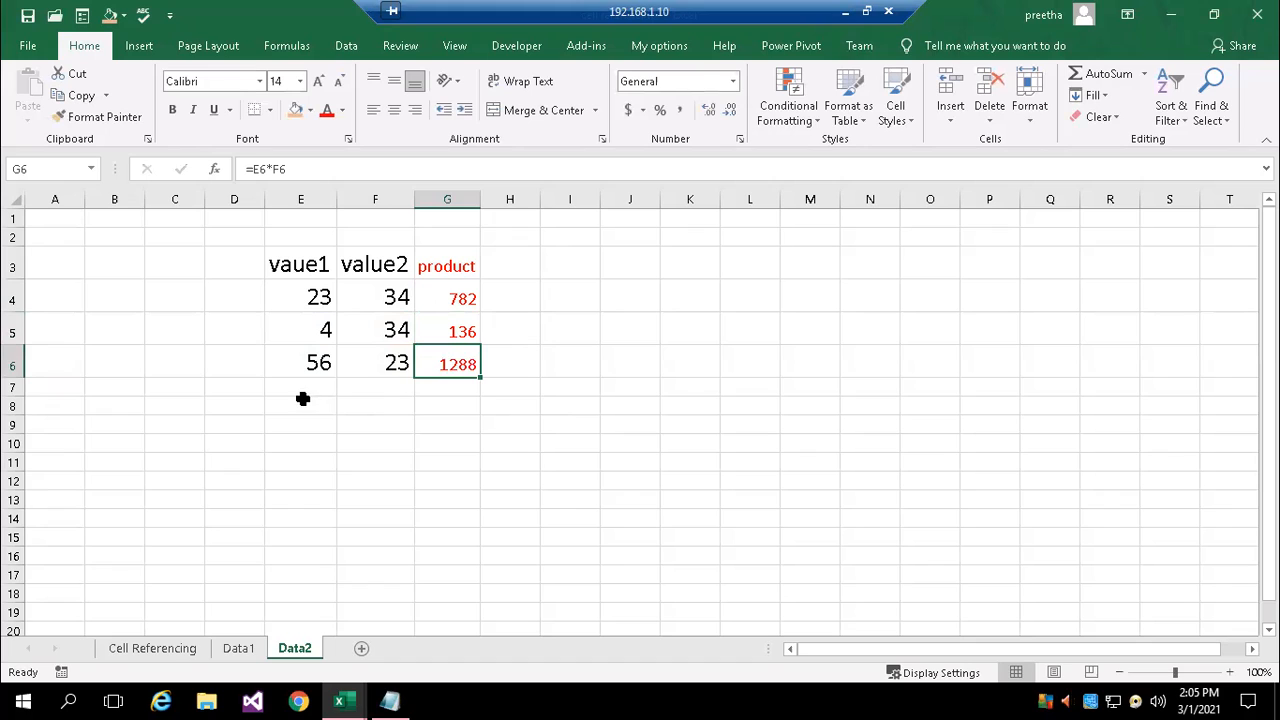
Total the first value column in cell E7 with the formula =SUM(E4:E6) and select that cell
{"action": "left_click", "coordinate": [303, 384]}
{"action": "type", "text": "="}
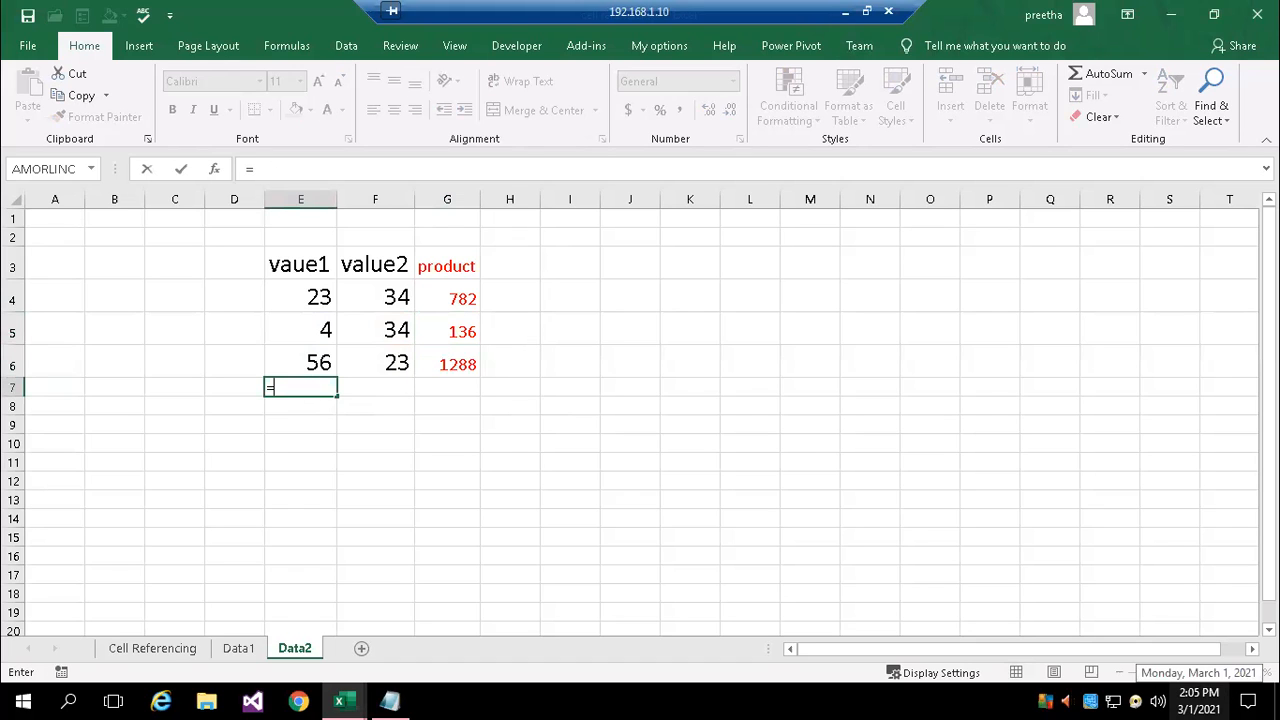
{"action": "type", "text": "sum"}
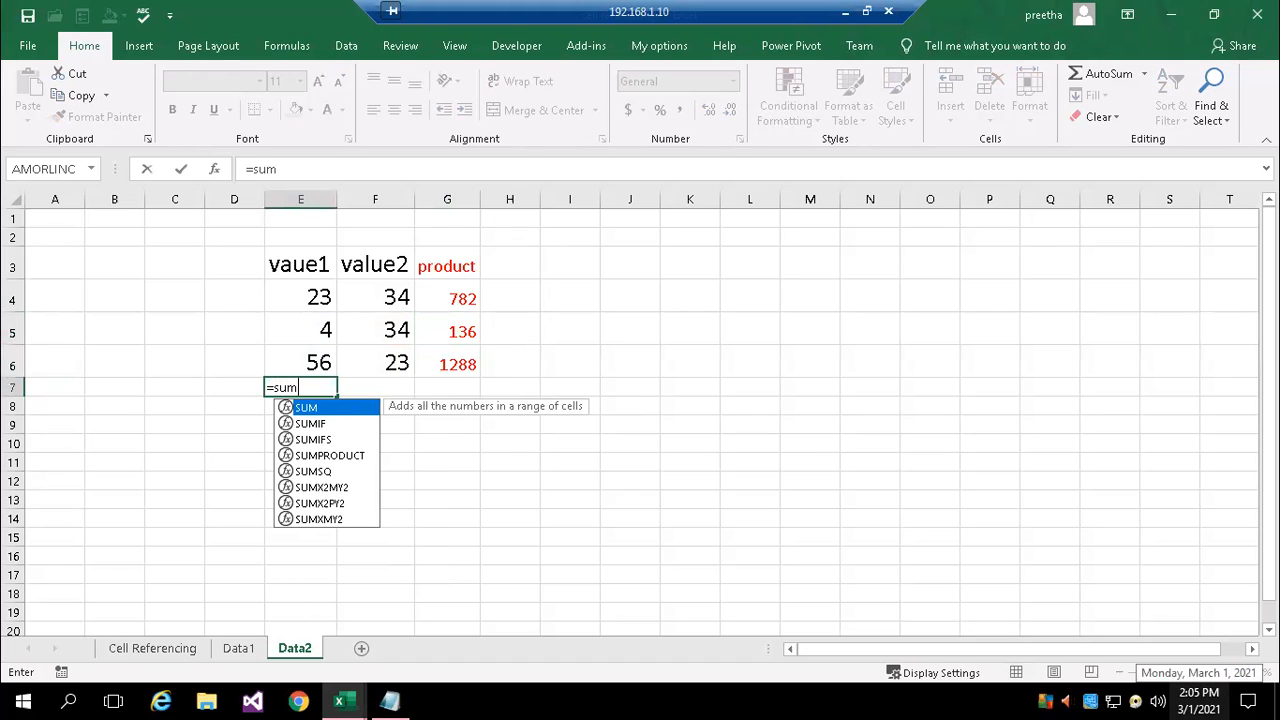
{"action": "type", "text": "("}
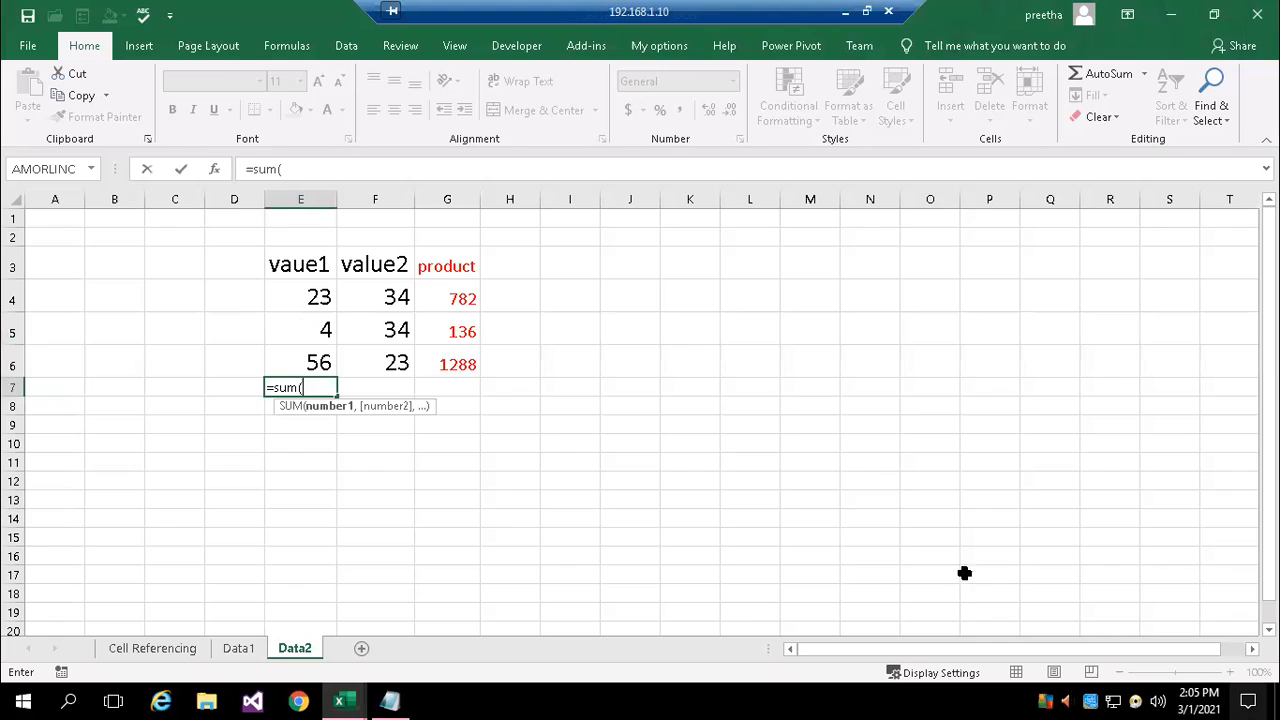
{"action": "left_click_drag", "start_coordinate": [290, 298], "coordinate": [297, 354]}
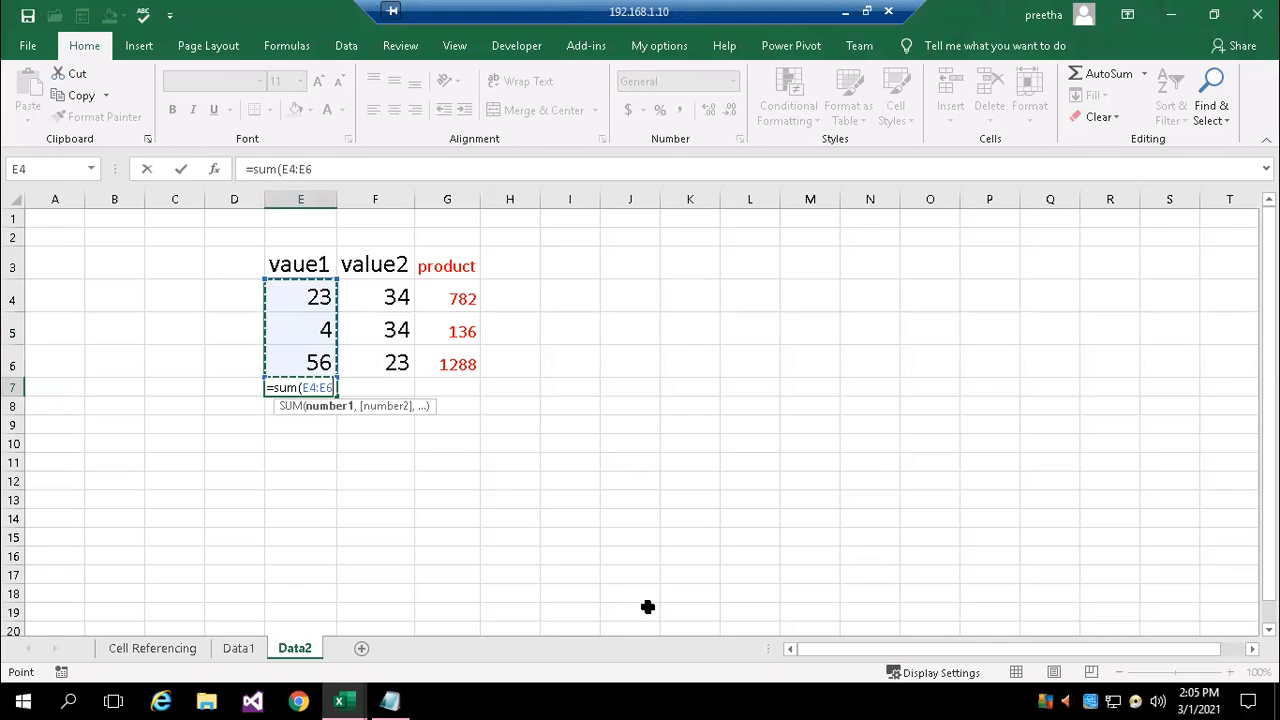
{"action": "type", "text": ")"}
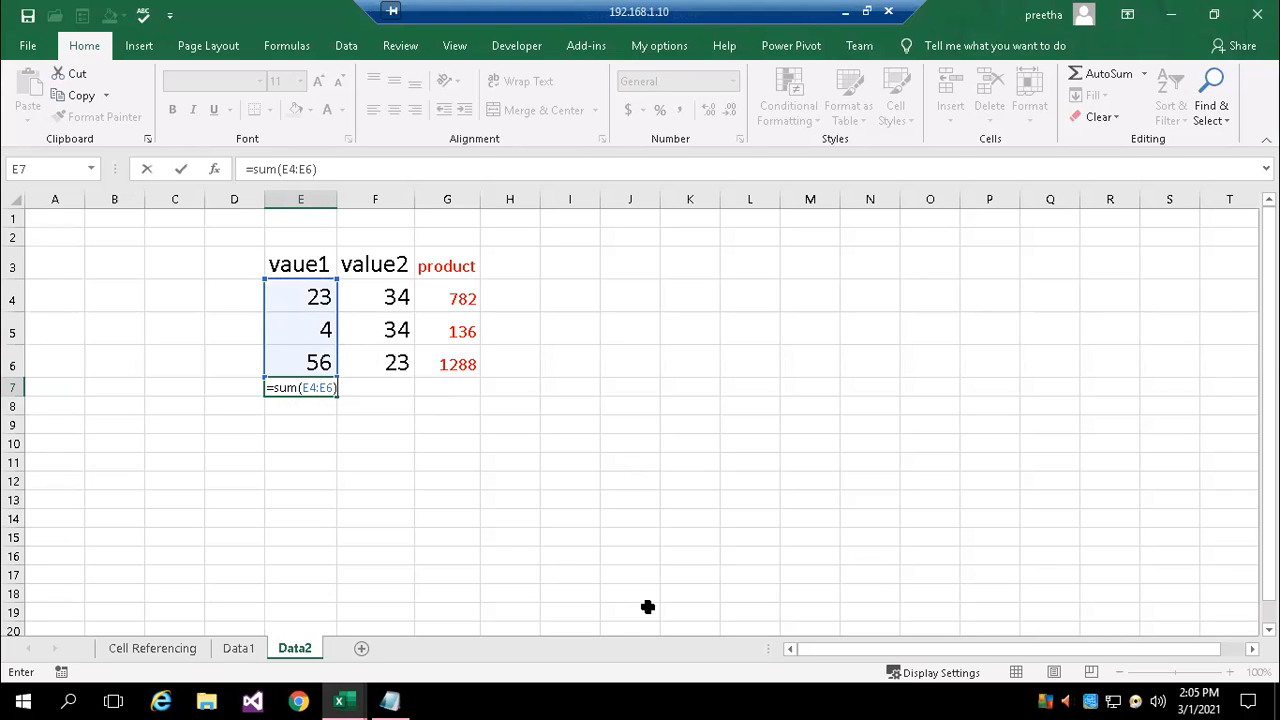
{"action": "key", "text": "Return"}
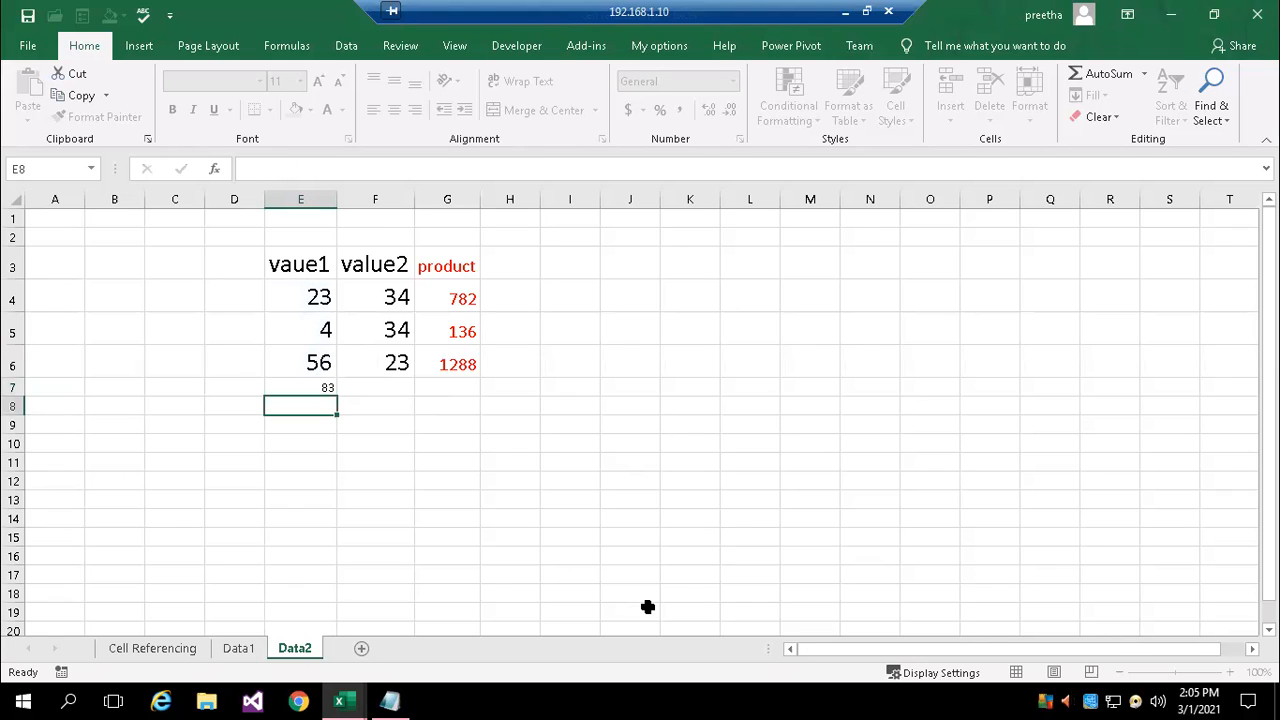
{"action": "left_click", "coordinate": [333, 392]}
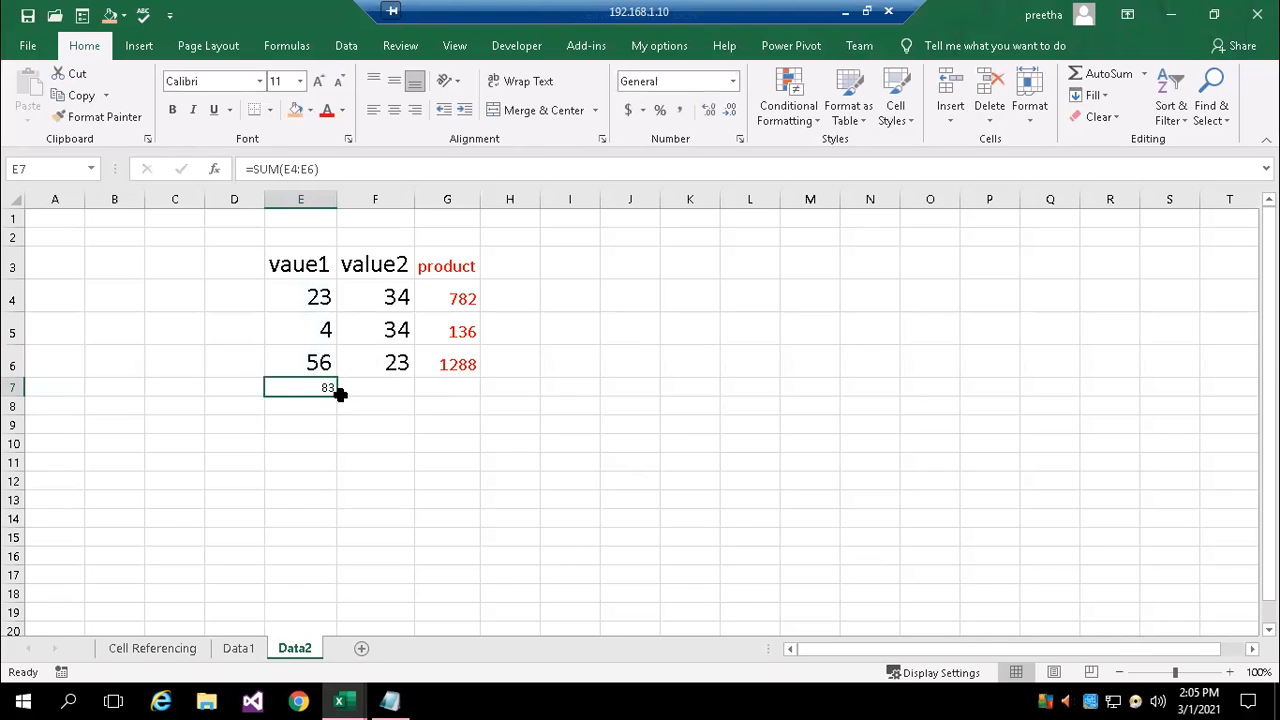
Fill the sum formula from E7 across to G7 and check the copied formula in F7 without altering it
{"action": "left_click_drag", "start_coordinate": [337, 394], "coordinate": [479, 394]}
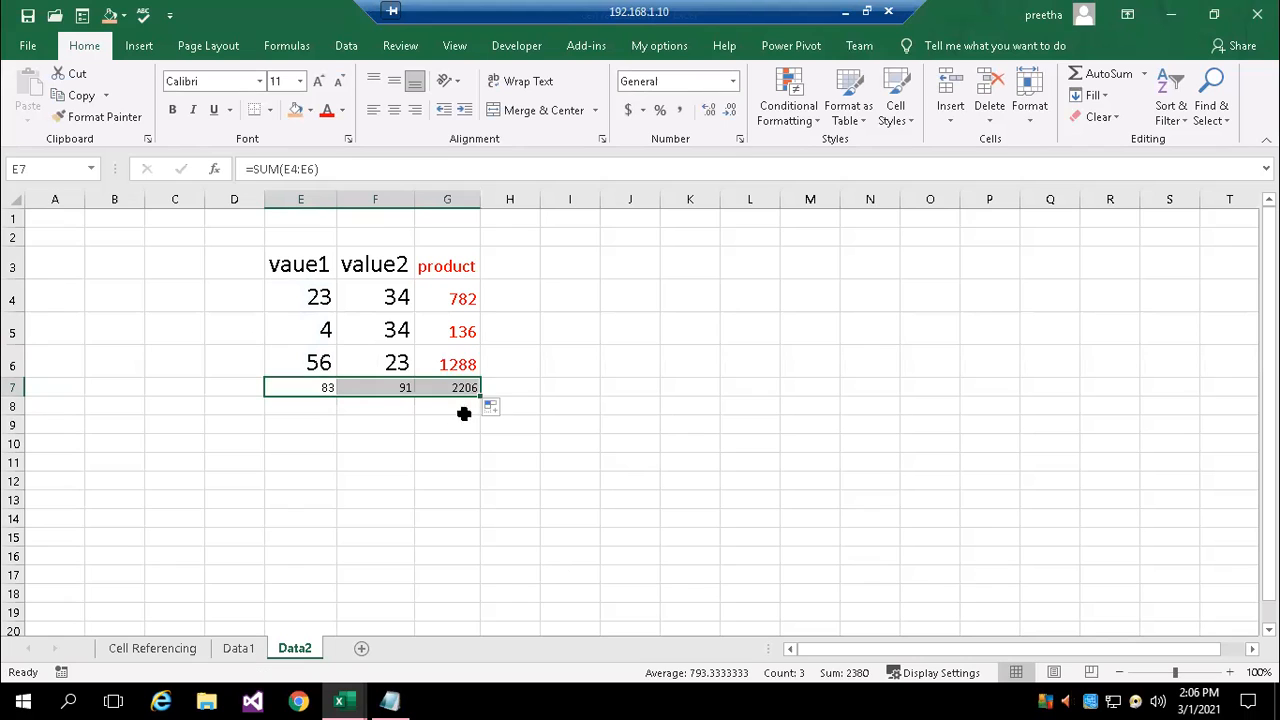
{"action": "left_click", "coordinate": [385, 425]}
{"action": "double_click", "coordinate": [390, 391]}
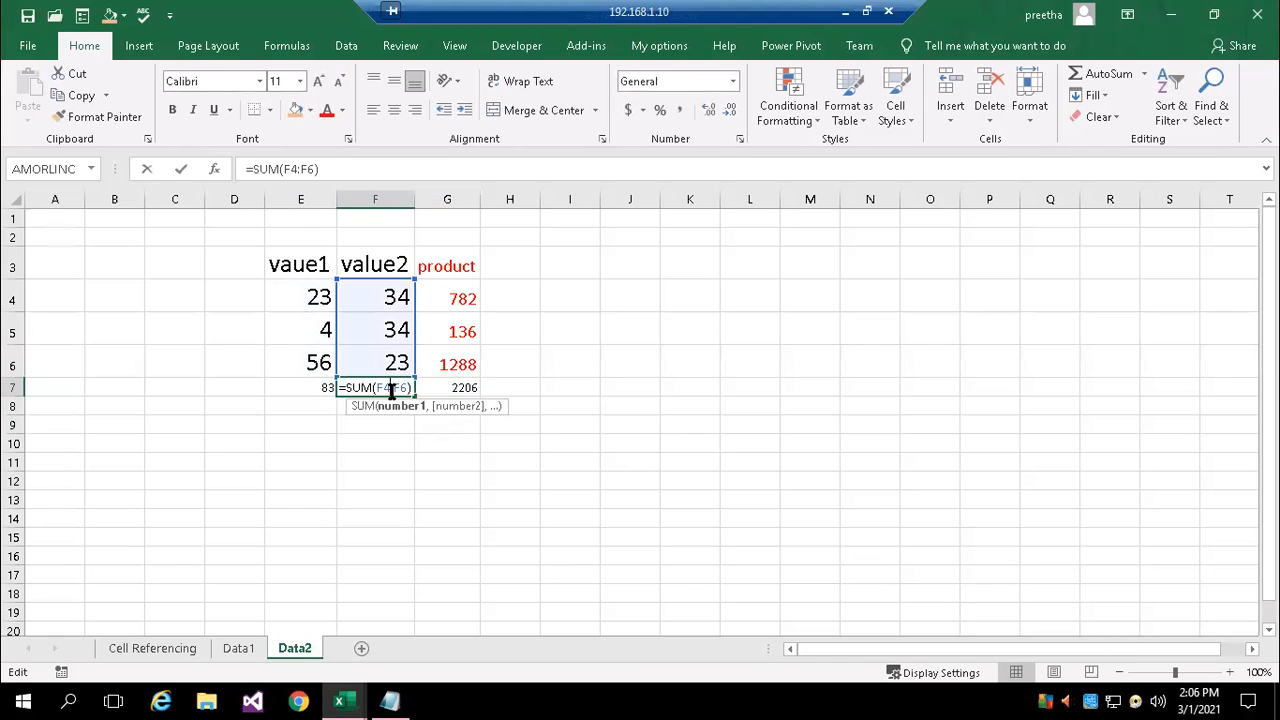
{"action": "left_click", "coordinate": [430, 474]}
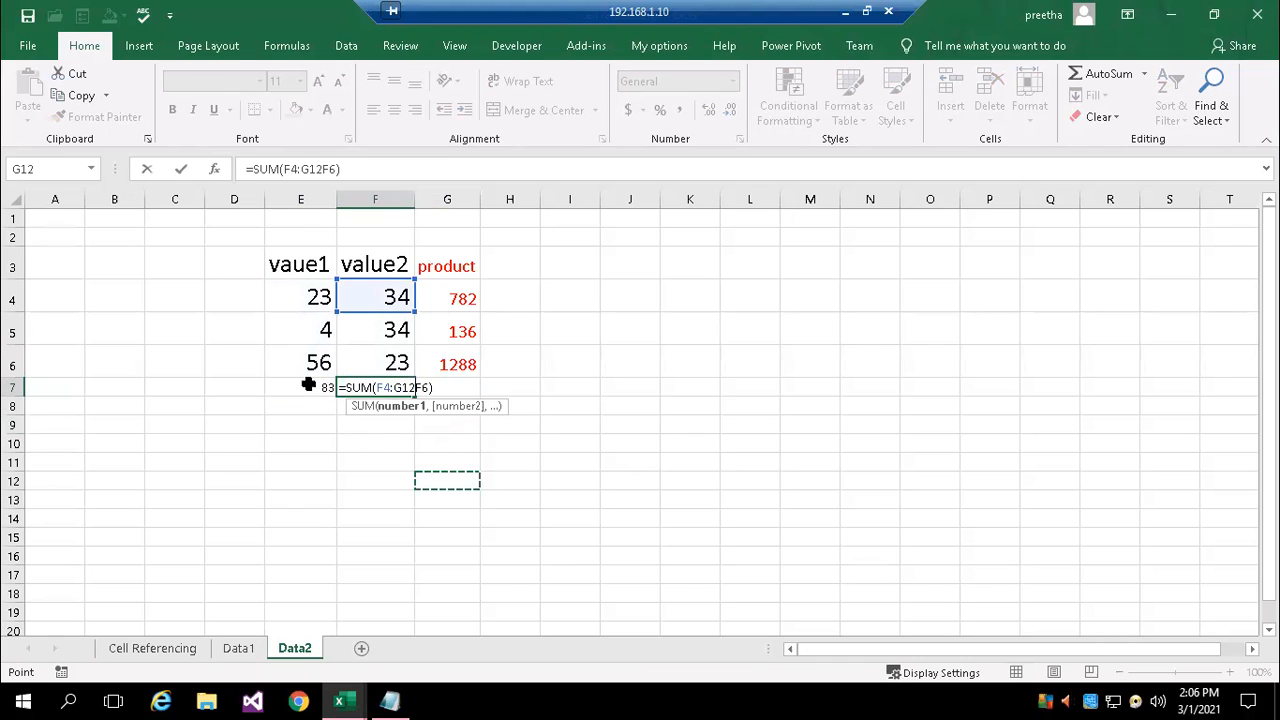
{"action": "key", "text": "Escape"}
Set the font size of the totals in E7:G7 to 14
{"action": "left_click_drag", "start_coordinate": [291, 387], "coordinate": [462, 389]}
{"action": "left_click", "coordinate": [300, 81]}
{"action": "left_click", "coordinate": [279, 191]}
Inspect the sum formulas in E7, F7 and G7 to see which column range each one references
{"action": "double_click", "coordinate": [381, 392]}
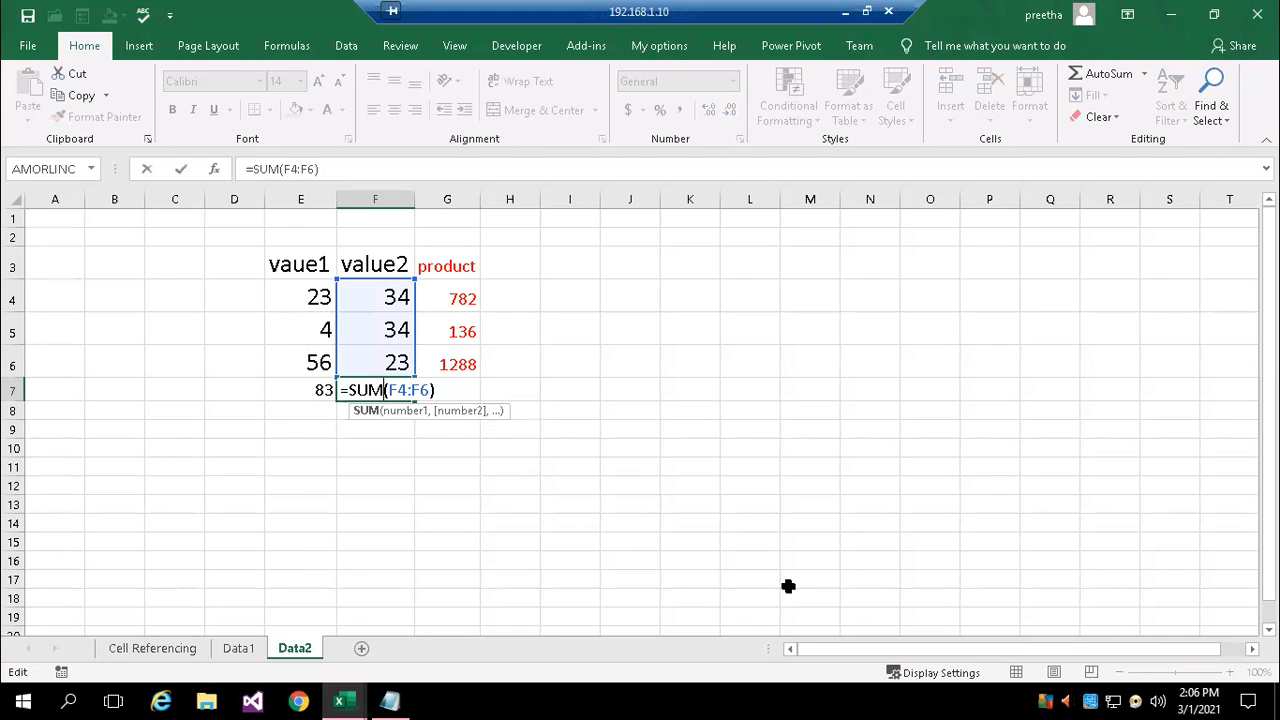
{"action": "key", "text": "Return"}
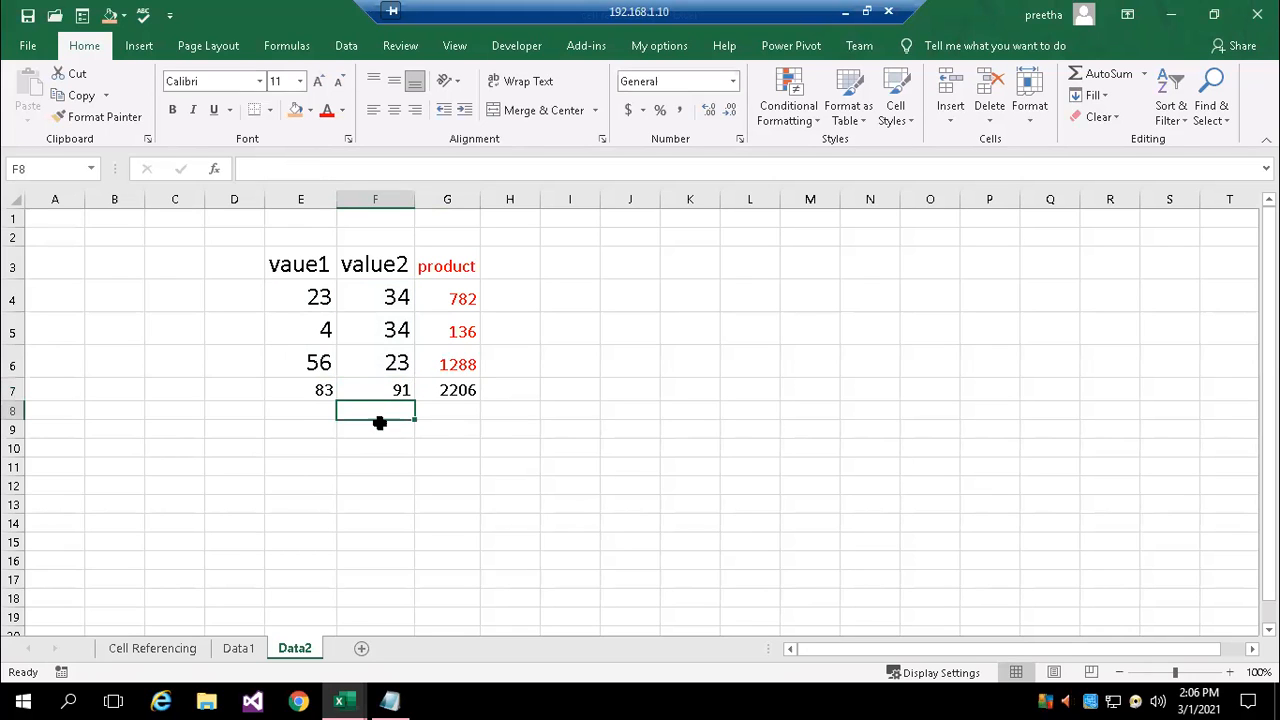
{"action": "left_click", "coordinate": [285, 386]}
{"action": "double_click", "coordinate": [285, 386]}
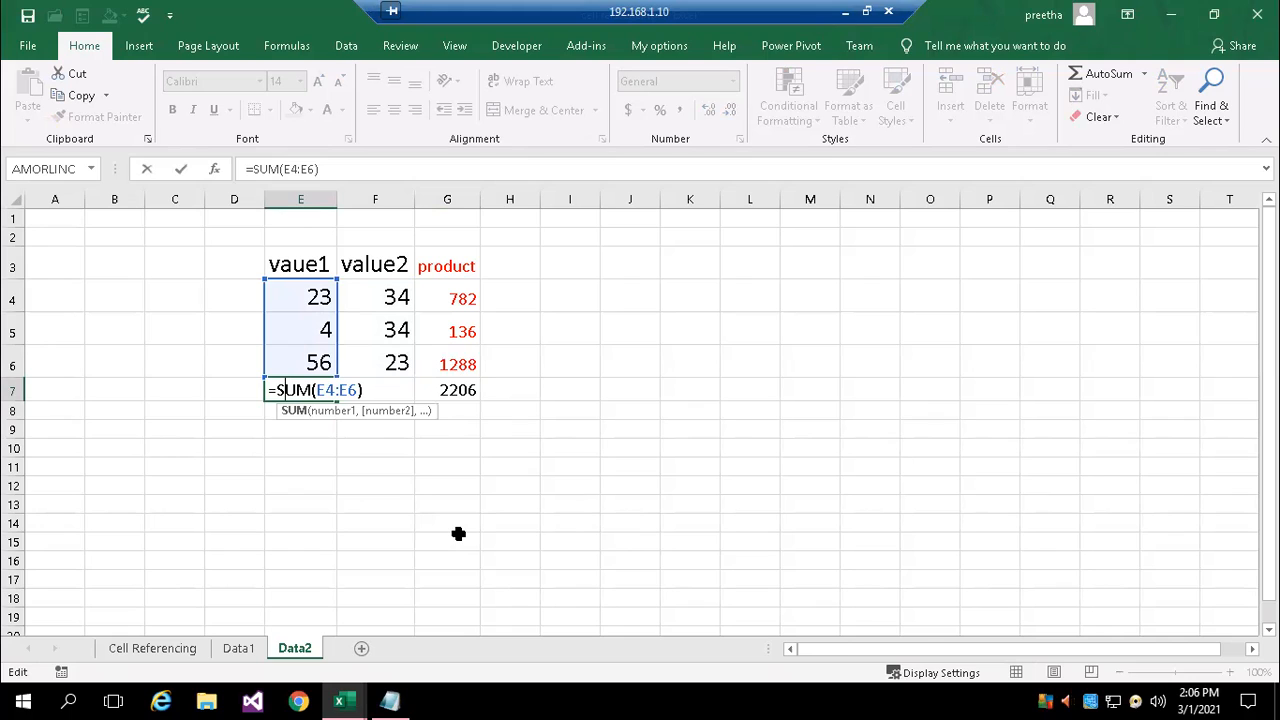
{"action": "key", "text": "Return"}
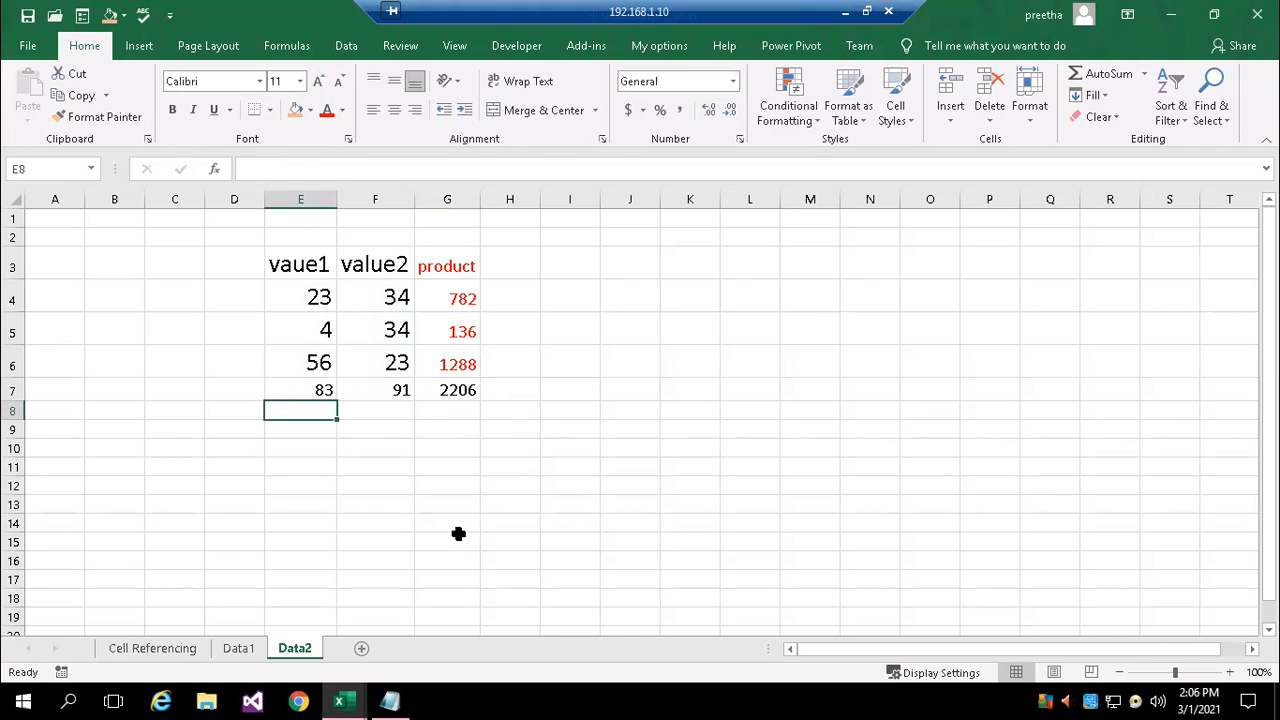
{"action": "key", "text": "Up"}
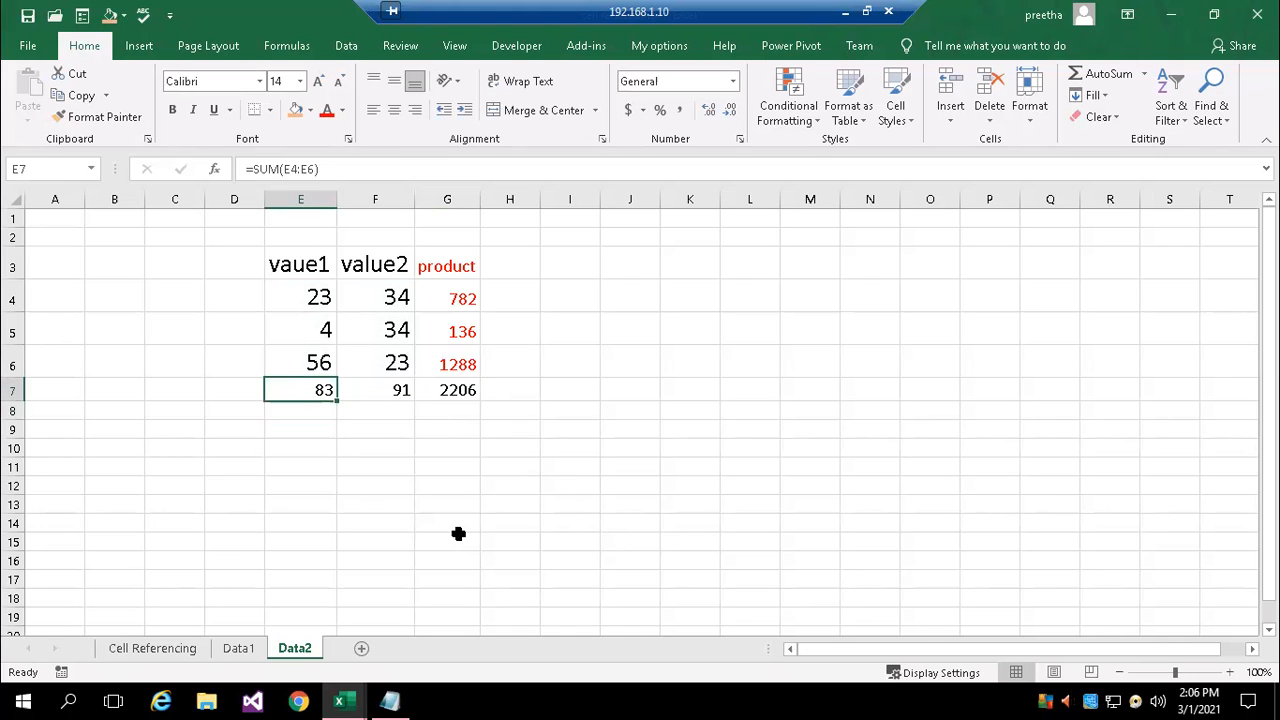
{"action": "key", "text": "Right"}
{"action": "double_click", "coordinate": [383, 388]}
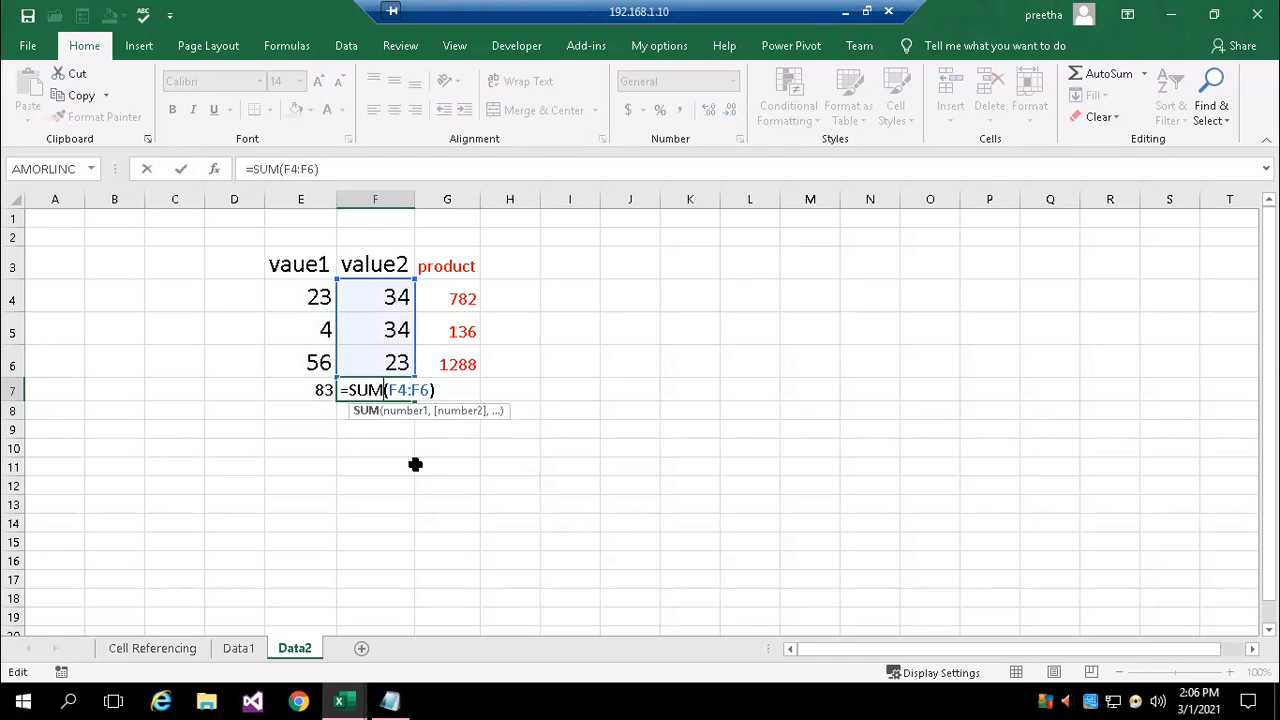
{"action": "key", "text": "Escape"}
{"action": "left_click", "coordinate": [456, 394]}
{"action": "double_click", "coordinate": [457, 392]}
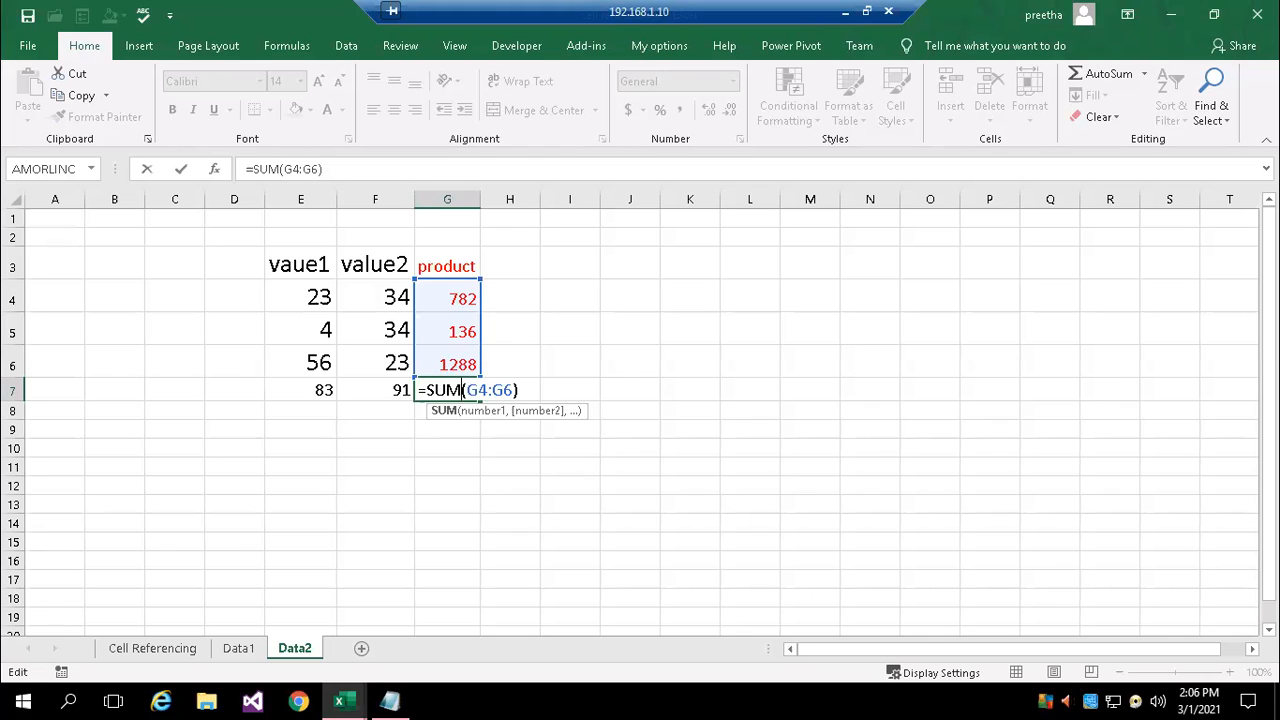
{"action": "key", "text": "ctrl+Return"}
Recheck the total formulas in order from E7 through F7 to G7 to compare how the column letter shifts
{"action": "double_click", "coordinate": [297, 396]}
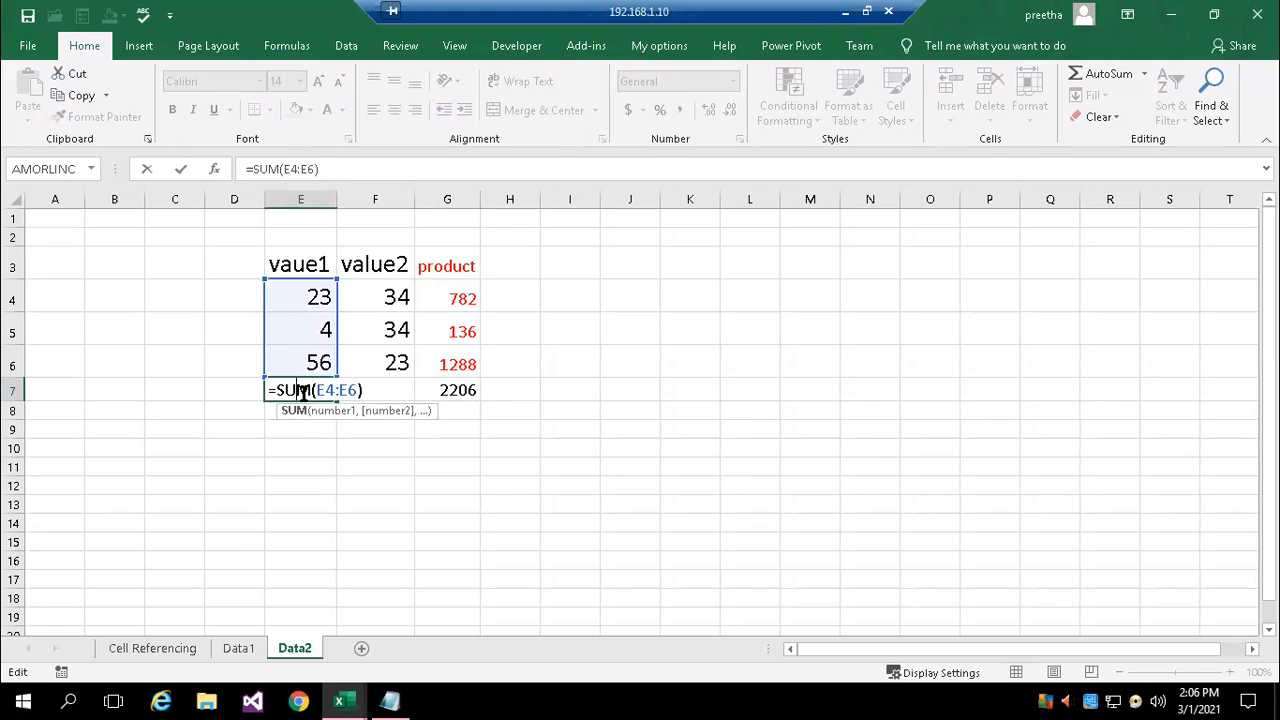
{"action": "key", "text": "ctrl+Return"}
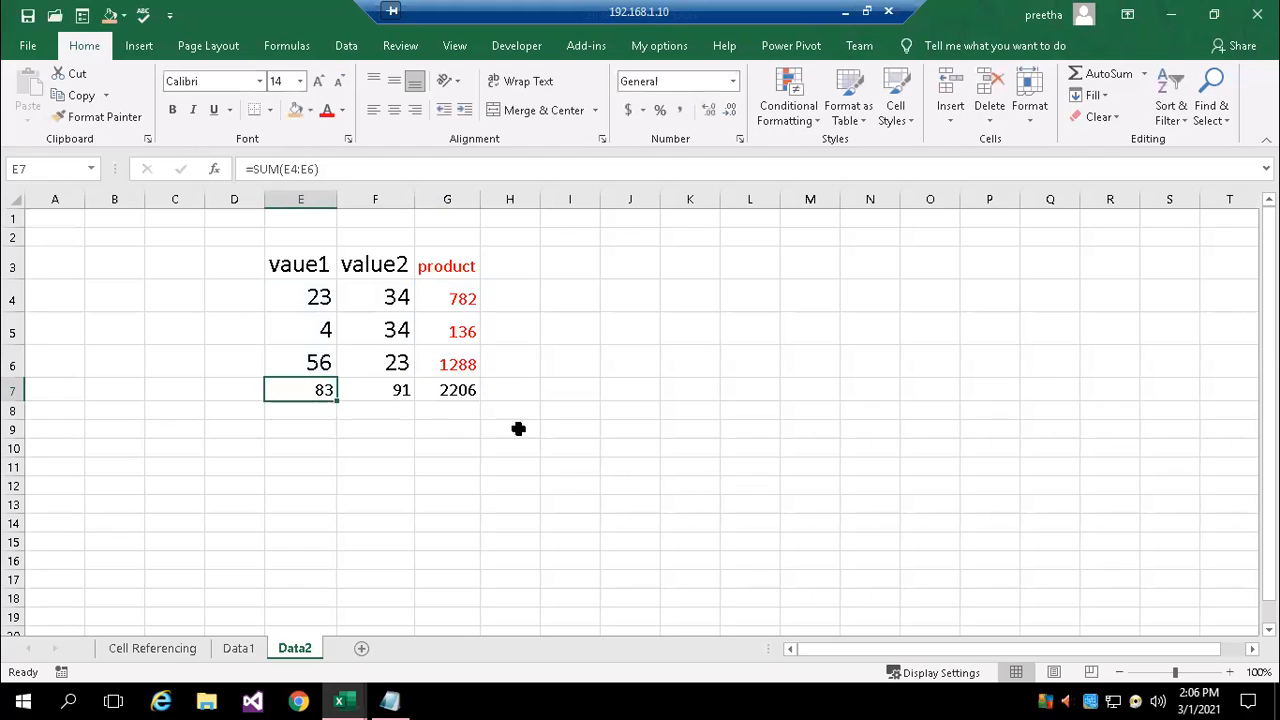
{"action": "double_click", "coordinate": [372, 390]}
{"action": "key", "text": "ctrl+Return"}
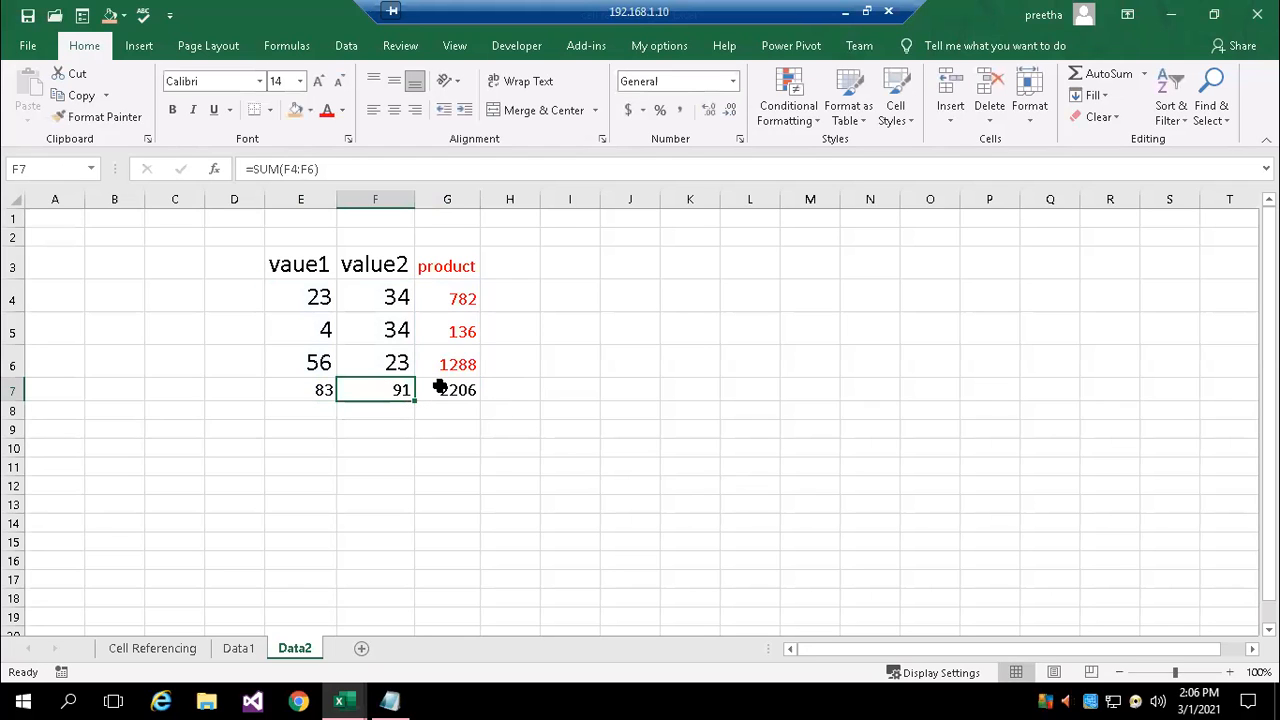
{"action": "double_click", "coordinate": [437, 390]}
{"action": "key", "text": "ctrl+Return"}
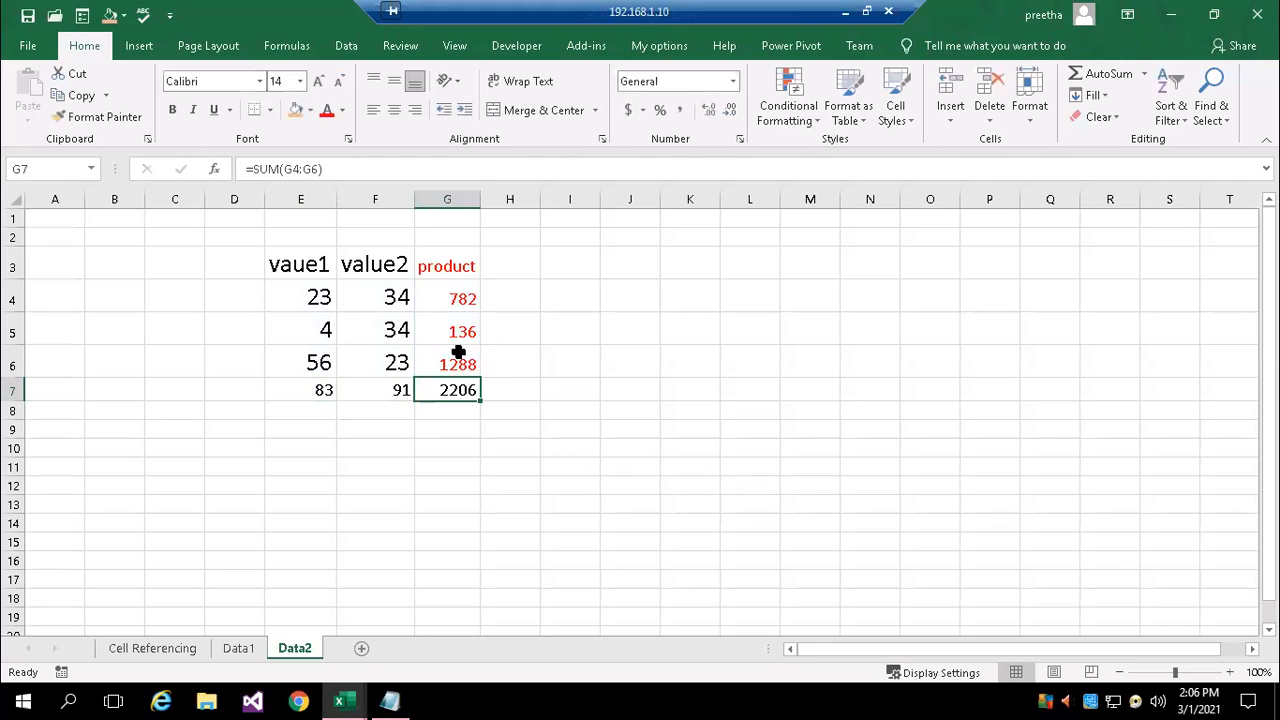
Review the product formulas in G4, G5 and G6 to compare how the row numbers shift
{"action": "left_click", "coordinate": [464, 287]}
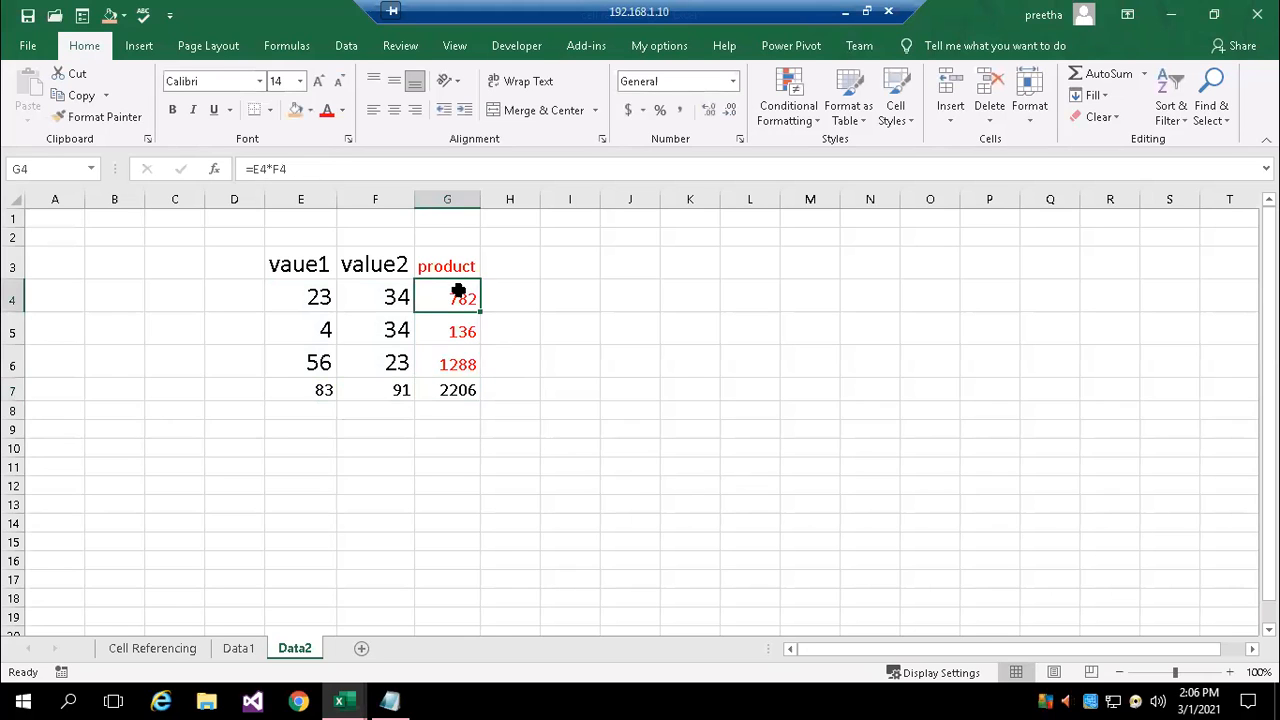
{"action": "double_click", "coordinate": [464, 292]}
{"action": "key", "text": "ctrl+Return"}
{"action": "double_click", "coordinate": [460, 333]}
{"action": "key", "text": "ctrl+Return"}
{"action": "double_click", "coordinate": [466, 362]}
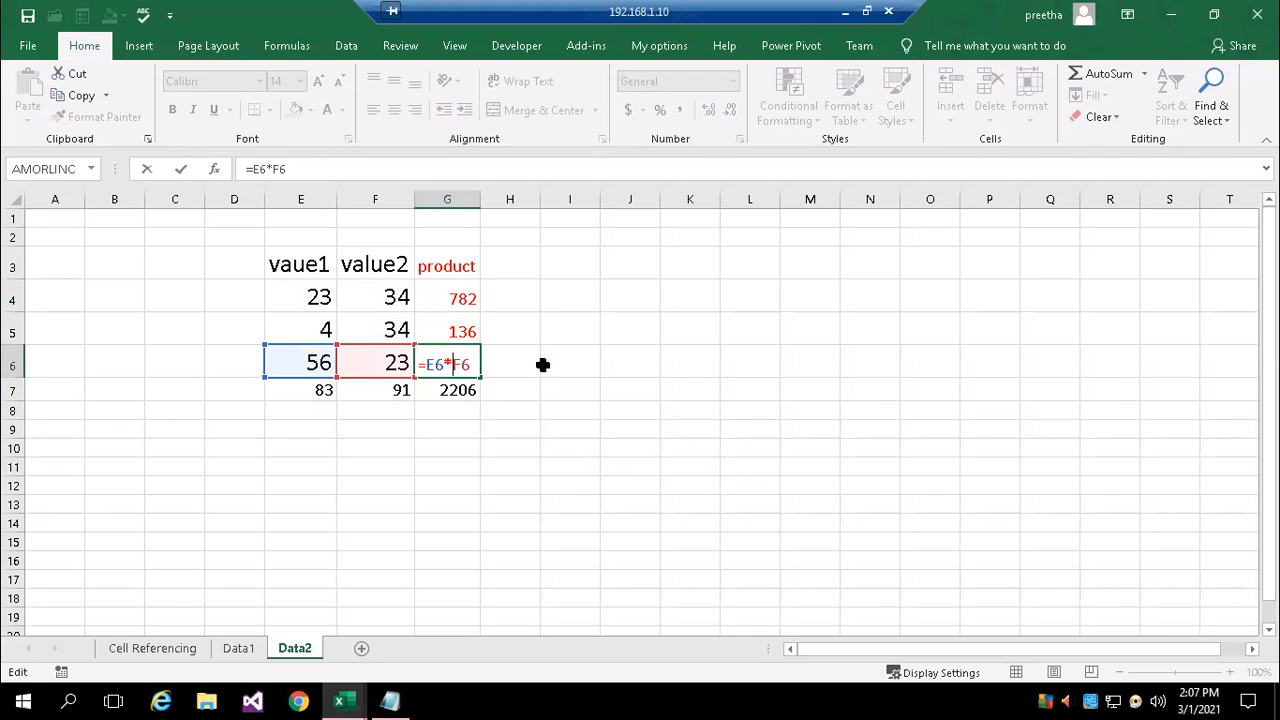
{"action": "key", "text": "ctrl+Return"}
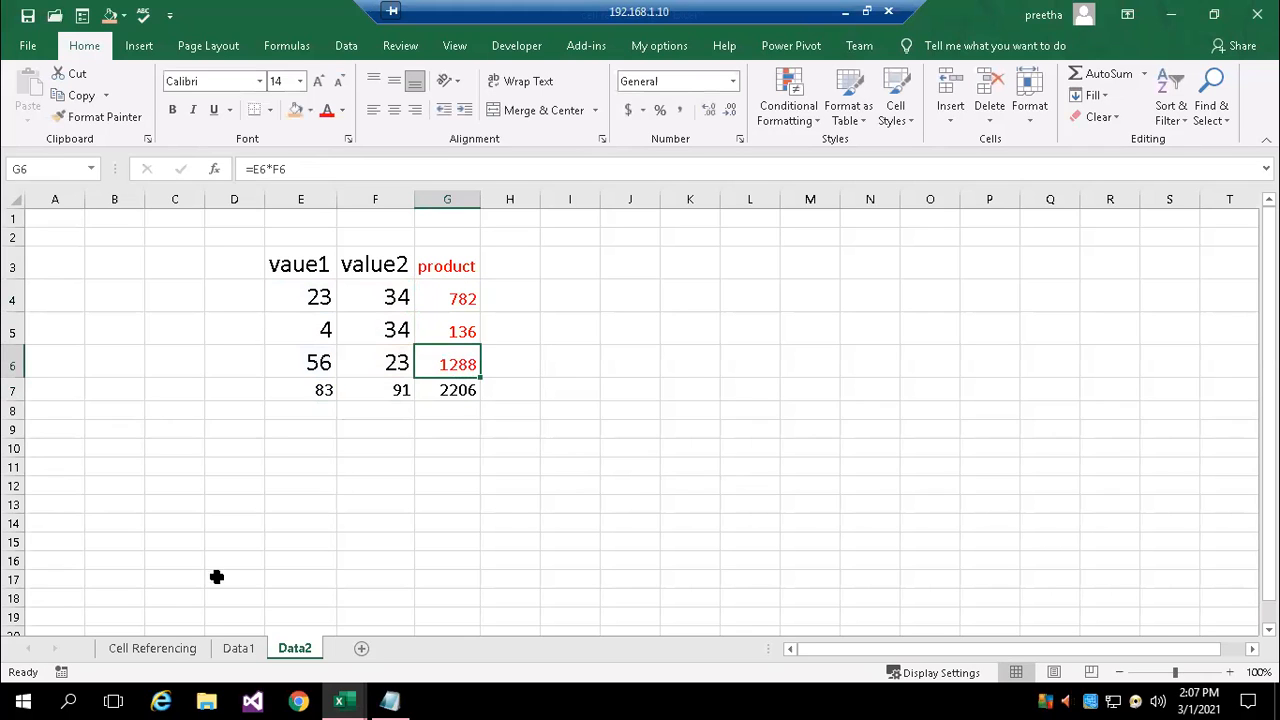
On the Cell Referencing sheet, enter the formula =F5*G5 in Total cell H5 of the Relative referencing table
{"action": "left_click", "coordinate": [170, 649]}
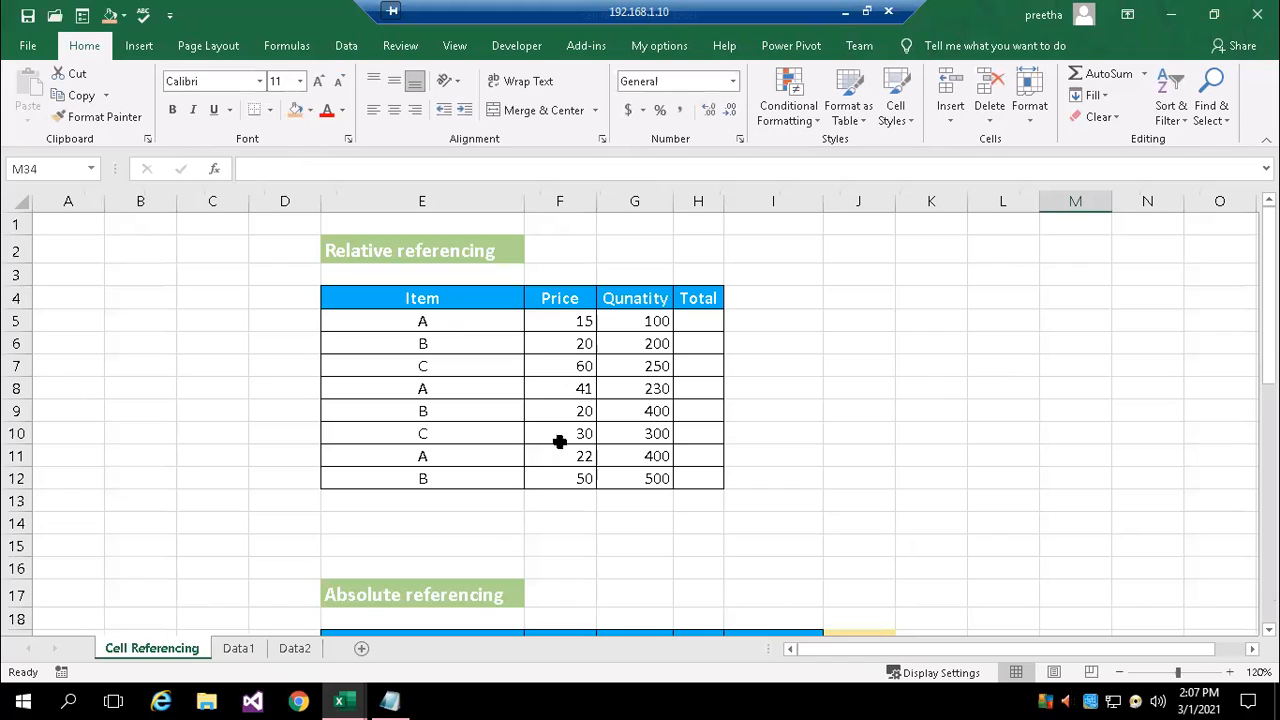
{"action": "left_click", "coordinate": [698, 321]}
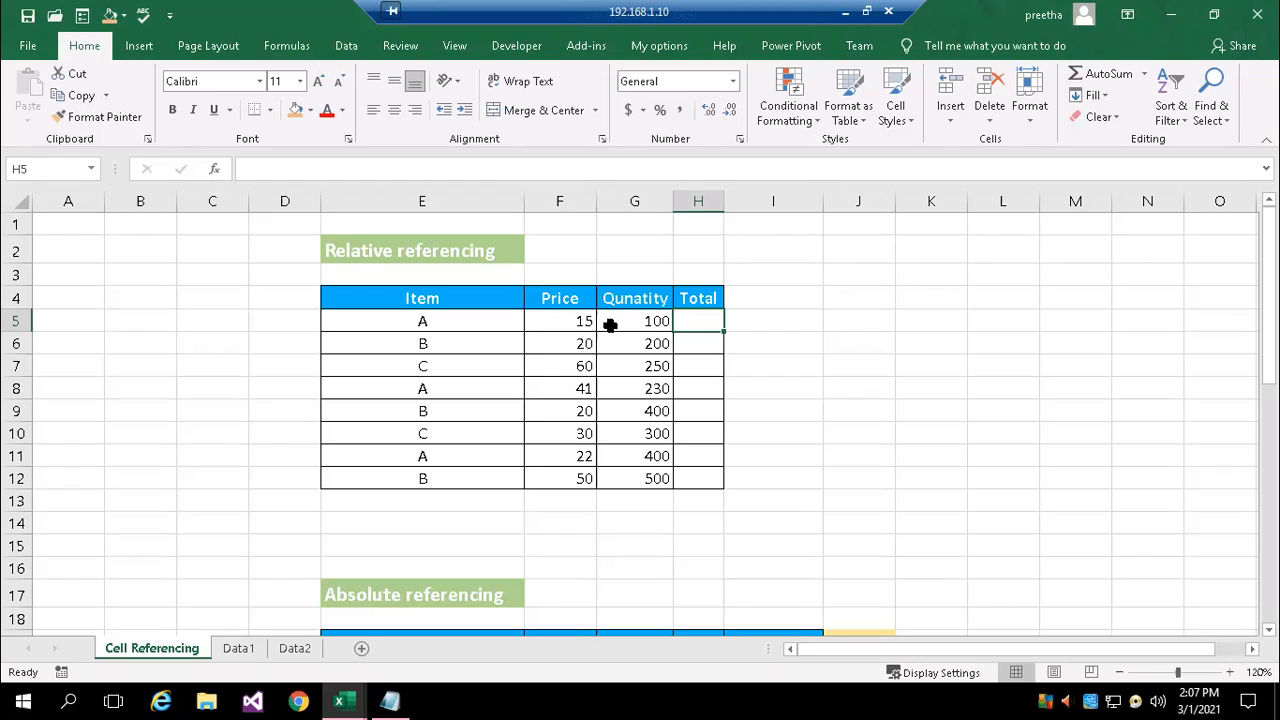
{"action": "type", "text": "="}
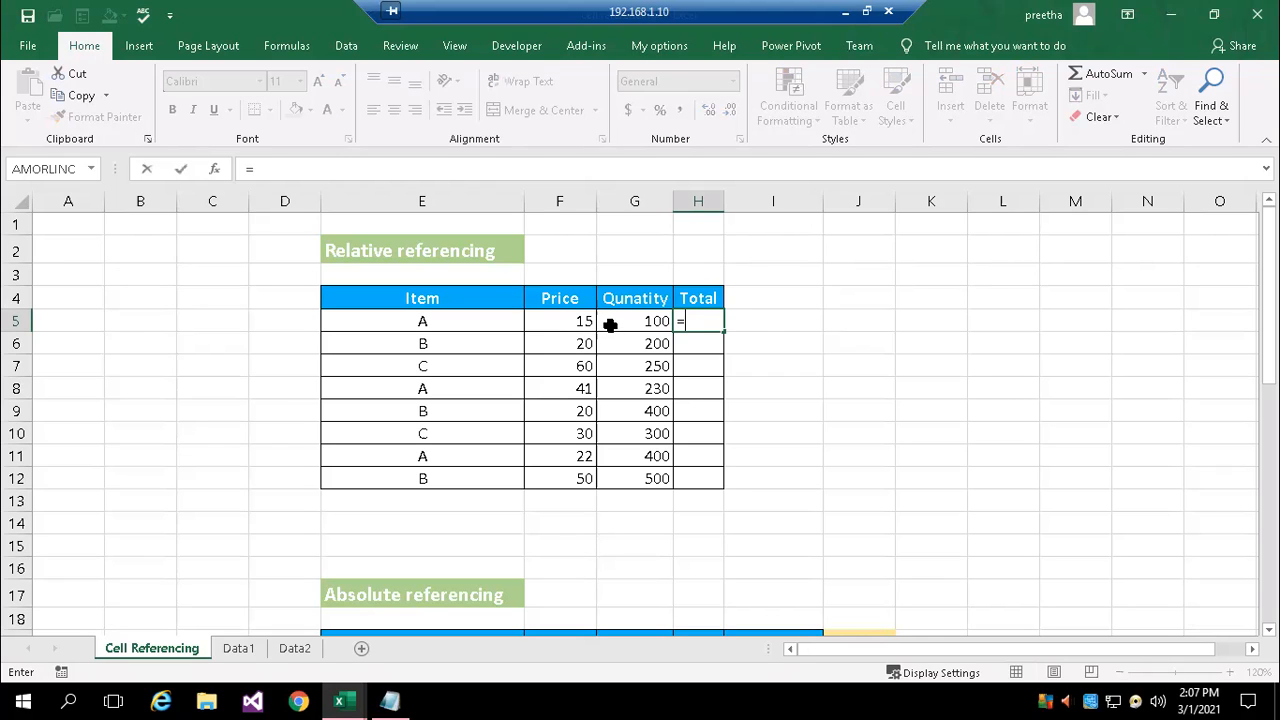
{"action": "left_click", "coordinate": [575, 321]}
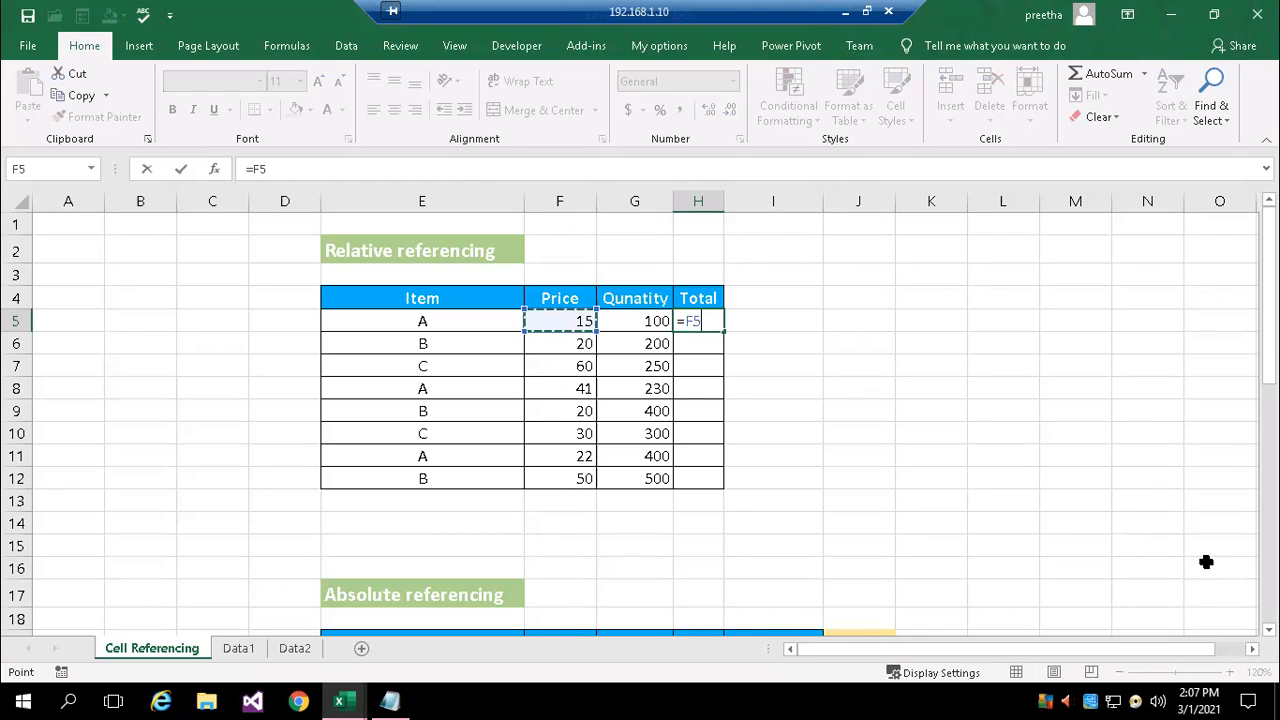
{"action": "type", "text": "*g5"}
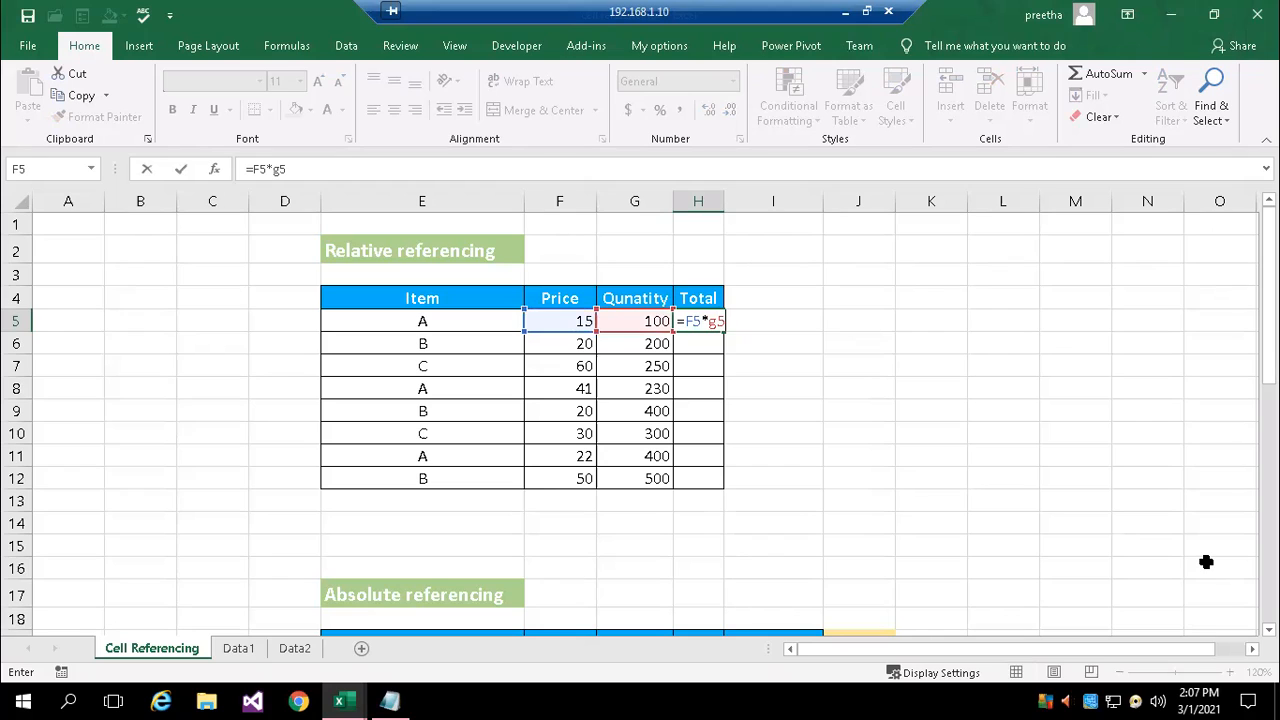
{"action": "key", "text": "Return"}
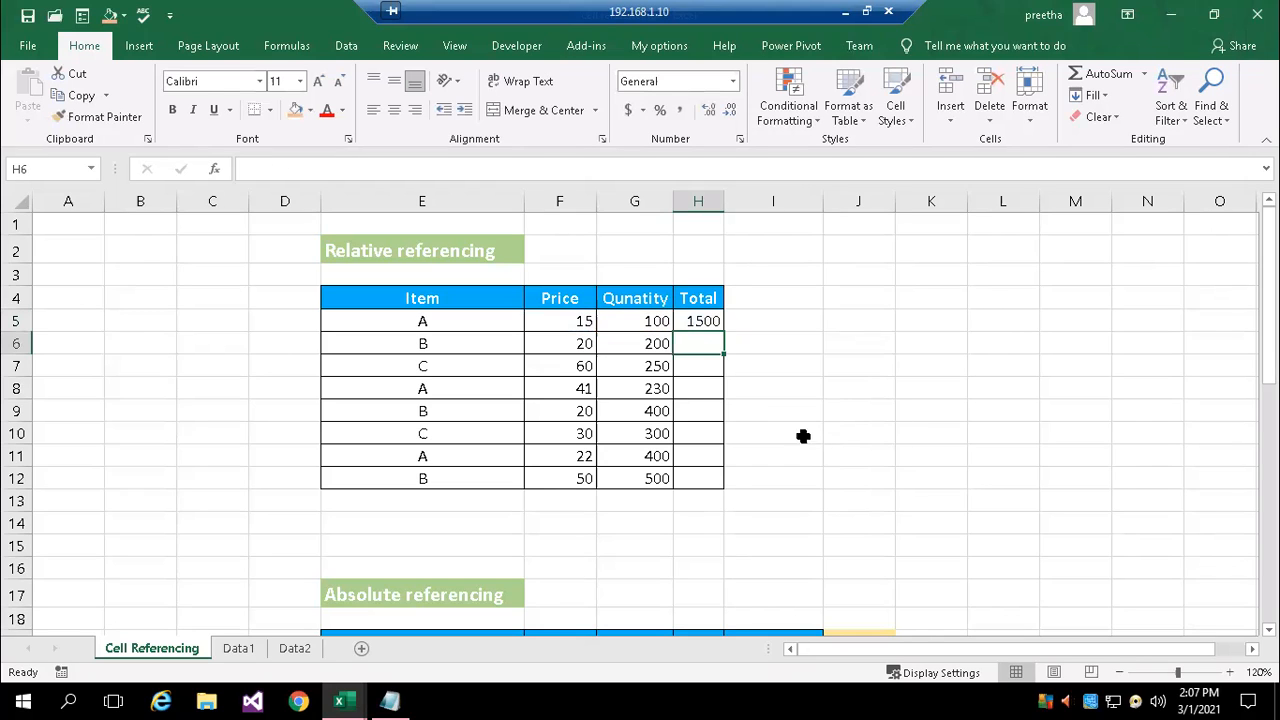
Fill the Total formula from H5 down to H12 and check the cell references in H12
{"action": "left_click", "coordinate": [701, 324]}
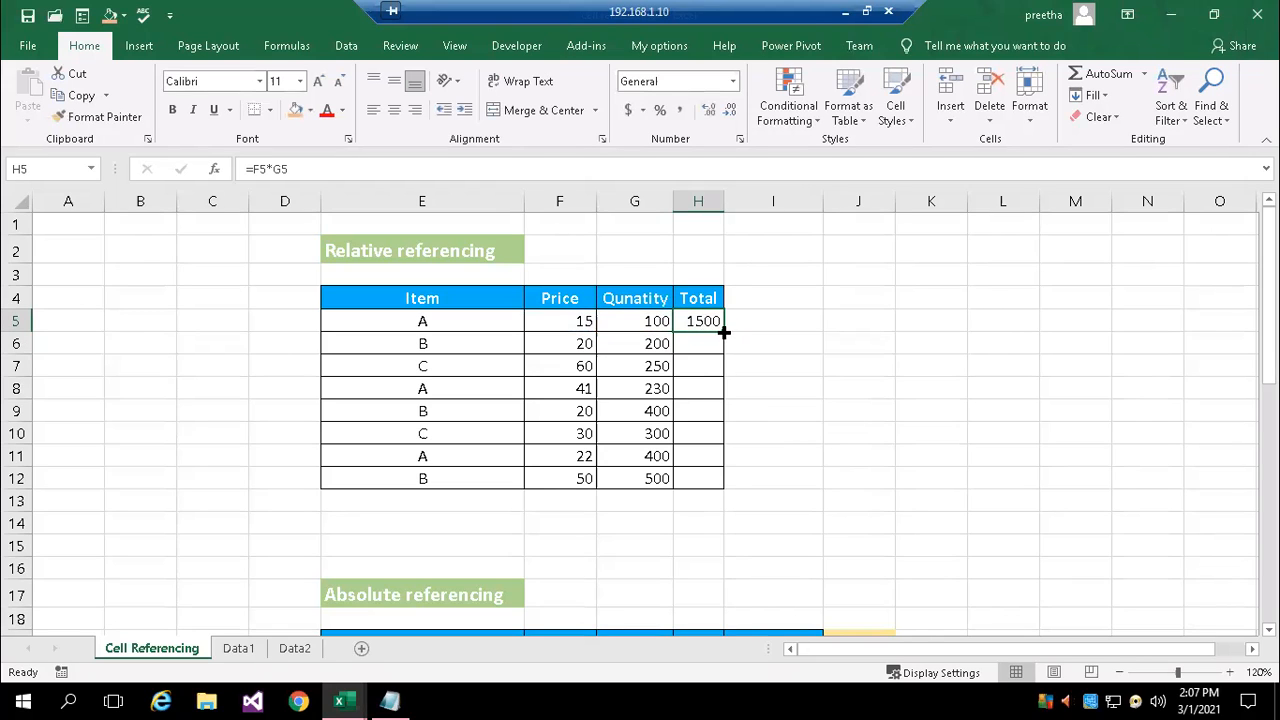
{"action": "double_click", "coordinate": [722, 329]}
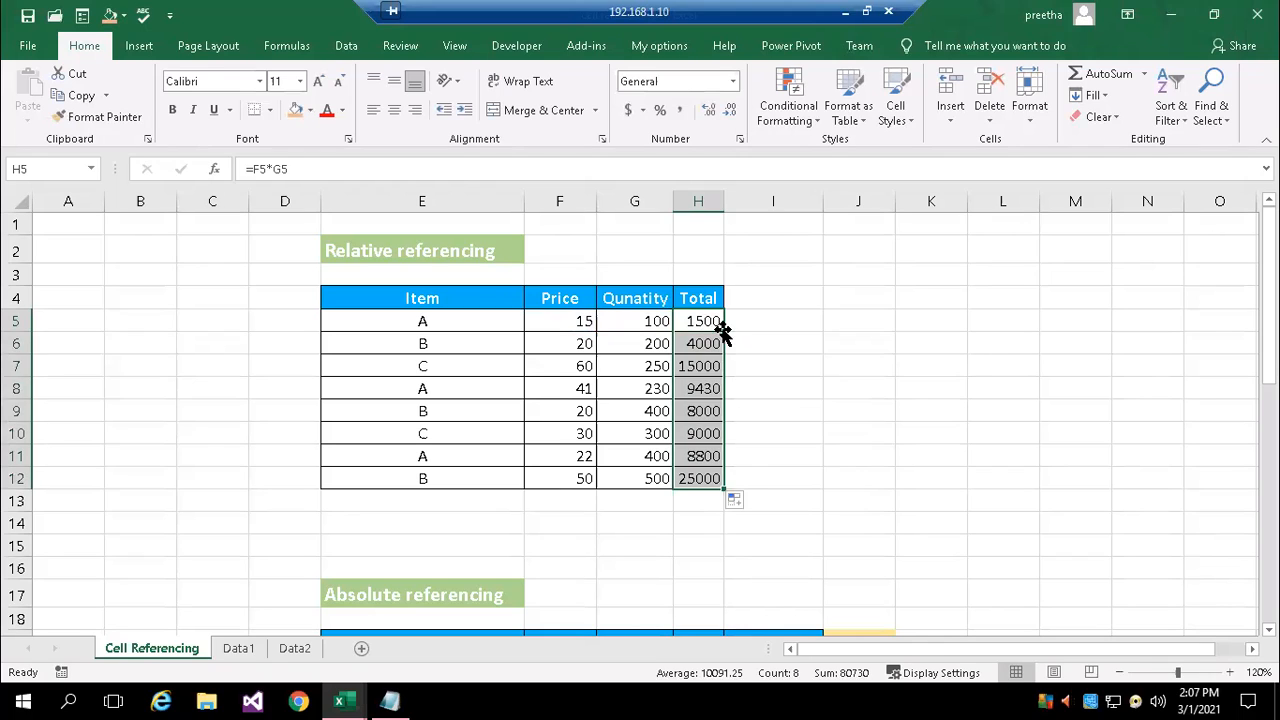
{"action": "left_click", "coordinate": [806, 456]}
{"action": "double_click", "coordinate": [712, 482]}
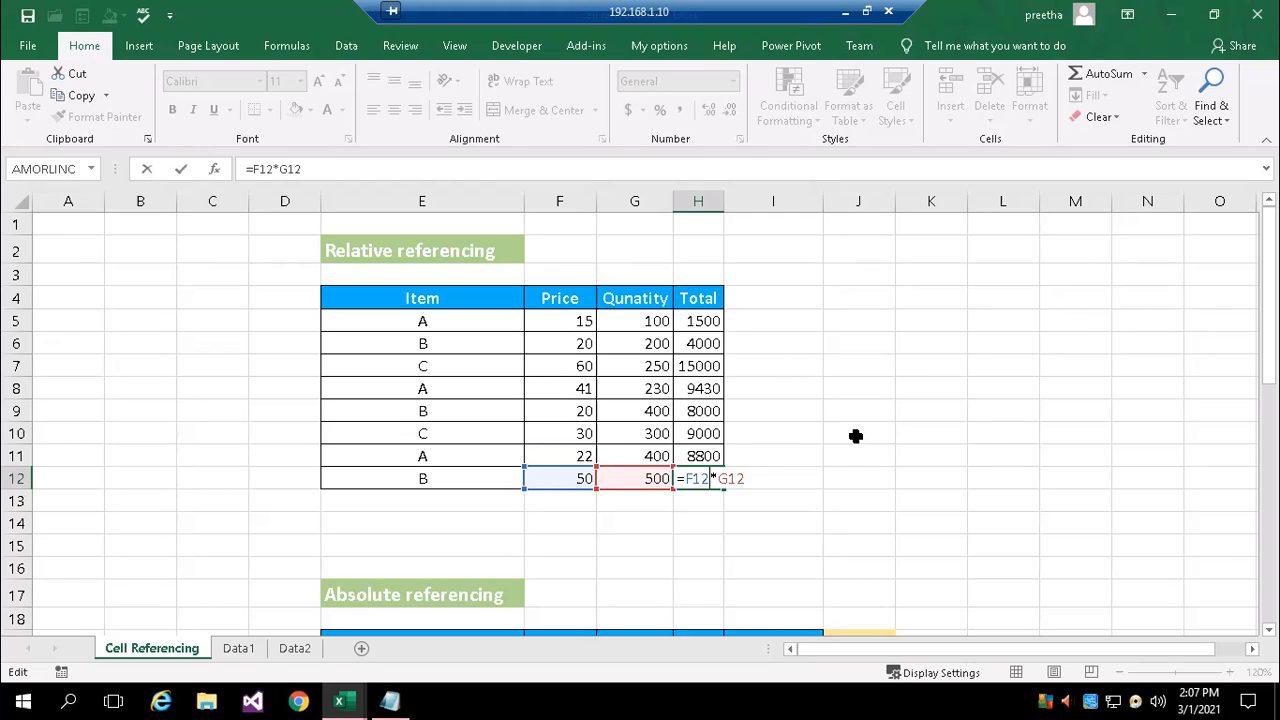
{"action": "key", "text": "ctrl+Return"}
In the Absolute referencing table, enter the formula =H20*$J$19 in Commission cell I20, keeping that cell selected
{"action": "scroll", "coordinate": [855, 423], "scroll_direction": "down", "scroll_amount": 1}
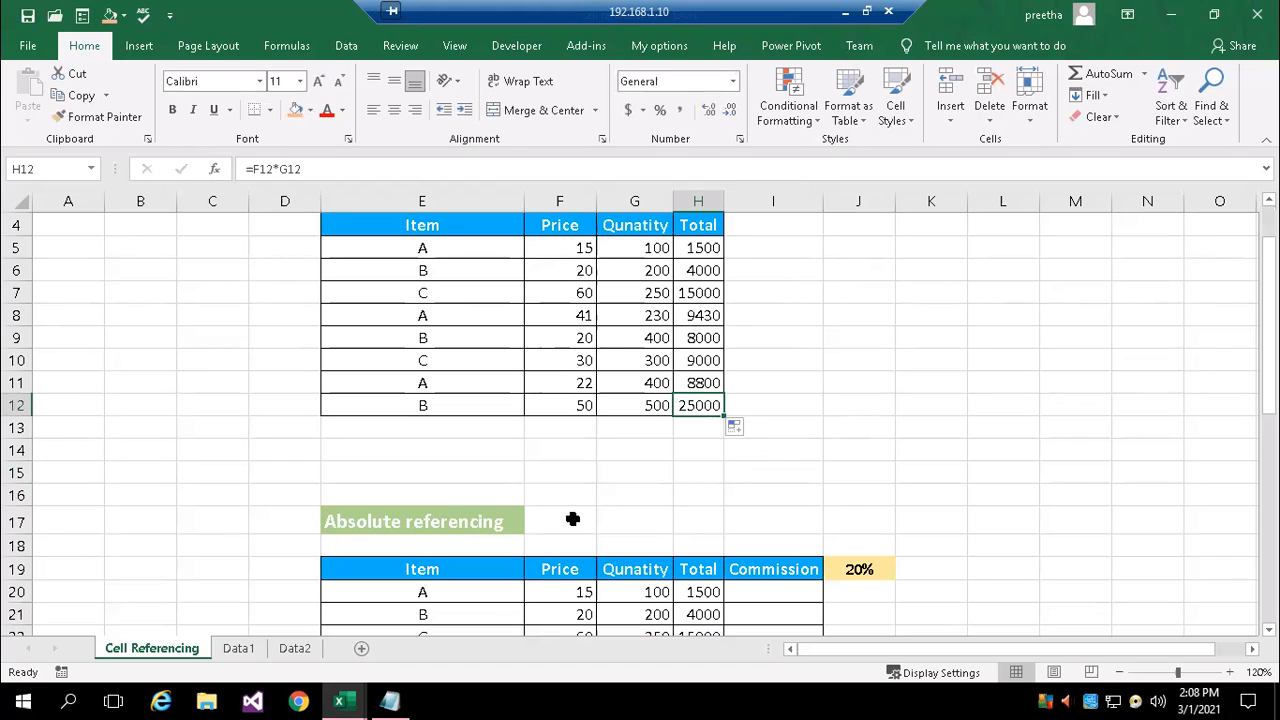
{"action": "scroll", "coordinate": [574, 518], "scroll_direction": "down", "scroll_amount": 1}
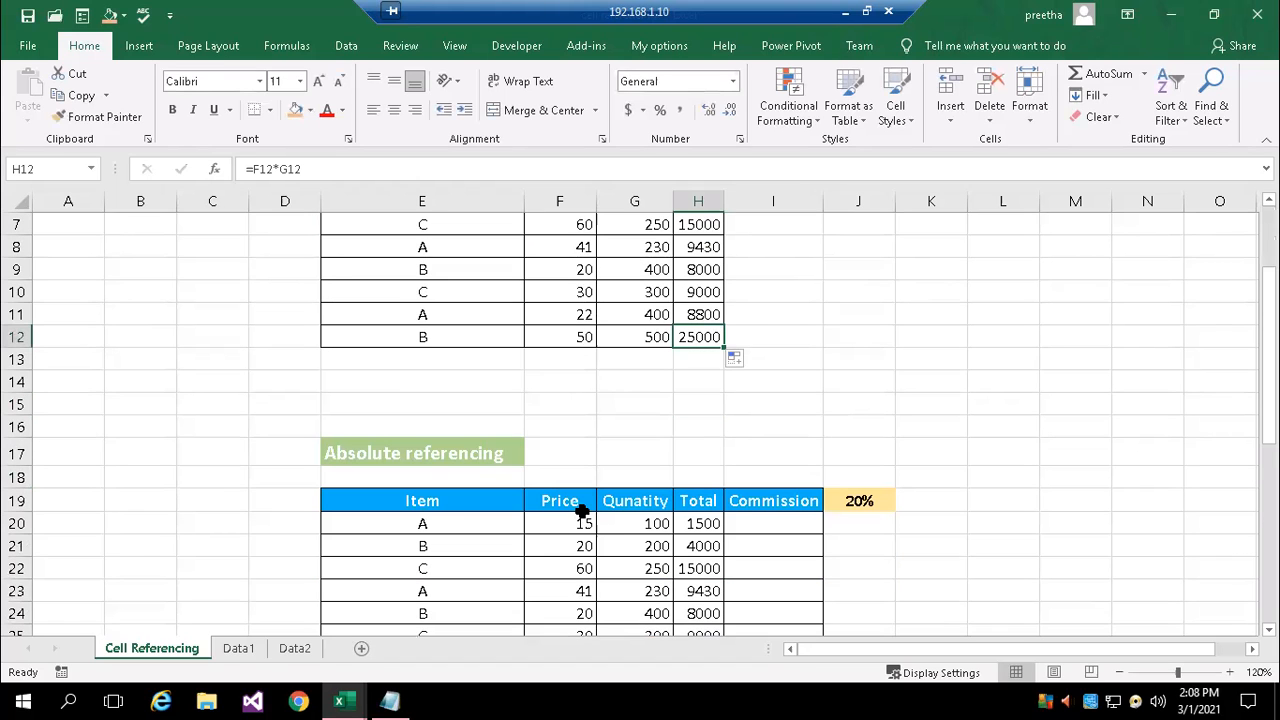
{"action": "scroll", "coordinate": [583, 506], "scroll_direction": "down", "scroll_amount": 1}
{"action": "scroll", "coordinate": [811, 443], "scroll_direction": "down", "scroll_amount": 1}
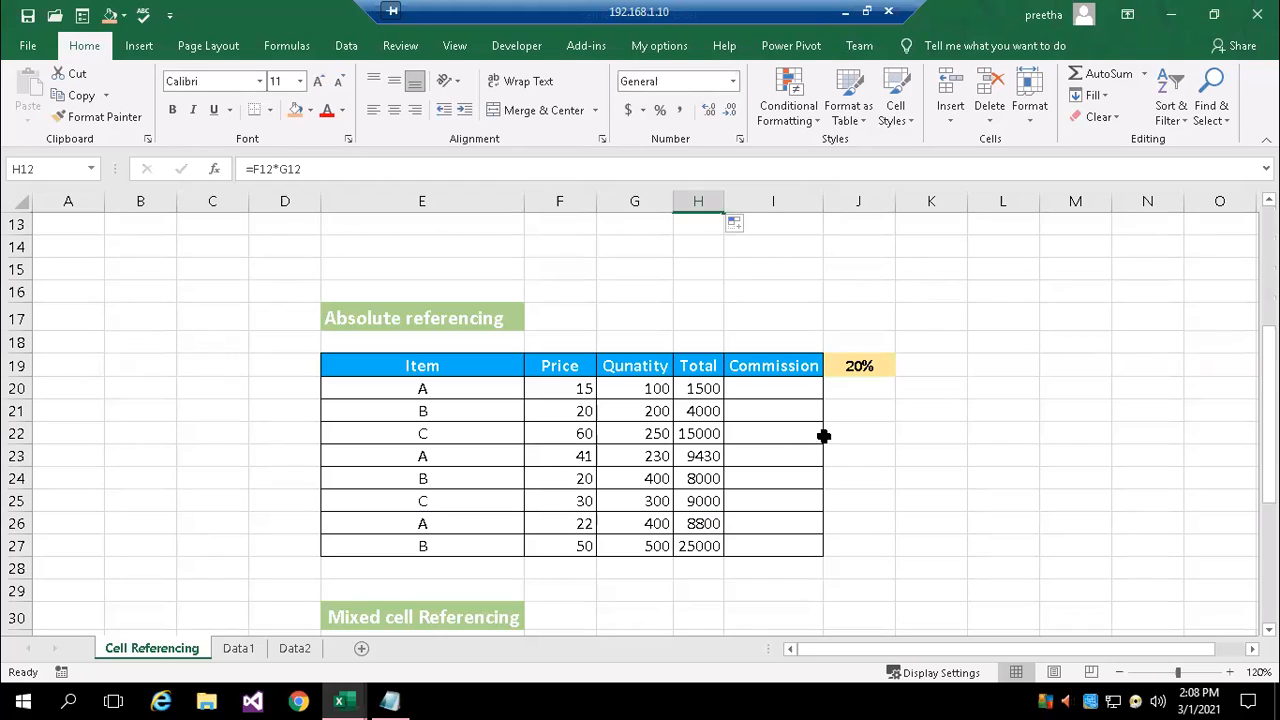
{"action": "left_click", "coordinate": [765, 390]}
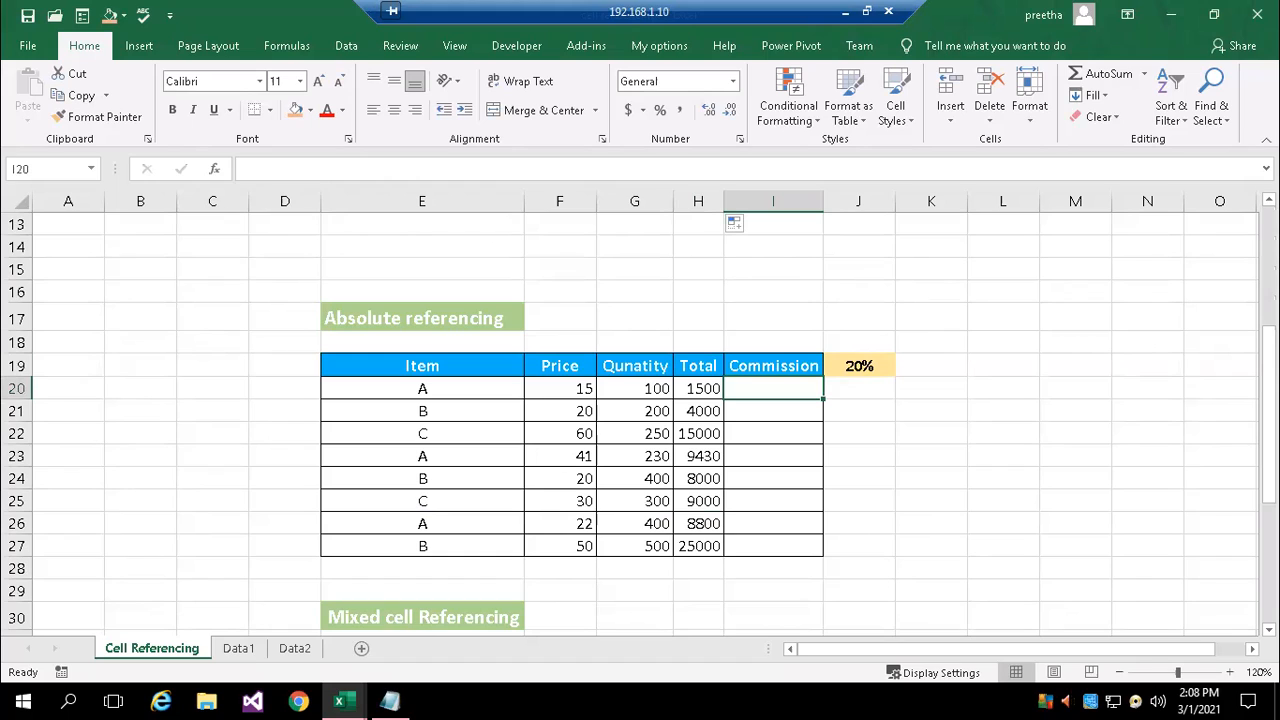
{"action": "type", "text": "="}
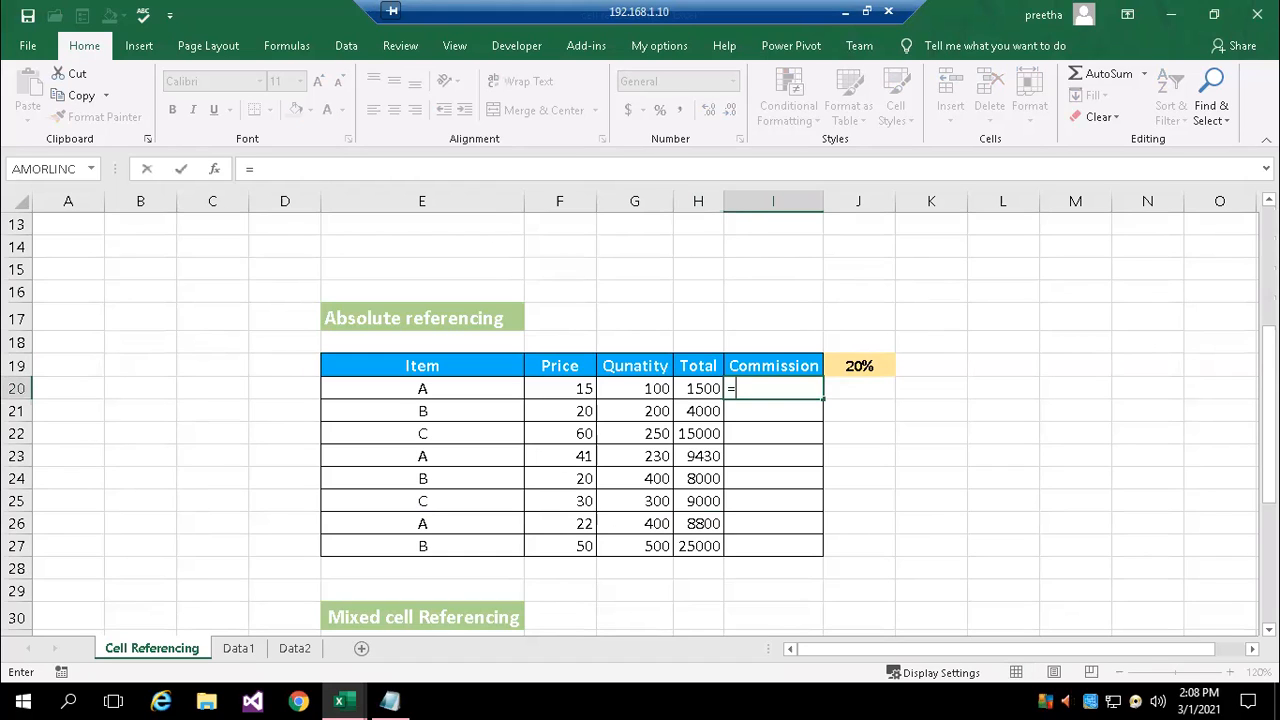
{"action": "left_click", "coordinate": [702, 390]}
{"action": "type", "text": "*"}
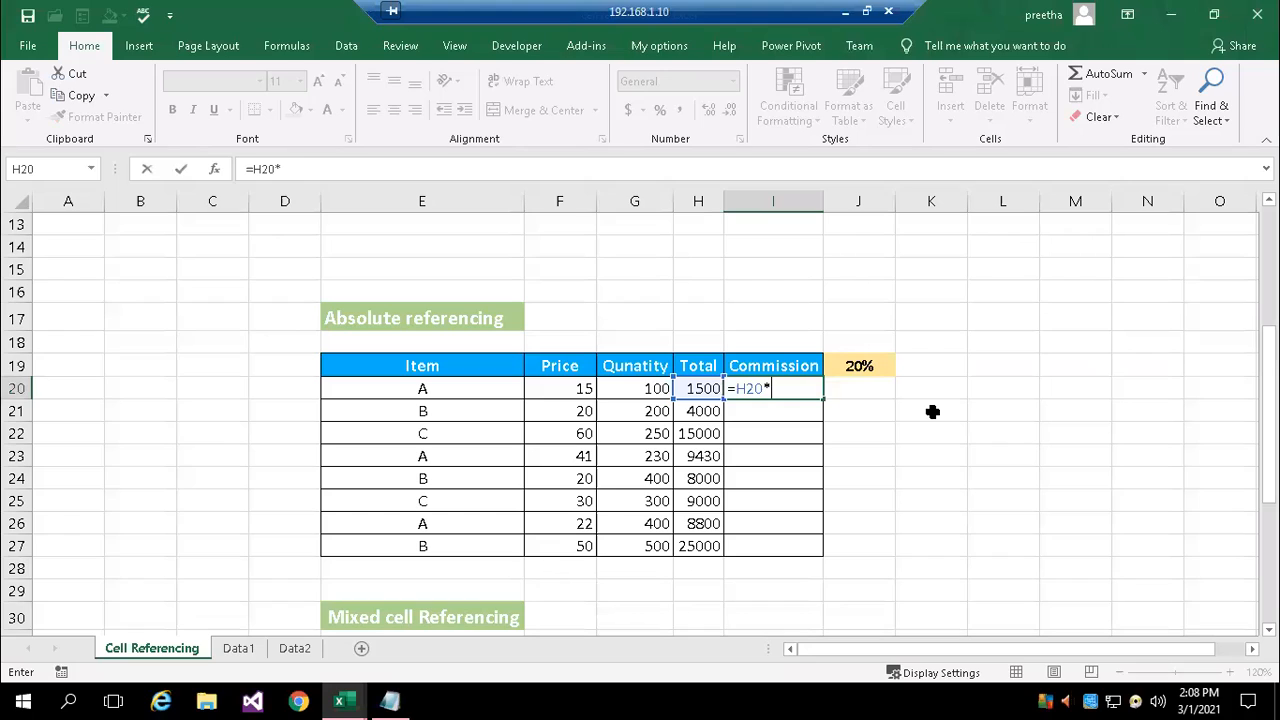
{"action": "type", "text": "$J$20"}
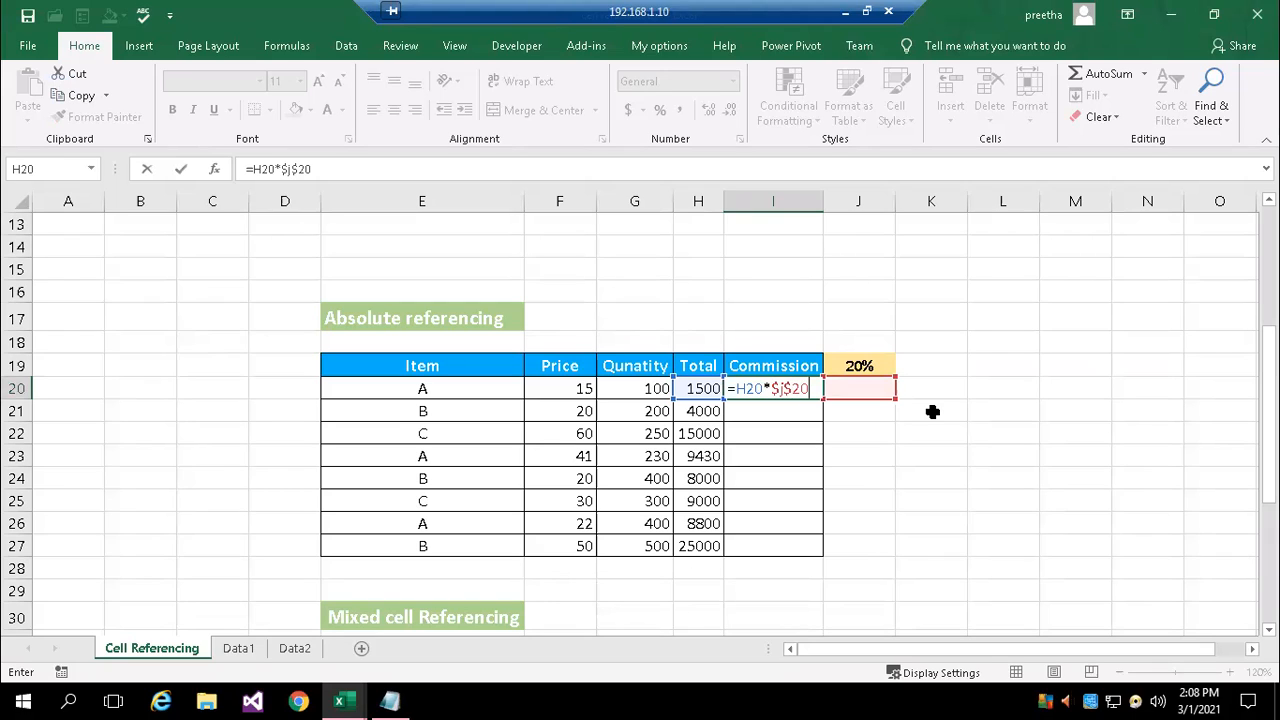
{"action": "key", "text": "BackSpace"}
{"action": "key", "text": "BackSpace"}
{"action": "type", "text": "19"}
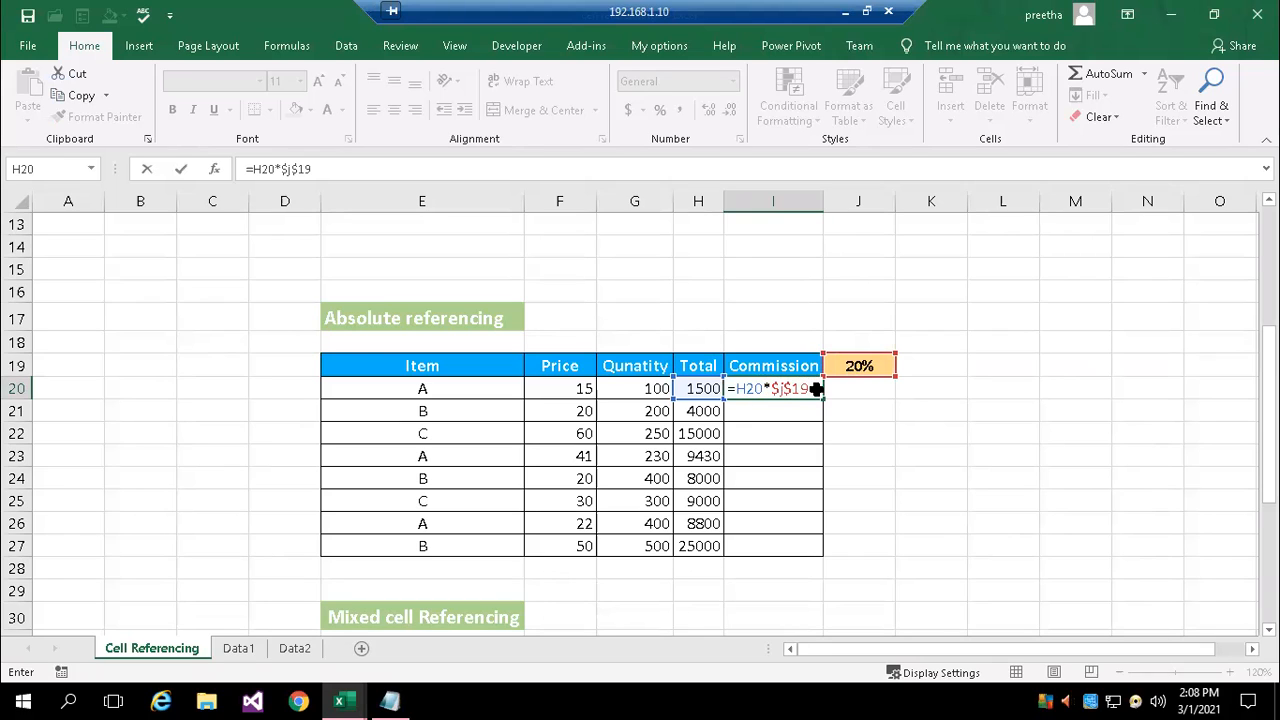
{"action": "key", "text": "ctrl+Return"}
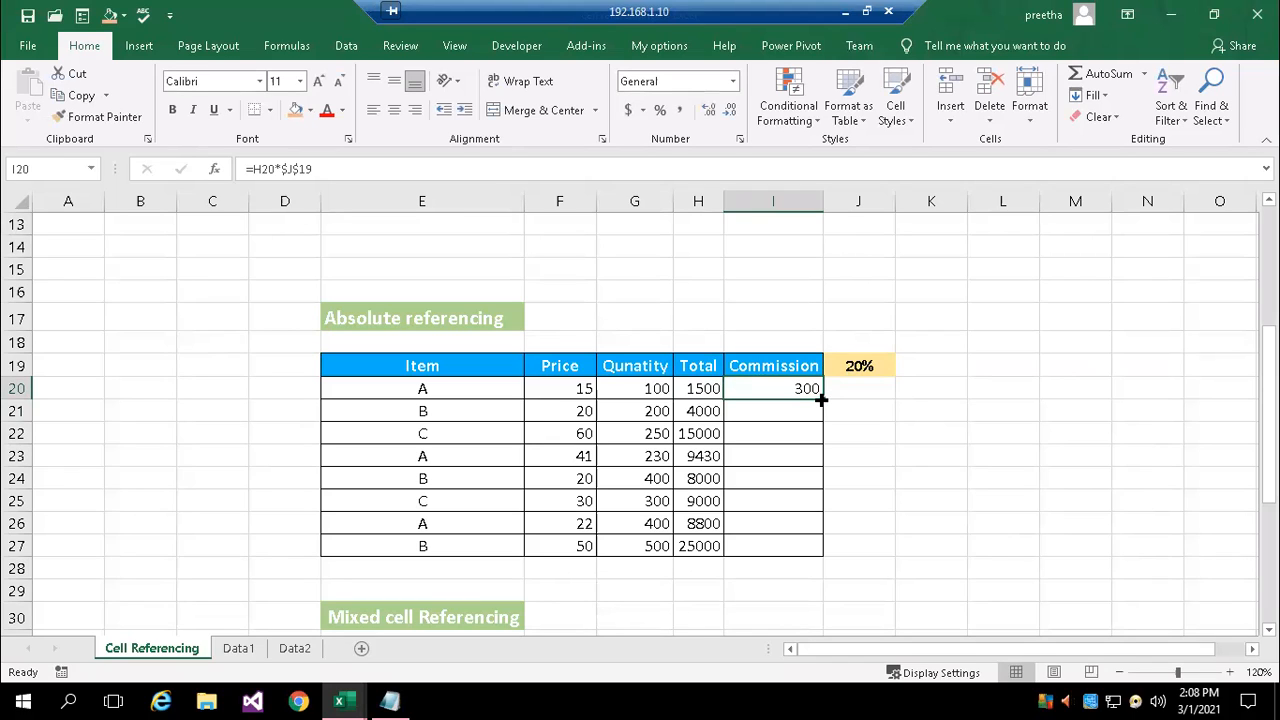
Fill the Commission formula from I20 down to I27 and check the cell references in I21
{"action": "double_click", "coordinate": [820, 399]}
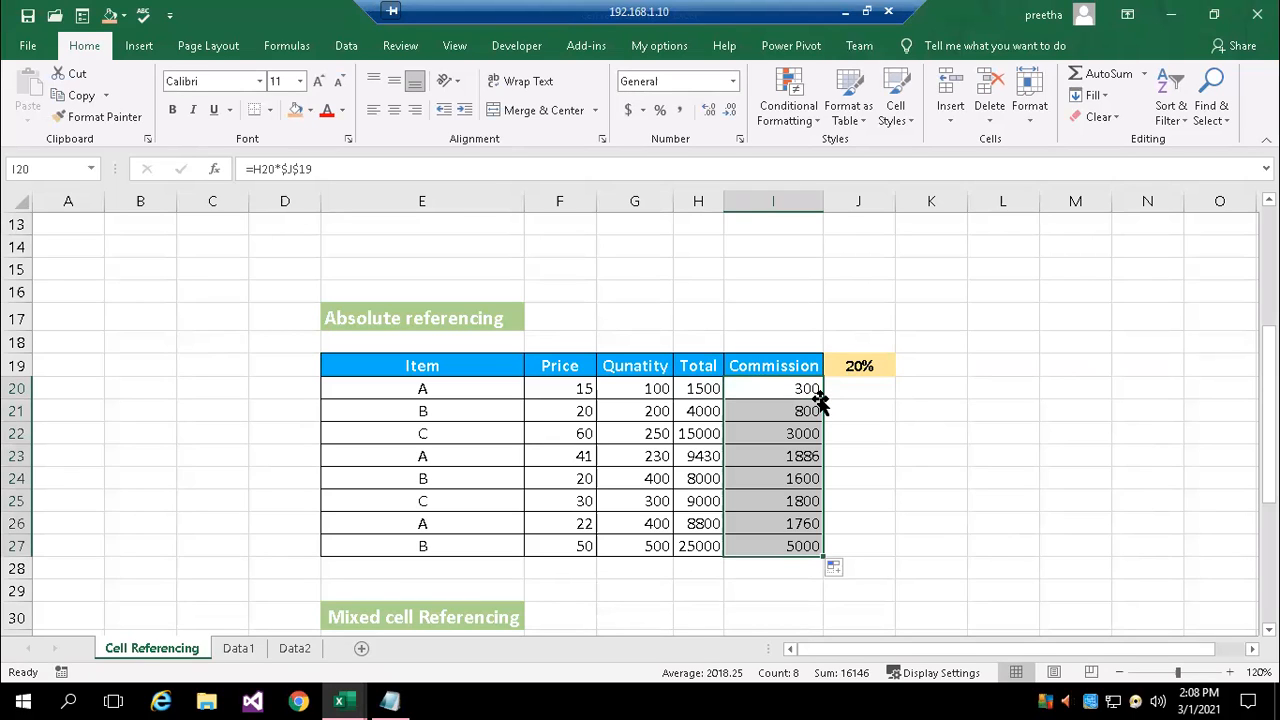
{"action": "double_click", "coordinate": [773, 410]}
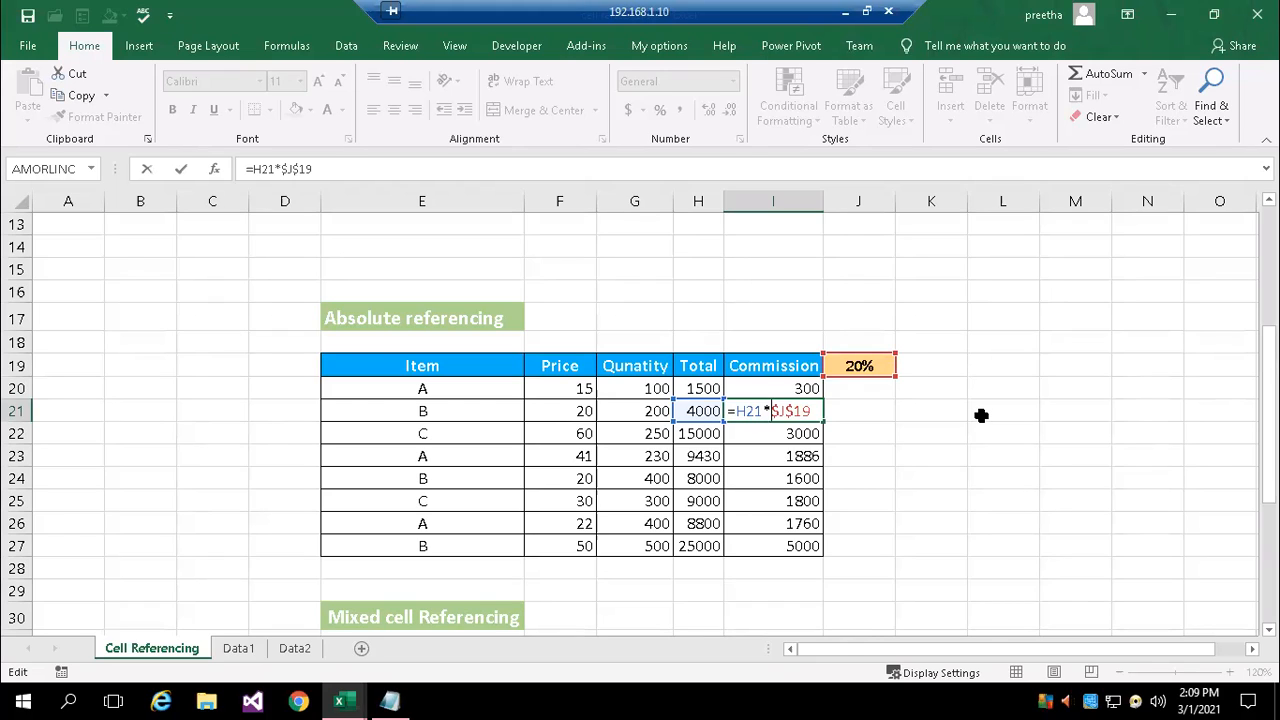
{"action": "key", "text": "ctrl+Return"}
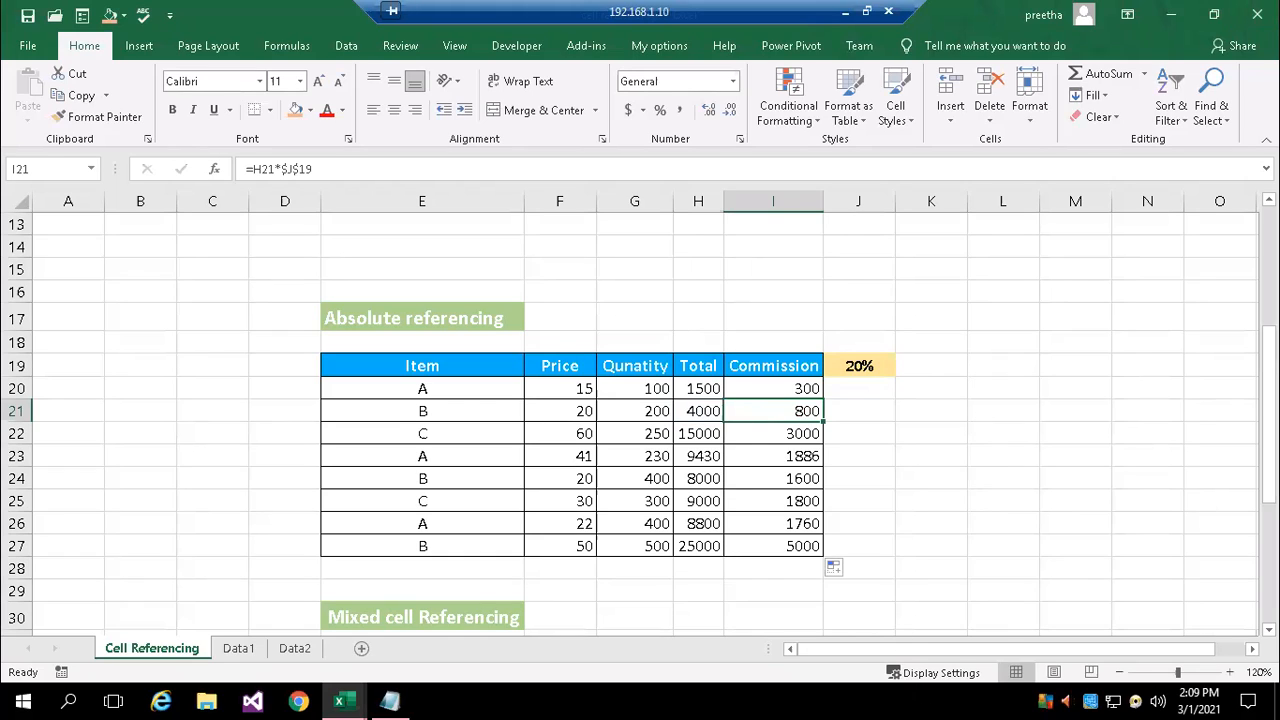
{"action": "double_click", "coordinate": [791, 411]}
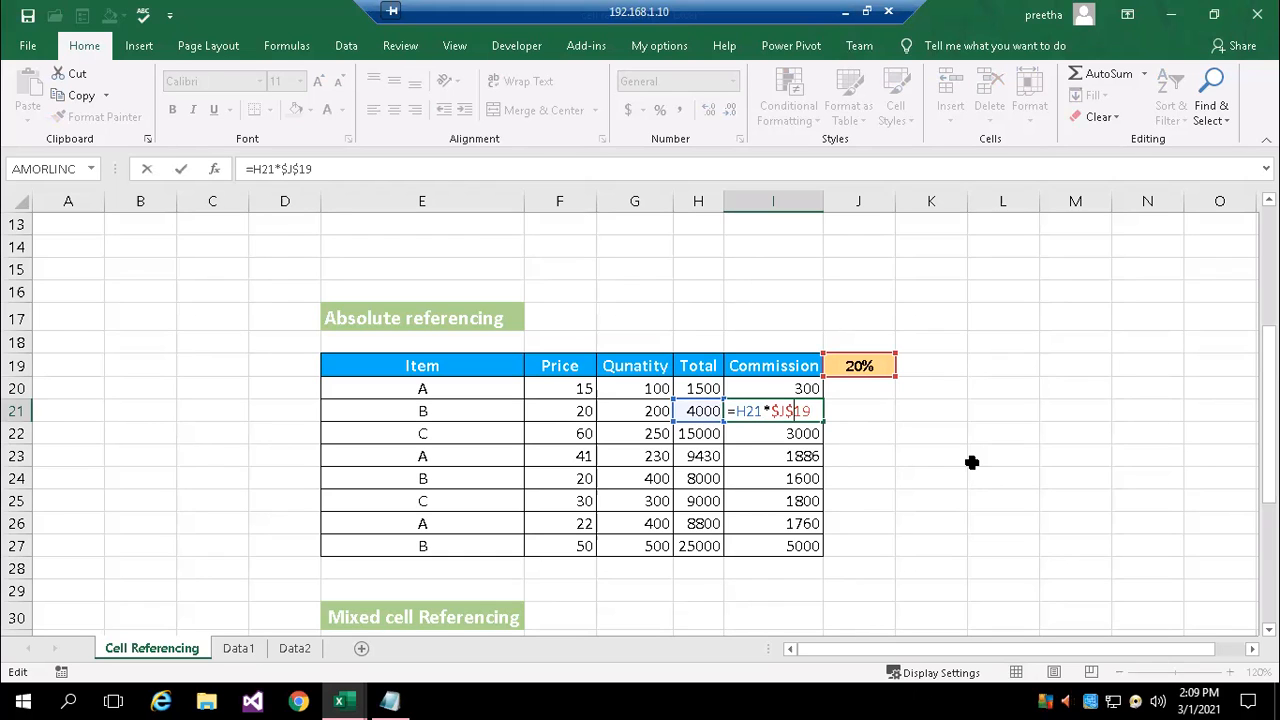
{"action": "key", "text": "ctrl+Return"}
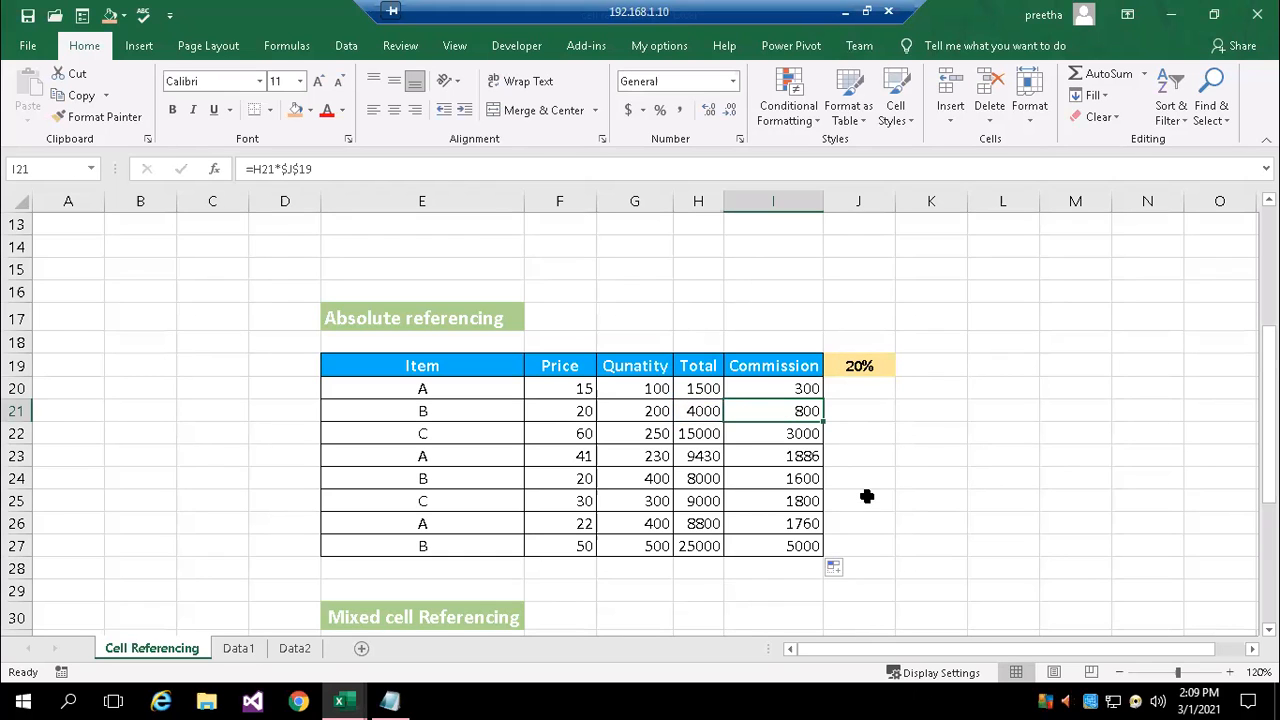
Enter the formula =A17+10, with a relative reference, in cell B19 beside the Absolute referencing table
{"action": "scroll", "coordinate": [867, 496], "scroll_direction": "down", "scroll_amount": 1}
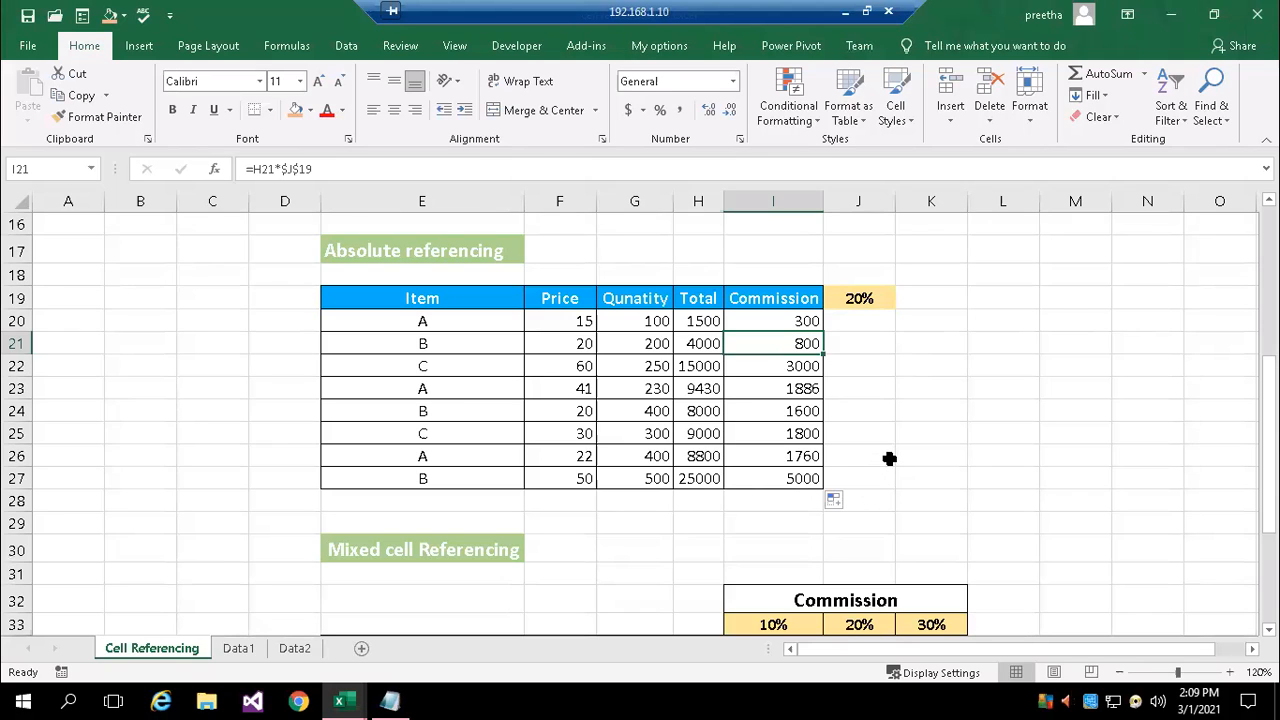
{"action": "left_click", "coordinate": [134, 296]}
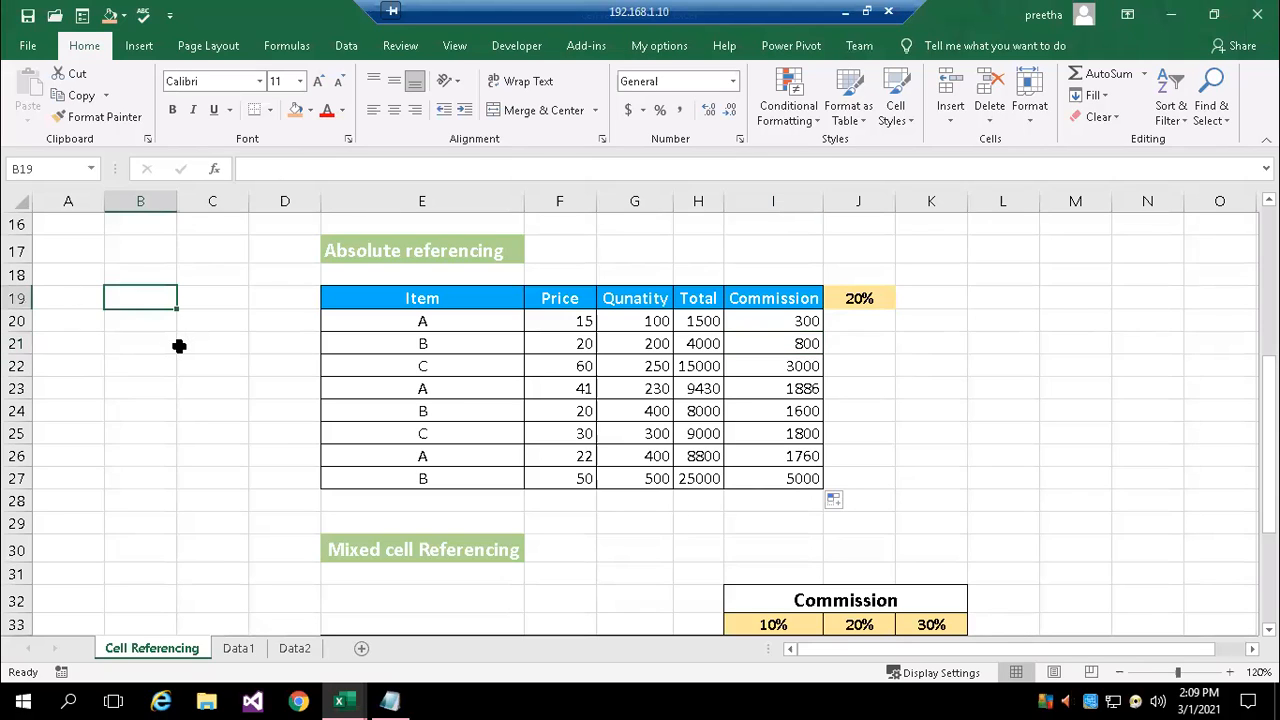
{"action": "left_click", "coordinate": [74, 254]}
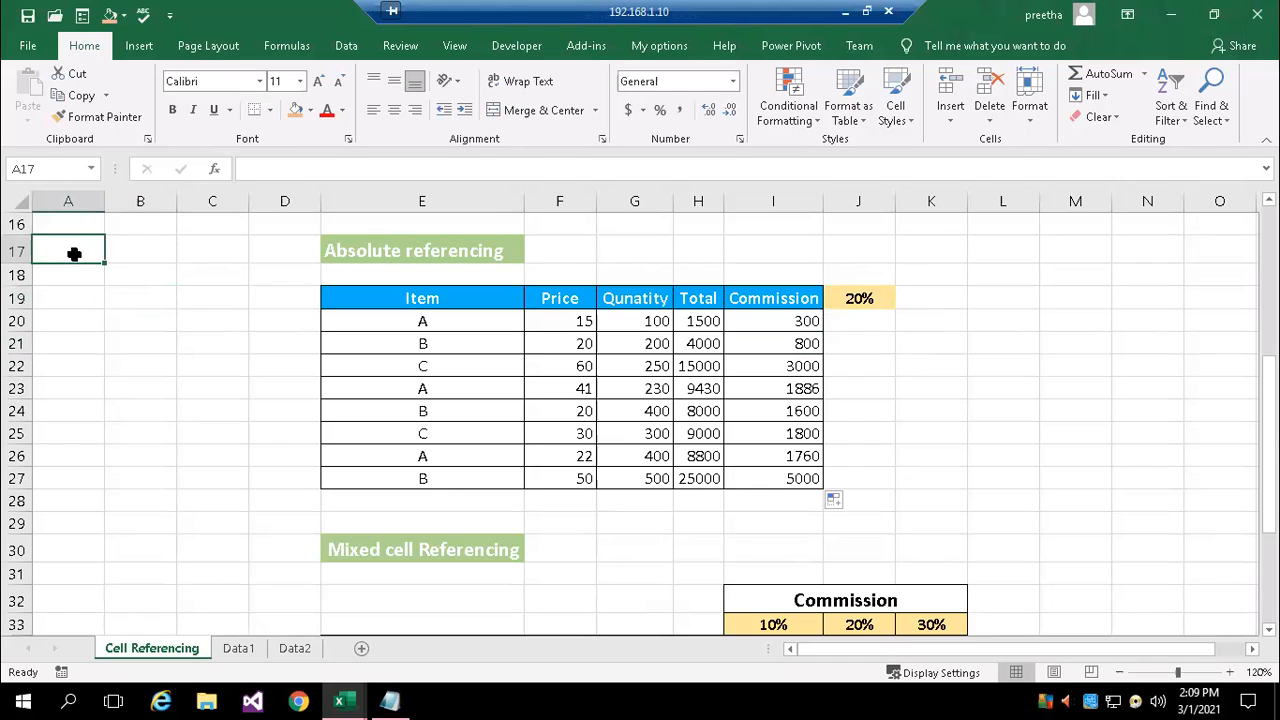
{"action": "left_click", "coordinate": [126, 303]}
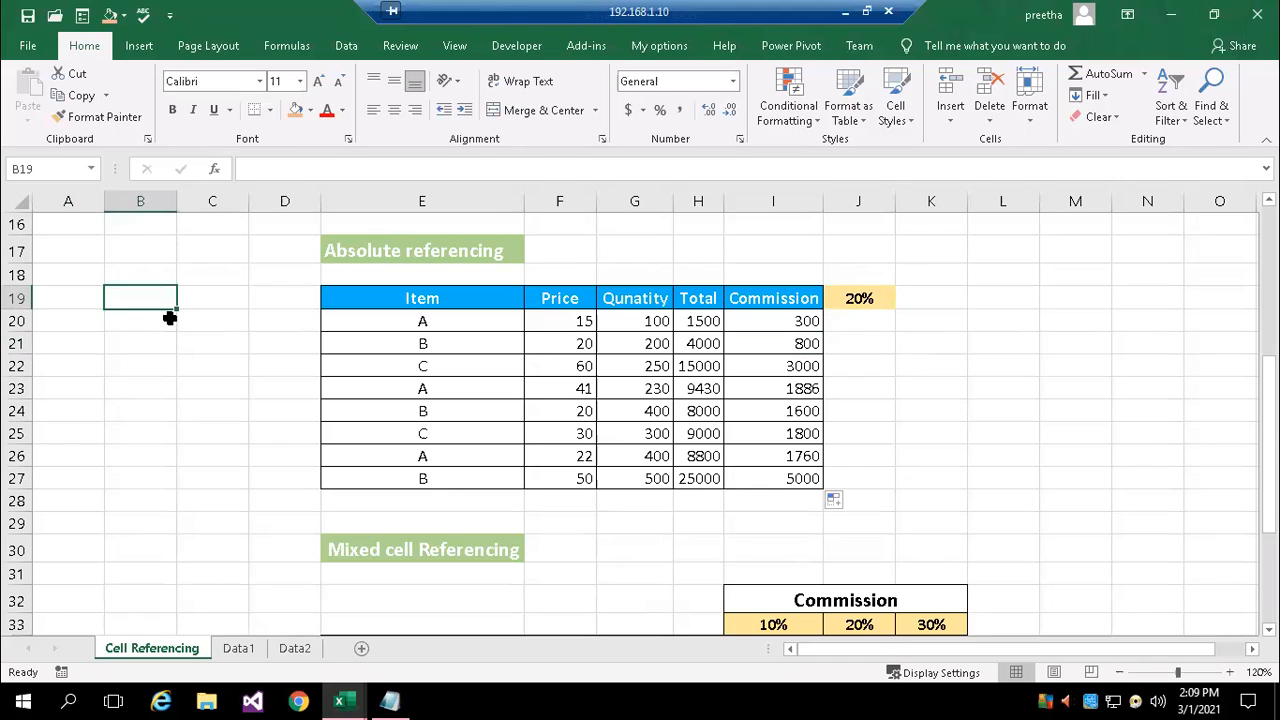
{"action": "type", "text": "=$"}
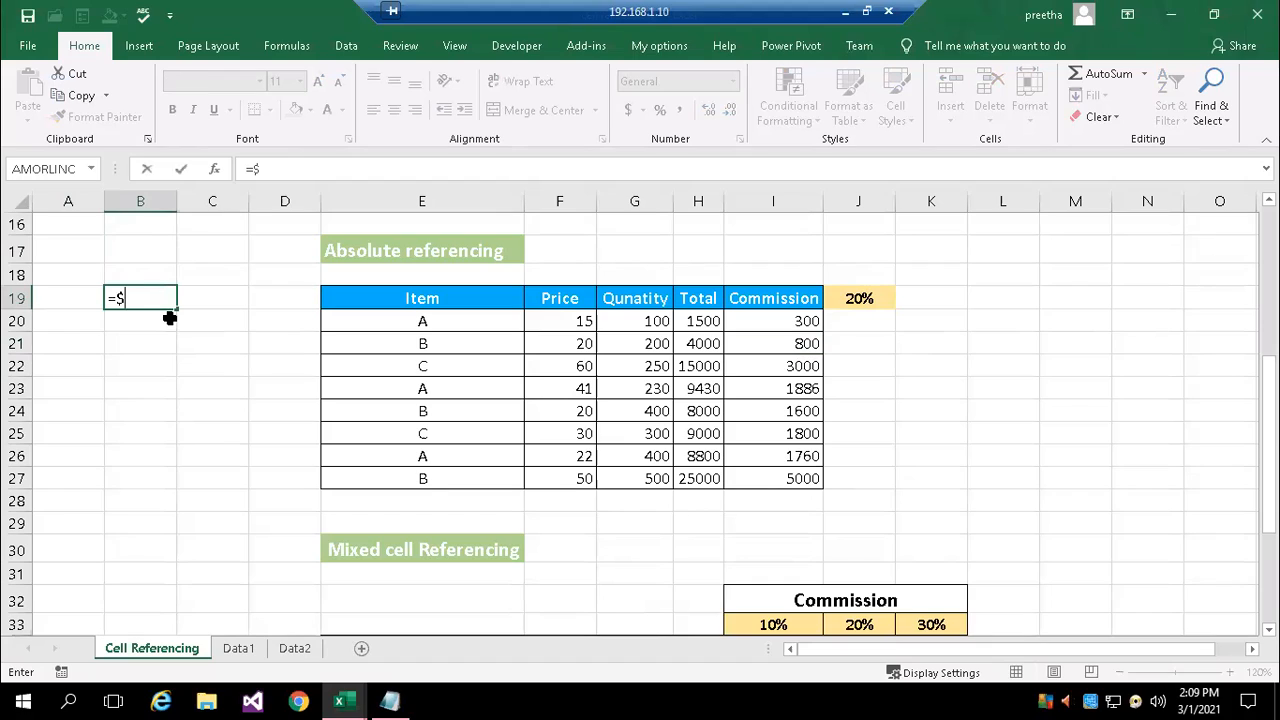
{"action": "type", "text": "a$17"}
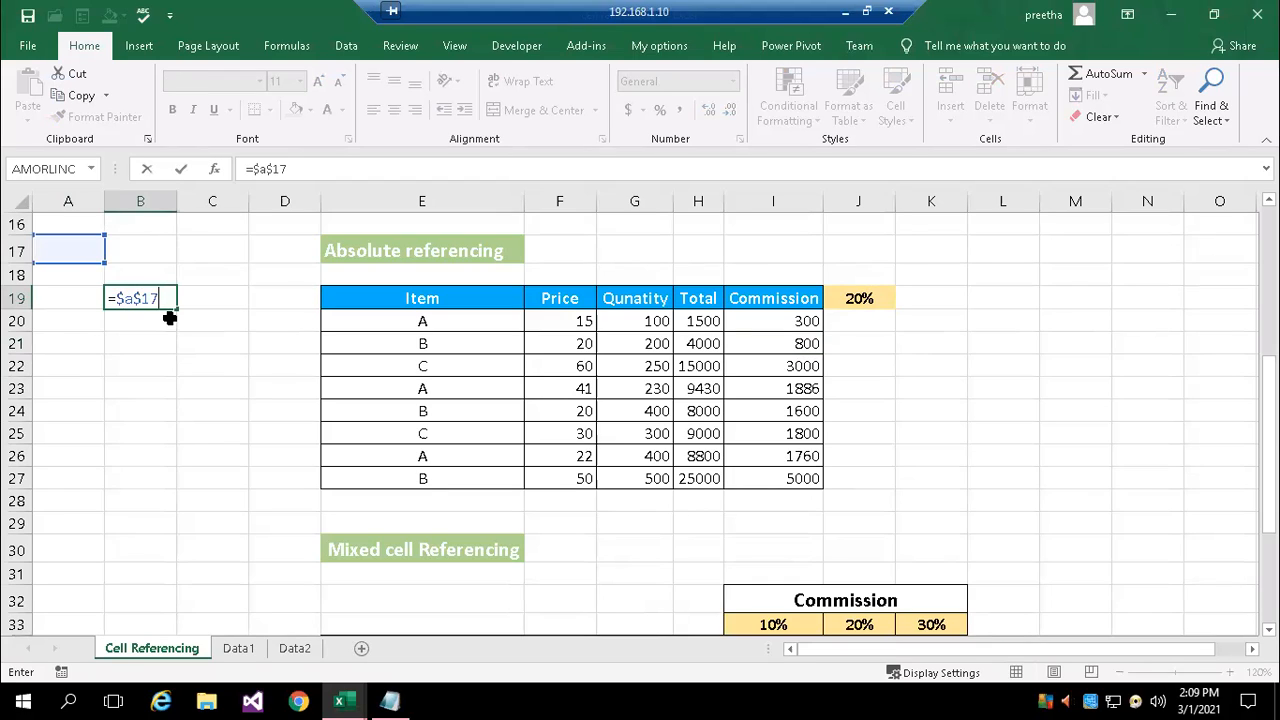
{"action": "key", "text": "BackSpace"}
{"action": "key", "text": "BackSpace"}
{"action": "key", "text": "BackSpace"}
{"action": "key", "text": "BackSpace"}
{"action": "key", "text": "BackSpace"}
{"action": "type", "text": "a16"}
{"action": "key", "text": "BackSpace"}
{"action": "type", "text": "7+10"}
{"action": "key", "text": "Return"}
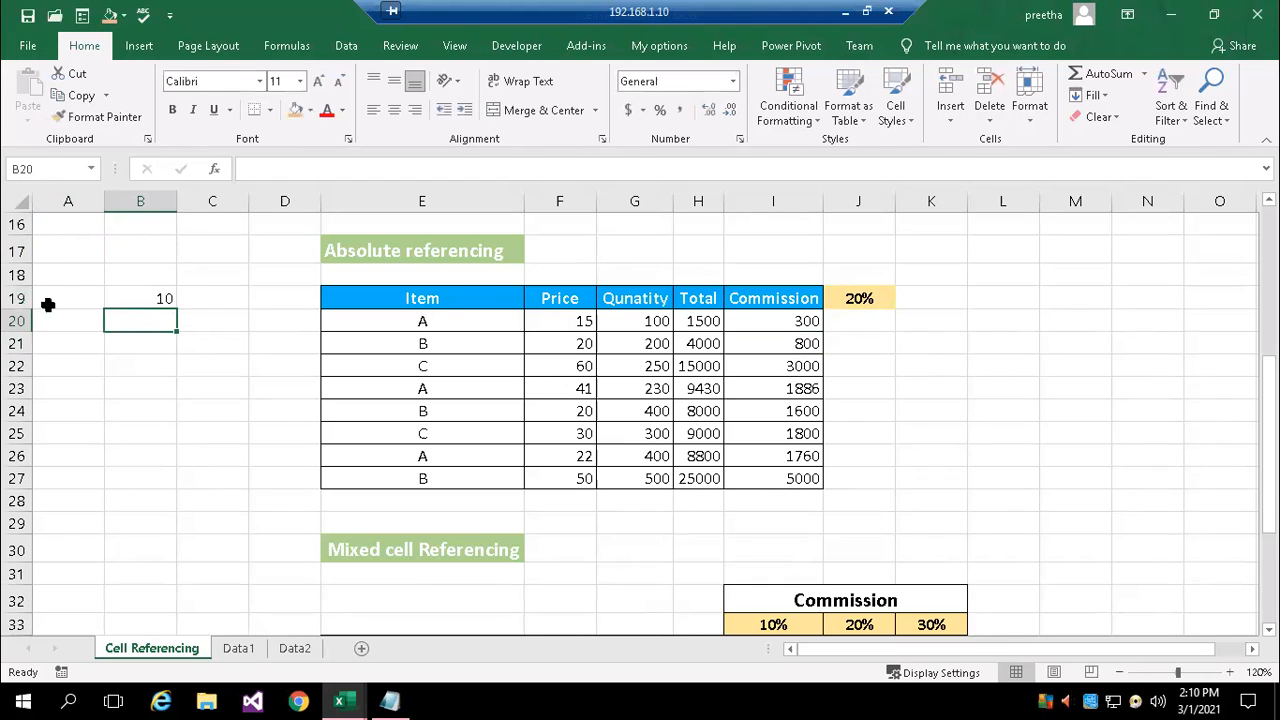
Enter the value 100 in cell A17
{"action": "left_click", "coordinate": [67, 249]}
{"action": "type", "text": "100"}
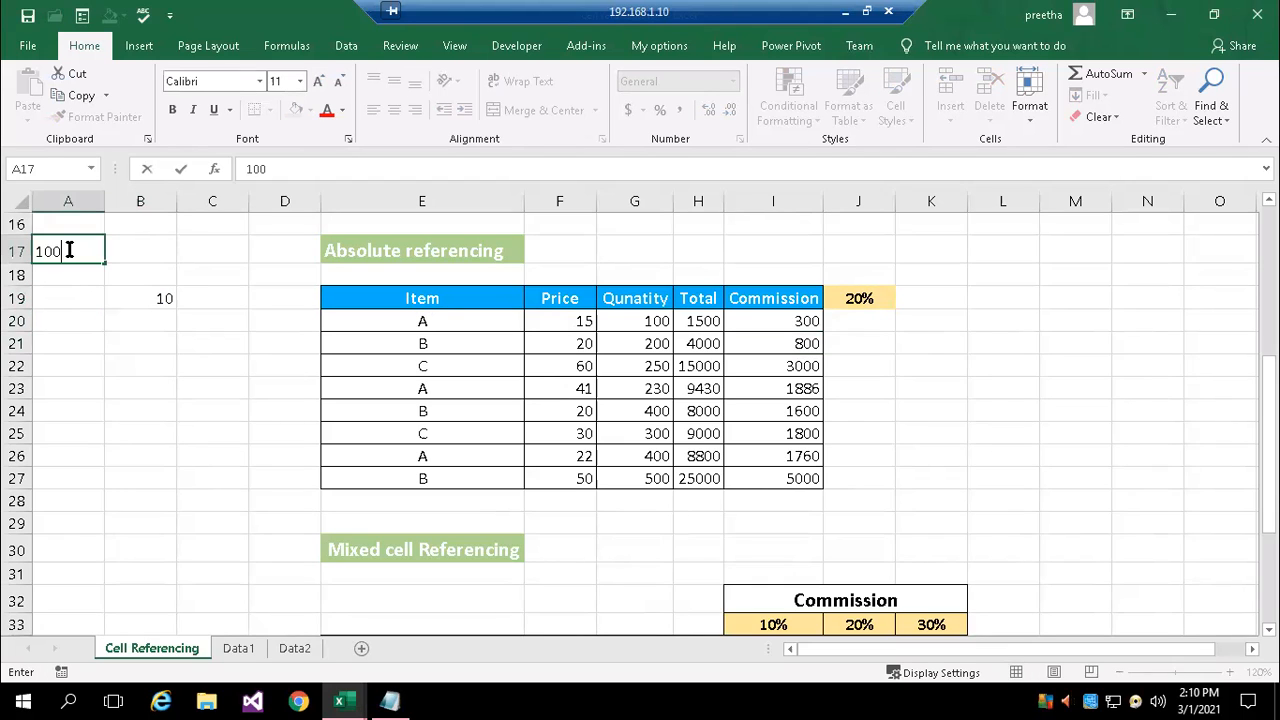
{"action": "key", "text": "Return"}
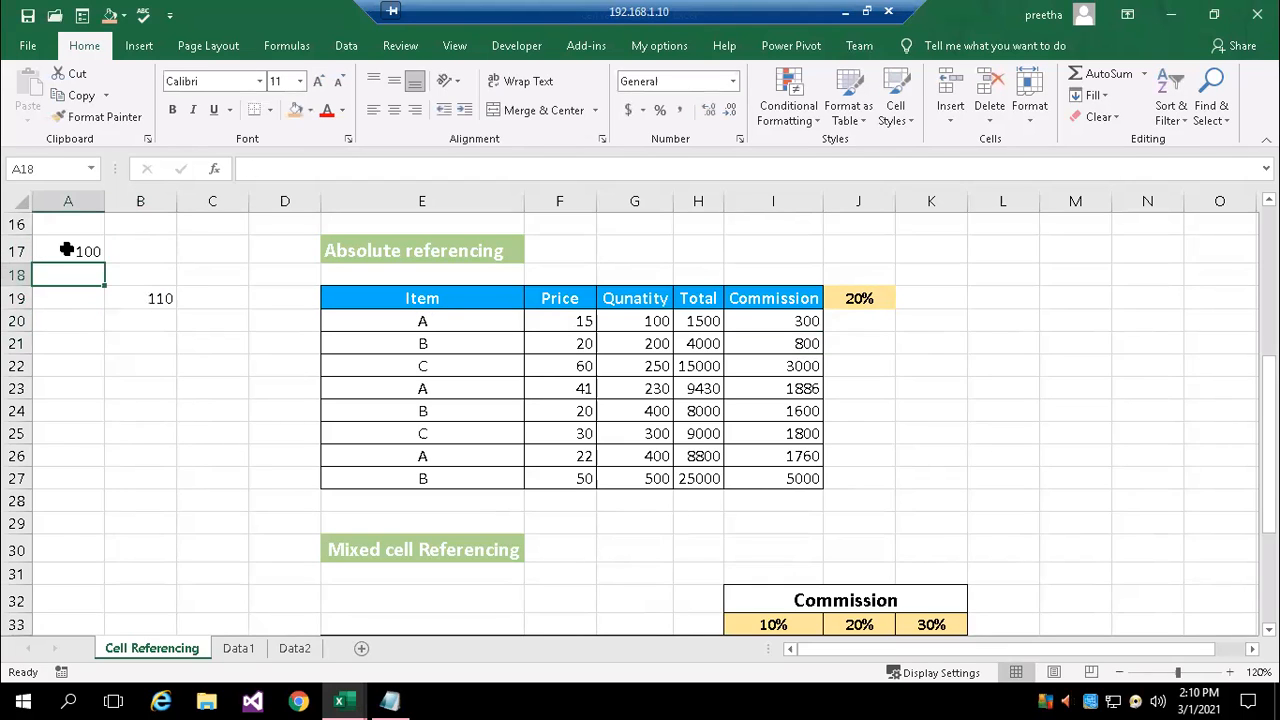
Fill the formula from B19 down to B24 and check the cell references in B20 and B21
{"action": "left_click", "coordinate": [150, 302]}
{"action": "left_click_drag", "start_coordinate": [176, 310], "coordinate": [177, 418]}
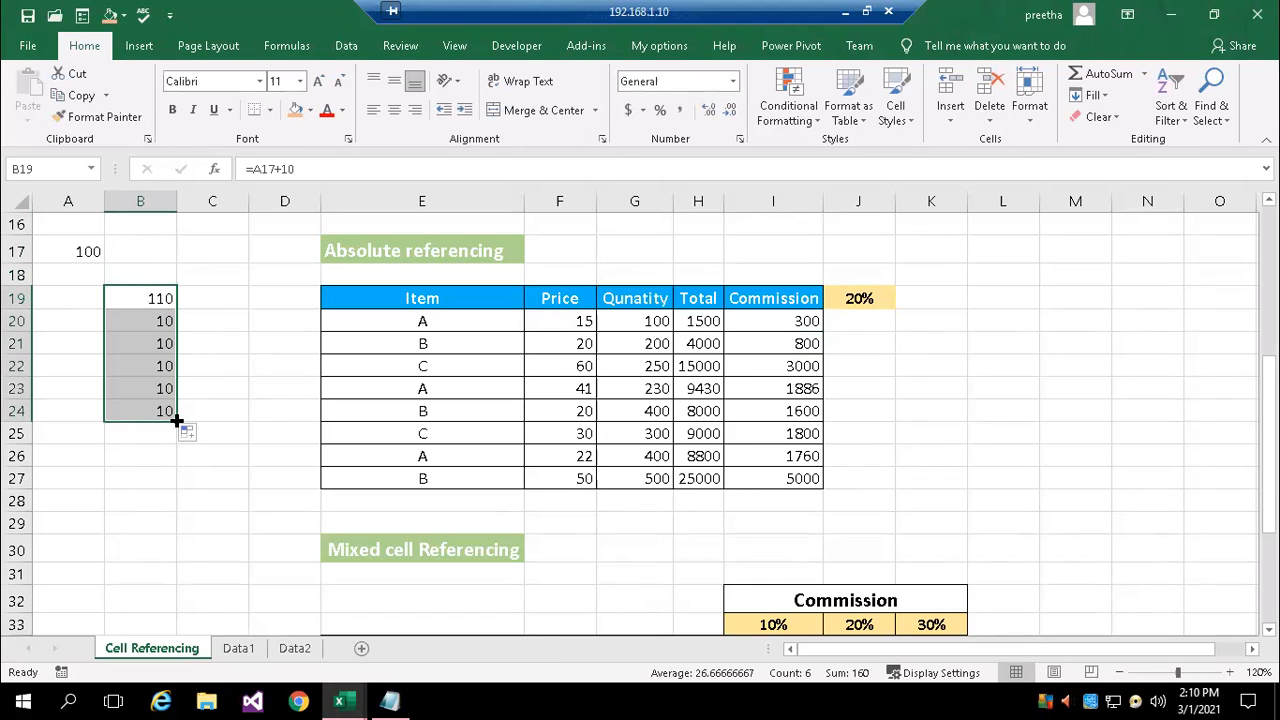
{"action": "double_click", "coordinate": [133, 320]}
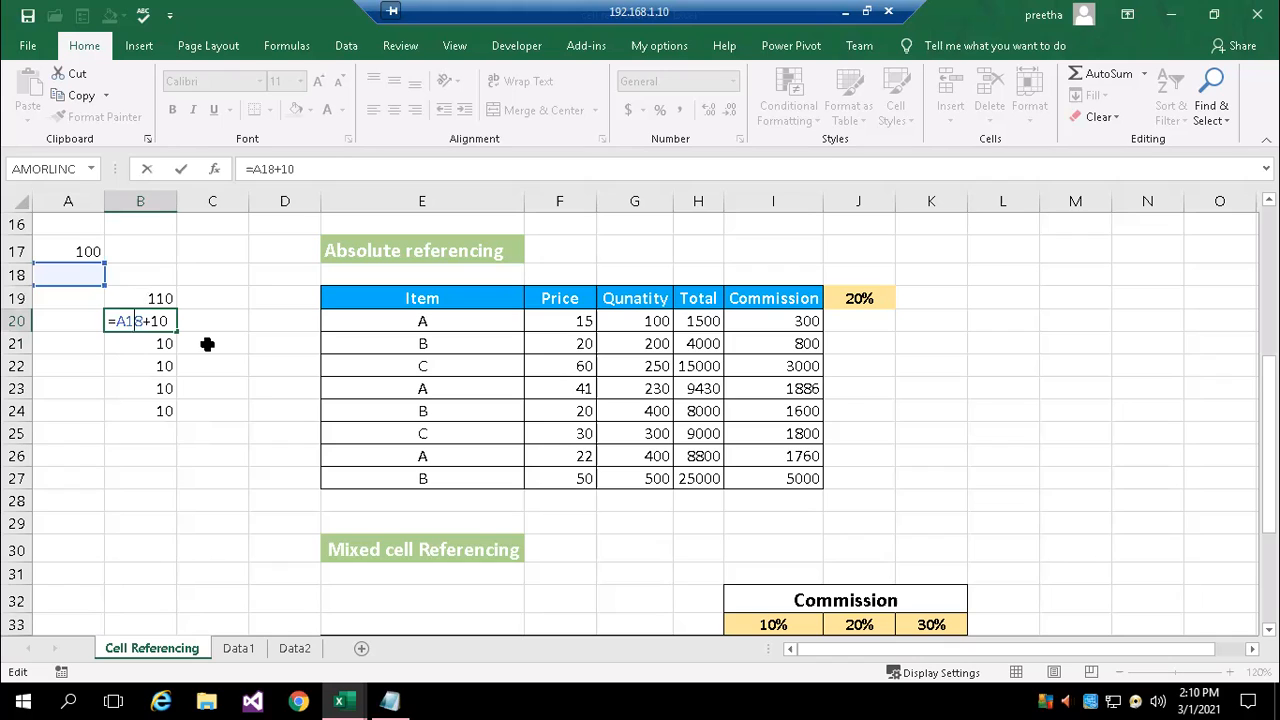
{"action": "double_click", "coordinate": [126, 343]}
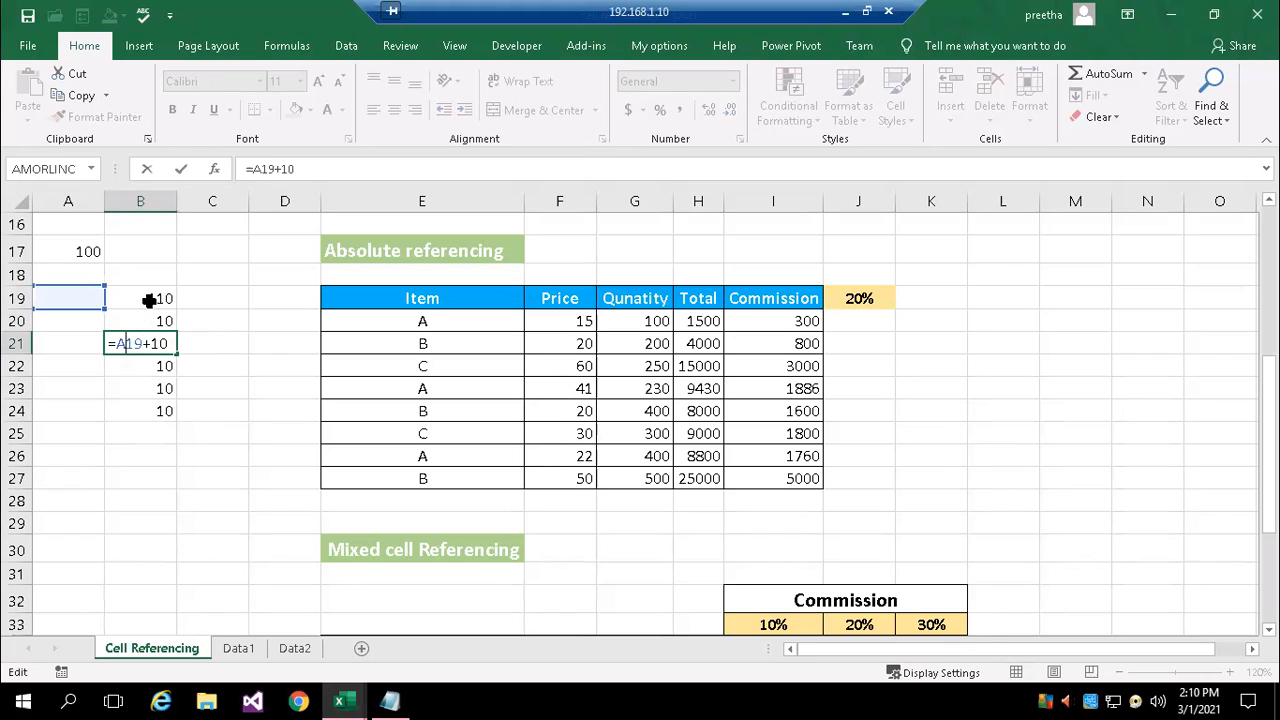
{"action": "key", "text": "Escape"}
Clear the example formulas from cells B19 to B24
{"action": "left_click_drag", "start_coordinate": [148, 299], "coordinate": [152, 414]}
{"action": "key", "text": "BackSpace"}
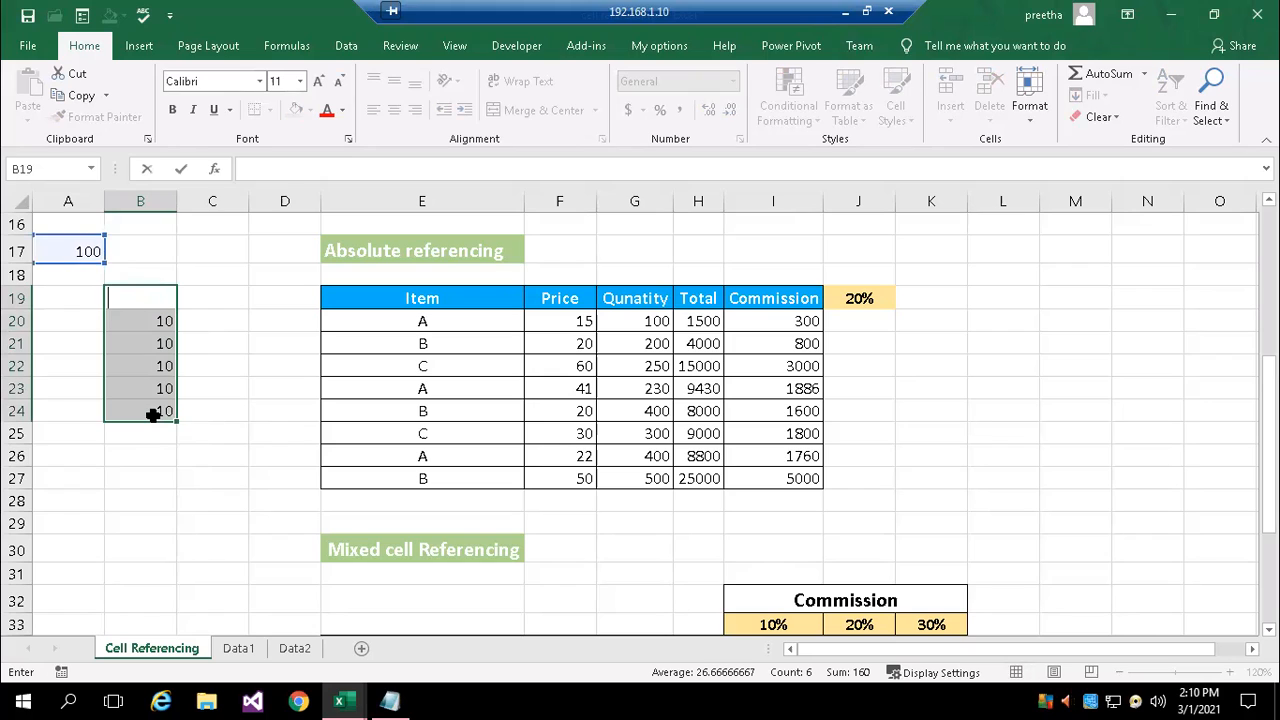
{"action": "key", "text": "ctrl+Return"}
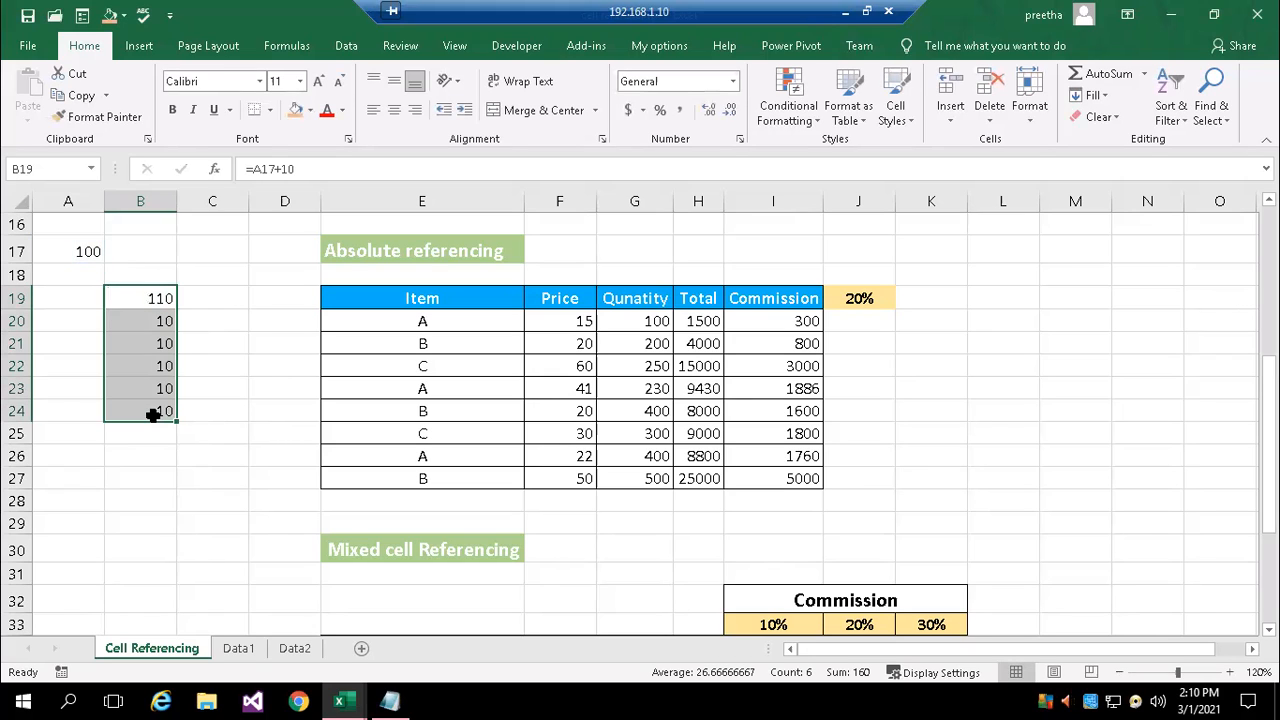
{"action": "left_click", "coordinate": [143, 456]}
{"action": "left_click_drag", "start_coordinate": [143, 292], "coordinate": [155, 410]}
{"action": "key", "text": "F2"}
{"action": "key", "text": "Escape"}
{"action": "left_click", "coordinate": [146, 476]}
{"action": "left_click_drag", "start_coordinate": [130, 303], "coordinate": [138, 425]}
{"action": "key", "text": "Delete"}
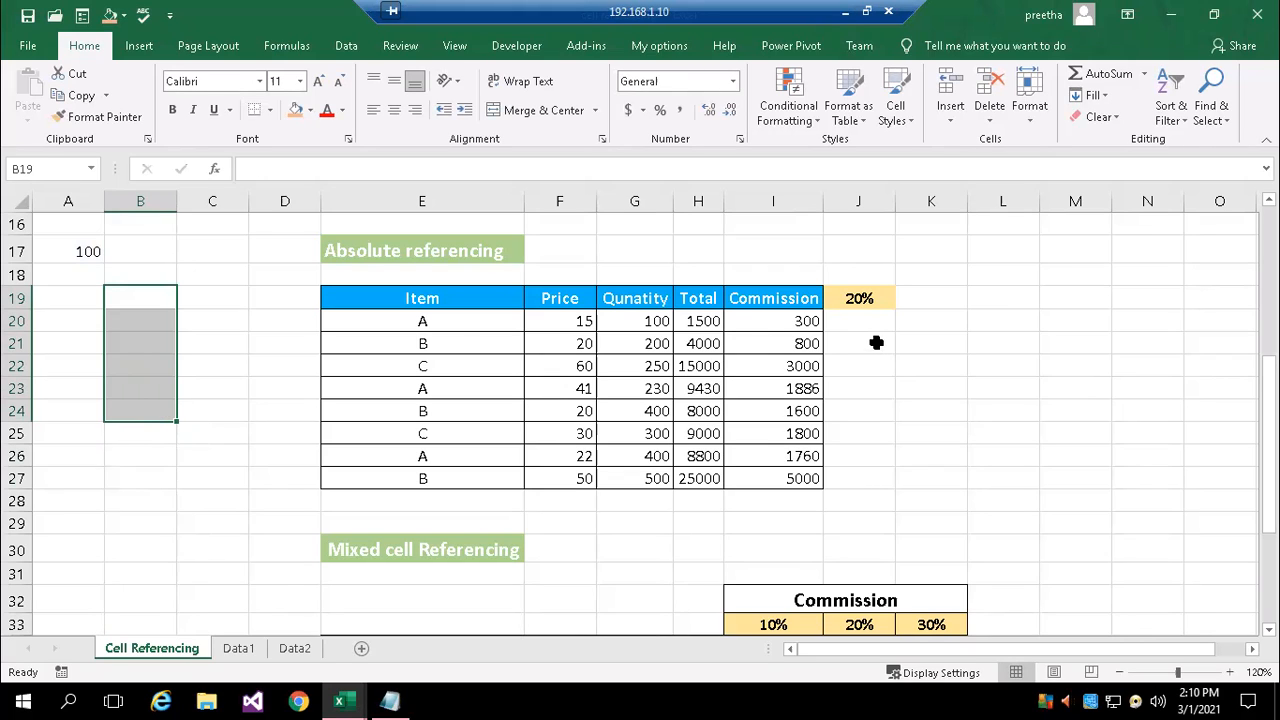
Check the cell references in Commission cell I22 of the Absolute referencing table
{"action": "double_click", "coordinate": [812, 366]}
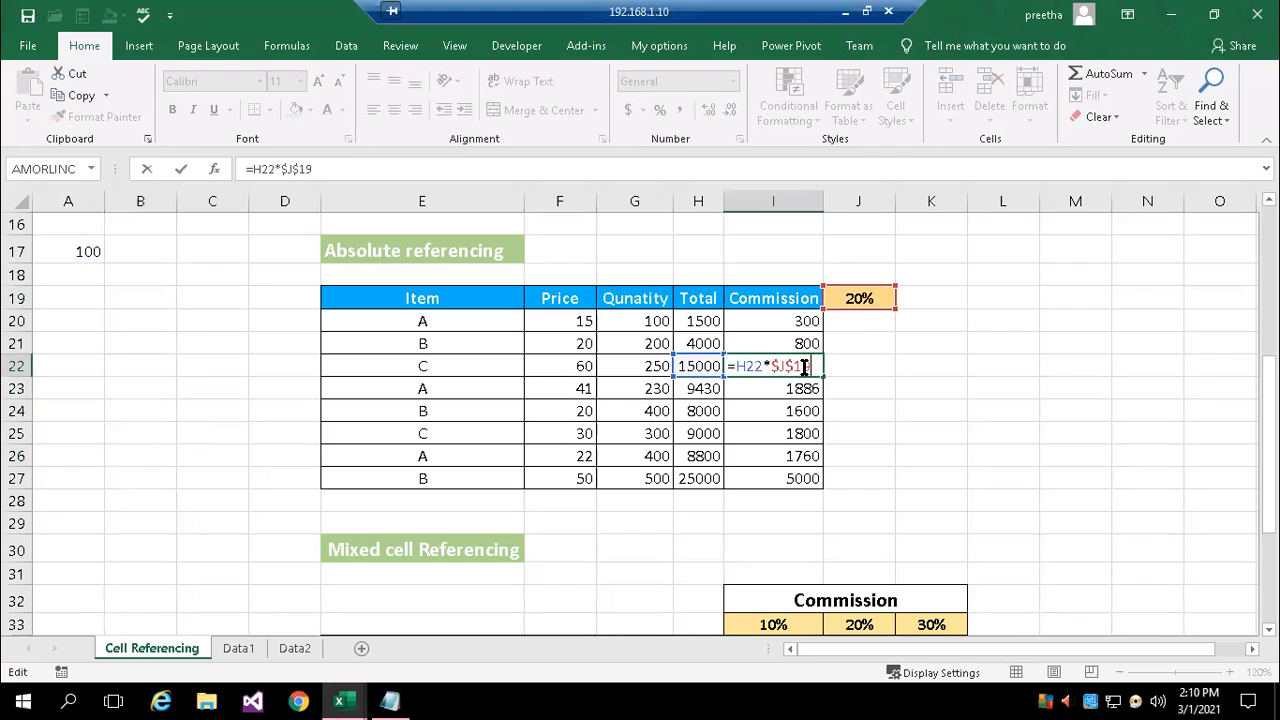
{"action": "key", "text": "Escape"}
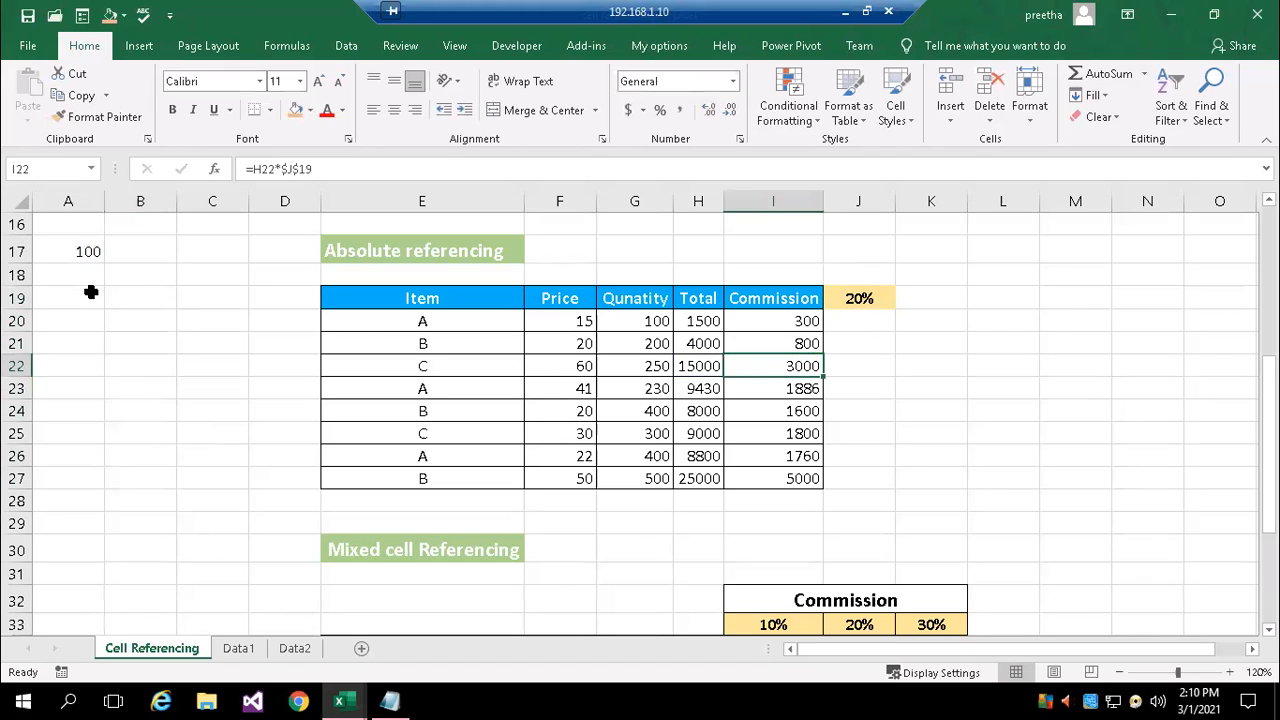
Draft the absolute reference =$a$17 in cell A19 and discard the entry
{"action": "left_click", "coordinate": [86, 303]}
{"action": "type", "text": "="}
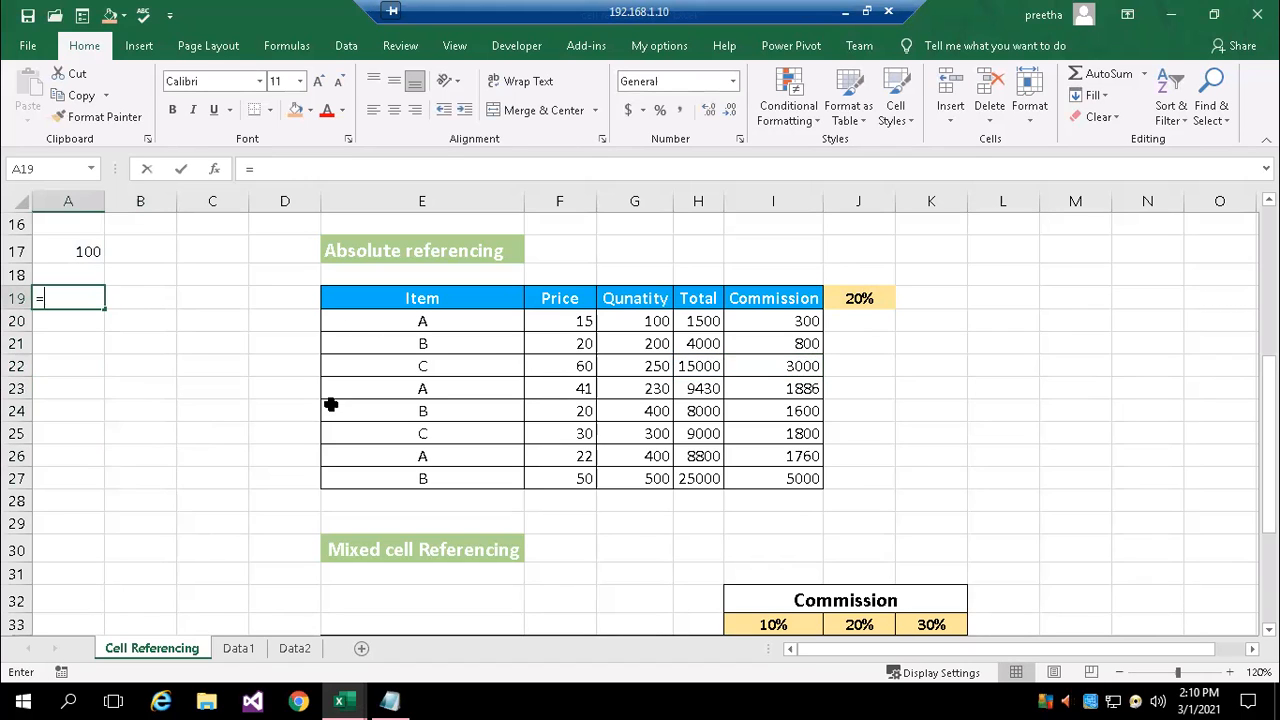
{"action": "type", "text": "$a"}
{"action": "type", "text": "$17"}
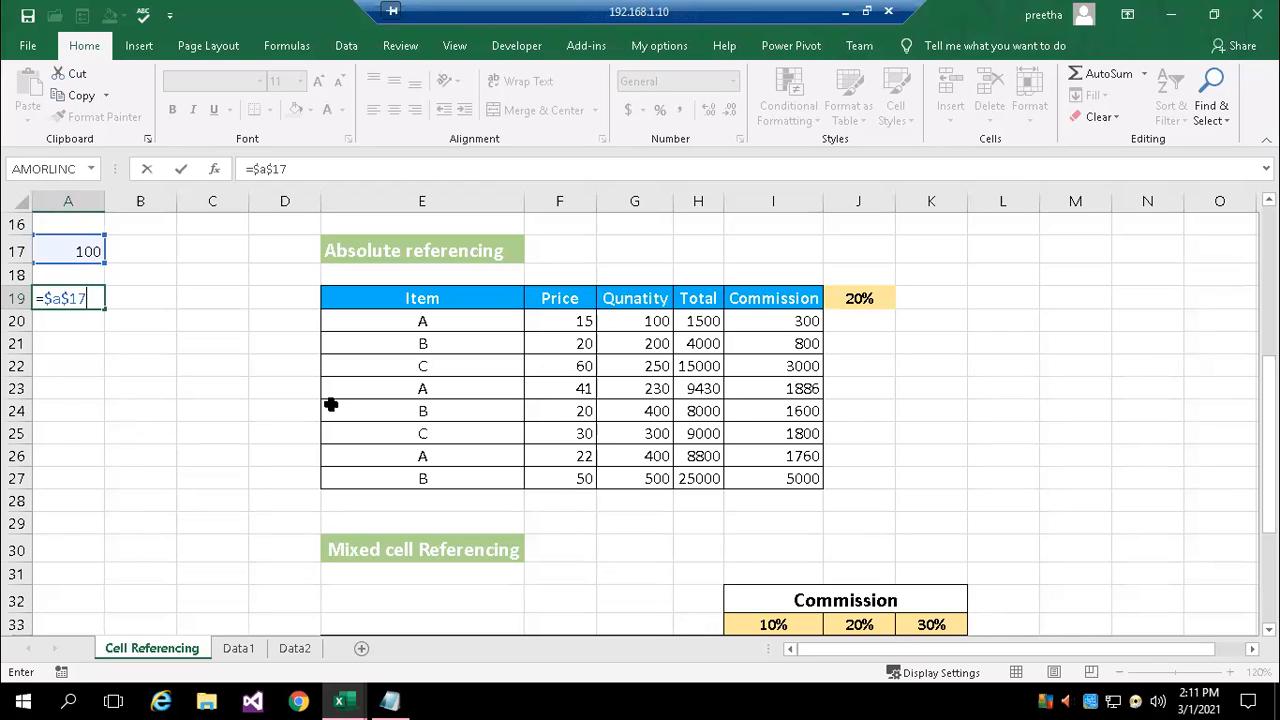
{"action": "key", "text": "Escape"}
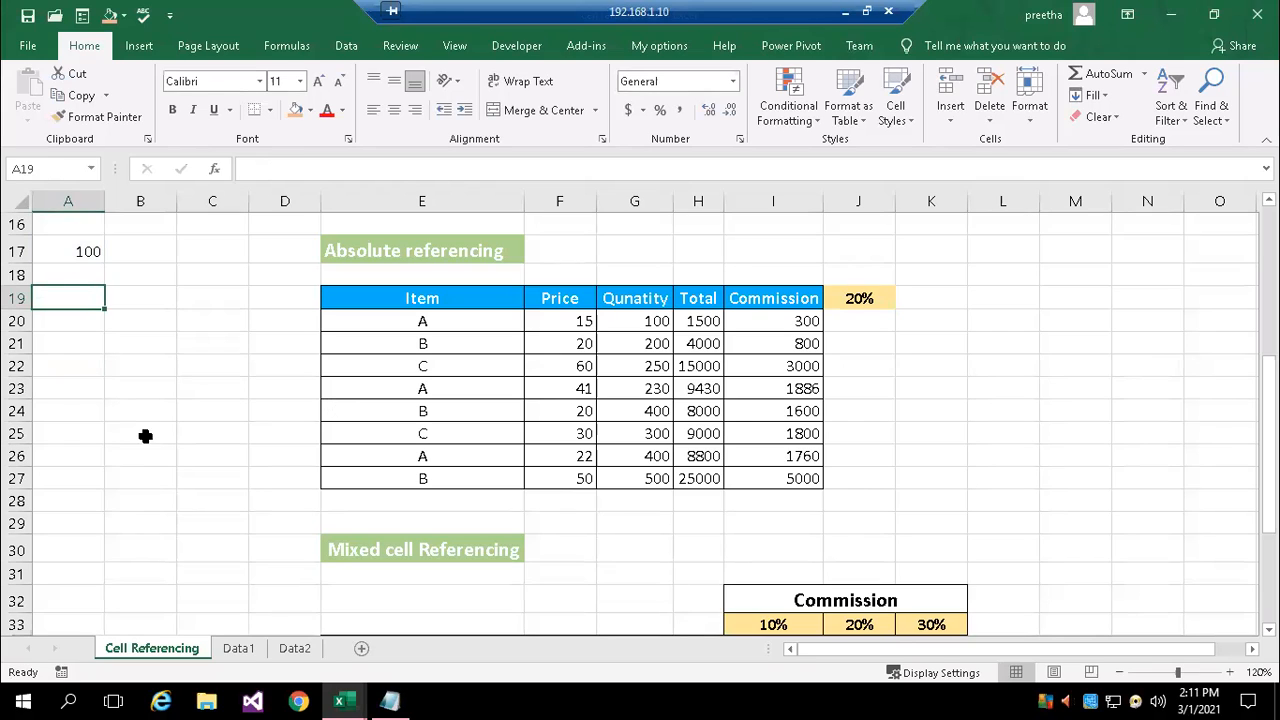
List the relative reference a17 in cell B24 and the absolute reference $a$17 in B25 as plain text
{"action": "scroll", "coordinate": [566, 437], "scroll_direction": "down", "scroll_amount": 1}
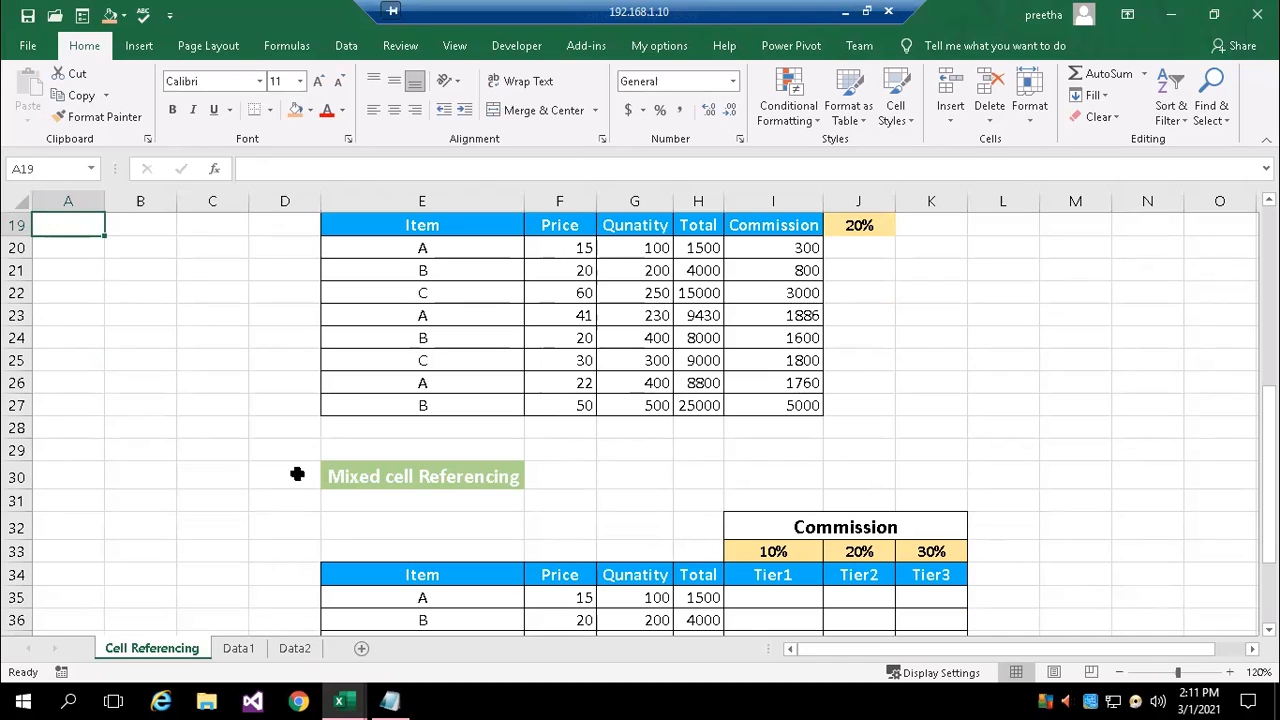
{"action": "left_click", "coordinate": [140, 338]}
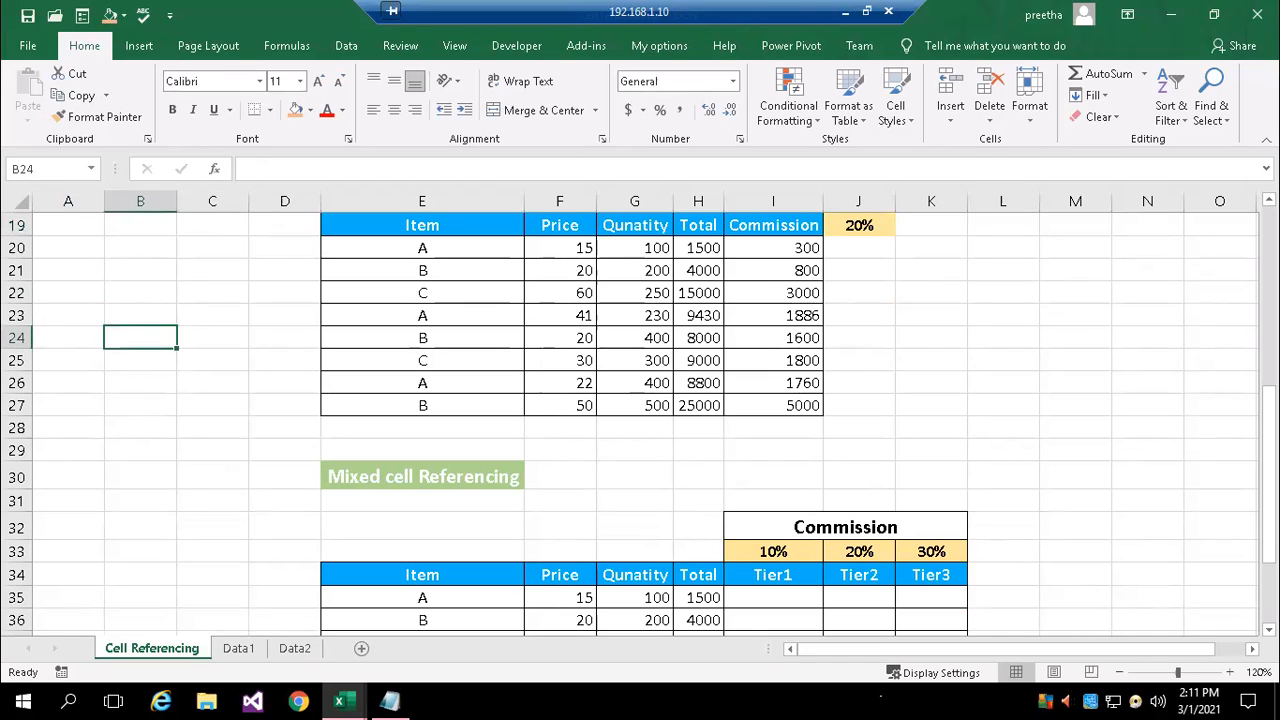
{"action": "type", "text": "a"}
{"action": "key", "text": "BackSpace"}
{"action": "type", "text": "a17"}
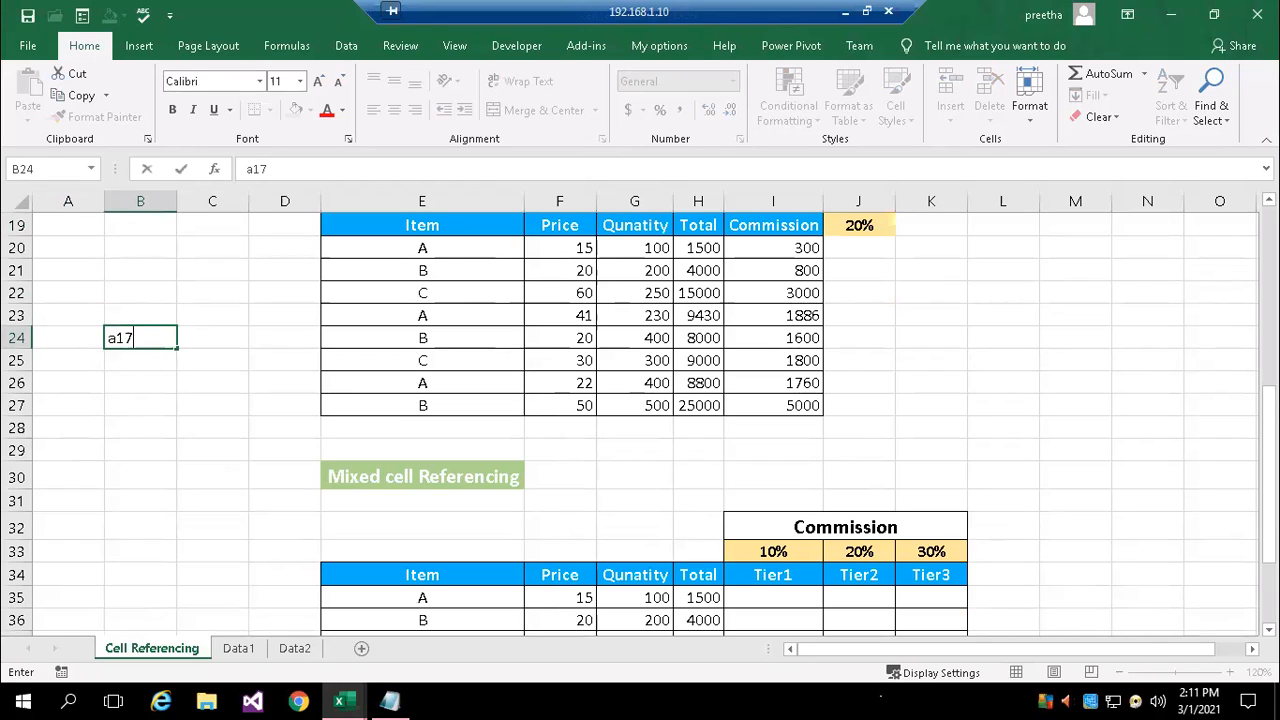
{"action": "key", "text": "Return"}
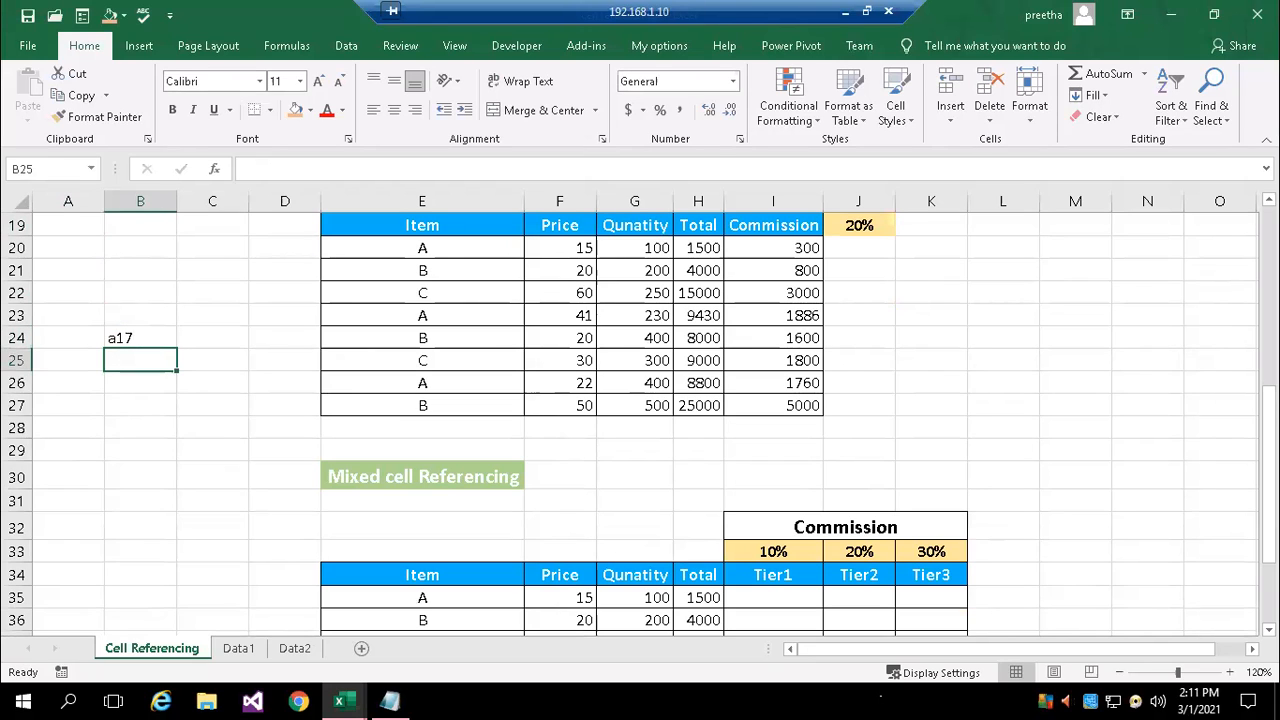
{"action": "type", "text": "$a$17"}
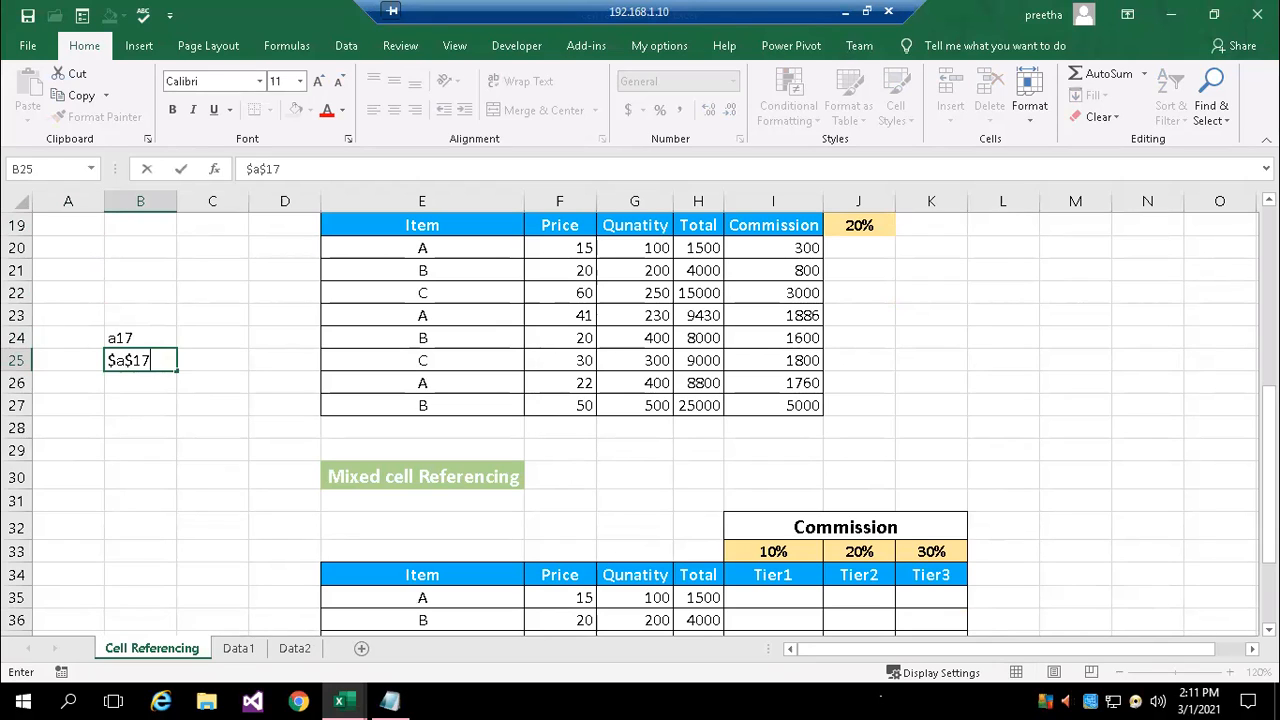
{"action": "key", "text": "Return"}
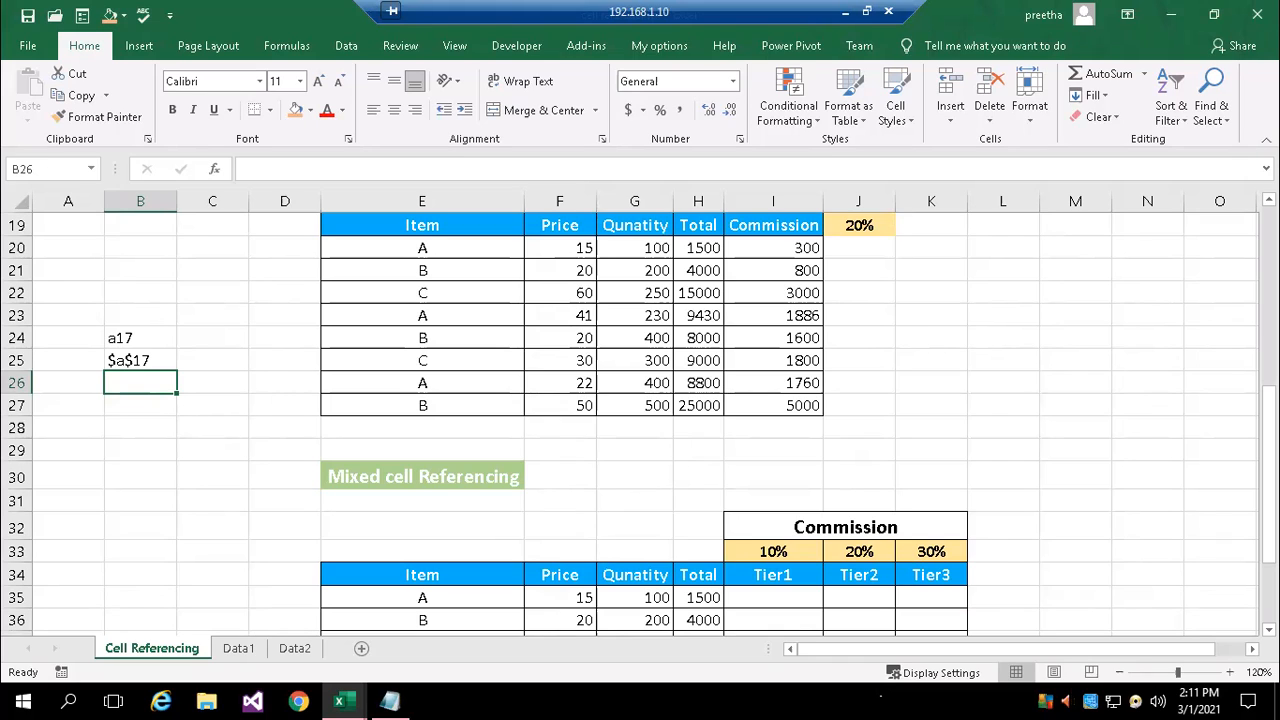
Add the mixed references $a17 in cell B26 and a$17 in B27 as plain text
{"action": "type", "text": "41"}
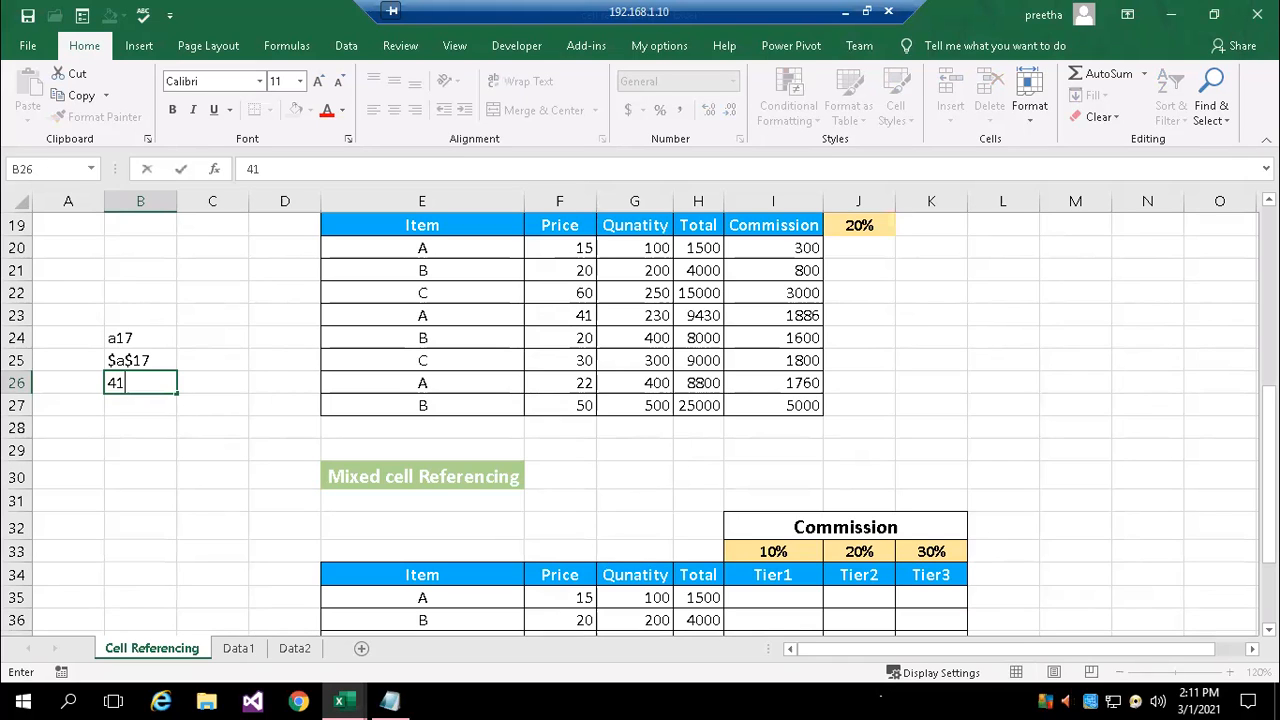
{"action": "key", "text": "BackSpace"}
{"action": "key", "text": "BackSpace"}
{"action": "type", "text": "$a17"}
{"action": "key", "text": "Return"}
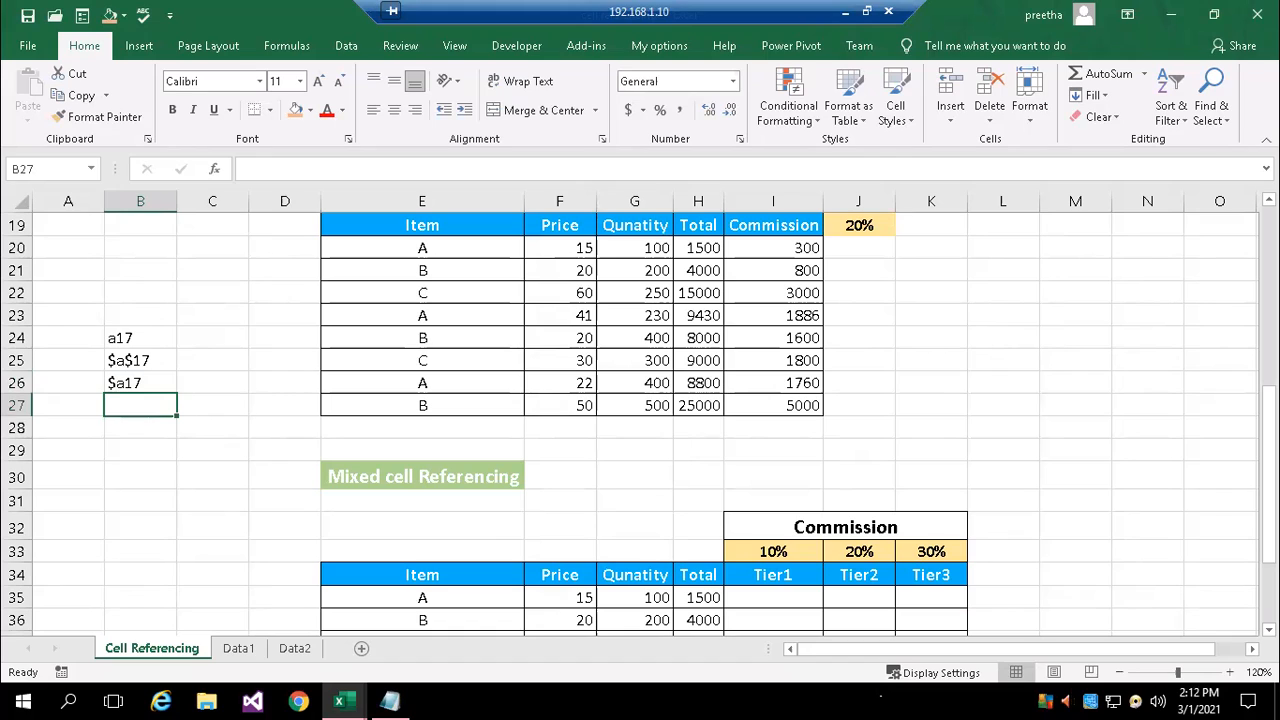
{"action": "type", "text": "a"}
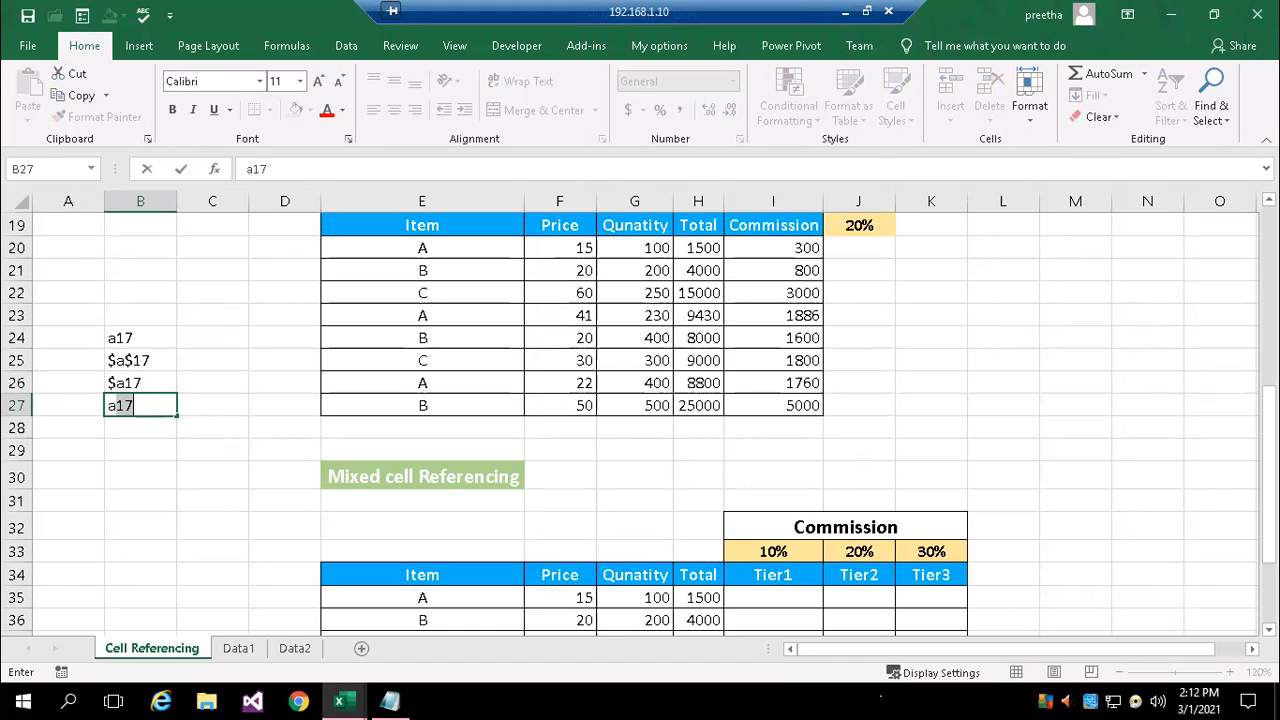
{"action": "type", "text": "$17"}
{"action": "key", "text": "Return"}
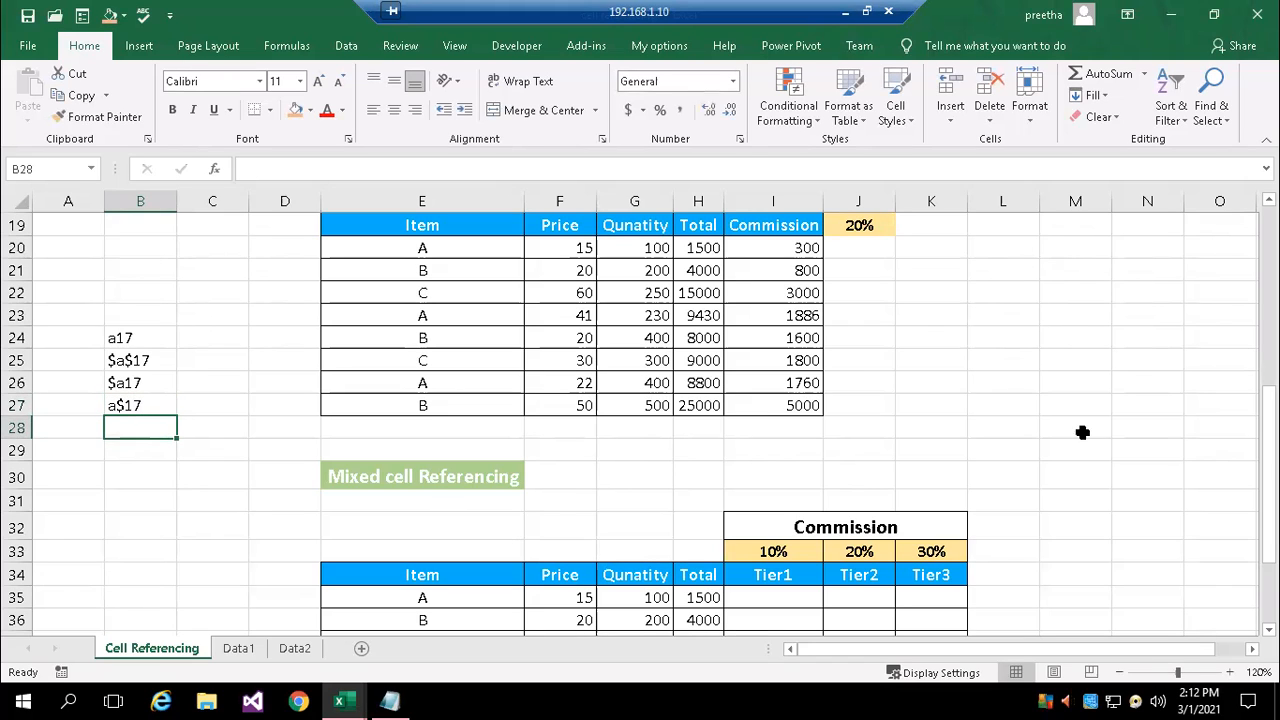
Enter the commission formula =$f35*g35*i$33 in Tier1 cell I35 of the Mixed cell Referencing table
{"action": "left_click", "coordinate": [1050, 478]}
{"action": "scroll", "coordinate": [1140, 500], "scroll_direction": "down", "scroll_amount": 3}
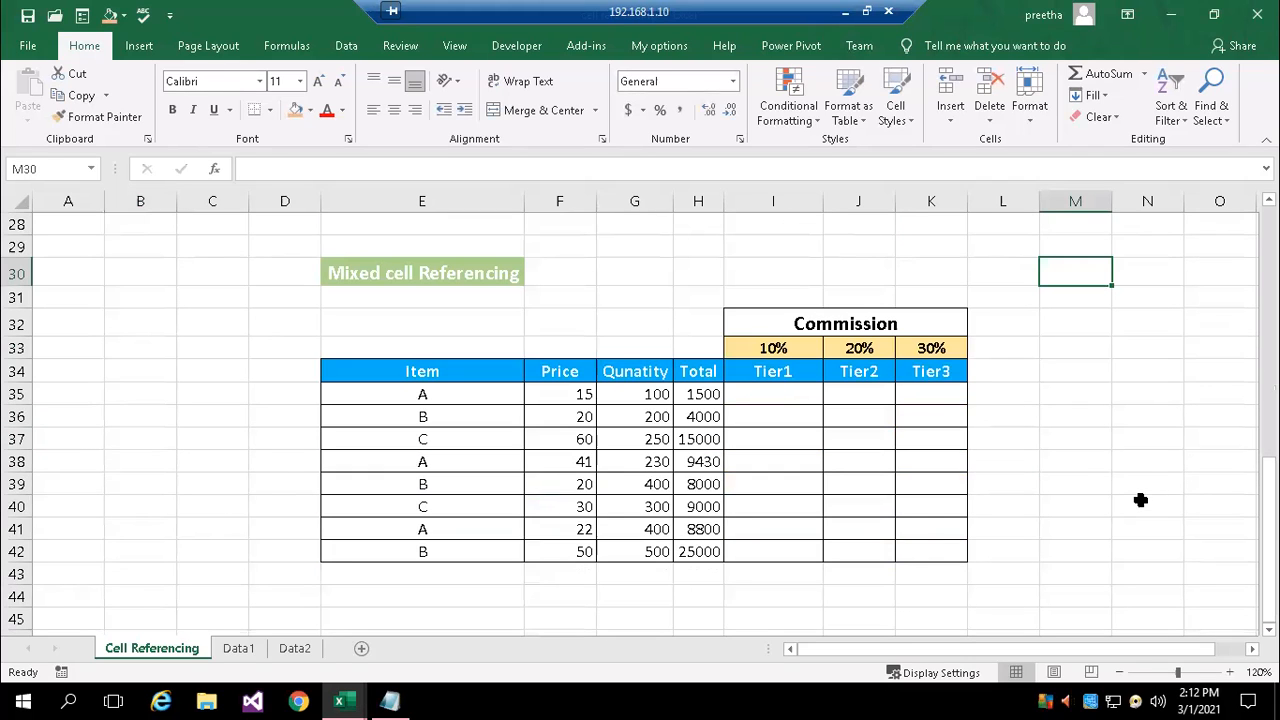
{"action": "left_click", "coordinate": [771, 394]}
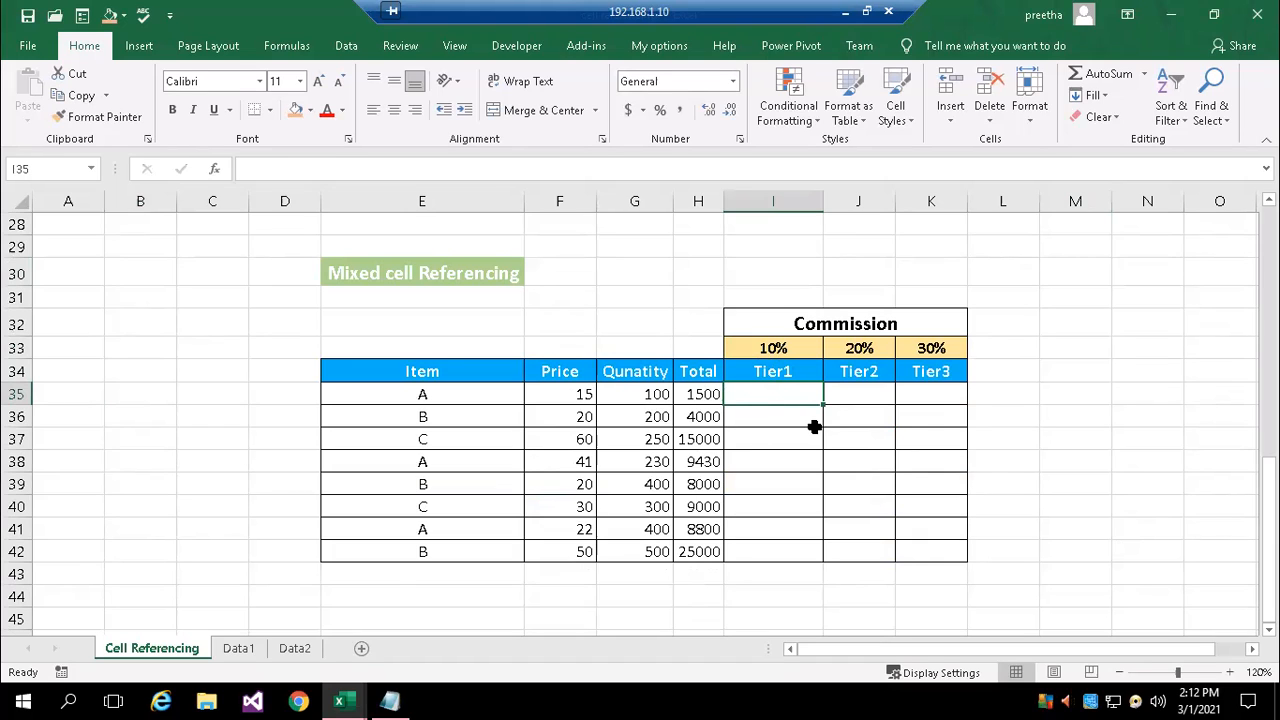
{"action": "type", "text": "="}
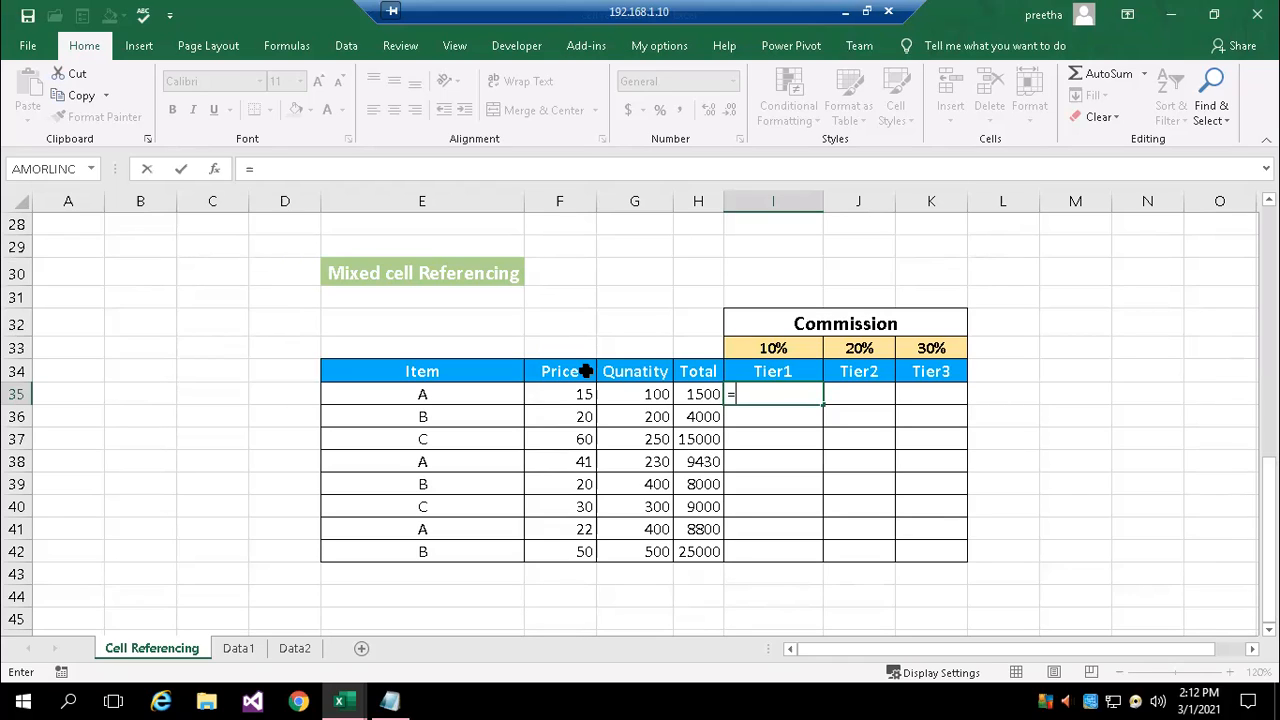
{"action": "type", "text": "$f35"}
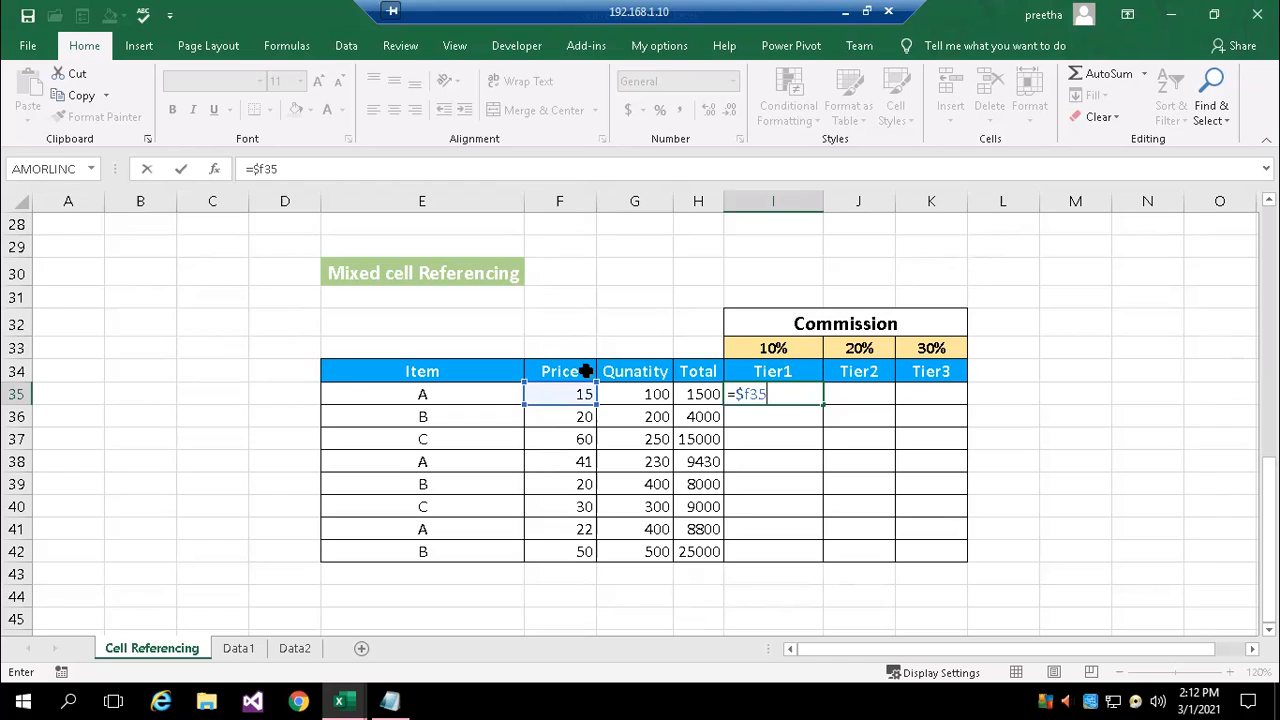
{"action": "type", "text": "*"}
{"action": "type", "text": "*"}
{"action": "type", "text": "g35"}
{"action": "key", "text": "BackSpace"}
{"action": "key", "text": "BackSpace"}
{"action": "key", "text": "BackSpace"}
{"action": "key", "text": "BackSpace"}
{"action": "type", "text": "g35"}
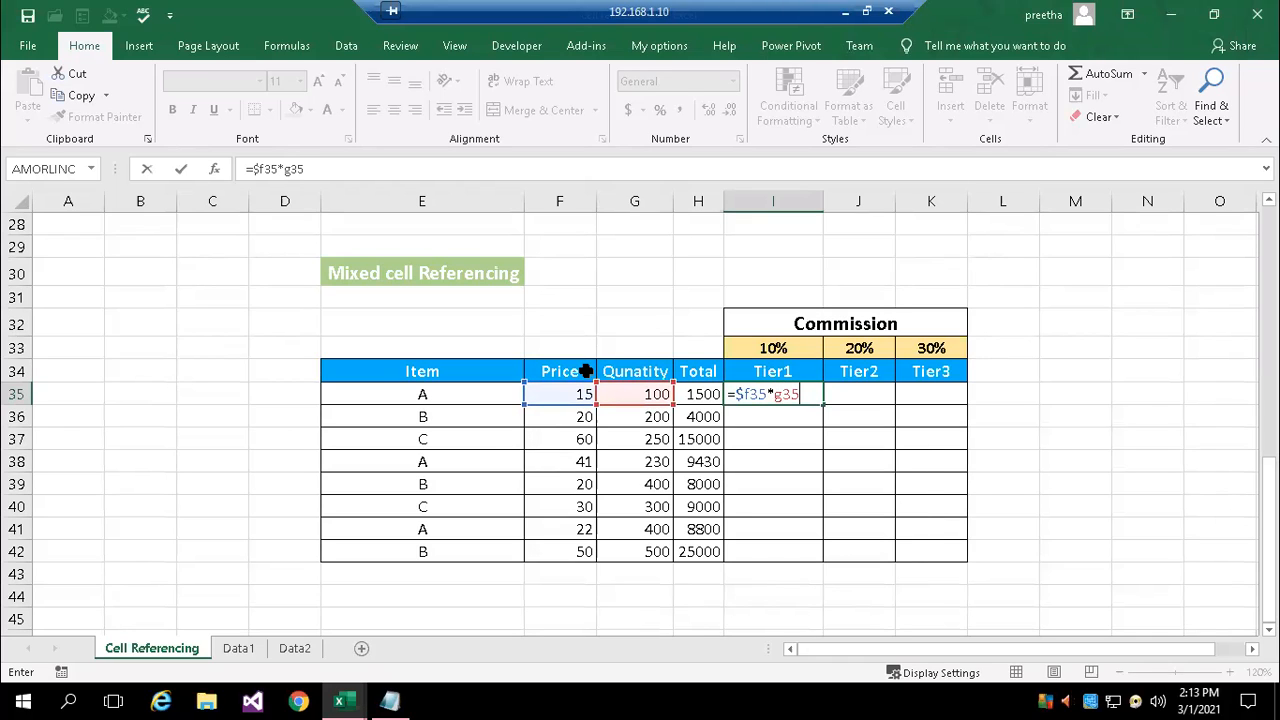
{"action": "type", "text": "*"}
{"action": "type", "text": "i"}
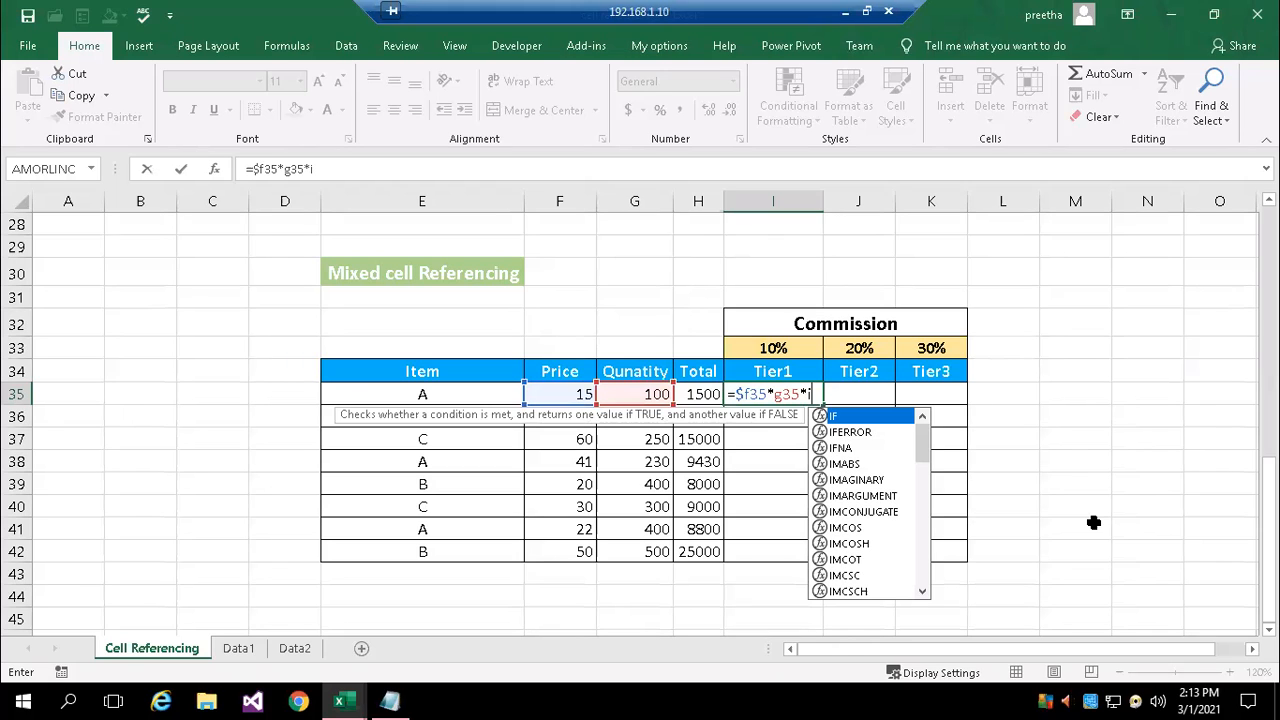
{"action": "type", "text": "$33"}
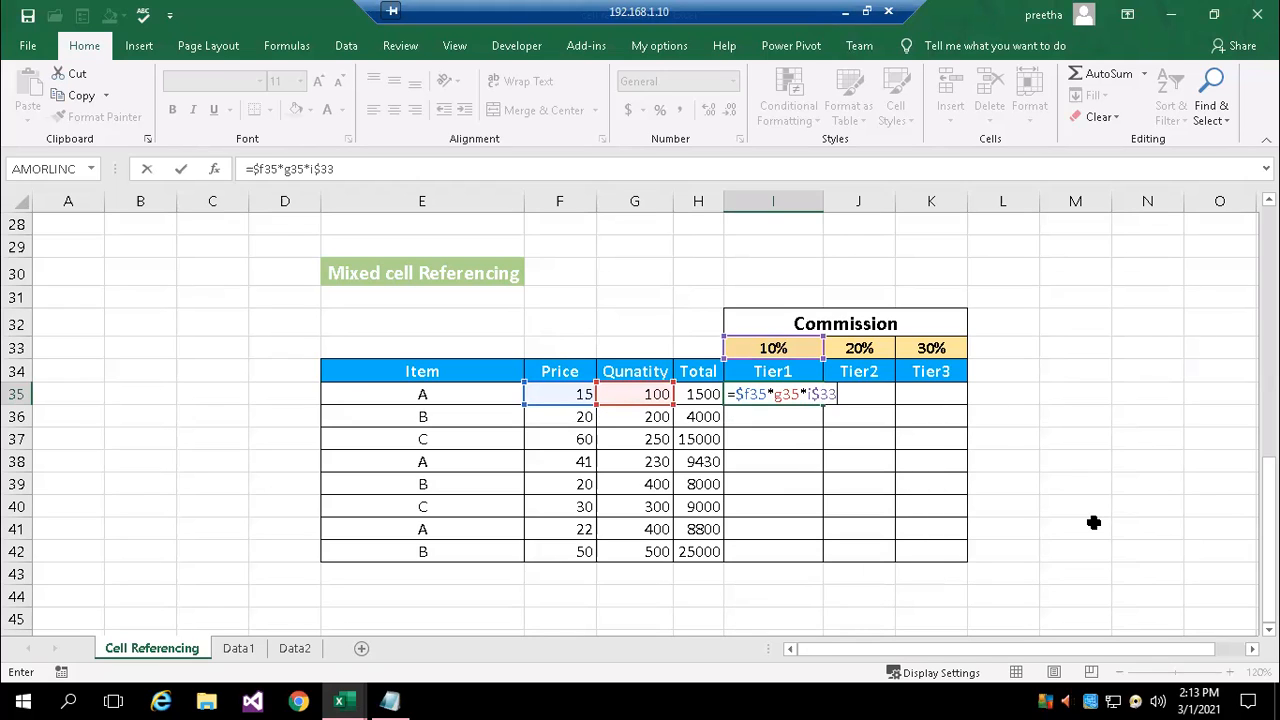
{"action": "key", "text": "Return"}
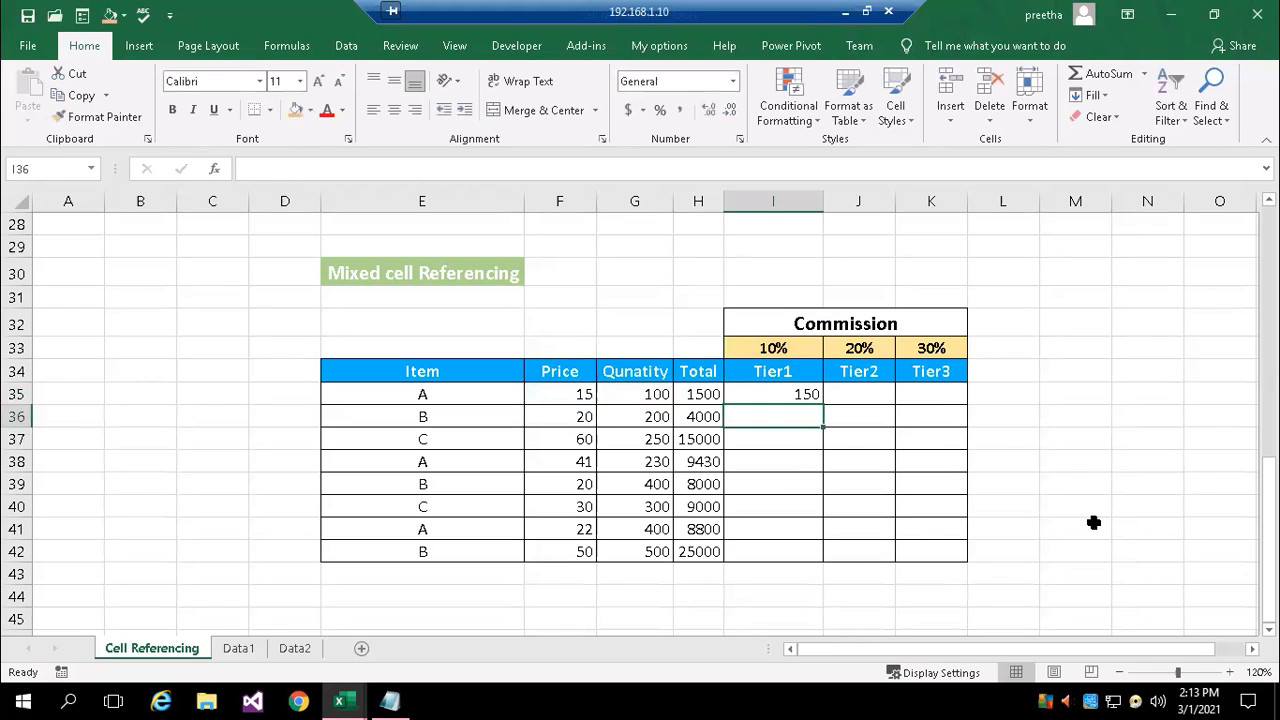
Fill the Tier1 formula from I35 down to I42 and check the cell references in I36
{"action": "left_click", "coordinate": [796, 395]}
{"action": "left_click_drag", "start_coordinate": [822, 406], "coordinate": [815, 560]}
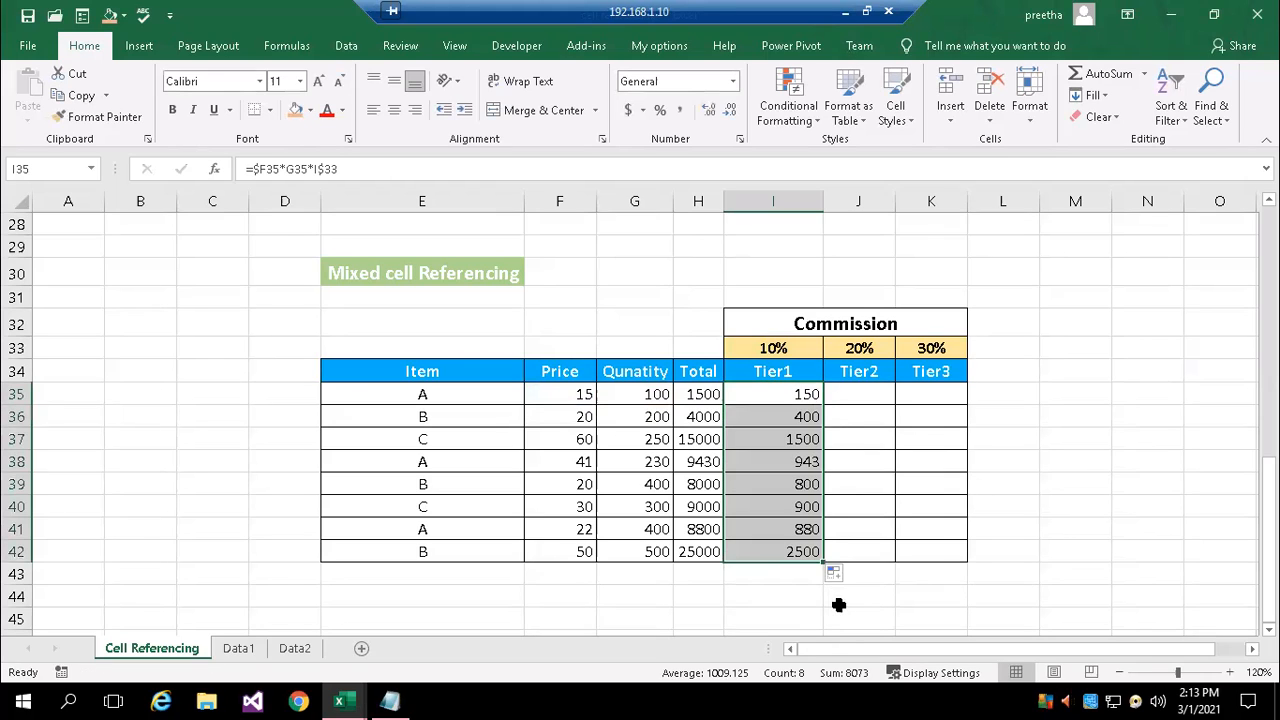
{"action": "left_click", "coordinate": [800, 395]}
{"action": "double_click", "coordinate": [822, 406]}
{"action": "left_click", "coordinate": [771, 605]}
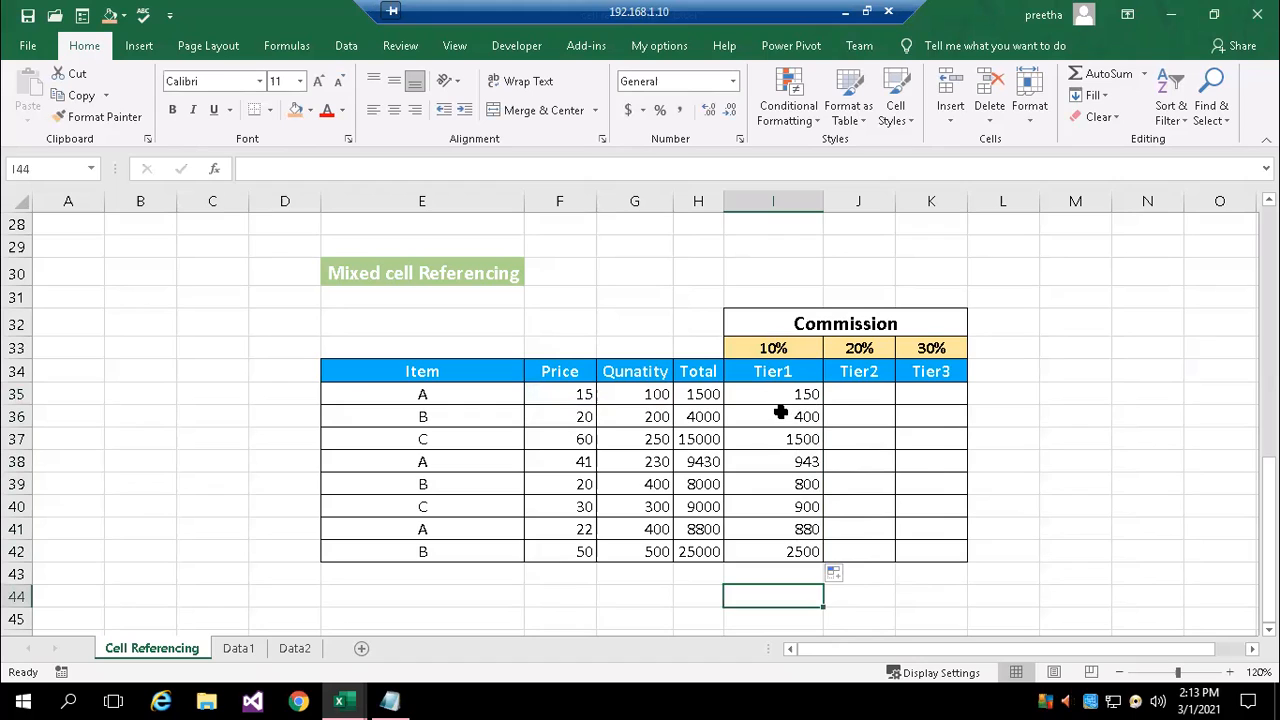
{"action": "double_click", "coordinate": [780, 414]}
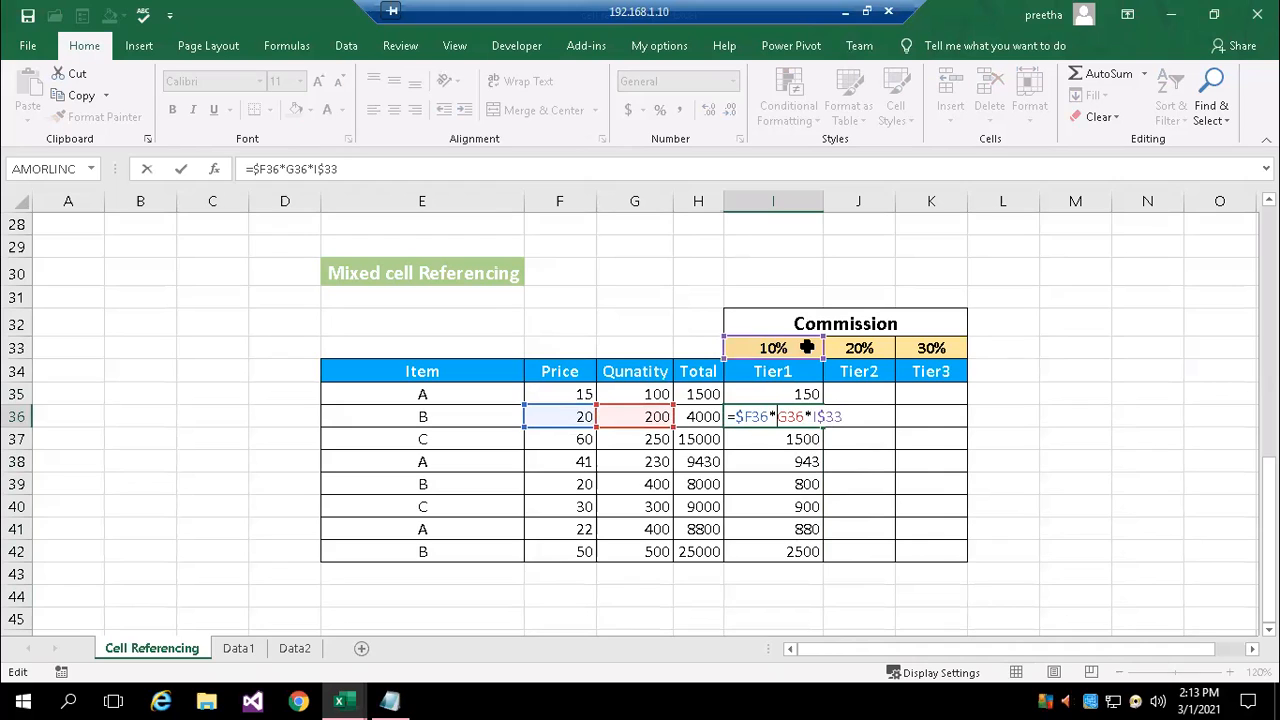
{"action": "key", "text": "Return"}
Copy the I35 formula across to J35:K35 and change the quantity reference in Tier2 cell J35 to g35
{"action": "left_click", "coordinate": [790, 394]}
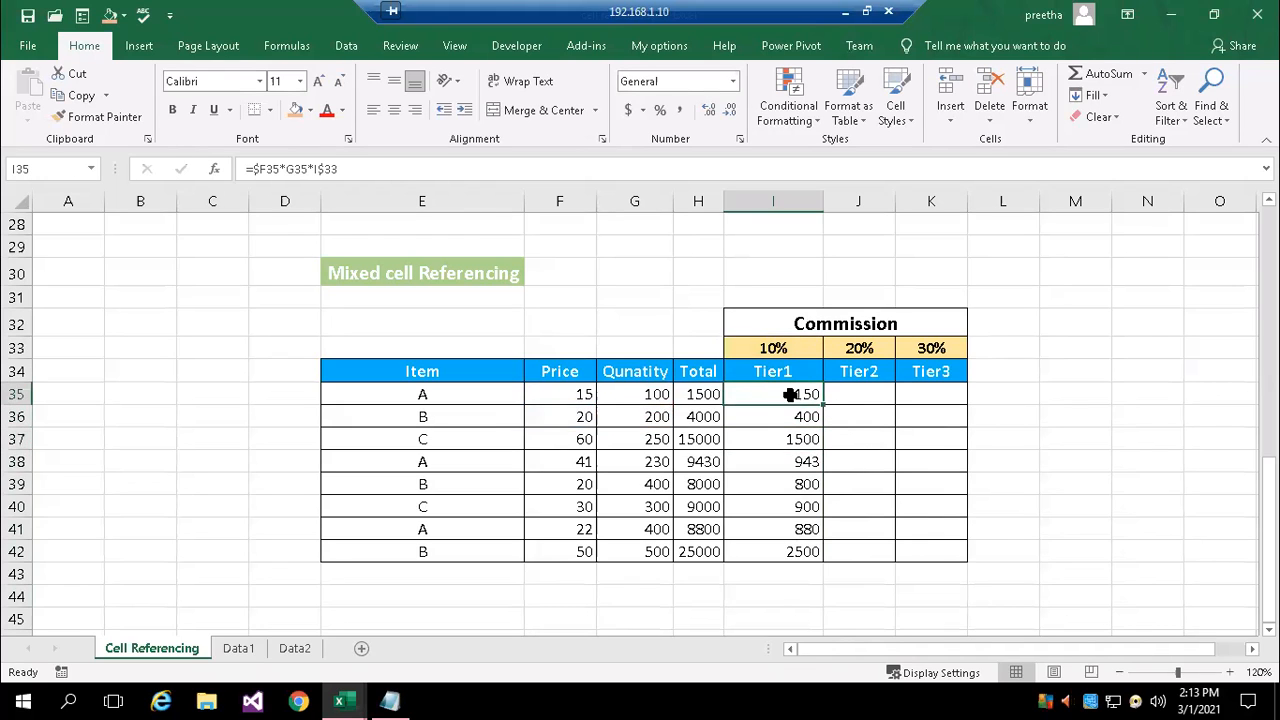
{"action": "left_click_drag", "start_coordinate": [822, 403], "coordinate": [940, 403]}
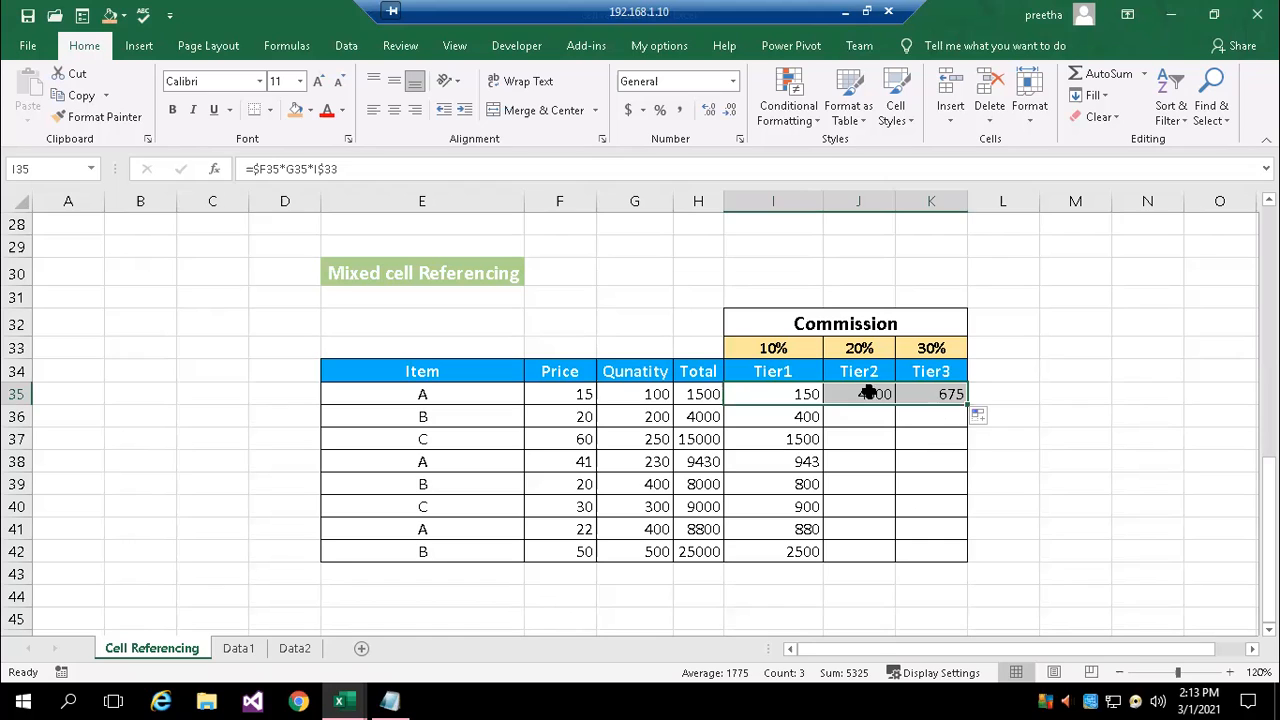
{"action": "left_click", "coordinate": [868, 394]}
{"action": "double_click", "coordinate": [861, 392]}
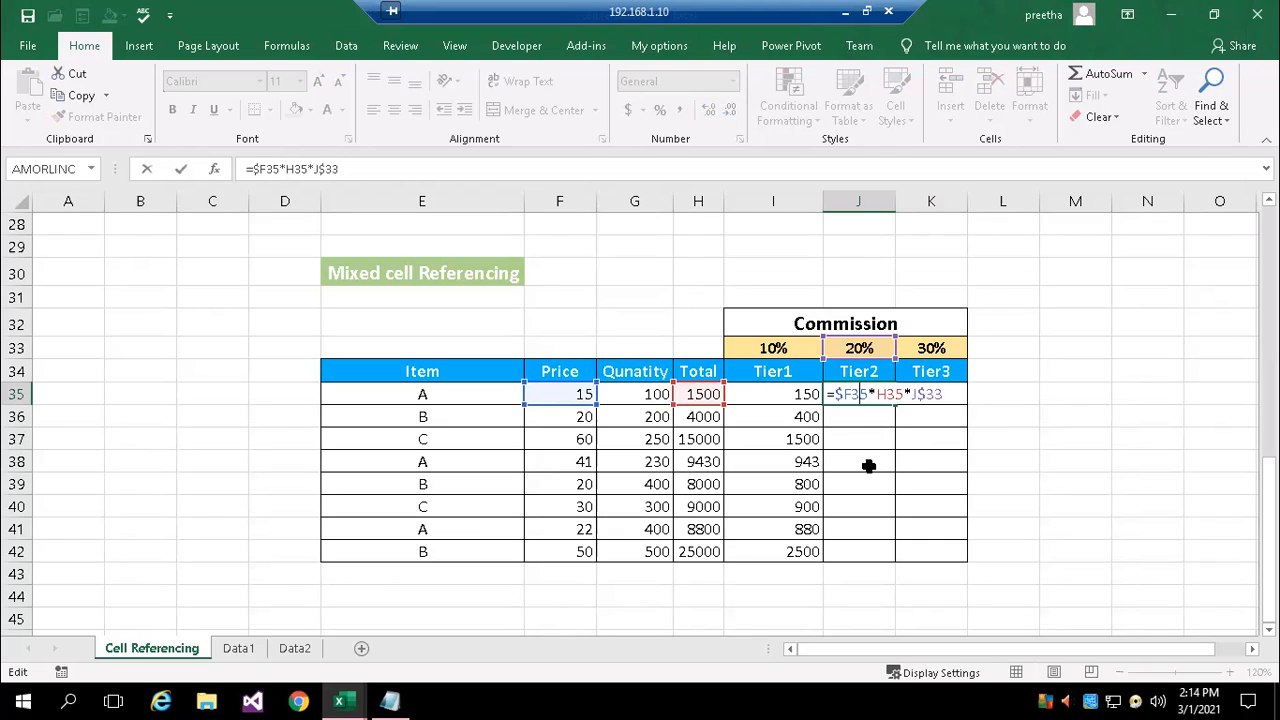
{"action": "key", "text": "Right"}
{"action": "key", "text": "Delete"}
{"action": "type", "text": "g"}
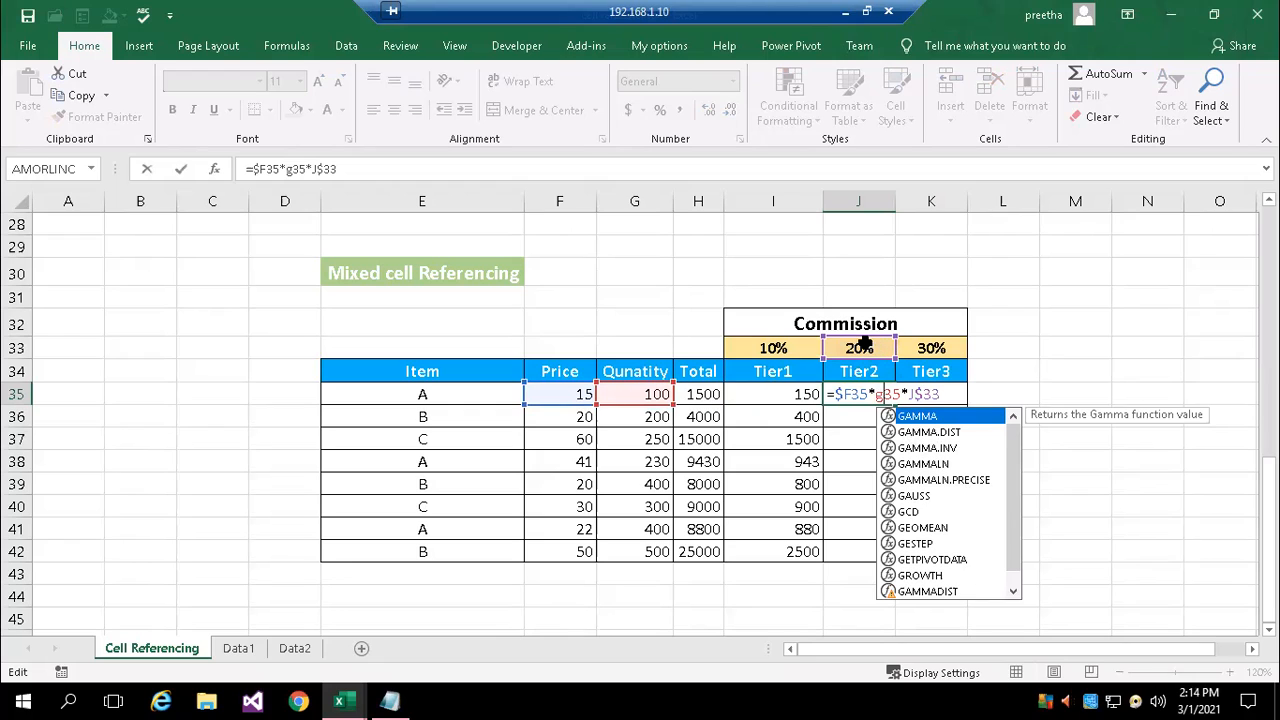
{"action": "key", "text": "Return"}
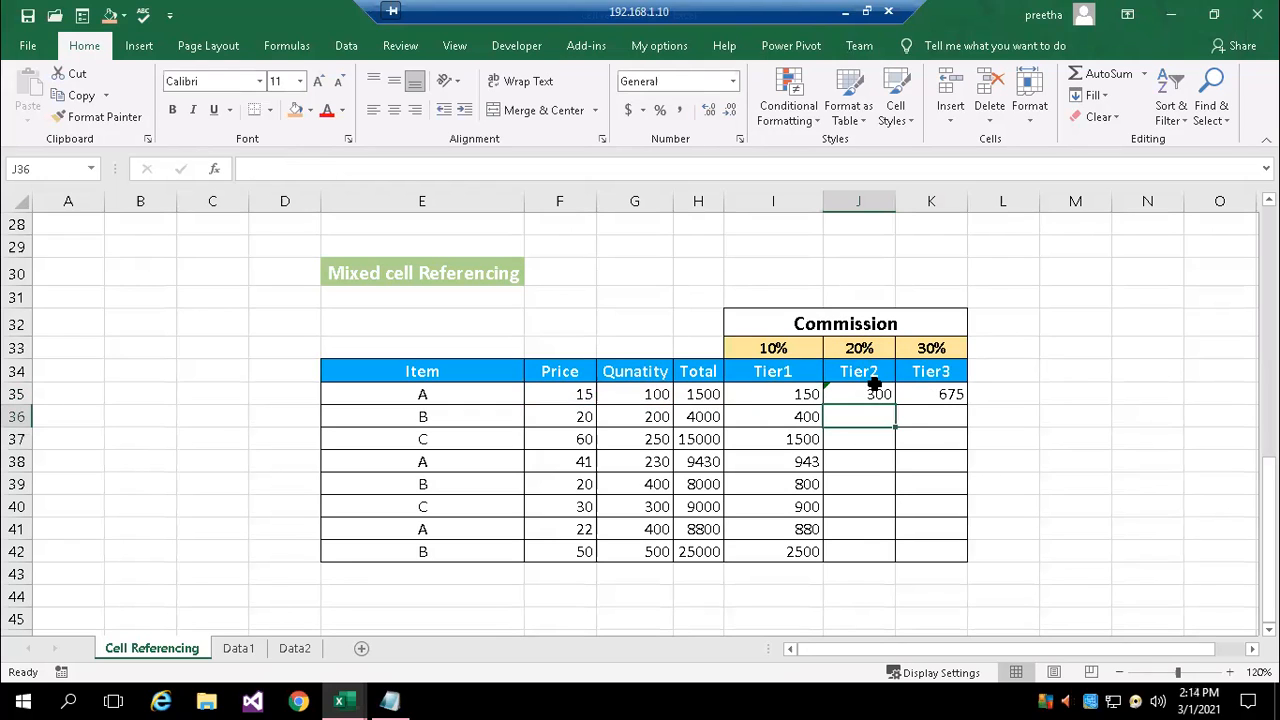
Fill the Tier2 formula from J35 down to J42 and check the cell references in J36
{"action": "left_click", "coordinate": [868, 394]}
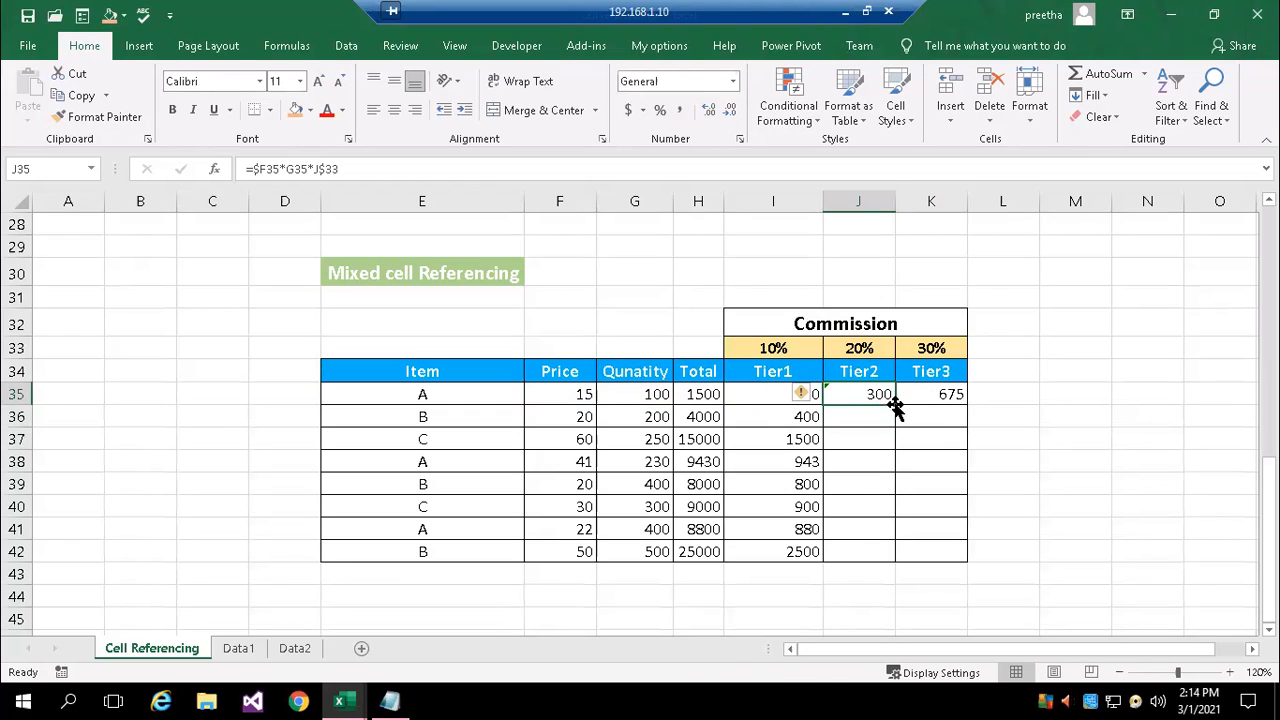
{"action": "double_click", "coordinate": [894, 404]}
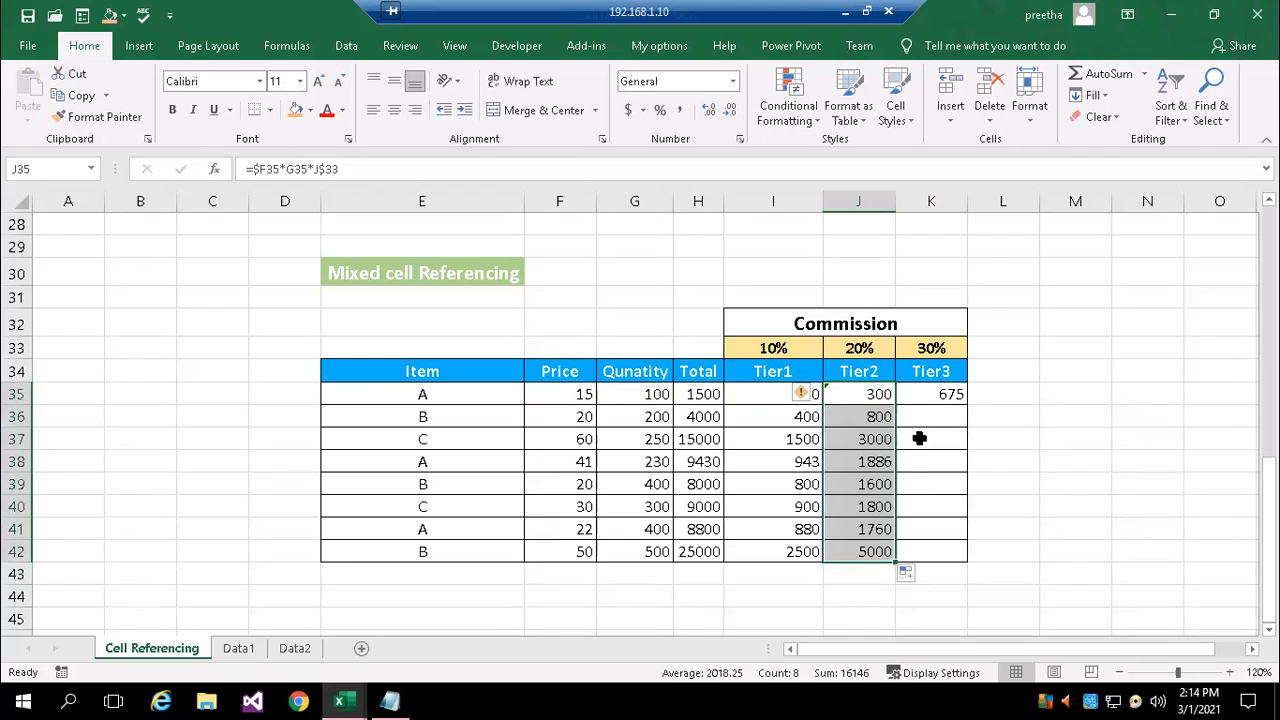
{"action": "double_click", "coordinate": [868, 416]}
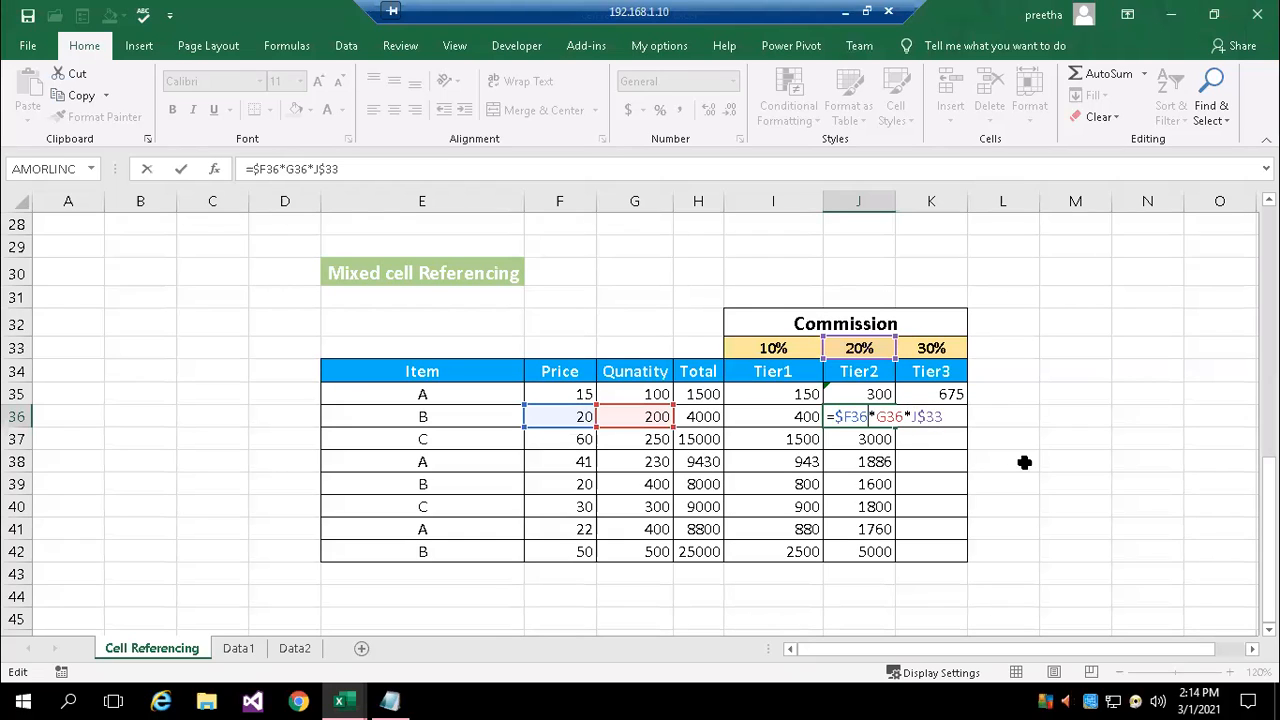
{"action": "key", "text": "Return"}
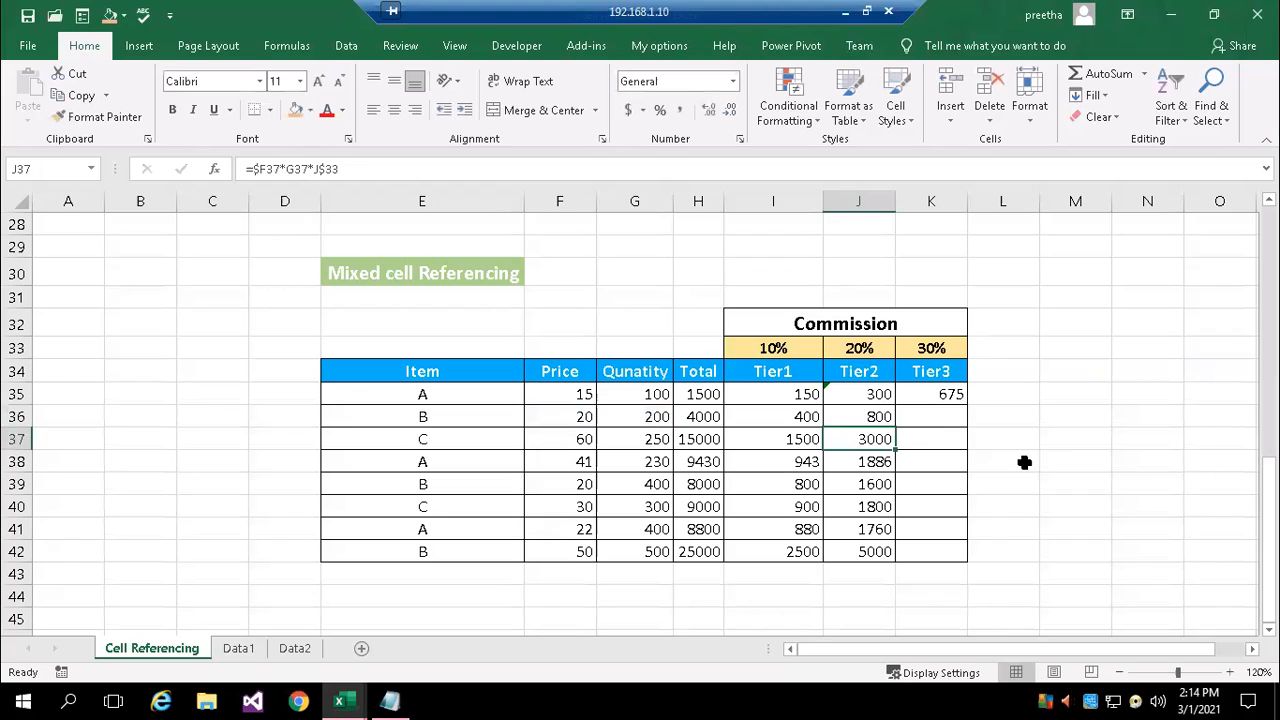
Change the quantity reference in Tier3 cell K35 to g35 and fill the formula down to K42
{"action": "left_click", "coordinate": [933, 395]}
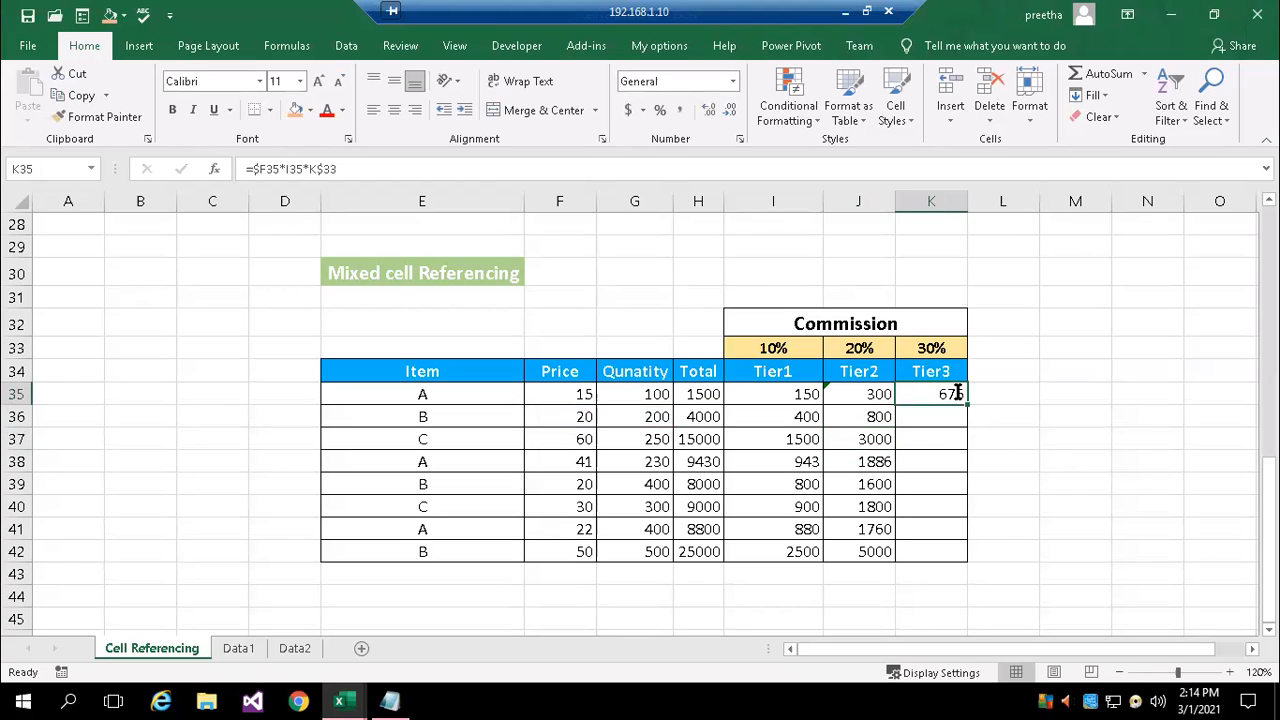
{"action": "double_click", "coordinate": [957, 393]}
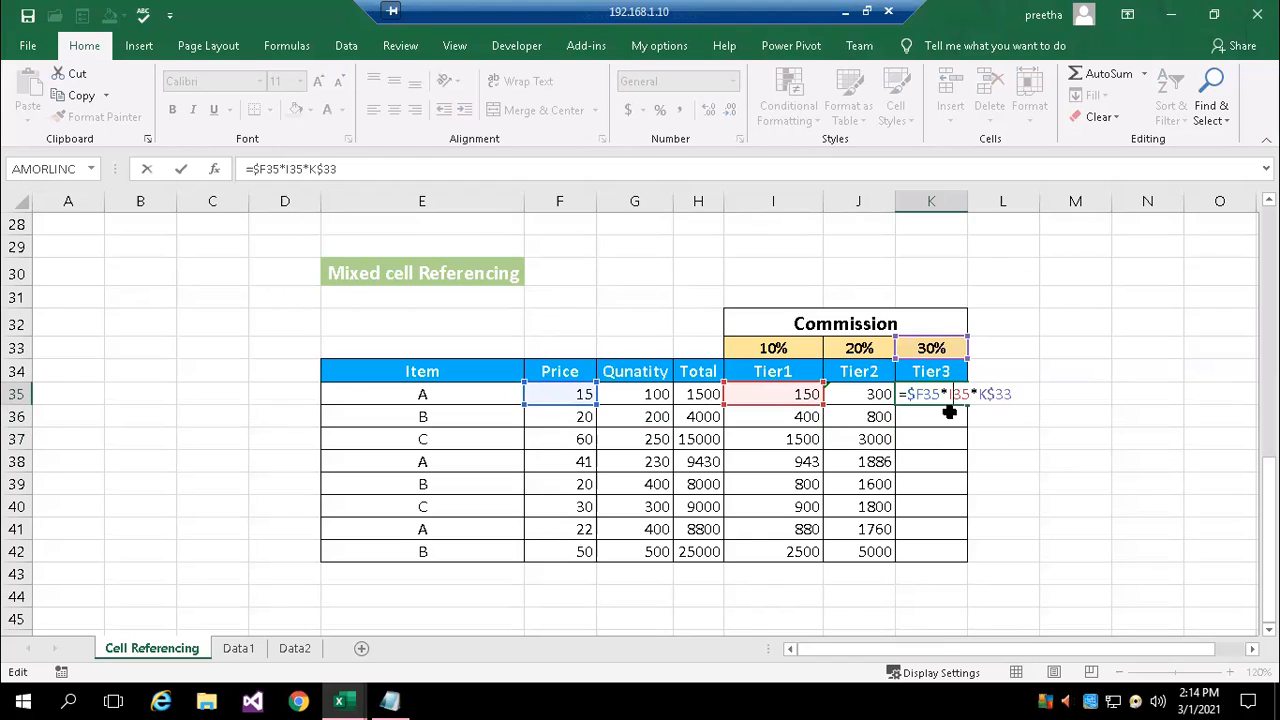
{"action": "key", "text": "BackSpace"}
{"action": "type", "text": "g"}
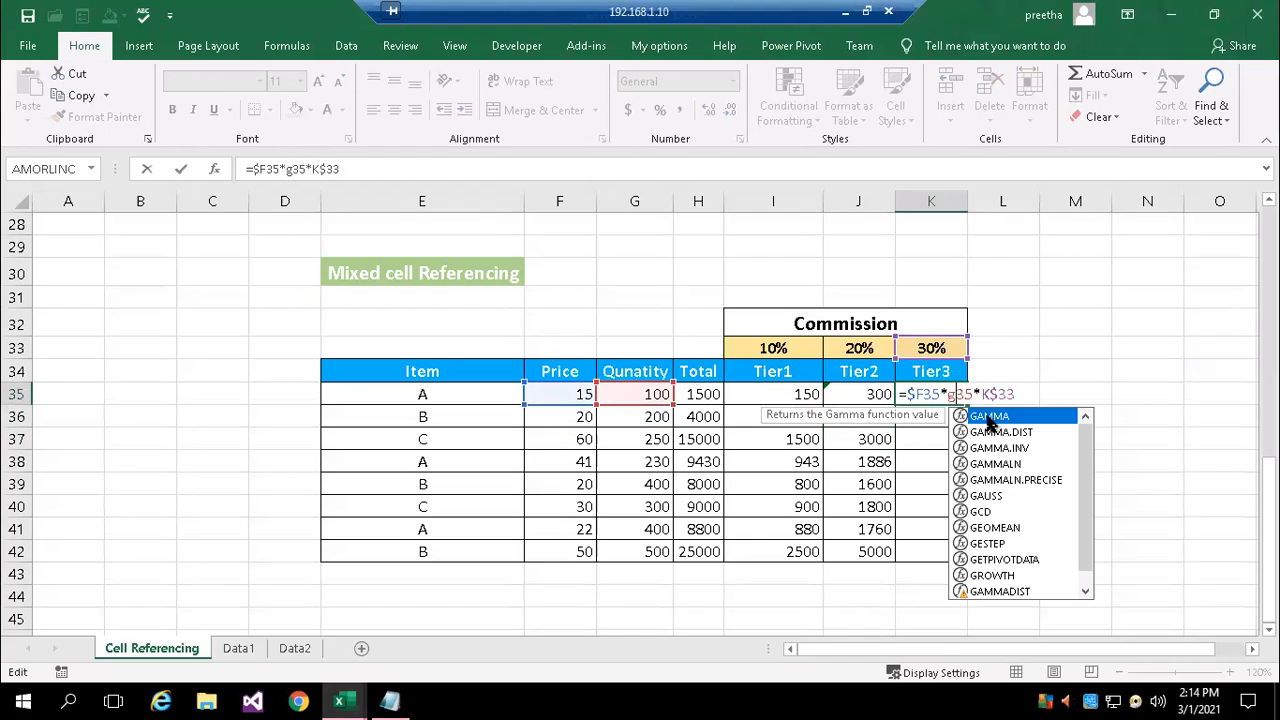
{"action": "key", "text": "Return"}
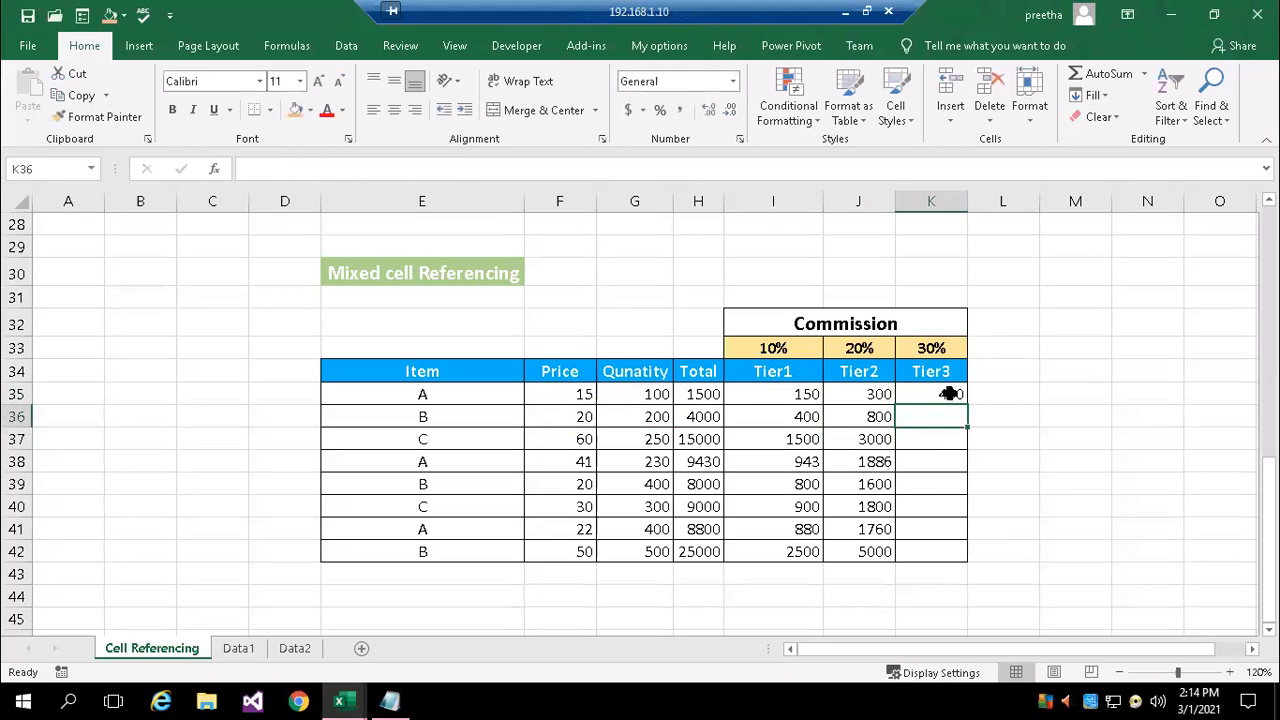
{"action": "left_click", "coordinate": [958, 397]}
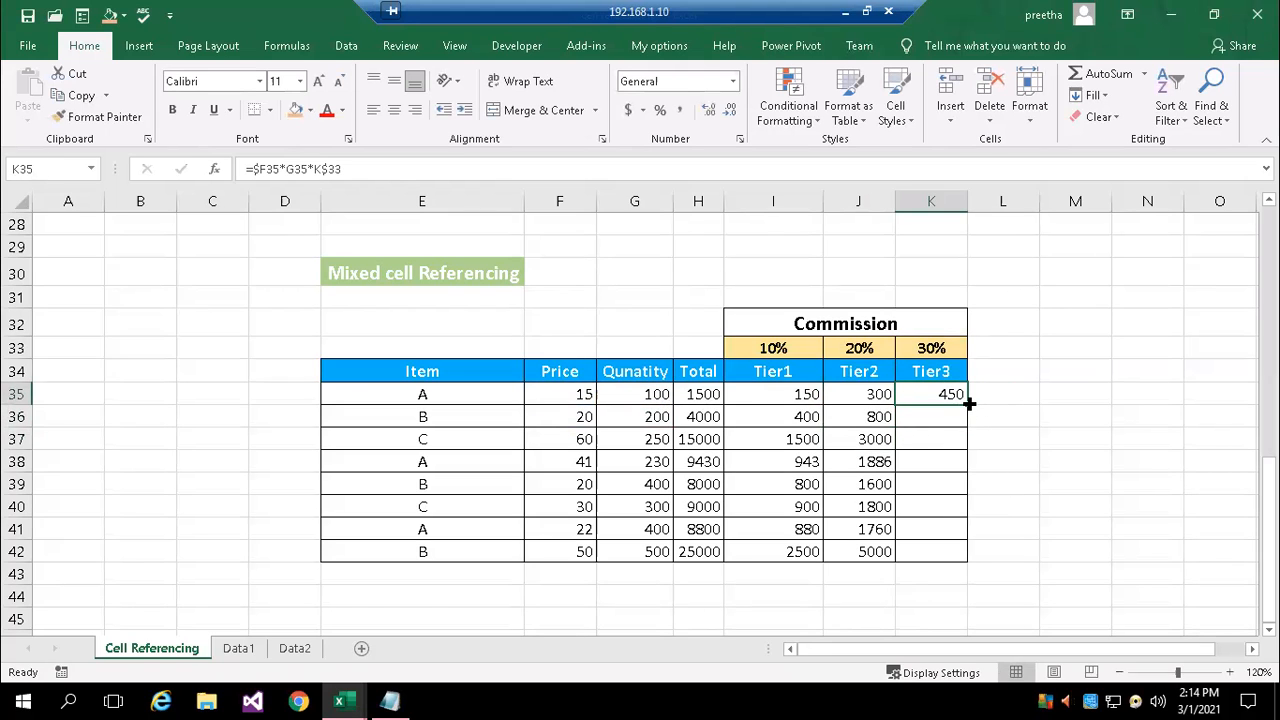
{"action": "double_click", "coordinate": [969, 403]}
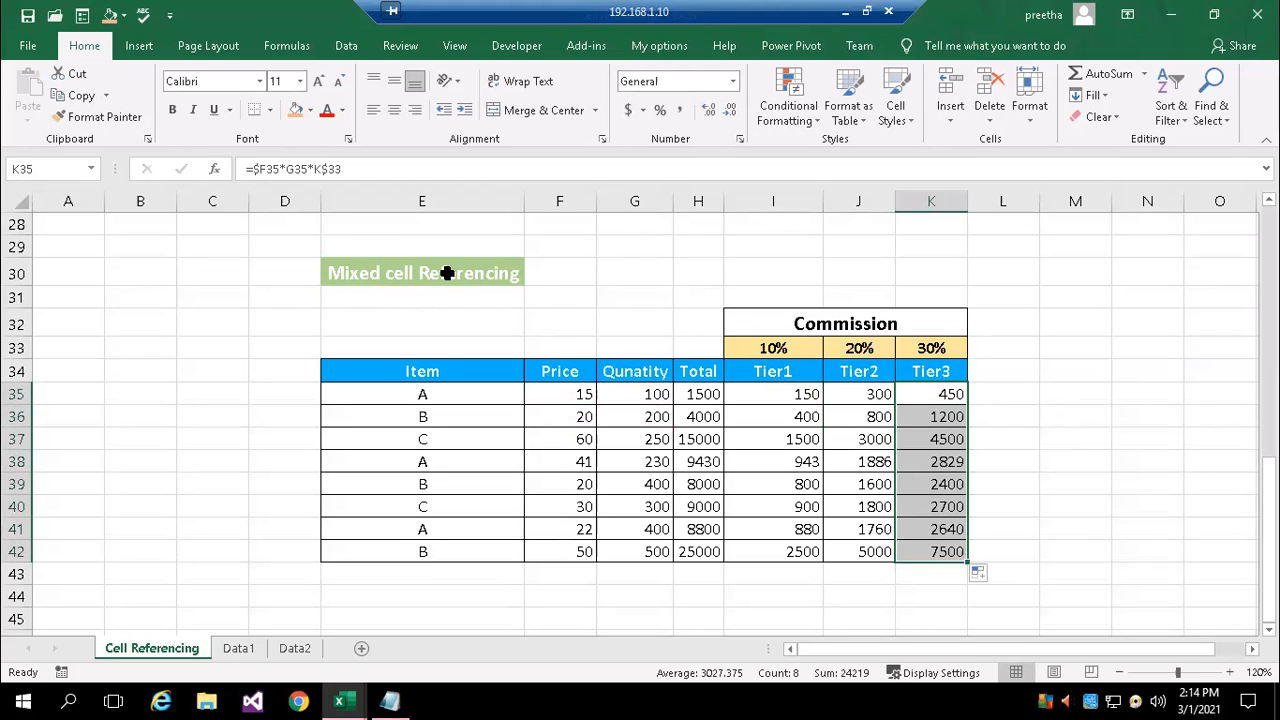
Lock the quantity column in Tier1 cell I35 so the formula reads =$F35*$G35*I$33
{"action": "double_click", "coordinate": [795, 394]}
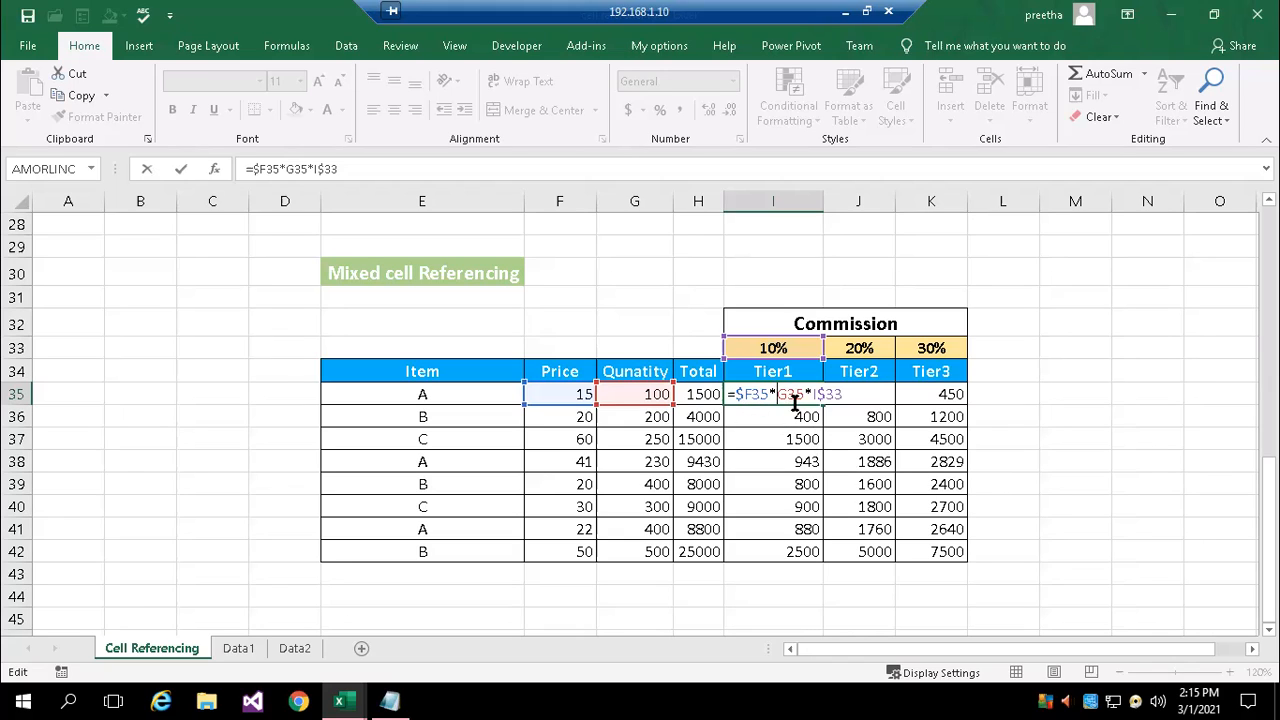
{"action": "type", "text": "$"}
{"action": "type", "text": "$"}
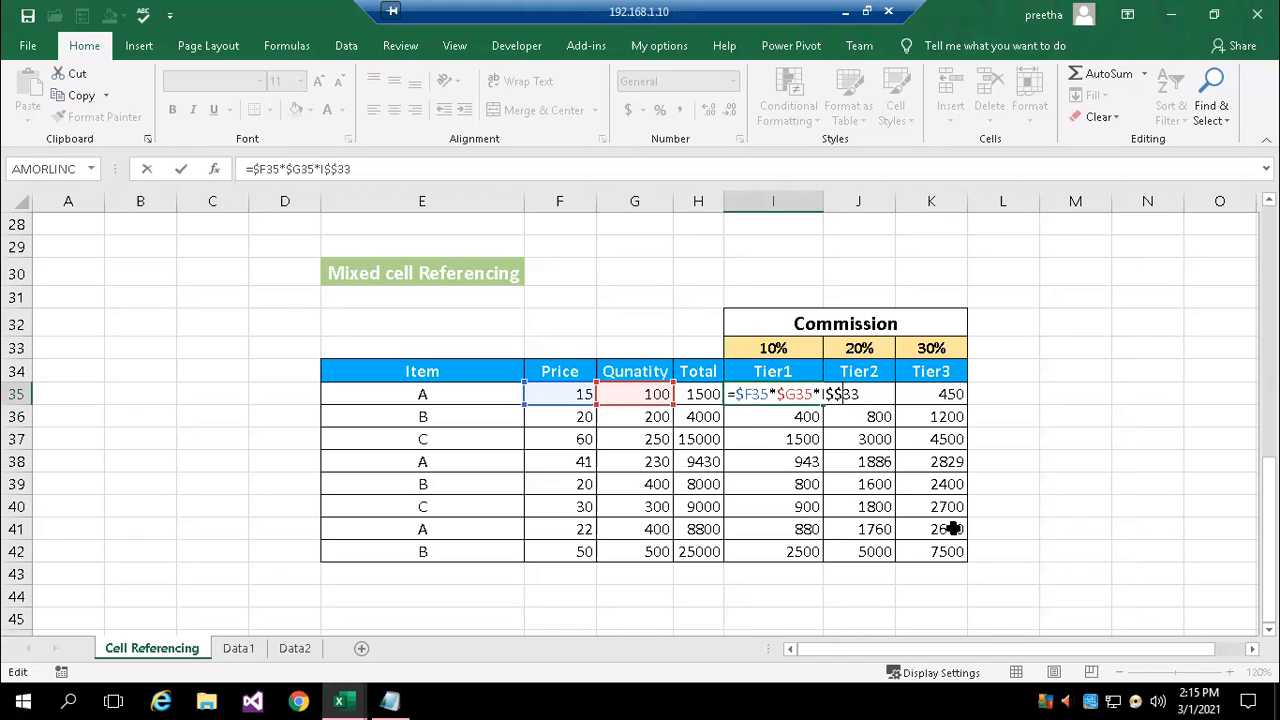
{"action": "key", "text": "BackSpace"}
{"action": "key", "text": "ctrl+Return"}
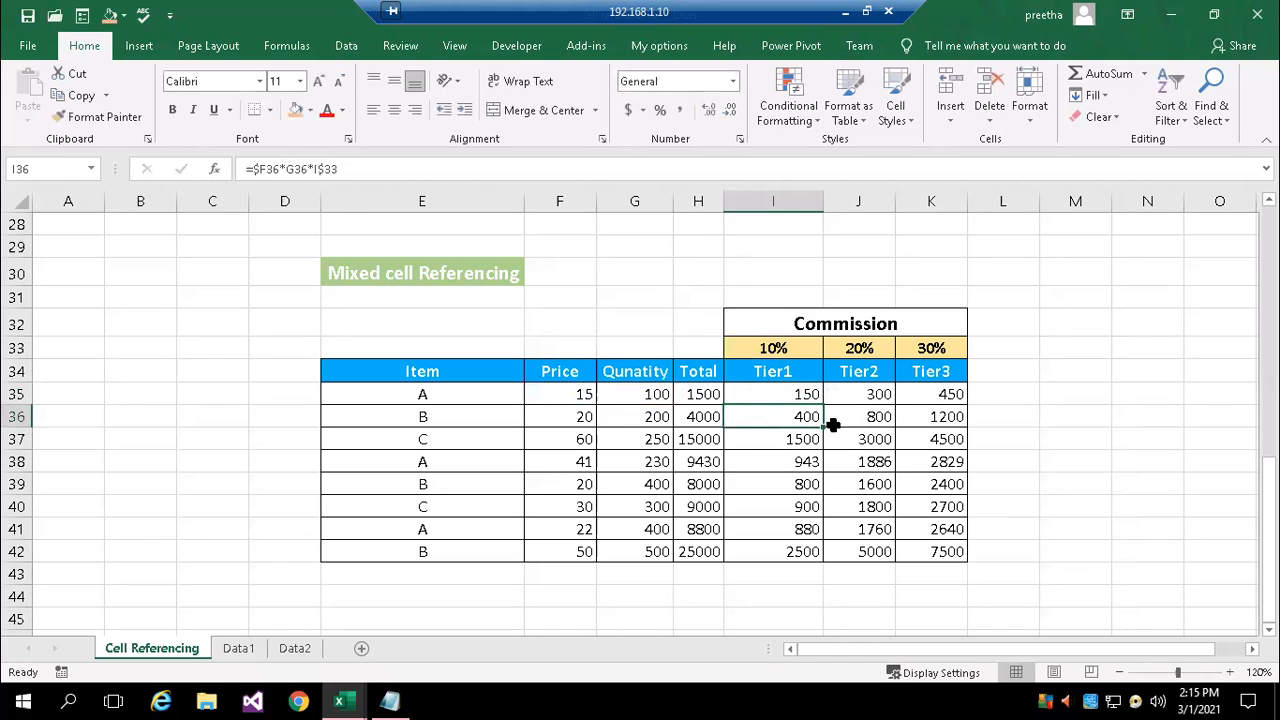
Copy the I35 formula across to K35 and down to row 42, and review the cell references in I35
{"action": "double_click", "coordinate": [822, 405]}
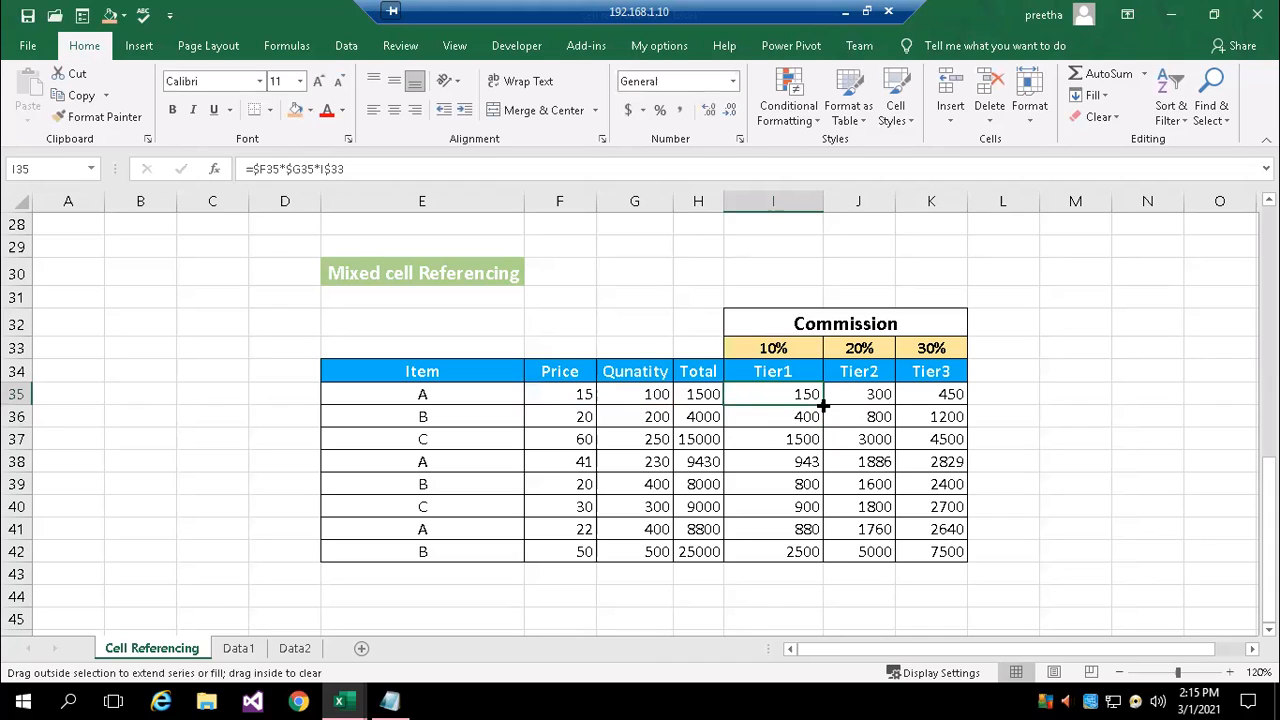
{"action": "left_click", "coordinate": [820, 399]}
{"action": "left_click_drag", "start_coordinate": [822, 404], "coordinate": [949, 406]}
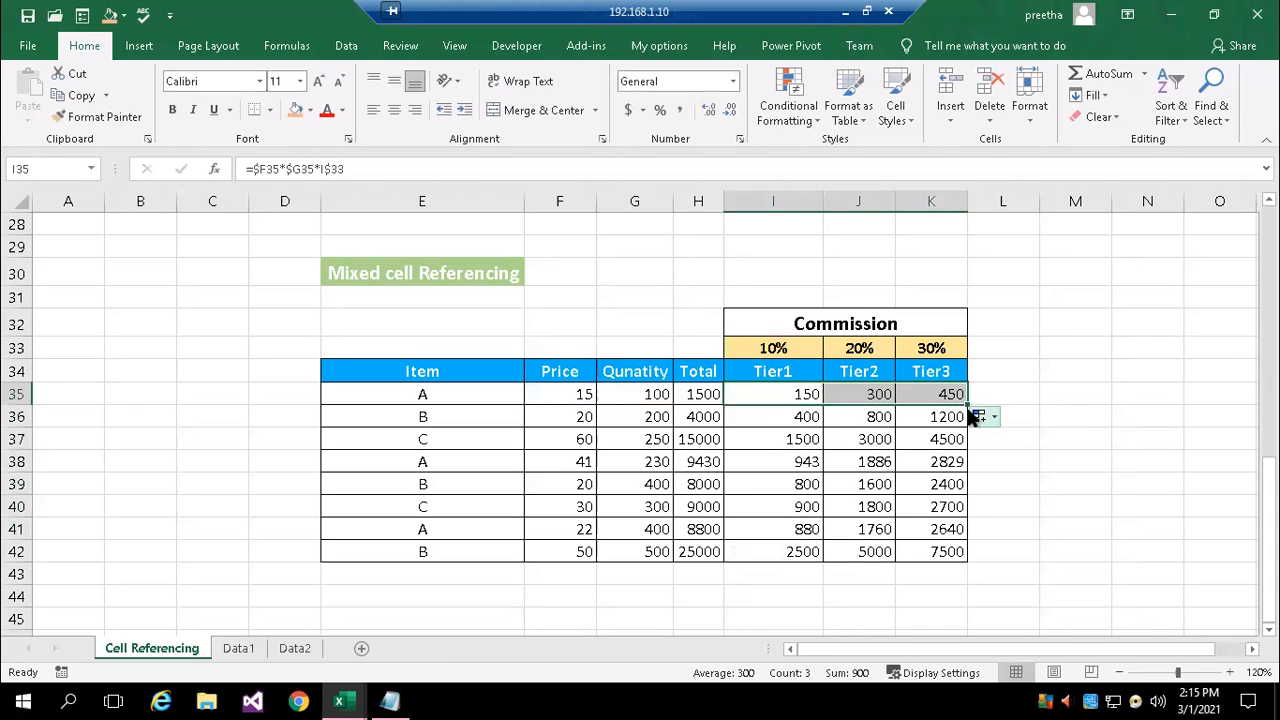
{"action": "double_click", "coordinate": [968, 406]}
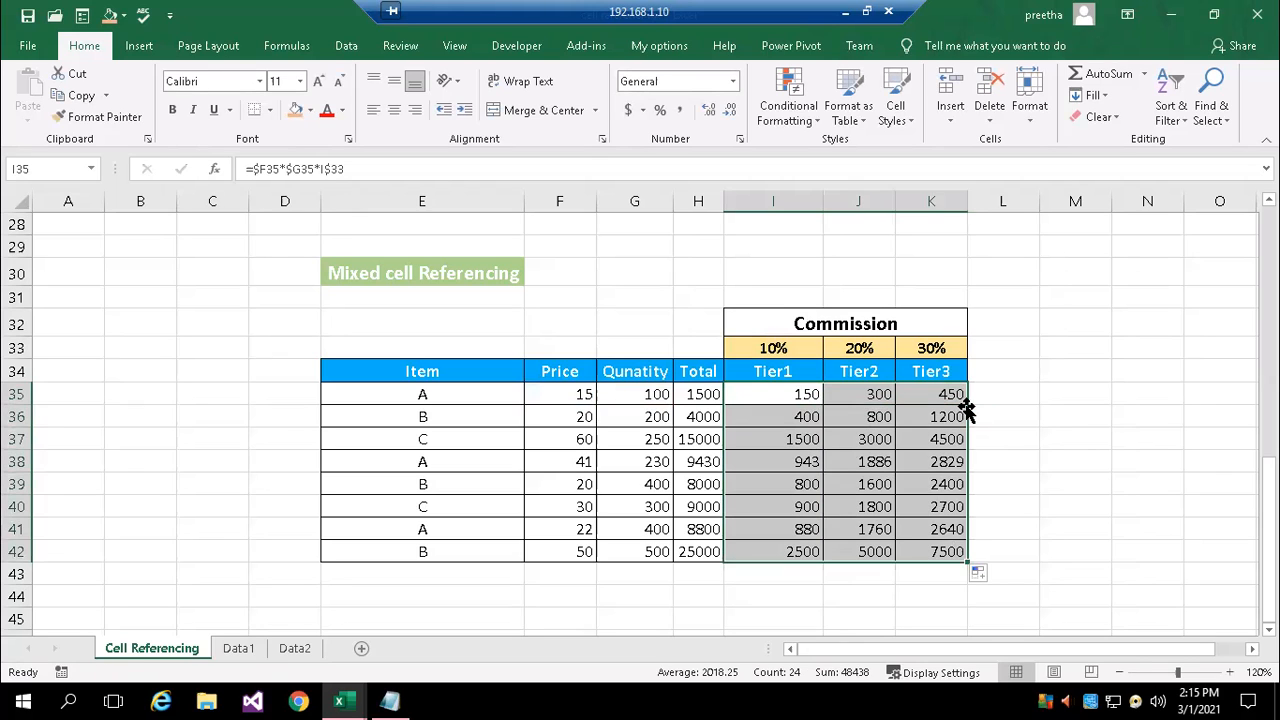
{"action": "left_click", "coordinate": [1026, 460]}
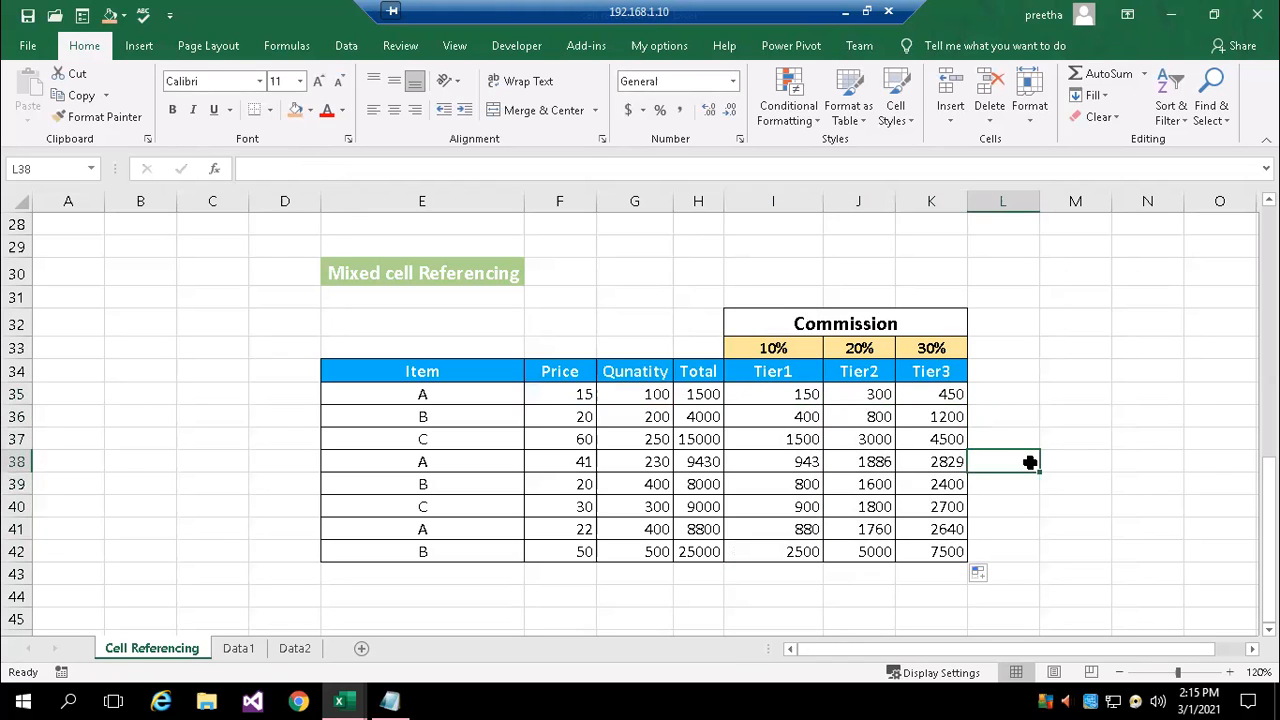
{"action": "double_click", "coordinate": [790, 396]}
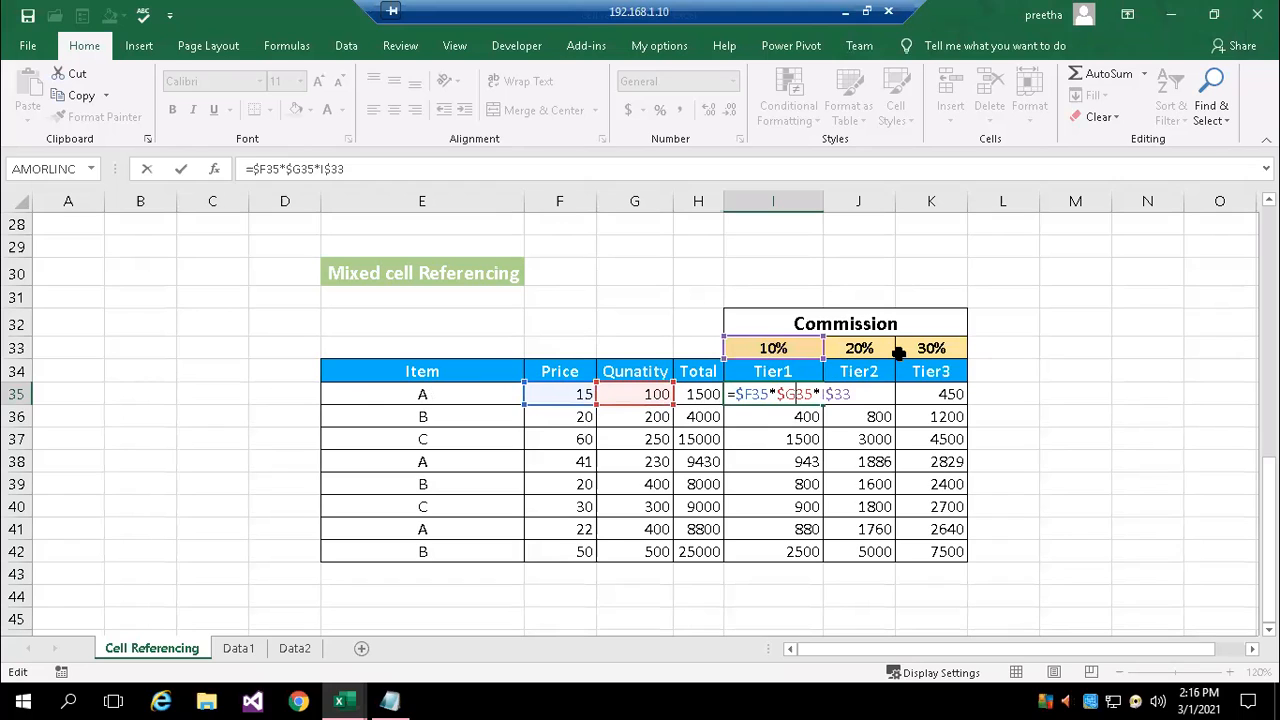
{"action": "key", "text": "Return"}
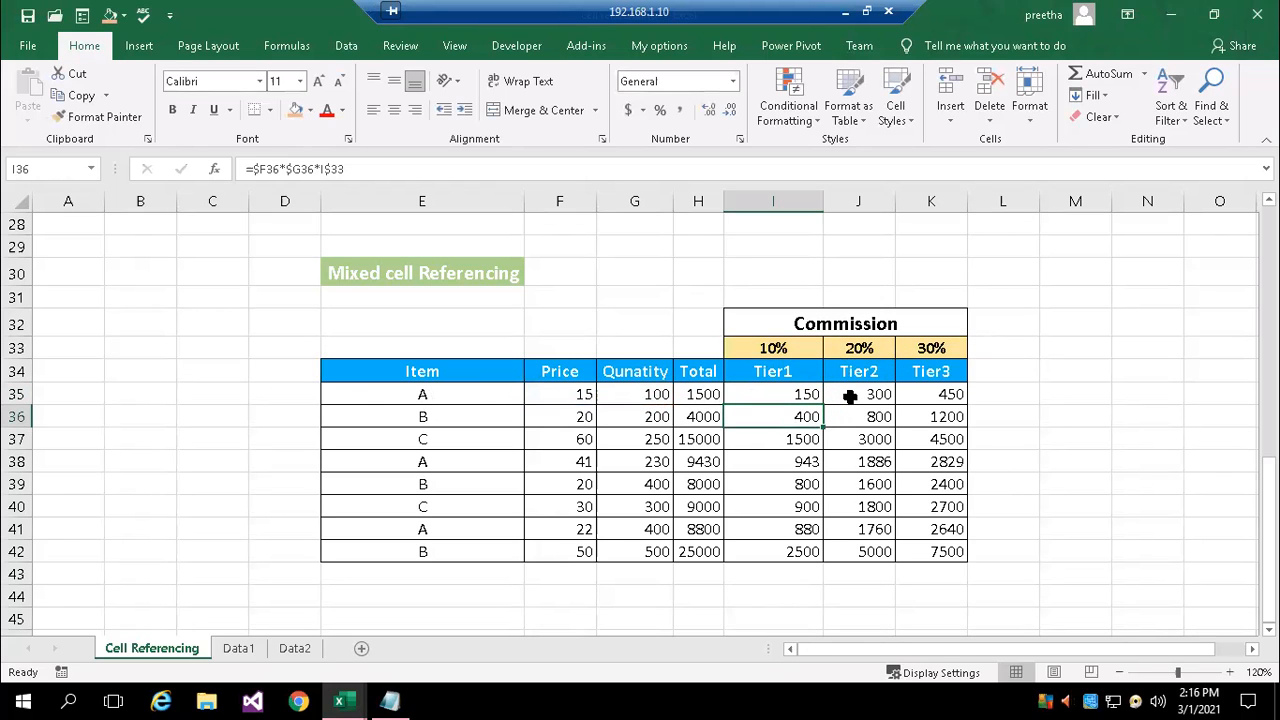
Review the copied commission formulas in J35, K35 and I35, checking their references to the rates in row 33
{"action": "double_click", "coordinate": [849, 396]}
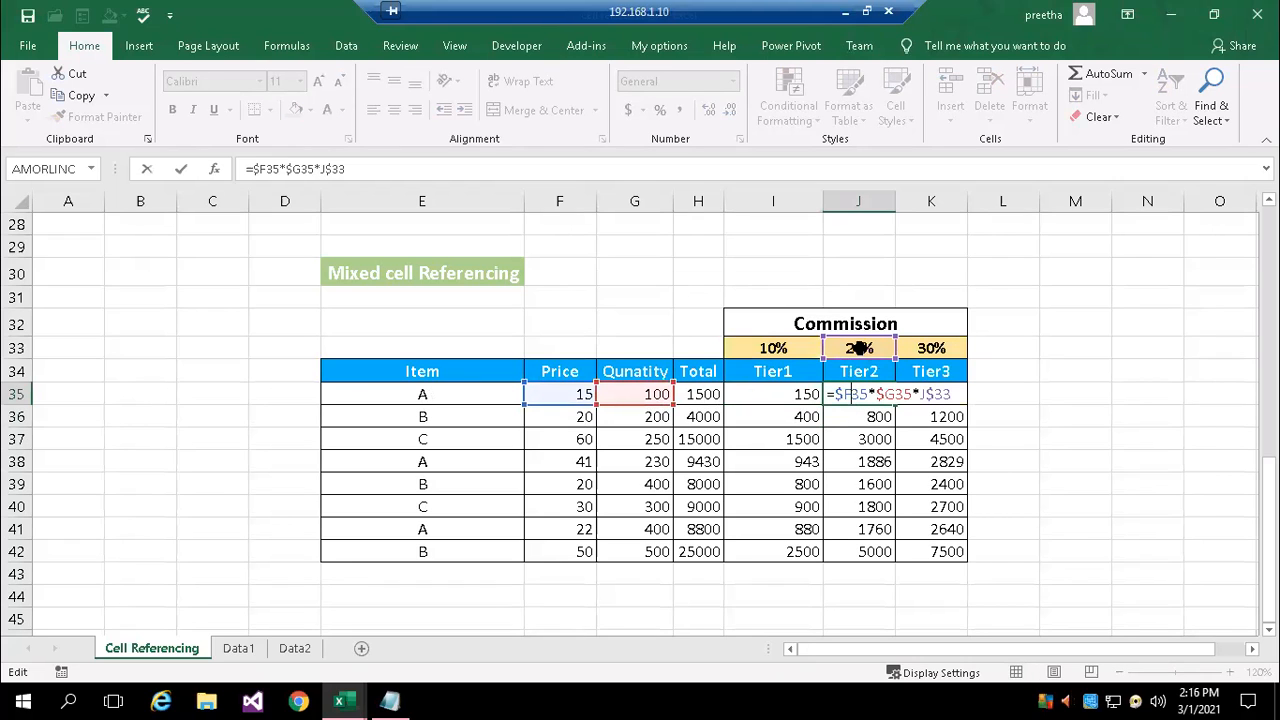
{"action": "key", "text": "Return"}
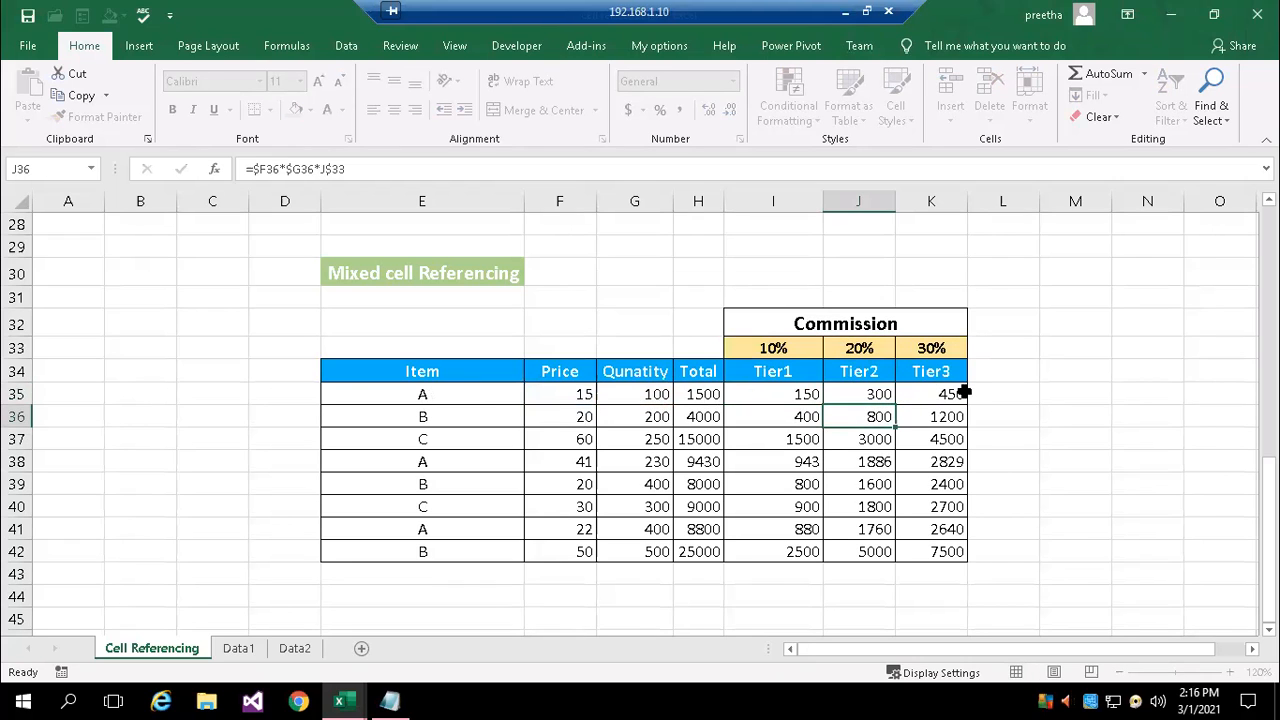
{"action": "double_click", "coordinate": [940, 394]}
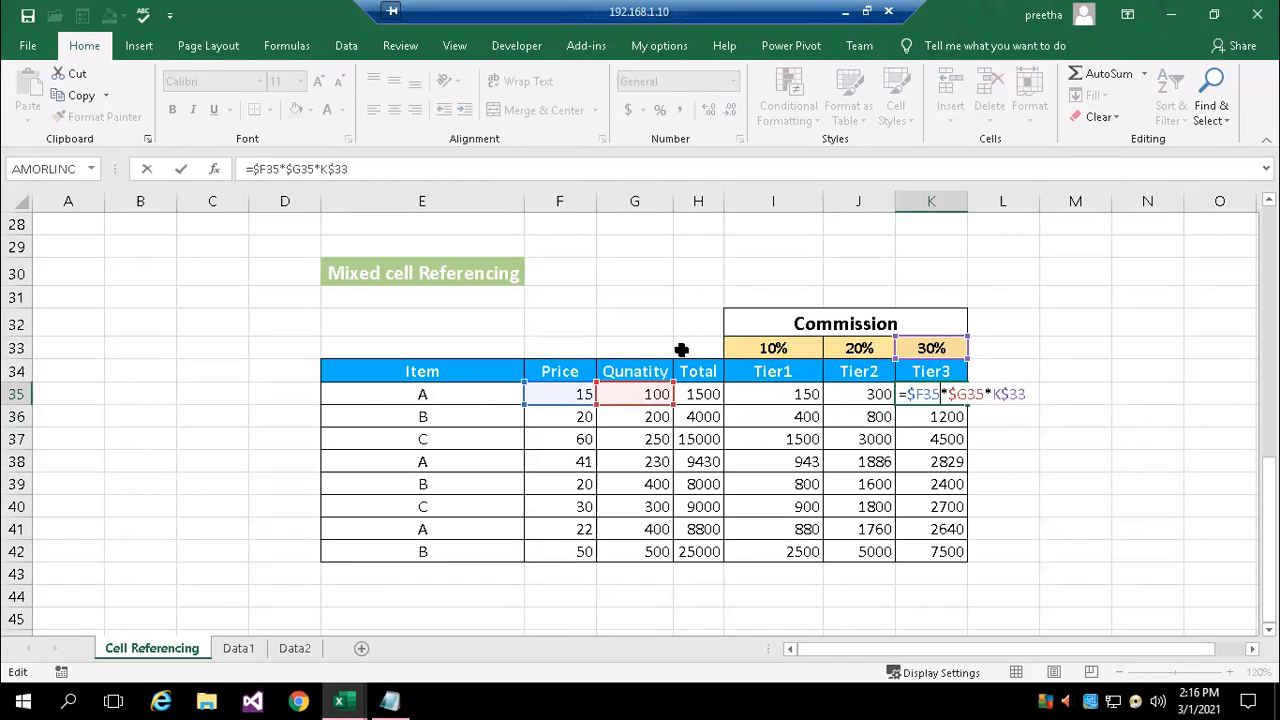
{"action": "left_click", "coordinate": [1145, 483]}
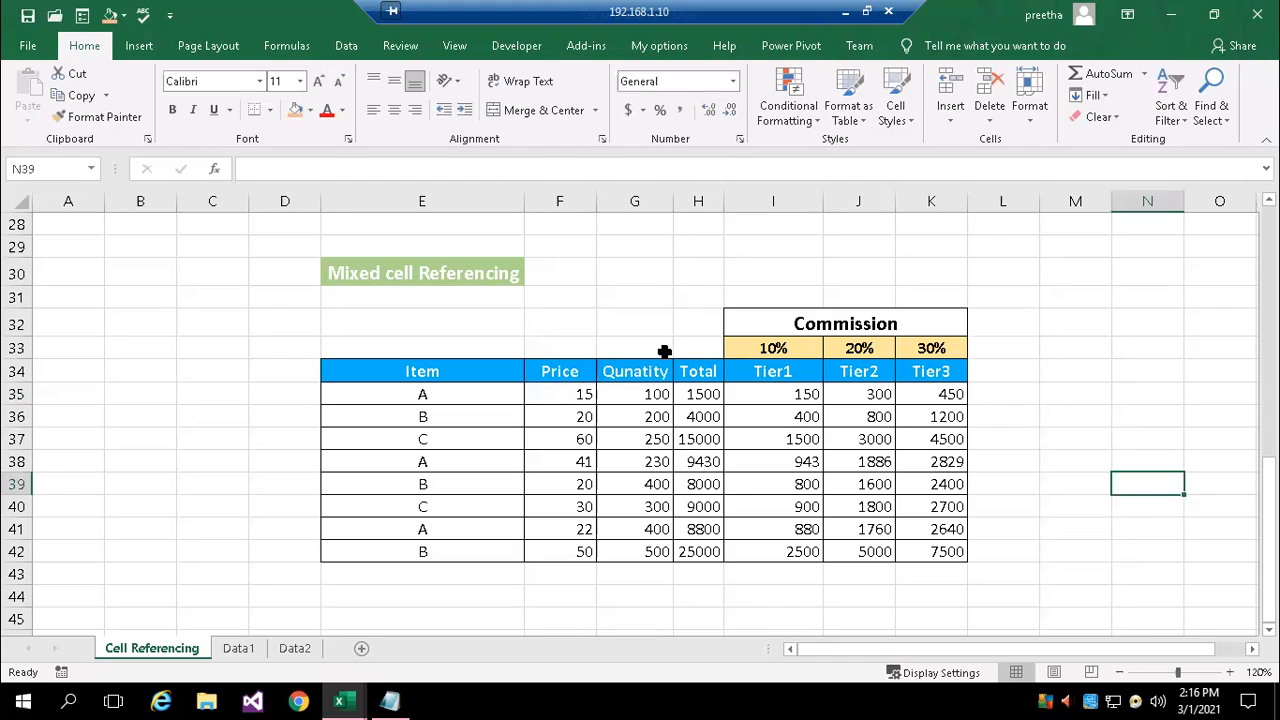
{"action": "left_click", "coordinate": [16, 347]}
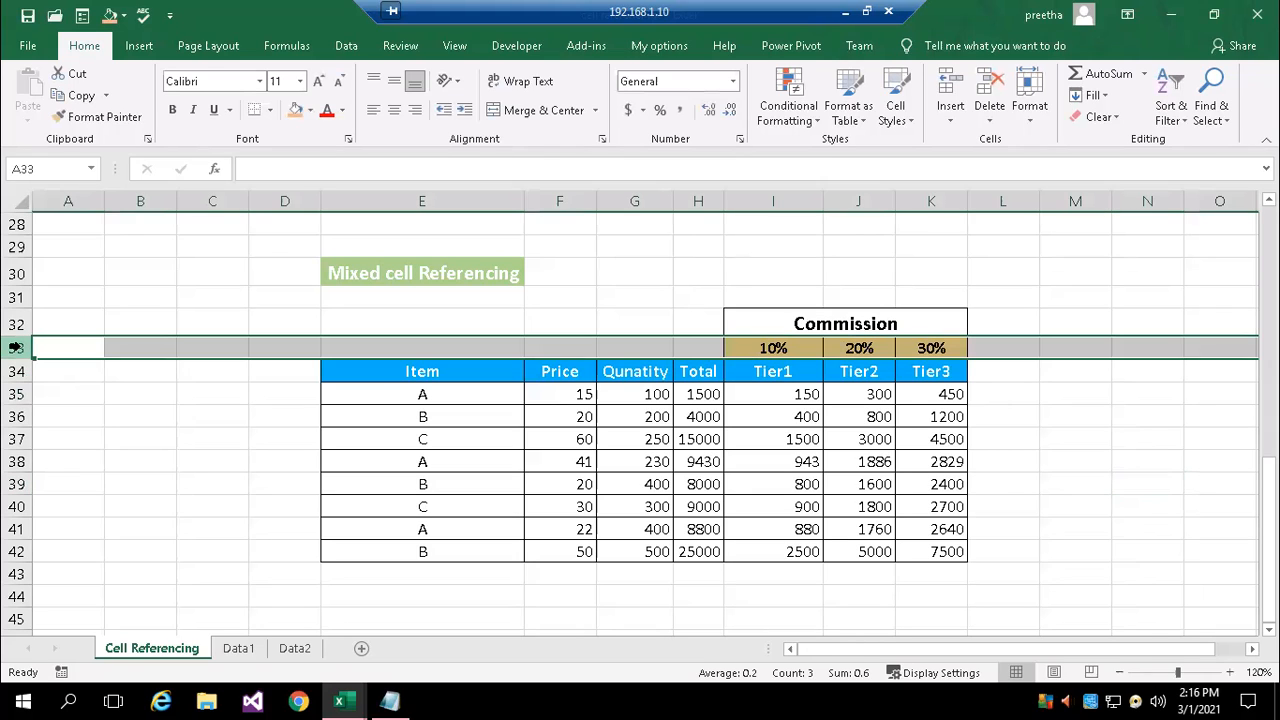
{"action": "double_click", "coordinate": [796, 393]}
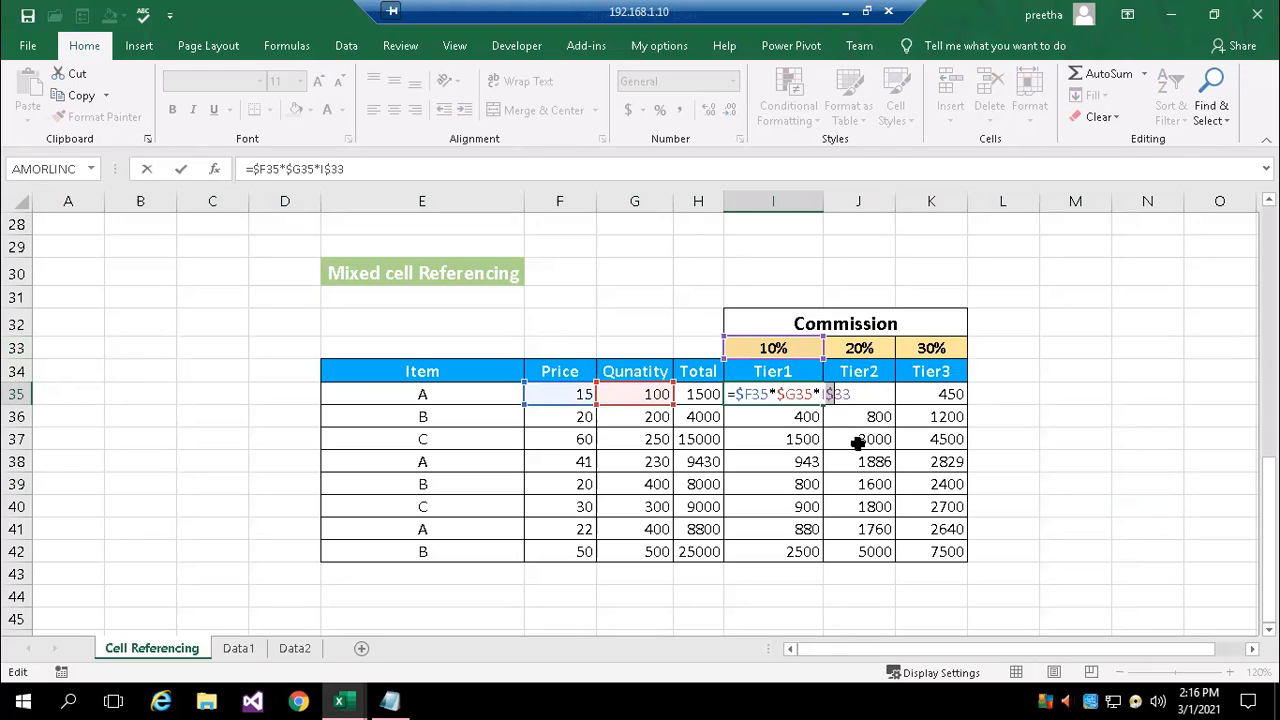
{"action": "key", "text": "Return"}
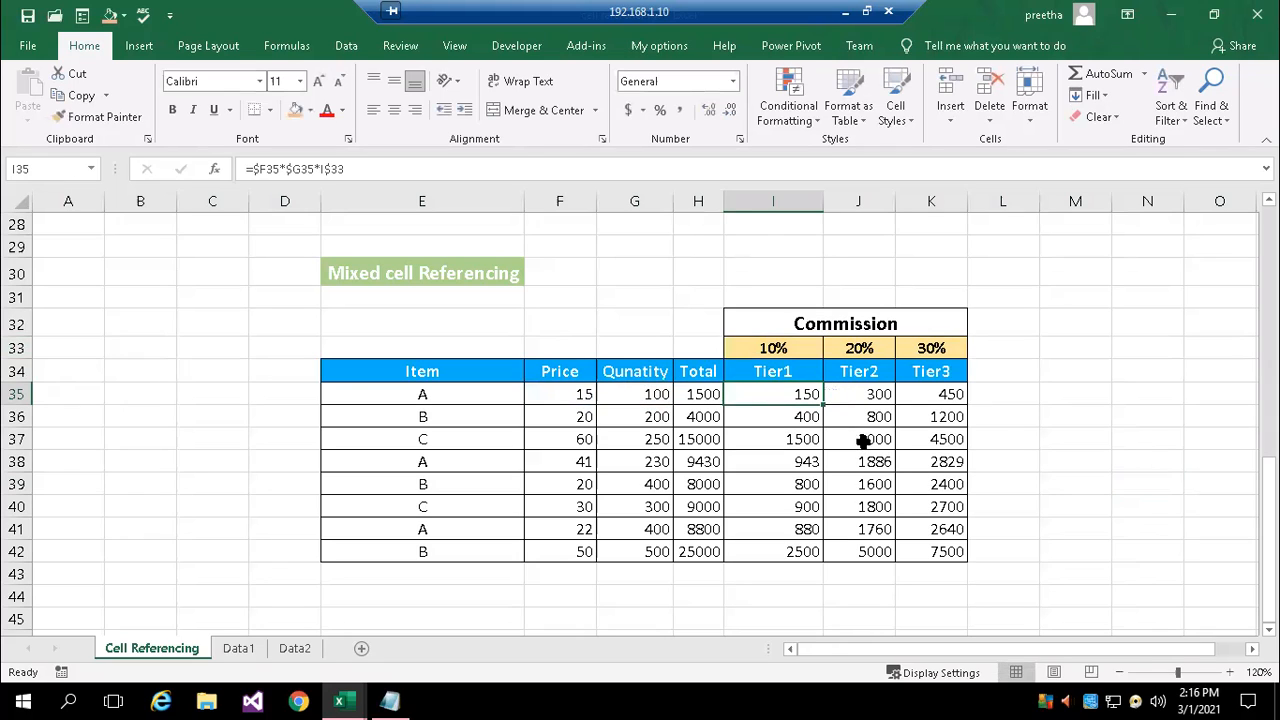
{"action": "left_click", "coordinate": [1108, 460]}
Cycle the rate reference in commission cell I20 through the mixed and relative types, ending on $J$19
{"action": "scroll", "coordinate": [821, 445], "scroll_direction": "up", "scroll_amount": 2}
{"action": "scroll", "coordinate": [821, 445], "scroll_direction": "up", "scroll_amount": 3}
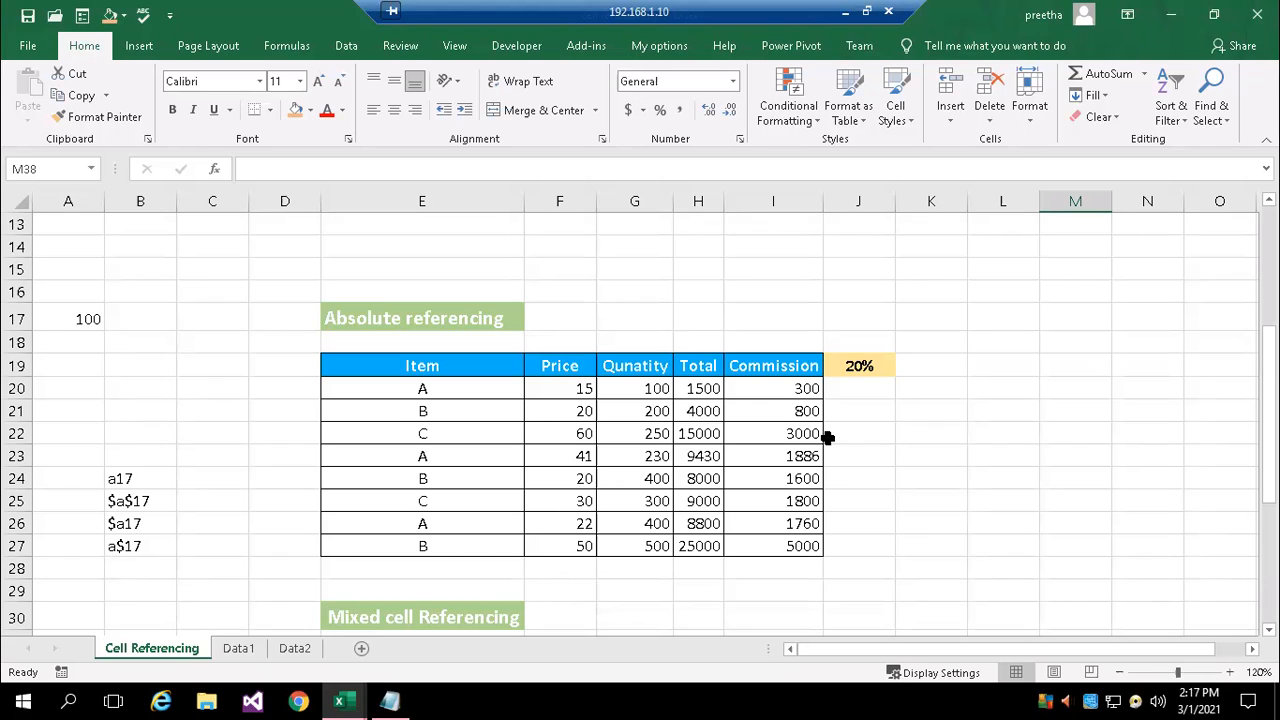
{"action": "double_click", "coordinate": [778, 389]}
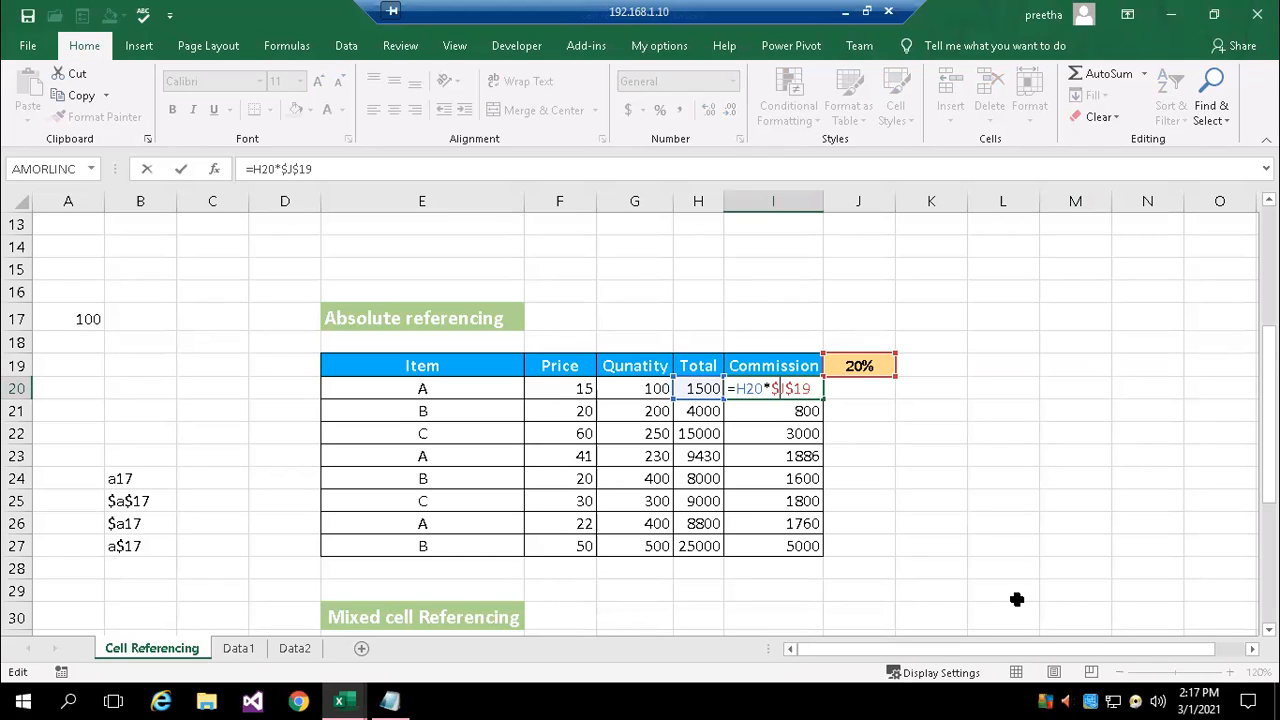
{"action": "key", "text": "F4"}
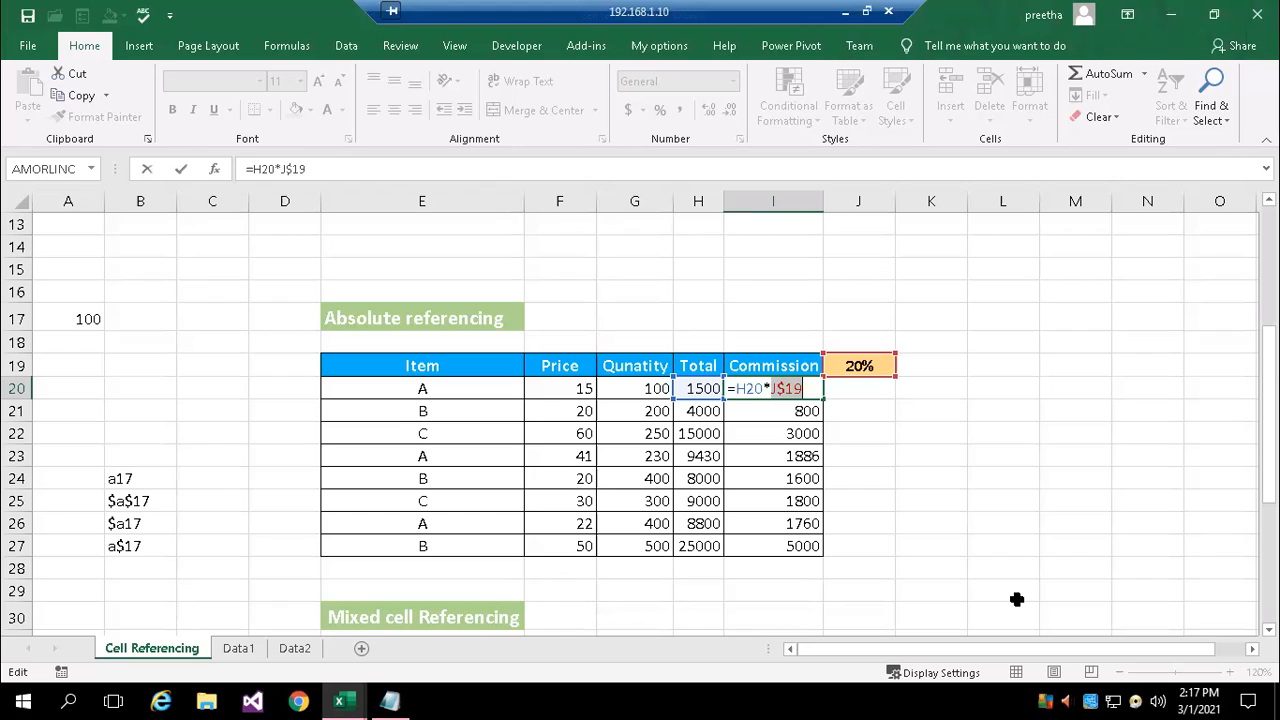
{"action": "key", "text": "F4"}
{"action": "key", "text": "F4"}
{"action": "key", "text": "F4"}
{"action": "key", "text": "Return"}
Compare the formulas in H5, I20 and J35 across the relative, absolute and mixed referencing tables
{"action": "scroll", "coordinate": [758, 498], "scroll_direction": "down", "scroll_amount": 2}
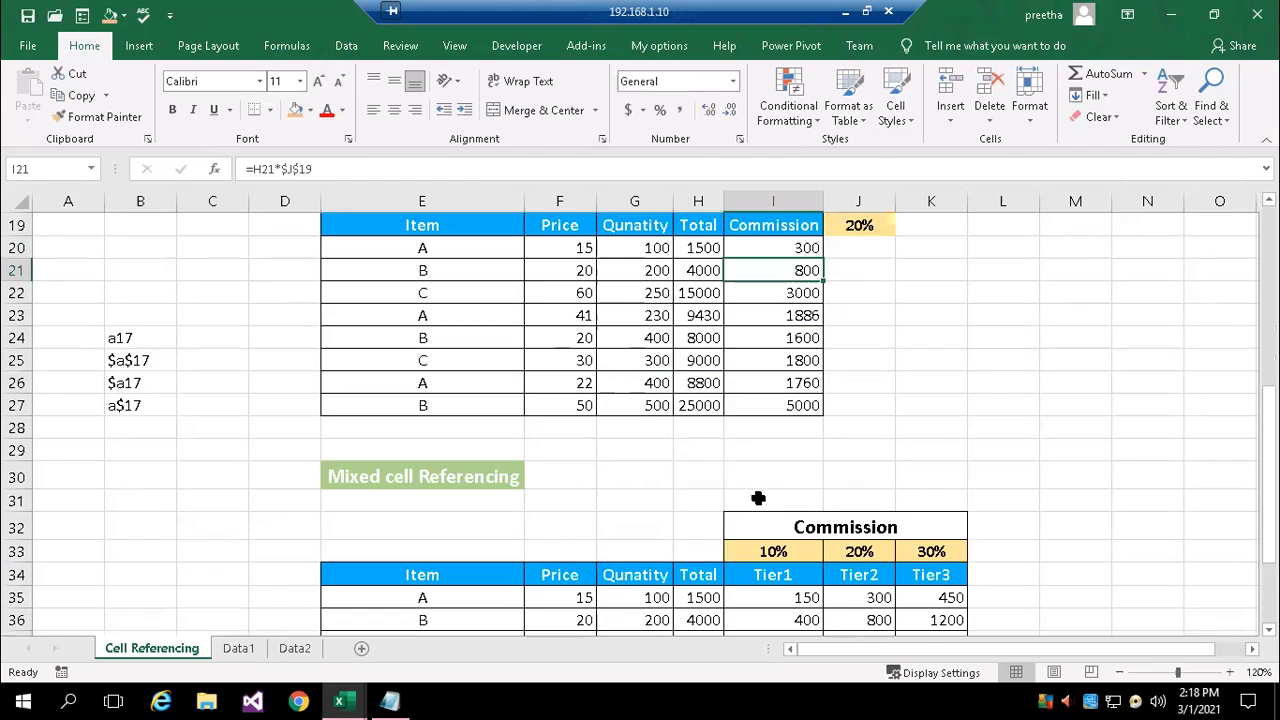
{"action": "scroll", "coordinate": [666, 485], "scroll_direction": "down", "scroll_amount": 1}
{"action": "scroll", "coordinate": [666, 485], "scroll_direction": "up", "scroll_amount": 7}
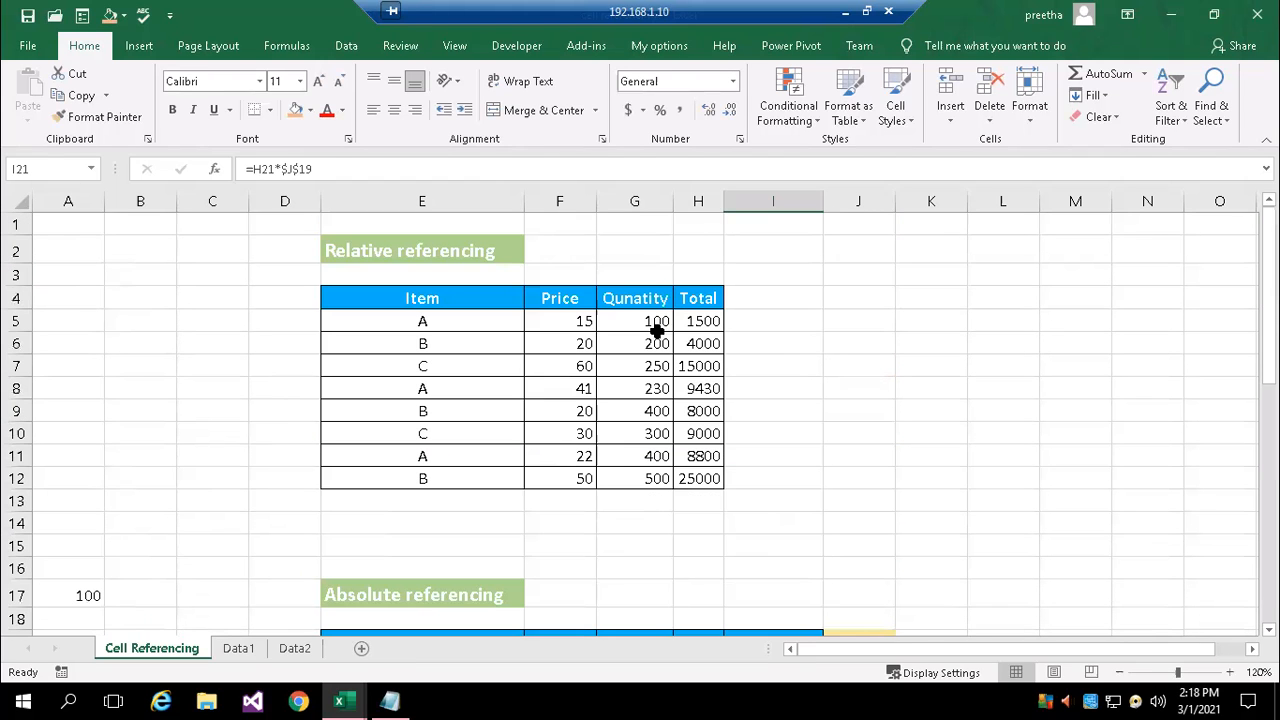
{"action": "left_click", "coordinate": [705, 321]}
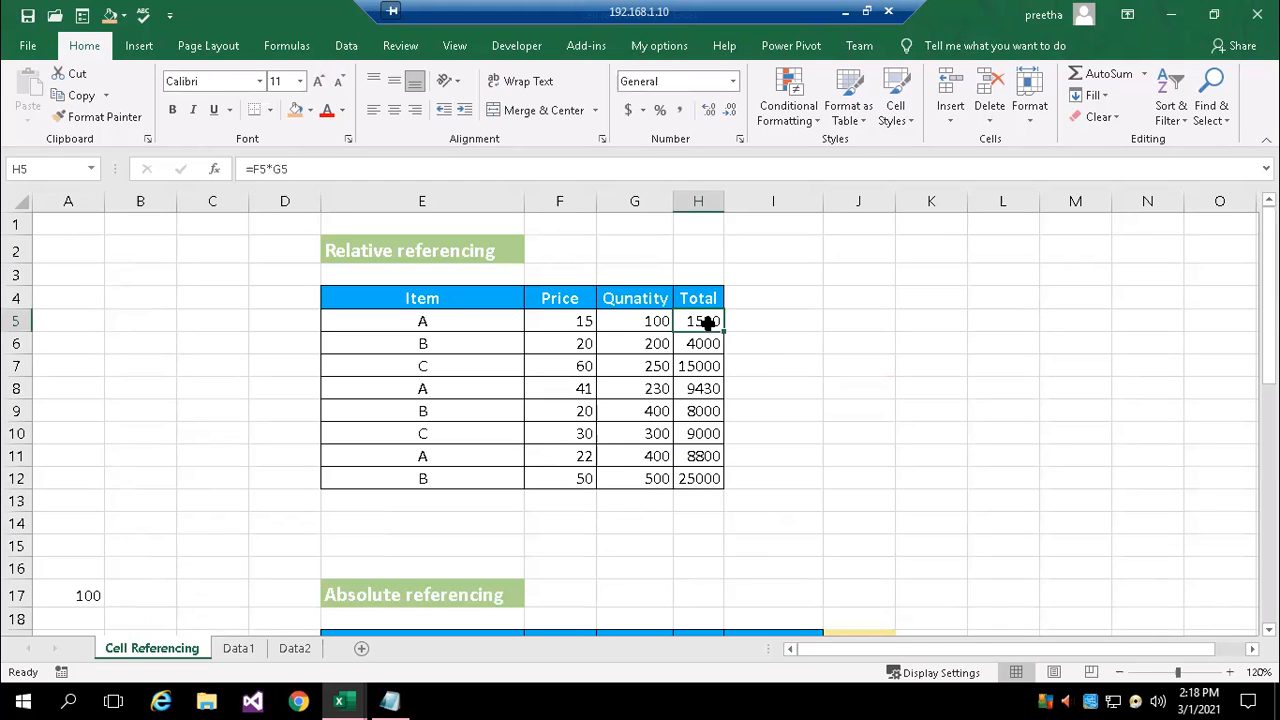
{"action": "double_click", "coordinate": [706, 321]}
{"action": "left_click", "coordinate": [808, 432]}
{"action": "scroll", "coordinate": [811, 430], "scroll_direction": "down", "scroll_amount": 2}
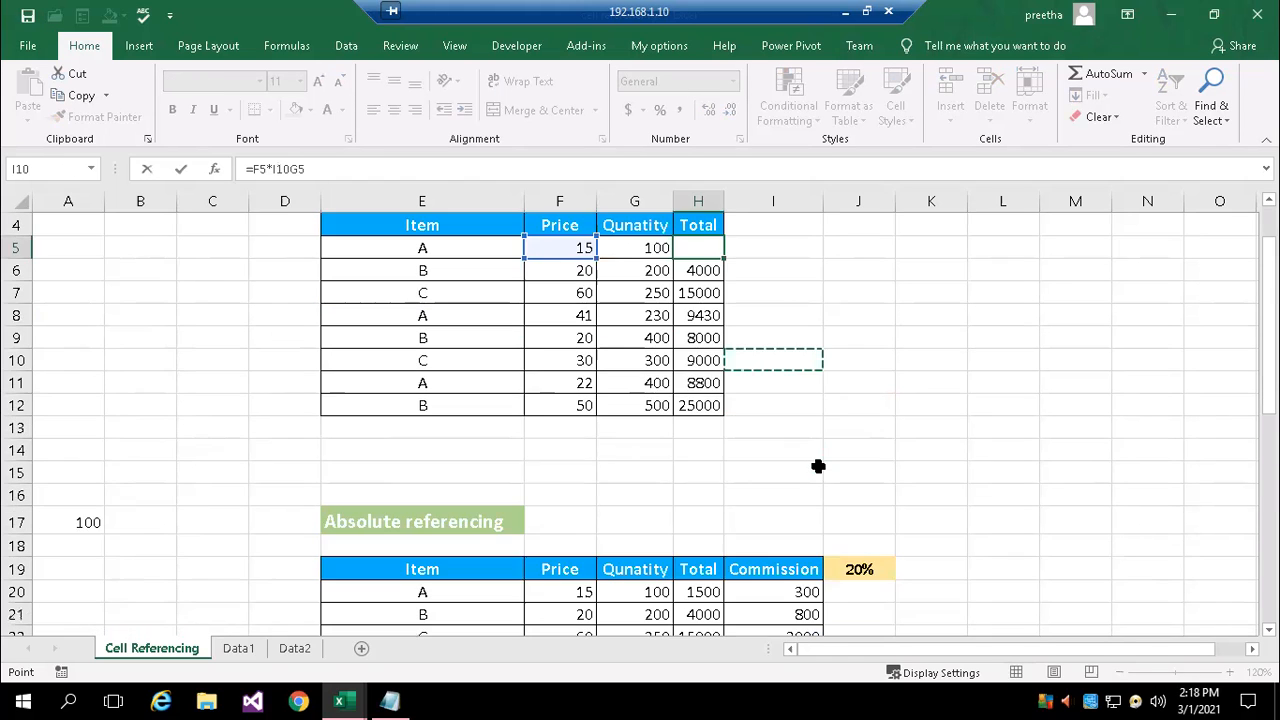
{"action": "key", "text": "Escape"}
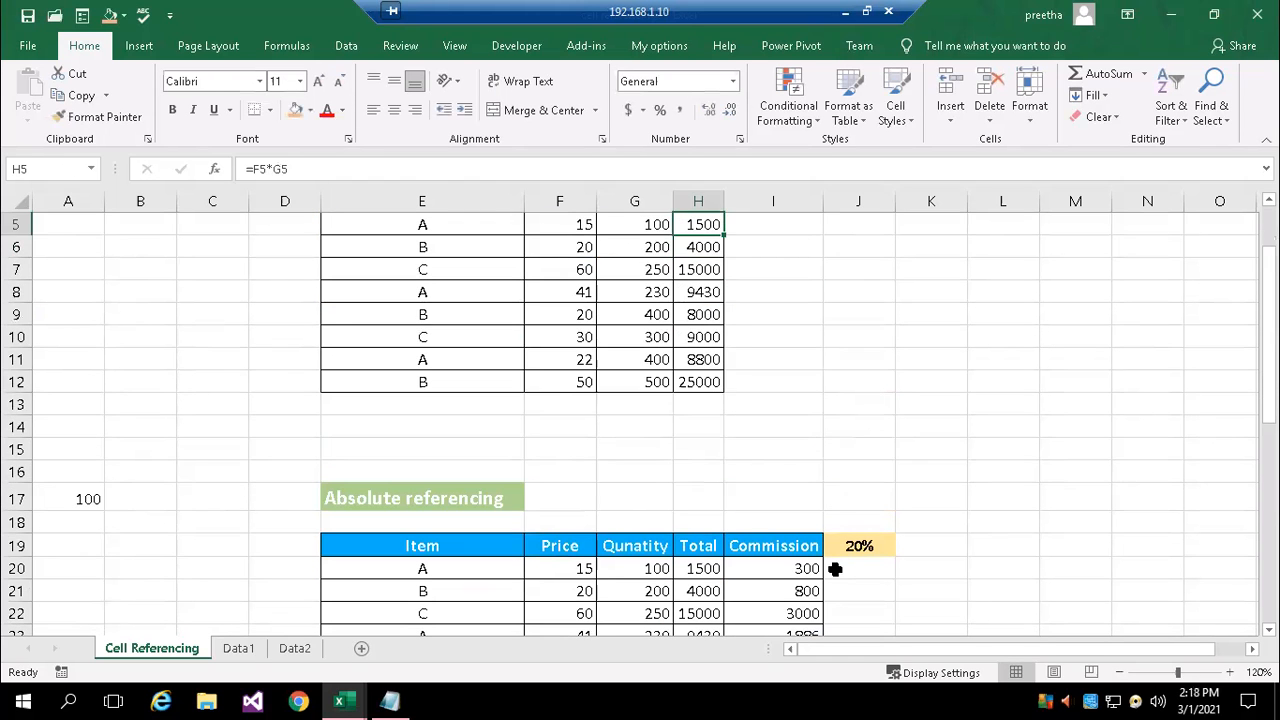
{"action": "scroll", "coordinate": [829, 489], "scroll_direction": "down", "scroll_amount": 1}
{"action": "double_click", "coordinate": [786, 497]}
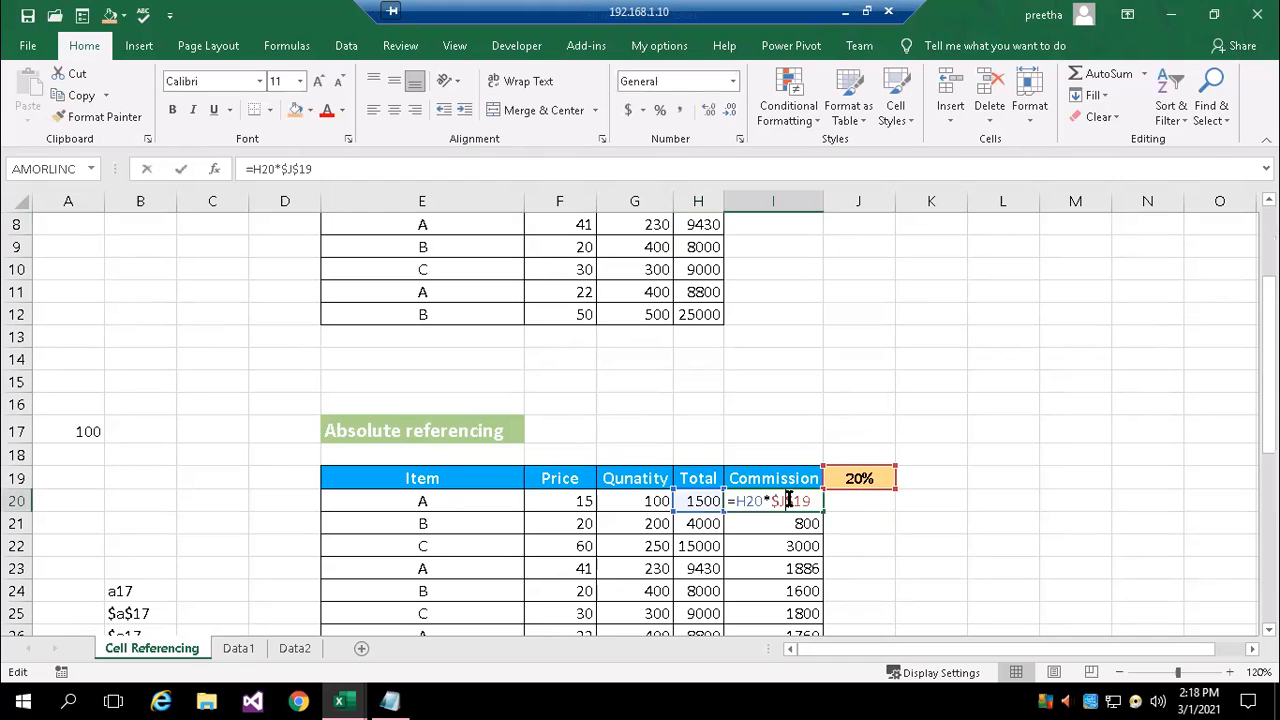
{"action": "key", "text": "Escape"}
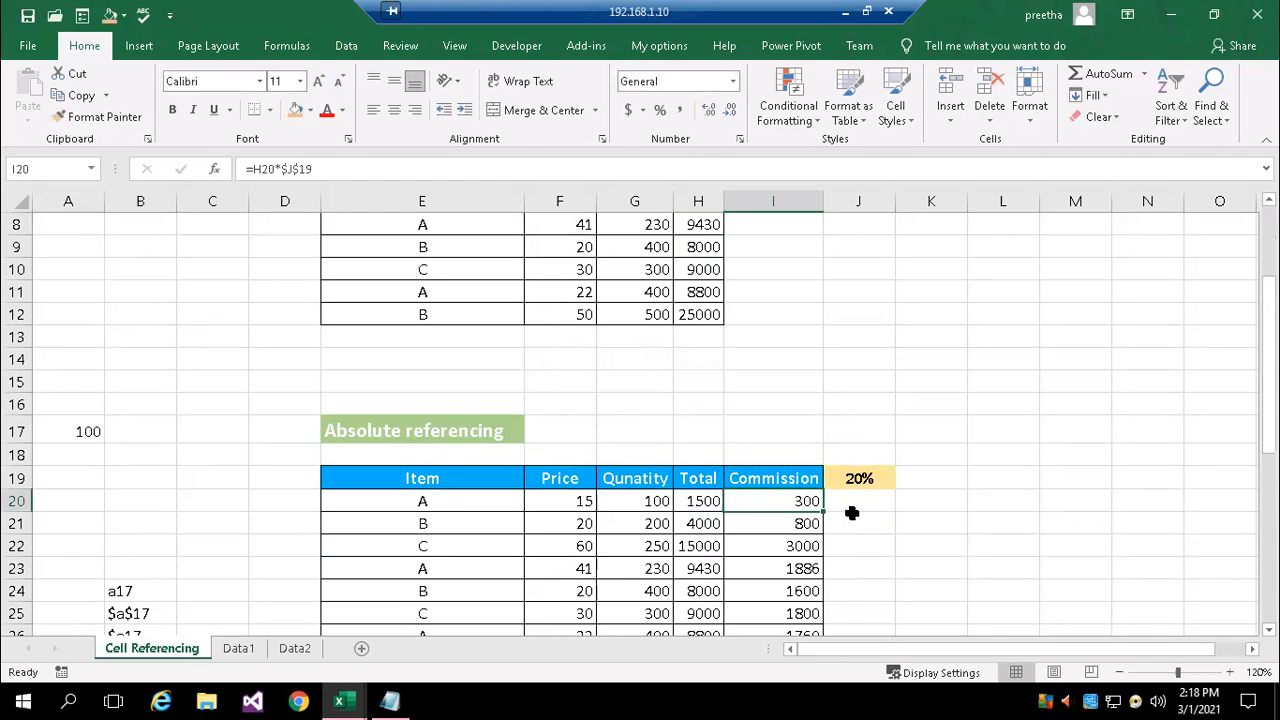
{"action": "scroll", "coordinate": [851, 512], "scroll_direction": "down", "scroll_amount": 5}
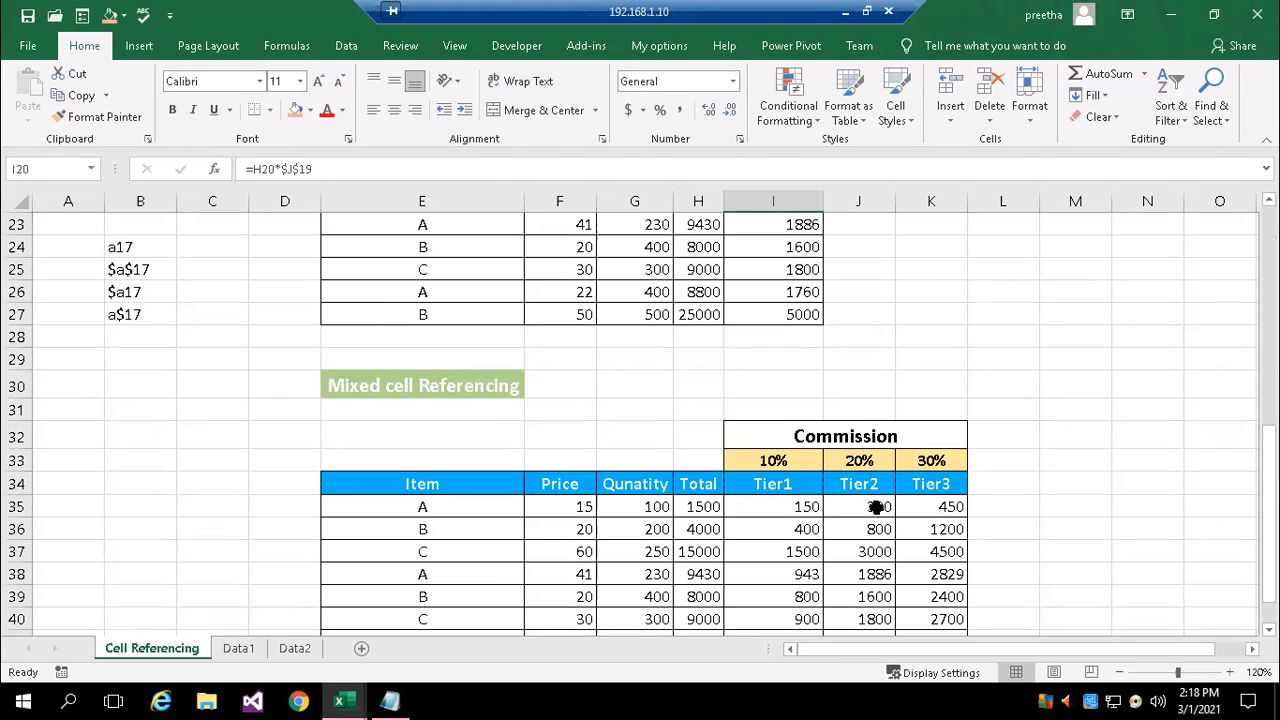
{"action": "double_click", "coordinate": [876, 508]}
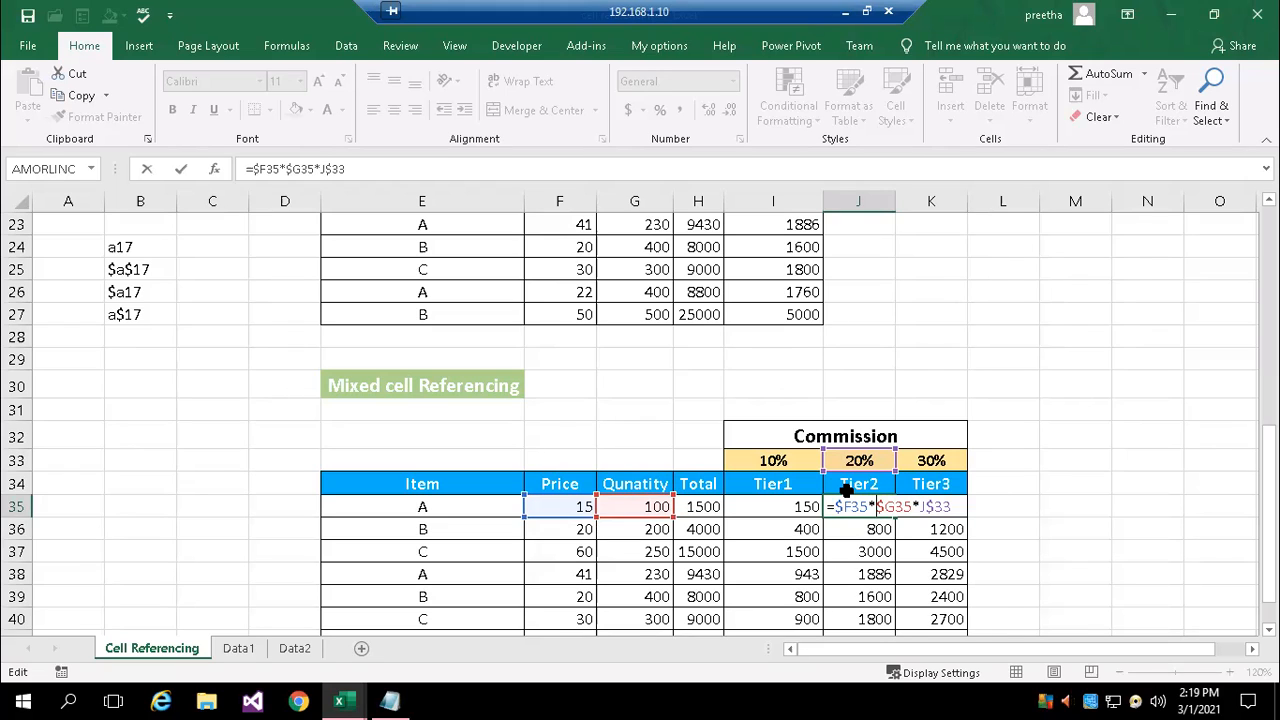
{"action": "key", "text": "ctrl+Return"}
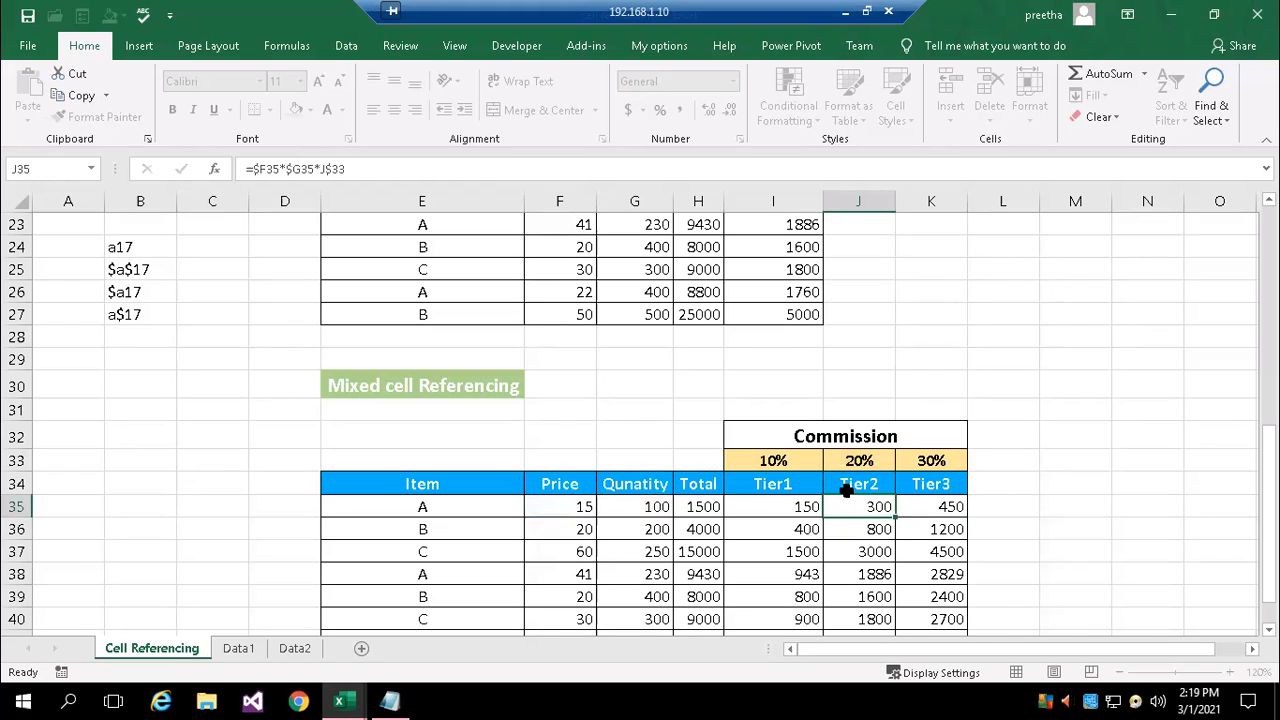
Start a new table below the mixed referencing example with the header Amount in E49
{"action": "scroll", "coordinate": [600, 485], "scroll_direction": "down", "scroll_amount": 3}
{"action": "scroll", "coordinate": [600, 485], "scroll_direction": "down", "scroll_amount": 5}
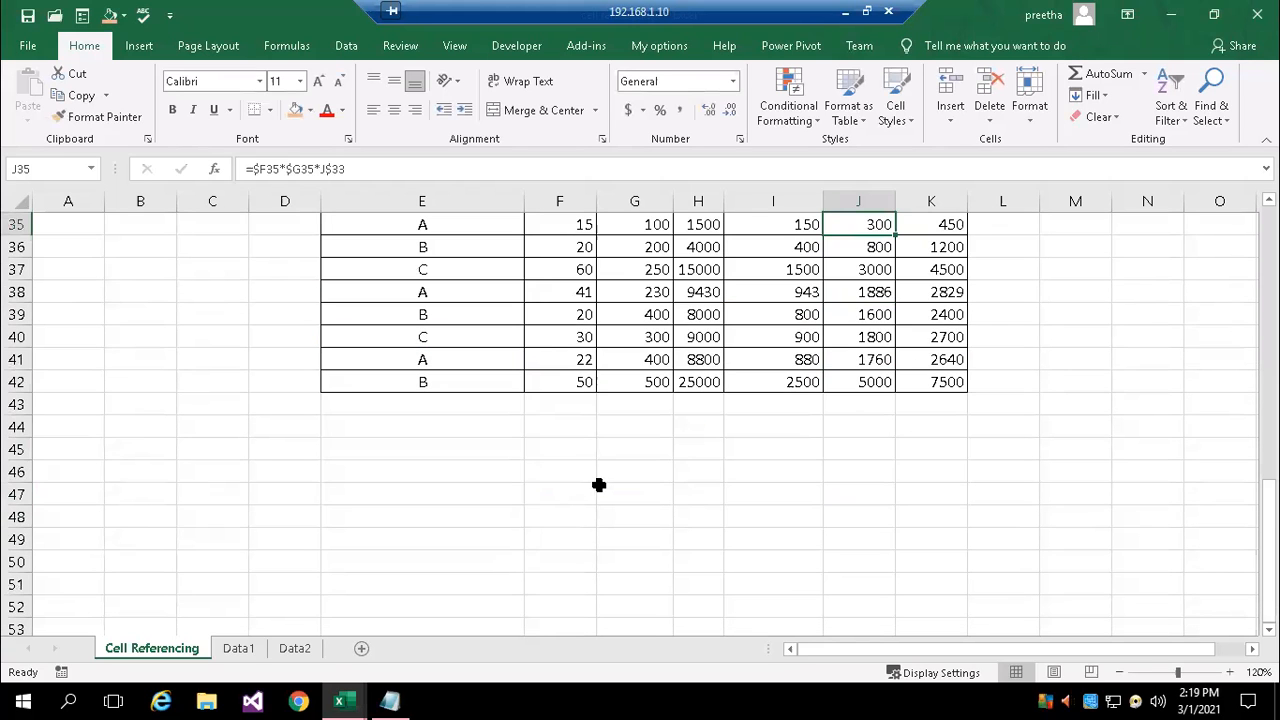
{"action": "scroll", "coordinate": [496, 432], "scroll_direction": "up", "scroll_amount": 1}
{"action": "scroll", "coordinate": [496, 432], "scroll_direction": "up", "scroll_amount": 2}
{"action": "scroll", "coordinate": [537, 440], "scroll_direction": "down", "scroll_amount": 2}
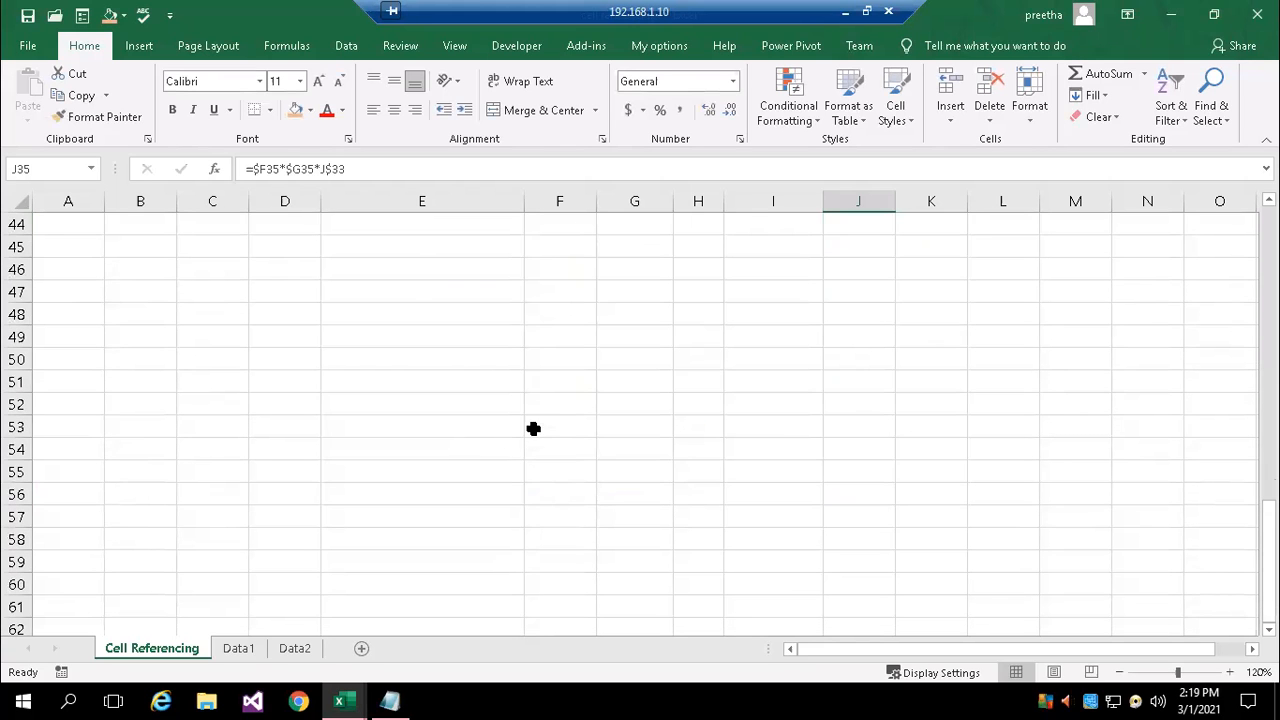
{"action": "left_click", "coordinate": [389, 337]}
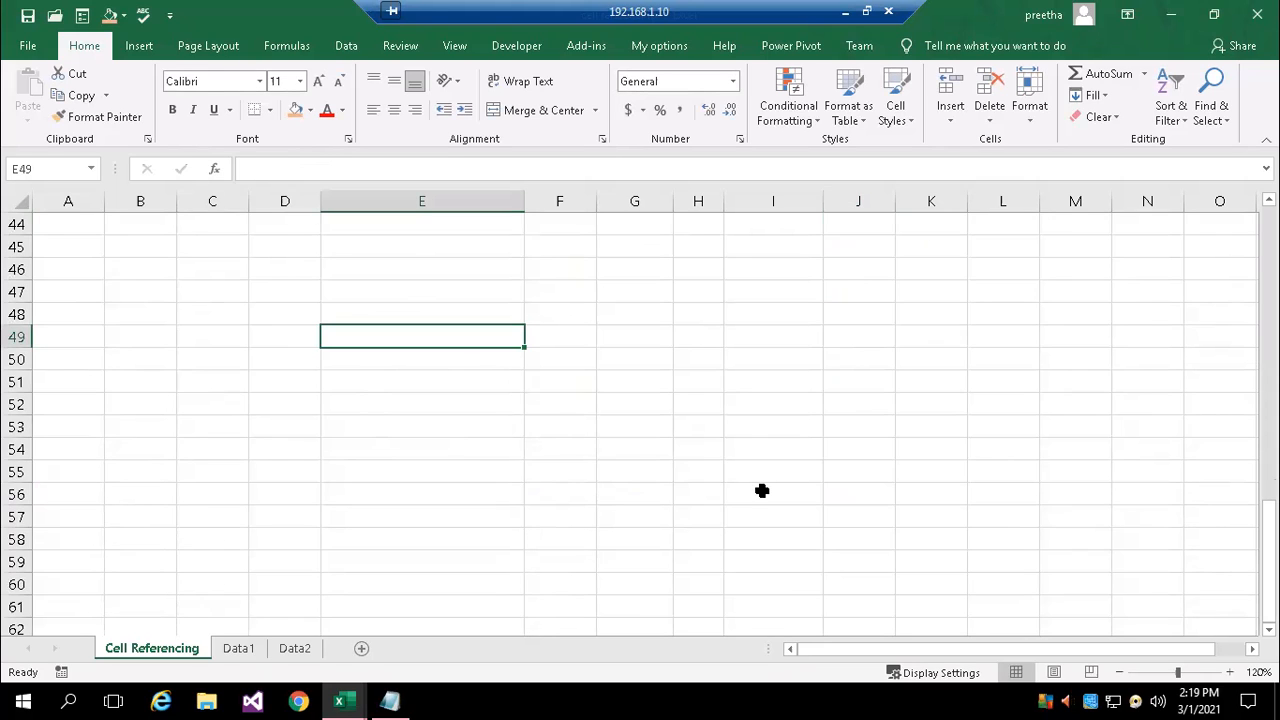
{"action": "type", "text": "Amount"}
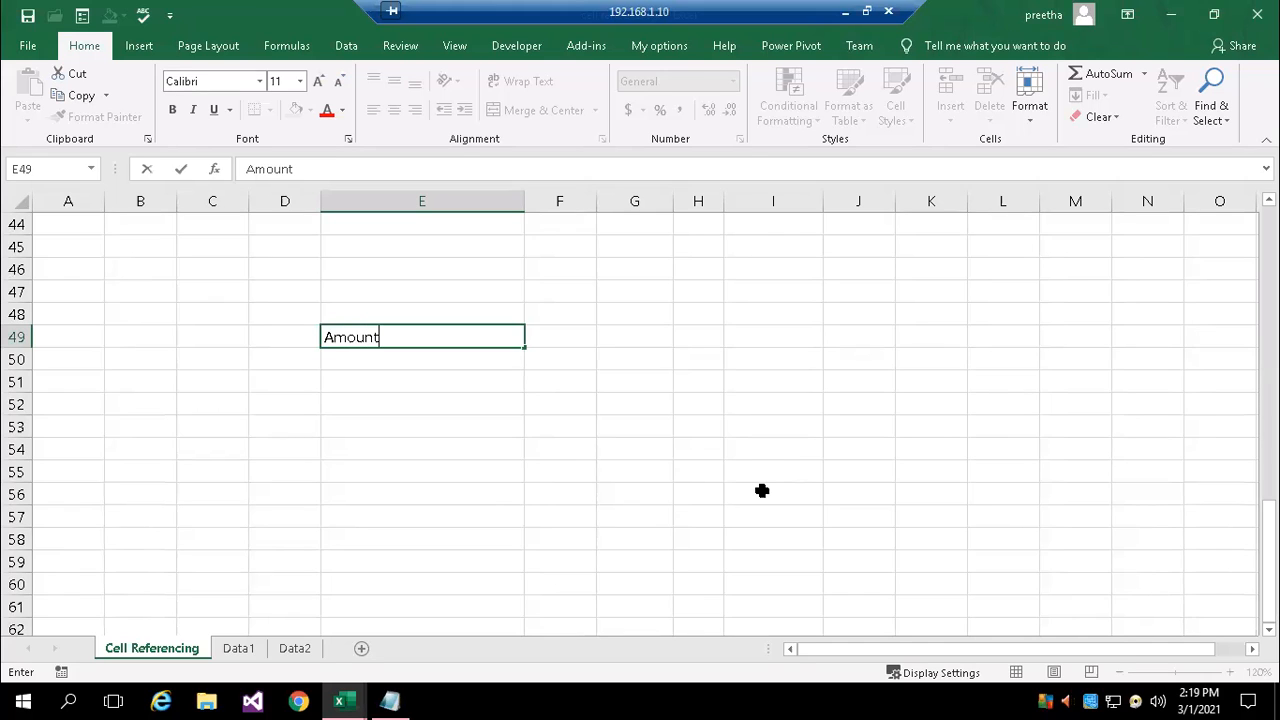
{"action": "key", "text": "Return"}
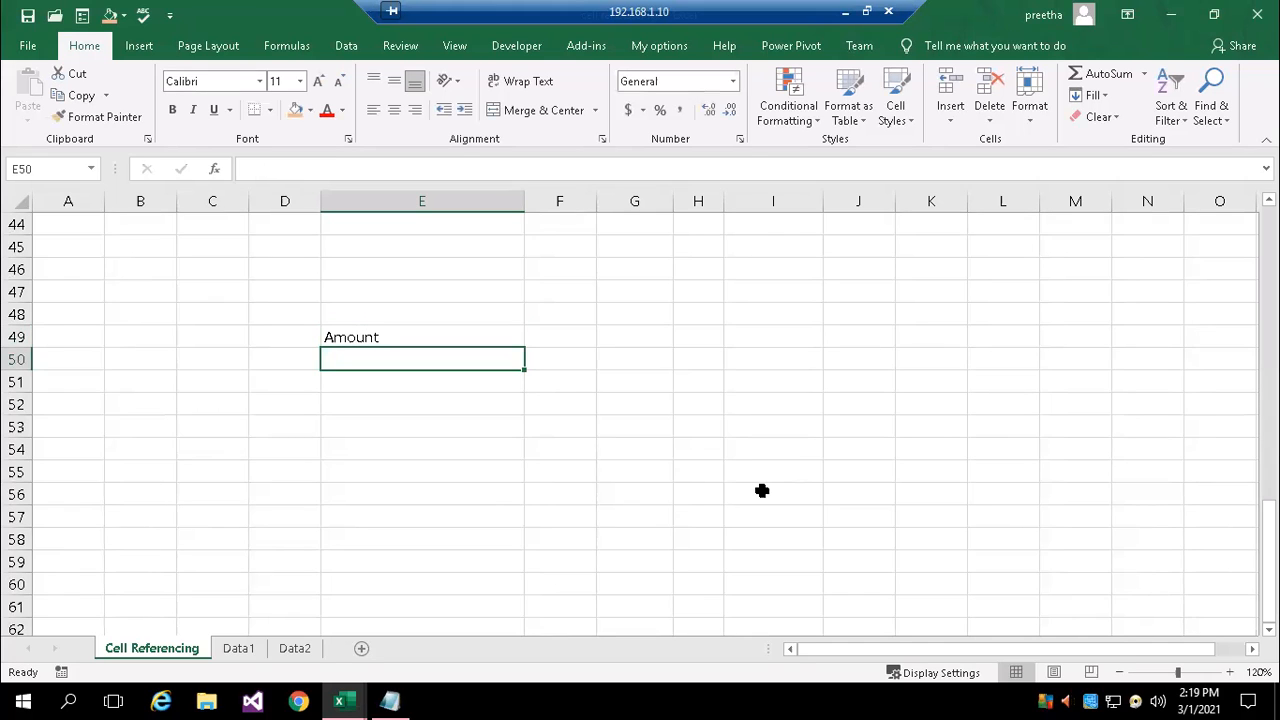
Enter the amounts 10000, 50000, 100000 and 120000 in cells E50 to E53
{"action": "type", "text": "10000"}
{"action": "key", "text": "Return"}
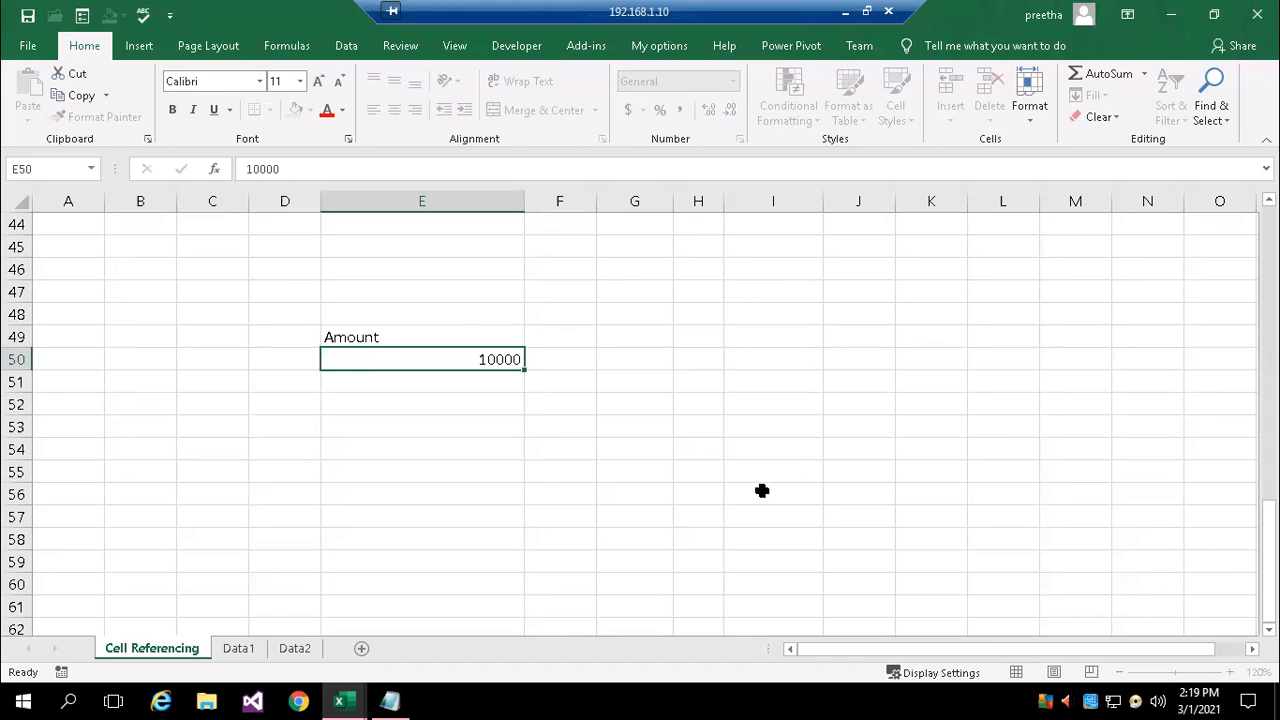
{"action": "type", "text": "50000"}
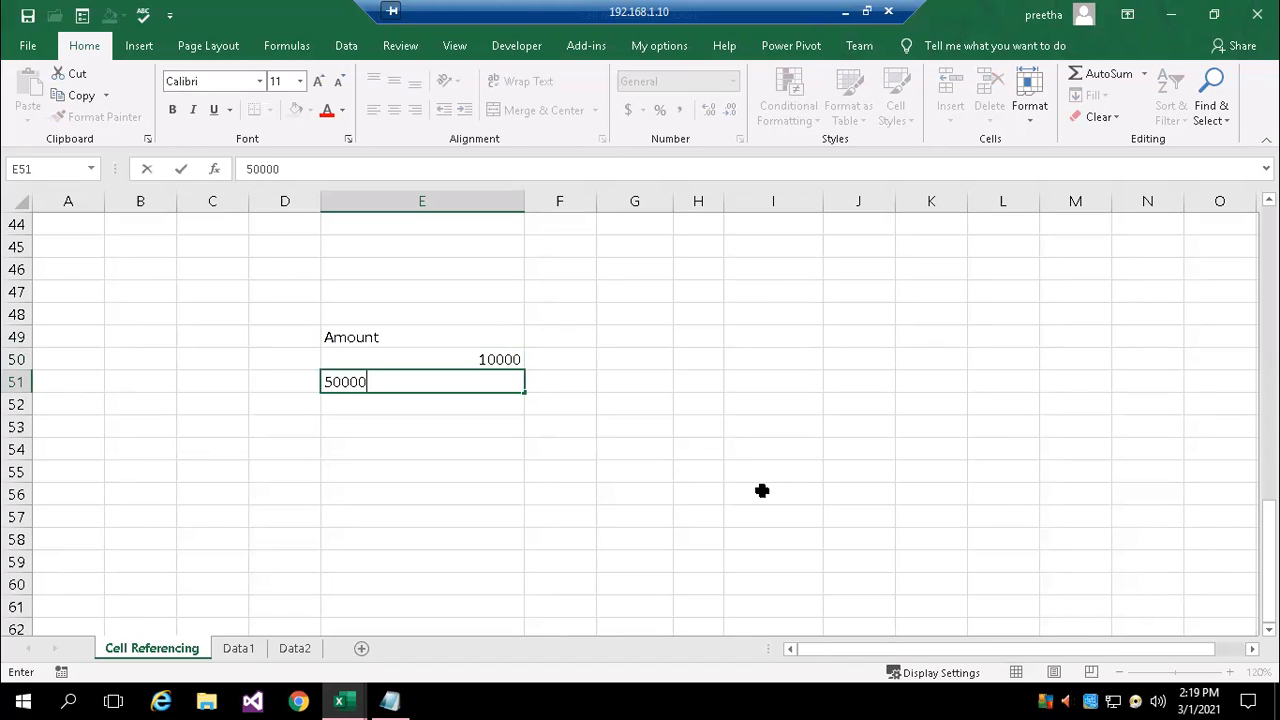
{"action": "key", "text": "Return"}
{"action": "type", "text": "10000"}
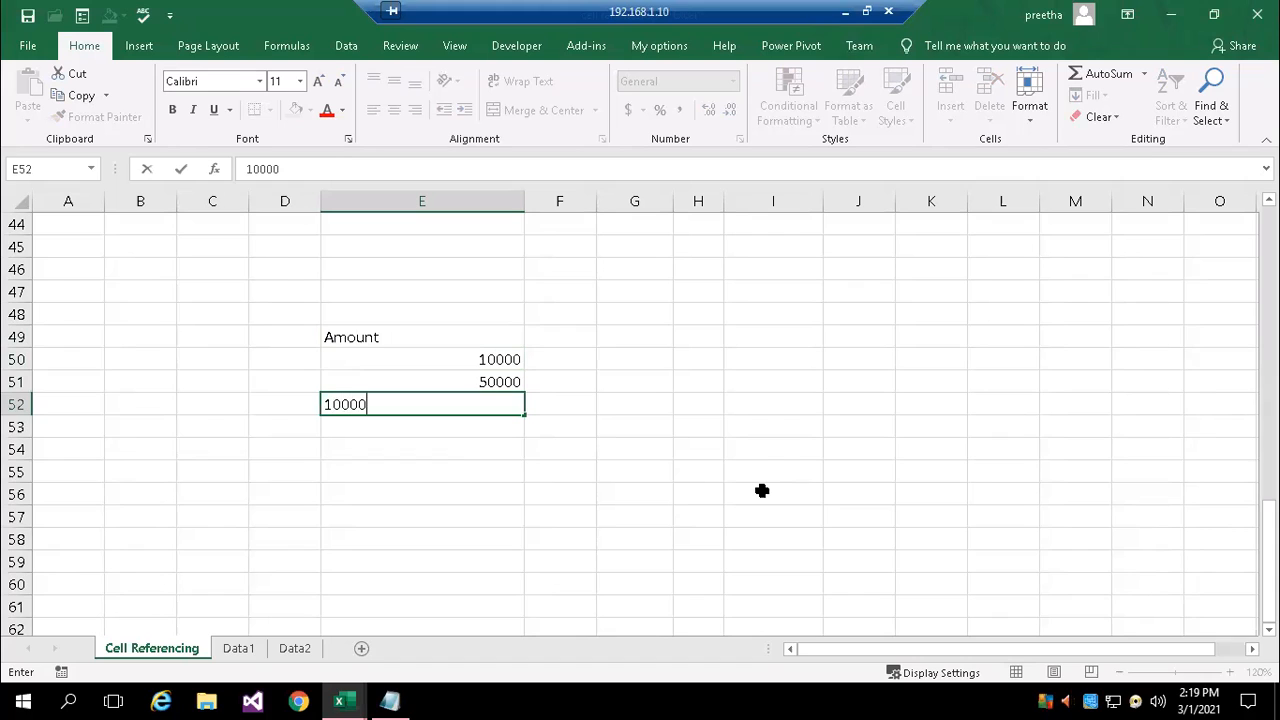
{"action": "type", "text": "0"}
{"action": "key", "text": "Return"}
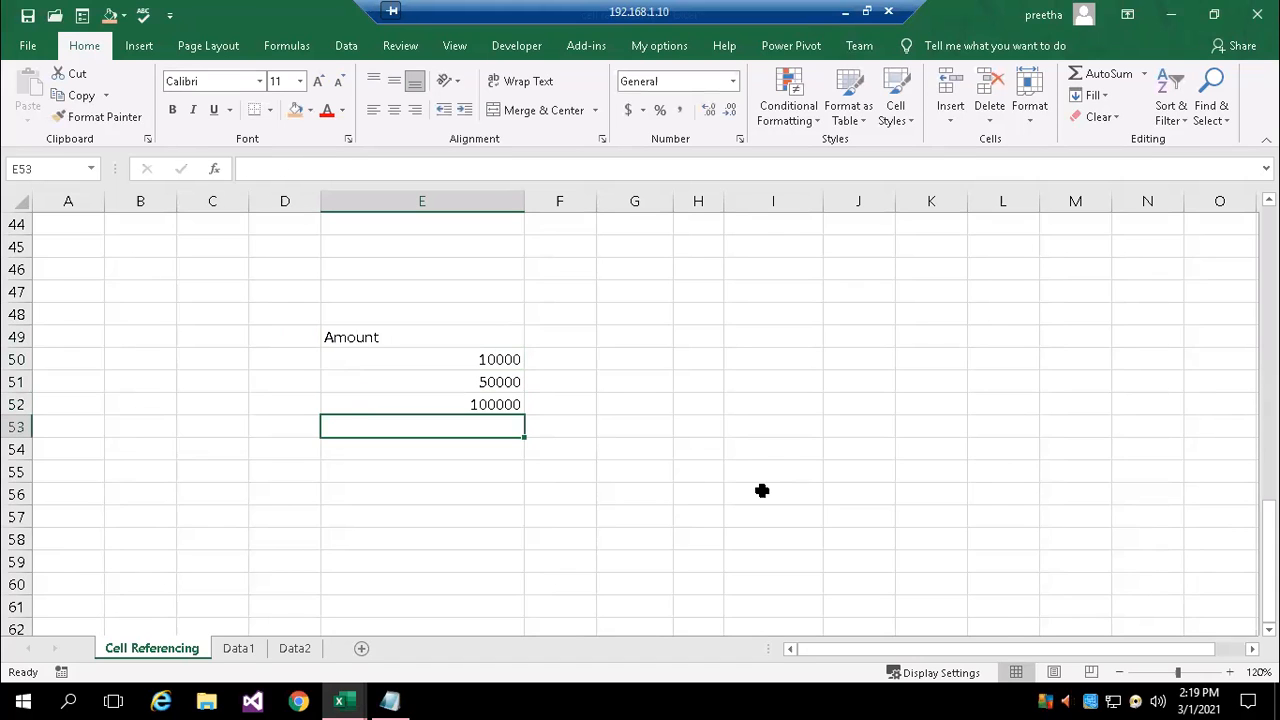
{"action": "type", "text": "120000"}
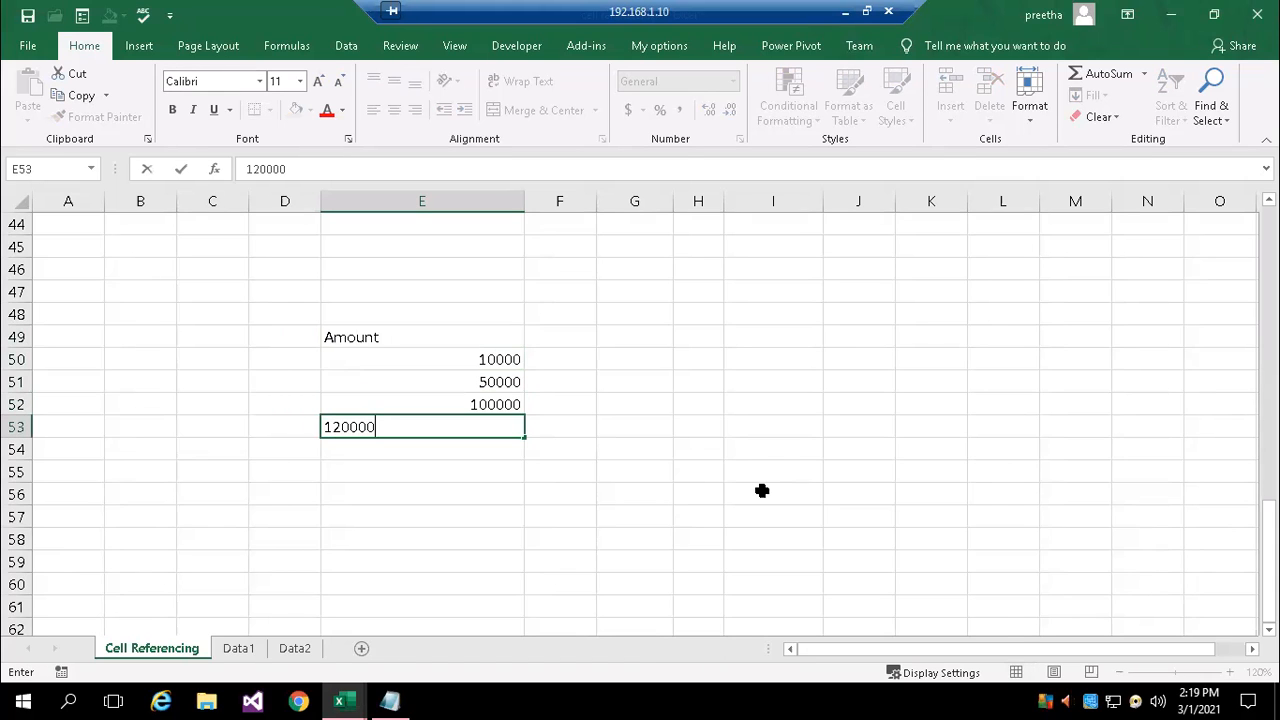
{"action": "key", "text": "ctrl+Return"}
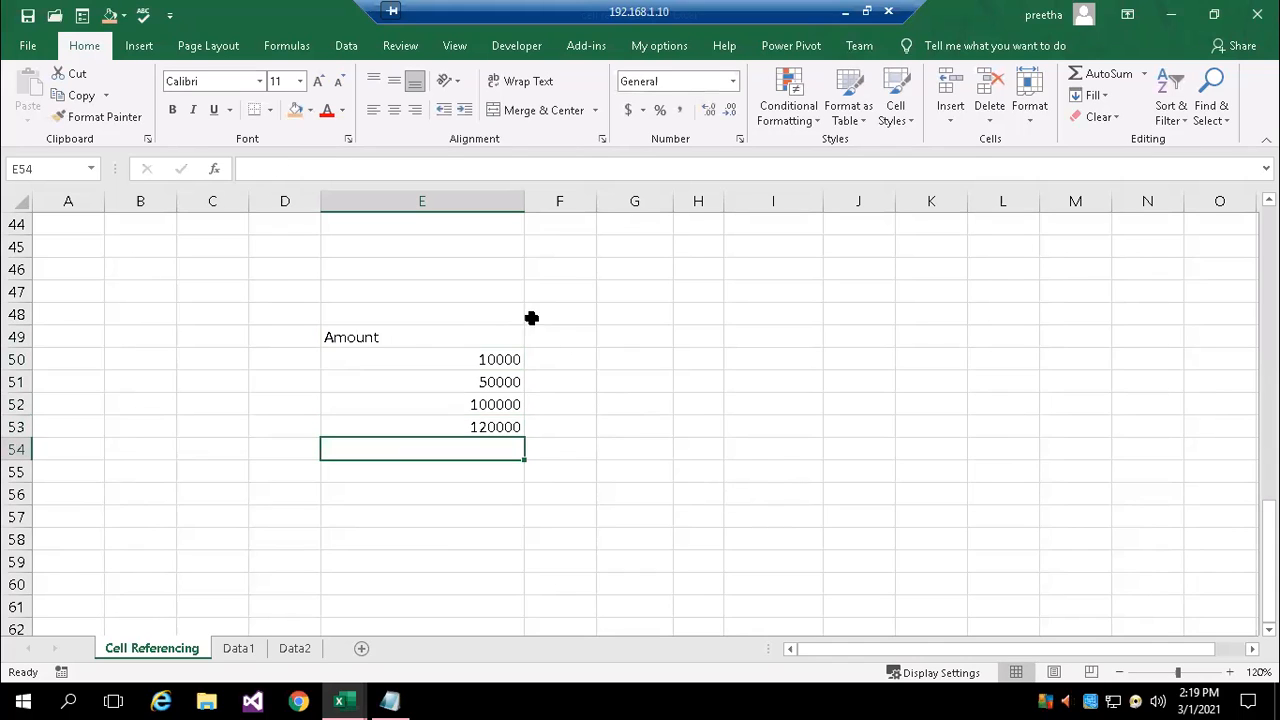
Enter the percentage headers 5%, 7% and 10% in cells F49 to H49, beside Amount
{"action": "left_click", "coordinate": [559, 311]}
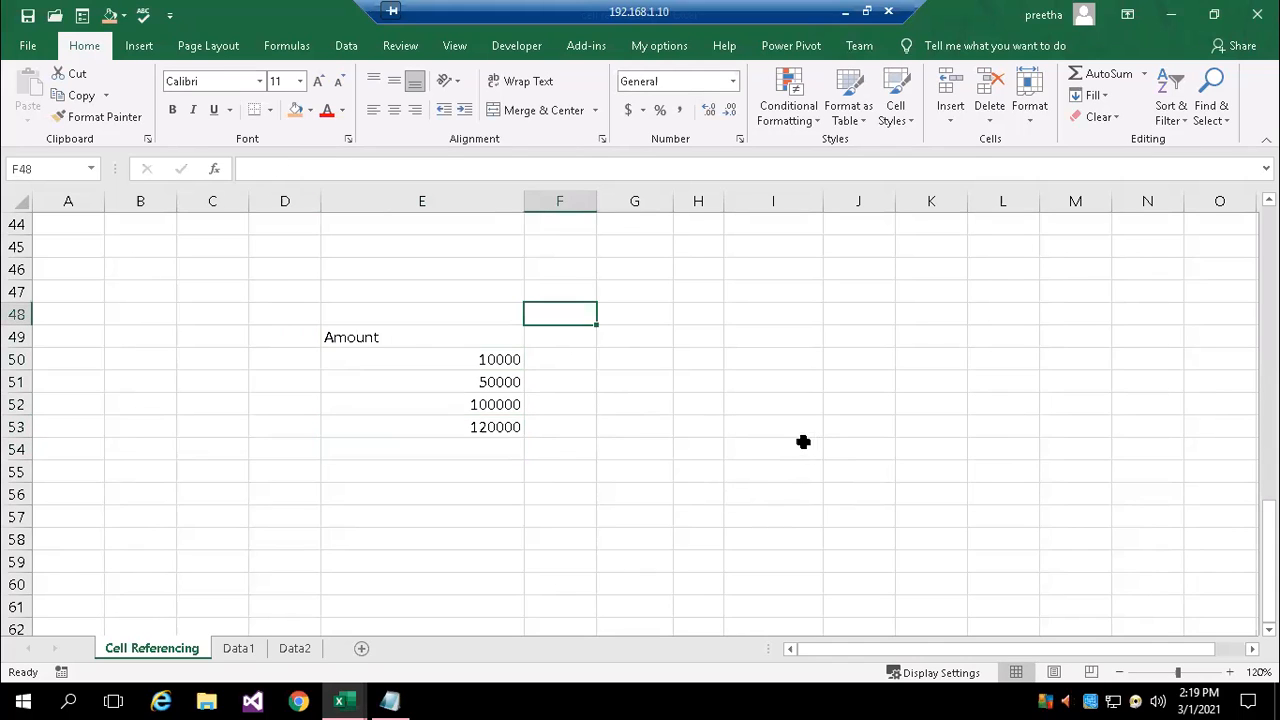
{"action": "left_click", "coordinate": [567, 333]}
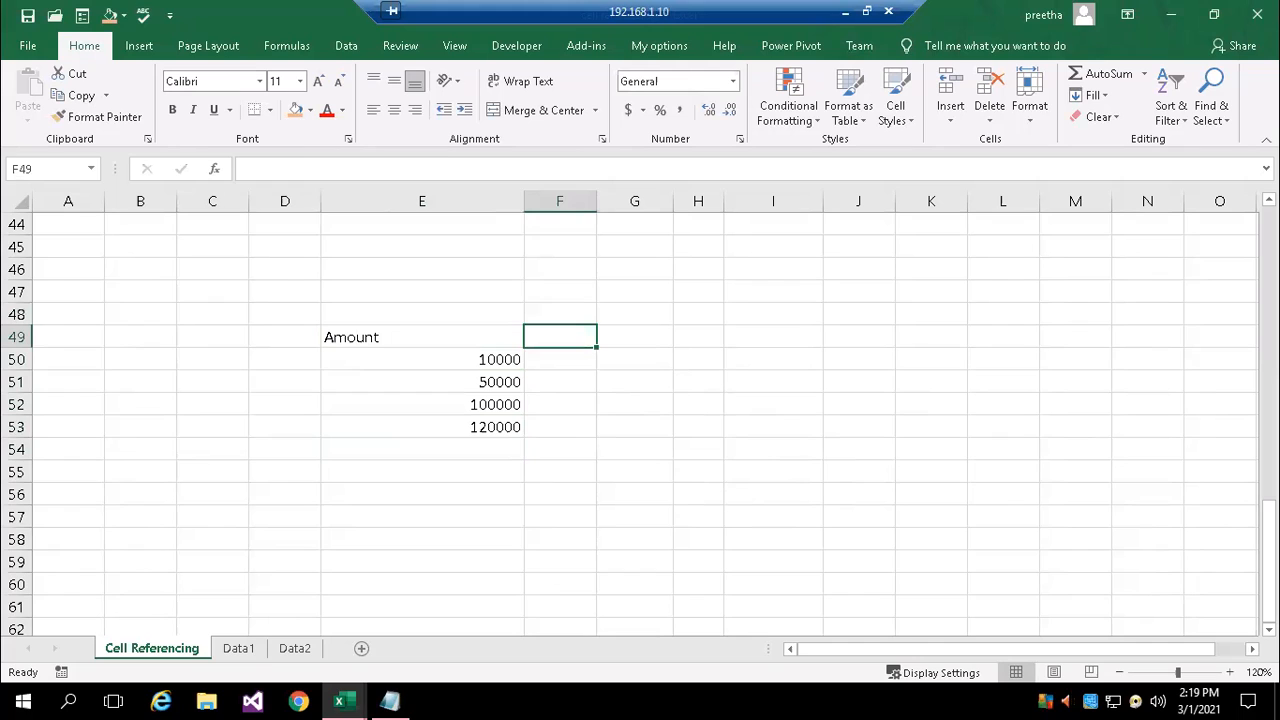
{"action": "type", "text": "5%"}
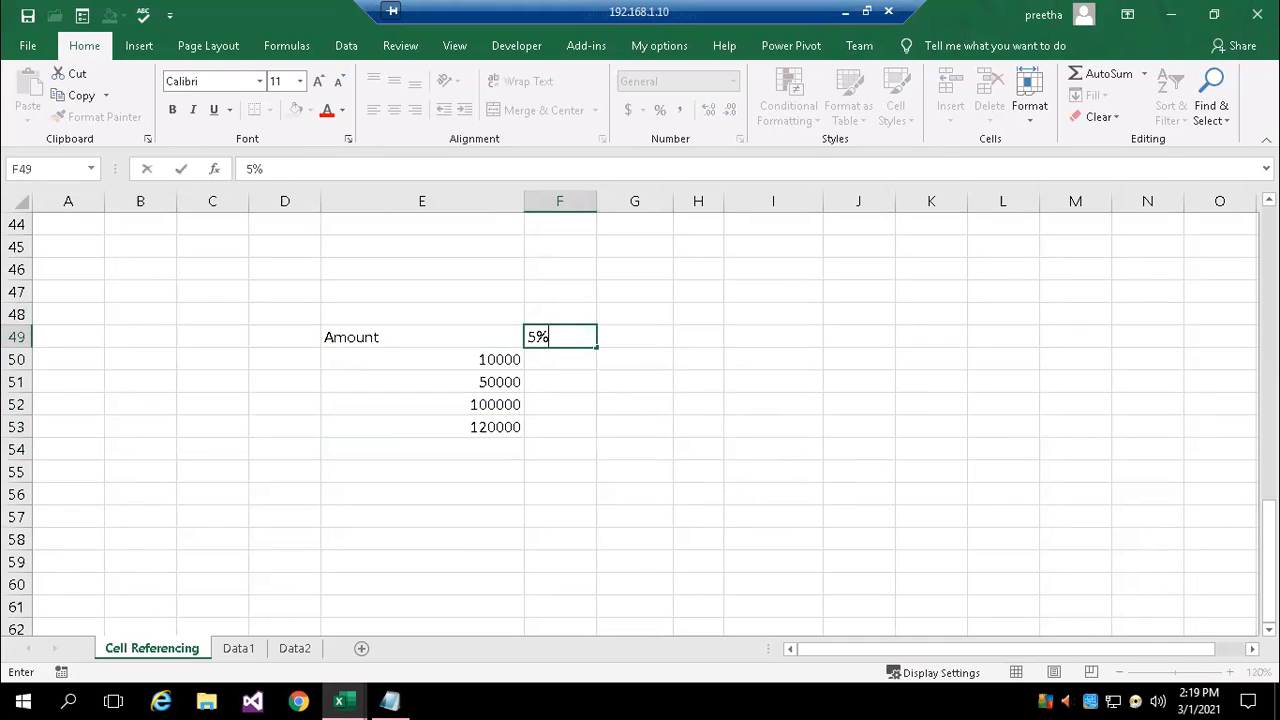
{"action": "key", "text": "Tab"}
{"action": "type", "text": "7%"}
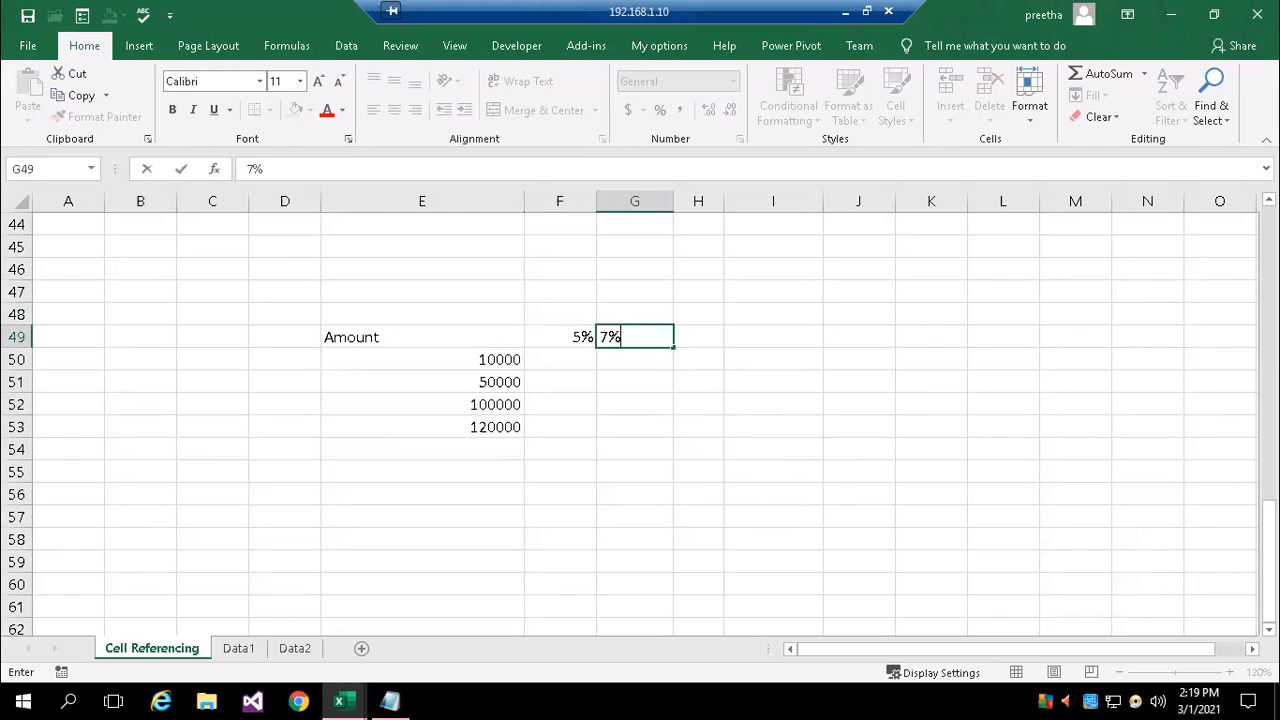
{"action": "key", "text": "Tab"}
{"action": "type", "text": "10%"}
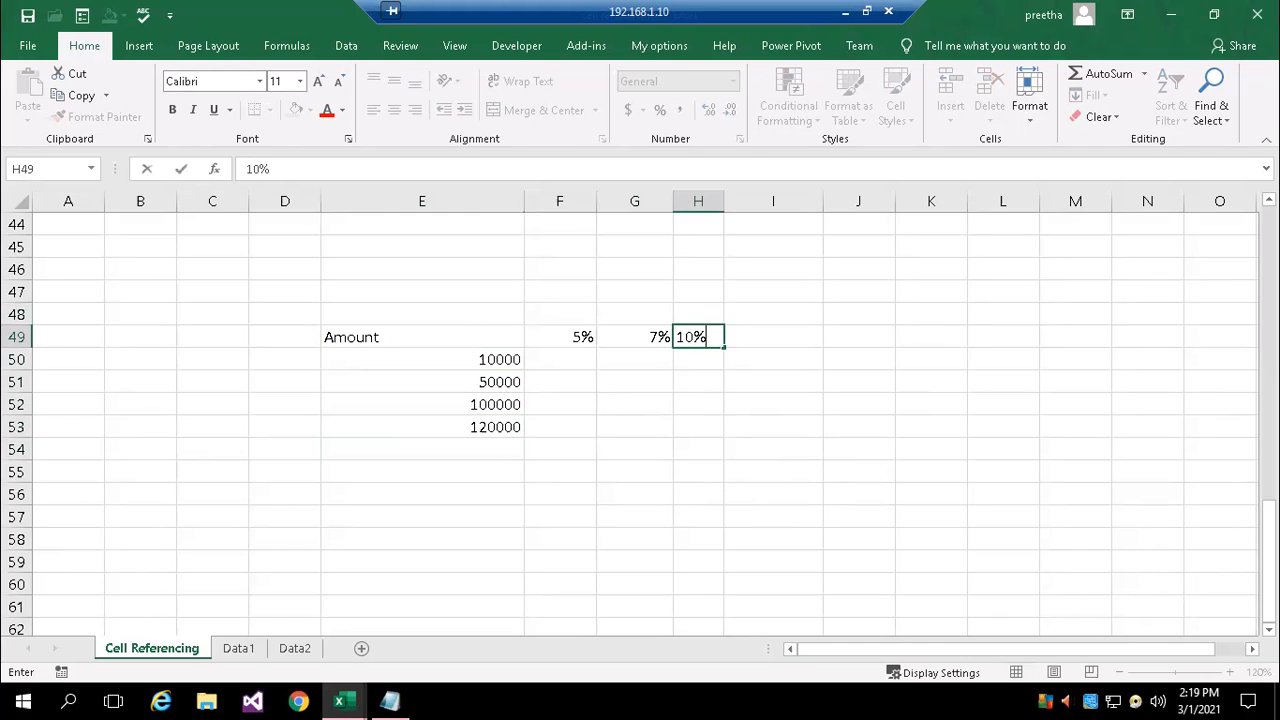
{"action": "key", "text": "Return"}
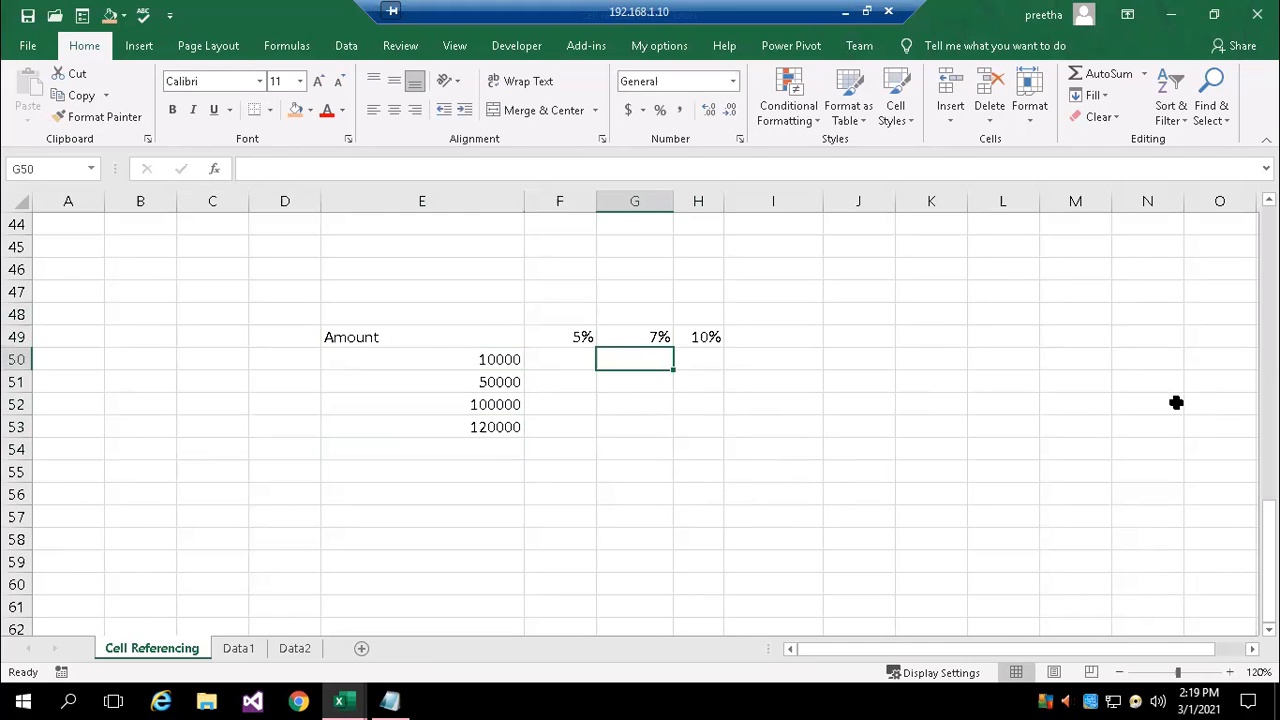
Set the font size of the whole amount-by-percentage table, E49:H53, to 14
{"action": "left_click", "coordinate": [505, 340]}
{"action": "left_click_drag", "start_coordinate": [522, 349], "coordinate": [712, 430]}
{"action": "left_click", "coordinate": [300, 80]}
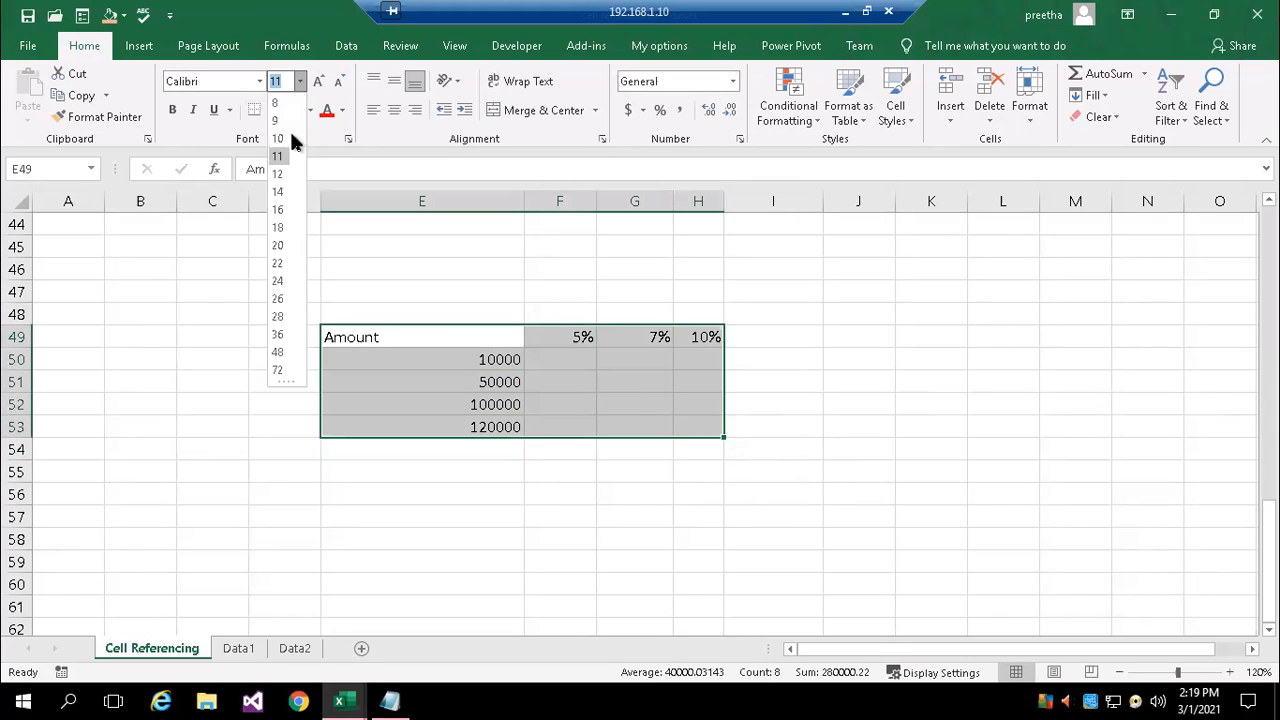
{"action": "left_click", "coordinate": [284, 189]}
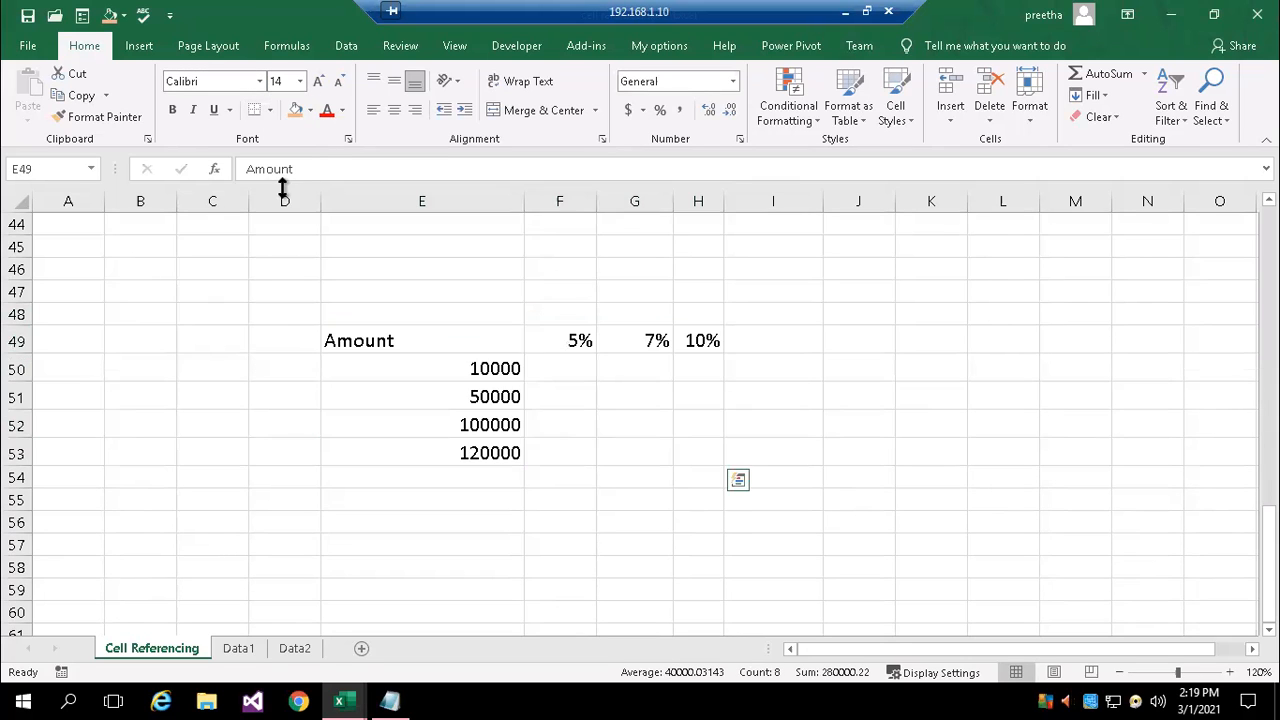
Enter the relative formula =E50*F49 in cell F50 to multiply the first amount by the 5% rate
{"action": "left_click", "coordinate": [560, 366]}
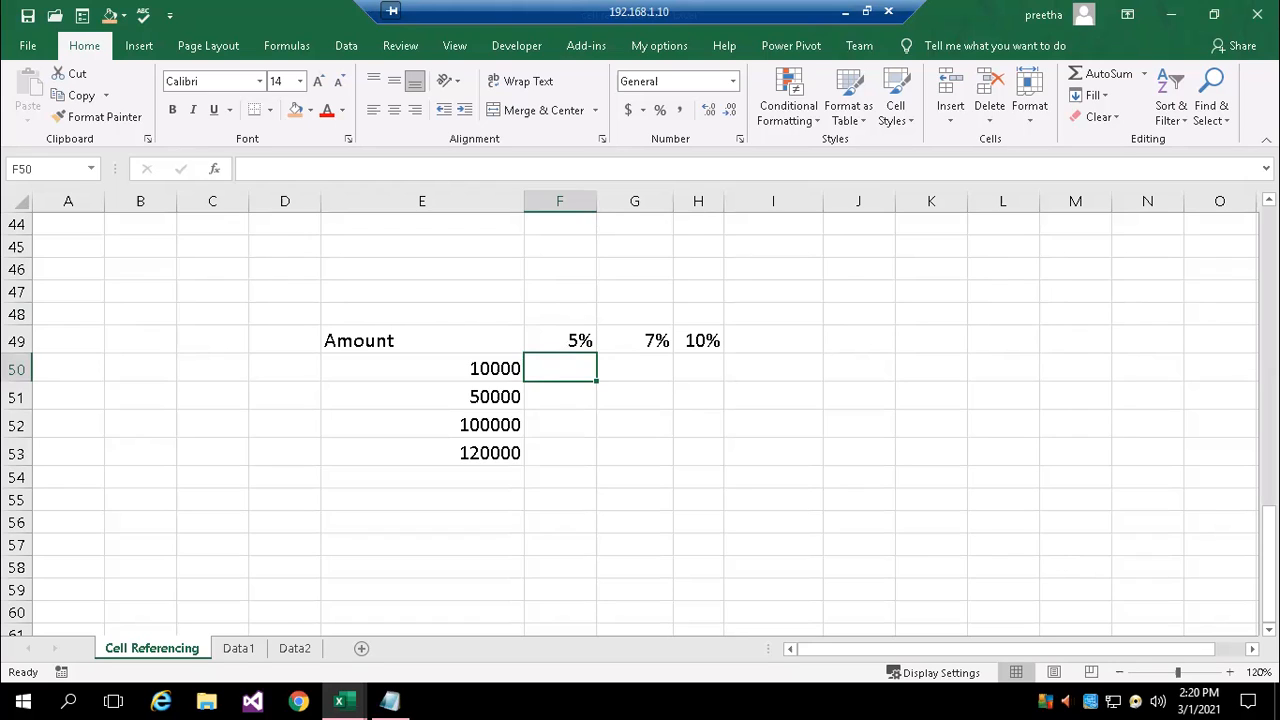
{"action": "type", "text": "="}
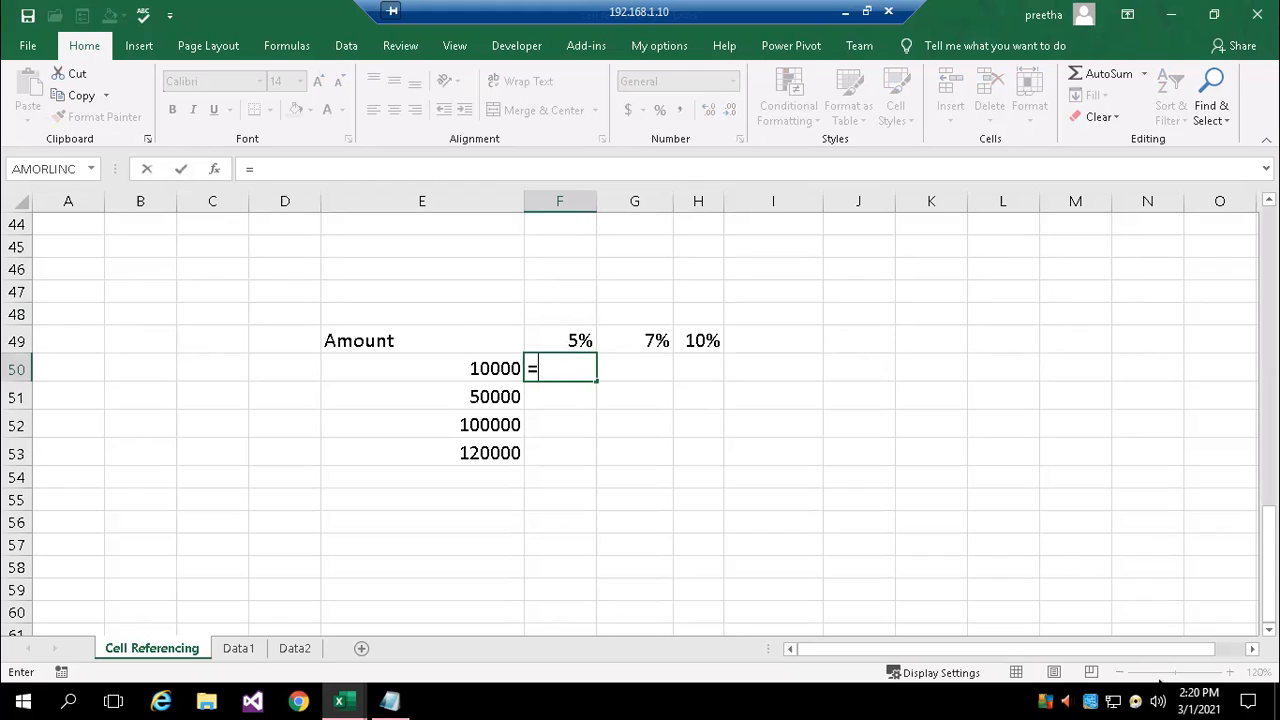
{"action": "left_click", "coordinate": [470, 368]}
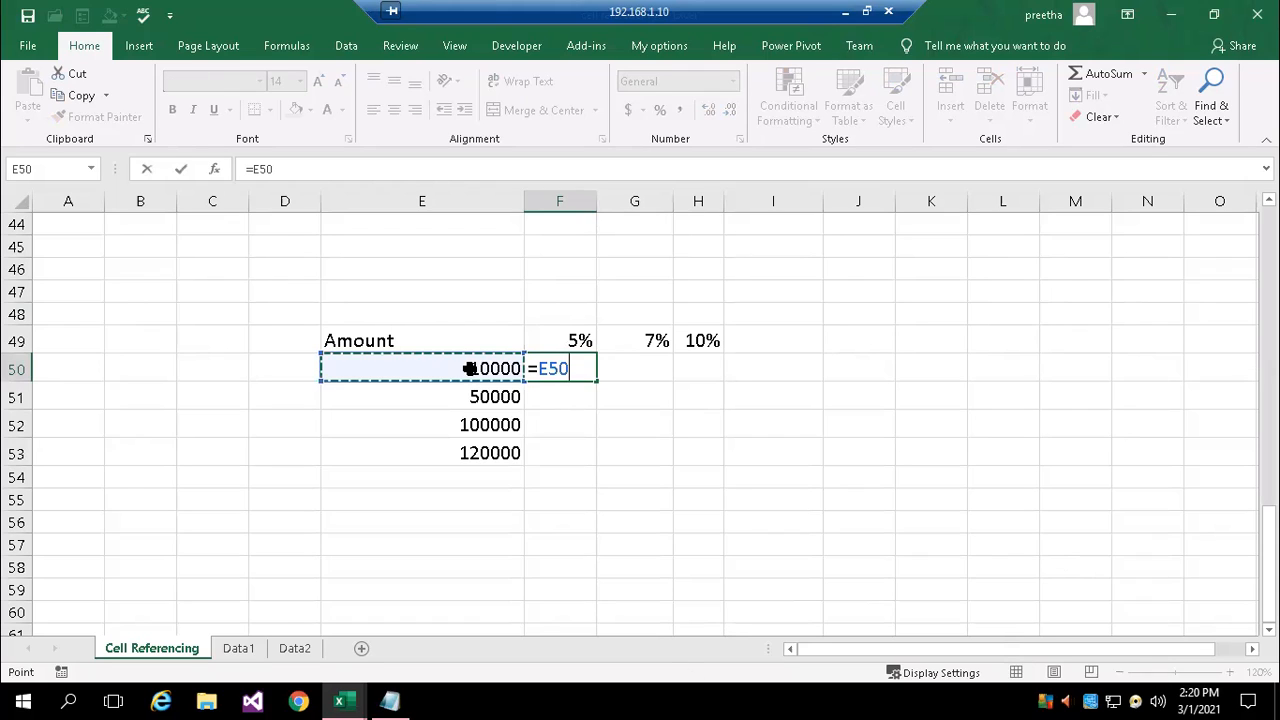
{"action": "type", "text": "*"}
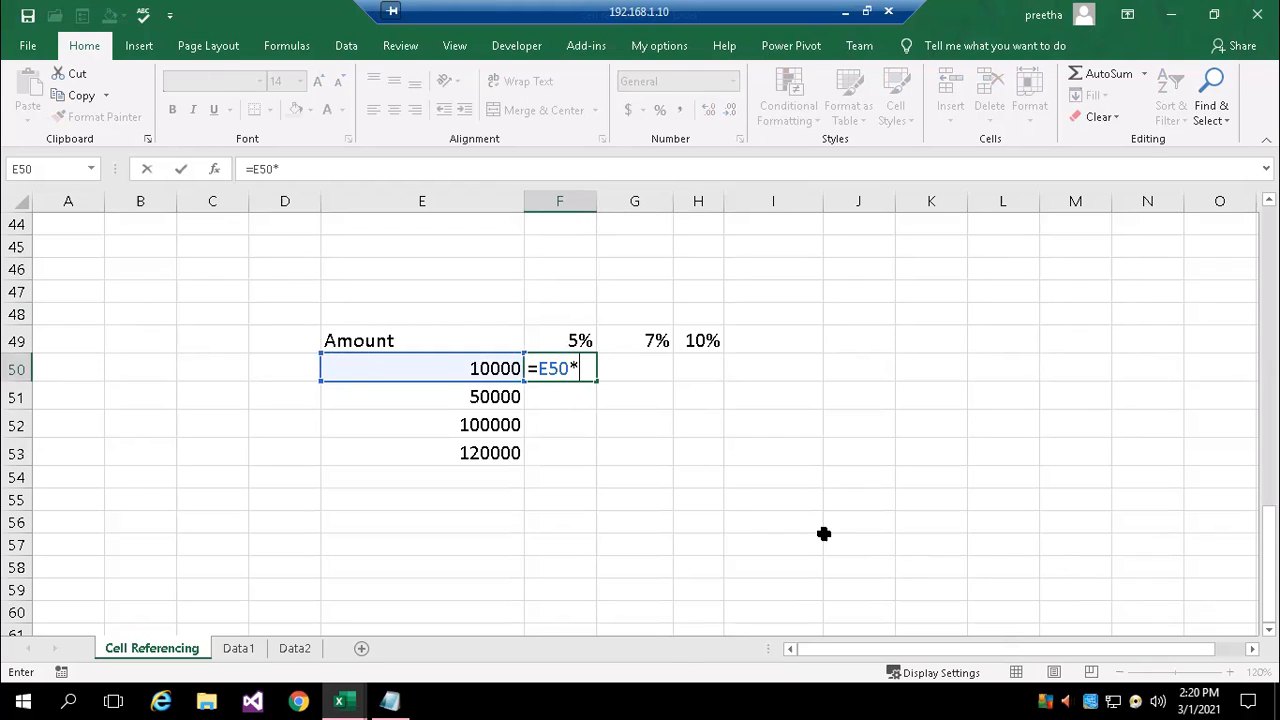
{"action": "left_click", "coordinate": [567, 338]}
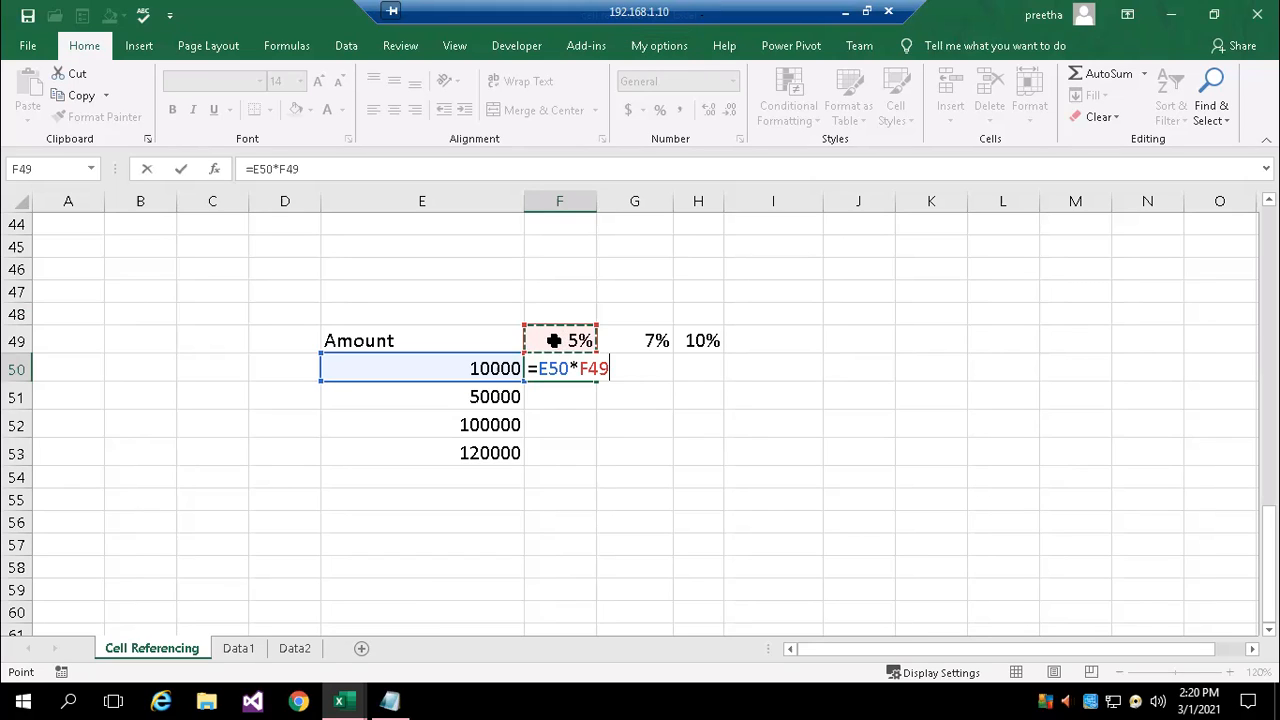
{"action": "key", "text": "Return"}
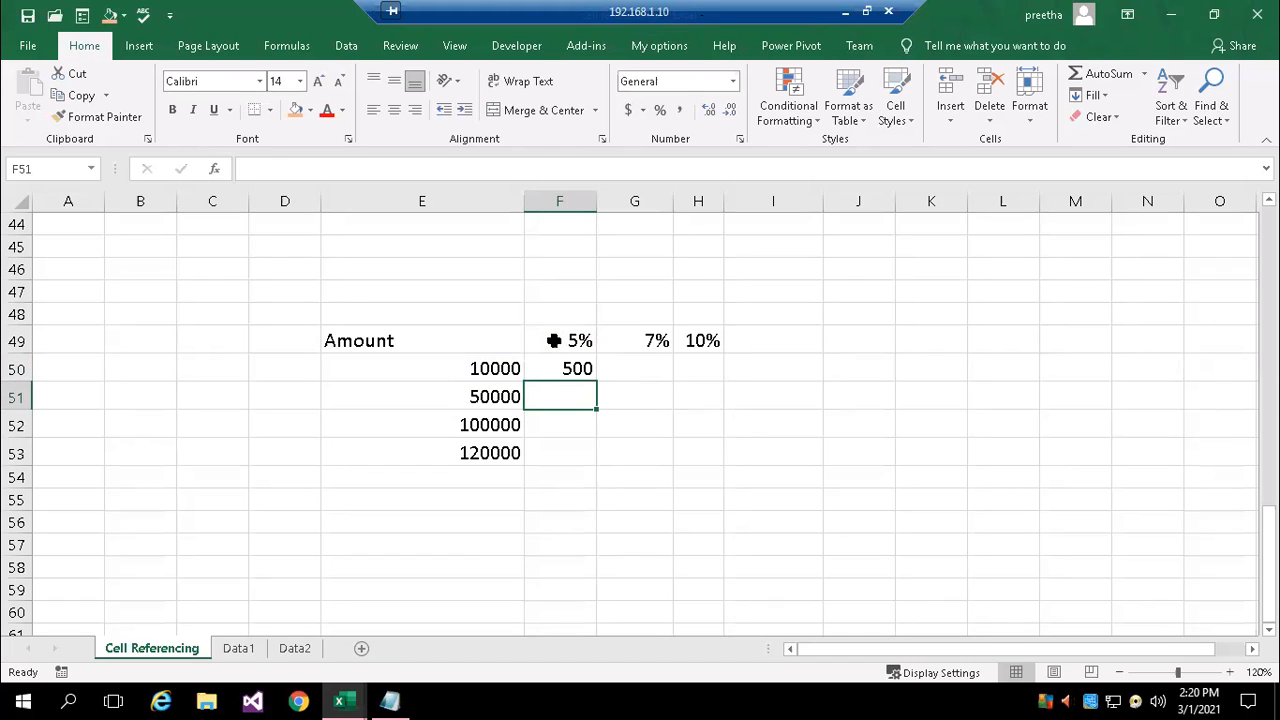
Try to fill the relative formula from F50 across F50:H53 and inspect the copied formula in G51
{"action": "double_click", "coordinate": [565, 367]}
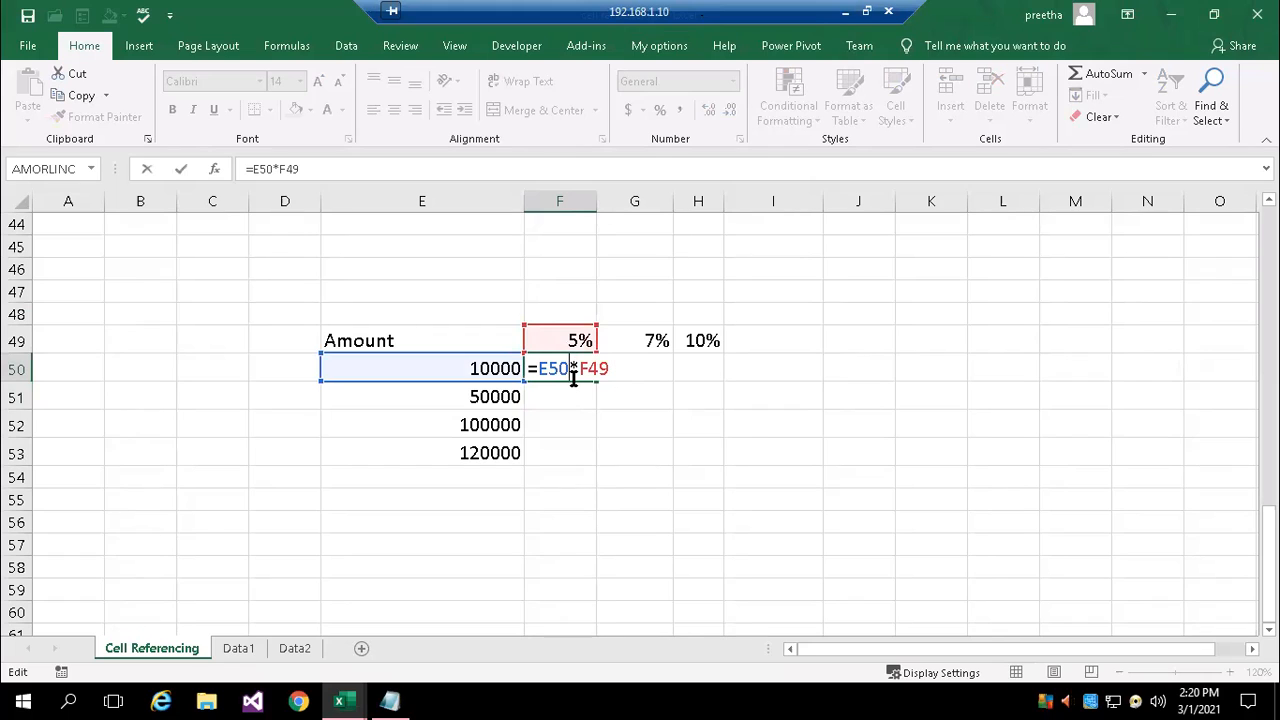
{"action": "key", "text": "Escape"}
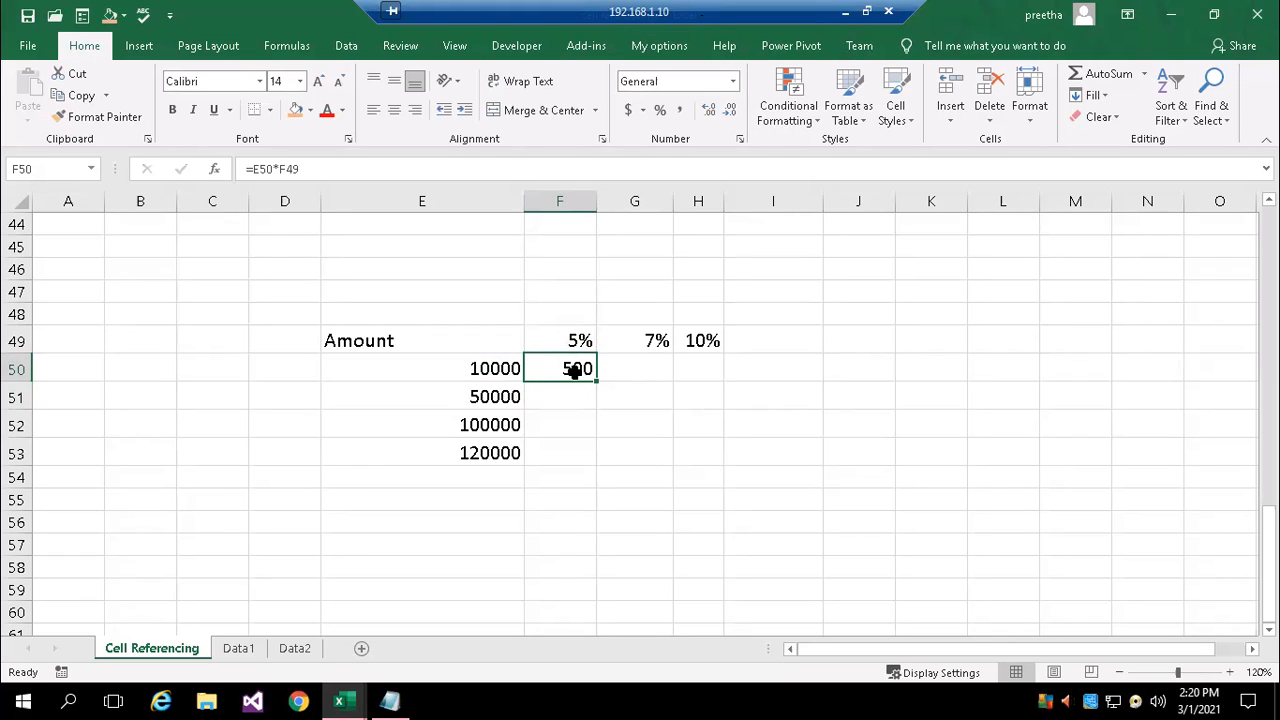
{"action": "double_click", "coordinate": [598, 381]}
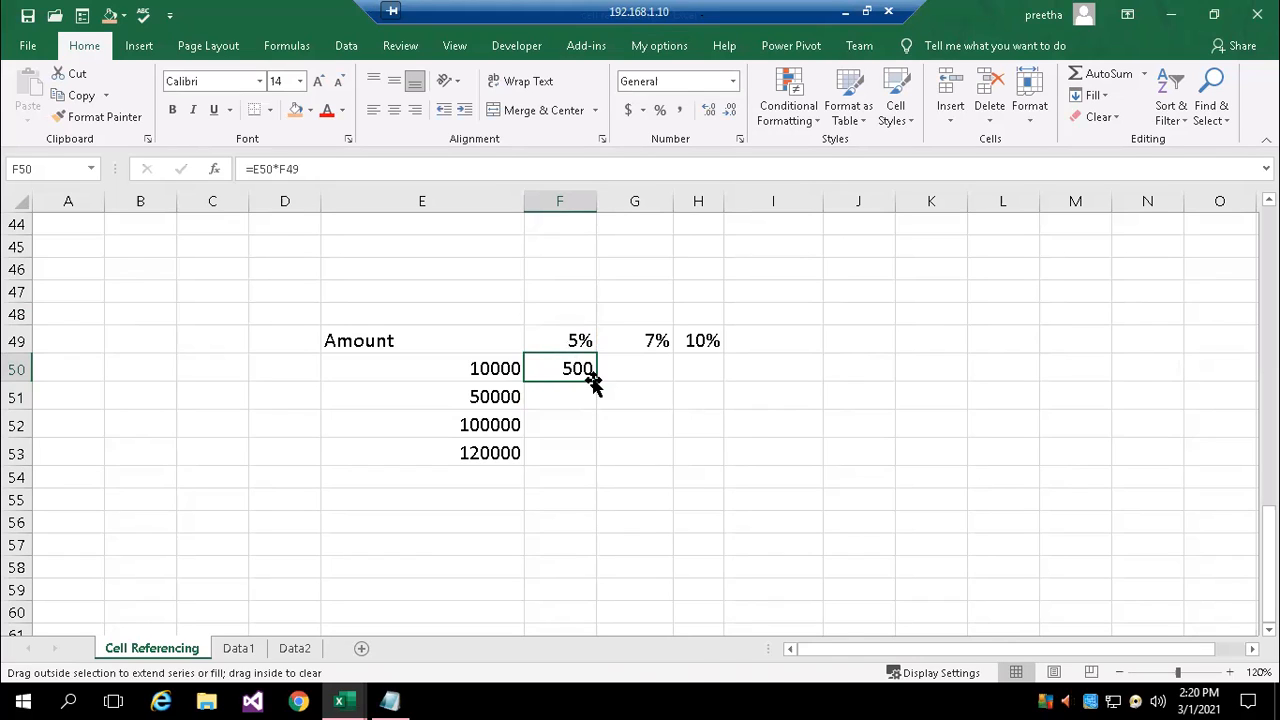
{"action": "left_click", "coordinate": [592, 370]}
{"action": "left_click_drag", "start_coordinate": [598, 381], "coordinate": [718, 460]}
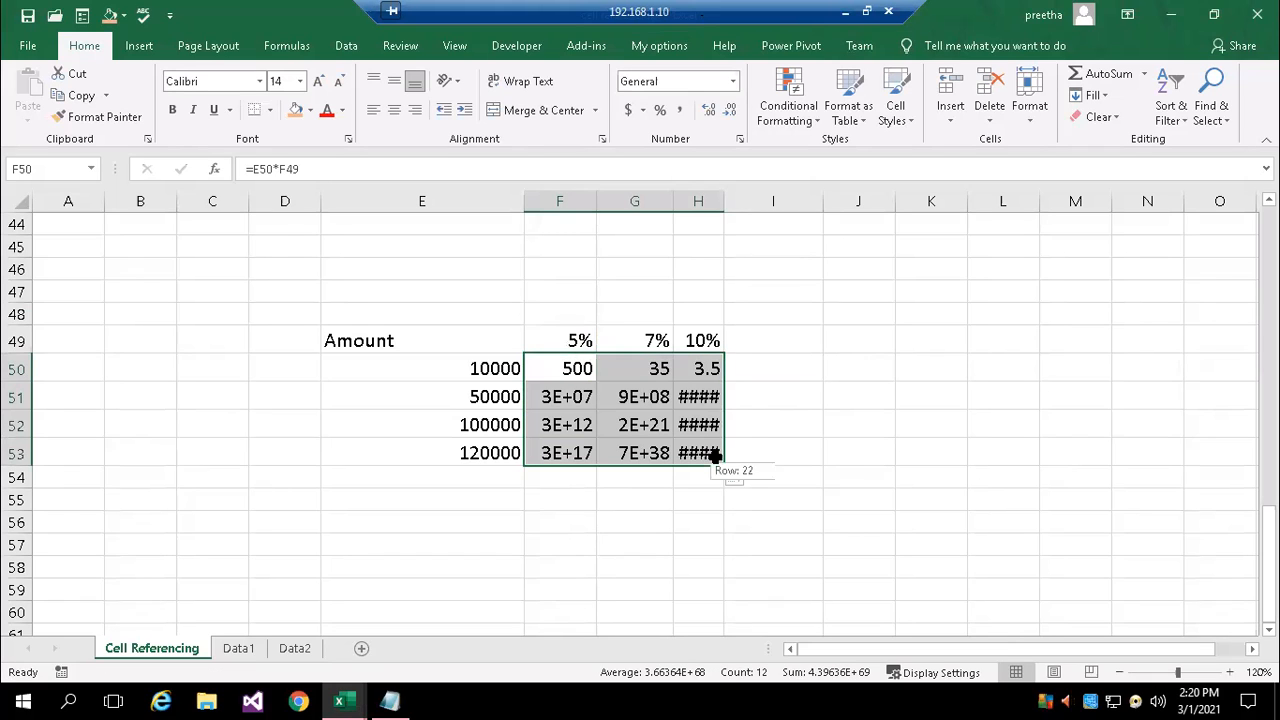
{"action": "double_click", "coordinate": [637, 397]}
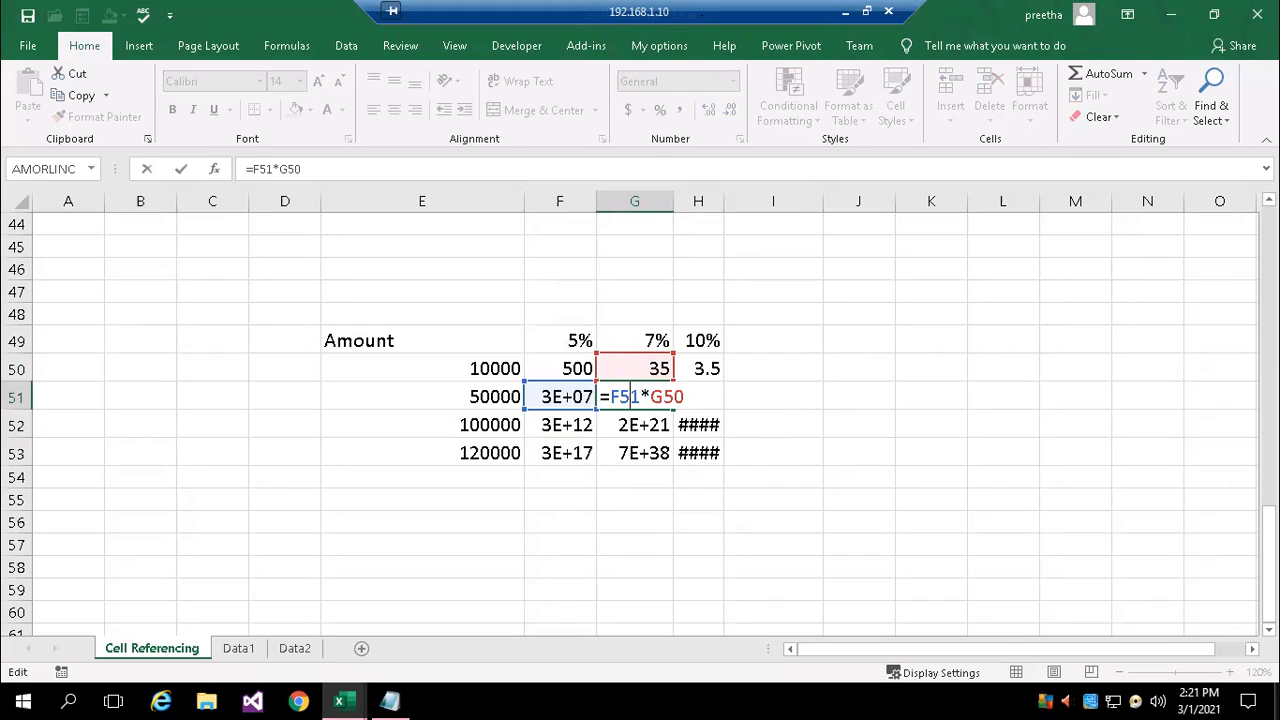
{"action": "key", "text": "ctrl+Return"}
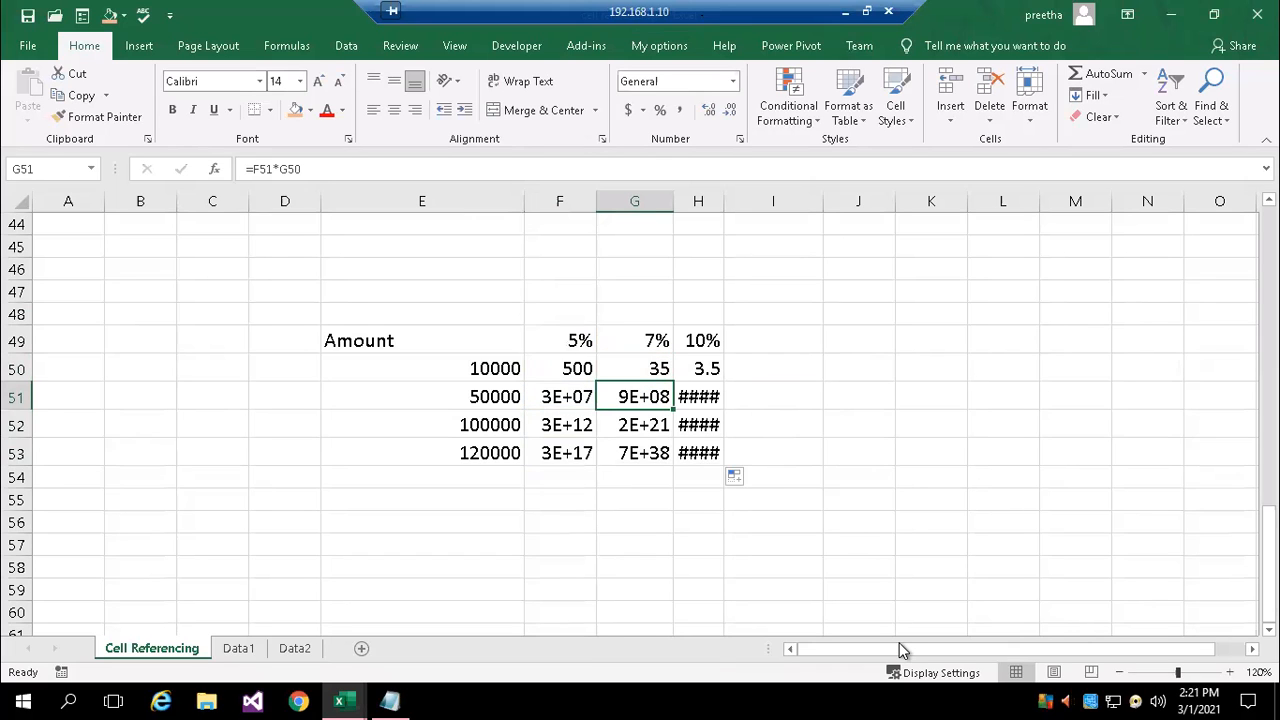
Change the formula in F50 to mixed references, =$E50*F$49, locking the amount column and the percentage row
{"action": "double_click", "coordinate": [576, 366]}
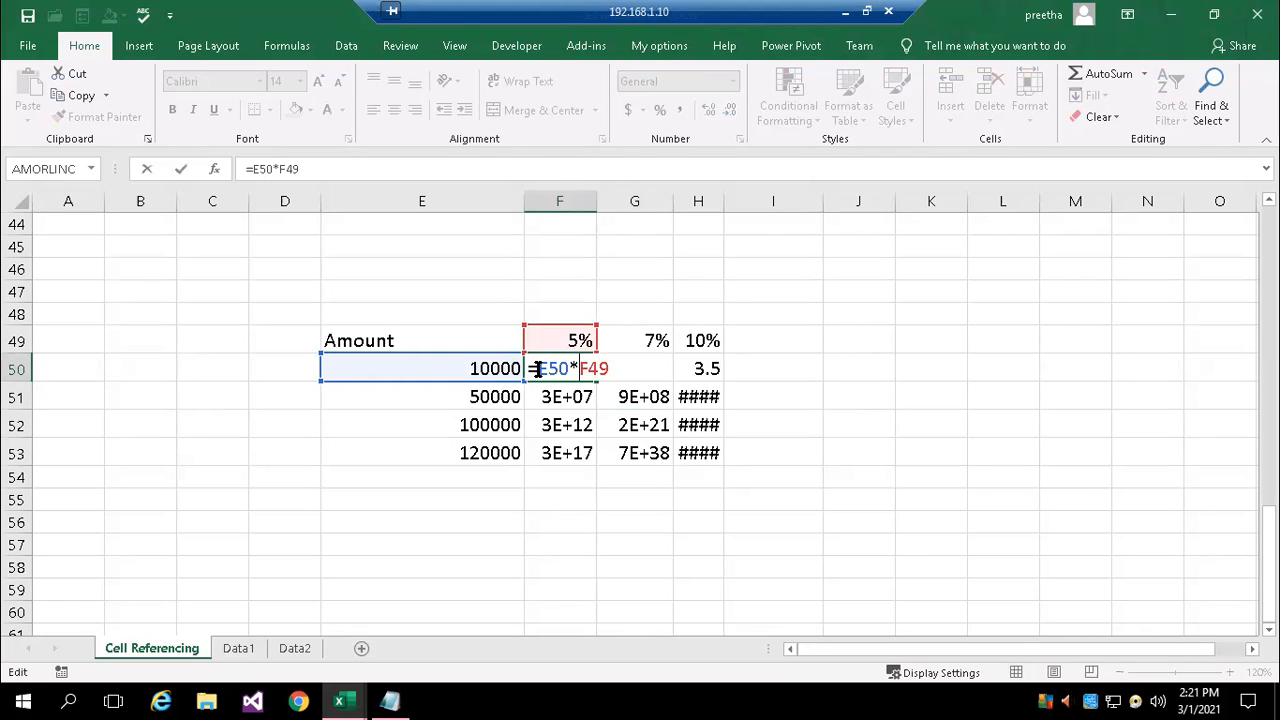
{"action": "left_click", "coordinate": [537, 368]}
{"action": "type", "text": "$"}
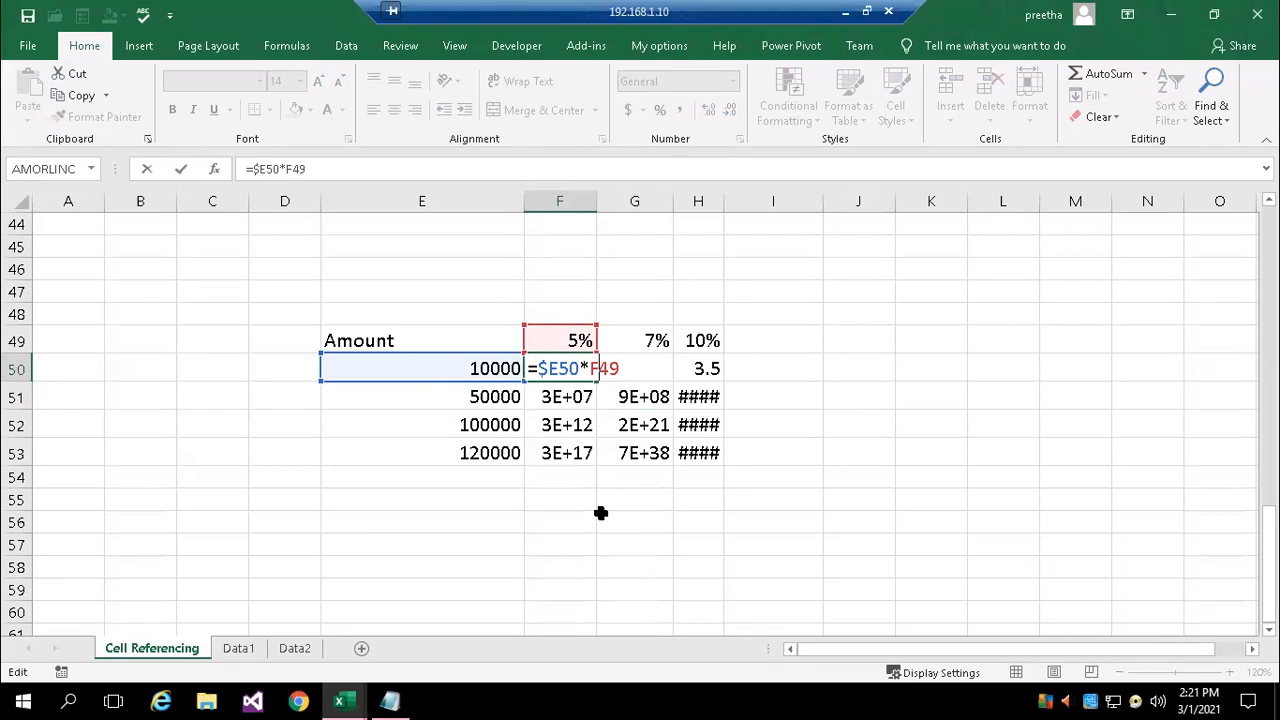
{"action": "type", "text": "$"}
{"action": "key", "text": "Return"}
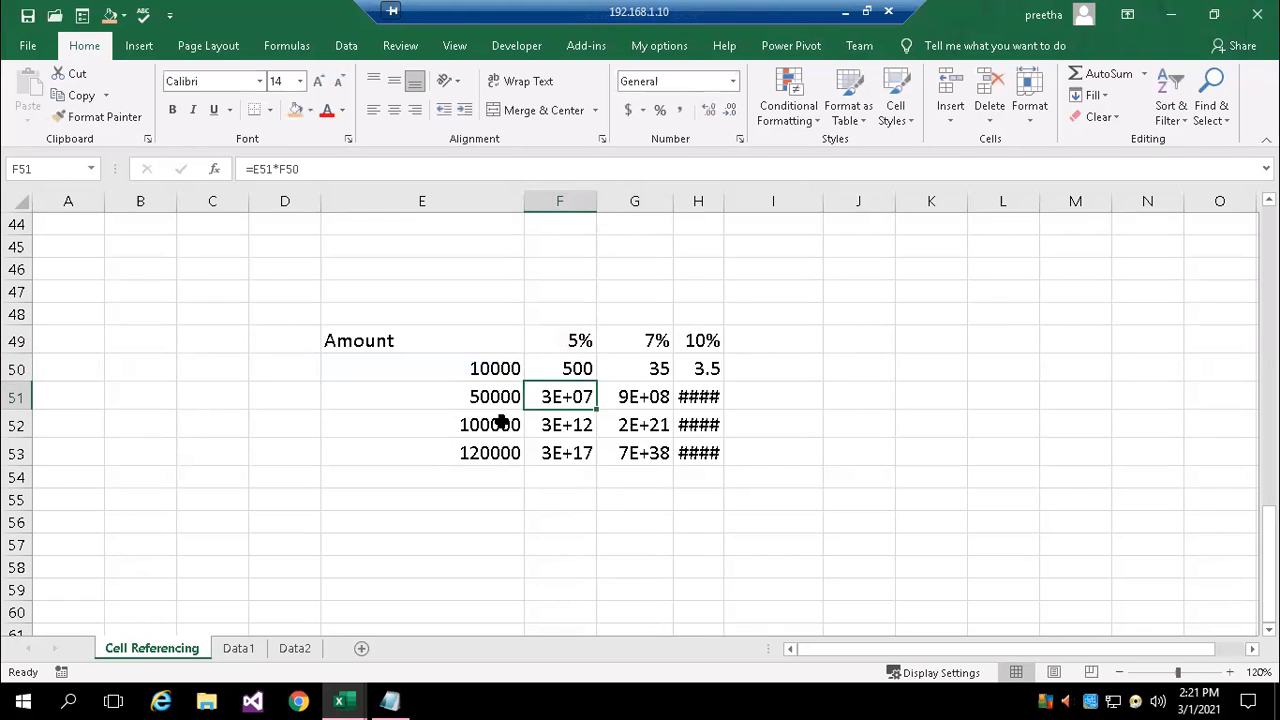
Fill the mixed-reference formula from F50 across F50:H53 and autofit the width of column H
{"action": "left_click", "coordinate": [580, 367]}
{"action": "double_click", "coordinate": [596, 384]}
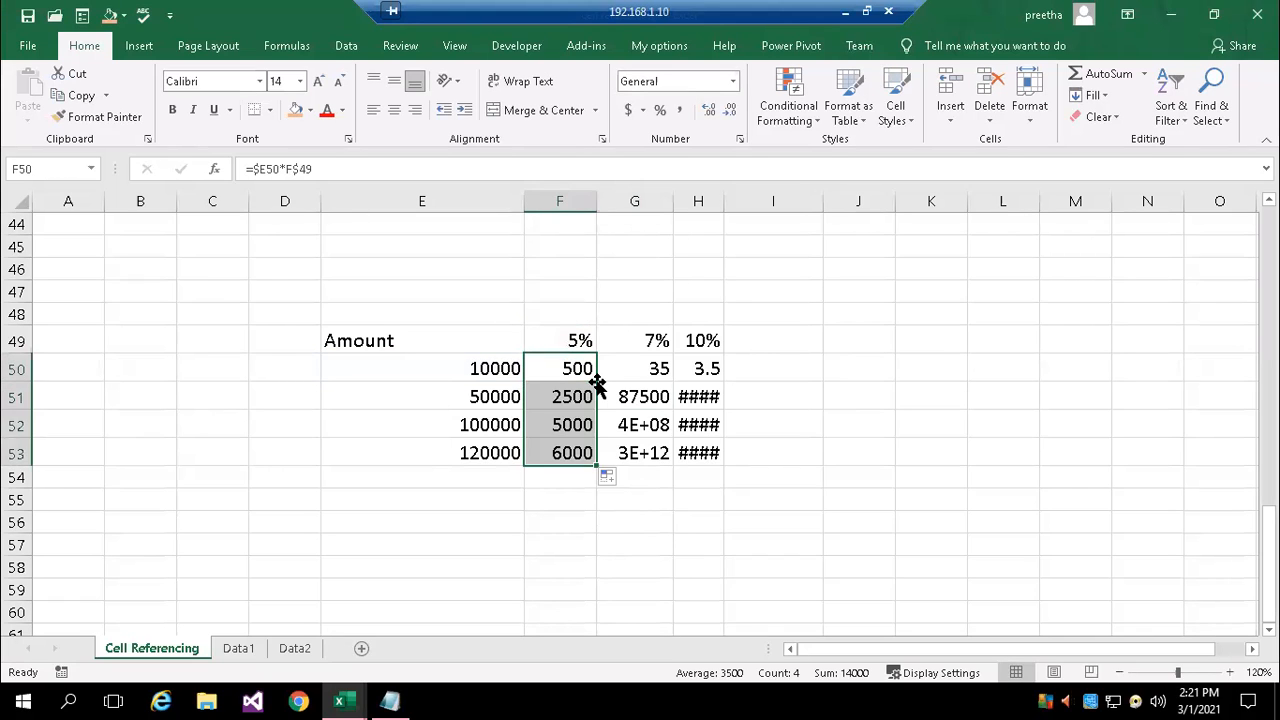
{"action": "left_click", "coordinate": [586, 377]}
{"action": "double_click", "coordinate": [590, 381]}
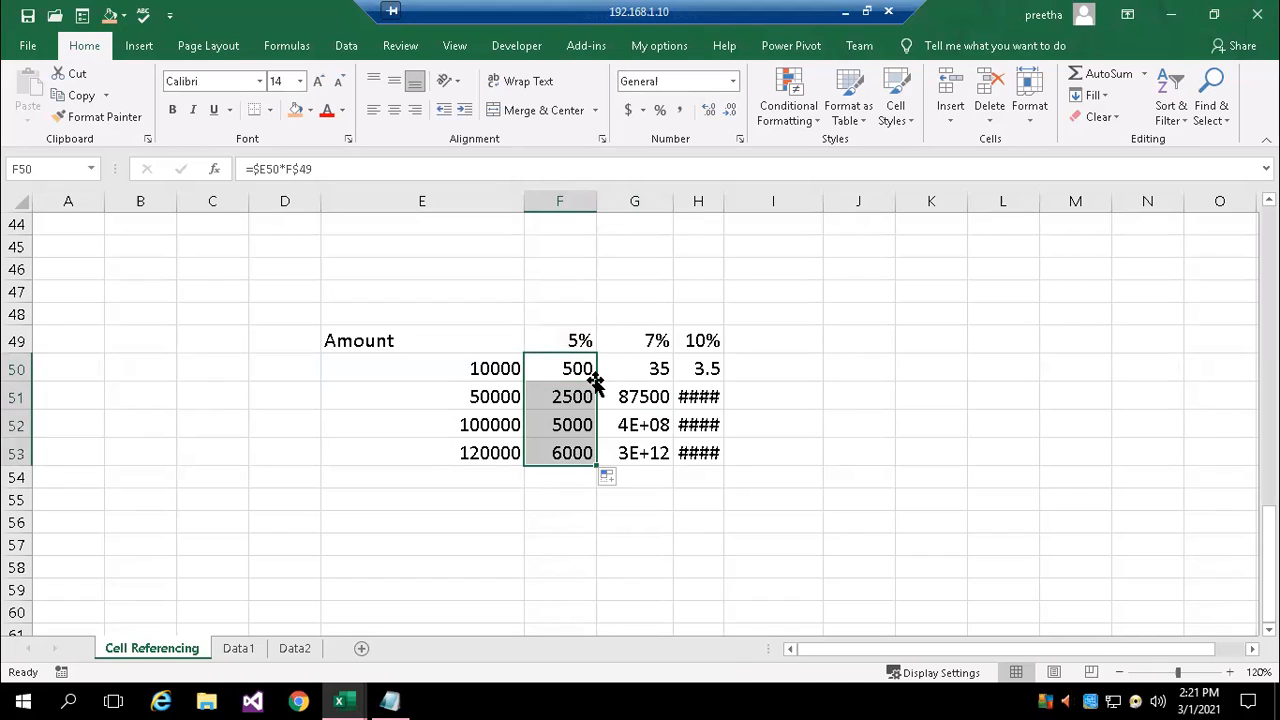
{"action": "left_click", "coordinate": [591, 381]}
{"action": "left_click_drag", "start_coordinate": [596, 382], "coordinate": [720, 456]}
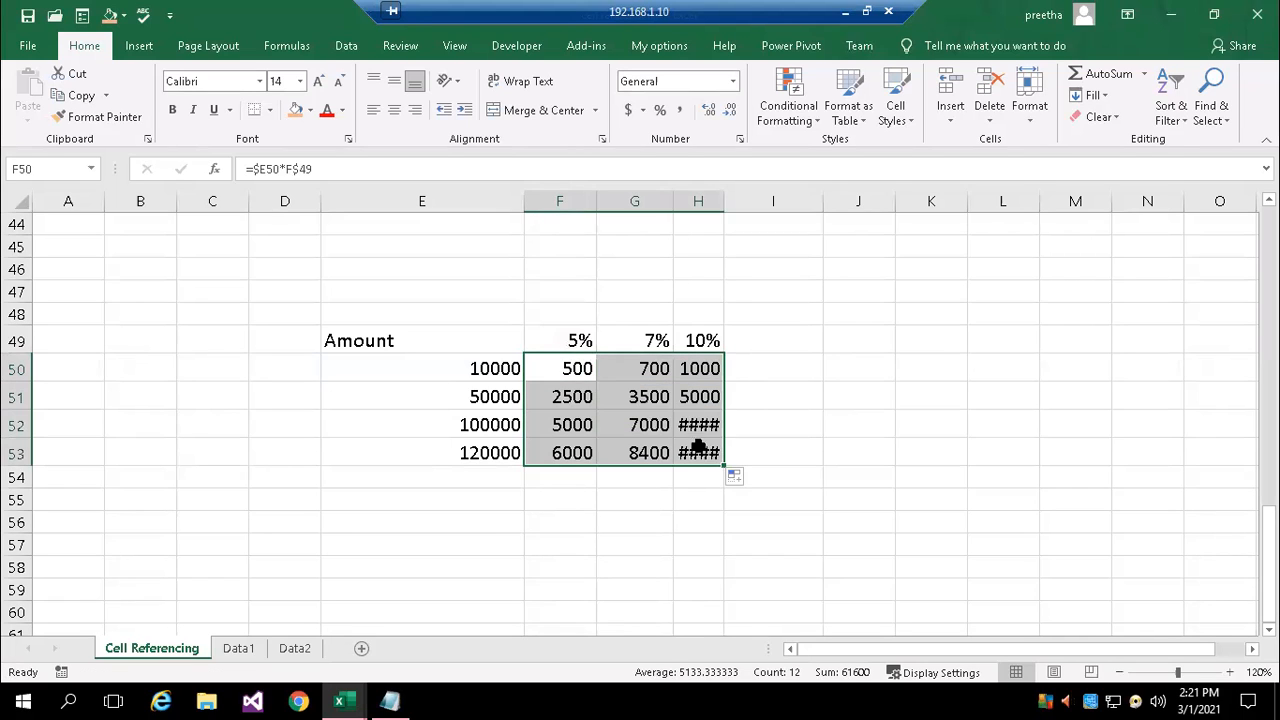
{"action": "double_click", "coordinate": [726, 202]}
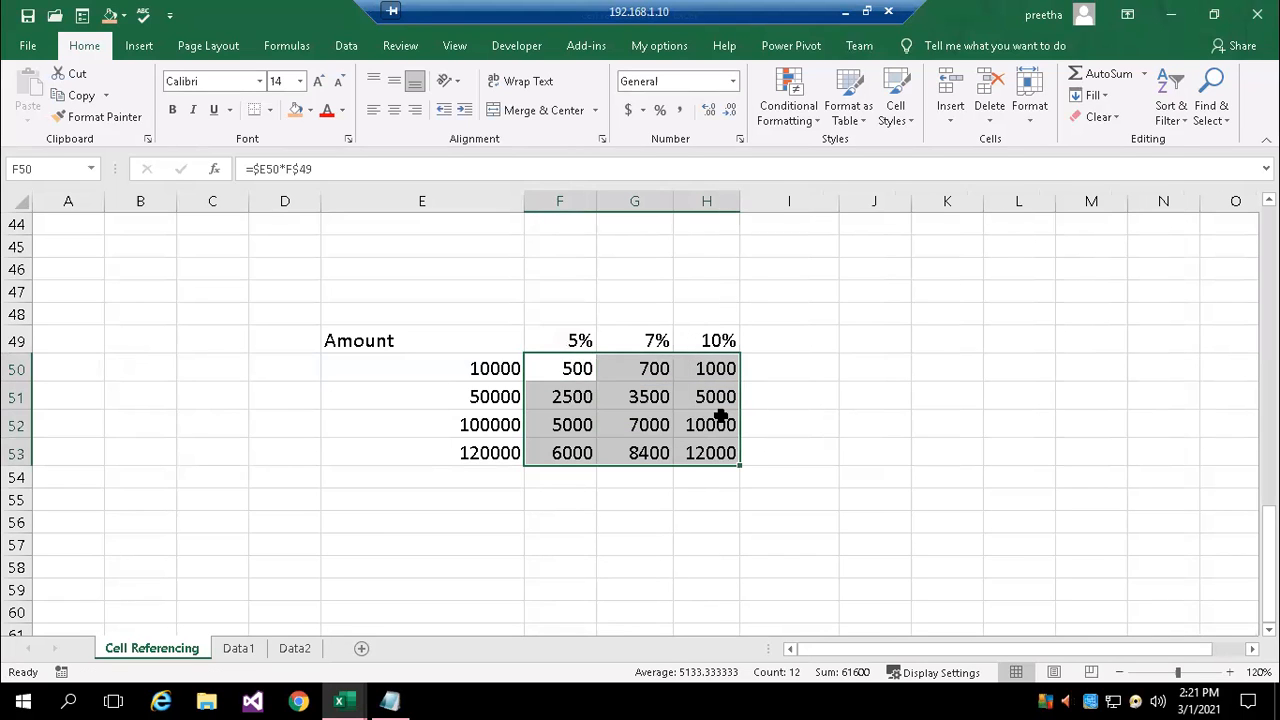
Examine which amount and percentage cells the copied formulas in H53 and G52 refer to
{"action": "left_click", "coordinate": [710, 455]}
{"action": "double_click", "coordinate": [710, 455]}
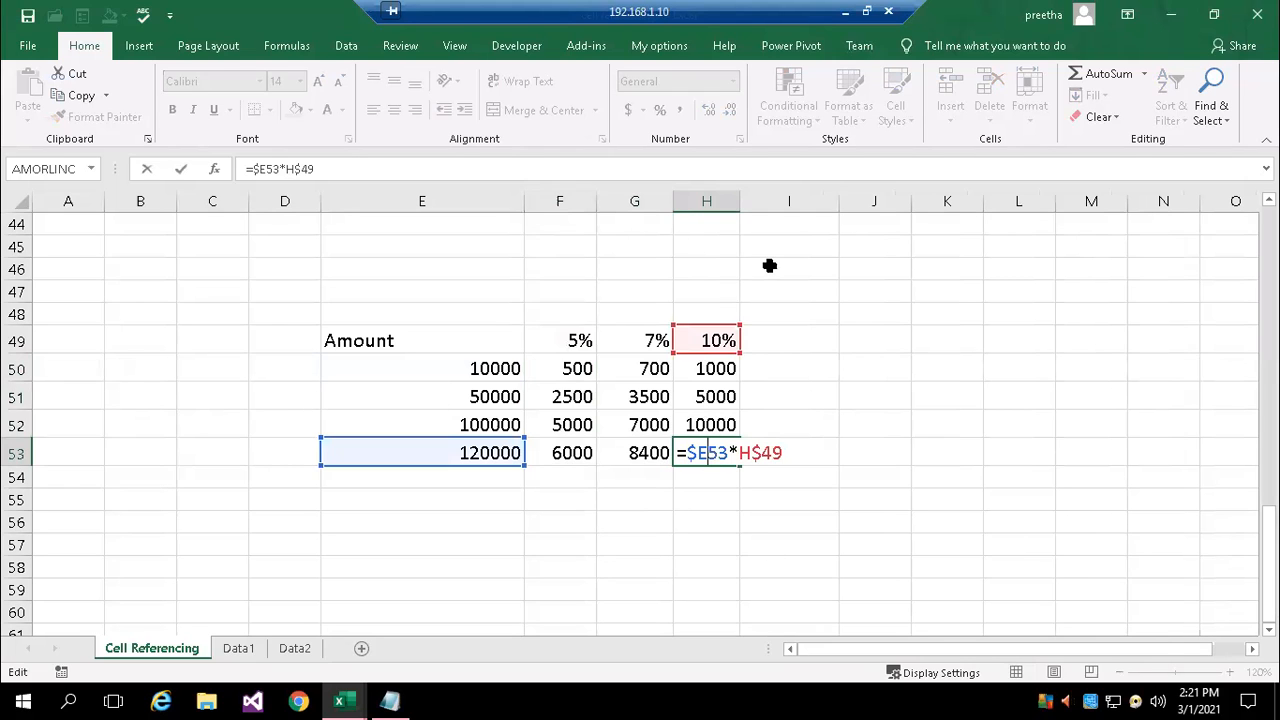
{"action": "double_click", "coordinate": [634, 425]}
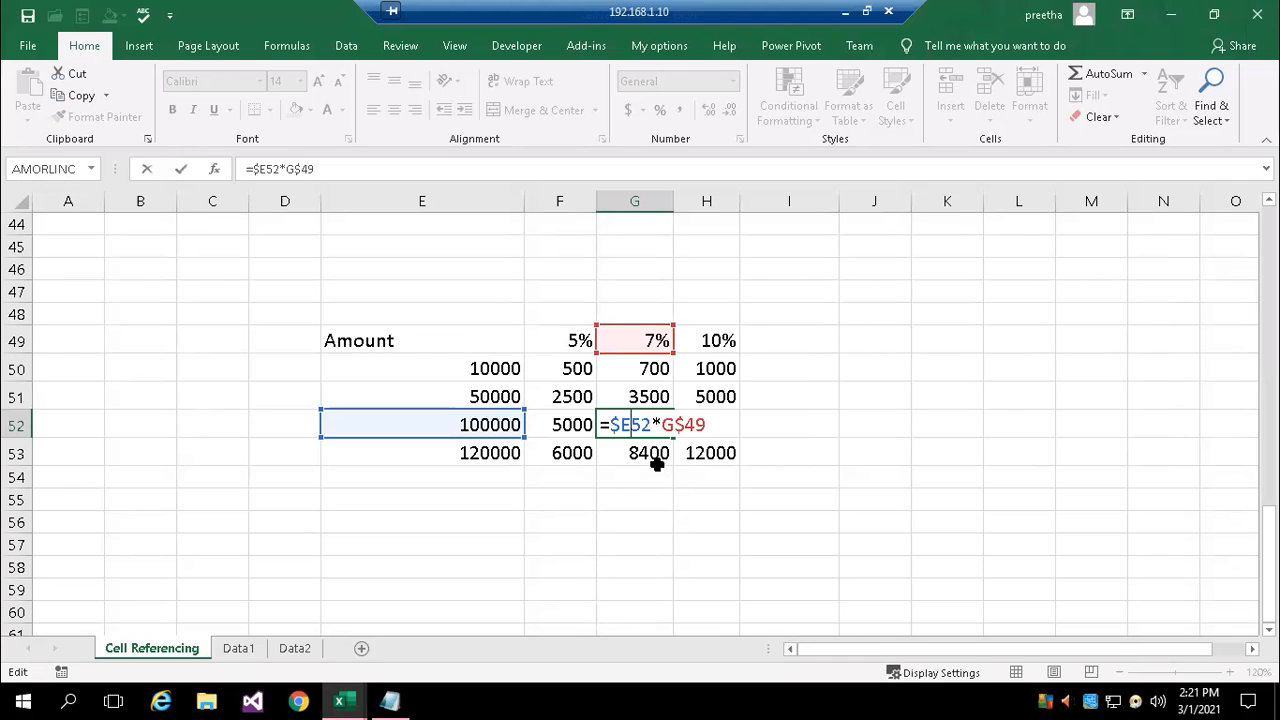
{"action": "key", "text": "ctrl+Return"}
Examine the locked column and row references in the 5% column's formulas, from F50 down to F53
{"action": "double_click", "coordinate": [563, 369]}
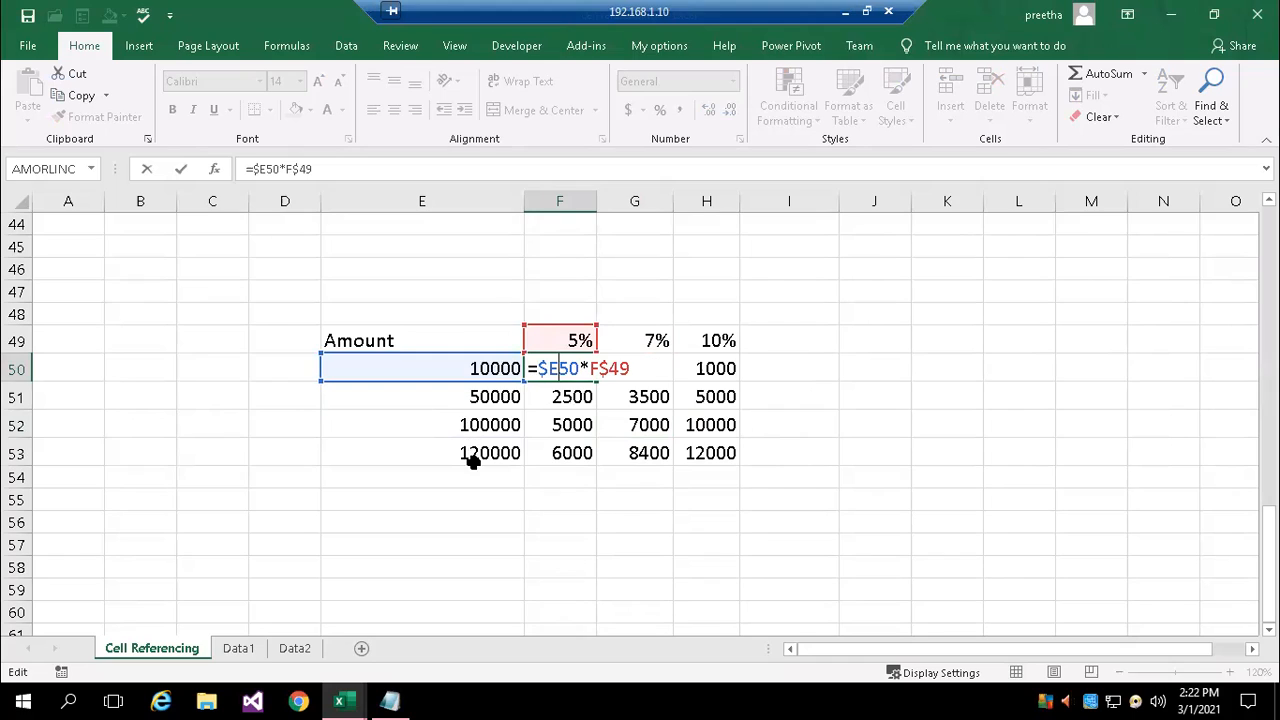
{"action": "left_click", "coordinate": [608, 369]}
{"action": "key", "text": "Return"}
{"action": "double_click", "coordinate": [562, 376]}
{"action": "double_click", "coordinate": [562, 395]}
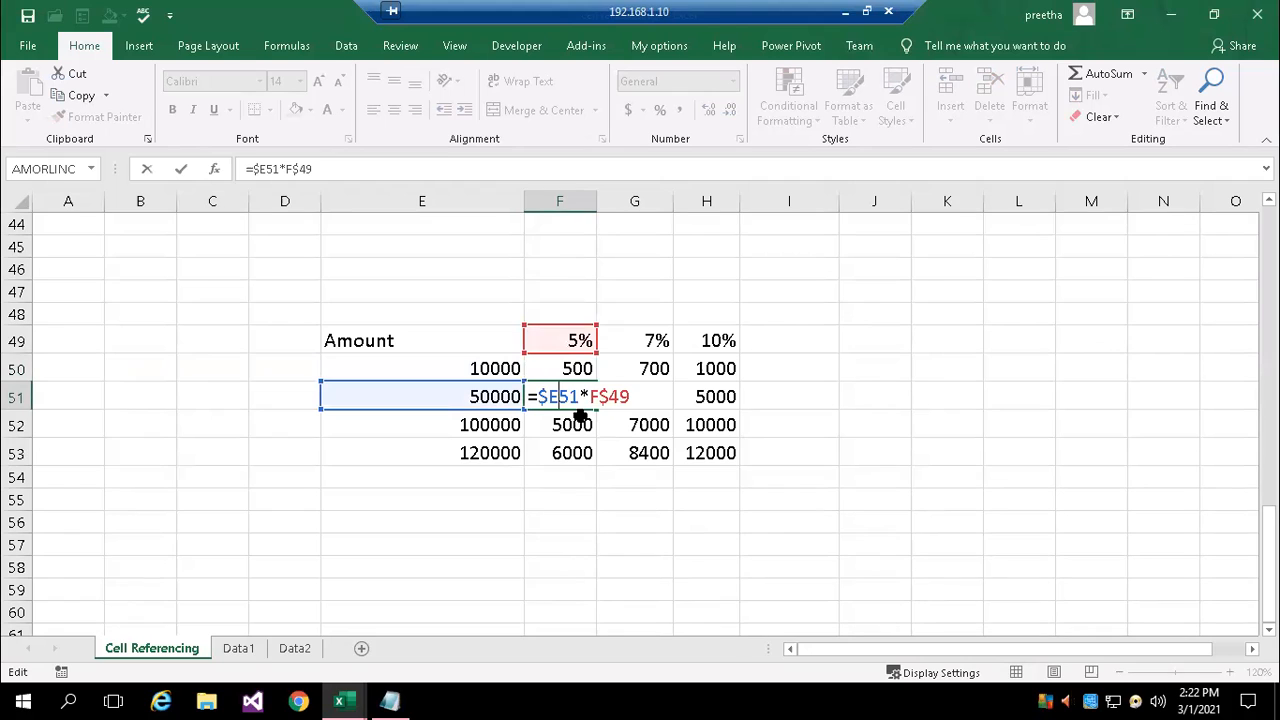
{"action": "double_click", "coordinate": [582, 424]}
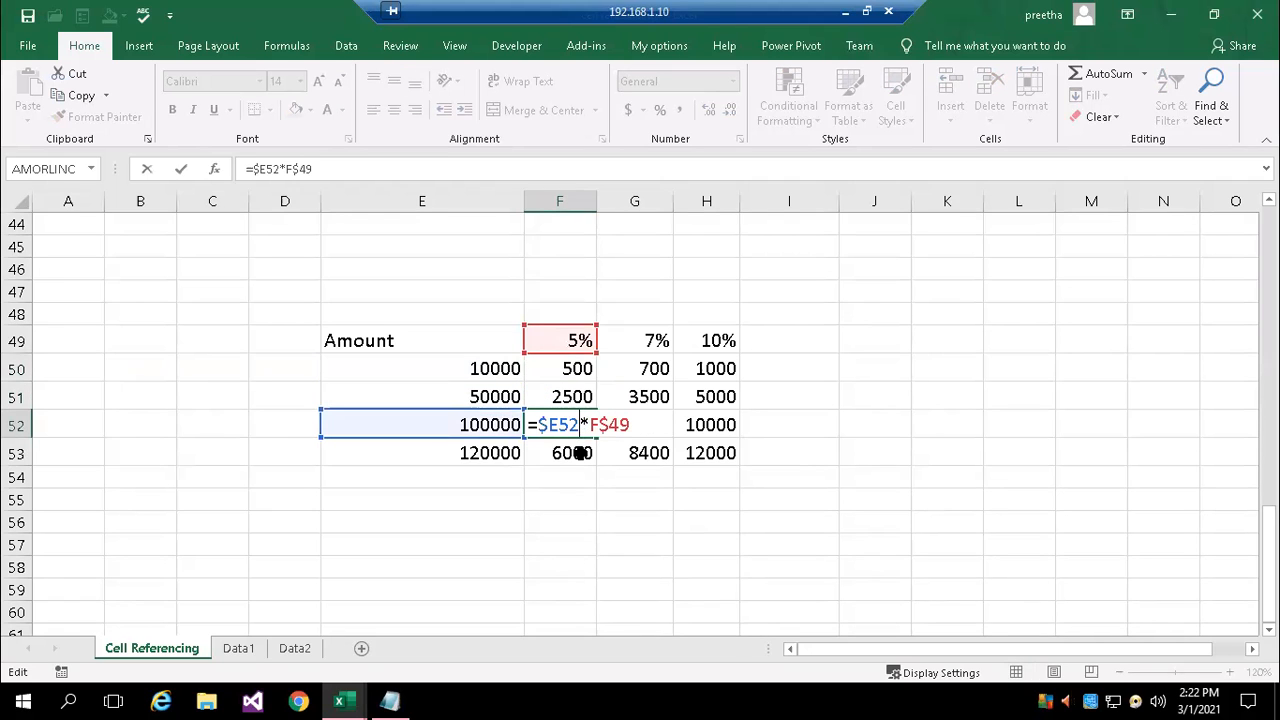
{"action": "double_click", "coordinate": [580, 454]}
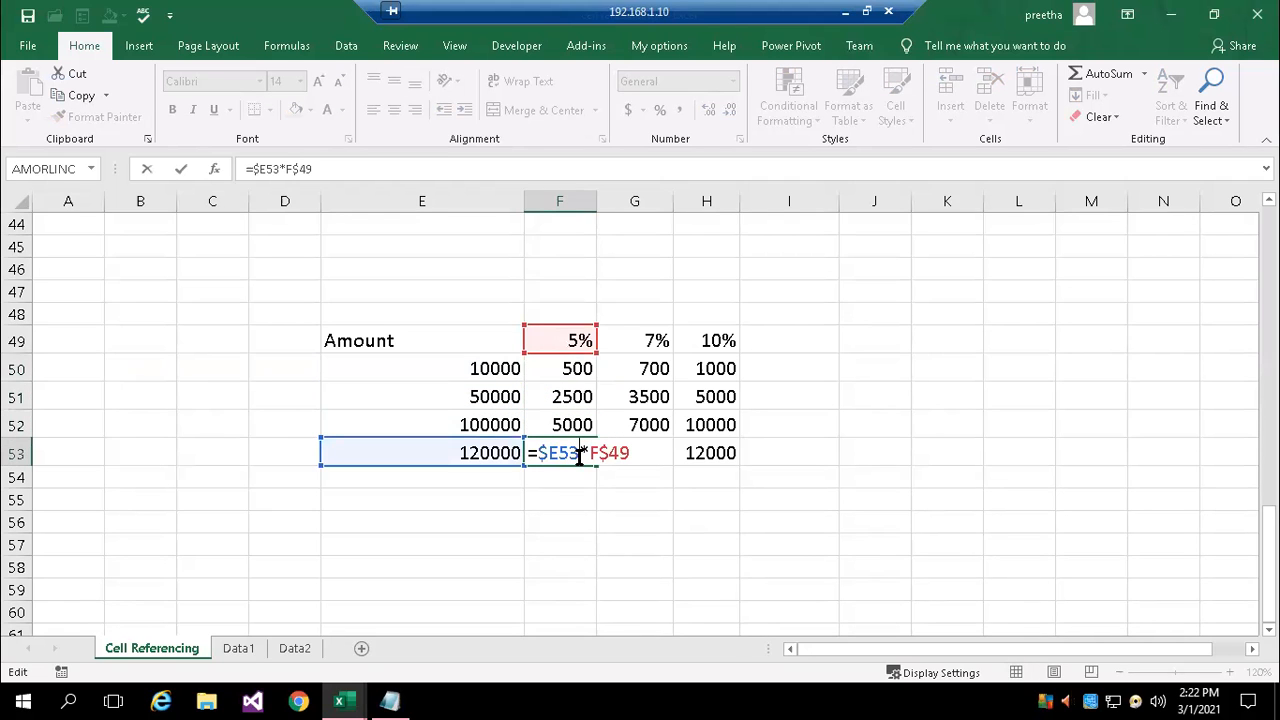
Examine which amount and percentage cells the formulas in G52, G50 and H50 refer to
{"action": "double_click", "coordinate": [656, 424]}
{"action": "left_click", "coordinate": [640, 368]}
{"action": "key", "text": "Escape"}
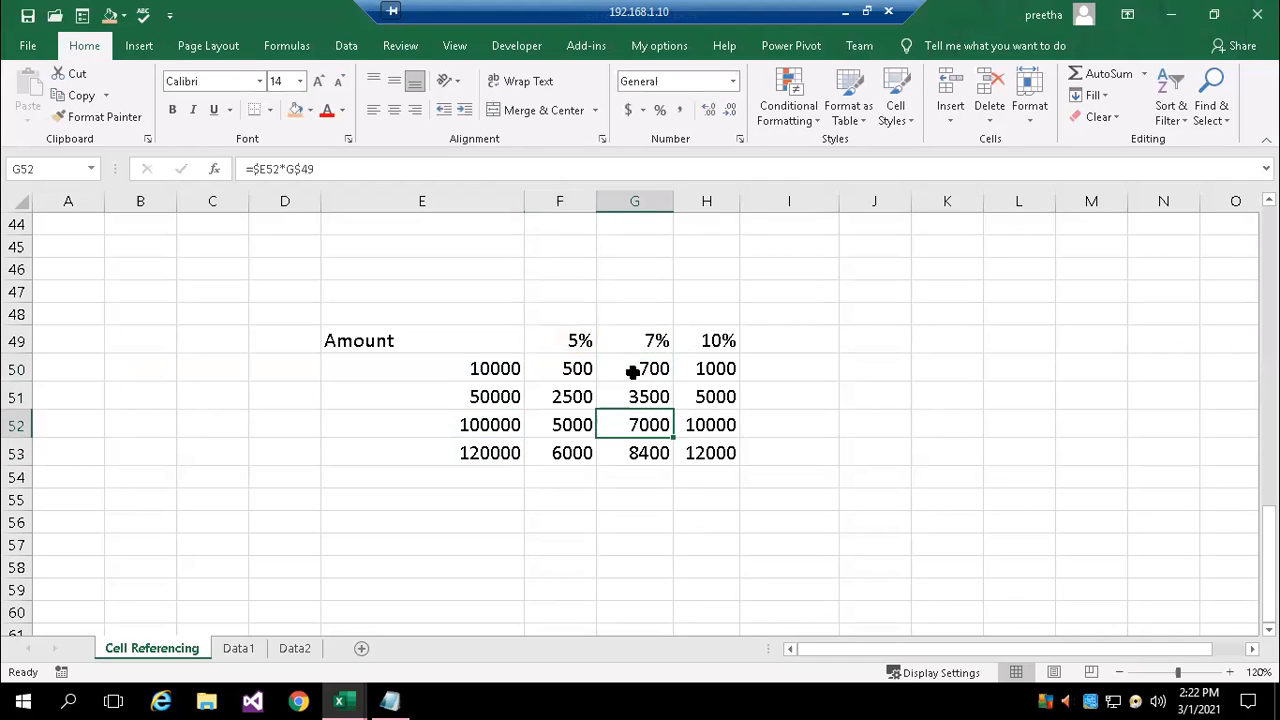
{"action": "double_click", "coordinate": [633, 370]}
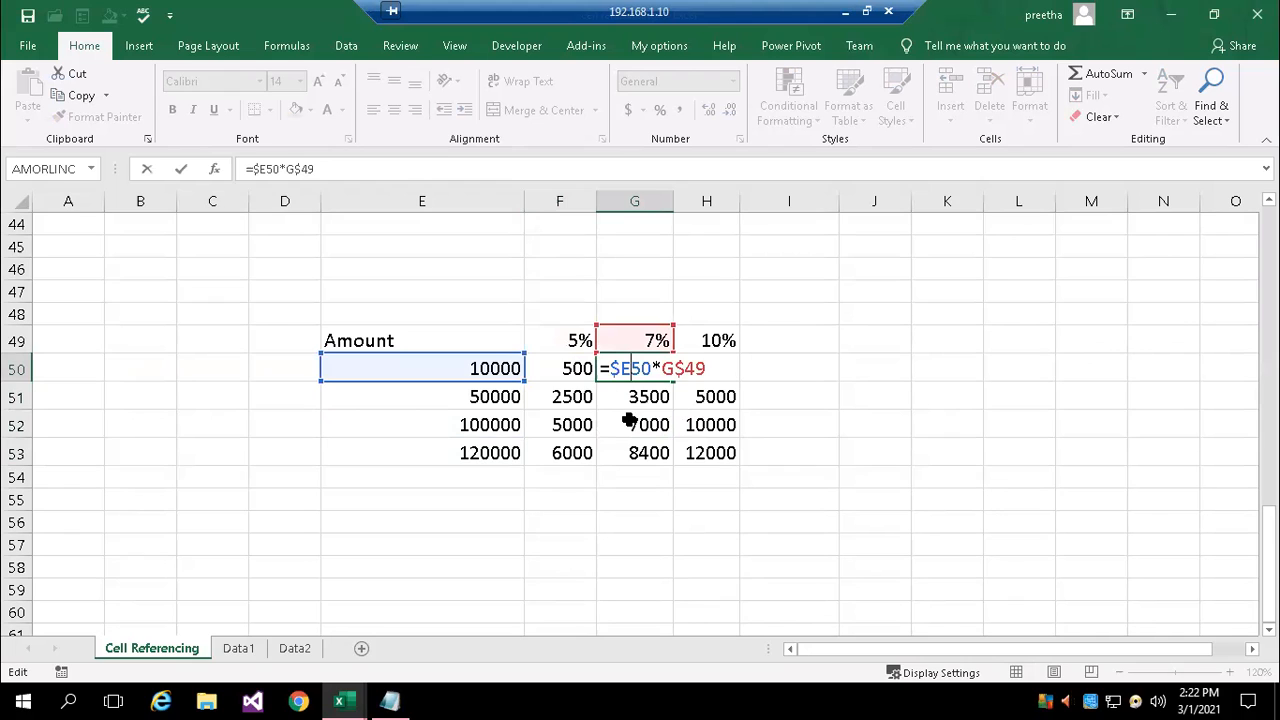
{"action": "key", "text": "Escape"}
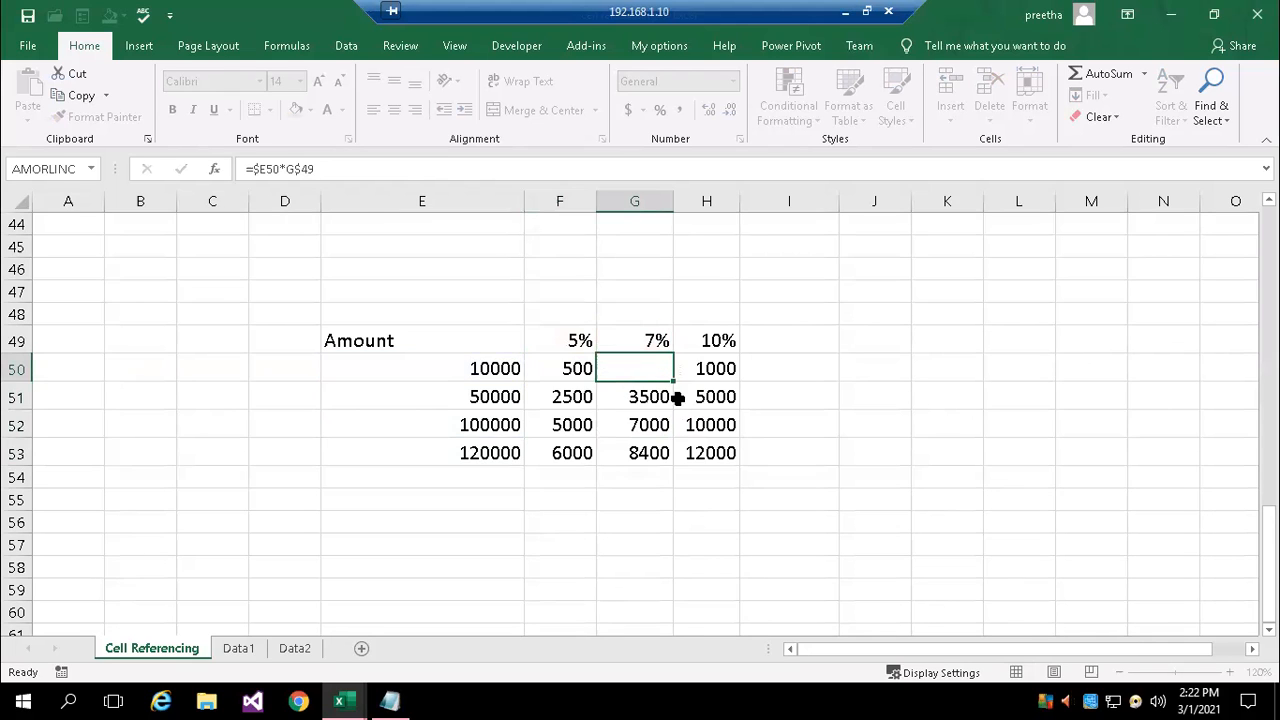
{"action": "double_click", "coordinate": [700, 369]}
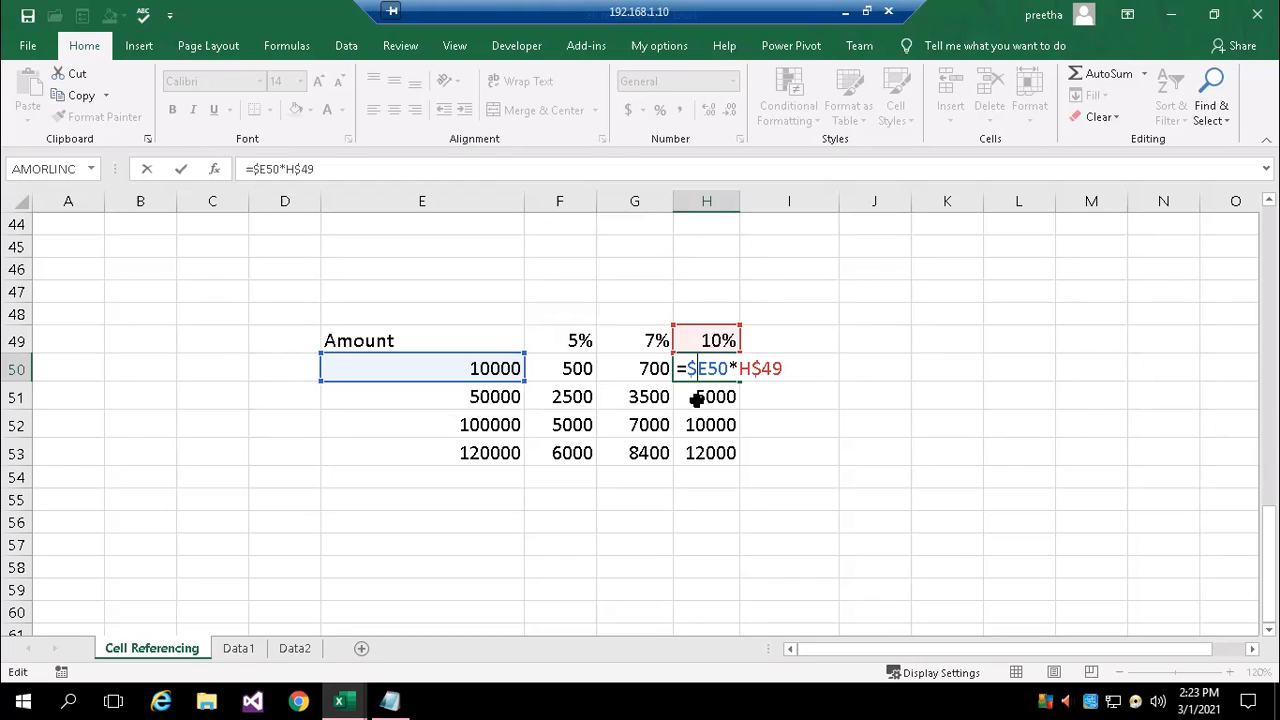
{"action": "key", "text": "ctrl+Return"}
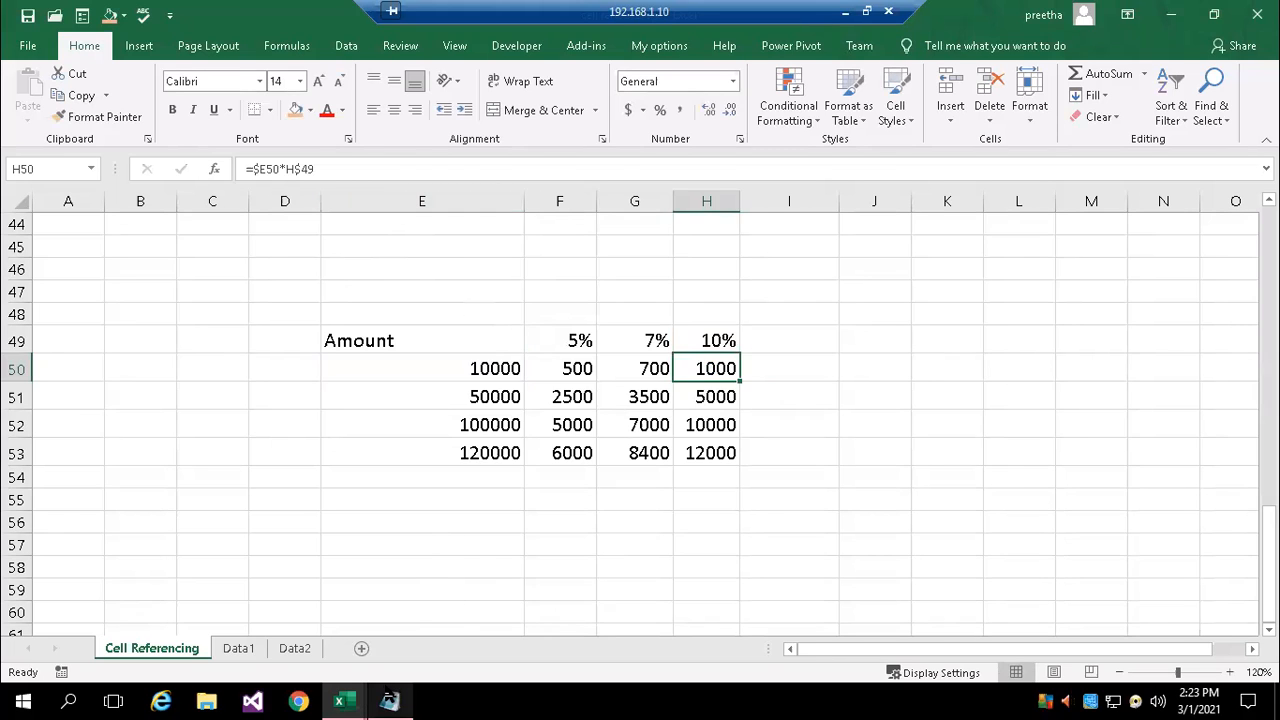
Read the cell referencing notes in Notepad and return to the absolute referencing table in the Excel workbook
{"action": "left_click", "coordinate": [390, 698]}
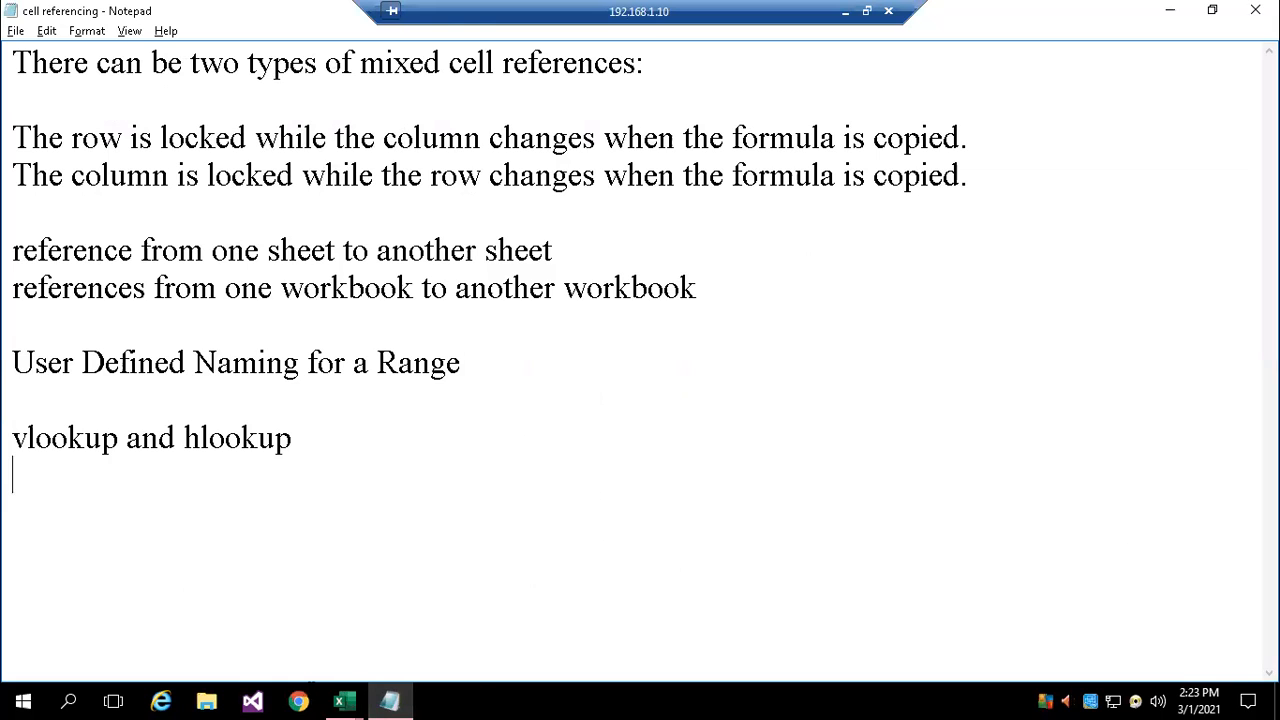
{"action": "mouse_move", "coordinate": [344, 701]}
{"action": "left_click", "coordinate": [320, 644]}
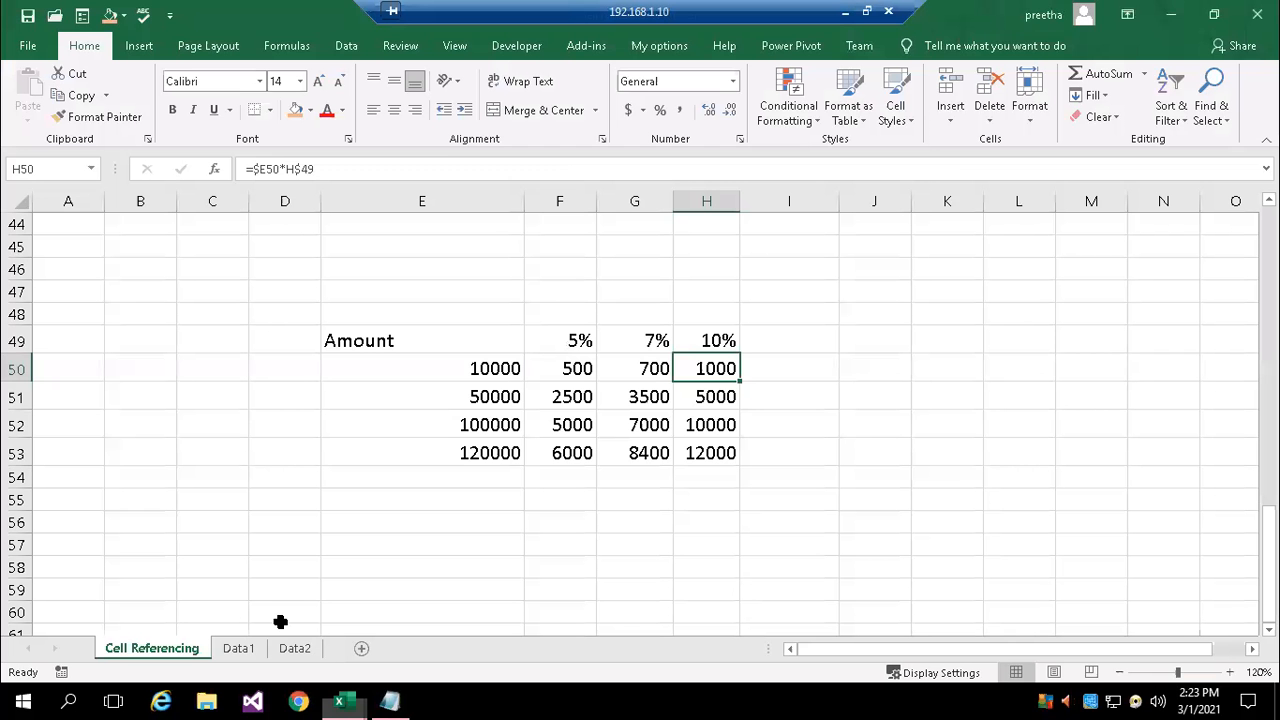
{"action": "scroll", "coordinate": [381, 603], "scroll_direction": "up", "scroll_amount": 9}
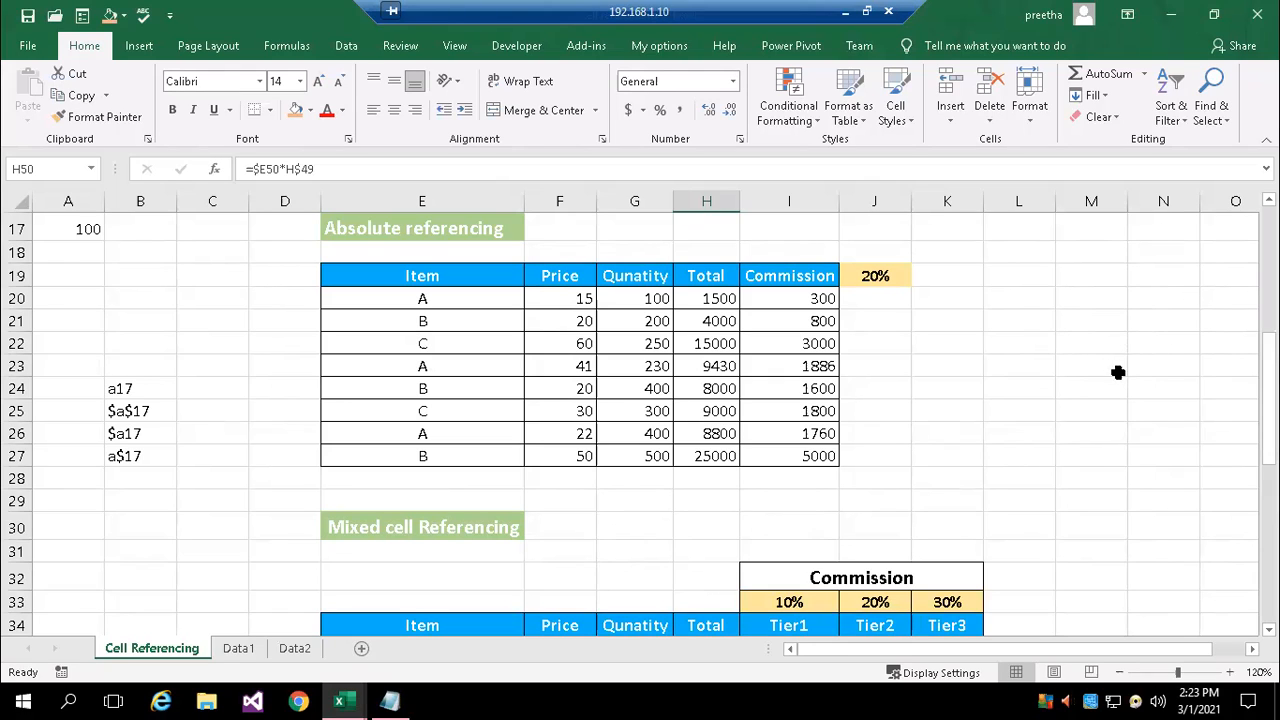
Examine the relative reference formula in H5 and the absolute reference formula in I20
{"action": "left_click", "coordinate": [1060, 381]}
{"action": "scroll", "coordinate": [1060, 381], "scroll_direction": "down", "scroll_amount": 5}
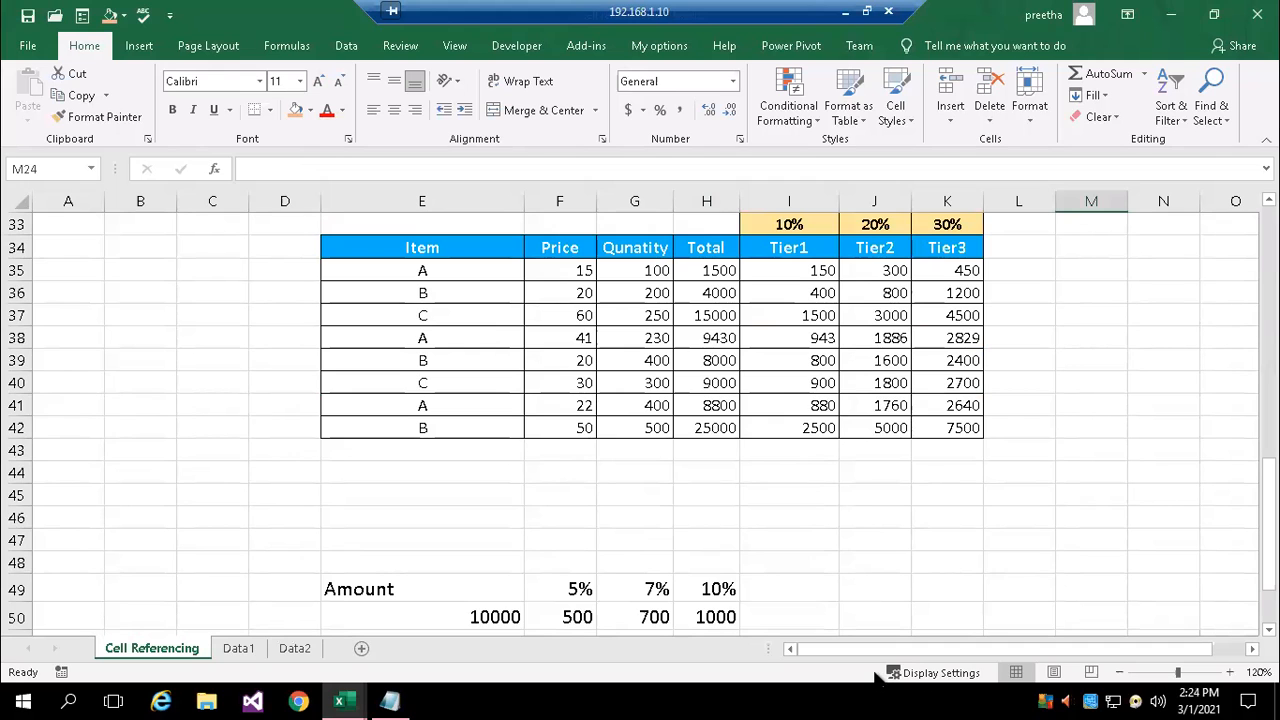
{"action": "left_click", "coordinate": [1054, 455]}
{"action": "scroll", "coordinate": [1057, 460], "scroll_direction": "down", "scroll_amount": 3}
{"action": "scroll", "coordinate": [1057, 460], "scroll_direction": "up", "scroll_amount": 10}
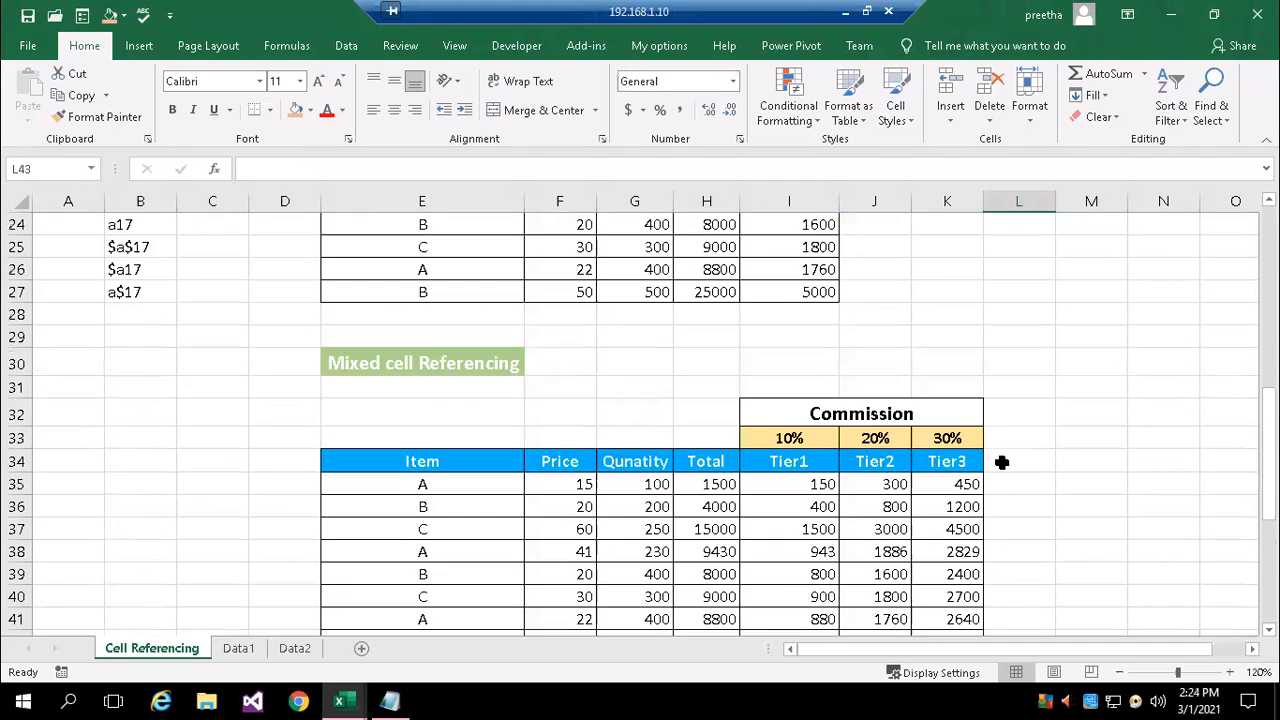
{"action": "scroll", "coordinate": [1002, 462], "scroll_direction": "up", "scroll_amount": 4}
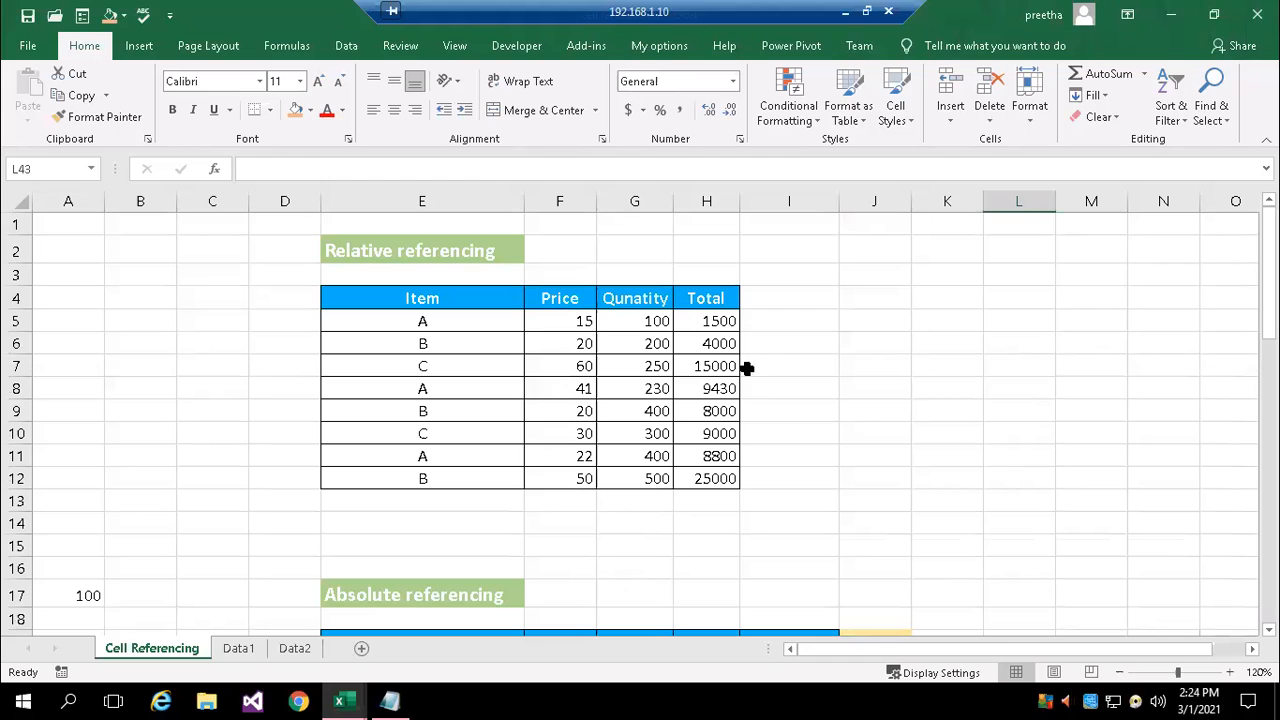
{"action": "double_click", "coordinate": [720, 326]}
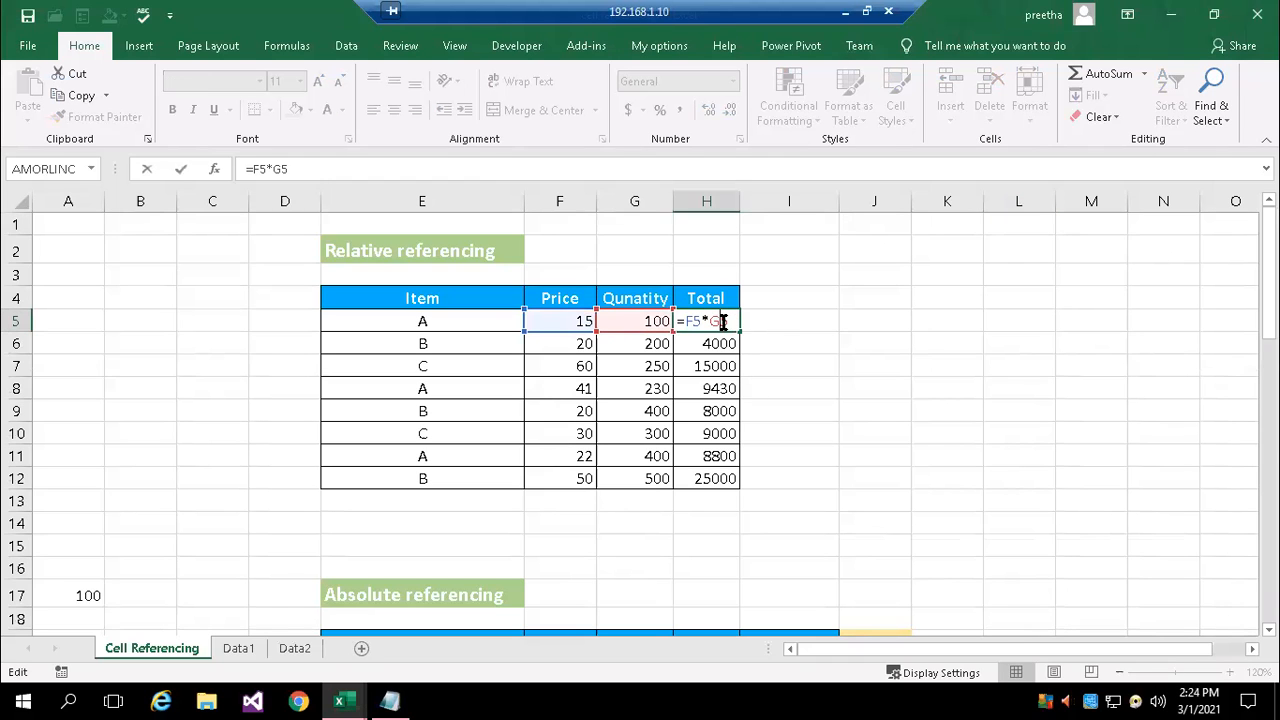
{"action": "key", "text": "Escape"}
{"action": "scroll", "coordinate": [866, 400], "scroll_direction": "down", "scroll_amount": 3}
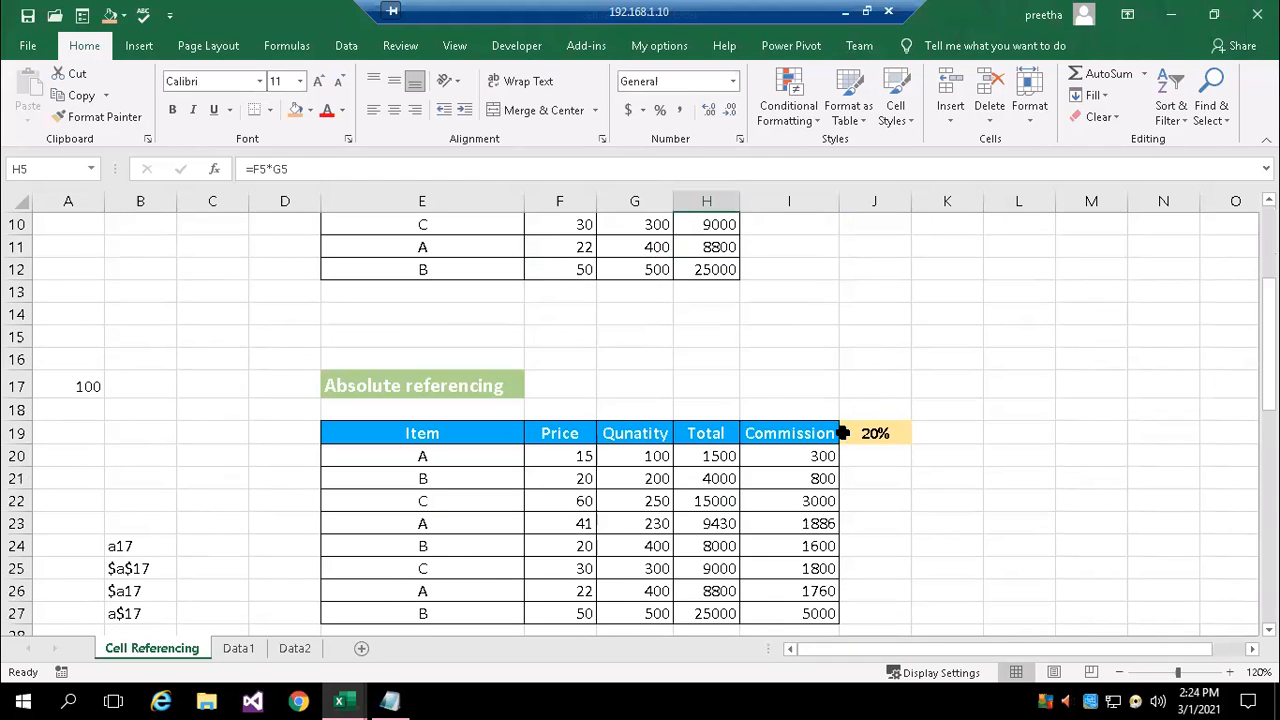
{"action": "double_click", "coordinate": [810, 455]}
{"action": "key", "text": "Escape"}
Examine the mixed reference formulas in I35 of the commission table and H50 of the amount table
{"action": "scroll", "coordinate": [1039, 526], "scroll_direction": "down", "scroll_amount": 6}
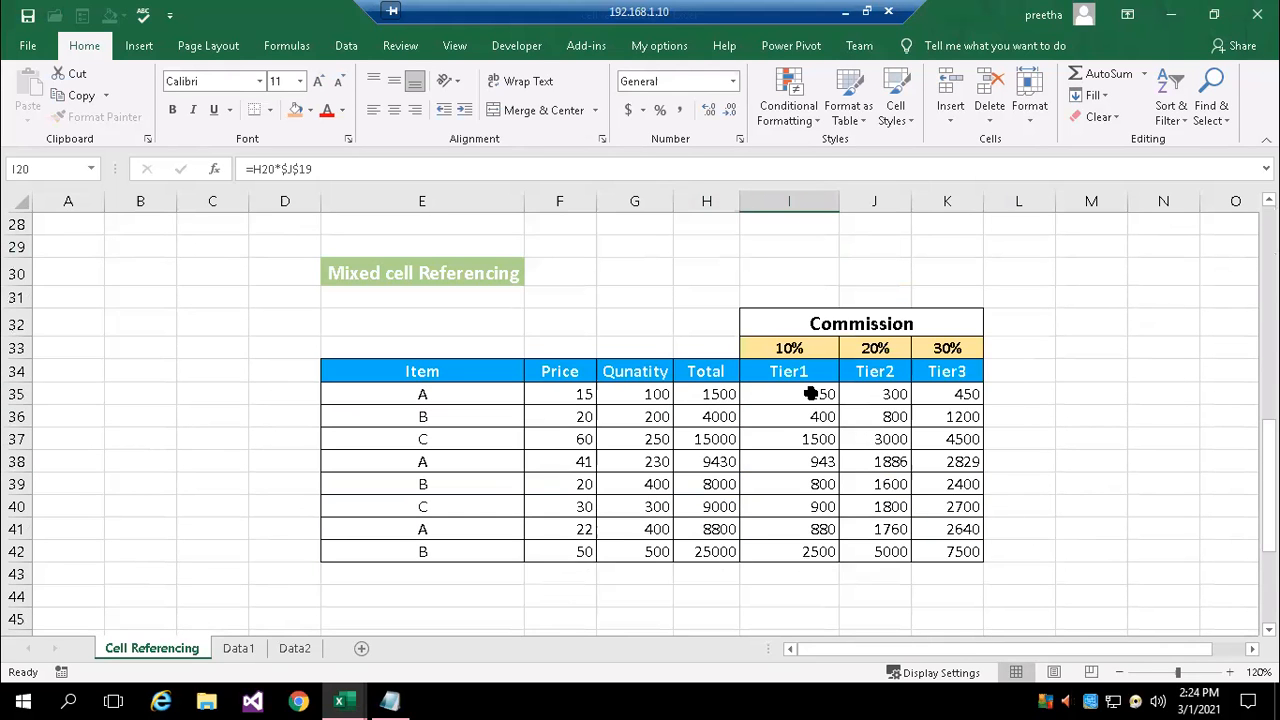
{"action": "double_click", "coordinate": [810, 394]}
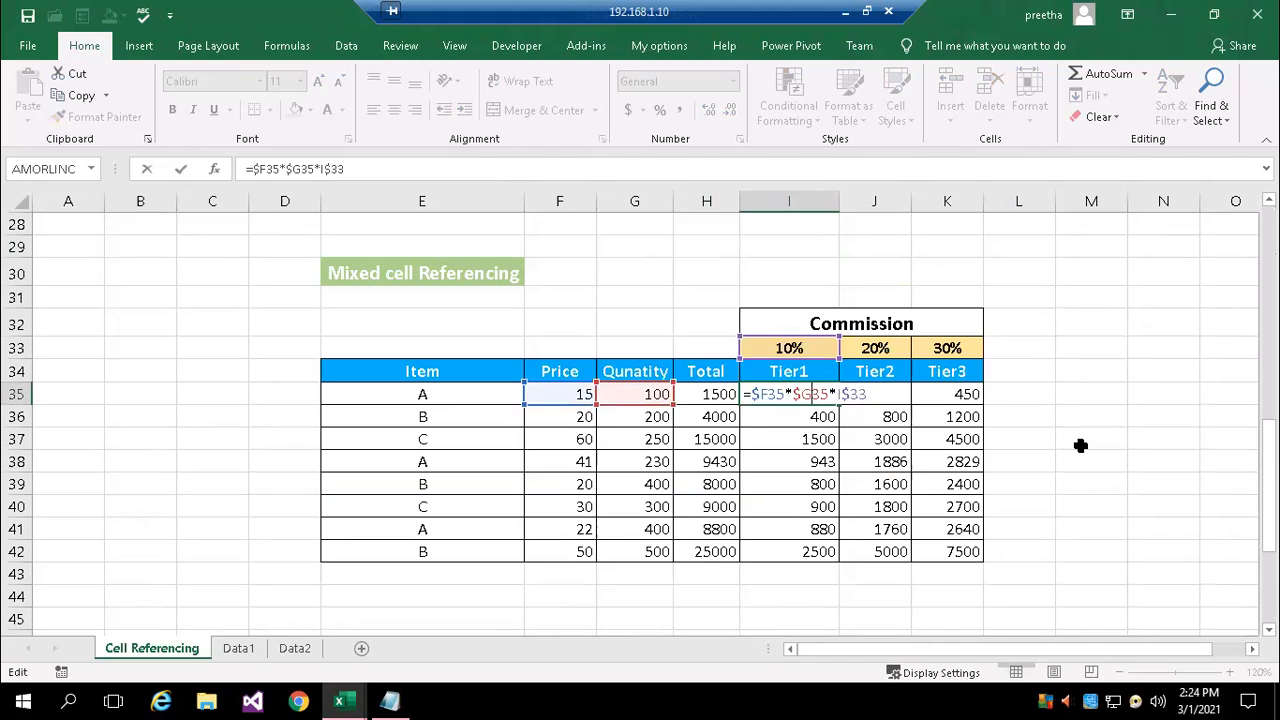
{"action": "key", "text": "ctrl+Return"}
{"action": "scroll", "coordinate": [1020, 446], "scroll_direction": "down", "scroll_amount": 4}
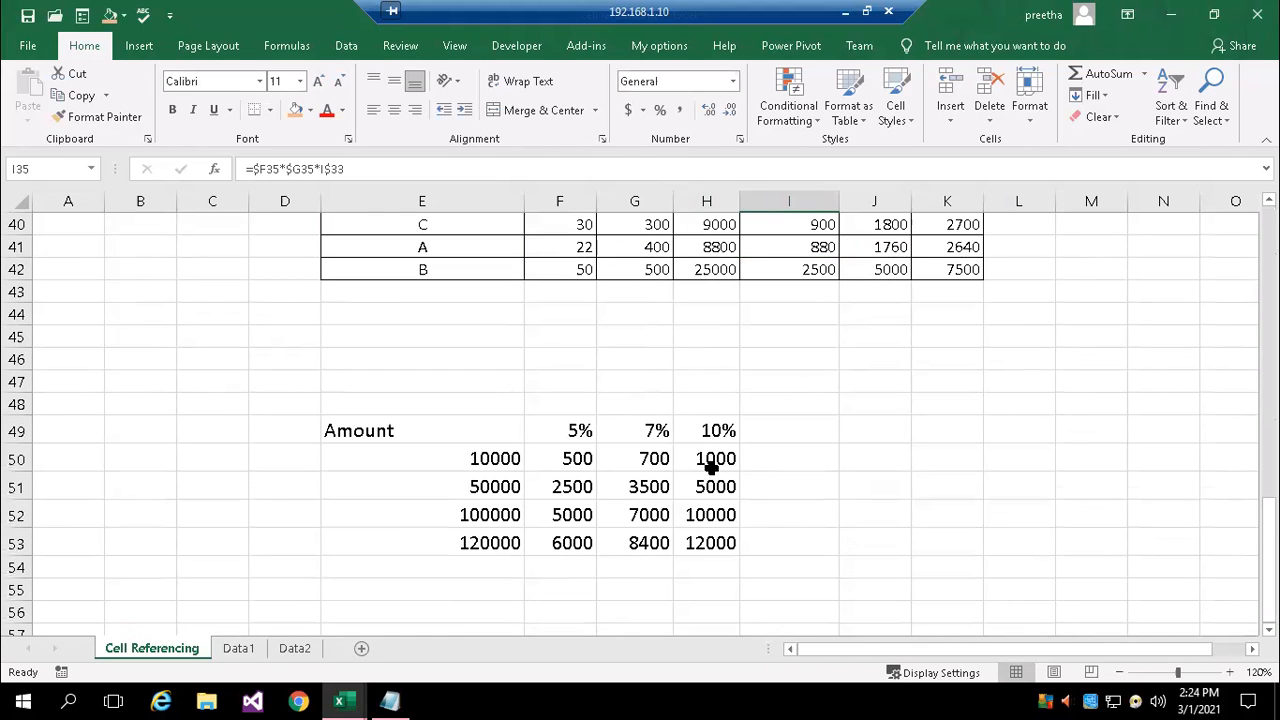
{"action": "double_click", "coordinate": [710, 466]}
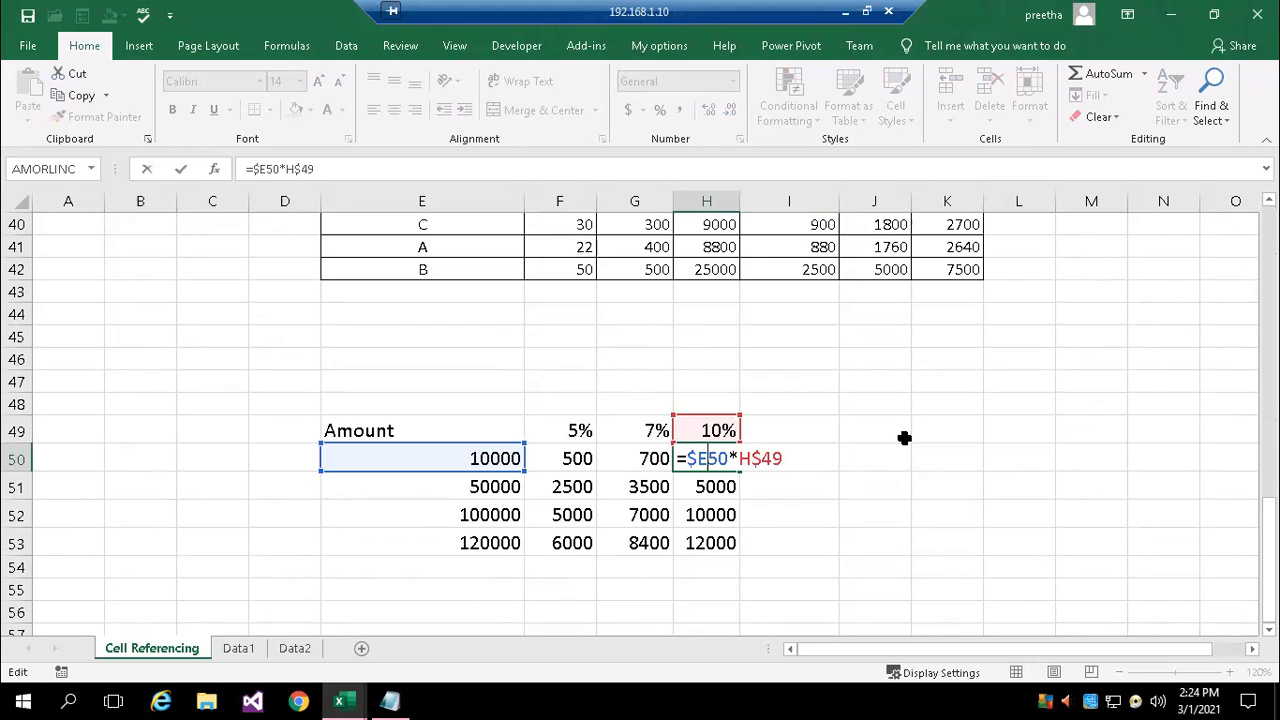
{"action": "key", "text": "Escape"}
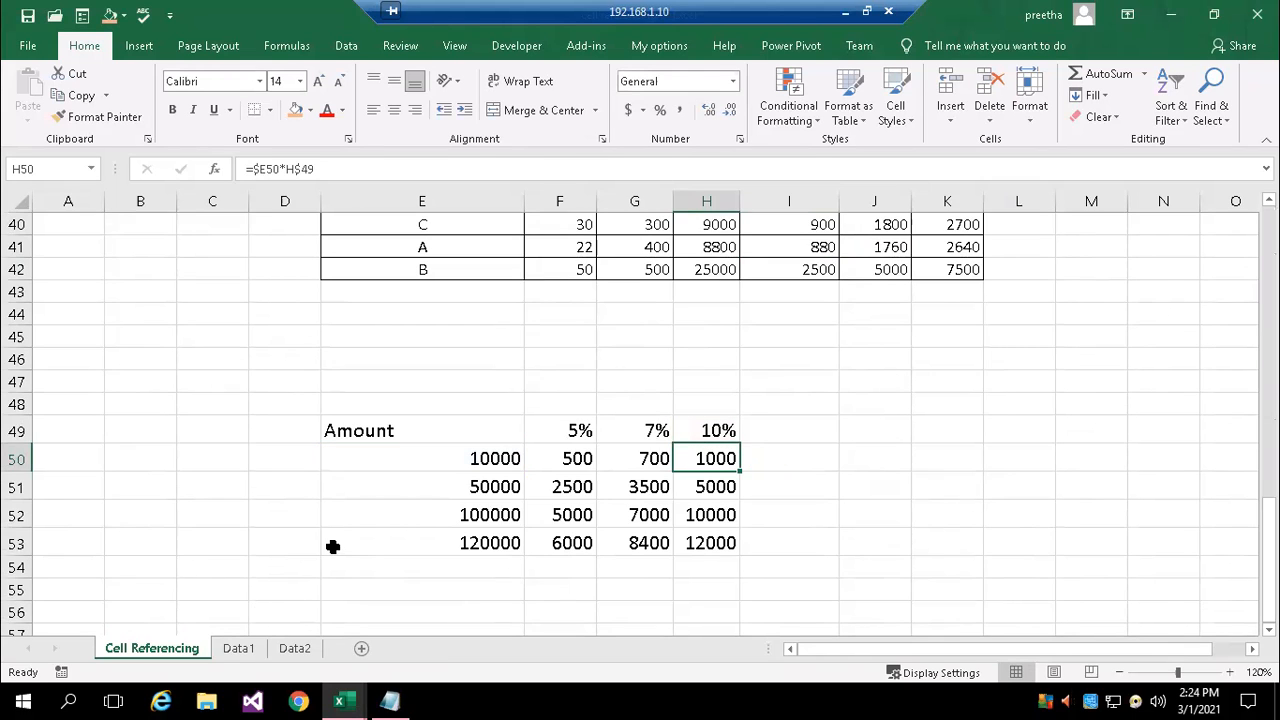
Enter 100, 200 and 300 in cells D4 to D6 of the Data1 sheet
{"action": "left_click", "coordinate": [239, 652]}
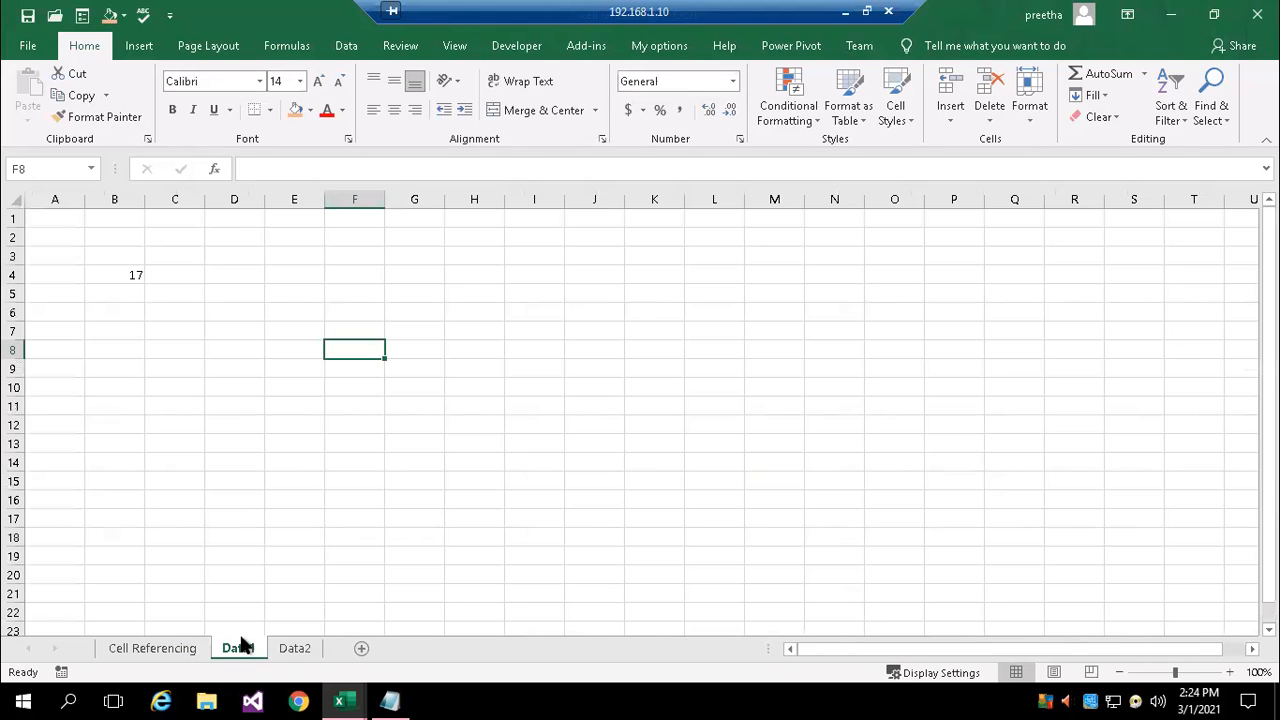
{"action": "left_click", "coordinate": [296, 650]}
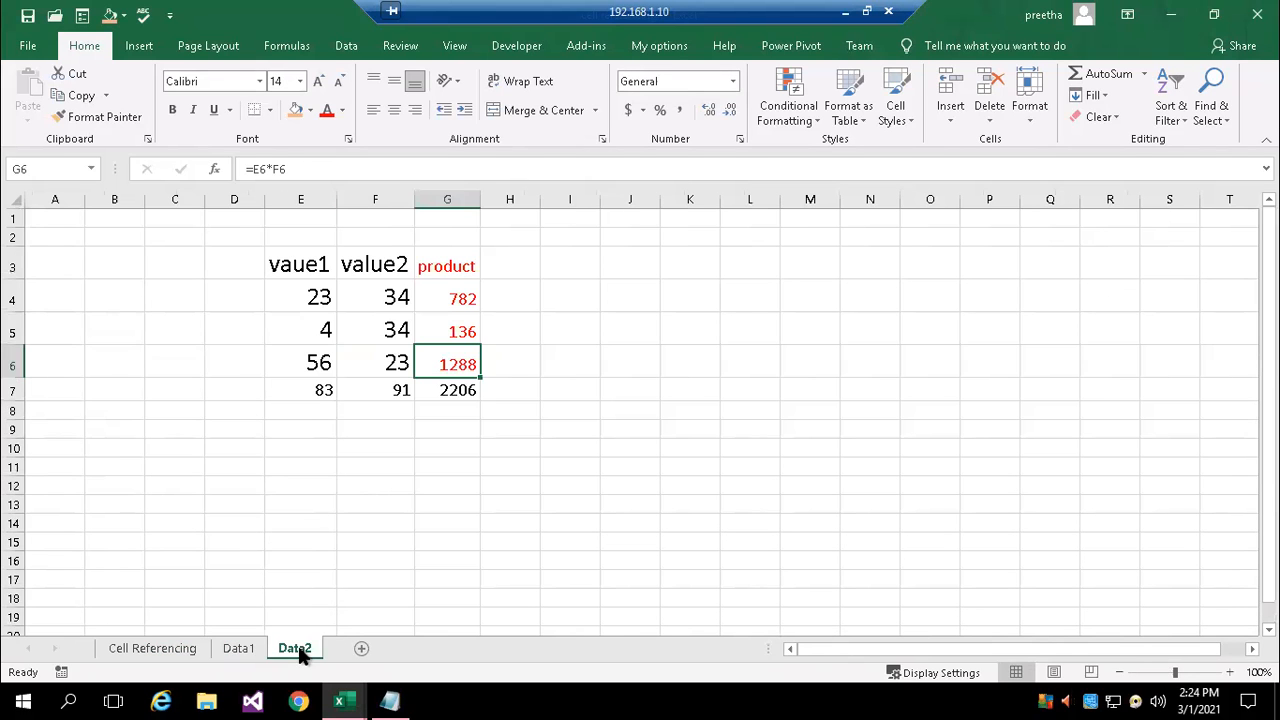
{"action": "left_click", "coordinate": [236, 649]}
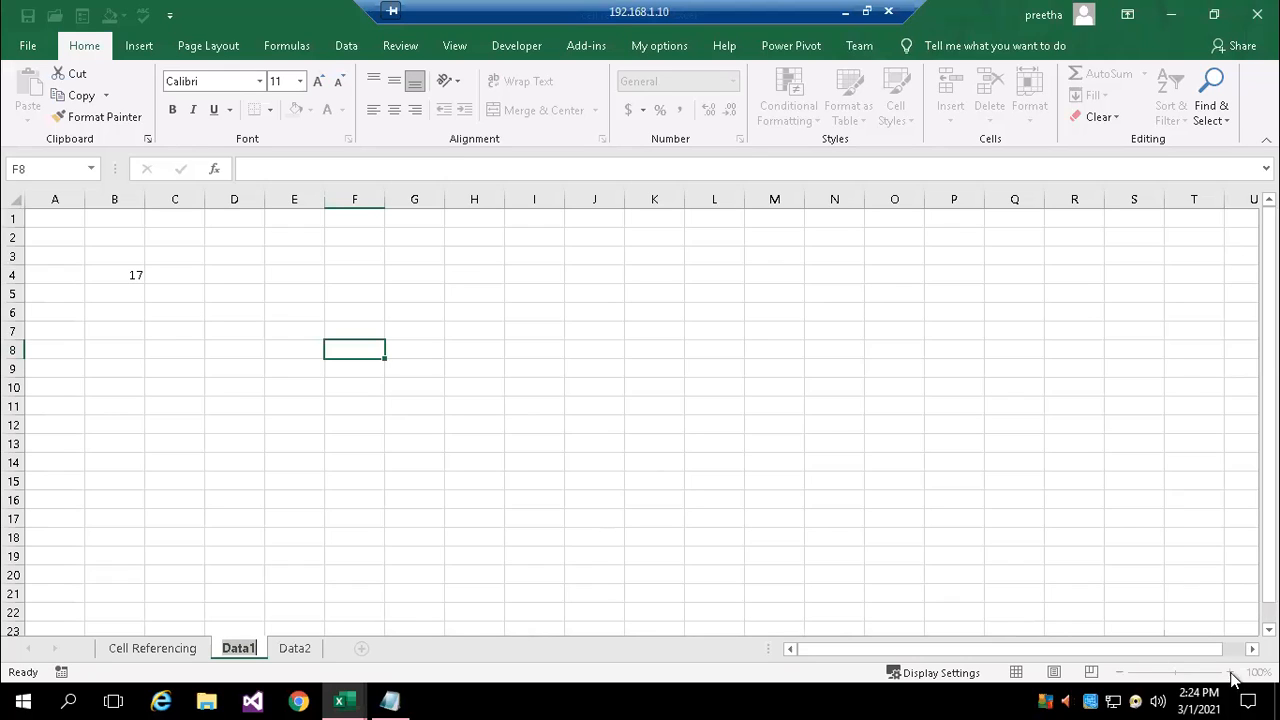
{"action": "left_click", "coordinate": [1146, 544]}
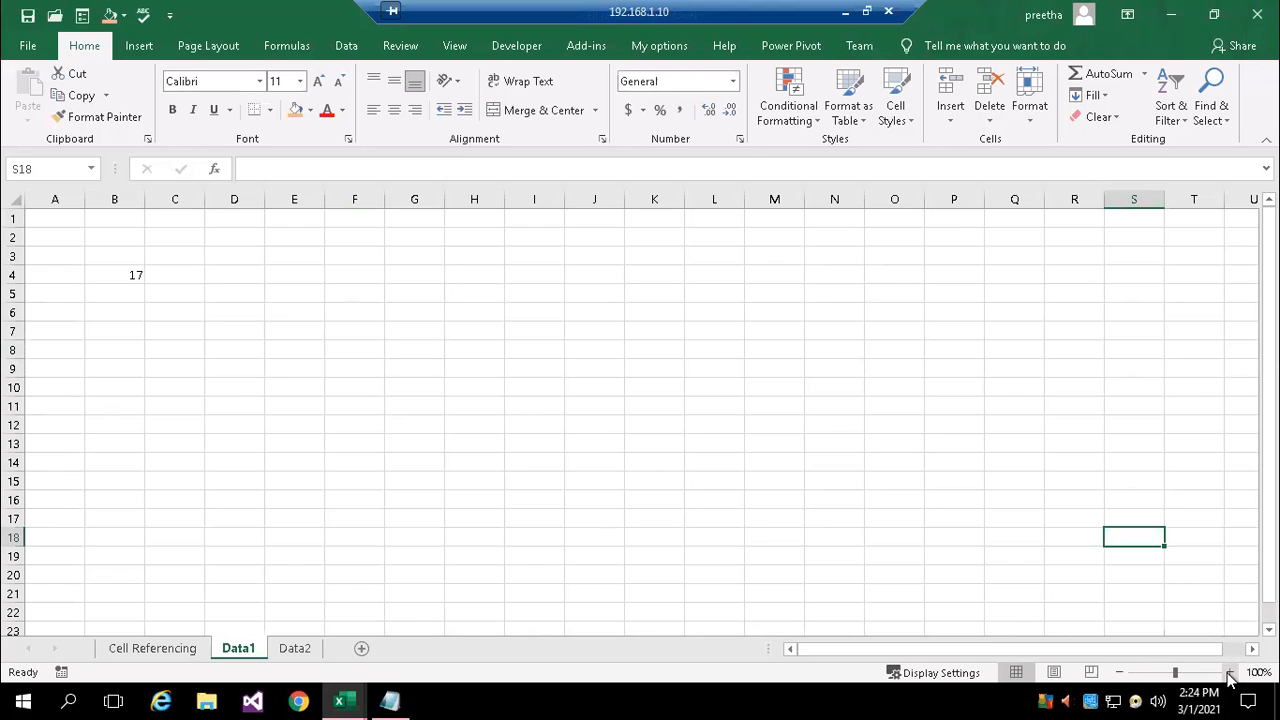
{"action": "left_click", "coordinate": [250, 273]}
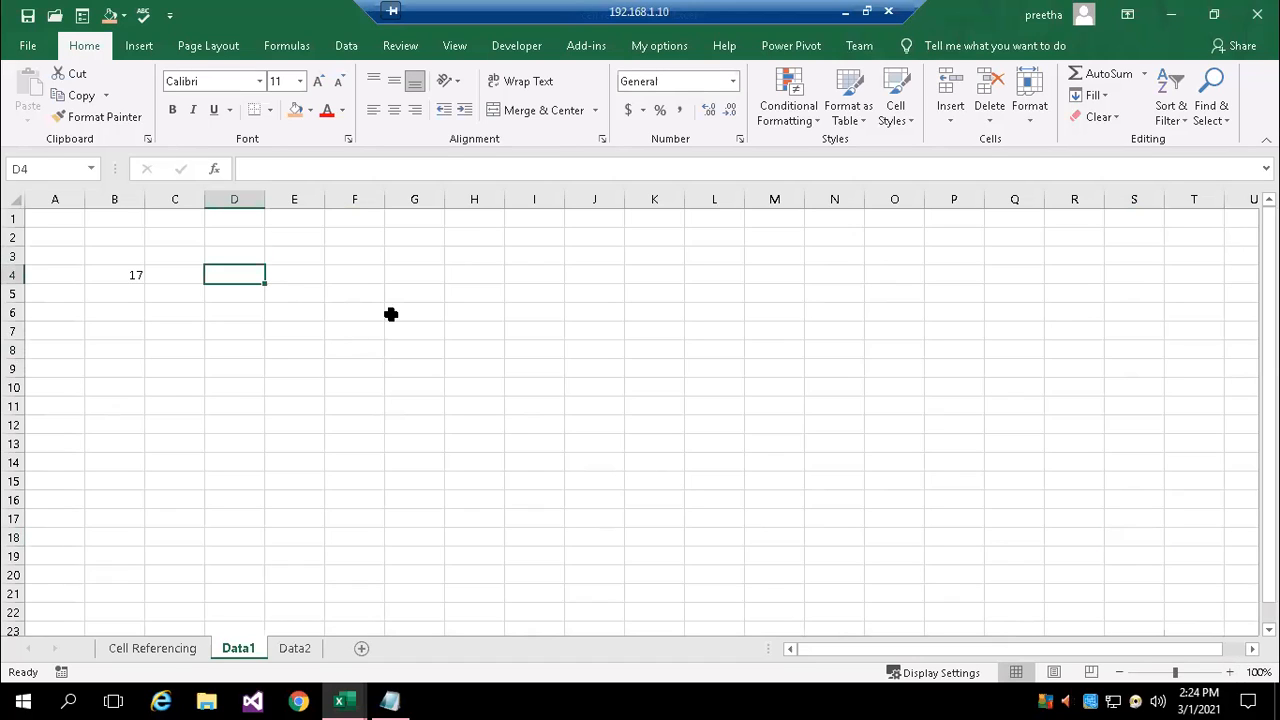
{"action": "type", "text": "100"}
{"action": "key", "text": "Return"}
{"action": "type", "text": "200"}
{"action": "key", "text": "Return"}
{"action": "type", "text": "300"}
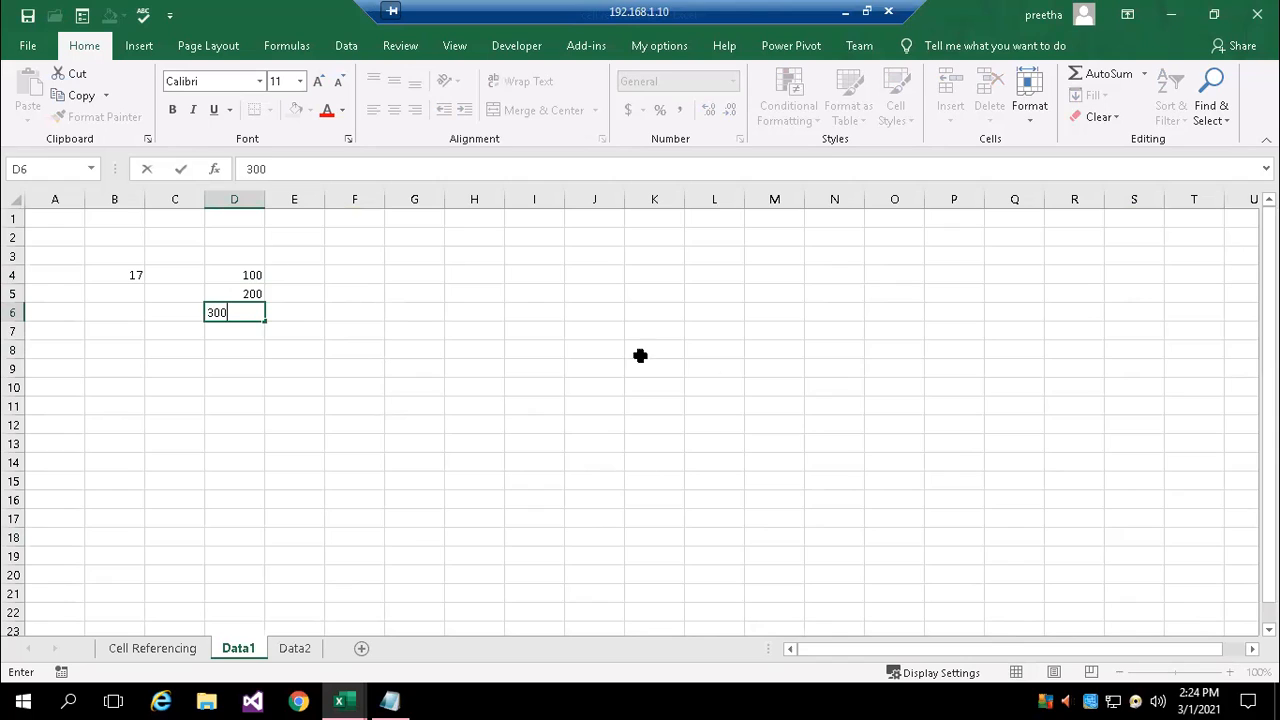
{"action": "left_click", "coordinate": [306, 328]}
Set the font size of the numbers in D4:D6 to 16
{"action": "left_click_drag", "start_coordinate": [240, 275], "coordinate": [251, 312]}
{"action": "left_click", "coordinate": [300, 81]}
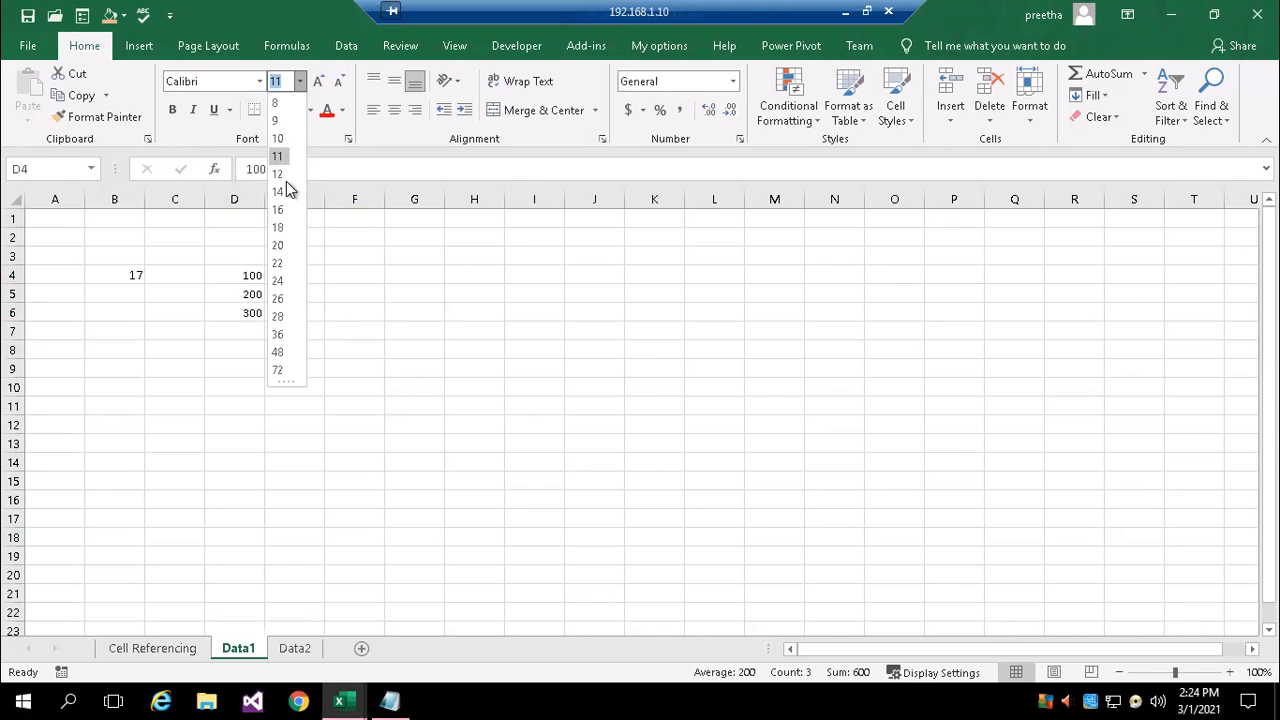
{"action": "left_click", "coordinate": [282, 203]}
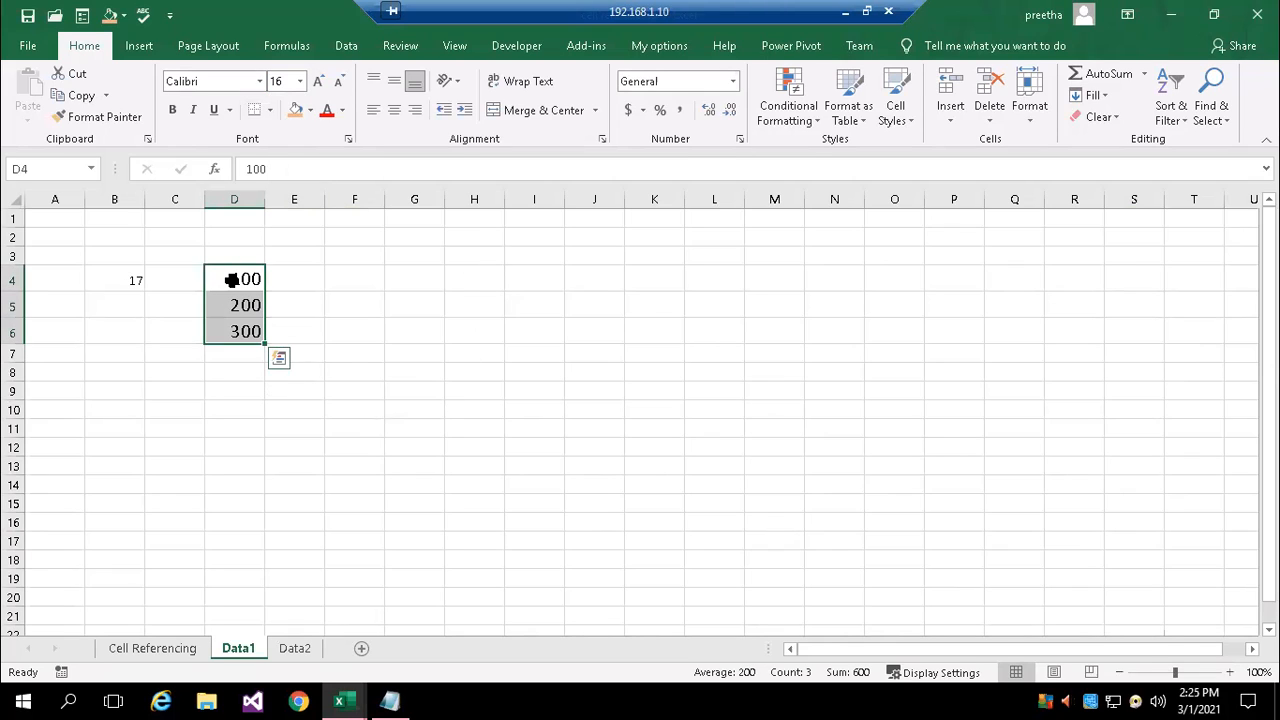
{"action": "left_click", "coordinate": [455, 350]}
{"action": "left_click_drag", "start_coordinate": [245, 275], "coordinate": [240, 328]}
{"action": "left_click", "coordinate": [226, 427]}
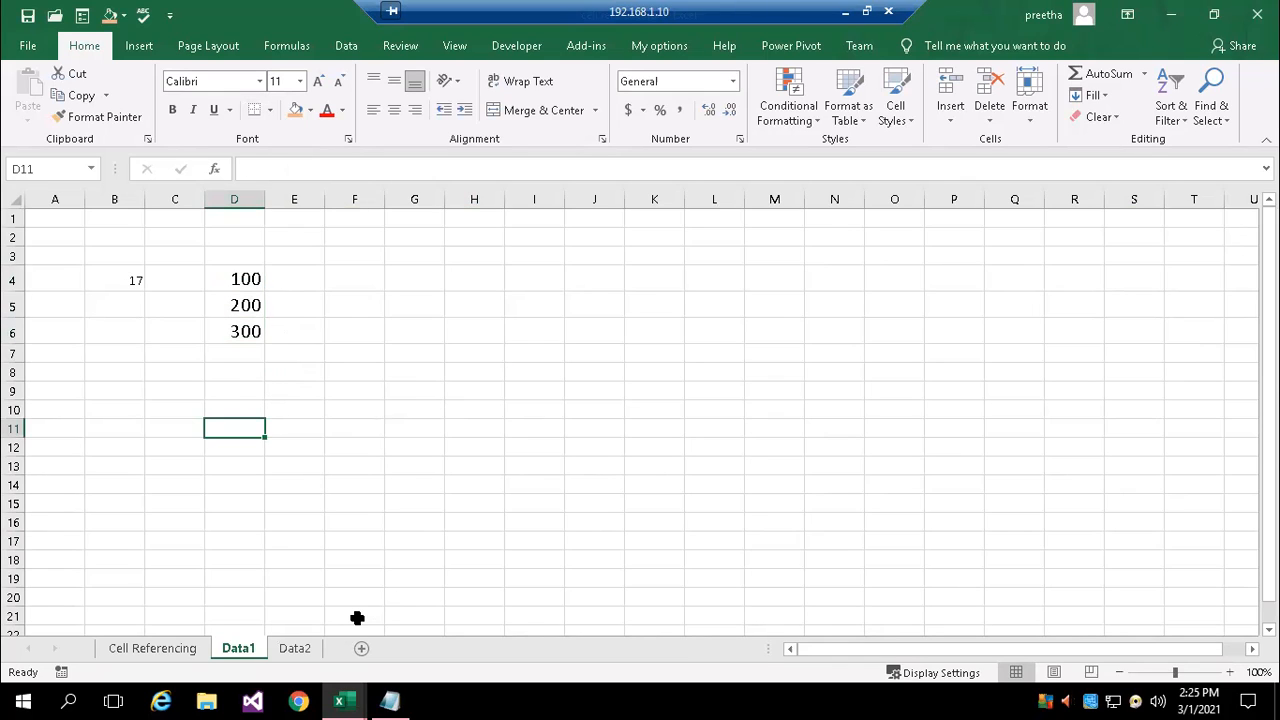
Enter a SUM formula in cell F12 of the Data2 sheet that adds the range D4:D6 from the Data1 sheet
{"action": "left_click", "coordinate": [294, 650]}
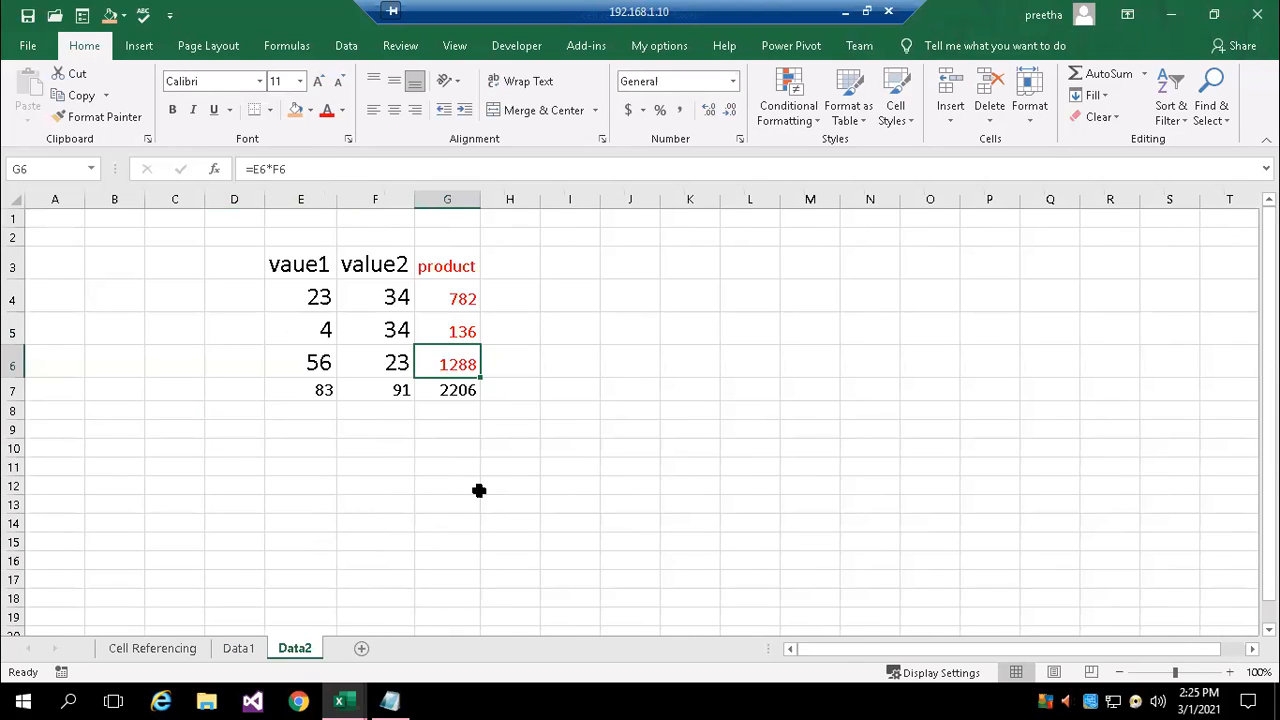
{"action": "left_click", "coordinate": [370, 488]}
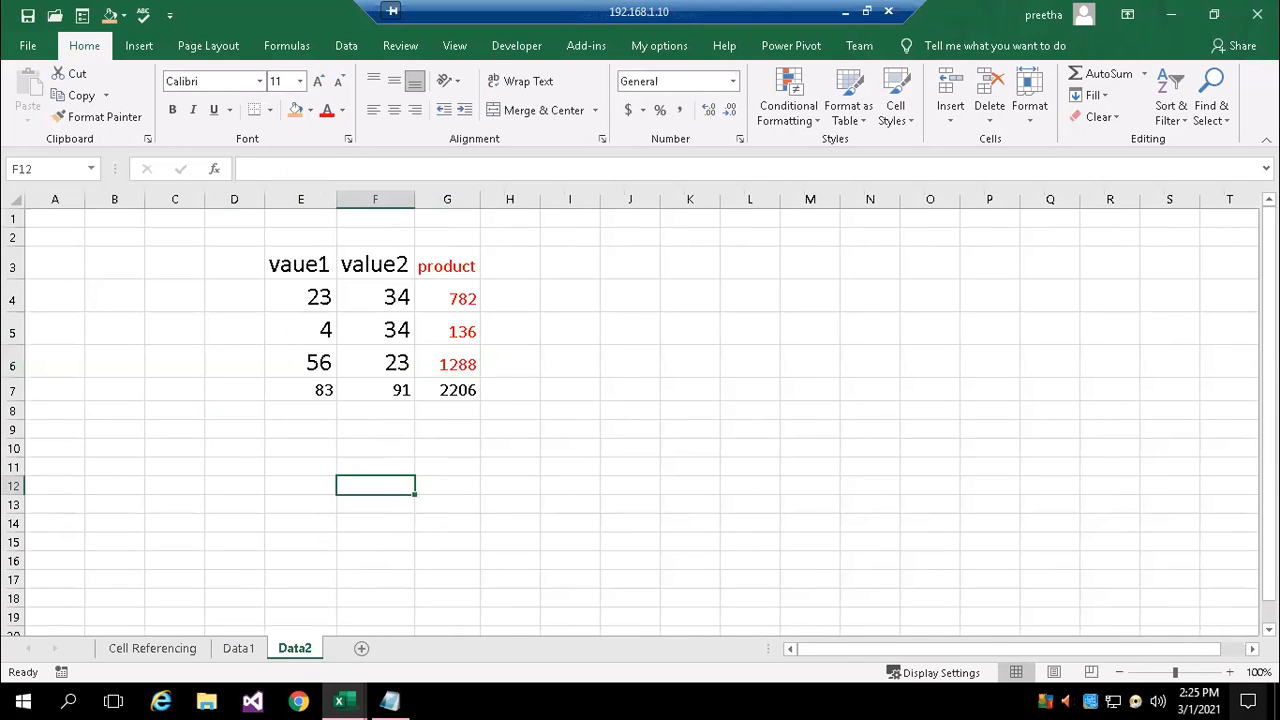
{"action": "type", "text": "=sum"}
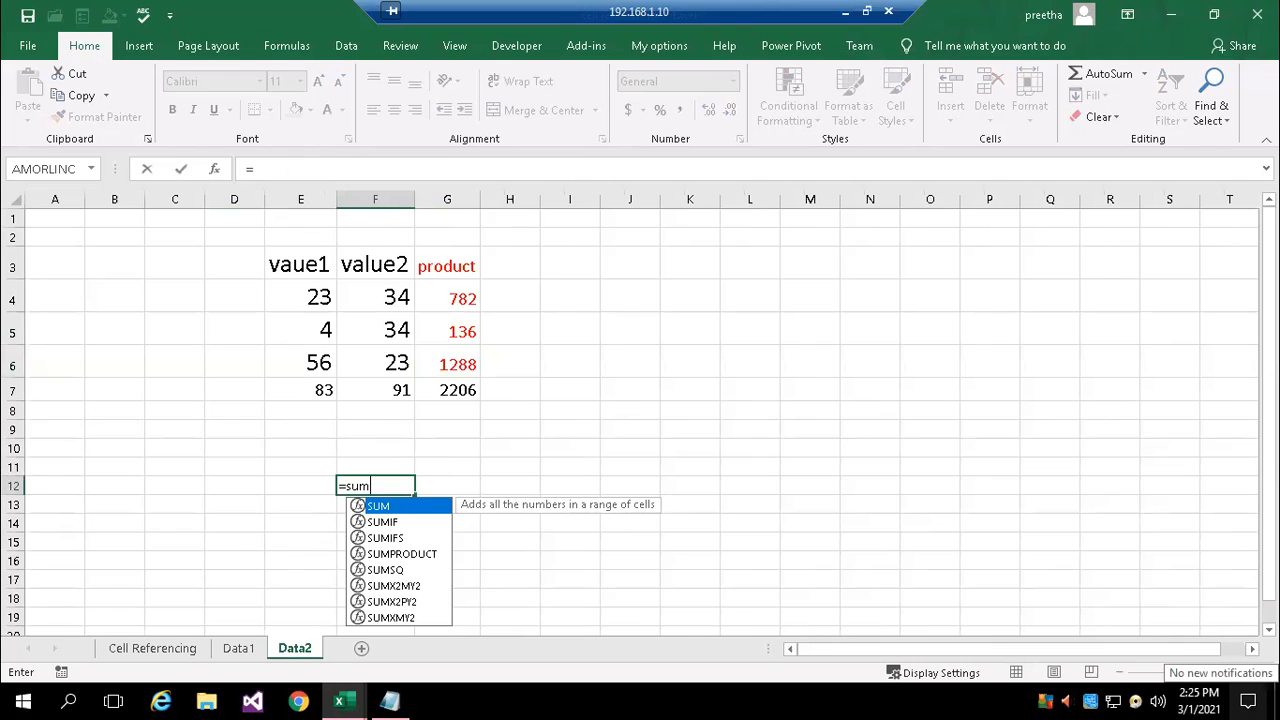
{"action": "type", "text": "("}
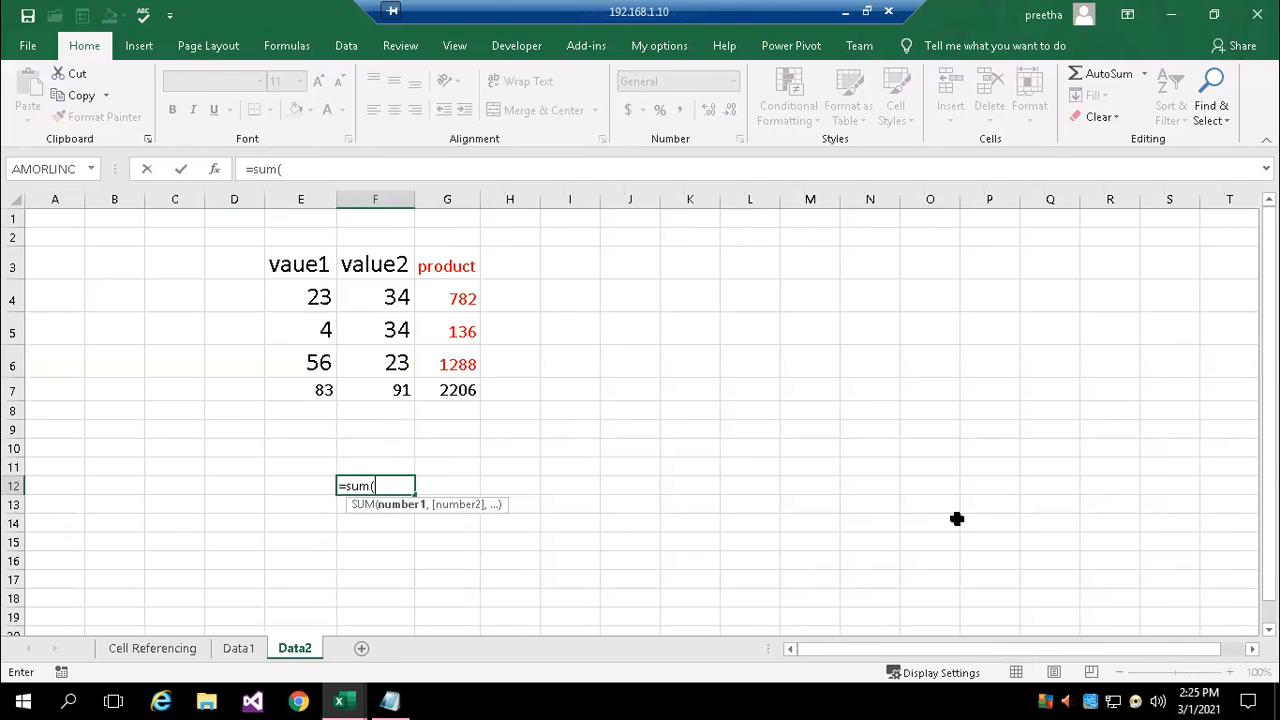
{"action": "left_click", "coordinate": [238, 647]}
{"action": "left_click", "coordinate": [241, 289]}
{"action": "left_click_drag", "start_coordinate": [241, 289], "coordinate": [240, 332]}
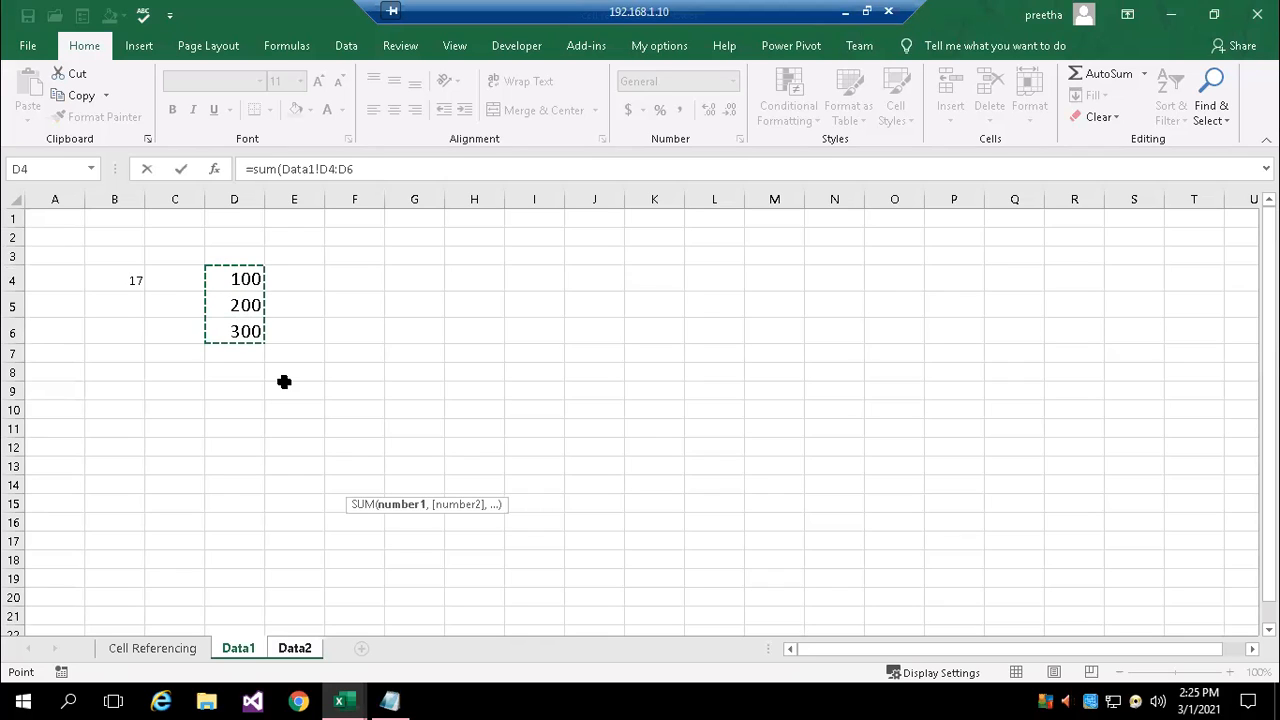
{"action": "type", "text": ")"}
{"action": "key", "text": "Return"}
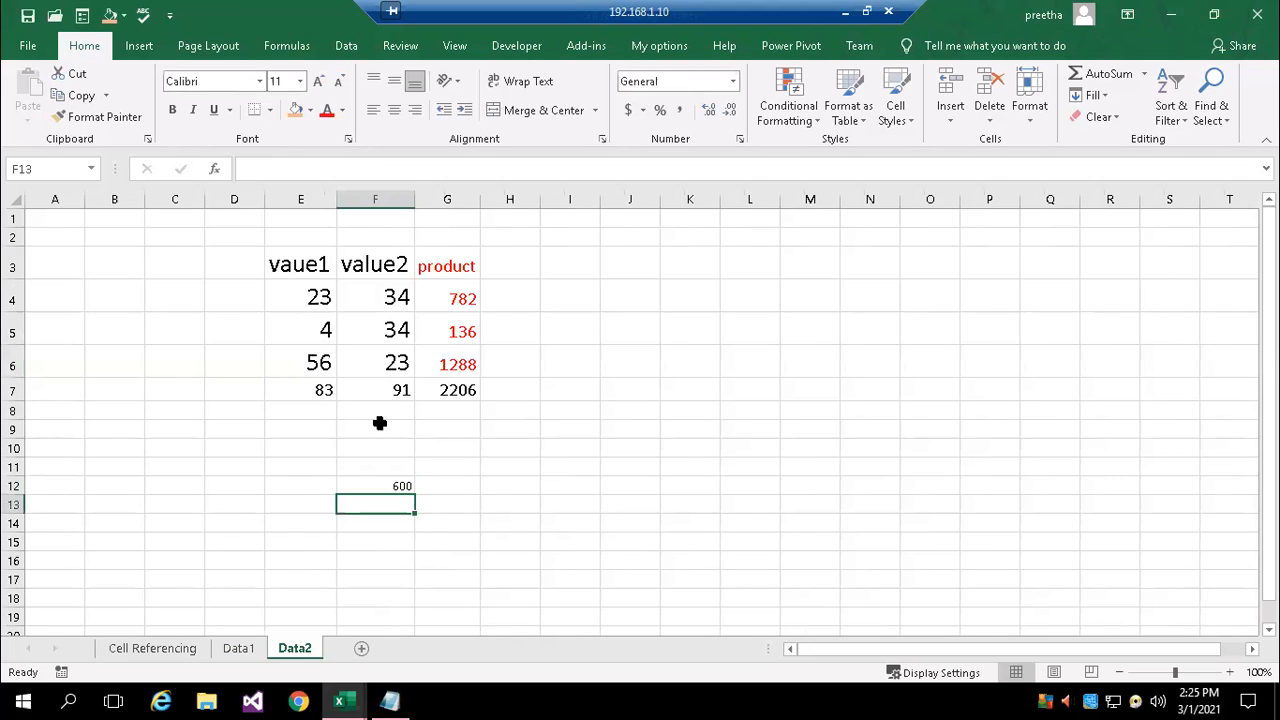
Examine the cross-sheet formula in F12, read the sheet and workbook reference notes in Notepad, and return to Excel
{"action": "double_click", "coordinate": [403, 486]}
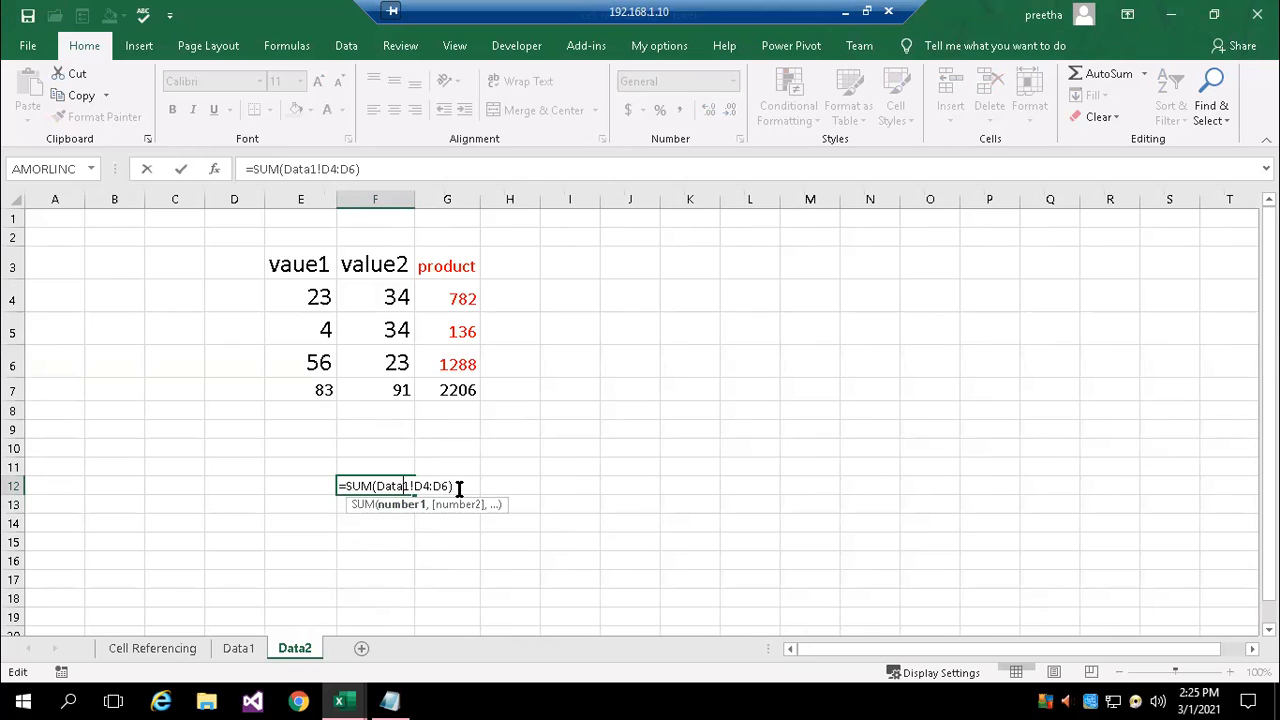
{"action": "key", "text": "Return"}
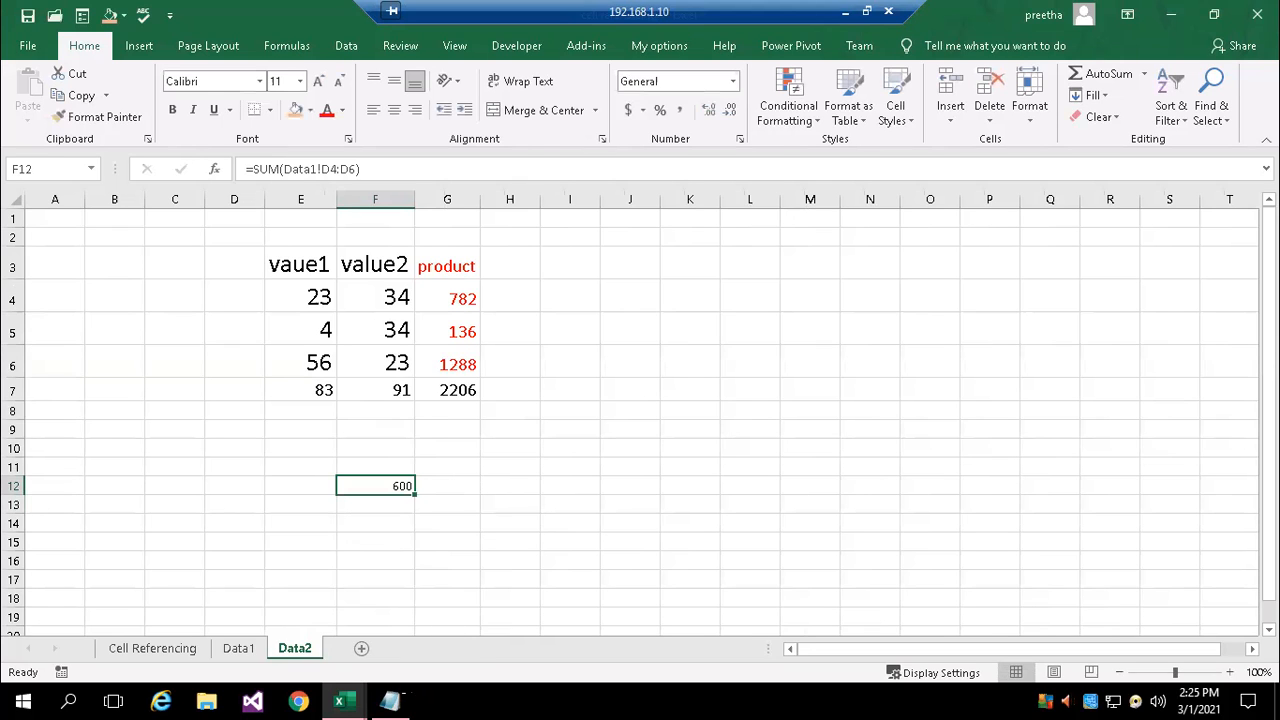
{"action": "left_click", "coordinate": [390, 700]}
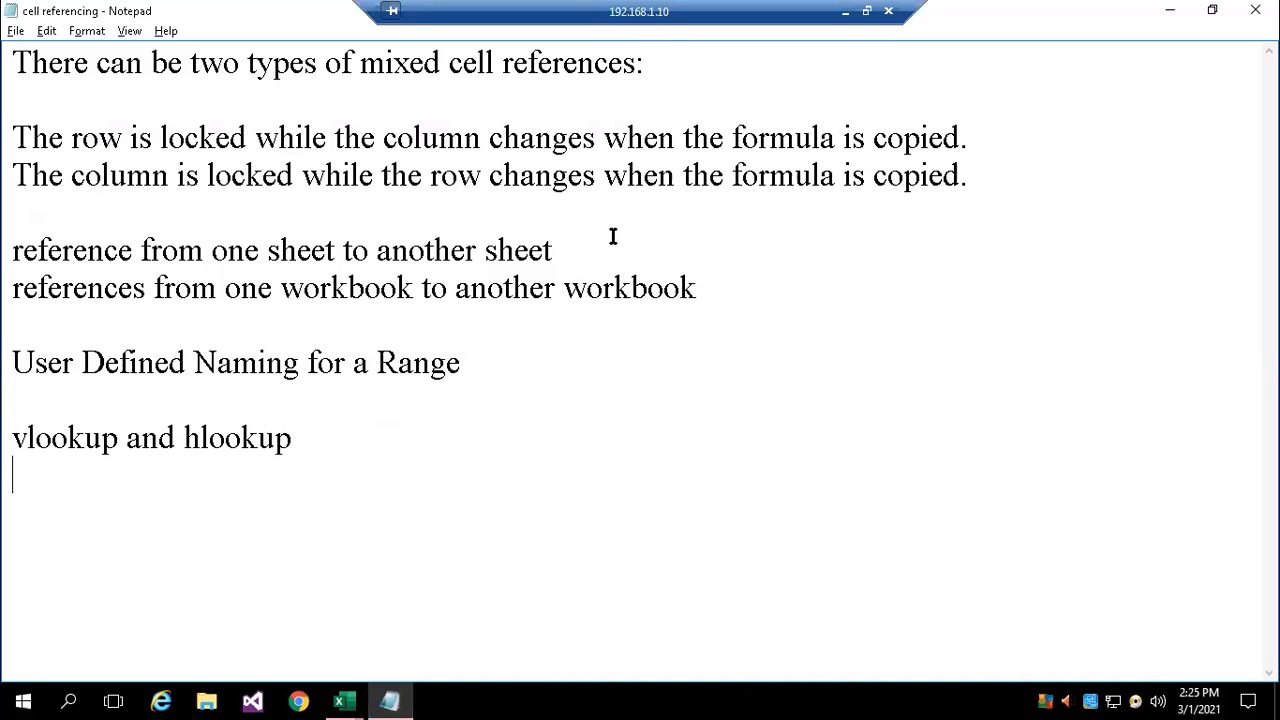
{"action": "key", "text": "alt+Tab"}
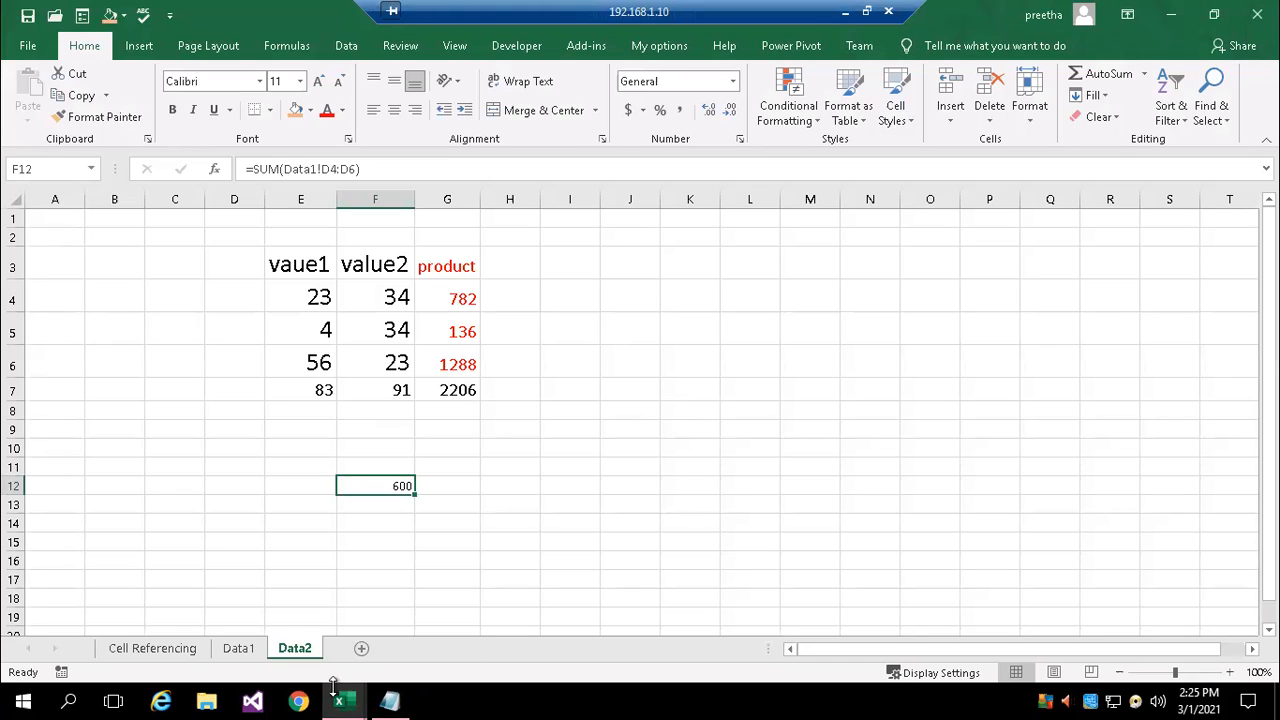
Examine the Total values in H5:H12 of the relative referencing table on the Cell Referencing sheet
{"action": "left_click", "coordinate": [155, 648]}
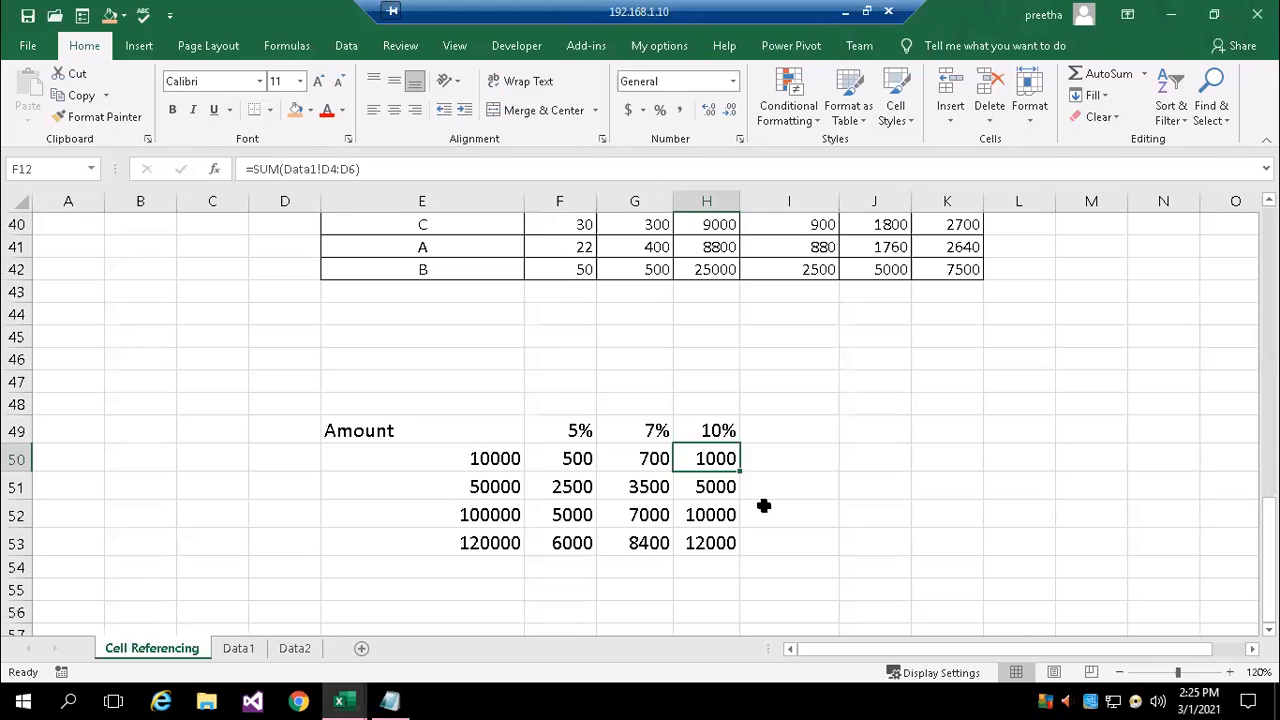
{"action": "scroll", "coordinate": [766, 503], "scroll_direction": "up", "scroll_amount": 12}
{"action": "scroll", "coordinate": [842, 451], "scroll_direction": "up", "scroll_amount": 1}
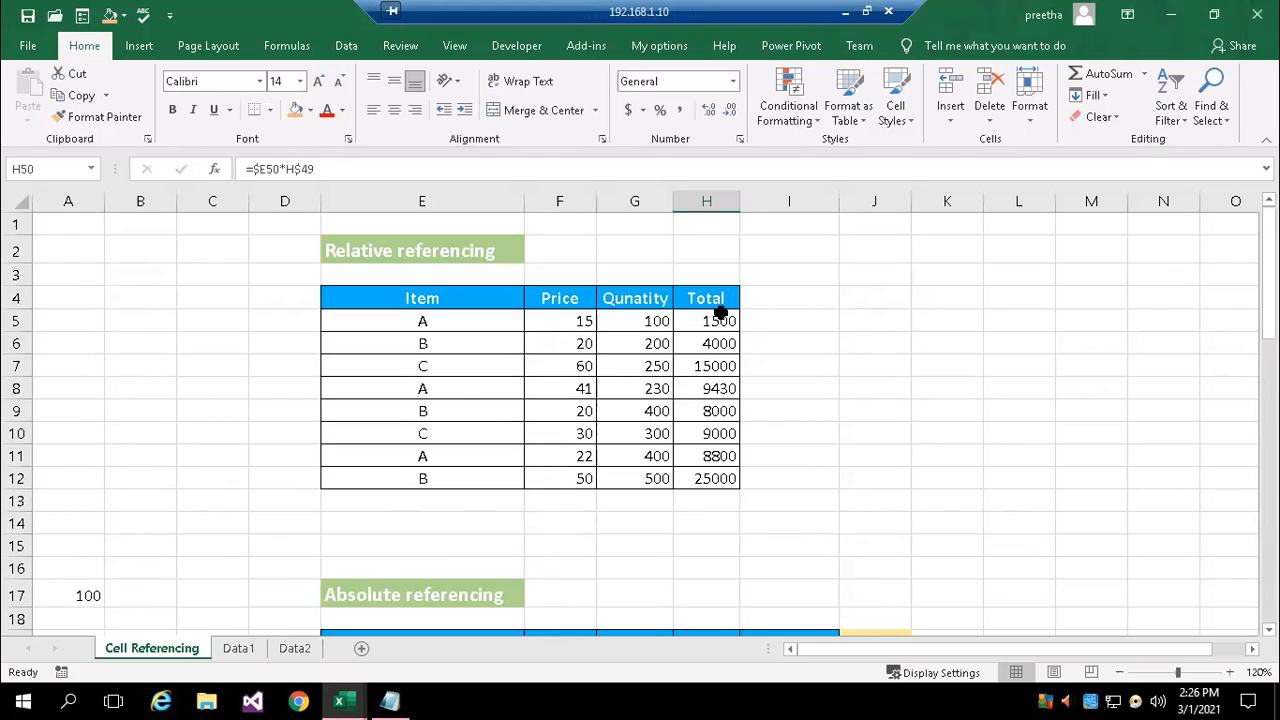
{"action": "left_click_drag", "start_coordinate": [720, 320], "coordinate": [733, 478]}
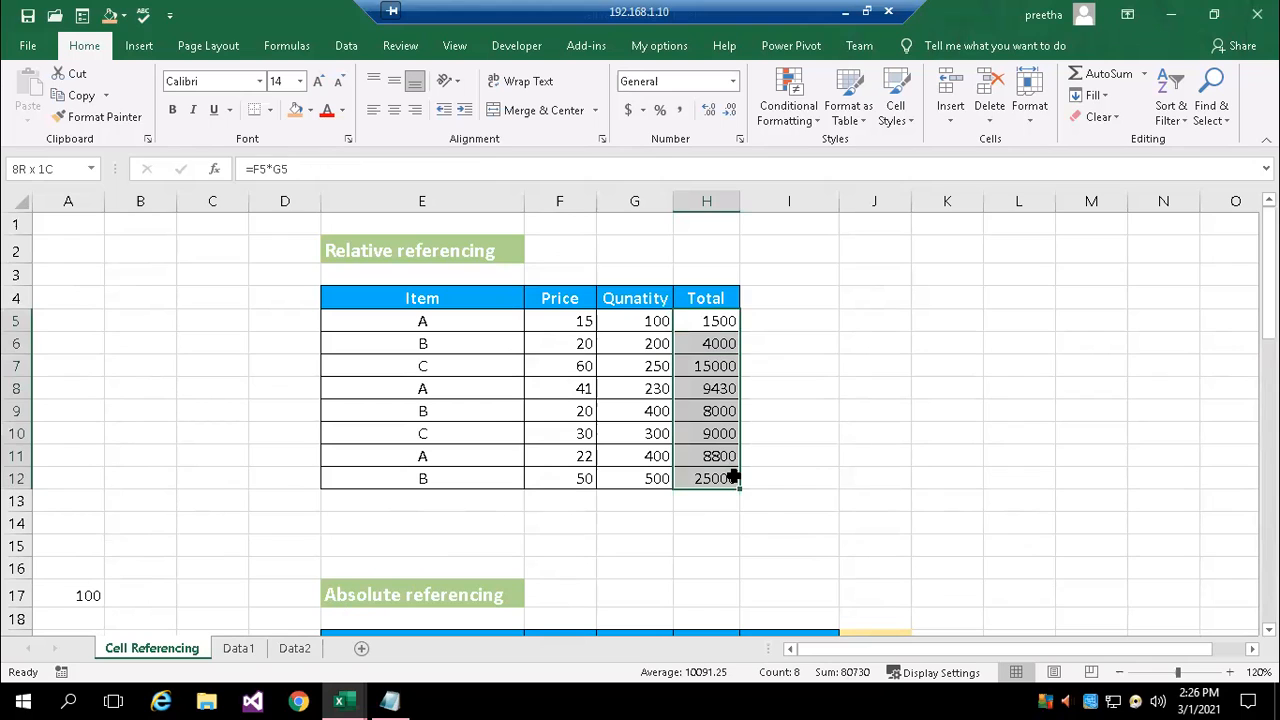
{"action": "left_click", "coordinate": [915, 411]}
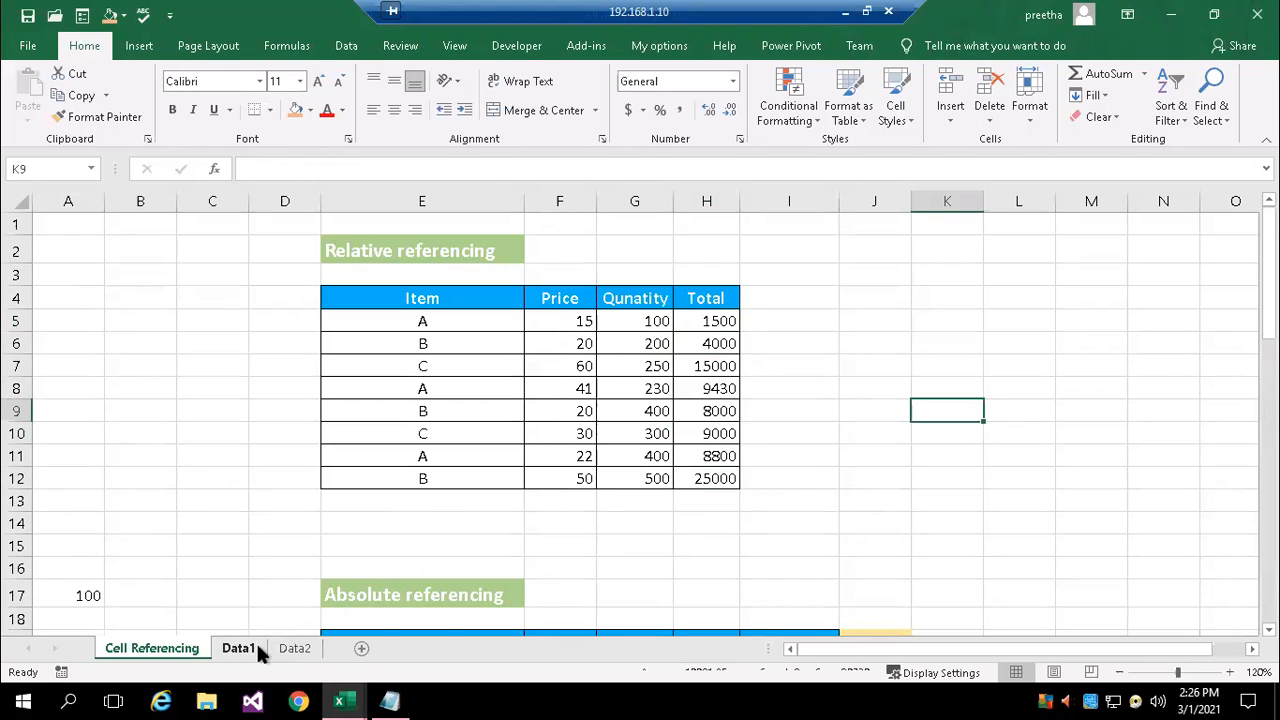
Enter a MAX formula in cell G6 of the Data1 sheet over the range H5:H12 from the Cell Referencing sheet
{"action": "left_click", "coordinate": [240, 648]}
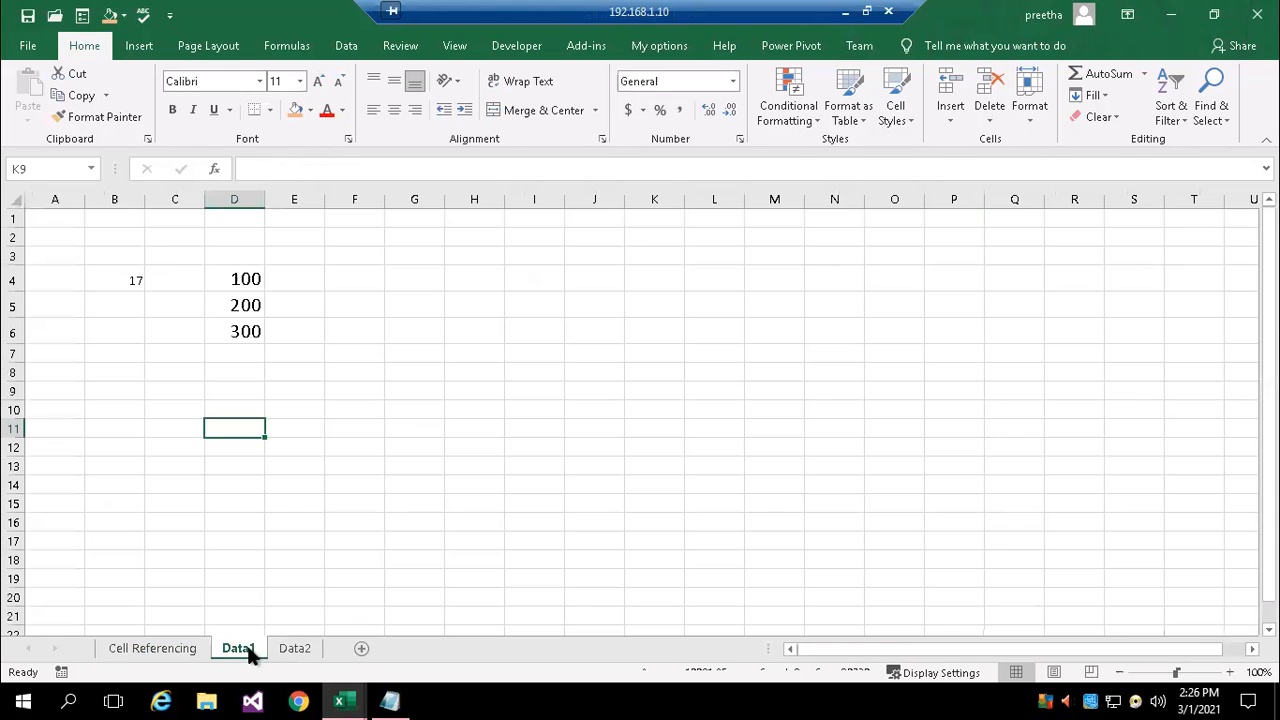
{"action": "left_click", "coordinate": [409, 331]}
{"action": "type", "text": "=ma"}
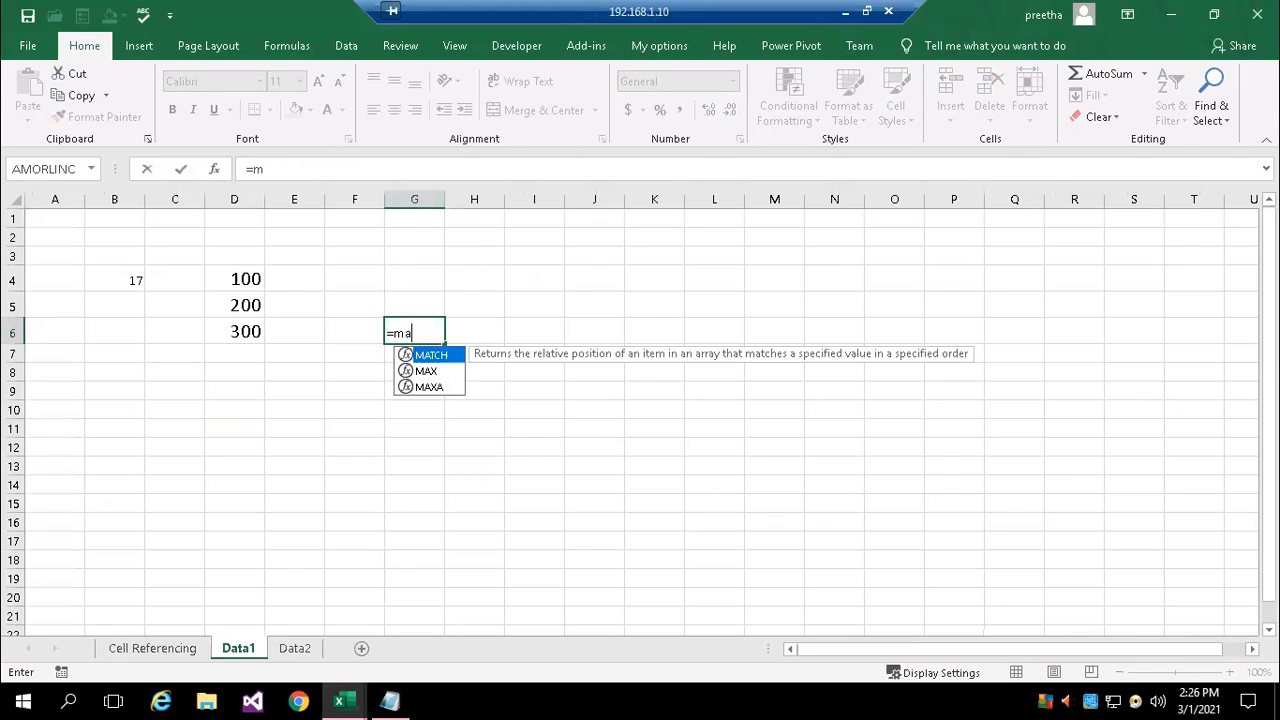
{"action": "type", "text": "x"}
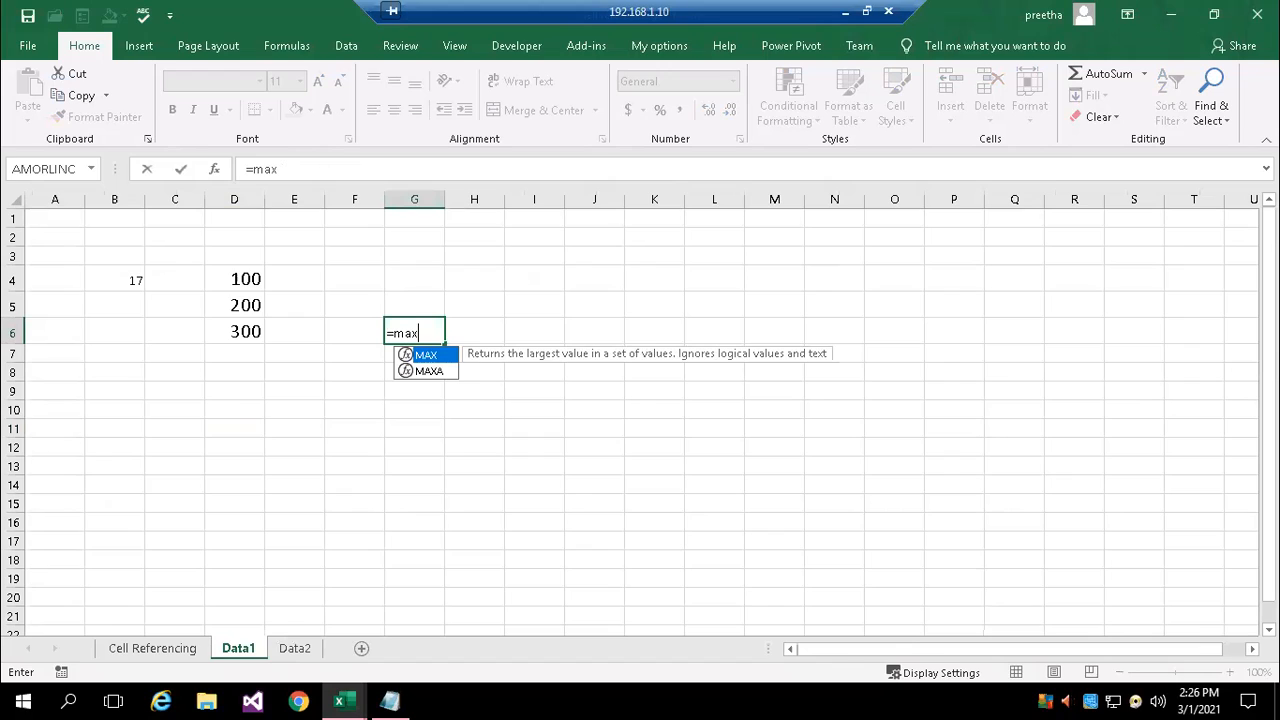
{"action": "type", "text": "("}
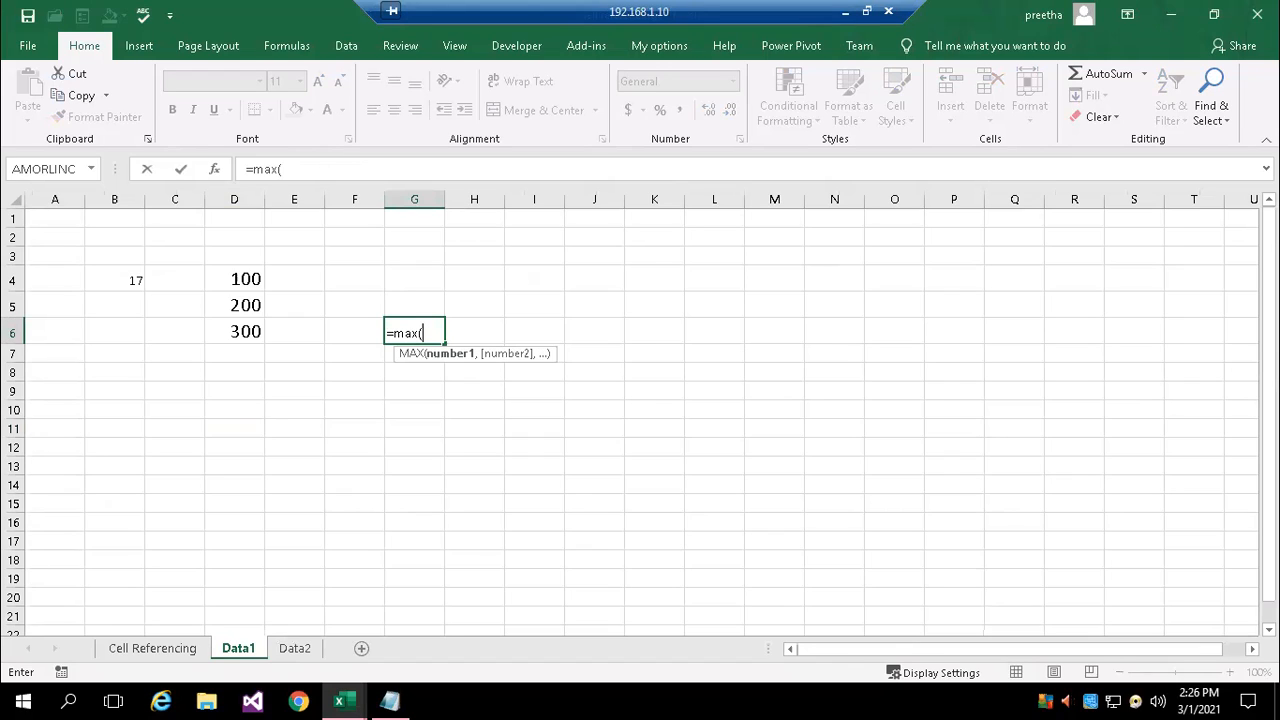
{"action": "left_click", "coordinate": [150, 650]}
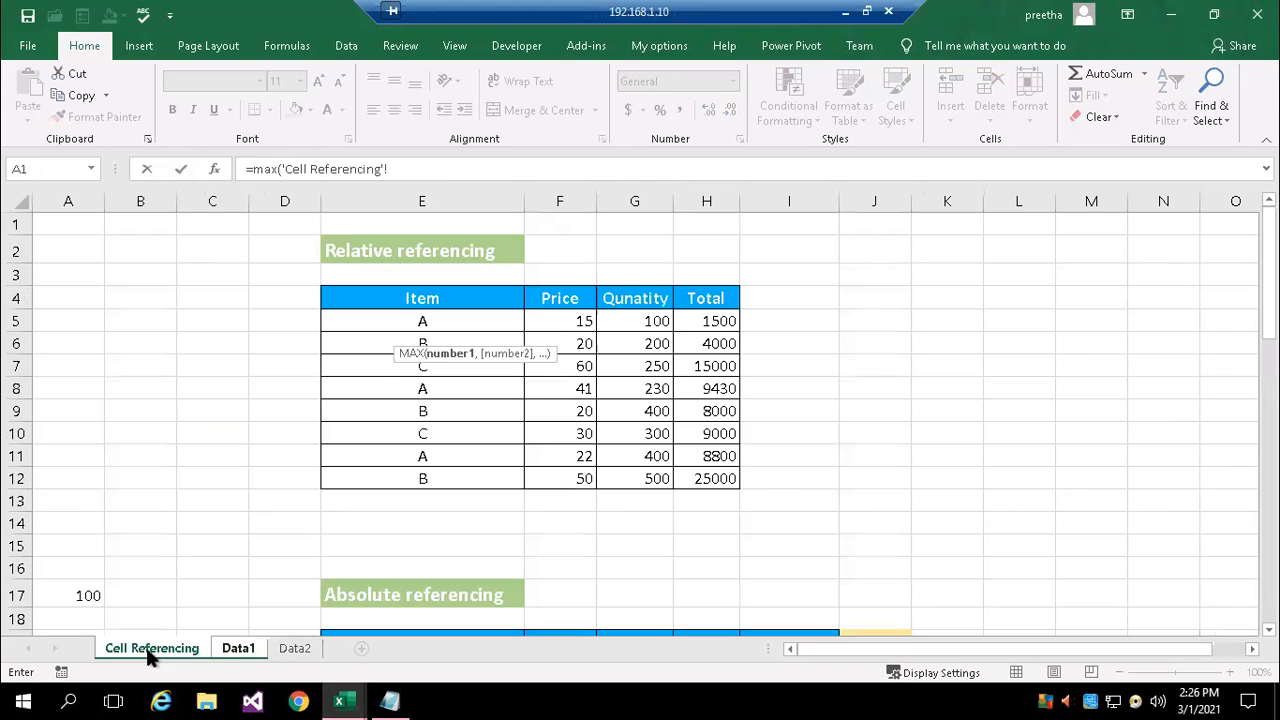
{"action": "left_click", "coordinate": [703, 322]}
{"action": "left_click_drag", "start_coordinate": [703, 322], "coordinate": [708, 480]}
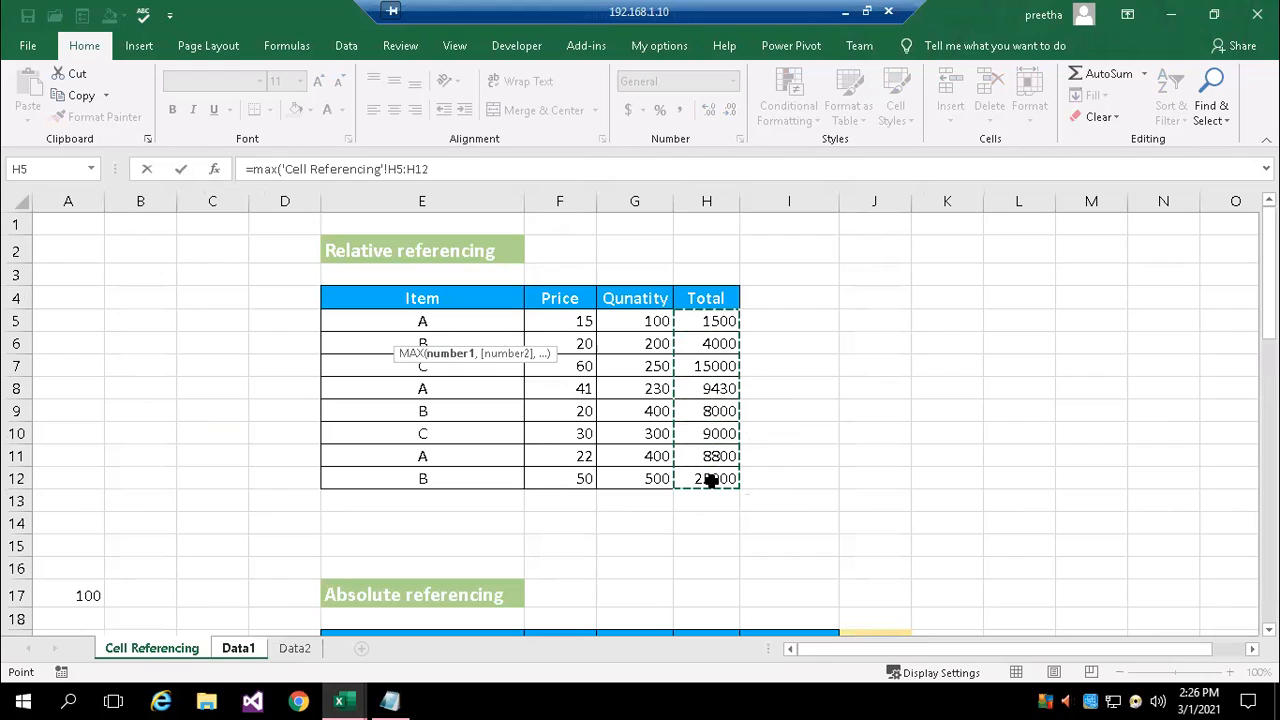
{"action": "left_click", "coordinate": [547, 170]}
{"action": "type", "text": ")"}
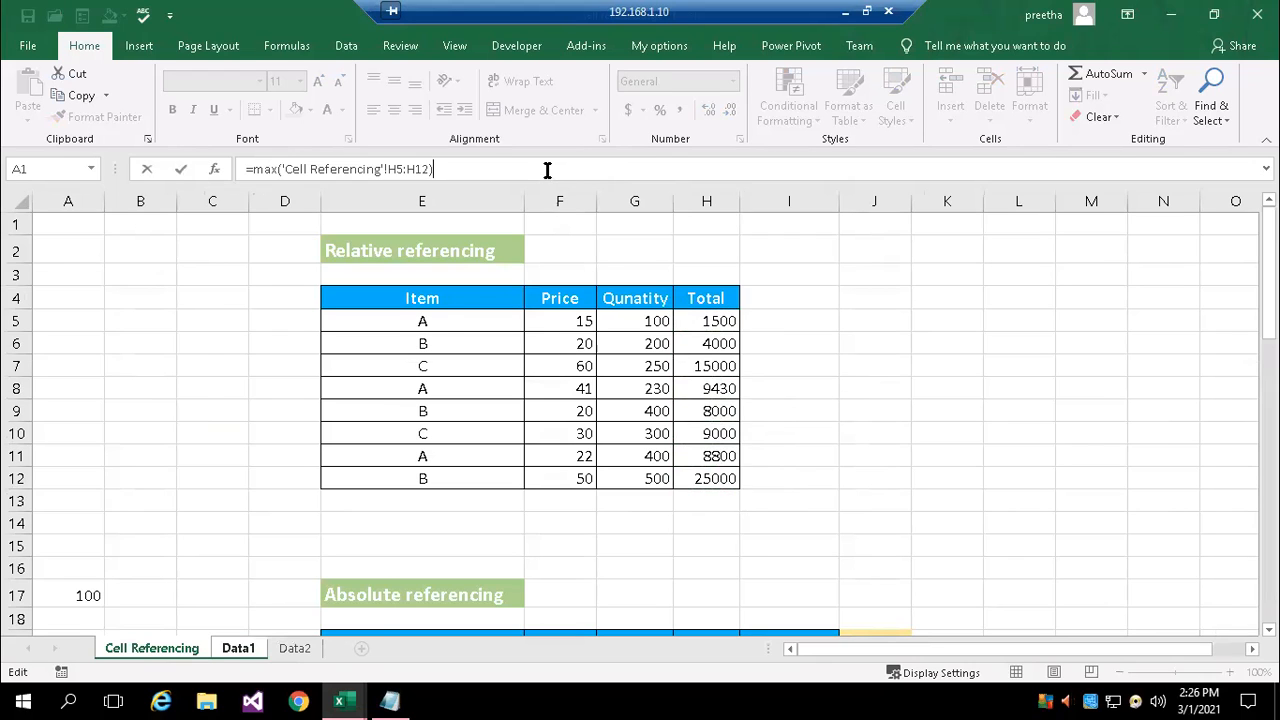
{"action": "key", "text": "Return"}
Set the font size of G6 to 22 and review its cross-sheet MAX formula
{"action": "left_click", "coordinate": [416, 333]}
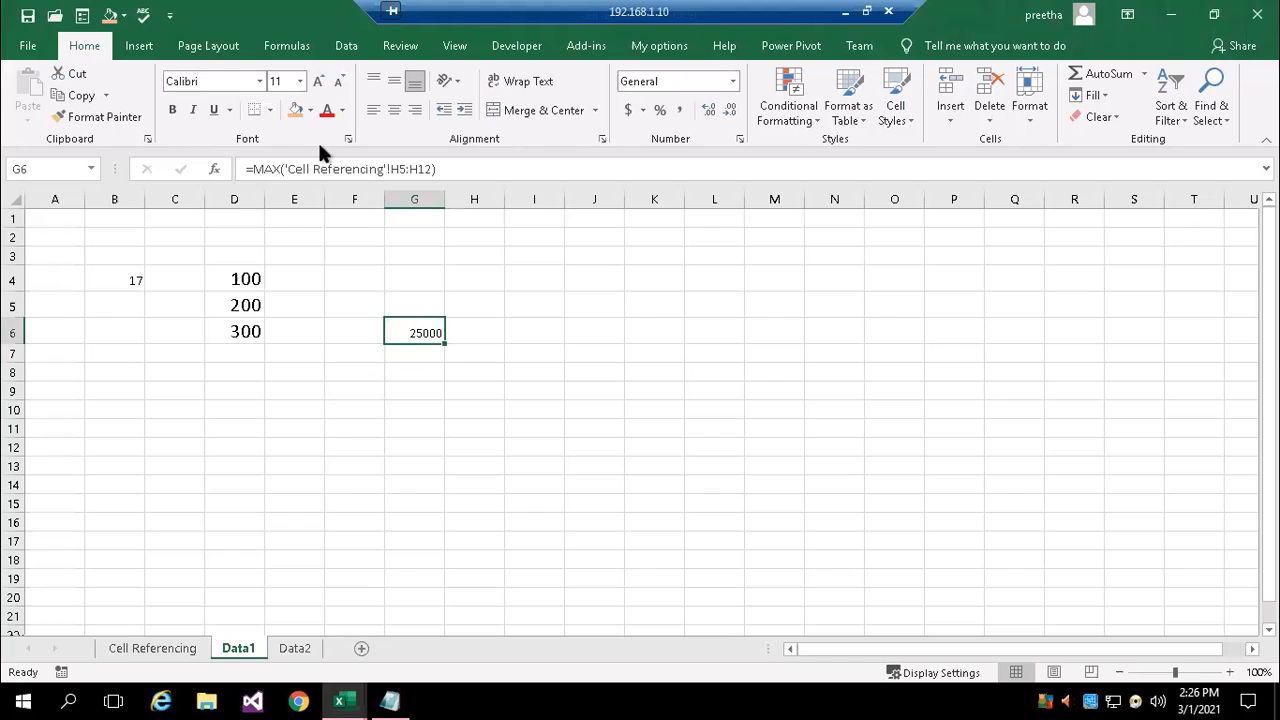
{"action": "left_click", "coordinate": [300, 82]}
{"action": "left_click", "coordinate": [283, 258]}
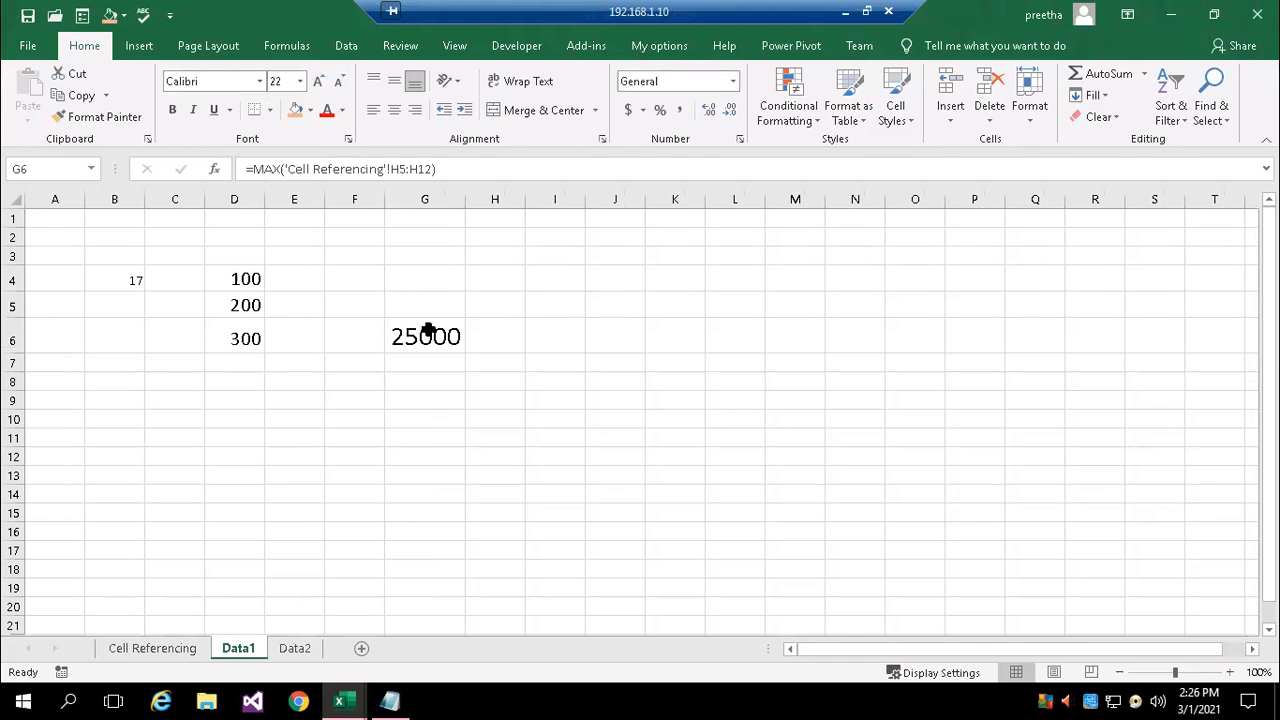
{"action": "double_click", "coordinate": [438, 343]}
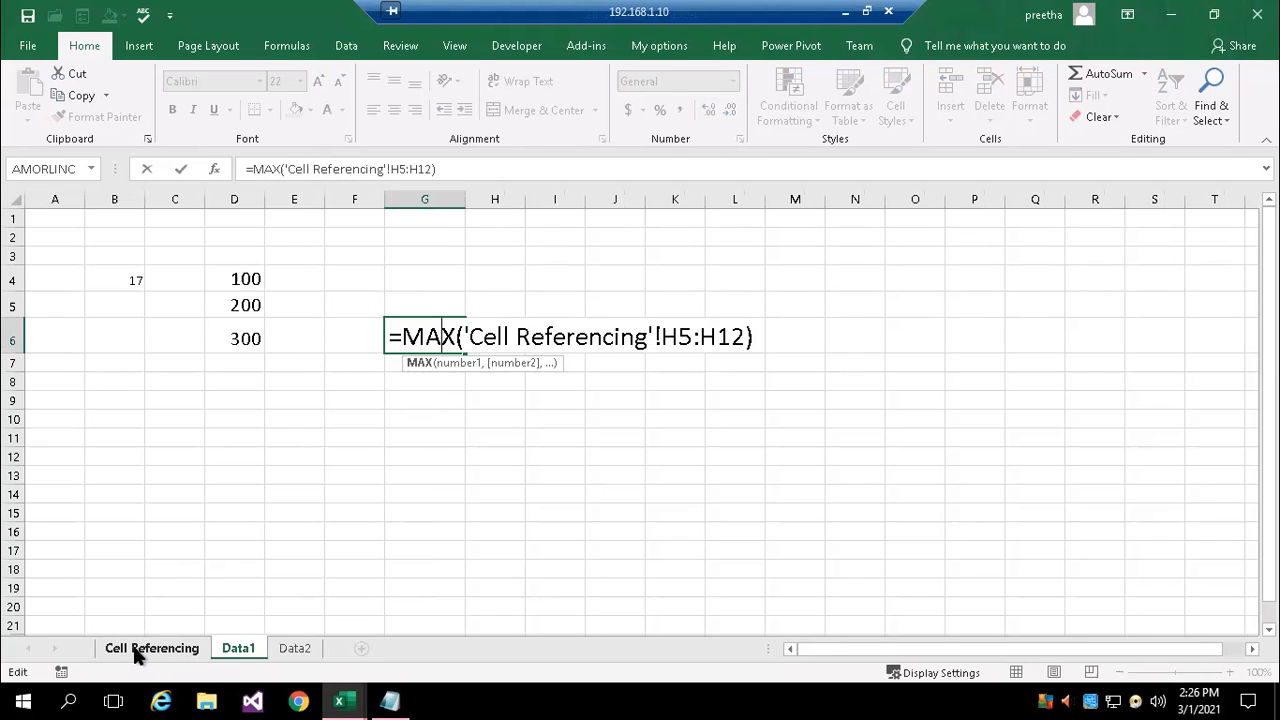
{"action": "key", "text": "ctrl+Return"}
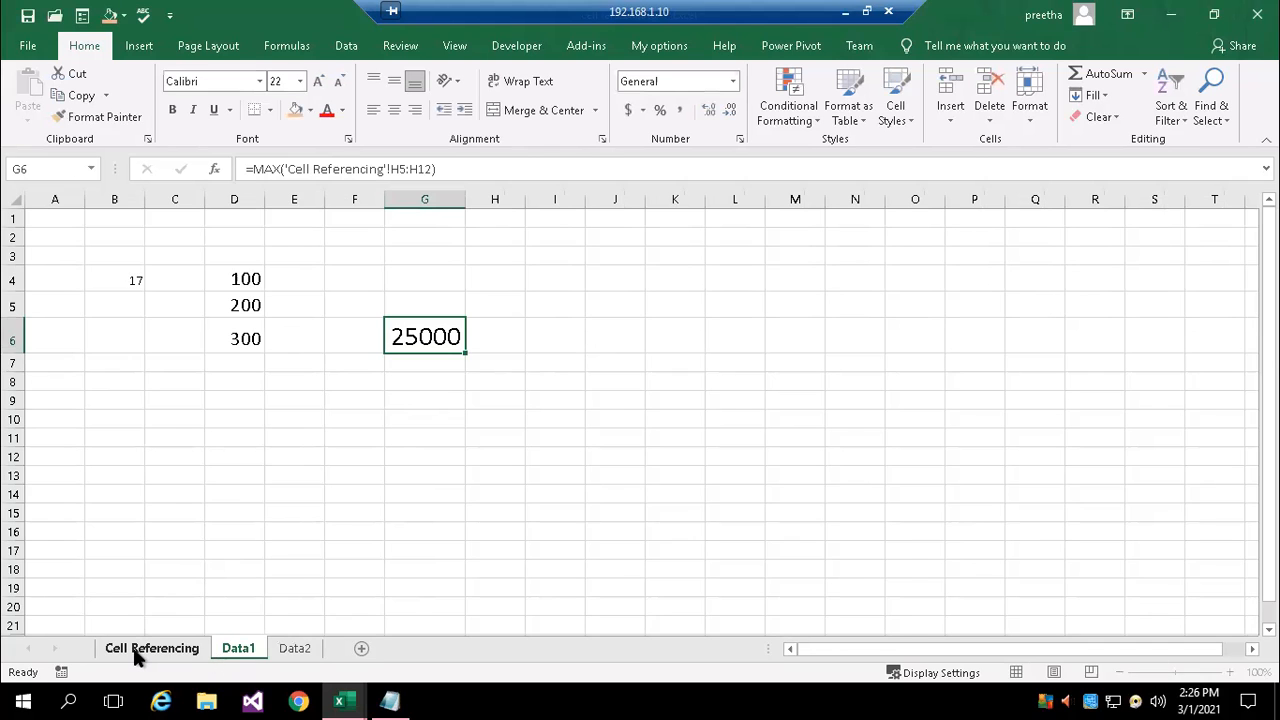
Rename the Cell Referencing sheet as "Sales data" and check the sheet reference in the MAX formula in G6 of Data1
{"action": "right_click", "coordinate": [141, 652]}
{"action": "left_click", "coordinate": [190, 477]}
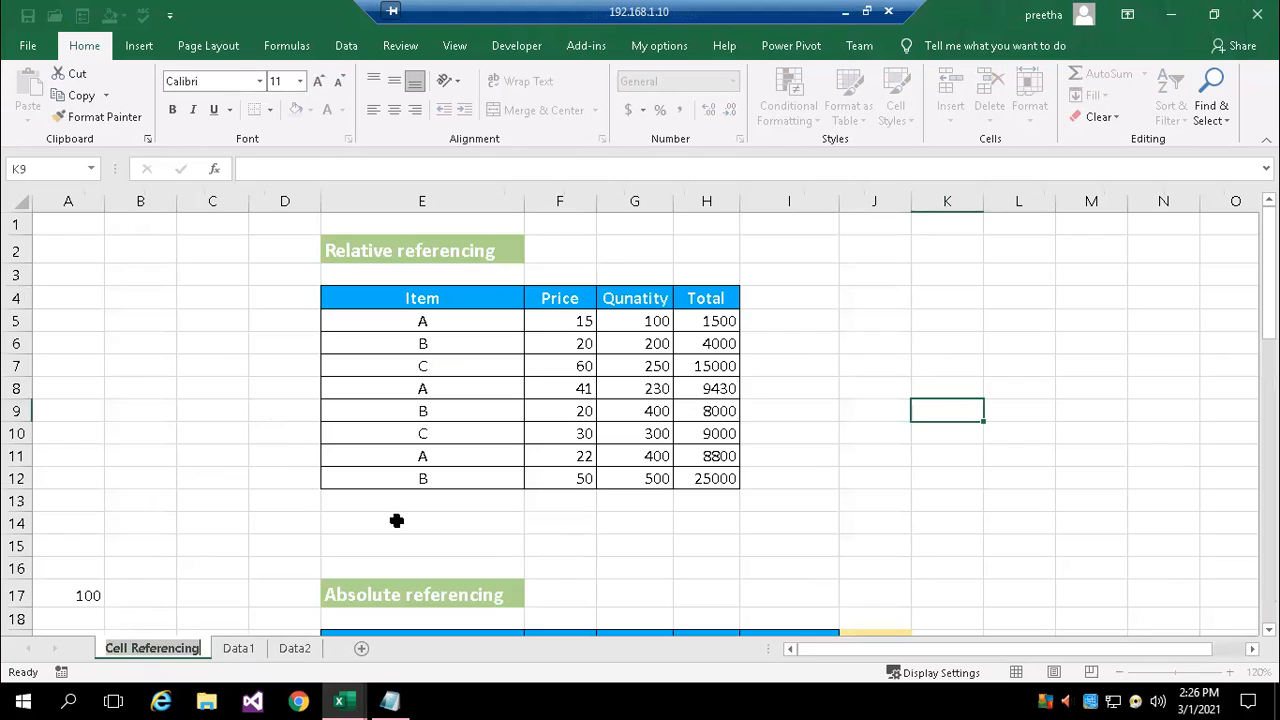
{"action": "type", "text": "Sales"}
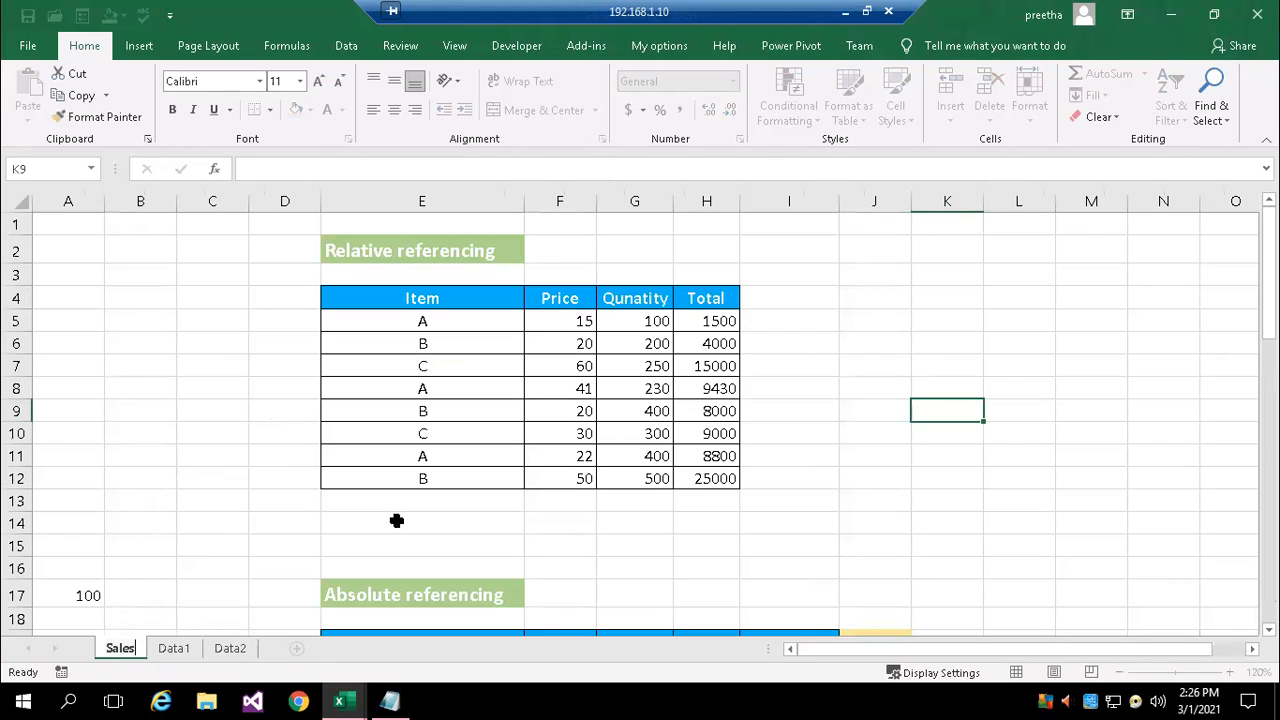
{"action": "type", "text": " d"}
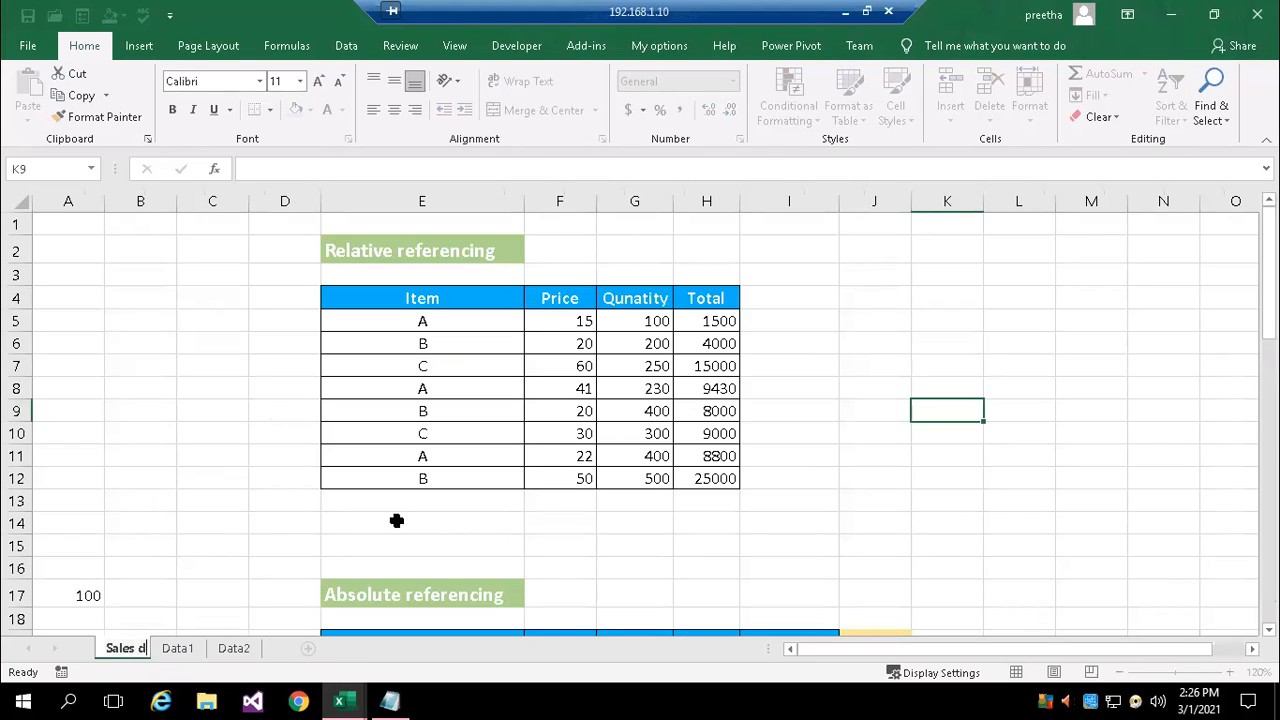
{"action": "type", "text": "ata"}
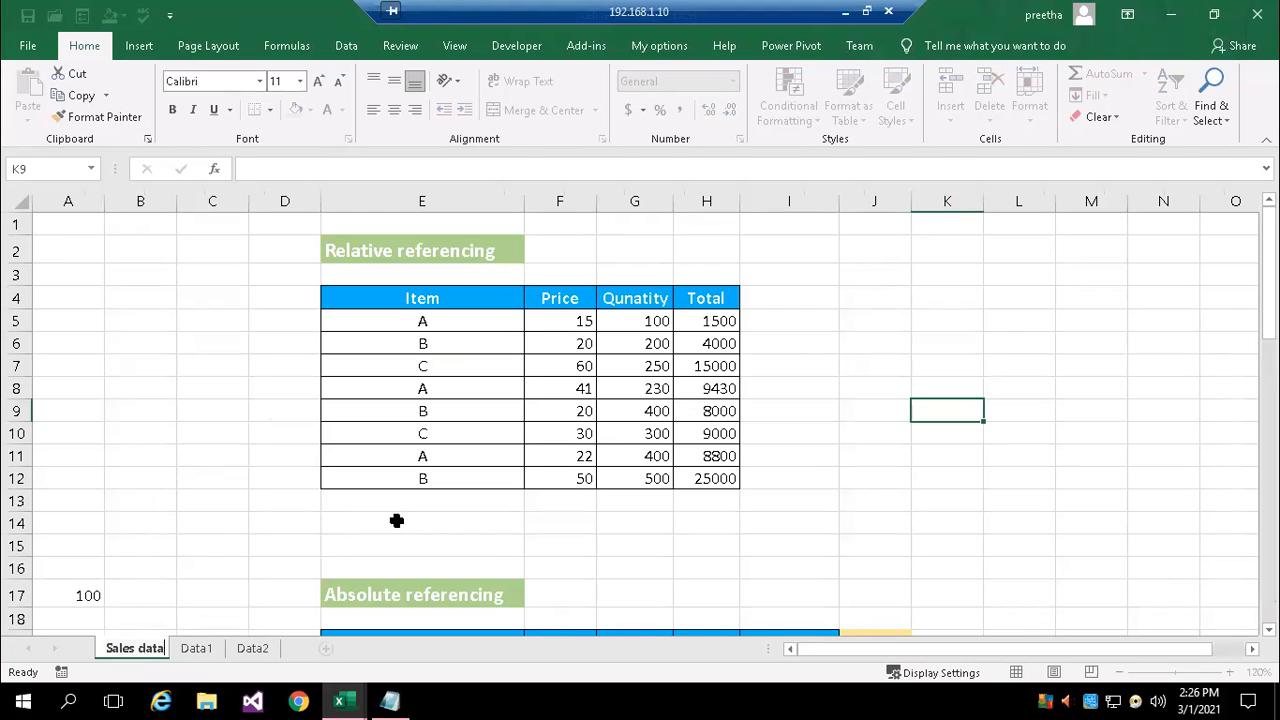
{"action": "key", "text": "Return"}
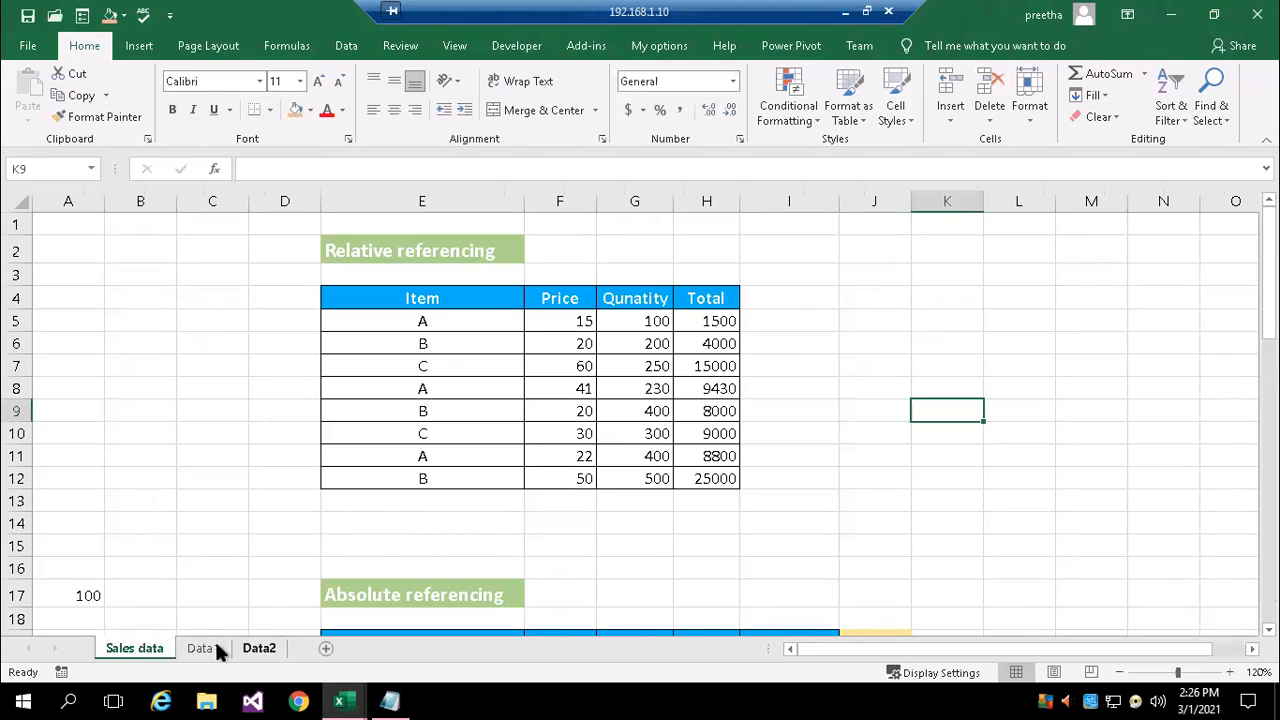
{"action": "left_click", "coordinate": [202, 648]}
{"action": "double_click", "coordinate": [435, 335]}
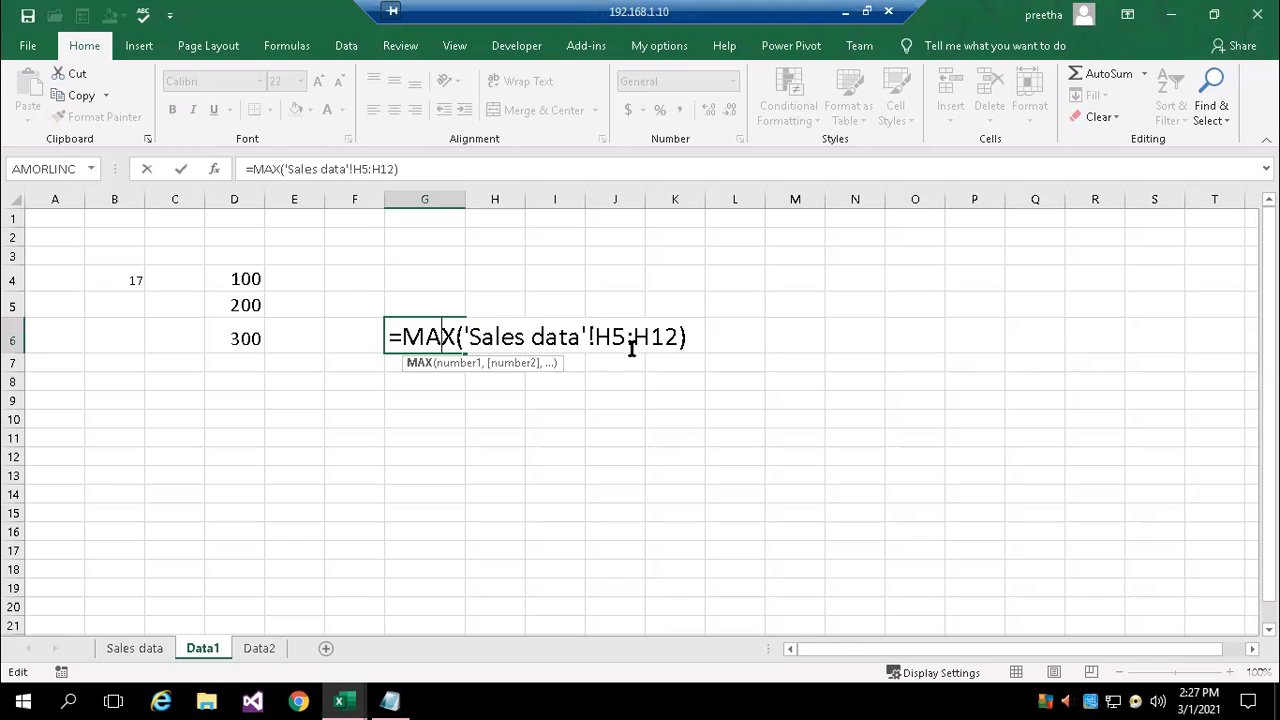
{"action": "left_click", "coordinate": [460, 420]}
{"action": "type", "text": "=ave"}
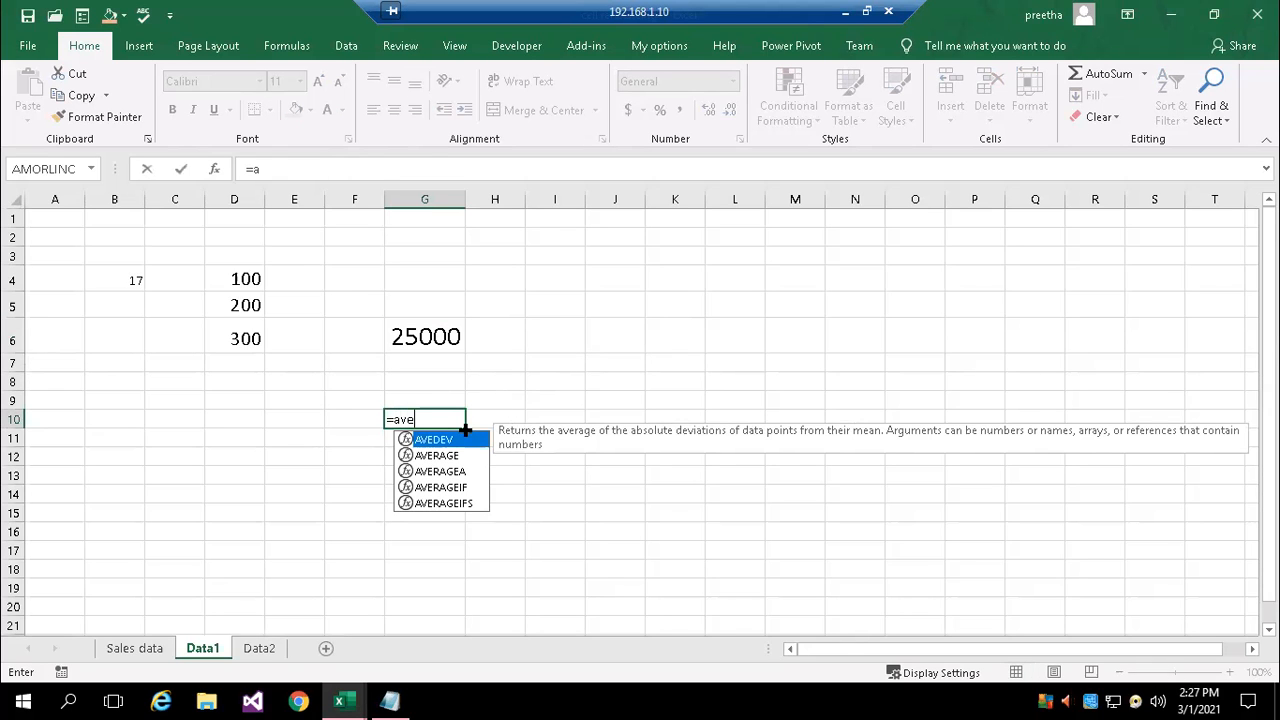
{"action": "key", "text": "Down"}
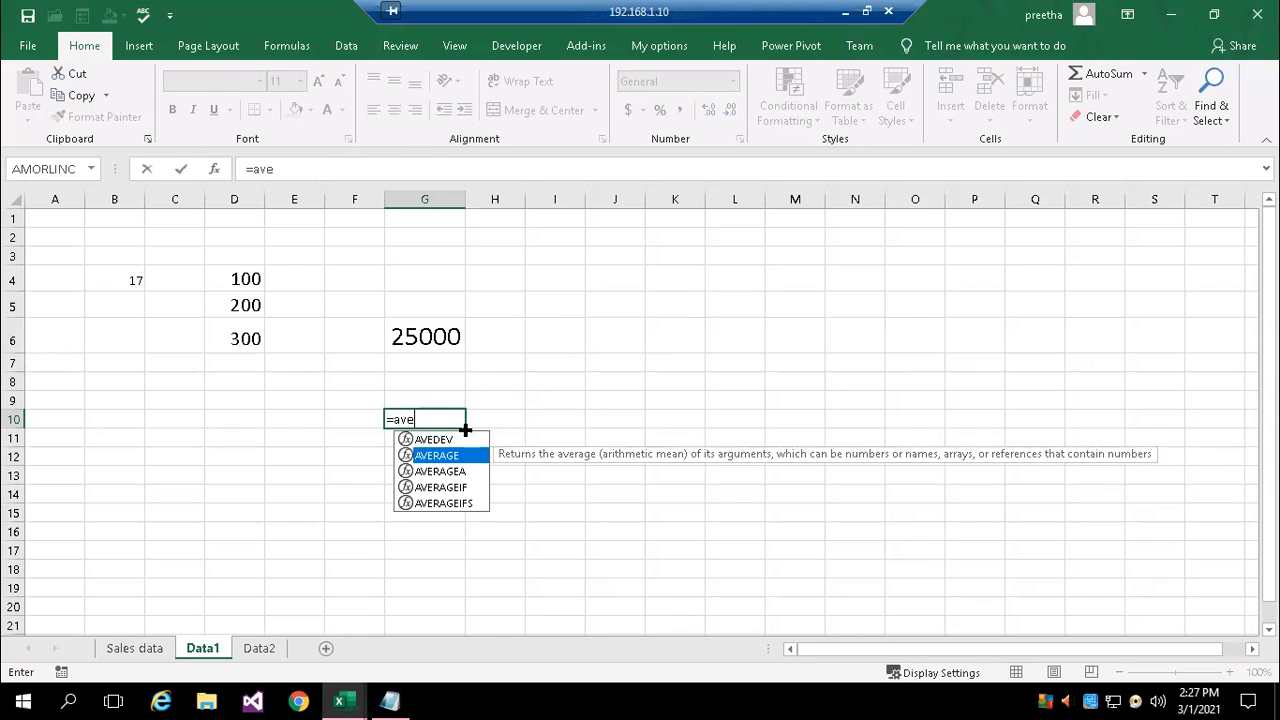
{"action": "key", "text": "Tab"}
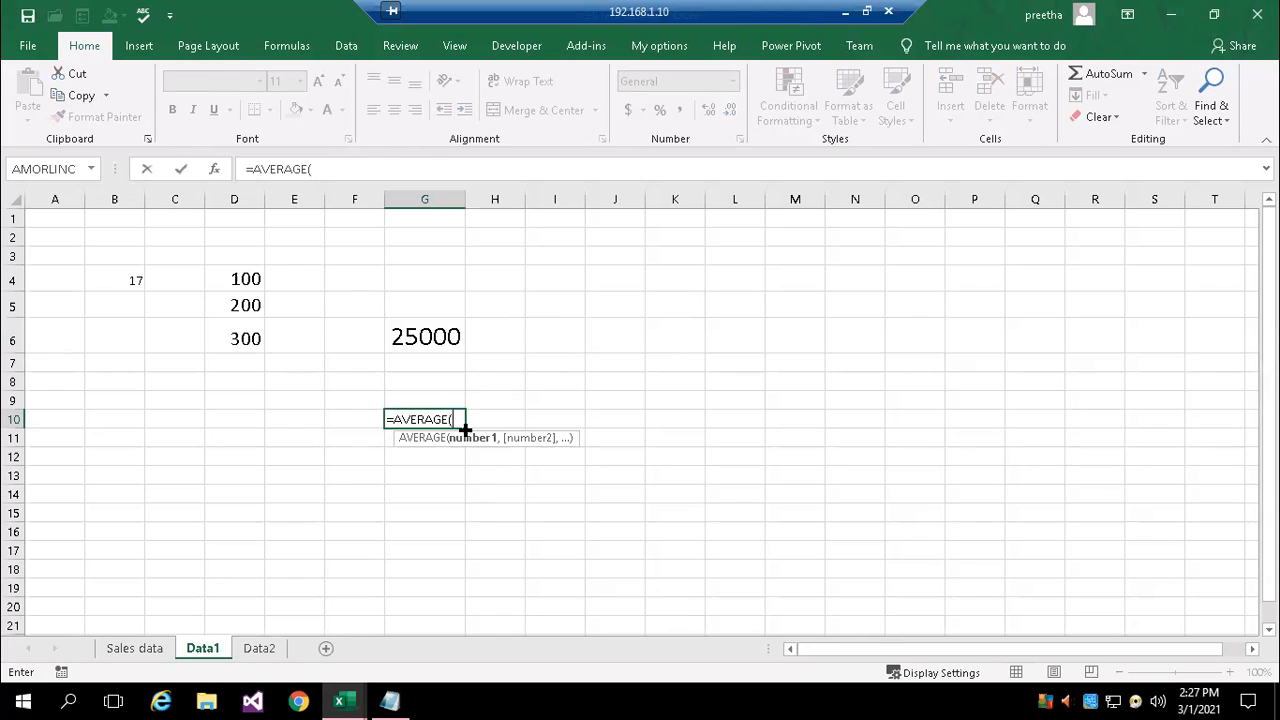
{"action": "type", "text": "sales data!"}
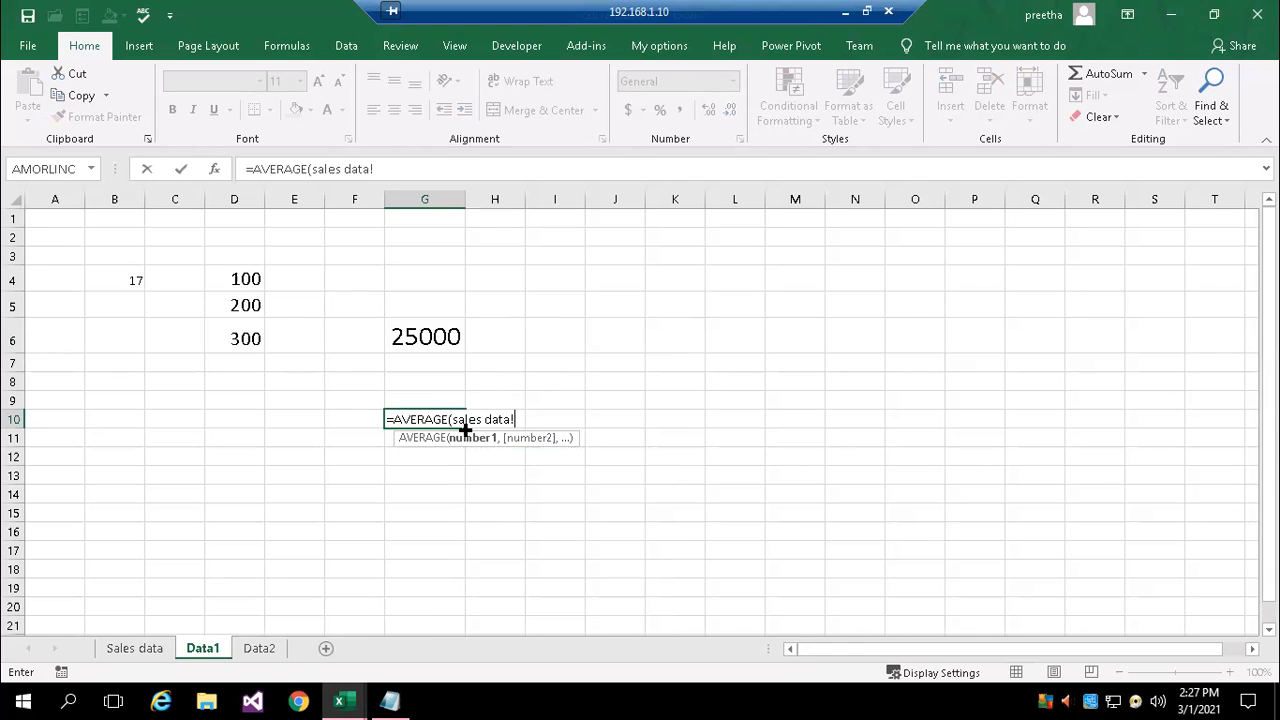
{"action": "type", "text": "h5"}
{"action": "key", "text": "Escape"}
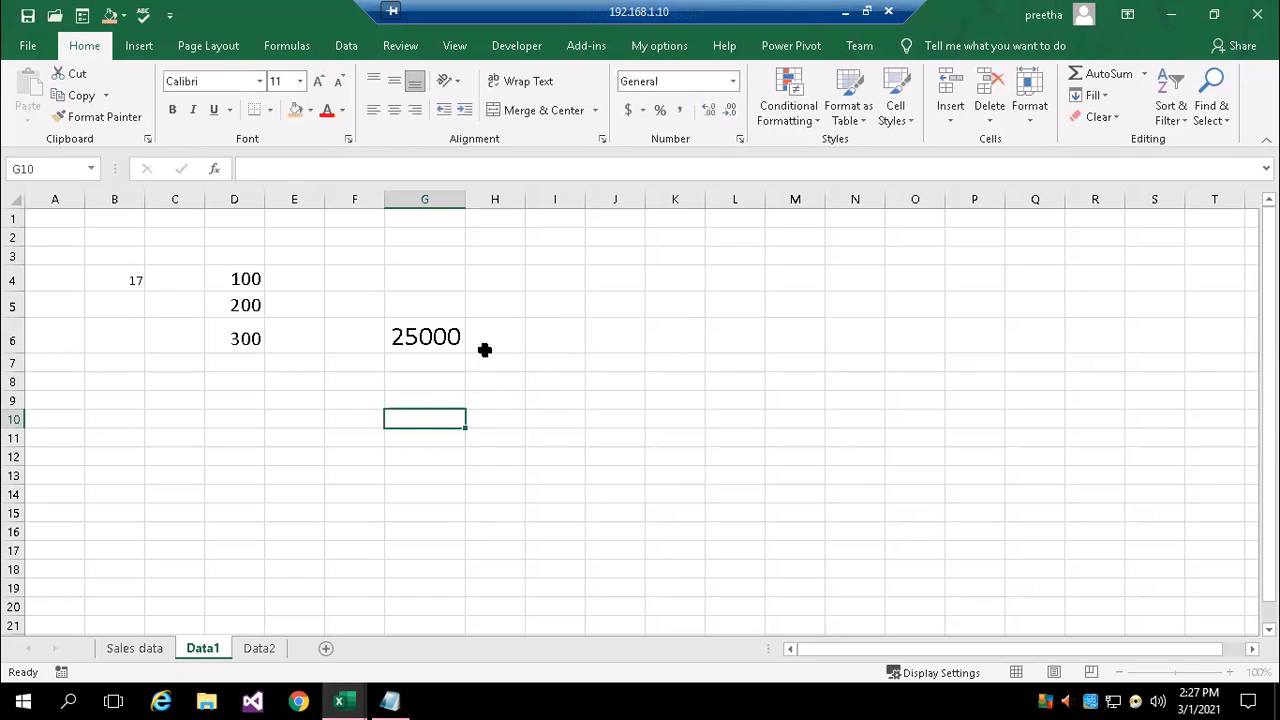
Enter the formula =AVERAGE(sales data!h5:h12) in cell G11 of Data1, with the sheet name unquoted
{"action": "left_click", "coordinate": [431, 337]}
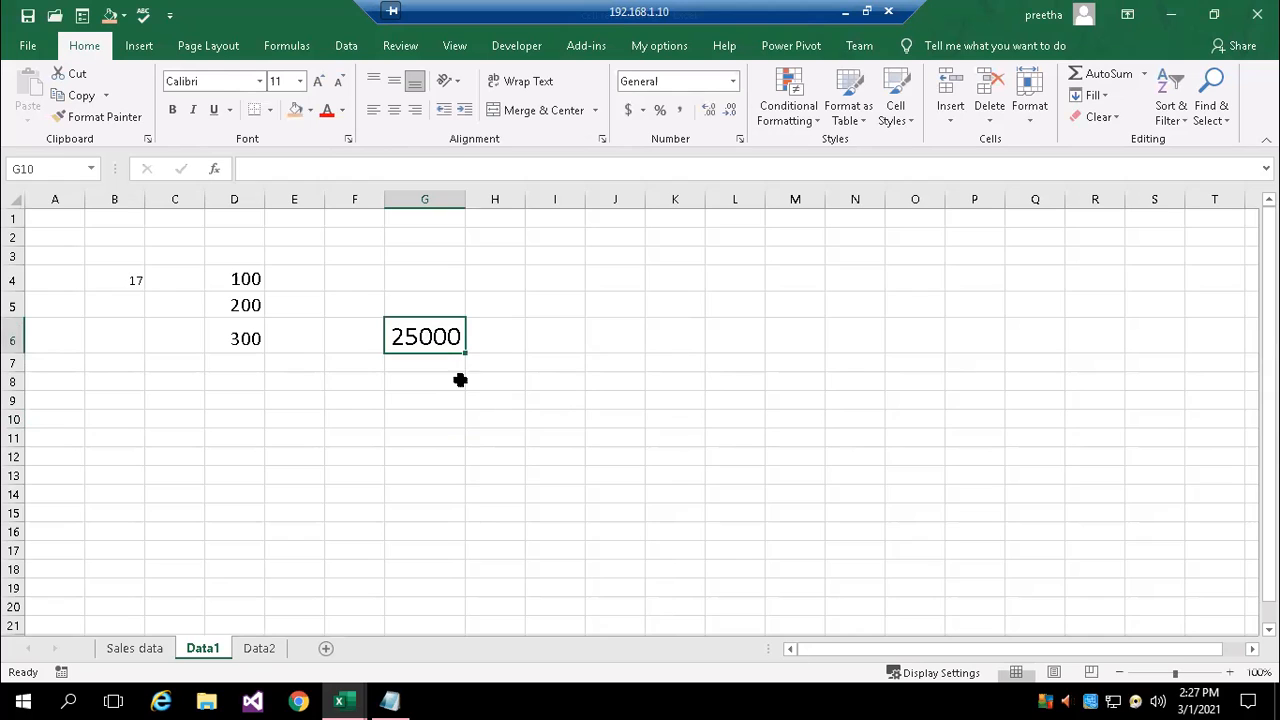
{"action": "left_click", "coordinate": [430, 431]}
{"action": "type", "text": "="}
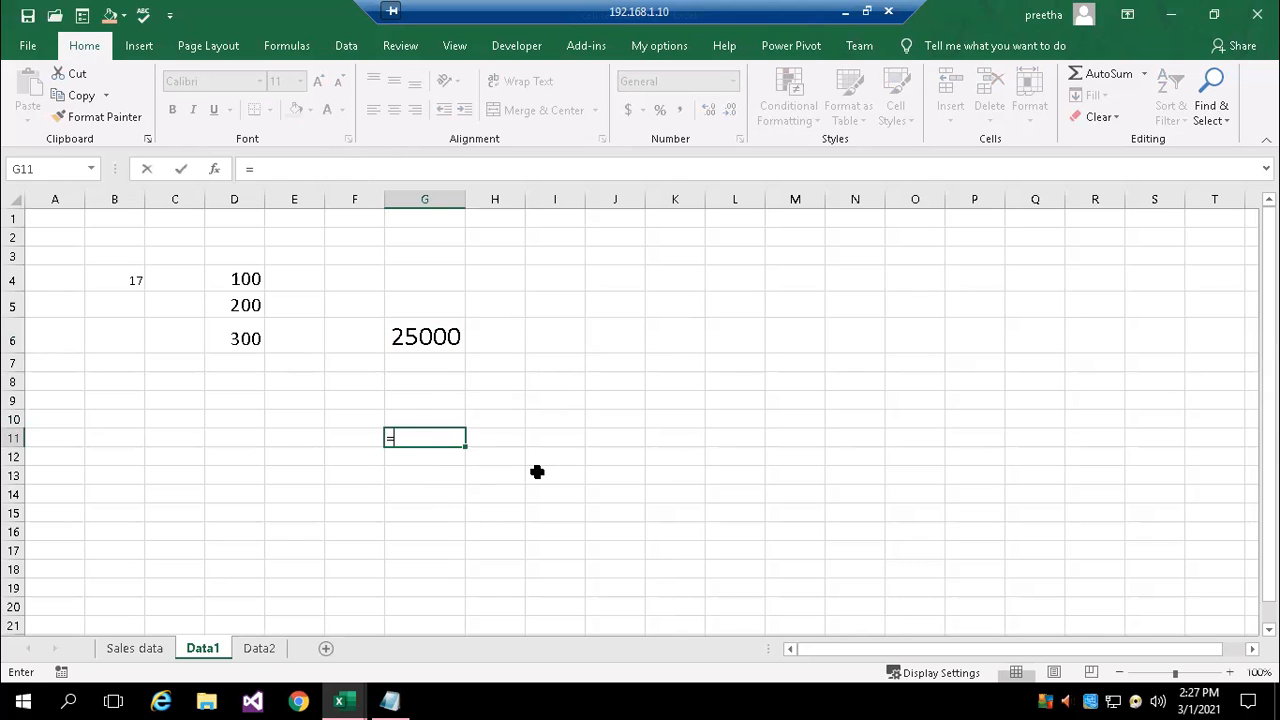
{"action": "type", "text": "aver"}
{"action": "key", "text": "Tab"}
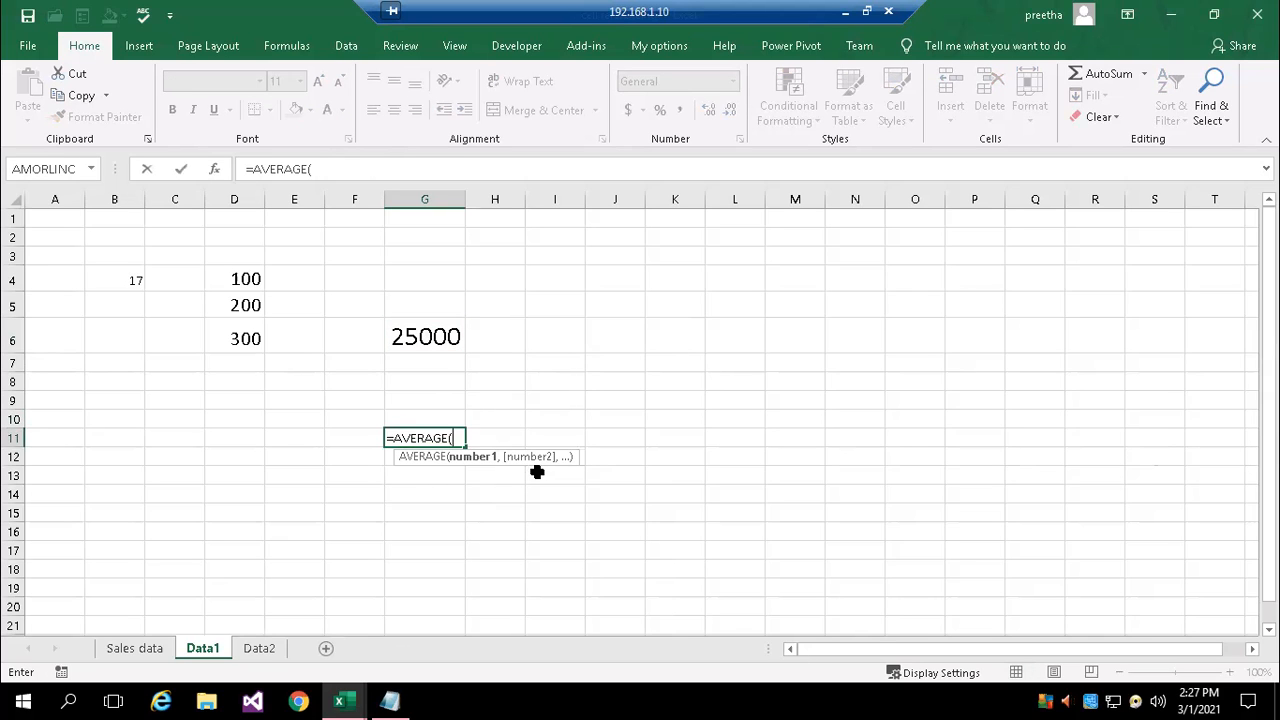
{"action": "type", "text": "sales data"}
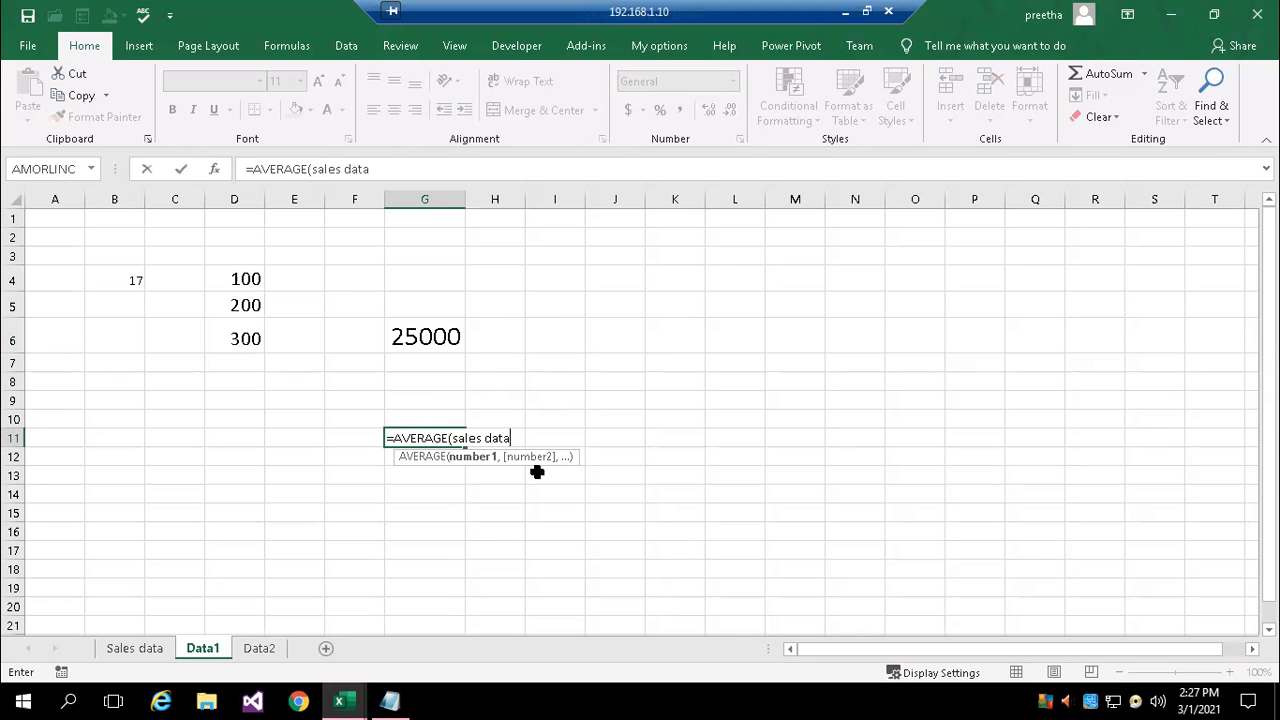
{"action": "type", "text": "h5:h12"}
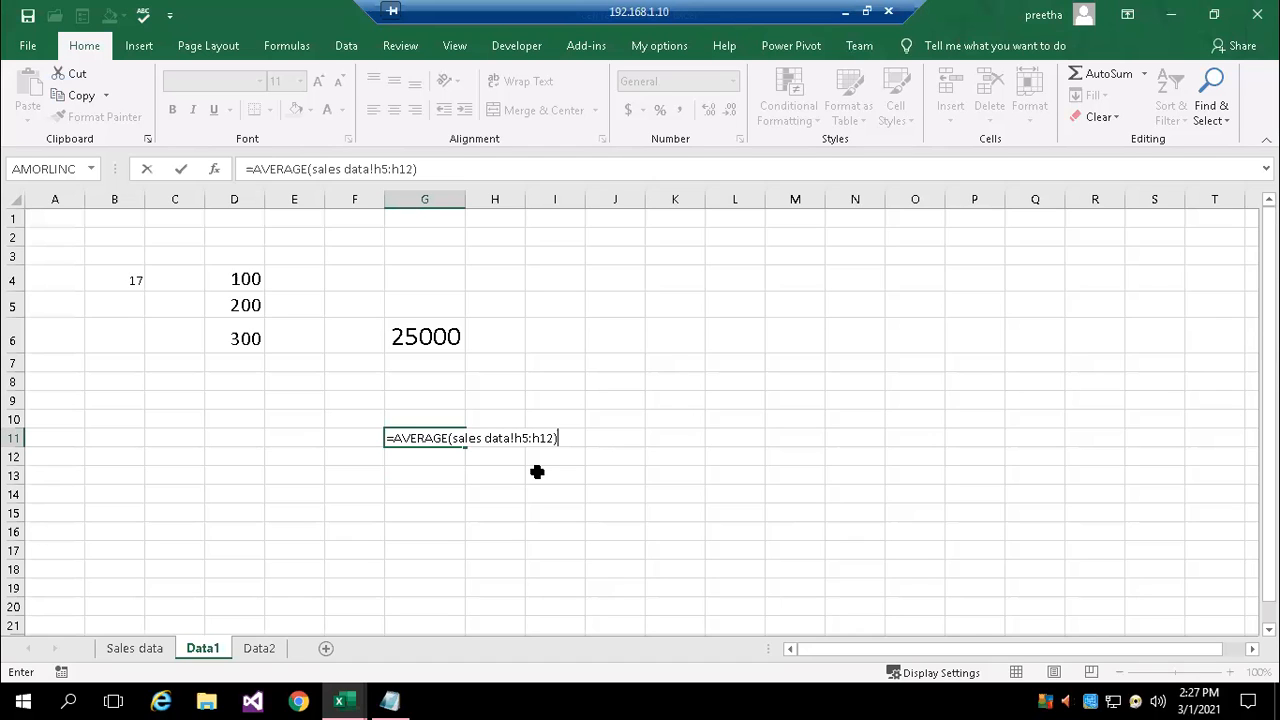
{"action": "key", "text": "Return"}
{"action": "key", "text": "Escape"}
{"action": "key", "text": "Up"}
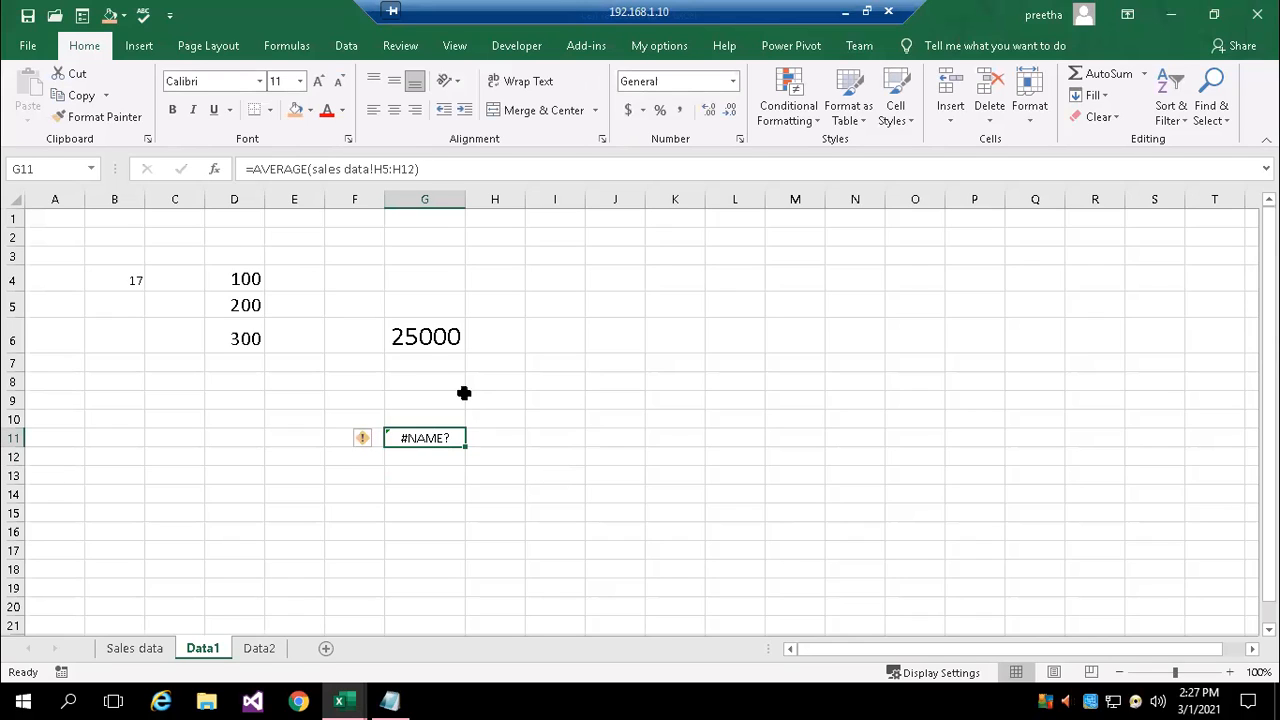
Inspect the space in the sheet name of G11's AVERAGE formula and re-enter the formula
{"action": "double_click", "coordinate": [433, 438]}
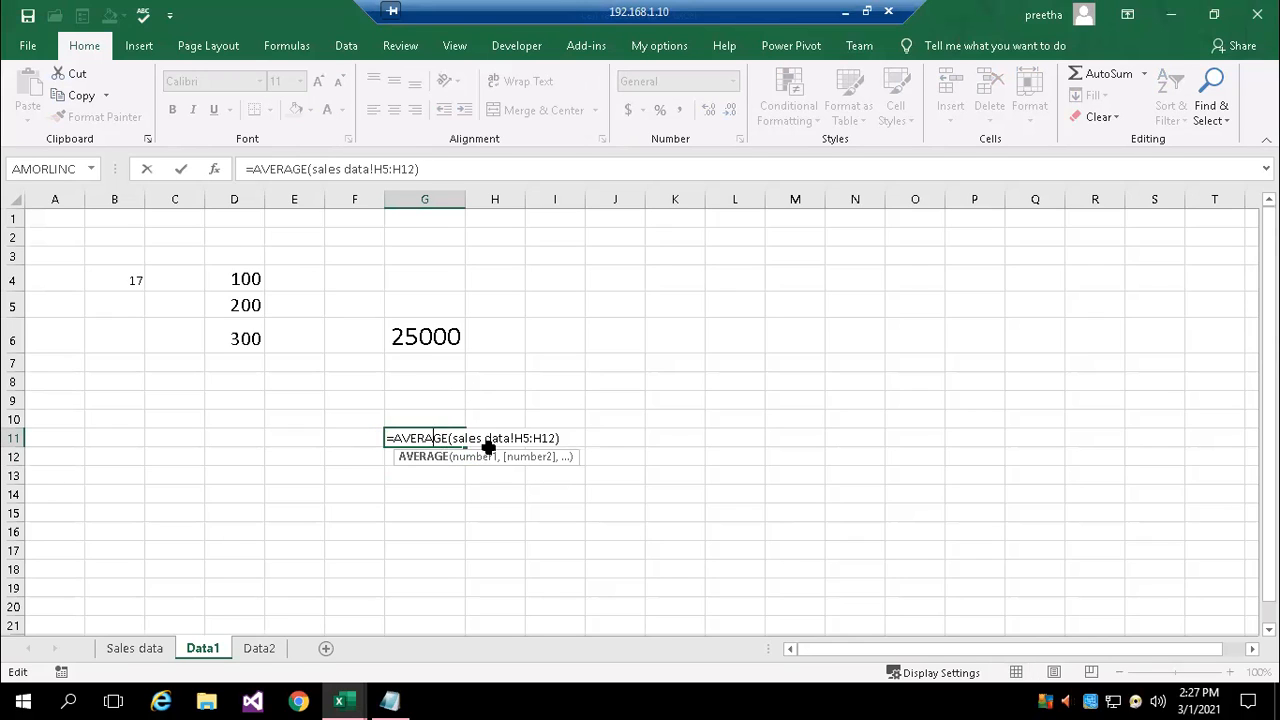
{"action": "left_click", "coordinate": [483, 438]}
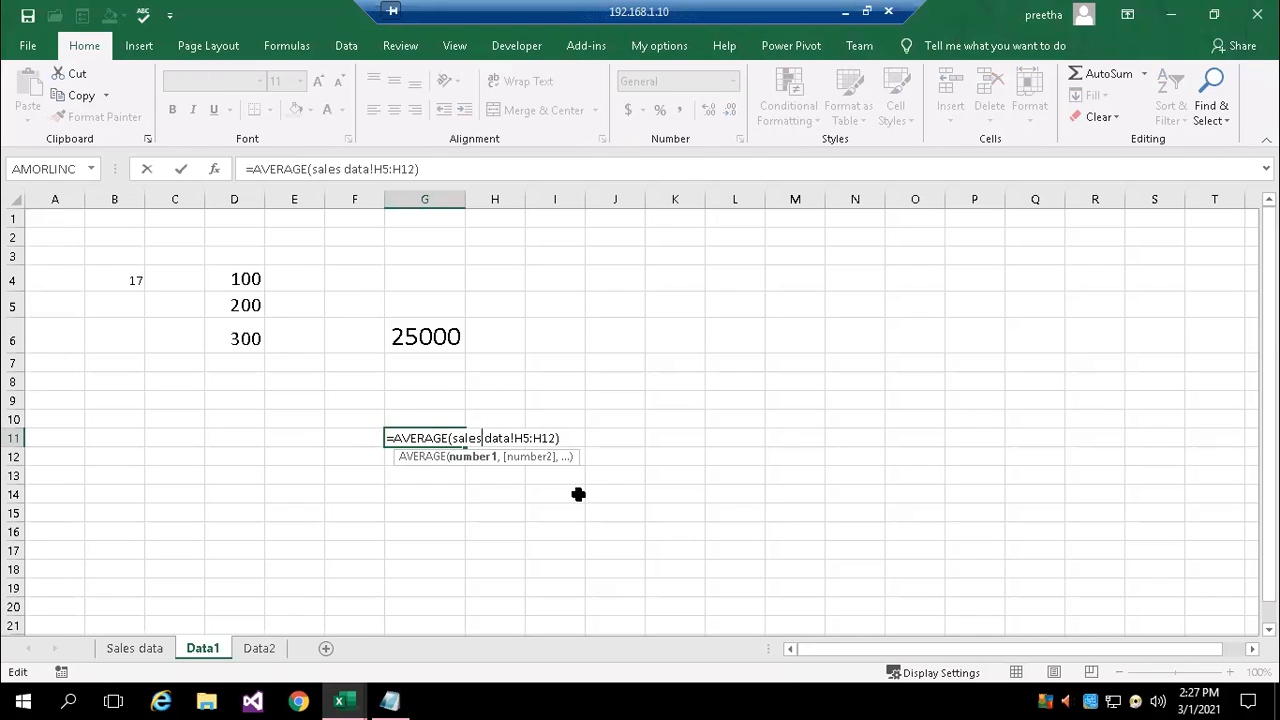
{"action": "key", "text": "Return"}
{"action": "key", "text": "Escape"}
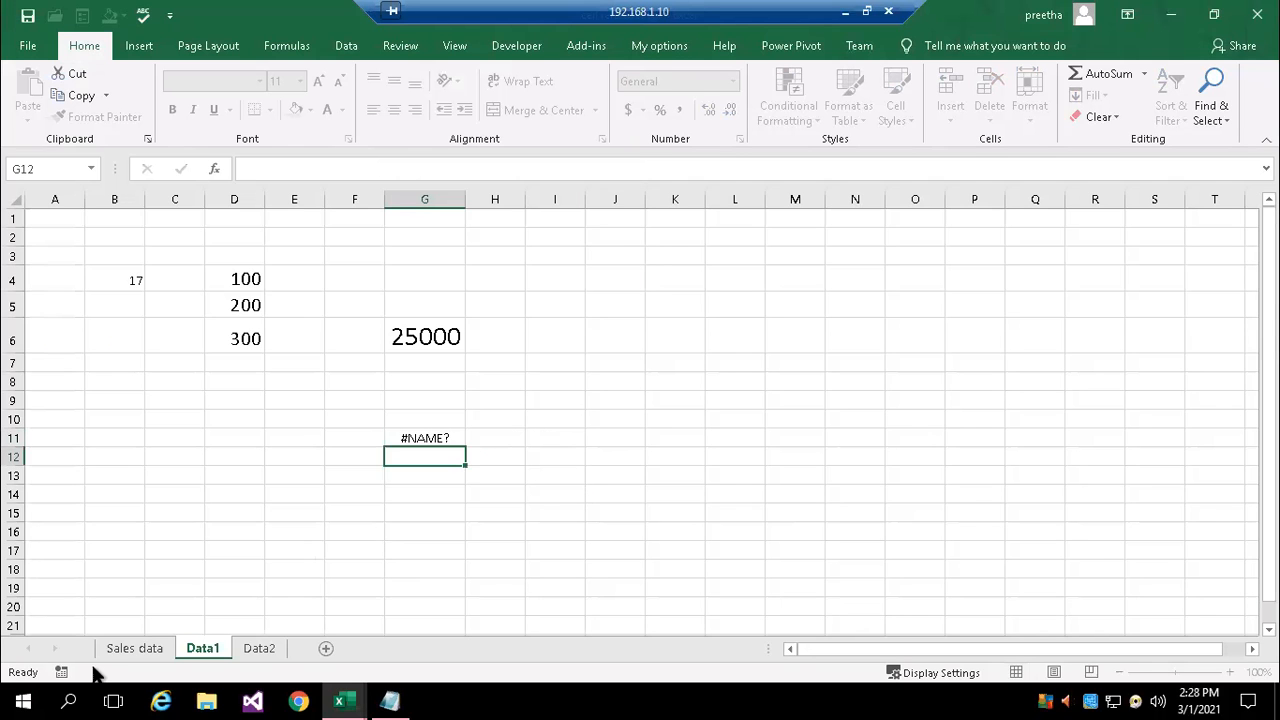
Rename the Sales data sheet as "sales data" in lowercase
{"action": "right_click", "coordinate": [110, 650]}
{"action": "key", "text": "Escape"}
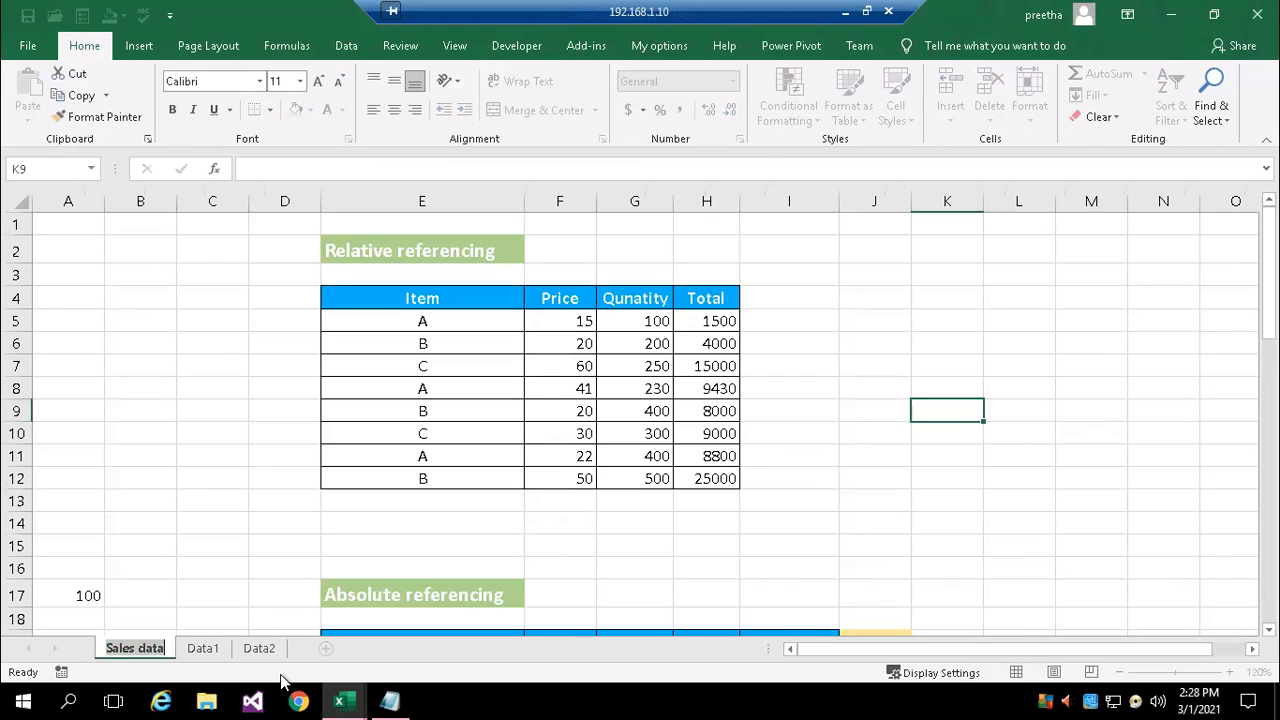
{"action": "key", "text": "BackSpace"}
{"action": "type", "text": "sales data"}
{"action": "key", "text": "Return"}
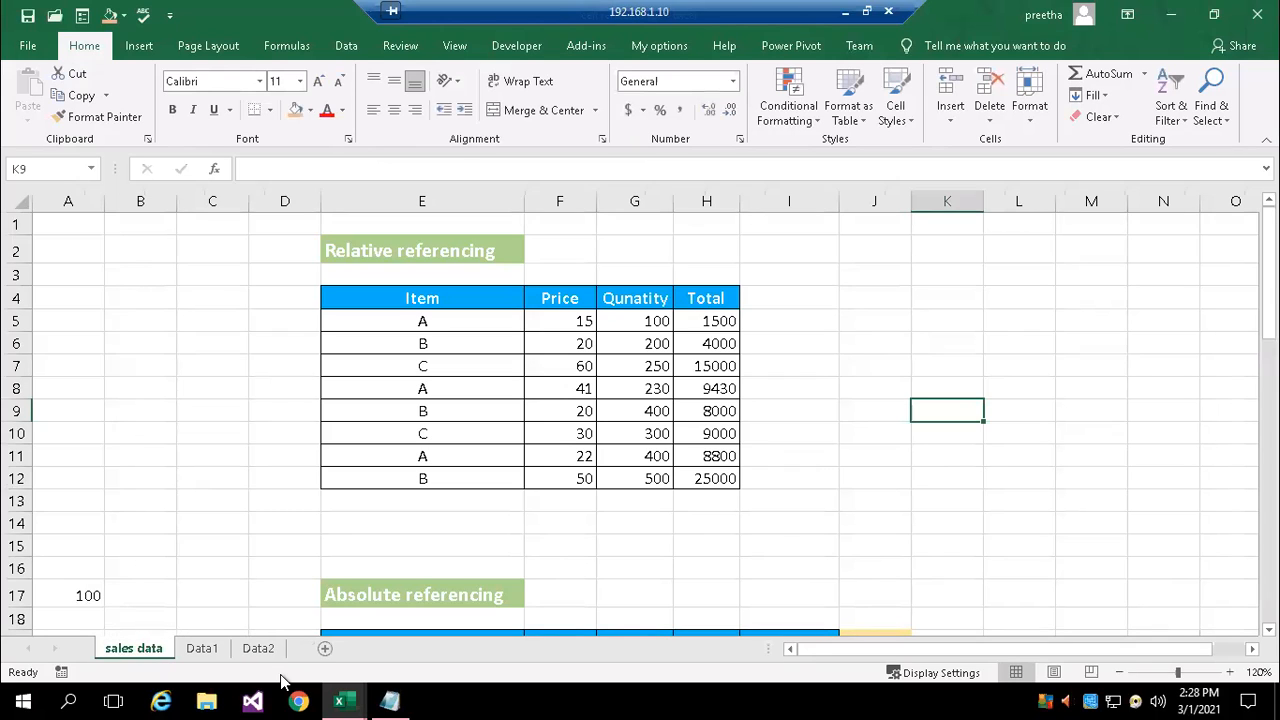
{"action": "left_click", "coordinate": [86, 520]}
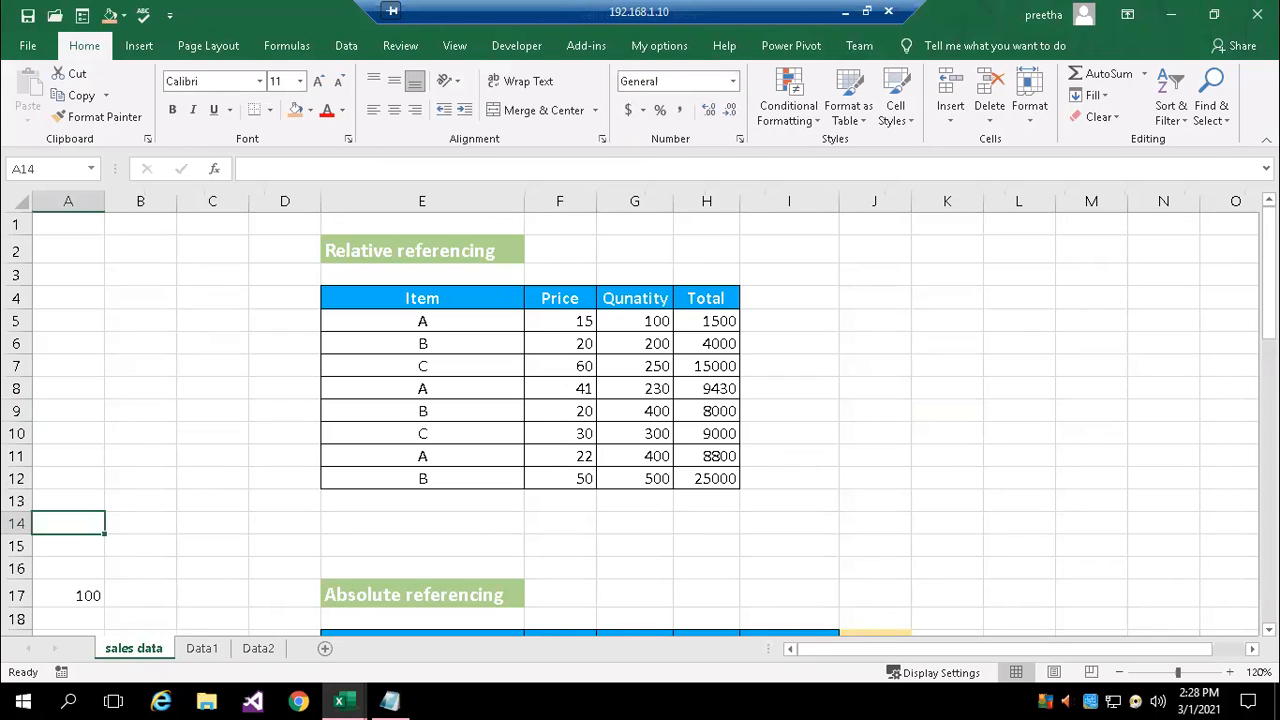
Check the unquoted sheet name in G11's AVERAGE formula on Data1 and re-enter the formula as it is
{"action": "left_click", "coordinate": [208, 660]}
{"action": "double_click", "coordinate": [422, 438]}
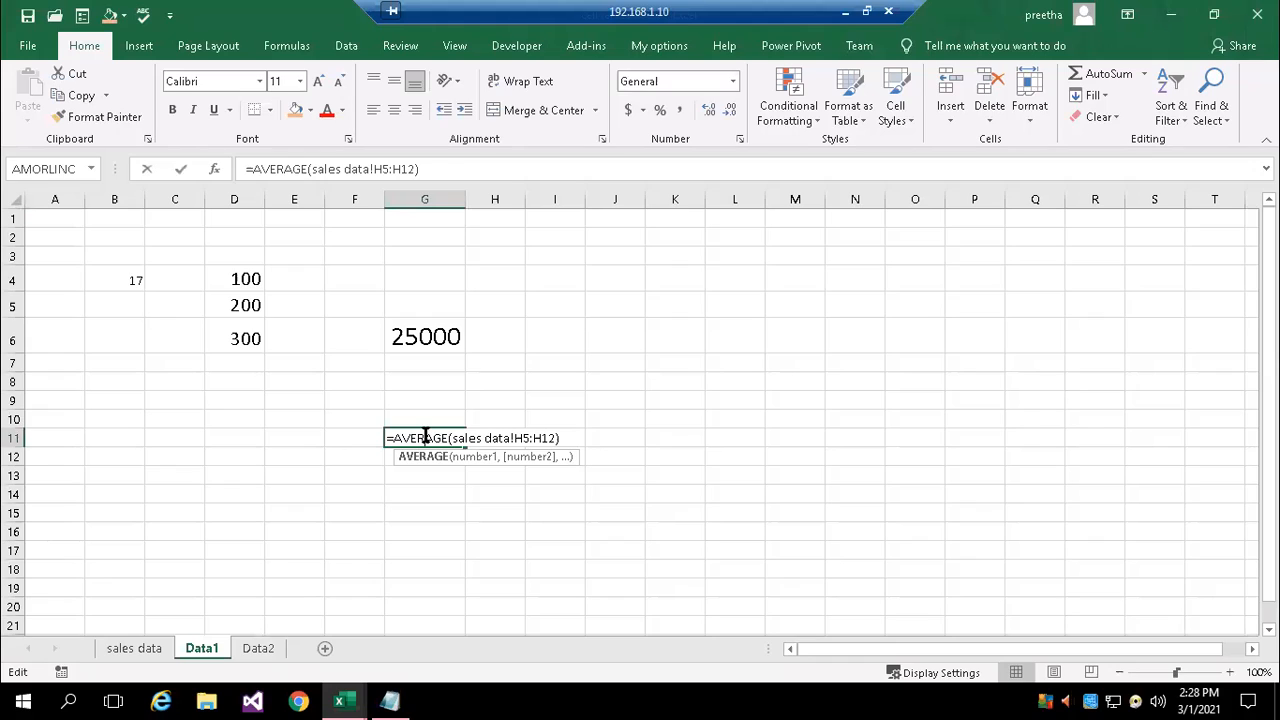
{"action": "left_click", "coordinate": [482, 438]}
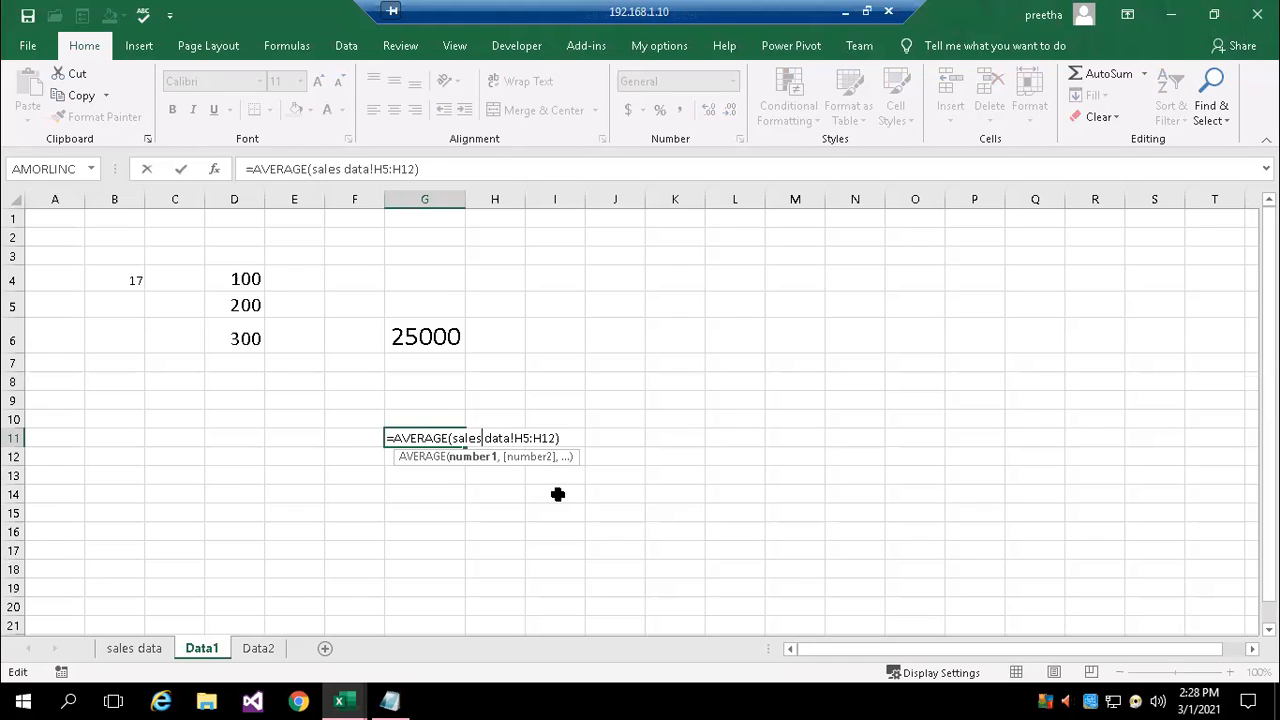
{"action": "key", "text": "Return"}
{"action": "left_click", "coordinate": [500, 423]}
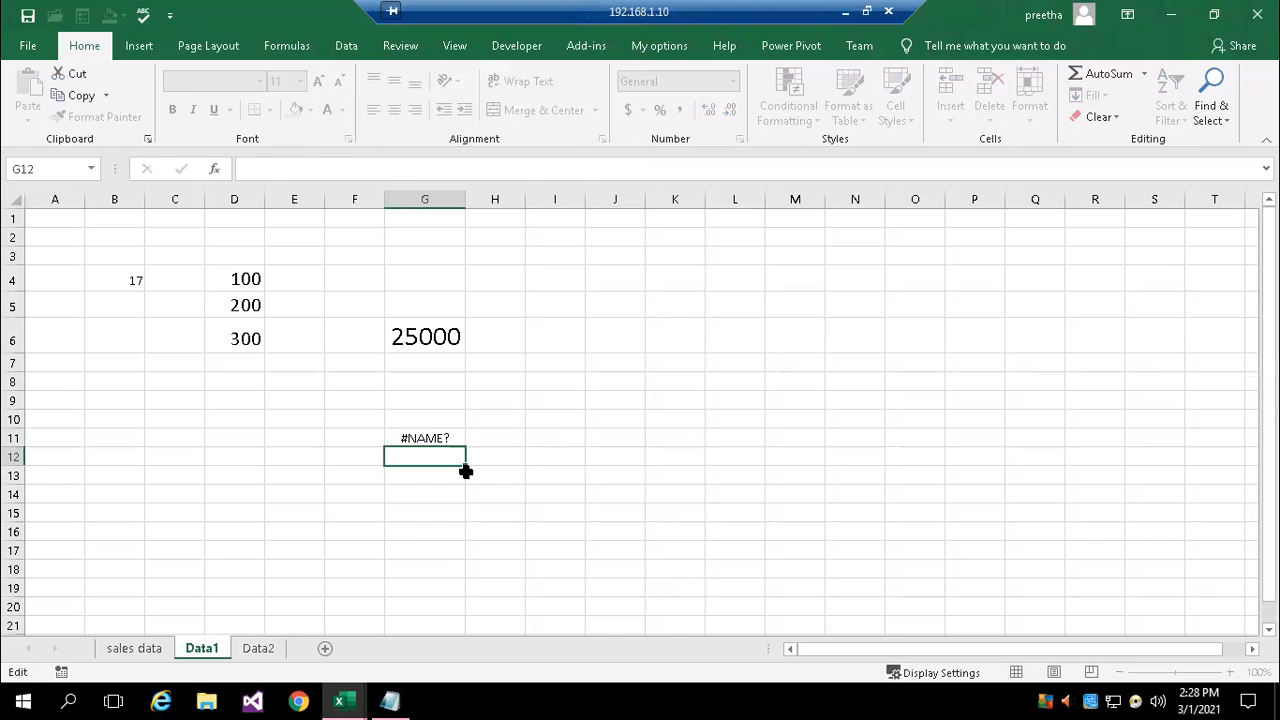
Enclose the sheet name in G11's formula in single quotes so it reads =AVERAGE('sales data'!H5:H12)
{"action": "double_click", "coordinate": [446, 438]}
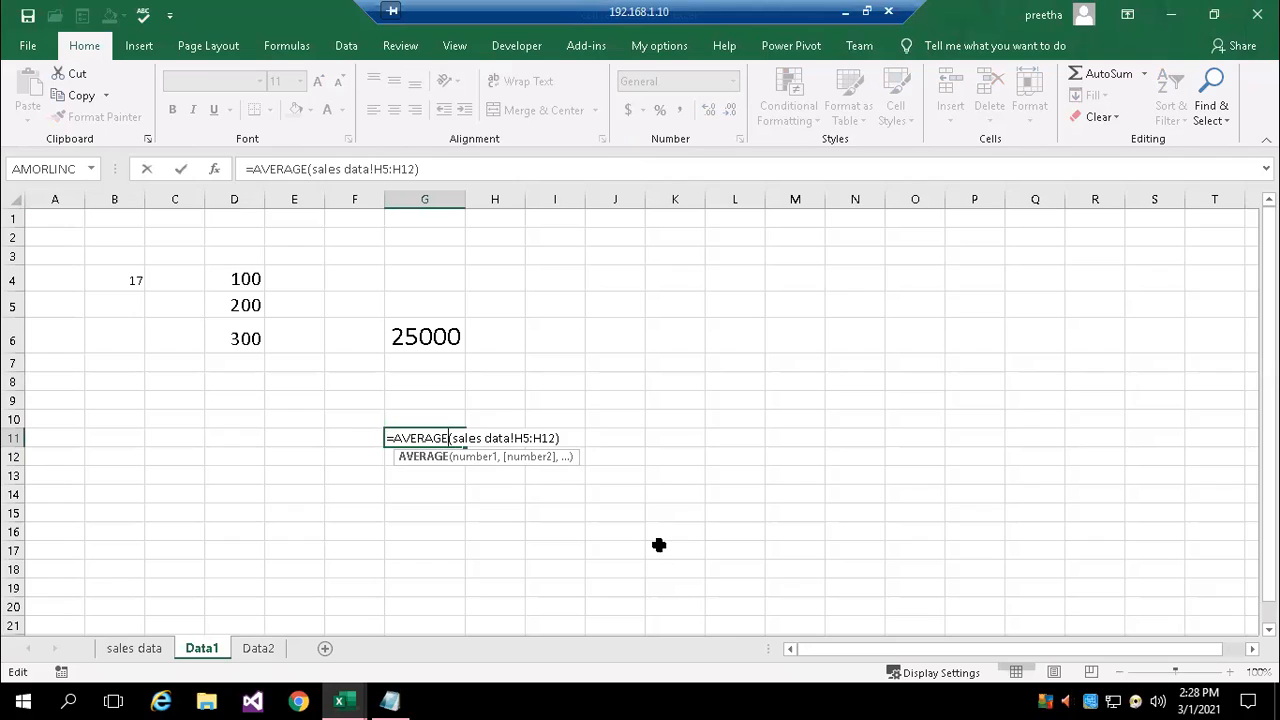
{"action": "key", "text": "Right"}
{"action": "type", "text": "'"}
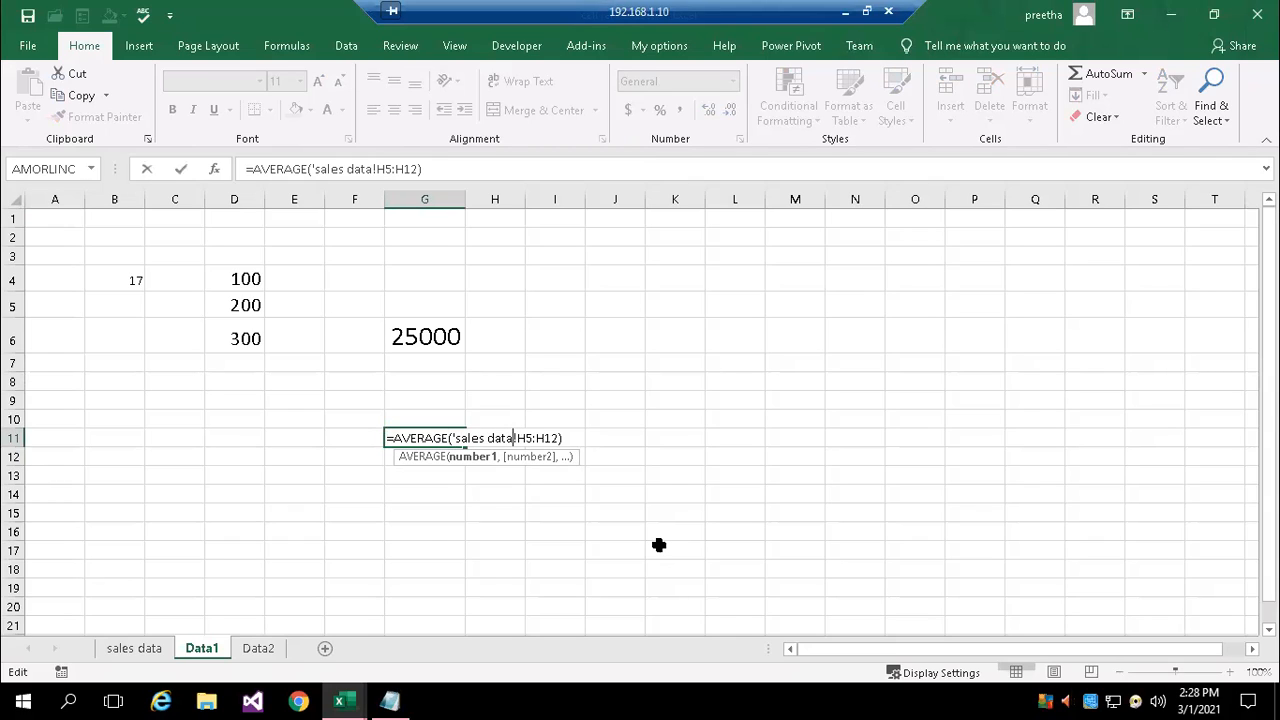
{"action": "type", "text": "'"}
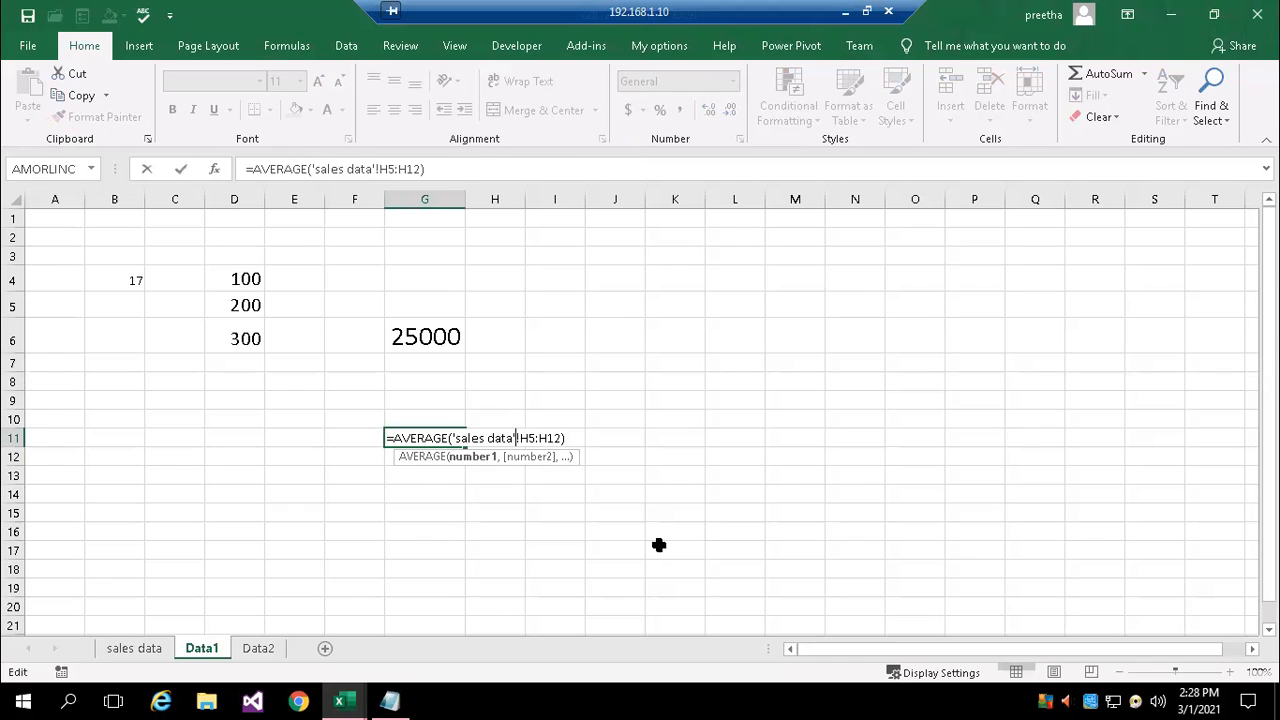
{"action": "key", "text": "Return"}
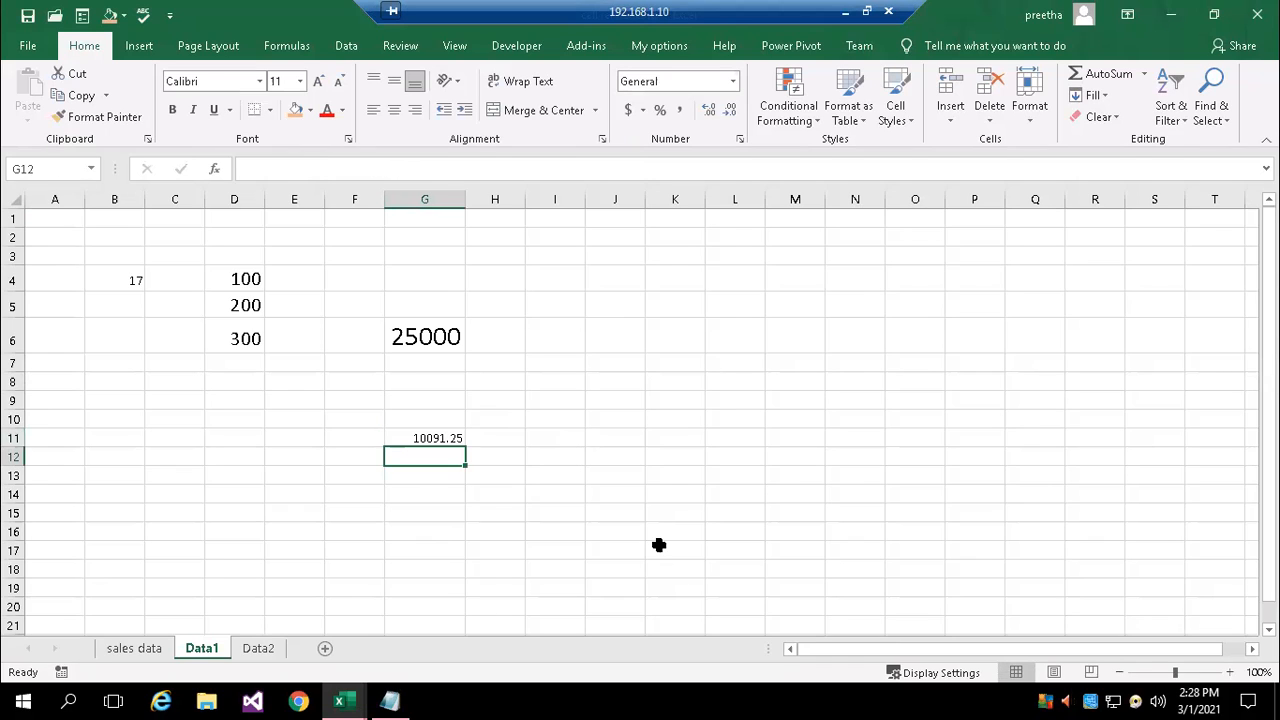
Compare how the sheet name is quoted in the AVERAGE formula in G11 and the MAX formula in G6
{"action": "double_click", "coordinate": [443, 433]}
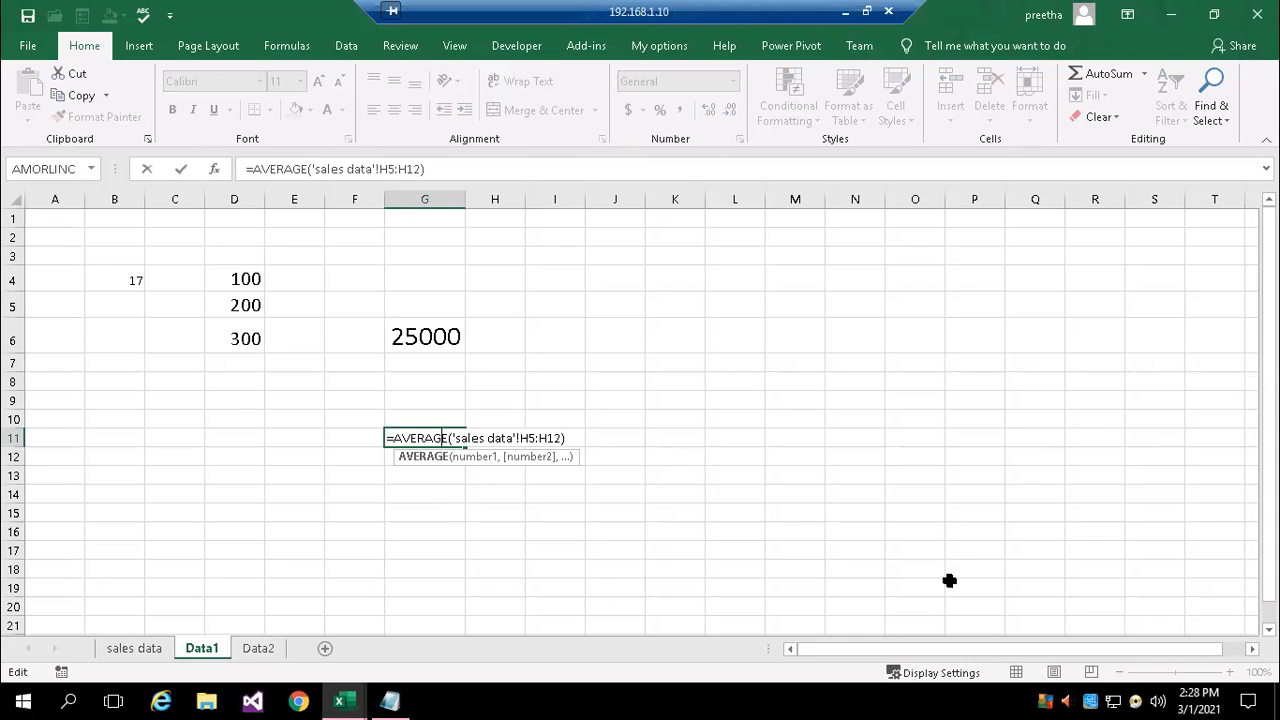
{"action": "scroll", "coordinate": [949, 580], "scroll_direction": "down", "scroll_amount": 3}
{"action": "scroll", "coordinate": [949, 580], "scroll_direction": "up", "scroll_amount": 3}
{"action": "left_click", "coordinate": [419, 541]}
{"action": "double_click", "coordinate": [434, 438]}
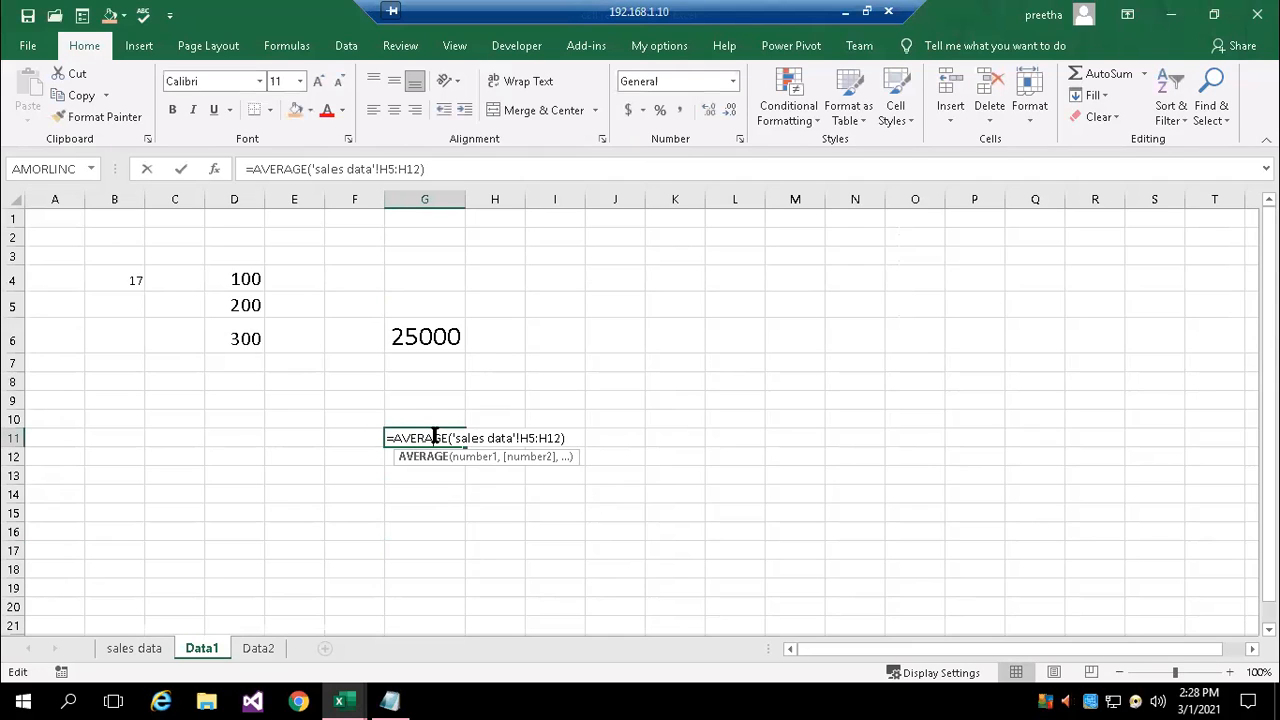
{"action": "double_click", "coordinate": [429, 330]}
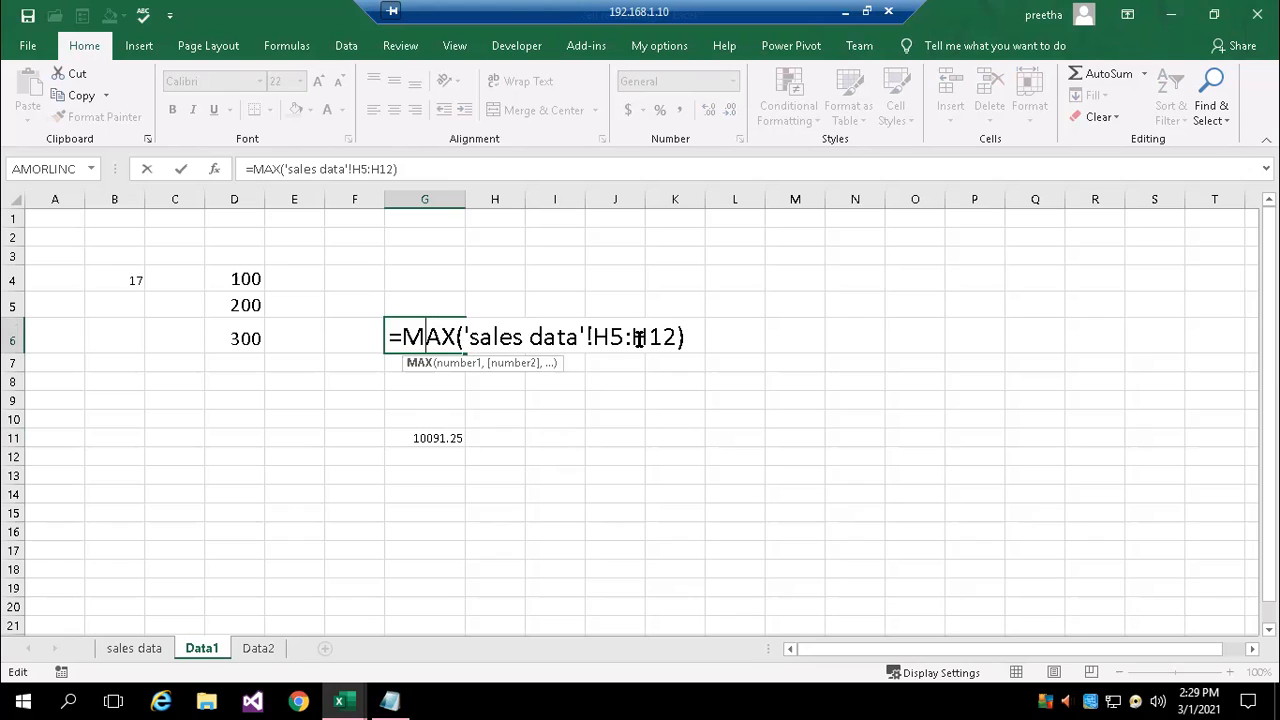
Enter the label "example for refer a range from another worksheet" in cell G4 of Data1
{"action": "left_click", "coordinate": [414, 280]}
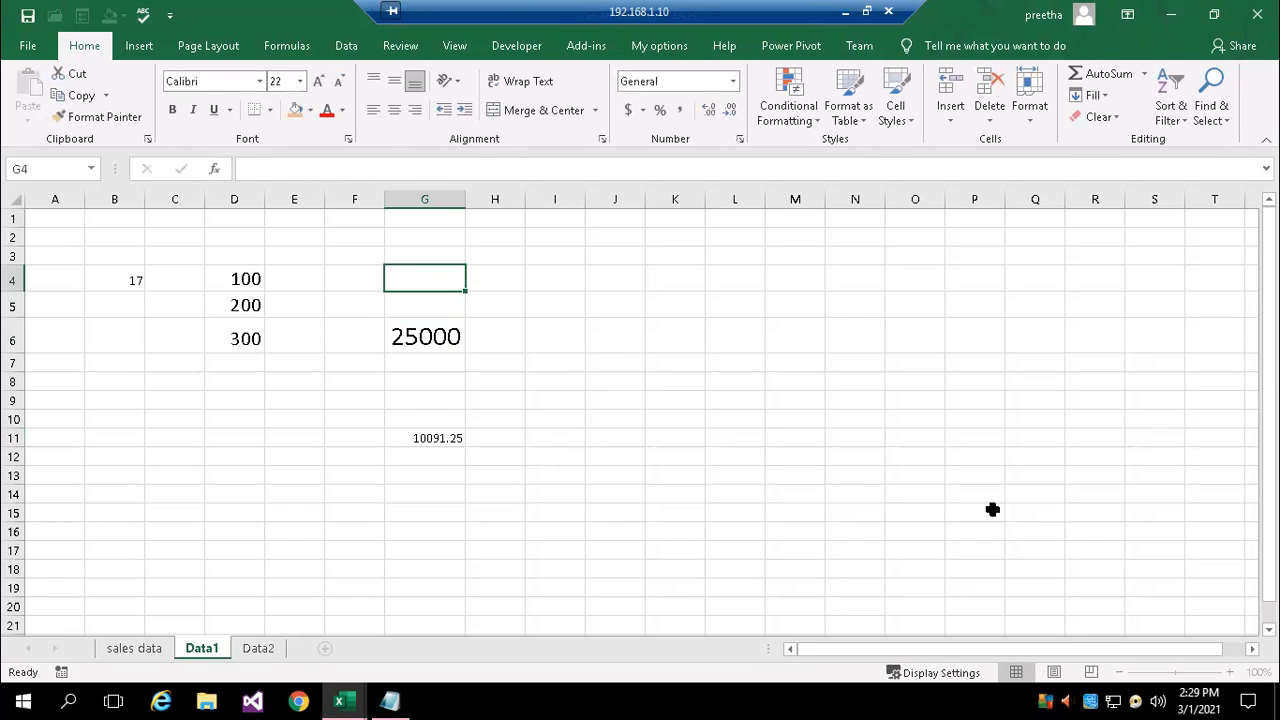
{"action": "type", "text": "example for"}
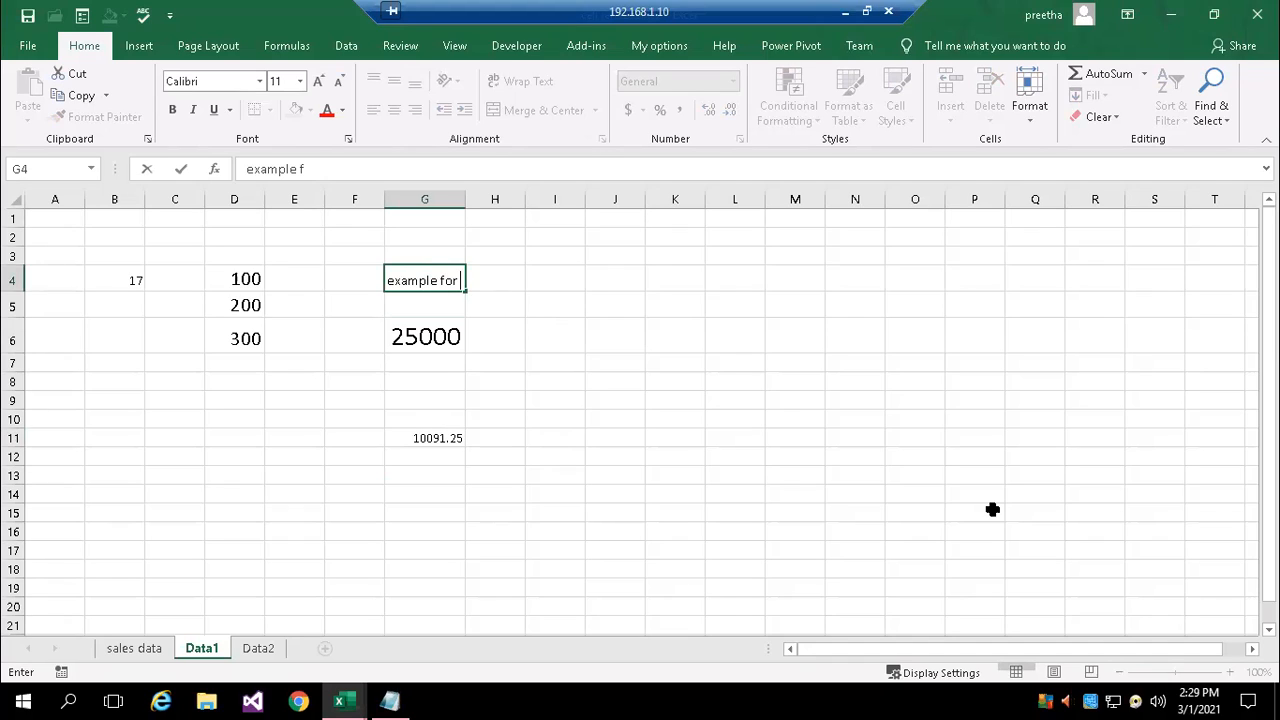
{"action": "type", "text": " refer a range from an"}
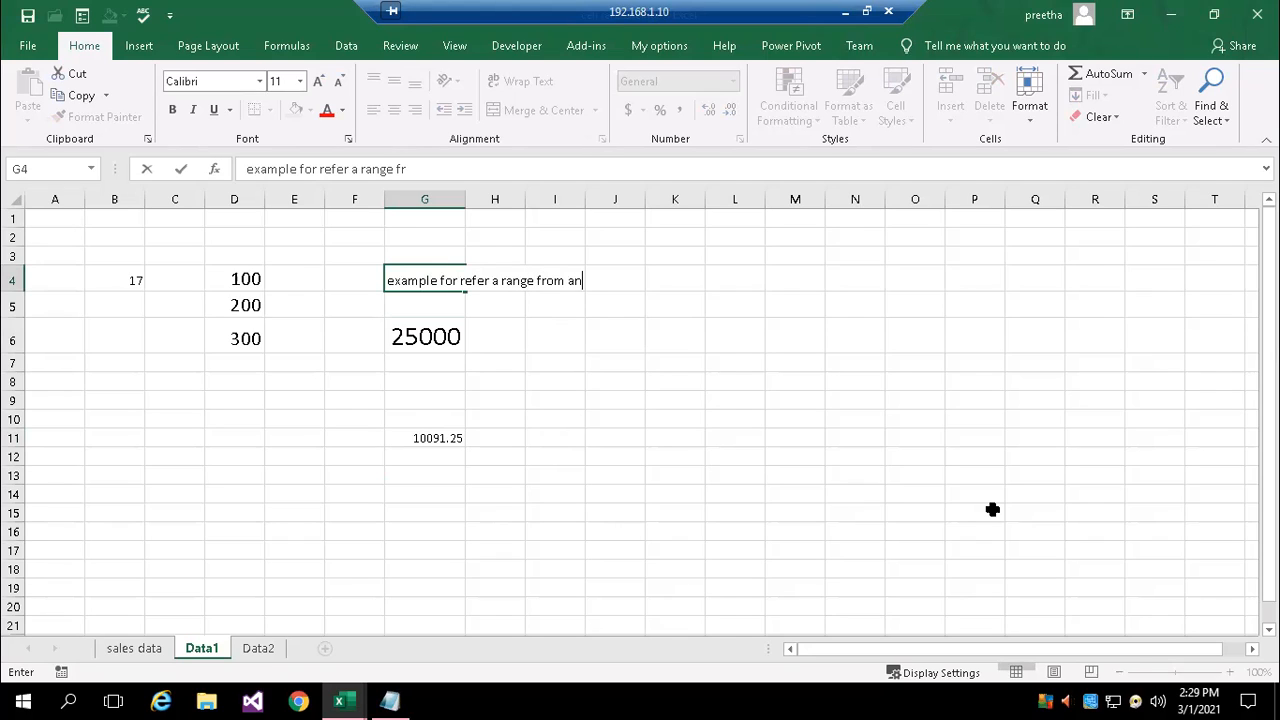
{"action": "type", "text": "other worksheet"}
{"action": "key", "text": "Return"}
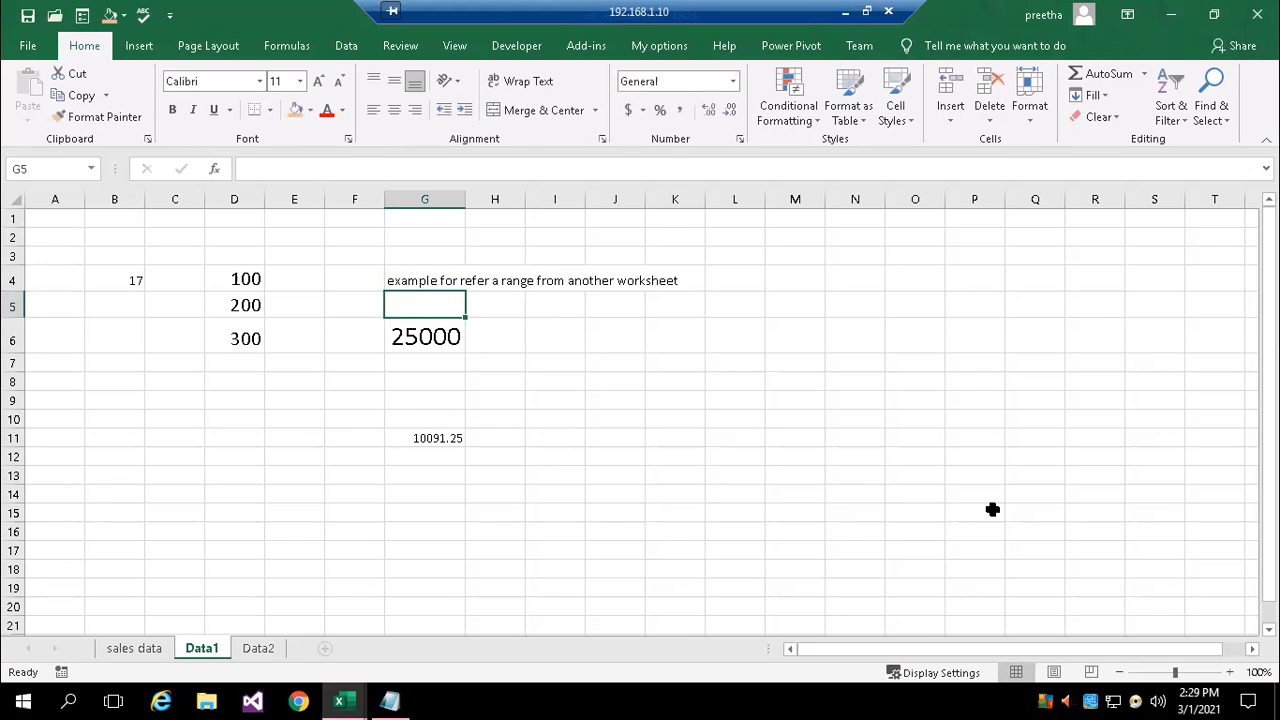
Set the font size of the label in G4 to 18
{"action": "left_click", "coordinate": [413, 281]}
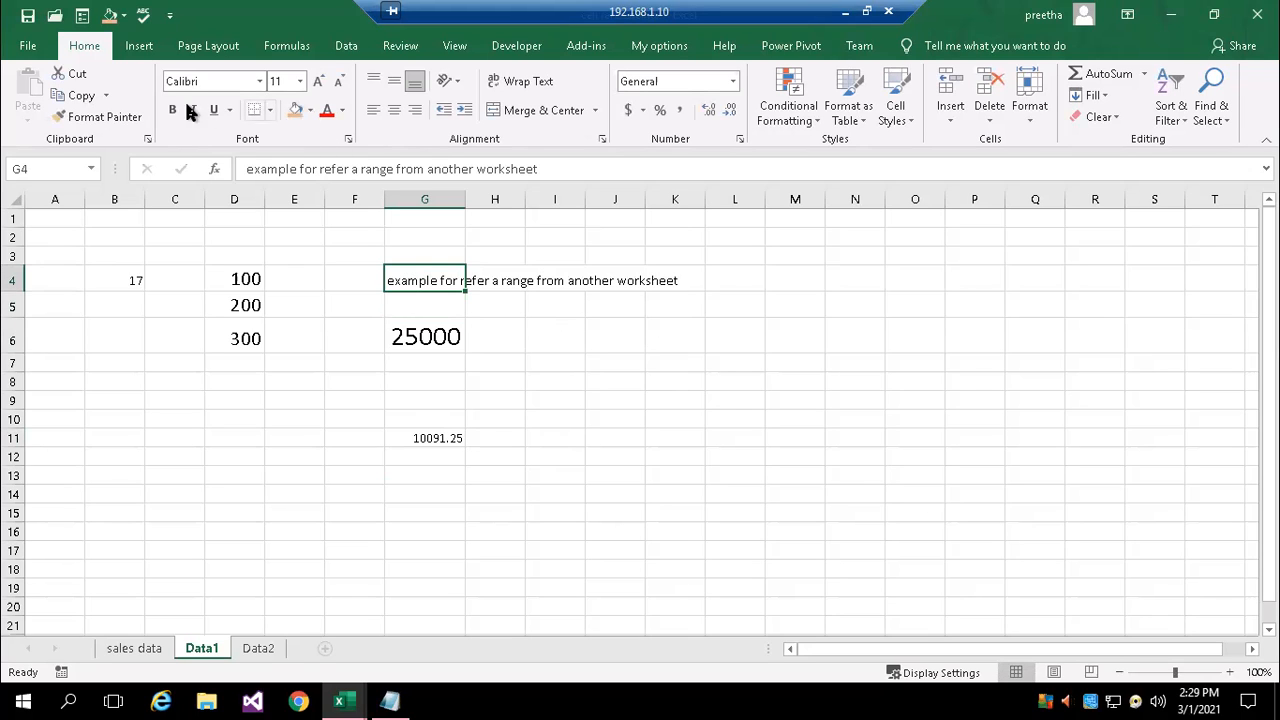
{"action": "left_click", "coordinate": [300, 81]}
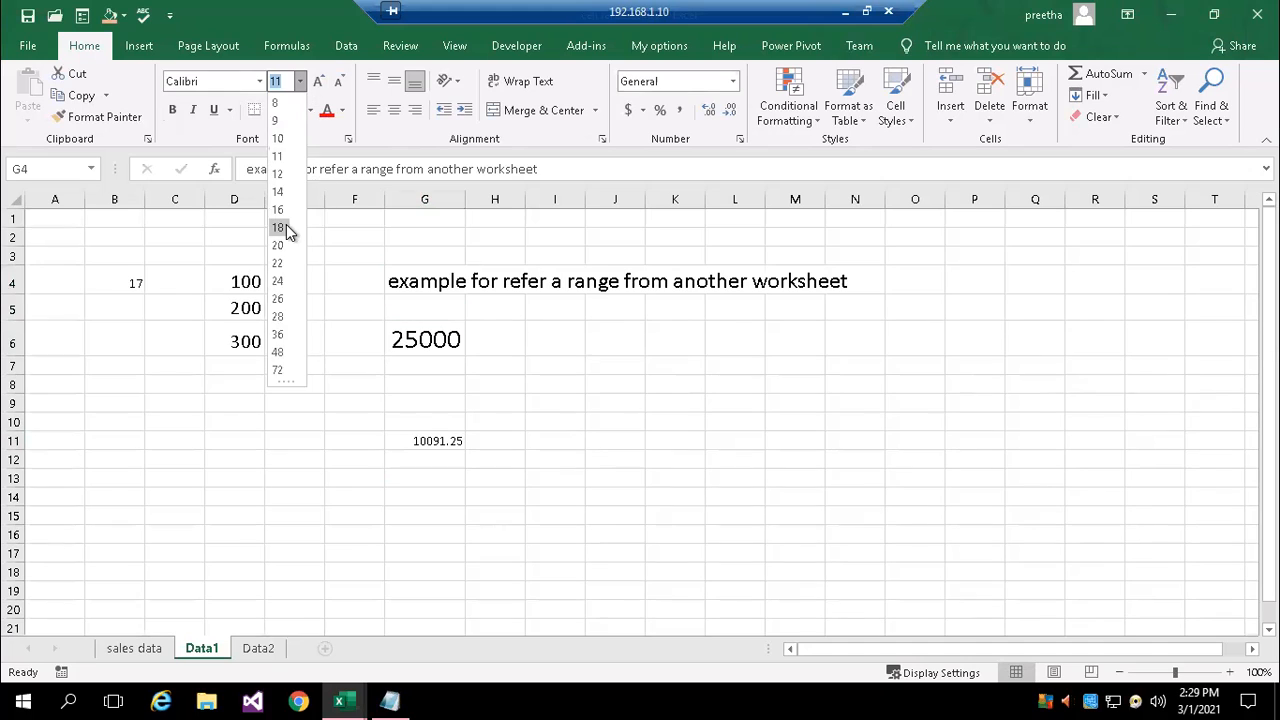
{"action": "left_click", "coordinate": [279, 227]}
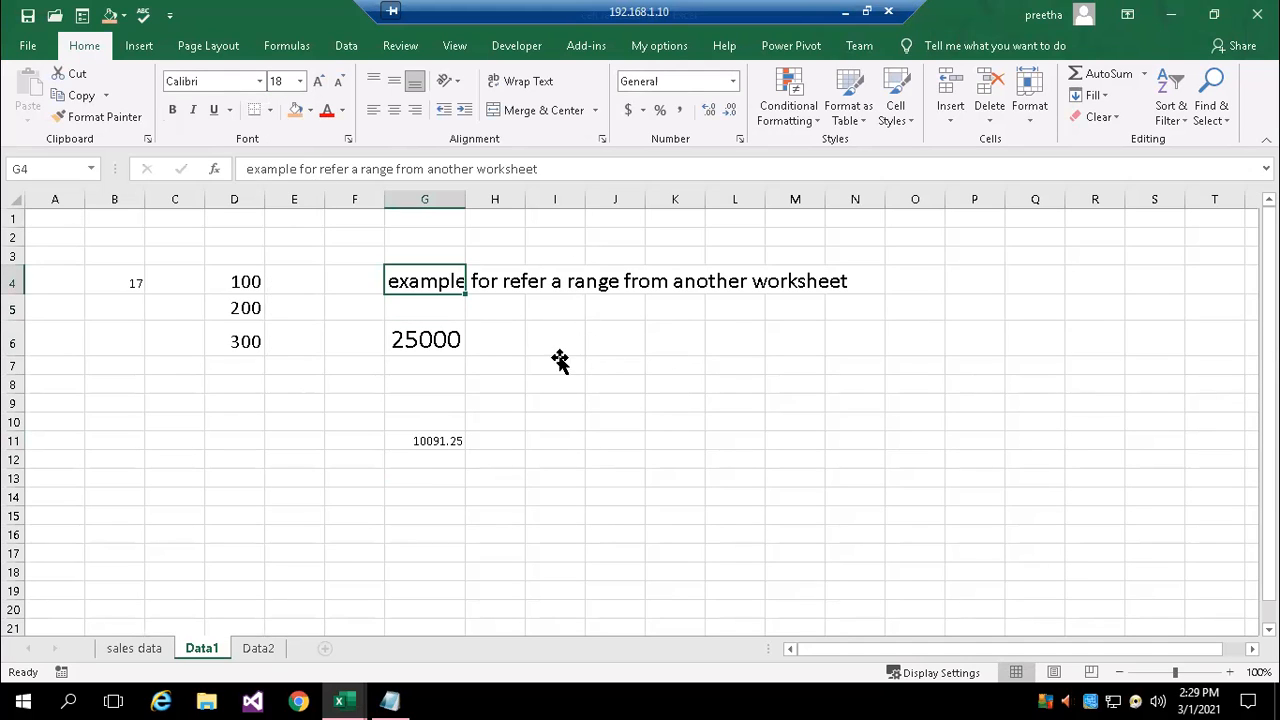
Review the quoted sheet name and range in G6's MAX formula, keeping the formula as it is
{"action": "left_click", "coordinate": [560, 362]}
{"action": "double_click", "coordinate": [428, 338]}
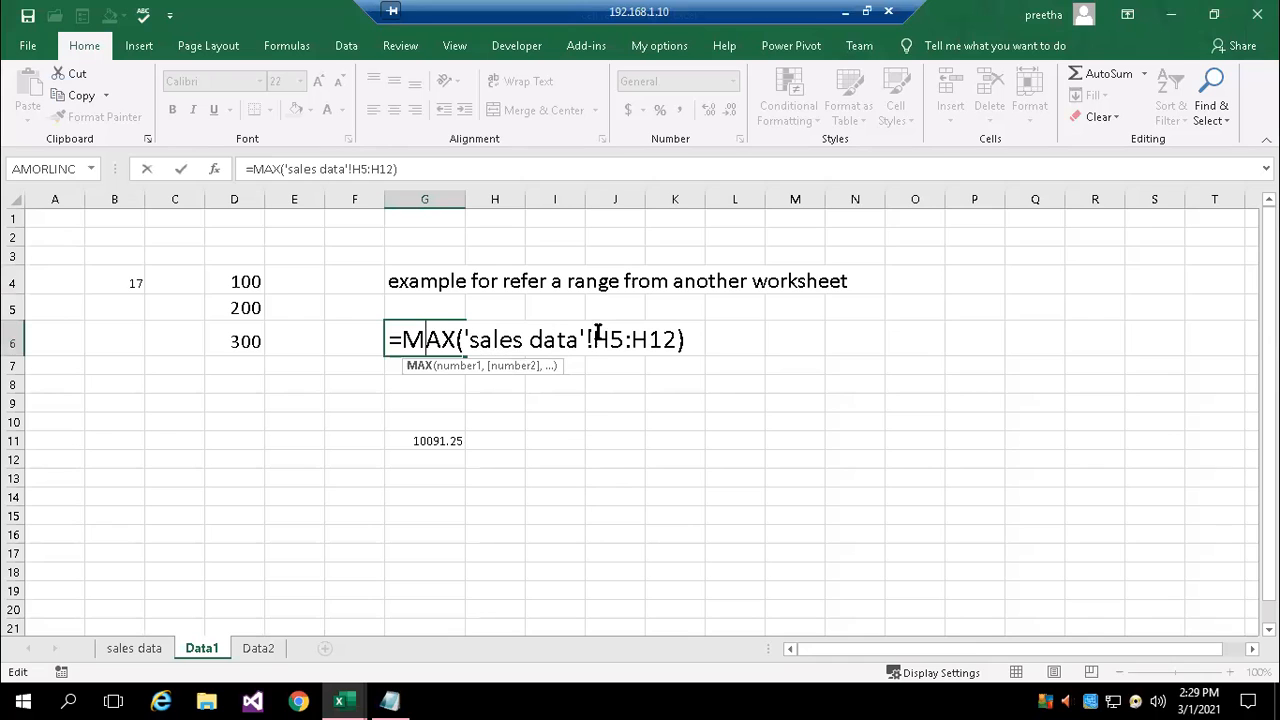
{"action": "key", "text": "ctrl+Return"}
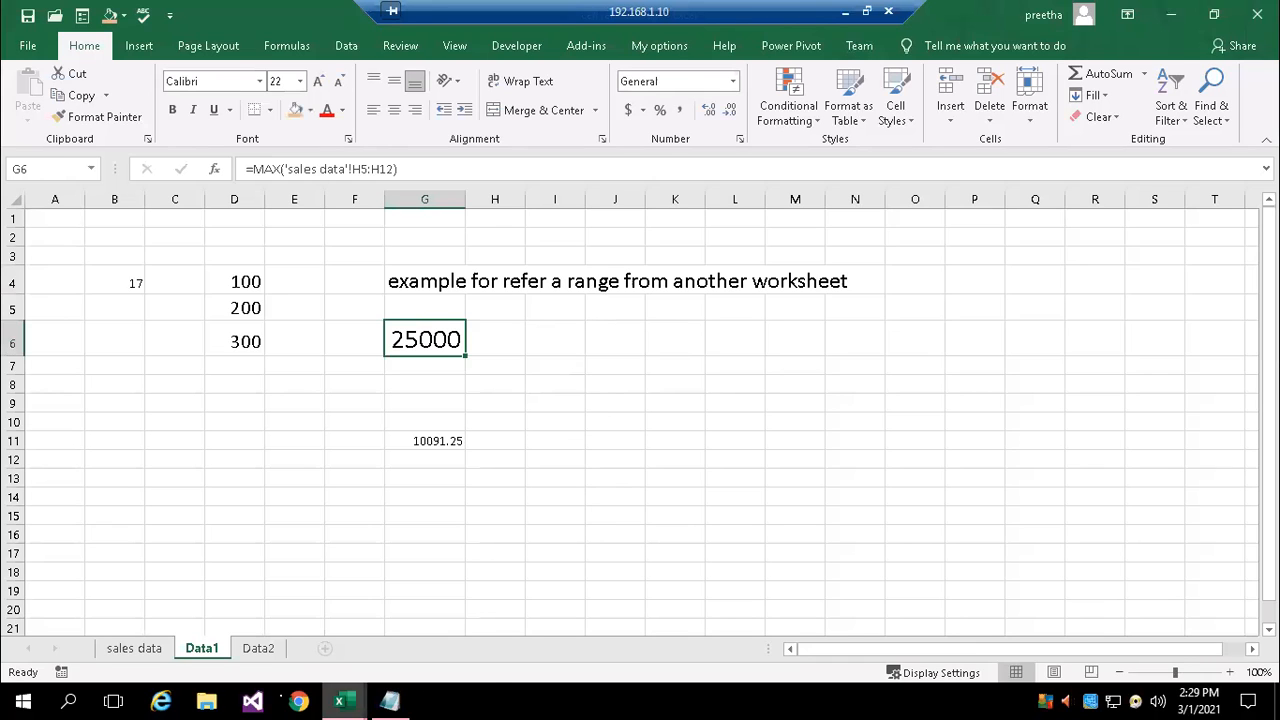
Switch to the Notepad notes and add the syntax line 'sheetname'!range below the vlookup and hlookup line
{"action": "left_click", "coordinate": [390, 700]}
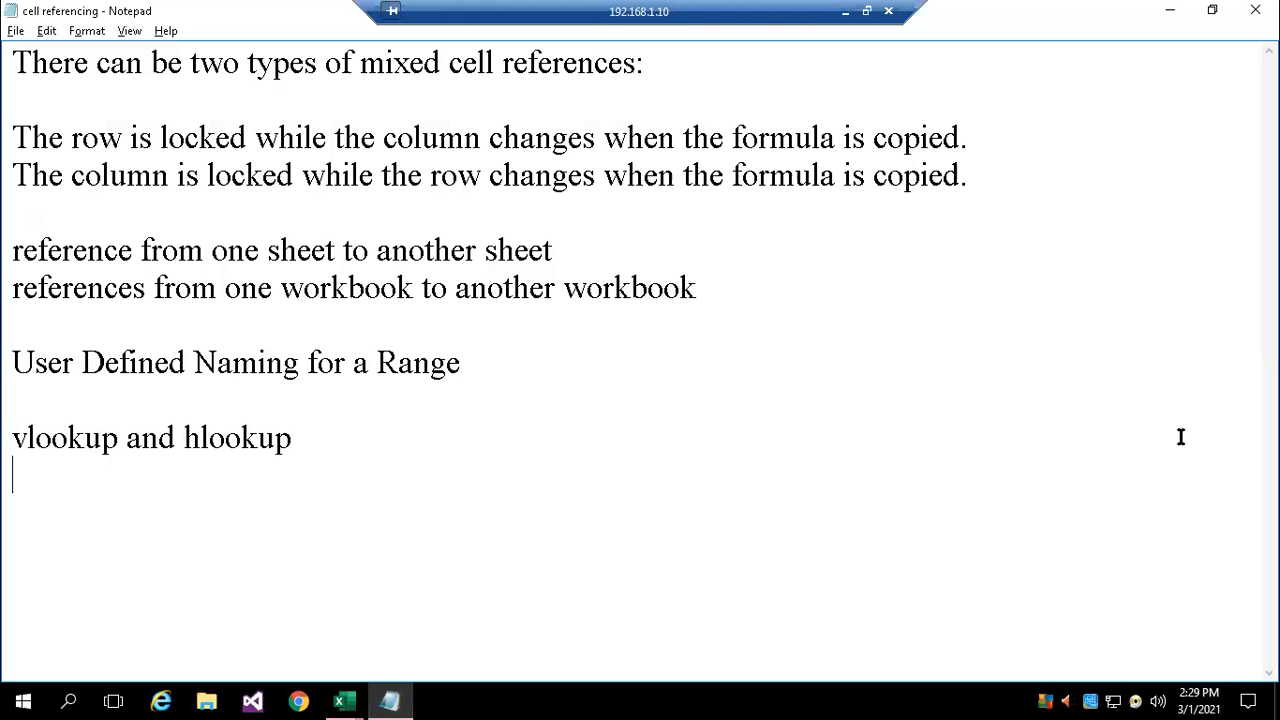
{"action": "type", "text": "sheetname"}
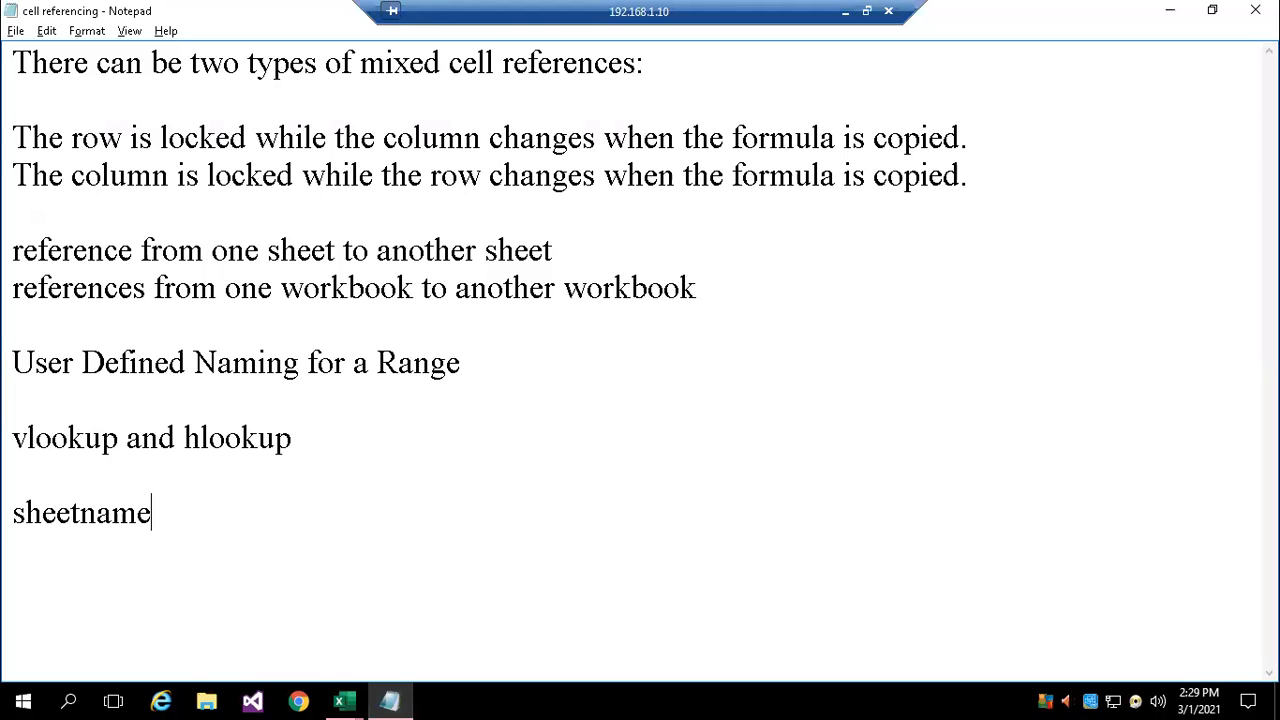
{"action": "type", "text": "!range"}
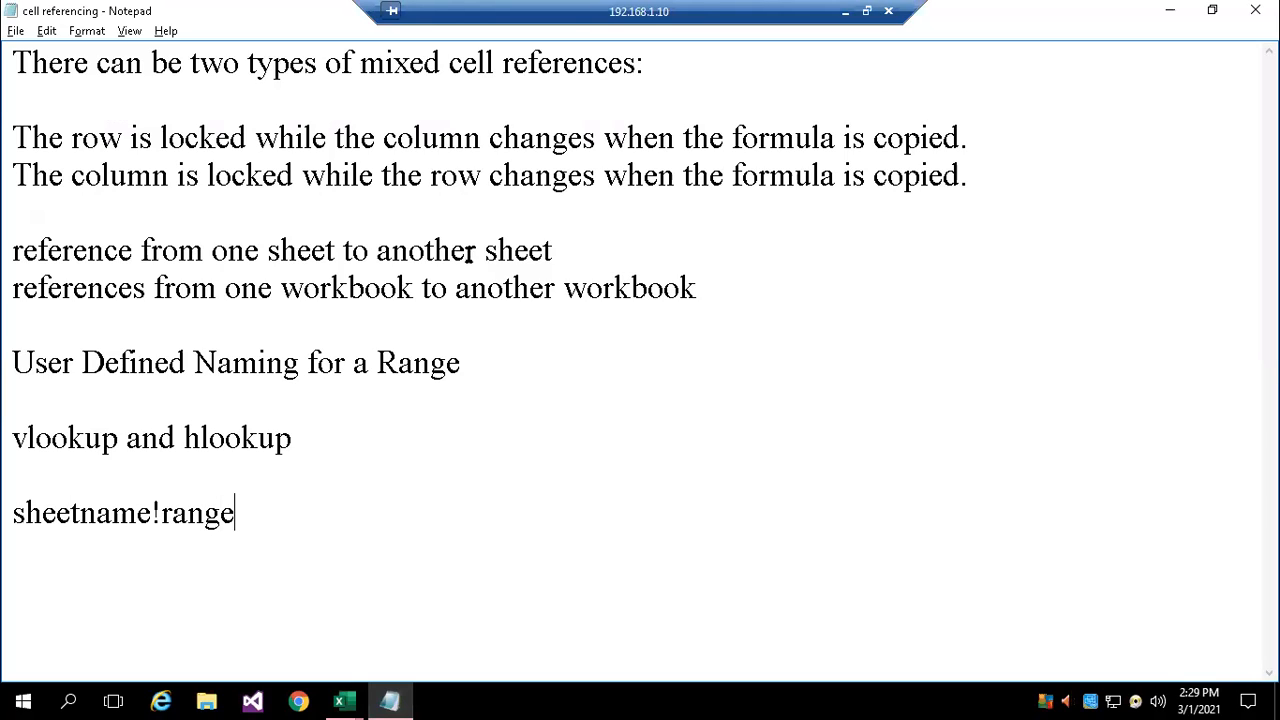
{"action": "left_click", "coordinate": [13, 512]}
{"action": "type", "text": "'"}
{"action": "left_click", "coordinate": [159, 514]}
{"action": "type", "text": "'"}
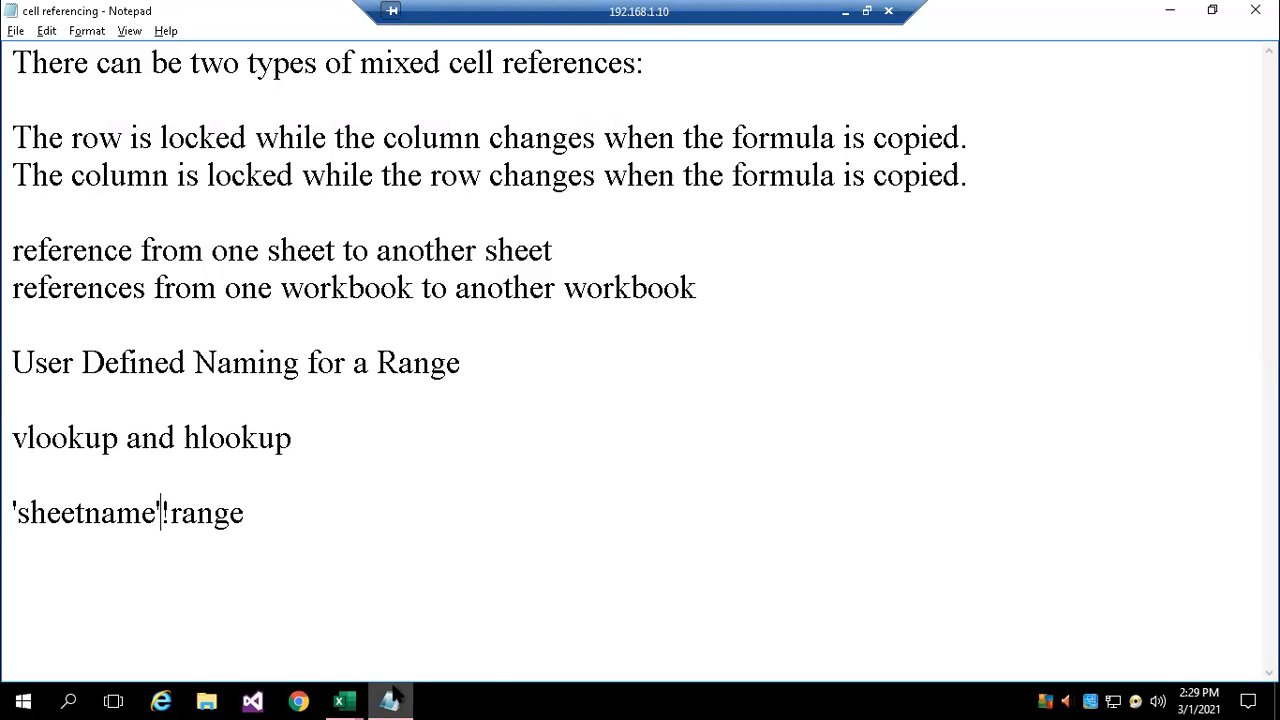
{"action": "left_click", "coordinate": [127, 588]}
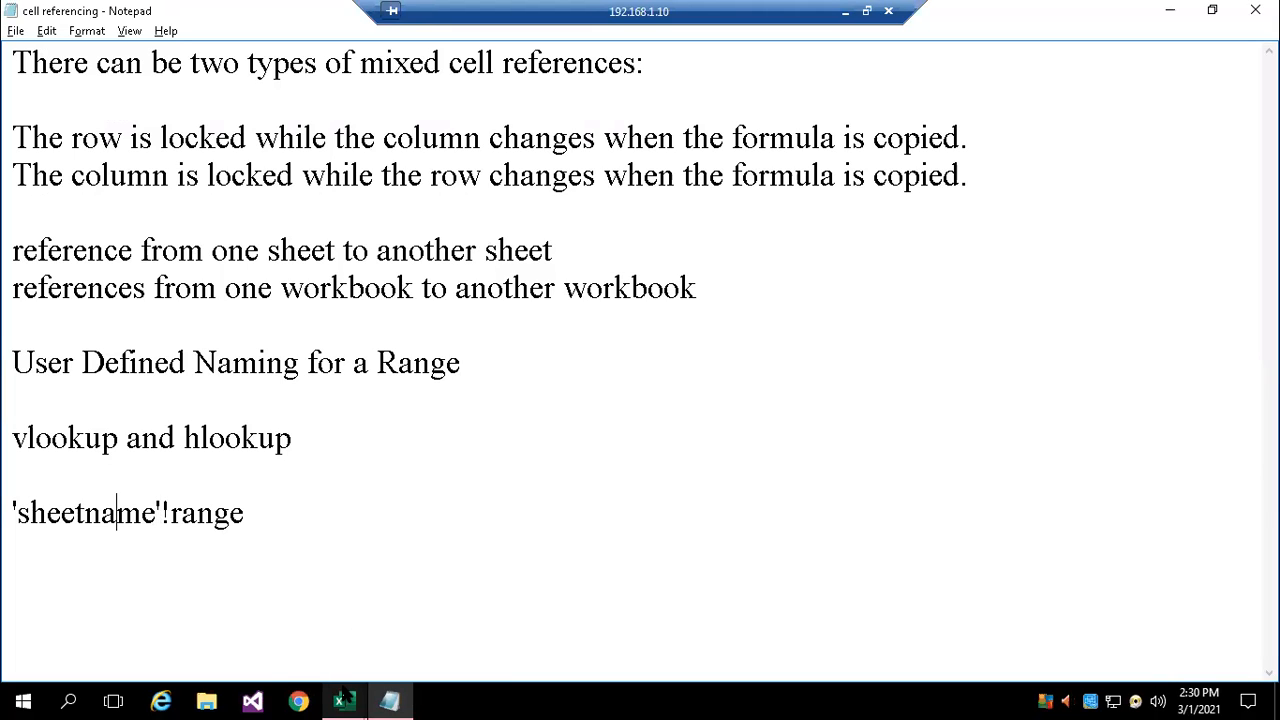
Switch back to Excel and open the sales data sheet
{"action": "mouse_move", "coordinate": [345, 695]}
{"action": "left_click", "coordinate": [300, 670]}
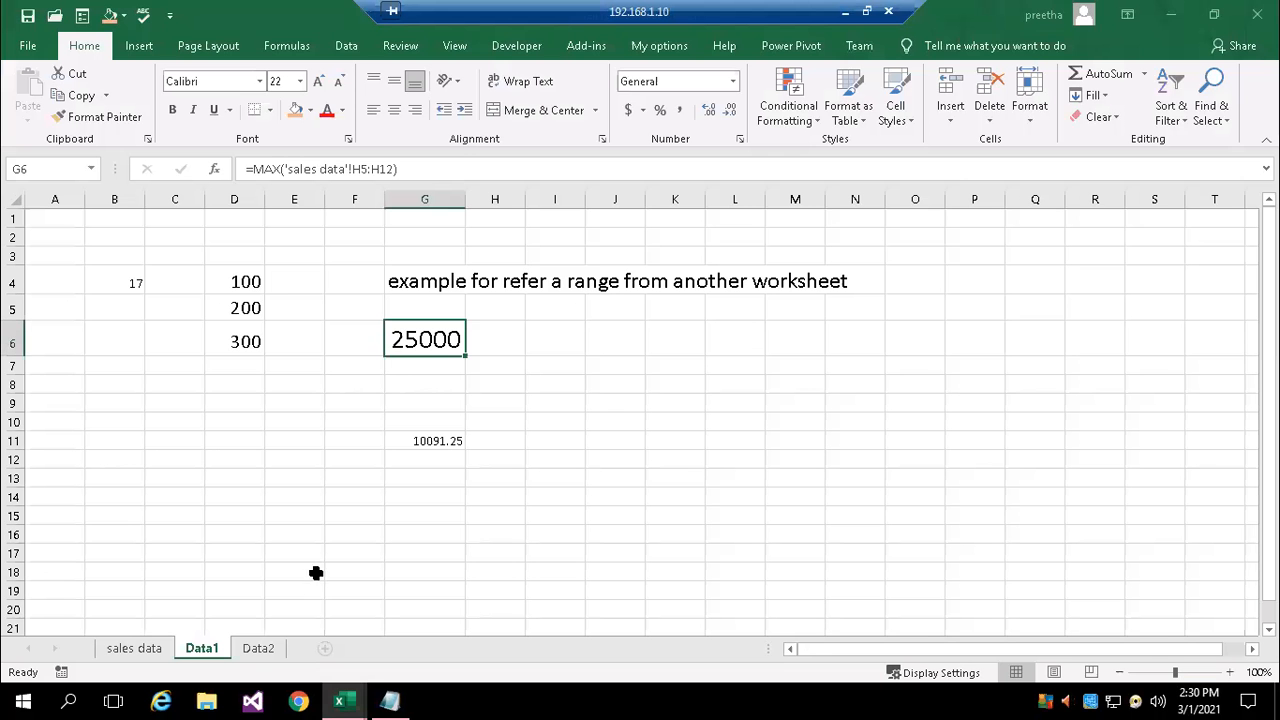
{"action": "left_click", "coordinate": [134, 646]}
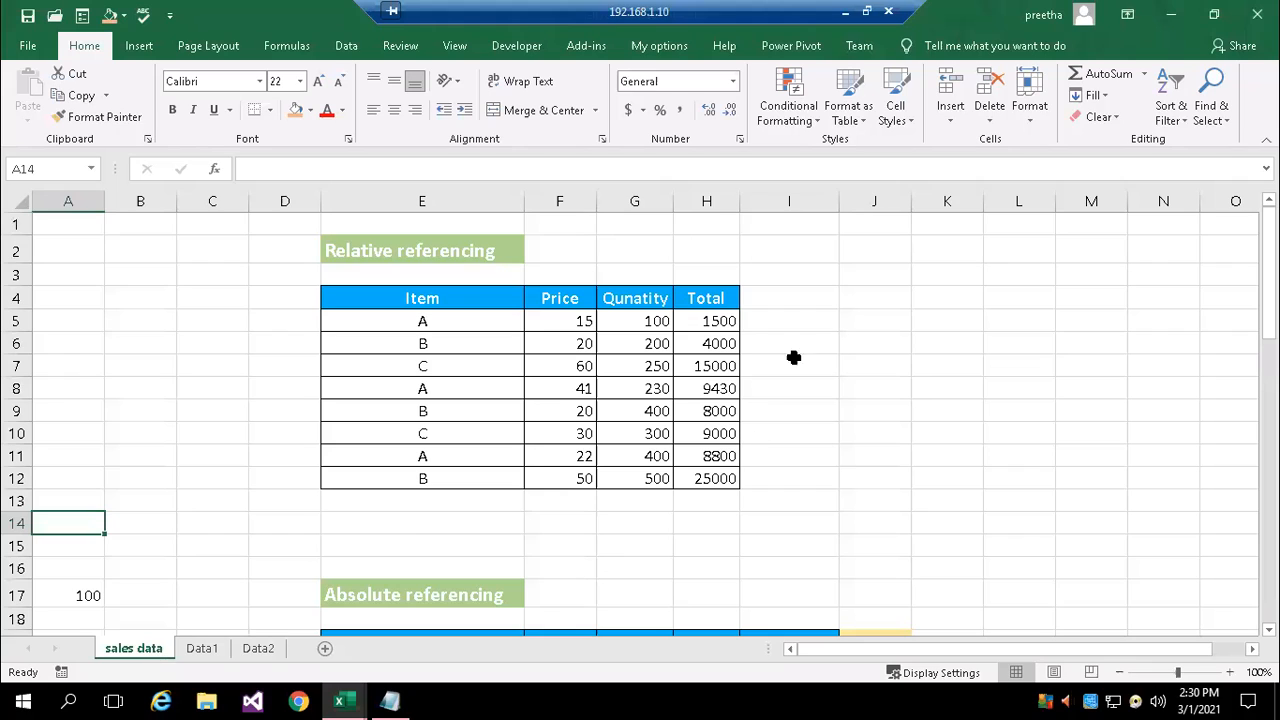
Define the name feb_sales for the Total values in H5:H12 of the sales data sheet
{"action": "left_click", "coordinate": [850, 345]}
{"action": "left_click", "coordinate": [720, 321]}
{"action": "left_click_drag", "start_coordinate": [720, 321], "coordinate": [728, 479]}
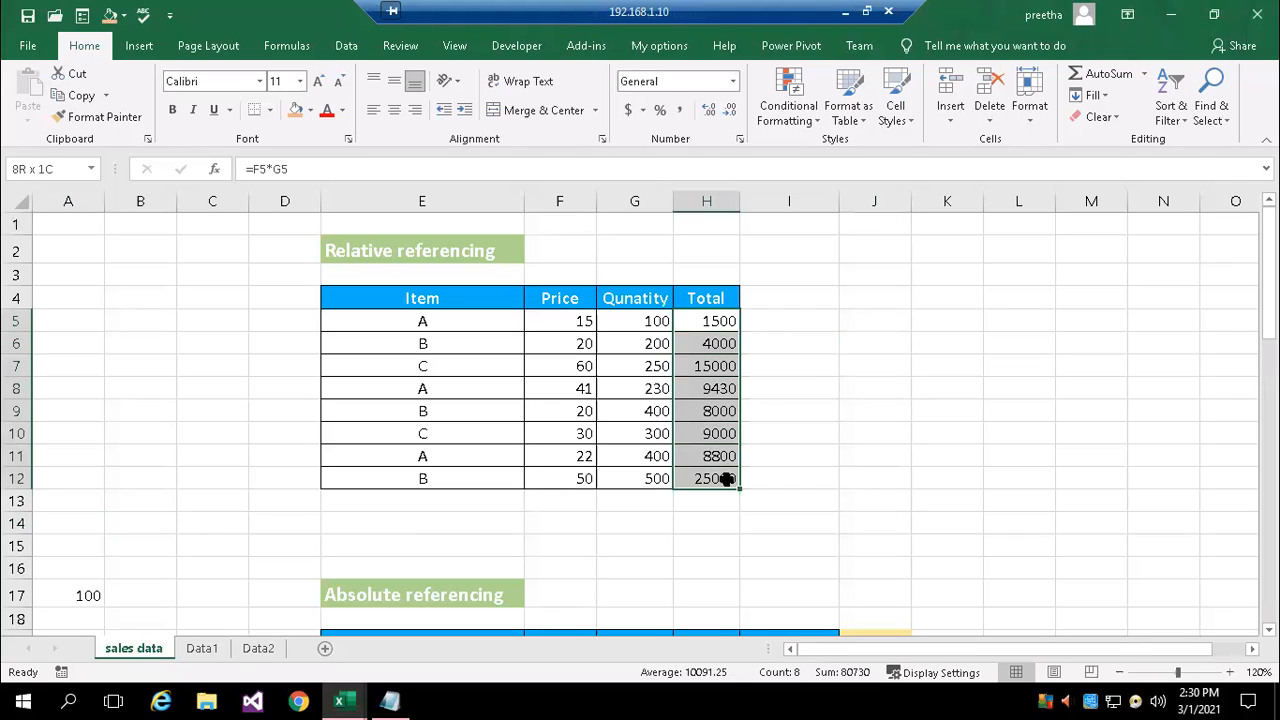
{"action": "left_click", "coordinate": [43, 168]}
{"action": "type", "text": "mar"}
{"action": "type", "text": "_sales"}
{"action": "key", "text": "BackSpace"}
{"action": "key", "text": "BackSpace"}
{"action": "key", "text": "BackSpace"}
{"action": "key", "text": "BackSpace"}
{"action": "key", "text": "BackSpace"}
{"action": "key", "text": "BackSpace"}
{"action": "key", "text": "BackSpace"}
{"action": "key", "text": "BackSpace"}
{"action": "key", "text": "BackSpace"}
{"action": "type", "text": "feb_sales"}
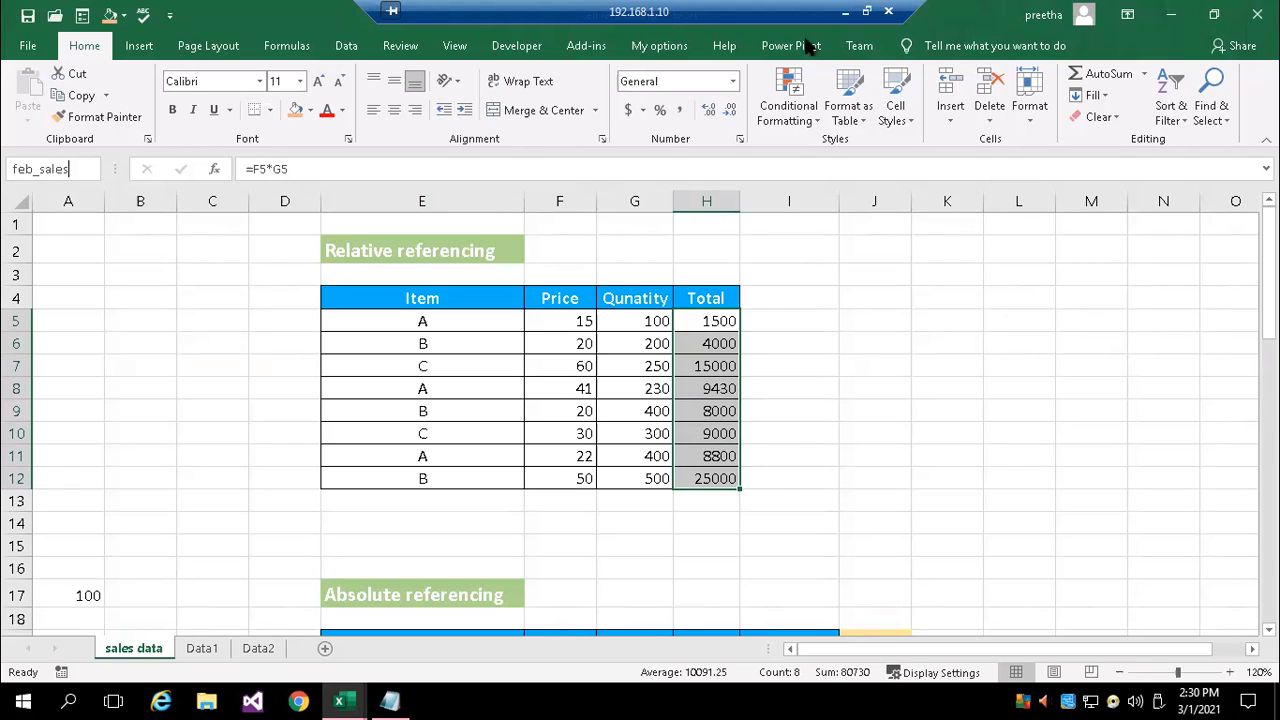
Calculate the minimum of the feb_sales range in J2 of the sales data sheet with =min(feb_sales)
{"action": "left_click", "coordinate": [895, 253]}
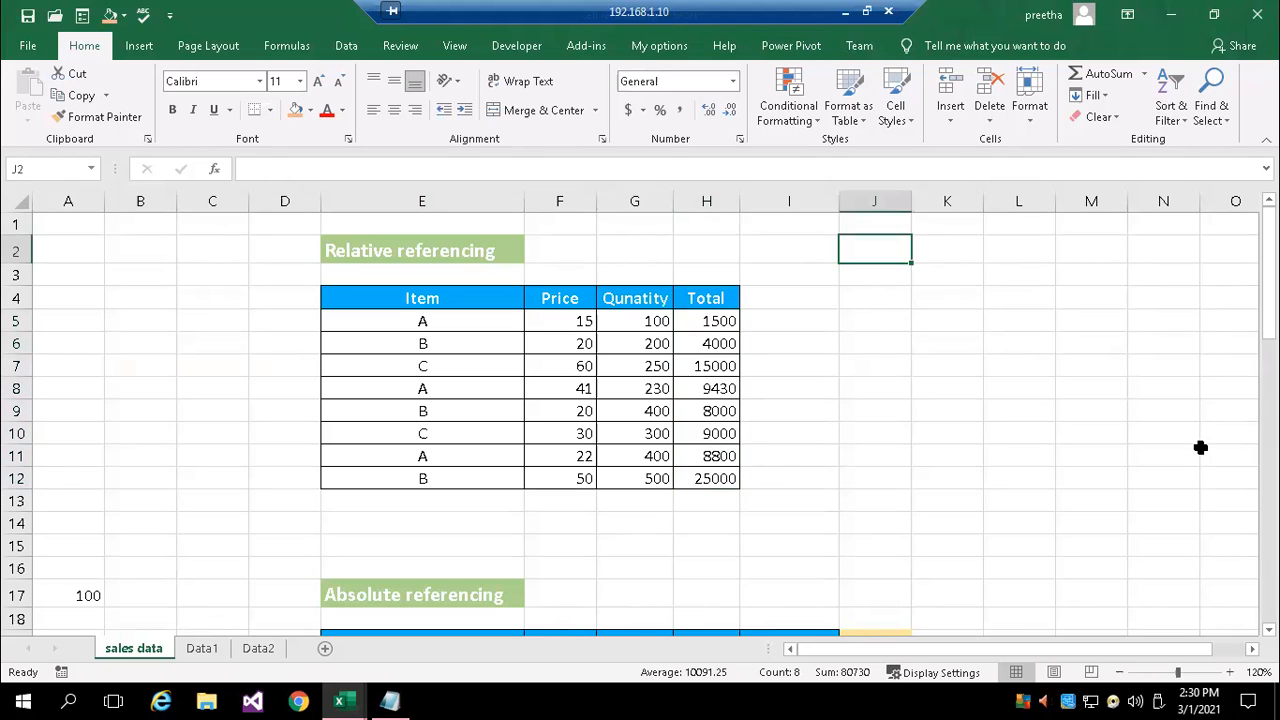
{"action": "type", "text": "="}
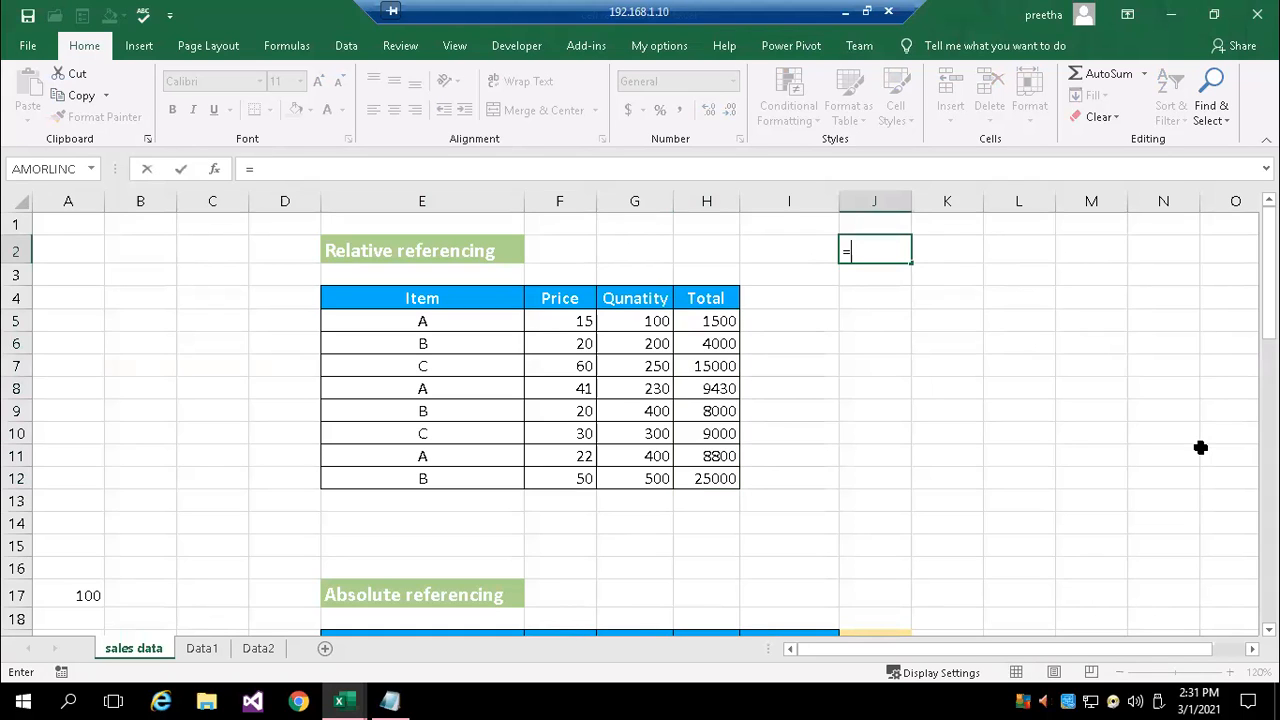
{"action": "type", "text": "min"}
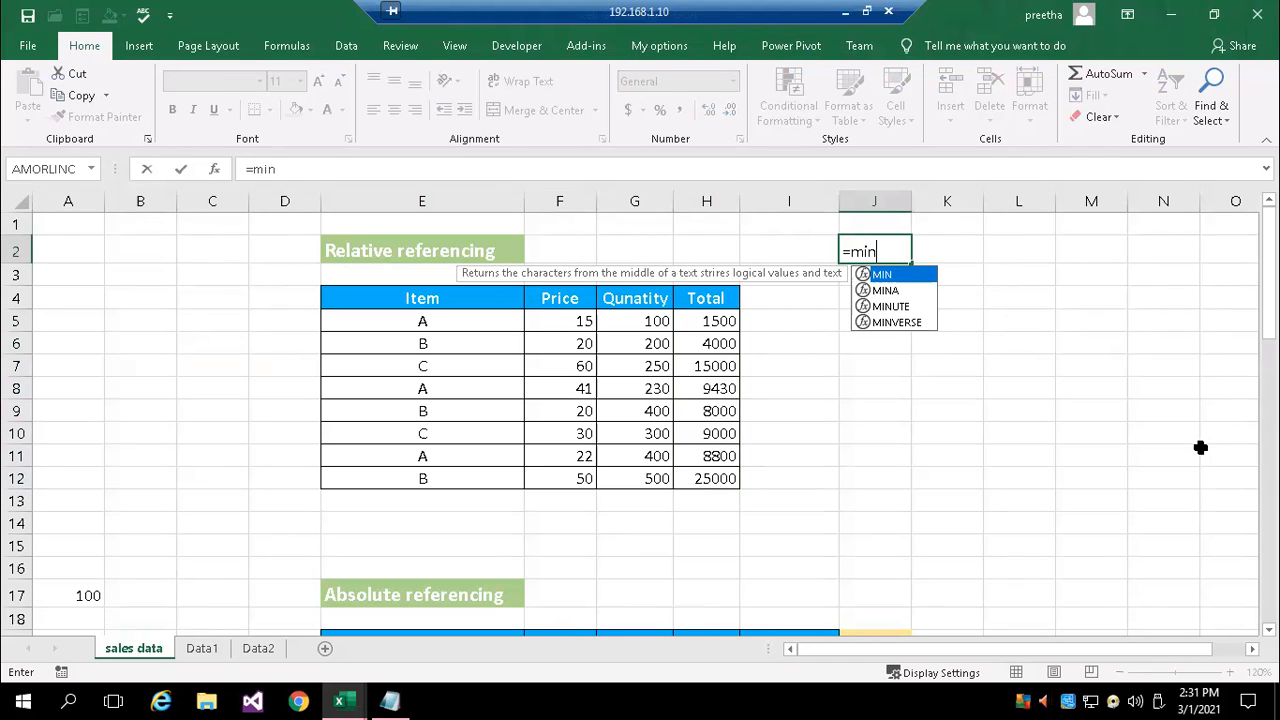
{"action": "type", "text": "("}
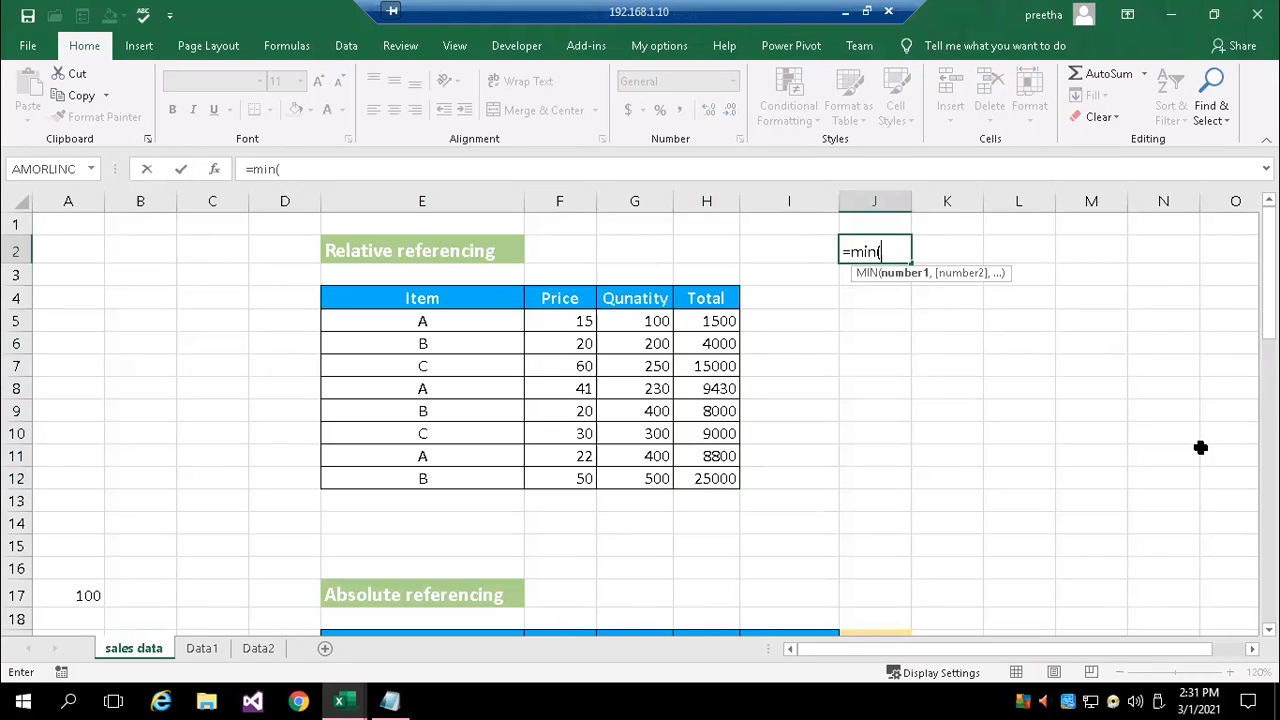
{"action": "type", "text": "f"}
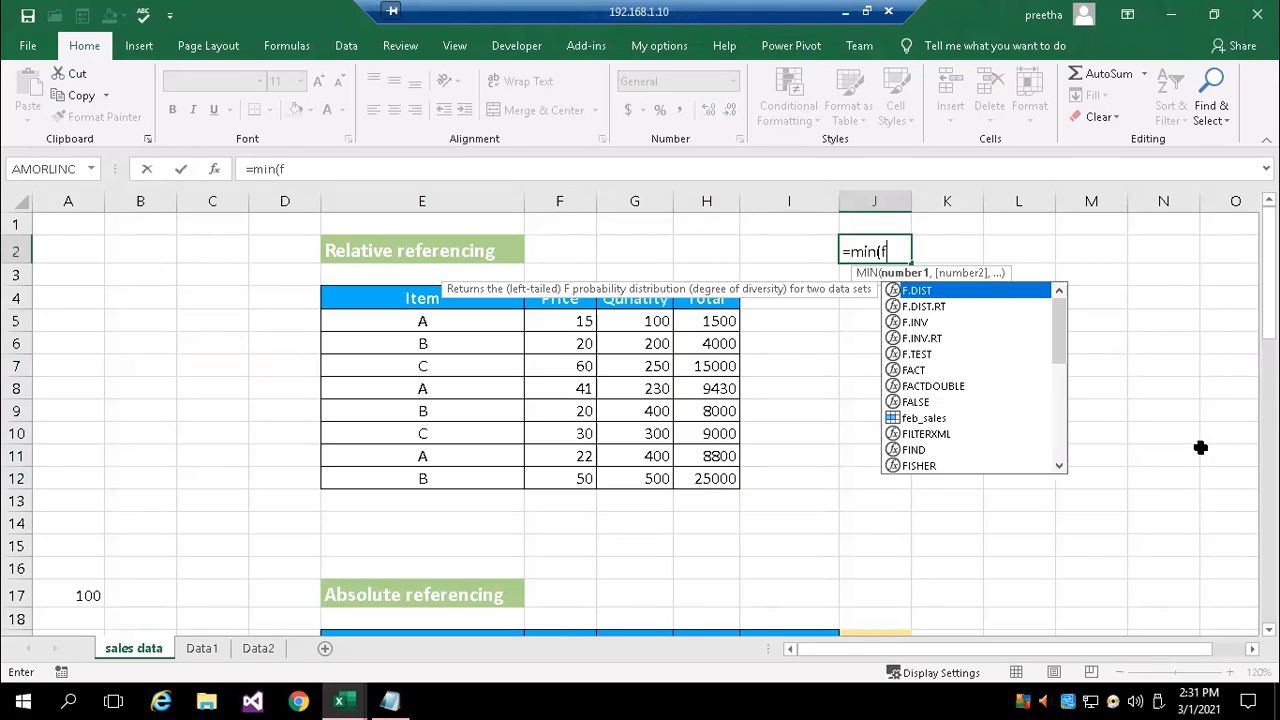
{"action": "type", "text": "eb"}
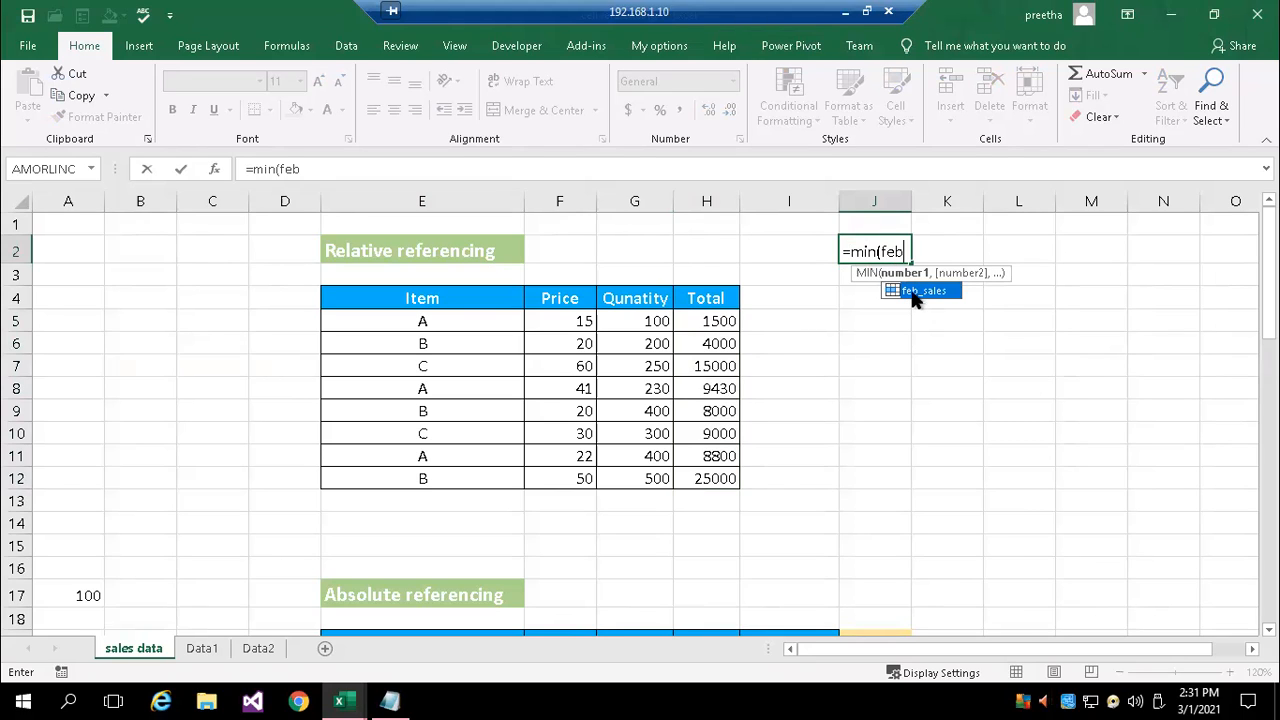
{"action": "double_click", "coordinate": [912, 291]}
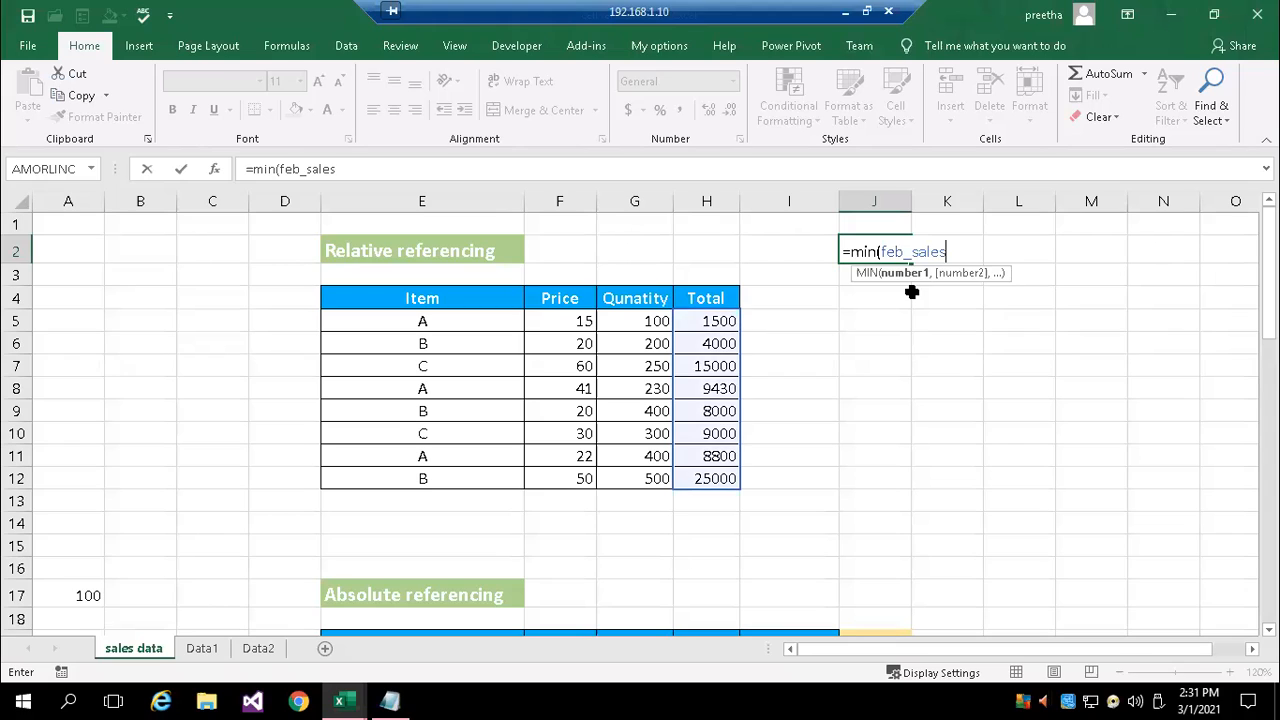
{"action": "type", "text": ")"}
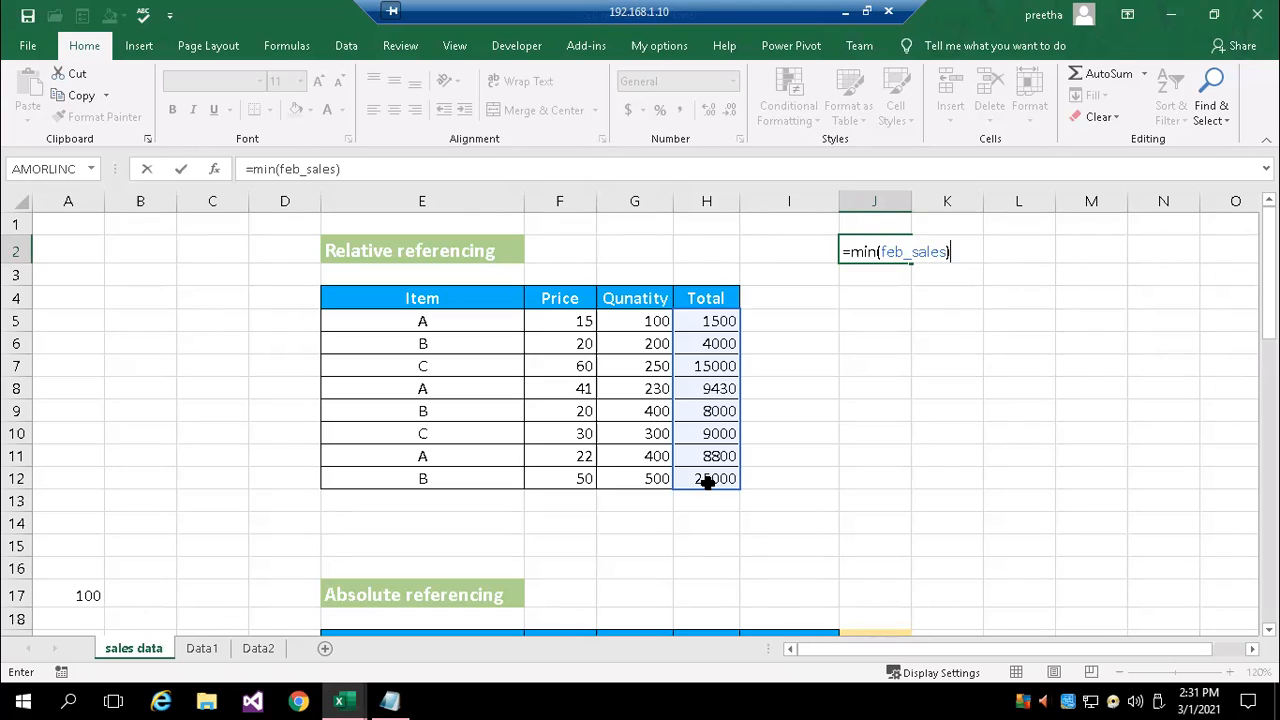
{"action": "key", "text": "Return"}
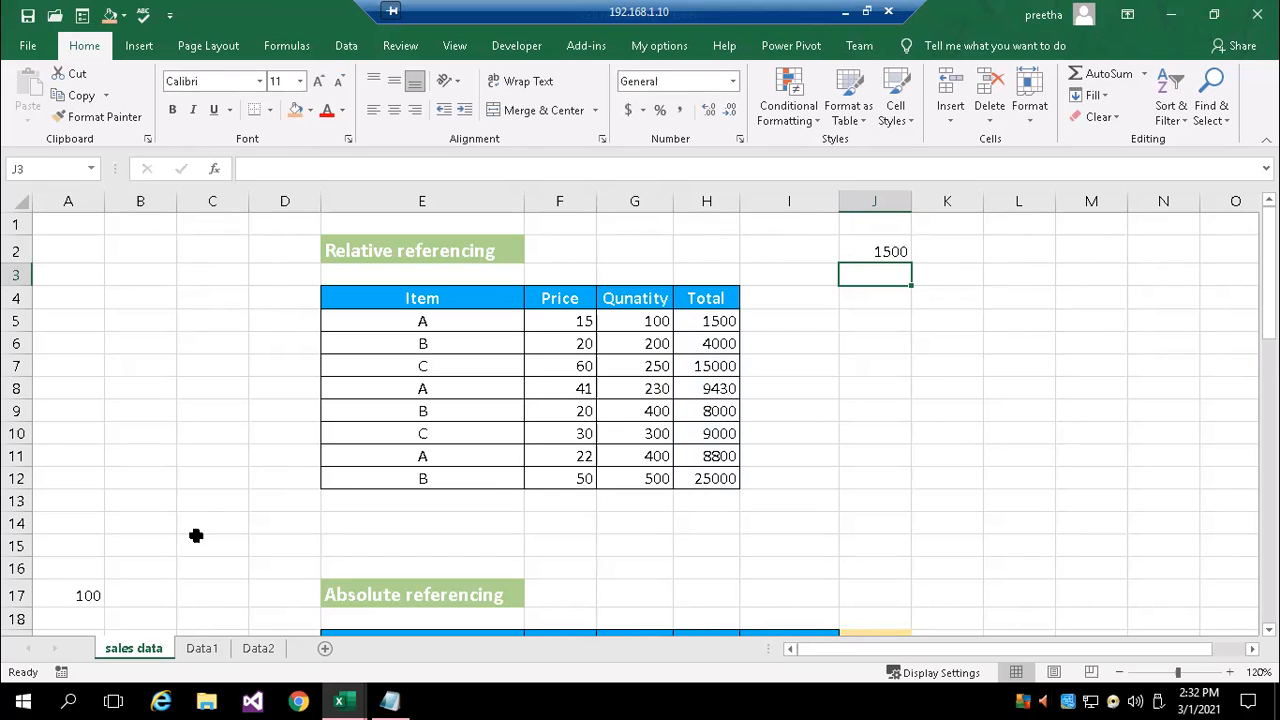
Open the Data1 sheet and set the font size of cell K8 to 18
{"action": "left_click", "coordinate": [201, 648]}
{"action": "left_click", "coordinate": [648, 388]}
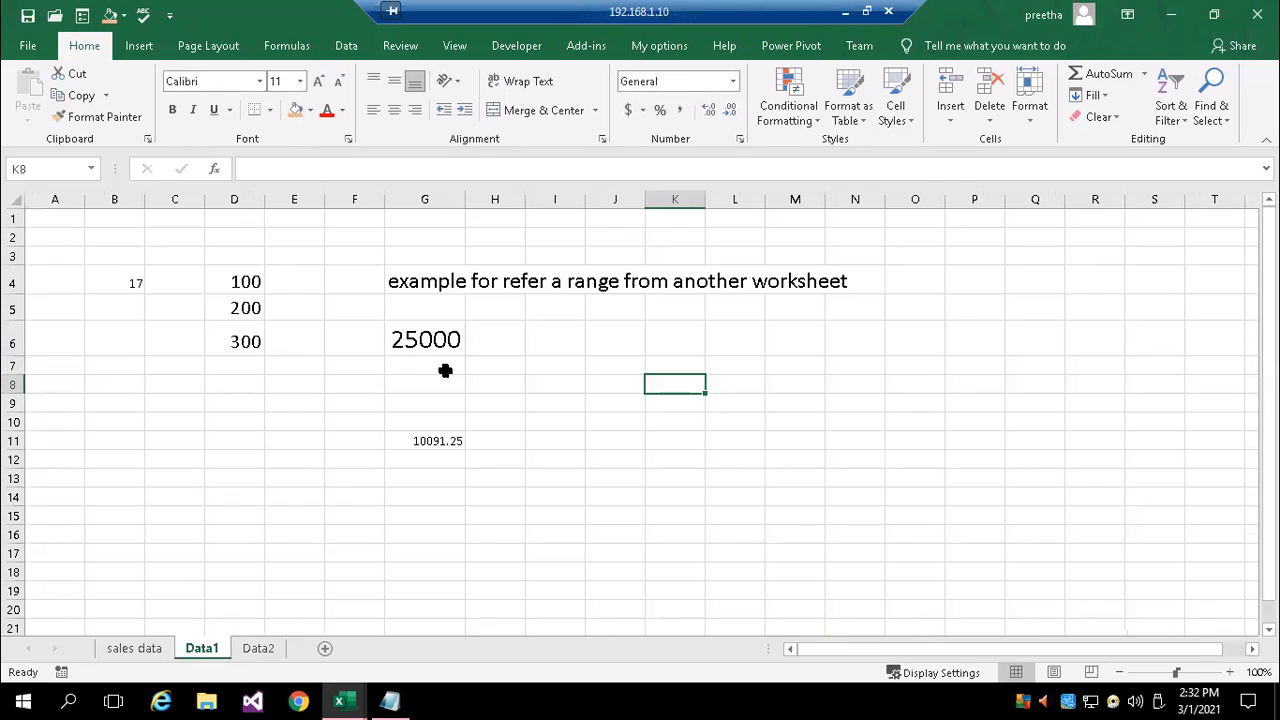
{"action": "left_click", "coordinate": [299, 81]}
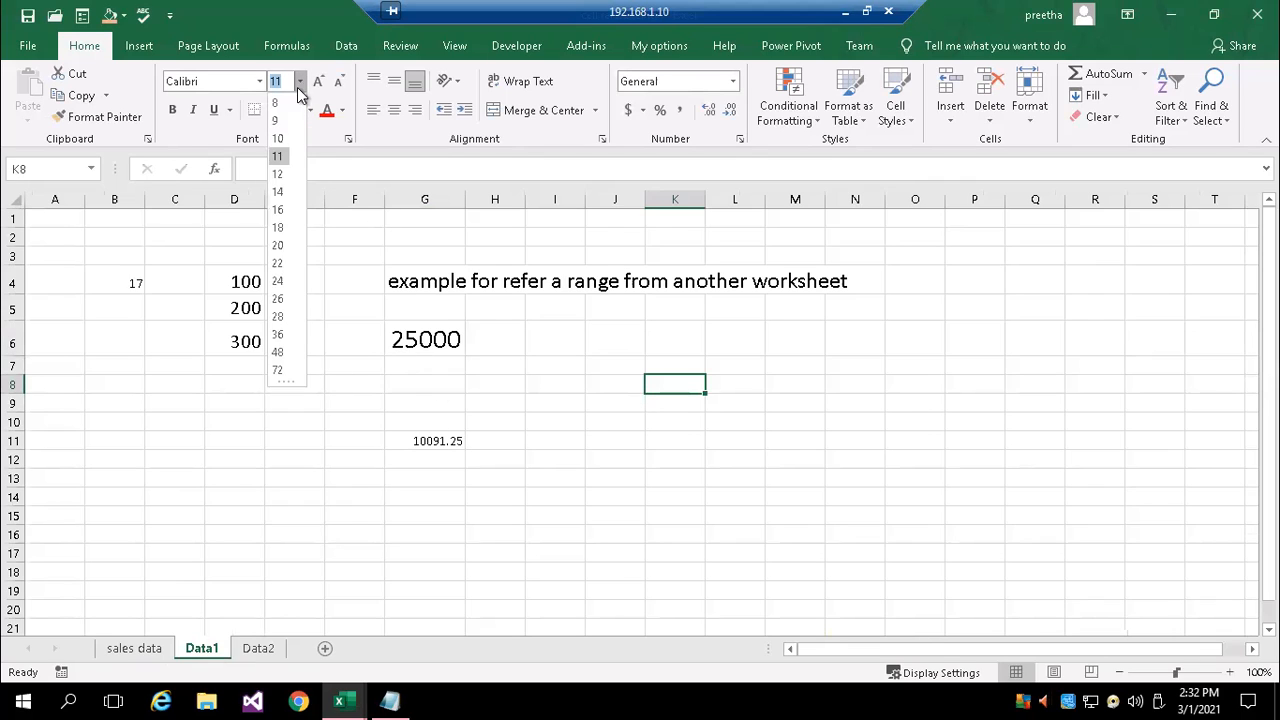
{"action": "left_click", "coordinate": [288, 212]}
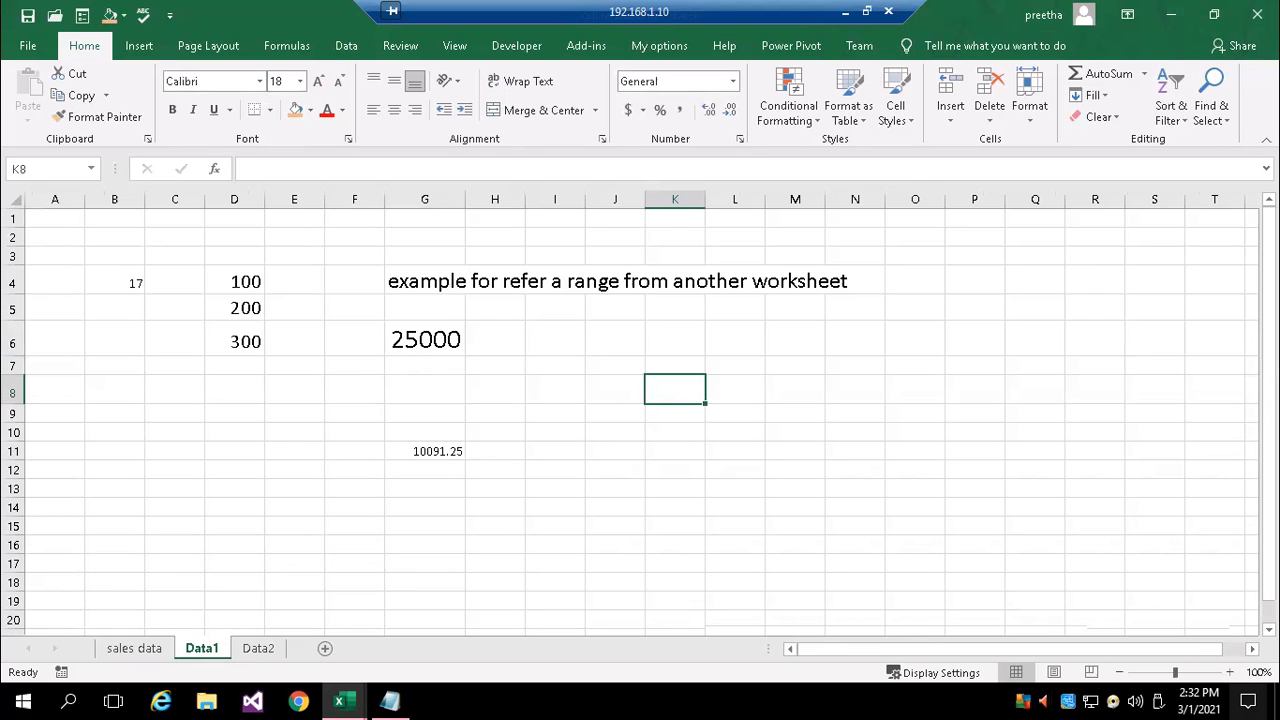
Enter the formula =COUNT(feb_sales) in K8, dismissing the antivirus notification about the external drive
{"action": "type", "text": "="}
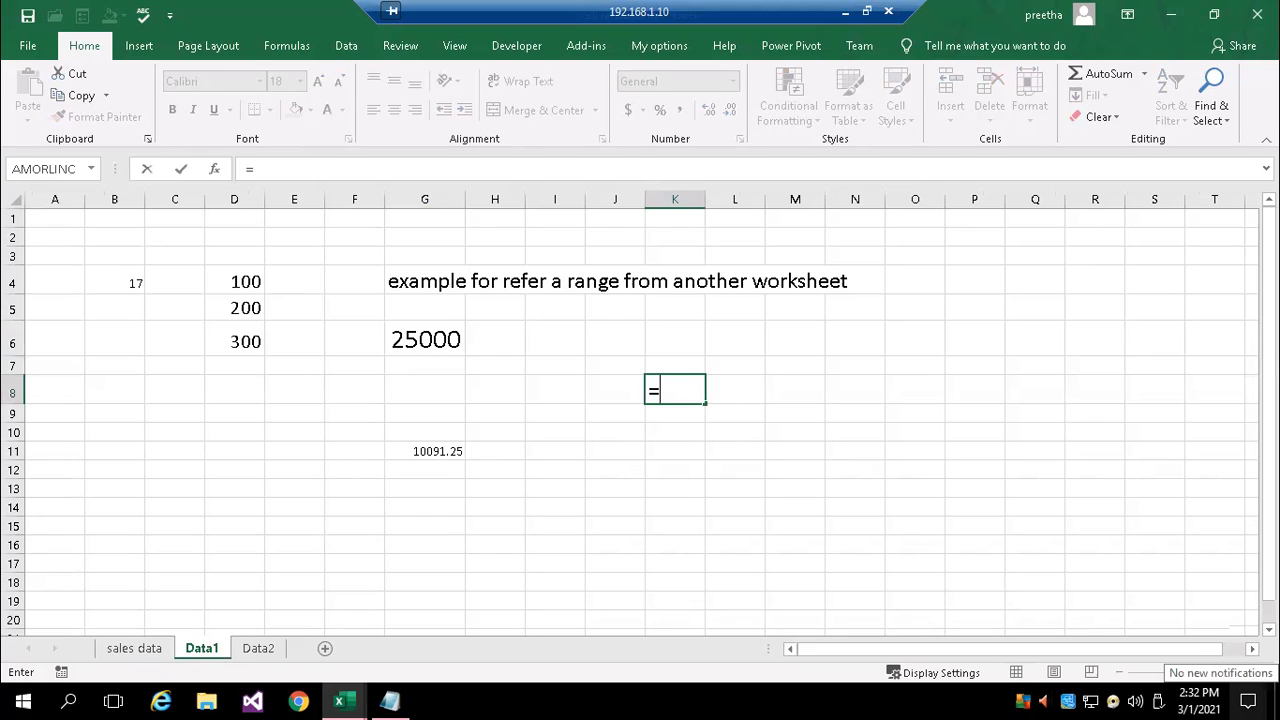
{"action": "type", "text": "count"}
{"action": "key", "text": "Tab"}
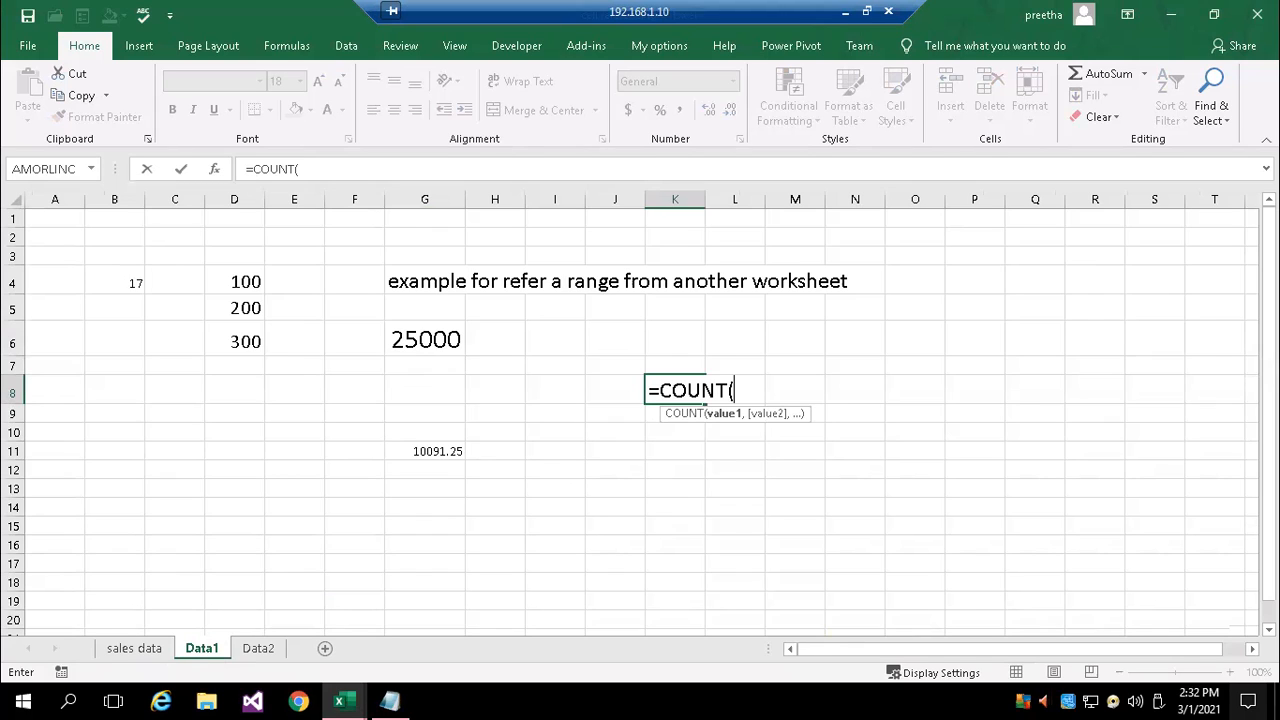
{"action": "type", "text": "feb"}
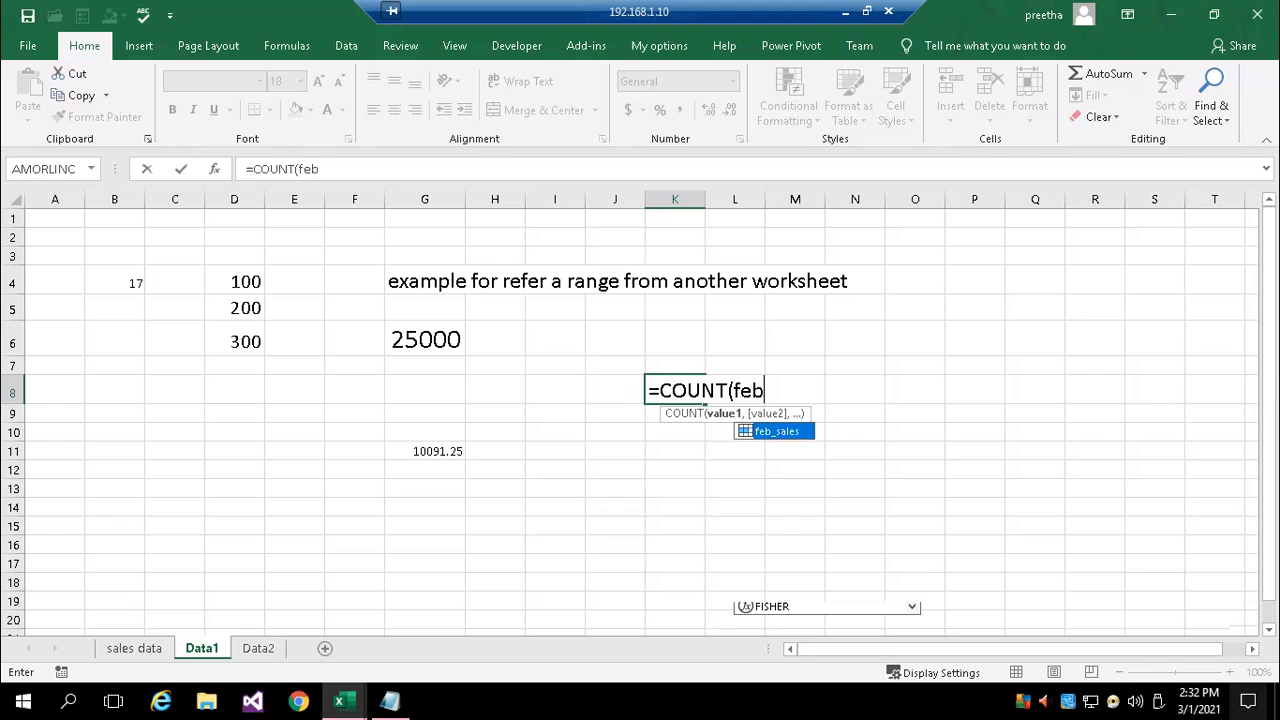
{"action": "key", "text": "Tab"}
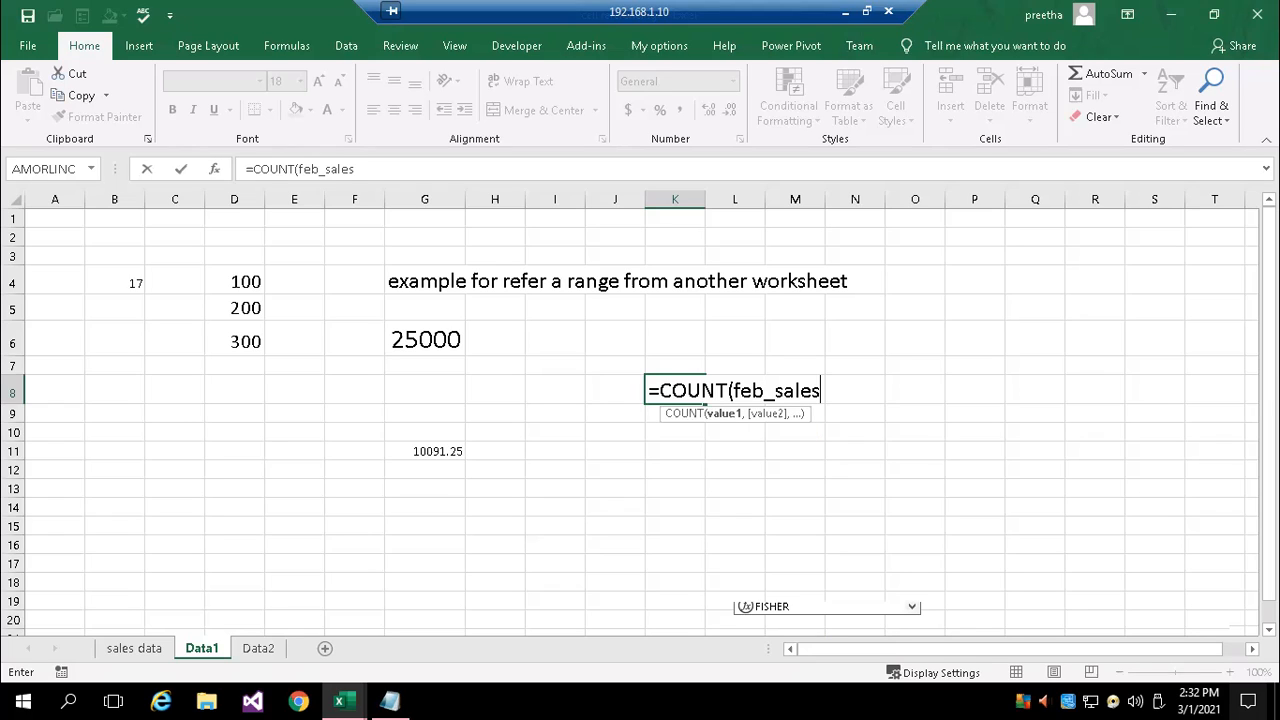
{"action": "type", "text": ")"}
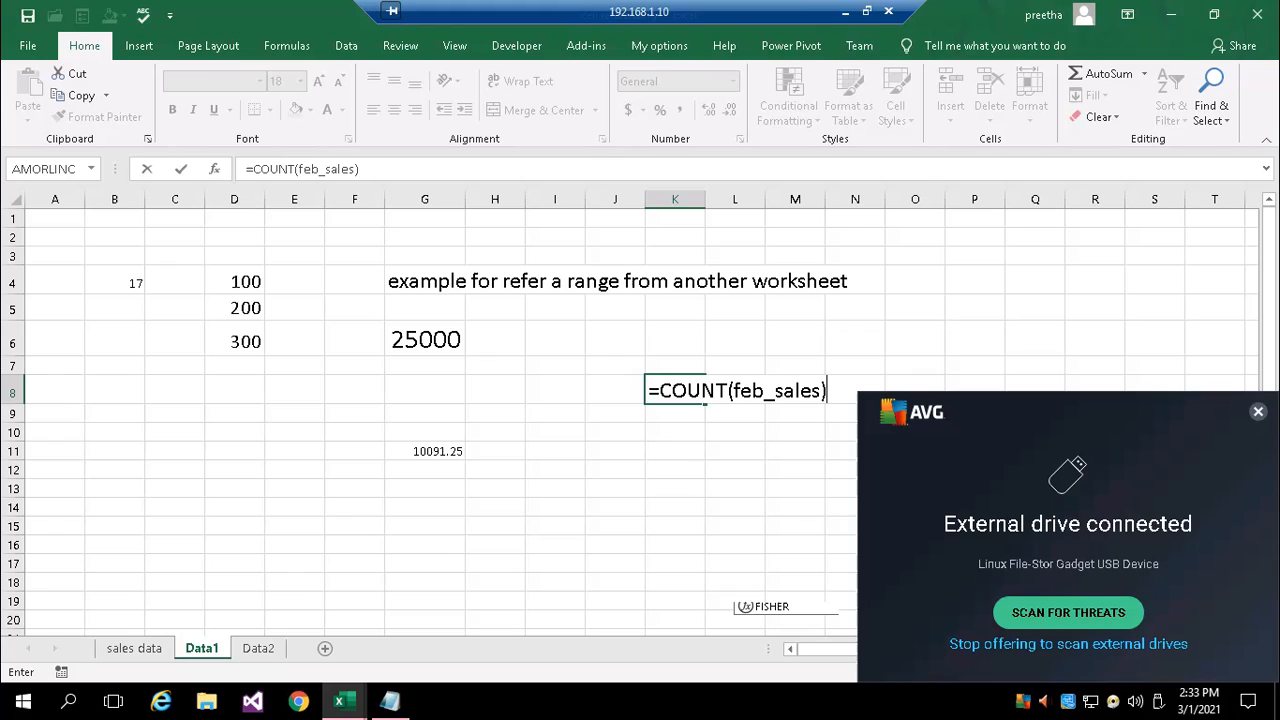
{"action": "left_click", "coordinate": [1258, 411]}
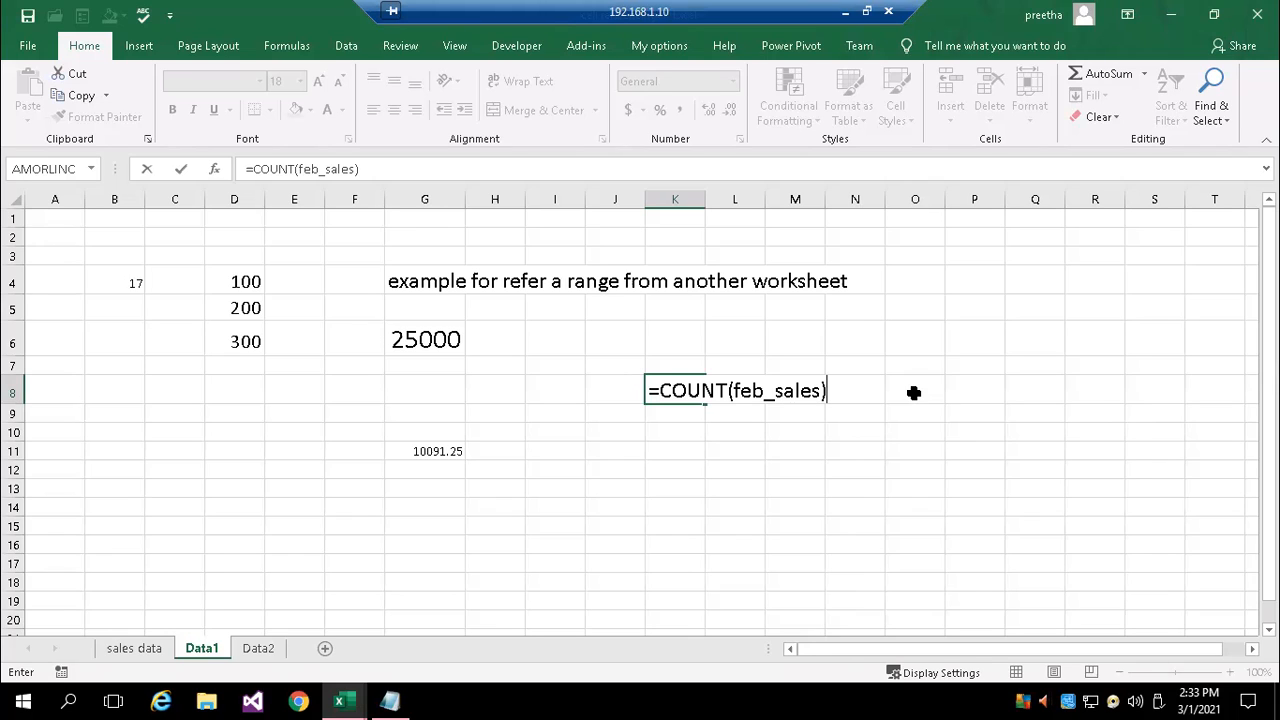
{"action": "key", "text": "Return"}
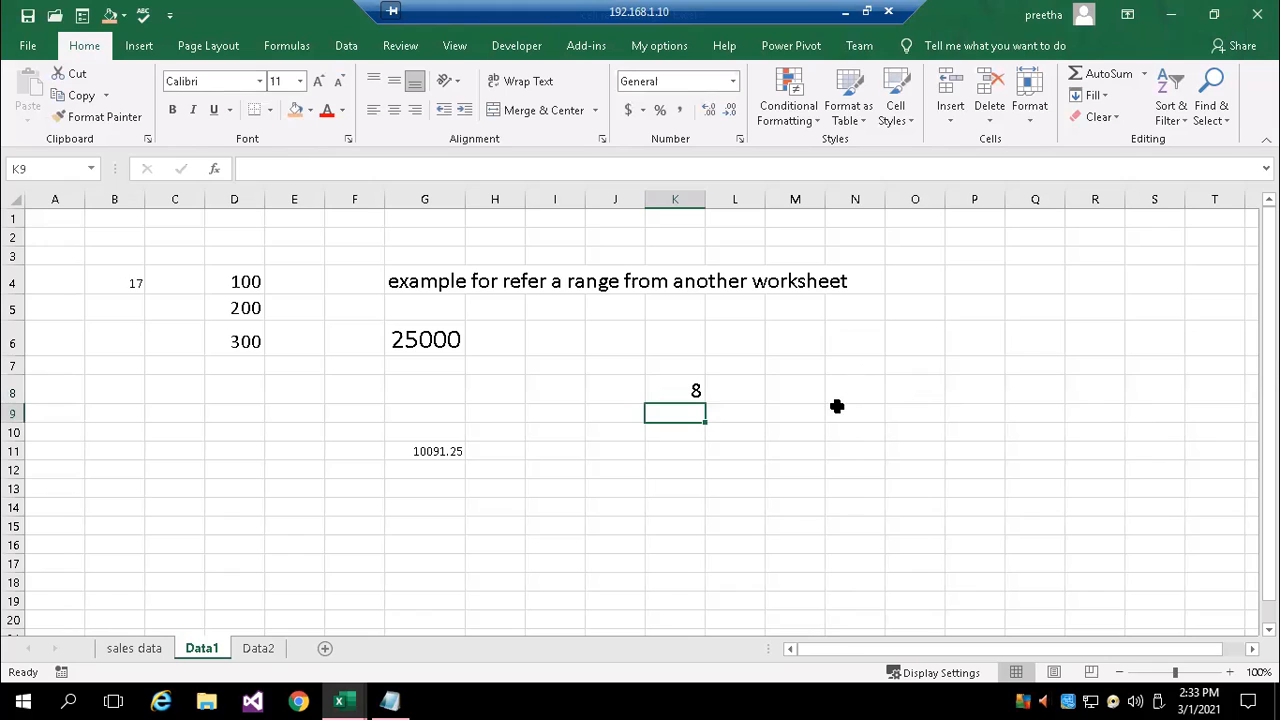
Review K8's COUNT formula, then examine the full sheet and range reference behind feb_sales in the list of defined names
{"action": "double_click", "coordinate": [680, 390]}
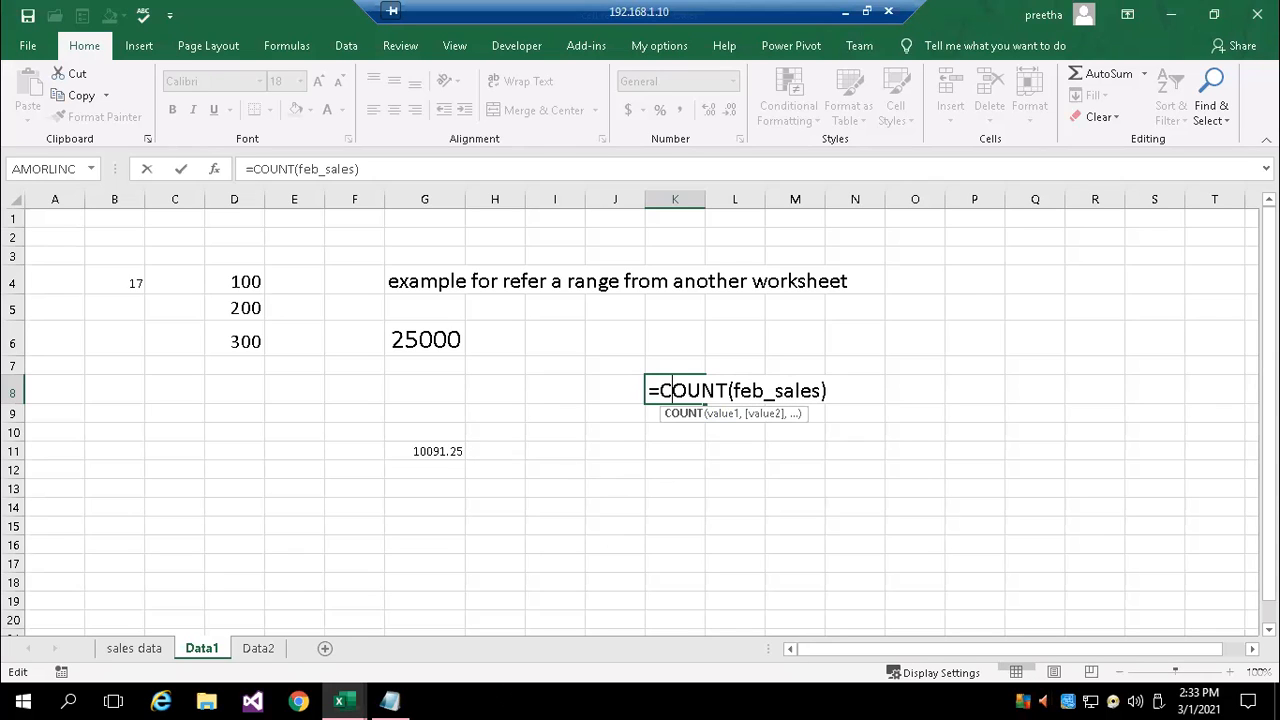
{"action": "key", "text": "ctrl+Return"}
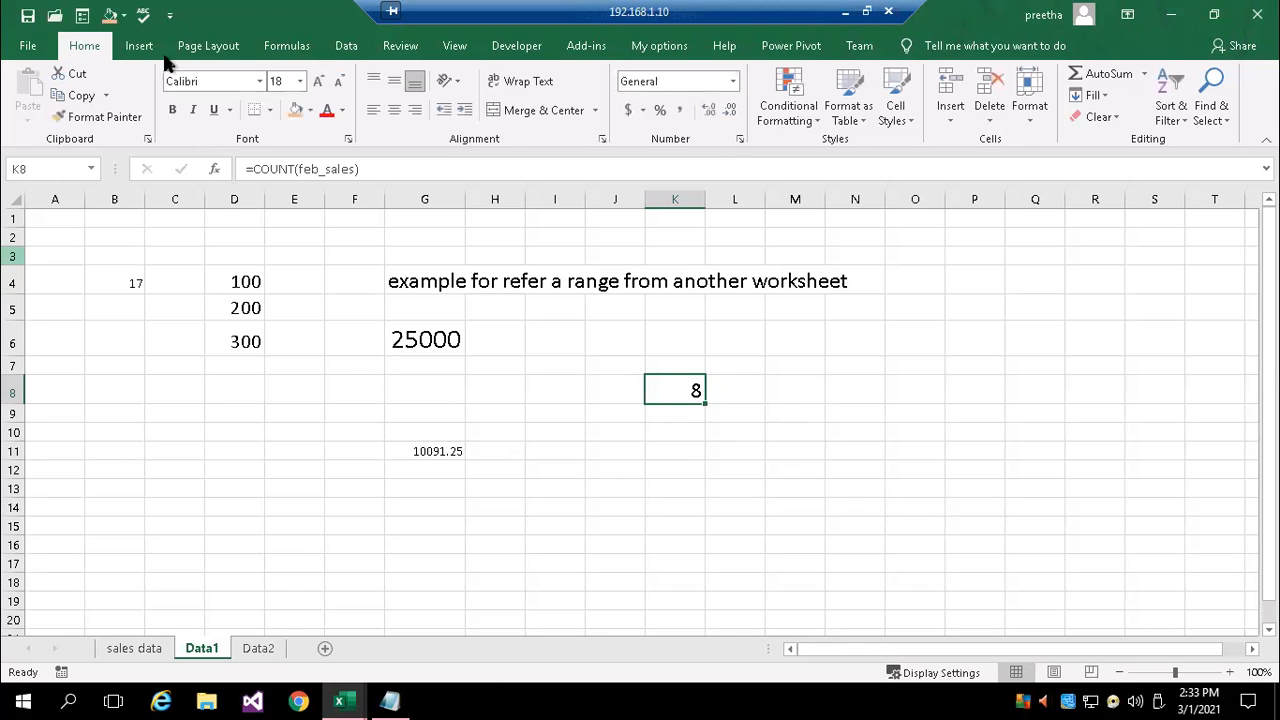
{"action": "left_click", "coordinate": [291, 45]}
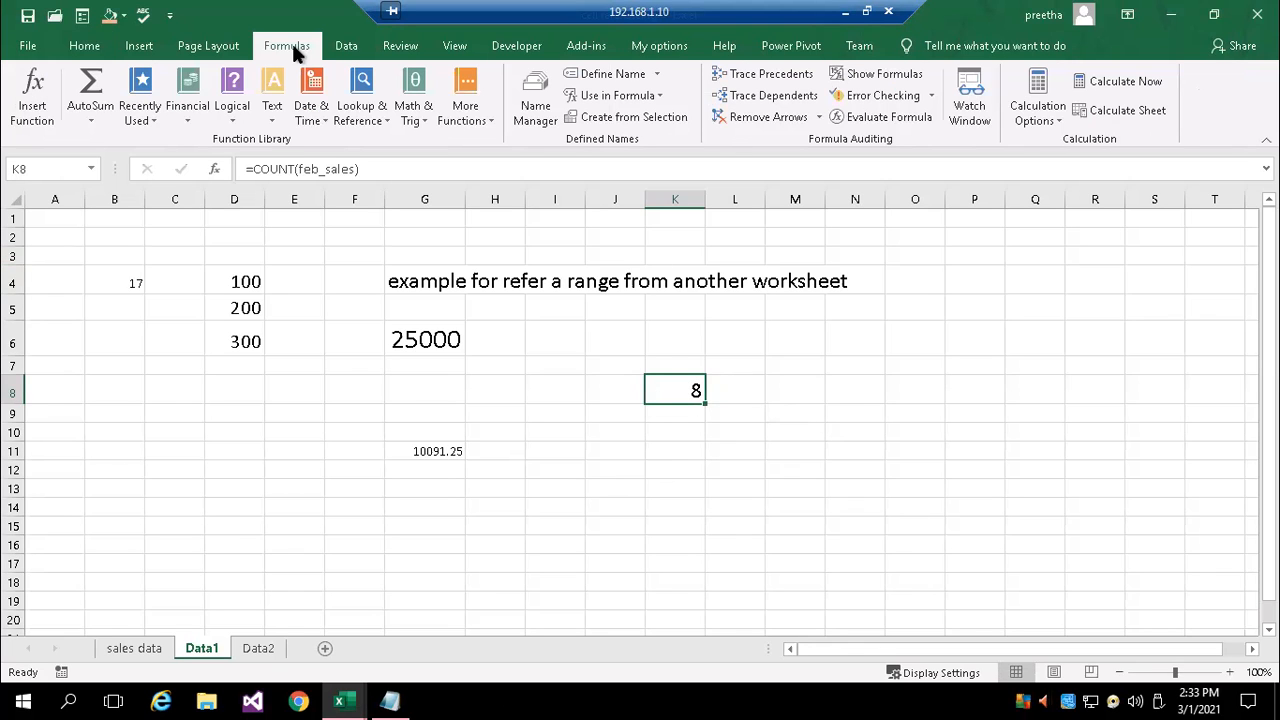
{"action": "left_click", "coordinate": [527, 117]}
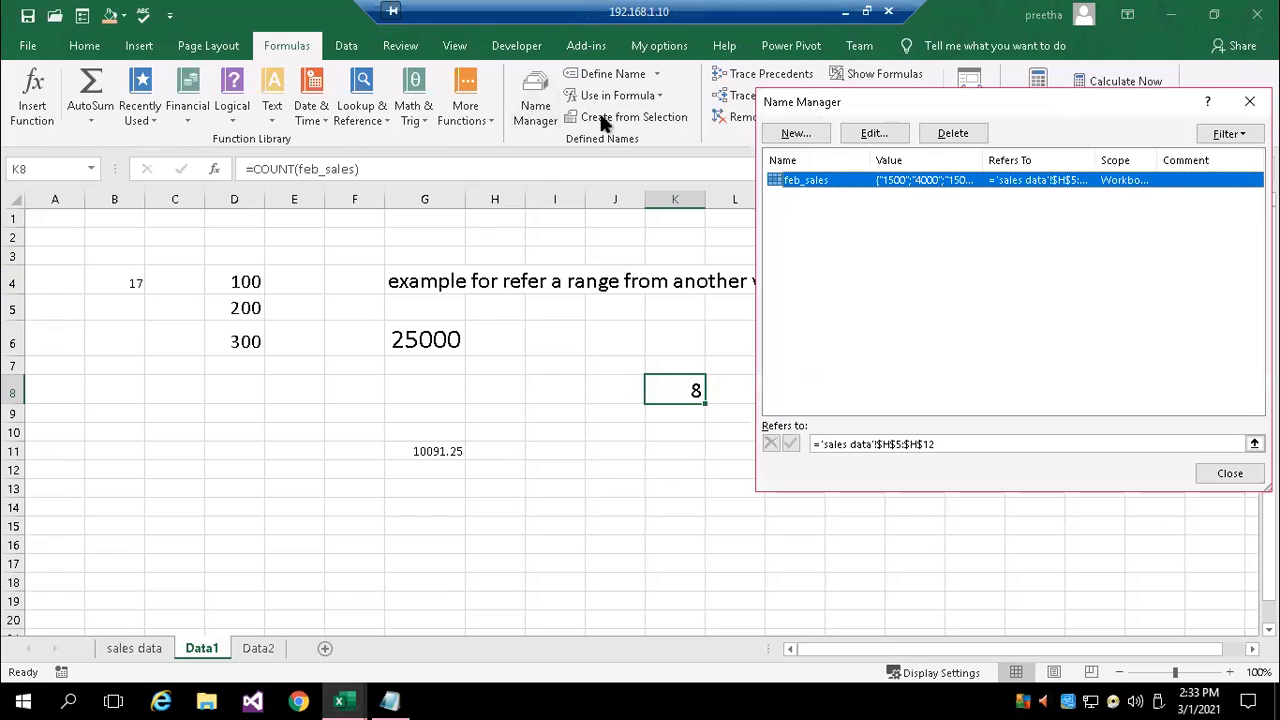
{"action": "left_click_drag", "start_coordinate": [980, 109], "coordinate": [625, 127]}
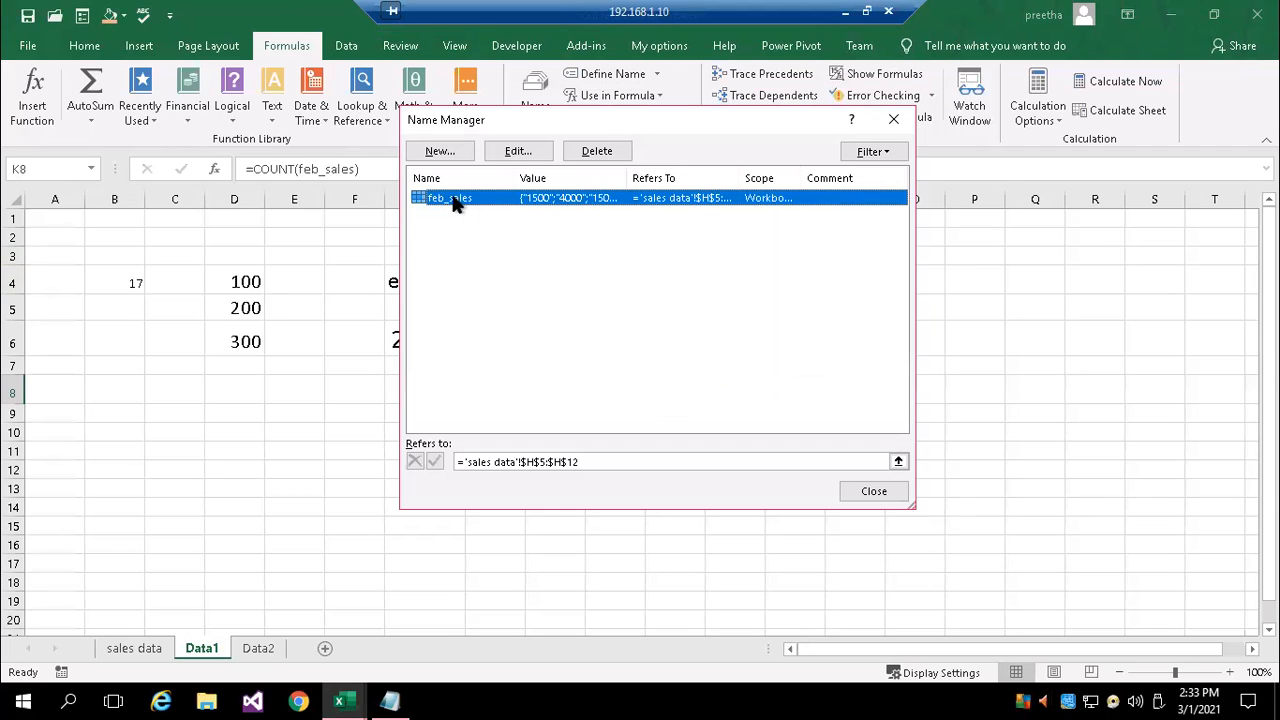
{"action": "left_click_drag", "start_coordinate": [740, 178], "coordinate": [829, 177]}
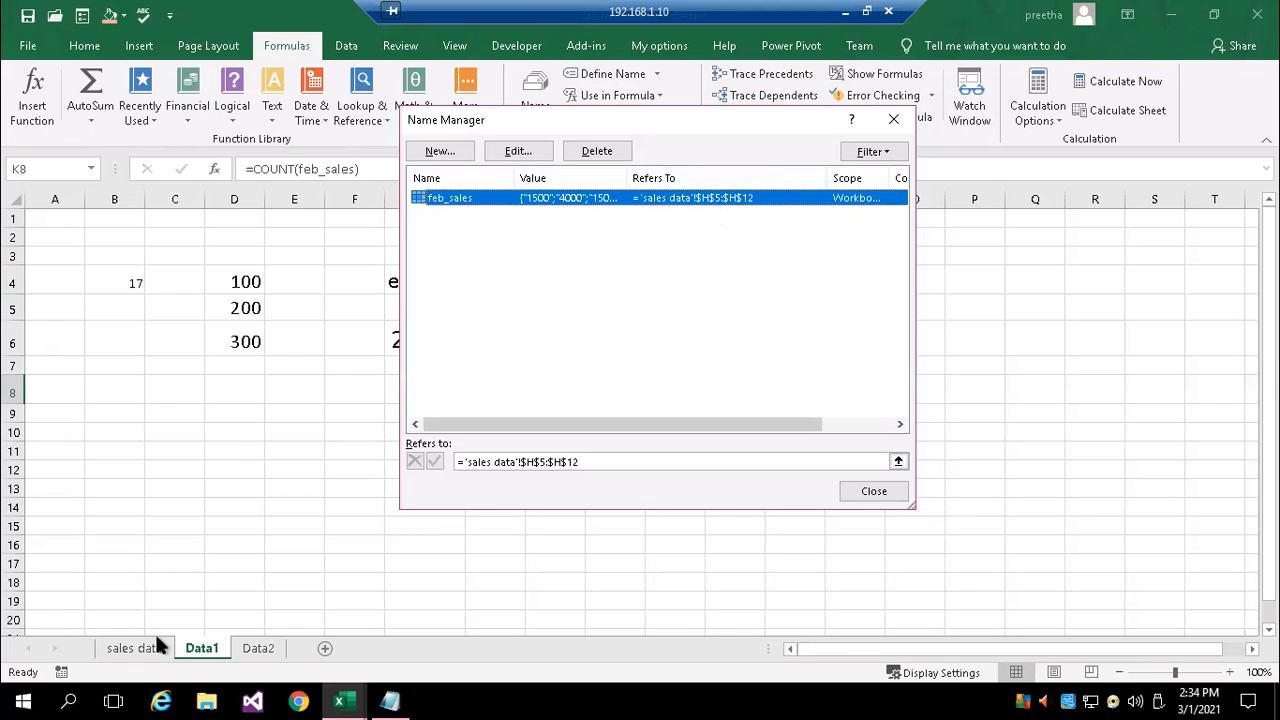
{"action": "left_click", "coordinate": [895, 119]}
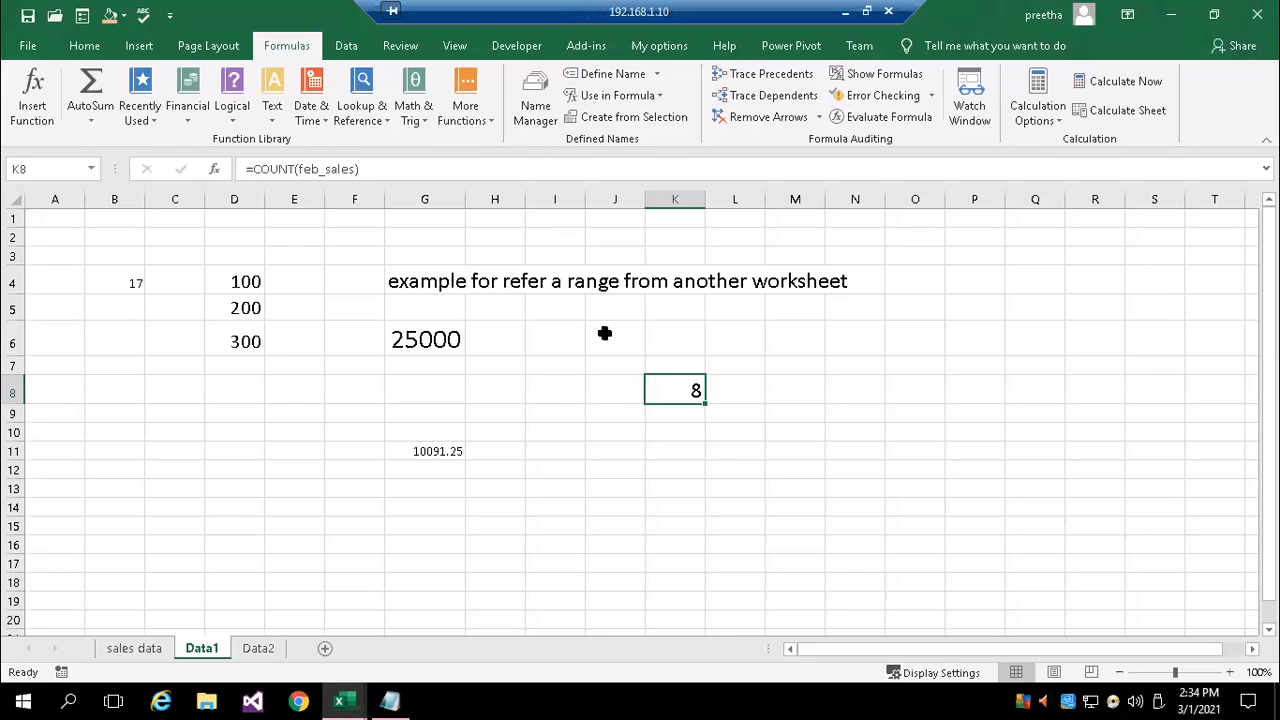
Enter the formula =COUNT('sales data'!h5:h12) in K11 and reselect that cell
{"action": "left_click", "coordinate": [663, 448]}
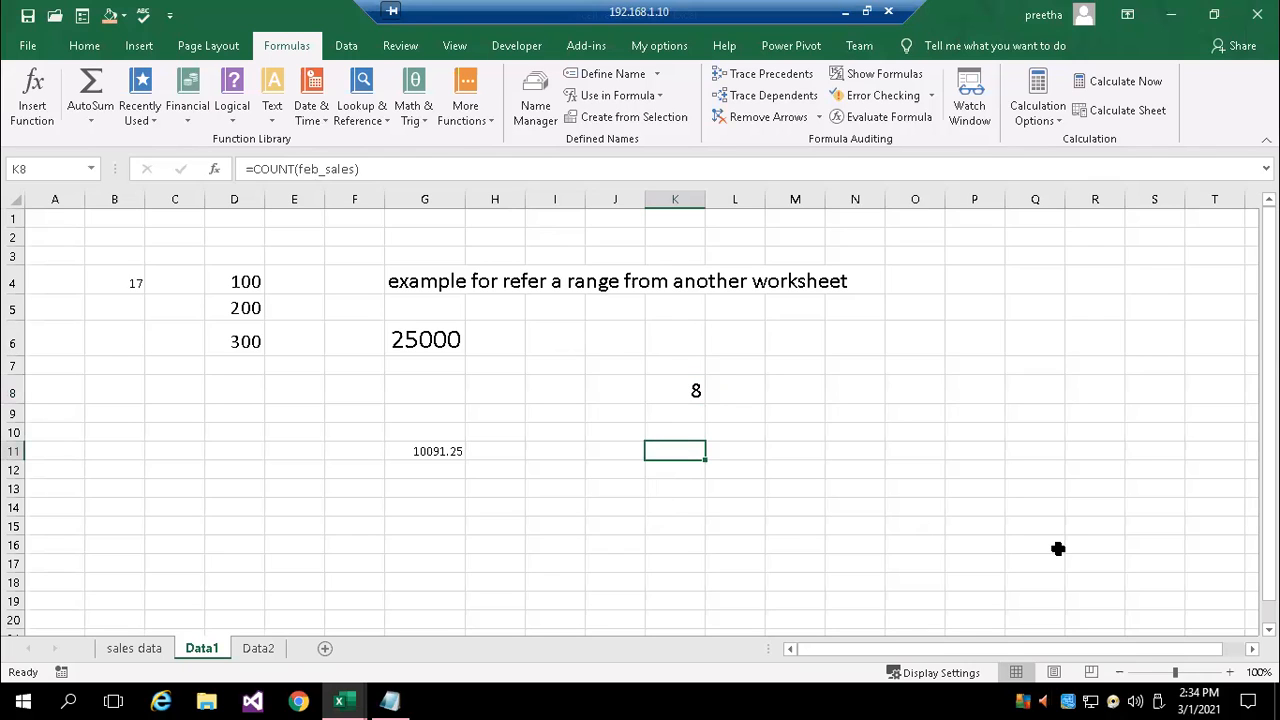
{"action": "type", "text": "=count"}
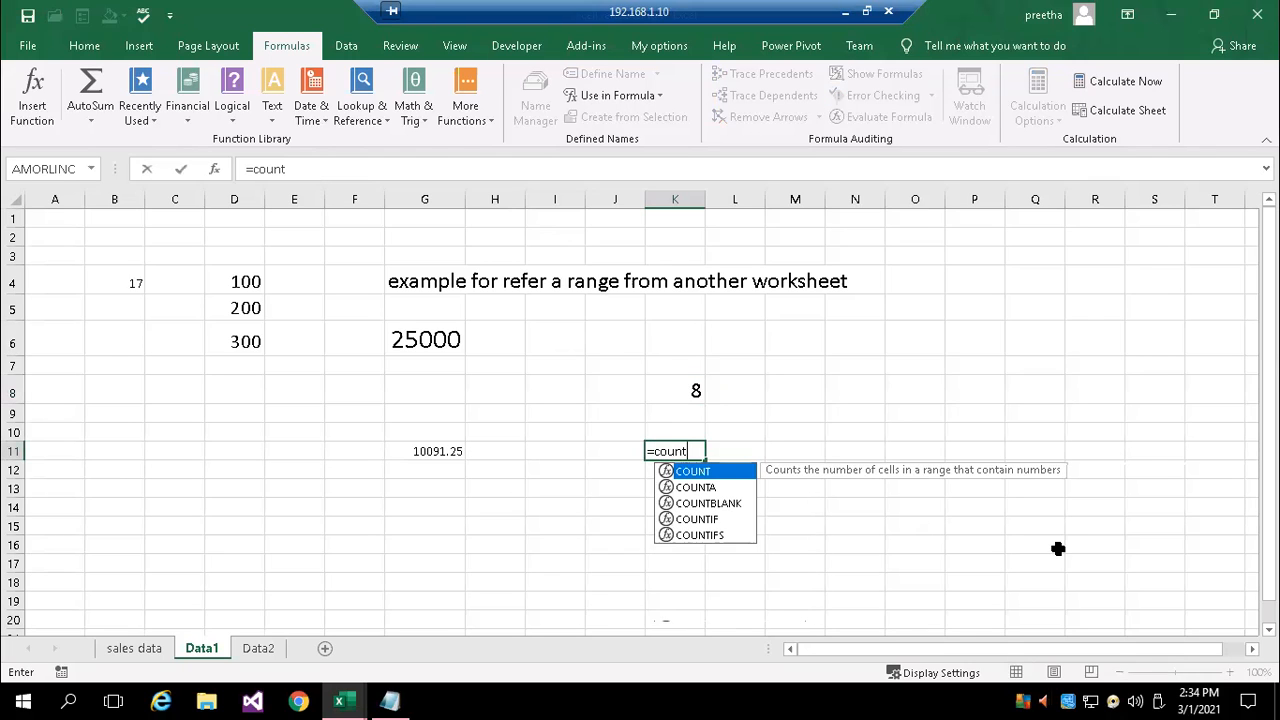
{"action": "key", "text": "Tab"}
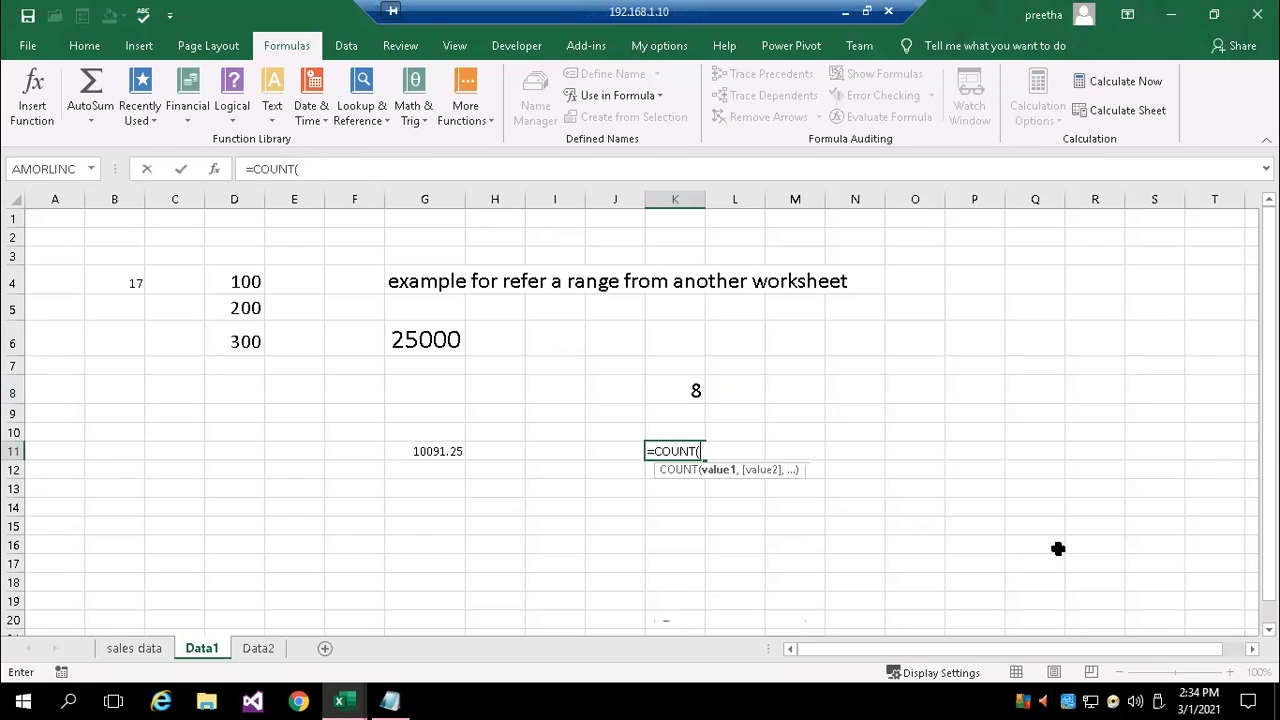
{"action": "type", "text": "sales data"}
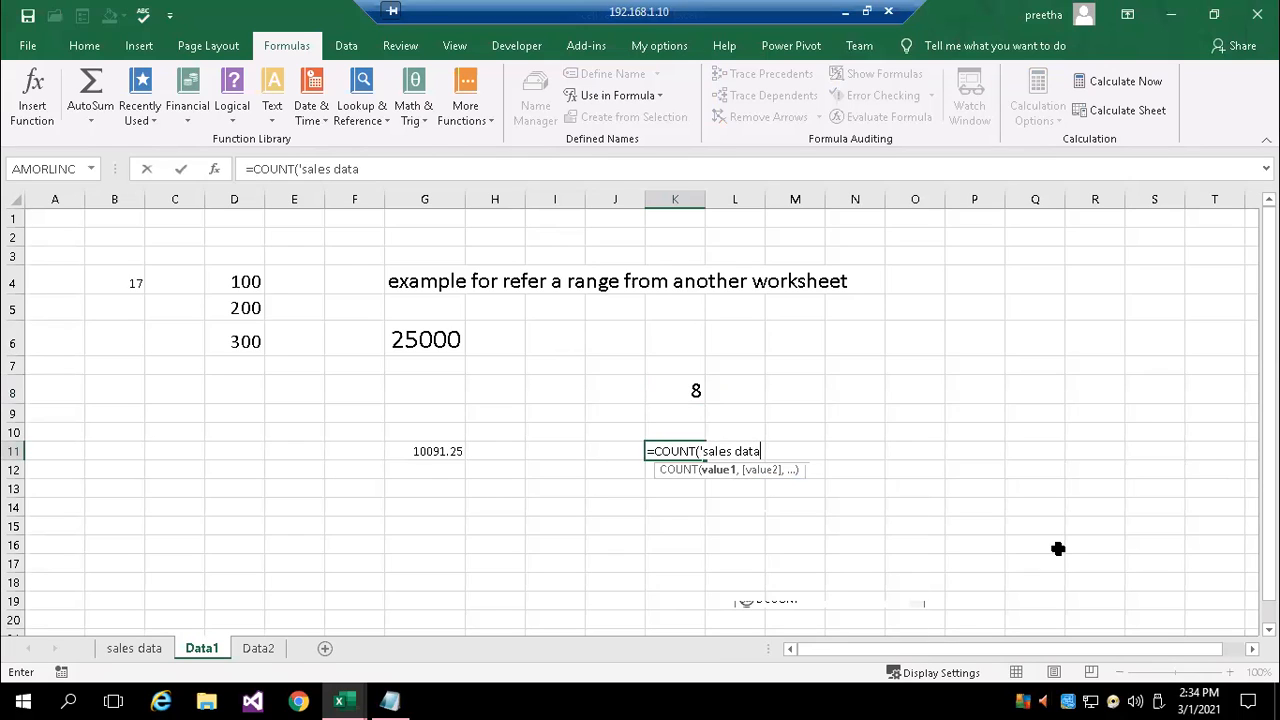
{"action": "type", "text": "'"}
{"action": "type", "text": "!h5:h"}
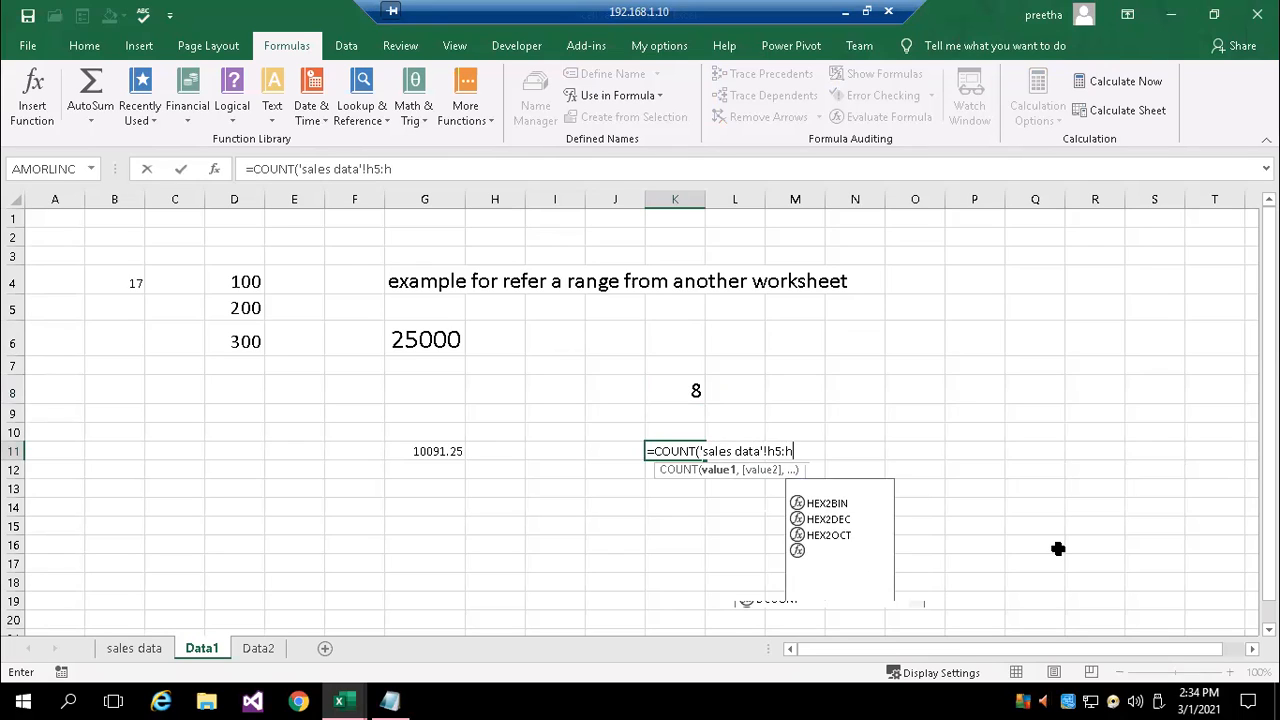
{"action": "type", "text": "12"}
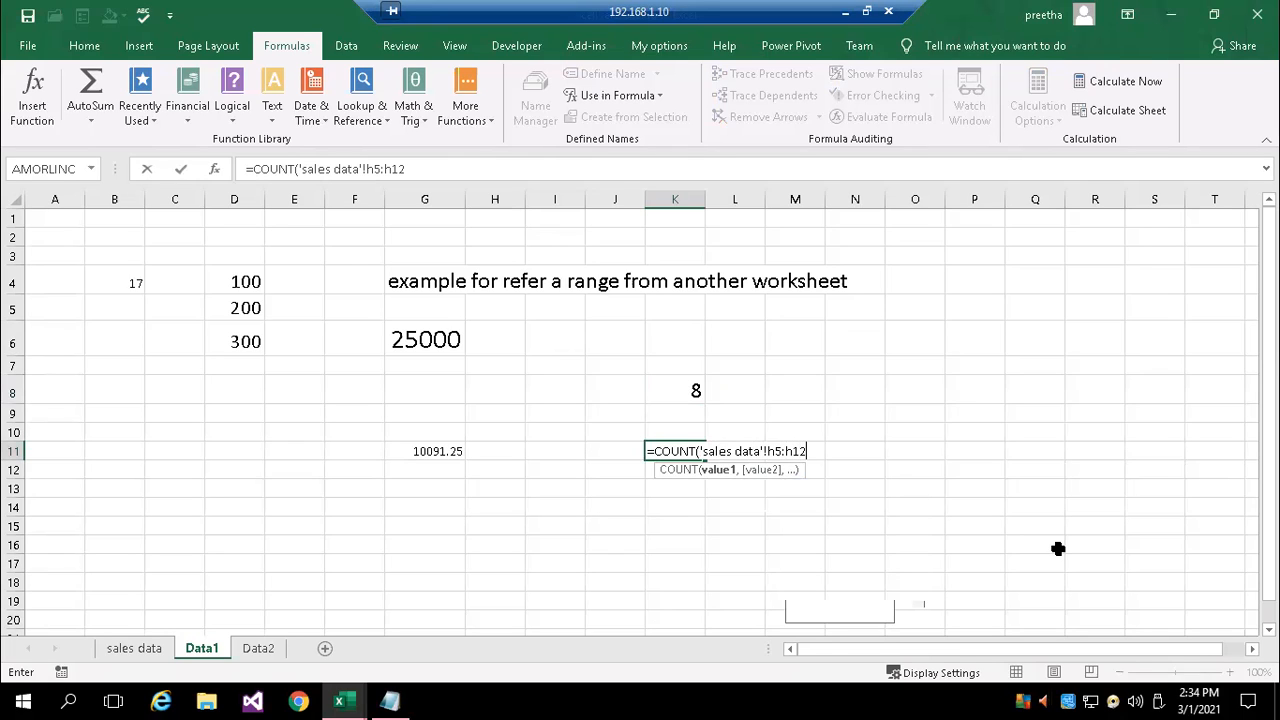
{"action": "type", "text": ")"}
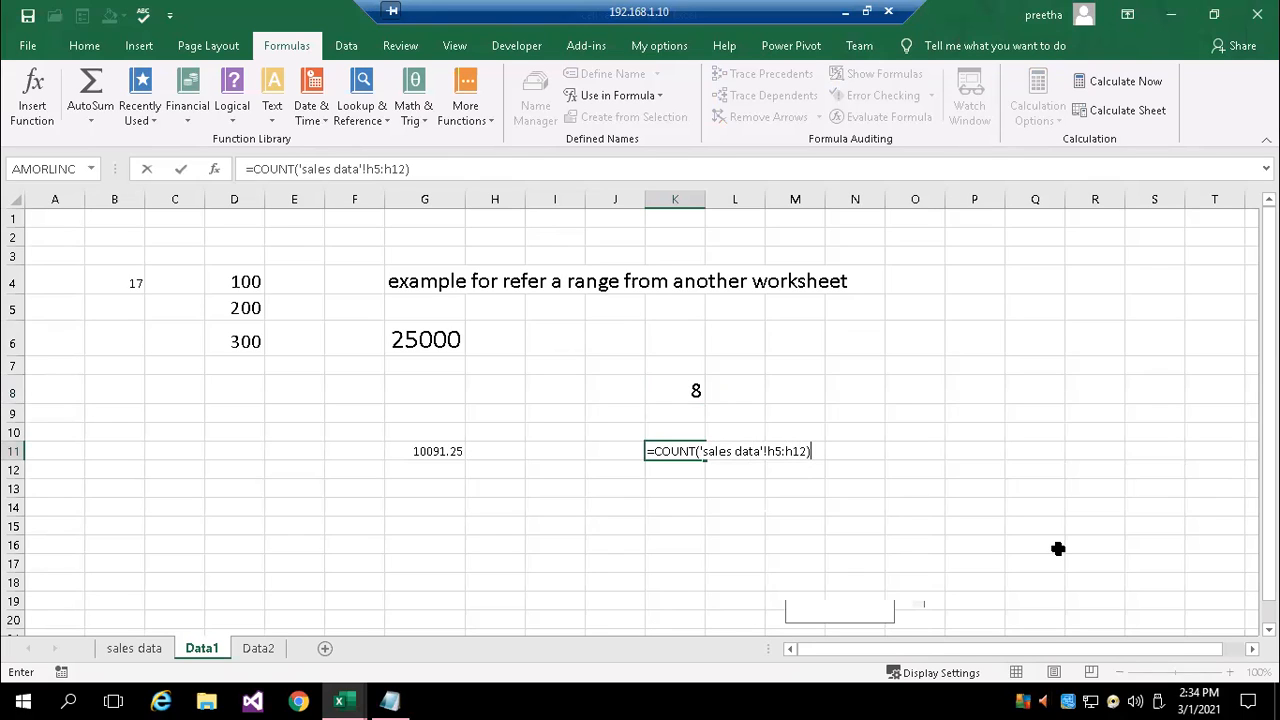
{"action": "key", "text": "Return"}
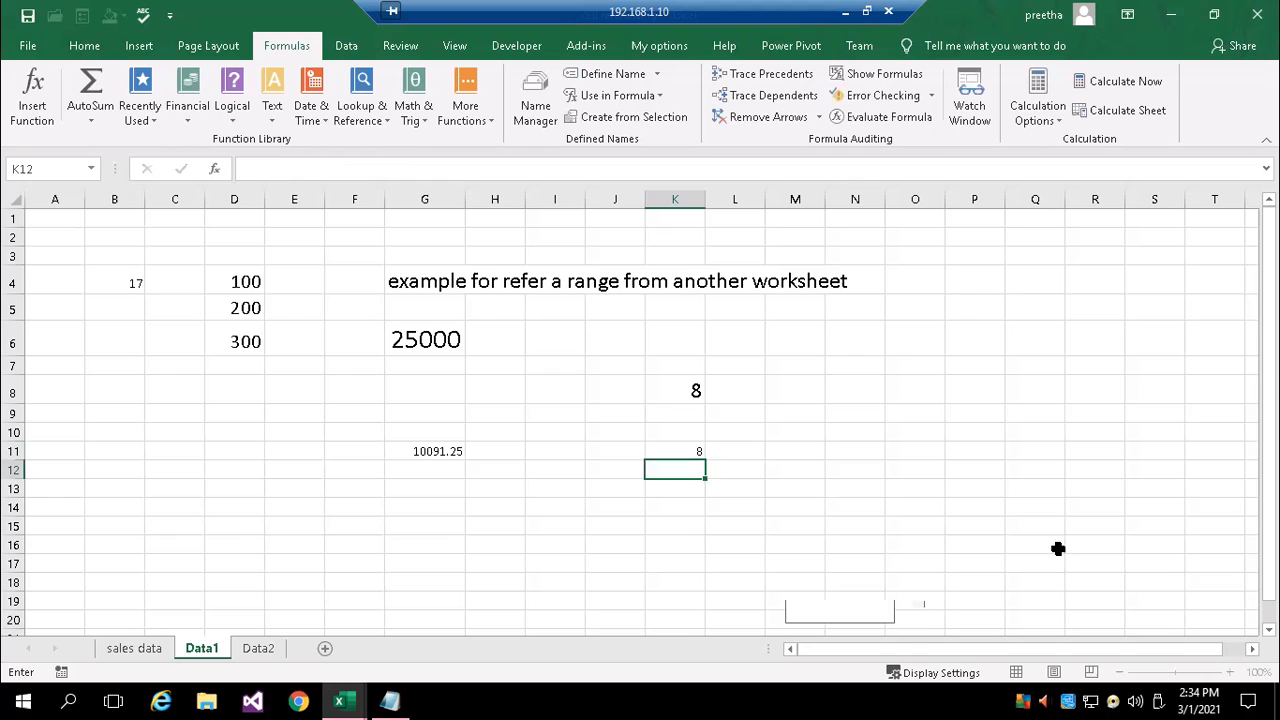
{"action": "left_click", "coordinate": [686, 451]}
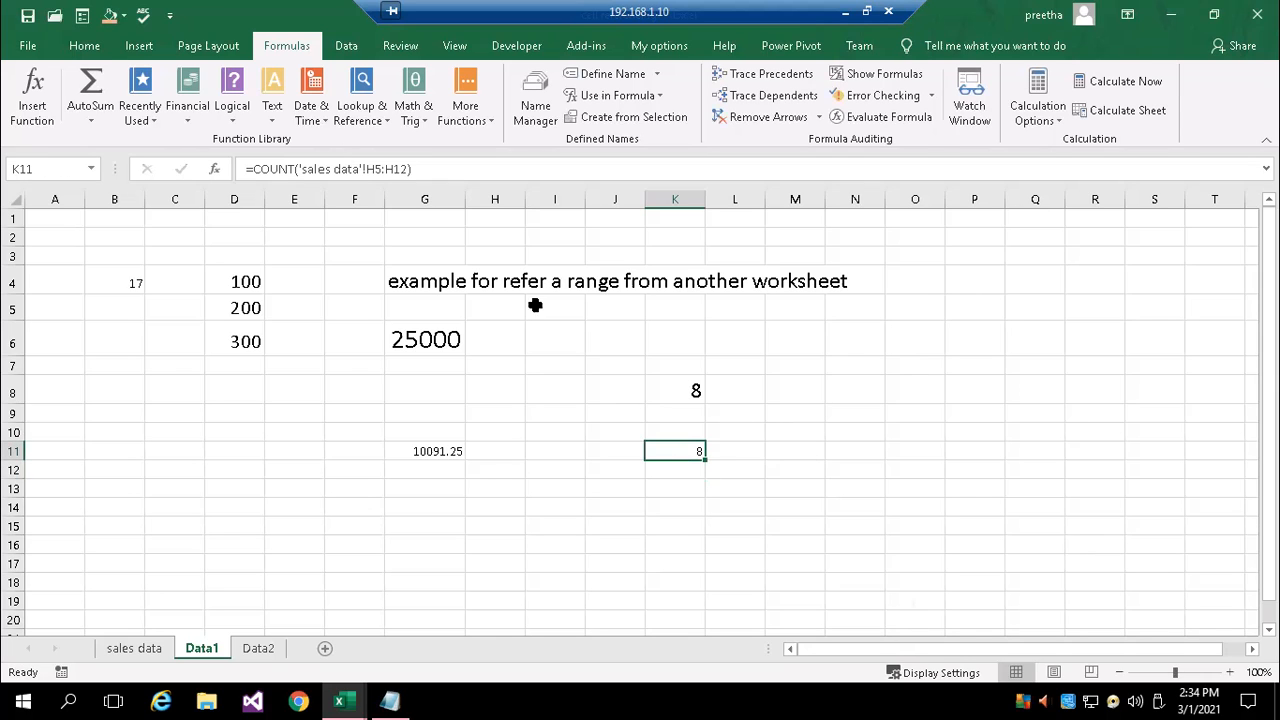
Set the font size of cell K11 to 18
{"action": "left_click", "coordinate": [84, 45]}
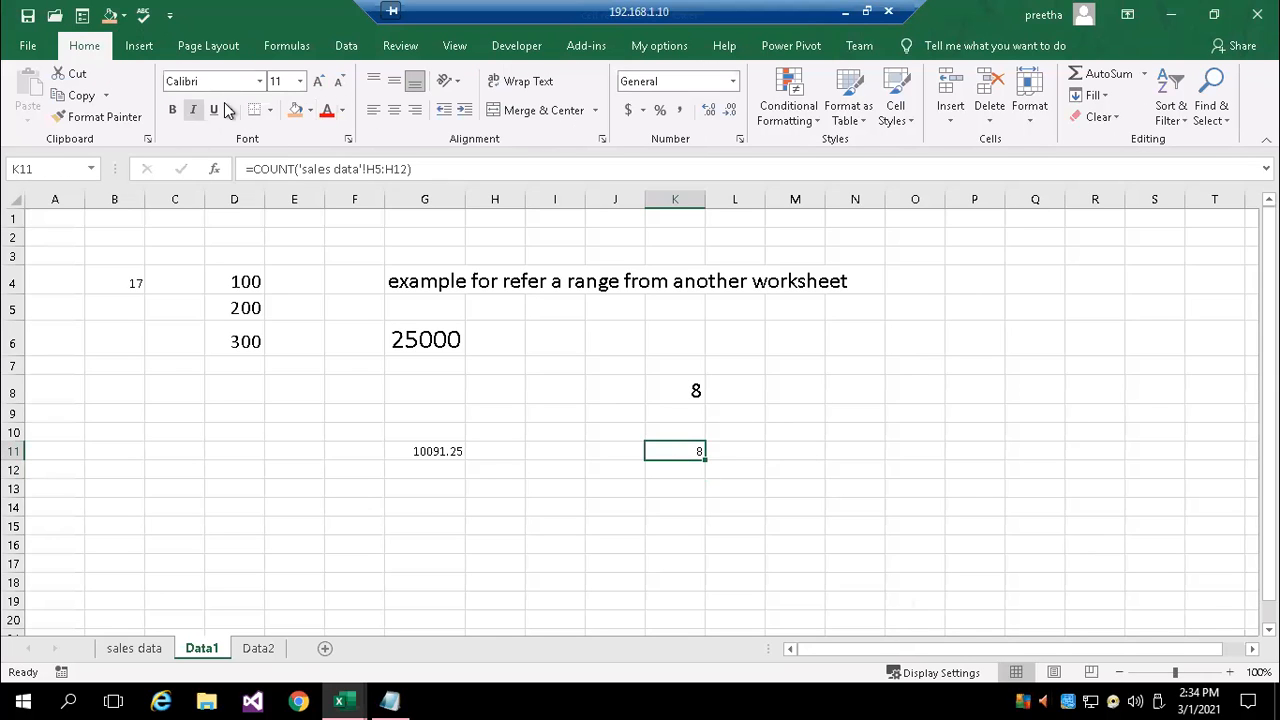
{"action": "left_click", "coordinate": [299, 81]}
{"action": "left_click", "coordinate": [283, 227]}
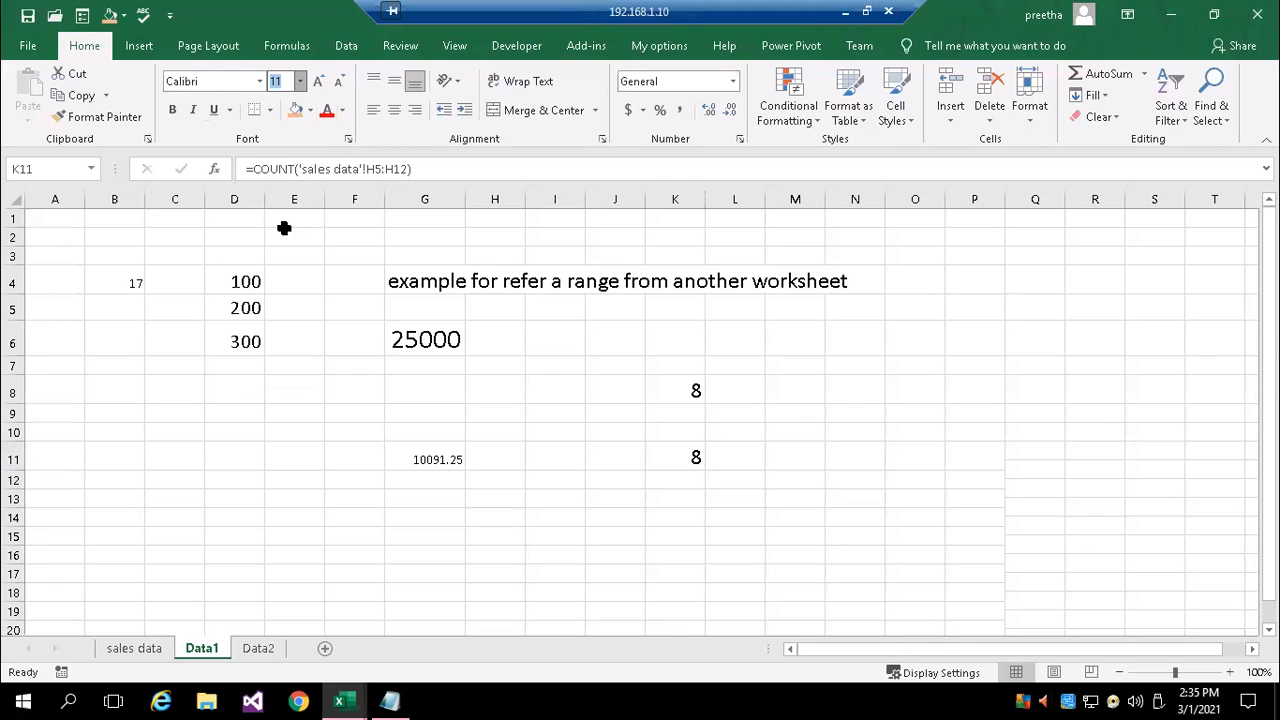
Compare the COUNT formulas in K8 and K11, one using the name feb_sales and the other the quoted sheet-name range
{"action": "double_click", "coordinate": [691, 391]}
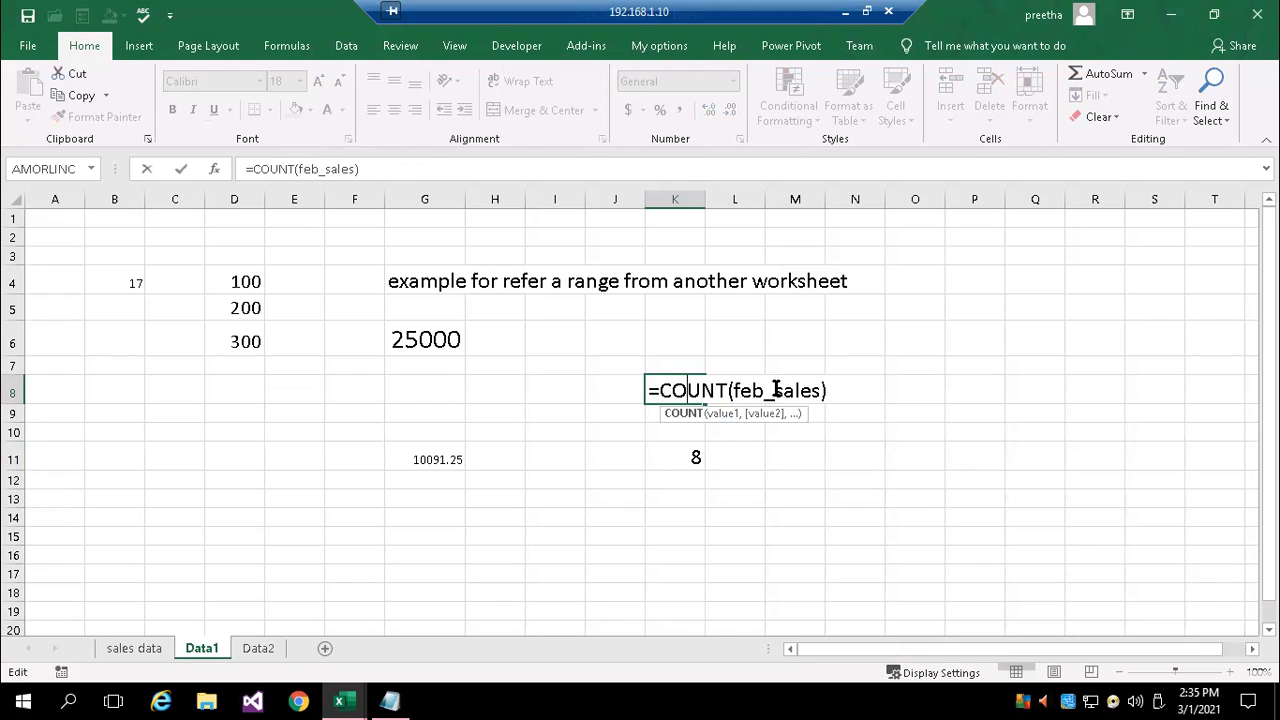
{"action": "key", "text": "Return"}
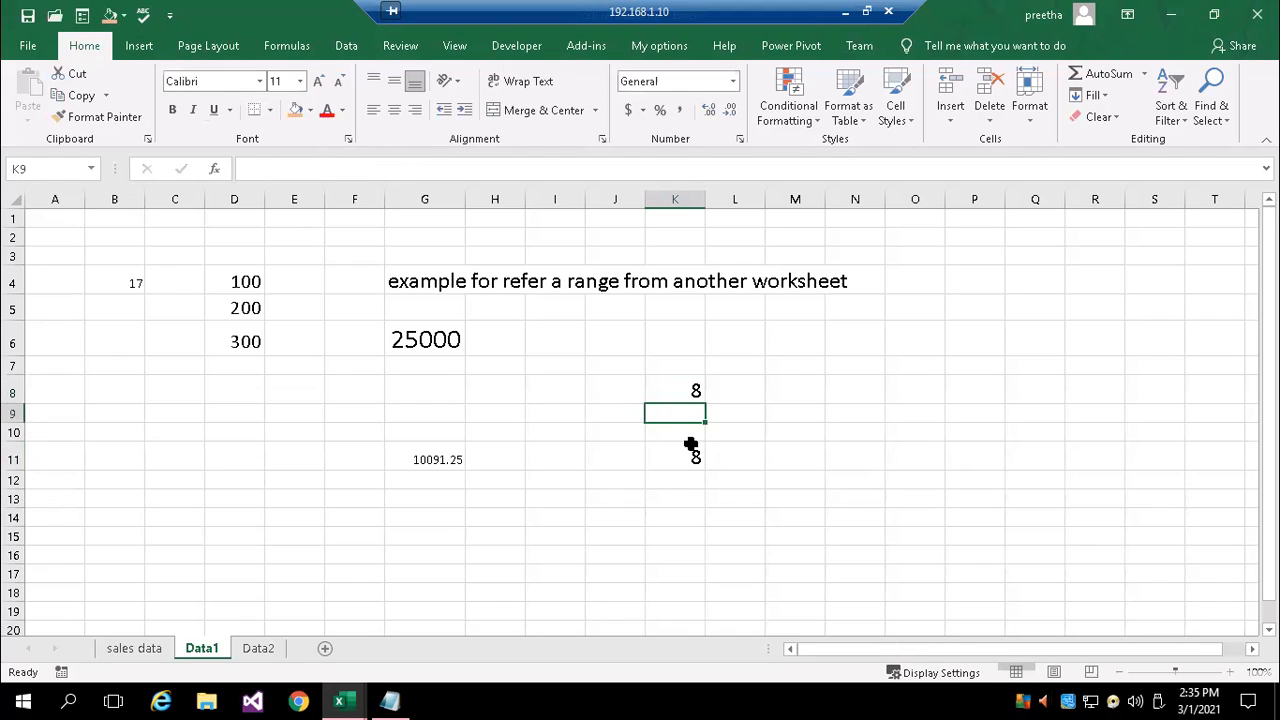
{"action": "double_click", "coordinate": [675, 457]}
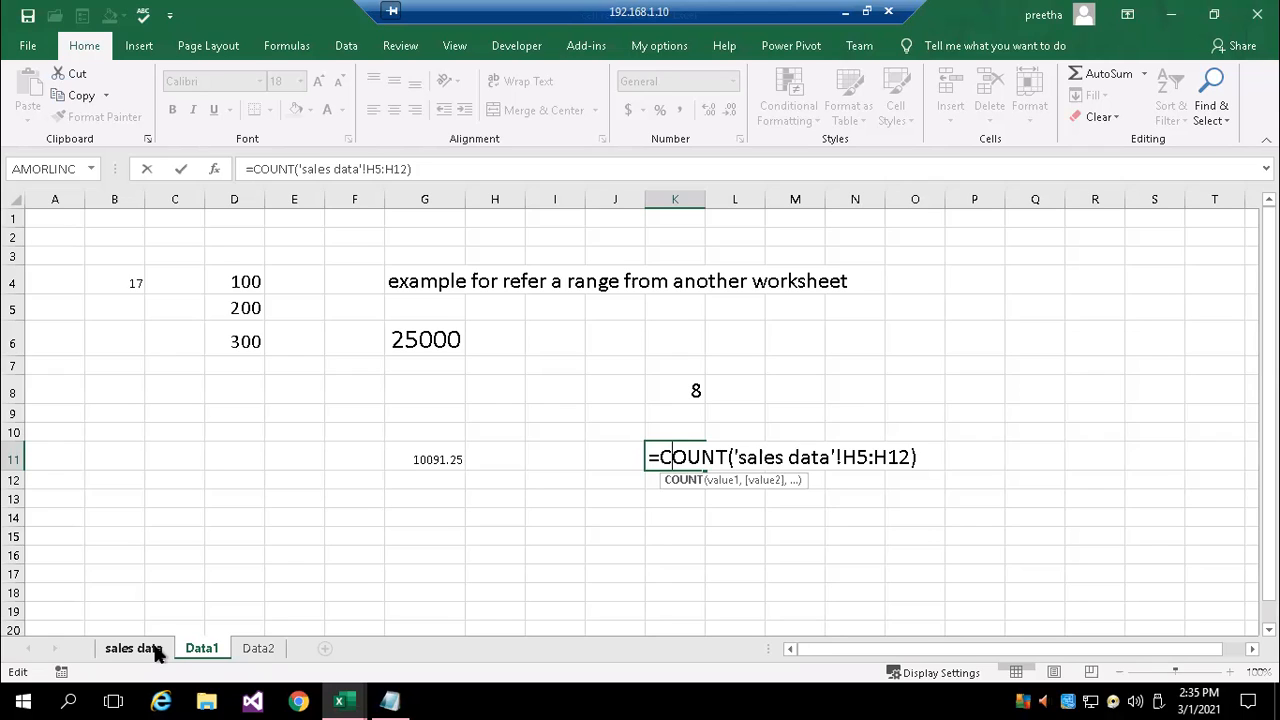
{"action": "key", "text": "Return"}
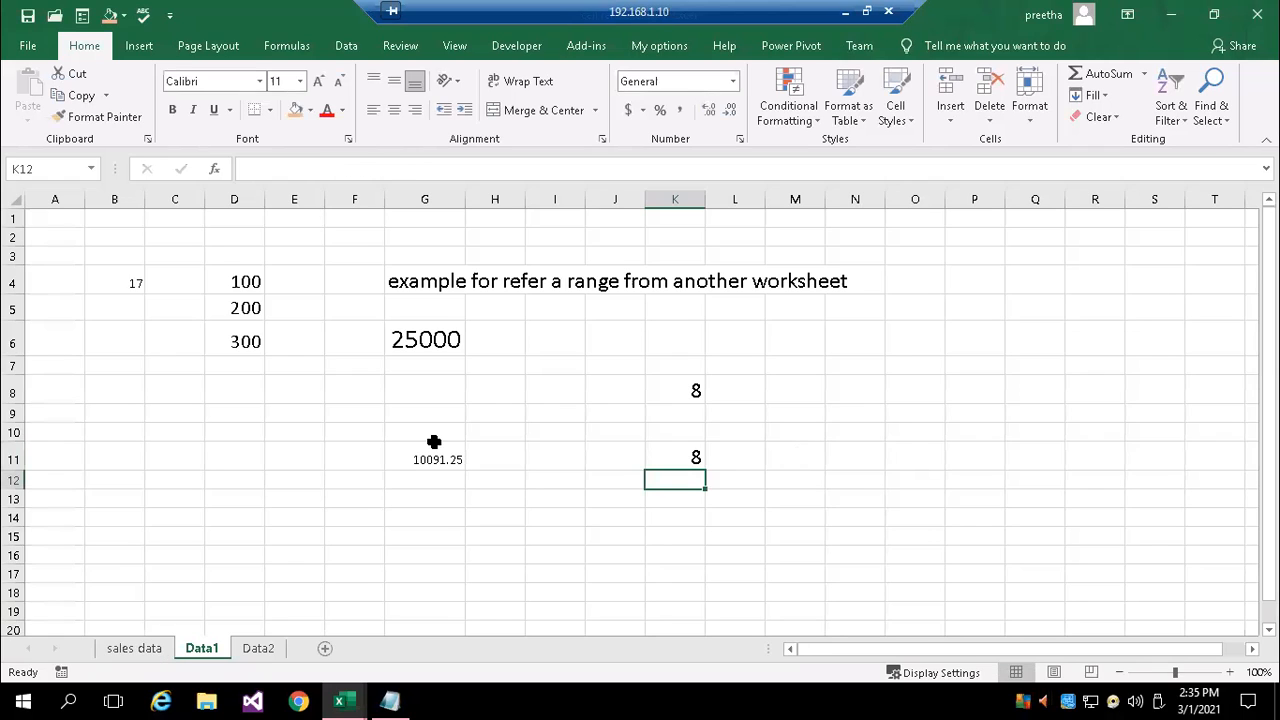
{"action": "left_click", "coordinate": [671, 392]}
{"action": "double_click", "coordinate": [671, 392]}
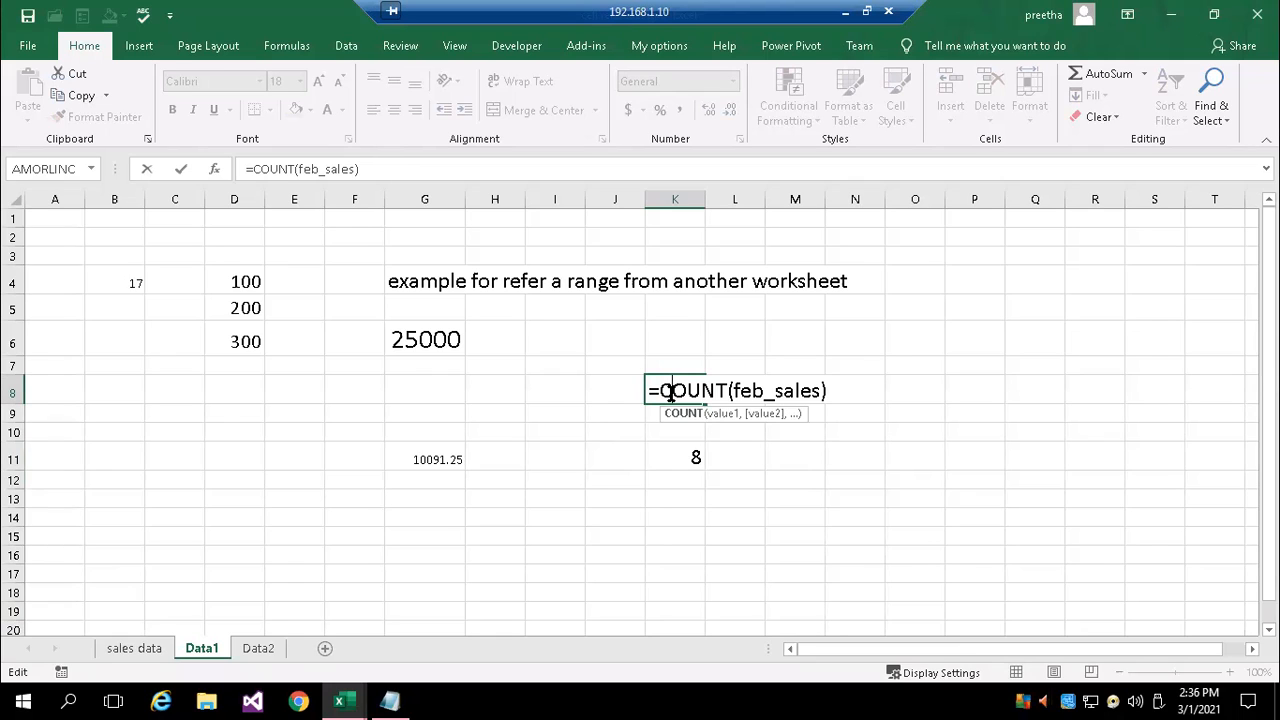
{"action": "key", "text": "Return"}
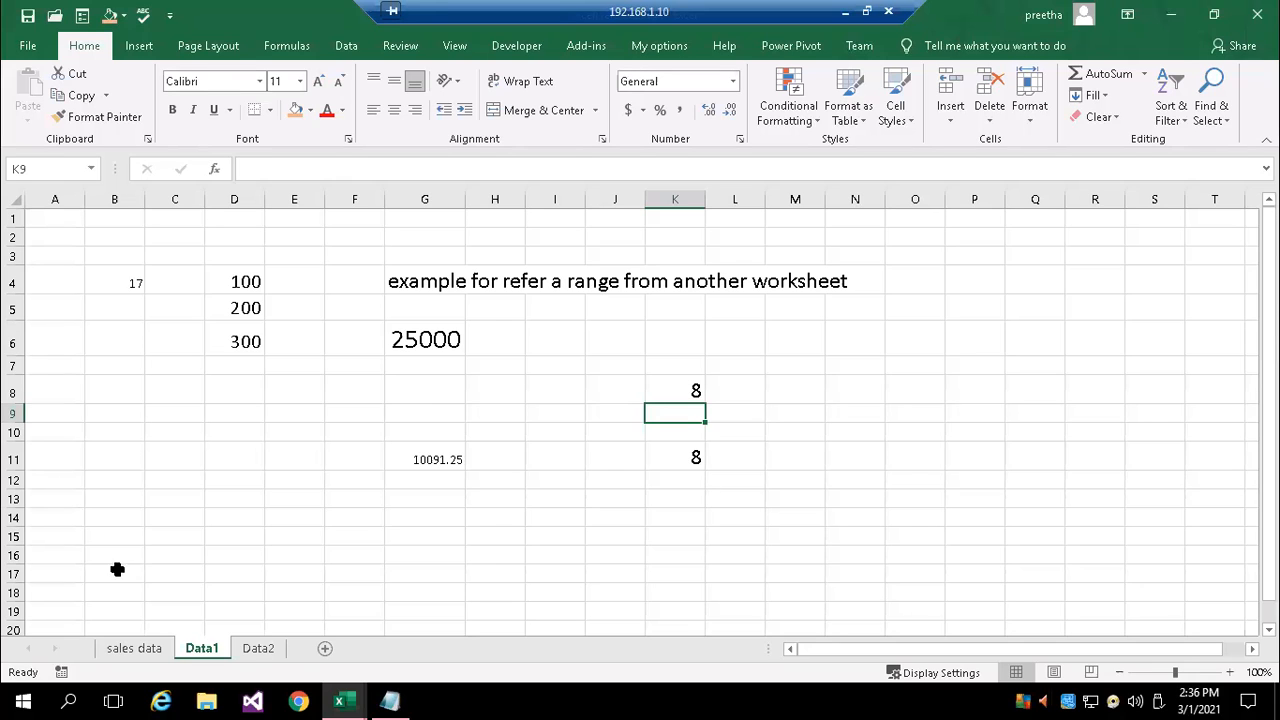
Check the cell referencing notes in Notepad, preview the open workbooks, and return to the Data1 sheet in Excel's cell referencing workbook
{"action": "left_click", "coordinate": [389, 701]}
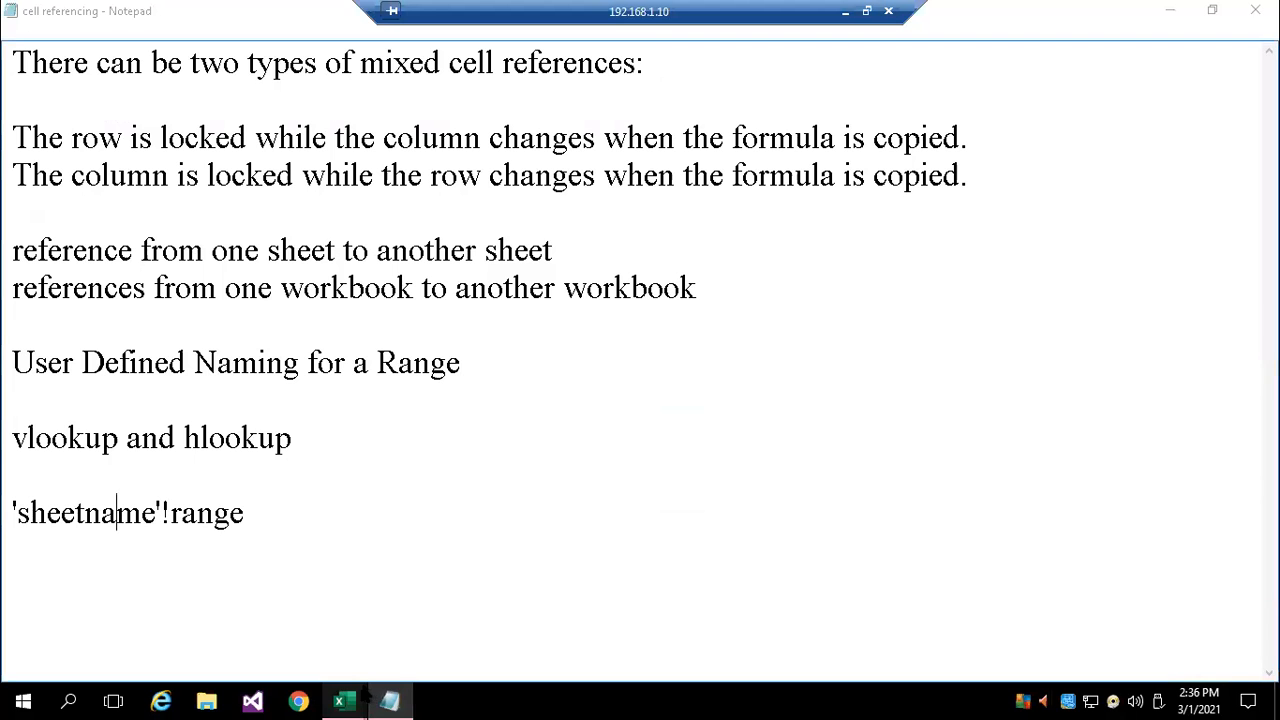
{"action": "mouse_move", "coordinate": [340, 701]}
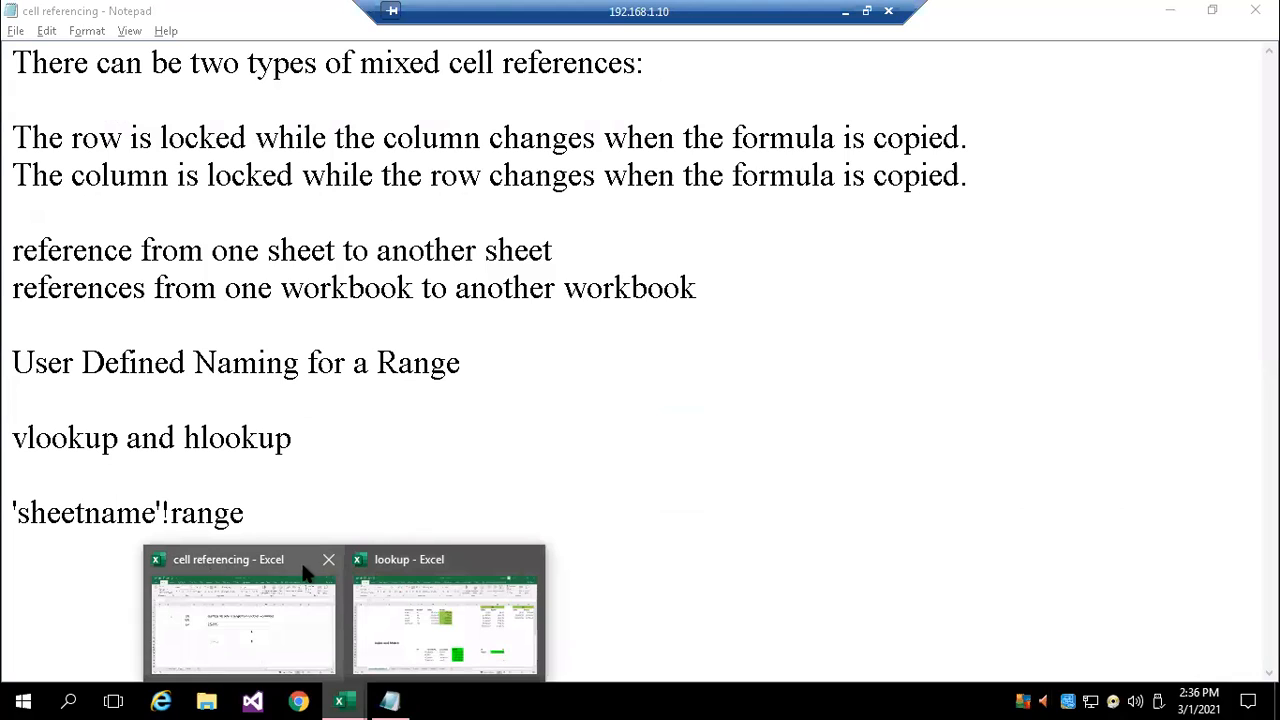
{"action": "mouse_move", "coordinate": [200, 568]}
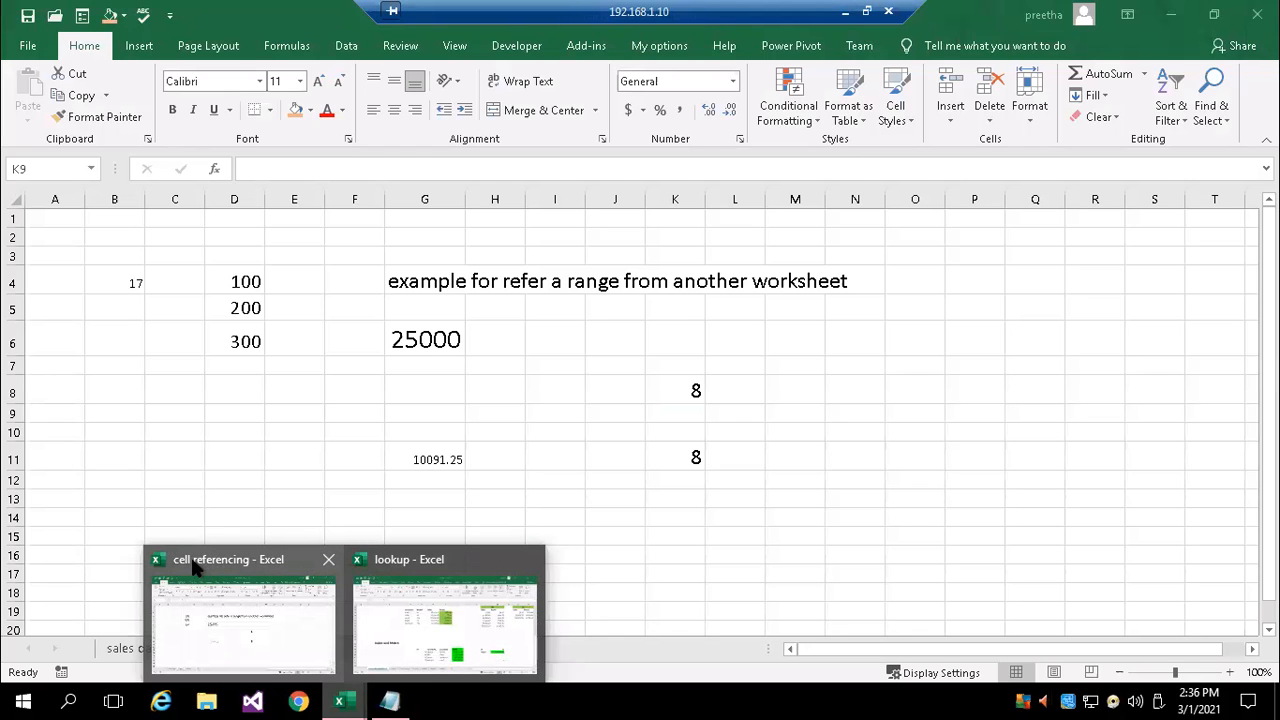
{"action": "mouse_move", "coordinate": [420, 566]}
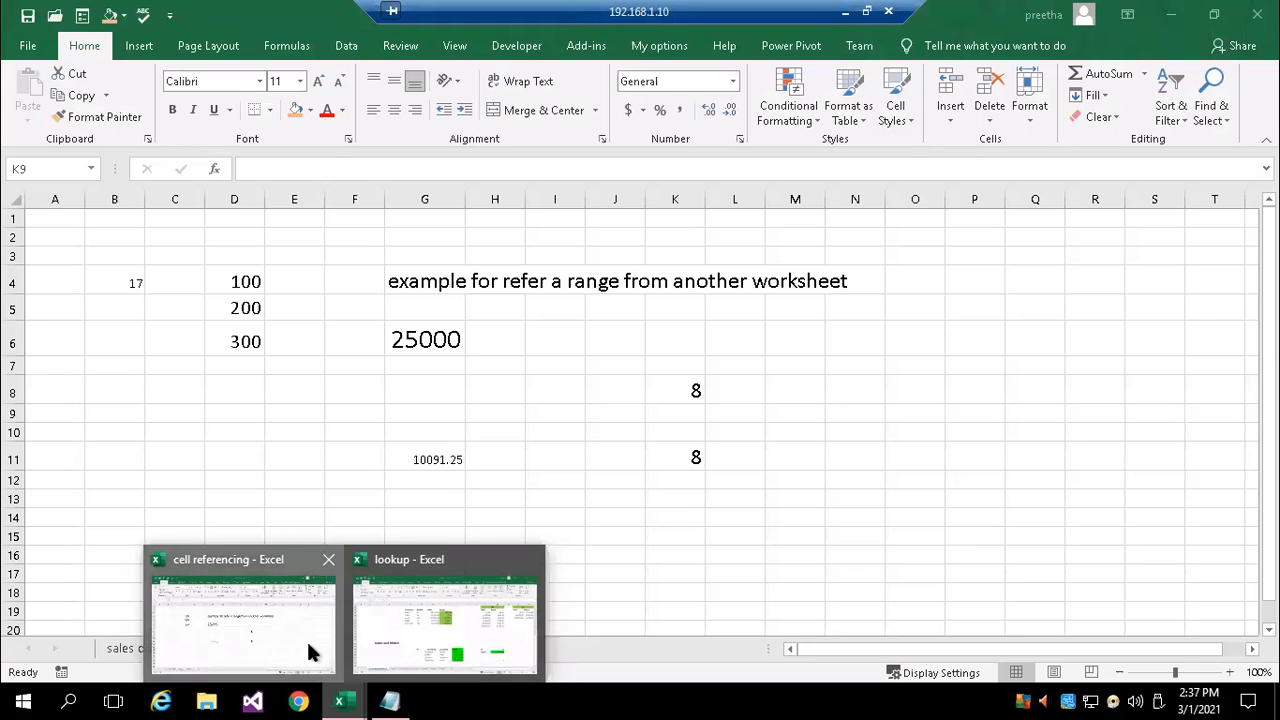
{"action": "left_click", "coordinate": [306, 645]}
{"action": "left_click", "coordinate": [174, 431]}
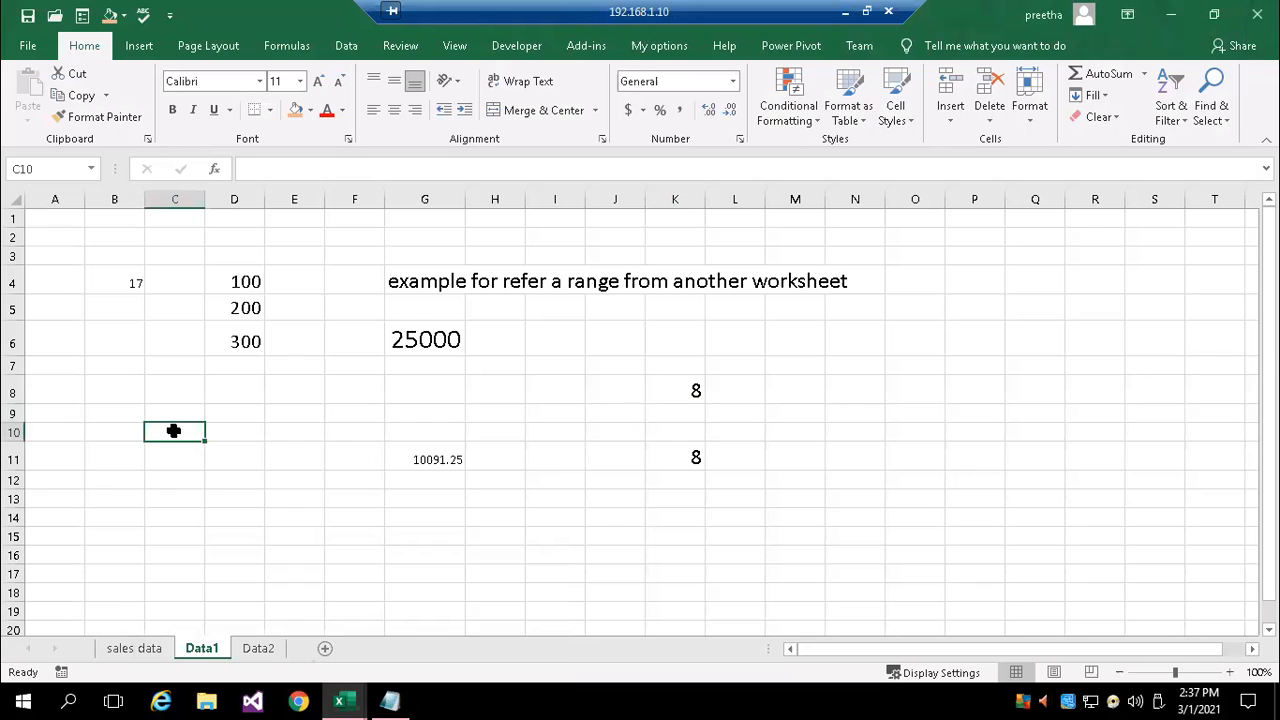
Create a new blank workbook and show the sales data sheet of the cell referencing workbook
{"action": "key", "text": "ctrl+n"}
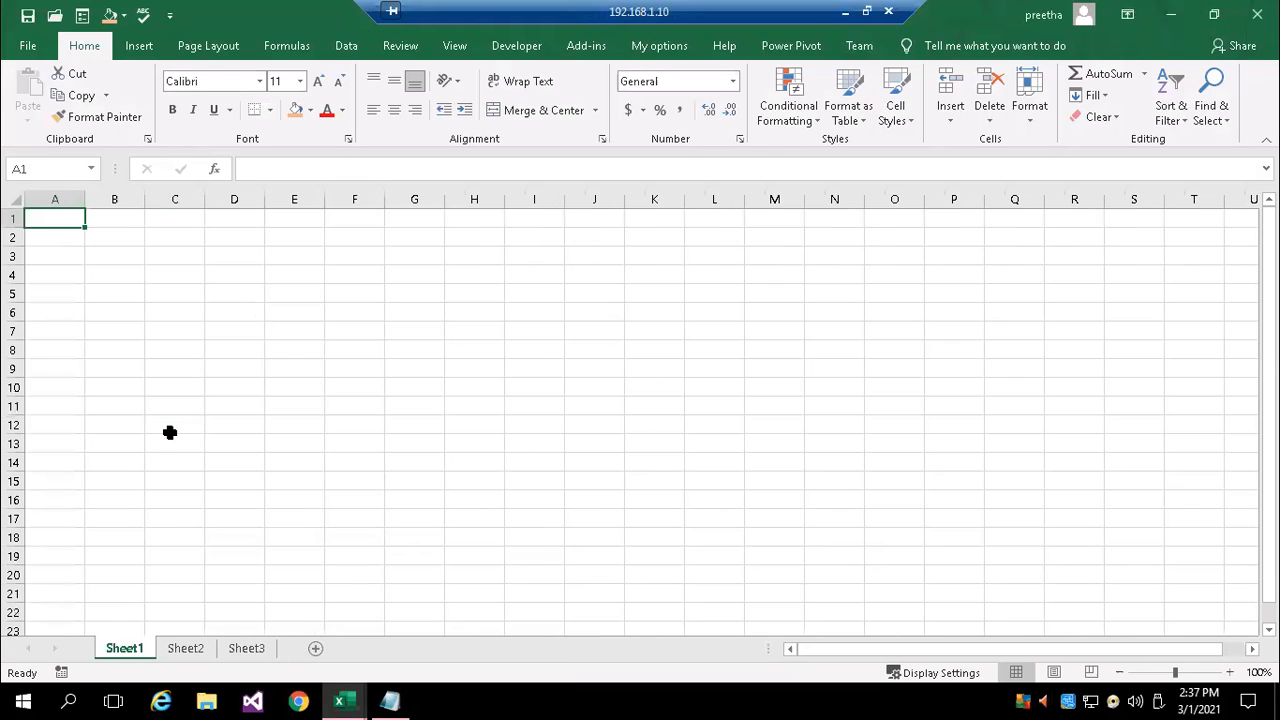
{"action": "left_click", "coordinate": [341, 697]}
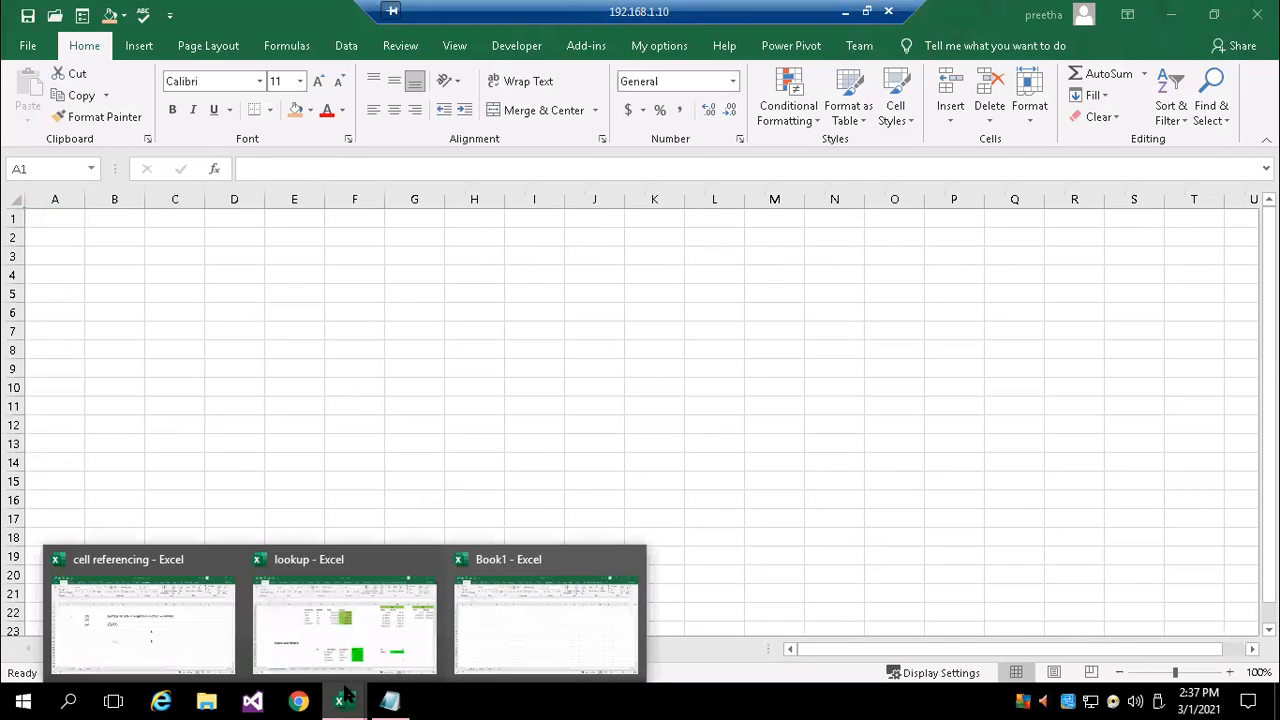
{"action": "left_click", "coordinate": [143, 648]}
{"action": "left_click", "coordinate": [127, 656]}
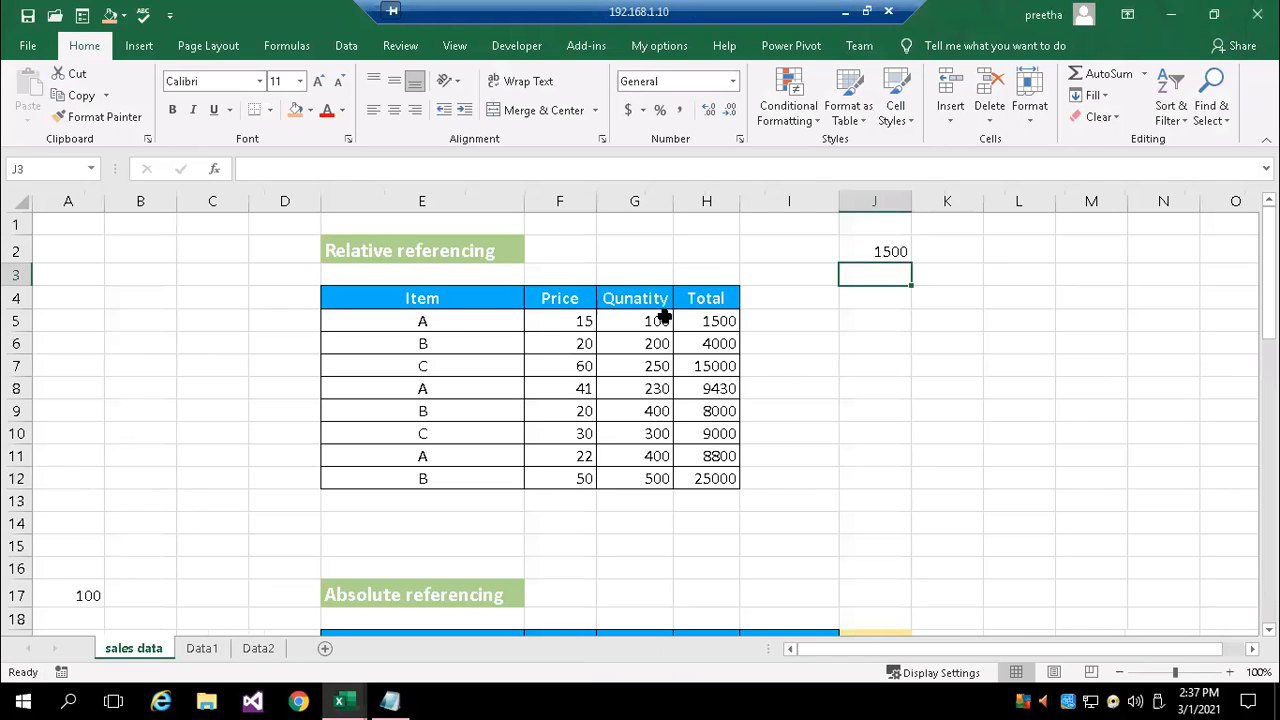
Start a SUM formula in cell E5 of Sheet1 in the Book1 workbook
{"action": "left_click", "coordinate": [343, 697]}
{"action": "left_click", "coordinate": [483, 609]}
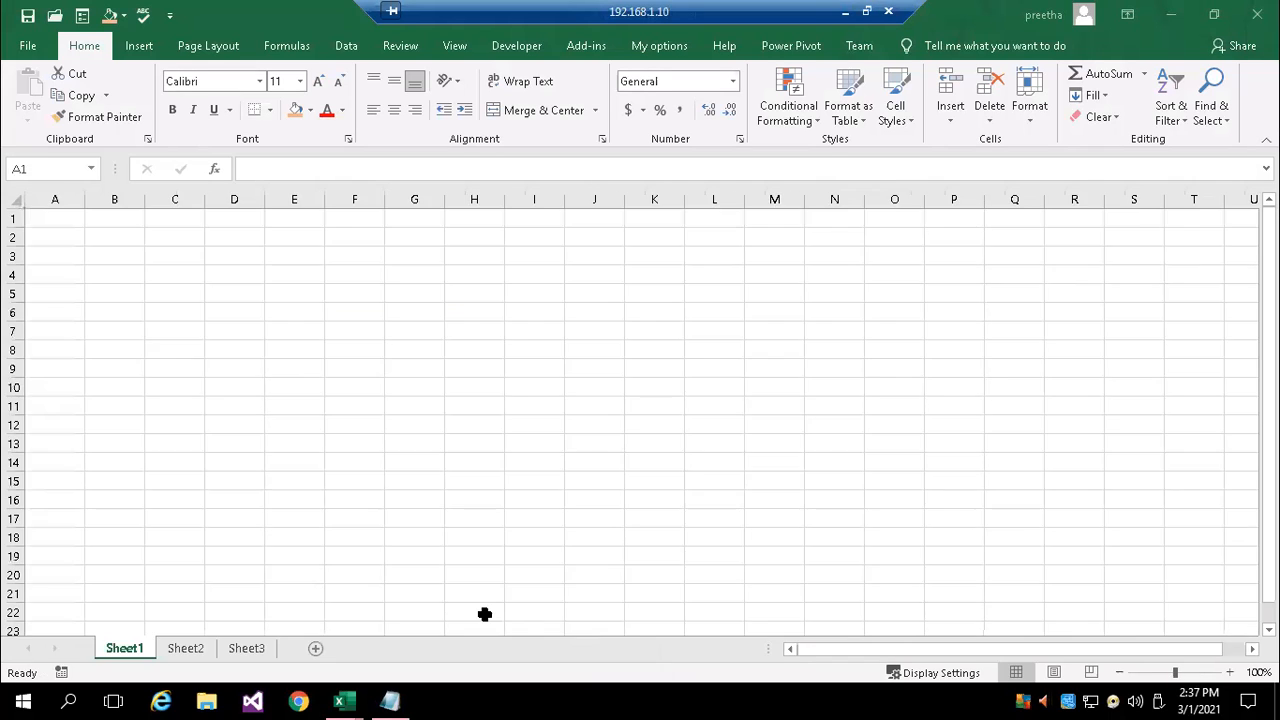
{"action": "left_click", "coordinate": [312, 300]}
{"action": "type", "text": "=sum("}
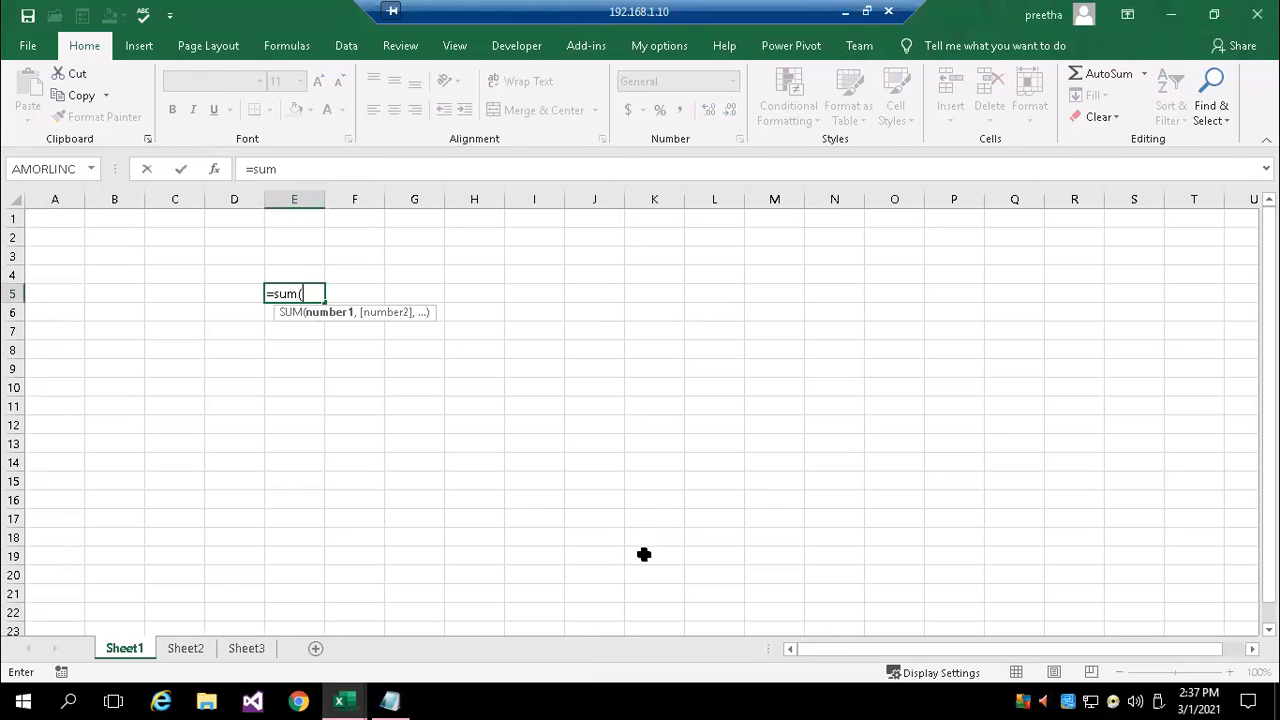
{"action": "type", "text": "feb"}
{"action": "key", "text": "BackSpace"}
{"action": "key", "text": "BackSpace"}
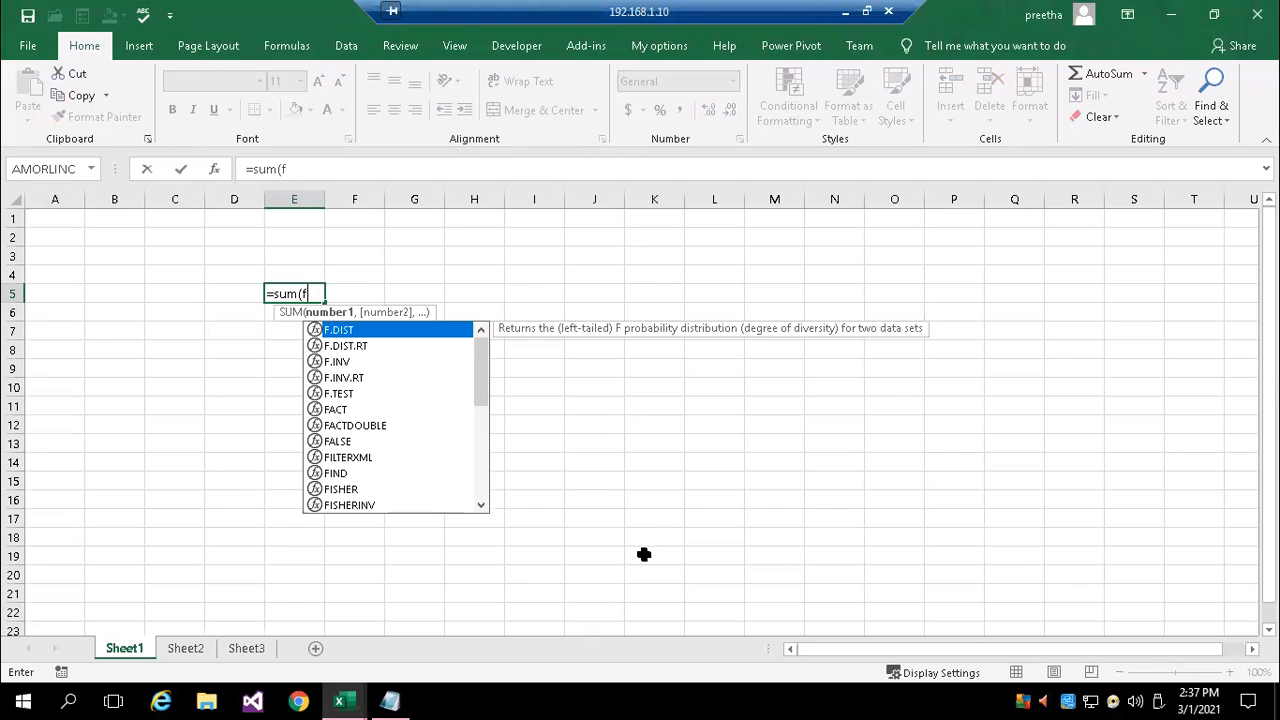
{"action": "key", "text": "BackSpace"}
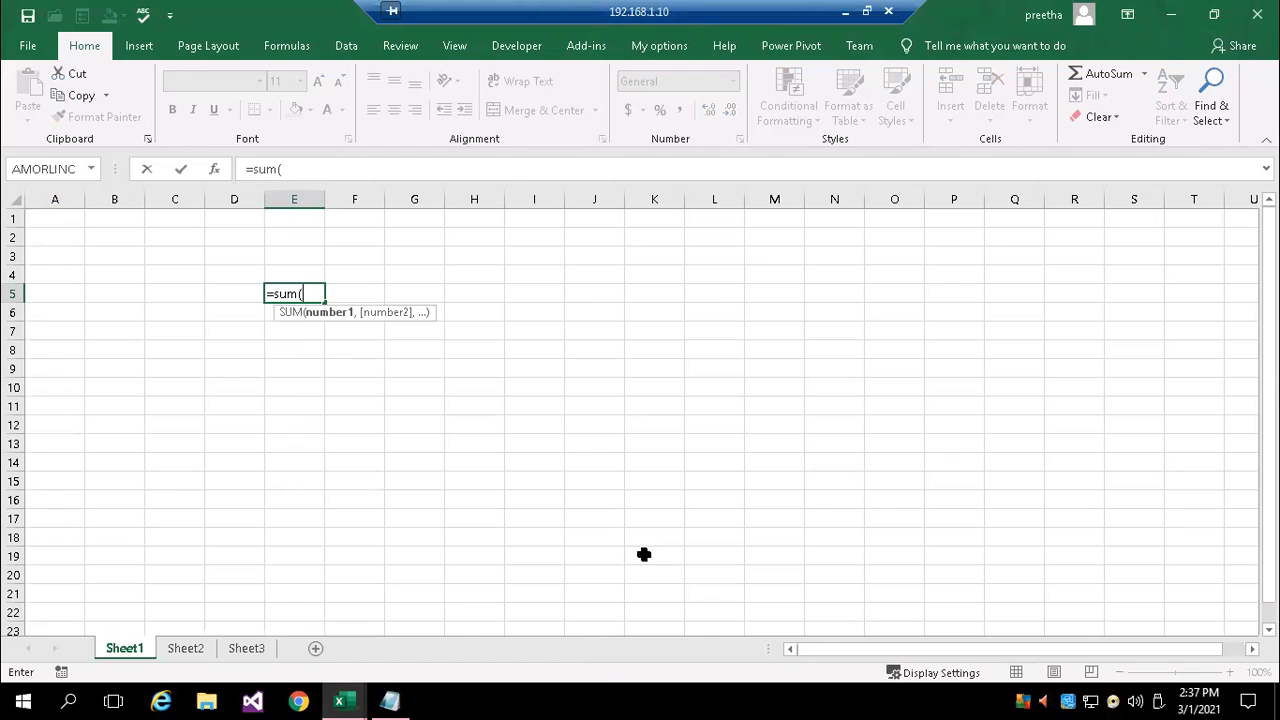
Complete the SUM formula with the feb_sales range H5:H12 from the sales data sheet of the cell referencing workbook
{"action": "left_click", "coordinate": [352, 692]}
{"action": "left_click", "coordinate": [211, 640]}
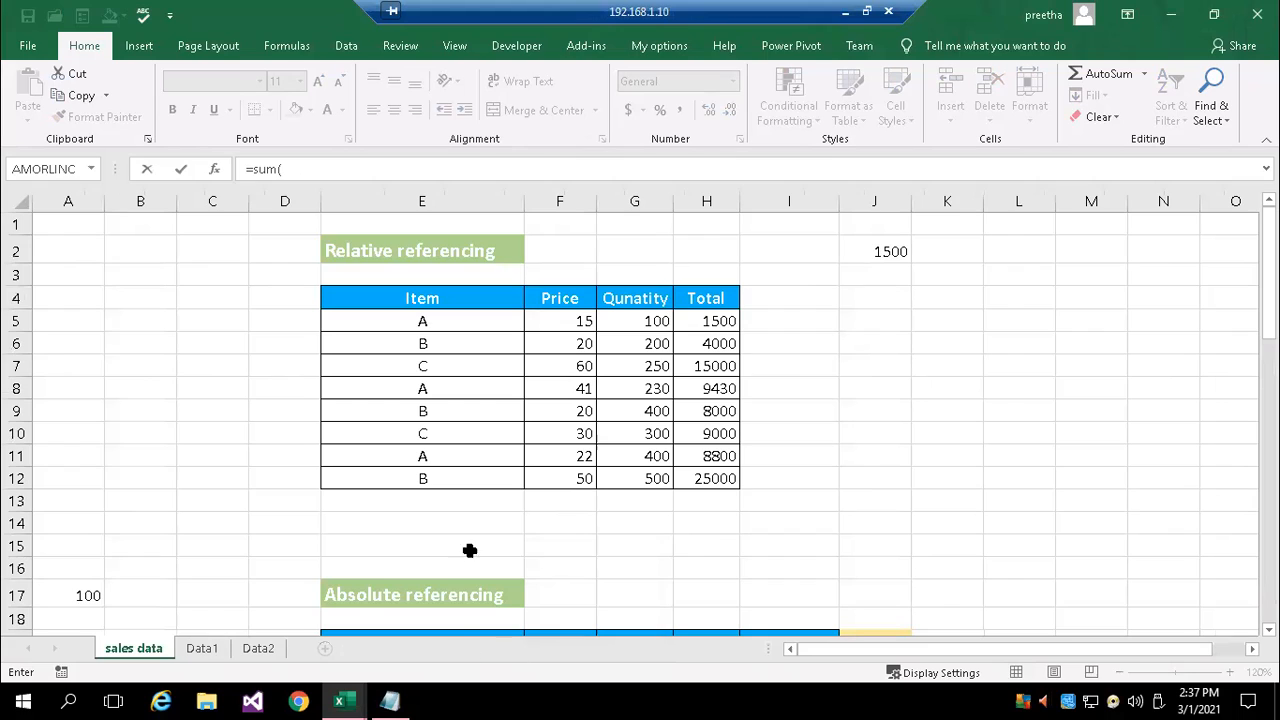
{"action": "left_click", "coordinate": [716, 320]}
{"action": "left_click_drag", "start_coordinate": [716, 369], "coordinate": [716, 478]}
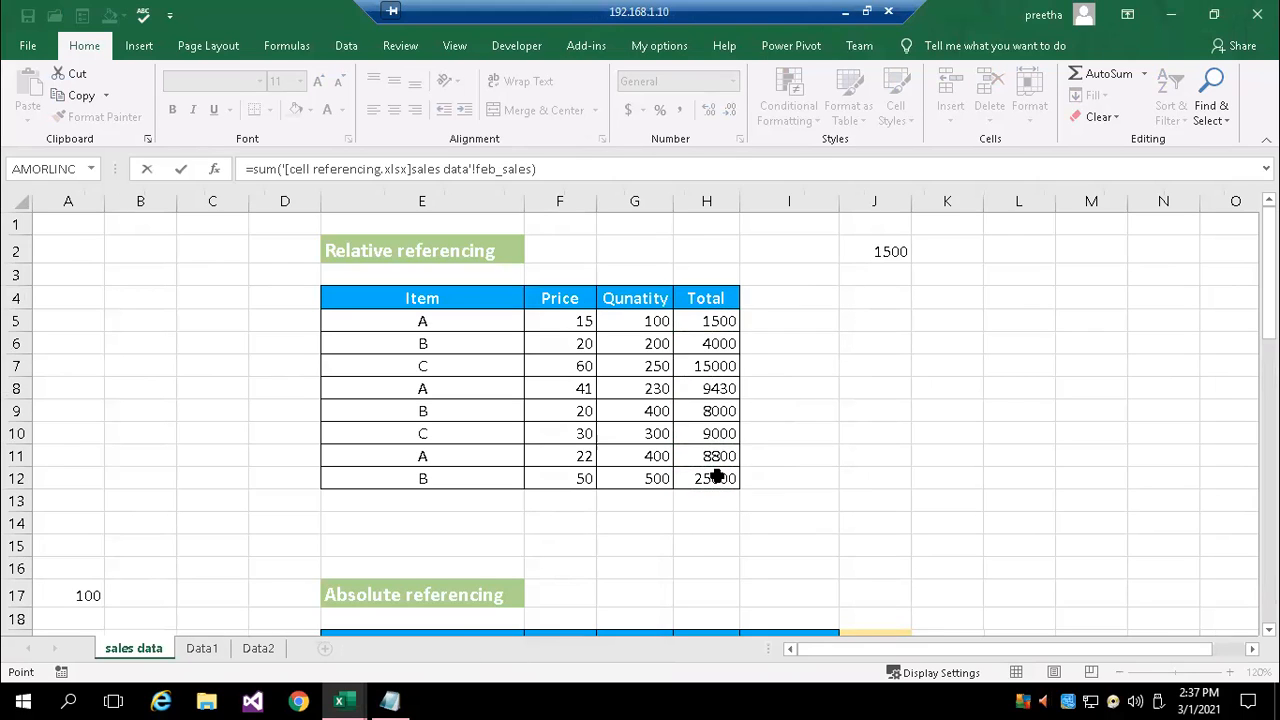
{"action": "key", "text": "Return"}
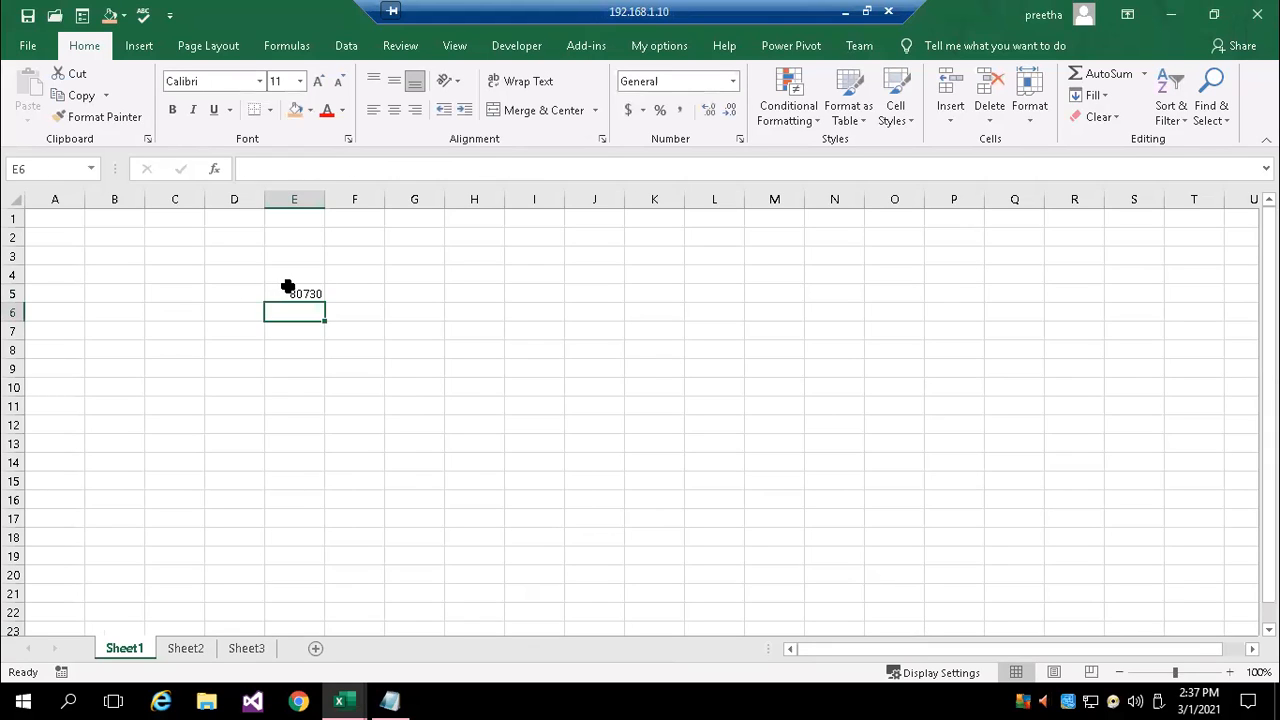
Set the font size of E5 to 20 and review its formula referring to feb_sales in cell referencing.xlsx
{"action": "double_click", "coordinate": [292, 291]}
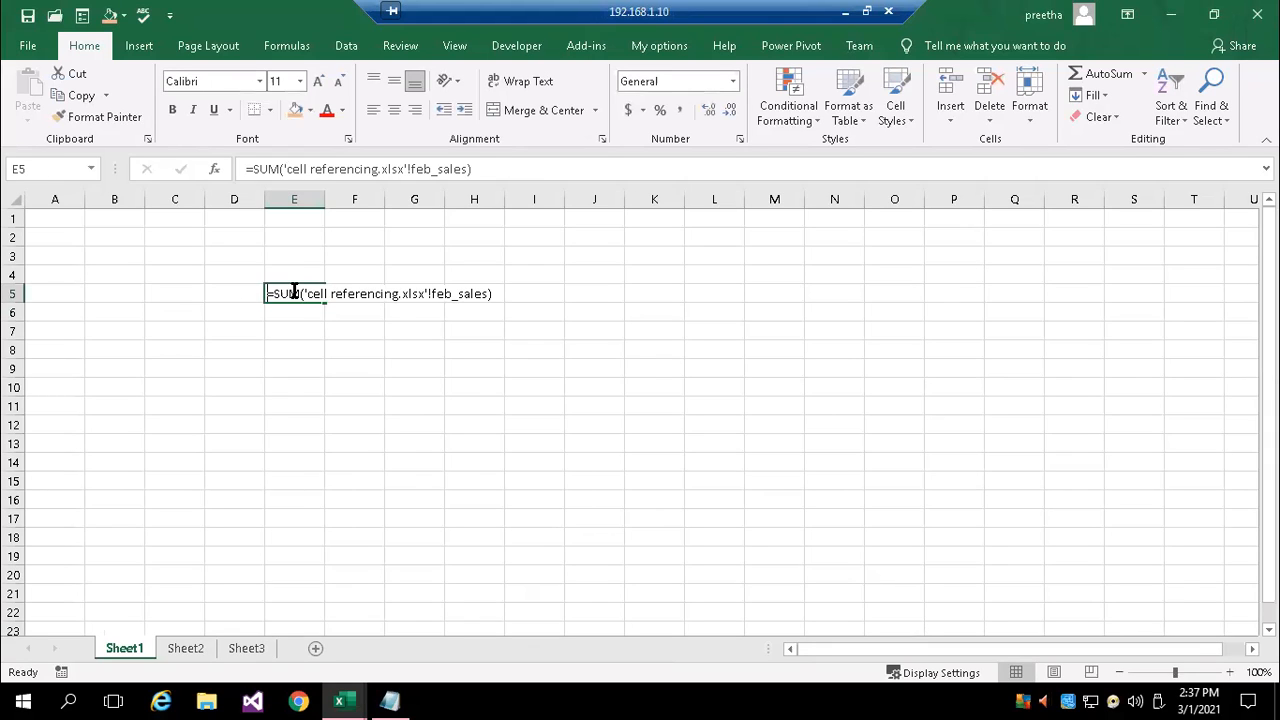
{"action": "left_click", "coordinate": [296, 391]}
{"action": "left_click", "coordinate": [305, 294]}
{"action": "left_click", "coordinate": [300, 81]}
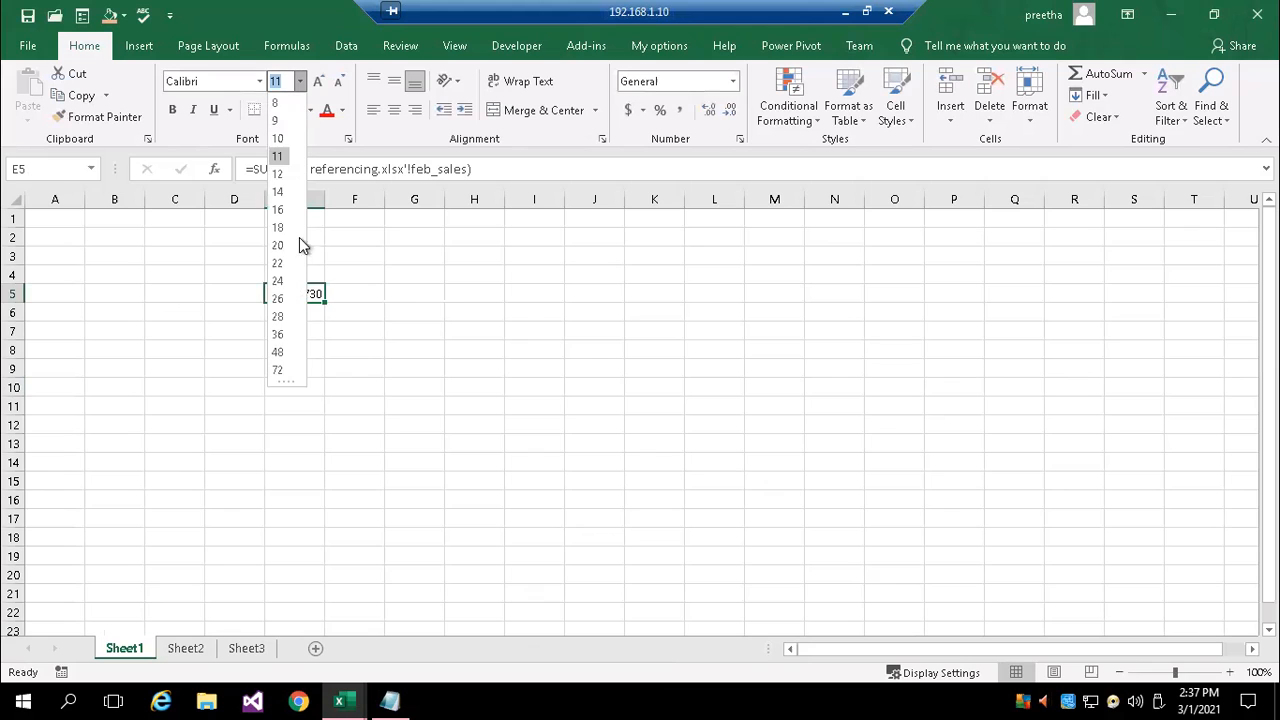
{"action": "left_click", "coordinate": [288, 246]}
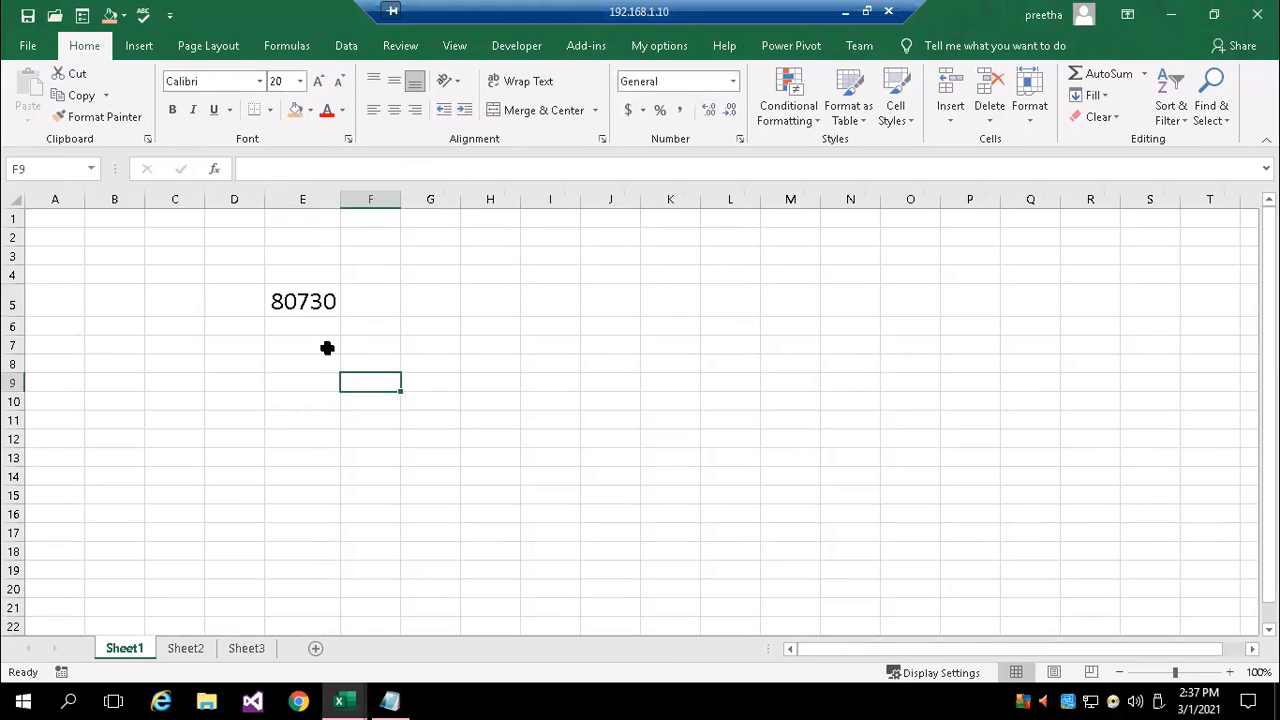
{"action": "double_click", "coordinate": [306, 294]}
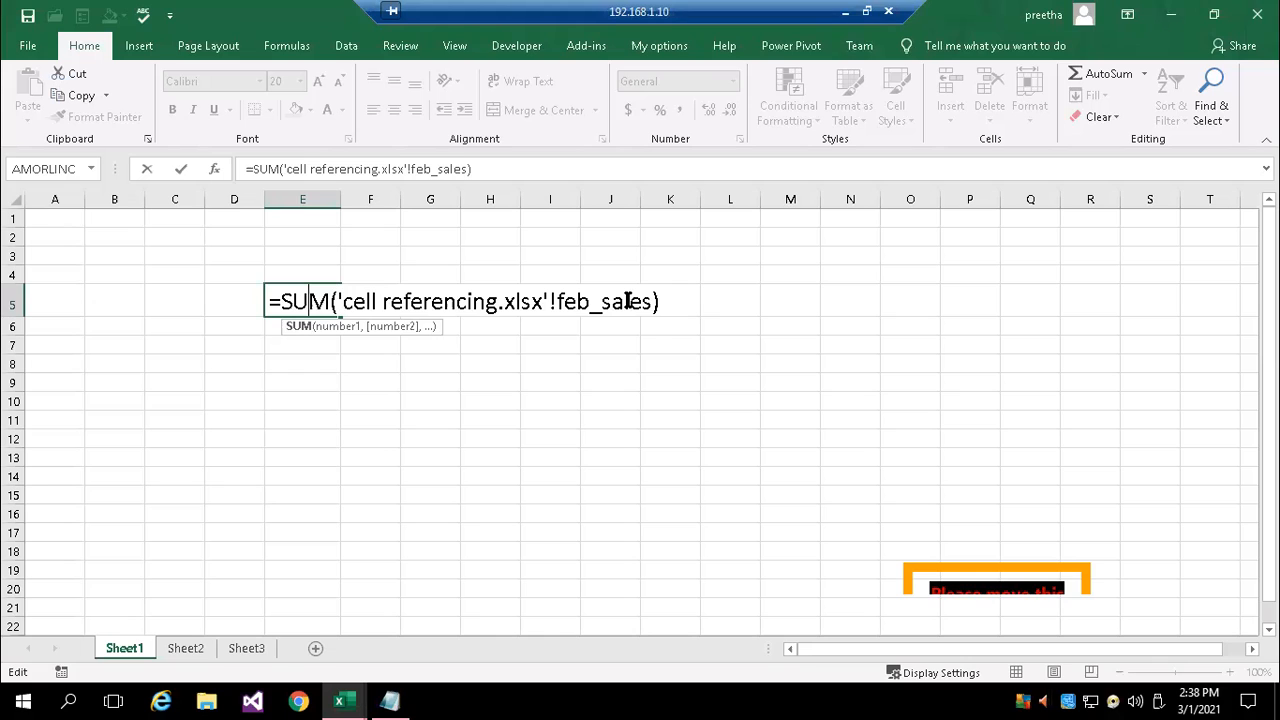
{"action": "key", "text": "Return"}
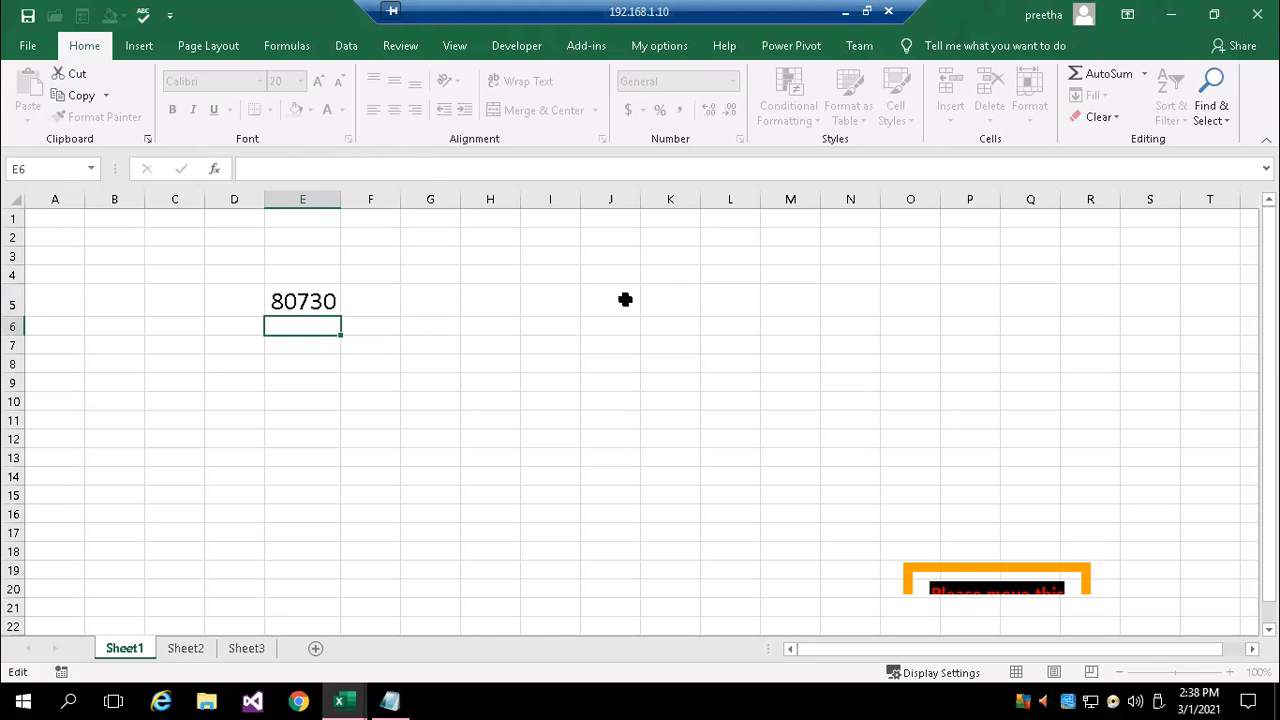
Highlight the two lines on sheet-to-sheet and workbook-to-workbook references in the Notepad notes, and return to Excel's cell referencing workbook
{"action": "left_click", "coordinate": [390, 700]}
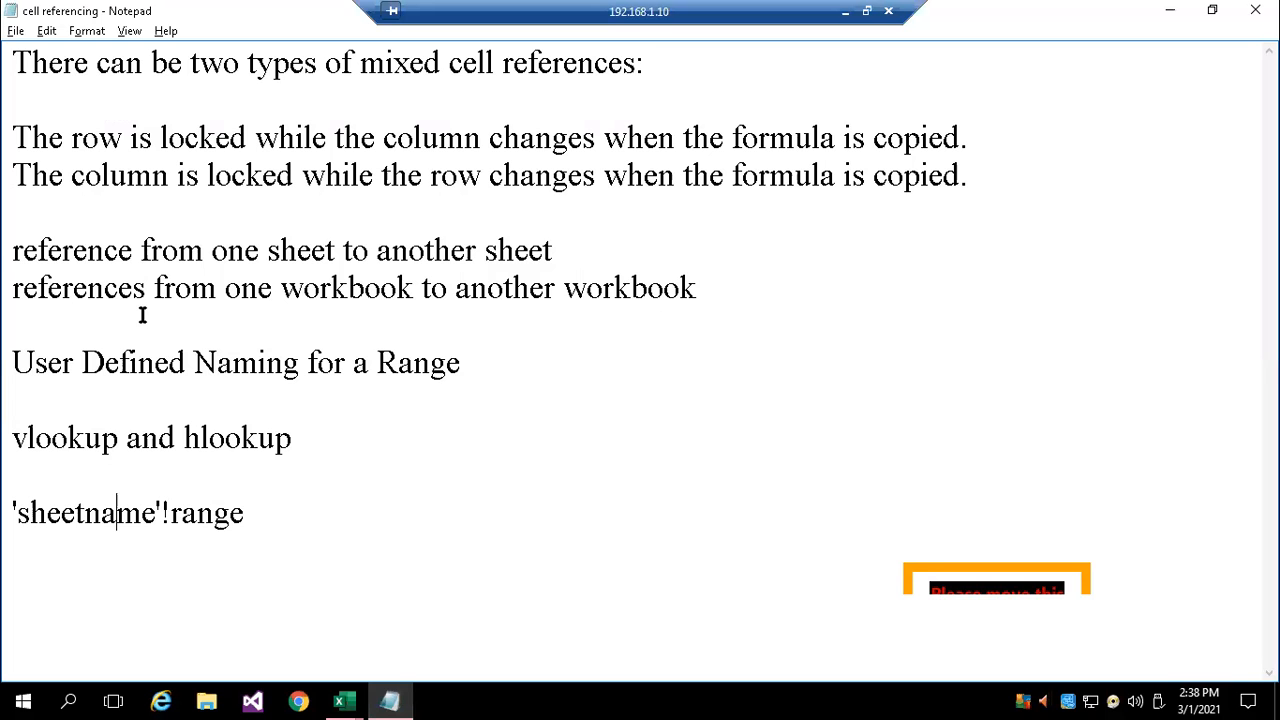
{"action": "left_click_drag", "start_coordinate": [14, 249], "coordinate": [737, 282]}
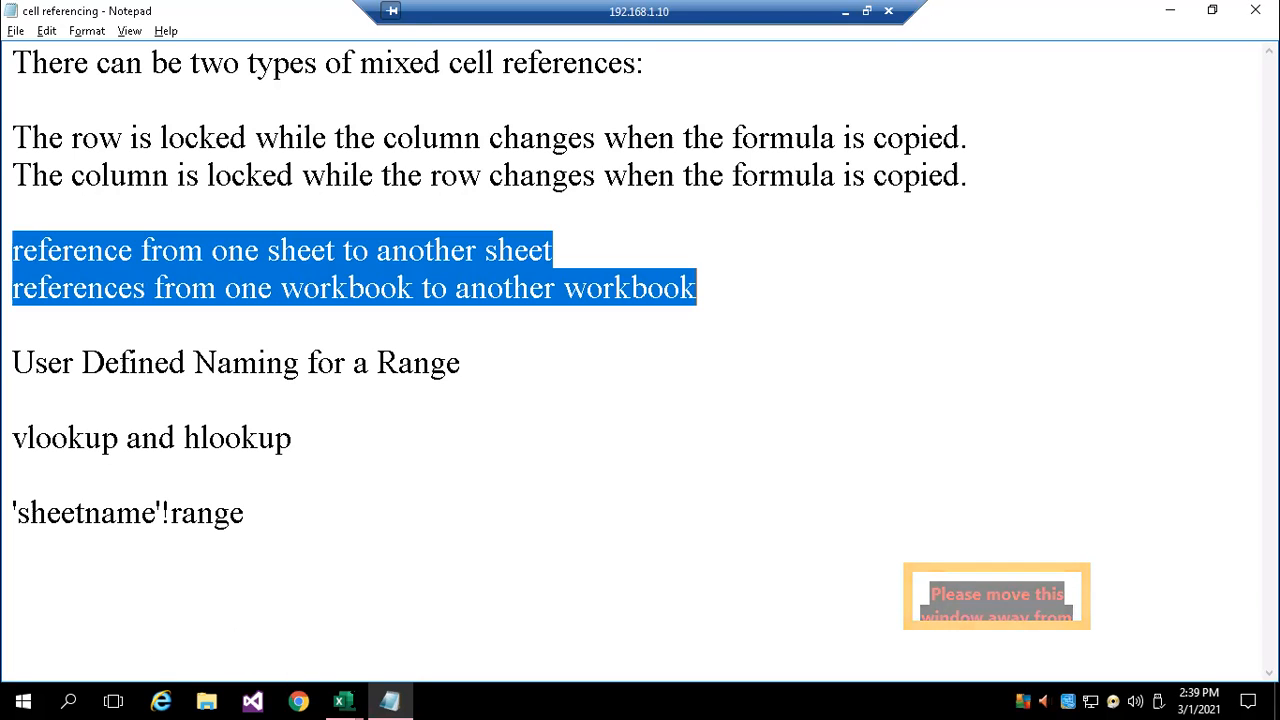
{"action": "mouse_move", "coordinate": [341, 701]}
{"action": "left_click", "coordinate": [222, 613]}
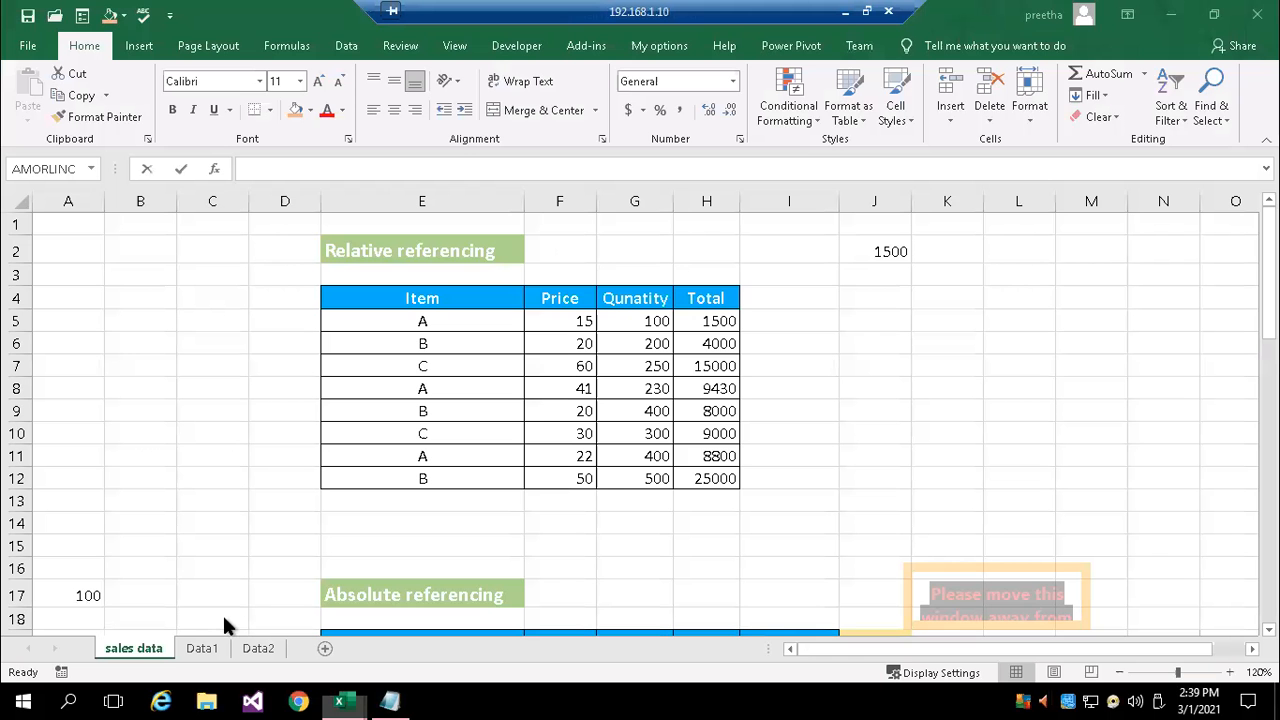
Enter 100 in cell A1 of the sales data sheet and reselect that cell
{"action": "left_click", "coordinate": [110, 246]}
{"action": "left_click", "coordinate": [89, 226]}
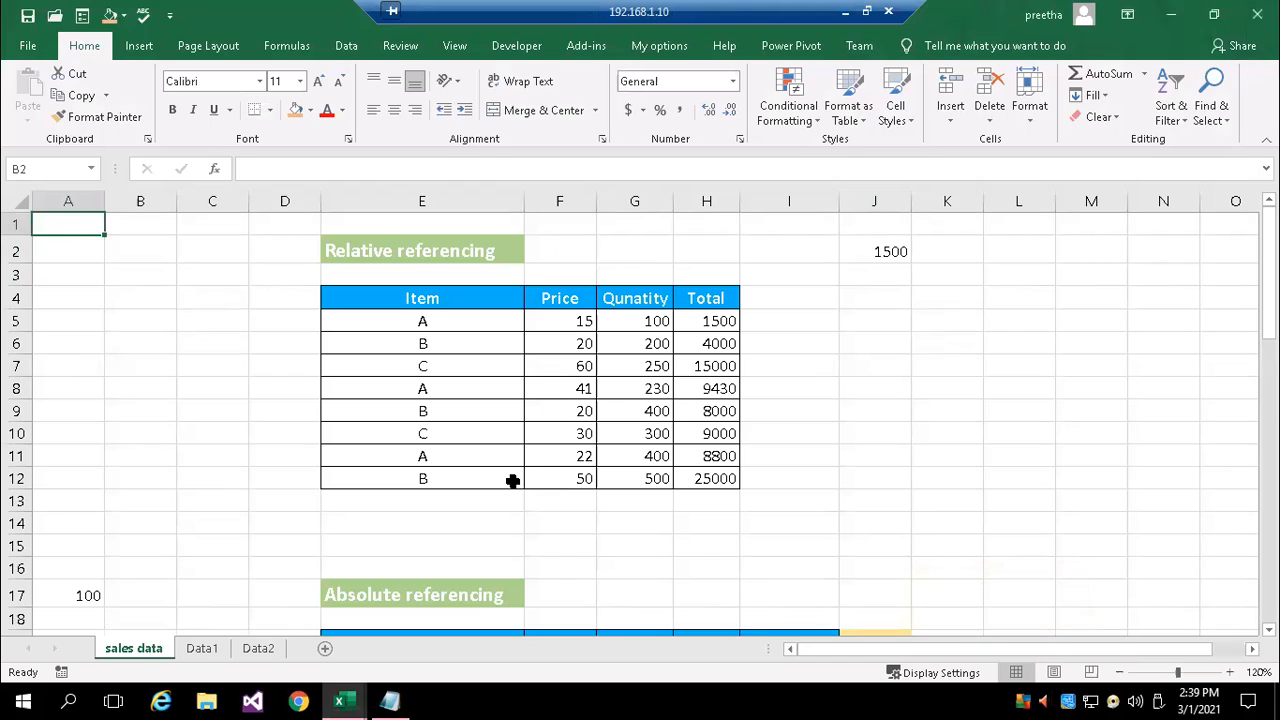
{"action": "type", "text": "100"}
{"action": "key", "text": "Return"}
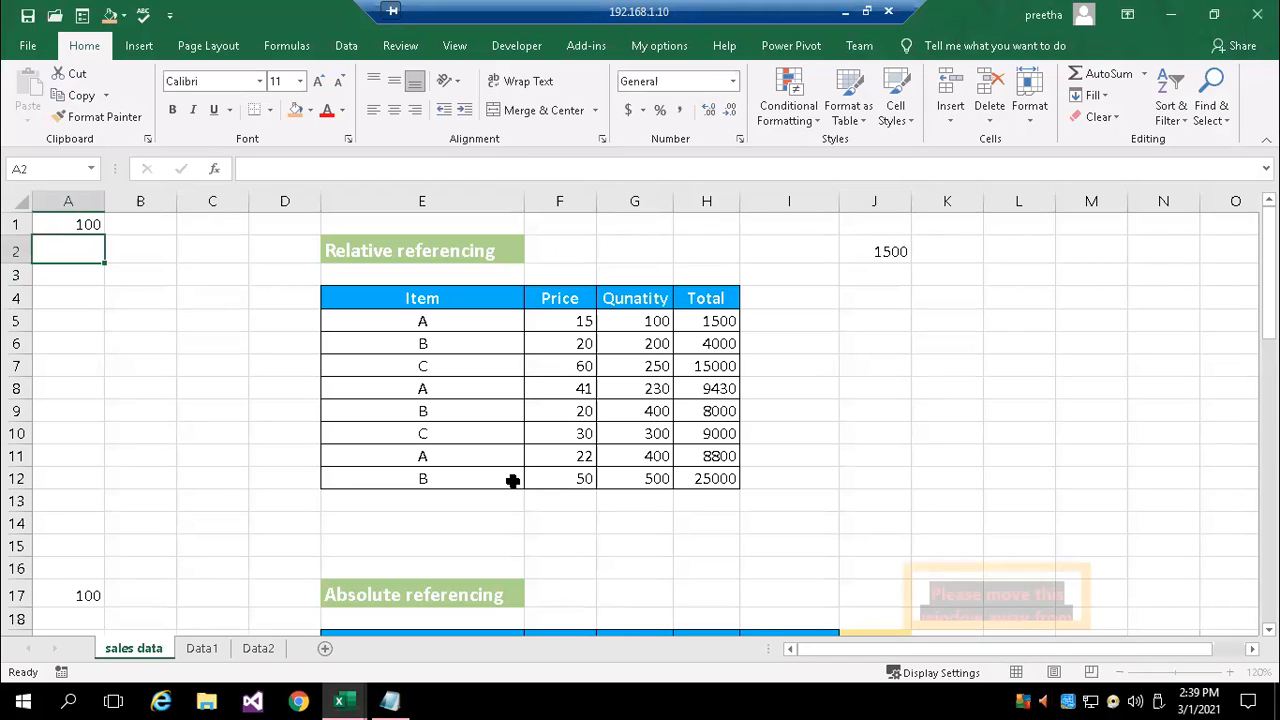
{"action": "left_click", "coordinate": [86, 224]}
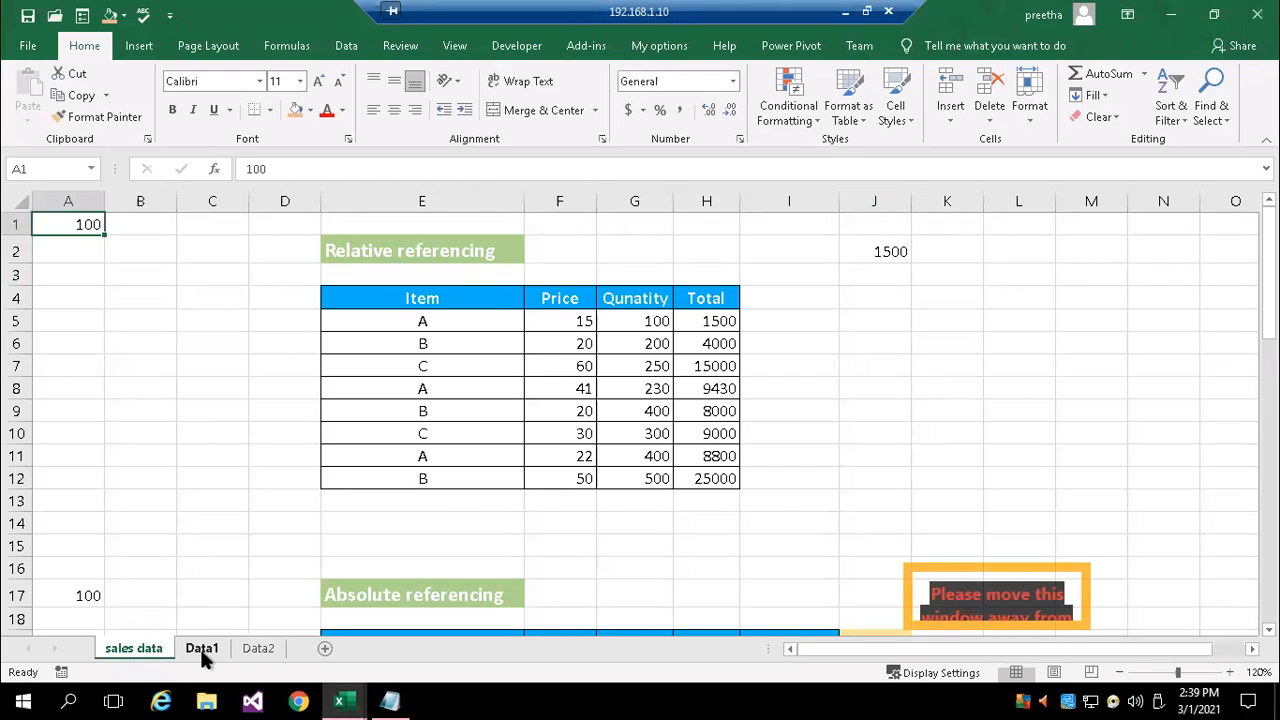
Enter the formula ='sales data'!A1 in cell K4 of the Data2 sheet
{"action": "left_click", "coordinate": [258, 648]}
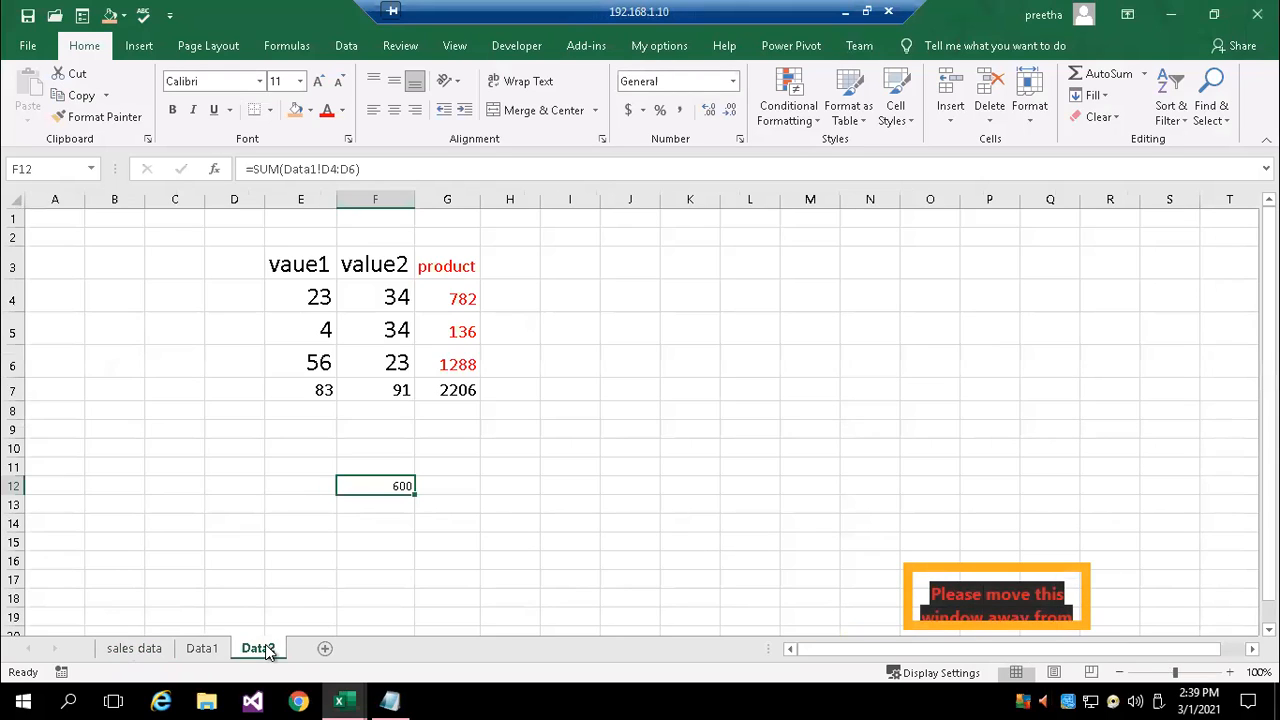
{"action": "left_click", "coordinate": [703, 297]}
{"action": "type", "text": "="}
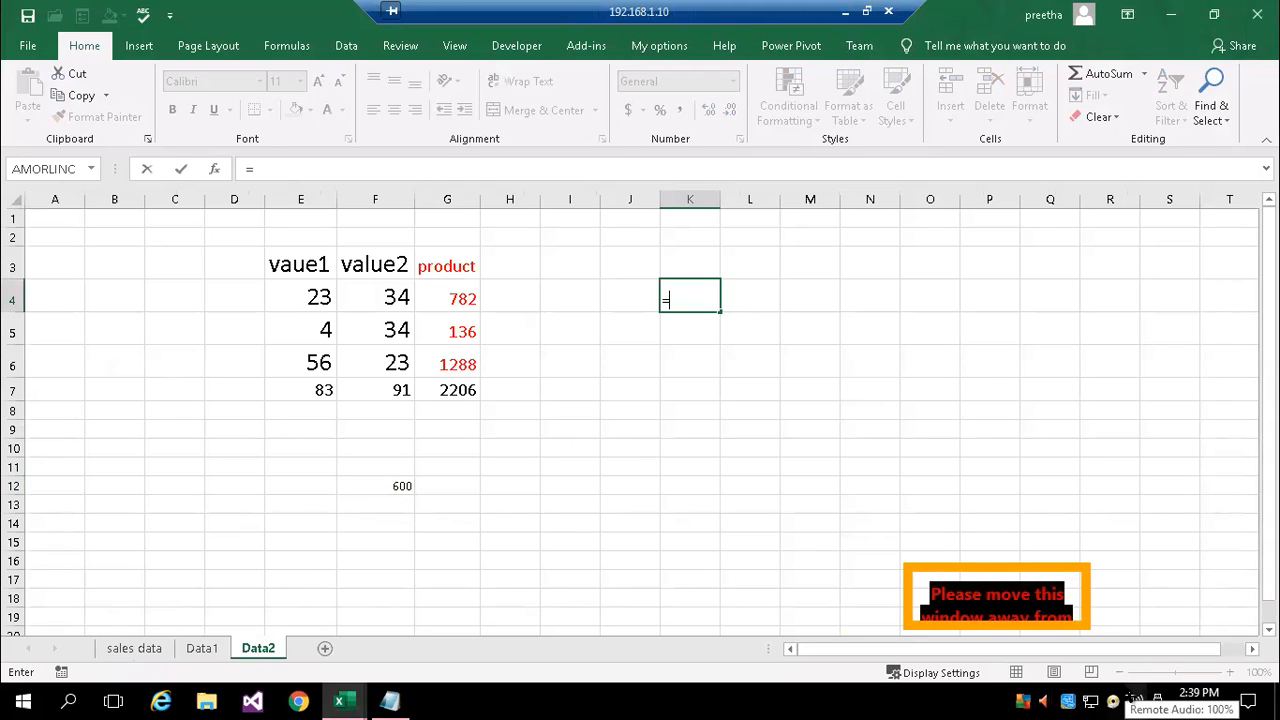
{"action": "type", "text": "'sales data'a1"}
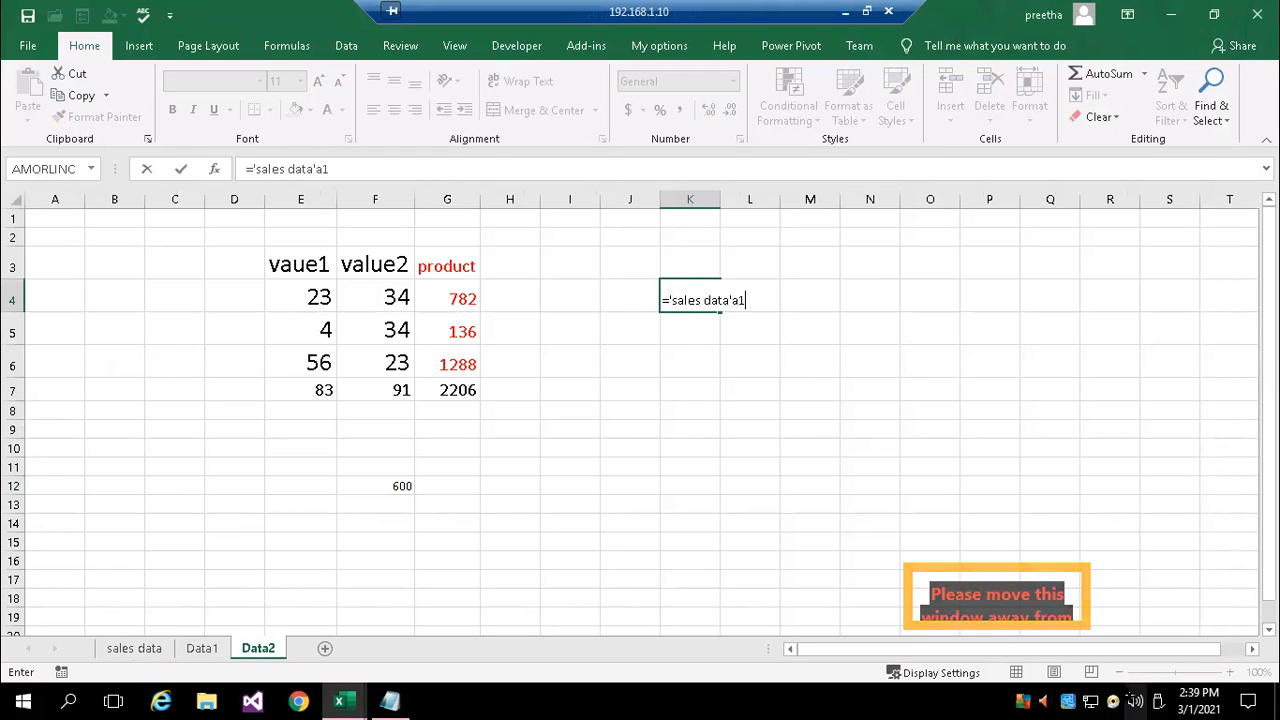
{"action": "key", "text": "BackSpace"}
{"action": "key", "text": "BackSpace"}
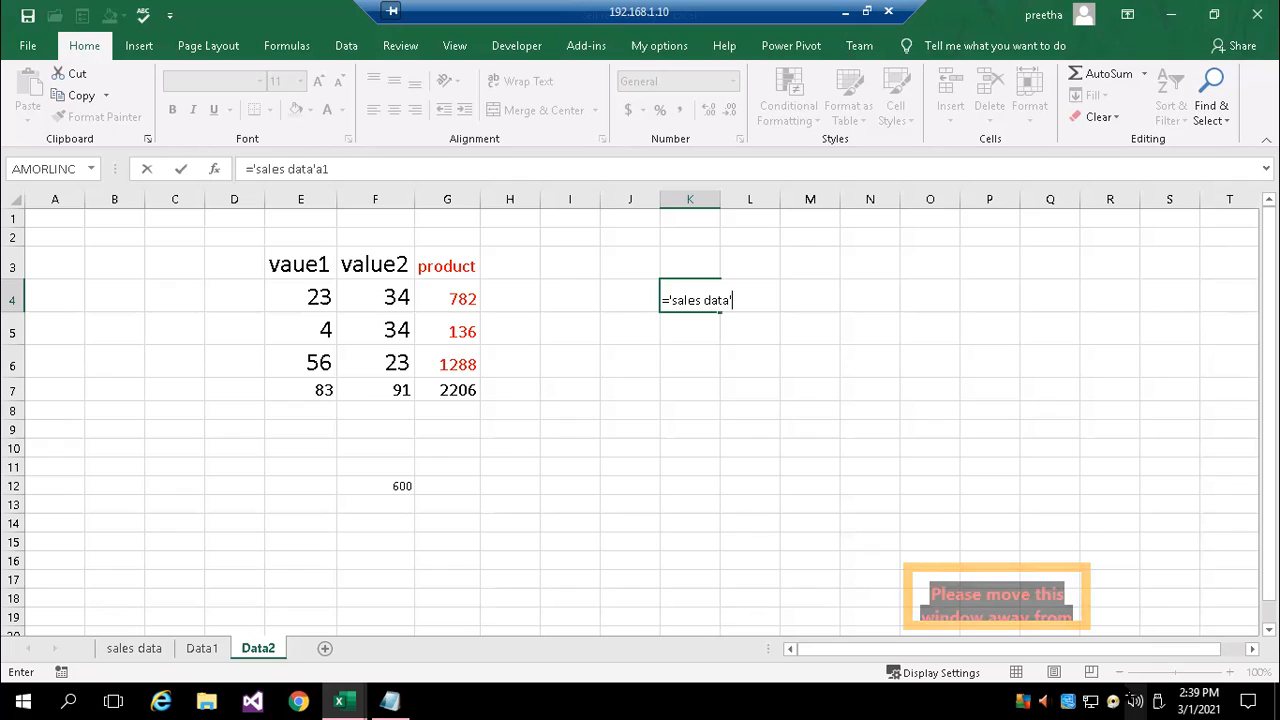
{"action": "type", "text": "!a1"}
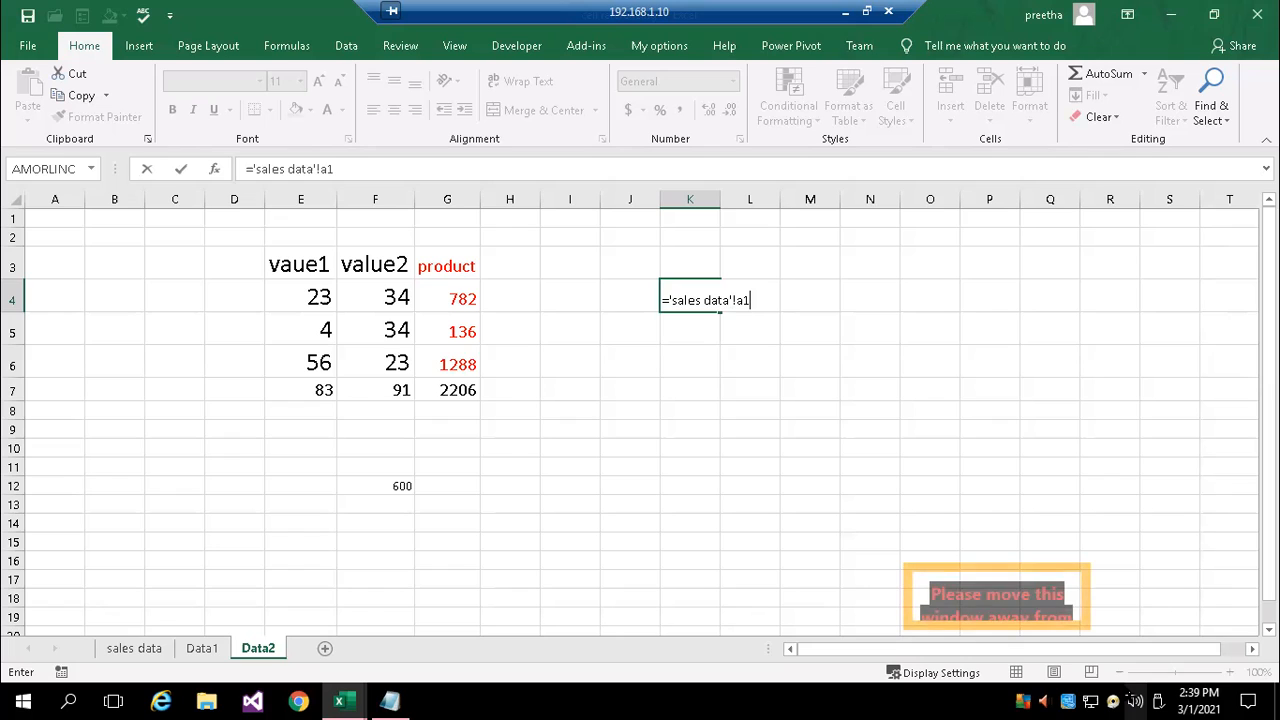
{"action": "key", "text": "Return"}
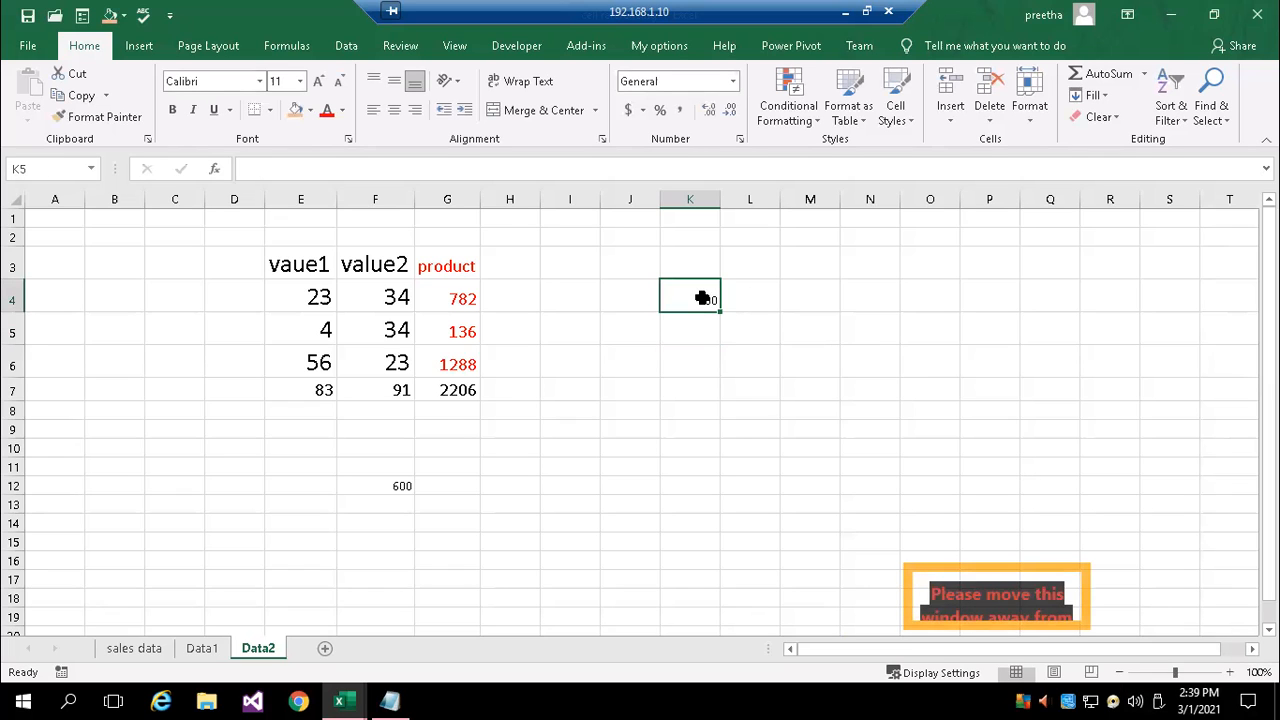
Set the font size of K4 to 18 and review its formula referring to the sales data sheet
{"action": "left_click", "coordinate": [703, 298]}
{"action": "left_click", "coordinate": [300, 81]}
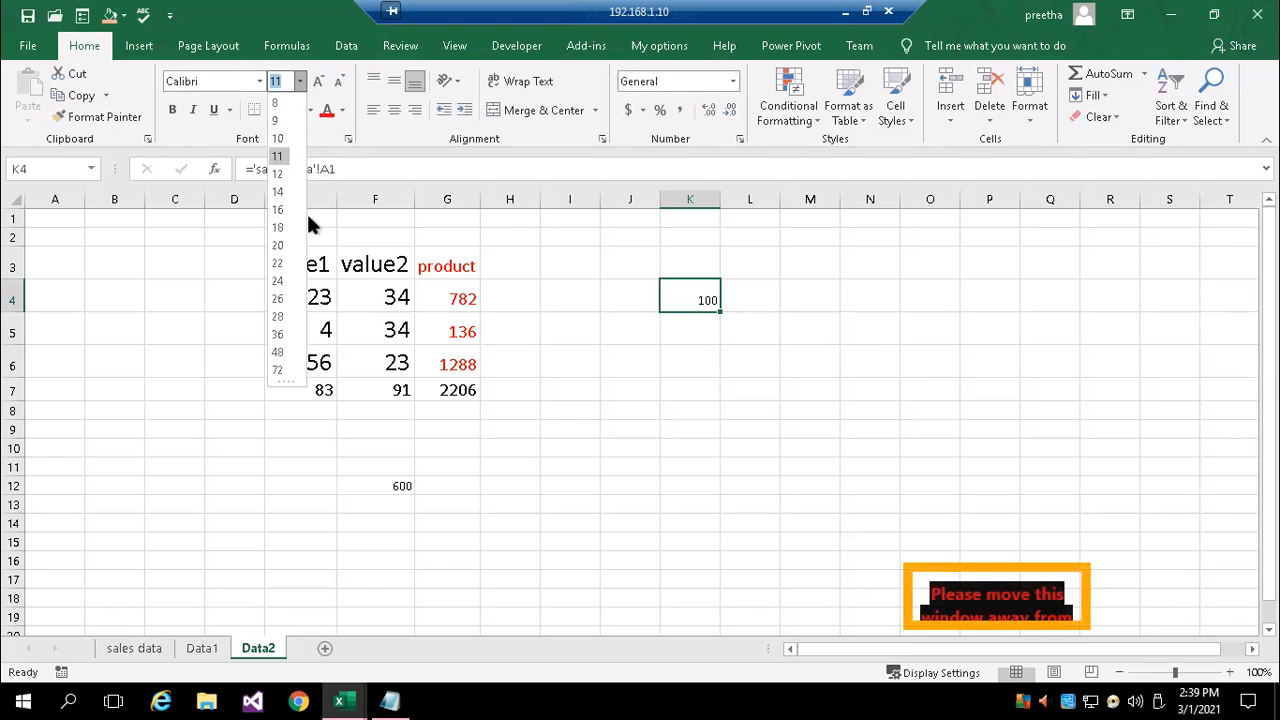
{"action": "left_click", "coordinate": [280, 227]}
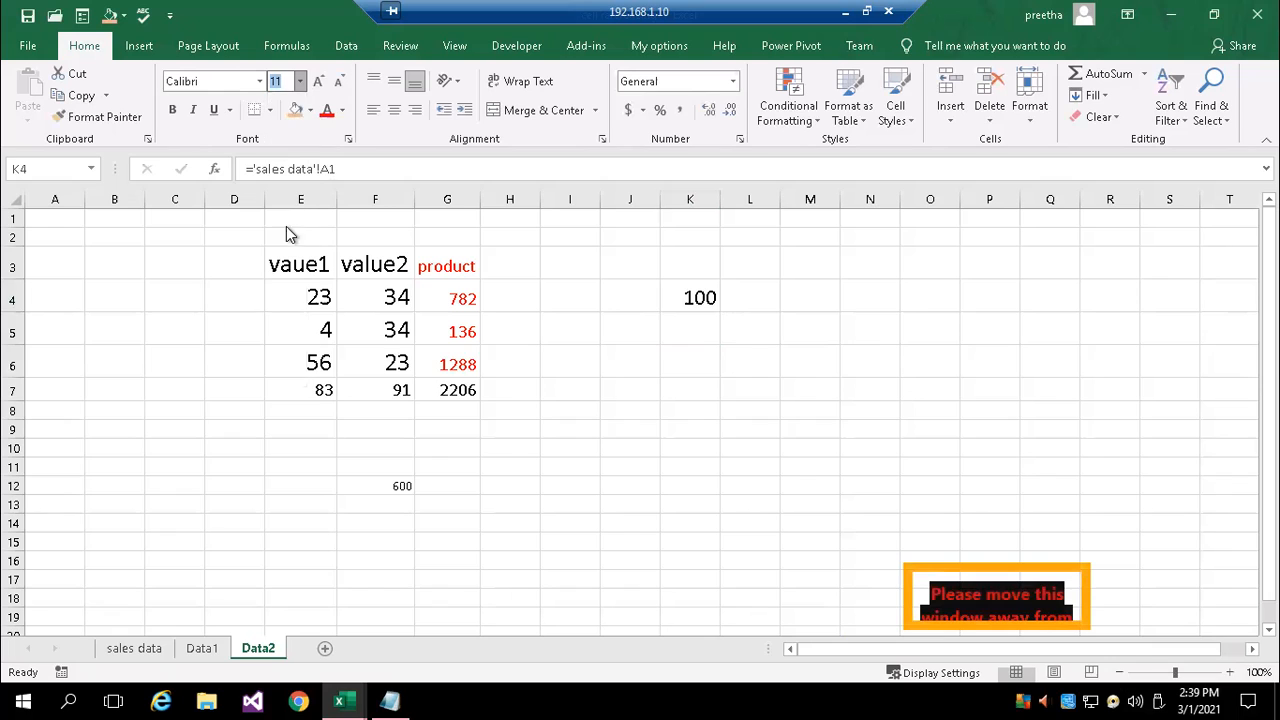
{"action": "double_click", "coordinate": [698, 298]}
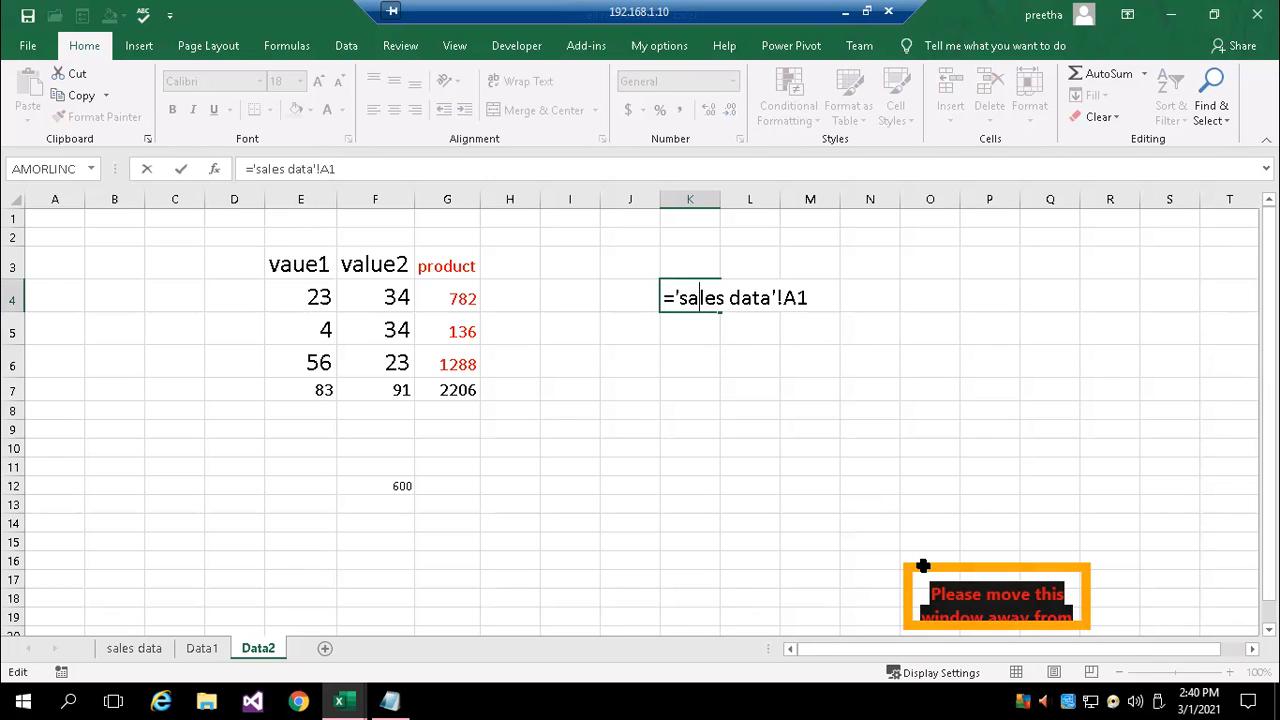
{"action": "key", "text": "Return"}
Change cell A1 of the sales data sheet to 1000
{"action": "left_click", "coordinate": [148, 650]}
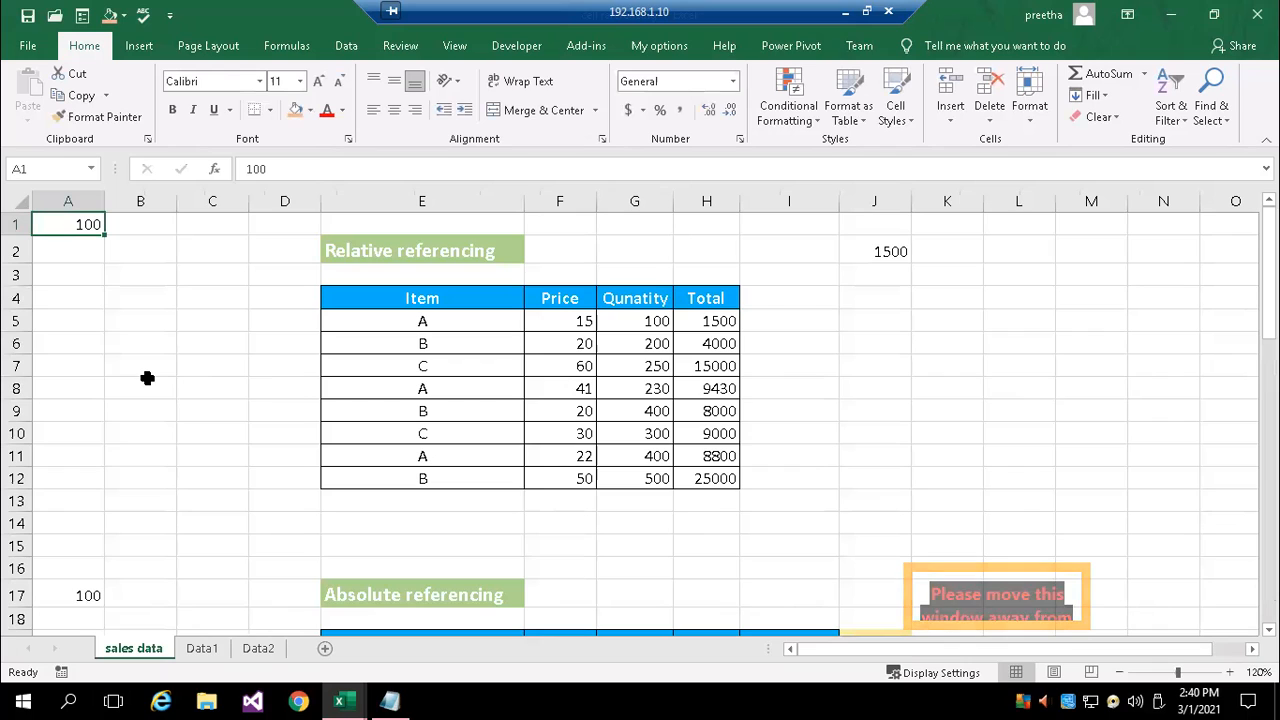
{"action": "type", "text": "1000"}
{"action": "key", "text": "Return"}
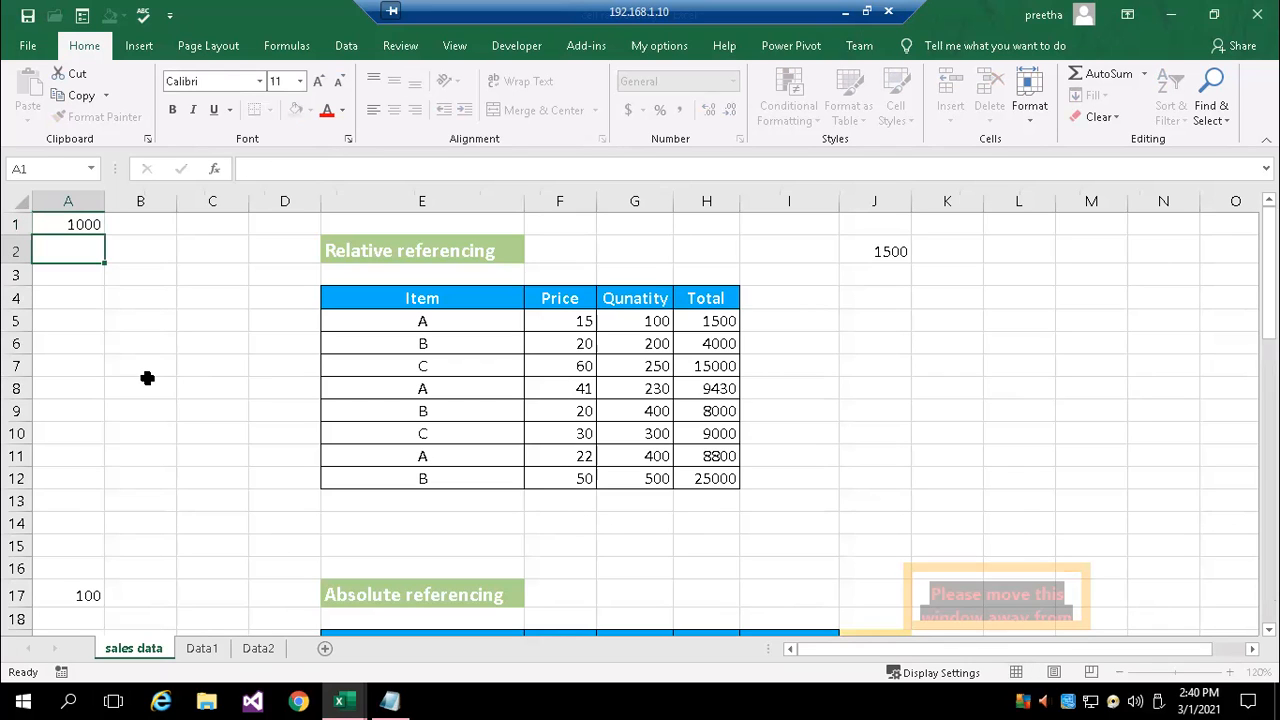
Make the reference in K4 of the Data2 sheet absolute, so the formula reads ='sales data'!$A$1
{"action": "left_click", "coordinate": [200, 648]}
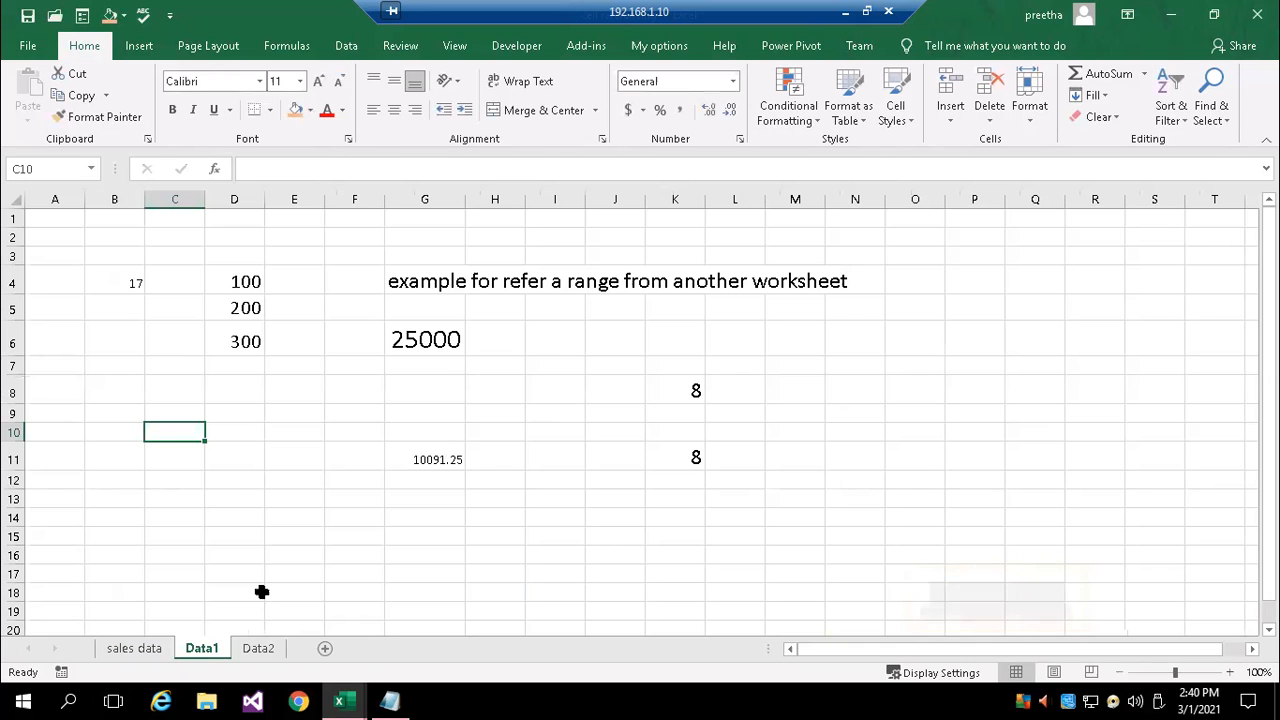
{"action": "left_click", "coordinate": [258, 648]}
{"action": "double_click", "coordinate": [704, 297]}
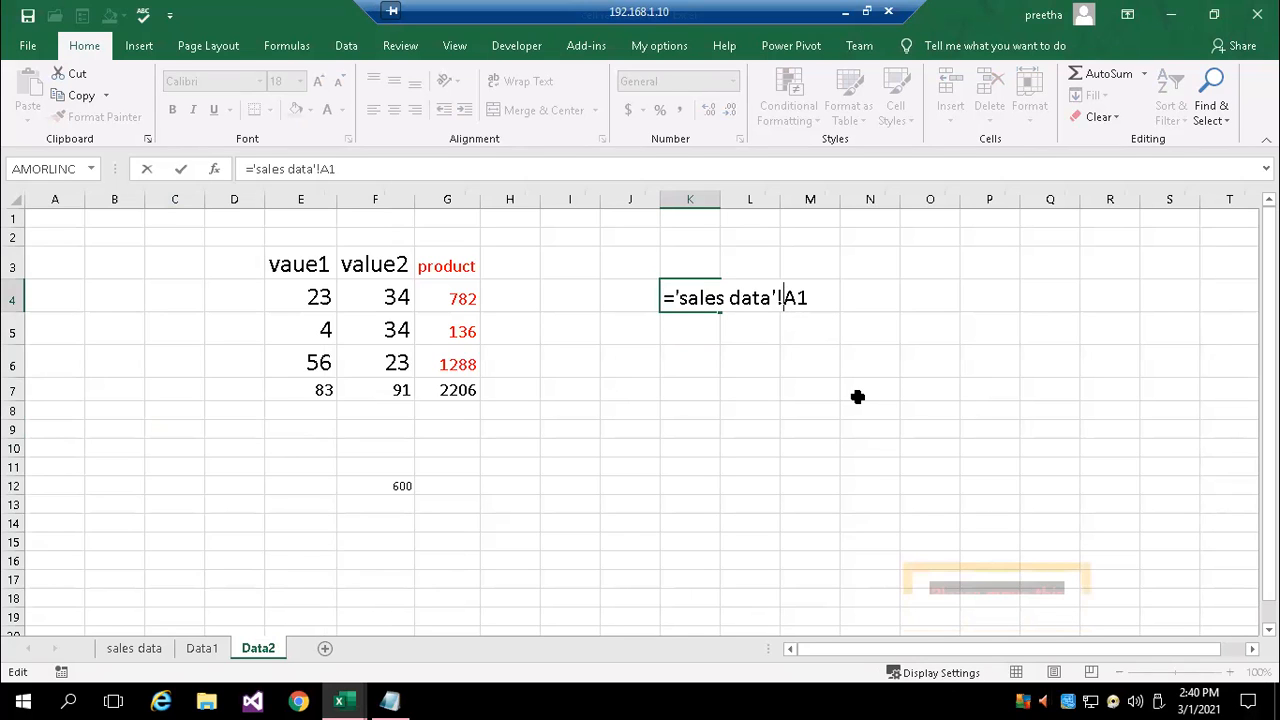
{"action": "type", "text": "$"}
{"action": "left_click", "coordinate": [808, 300]}
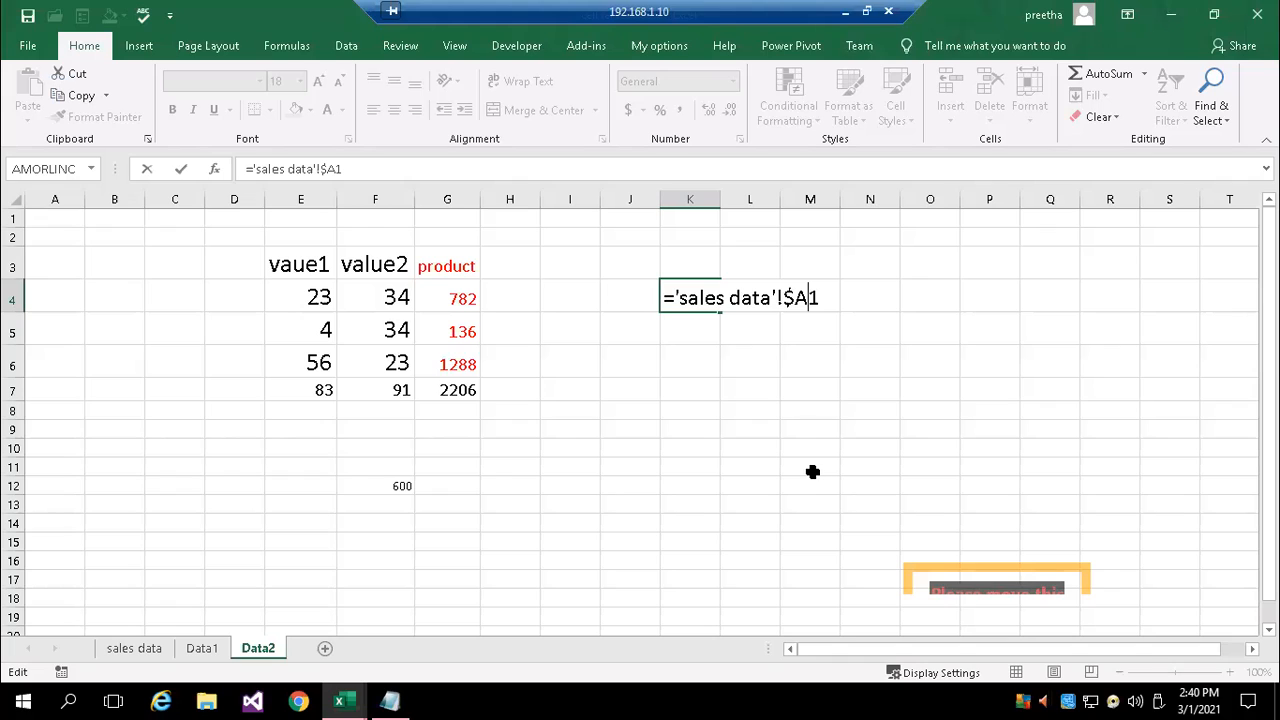
{"action": "type", "text": "$"}
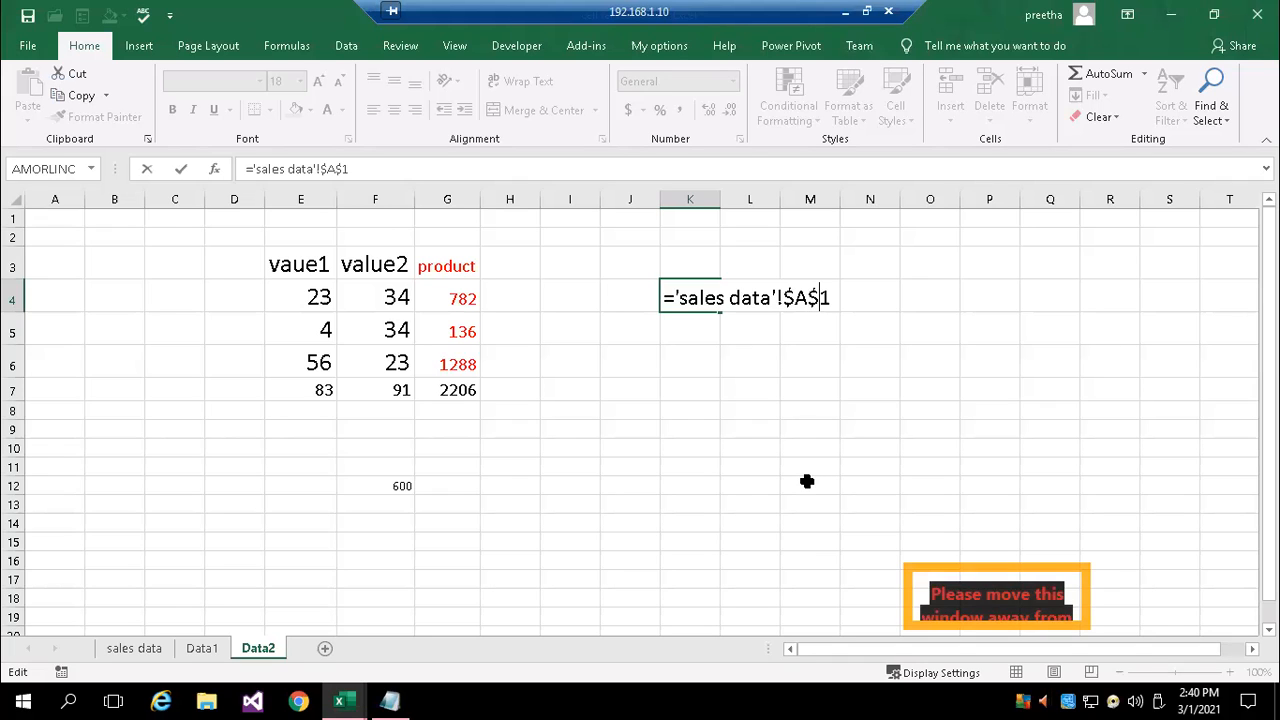
{"action": "key", "text": "Return"}
{"action": "key", "text": "Up"}
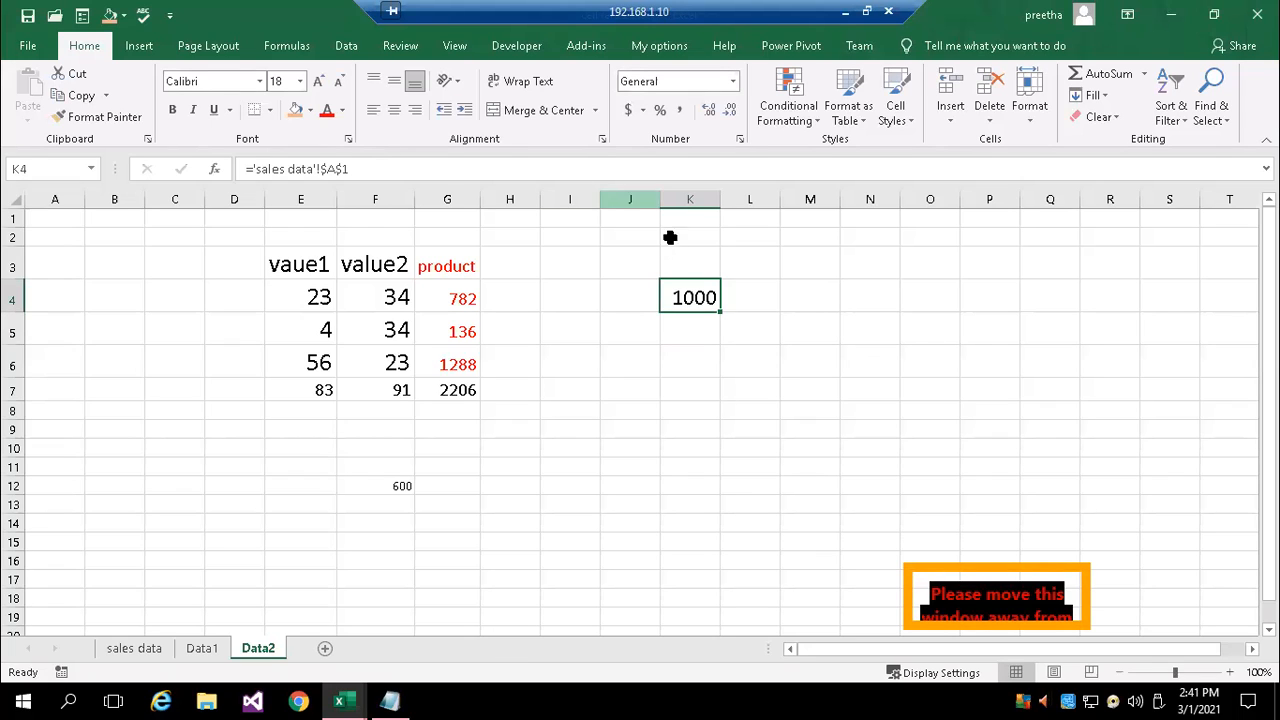
Enter the heading Empid in J3 and insert a blank column before column H
{"action": "left_click", "coordinate": [623, 263]}
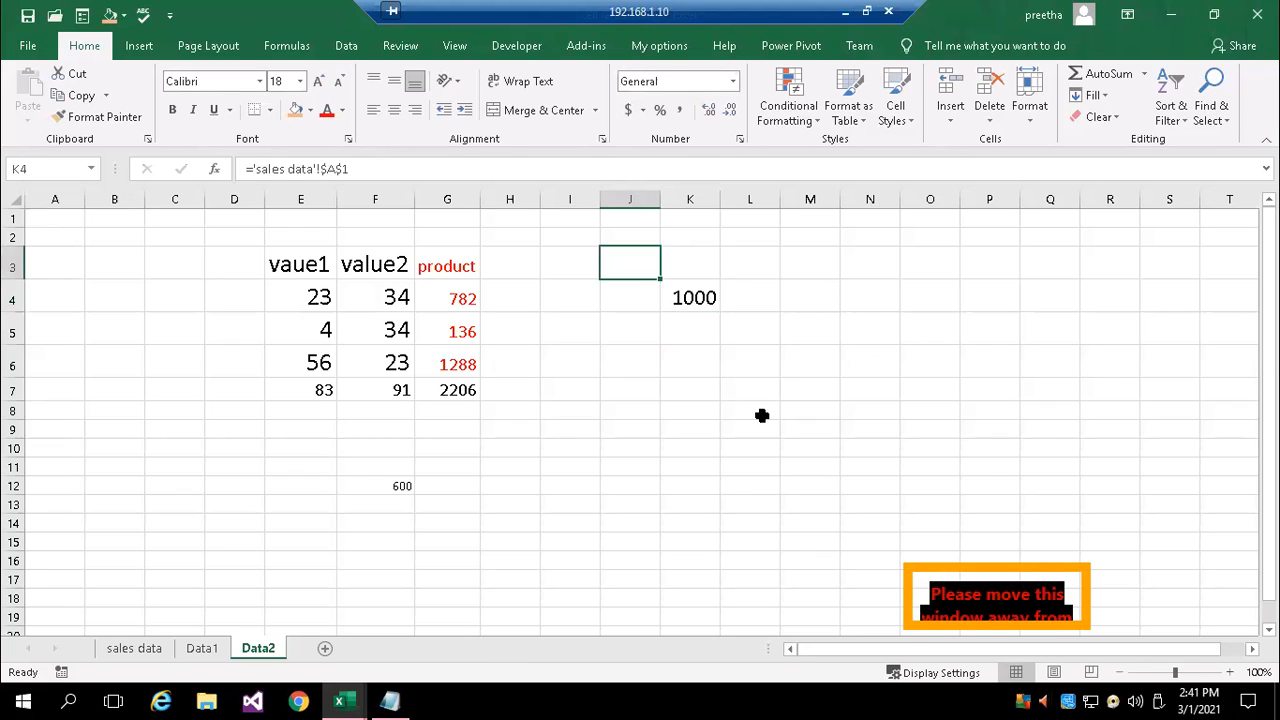
{"action": "type", "text": "Empid"}
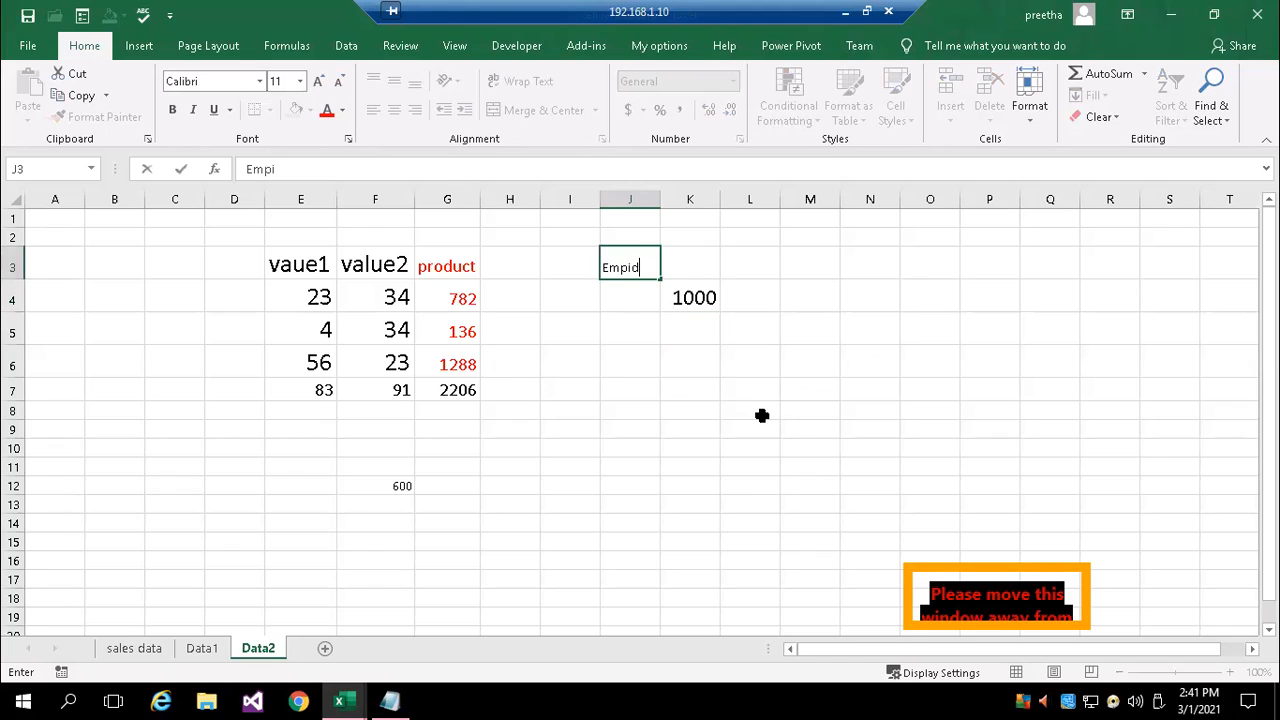
{"action": "key", "text": "Return"}
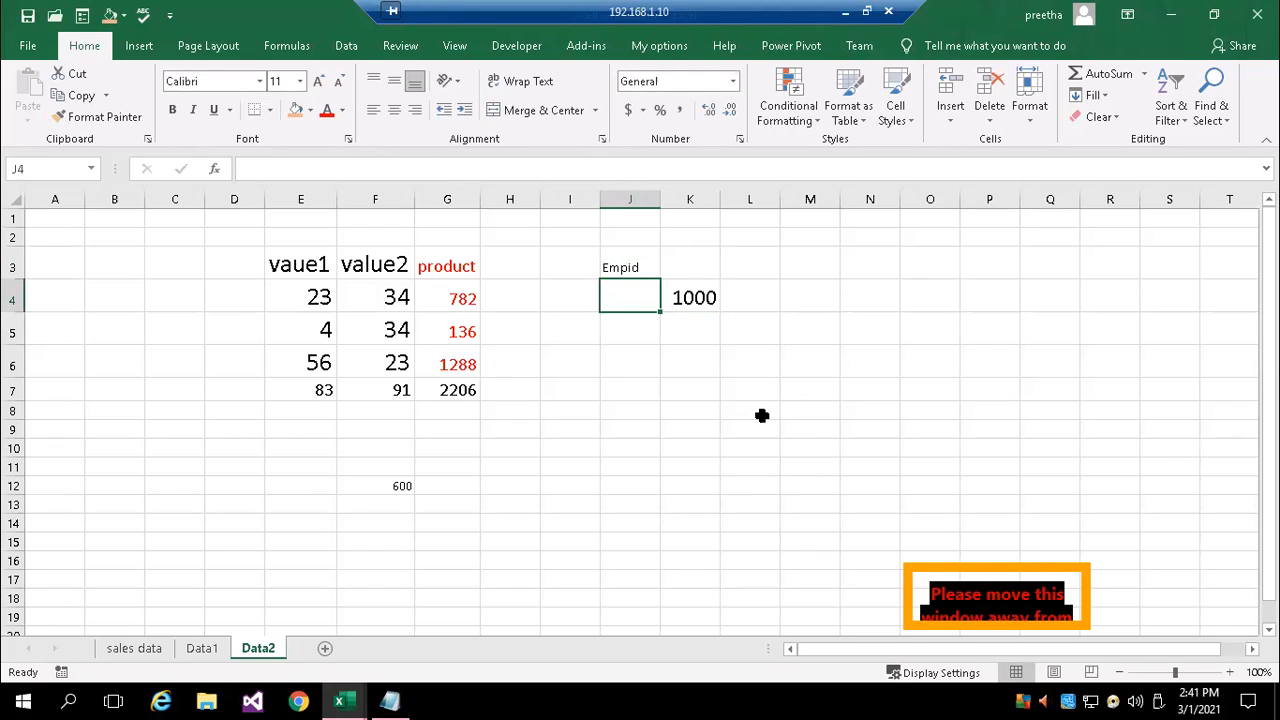
{"action": "key", "text": "Up"}
{"action": "key", "text": "Left"}
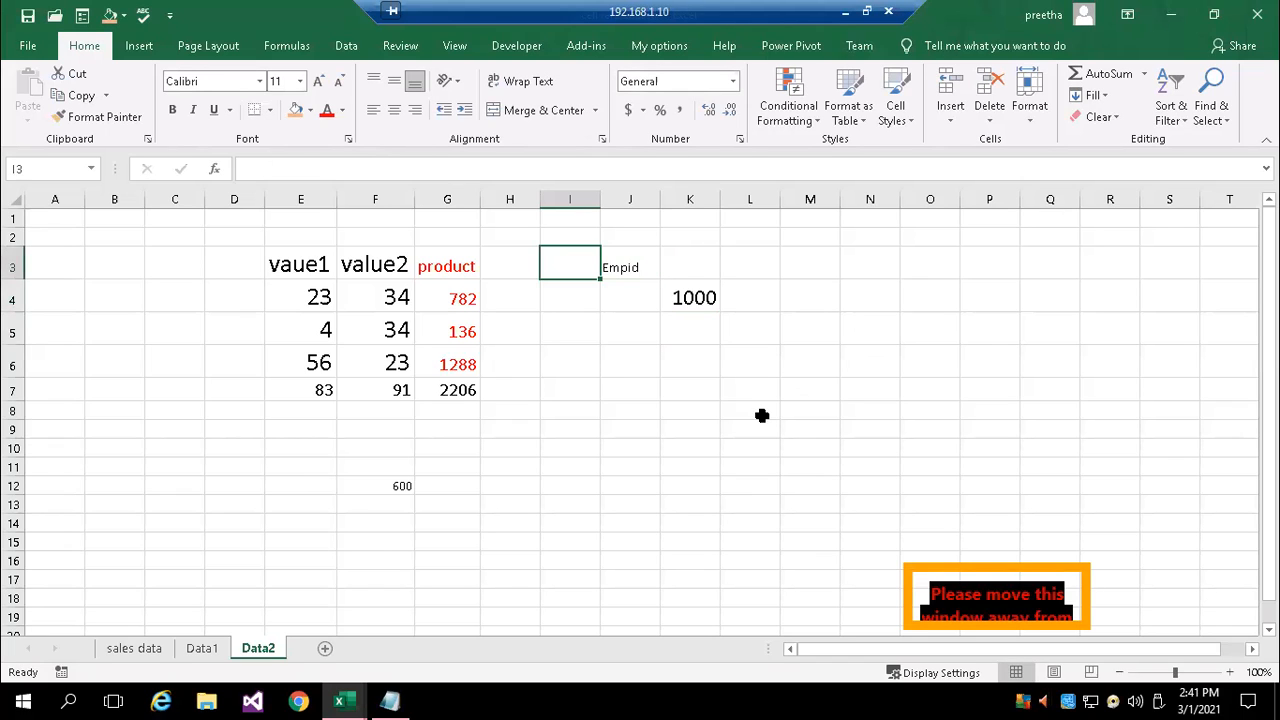
{"action": "right_click", "coordinate": [503, 199]}
{"action": "left_click", "coordinate": [556, 332]}
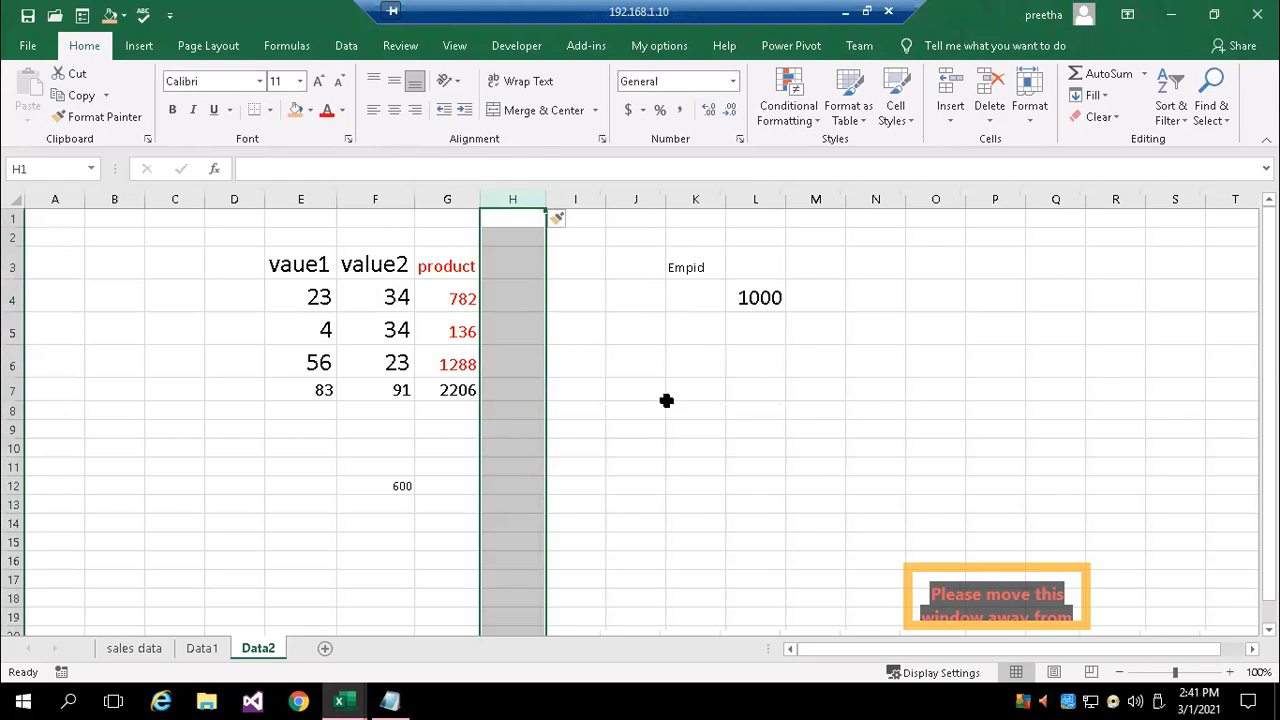
Set the font size of the range J3:M11 to 16
{"action": "left_click", "coordinate": [640, 266]}
{"action": "left_click_drag", "start_coordinate": [640, 263], "coordinate": [812, 474]}
{"action": "left_click", "coordinate": [300, 81]}
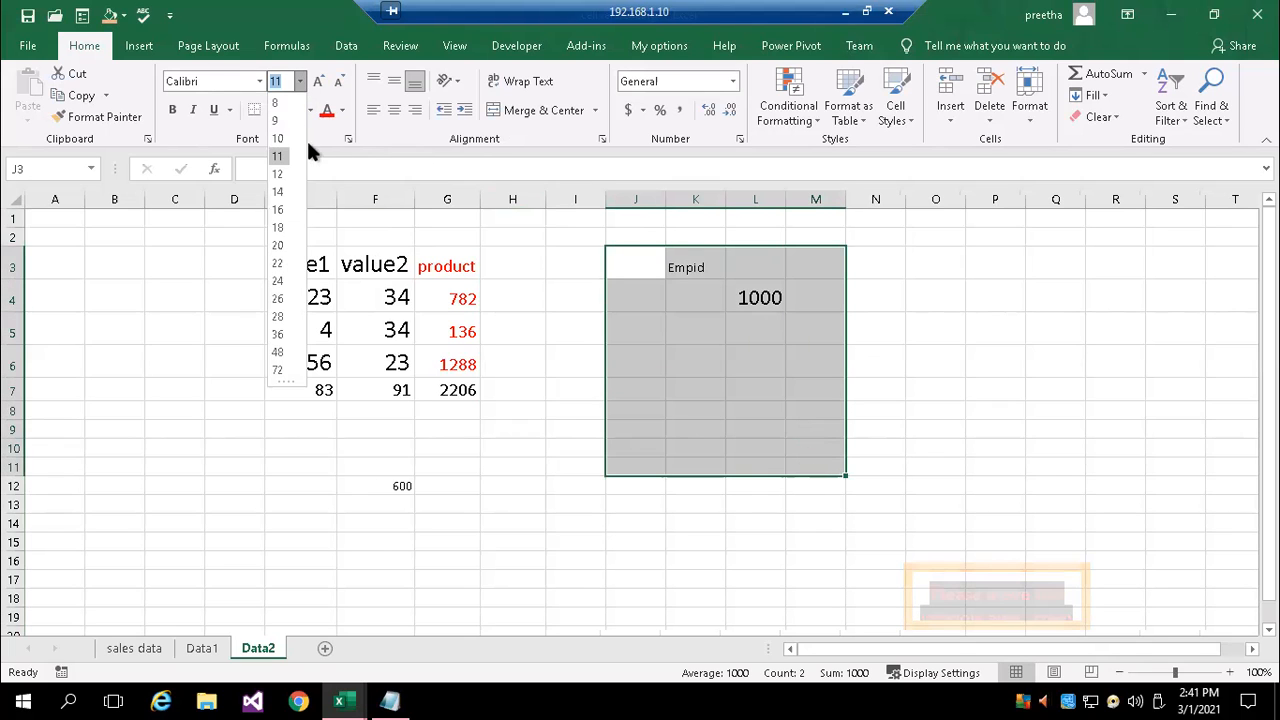
{"action": "left_click", "coordinate": [287, 207]}
Enter the column headings Empid, salary and Bonus in cells J3 to L3
{"action": "left_click", "coordinate": [634, 328]}
{"action": "left_click", "coordinate": [634, 265]}
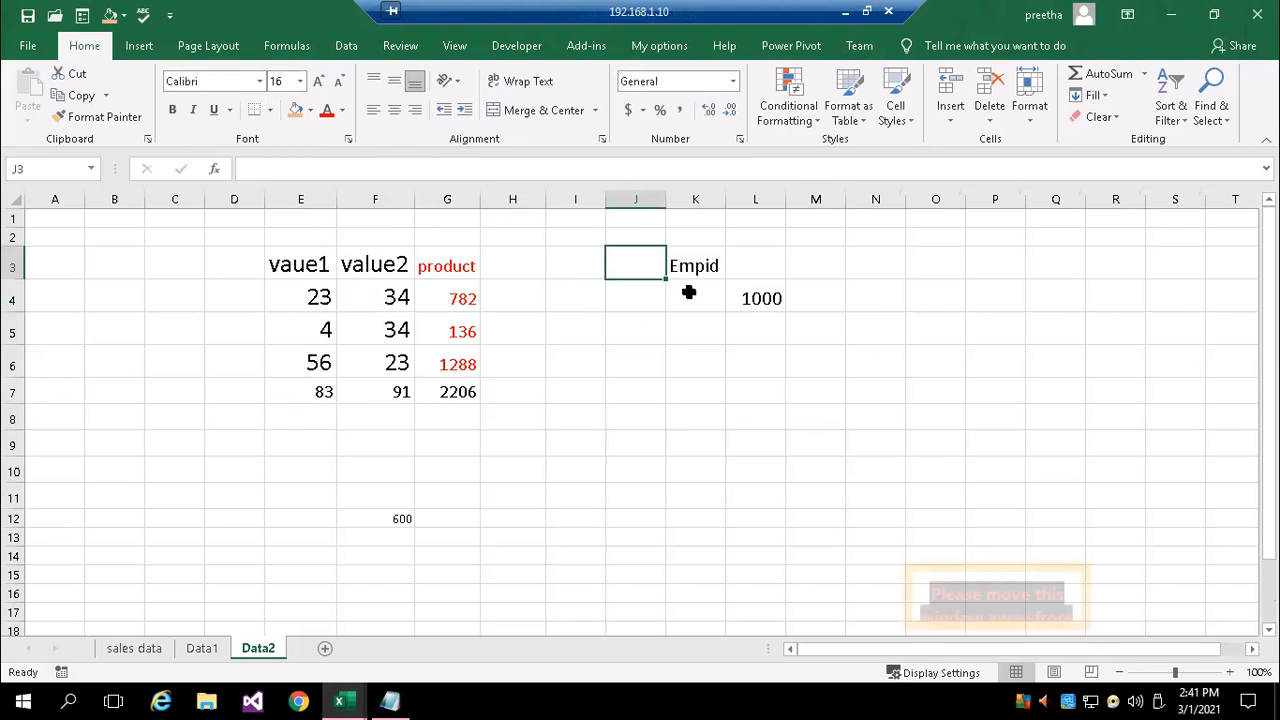
{"action": "type", "text": "Empid"}
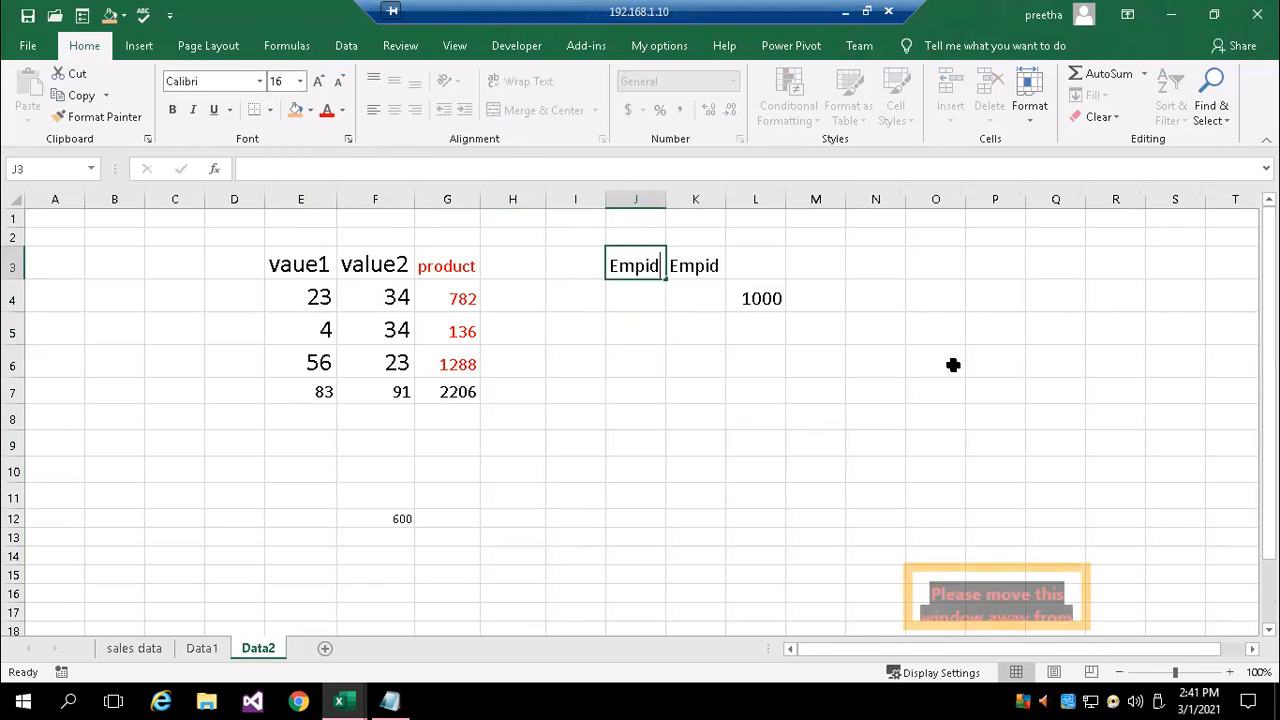
{"action": "key", "text": "Tab"}
{"action": "type", "text": "s"}
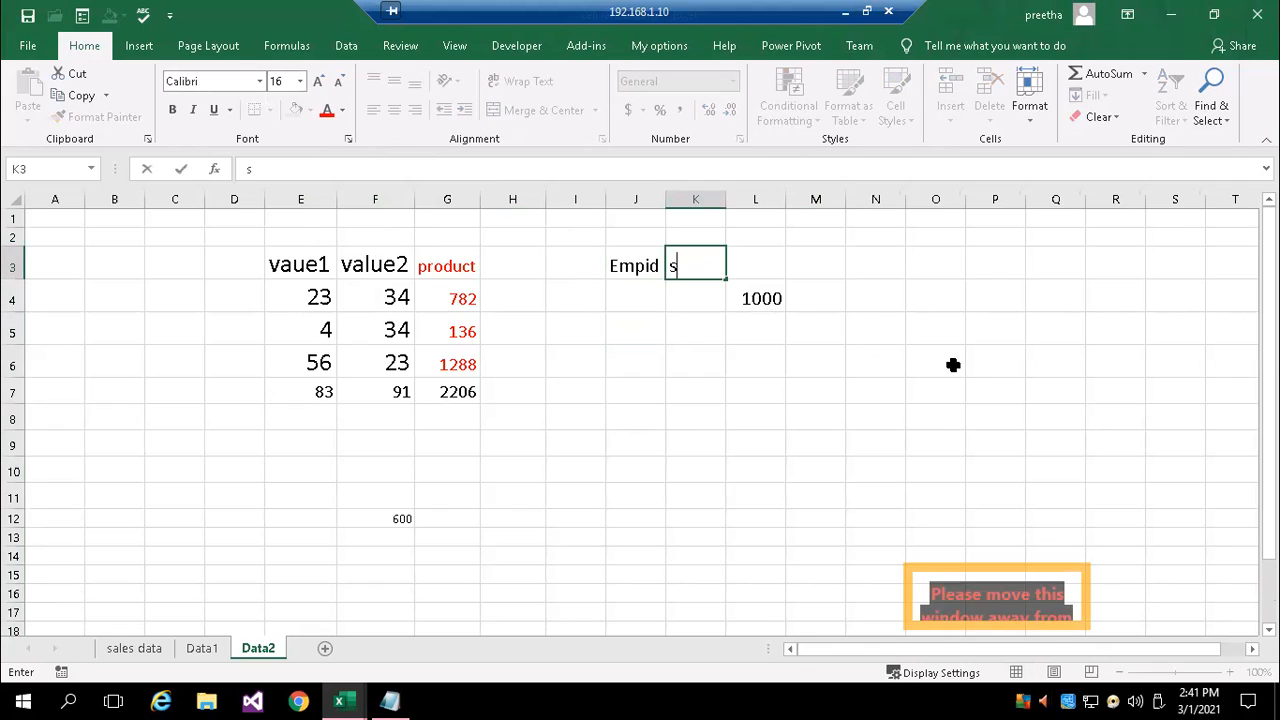
{"action": "type", "text": "alary"}
{"action": "key", "text": "Tab"}
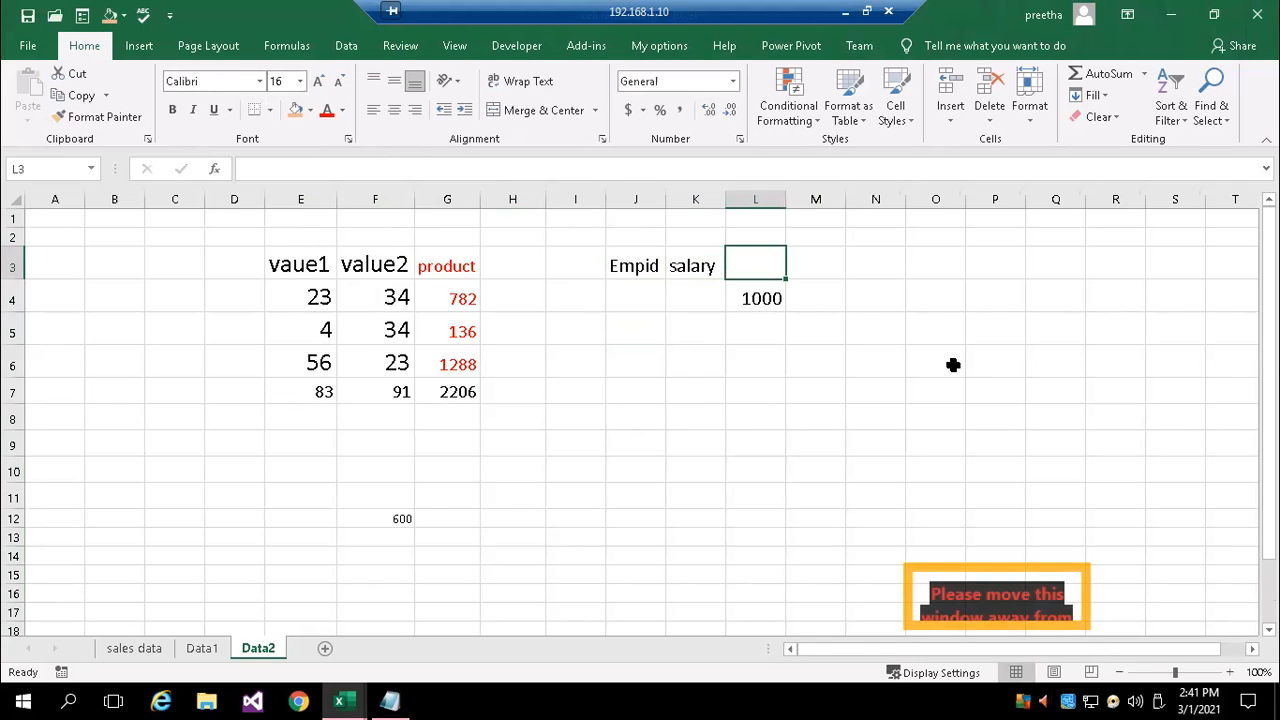
{"action": "type", "text": "B"}
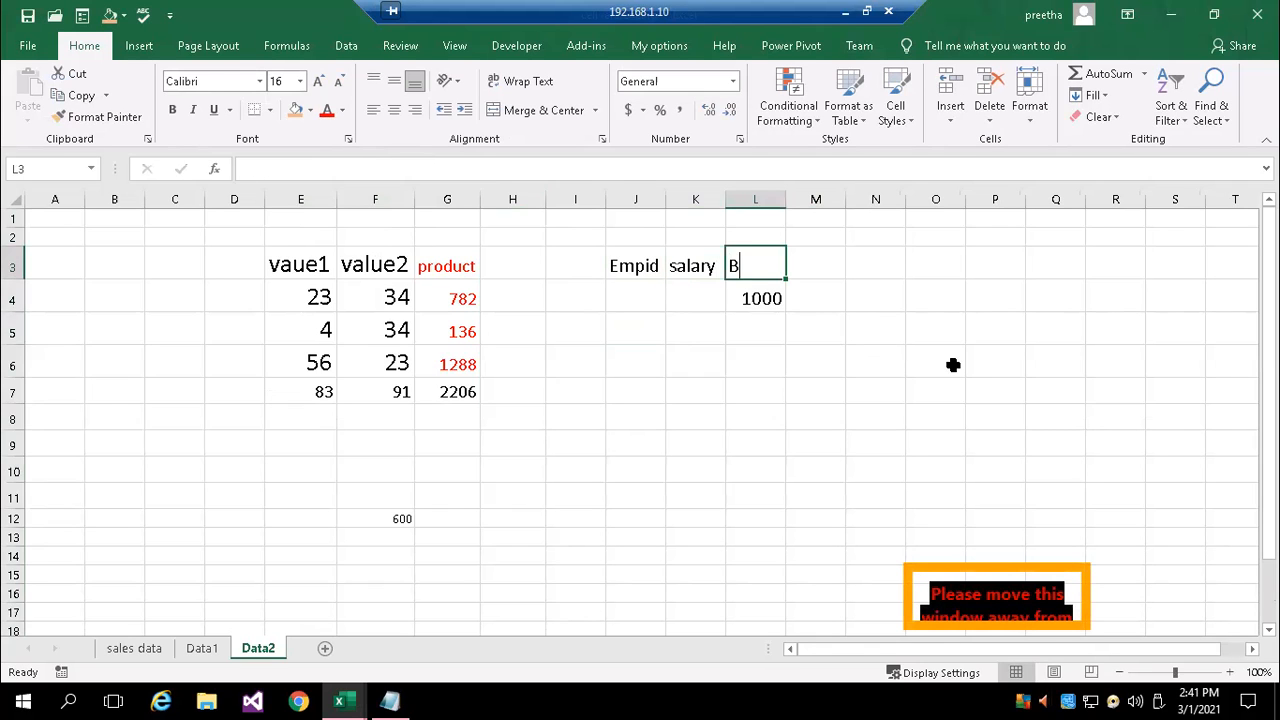
{"action": "type", "text": "onus"}
{"action": "key", "text": "Return"}
Fill the Empid column with the values 1, 2, 3 and 4 in cells J4 to J7
{"action": "key", "text": "Left"}
{"action": "key", "text": "Left"}
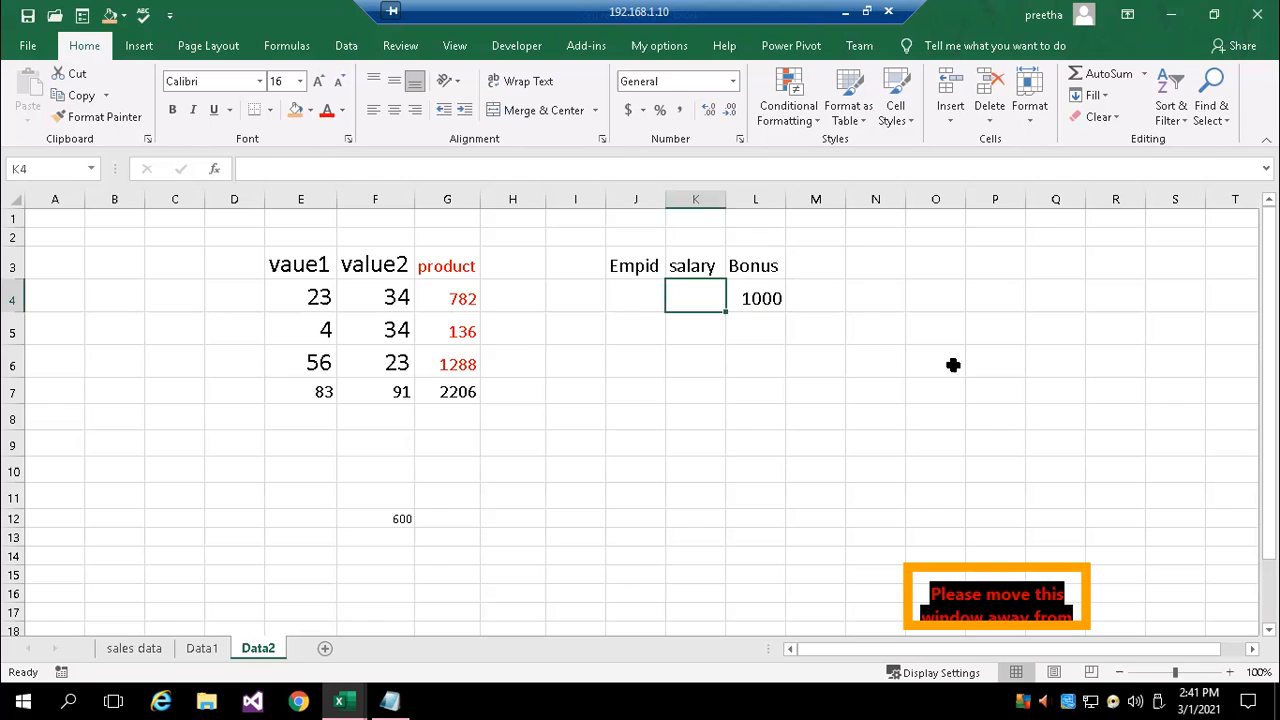
{"action": "type", "text": "1"}
{"action": "key", "text": "Left"}
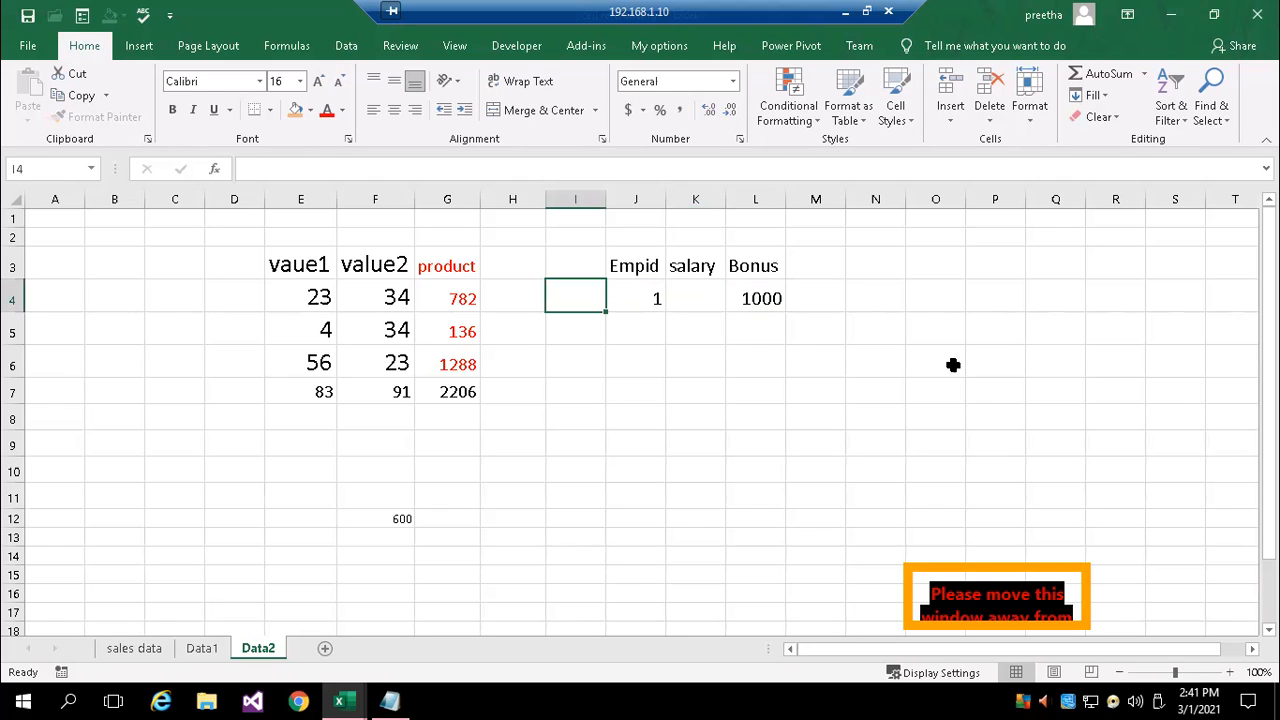
{"action": "key", "text": "Down"}
{"action": "key", "text": "Up"}
{"action": "key", "text": "Right"}
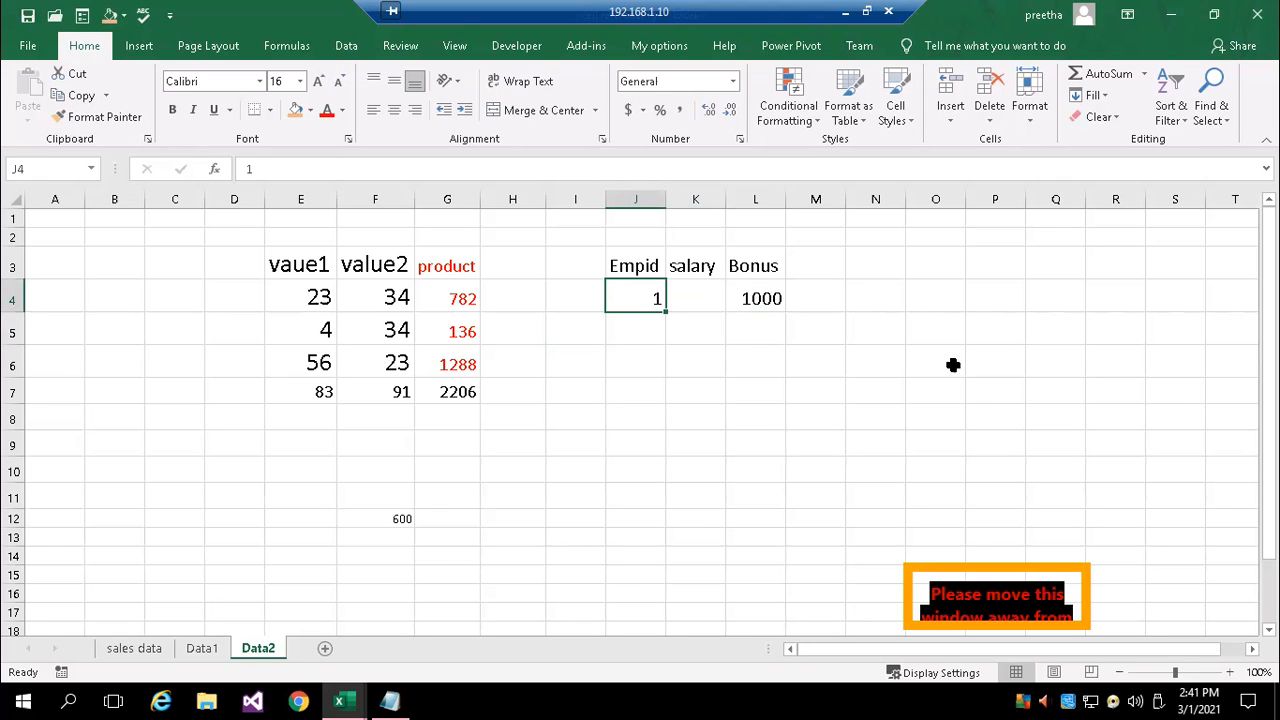
{"action": "key", "text": "Down"}
{"action": "type", "text": "2"}
{"action": "key", "text": "Return"}
{"action": "type", "text": "3"}
{"action": "key", "text": "Return"}
{"action": "type", "text": "4"}
{"action": "key", "text": "Return"}
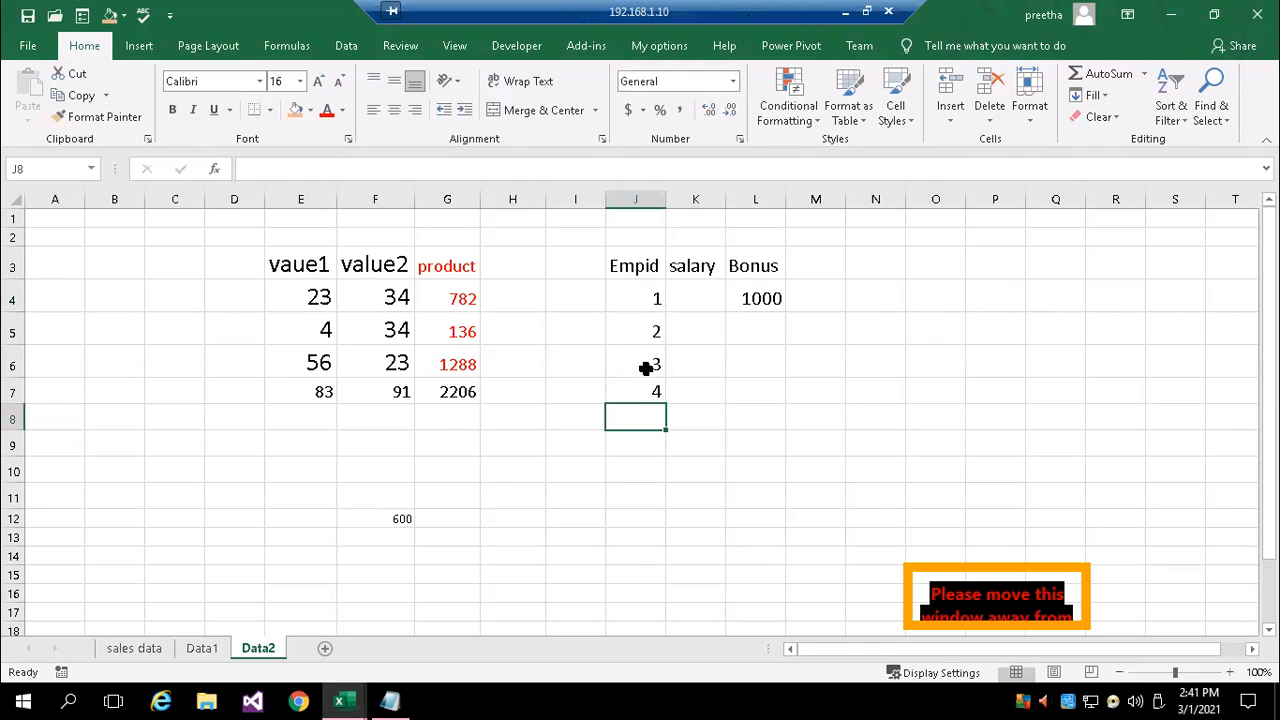
Enter the salaries 12000, 15000, 18000 and 19000 in cells K4 to K7
{"action": "left_click", "coordinate": [711, 298]}
{"action": "type", "text": "12000"}
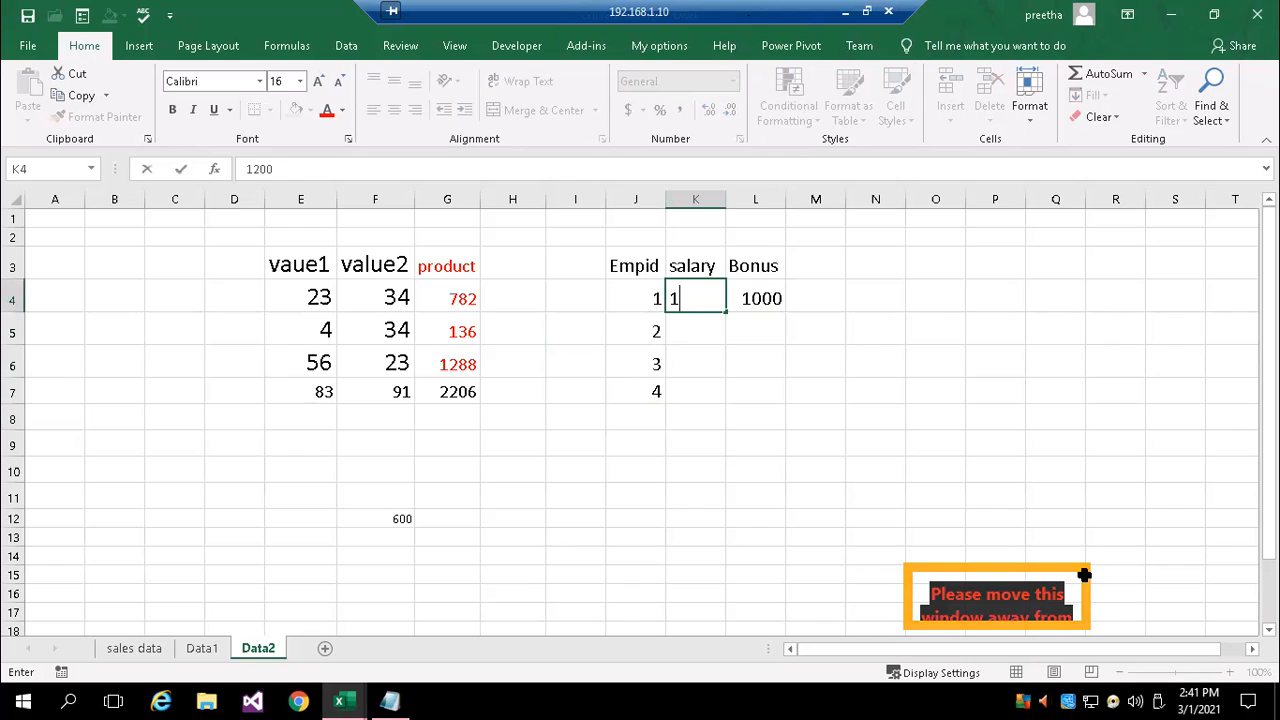
{"action": "key", "text": "Return"}
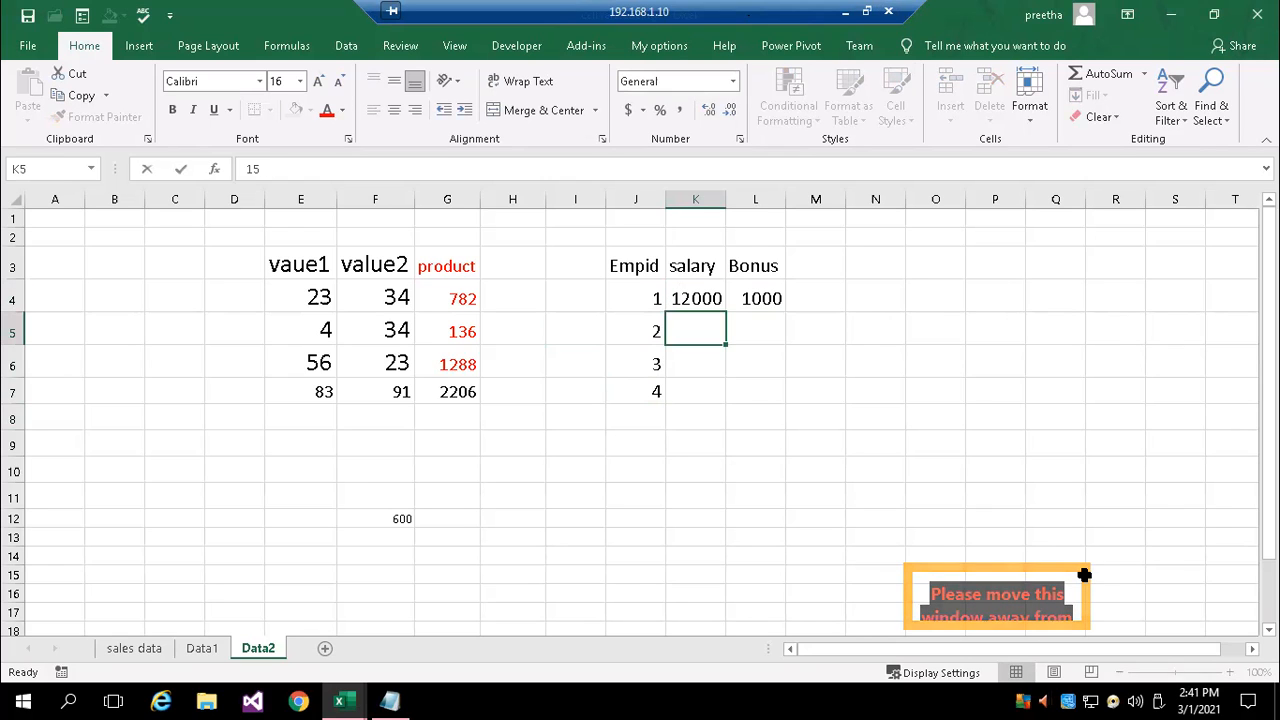
{"action": "type", "text": "15000"}
{"action": "key", "text": "Return"}
{"action": "type", "text": "18"}
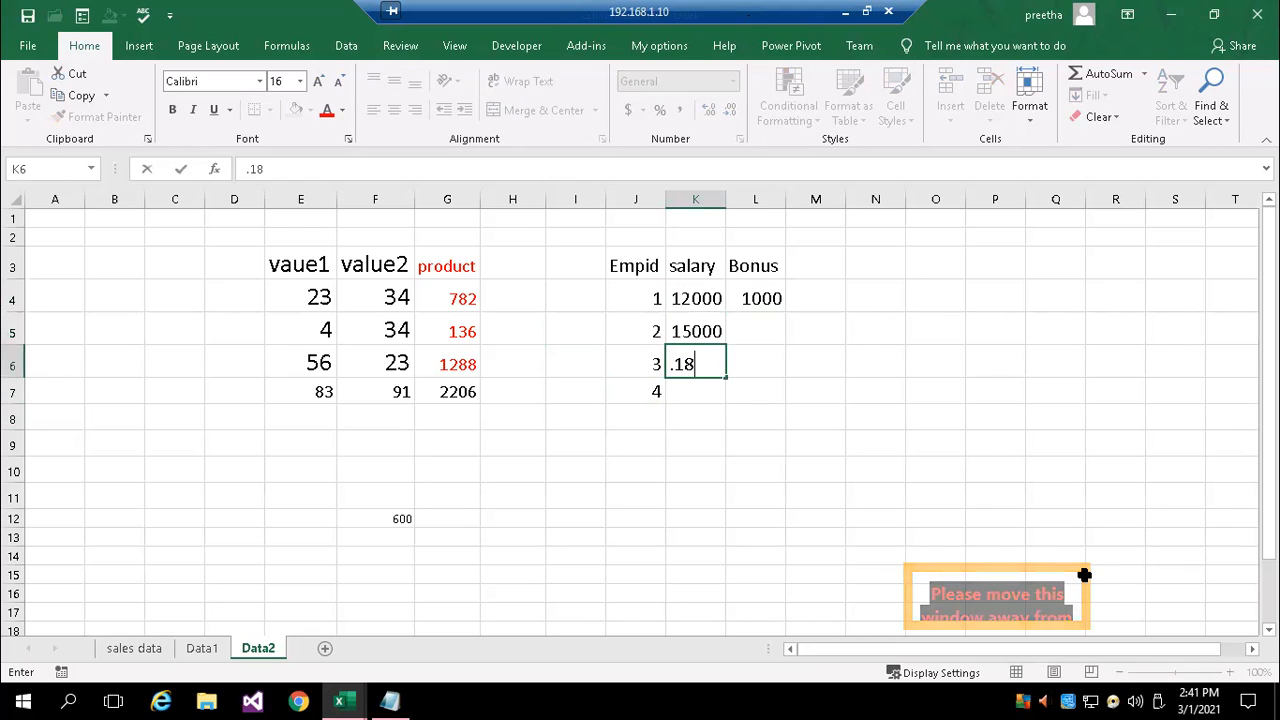
{"action": "key", "text": "BackSpace"}
{"action": "key", "text": "BackSpace"}
{"action": "key", "text": "BackSpace"}
{"action": "type", "text": ".8000"}
{"action": "key", "text": "Return"}
{"action": "type", "text": "19000"}
{"action": "key", "text": "Return"}
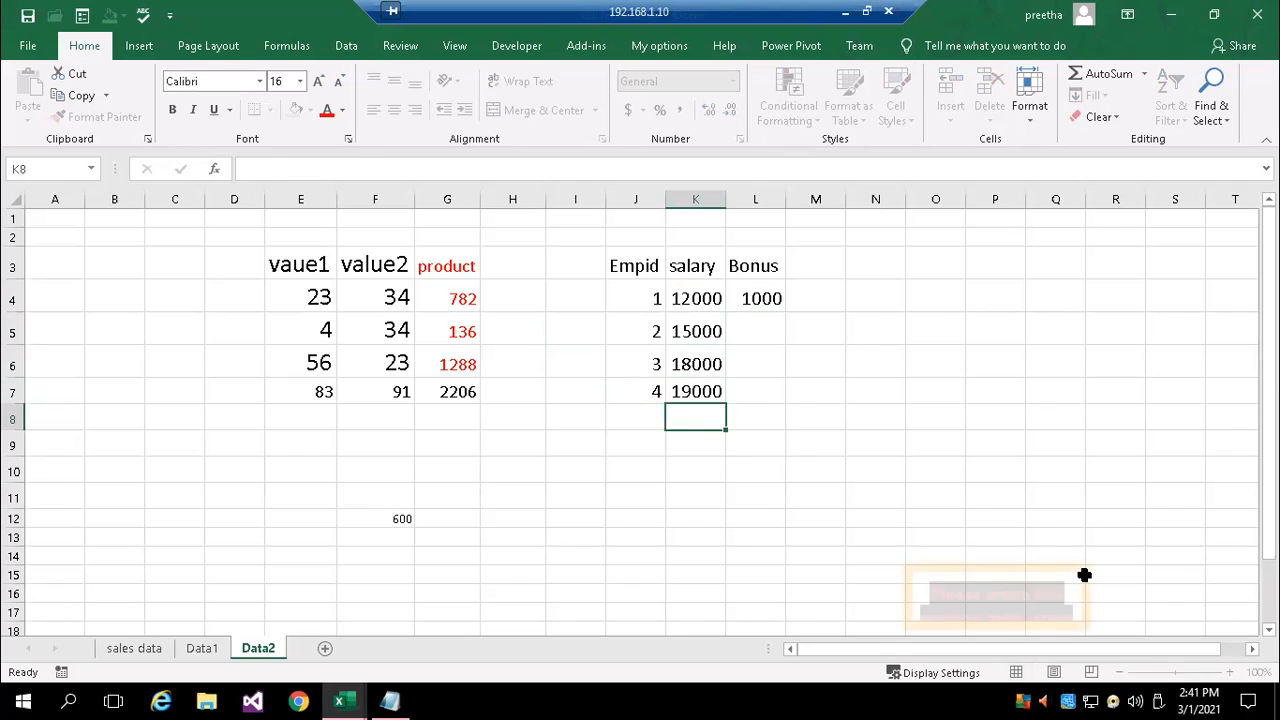
Extend the Bonus formula in L4 to ='sales data'!$A$1+K4
{"action": "double_click", "coordinate": [745, 298]}
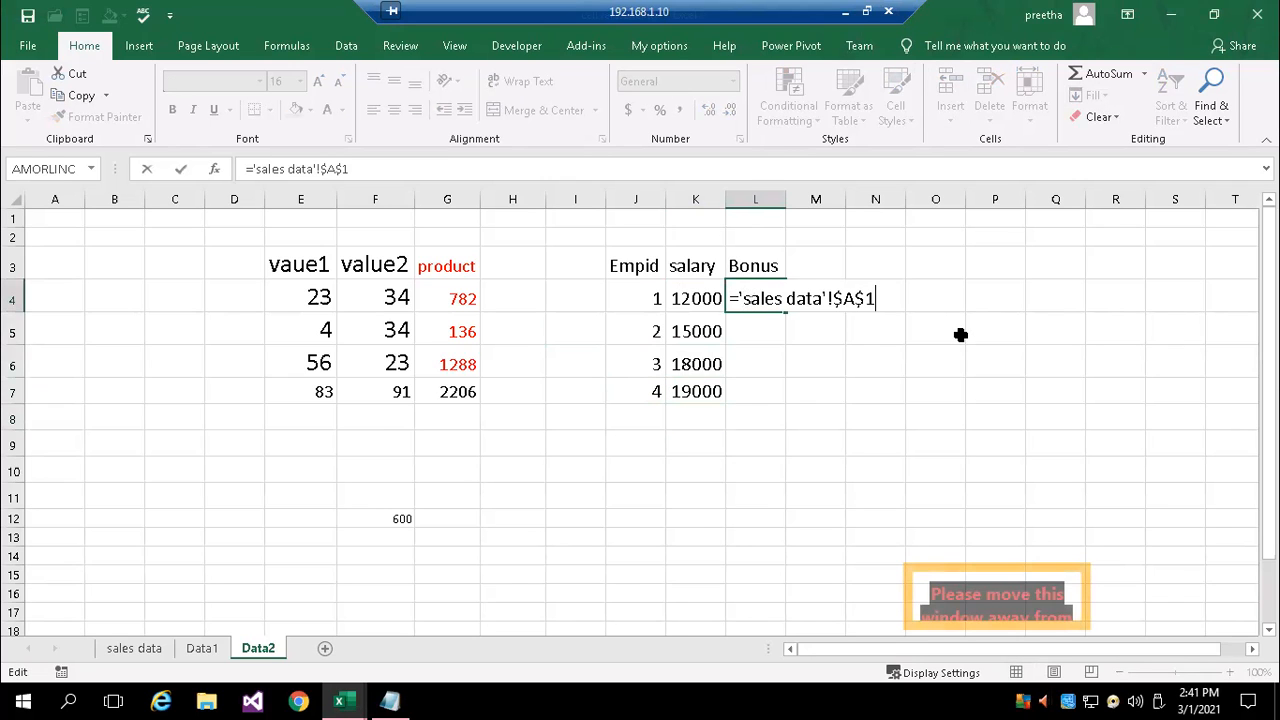
{"action": "type", "text": "+"}
{"action": "left_click", "coordinate": [688, 292]}
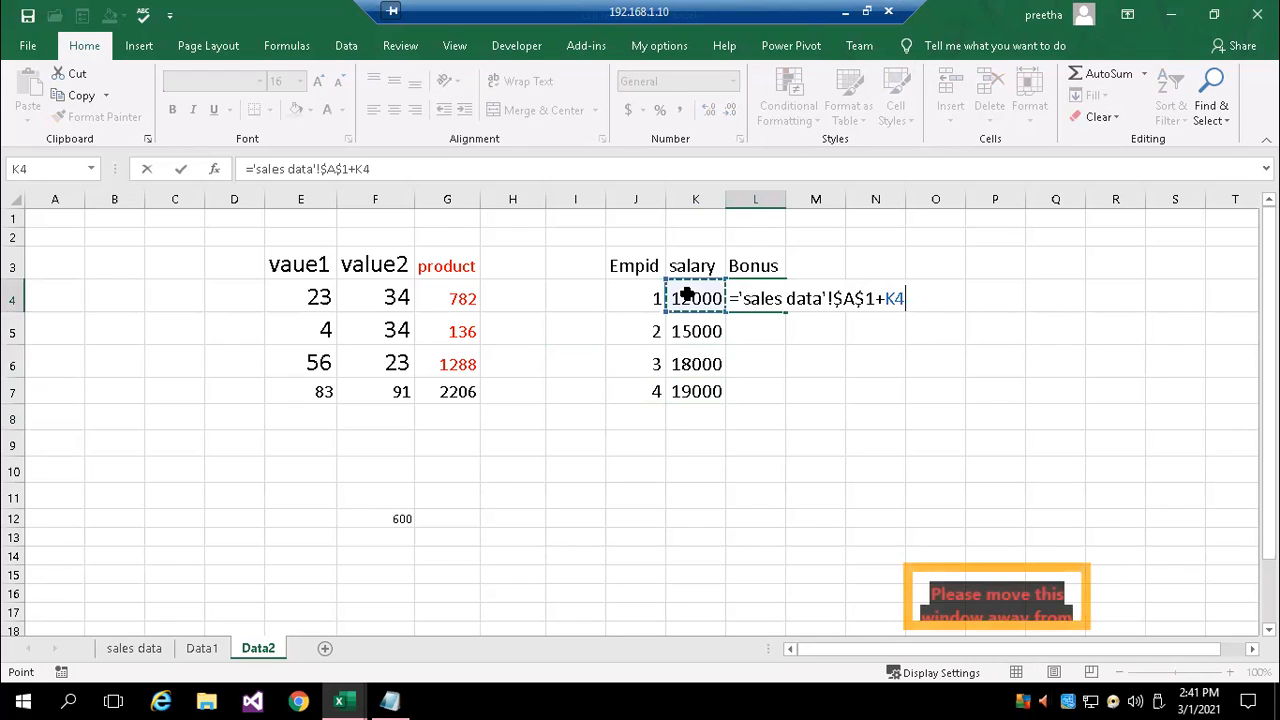
{"action": "key", "text": "ctrl+Return"}
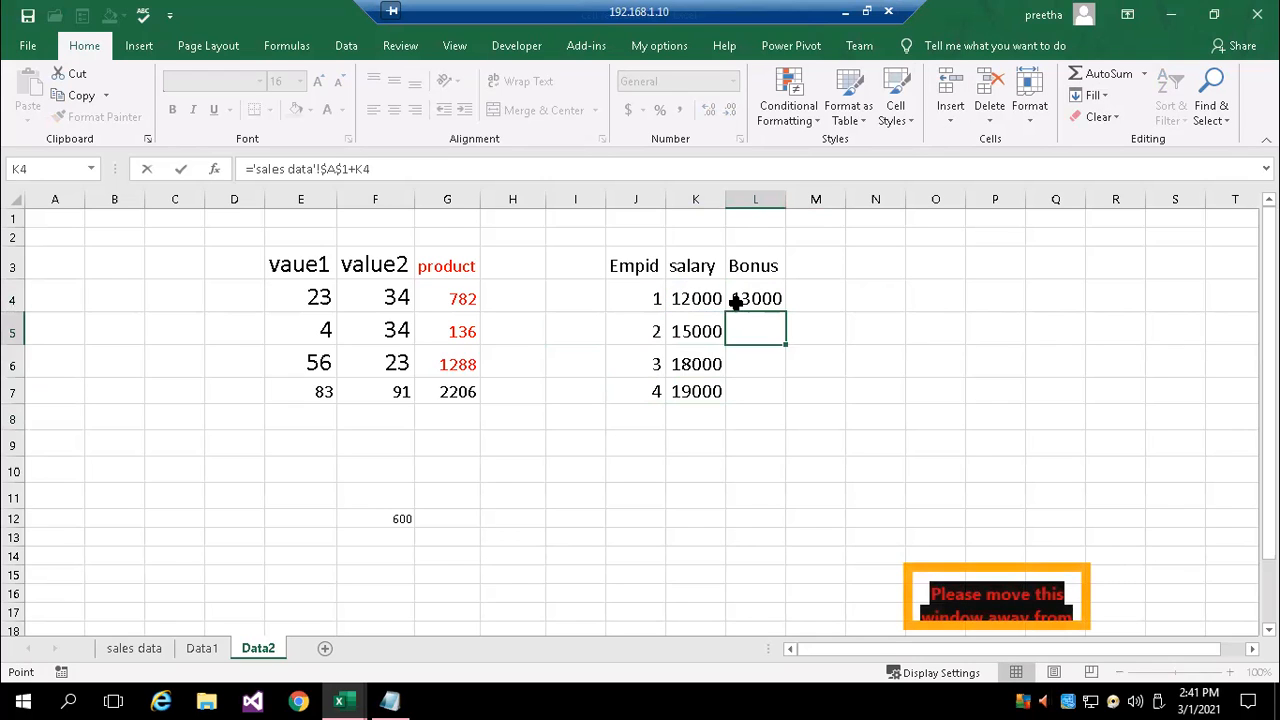
Fill the L4 Bonus formula down through L7 and check the copied formula in L5
{"action": "left_click", "coordinate": [737, 297]}
{"action": "double_click", "coordinate": [784, 311]}
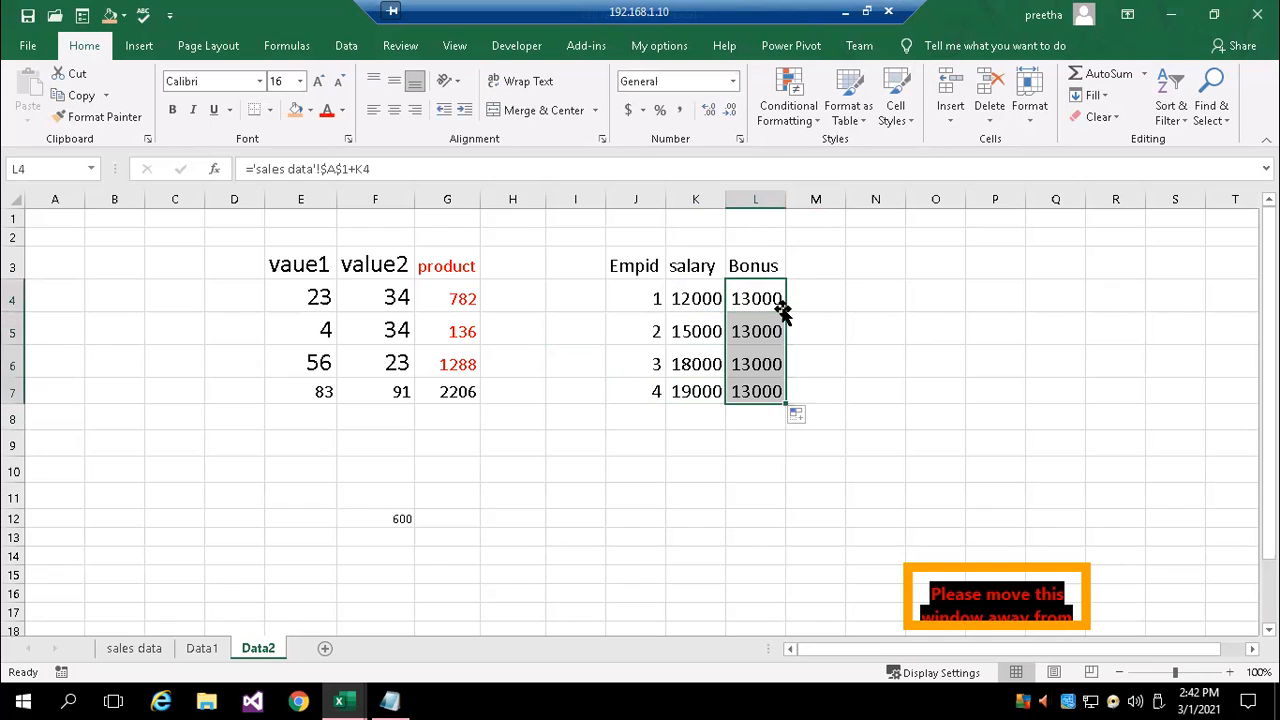
{"action": "left_click", "coordinate": [681, 451]}
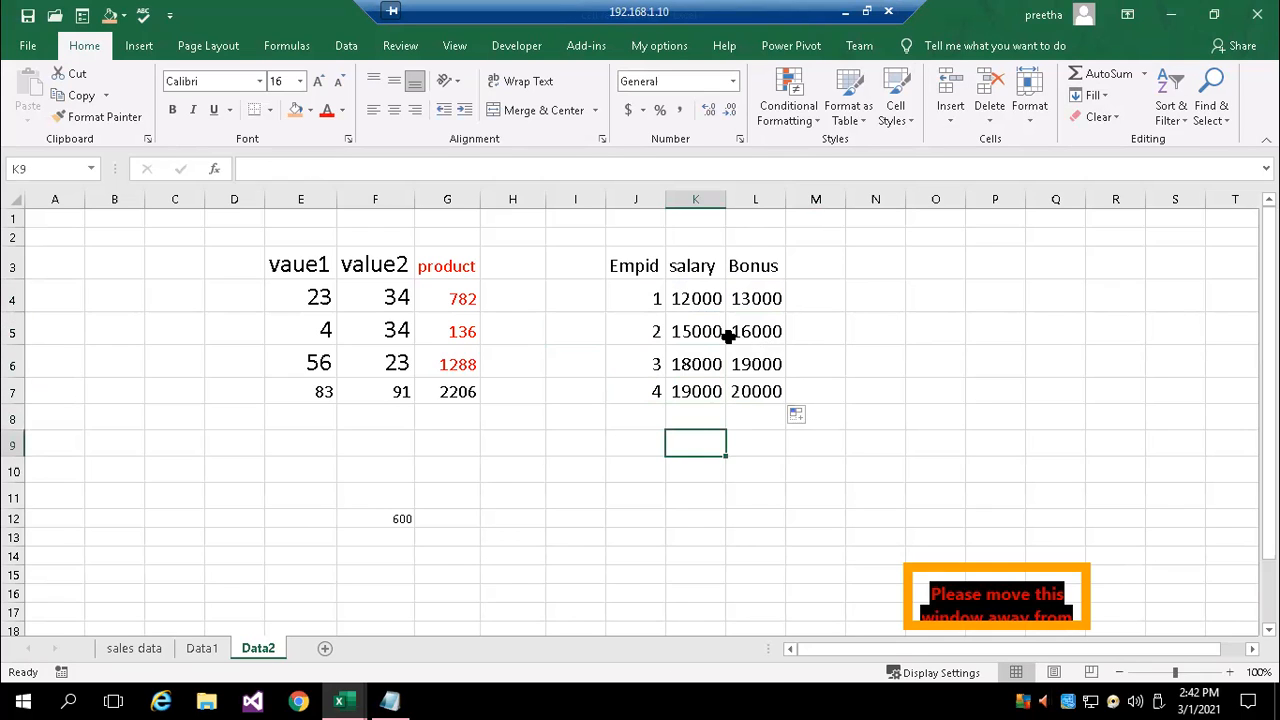
{"action": "double_click", "coordinate": [758, 332]}
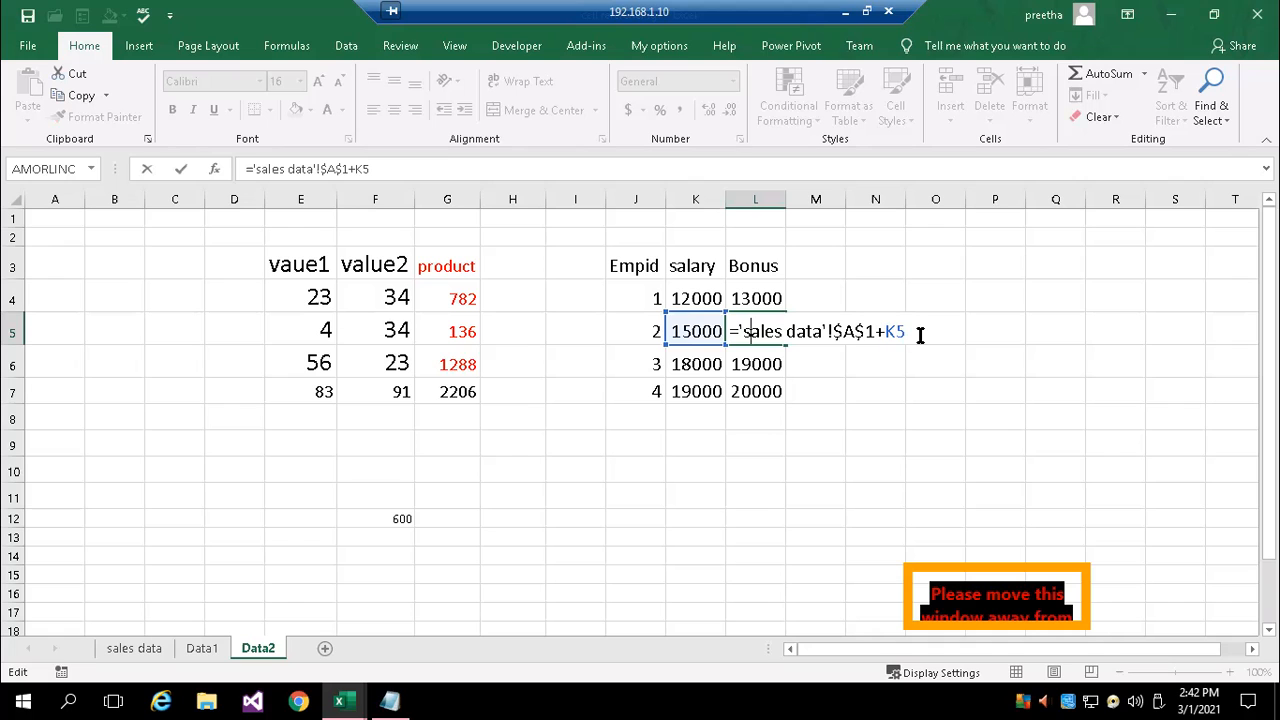
{"action": "key", "text": "Return"}
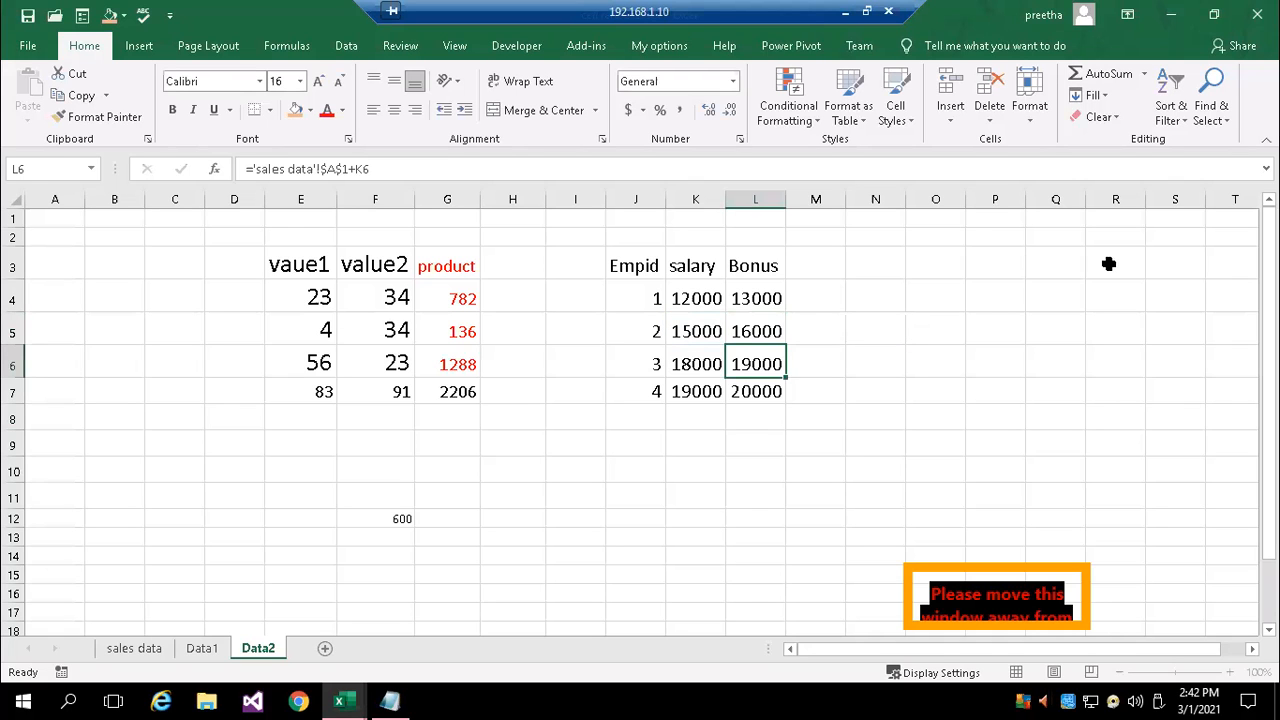
Set cell A1 on the sales data sheet to 700
{"action": "left_click", "coordinate": [137, 648]}
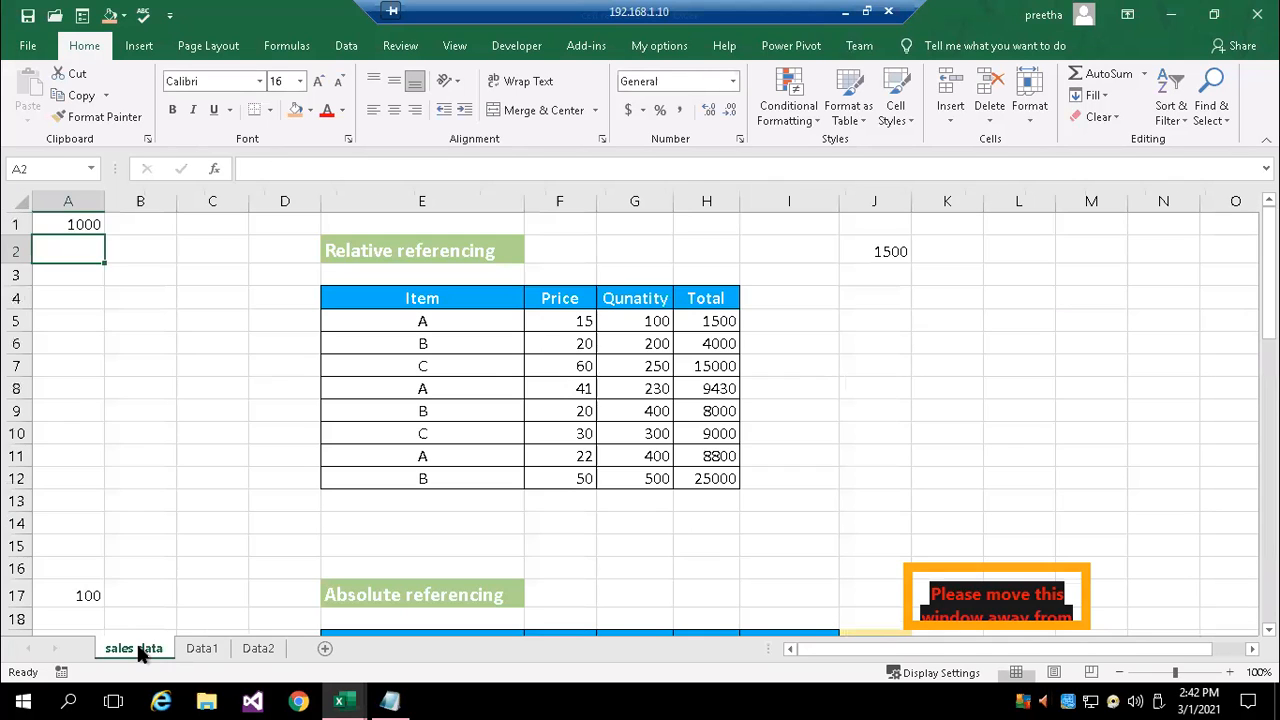
{"action": "left_click", "coordinate": [80, 223]}
{"action": "type", "text": "700"}
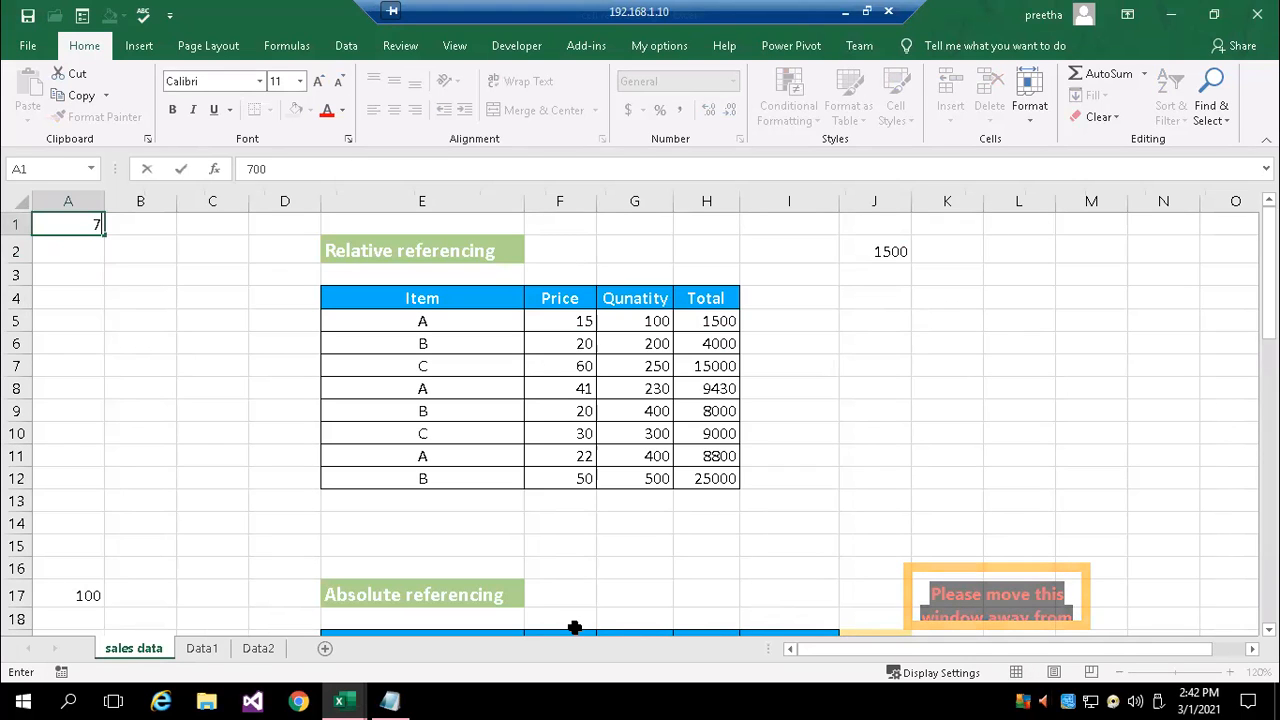
{"action": "key", "text": "Return"}
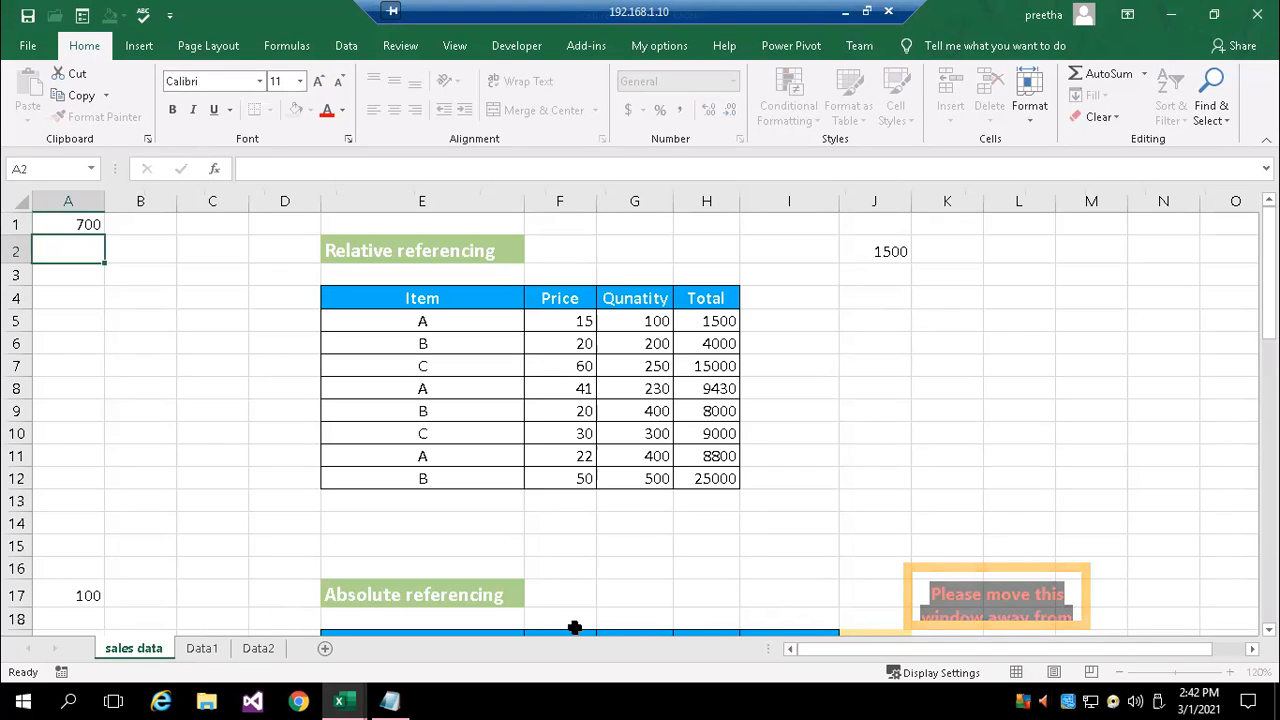
Return to the Data2 sheet and examine the Bonus values and the formulas in L4 and L7
{"action": "left_click", "coordinate": [258, 650]}
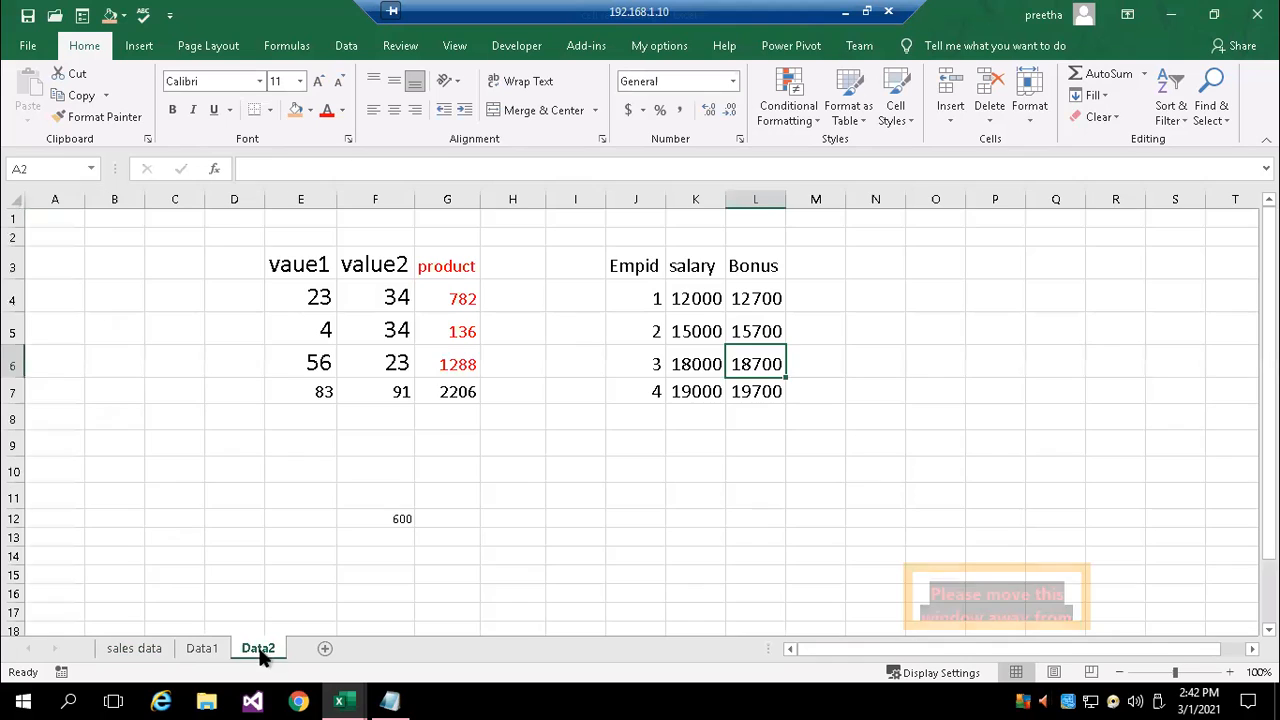
{"action": "left_click", "coordinate": [749, 303]}
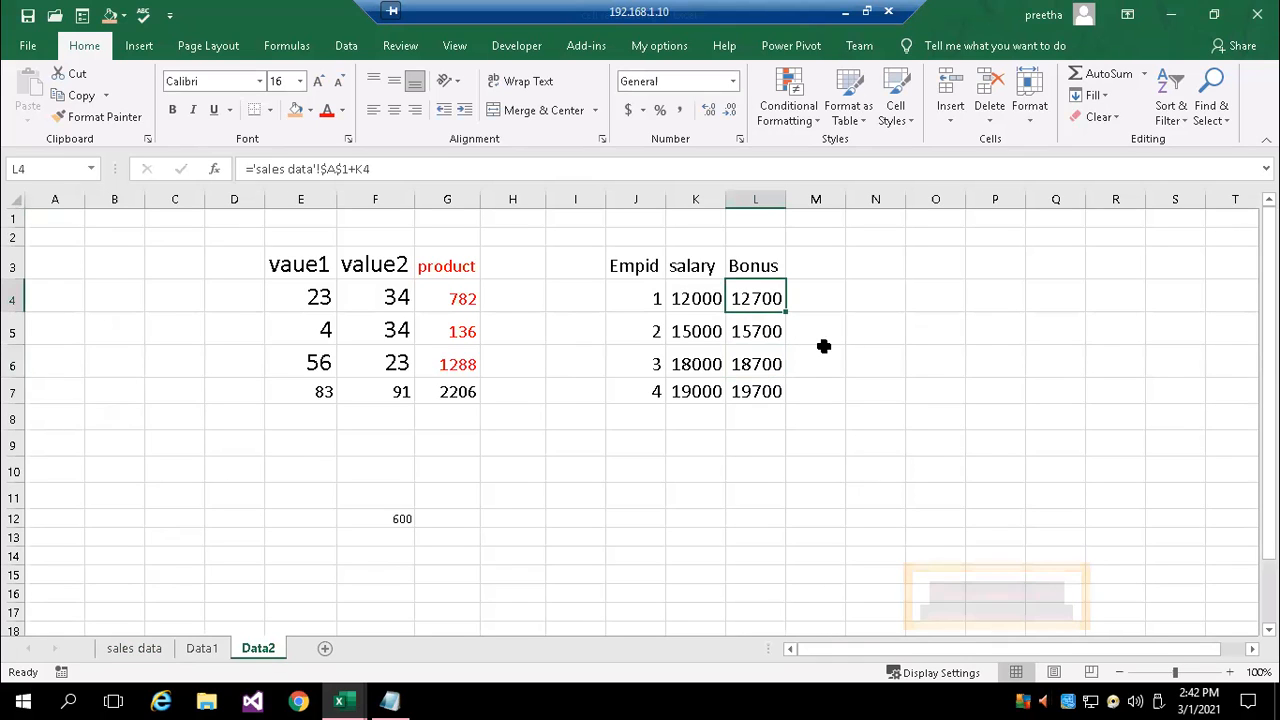
{"action": "double_click", "coordinate": [757, 299]}
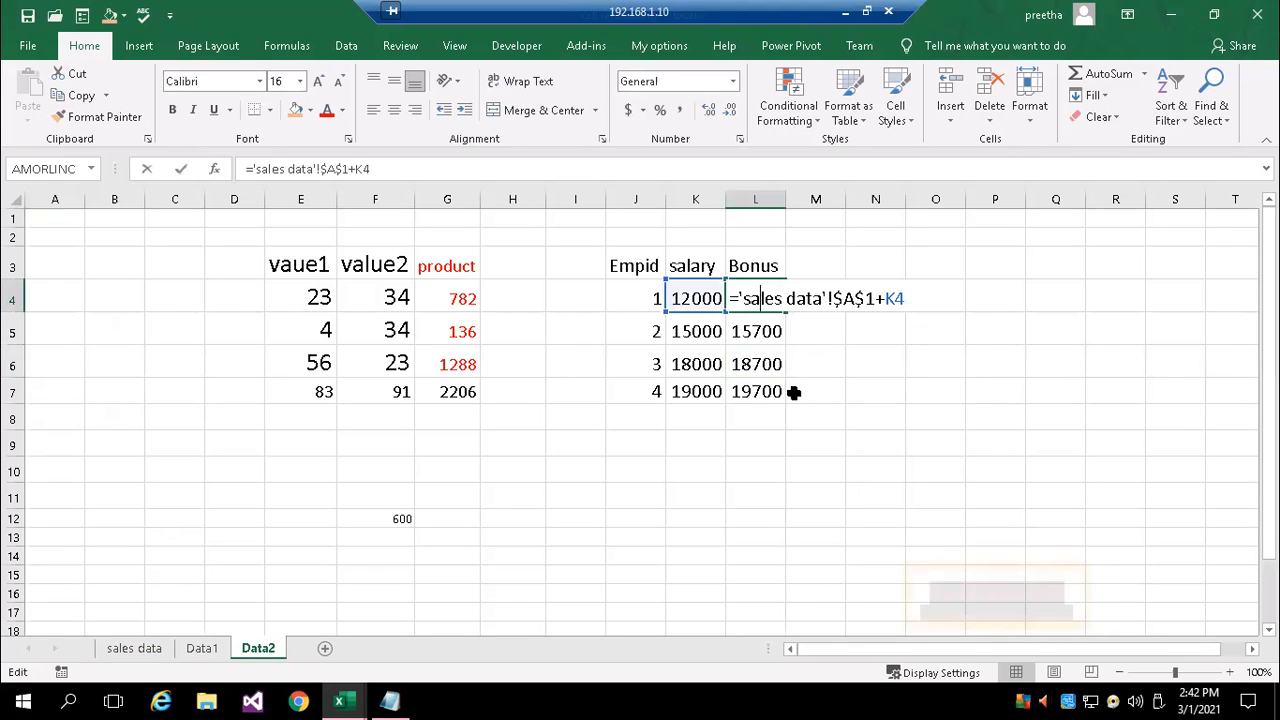
{"action": "key", "text": "Return"}
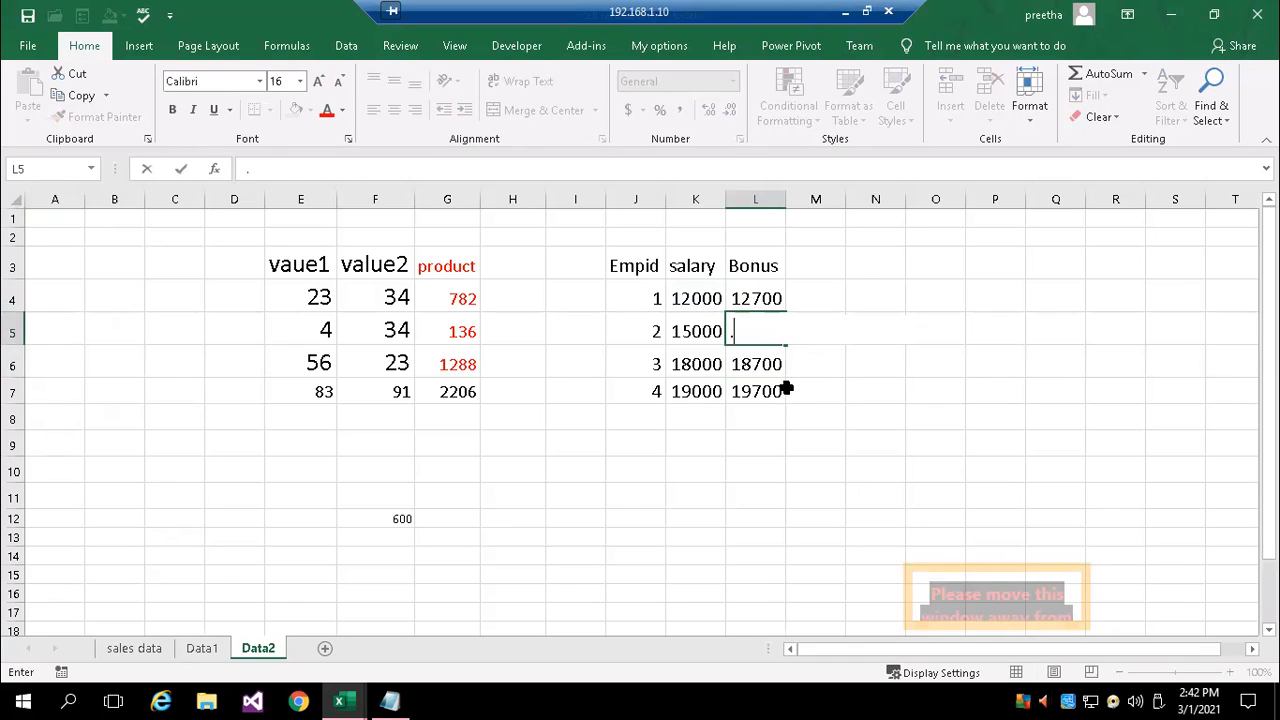
{"action": "left_click", "coordinate": [760, 390]}
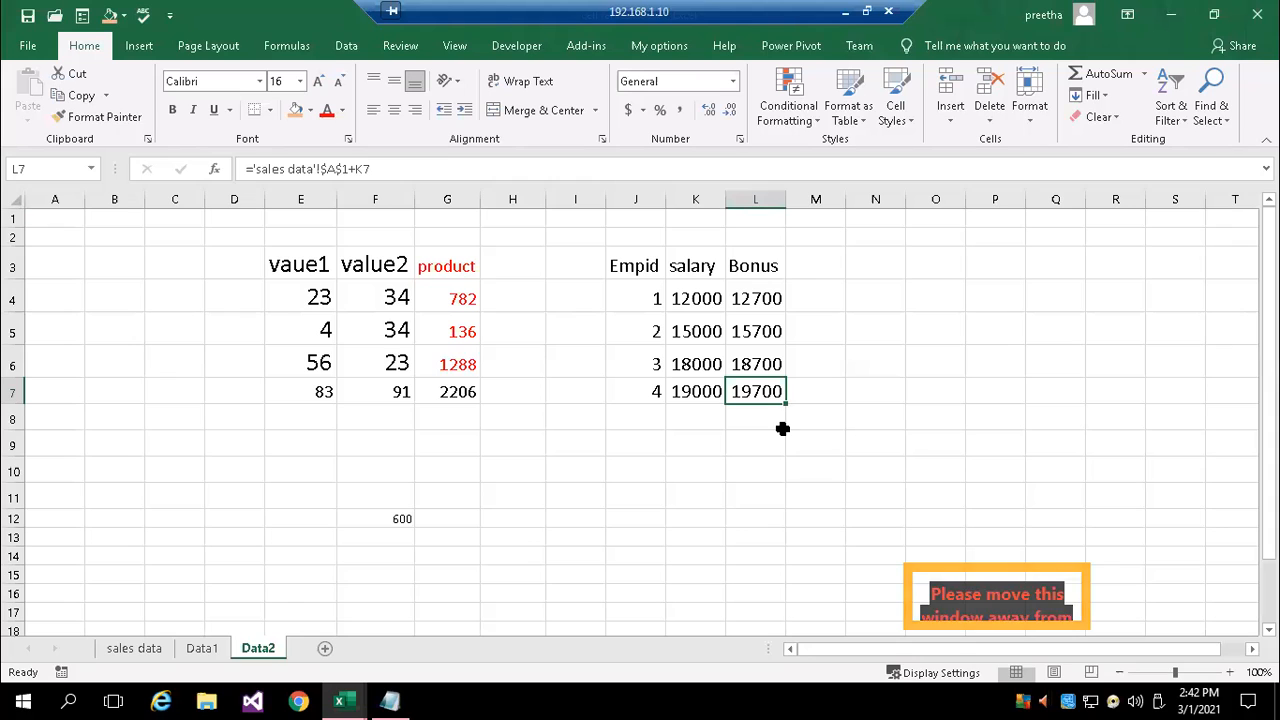
{"action": "double_click", "coordinate": [777, 298]}
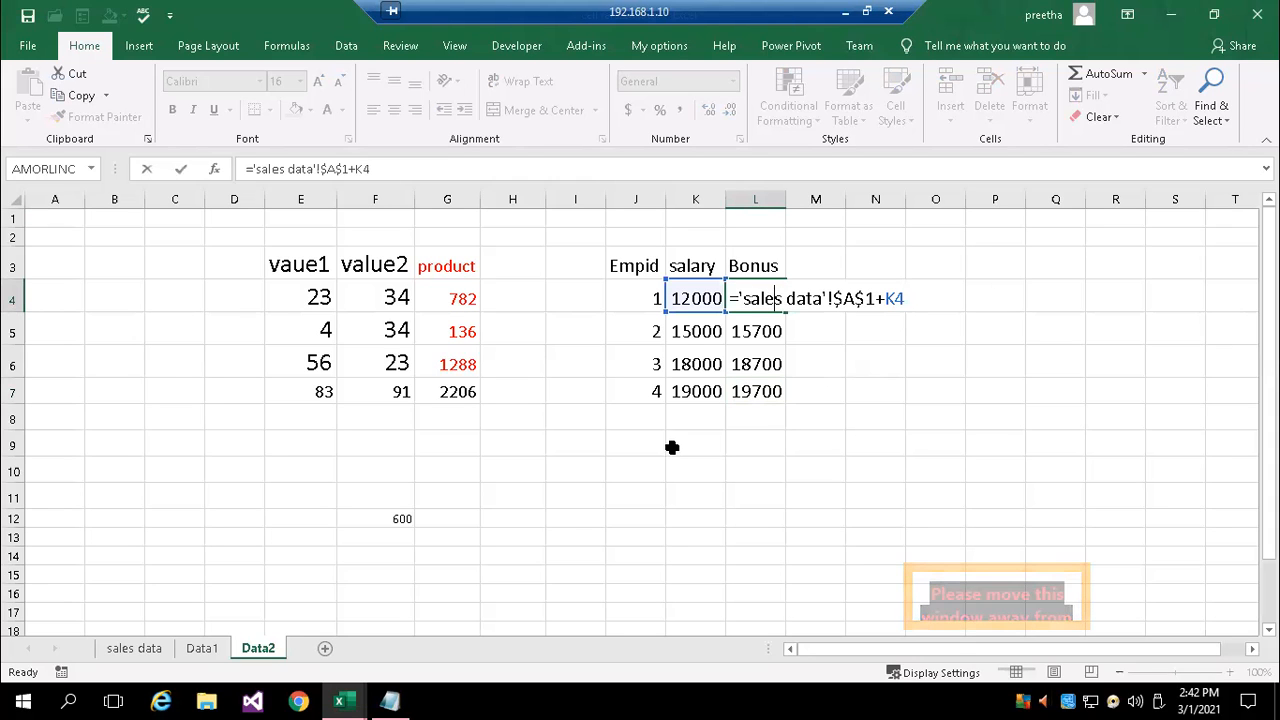
{"action": "key", "text": "Escape"}
Switch to the Book1 workbook and inspect the workbook reference inside the SUM formula in E5
{"action": "mouse_move", "coordinate": [345, 700]}
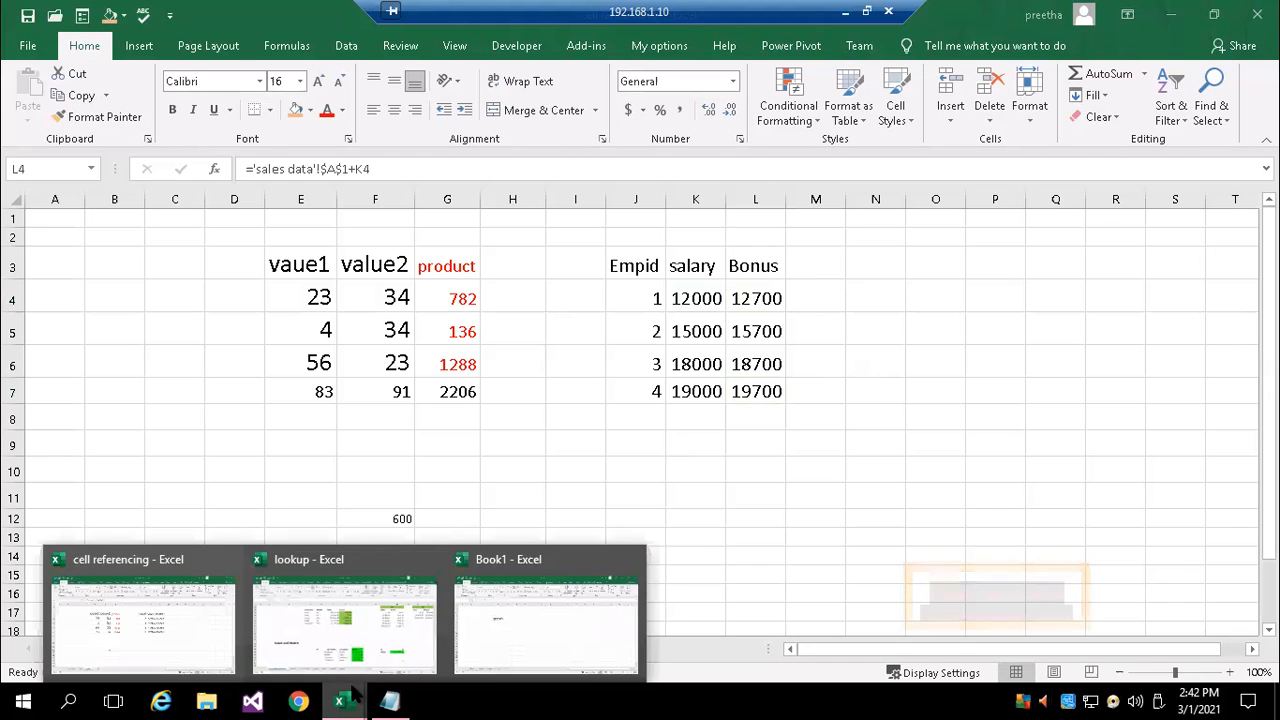
{"action": "left_click", "coordinate": [490, 657]}
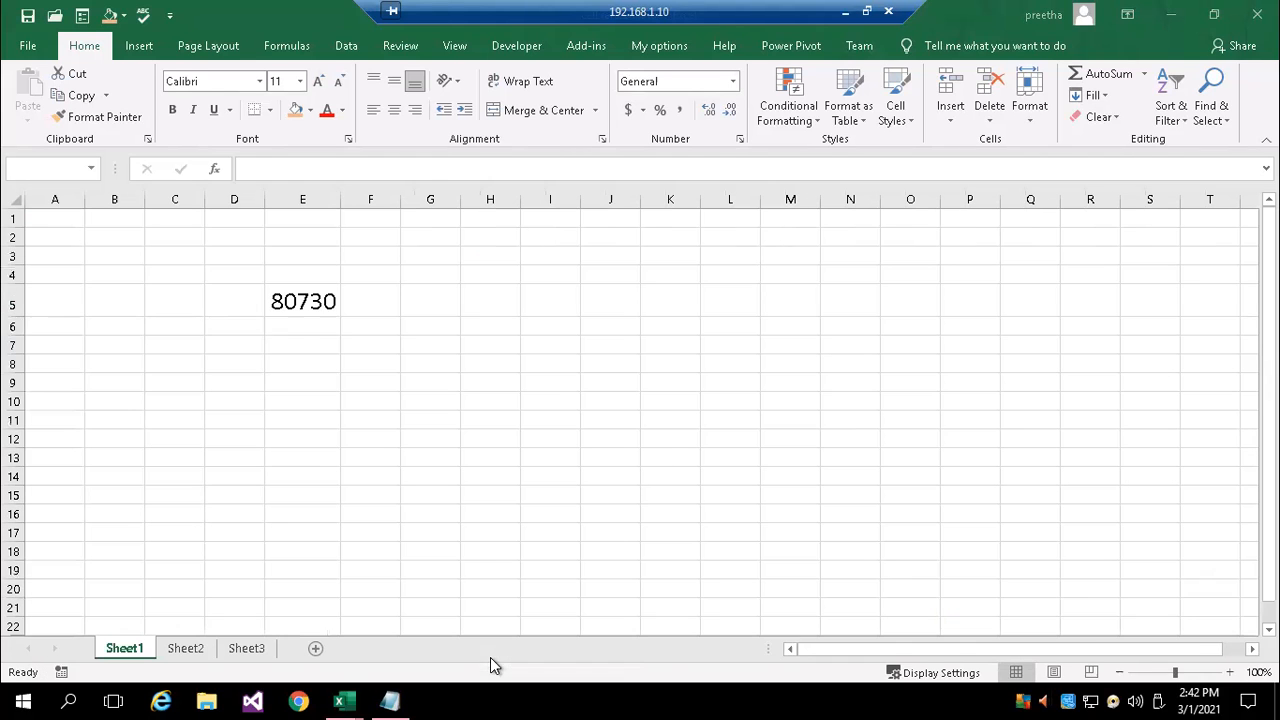
{"action": "double_click", "coordinate": [317, 290]}
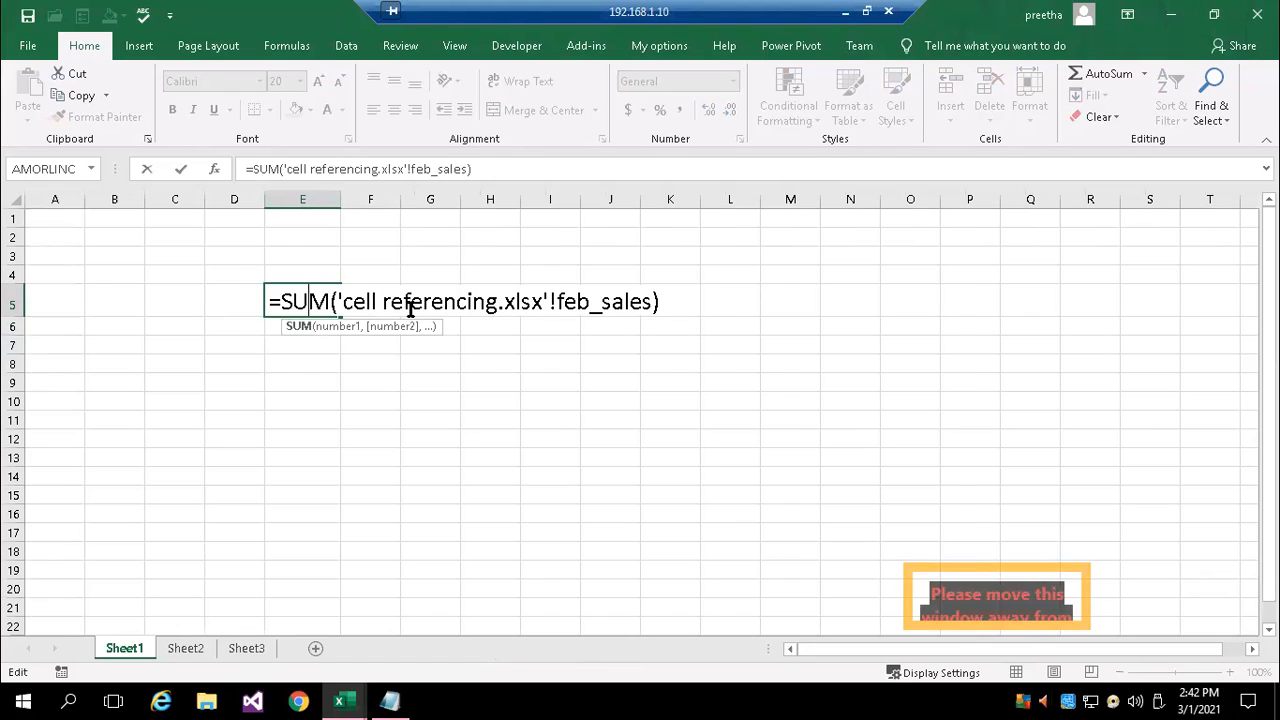
{"action": "left_click_drag", "start_coordinate": [338, 303], "coordinate": [549, 309]}
{"action": "key", "text": "Escape"}
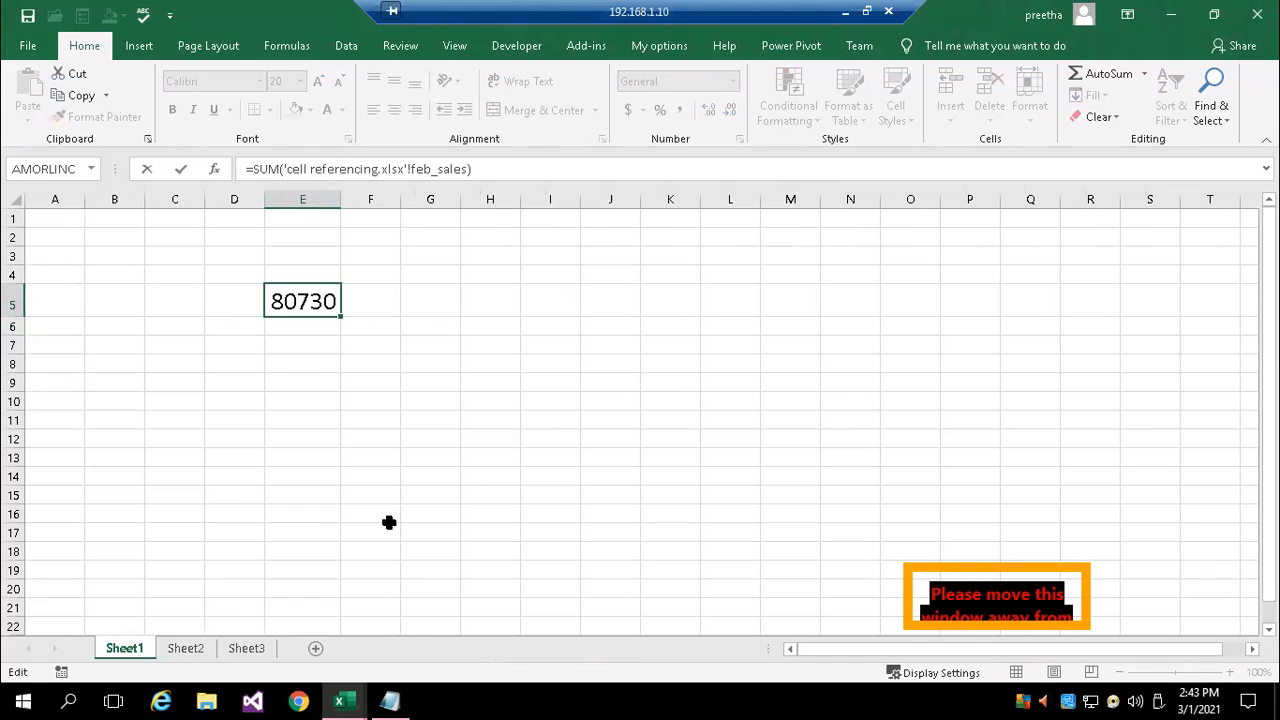
Switch to the cell referencing notes in Notepad and add a line starting with 'bookname' below 'sheetname'!range
{"action": "left_click", "coordinate": [390, 701]}
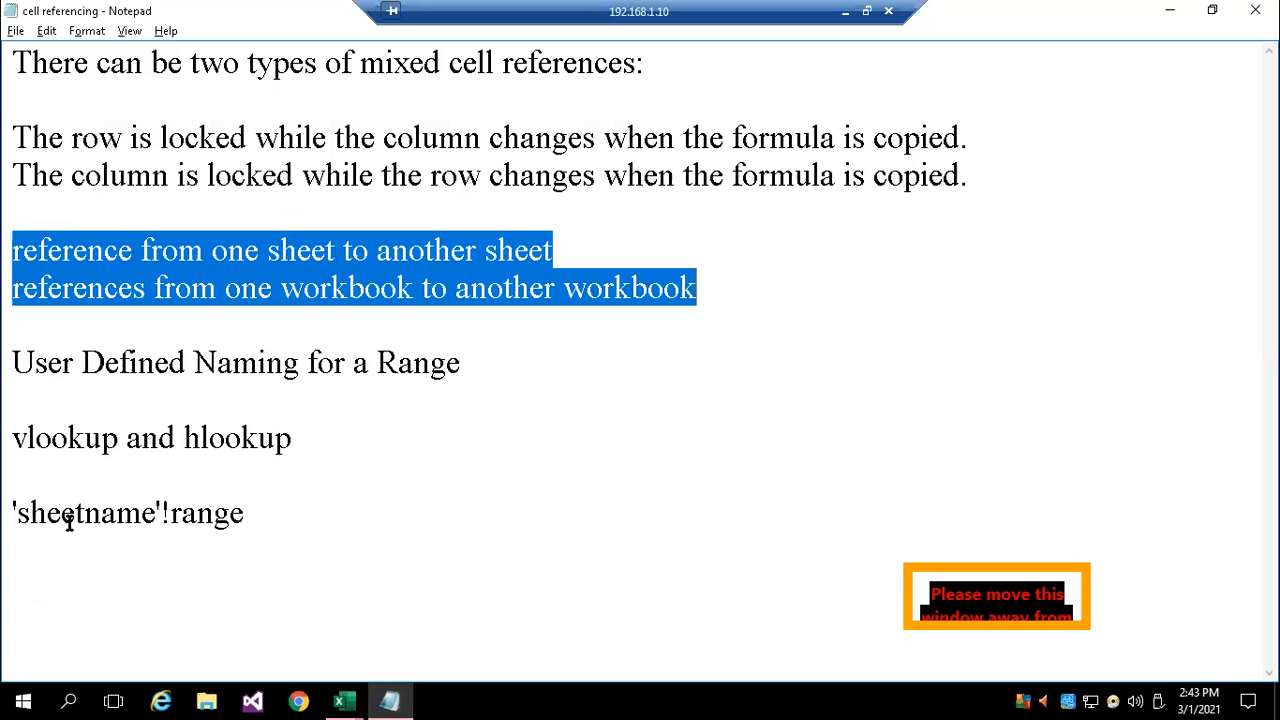
{"action": "left_click", "coordinate": [62, 513]}
{"action": "left_click", "coordinate": [271, 512]}
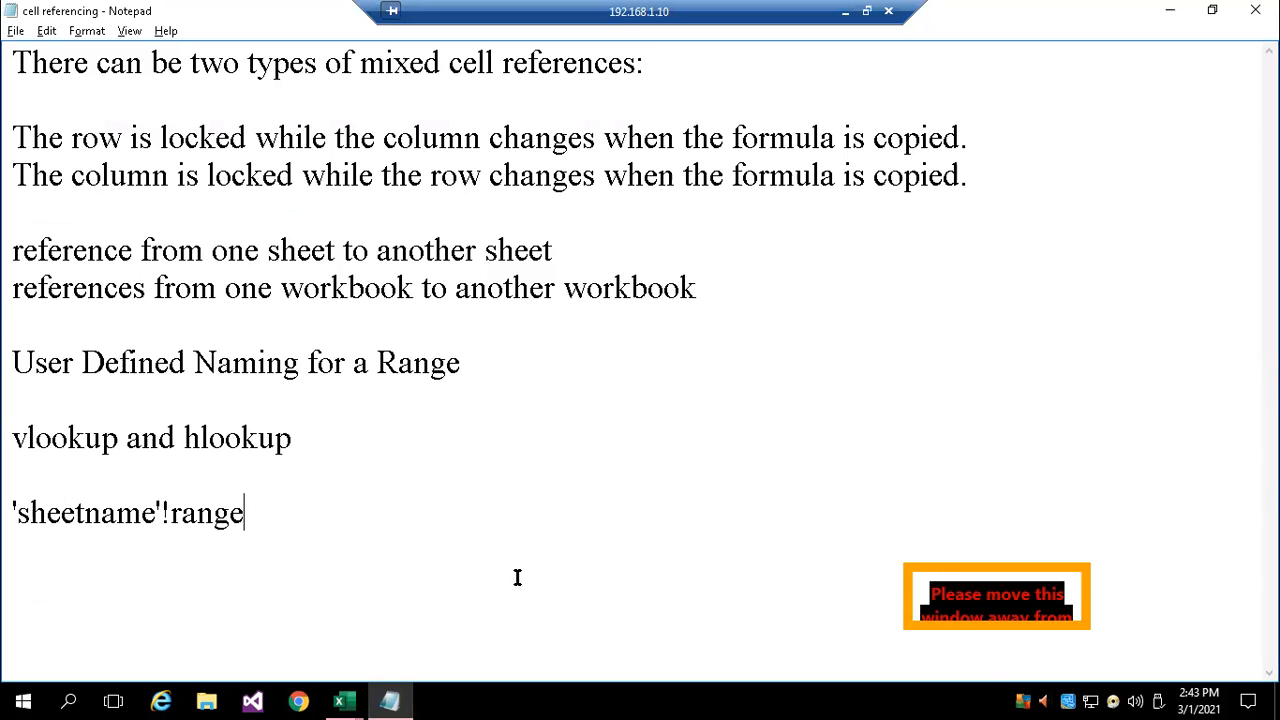
{"action": "key", "text": "Return"}
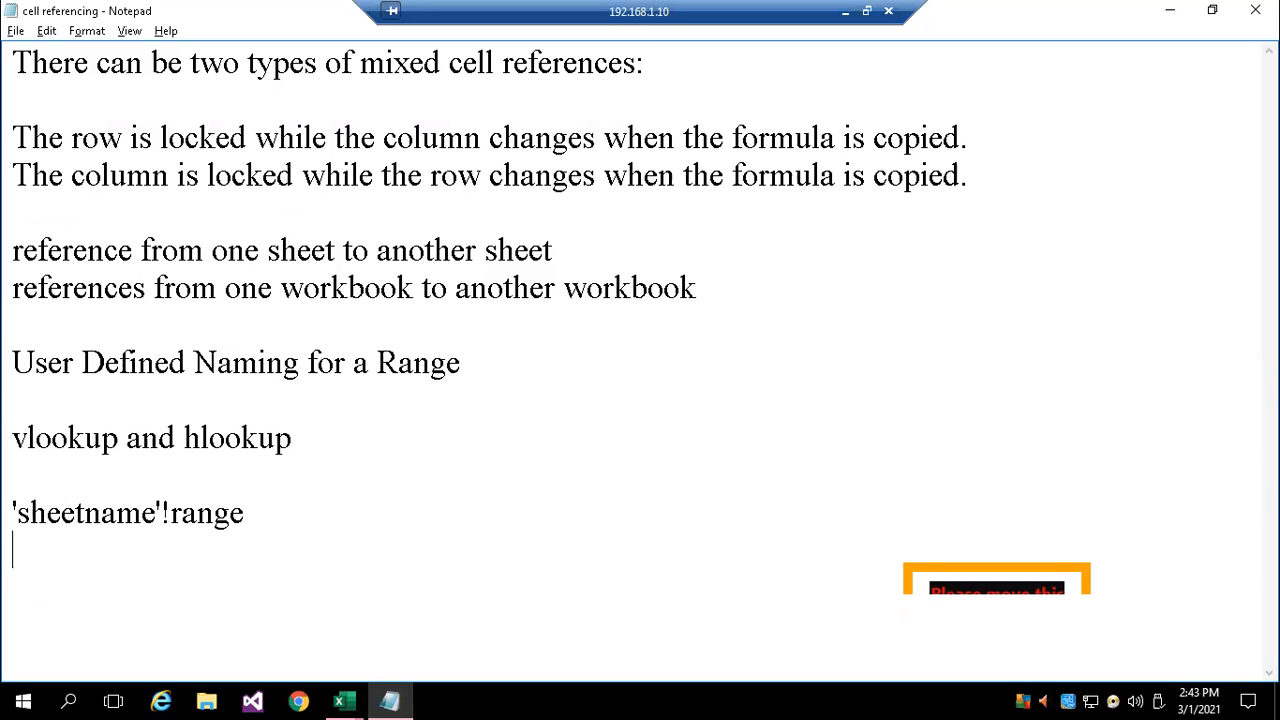
{"action": "type", "text": "'bo"}
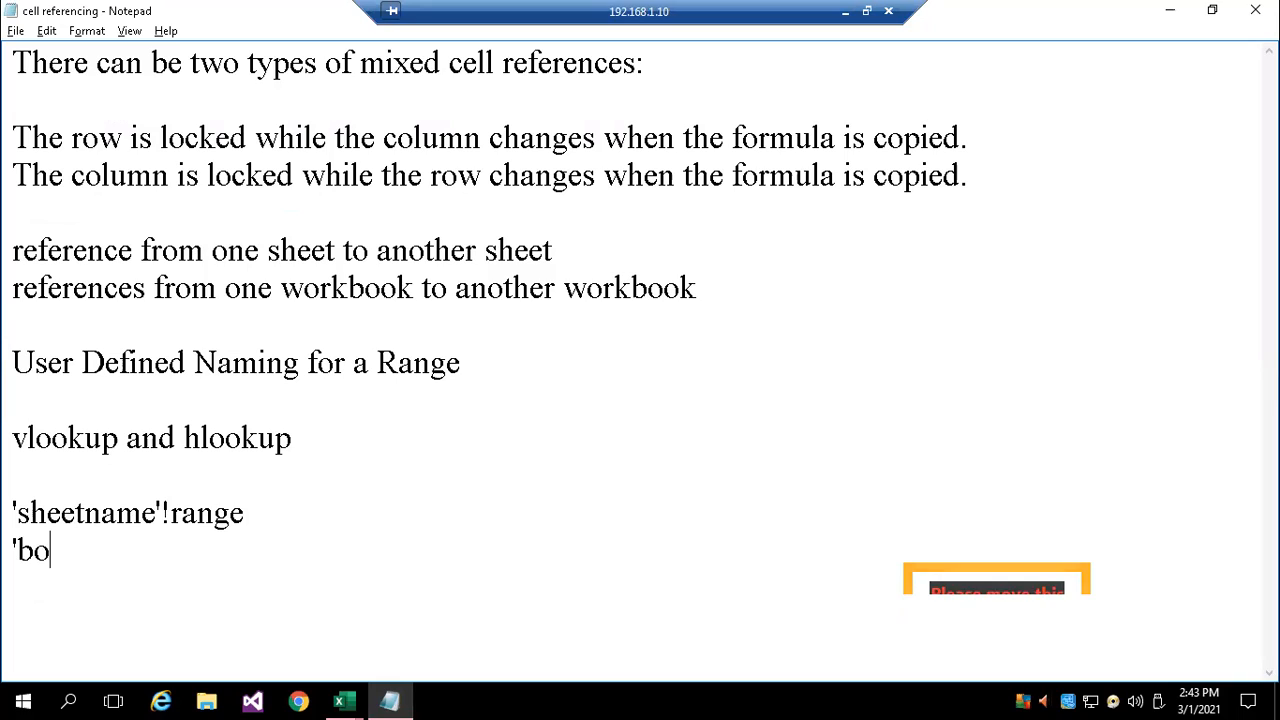
{"action": "type", "text": "okname'"}
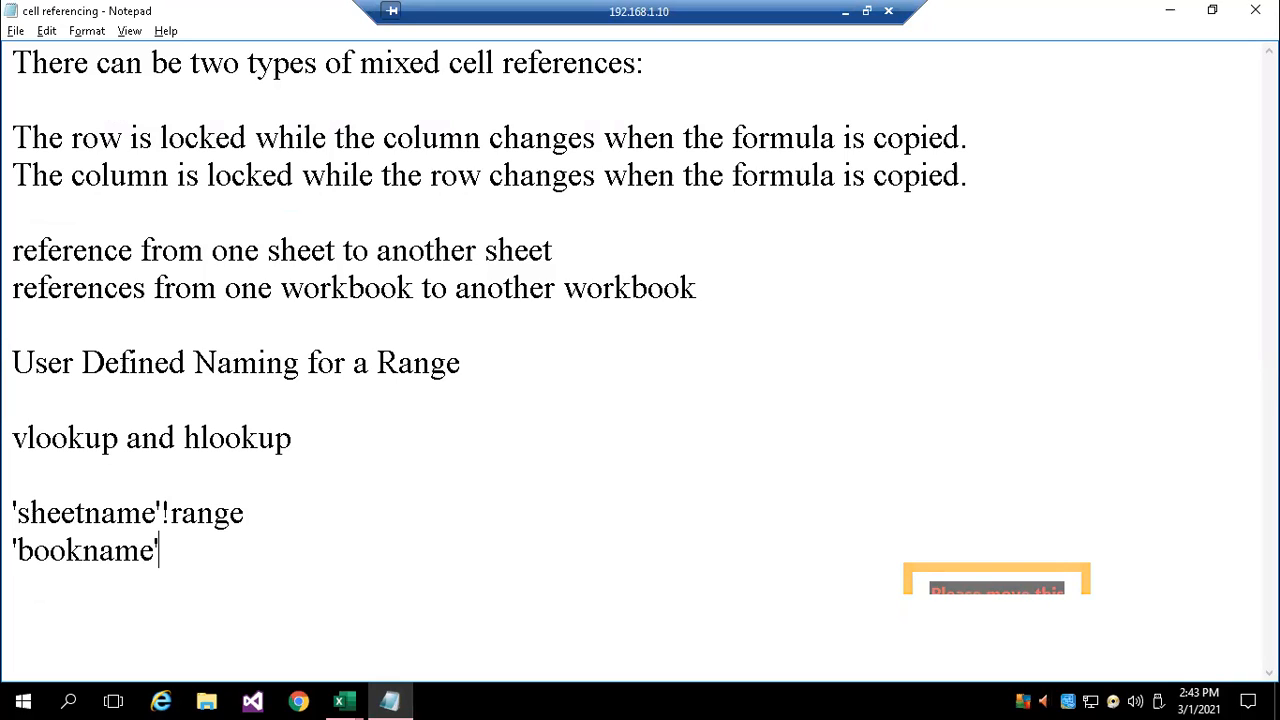
{"action": "type", "text": "!range"}
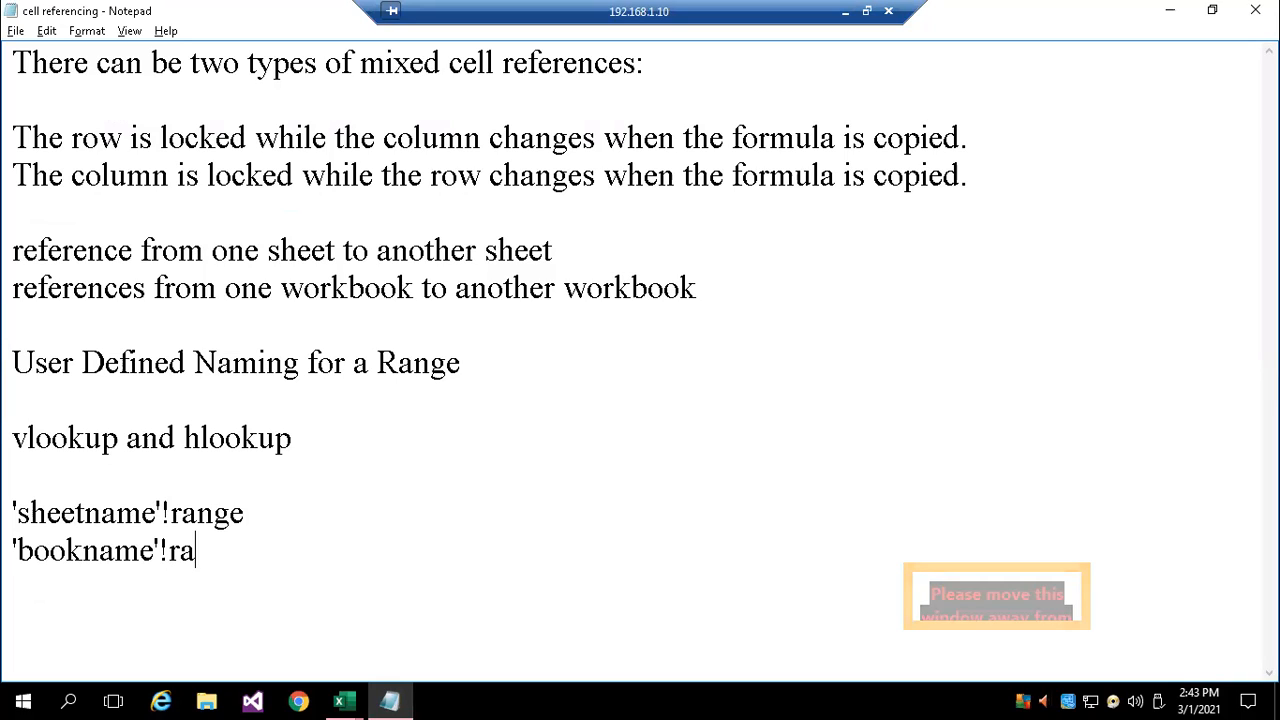
Complete the new notes line so it reads 'bookname'!sheetname!range, and start an empty line below it
{"action": "key", "text": "BackSpace"}
{"action": "key", "text": "BackSpace"}
{"action": "key", "text": "BackSpace"}
{"action": "key", "text": "BackSpace"}
{"action": "key", "text": "BackSpace"}
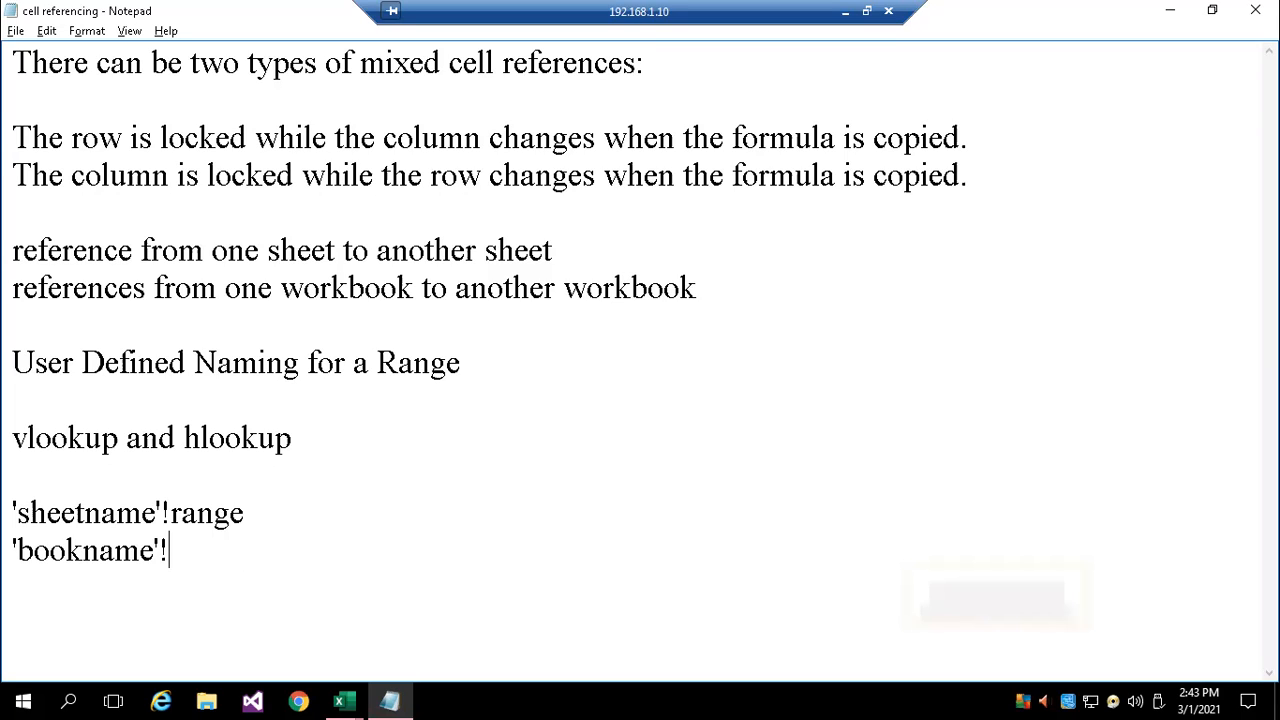
{"action": "type", "text": "sheetname"}
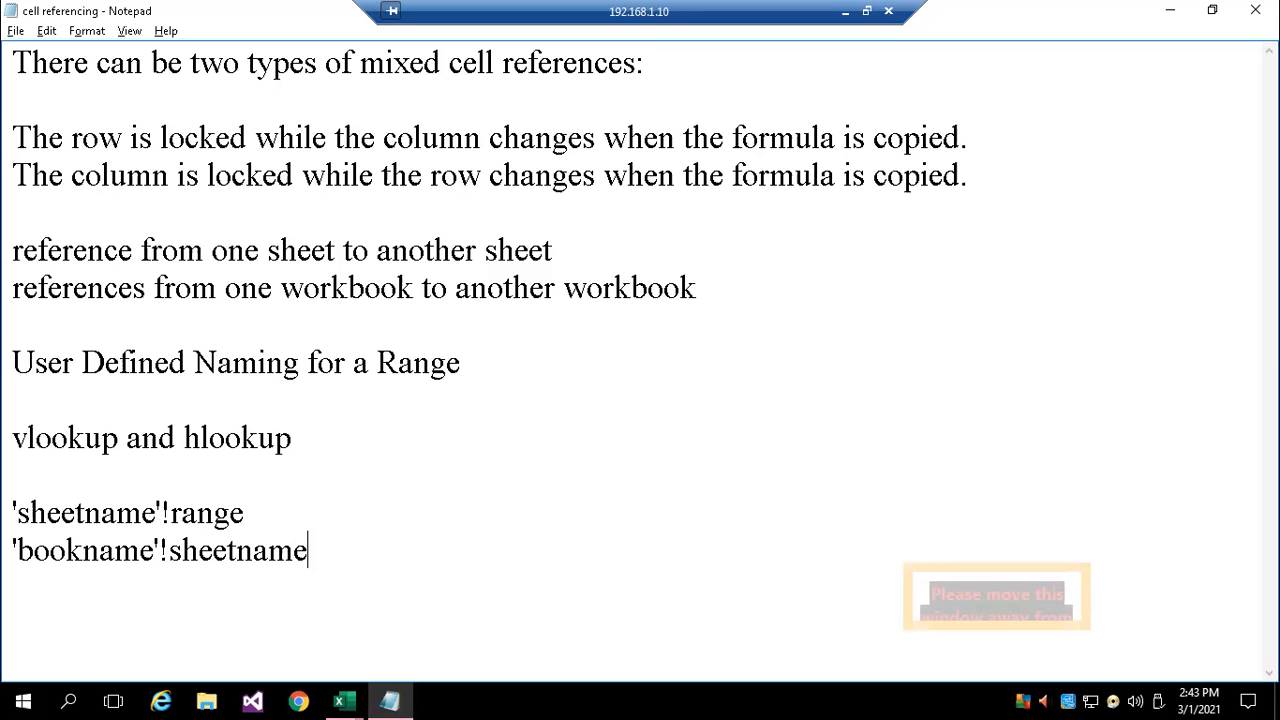
{"action": "type", "text": "!range"}
{"action": "key", "text": "Return"}
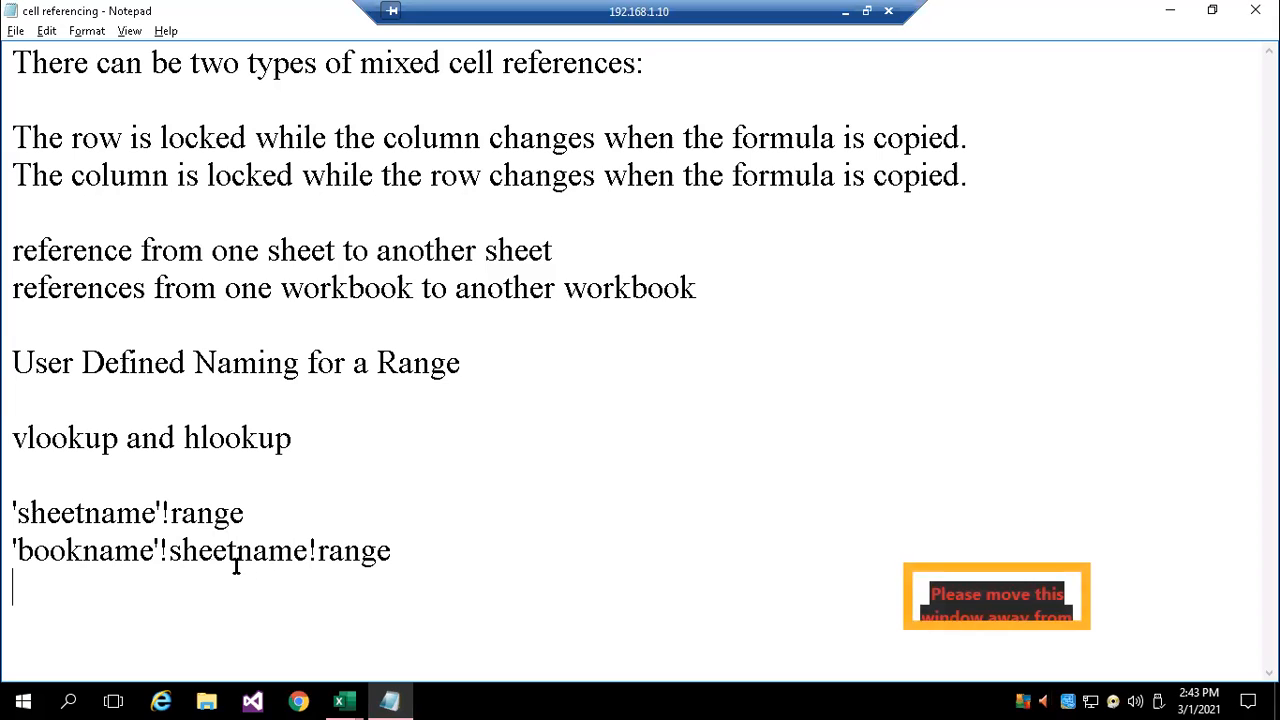
Switch to the Data1 sheet of the cell referencing workbook in Excel and enter 500 in cell A1
{"action": "left_click", "coordinate": [357, 695]}
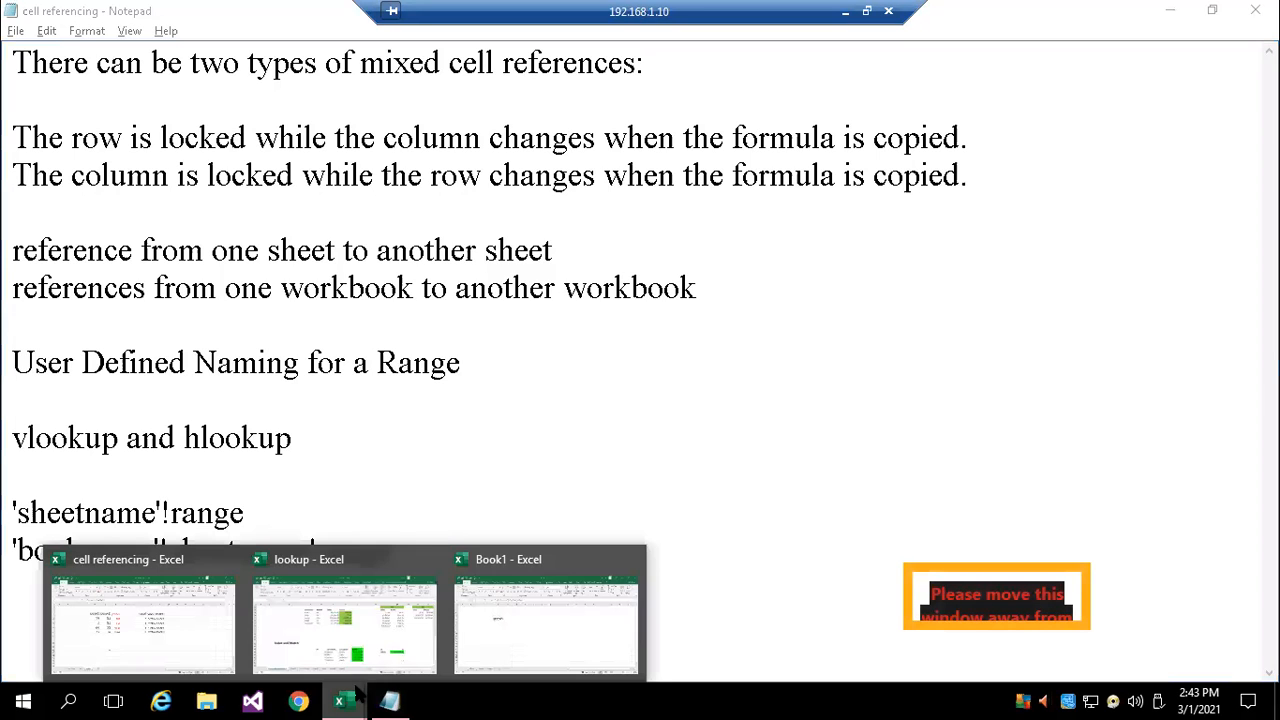
{"action": "left_click", "coordinate": [194, 616]}
{"action": "left_click", "coordinate": [199, 650]}
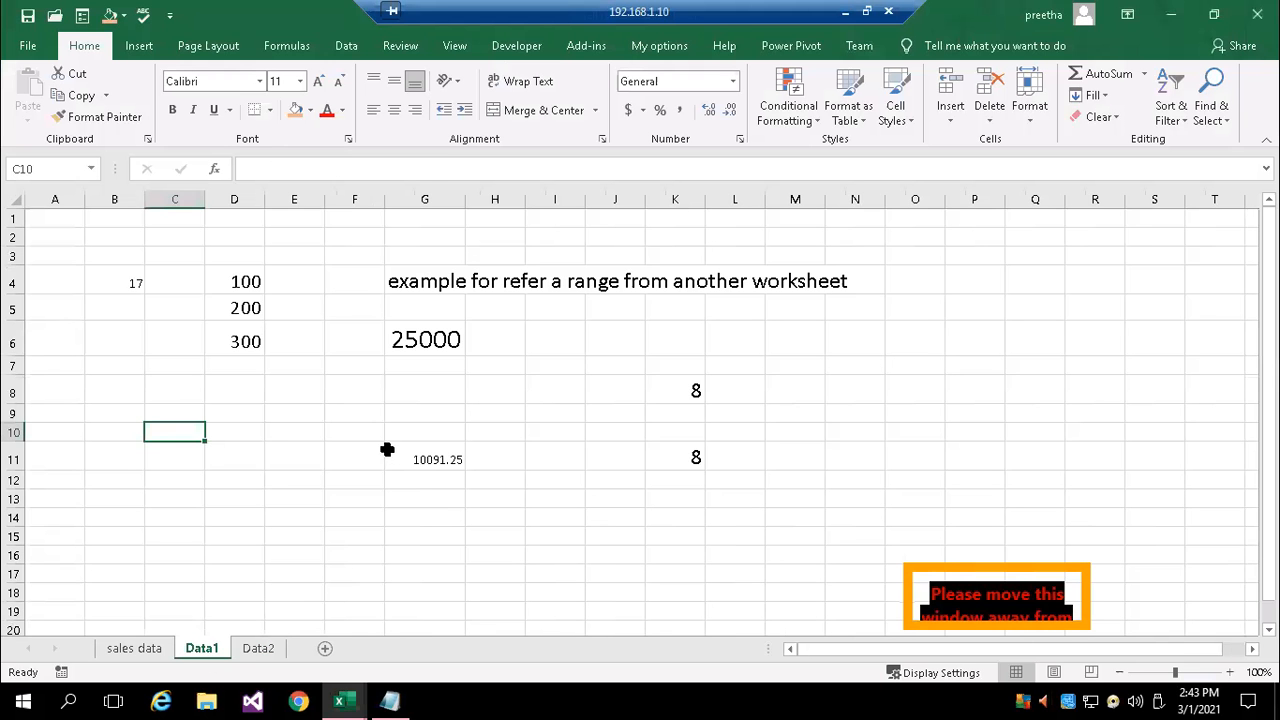
{"action": "left_click", "coordinate": [45, 219]}
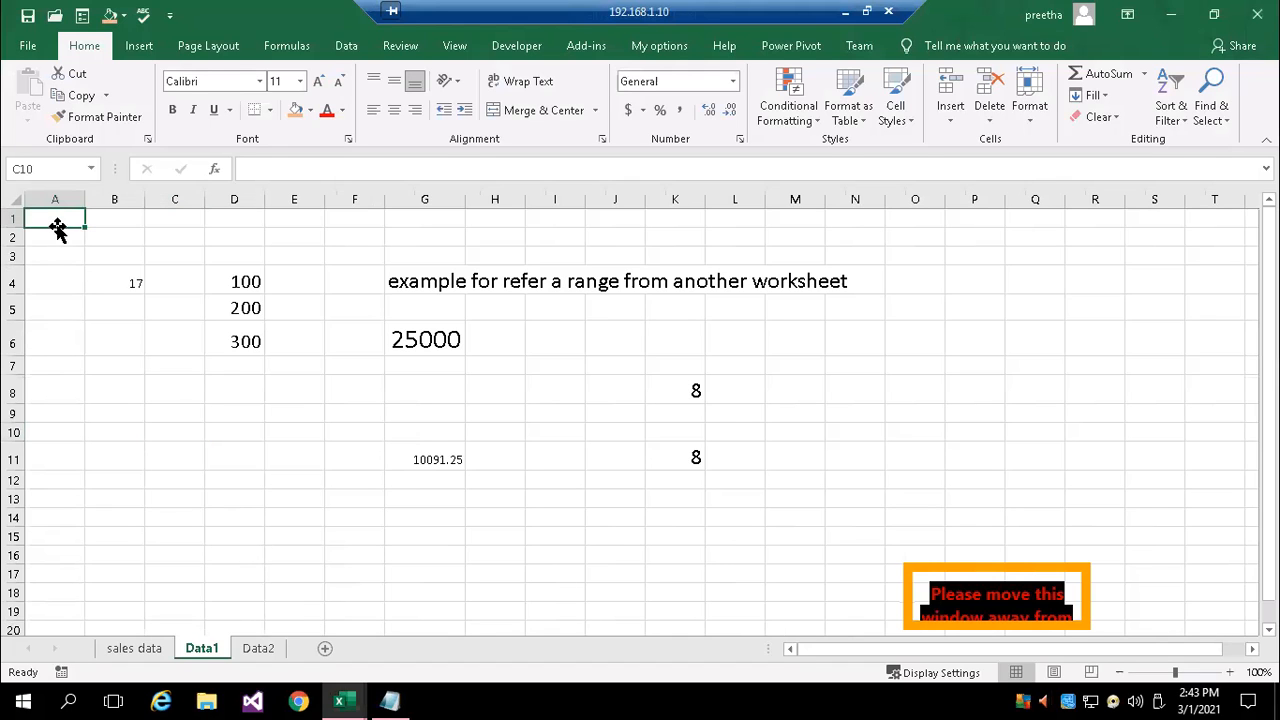
{"action": "left_click", "coordinate": [1229, 672]}
{"action": "left_click", "coordinate": [1229, 672]}
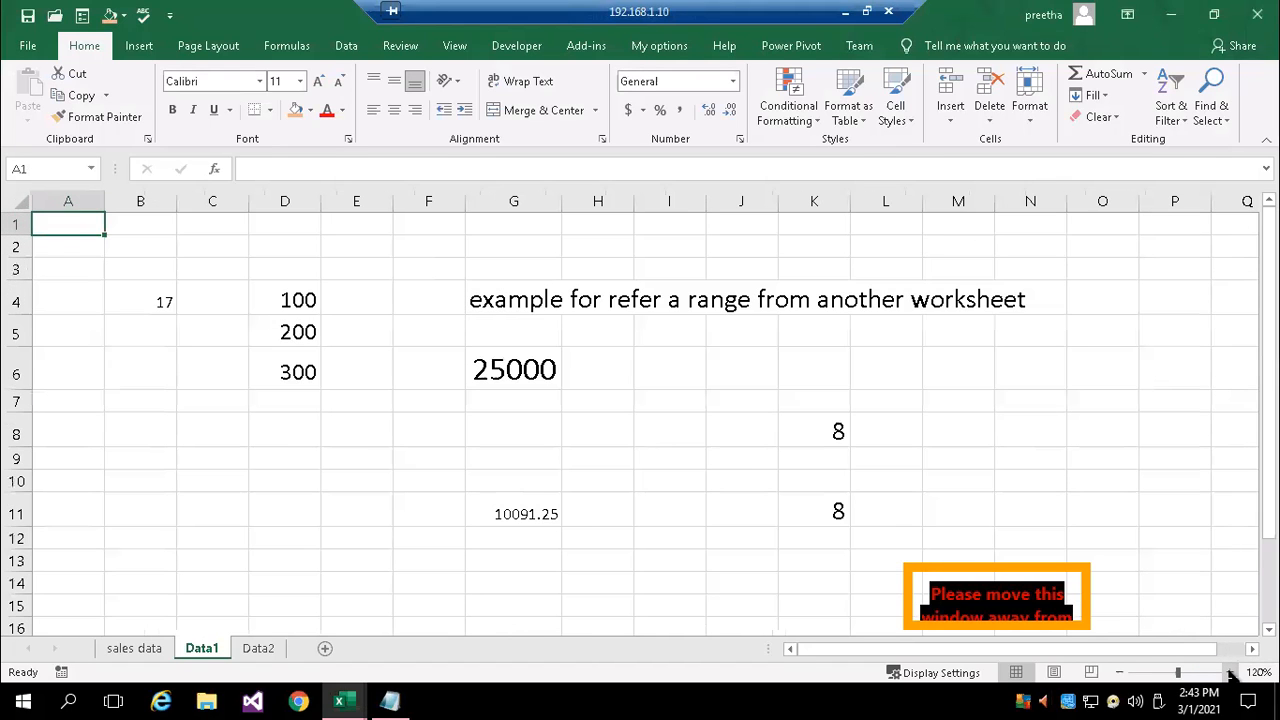
{"action": "type", "text": "5"}
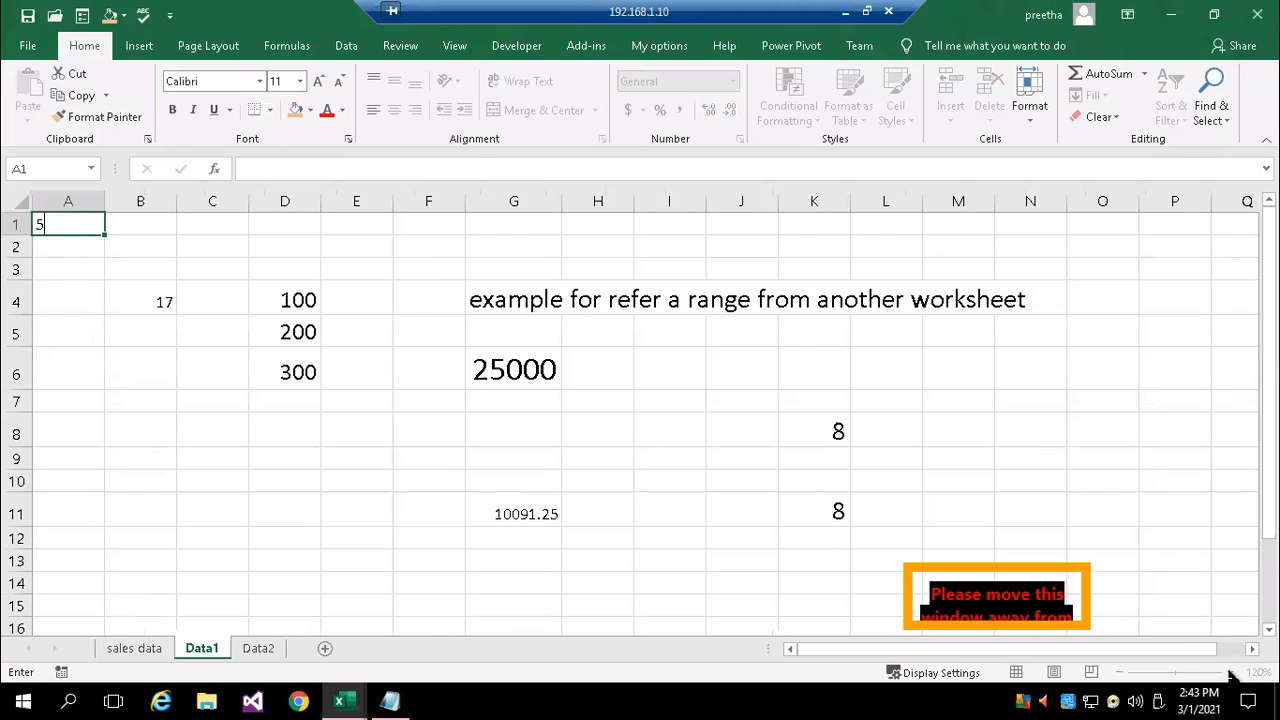
{"action": "type", "text": "00"}
{"action": "key", "text": "ctrl+Return"}
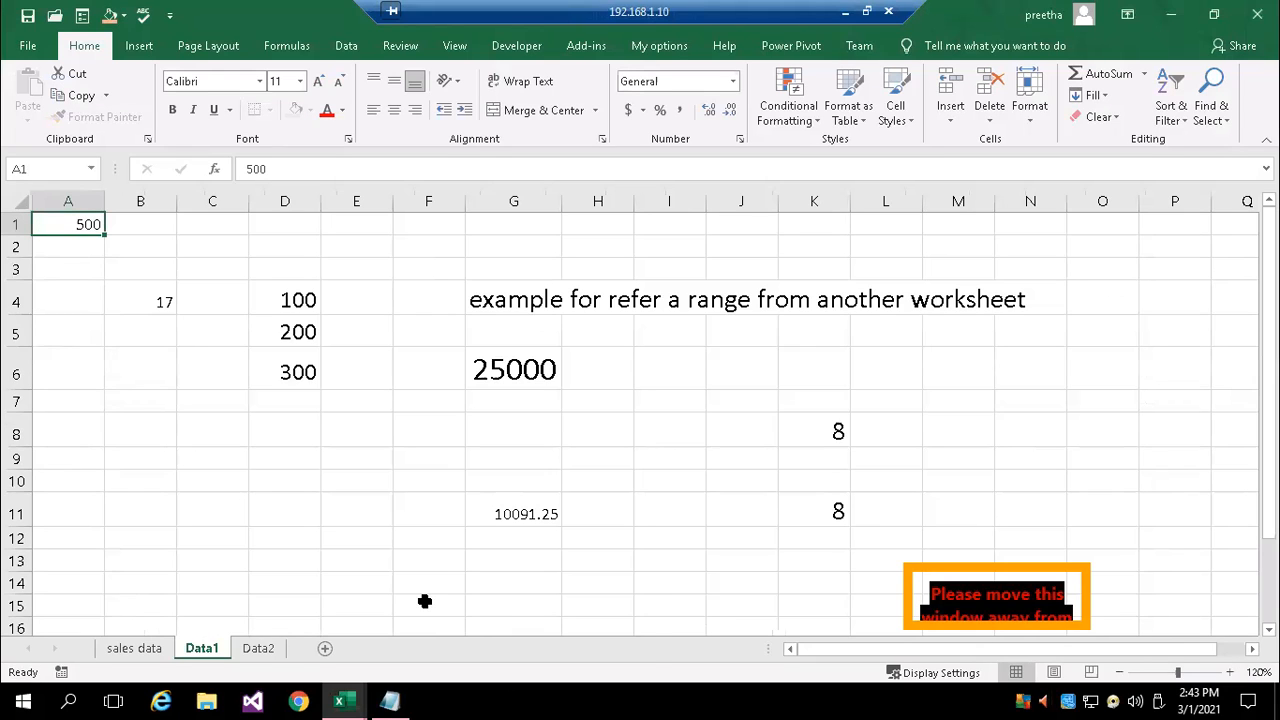
Switch to the Book1 workbook and enter a formula in Sheet1 cell F8 that references cell A1 on Data1 of the cell referencing workbook
{"action": "mouse_move", "coordinate": [342, 700]}
{"action": "key", "text": "Return"}
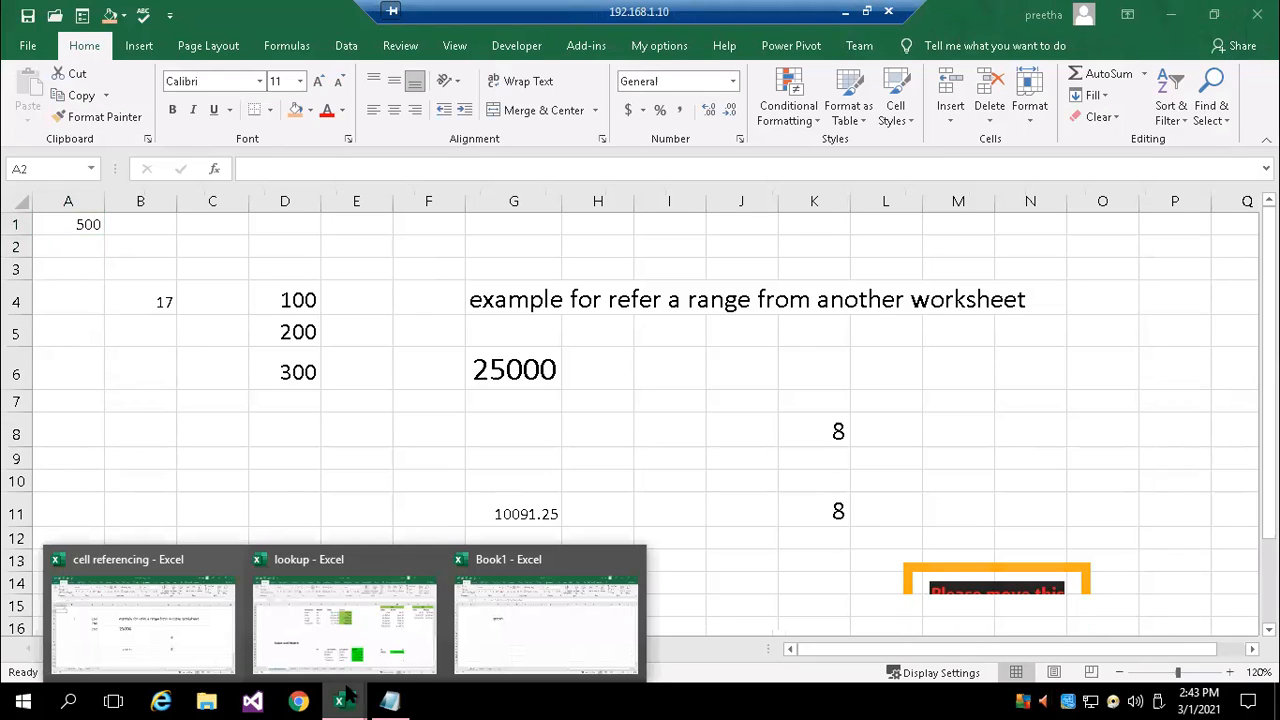
{"action": "left_click", "coordinate": [472, 603]}
{"action": "left_click", "coordinate": [322, 439]}
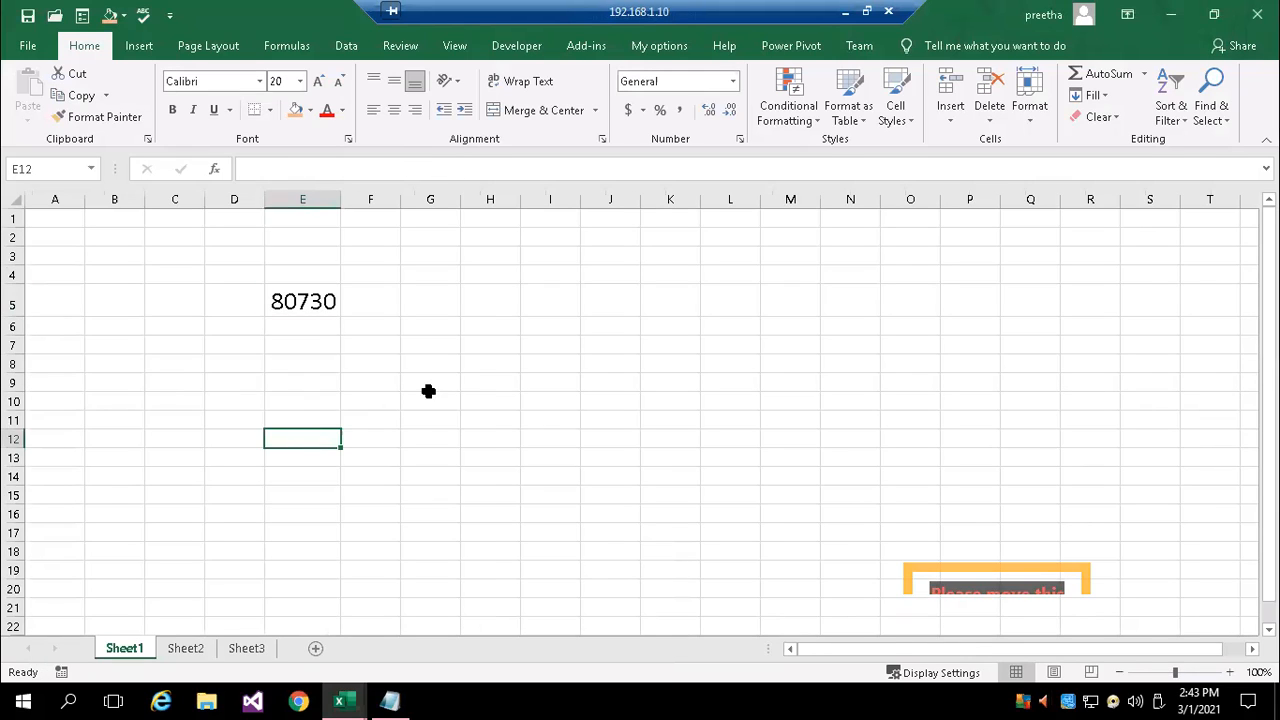
{"action": "left_click", "coordinate": [362, 362]}
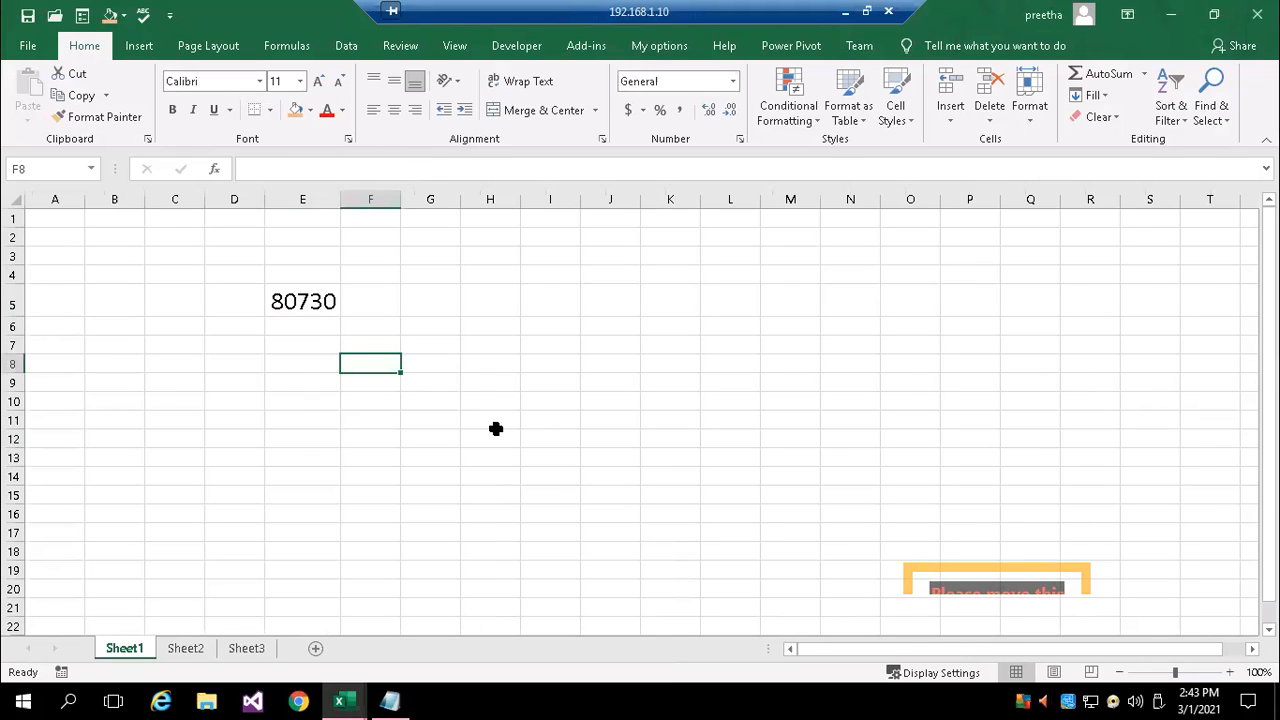
{"action": "type", "text": "="}
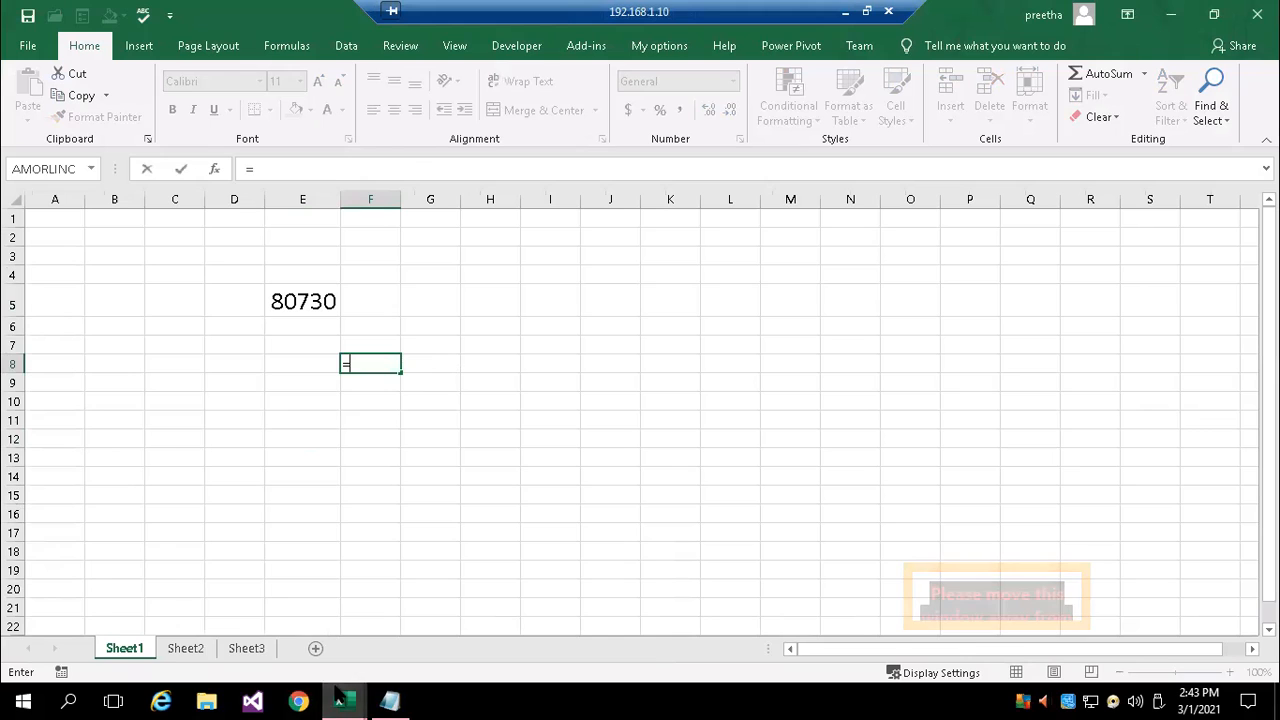
{"action": "mouse_move", "coordinate": [340, 700]}
{"action": "left_click", "coordinate": [214, 677]}
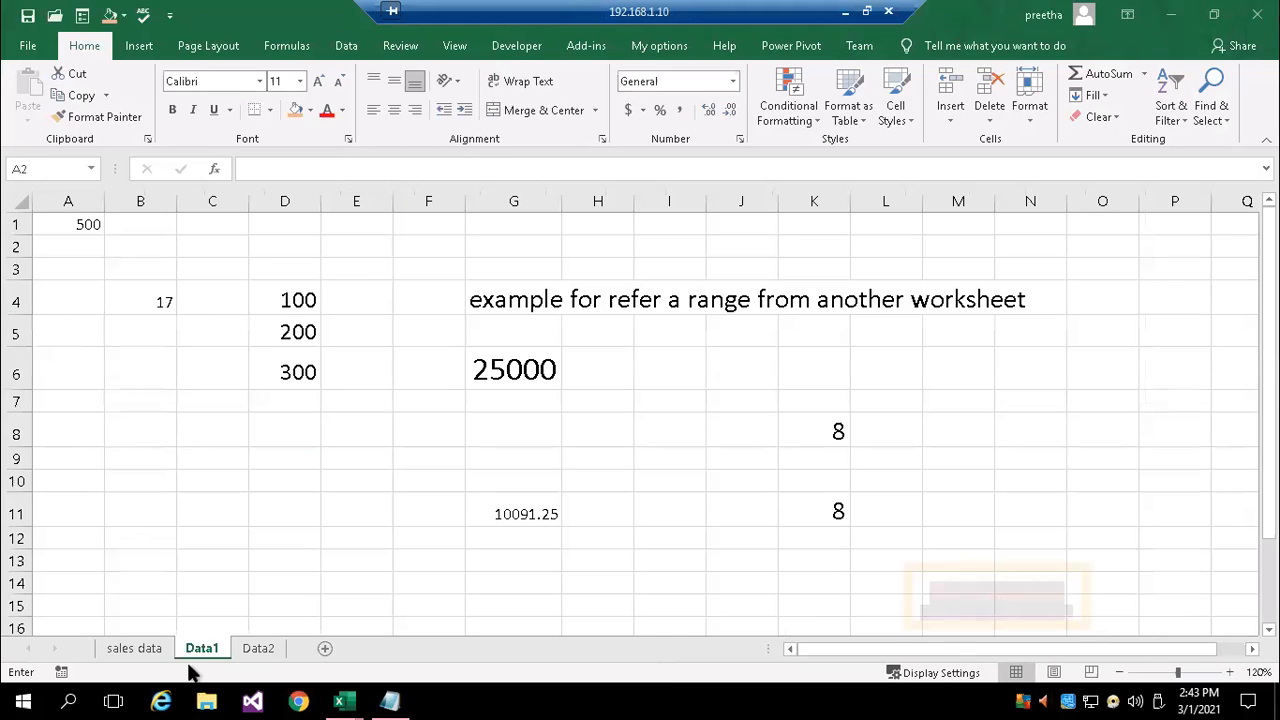
{"action": "left_click", "coordinate": [79, 231]}
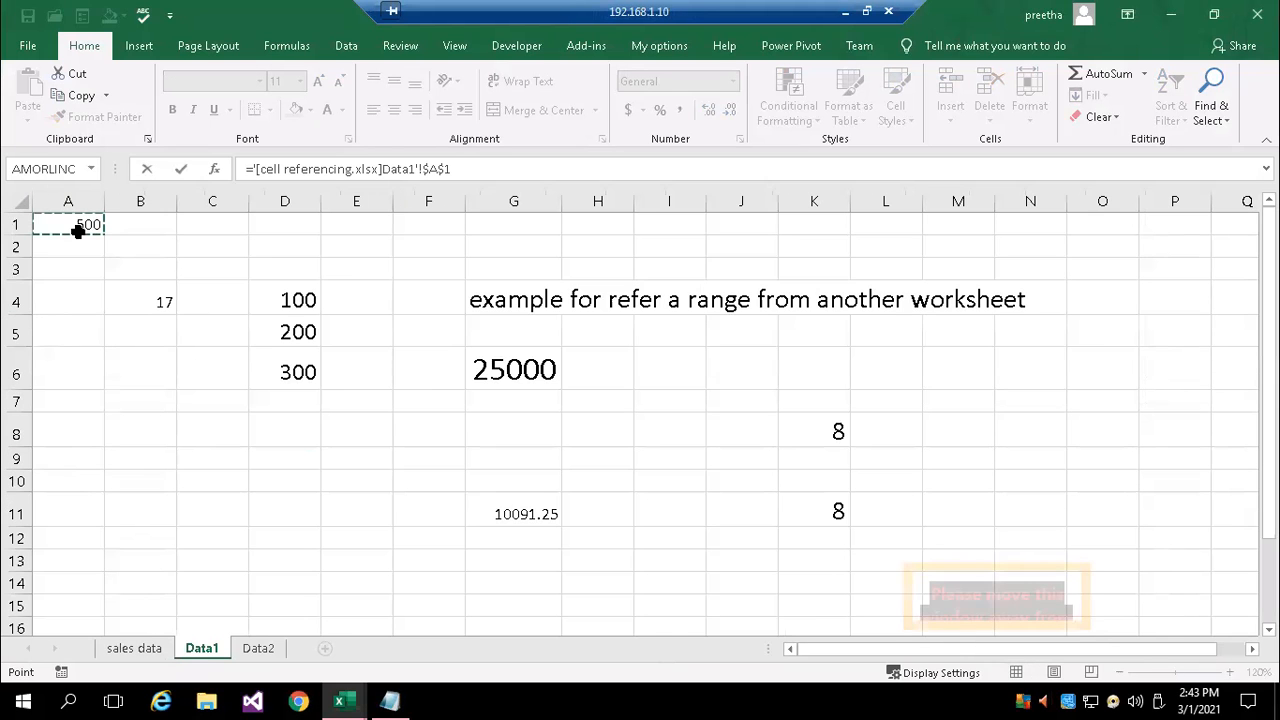
{"action": "key", "text": "Return"}
Set the font size of cell F8 to 20 and open its formula to inspect the workbook reference
{"action": "left_click", "coordinate": [381, 364]}
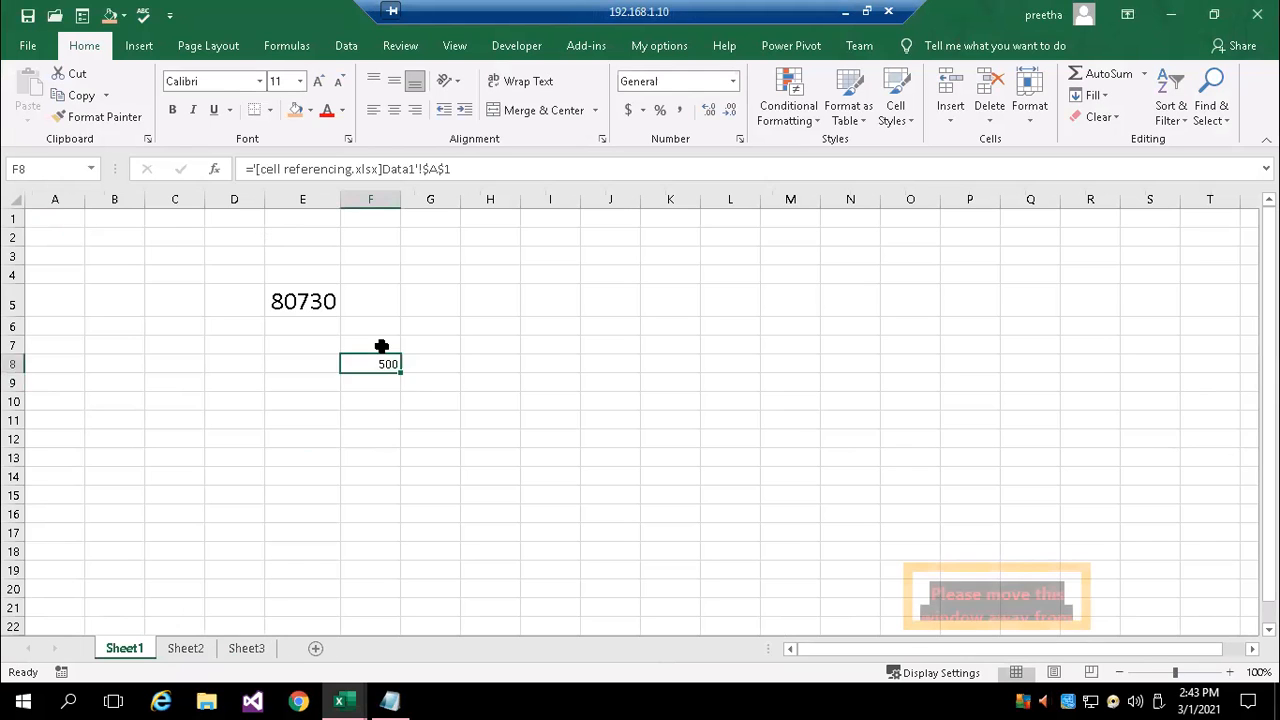
{"action": "left_click", "coordinate": [299, 81]}
{"action": "left_click", "coordinate": [278, 245]}
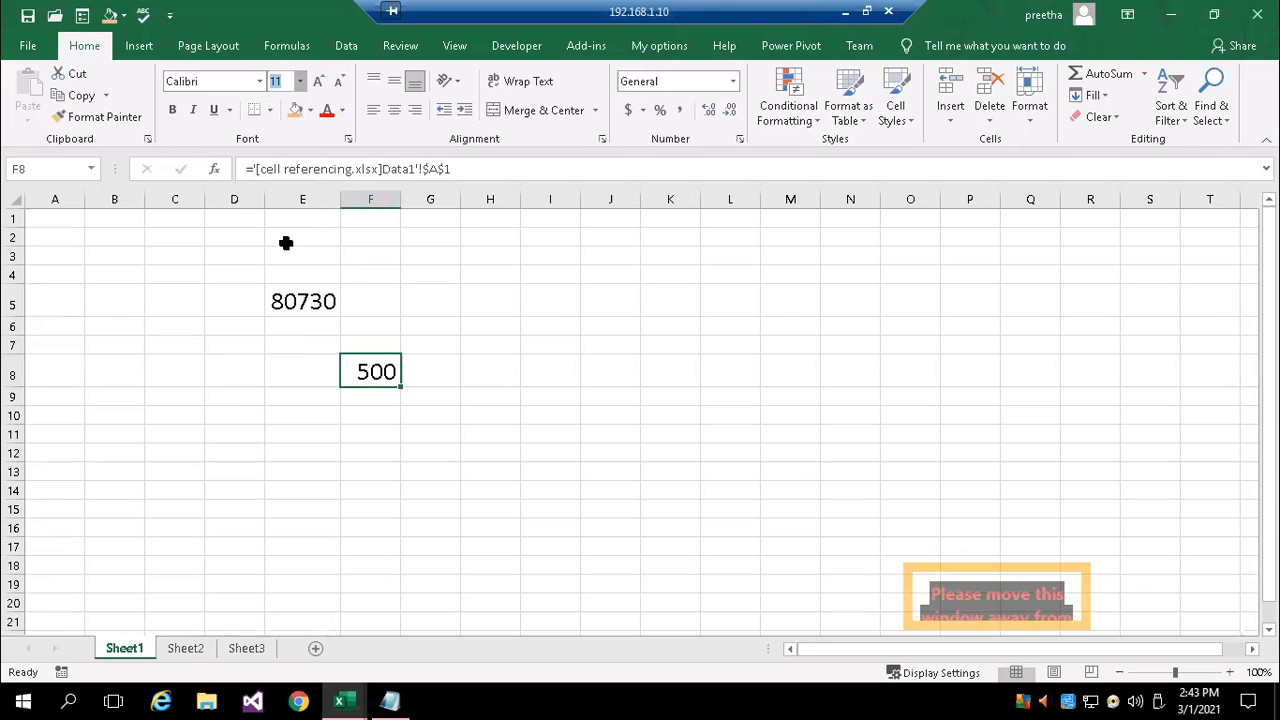
{"action": "double_click", "coordinate": [364, 371]}
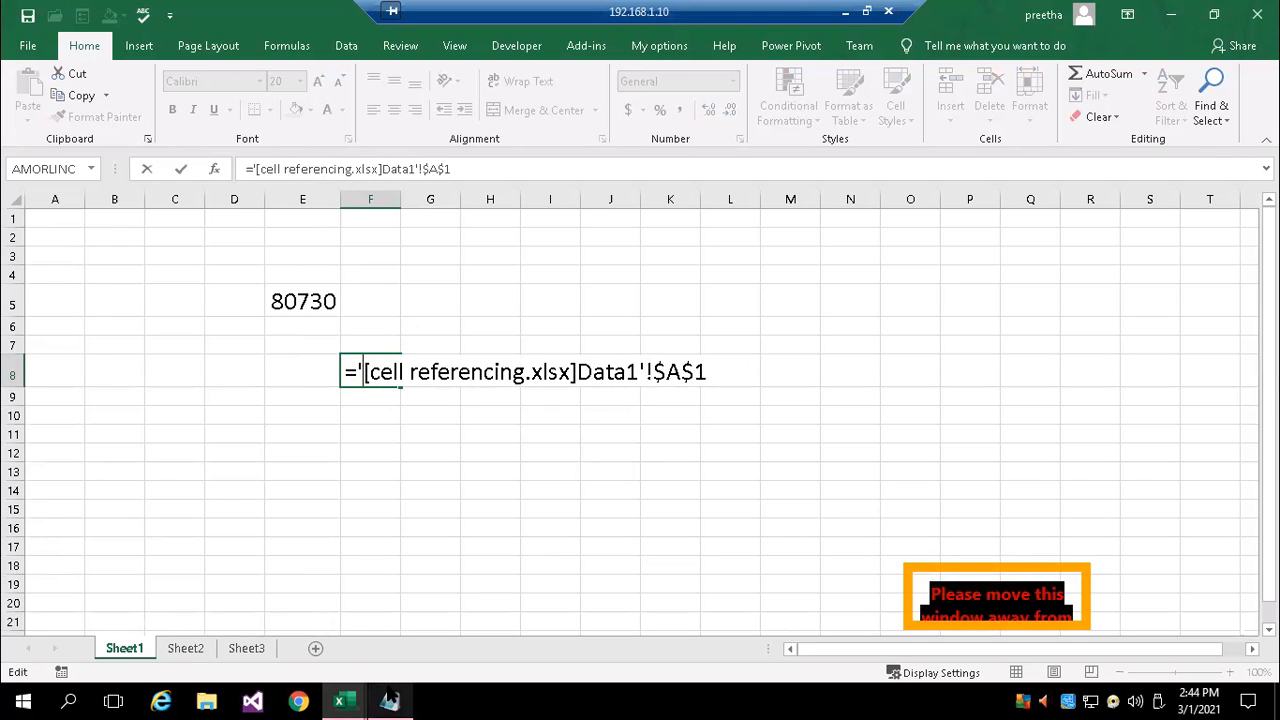
Switch to the Notepad notes and enclose bookname in square brackets, removing the apostrophe after it, then place the cursor after sheetname
{"action": "left_click", "coordinate": [389, 697]}
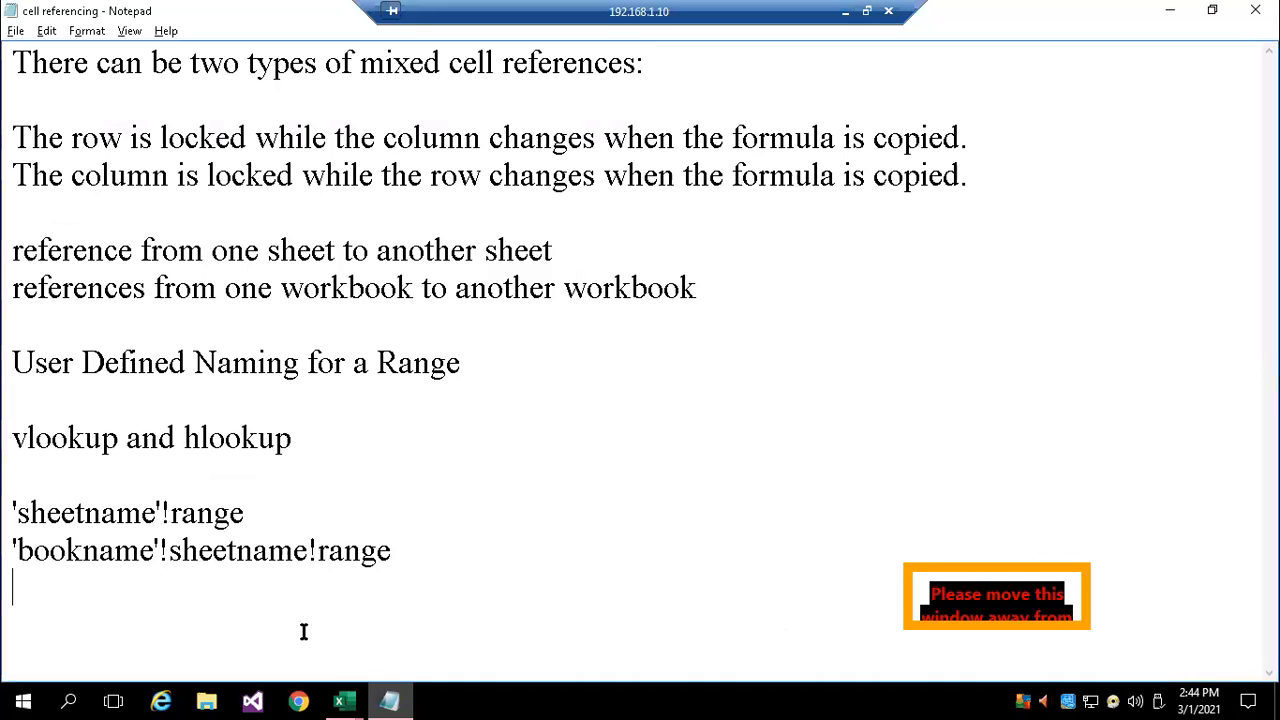
{"action": "left_click", "coordinate": [16, 549]}
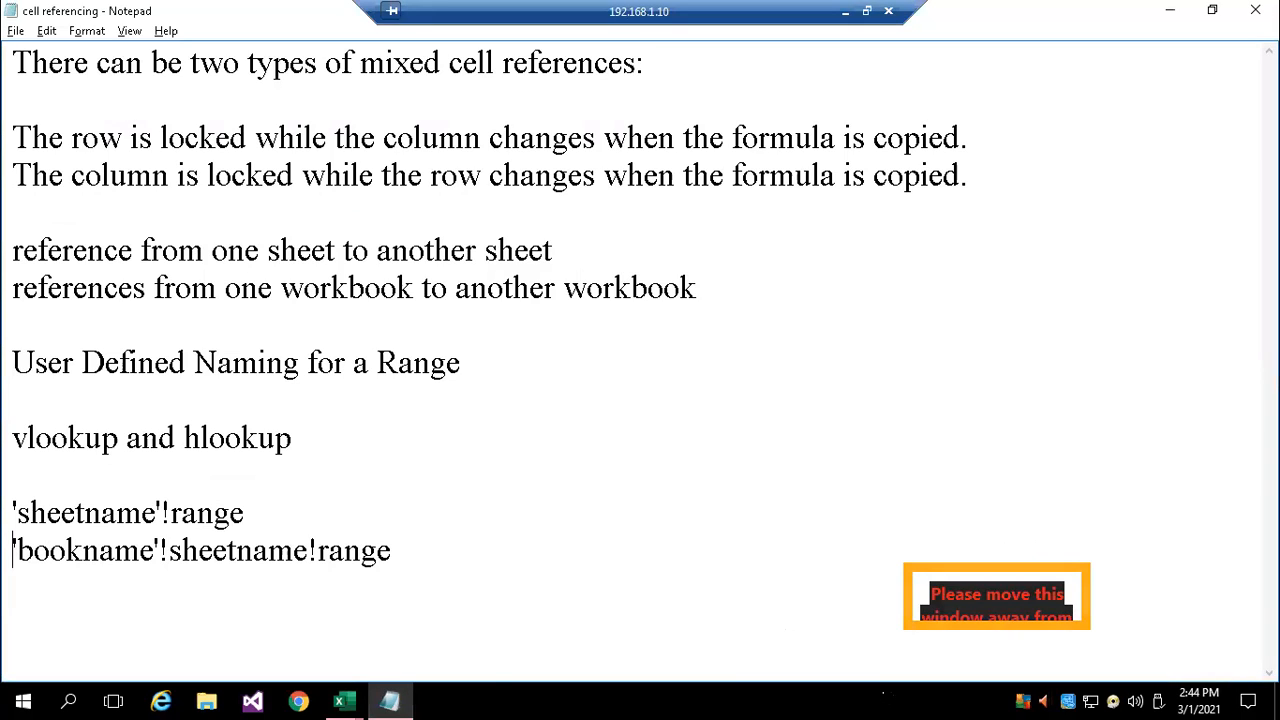
{"action": "type", "text": "["}
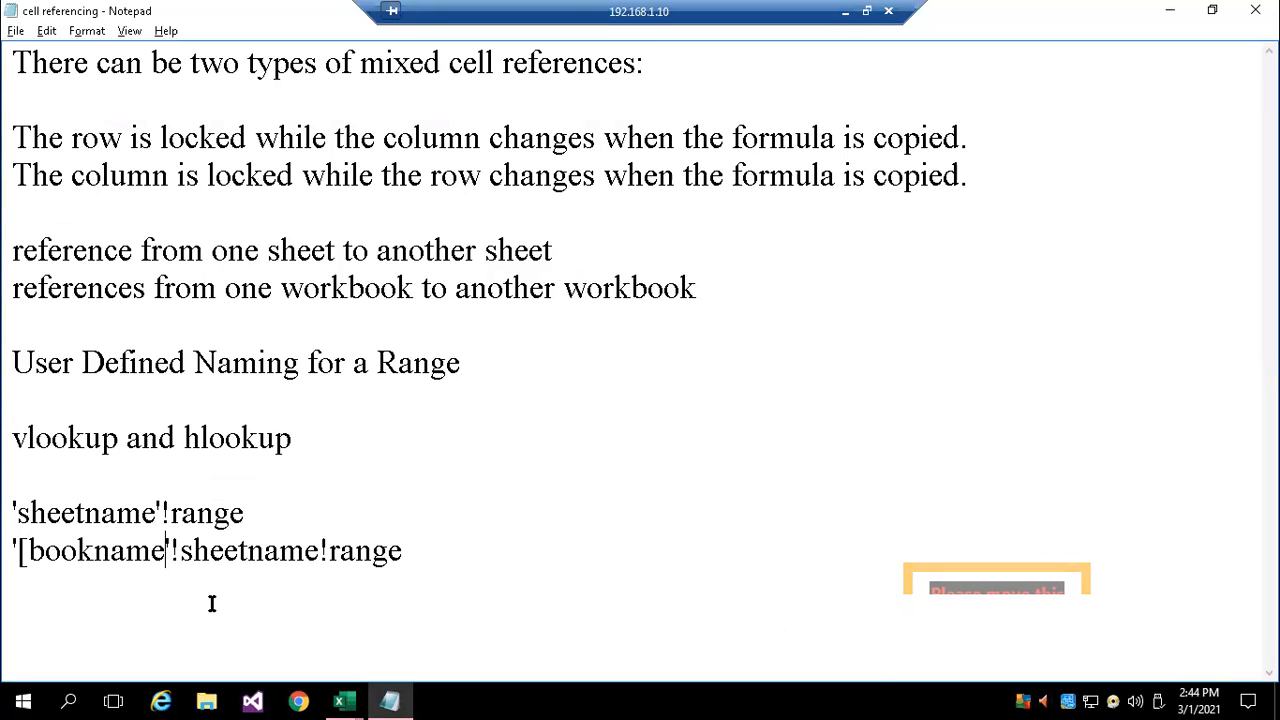
{"action": "key", "text": "Delete"}
{"action": "type", "text": "]"}
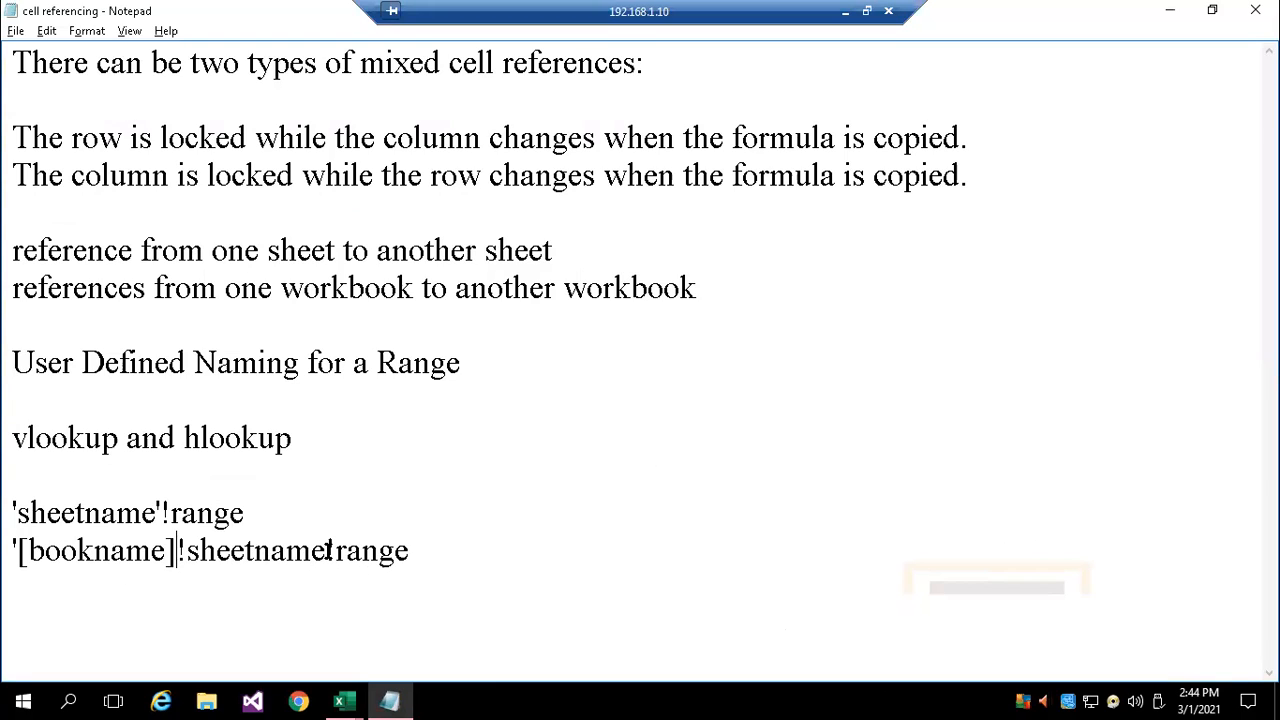
{"action": "left_click", "coordinate": [326, 550]}
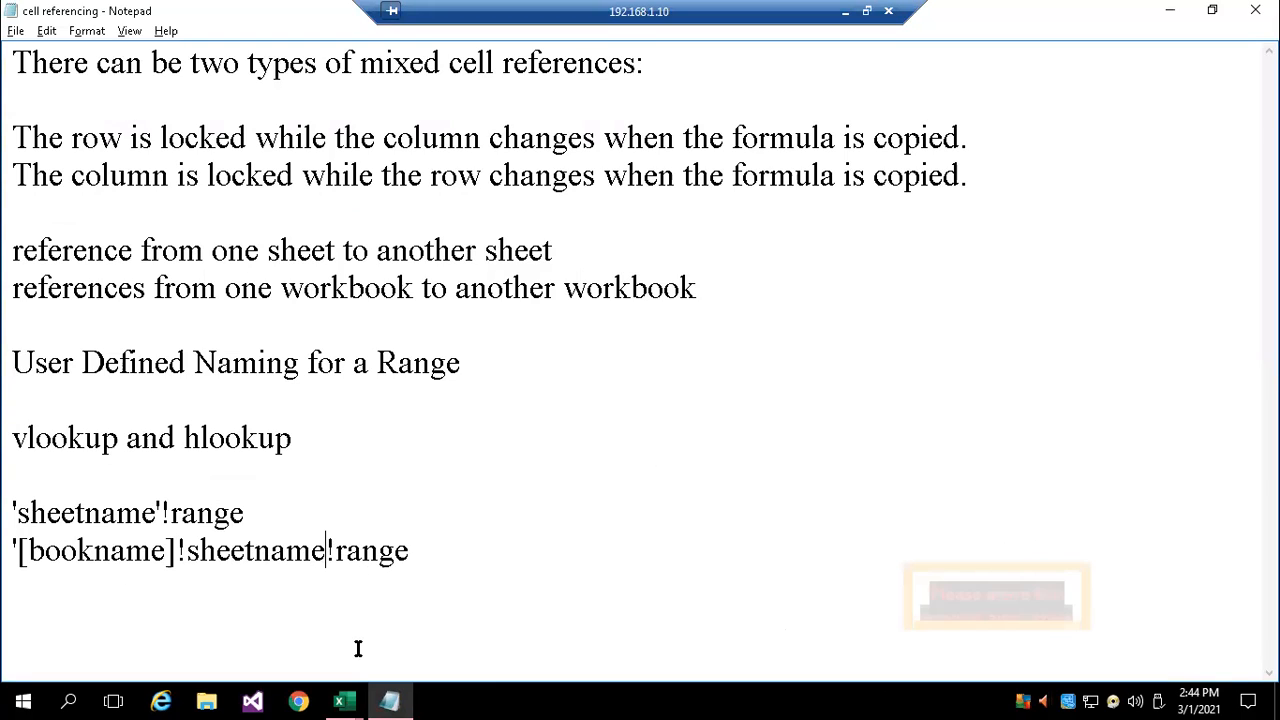
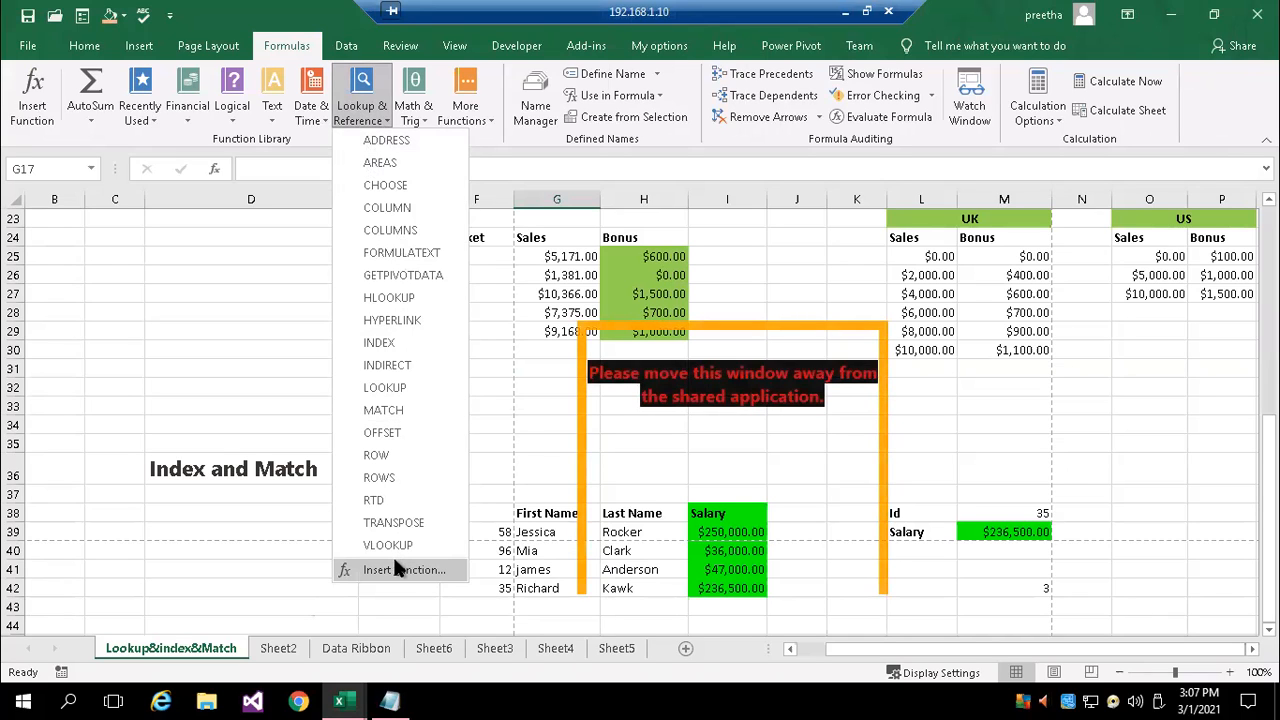
{"action": "left_click", "coordinate": [140, 318]}
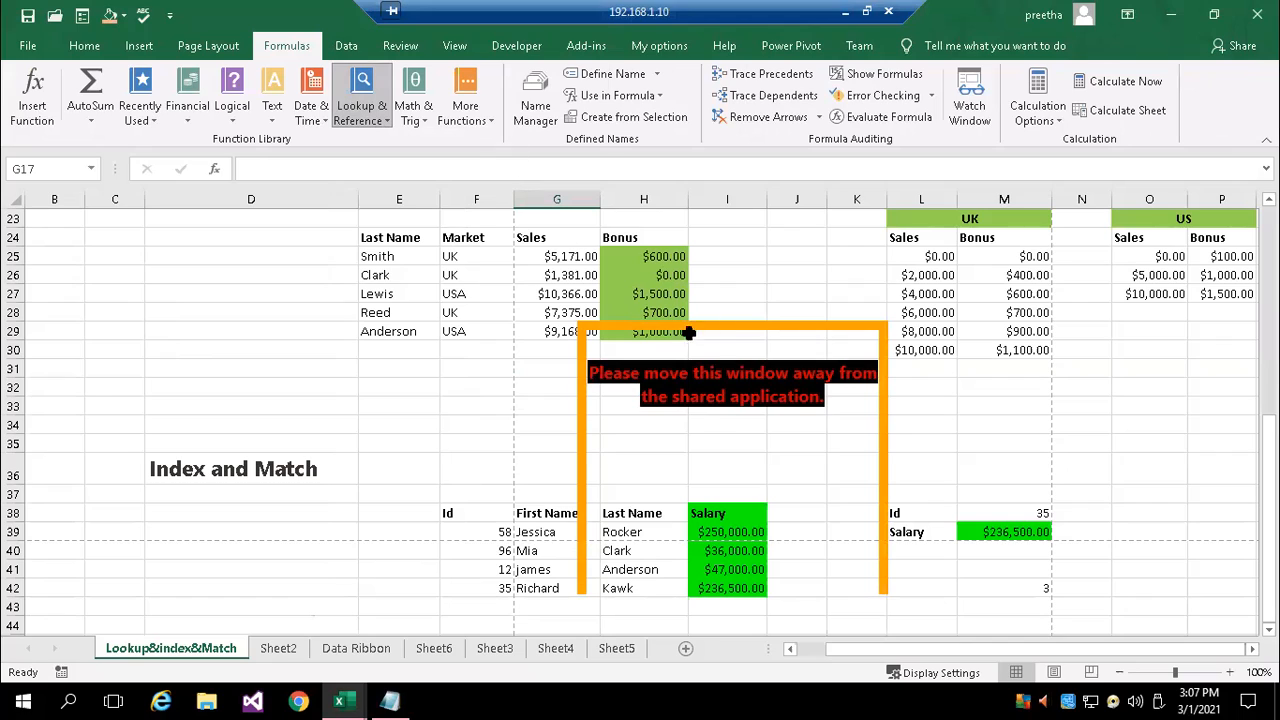
{"action": "left_click", "coordinate": [994, 410]}
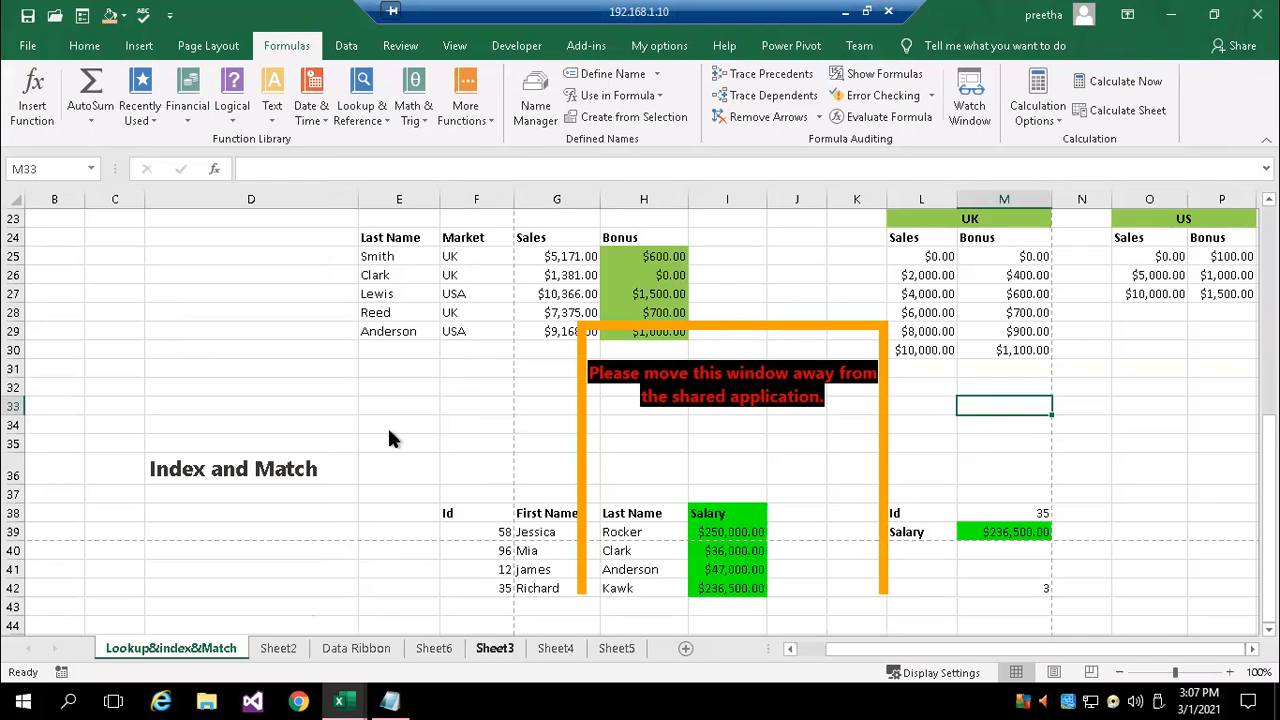
{"action": "left_click", "coordinate": [776, 276]}
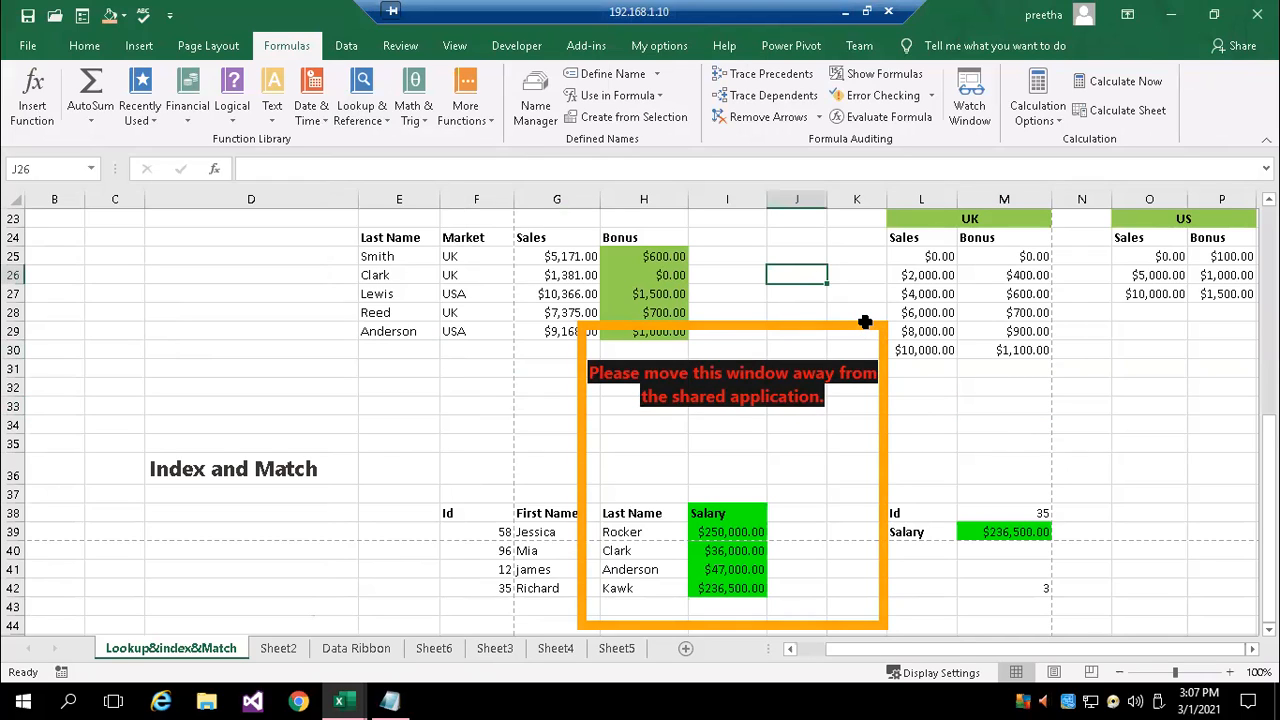
{"action": "right_click", "coordinate": [828, 336]}
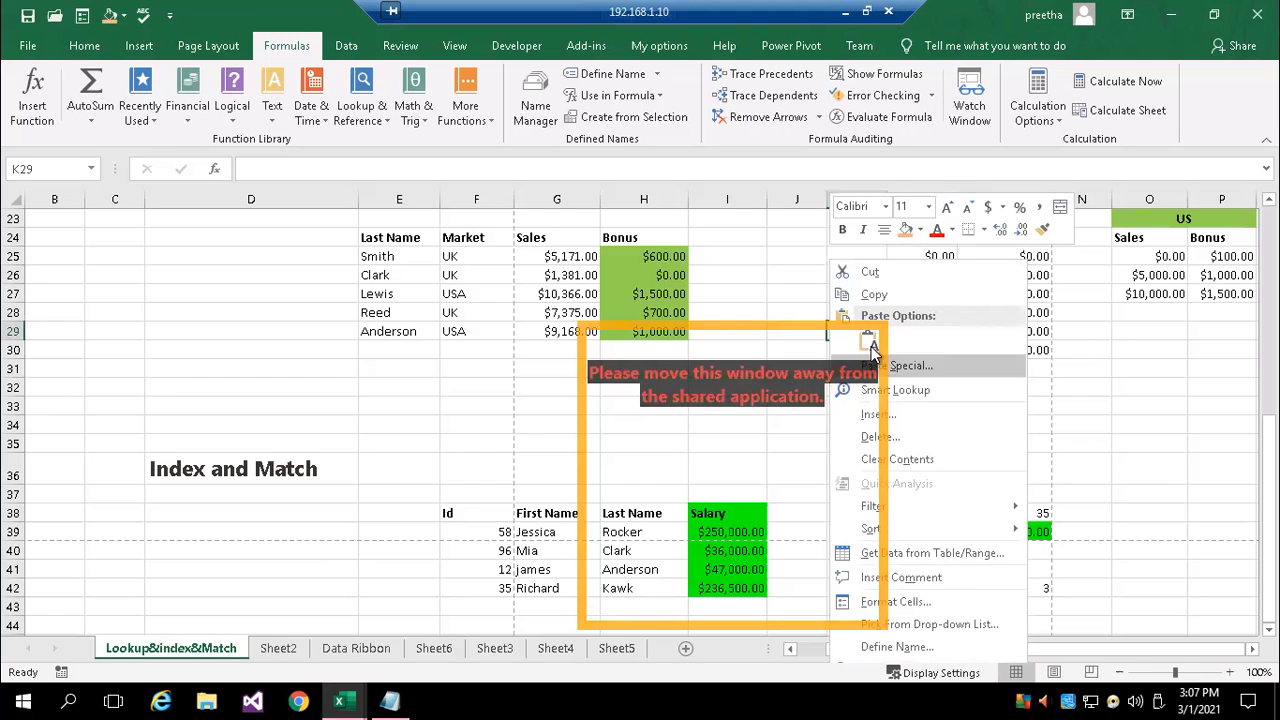
{"action": "key", "text": "Escape"}
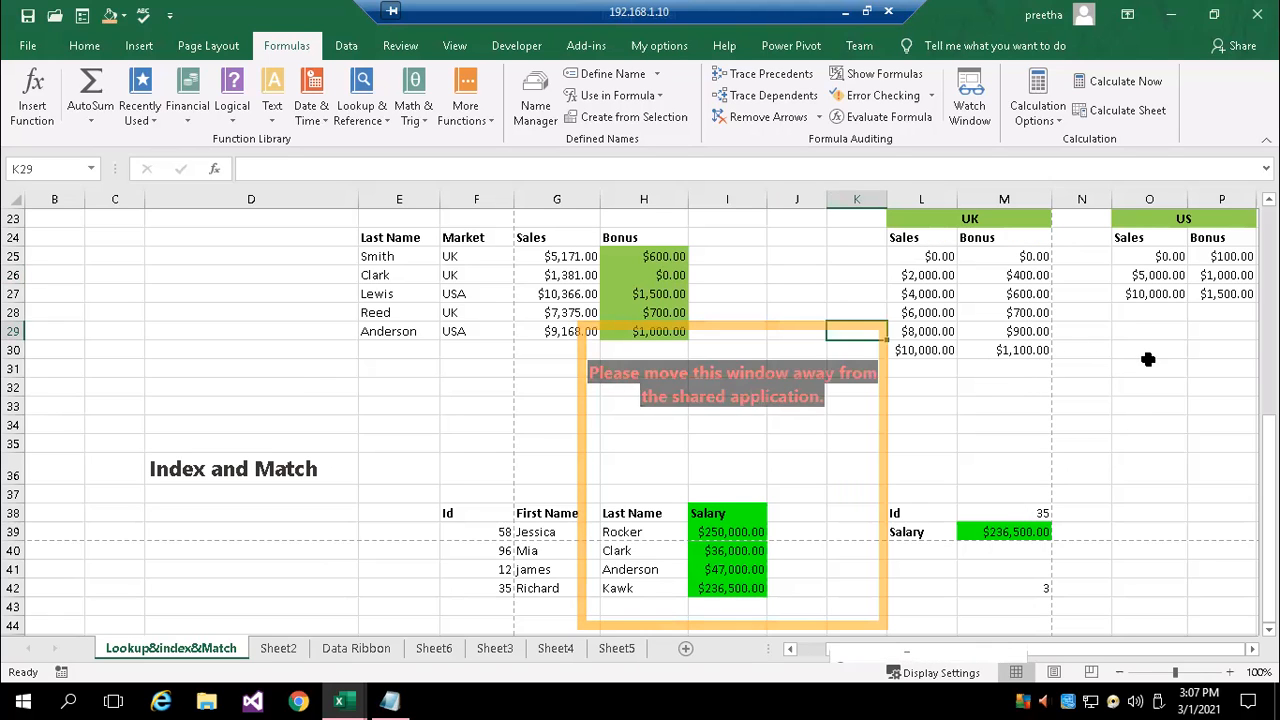
{"action": "left_click", "coordinate": [392, 467]}
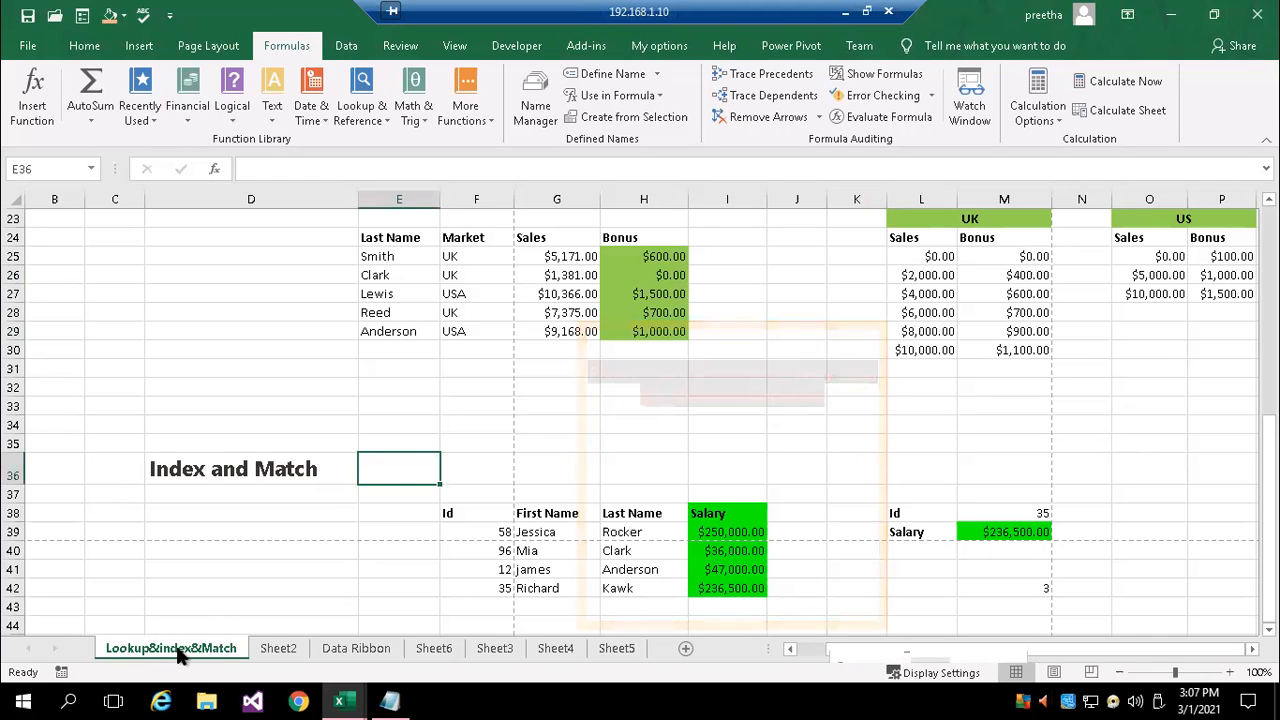
Look through the Approximate Match and Multiple Lookup Tables examples on the Lookup&index&Match sheet
{"action": "scroll", "coordinate": [526, 430], "scroll_direction": "up", "scroll_amount": 7}
{"action": "scroll", "coordinate": [528, 428], "scroll_direction": "down", "scroll_amount": 1}
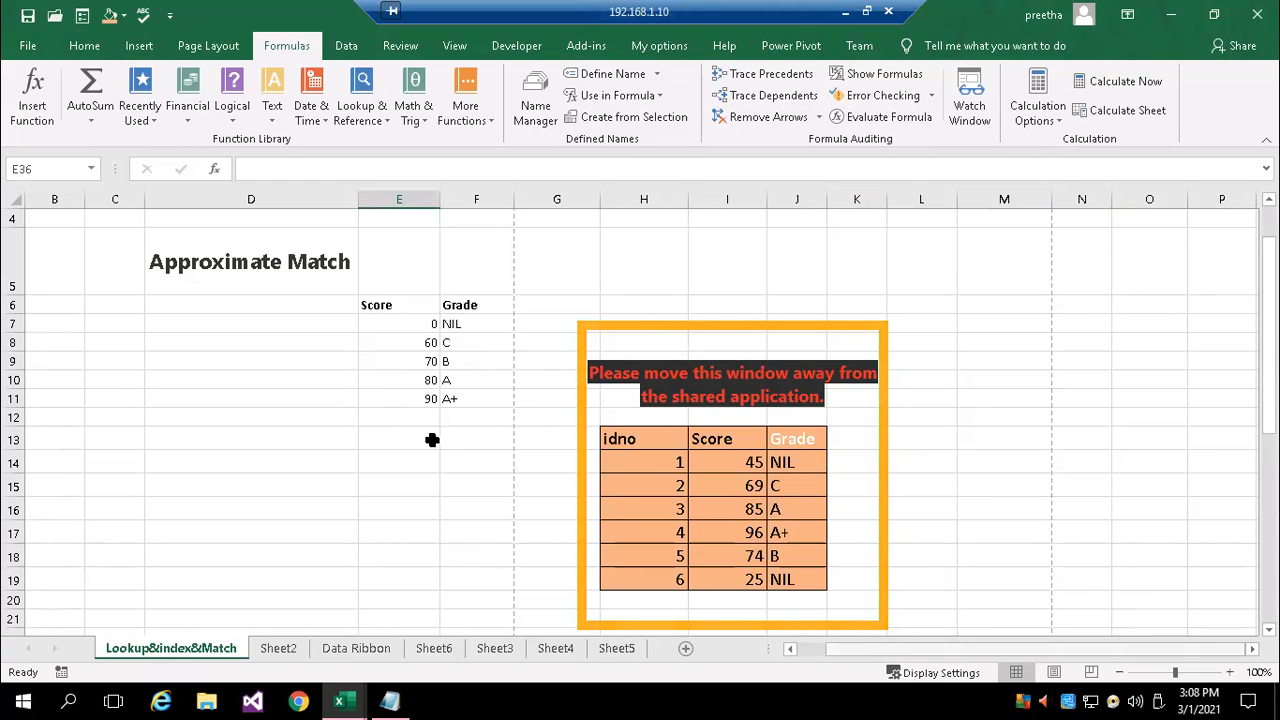
{"action": "left_click_drag", "start_coordinate": [1082, 262], "coordinate": [1010, 262]}
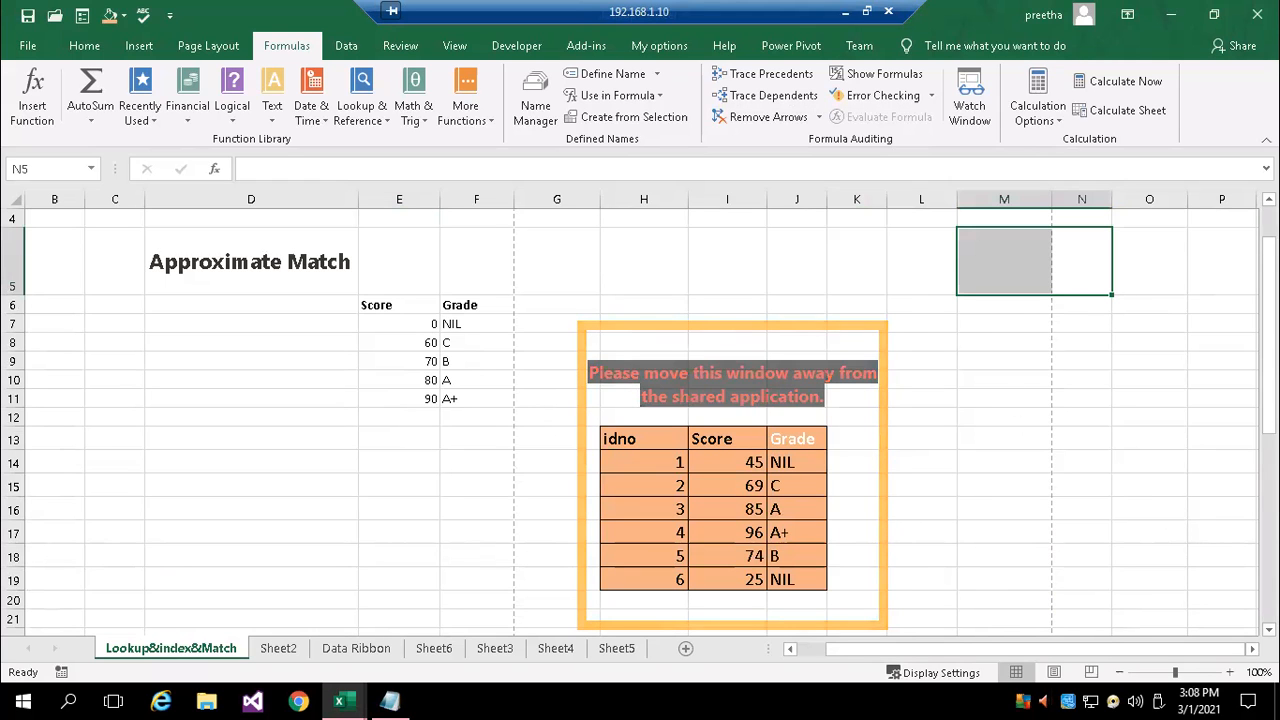
{"action": "scroll", "coordinate": [640, 420], "scroll_direction": "down", "scroll_amount": 3}
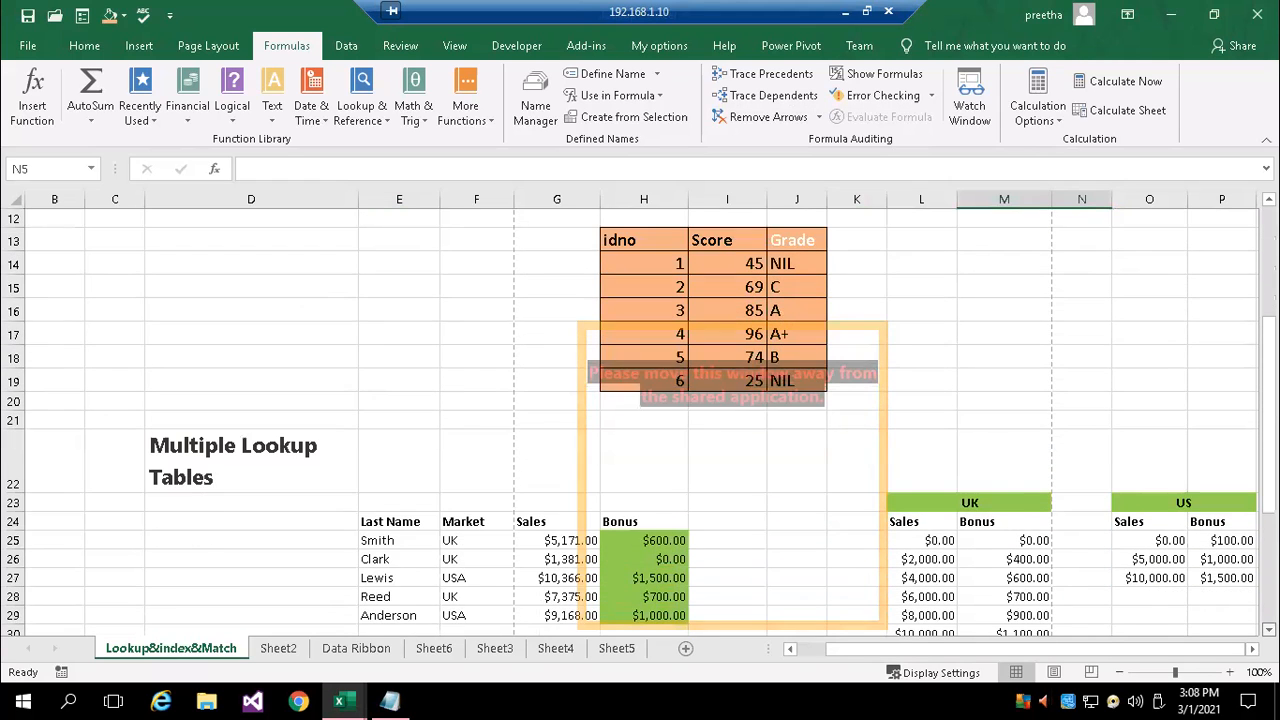
{"action": "scroll", "coordinate": [640, 420], "scroll_direction": "down", "scroll_amount": 2}
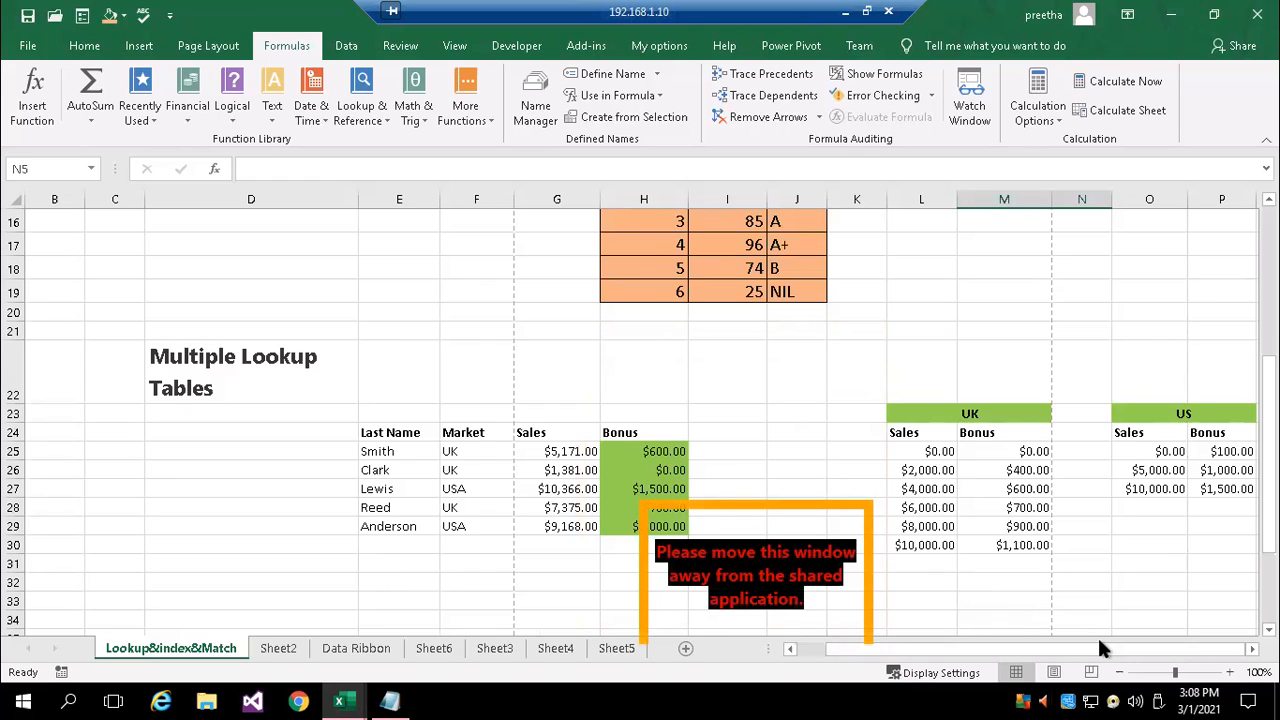
{"action": "left_click", "coordinate": [960, 283]}
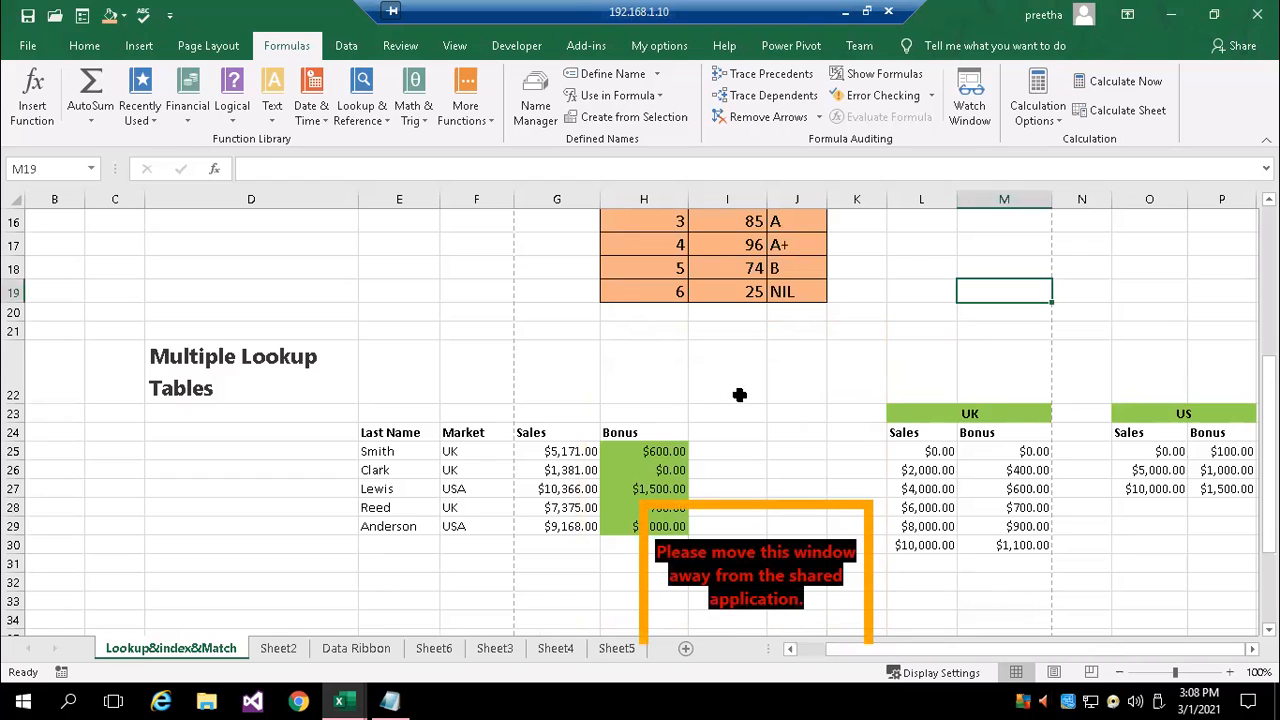
{"action": "scroll", "coordinate": [640, 415], "scroll_direction": "up", "scroll_amount": 3}
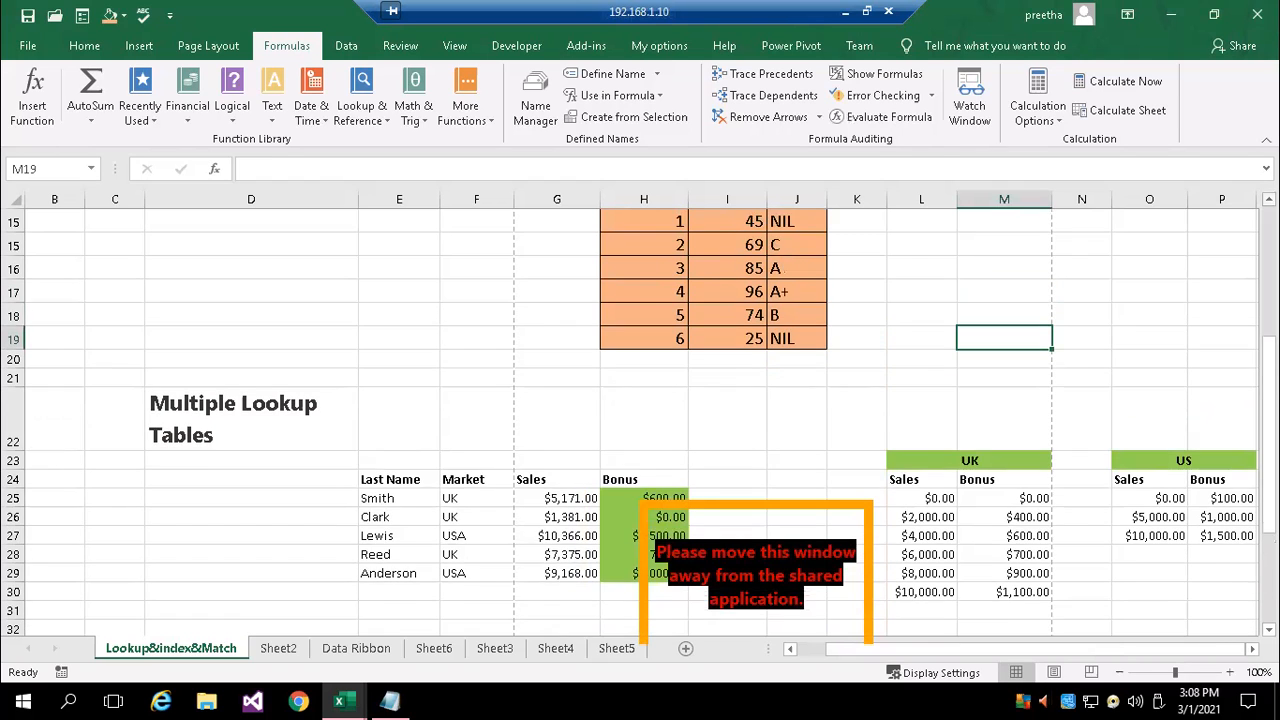
{"action": "scroll", "coordinate": [640, 415], "scroll_direction": "up", "scroll_amount": 1}
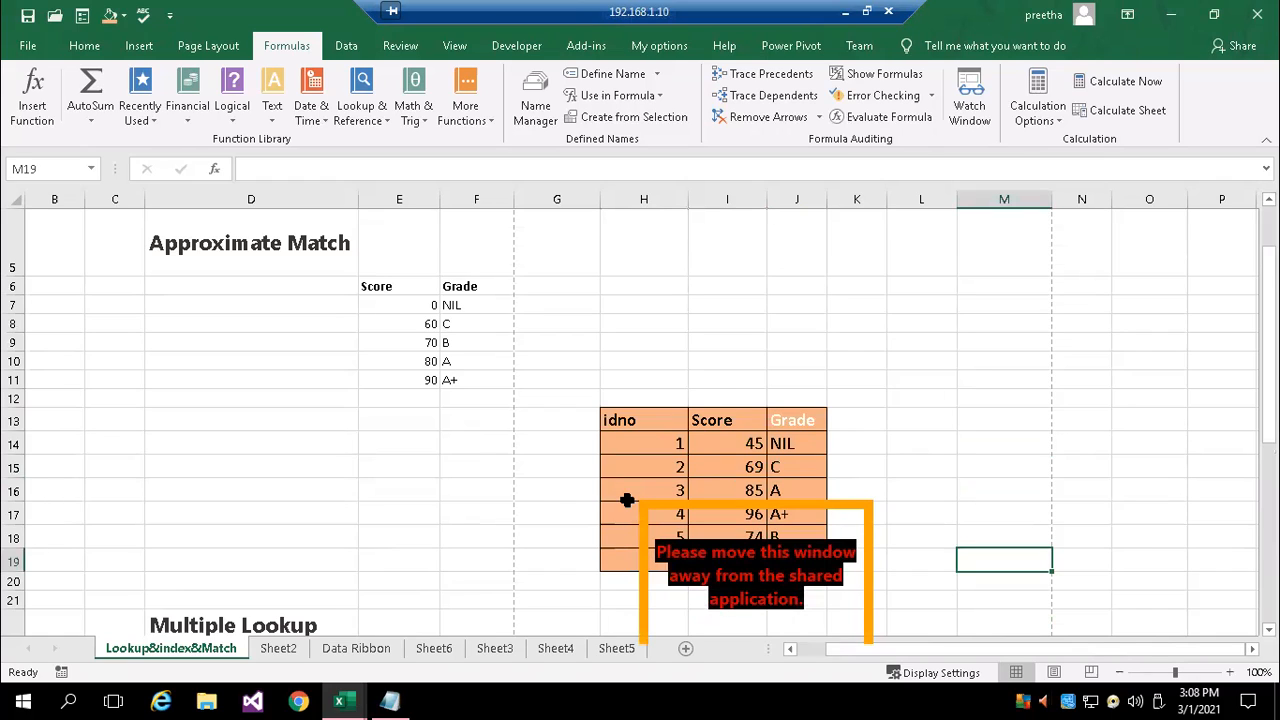
{"action": "left_click", "coordinate": [316, 425]}
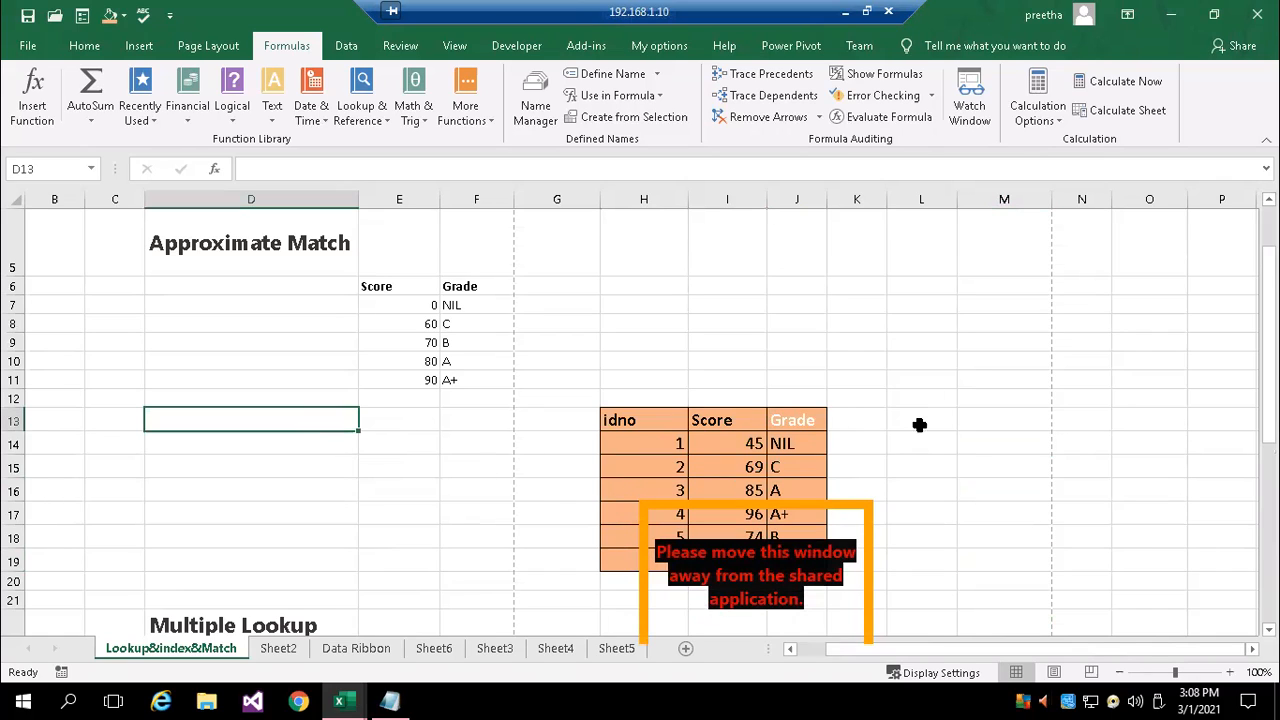
{"action": "left_click", "coordinate": [1252, 649]}
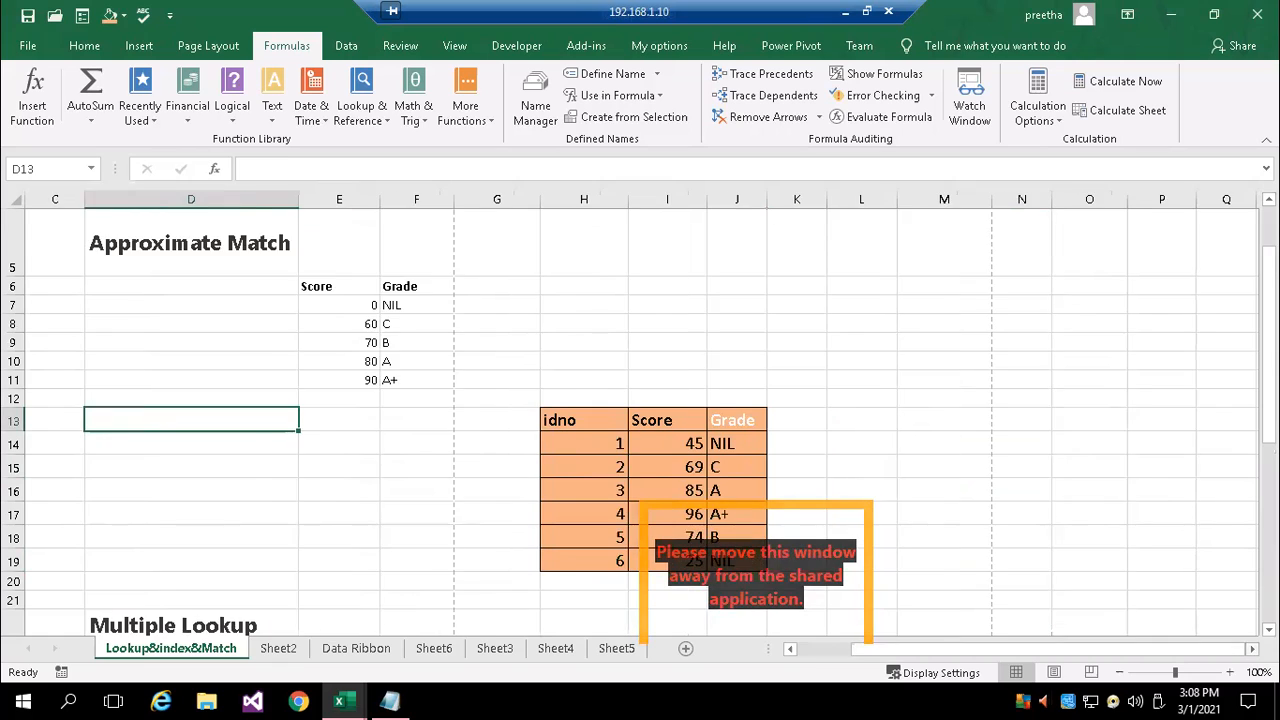
{"action": "left_click", "coordinate": [1252, 649]}
{"action": "left_click", "coordinate": [1252, 649]}
{"action": "left_click", "coordinate": [1252, 649]}
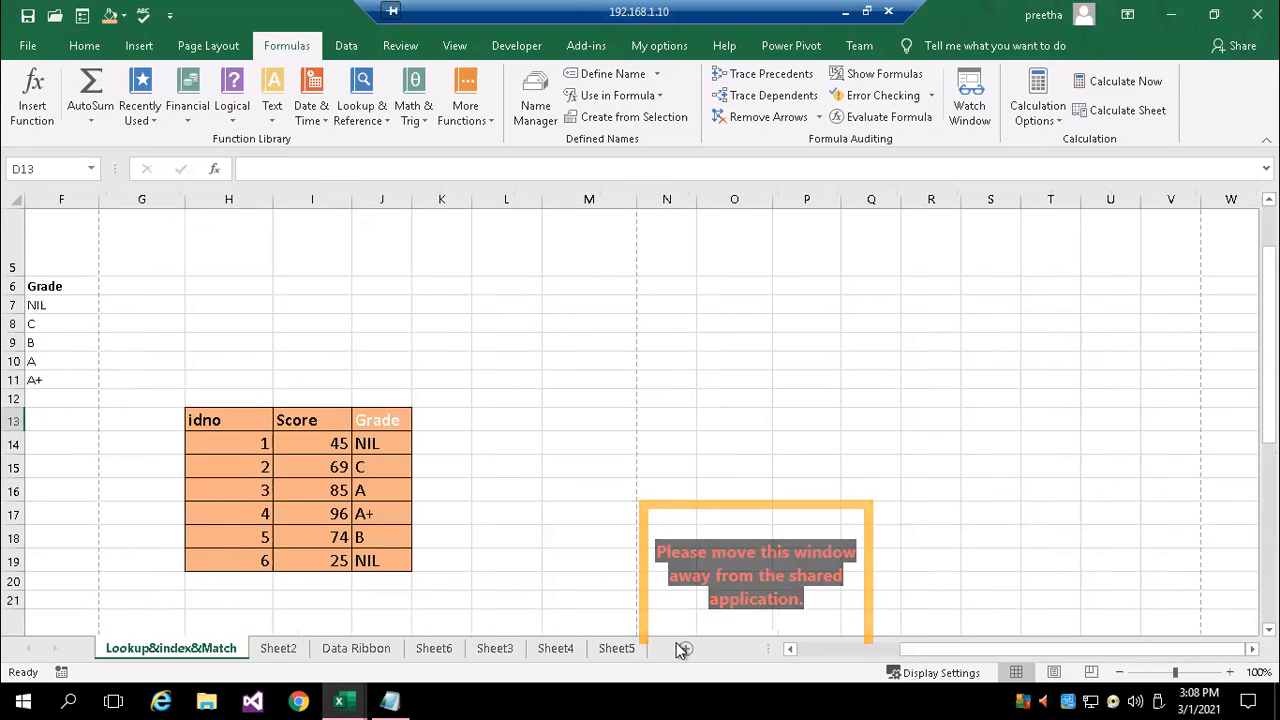
{"action": "left_click", "coordinate": [1116, 434]}
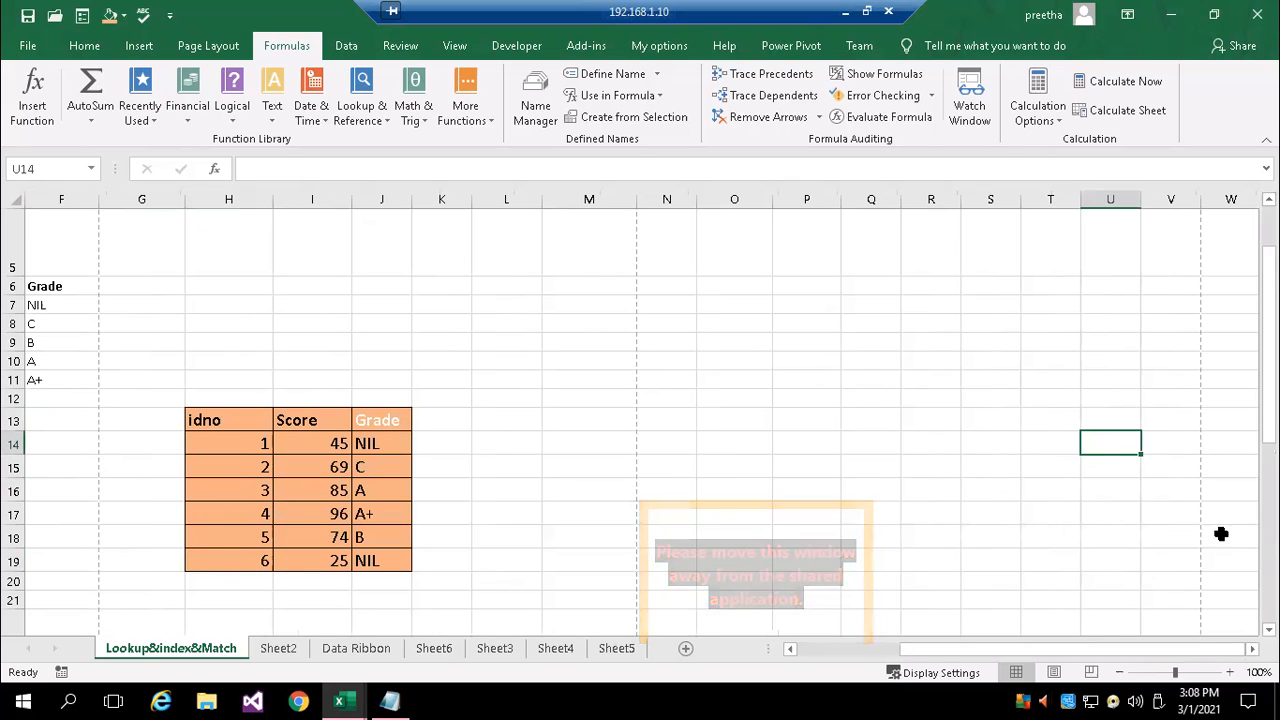
{"action": "left_click_drag", "start_coordinate": [1267, 400], "coordinate": [1267, 422]}
{"action": "left_click", "coordinate": [1252, 649]}
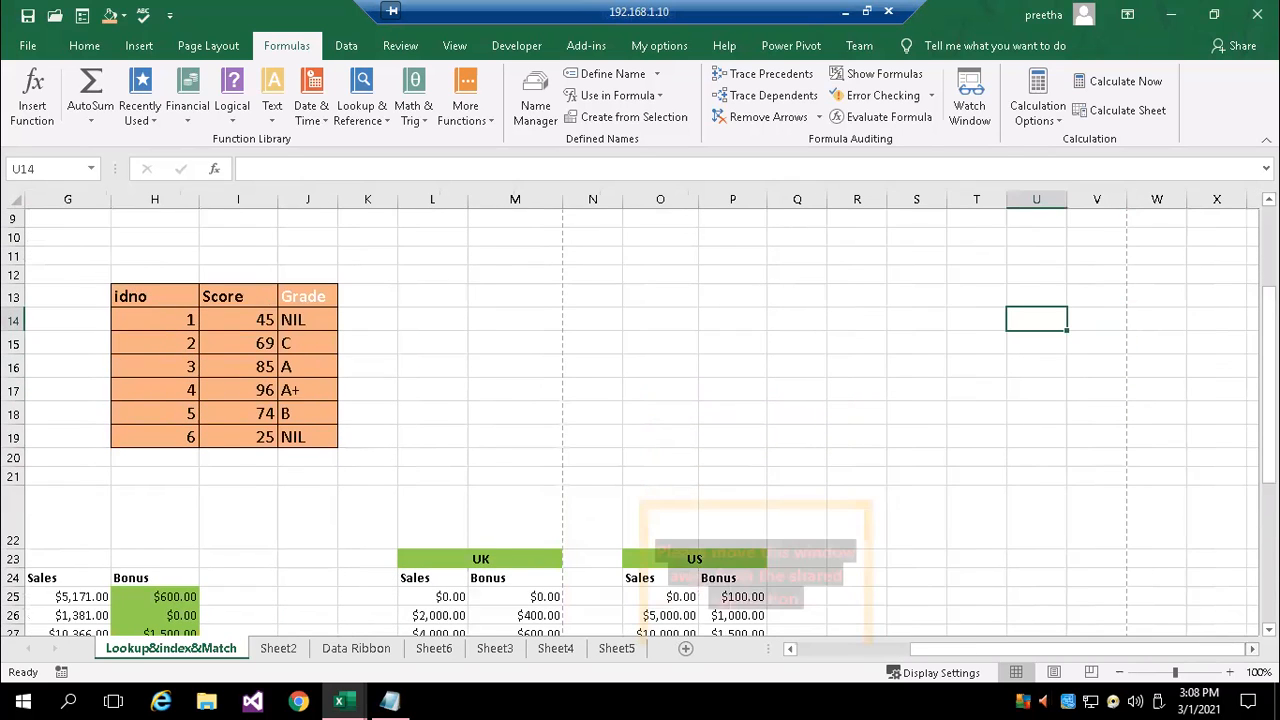
{"action": "left_click_drag", "start_coordinate": [1094, 649], "coordinate": [990, 649]}
{"action": "scroll", "coordinate": [940, 452], "scroll_direction": "up", "scroll_amount": 2}
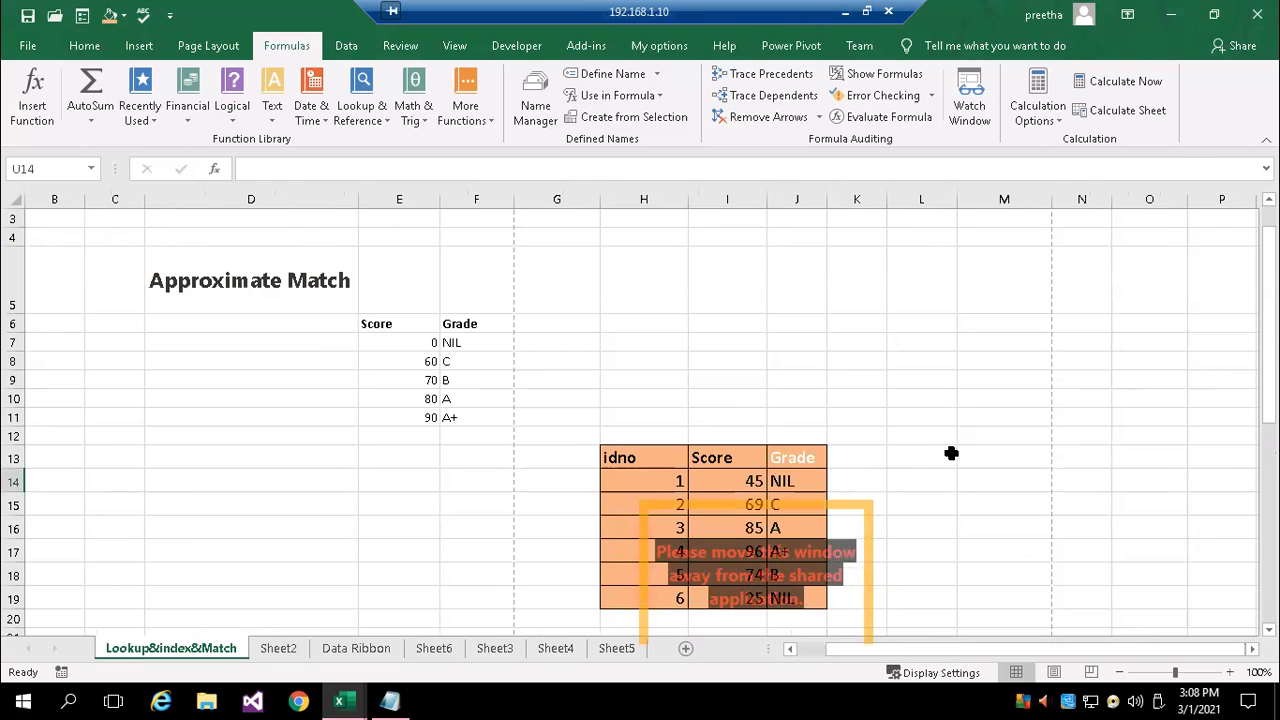
Inspect the VLOOKUP formula in the first Grade cell, J14, of the Approximate Match example and leave it unedited
{"action": "left_click", "coordinate": [428, 452]}
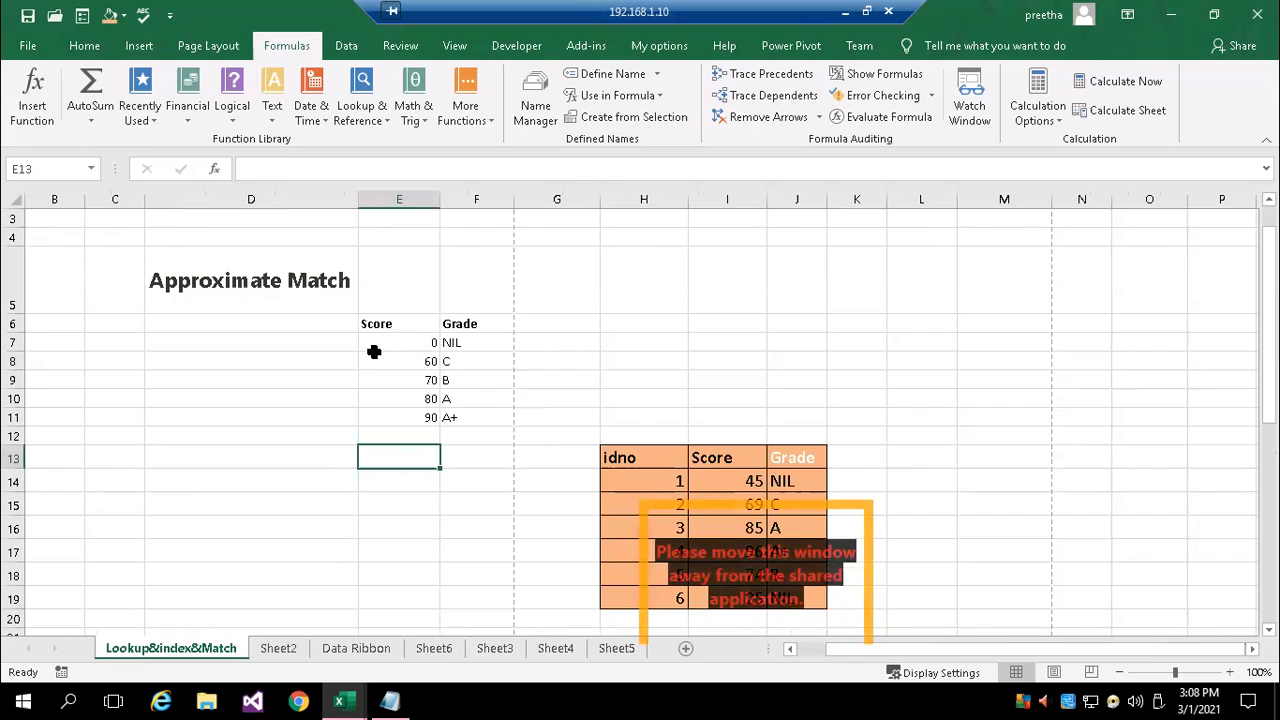
{"action": "left_click", "coordinate": [786, 480]}
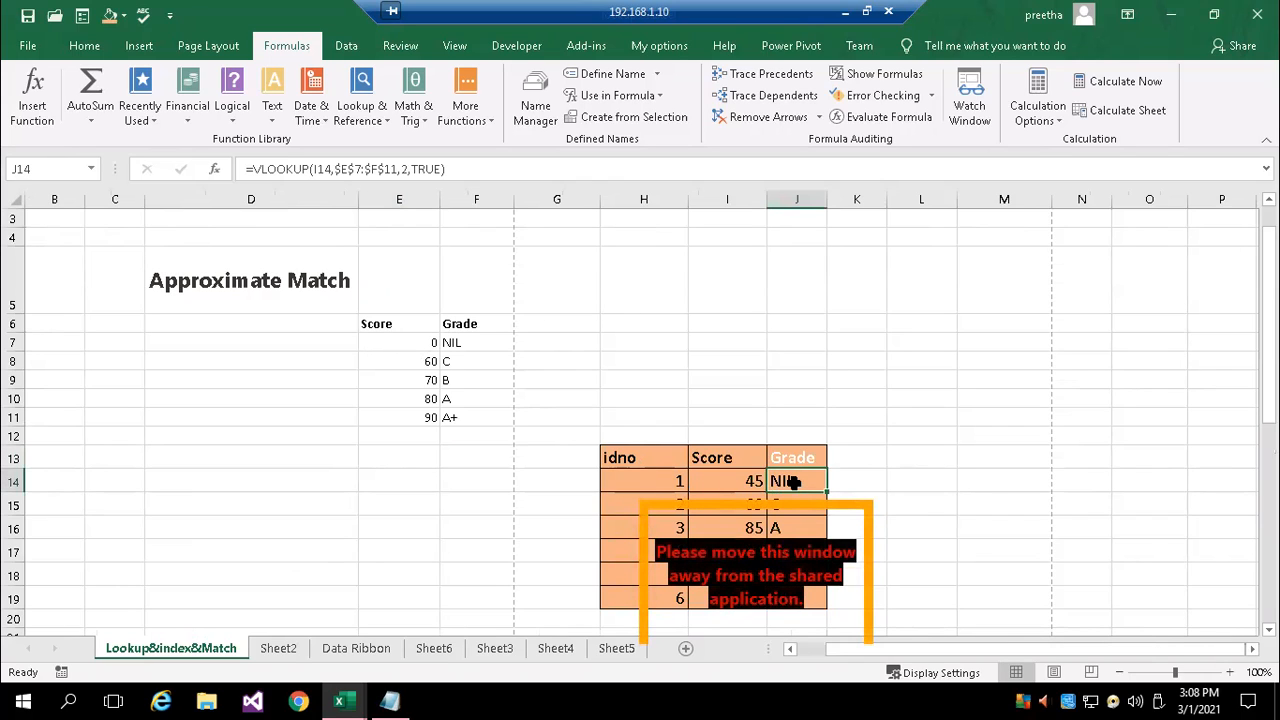
{"action": "double_click", "coordinate": [790, 482]}
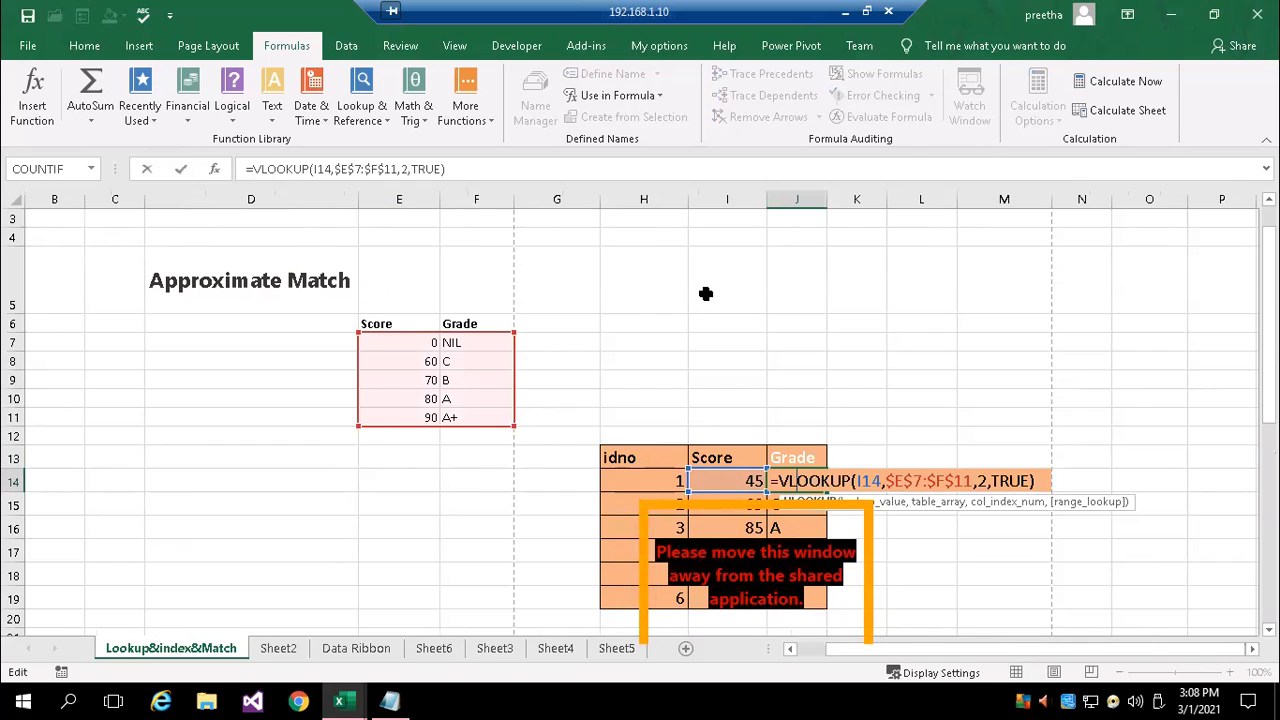
{"action": "key", "text": "Escape"}
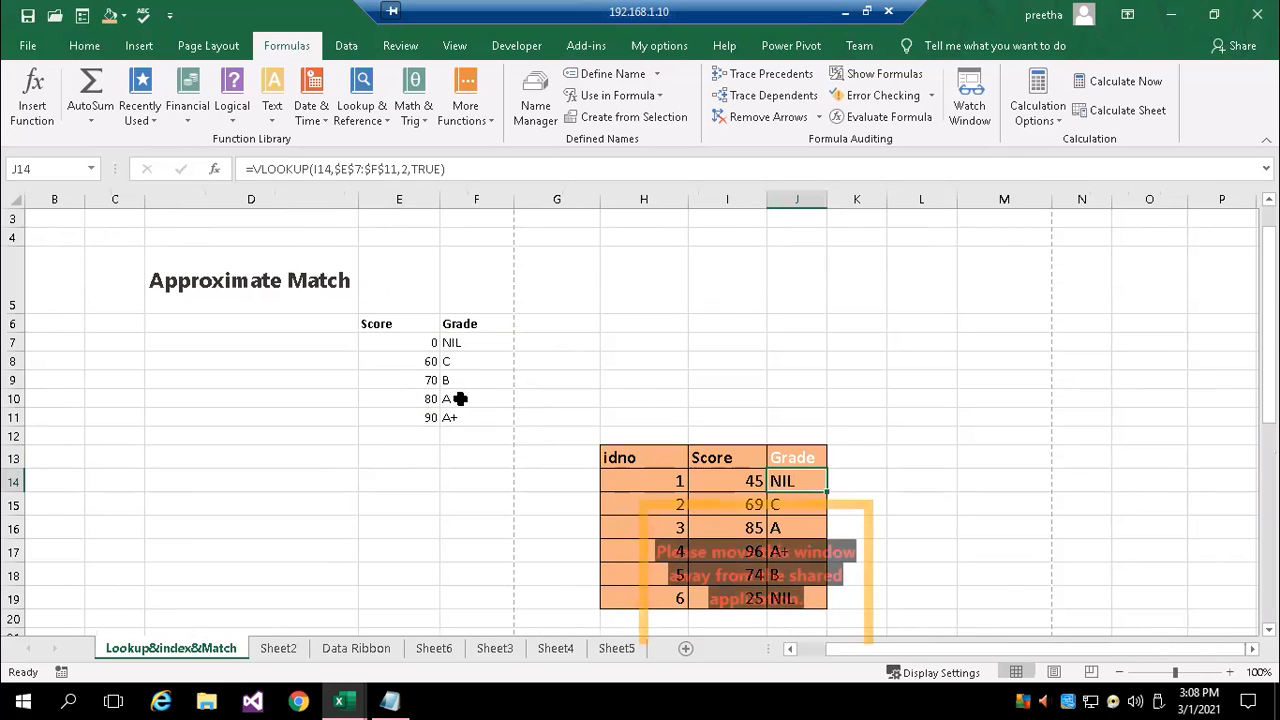
Zoom the sheet to 130% and examine the score thresholds and their grades in the Approximate Match lookup table
{"action": "left_click", "coordinate": [415, 417]}
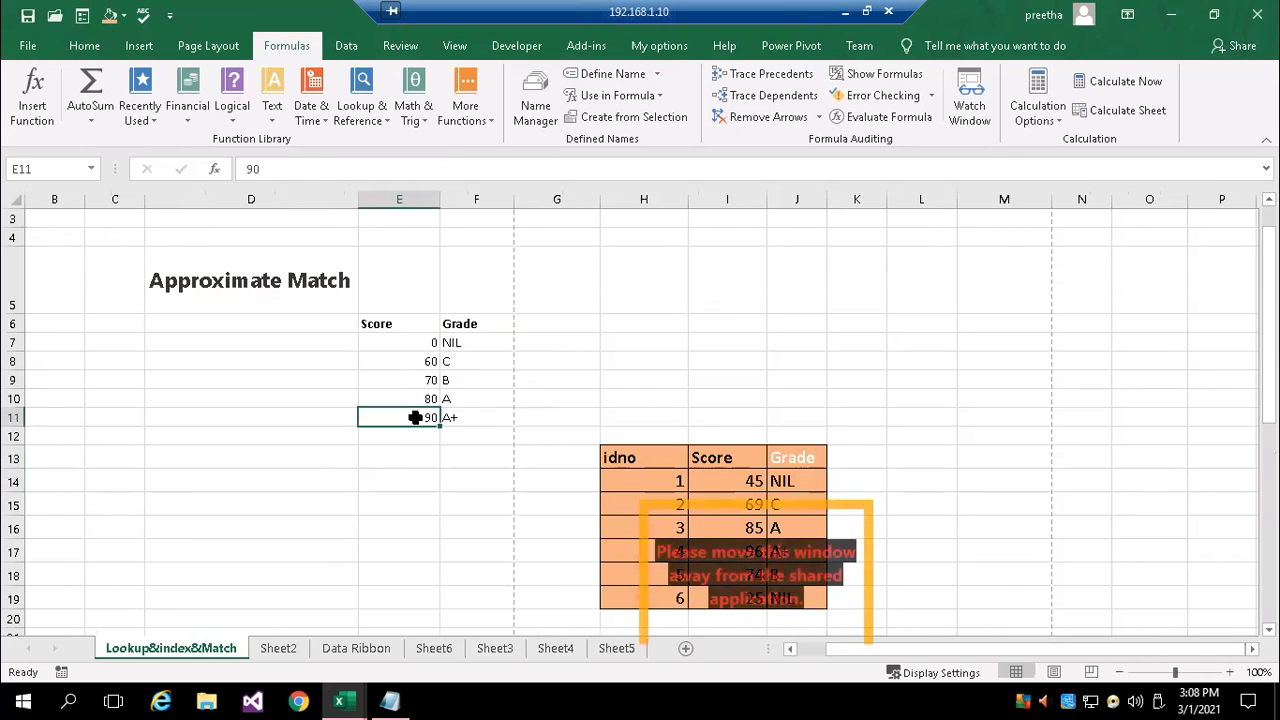
{"action": "left_click", "coordinate": [1229, 672]}
{"action": "left_click", "coordinate": [1229, 672]}
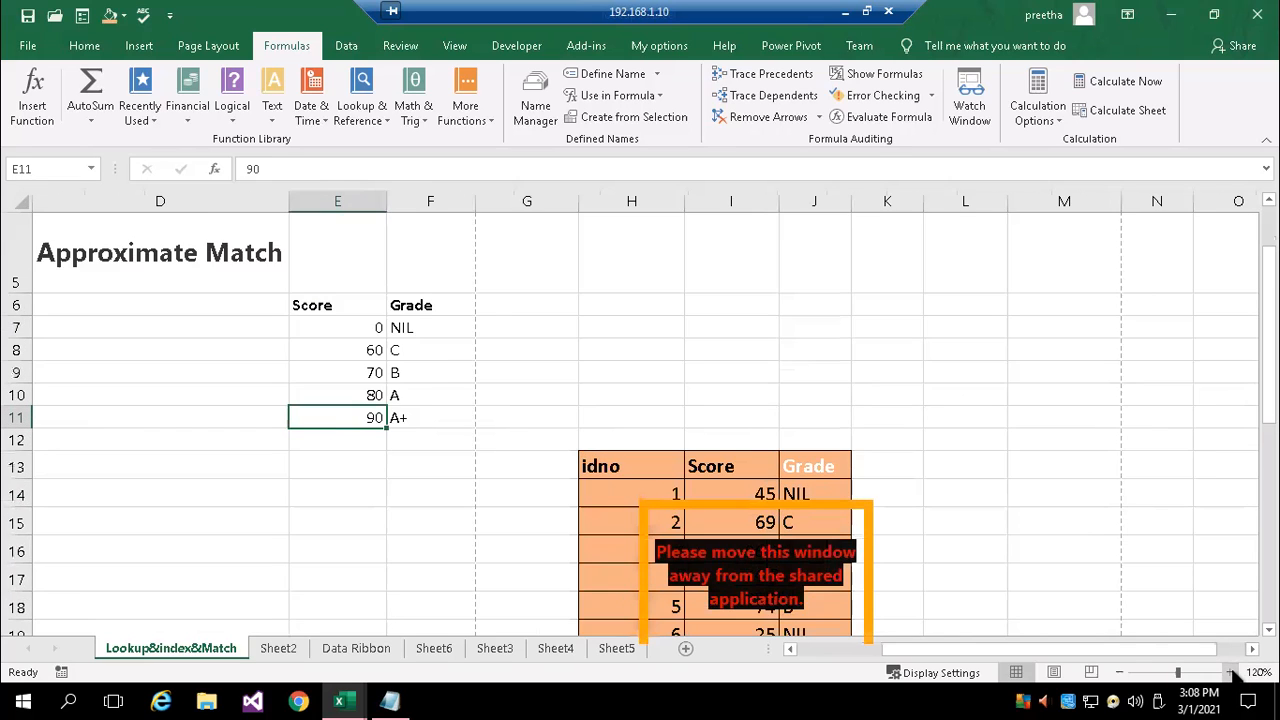
{"action": "left_click", "coordinate": [1229, 672]}
{"action": "left_click", "coordinate": [451, 431]}
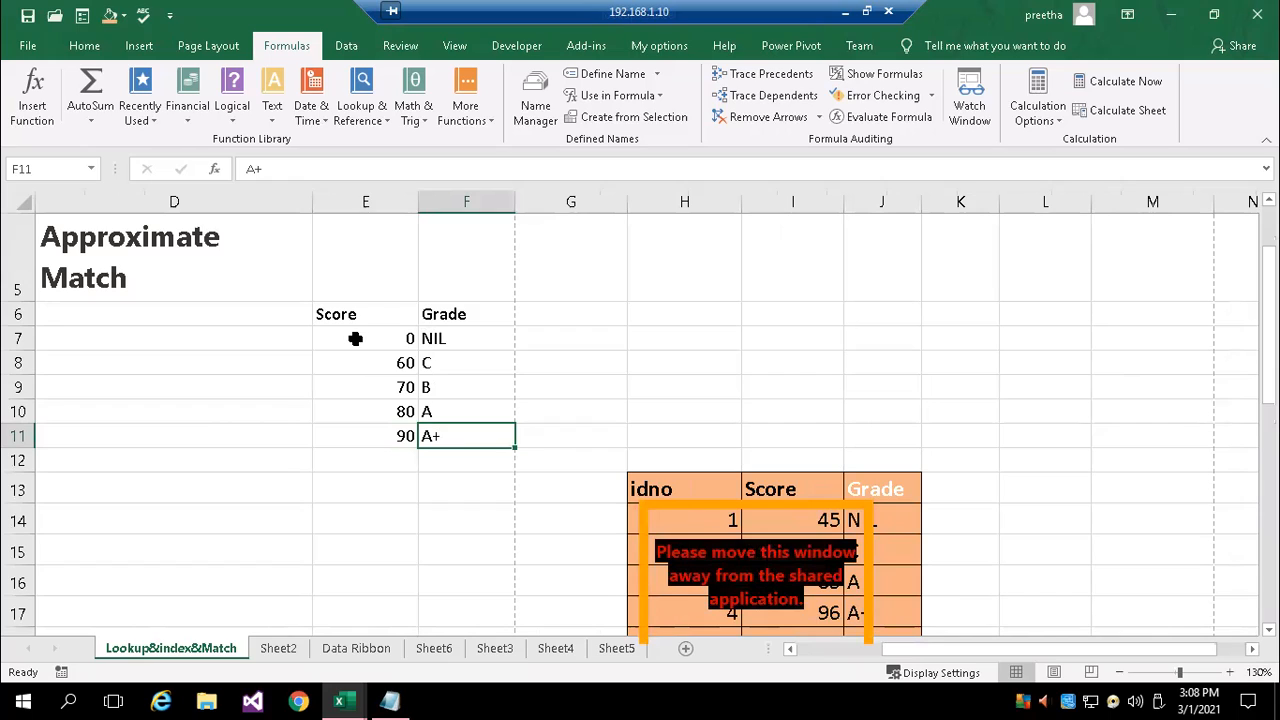
{"action": "left_click", "coordinate": [372, 387]}
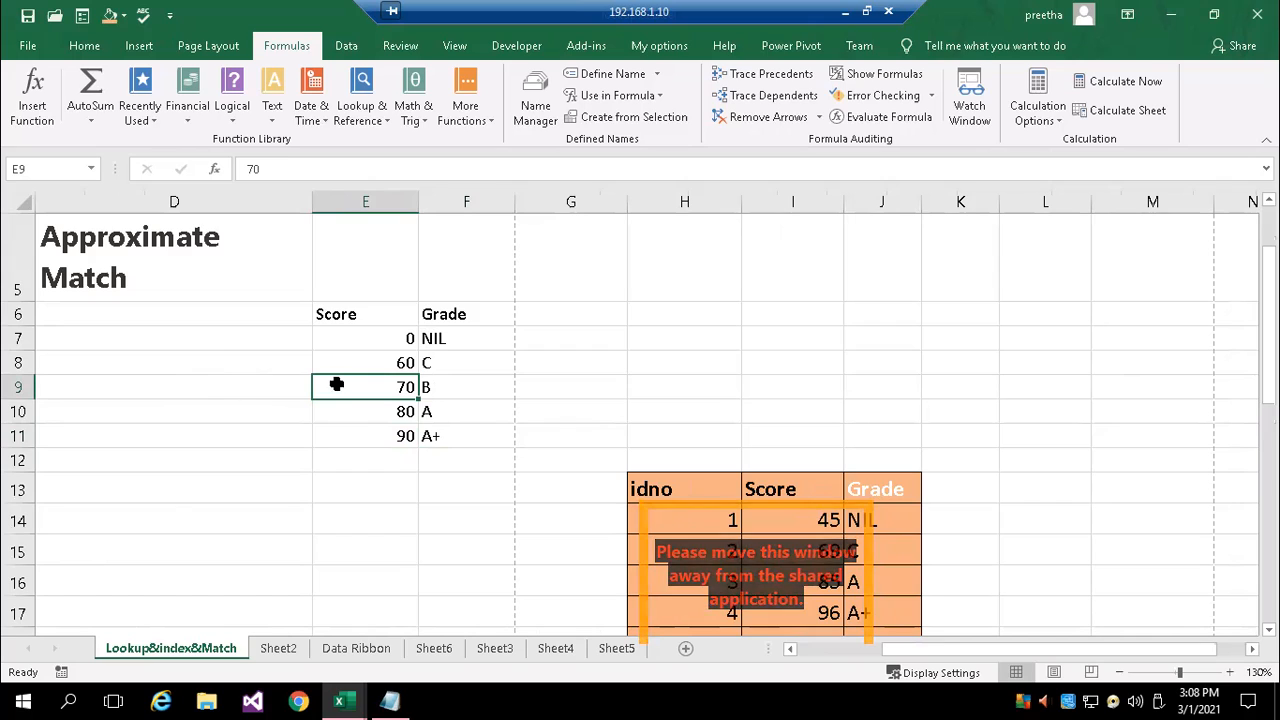
{"action": "left_click", "coordinate": [430, 395]}
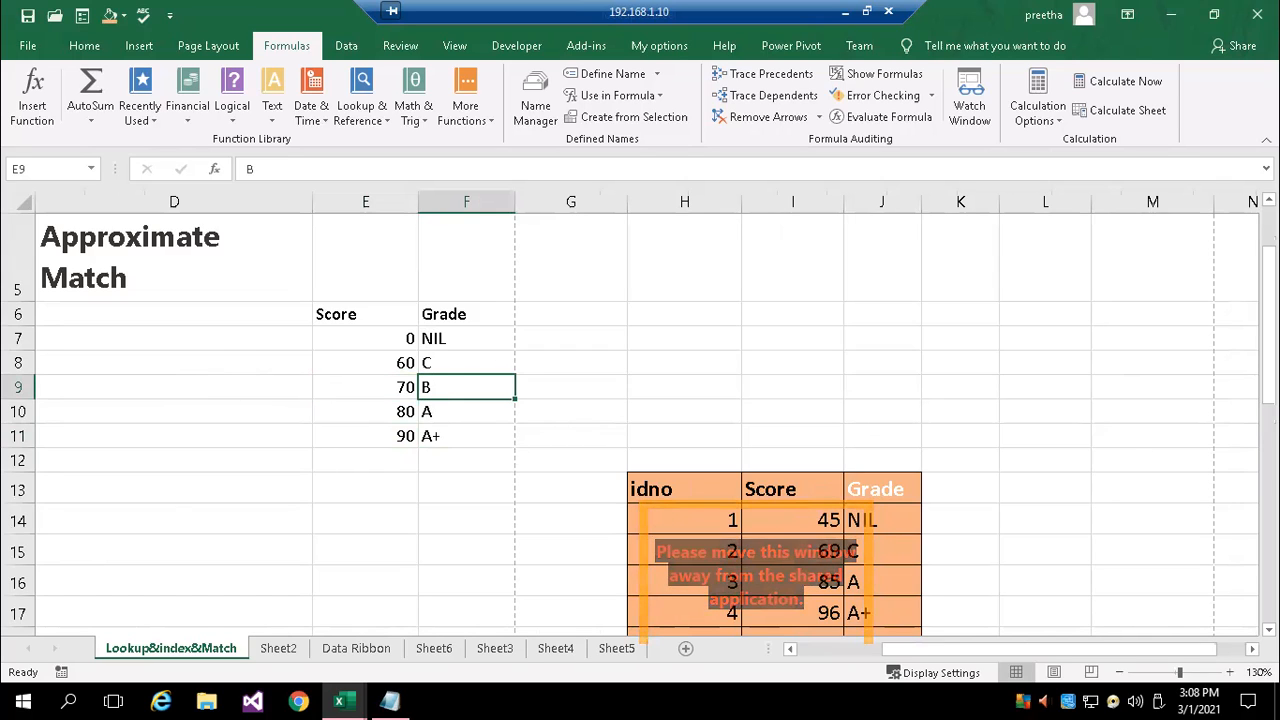
Open the VLOOKUP formula in J14 again and compare its arguments with the score in I14 and lookup range E7:F11
{"action": "scroll", "coordinate": [640, 420], "scroll_direction": "down", "scroll_amount": 2}
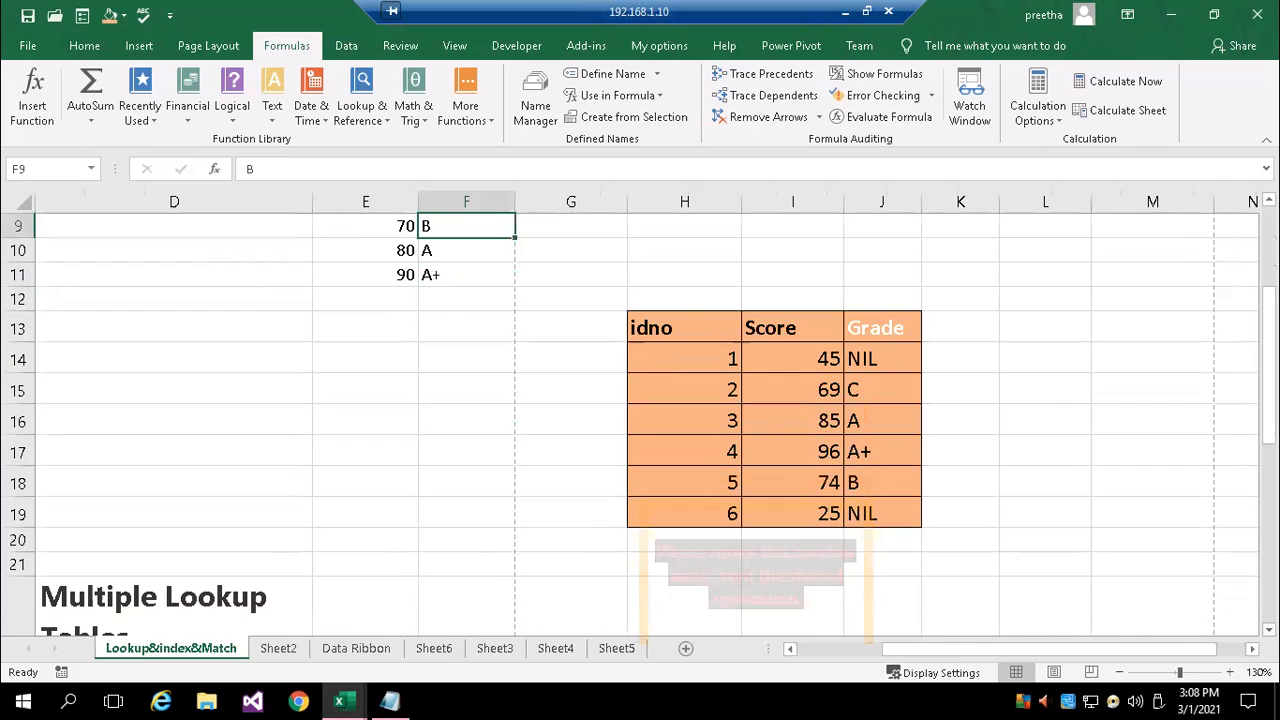
{"action": "left_click", "coordinate": [880, 350]}
{"action": "double_click", "coordinate": [893, 358]}
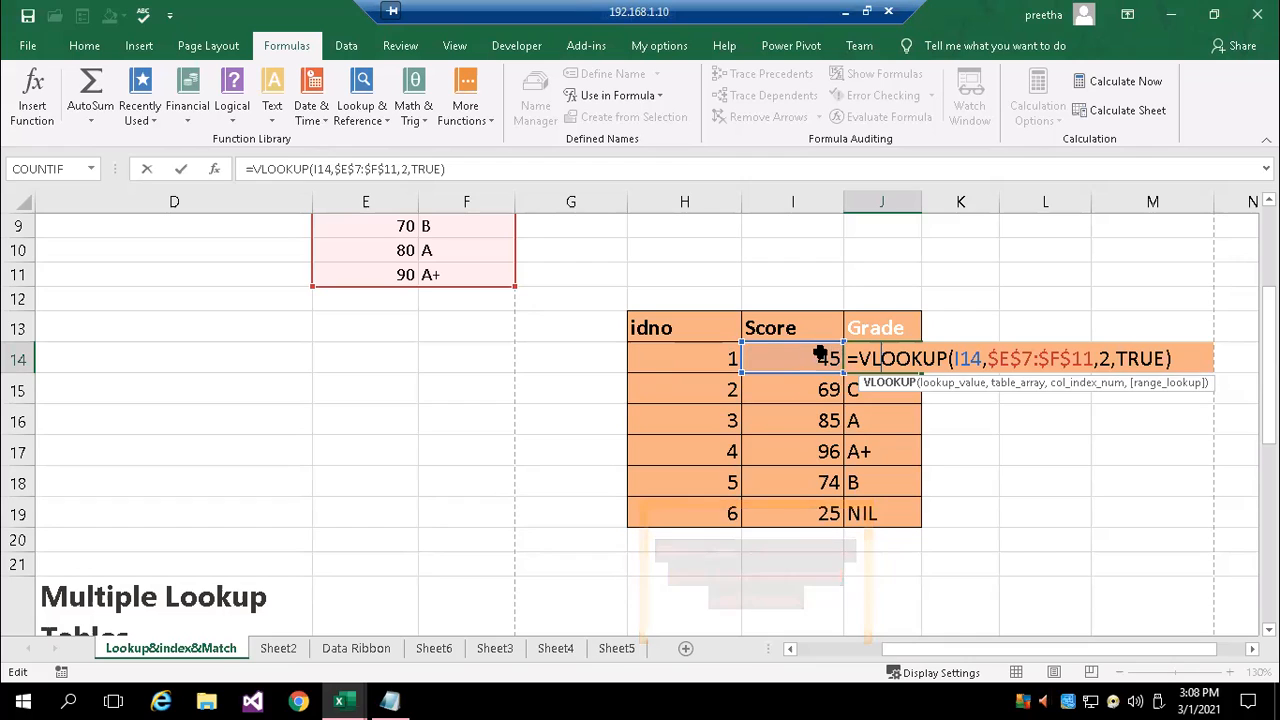
{"action": "scroll", "coordinate": [686, 360], "scroll_direction": "up", "scroll_amount": 2}
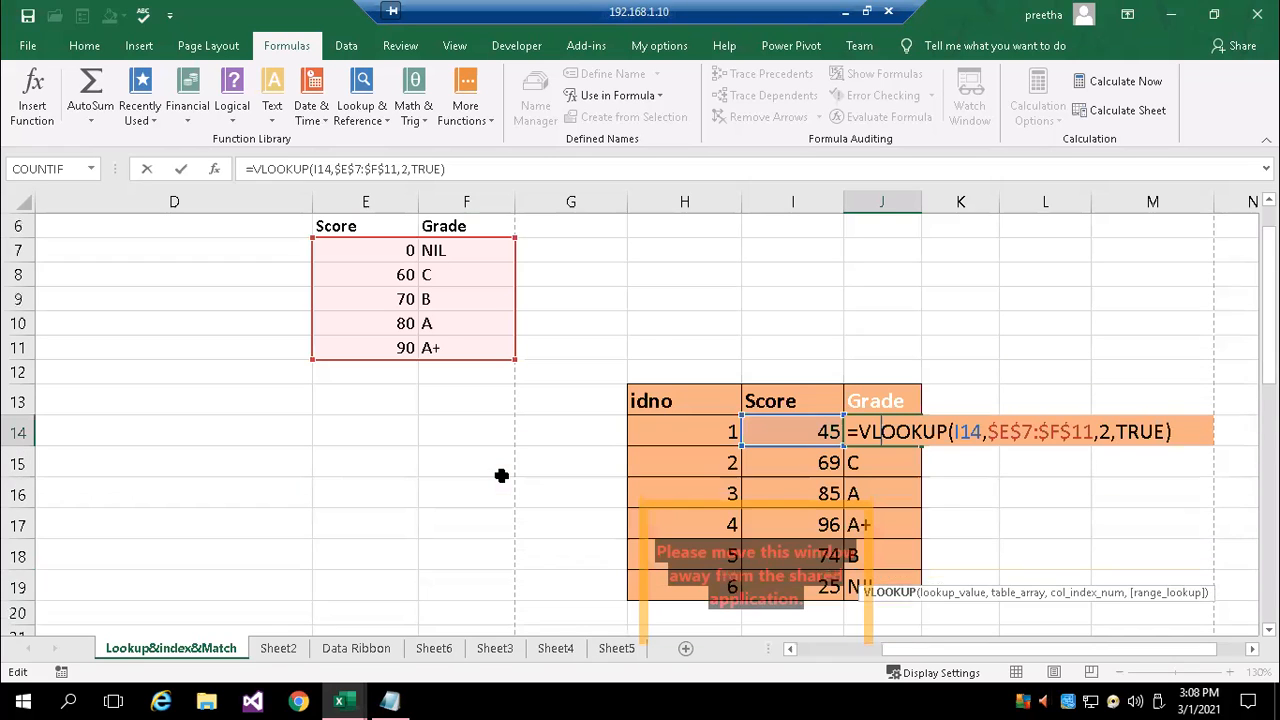
{"action": "scroll", "coordinate": [500, 474], "scroll_direction": "down", "scroll_amount": 1}
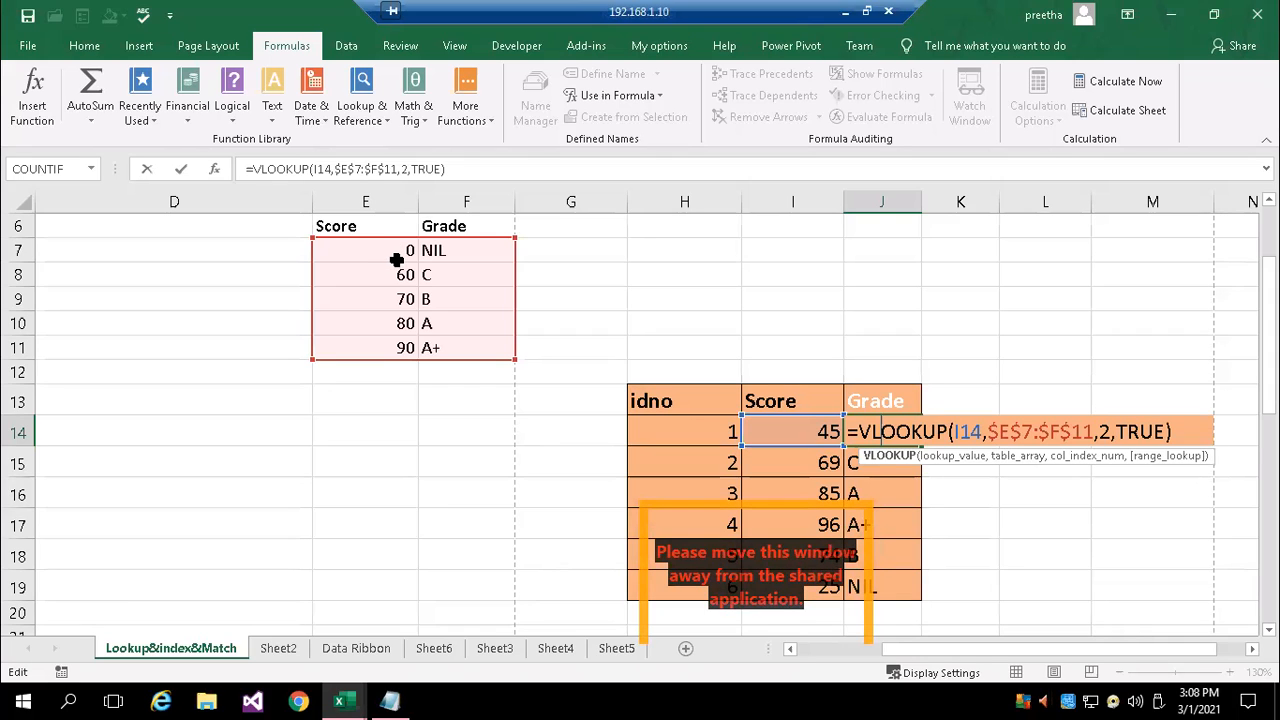
{"action": "key", "text": "Return"}
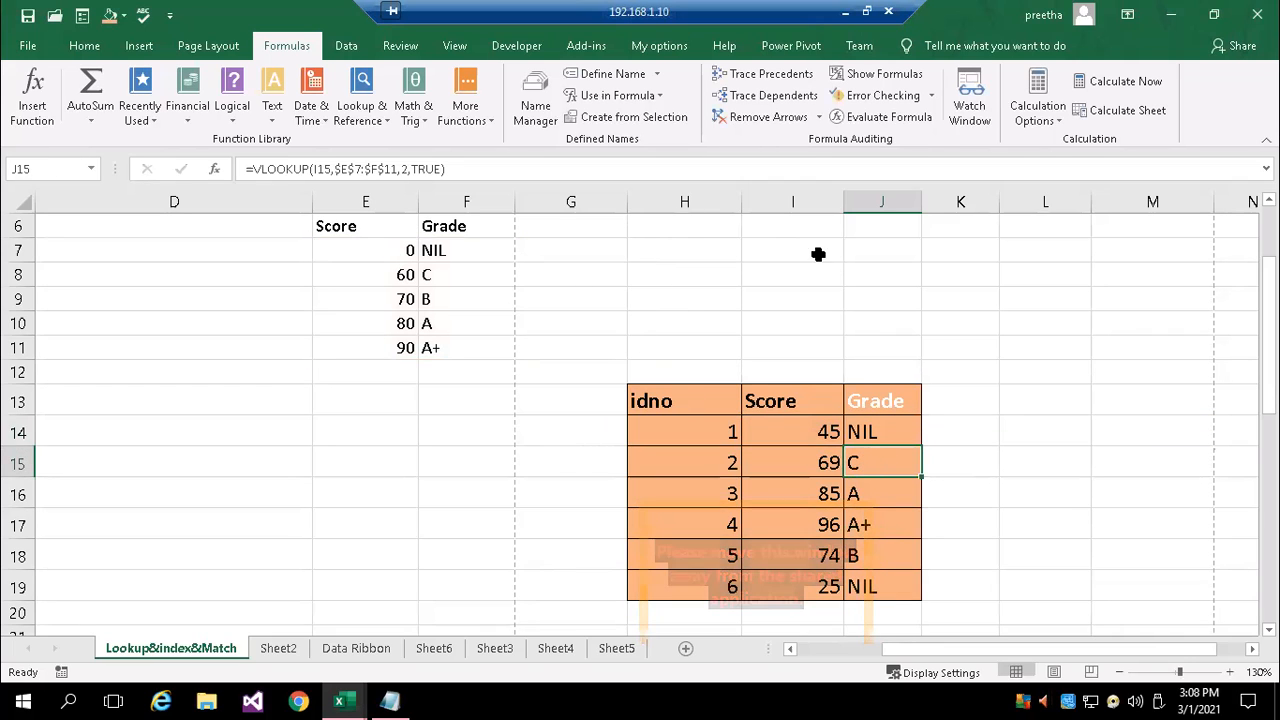
Enter the sample score 77 in cell H8, above the idno, Score and Grade table
{"action": "left_click", "coordinate": [757, 274]}
{"action": "left_click", "coordinate": [692, 267]}
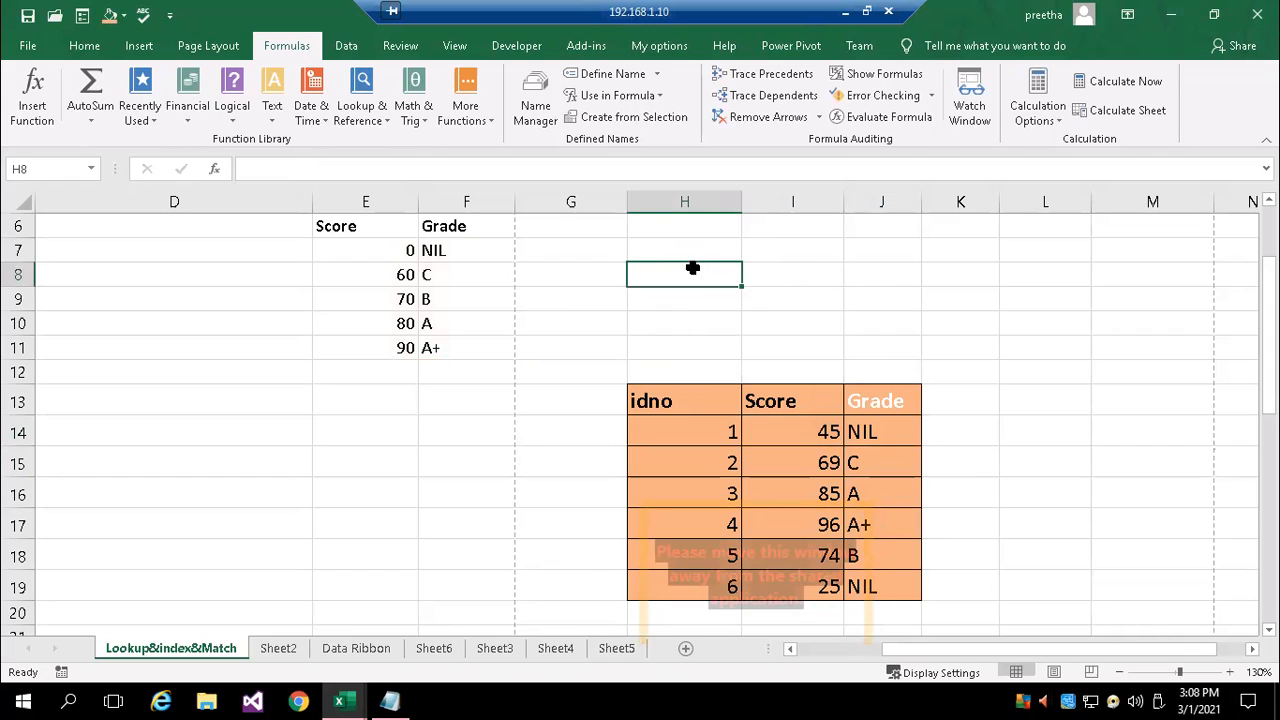
{"action": "type", "text": "77"}
{"action": "key", "text": "Tab"}
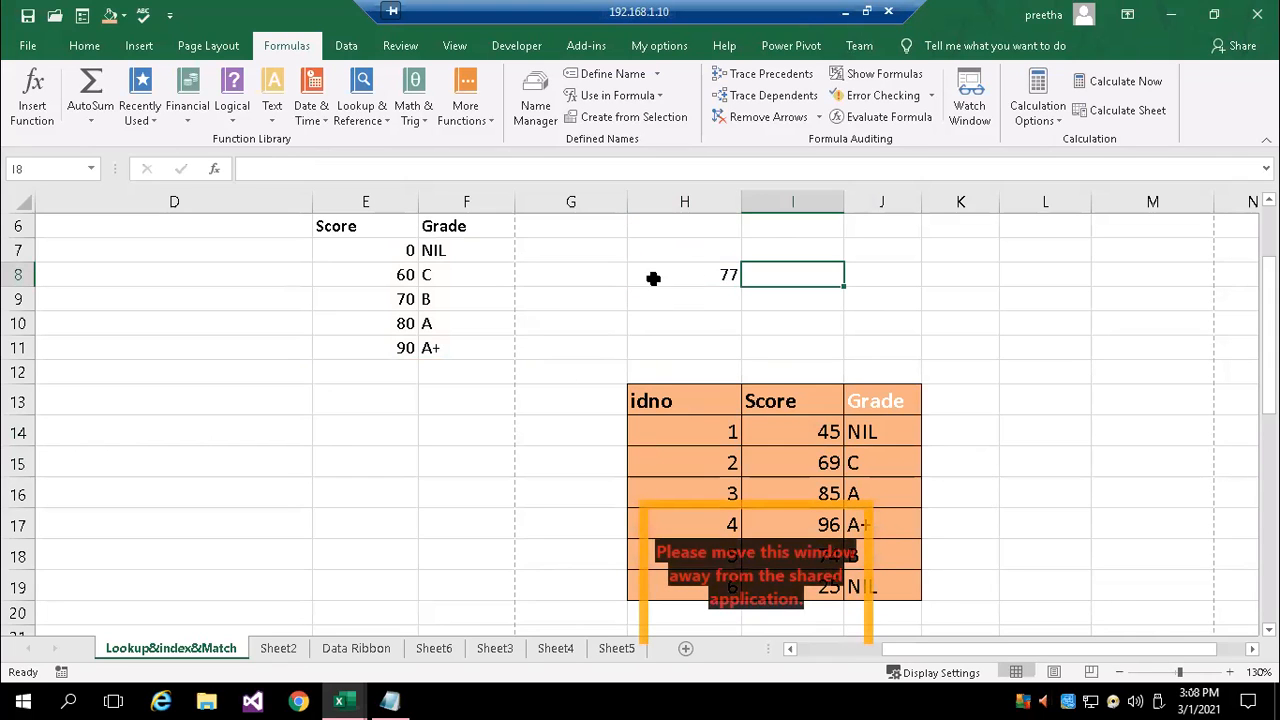
Start a VLOOKUP formula in I8, beside the sample score, with the literal 77 as its lookup value
{"action": "left_click", "coordinate": [390, 250]}
{"action": "left_click_drag", "start_coordinate": [444, 250], "coordinate": [497, 340]}
{"action": "left_click", "coordinate": [793, 268]}
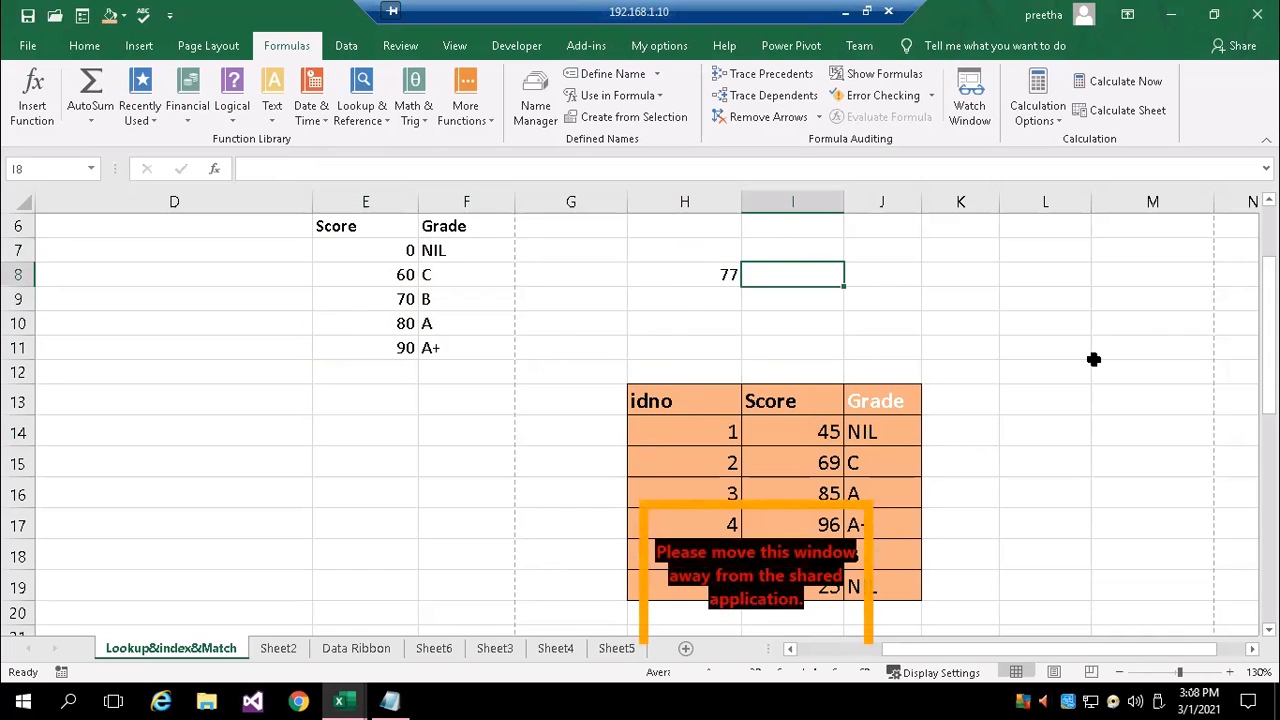
{"action": "type", "text": "=vl"}
{"action": "key", "text": "Tab"}
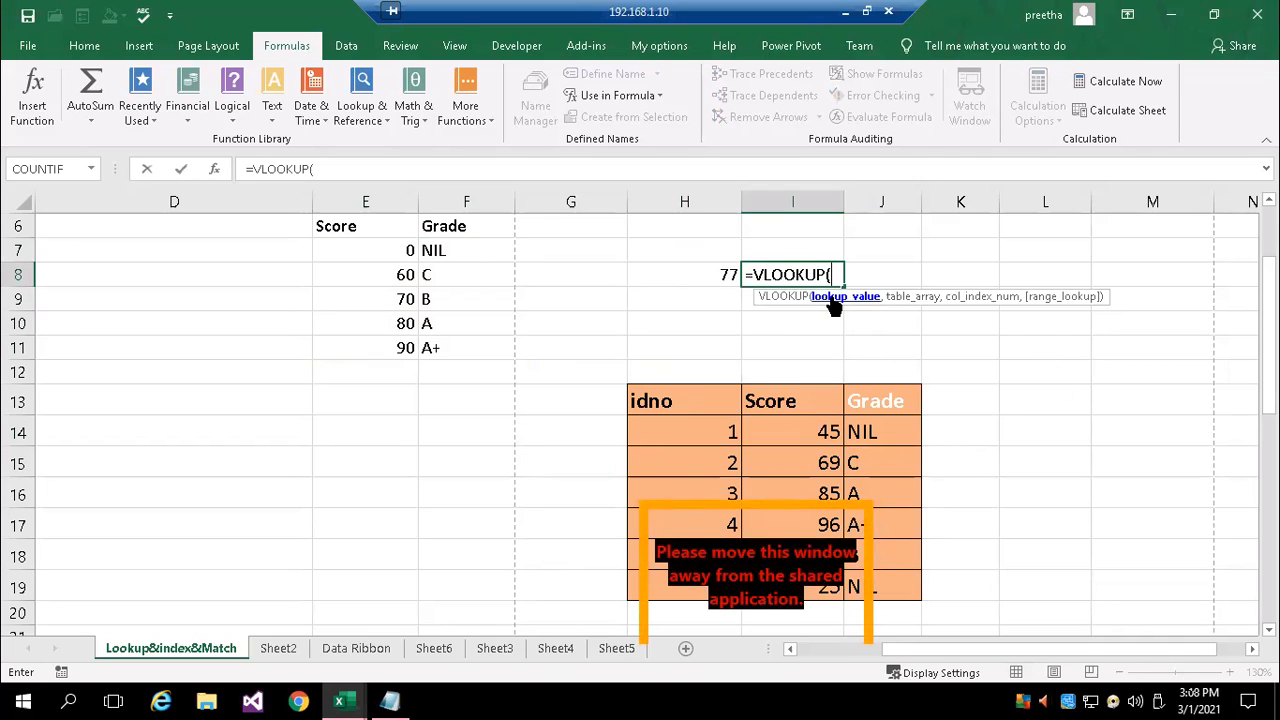
{"action": "left_click", "coordinate": [707, 274]}
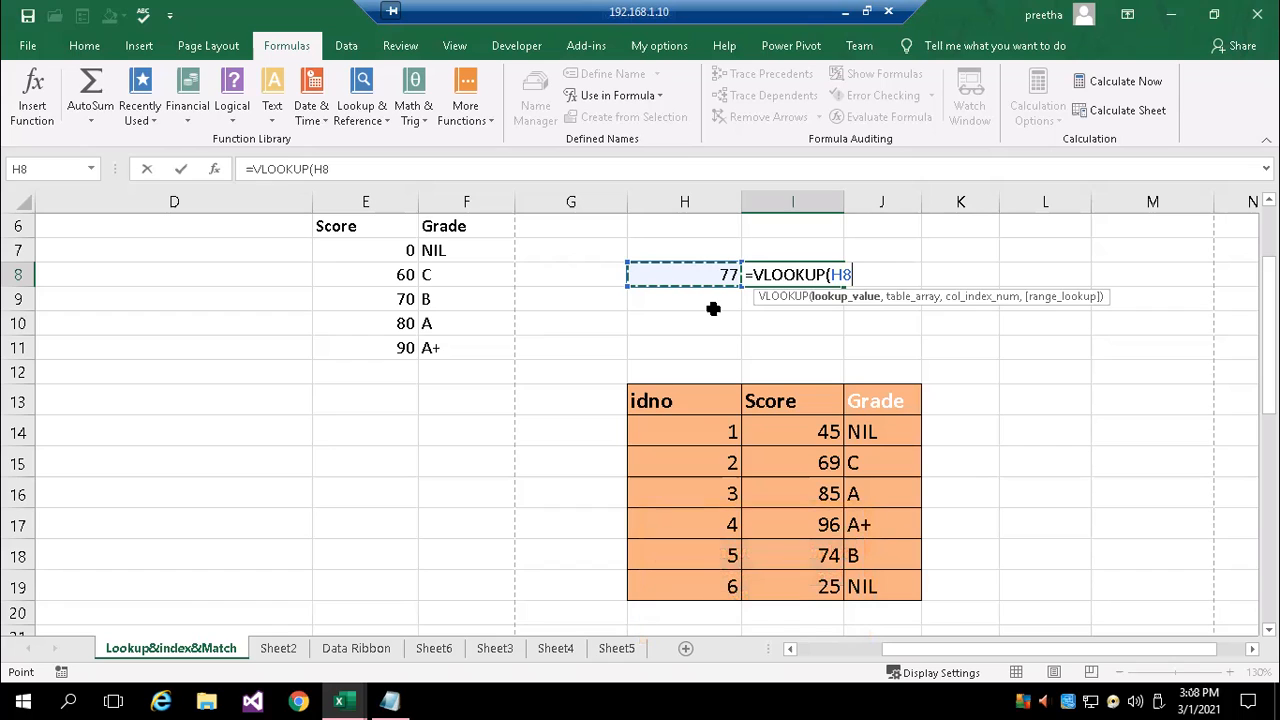
{"action": "key", "text": "BackSpace"}
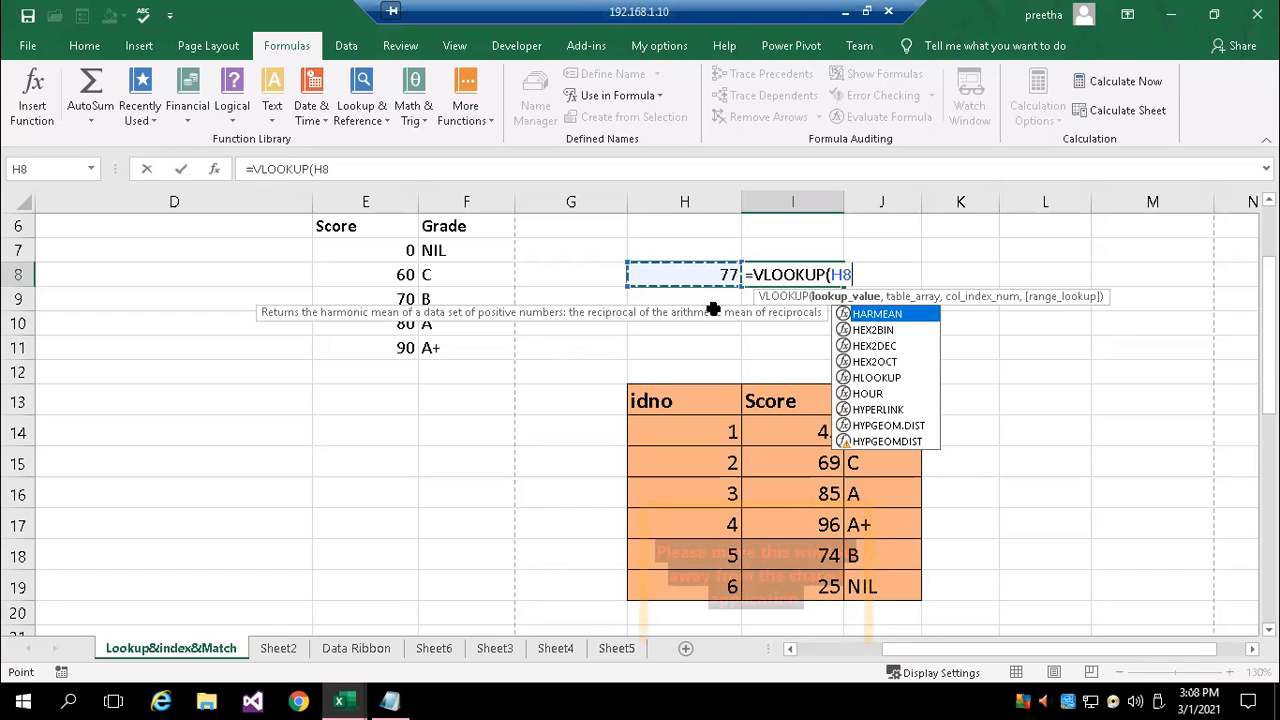
{"action": "key", "text": "BackSpace"}
{"action": "type", "text": "77"}
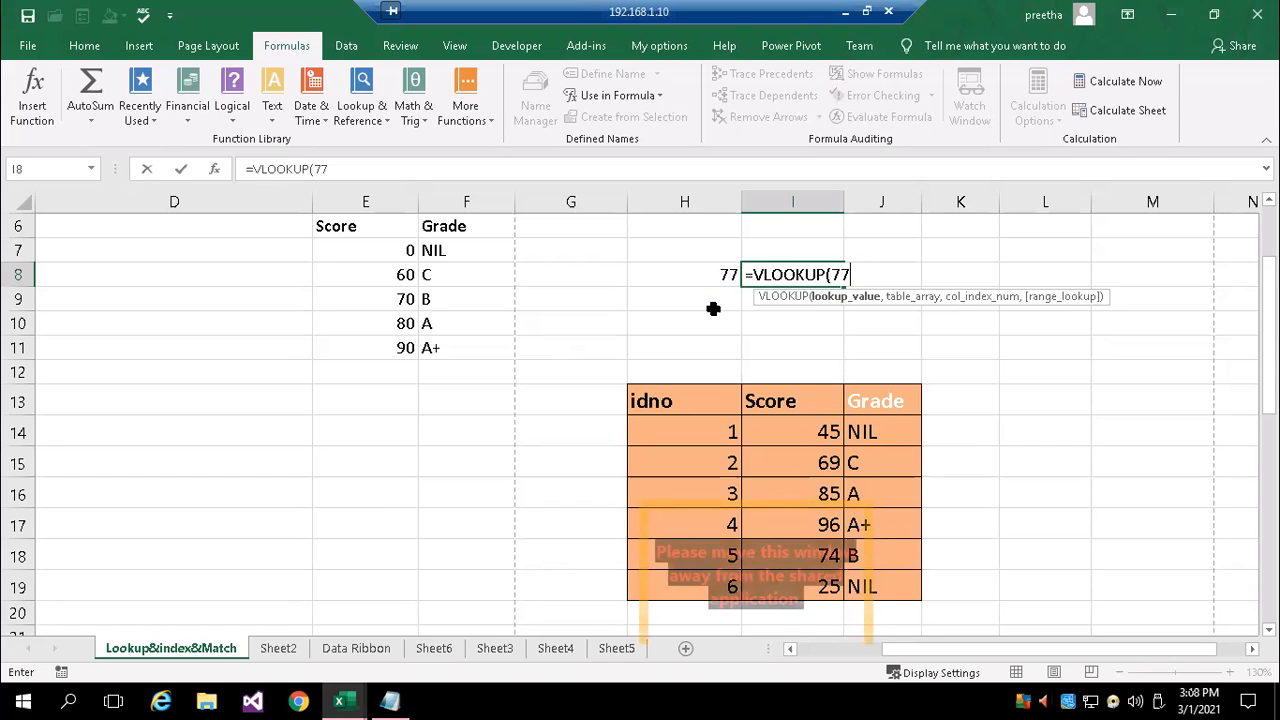
{"action": "type", "text": ","}
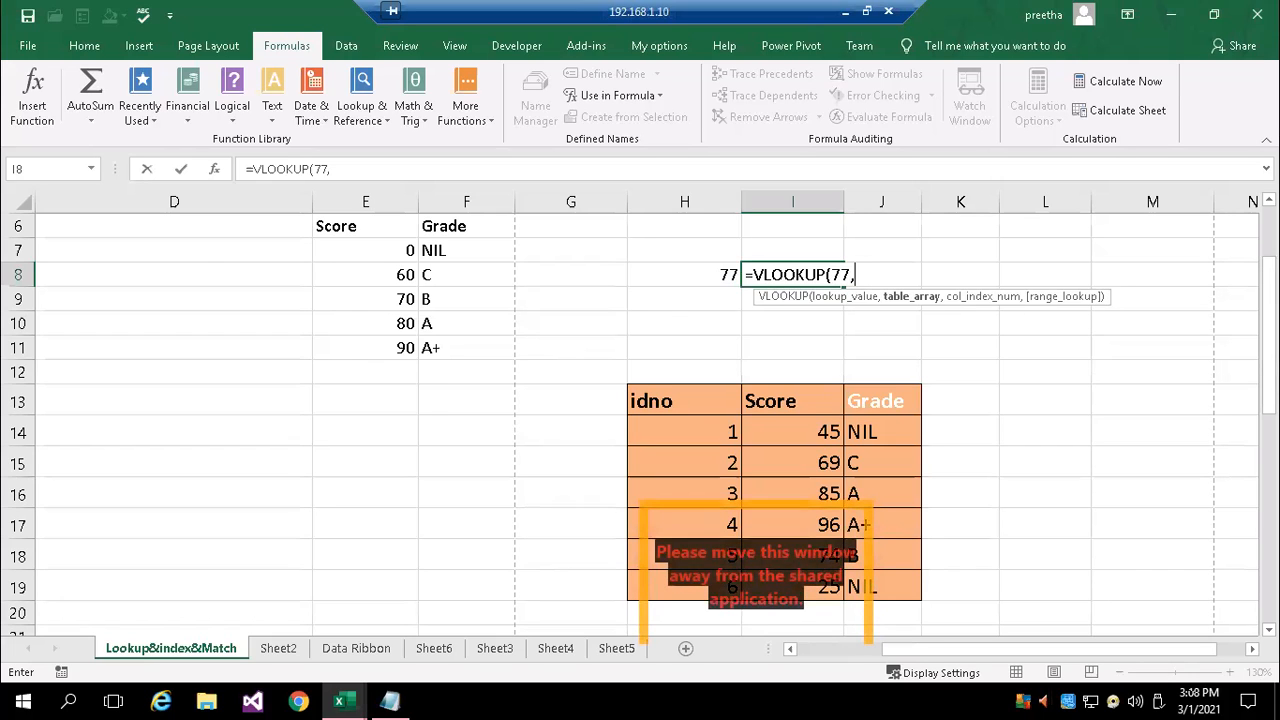
Complete the VLOOKUP in I8 with table array E7:F11, column index 2 and TRUE for approximate match
{"action": "scroll", "coordinate": [1240, 269], "scroll_direction": "up", "scroll_amount": 1}
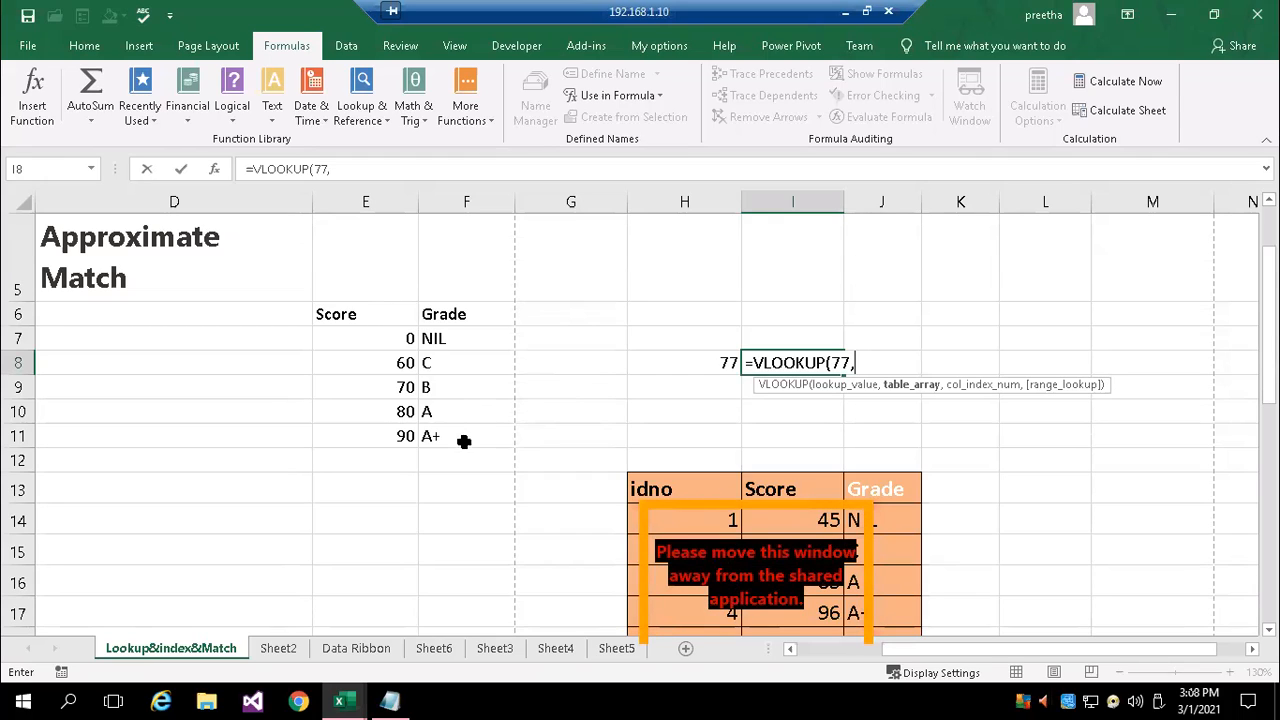
{"action": "type", "text": "e7"}
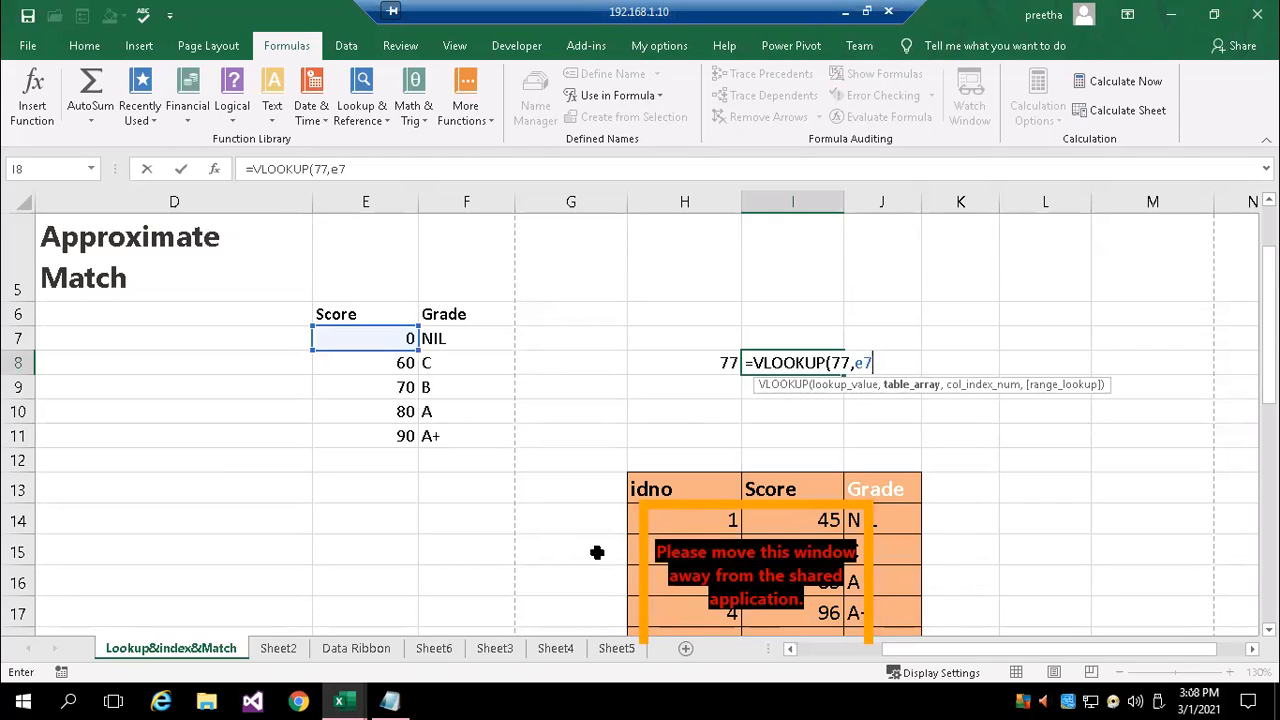
{"action": "key", "text": "BackSpace"}
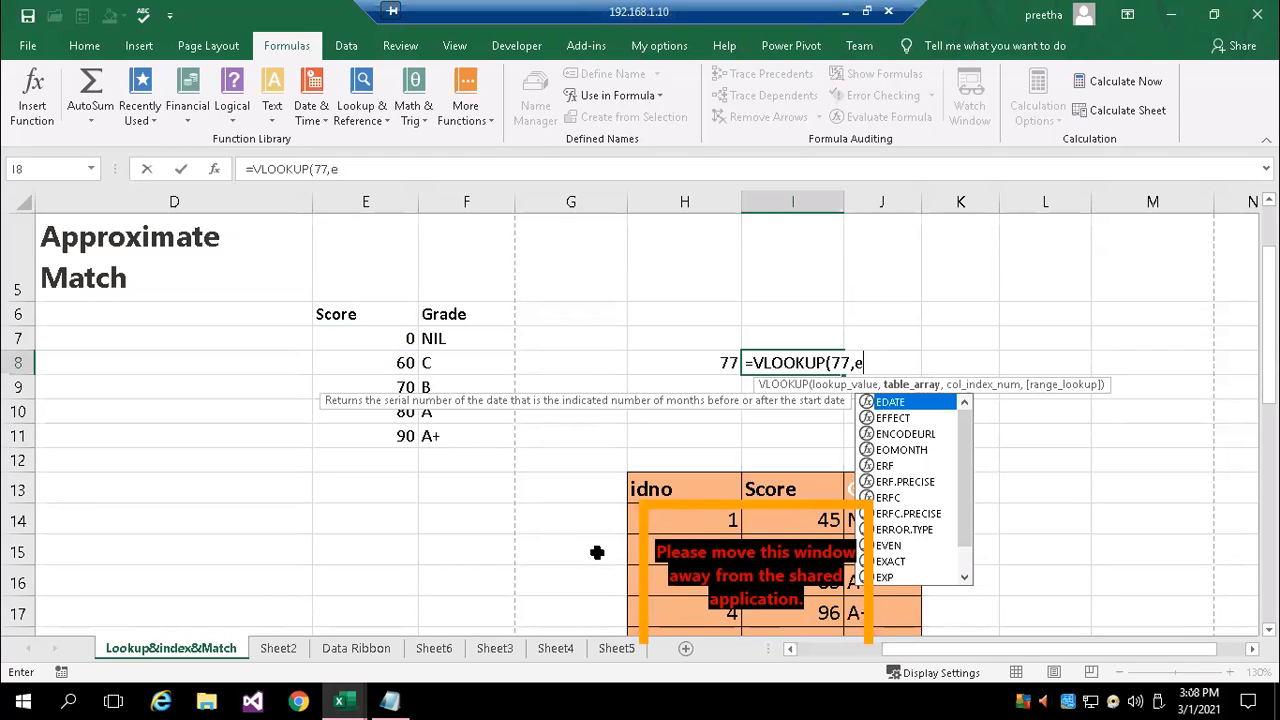
{"action": "type", "text": "7"}
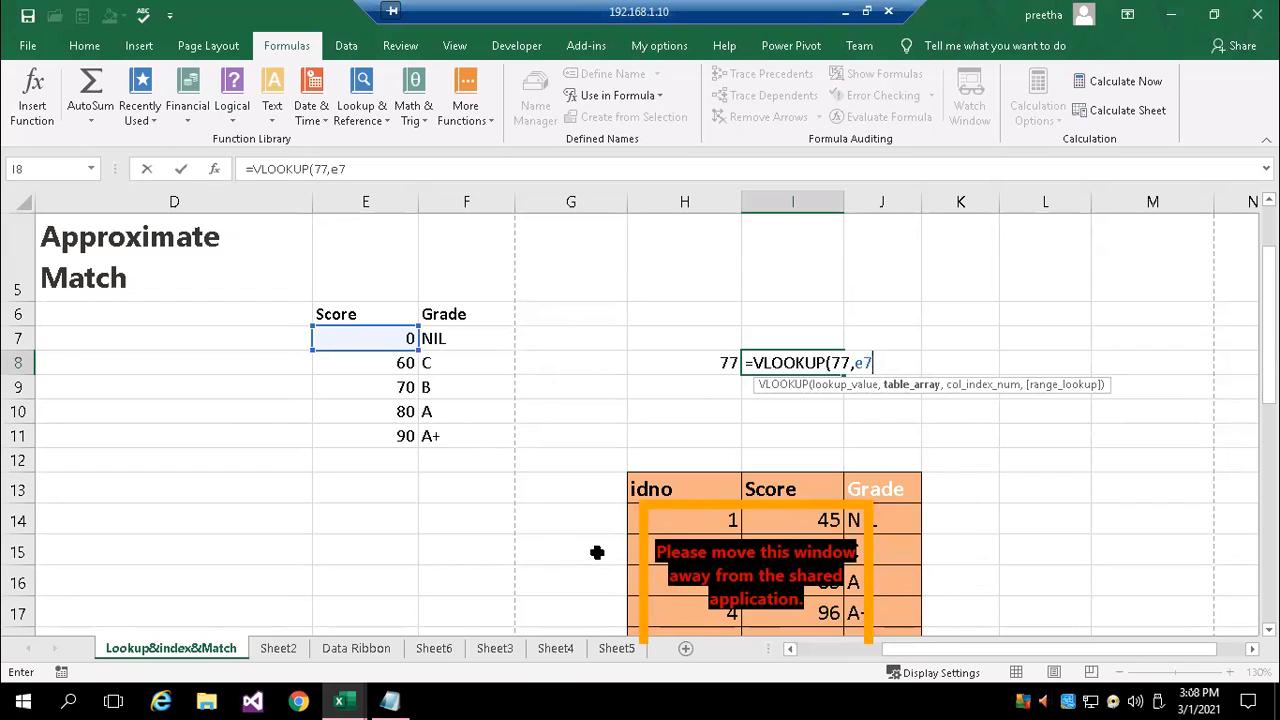
{"action": "type", "text": ":f11"}
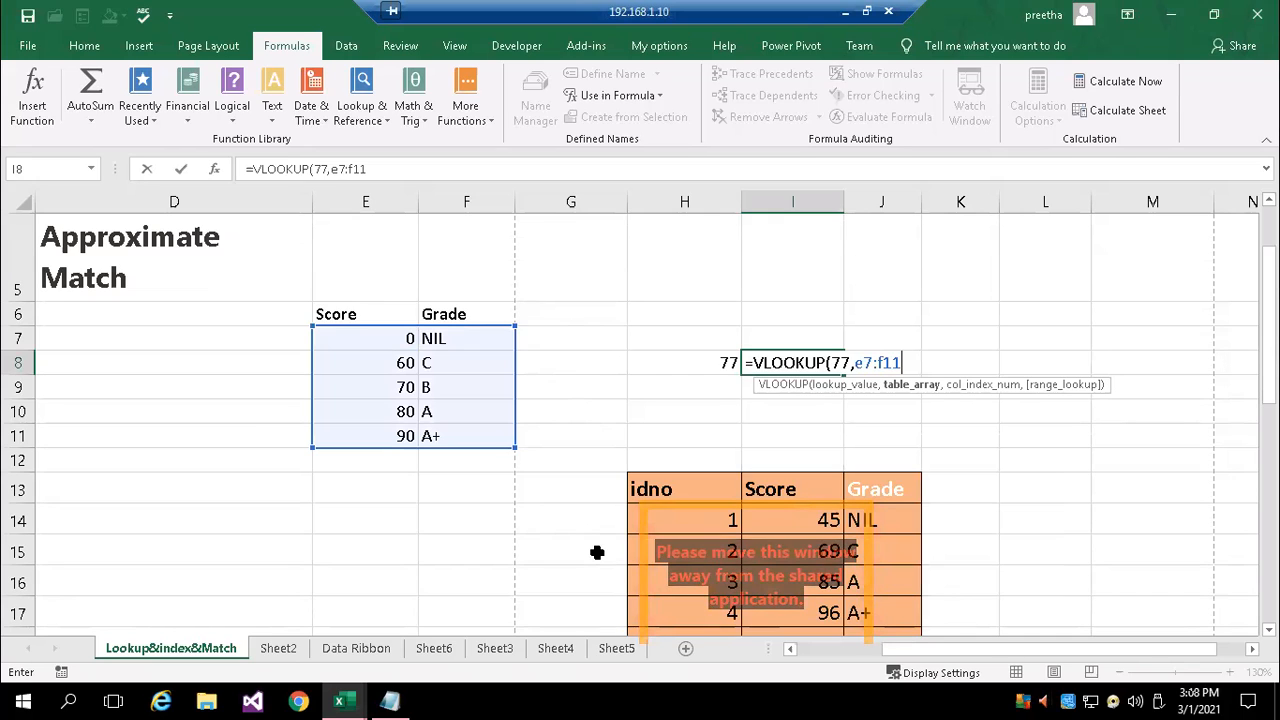
{"action": "type", "text": ","}
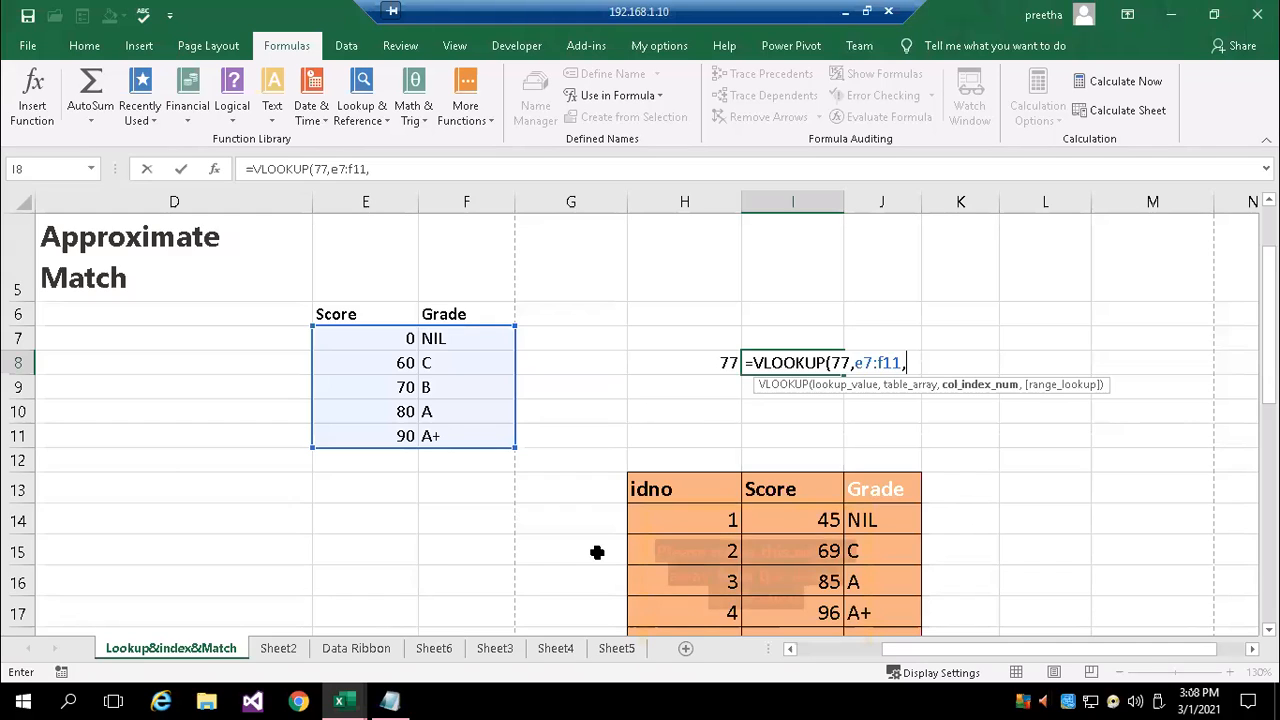
{"action": "type", "text": "2"}
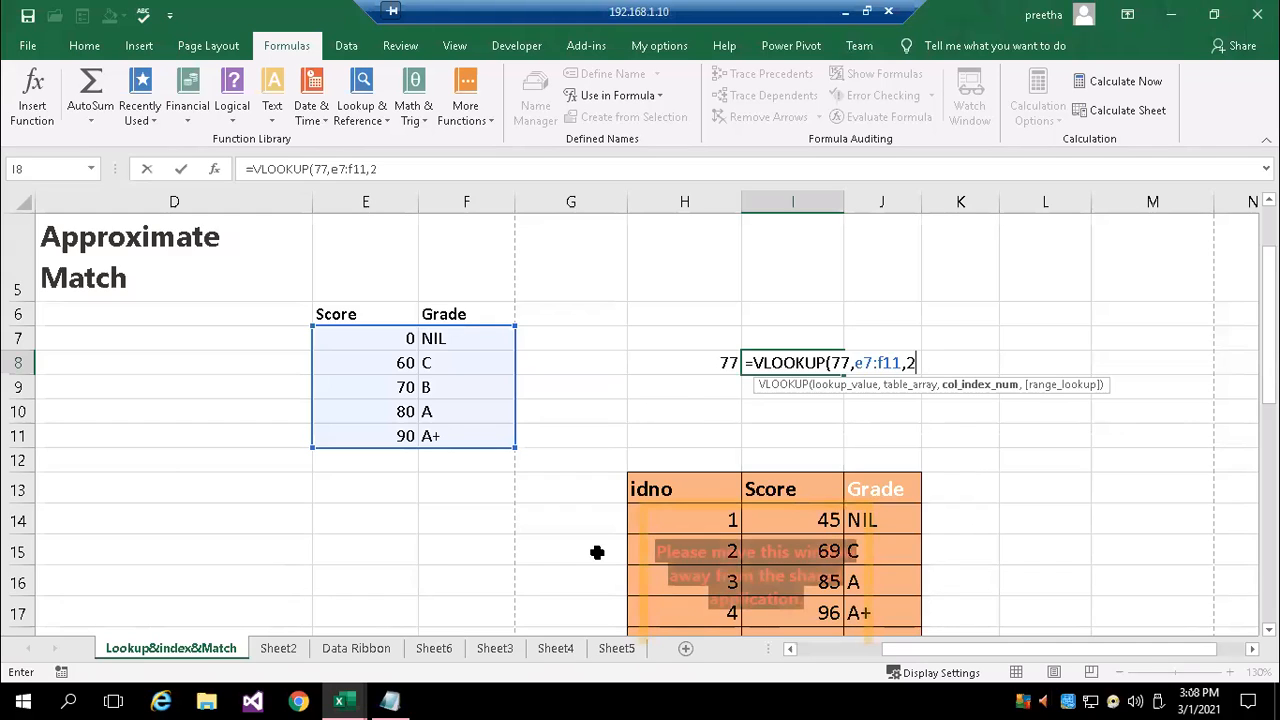
{"action": "type", "text": ","}
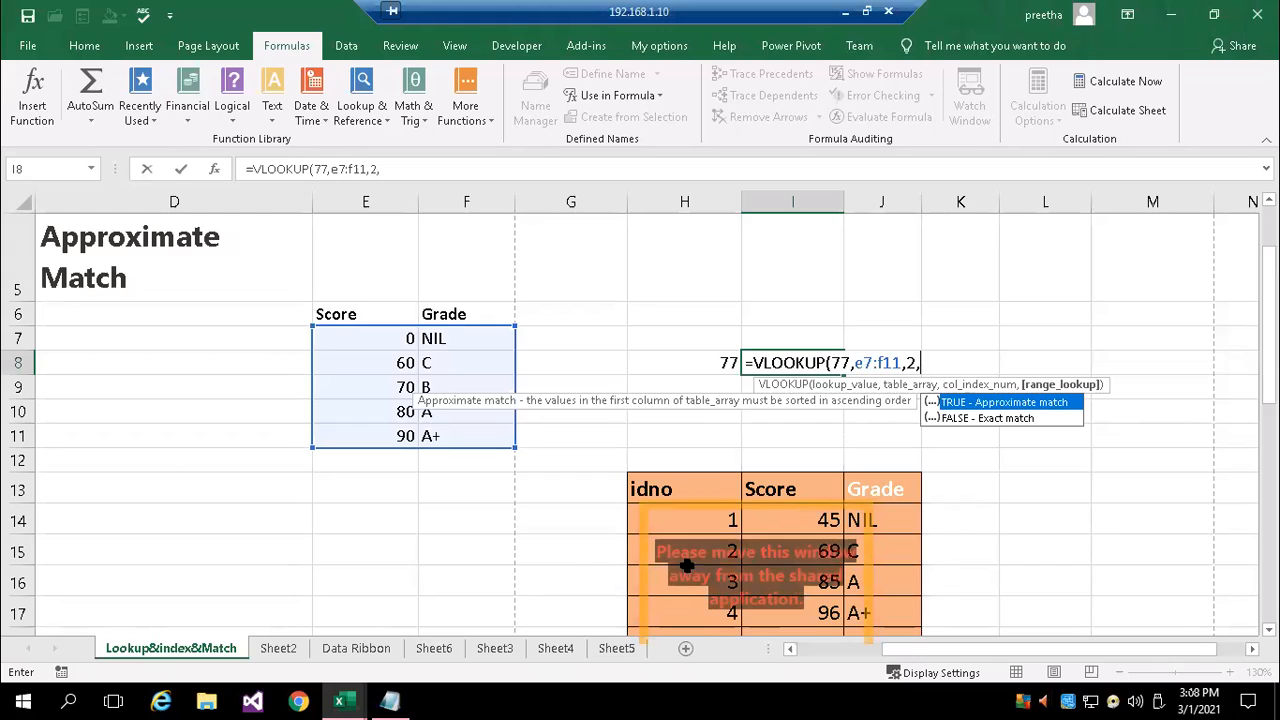
{"action": "double_click", "coordinate": [997, 403]}
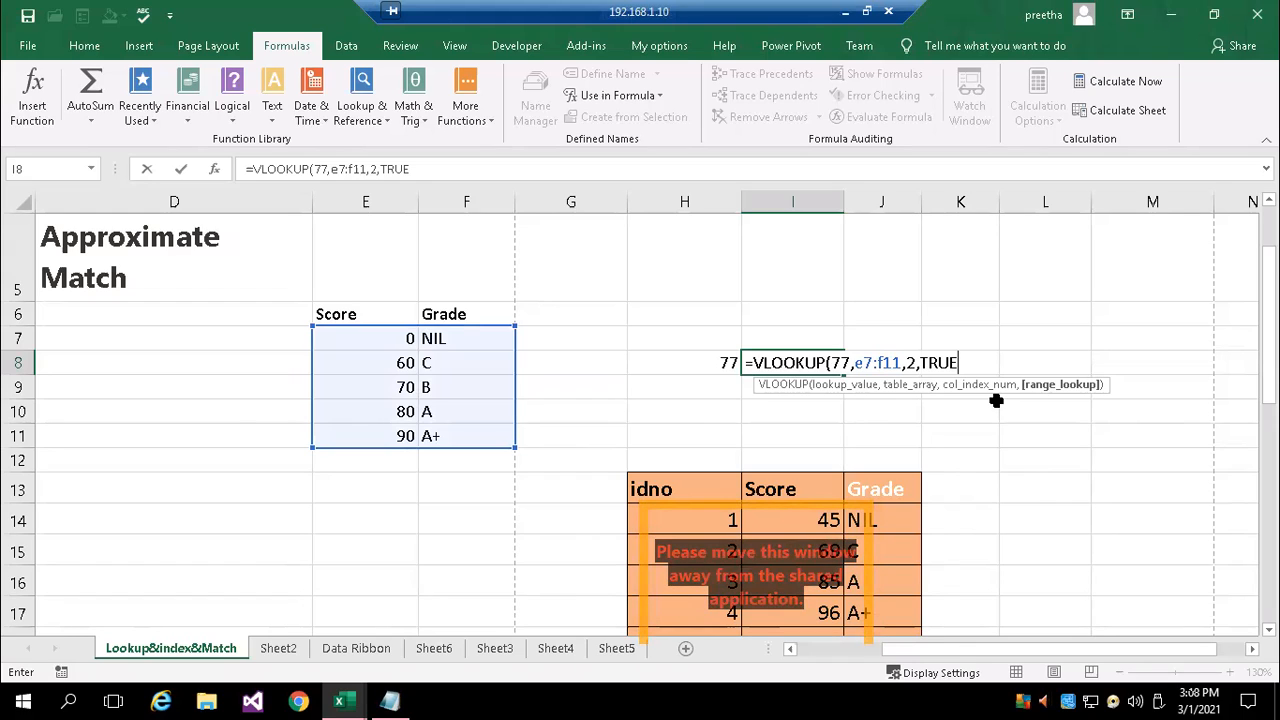
{"action": "type", "text": ")"}
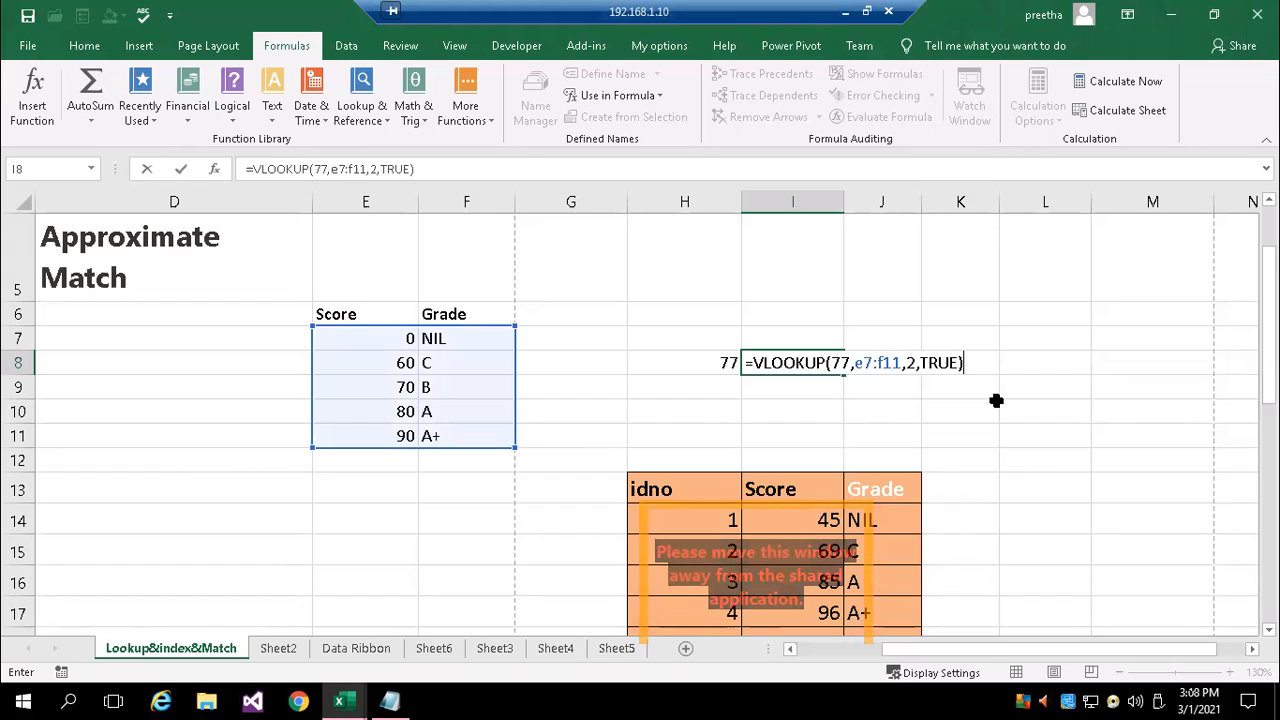
{"action": "key", "text": "Return"}
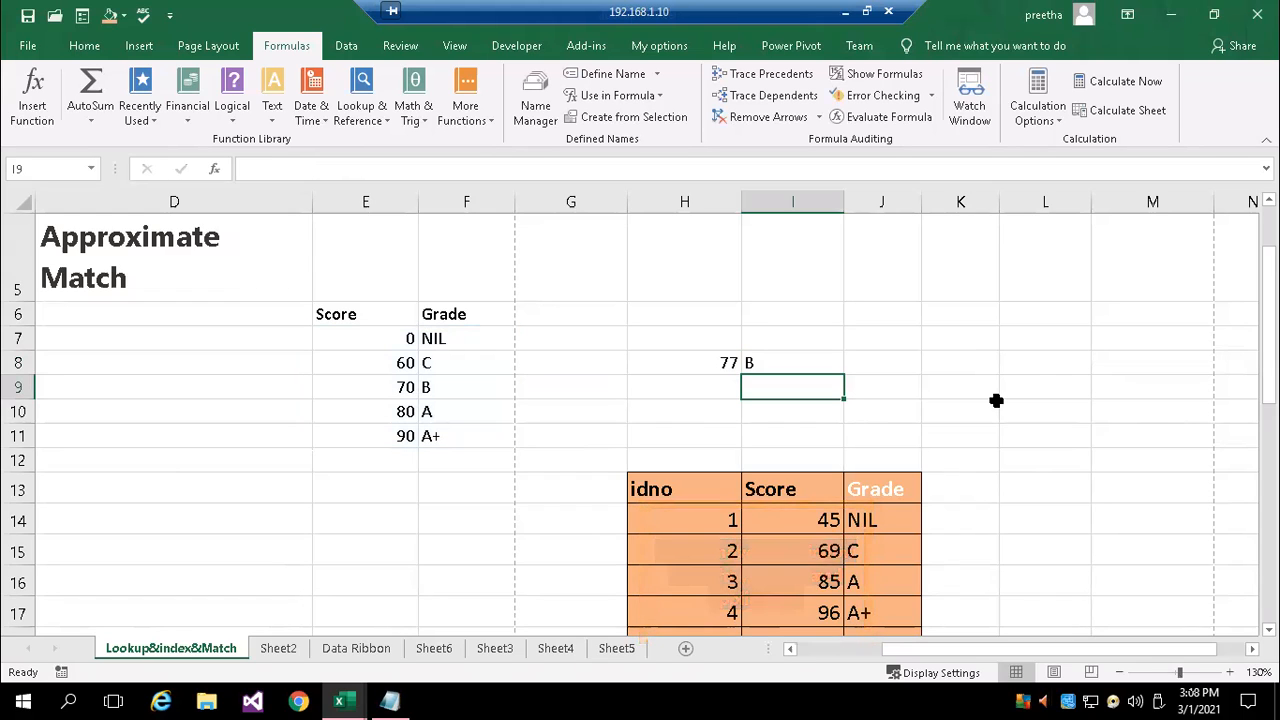
Replace the formula in I8 with a new VLOOKUP that looks up H8 in the range E6:F11
{"action": "key", "text": "Up"}
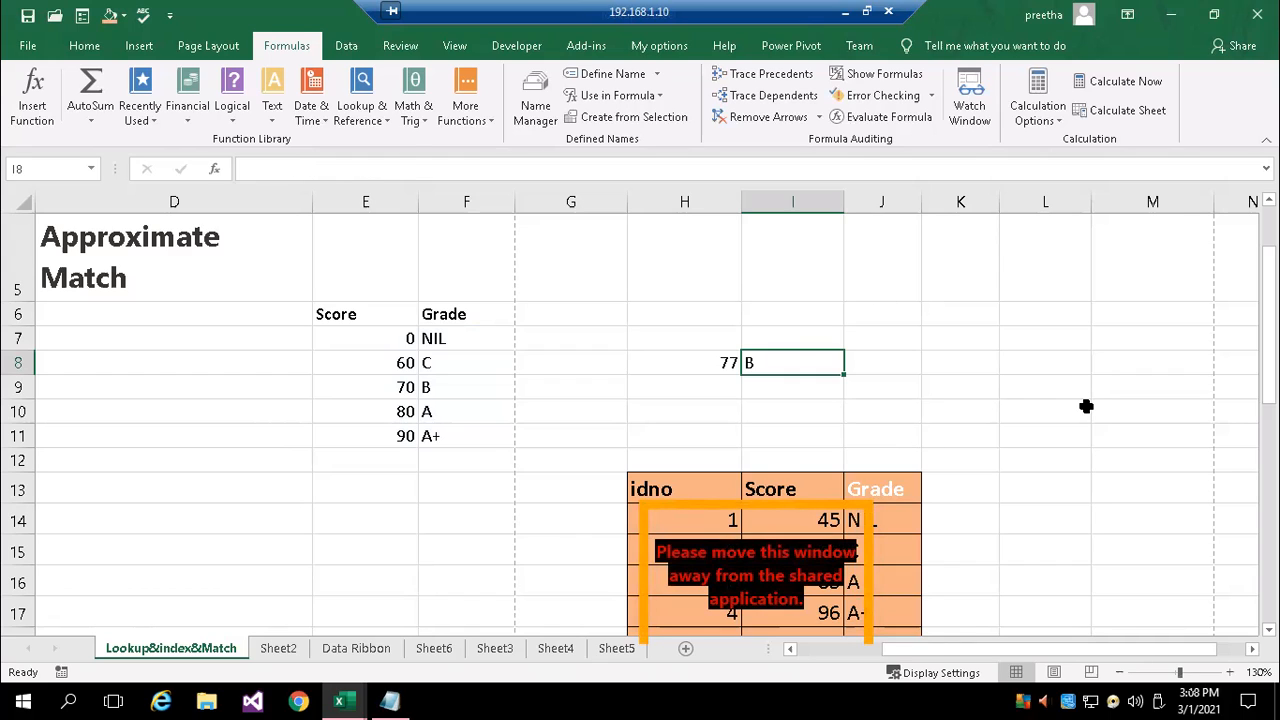
{"action": "type", "text": "=vlo"}
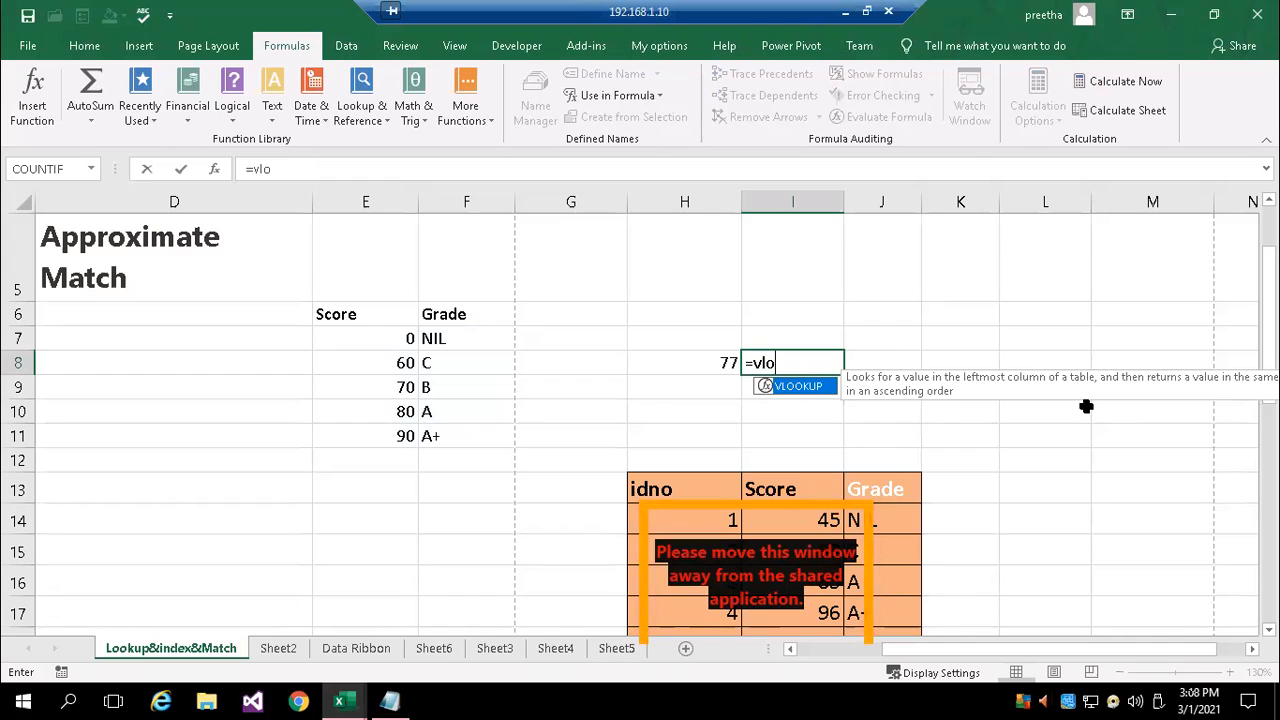
{"action": "key", "text": "Tab"}
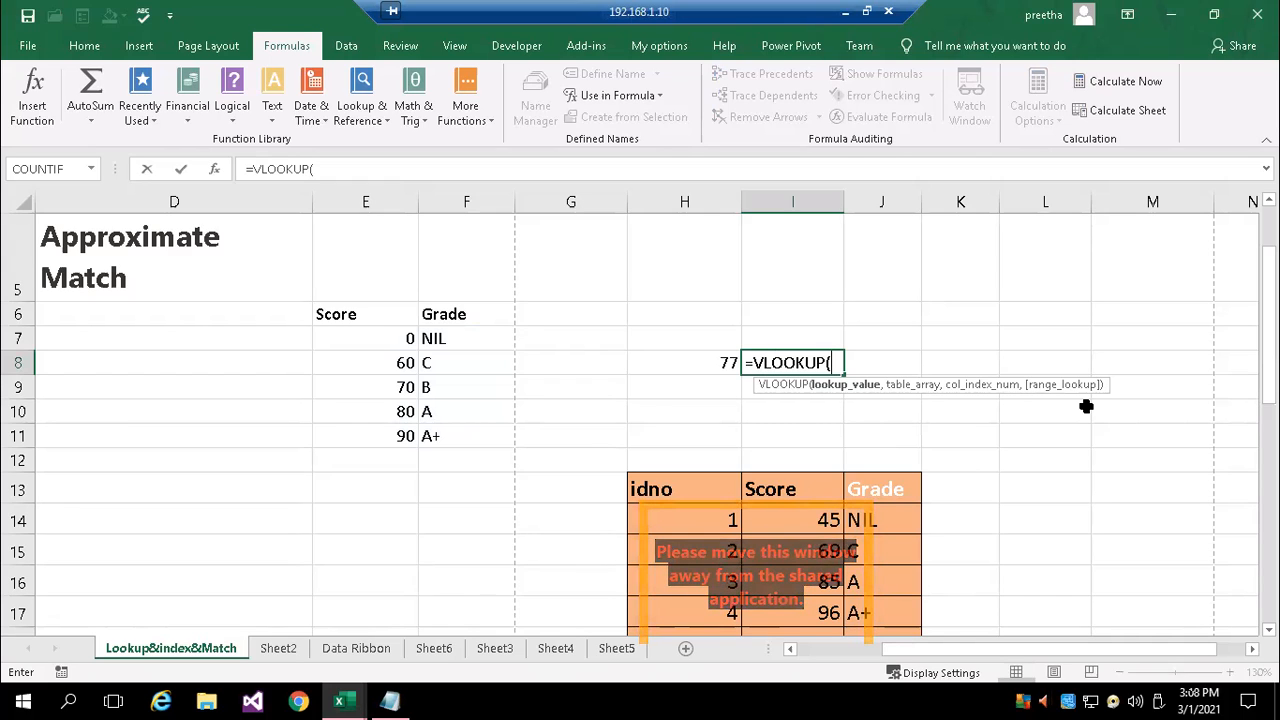
{"action": "type", "text": "h7"}
{"action": "key", "text": "BackSpace"}
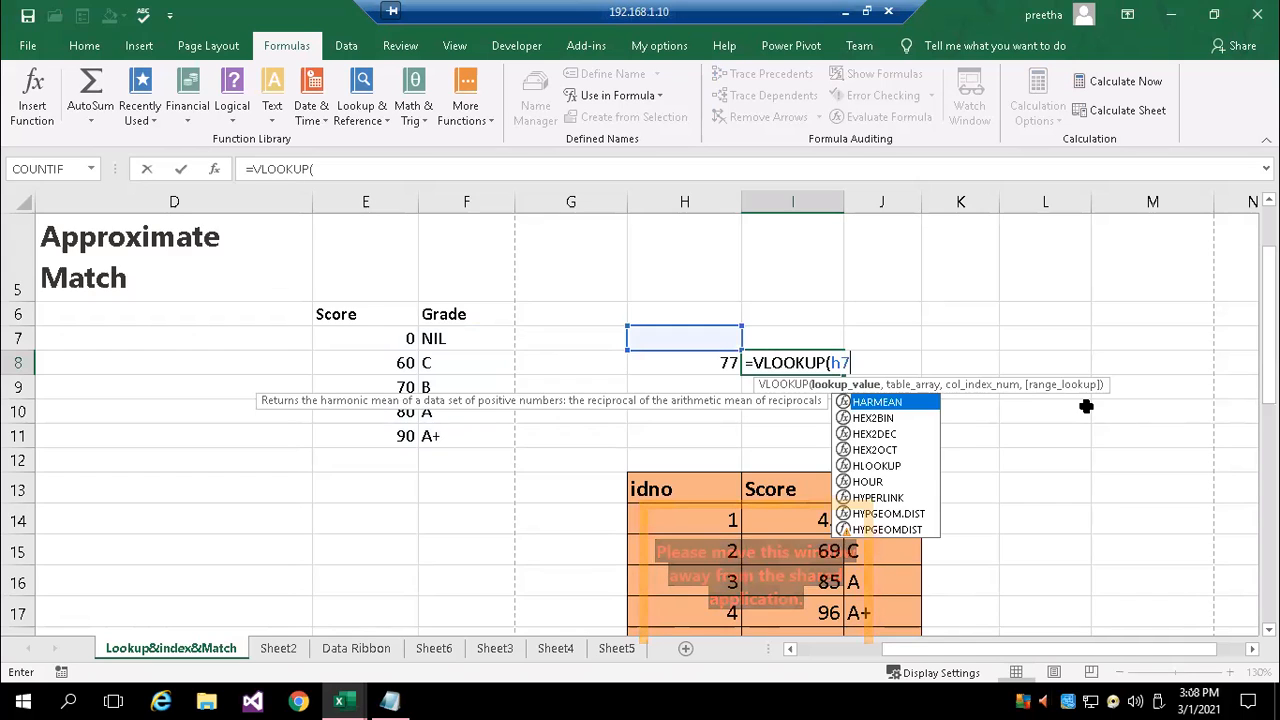
{"action": "type", "text": "8,"}
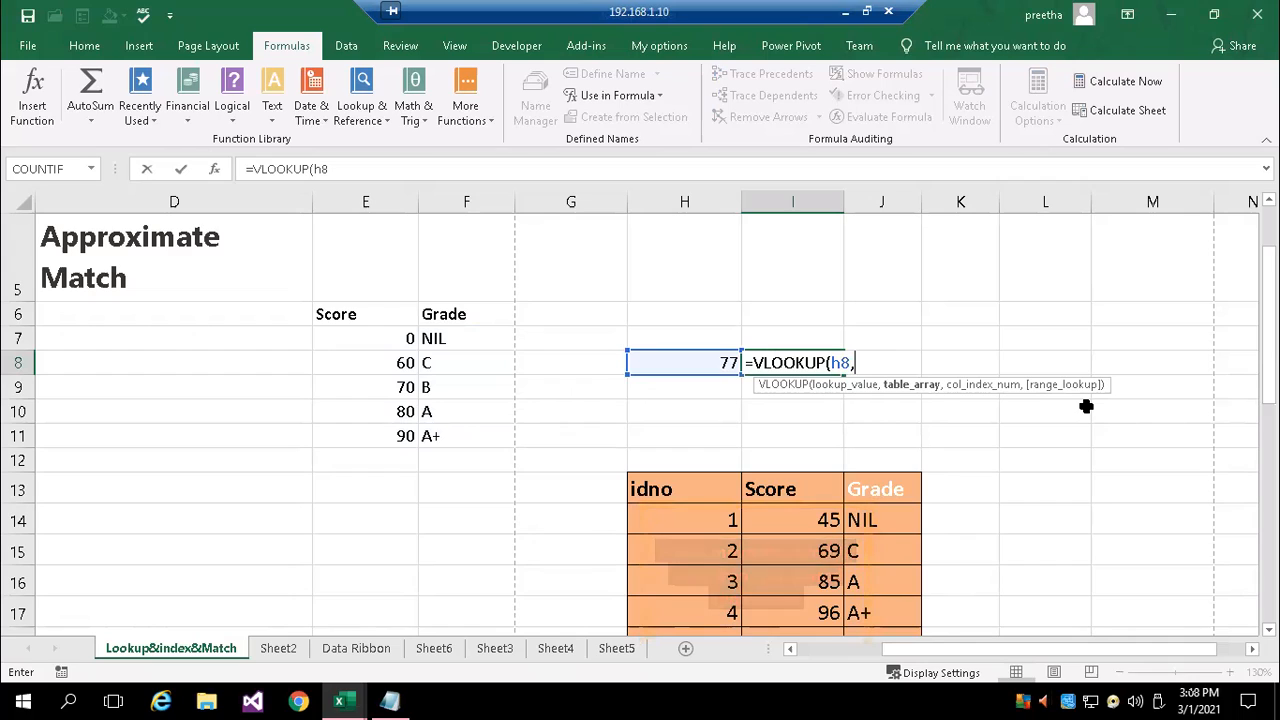
{"action": "type", "text": "e6"}
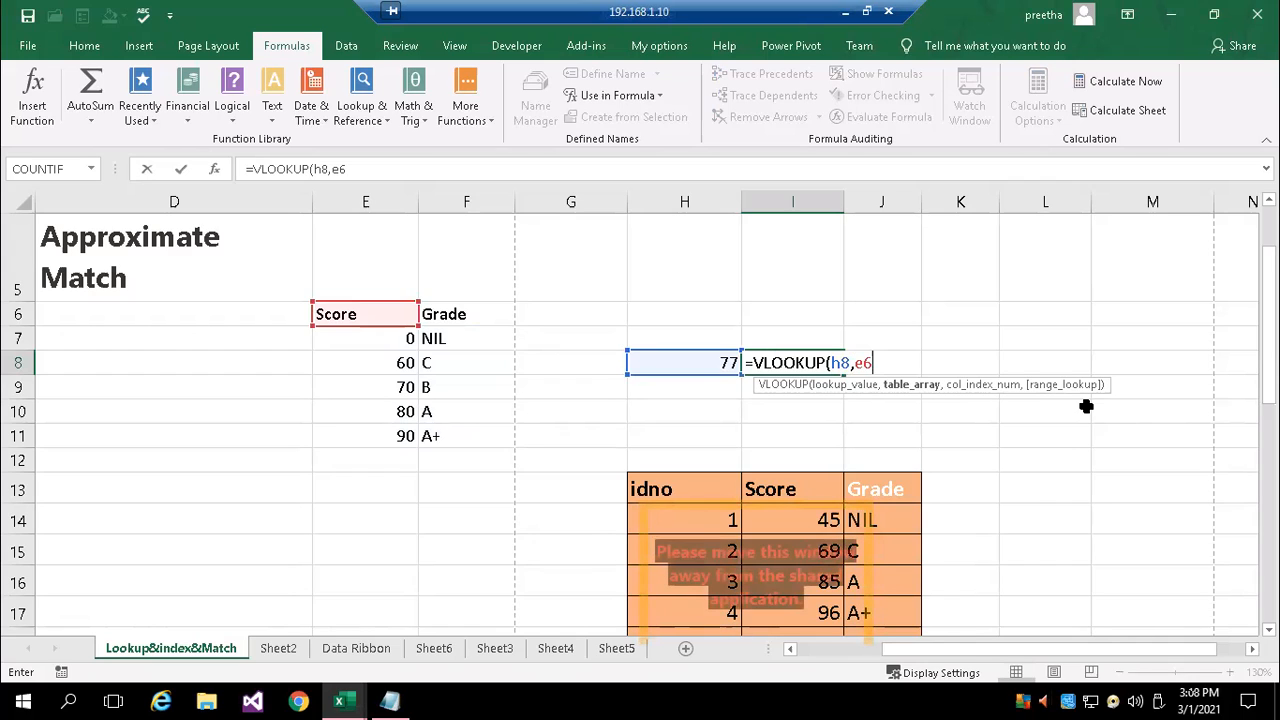
{"action": "type", "text": ":"}
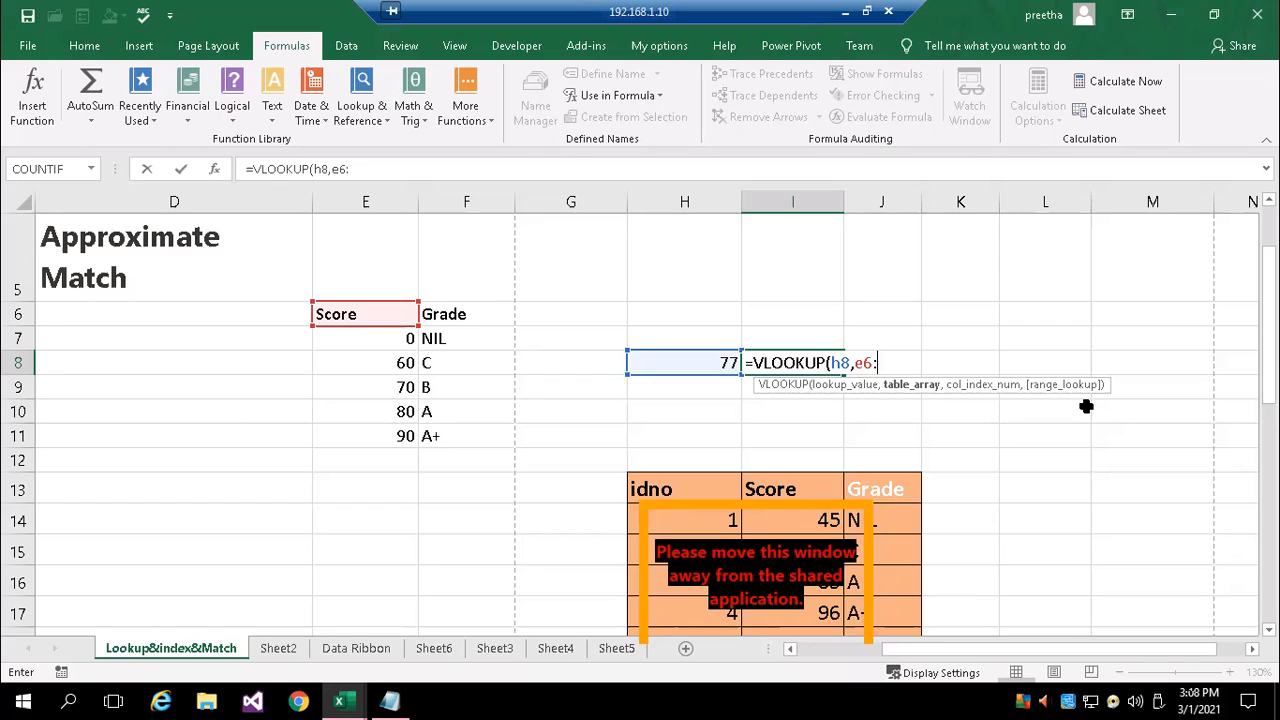
{"action": "type", "text": "f11"}
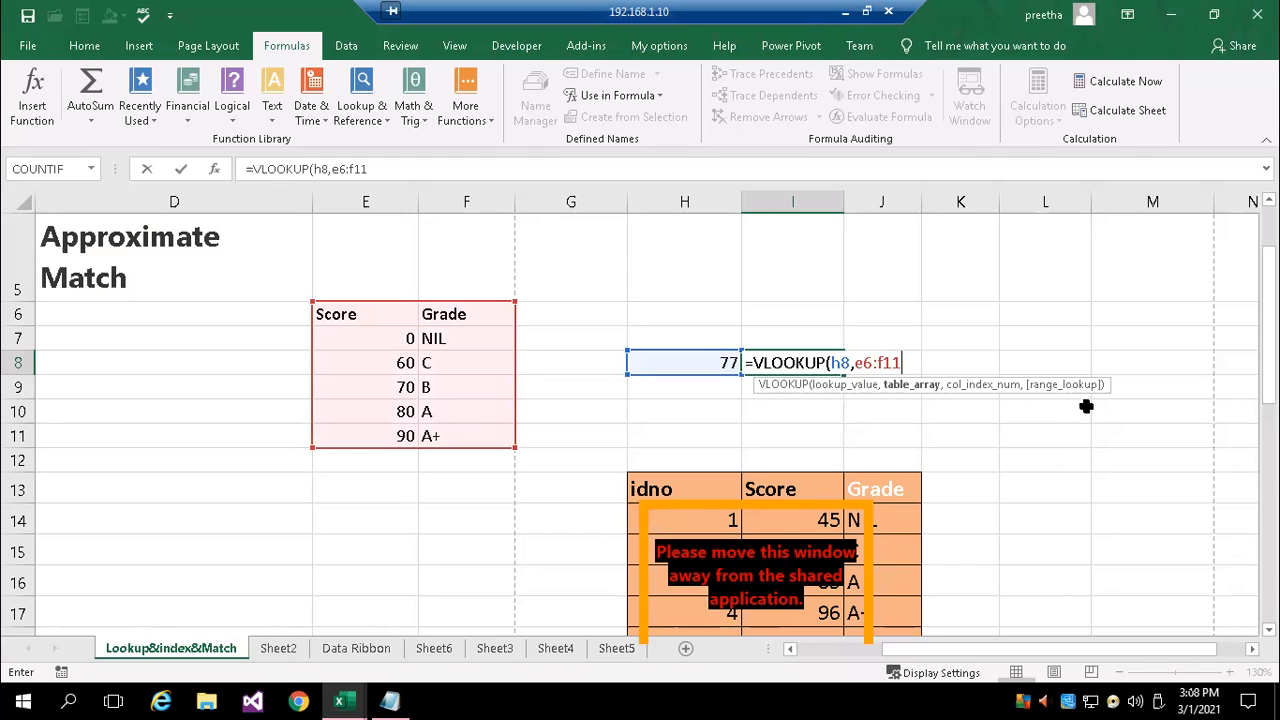
Finish the cell-referenced VLOOKUP in I8 with column index 2 and TRUE for approximate match
{"action": "type", "text": ","}
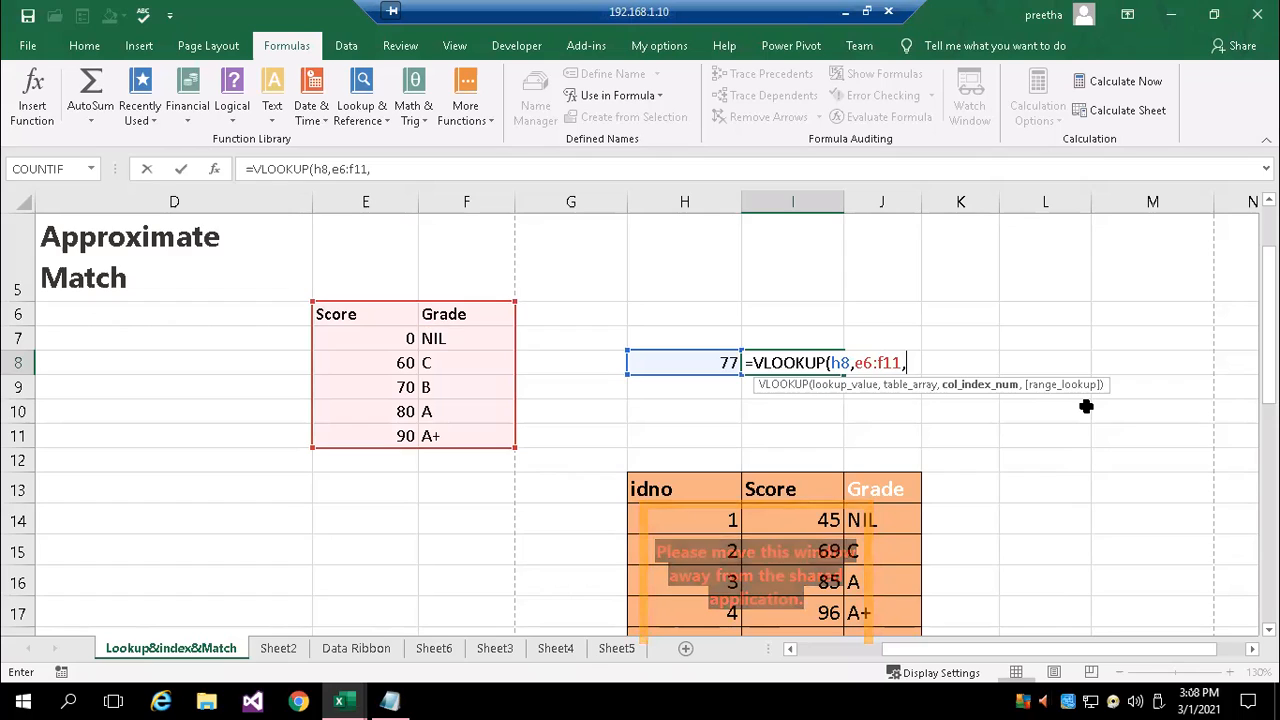
{"action": "type", "text": "2,"}
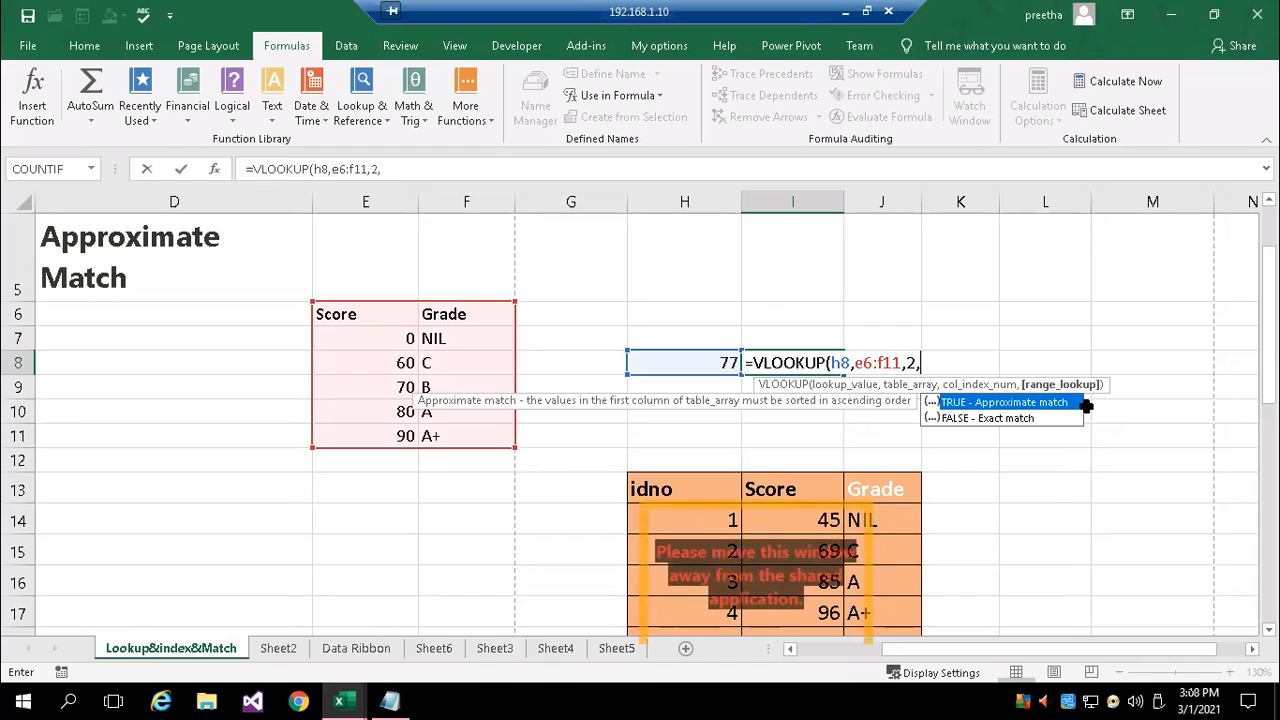
{"action": "key", "text": "Down"}
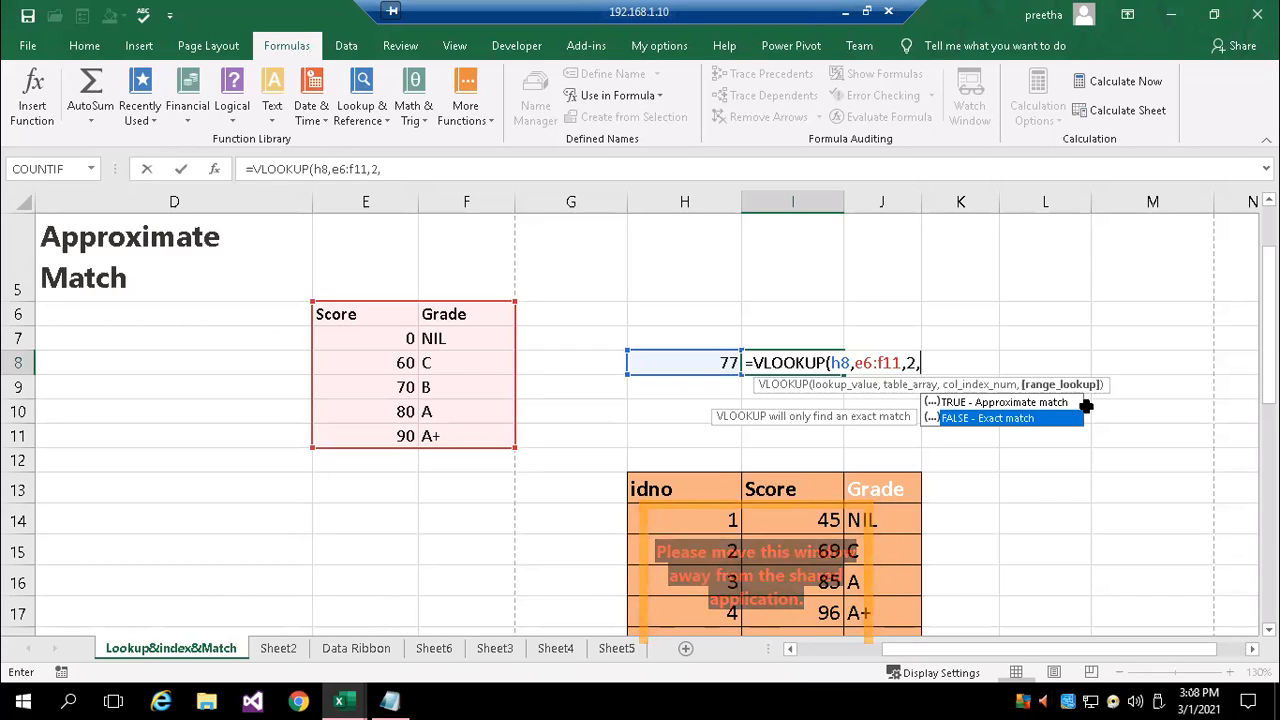
{"action": "key", "text": "Up"}
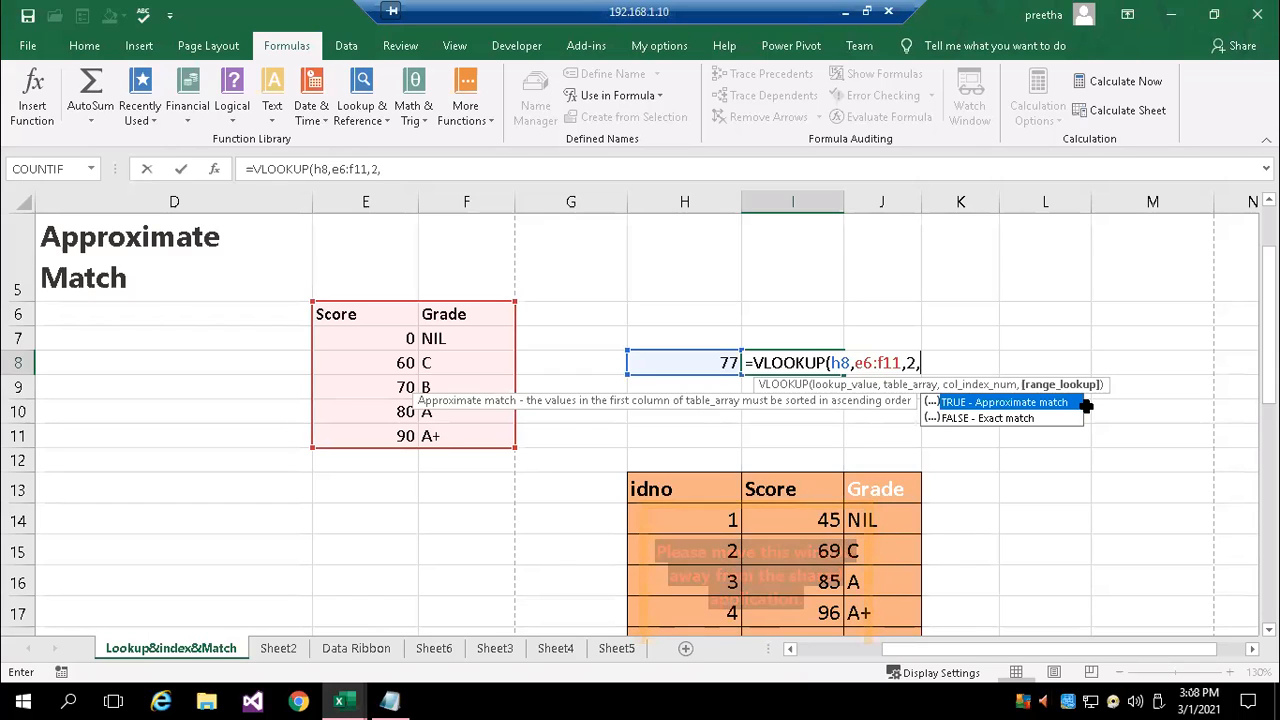
{"action": "key", "text": "Escape"}
{"action": "type", "text": "TRUE"}
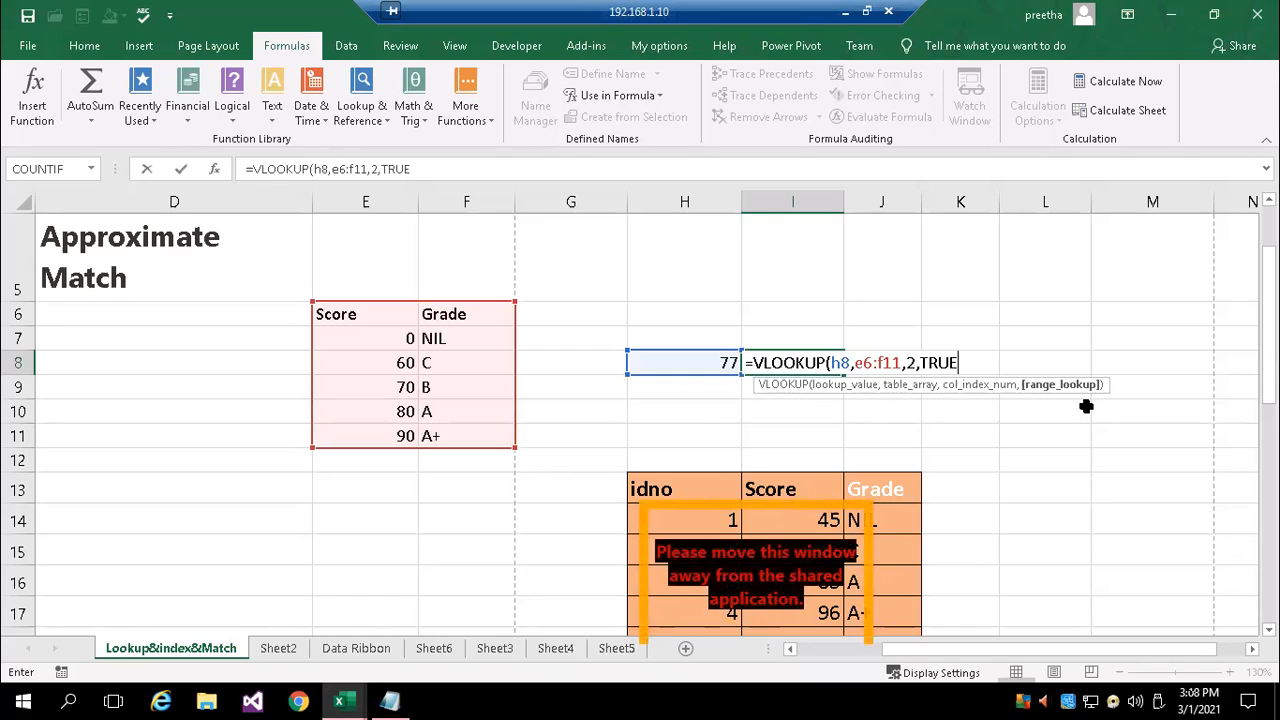
{"action": "type", "text": ")"}
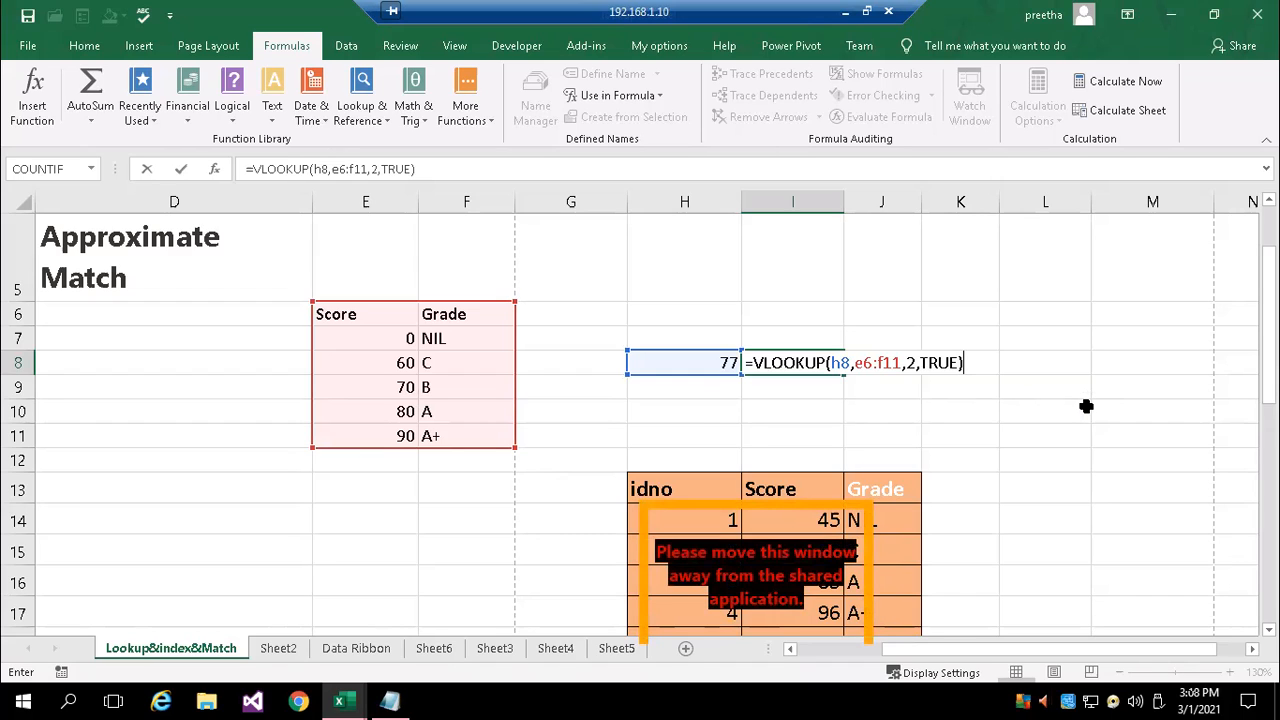
{"action": "key", "text": "Return"}
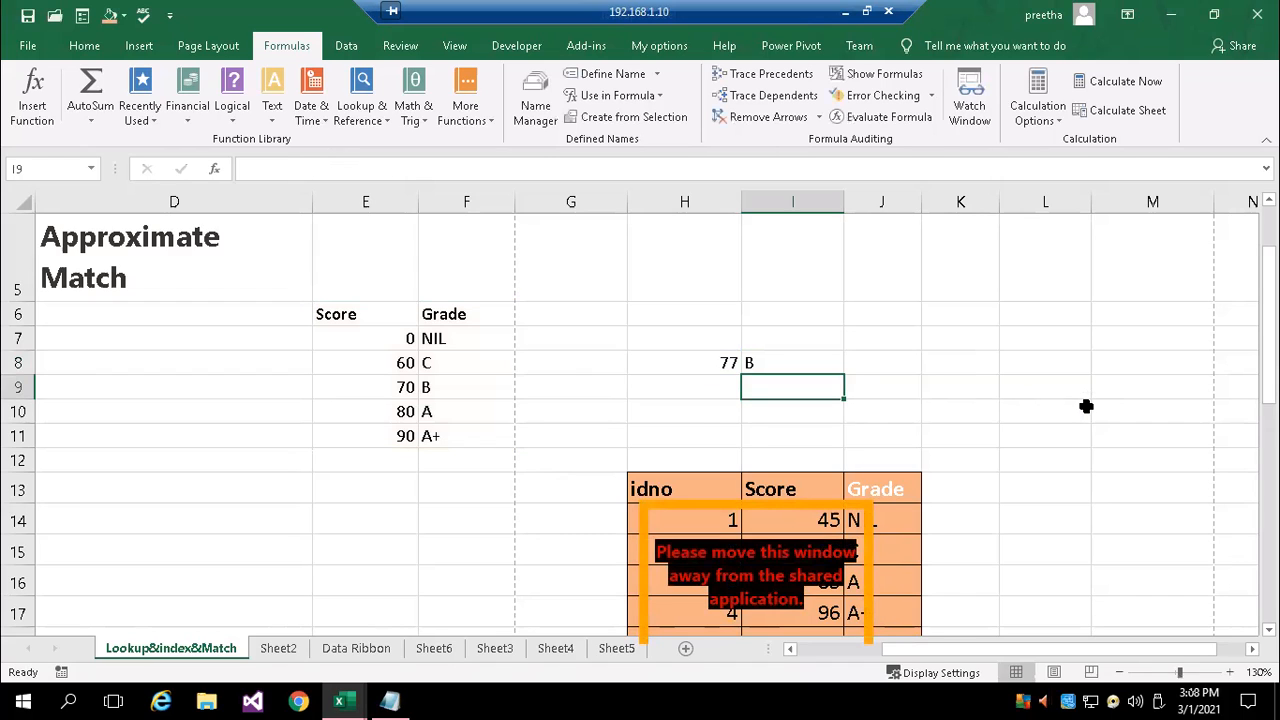
Test the approximate-match VLOOKUP by entering the scores 91 and 47 in H8, one after the other
{"action": "key", "text": "Up"}
{"action": "key", "text": "Left"}
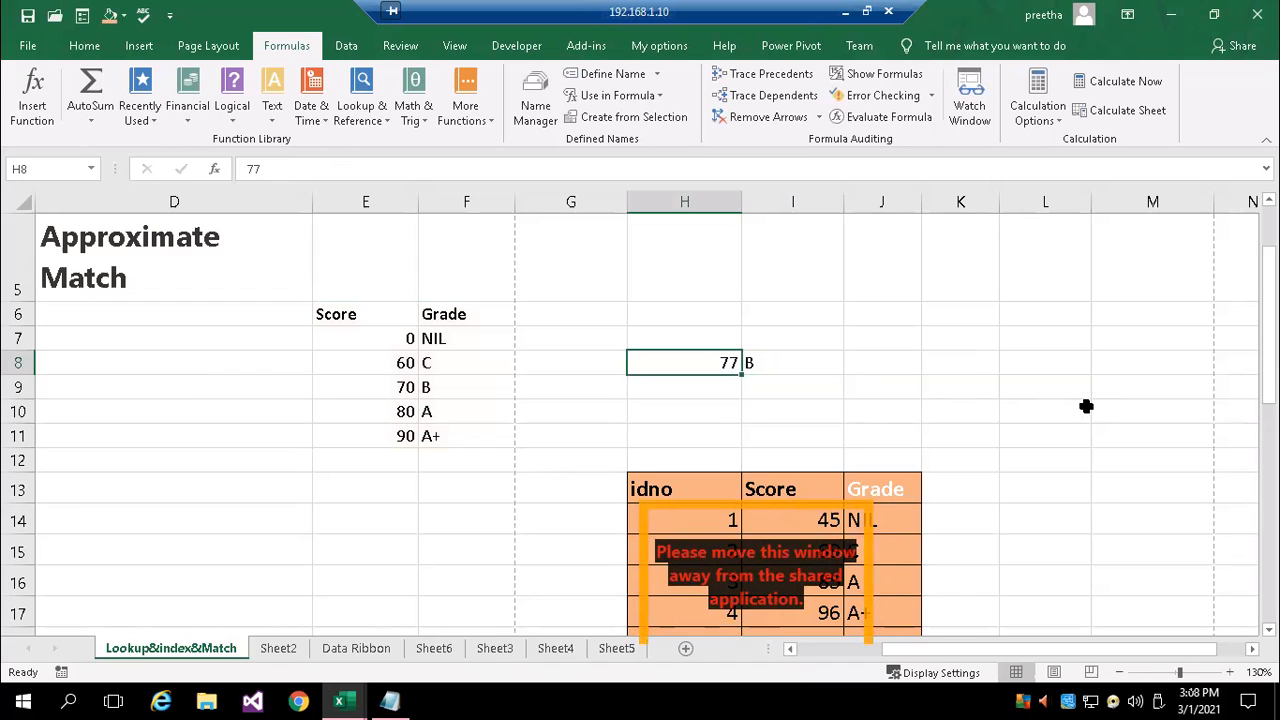
{"action": "type", "text": "9"}
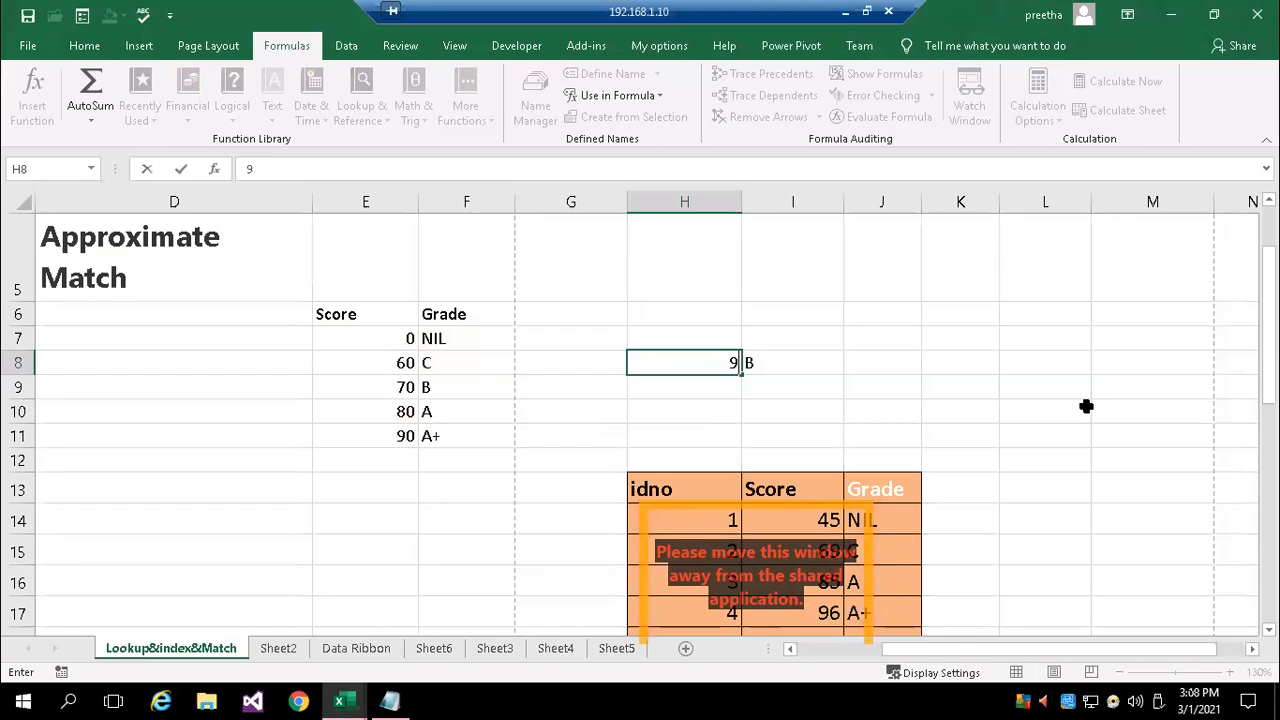
{"action": "type", "text": "1"}
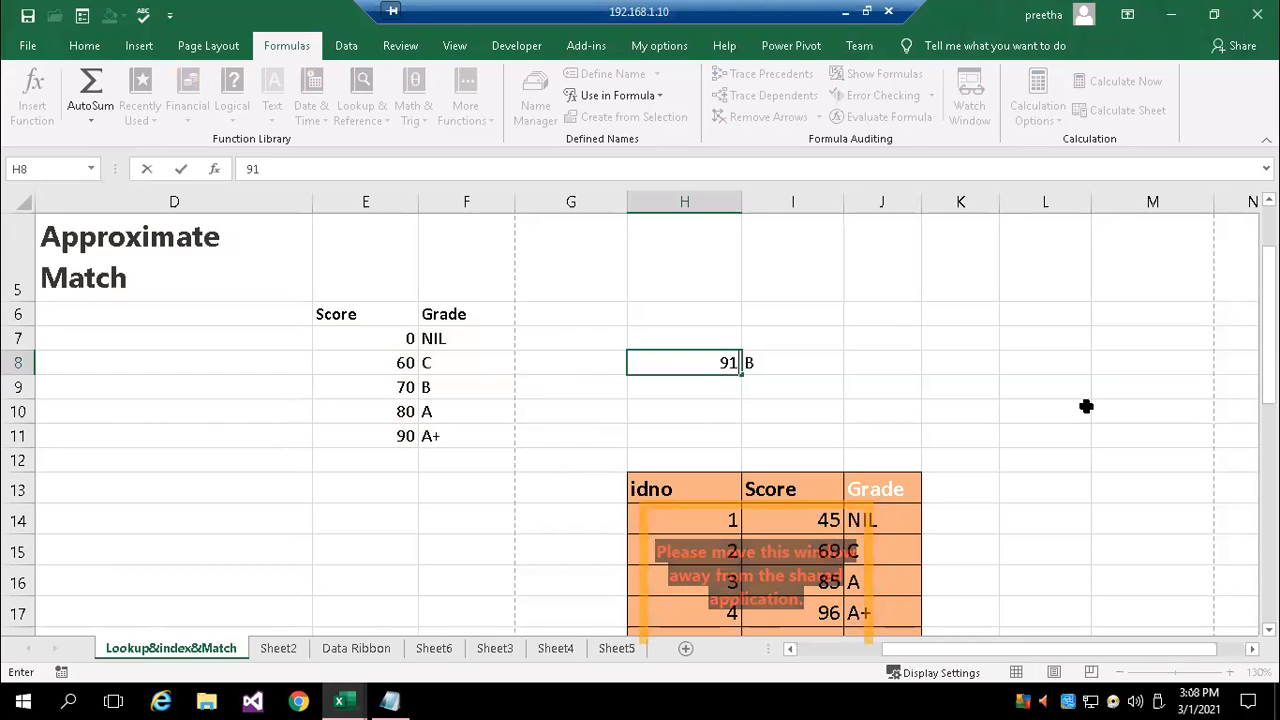
{"action": "key", "text": "Return"}
{"action": "key", "text": "Up"}
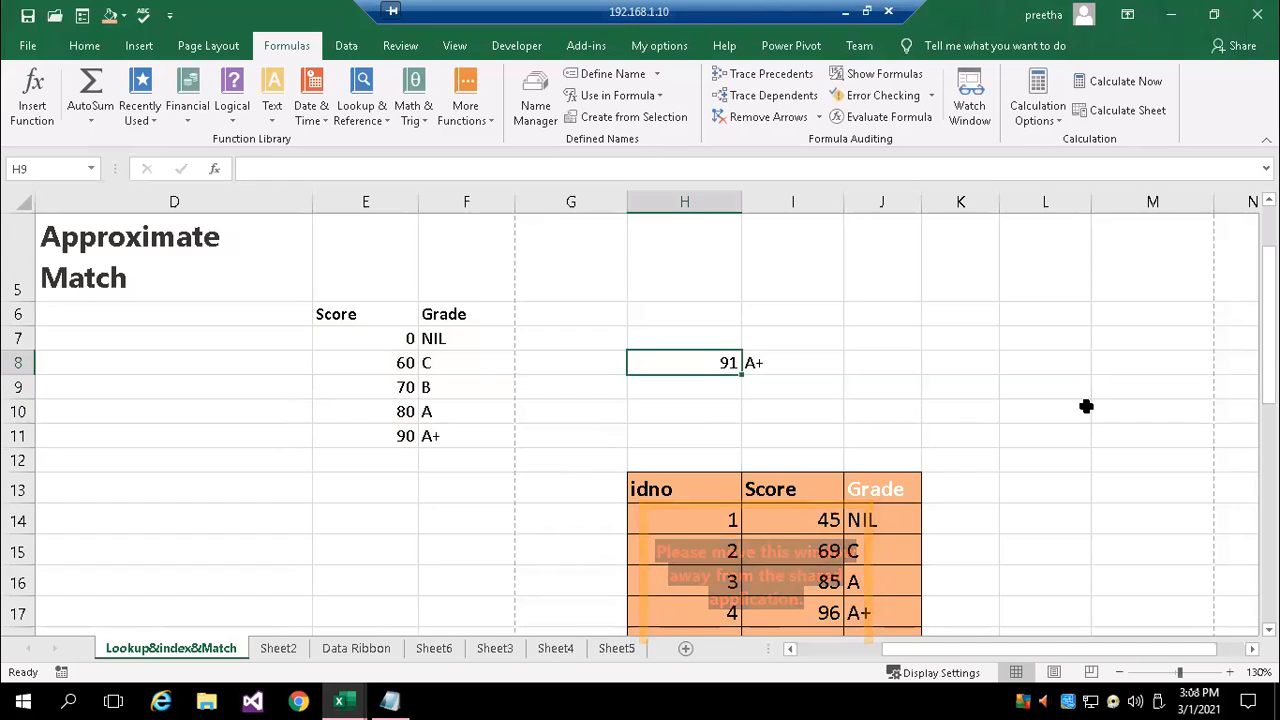
{"action": "type", "text": "4"}
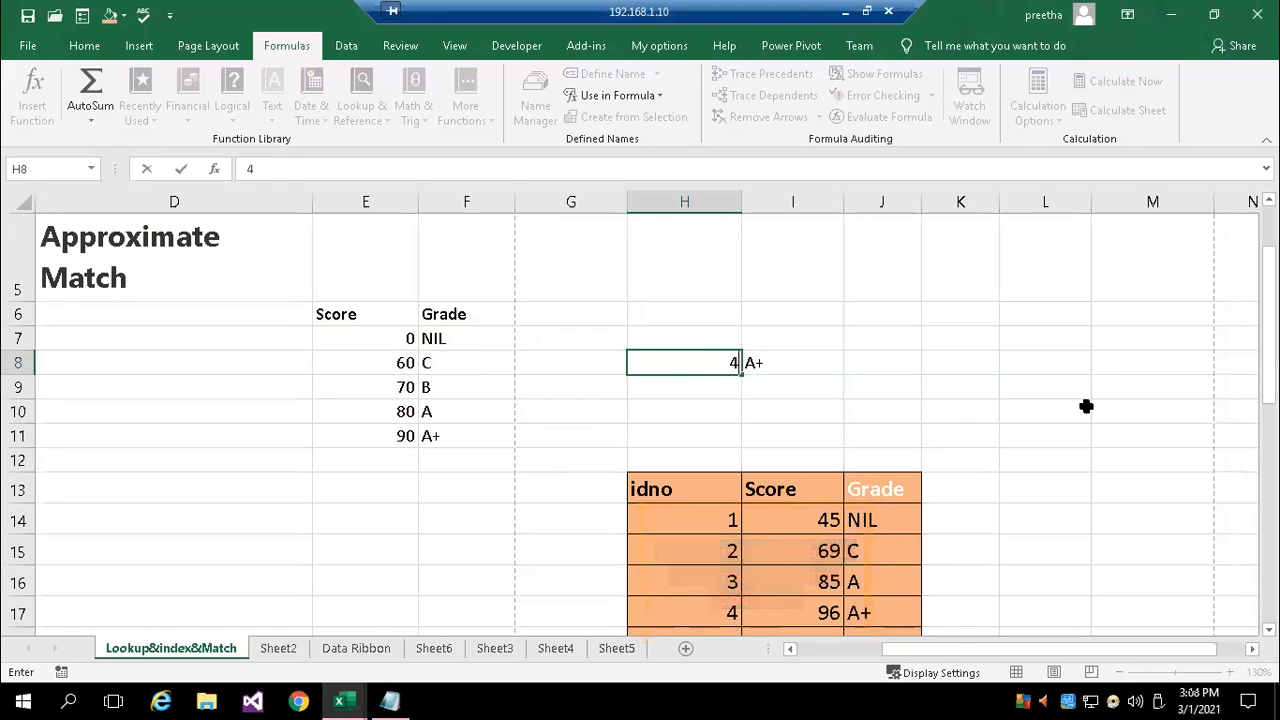
{"action": "type", "text": "7"}
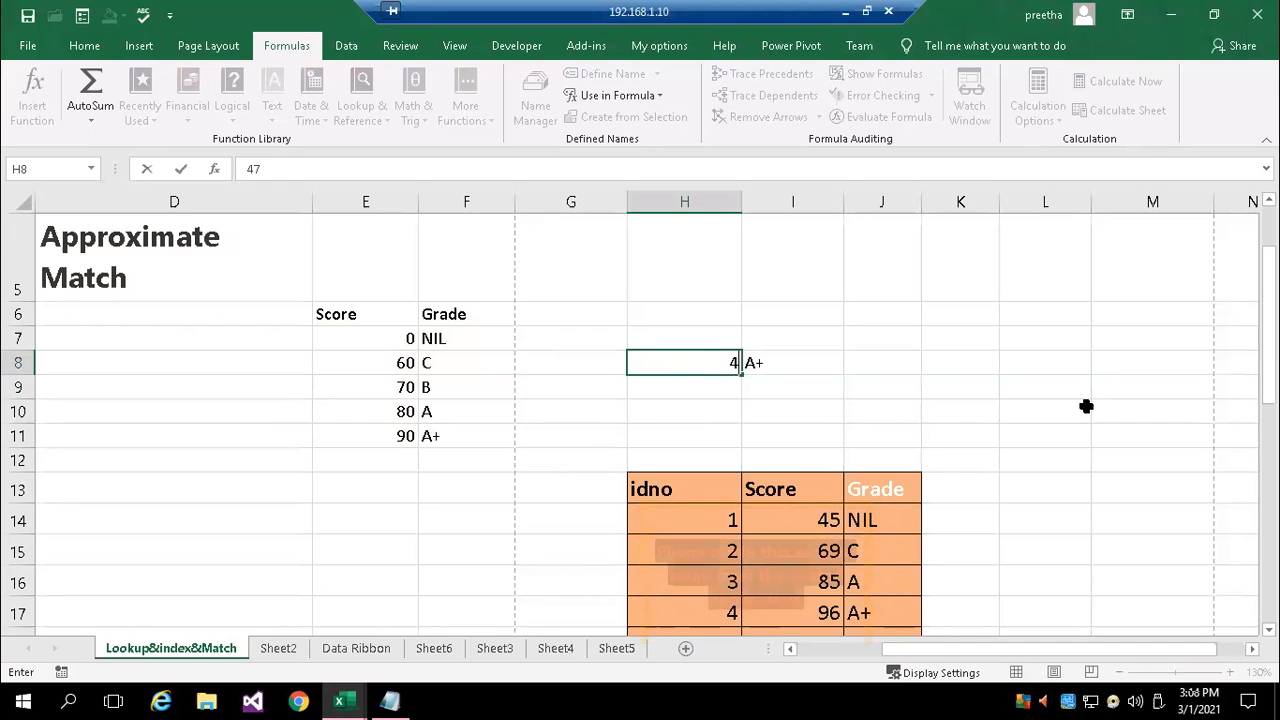
{"action": "key", "text": "Return"}
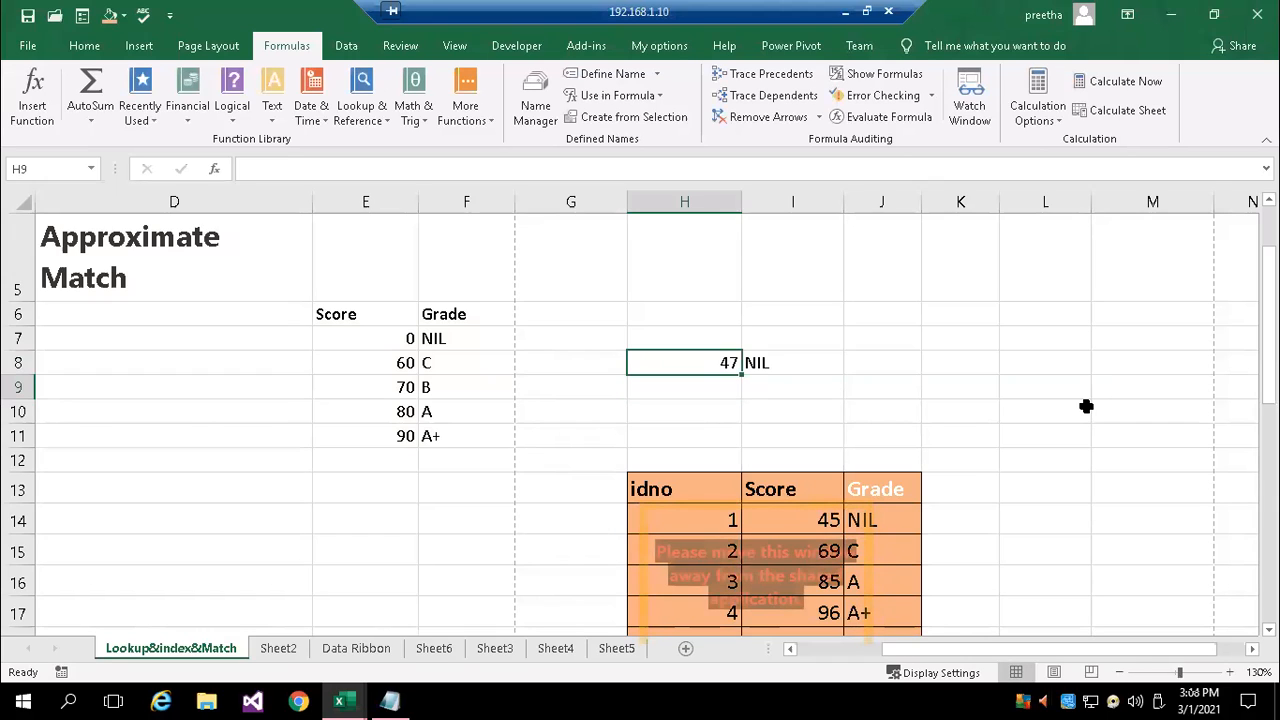
Test both ends of the C grade band by entering 60 and 69 successively as the score in H8
{"action": "key", "text": "Up"}
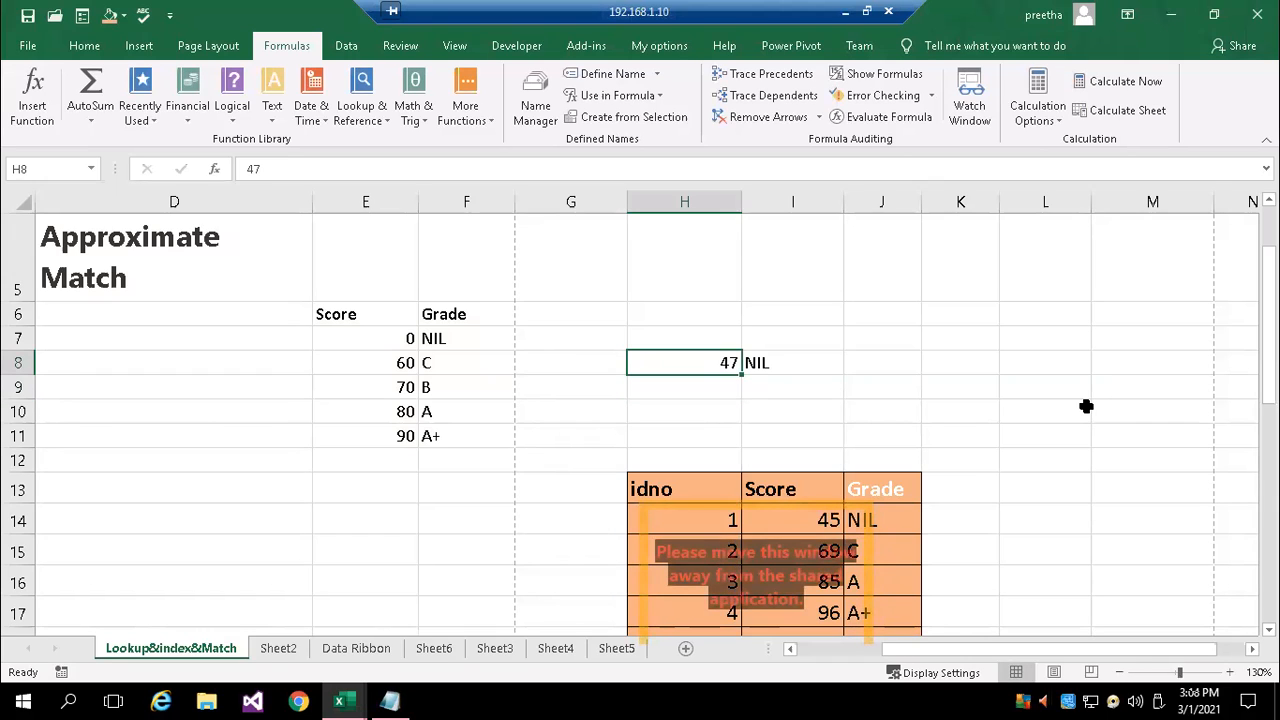
{"action": "type", "text": "60"}
{"action": "key", "text": "Return"}
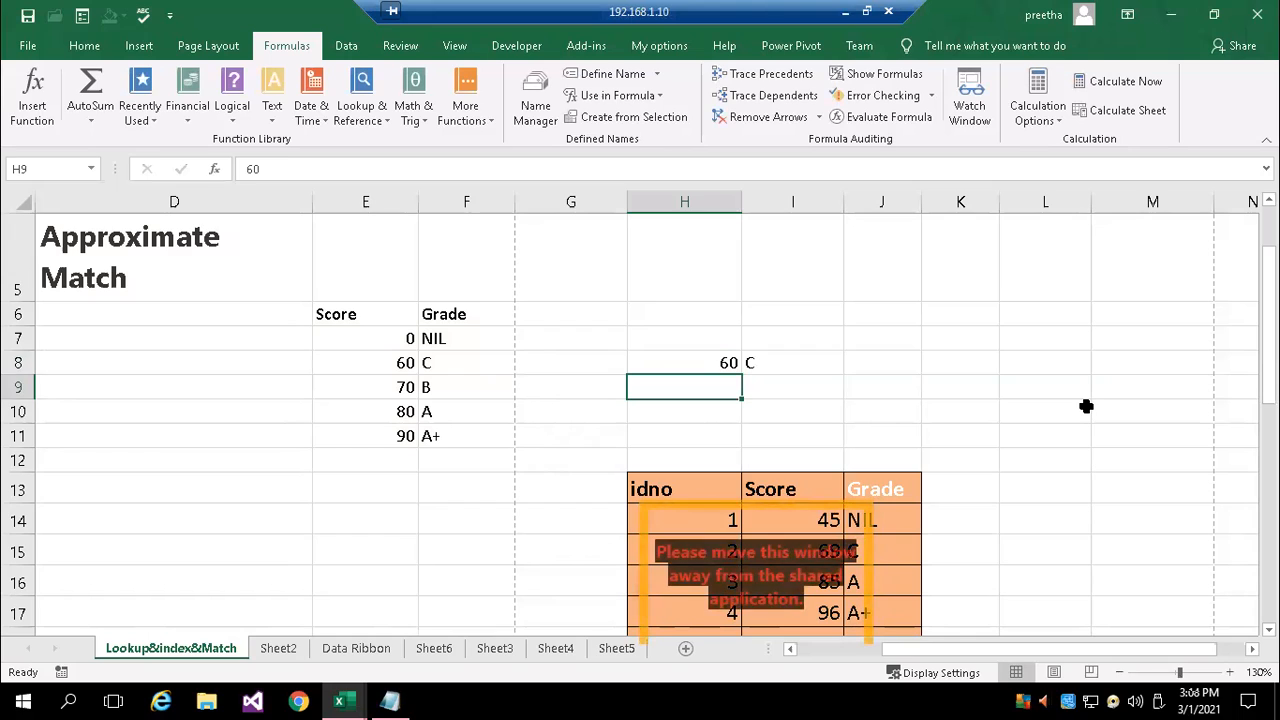
{"action": "key", "text": "Up"}
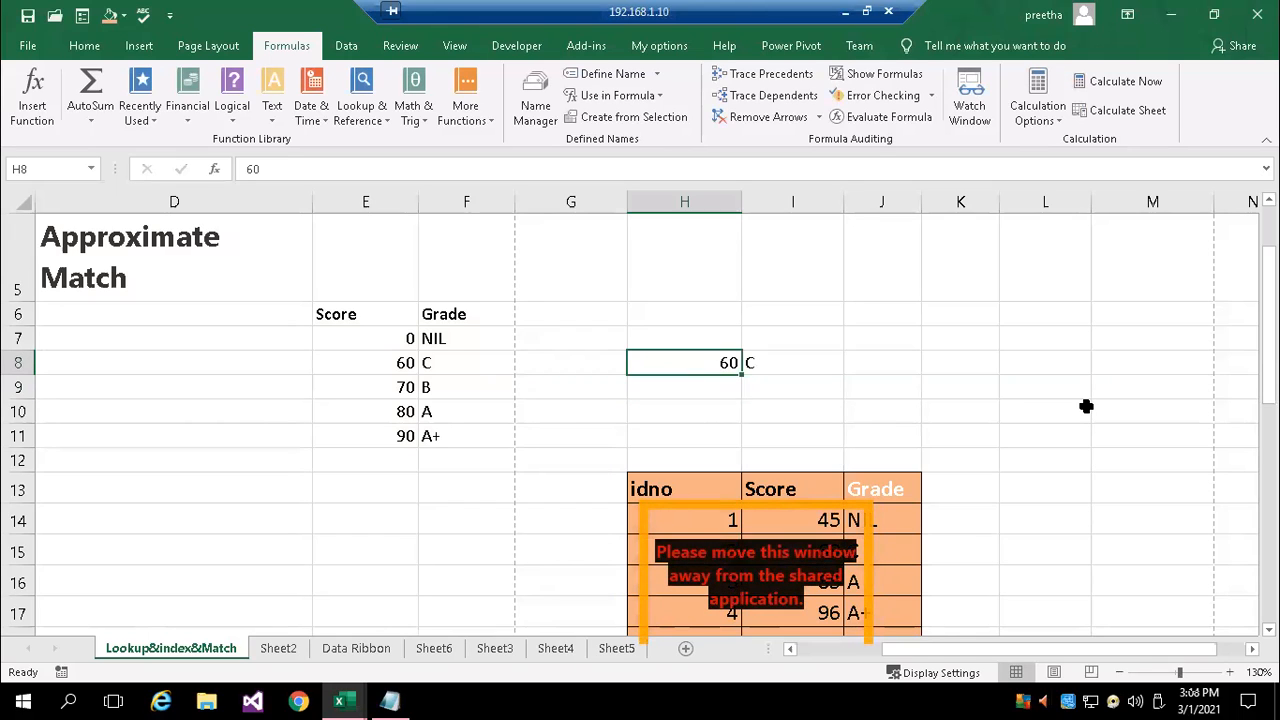
{"action": "type", "text": "69"}
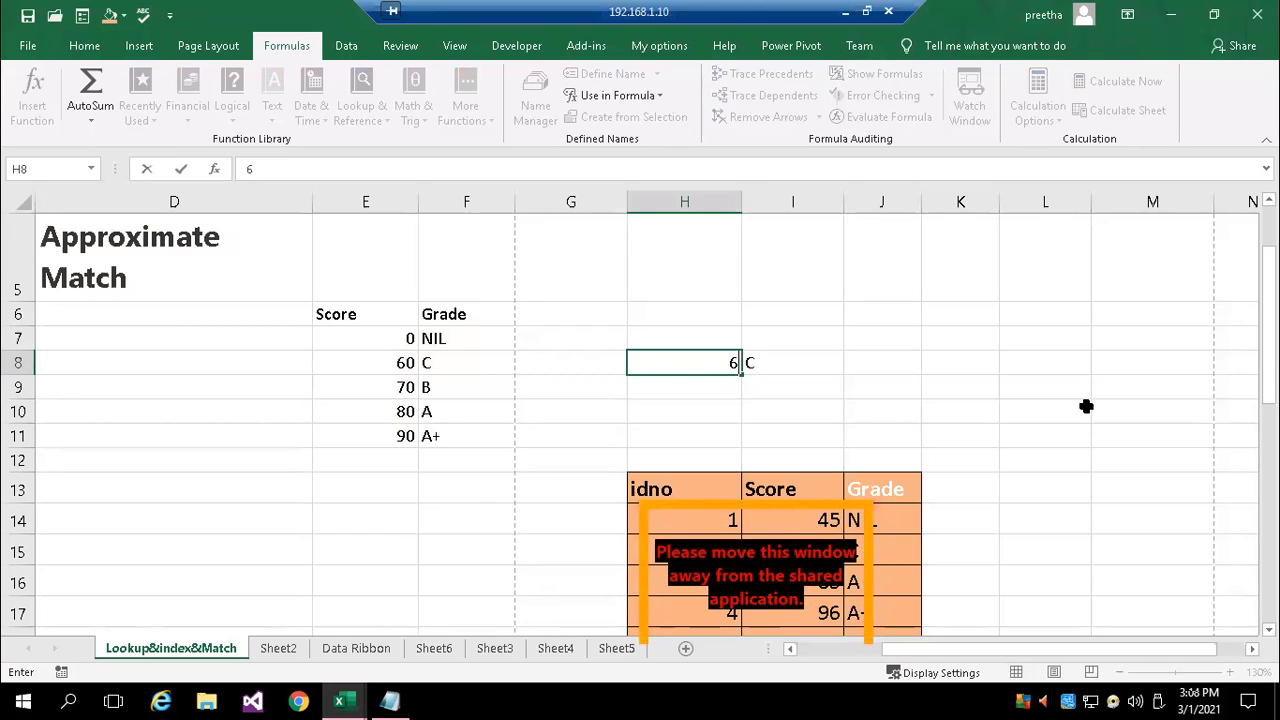
{"action": "key", "text": "Return"}
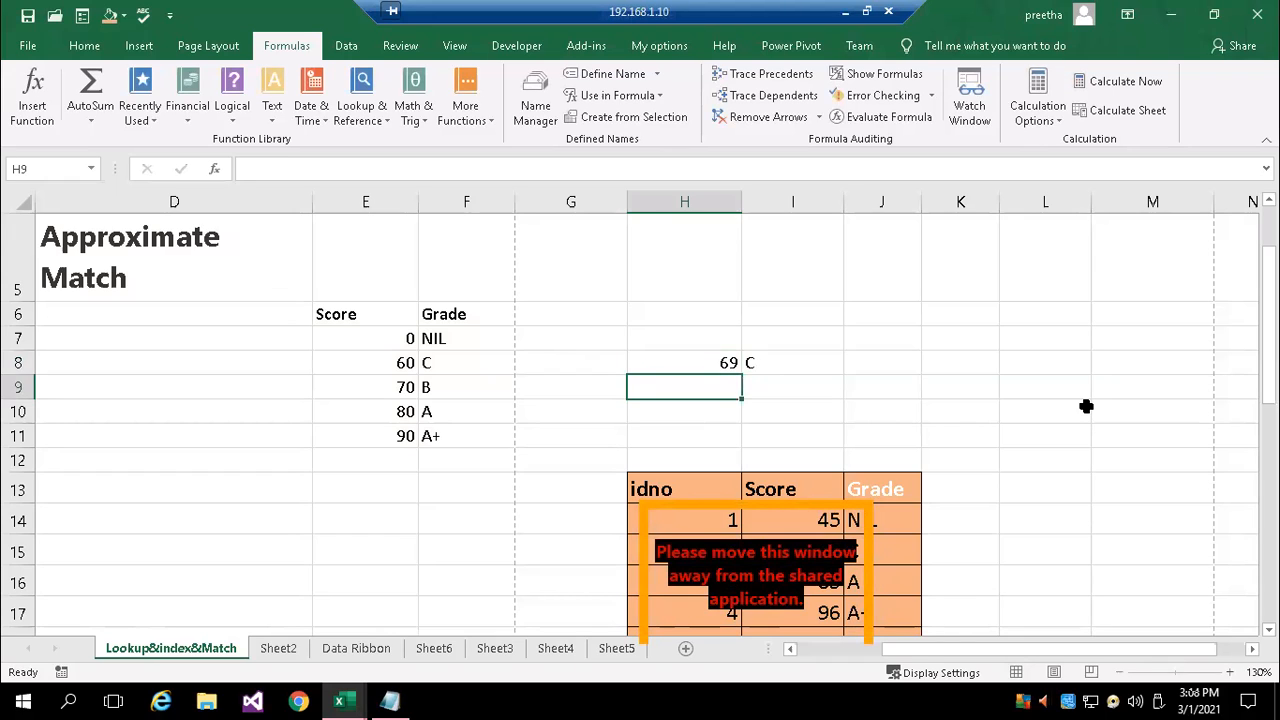
Replace the lookup score in H8 with the grade thresholds 70 and 80 in turn
{"action": "key", "text": "Up"}
{"action": "type", "text": "70"}
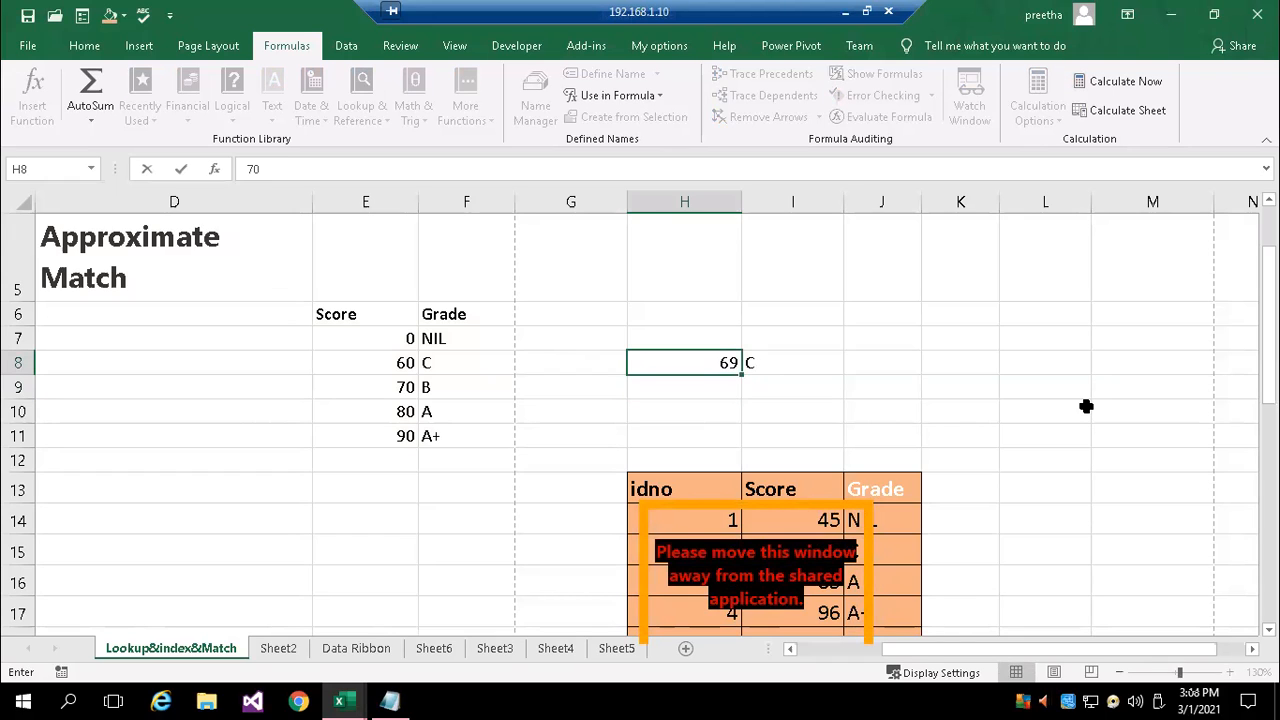
{"action": "key", "text": "Return"}
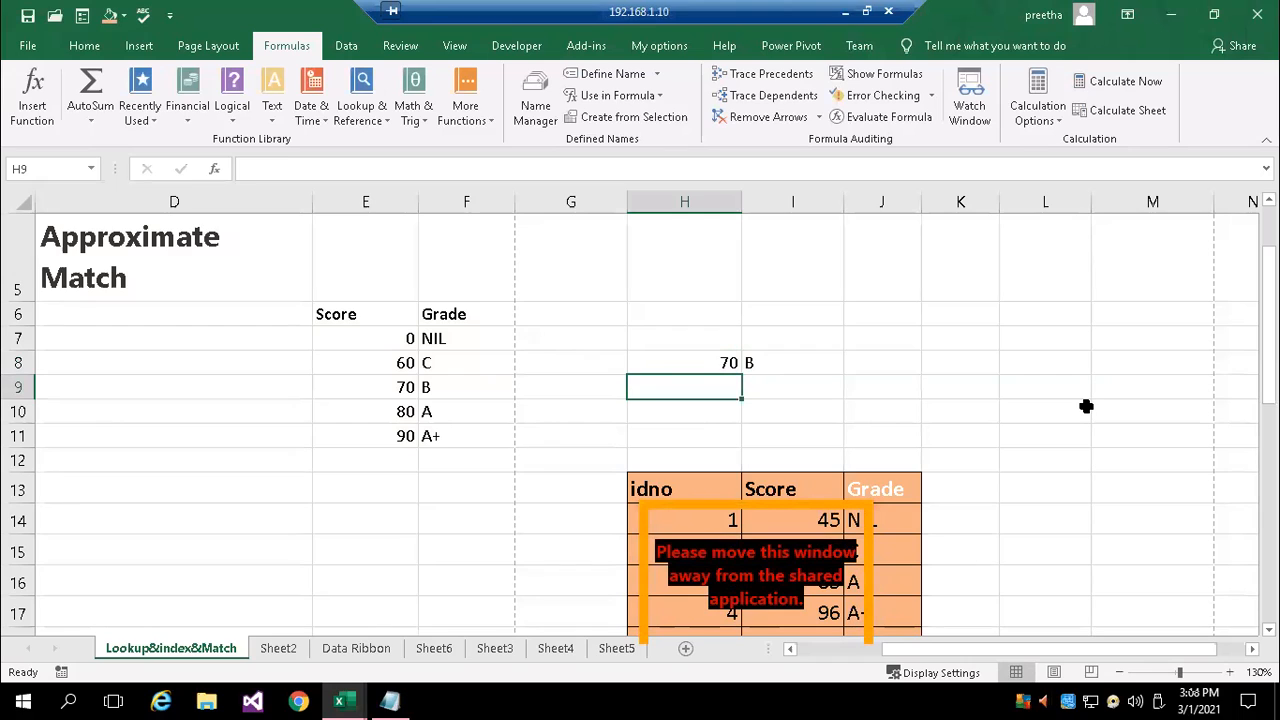
{"action": "key", "text": "Up"}
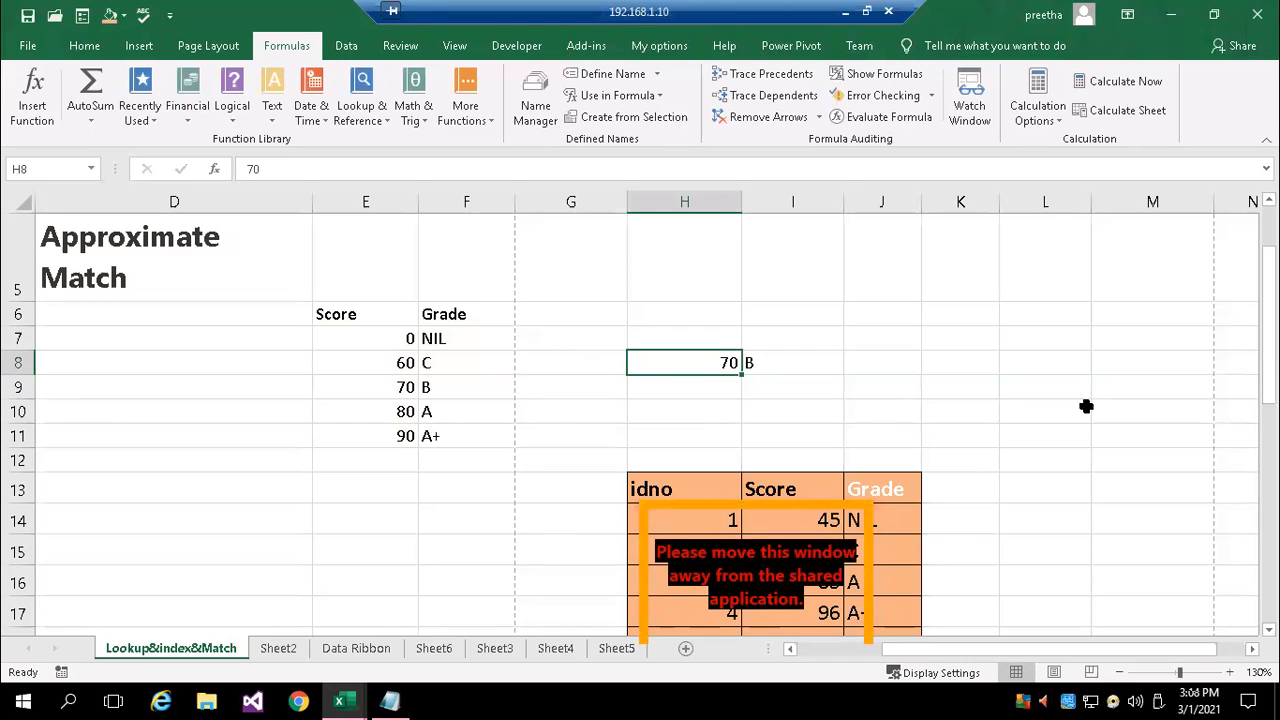
{"action": "type", "text": "80"}
{"action": "key", "text": "Return"}
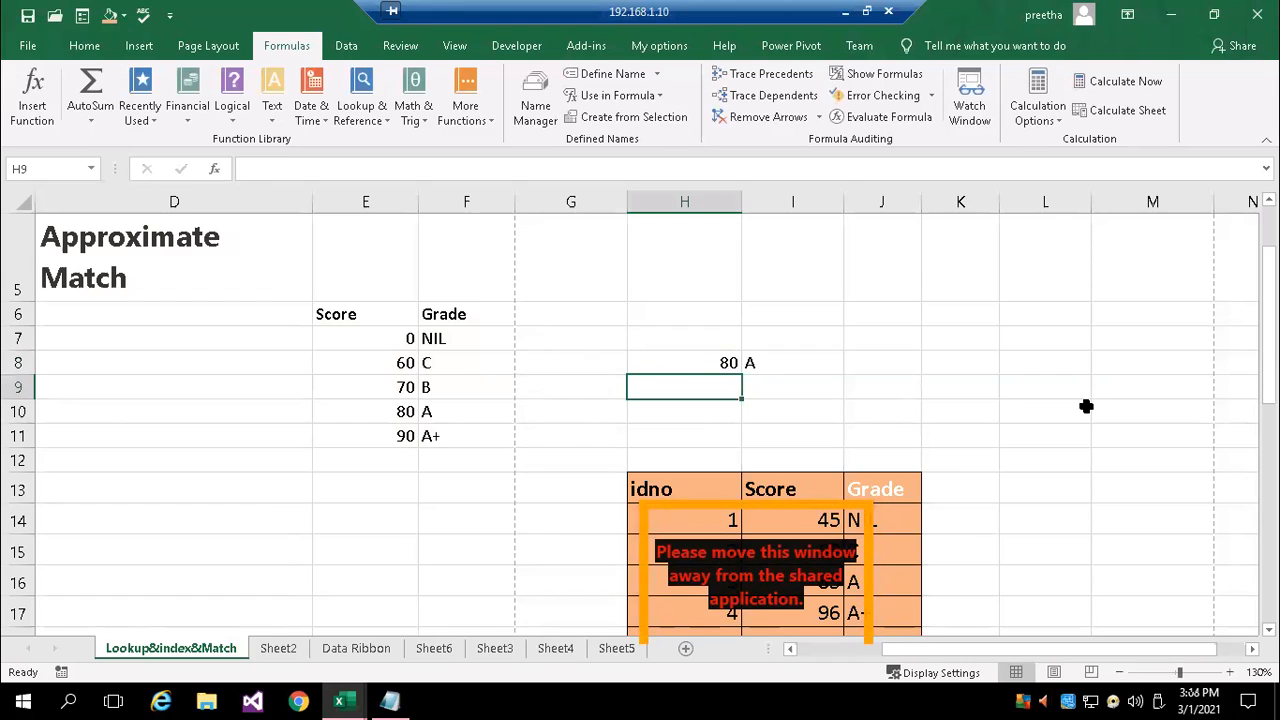
Test scores on either side of the A+ threshold by entering 89 and 91 in turn in H8
{"action": "key", "text": "Up"}
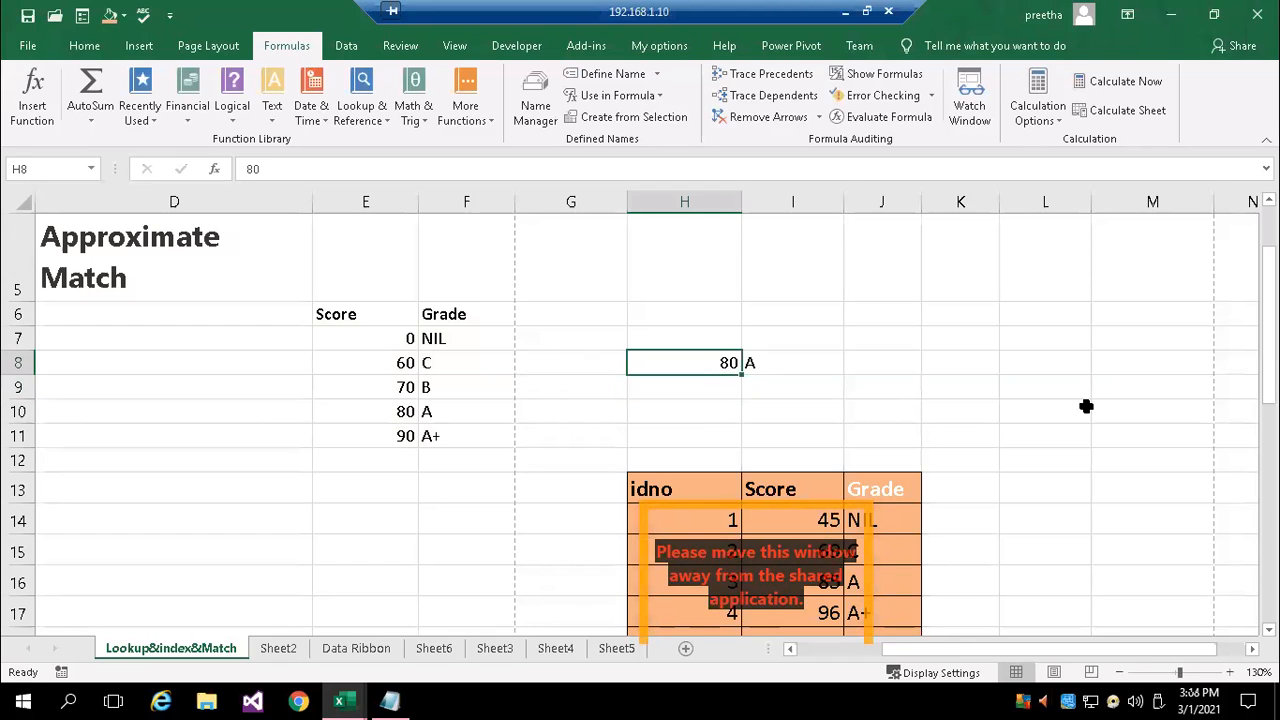
{"action": "type", "text": "88"}
{"action": "type", "text": "9"}
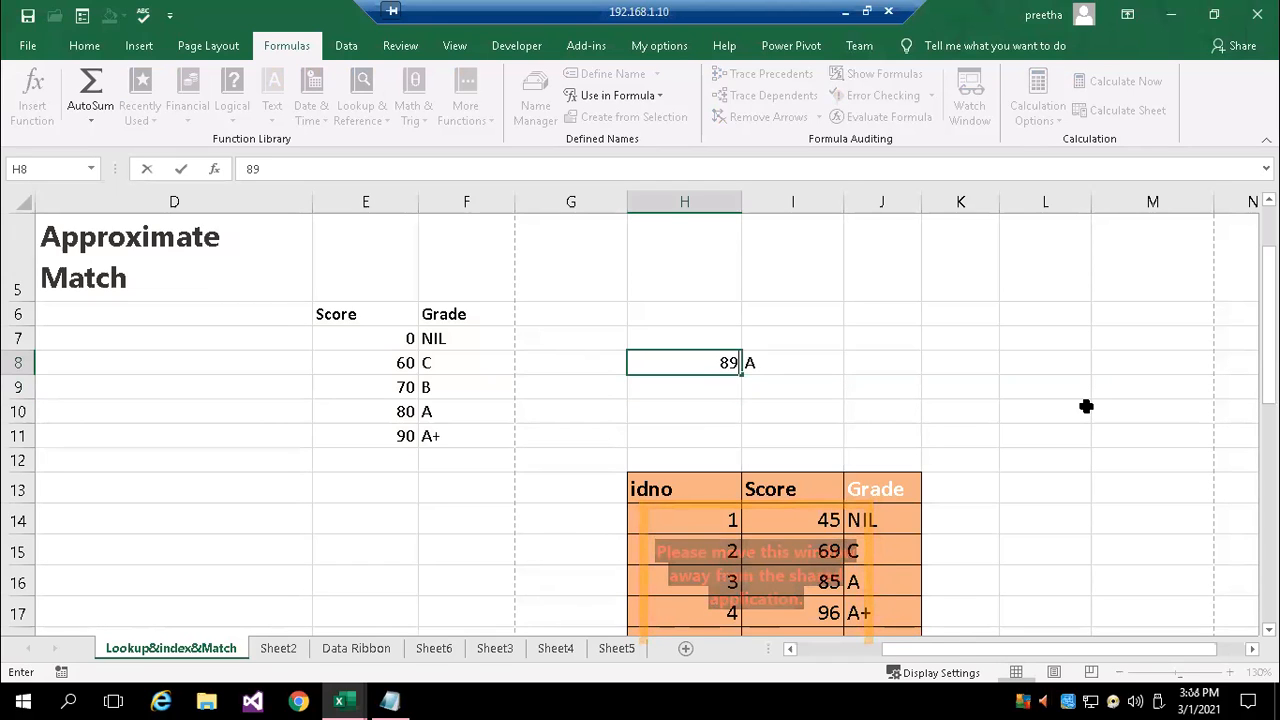
{"action": "key", "text": "Return"}
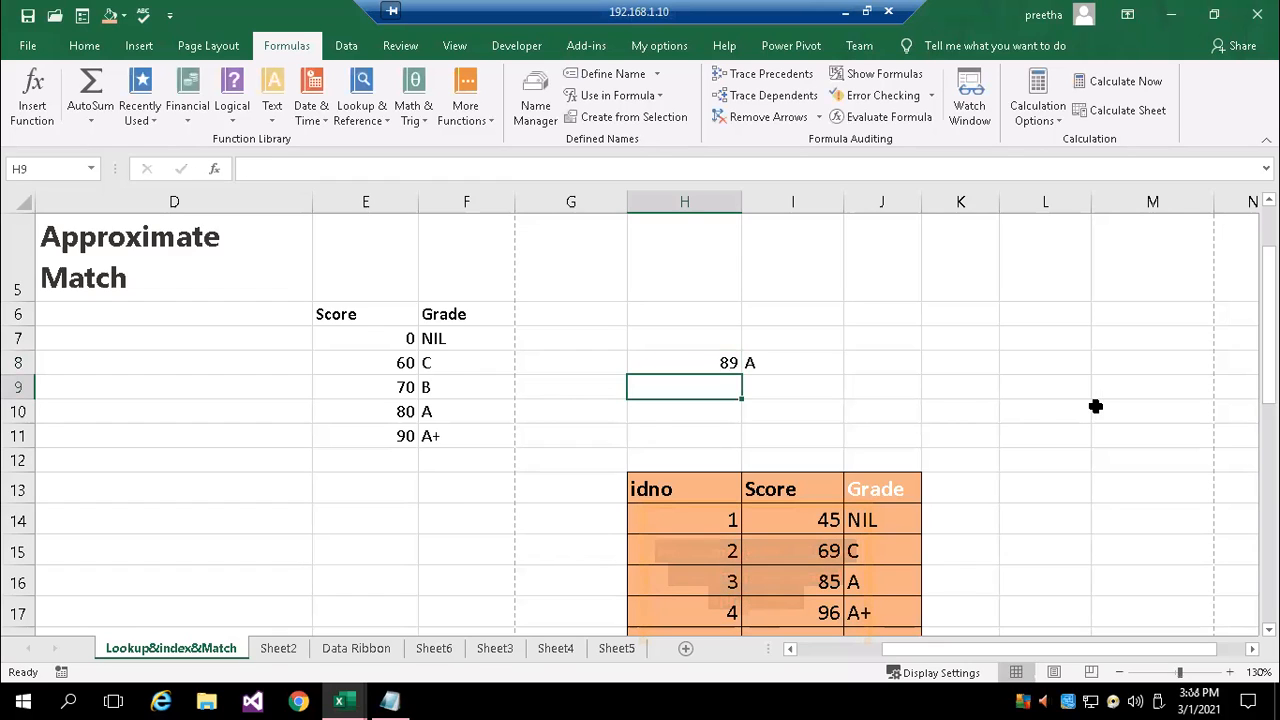
{"action": "key", "text": "Up"}
{"action": "type", "text": "9"}
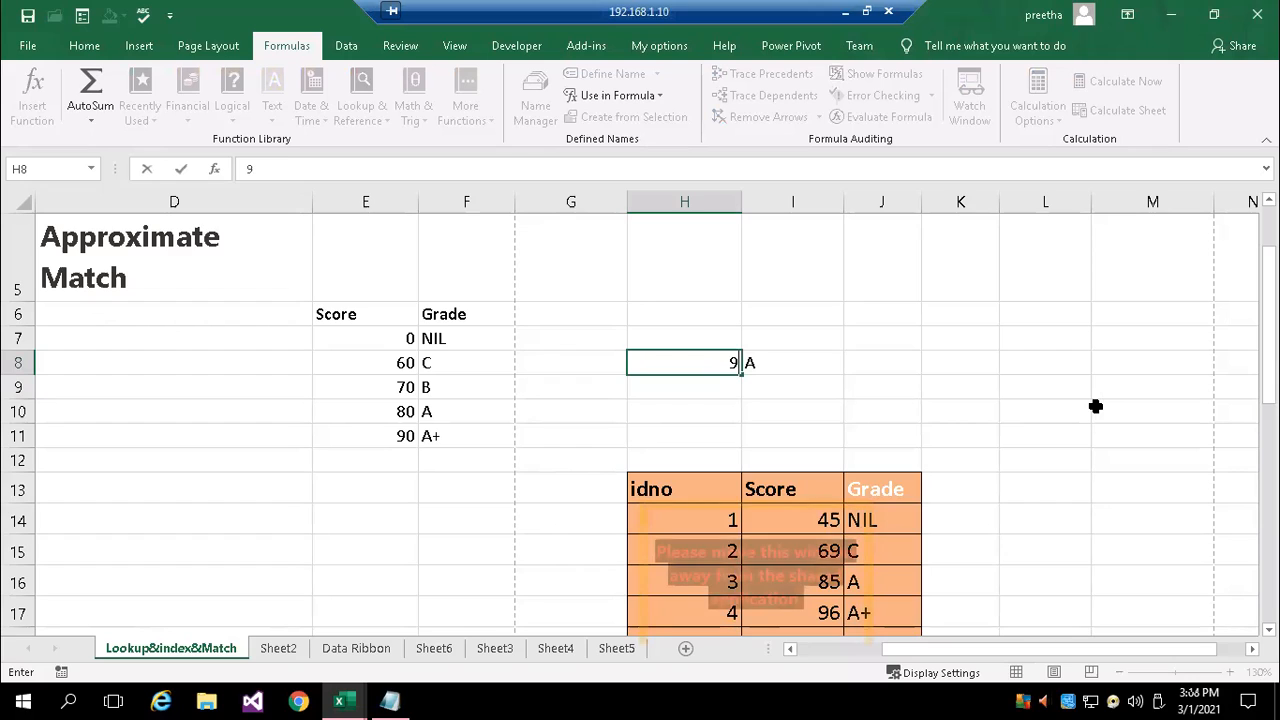
{"action": "type", "text": "1"}
{"action": "key", "text": "Return"}
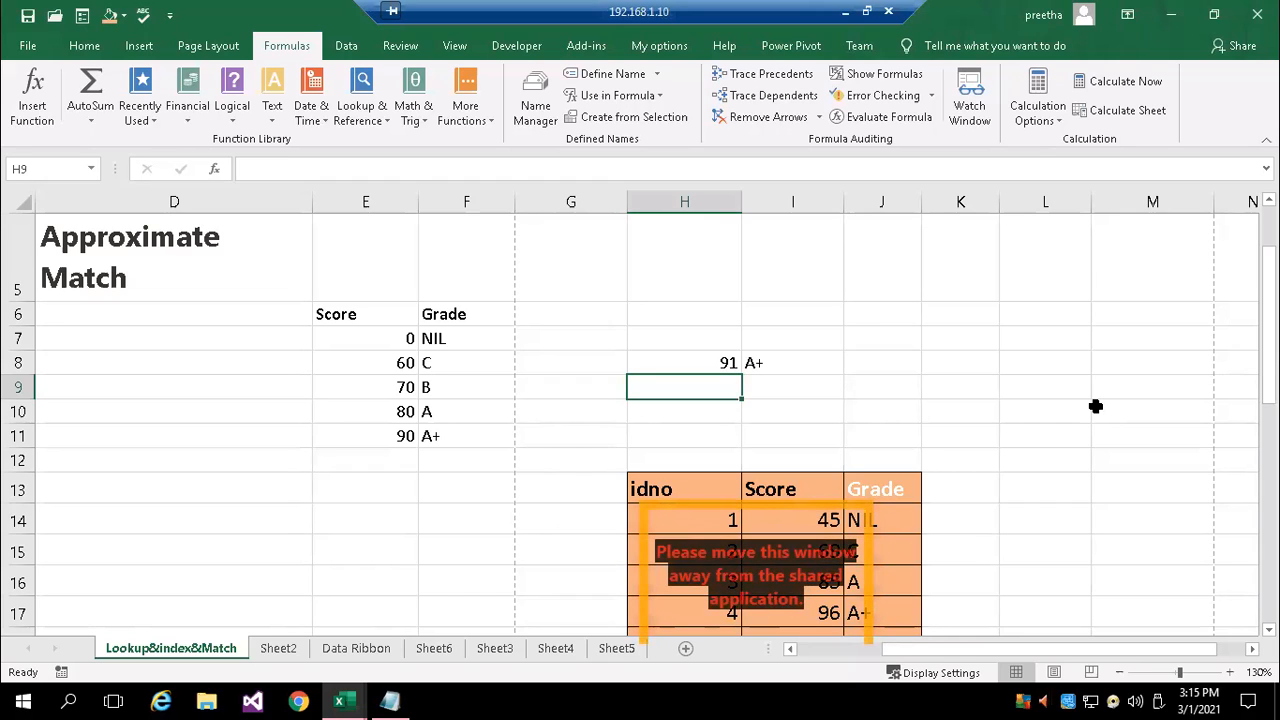
Set the score in H8 to -10, below the table's lowest score, and select the VLOOKUP formula in I8
{"action": "key", "text": "Up"}
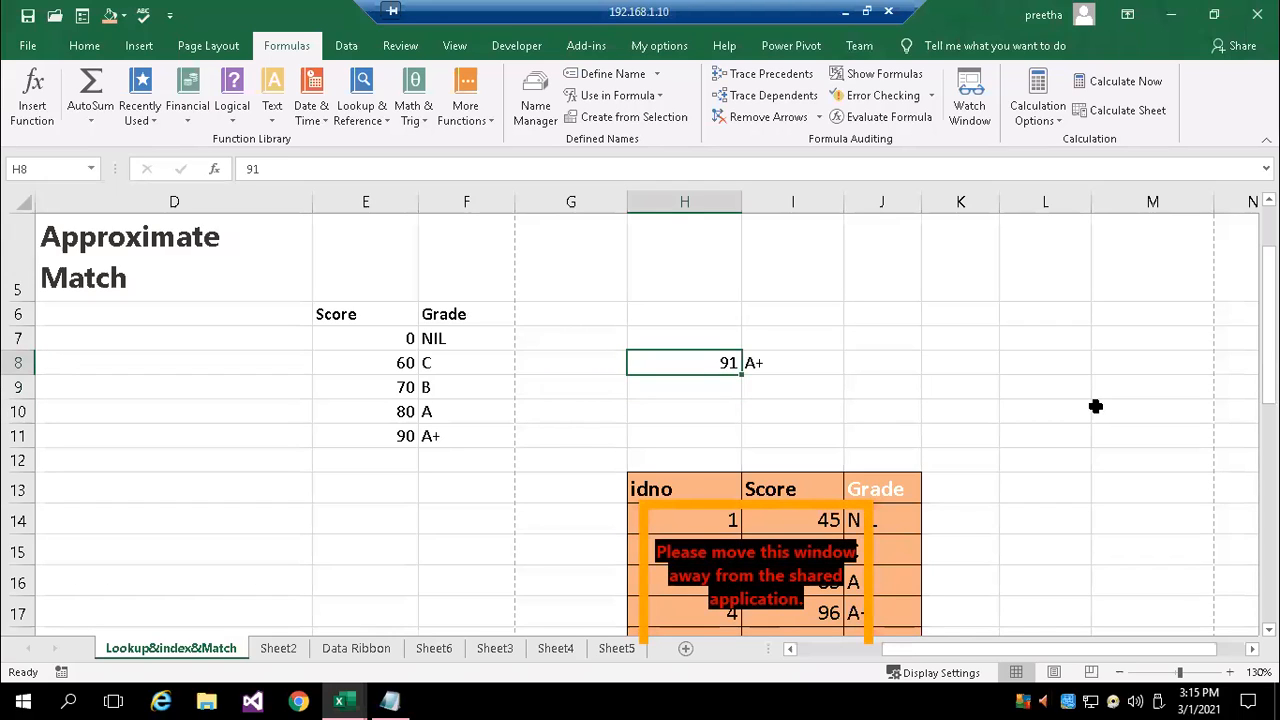
{"action": "type", "text": "-10"}
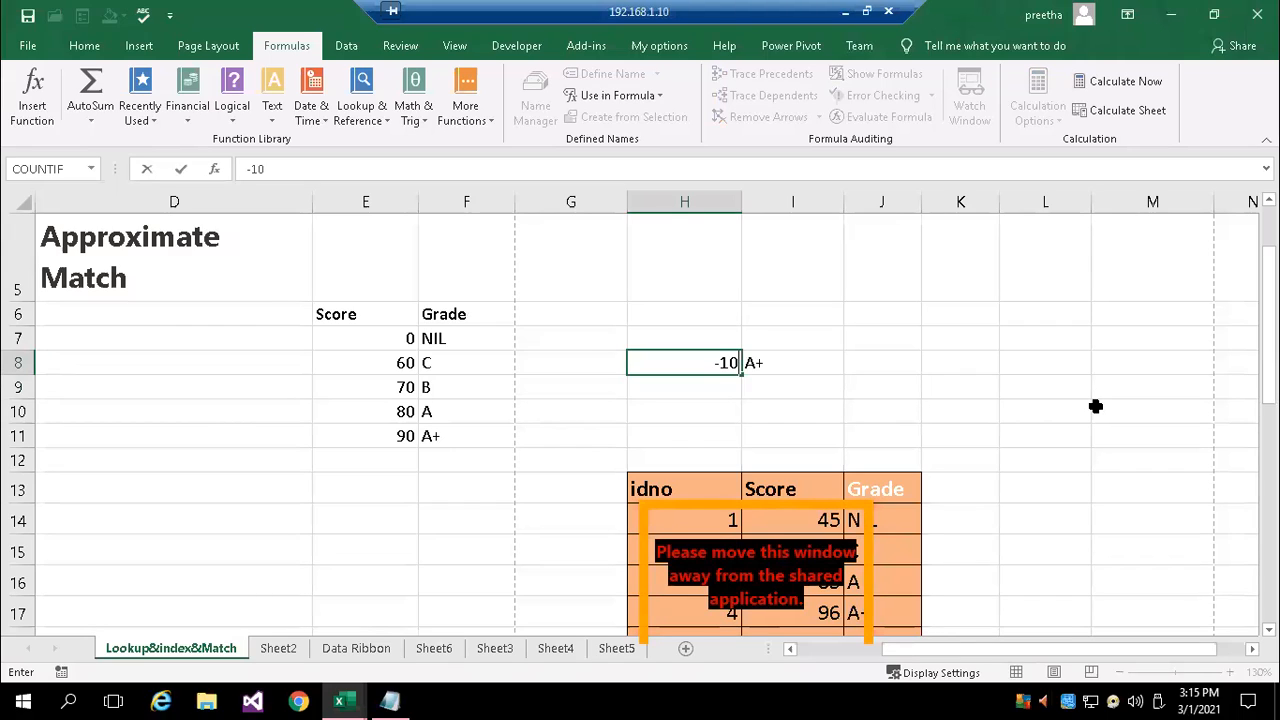
{"action": "key", "text": "Return"}
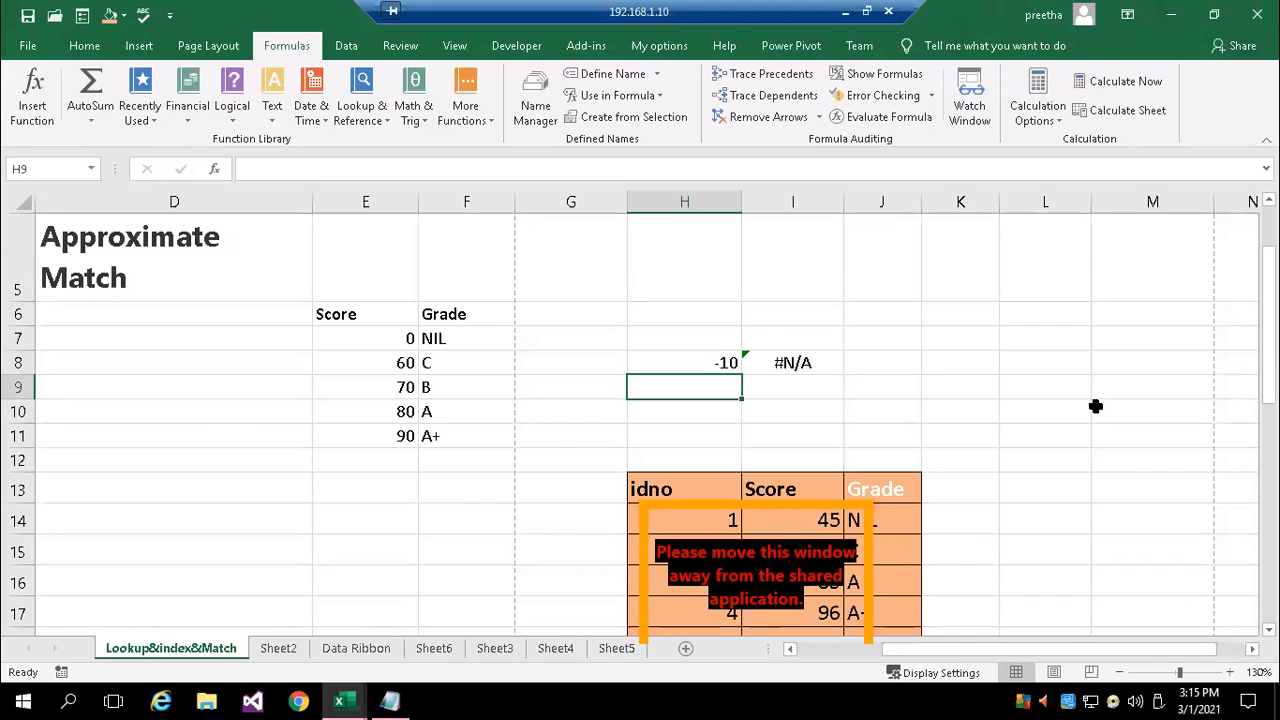
{"action": "key", "text": "Up"}
{"action": "key", "text": "Right"}
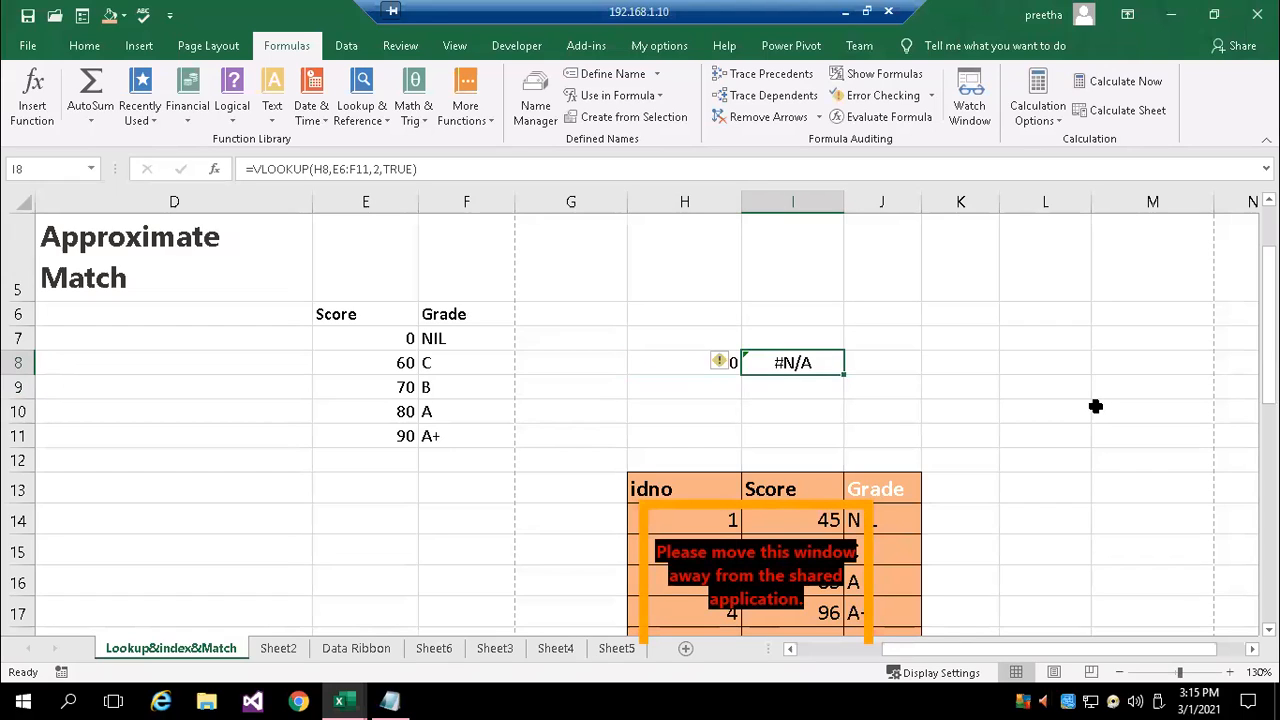
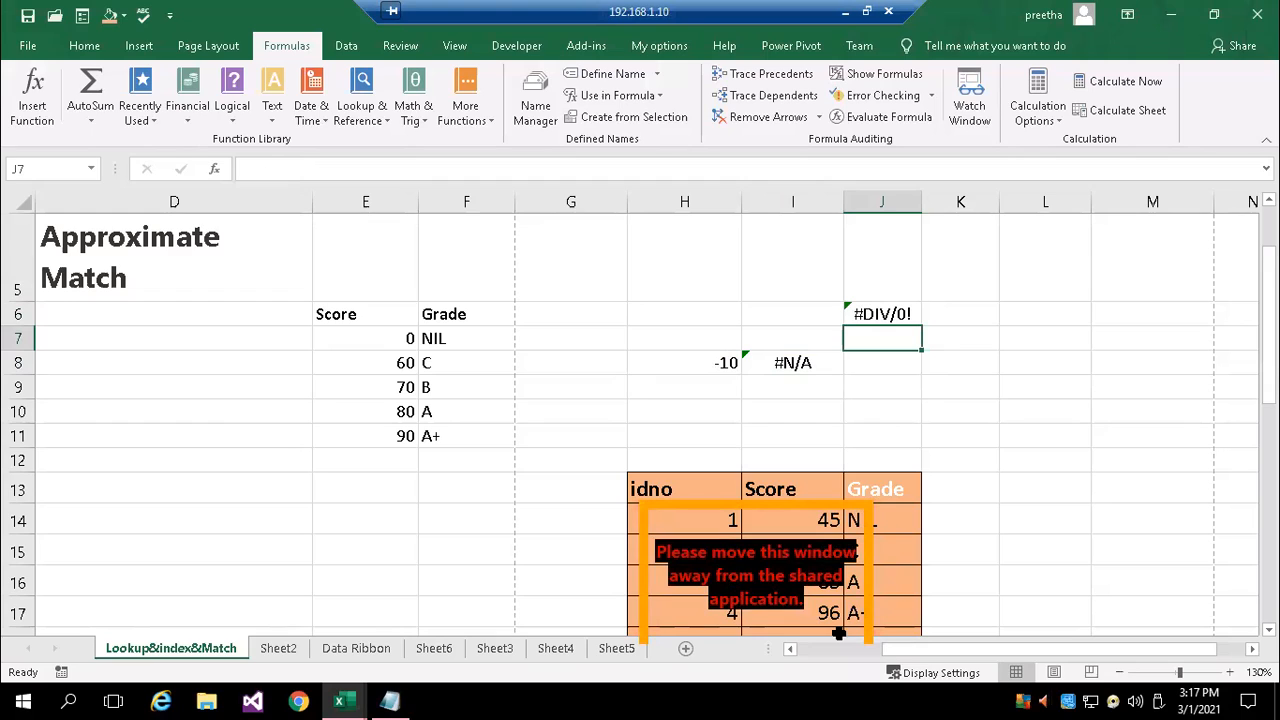
Switch to the cell referencing notes in Notepad and add the line "#Div/0! (number divided by zero)" below the #N/A entry
{"action": "left_click", "coordinate": [390, 701]}
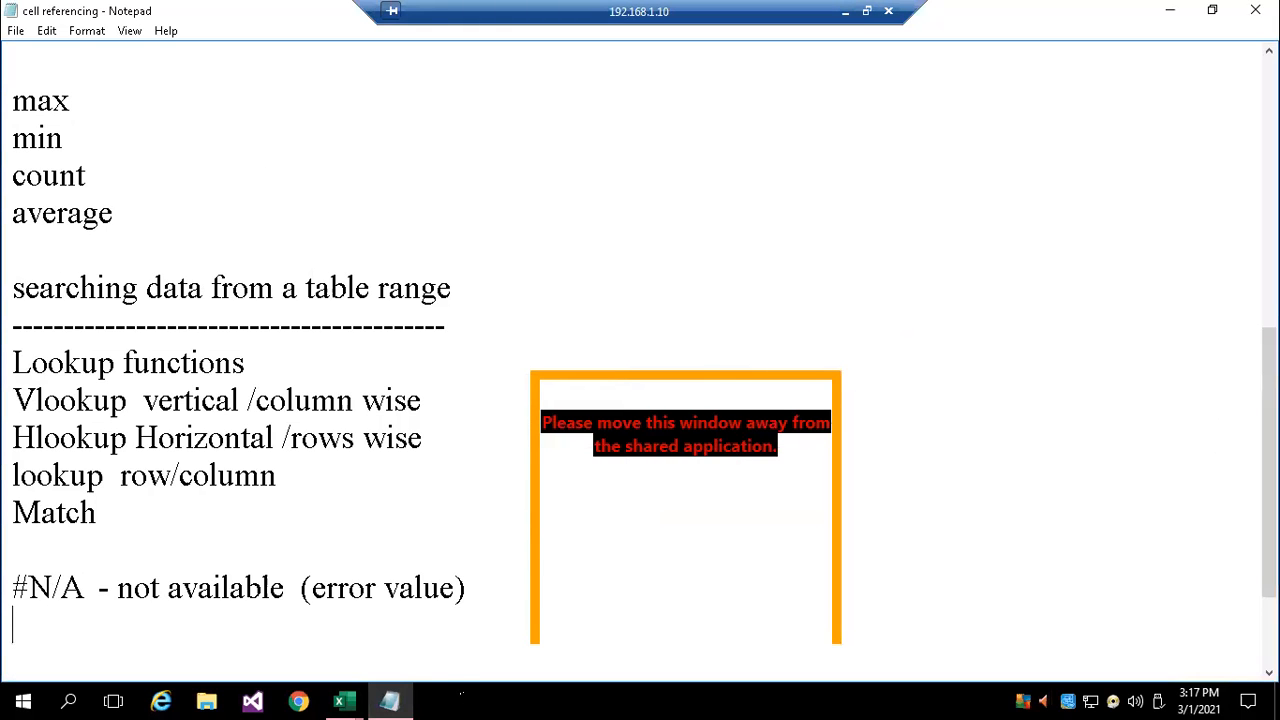
{"action": "type", "text": "#Div/0!  "}
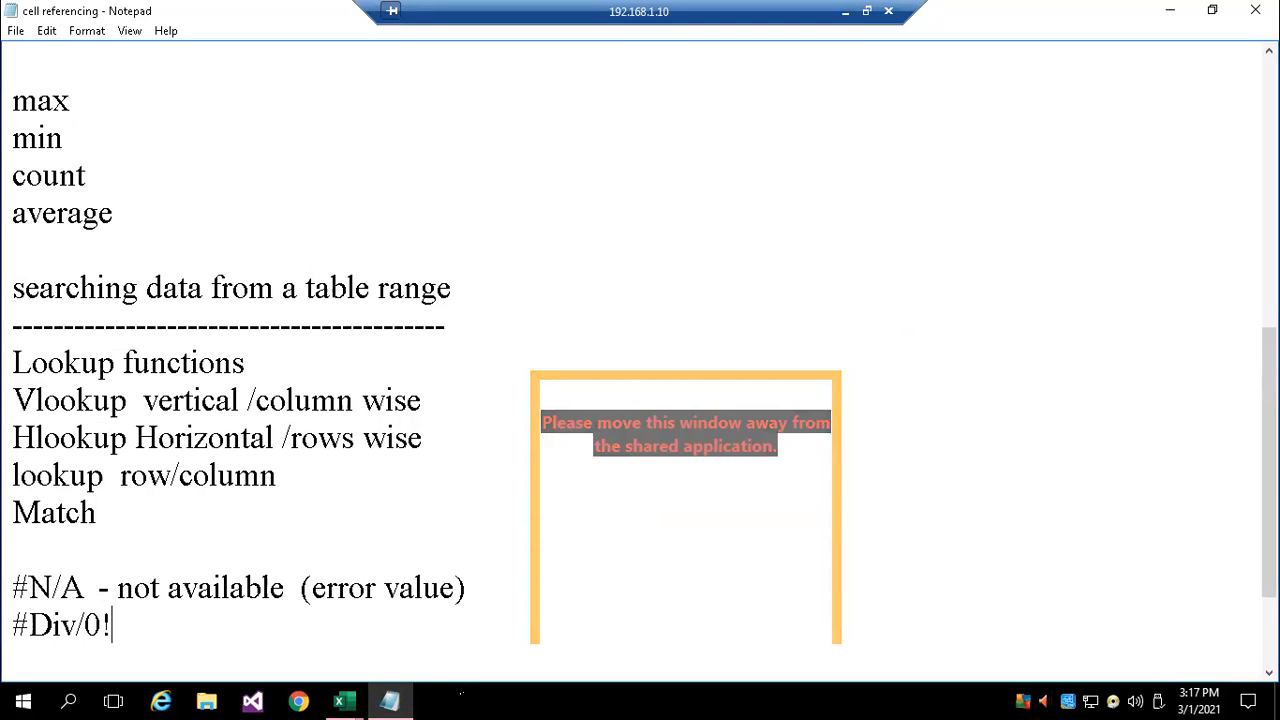
{"action": "type", "text": "(number"}
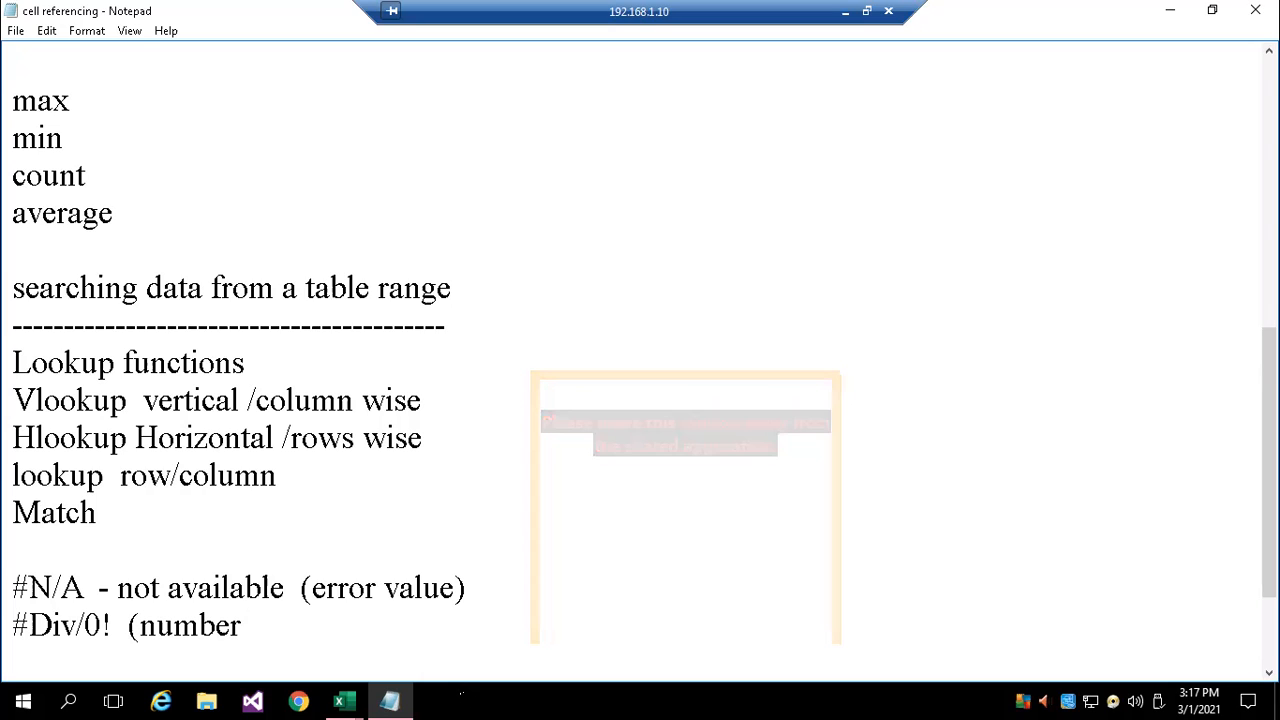
{"action": "type", "text": " di"}
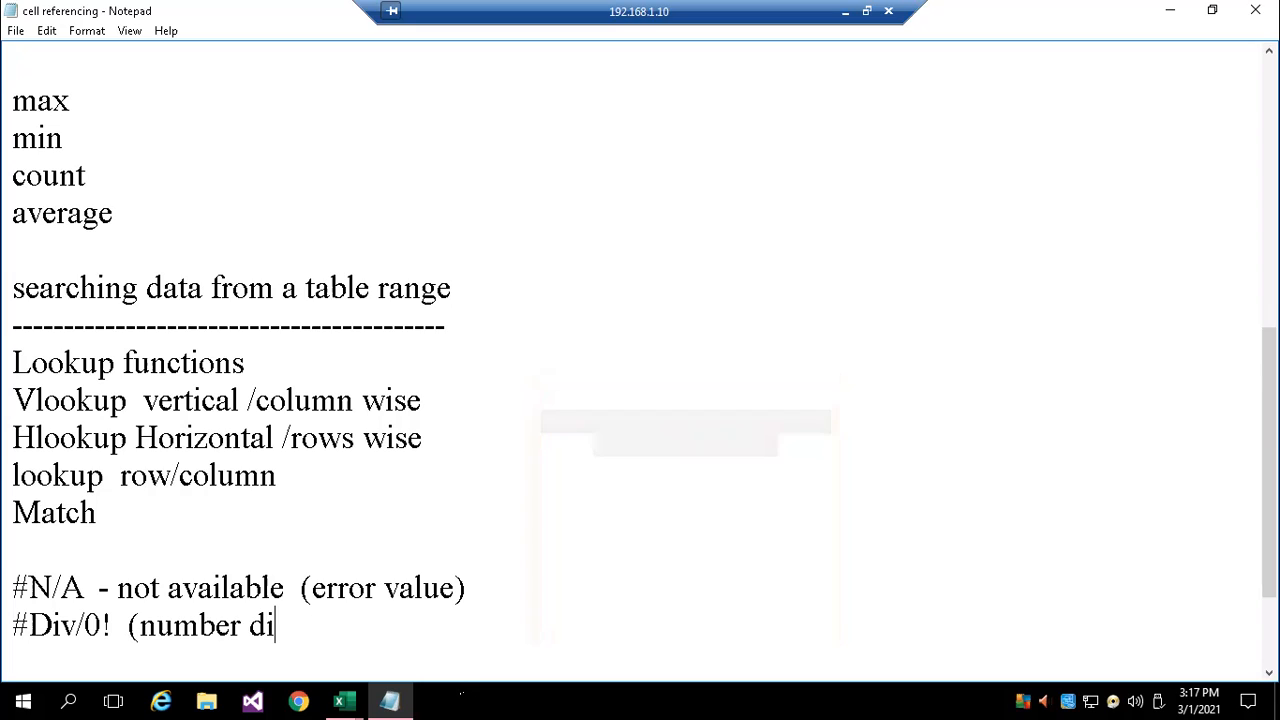
{"action": "type", "text": "vided "}
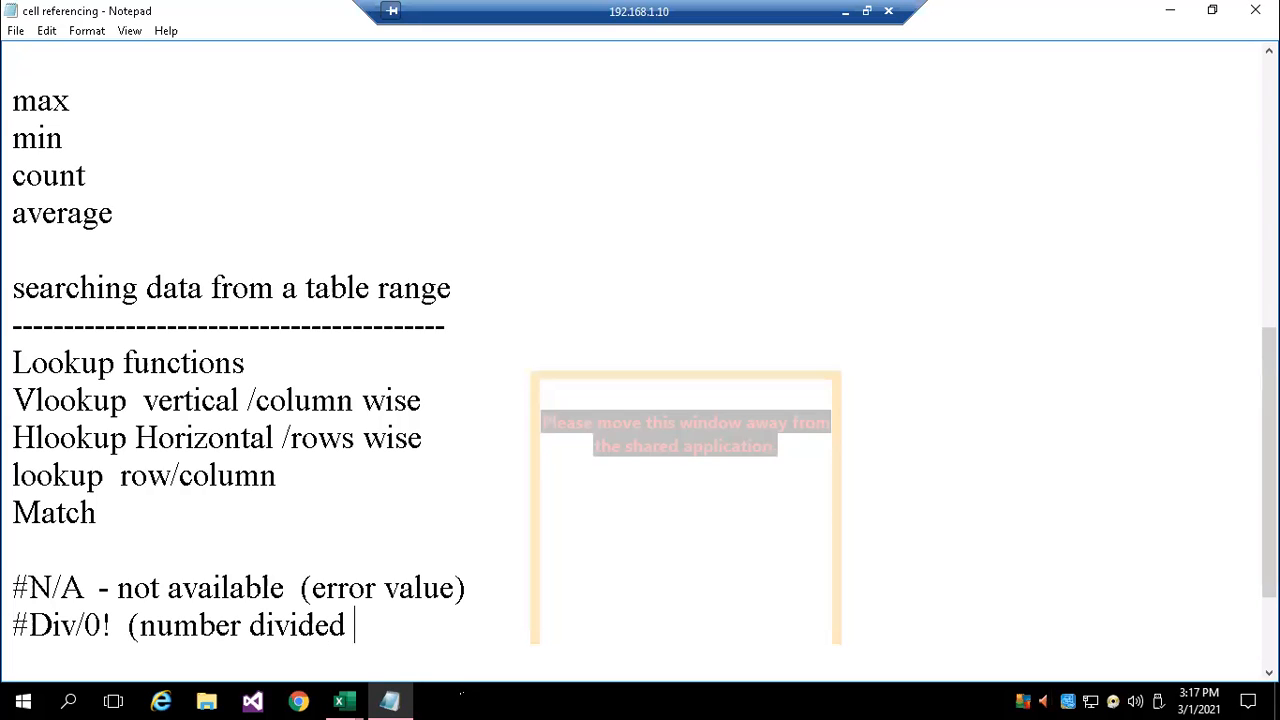
{"action": "type", "text": "by zero)"}
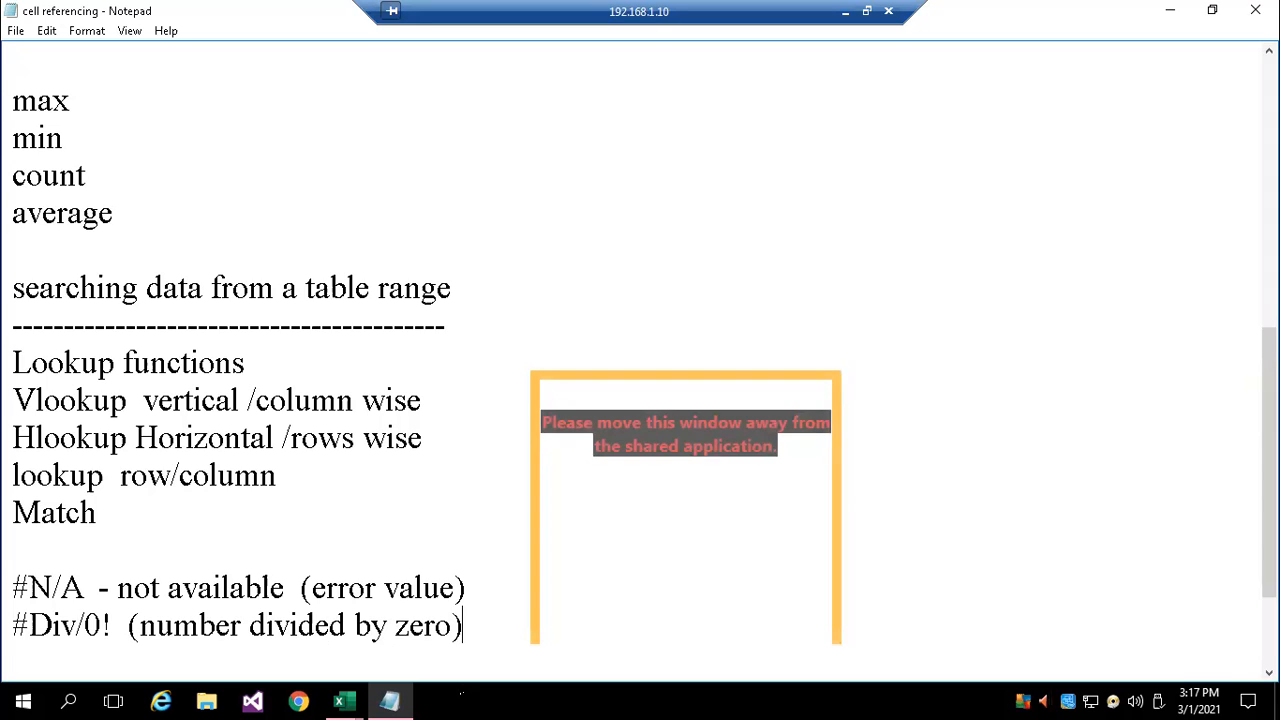
{"action": "key", "text": "Return"}
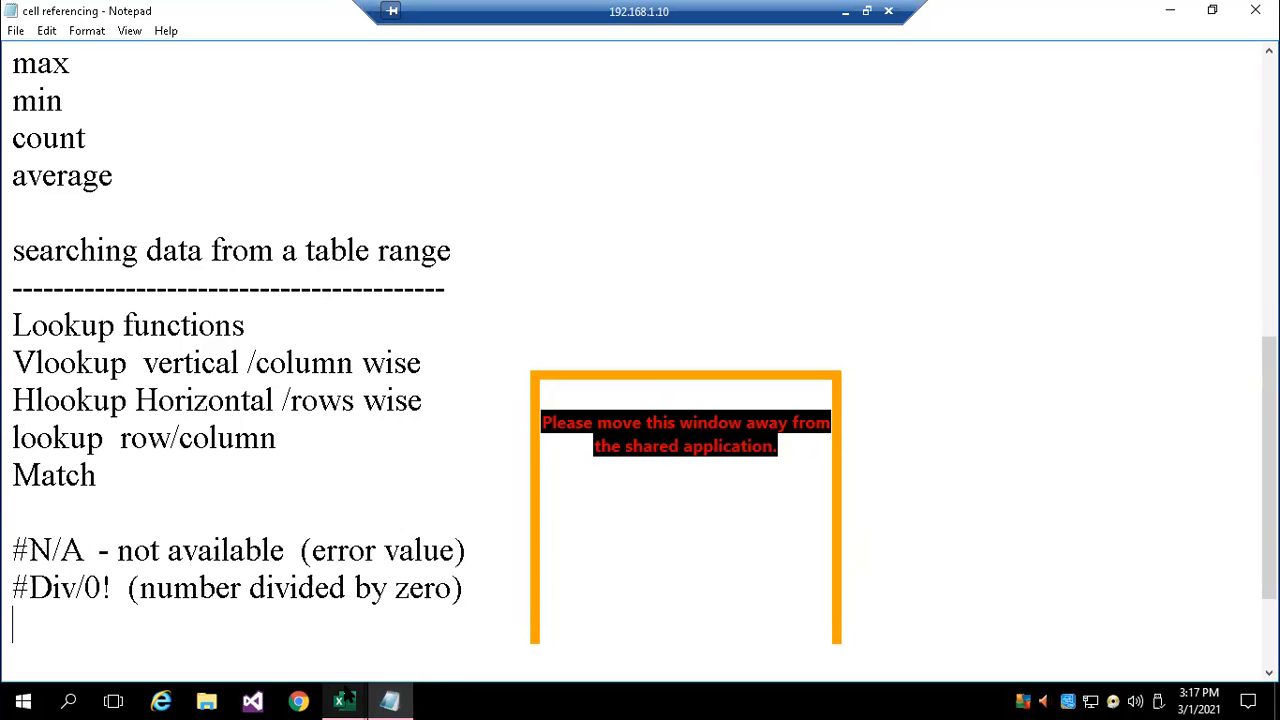
Switch back to the lookup workbook in Excel and wrap the VLOOKUP in I8 in IFERROR, returning "" on error
{"action": "mouse_move", "coordinate": [343, 700]}
{"action": "left_click", "coordinate": [492, 631]}
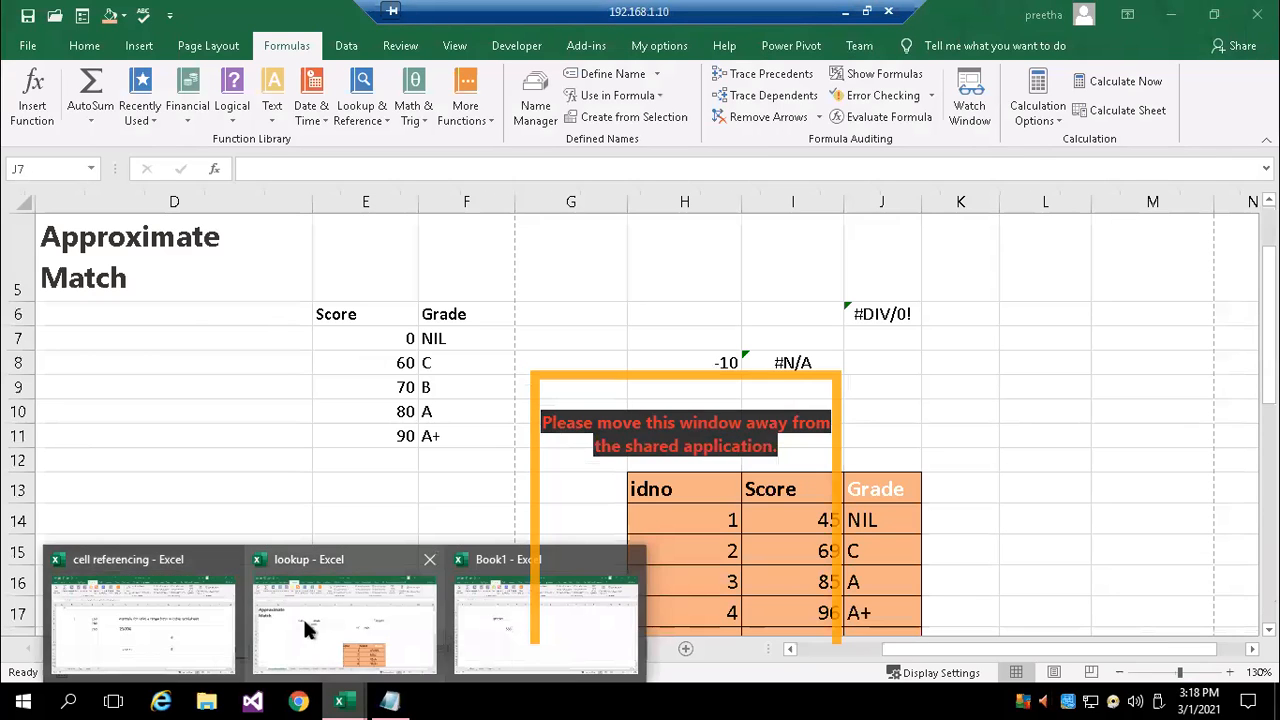
{"action": "left_click", "coordinate": [305, 620]}
{"action": "left_click", "coordinate": [824, 363]}
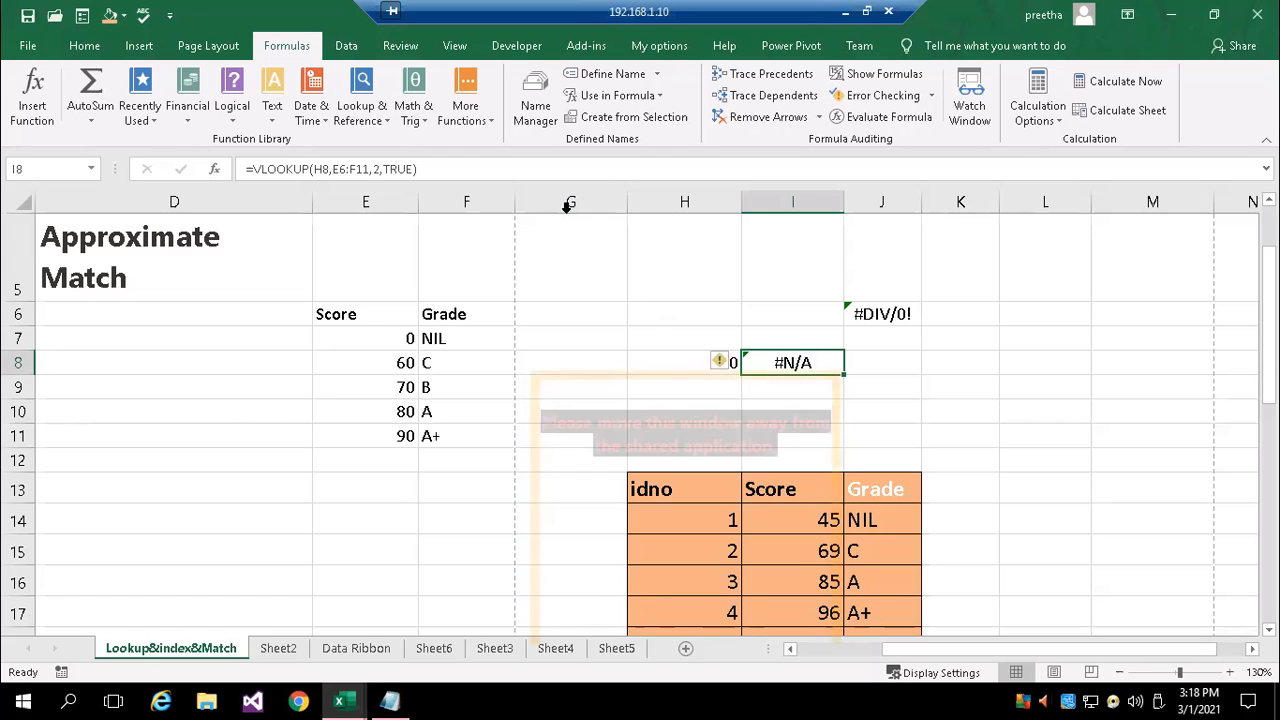
{"action": "left_click", "coordinate": [252, 169]}
{"action": "type", "text": "i"}
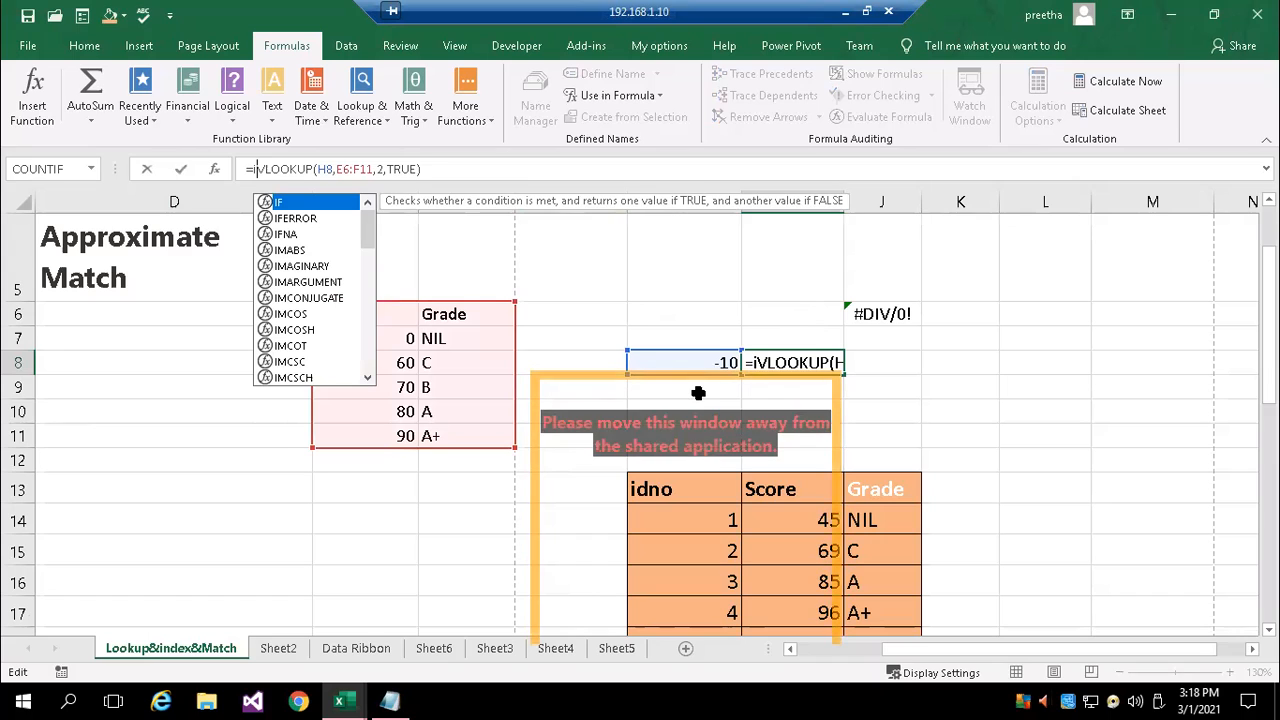
{"action": "type", "text": "f"}
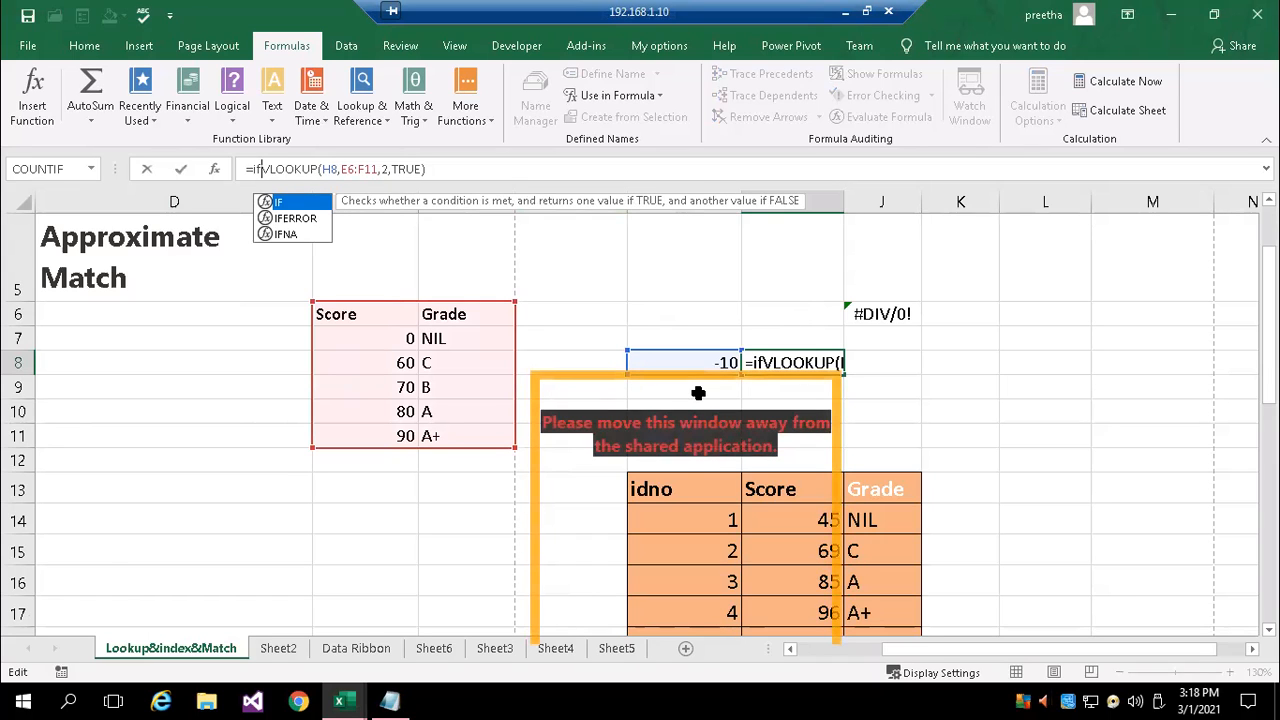
{"action": "key", "text": "Down"}
{"action": "key", "text": "Tab"}
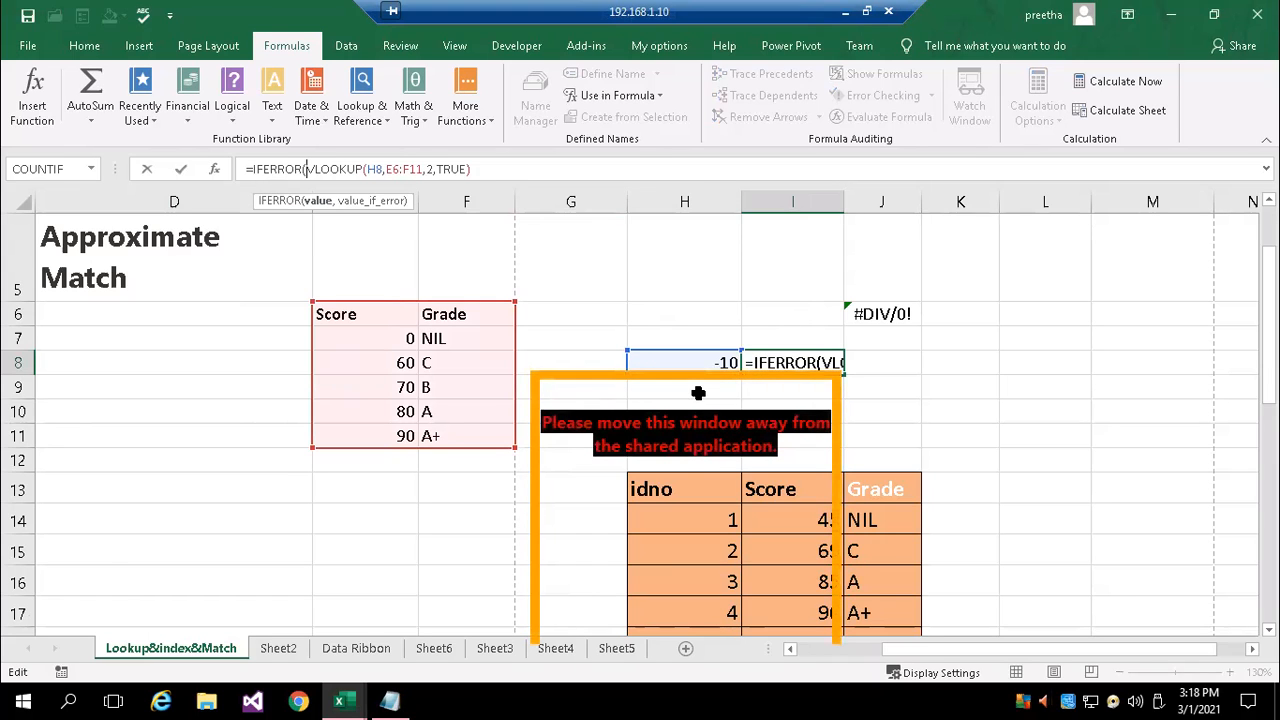
{"action": "left_click", "coordinate": [489, 168]}
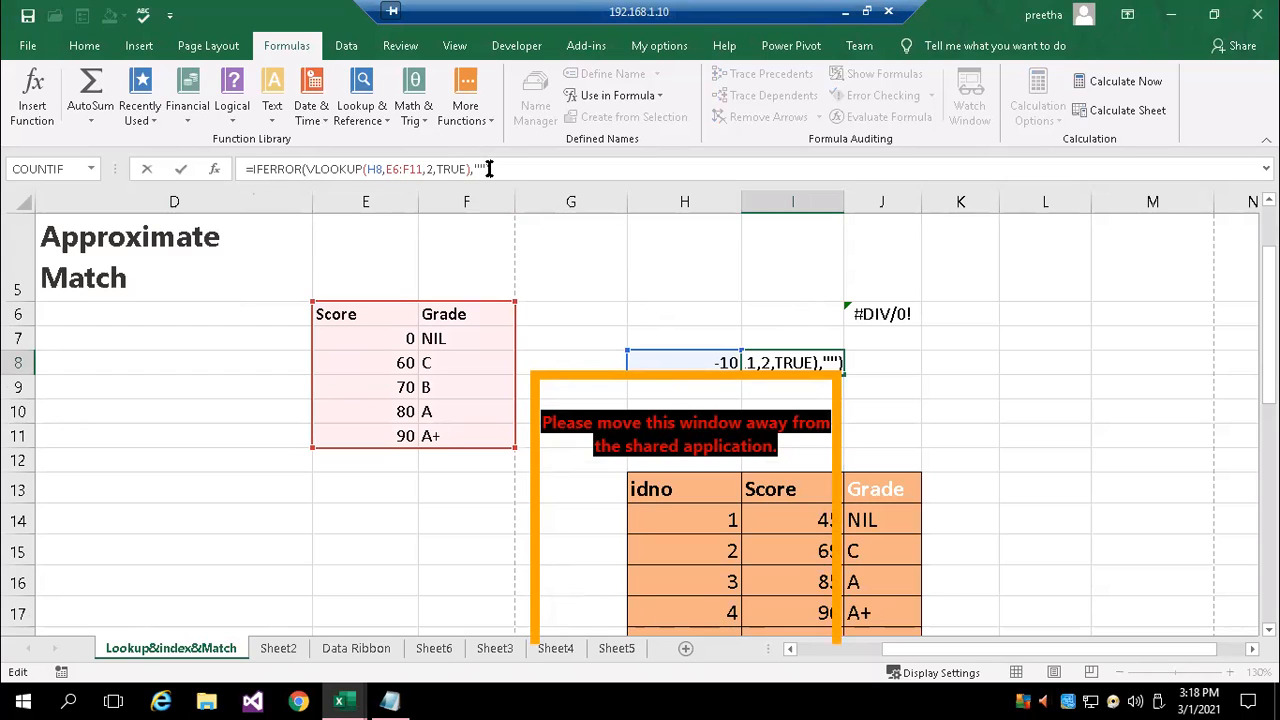
{"action": "key", "text": "Return"}
{"action": "left_click", "coordinate": [1048, 382]}
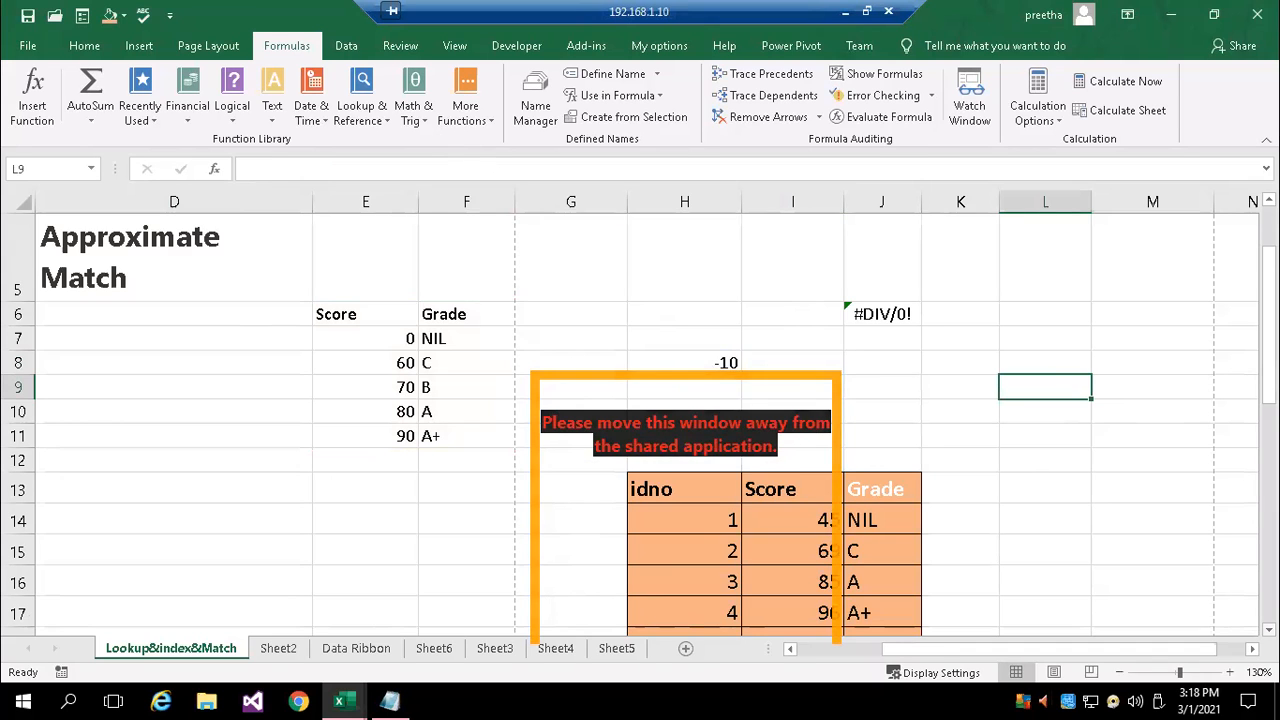
{"action": "scroll", "coordinate": [640, 420], "scroll_direction": "down", "scroll_amount": 1}
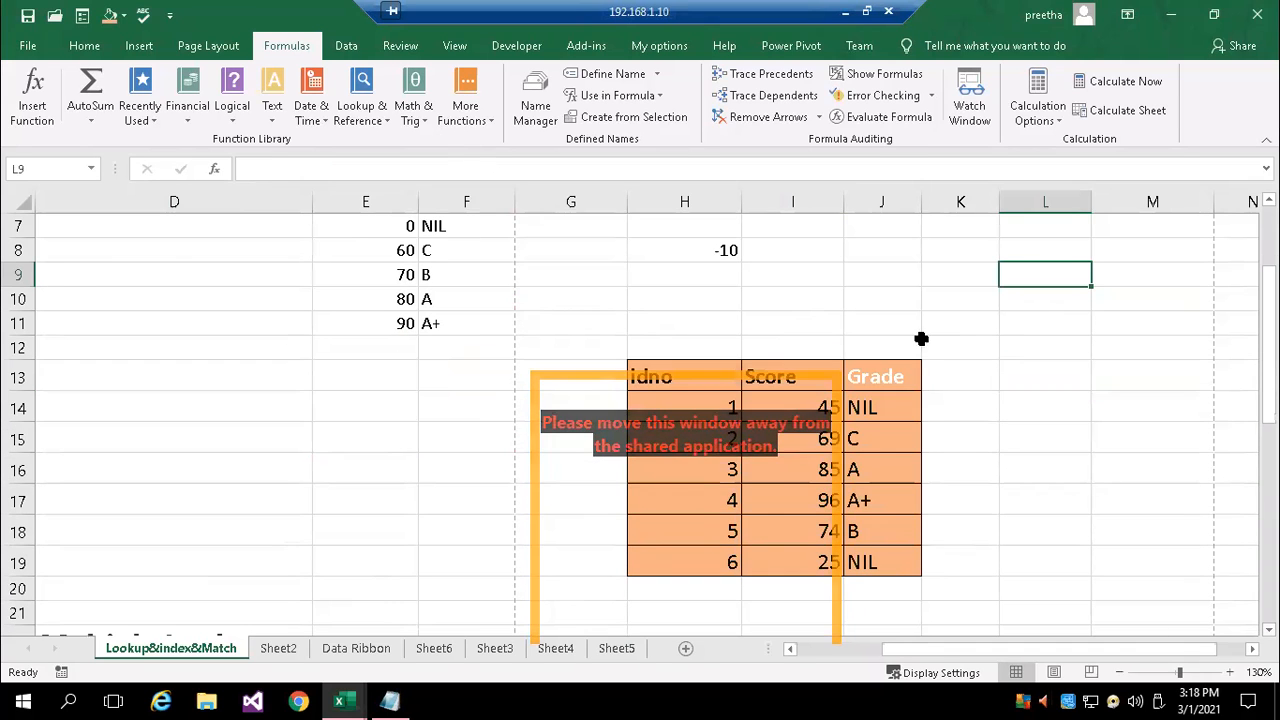
{"action": "scroll", "coordinate": [920, 337], "scroll_direction": "up", "scroll_amount": 2}
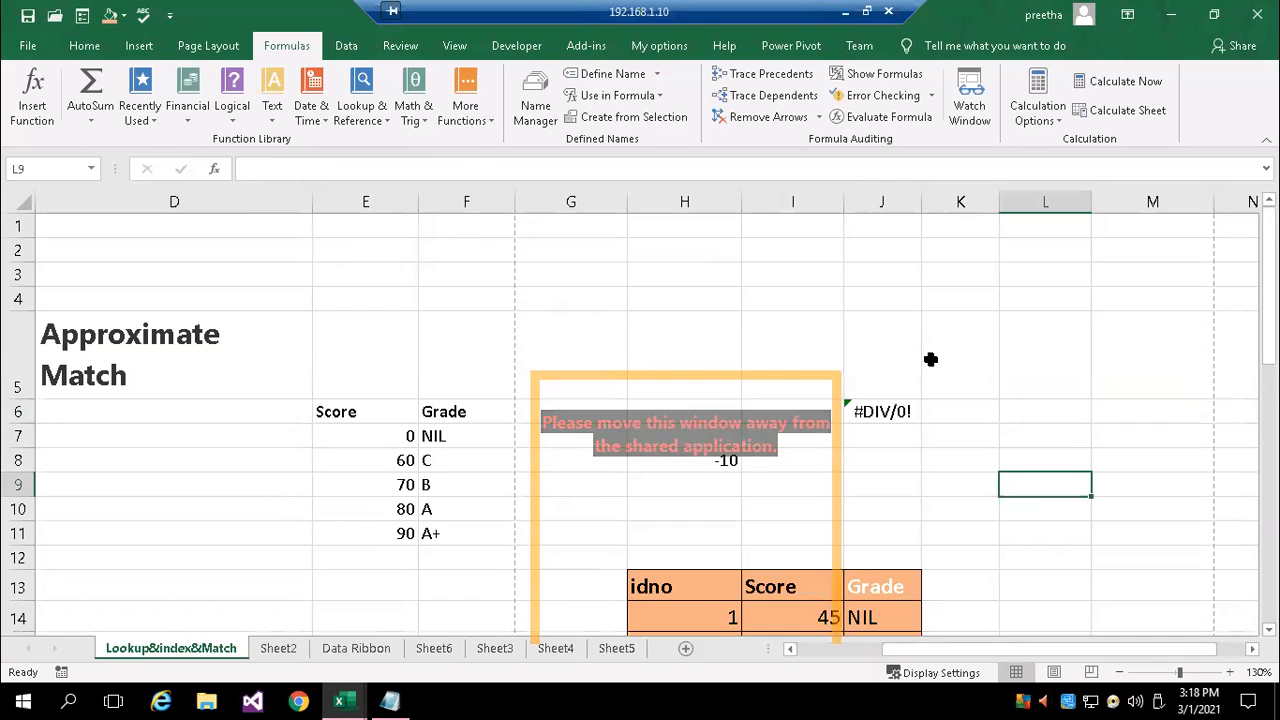
{"action": "scroll", "coordinate": [930, 357], "scroll_direction": "down", "scroll_amount": 1}
{"action": "scroll", "coordinate": [920, 360], "scroll_direction": "down", "scroll_amount": 1}
{"action": "scroll", "coordinate": [891, 303], "scroll_direction": "up", "scroll_amount": 1}
{"action": "left_click", "coordinate": [894, 366]}
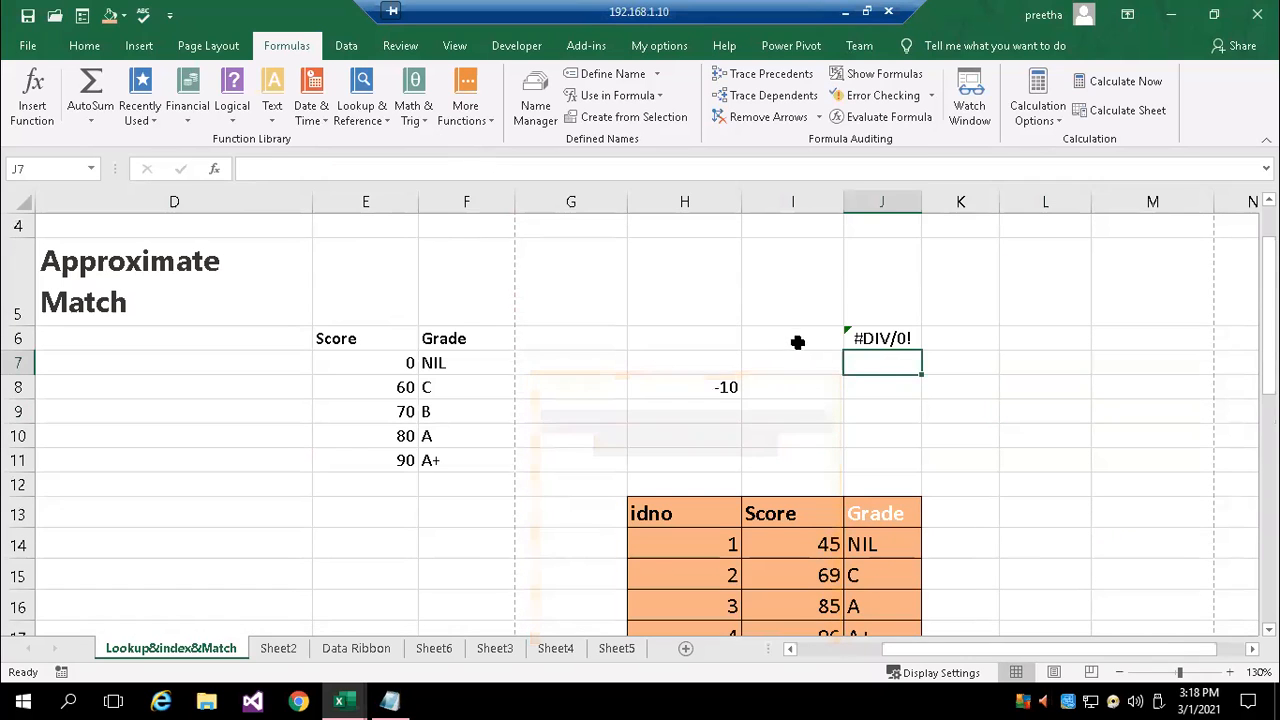
{"action": "left_click", "coordinate": [798, 343]}
{"action": "left_click", "coordinate": [800, 360]}
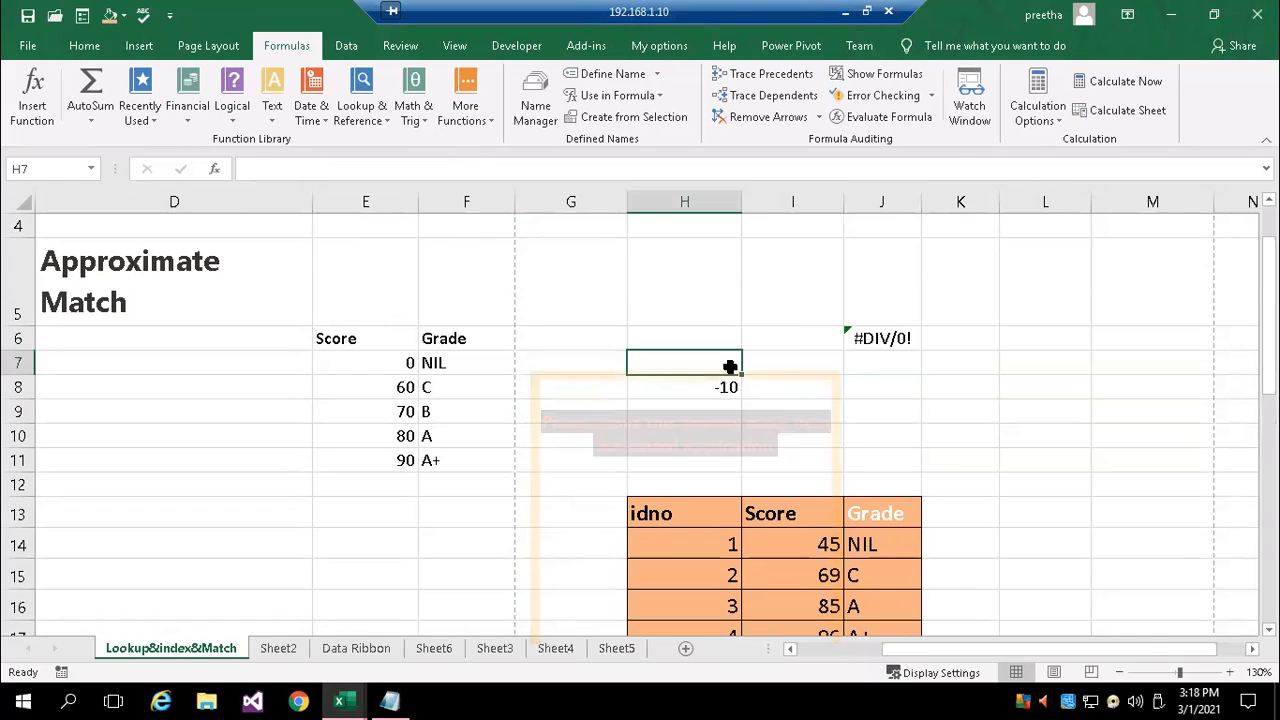
Remove the IFERROR wrapper from the formula in I8, leaving =VLOOKUP(H8,E6:F11,2,TRUE)
{"action": "left_click", "coordinate": [714, 387]}
{"action": "left_click", "coordinate": [771, 391]}
{"action": "double_click", "coordinate": [771, 391]}
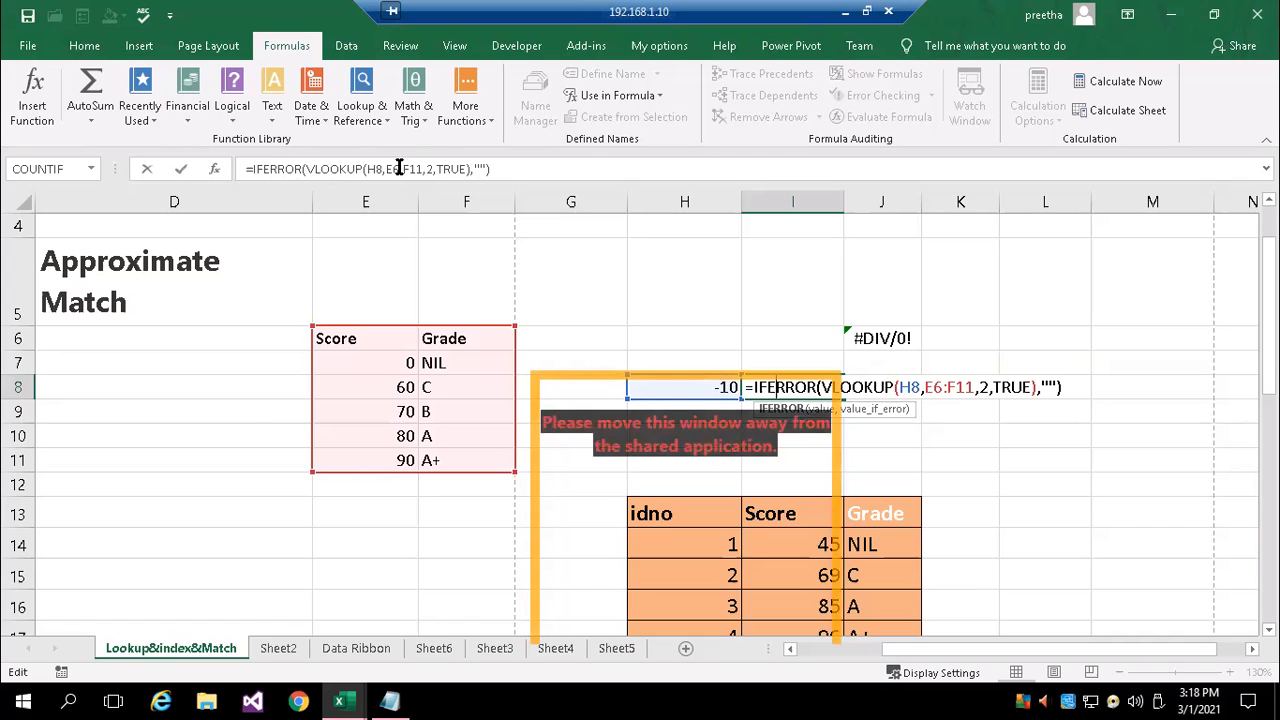
{"action": "left_click", "coordinate": [307, 168]}
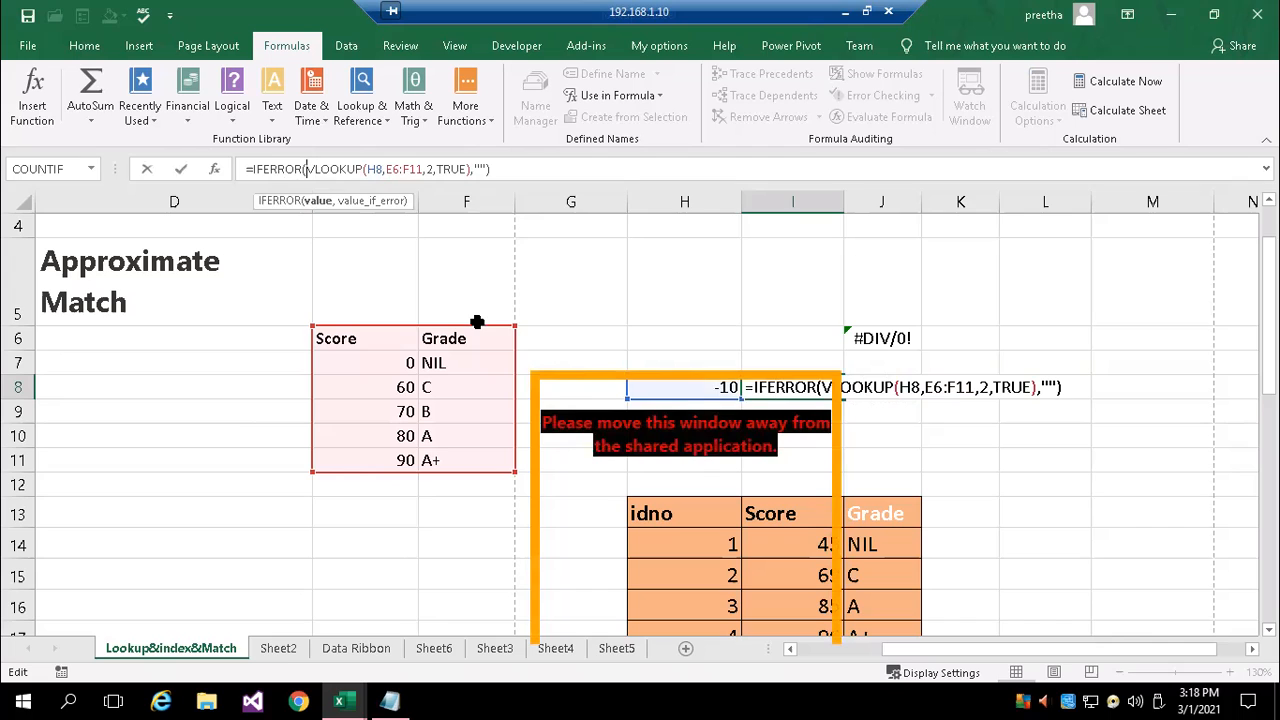
{"action": "key", "text": "BackSpace"}
{"action": "key", "text": "BackSpace"}
{"action": "key", "text": "BackSpace"}
{"action": "key", "text": "BackSpace"}
{"action": "key", "text": "BackSpace"}
{"action": "key", "text": "BackSpace"}
{"action": "key", "text": "BackSpace"}
{"action": "key", "text": "BackSpace"}
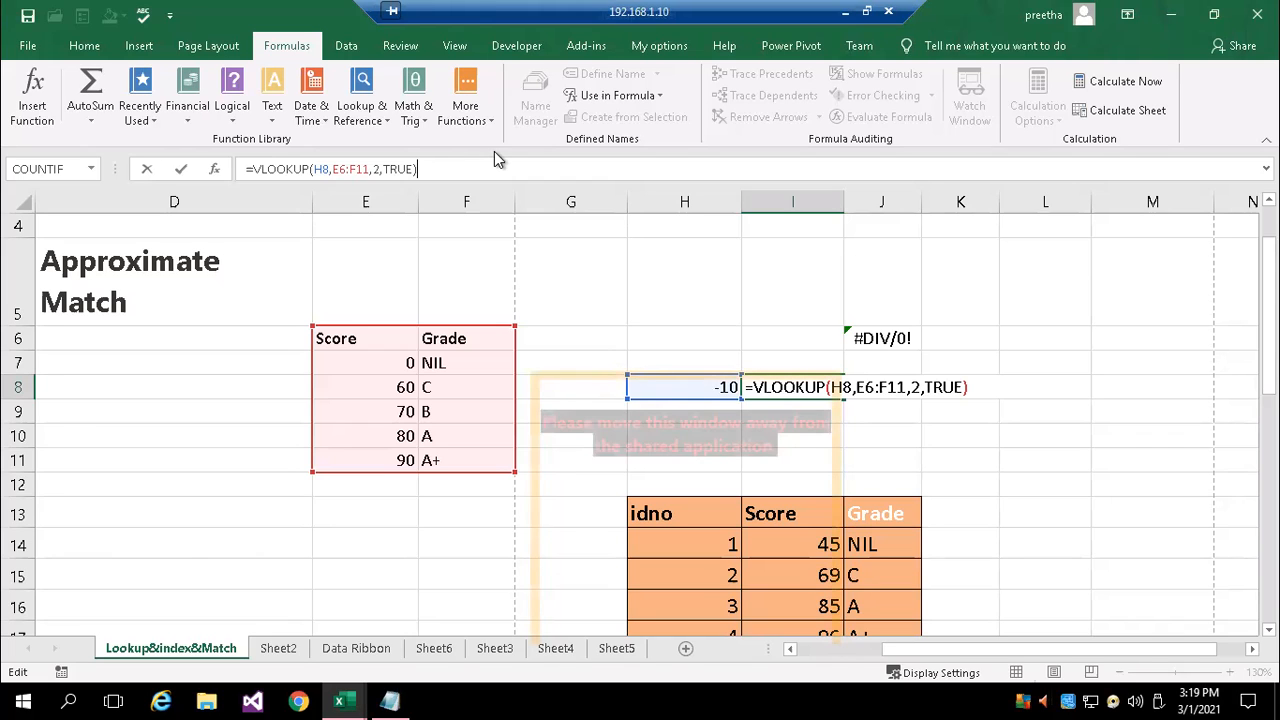
{"action": "key", "text": "Return"}
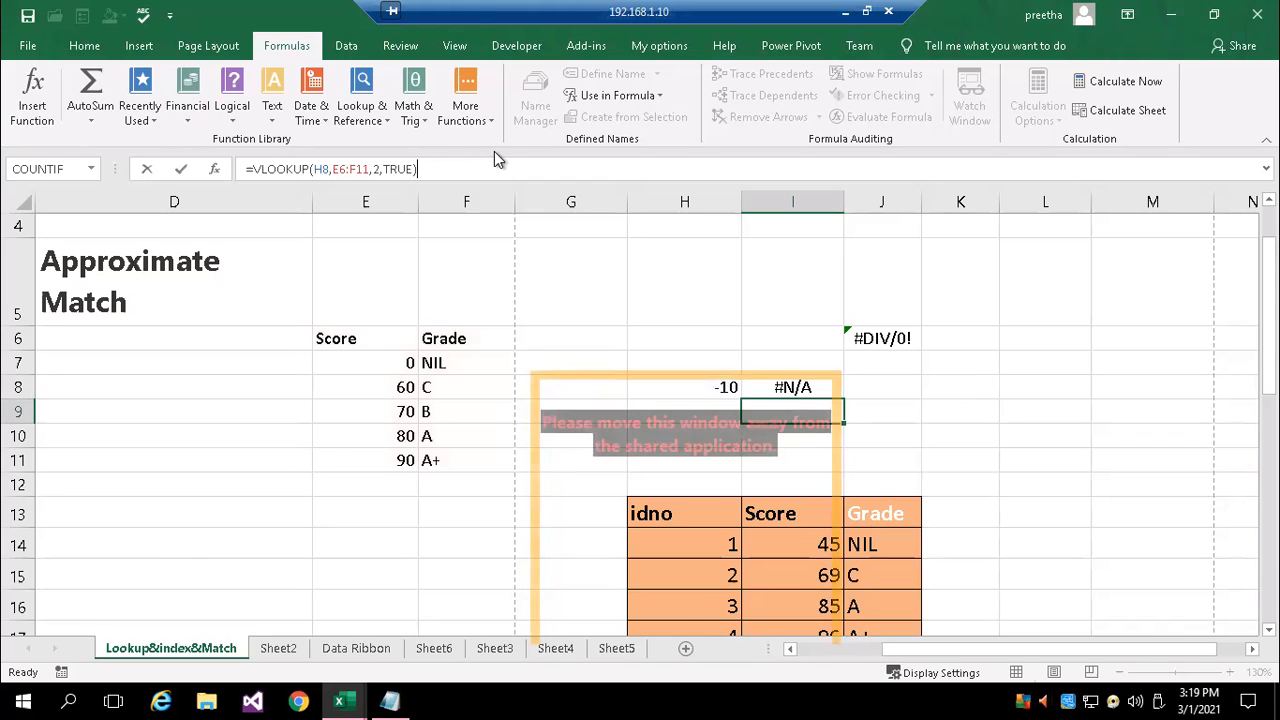
Enter =IFERROR(J6,"") in K7 to blank out the division error in J6
{"action": "left_click", "coordinate": [960, 370]}
{"action": "type", "text": "=if"}
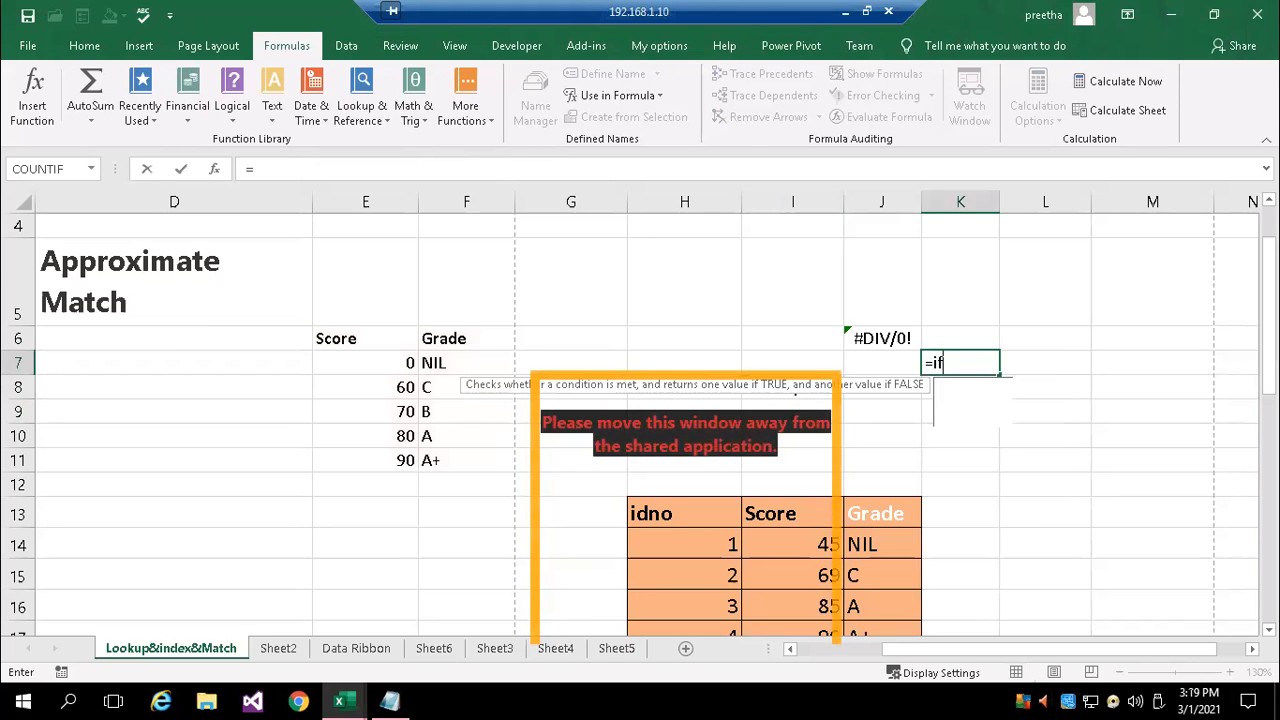
{"action": "key", "text": "Down"}
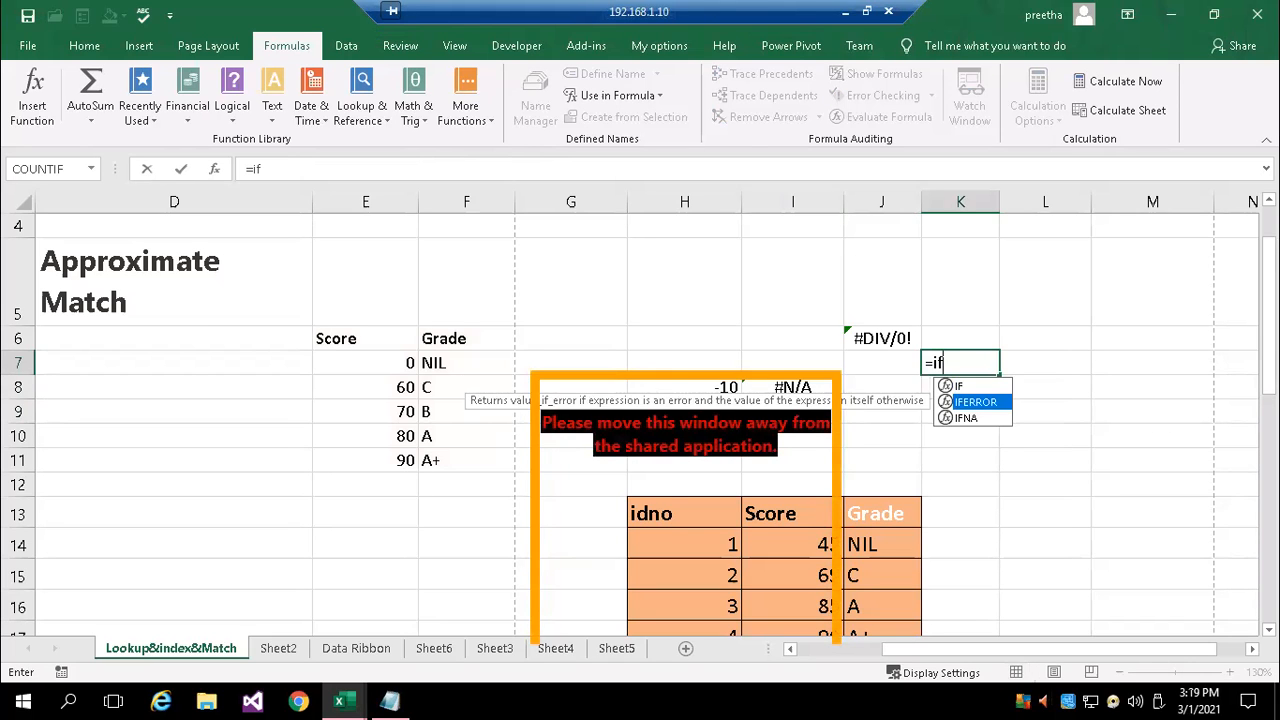
{"action": "key", "text": "Tab"}
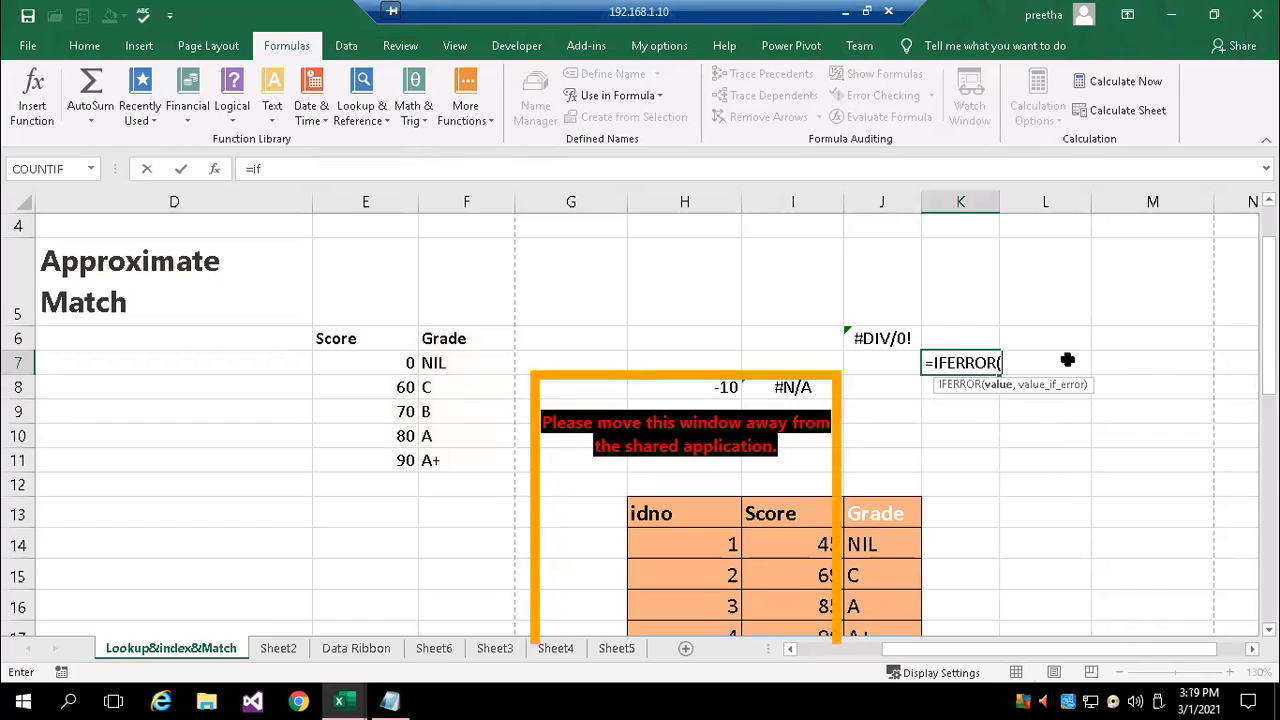
{"action": "left_click", "coordinate": [880, 340]}
{"action": "type", "text": ","}
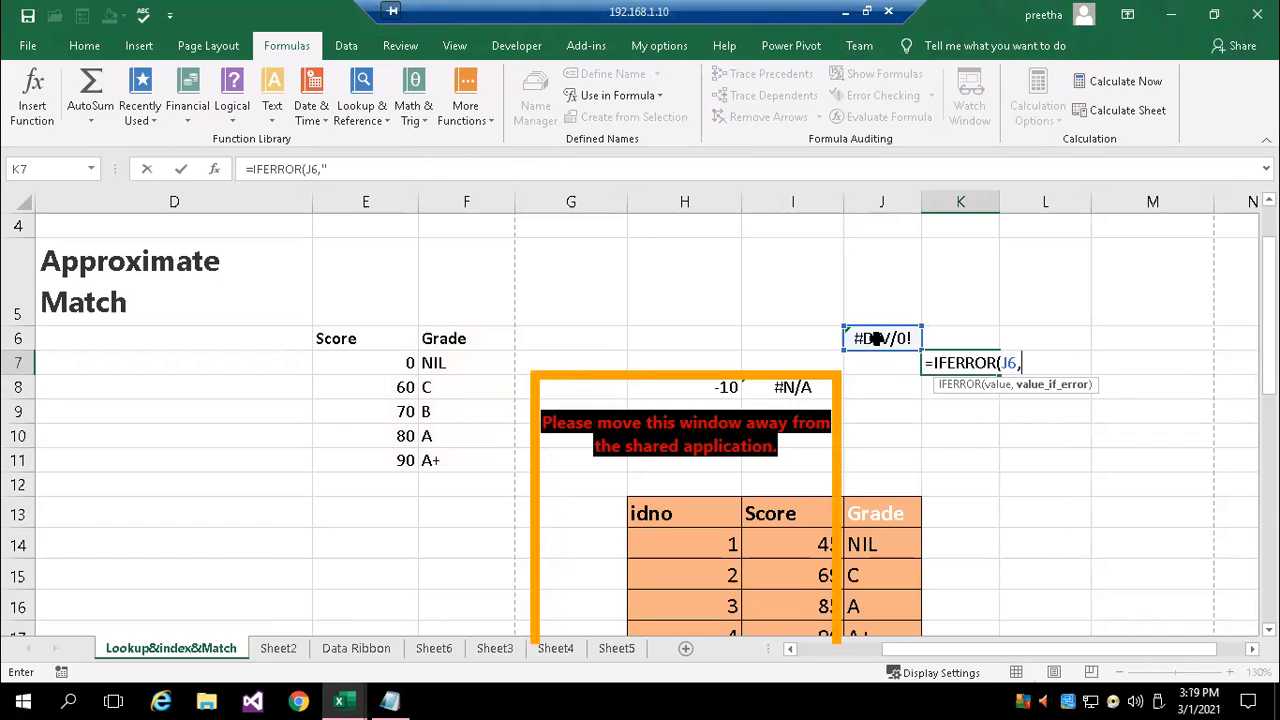
{"action": "type", "text": "\"\")"}
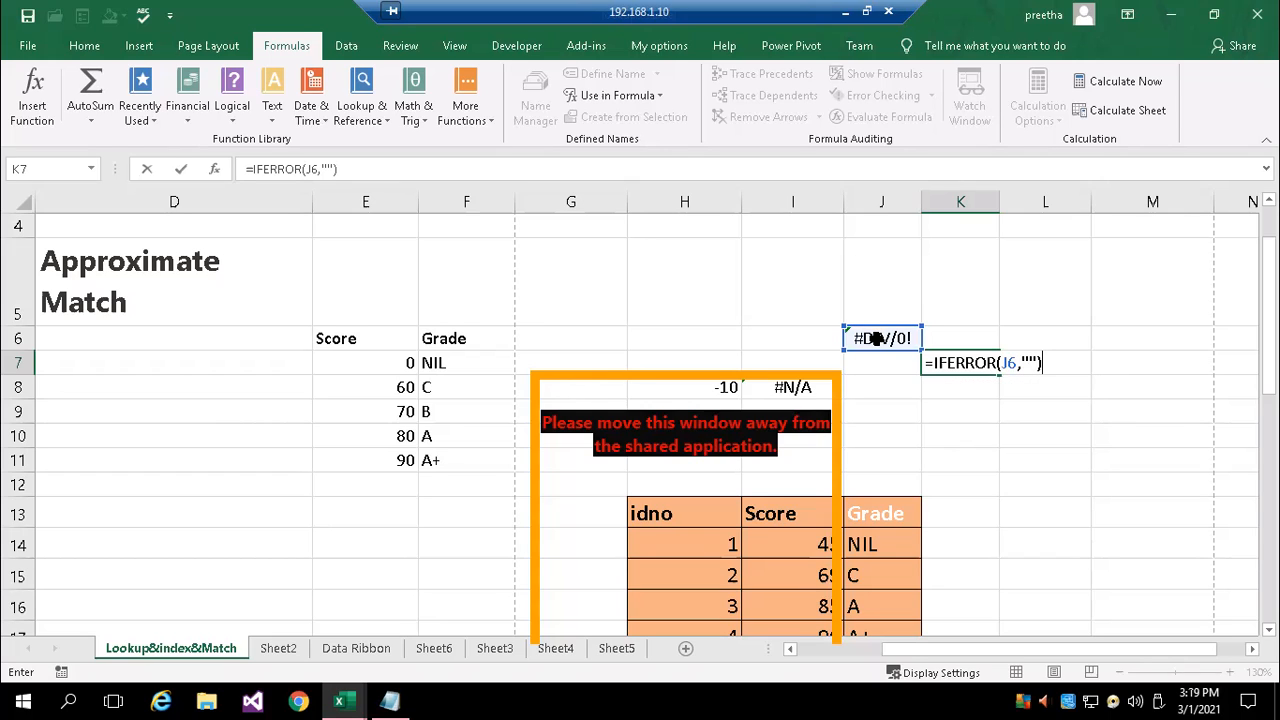
{"action": "key", "text": "BackSpace"}
{"action": "key", "text": "BackSpace"}
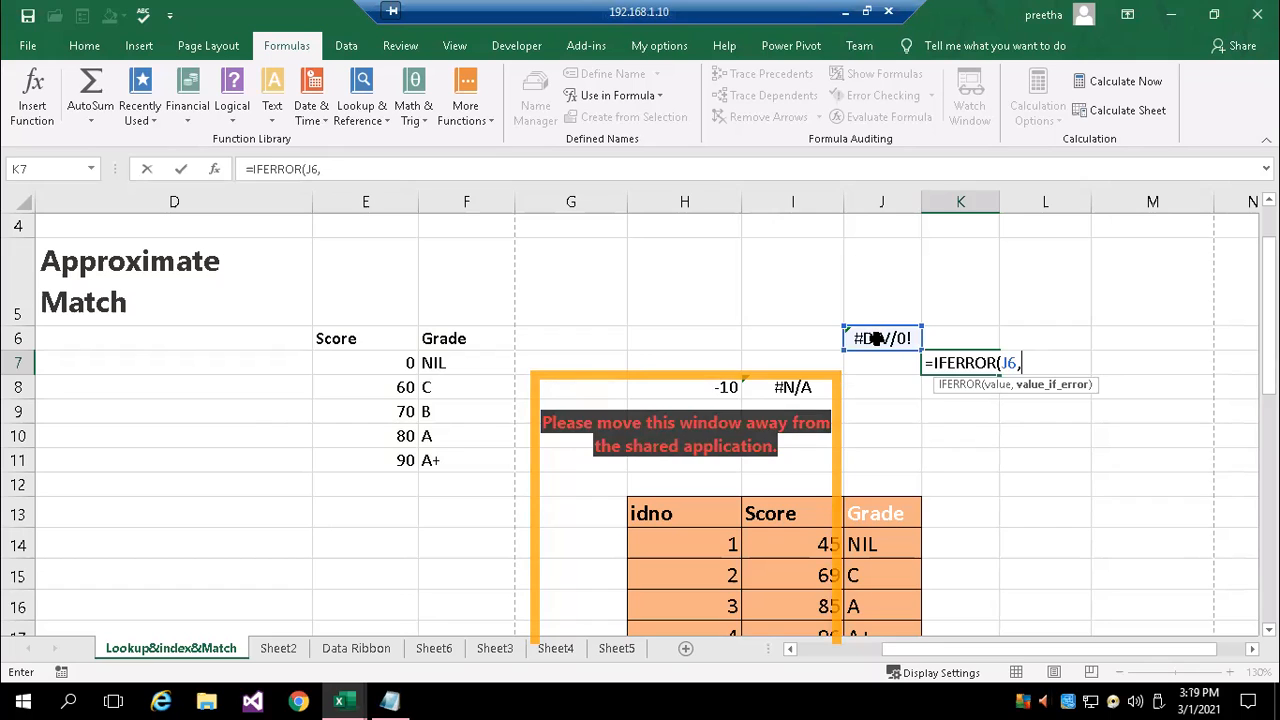
{"action": "type", "text": "\""}
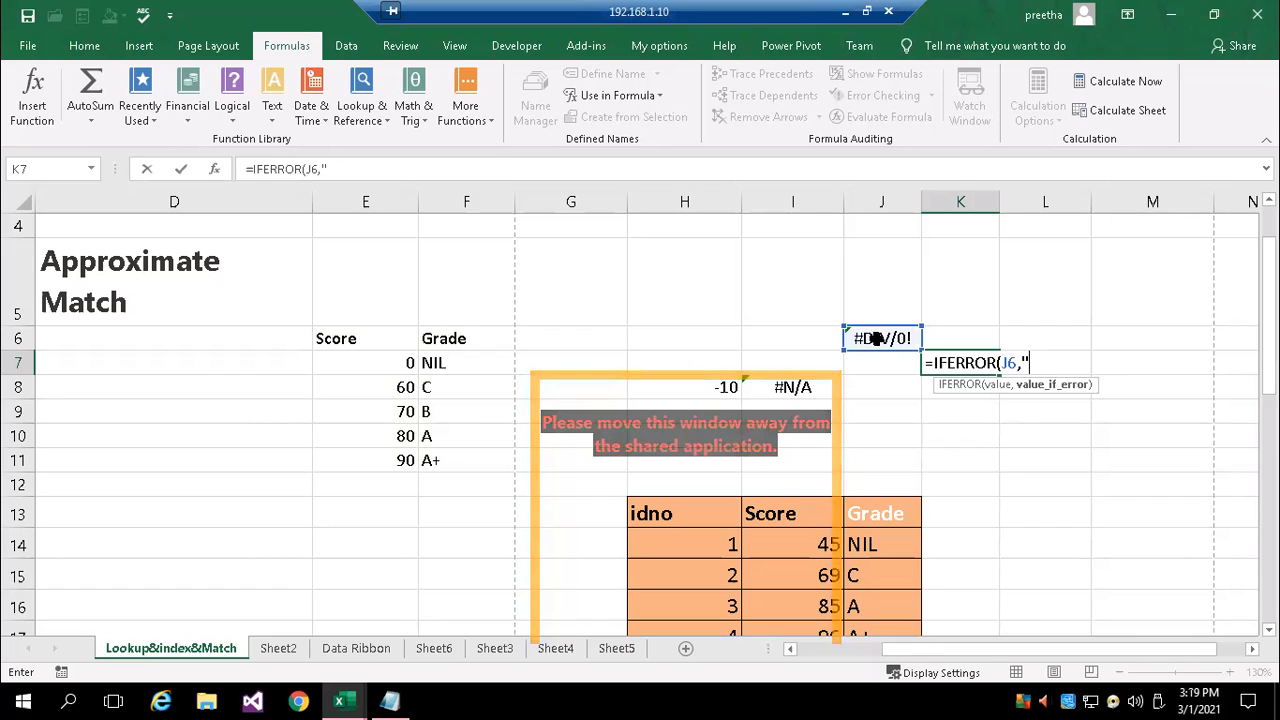
{"action": "type", "text": ")"}
{"action": "key", "text": "ctrl+Return"}
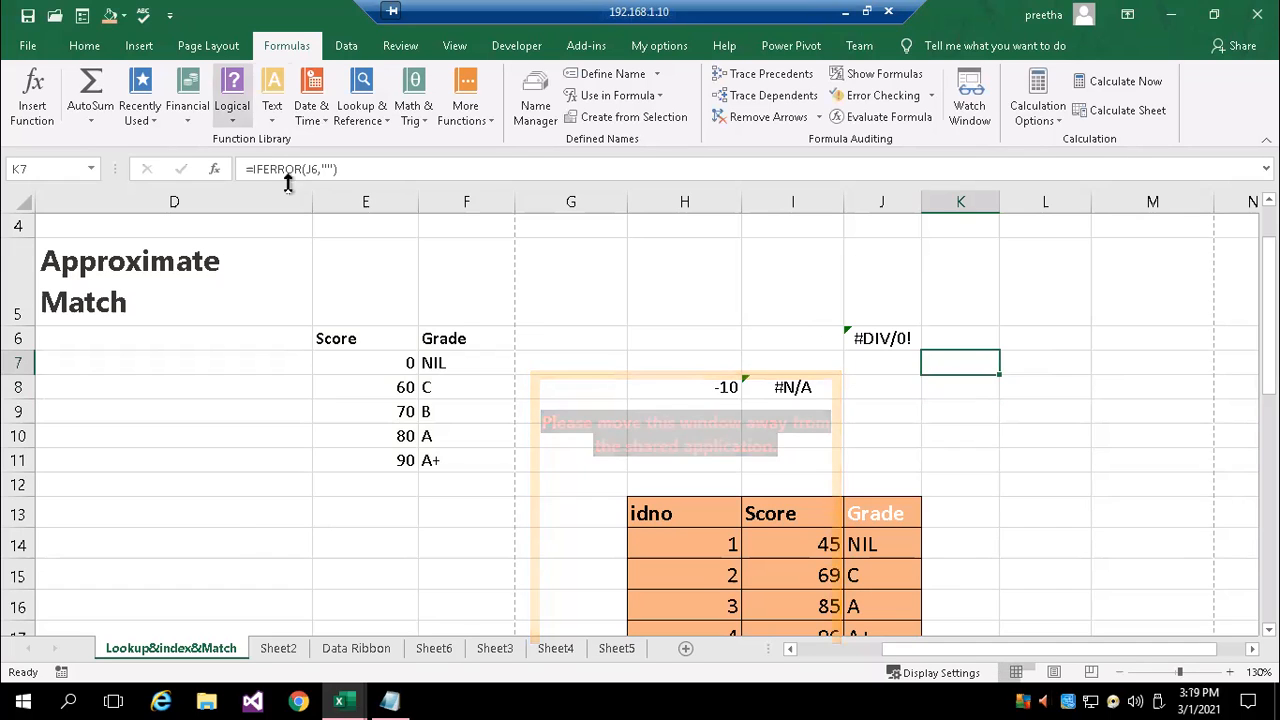
Try to add "ok" as a third argument to the IFERROR formula in K7
{"action": "left_click", "coordinate": [331, 169]}
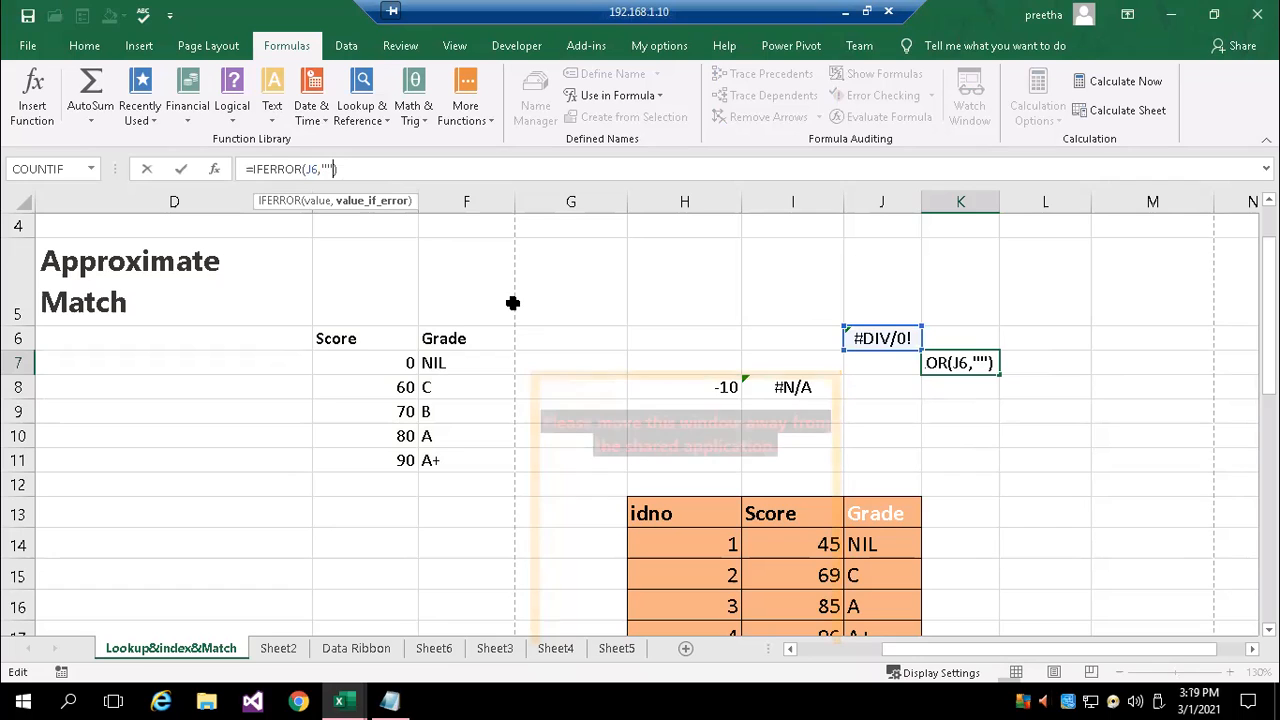
{"action": "type", "text": ","}
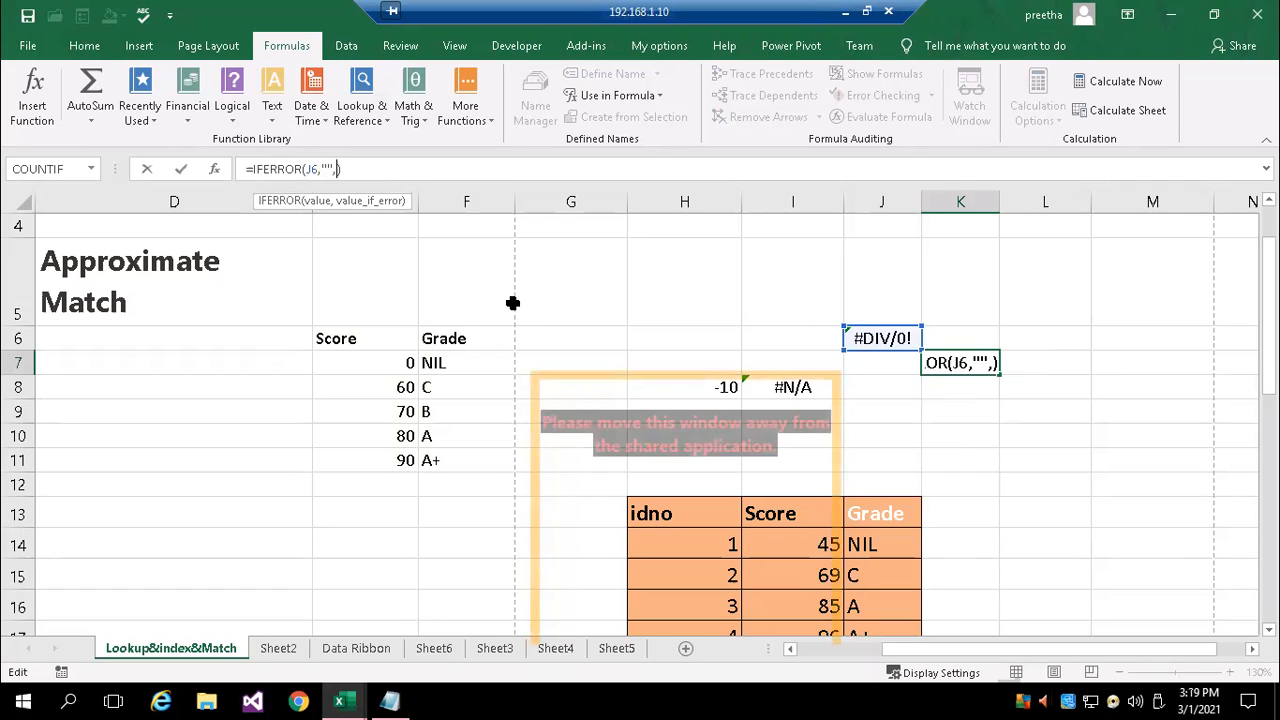
{"action": "type", "text": "\"o\""}
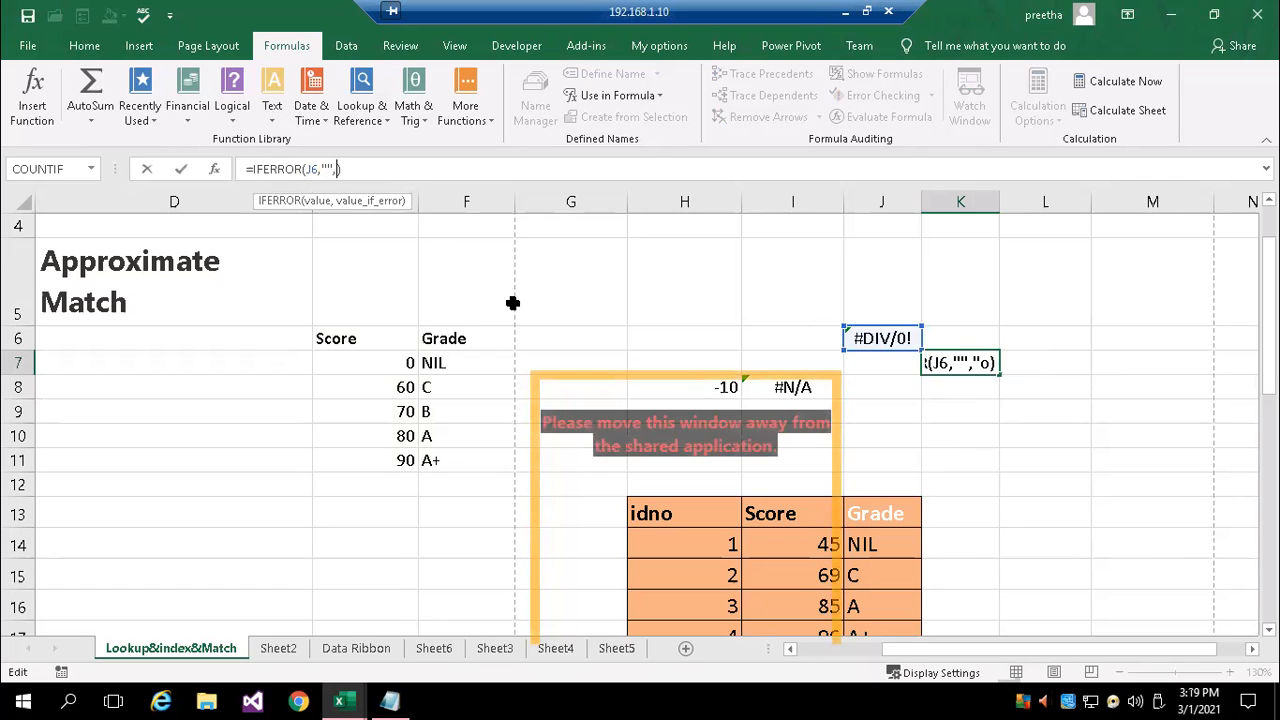
{"action": "type", "text": "k"}
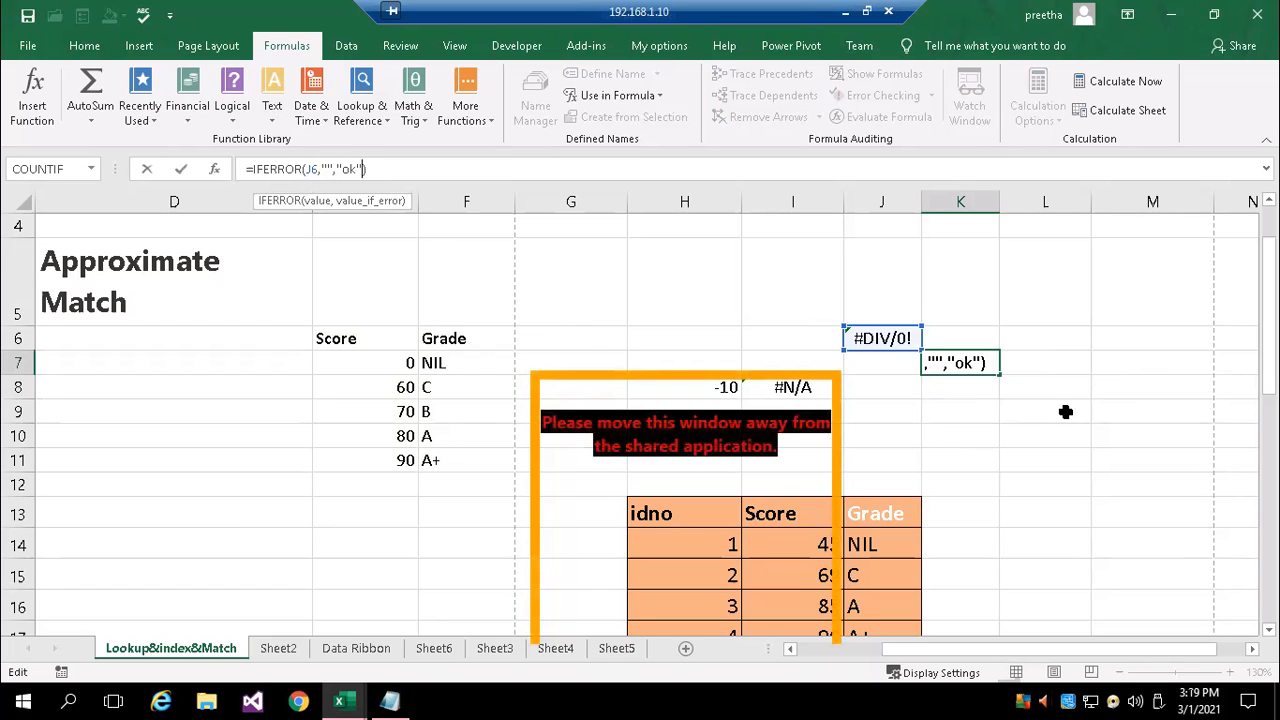
{"action": "key", "text": "Return"}
{"action": "left_click", "coordinate": [648, 402]}
{"action": "left_click", "coordinate": [662, 410]}
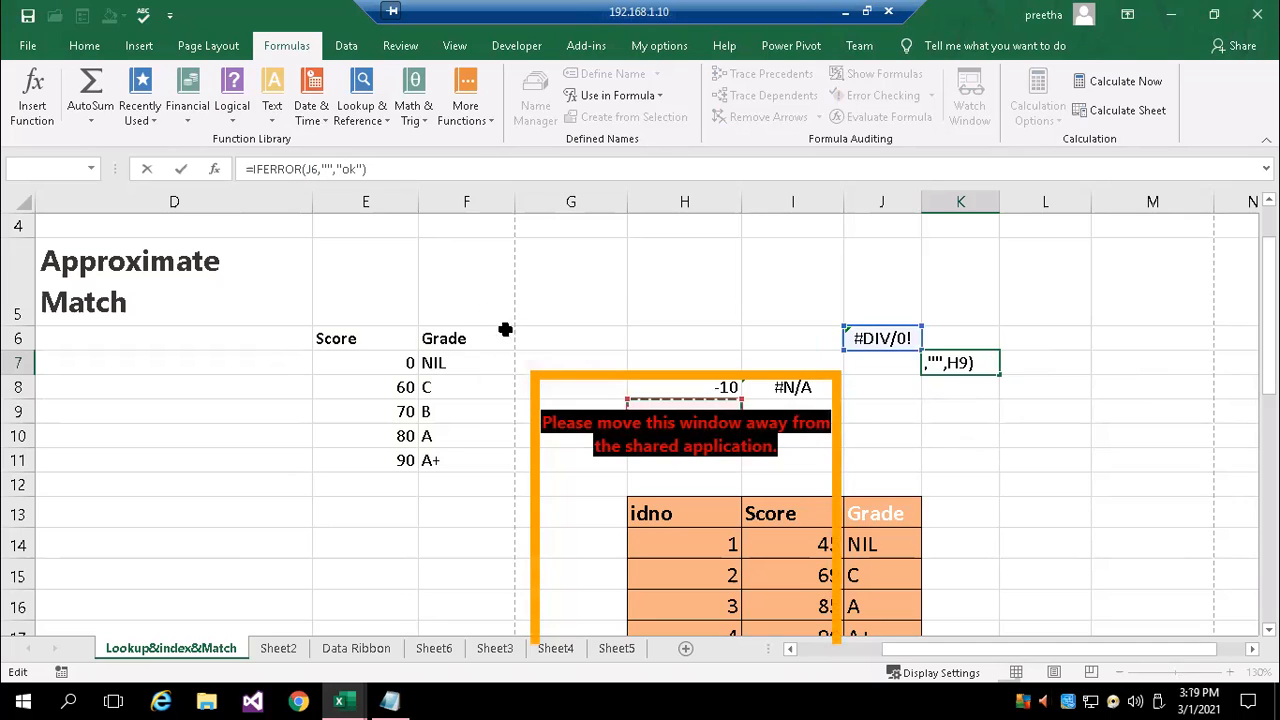
Try an empty string as the third IFERROR argument in K7 and cancel the edit
{"action": "key", "text": "BackSpace"}
{"action": "key", "text": "BackSpace"}
{"action": "key", "text": "BackSpace"}
{"action": "key", "text": "BackSpace"}
{"action": "type", "text": "\"\""}
{"action": "key", "text": "Return"}
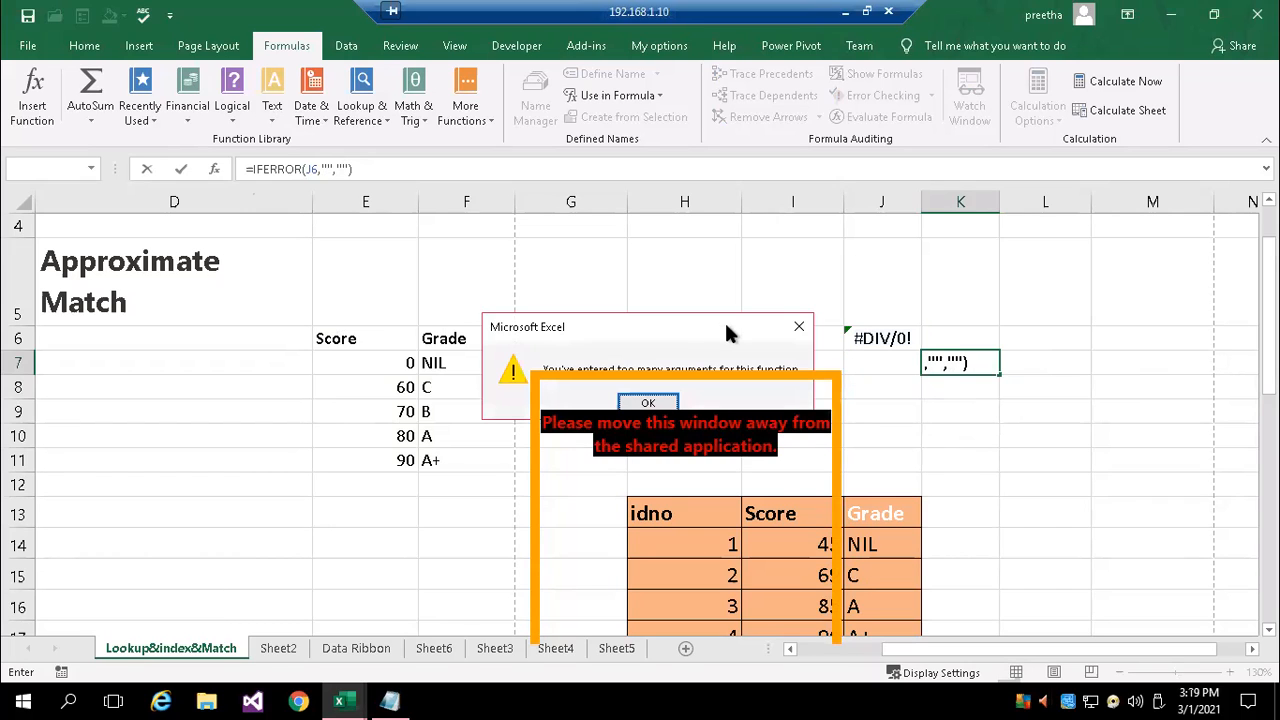
{"action": "key", "text": "Escape"}
{"action": "key", "text": "Escape"}
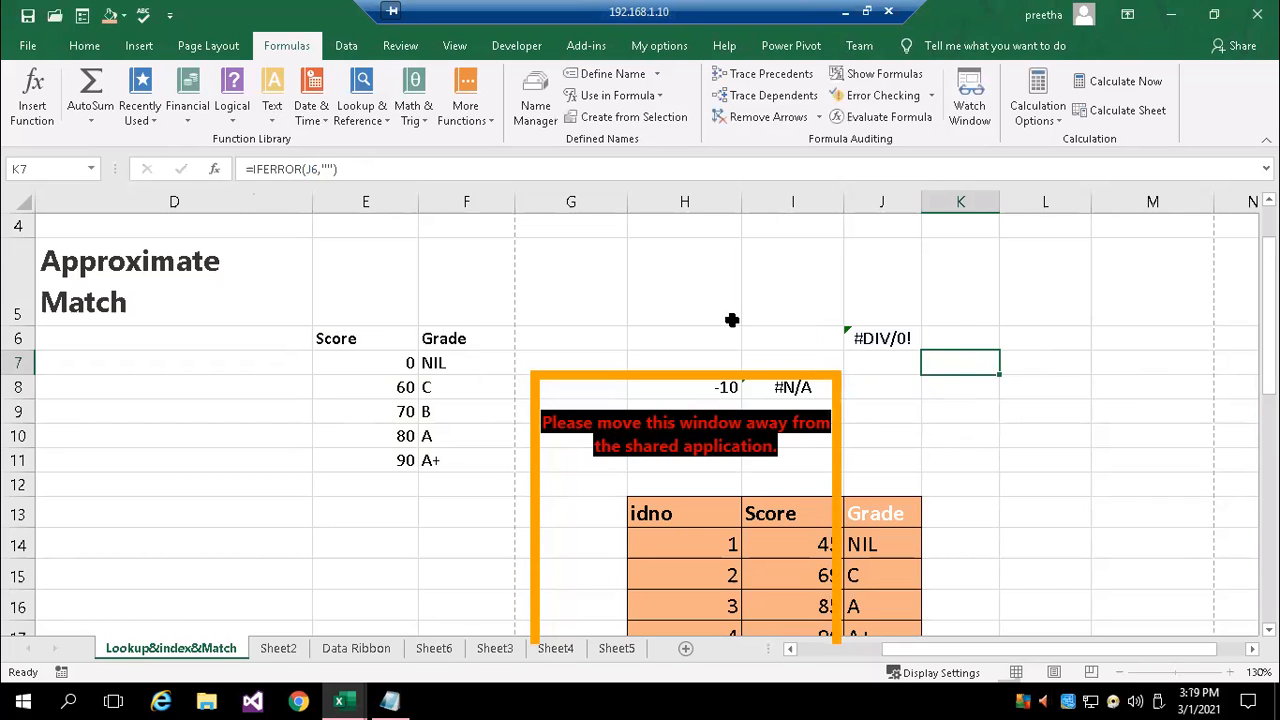
{"action": "left_click", "coordinate": [352, 171]}
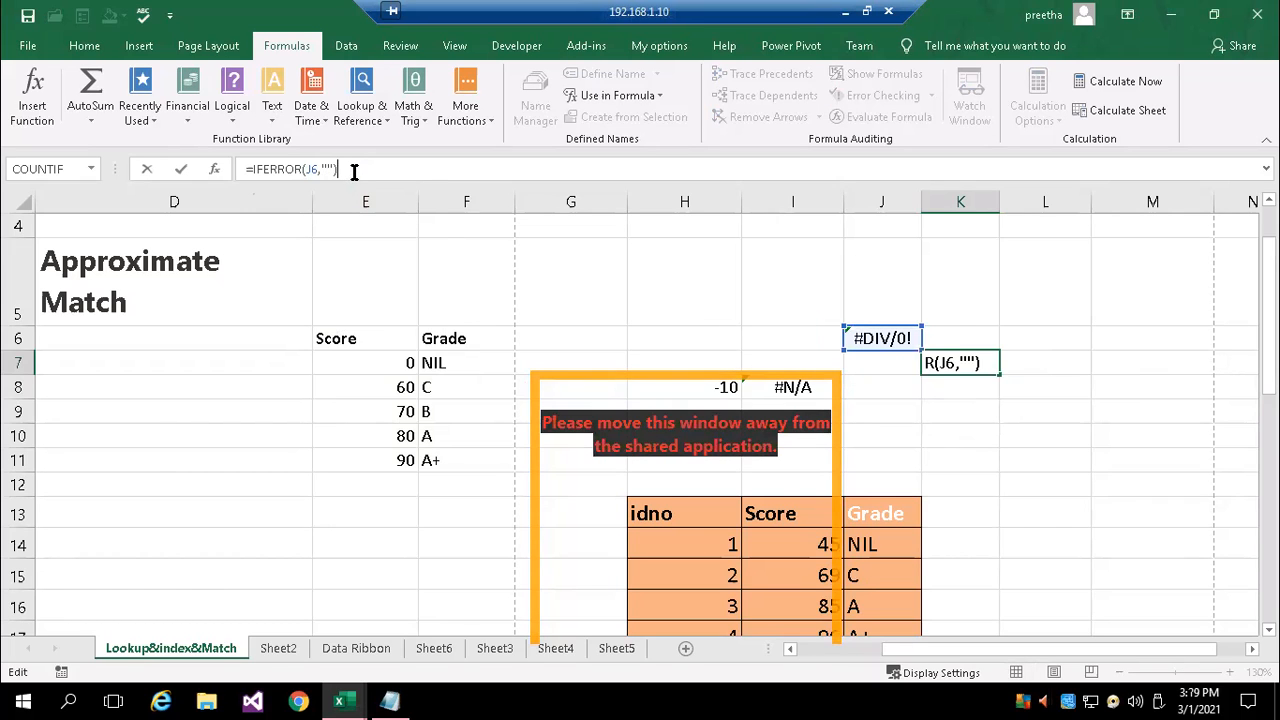
{"action": "key", "text": "Escape"}
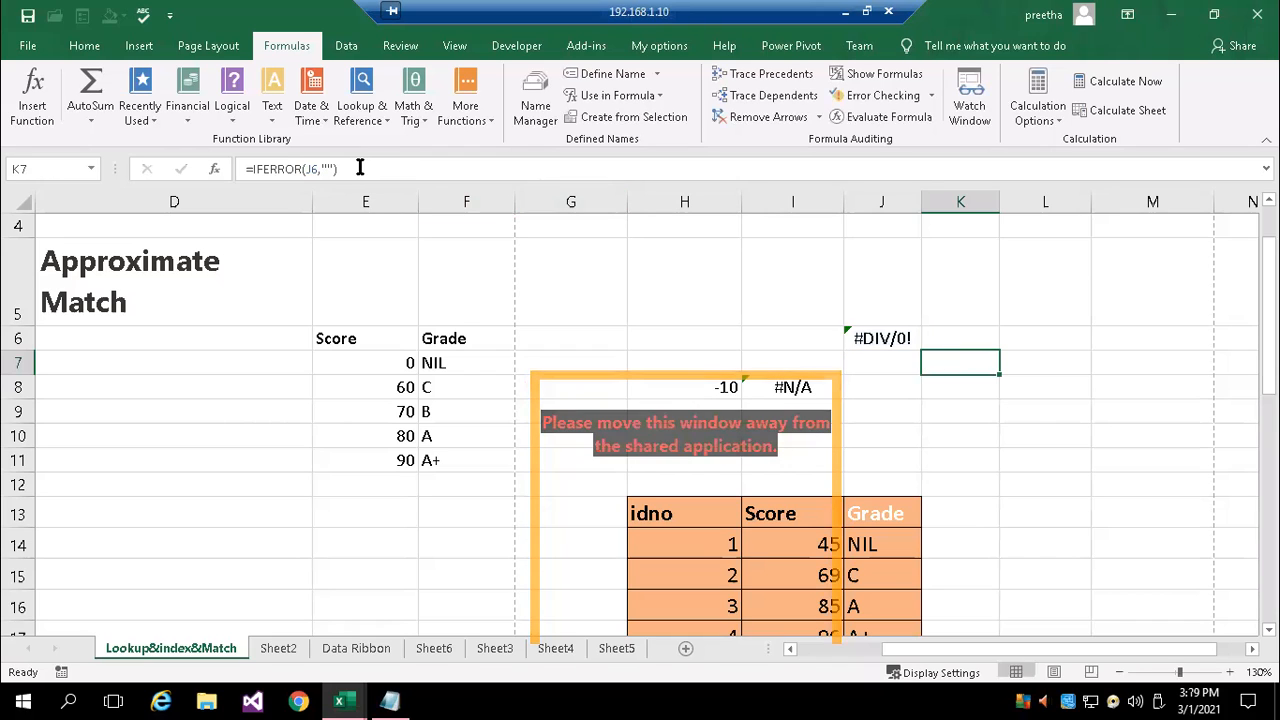
{"action": "left_click", "coordinate": [360, 168]}
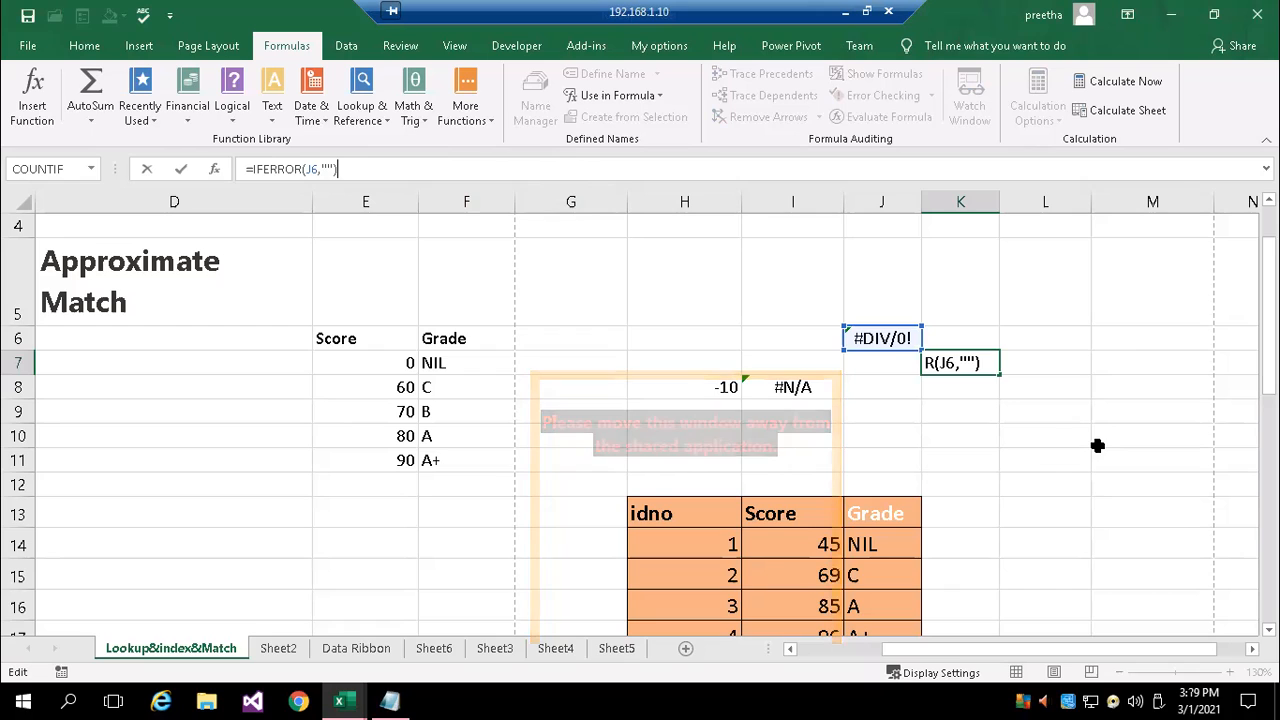
{"action": "key", "text": "Escape"}
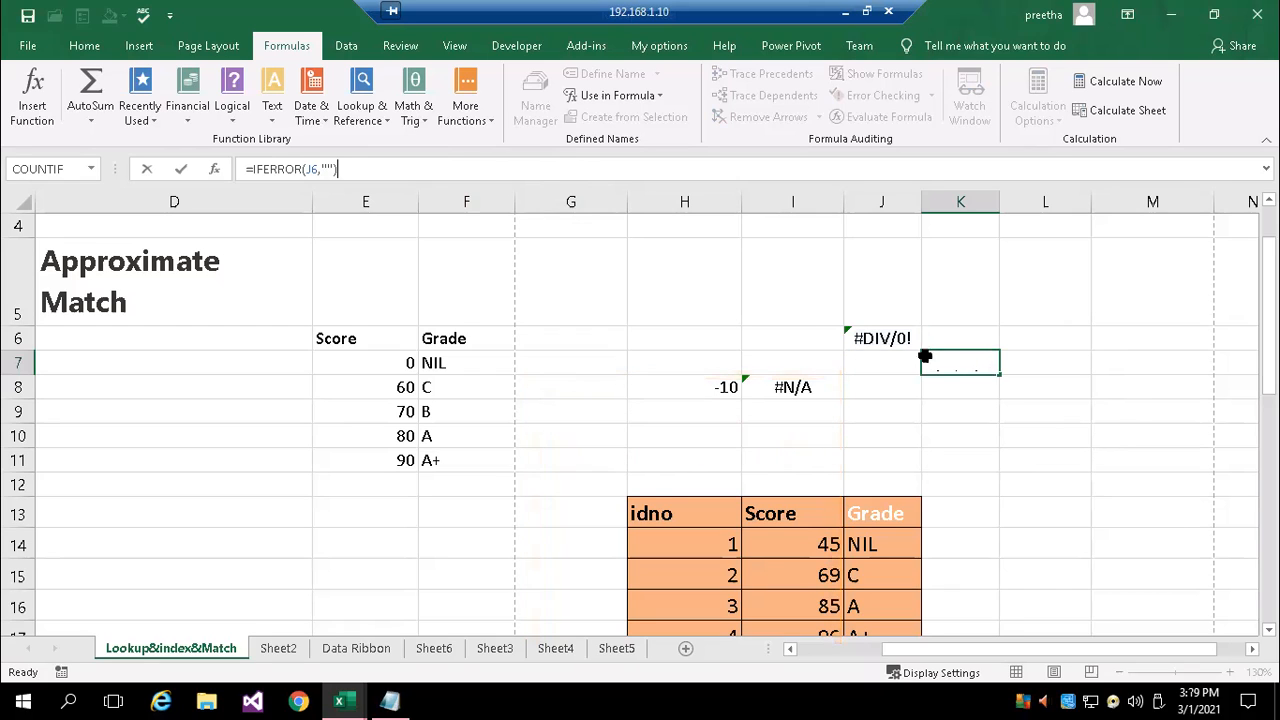
{"action": "key", "text": "ctrl+Return"}
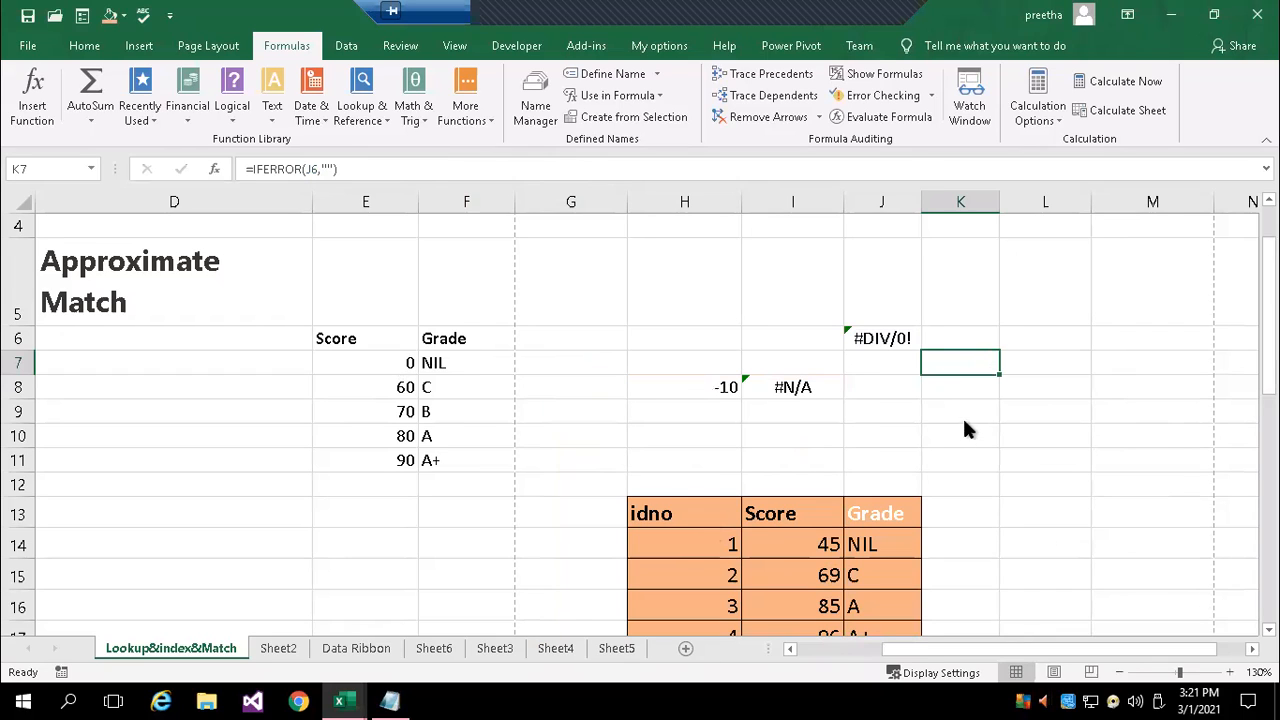
Enter =IFERROR(J6,"ok") in K6 to show a text in place of the division error
{"action": "left_click", "coordinate": [975, 338]}
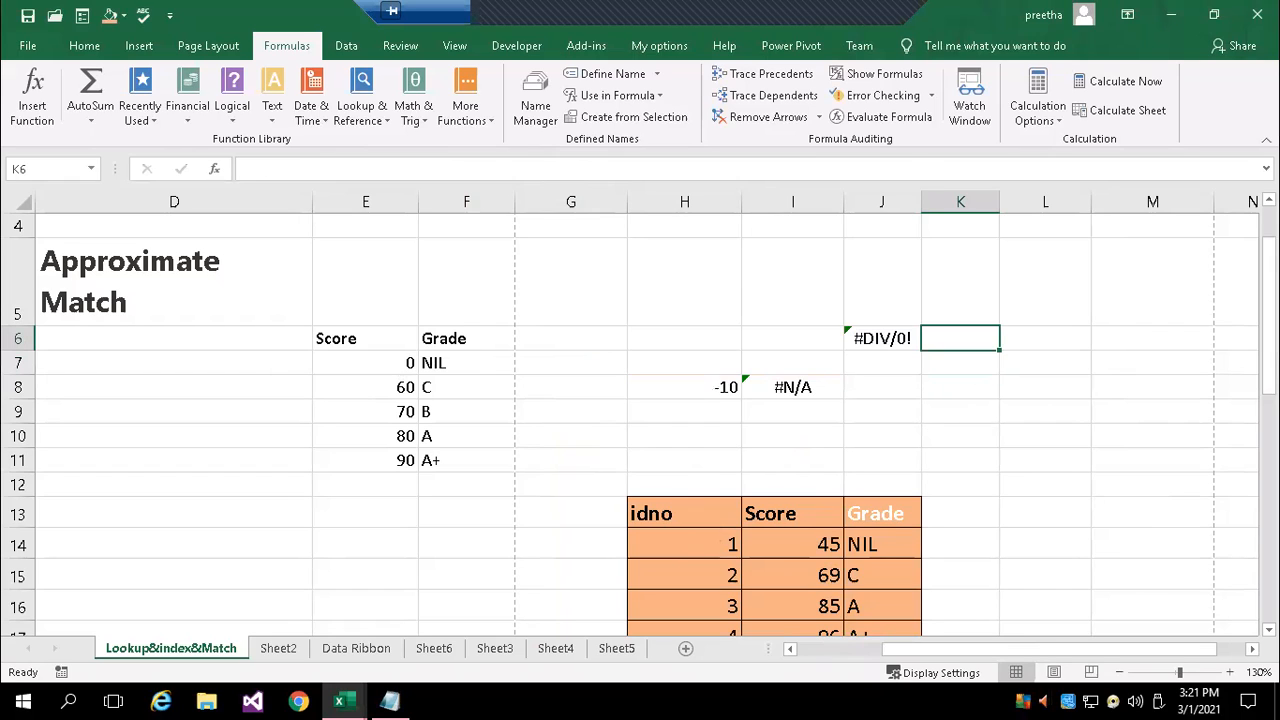
{"action": "type", "text": "="}
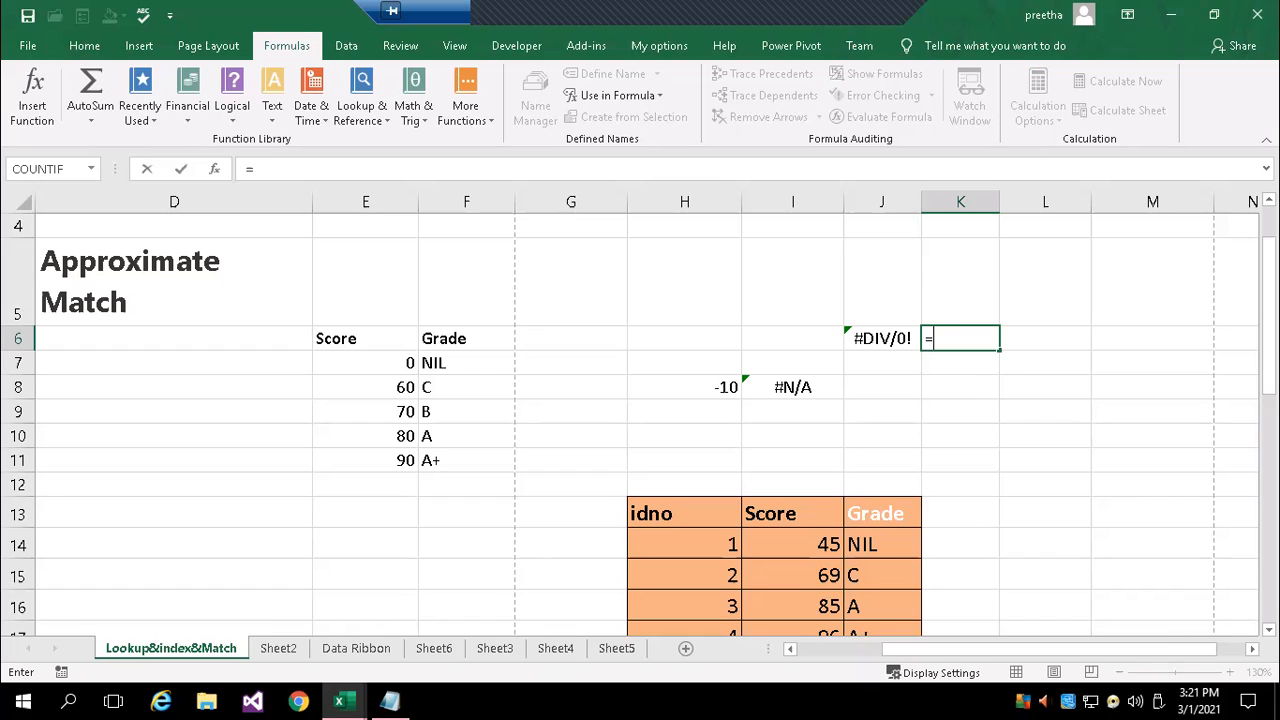
{"action": "type", "text": "if"}
{"action": "key", "text": "Down"}
{"action": "key", "text": "Tab"}
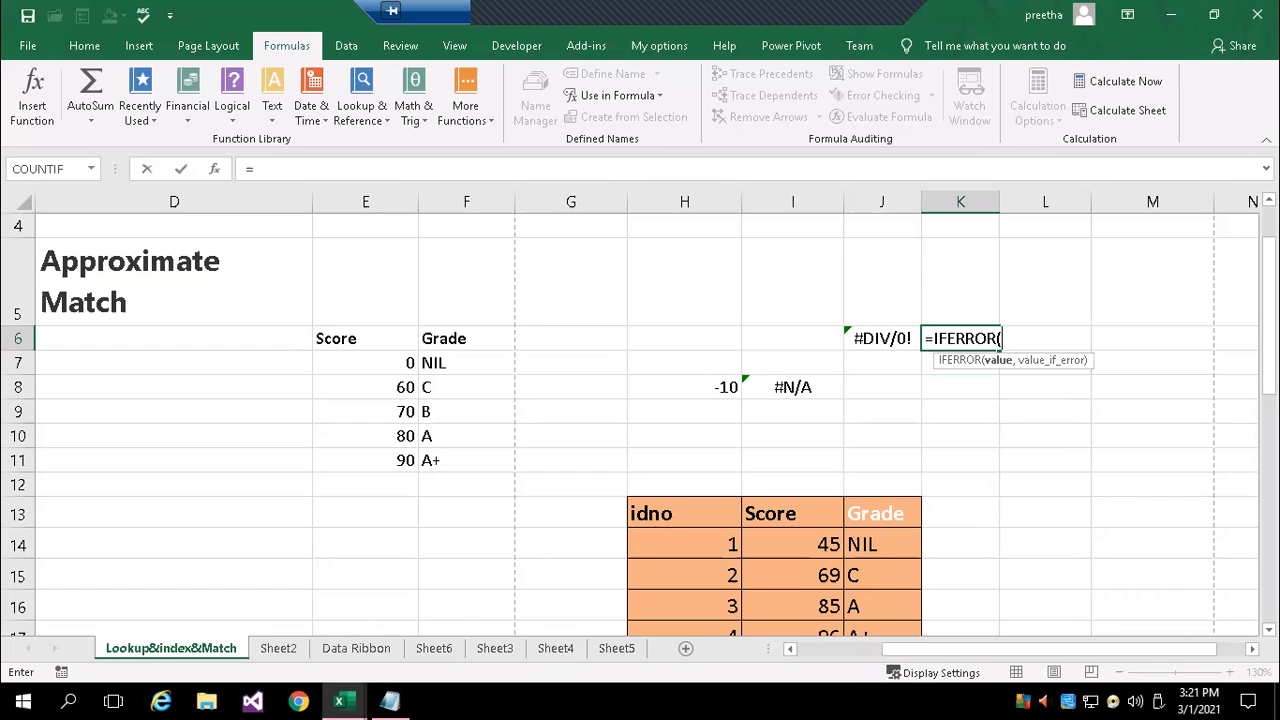
{"action": "left_click", "coordinate": [866, 338]}
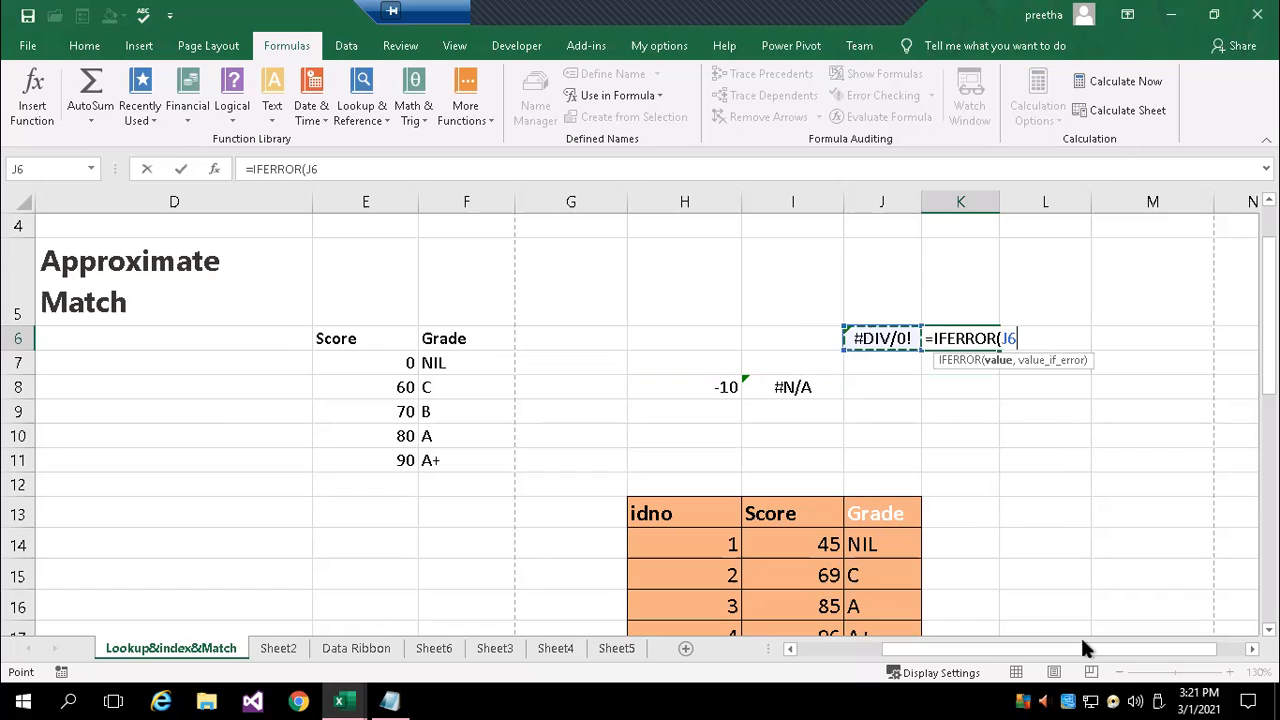
{"action": "type", "text": ","}
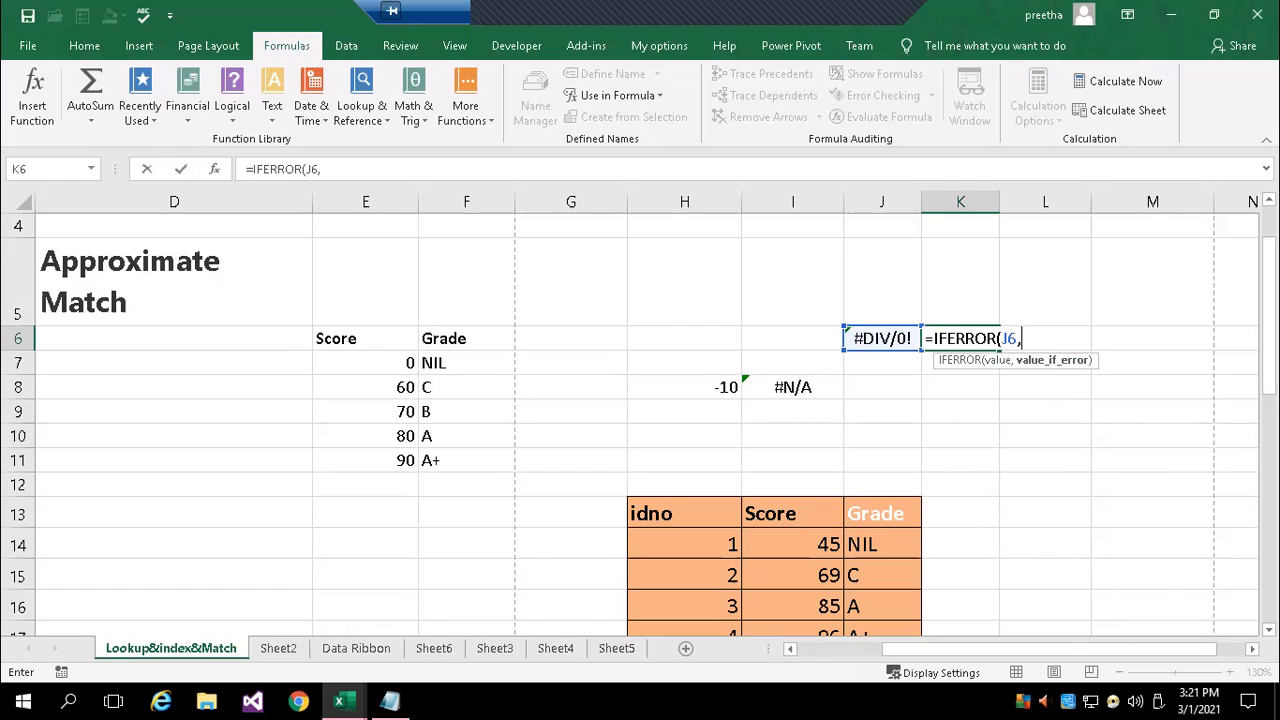
{"action": "type", "text": "\"ok\")"}
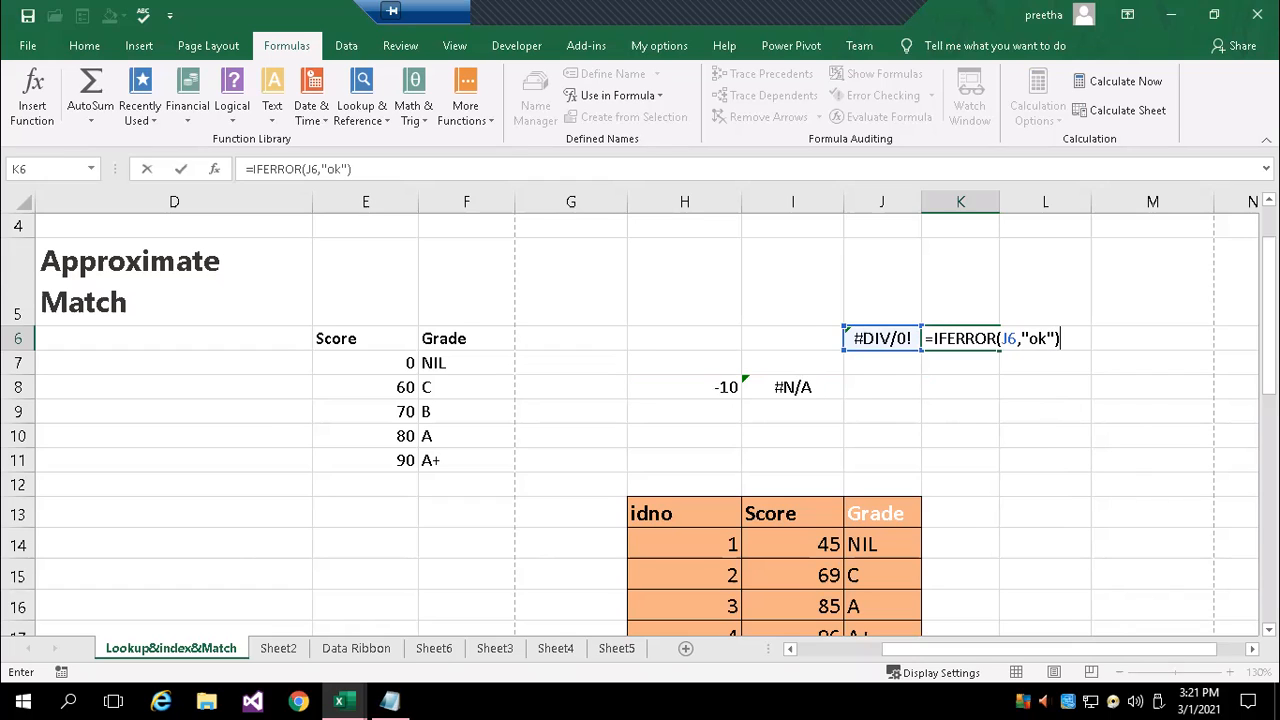
{"action": "key", "text": "Return"}
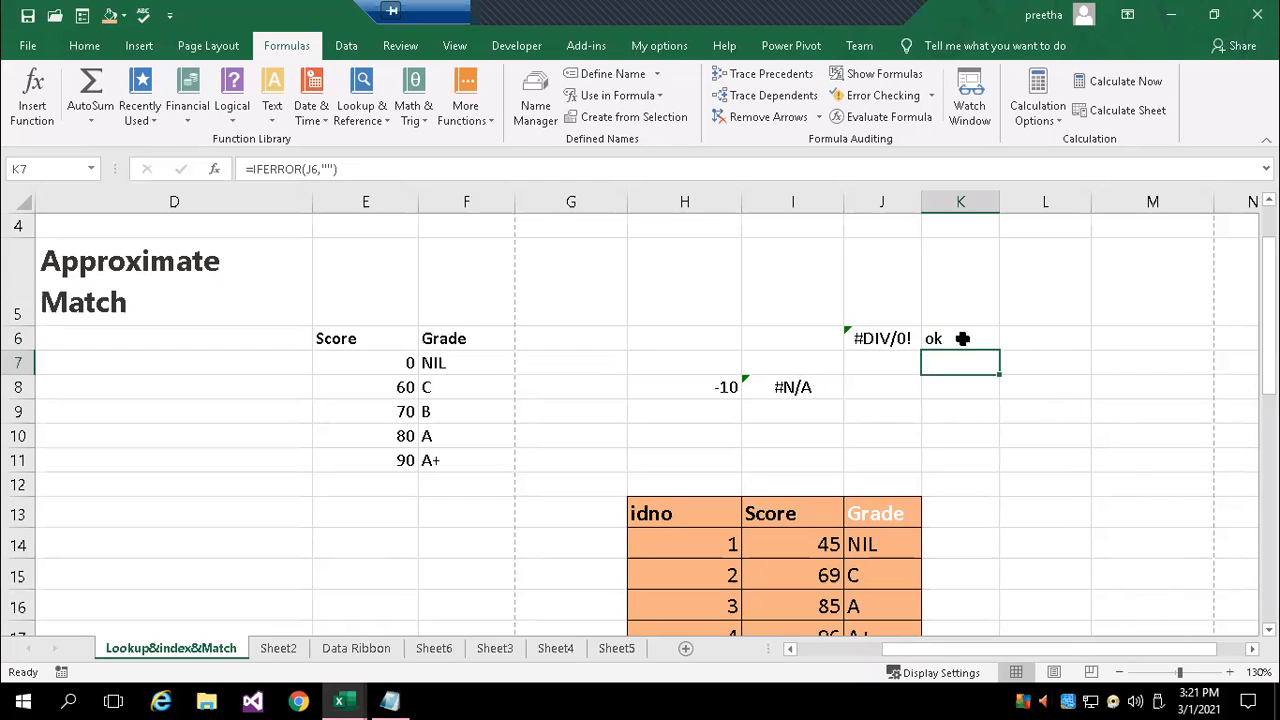
Change the formula in J6 to =10/9 and check the IFERROR formula in K6
{"action": "left_click", "coordinate": [963, 336]}
{"action": "left_click", "coordinate": [879, 338]}
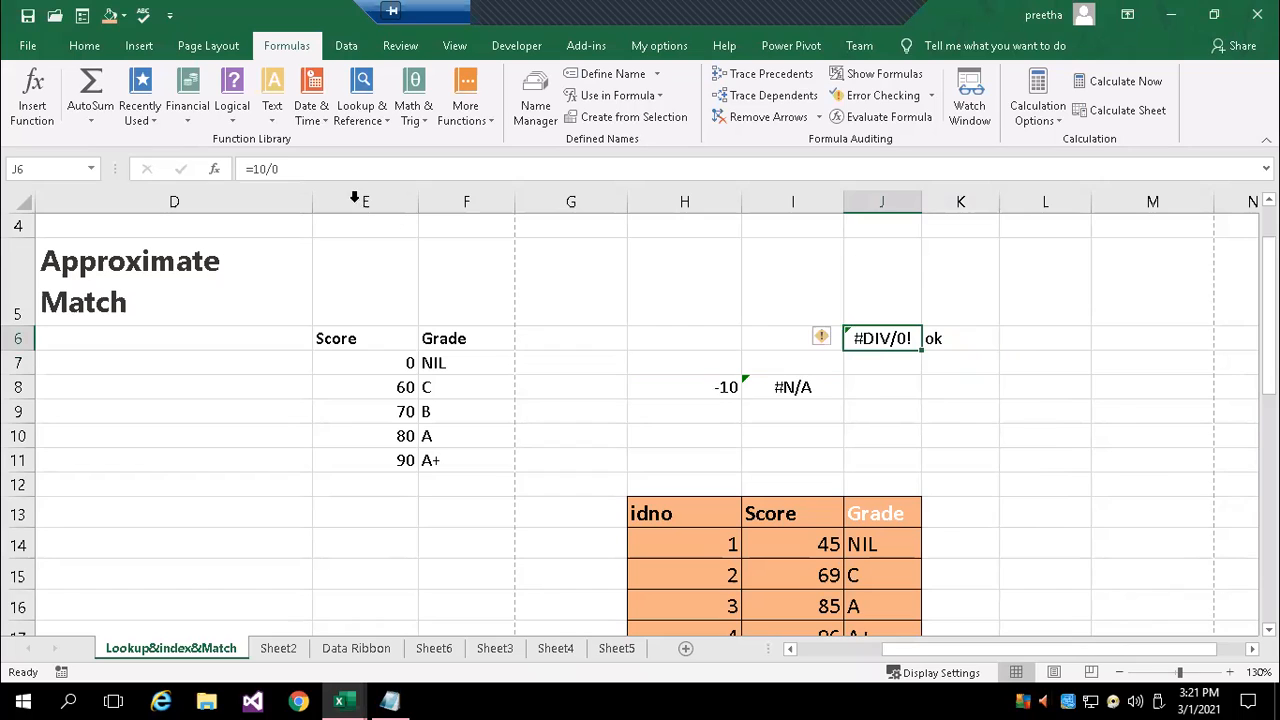
{"action": "left_click", "coordinate": [281, 169]}
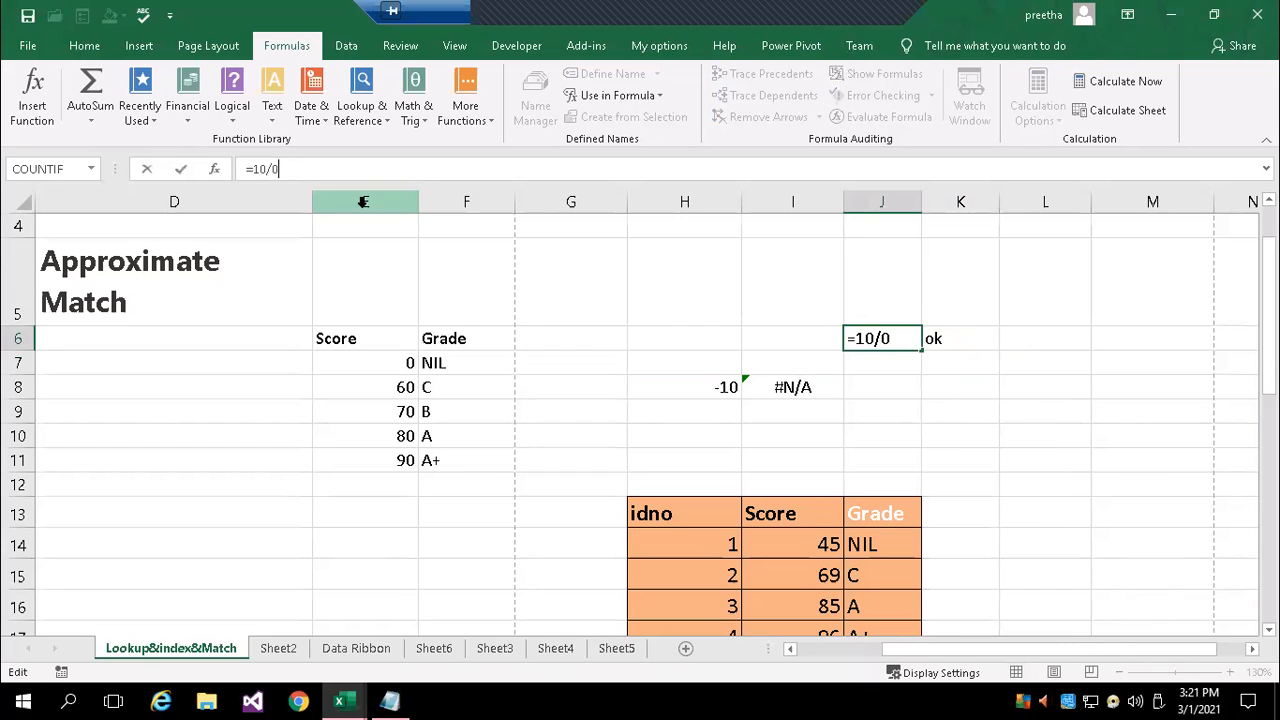
{"action": "key", "text": "BackSpace"}
{"action": "type", "text": "9"}
{"action": "key", "text": "Return"}
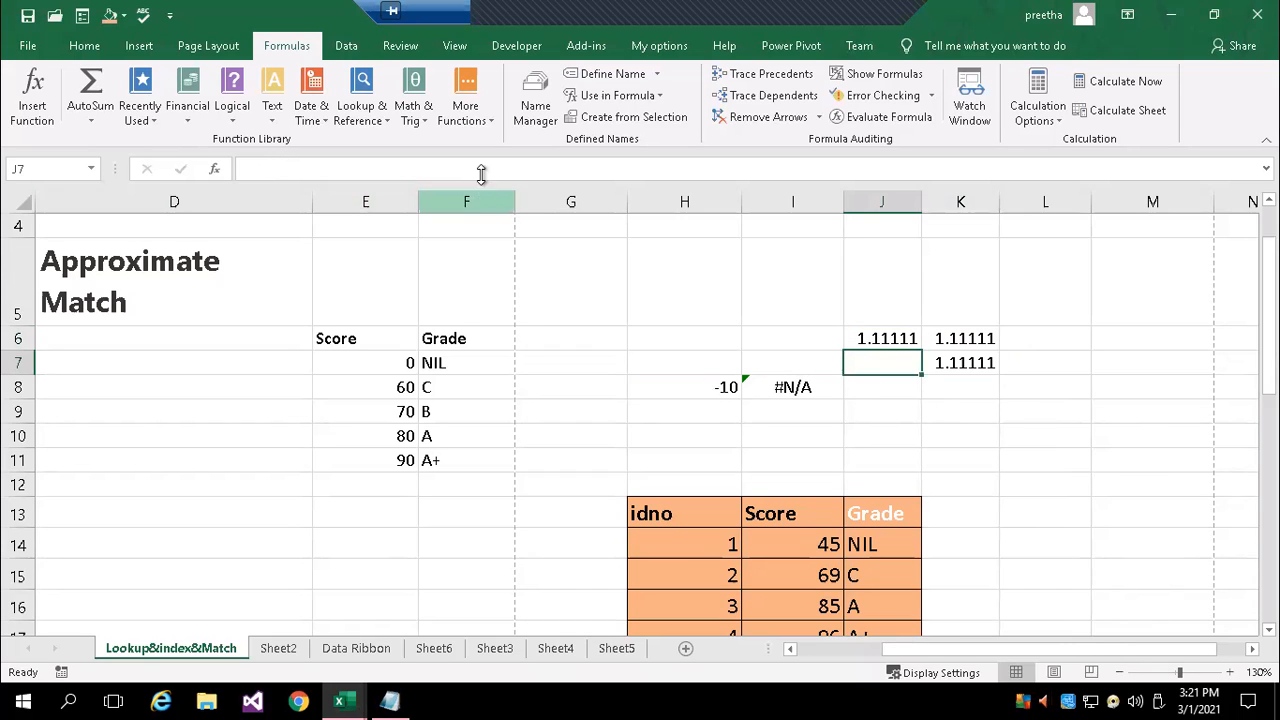
{"action": "left_click", "coordinate": [951, 344]}
{"action": "double_click", "coordinate": [955, 340]}
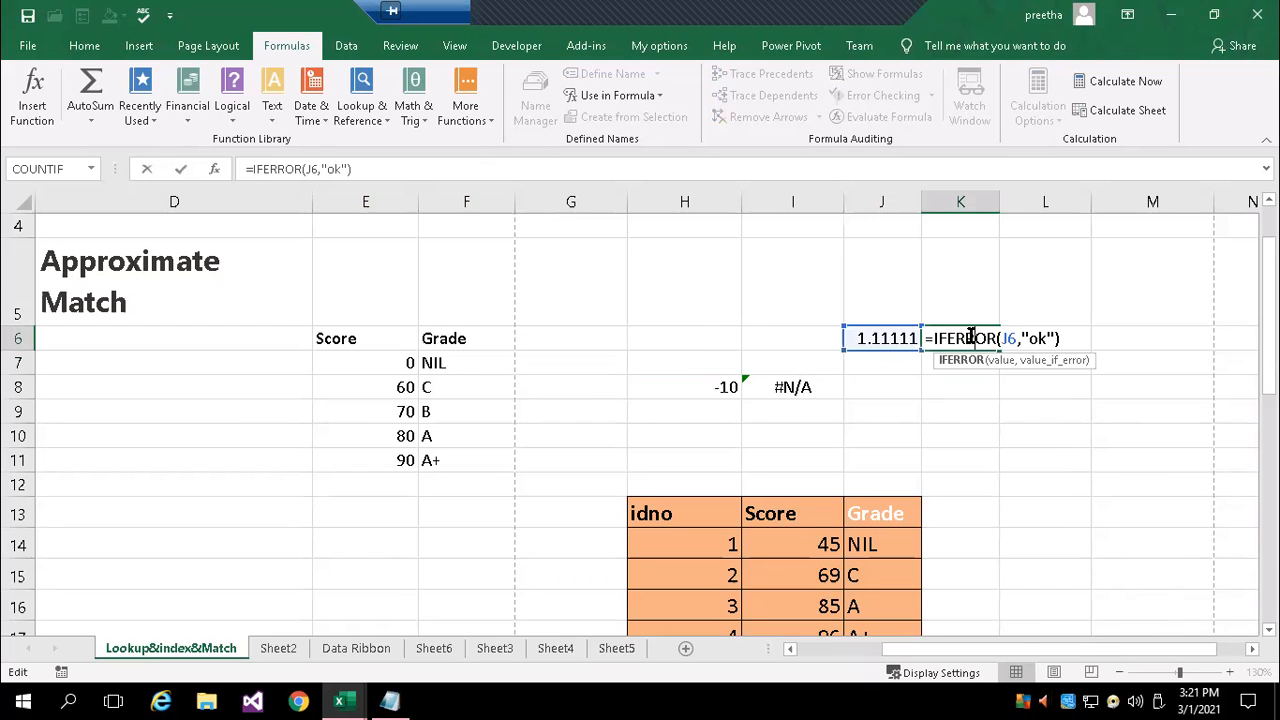
{"action": "left_click", "coordinate": [1045, 414]}
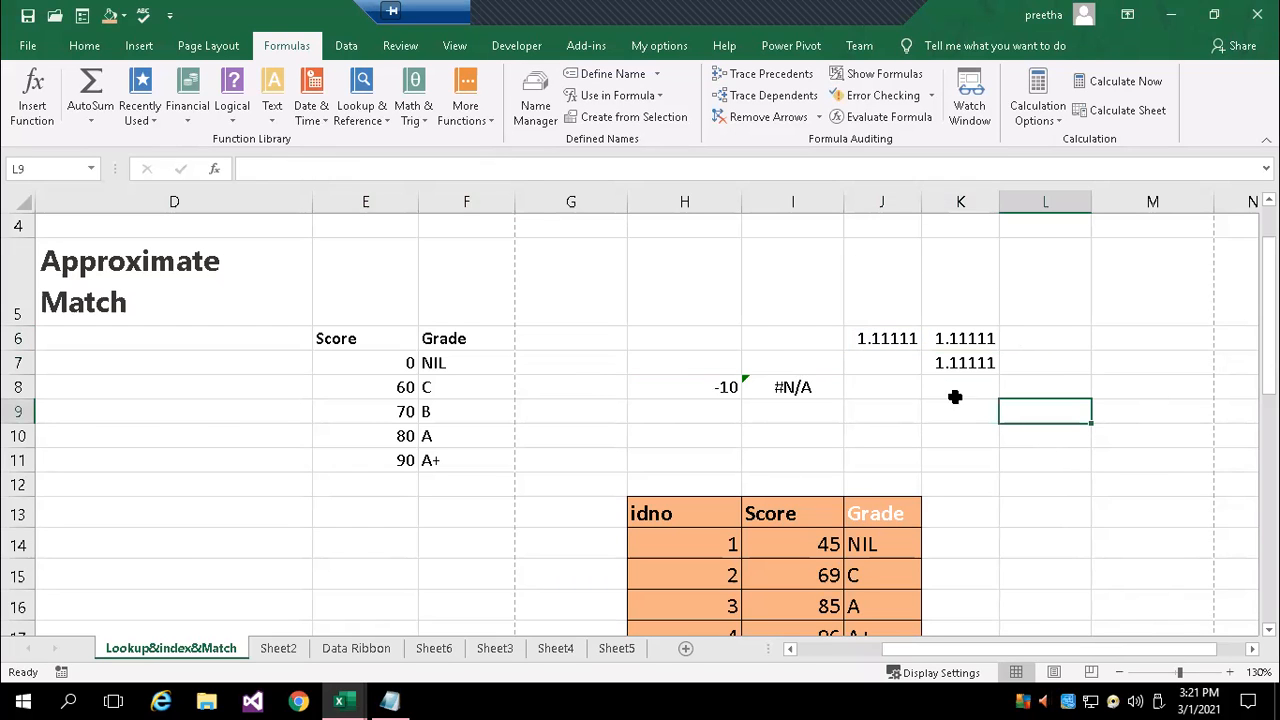
Clear the division example in J6 and the IFERROR formulas in K6:K7
{"action": "left_click_drag", "start_coordinate": [883, 340], "coordinate": [985, 379]}
{"action": "key", "text": "BackSpace"}
{"action": "key", "text": "Return"}
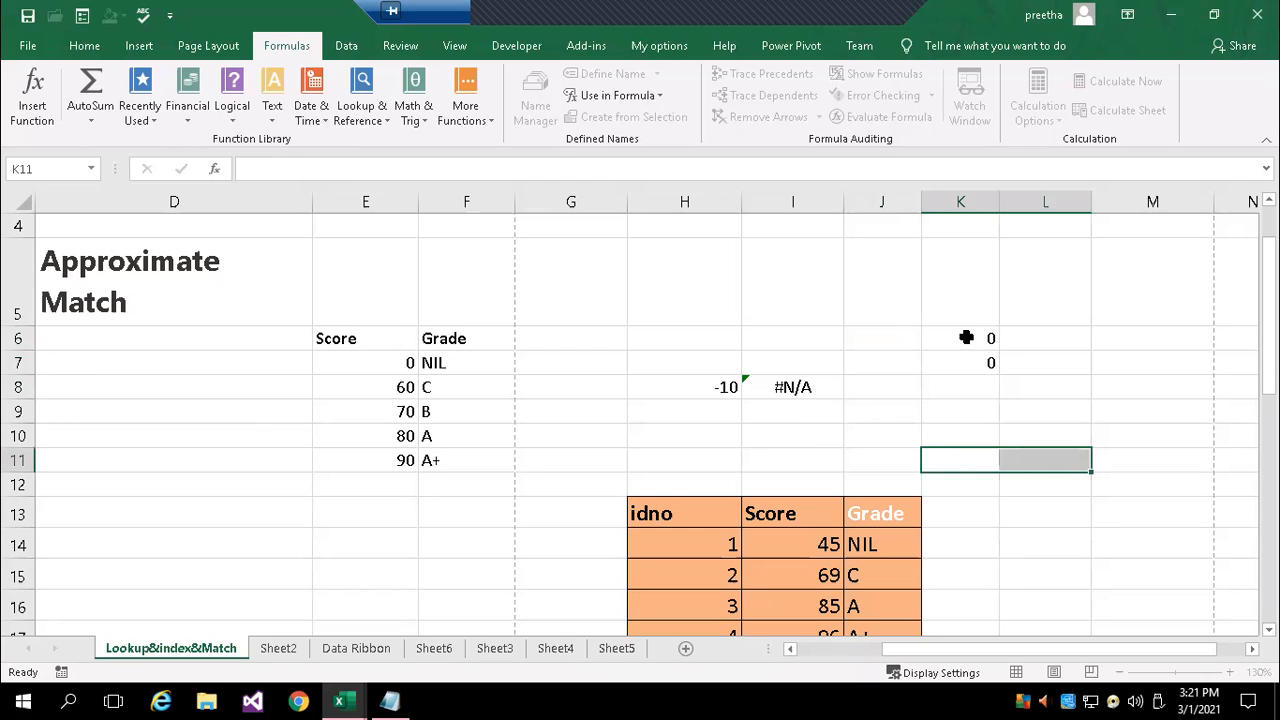
{"action": "left_click_drag", "start_coordinate": [963, 337], "coordinate": [962, 362]}
{"action": "key", "text": "Delete"}
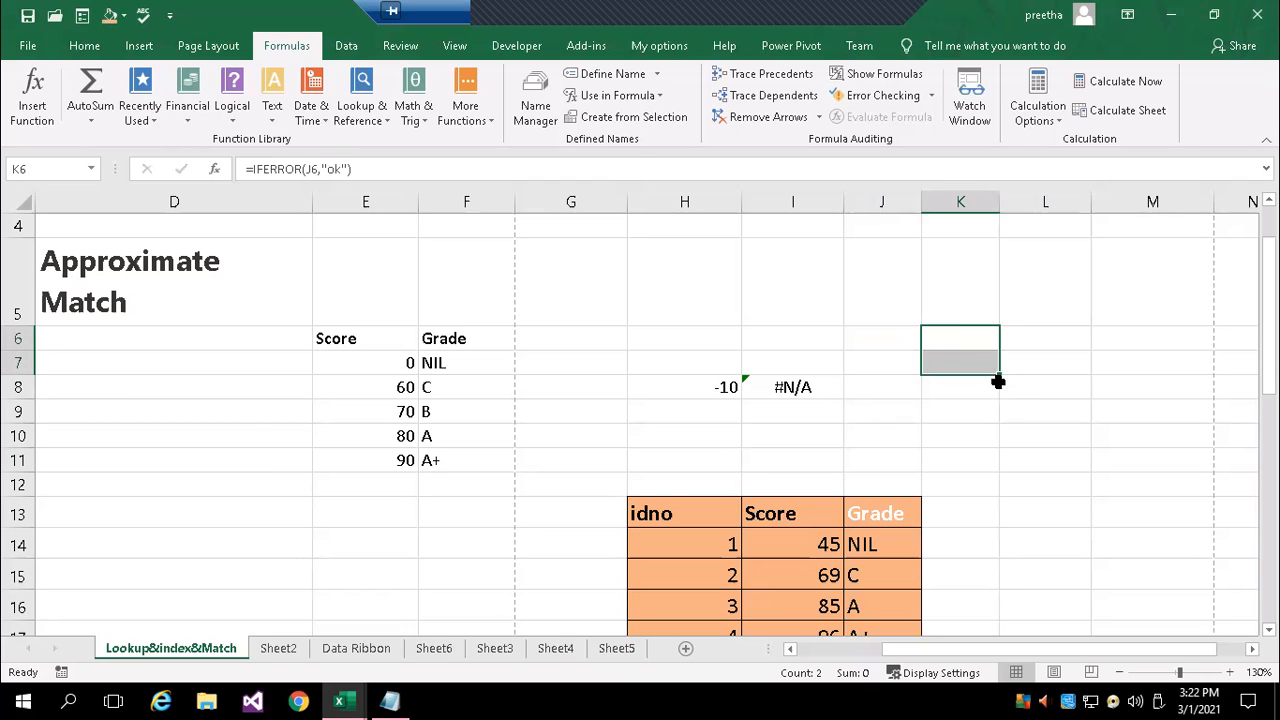
Switch to the cell referencing notes in Notepad and add "iferror() - used check the formula/function returns error or not," below the error entries
{"action": "left_click", "coordinate": [390, 701]}
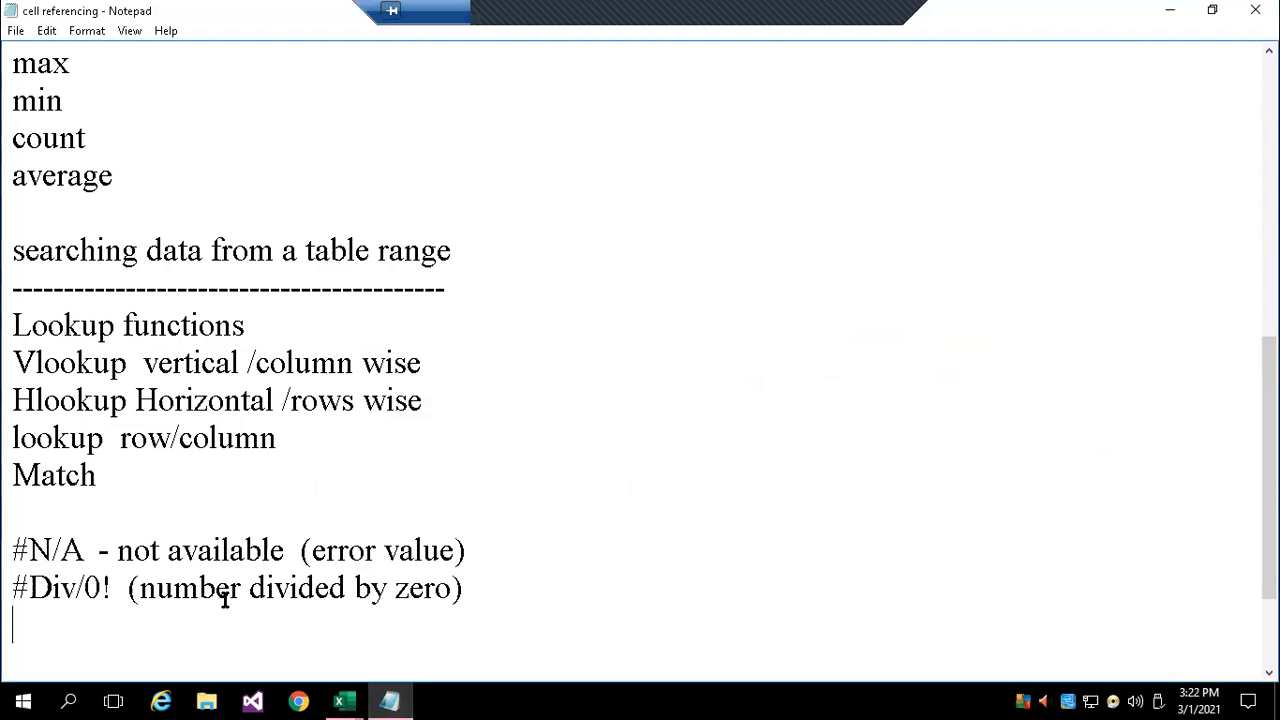
{"action": "key", "text": "Return"}
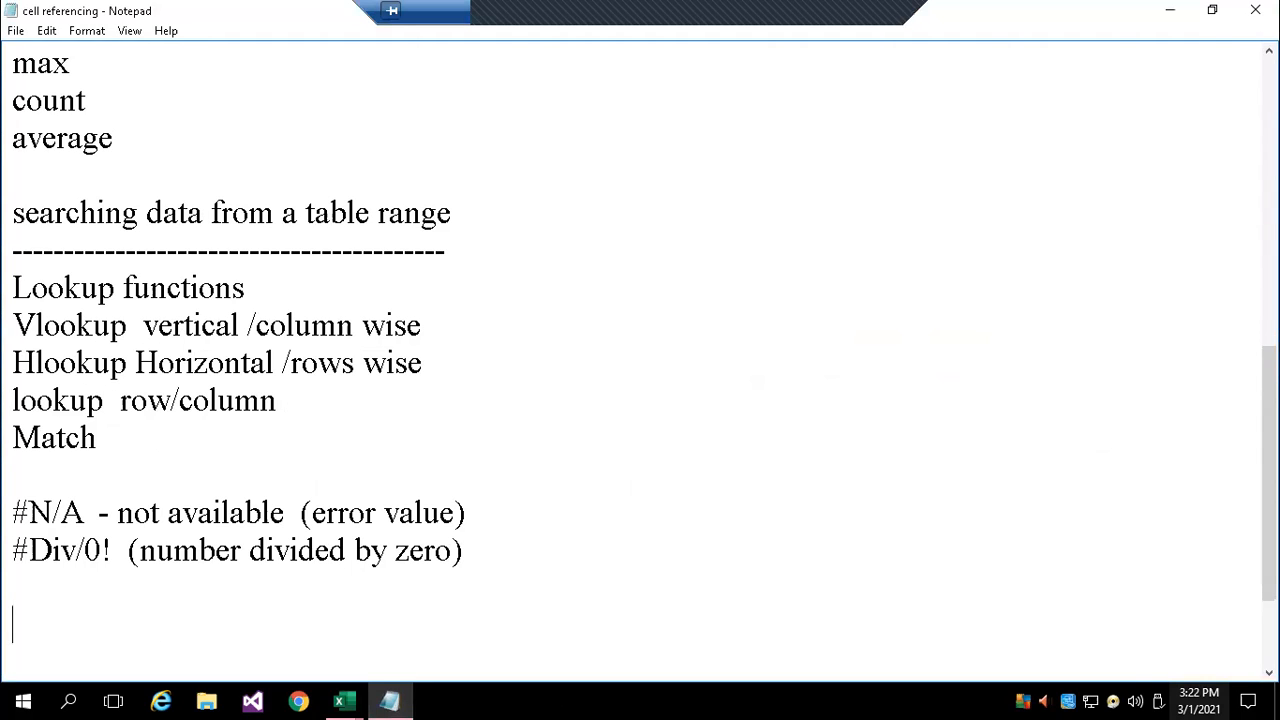
{"action": "type", "text": "iferro"}
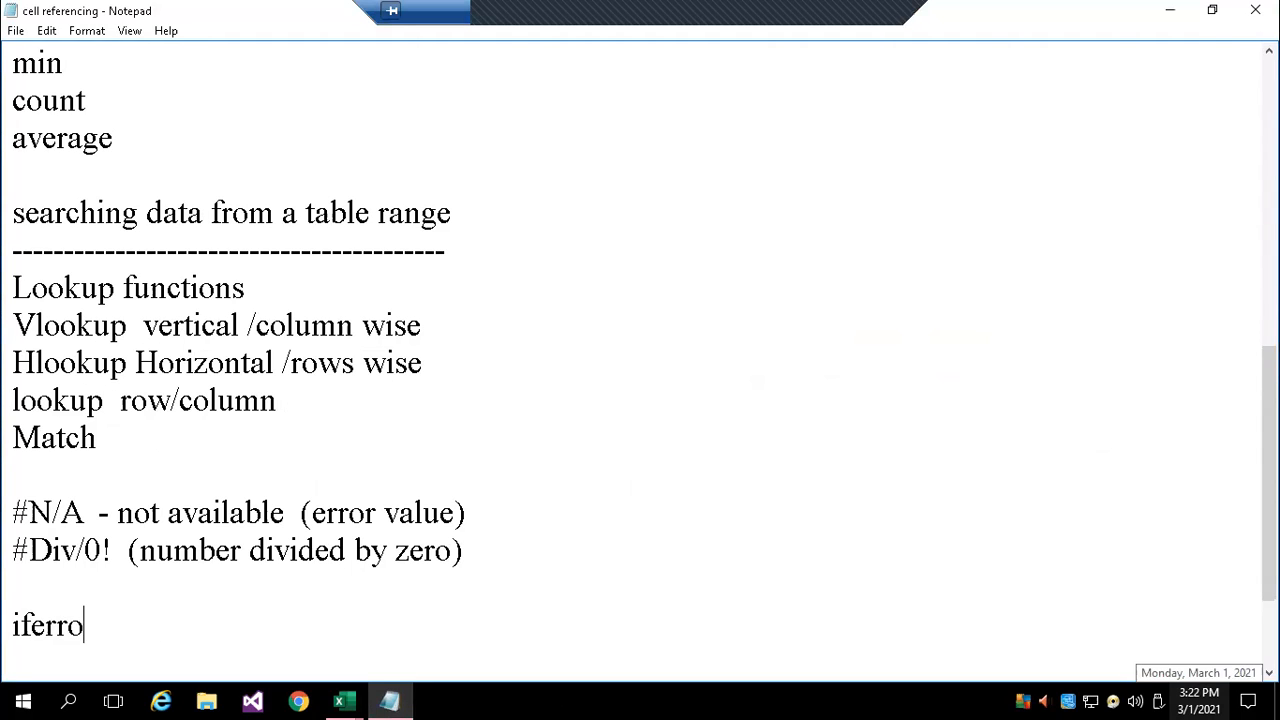
{"action": "type", "text": "r()  - used check the formu"}
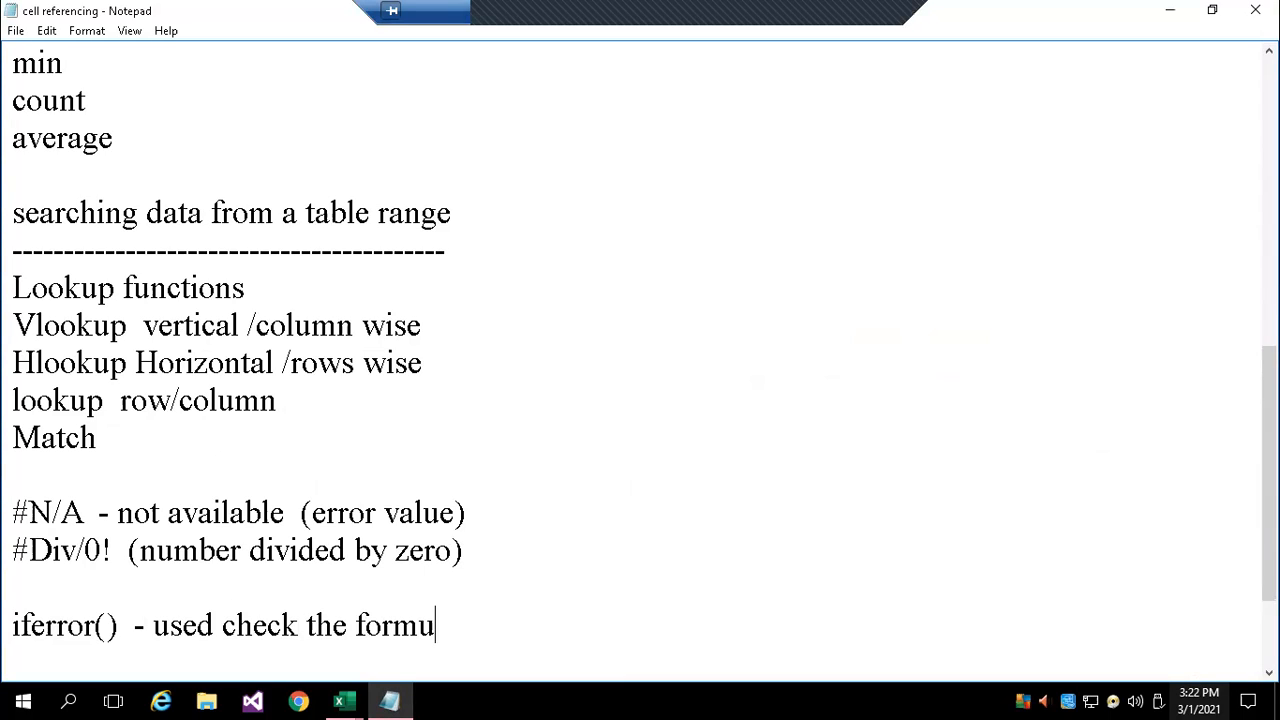
{"action": "type", "text": "la/function re"}
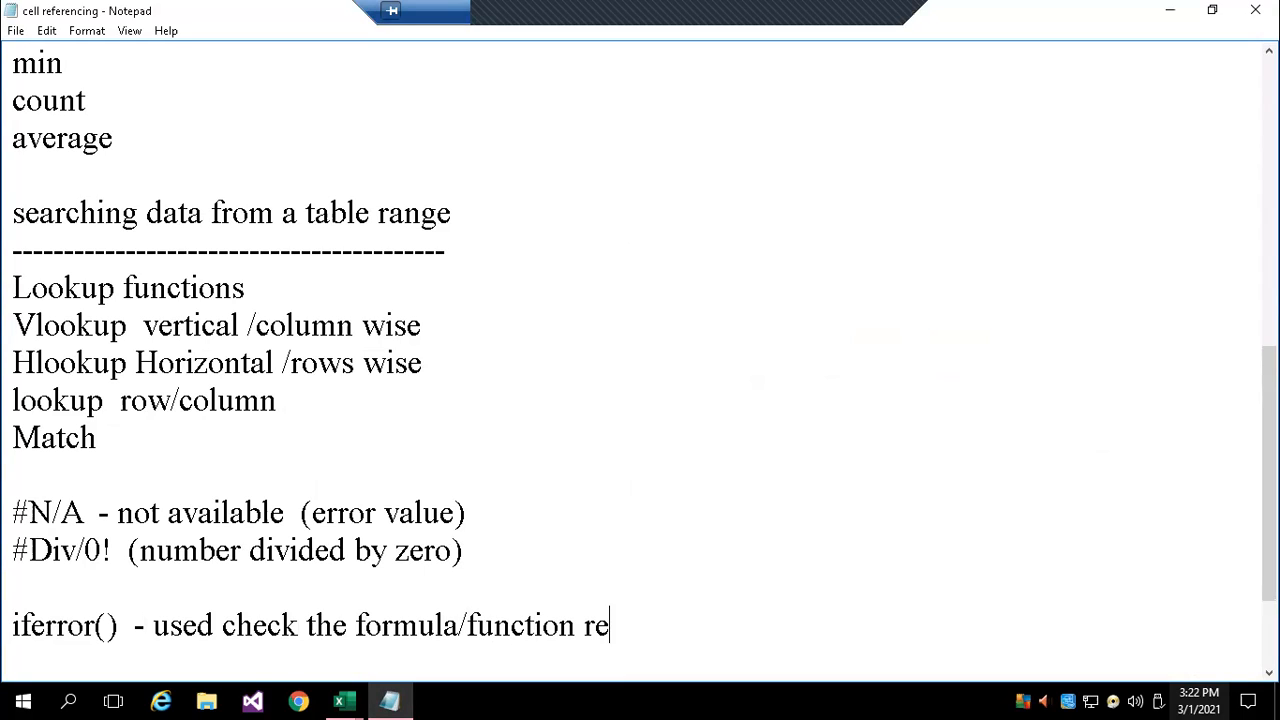
{"action": "type", "text": "turns e"}
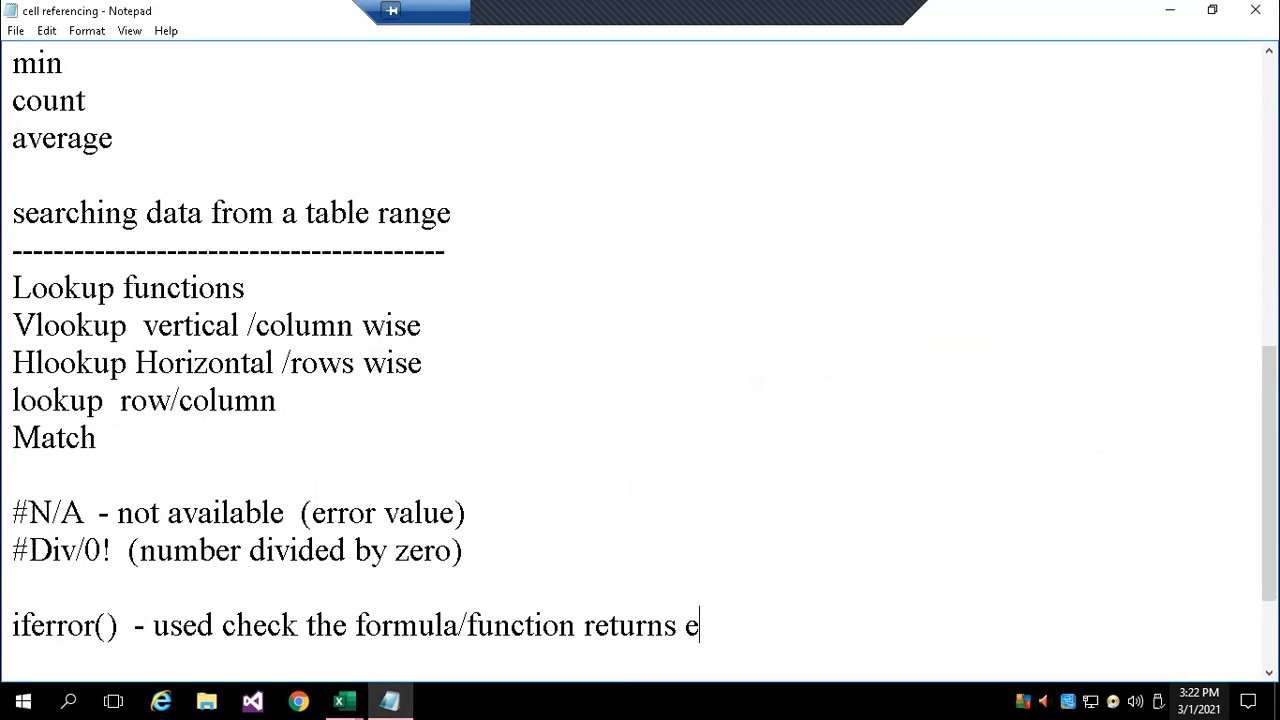
{"action": "type", "text": "rror "}
{"action": "type", "text": "or not,"}
{"action": "type", "text": " if er"}
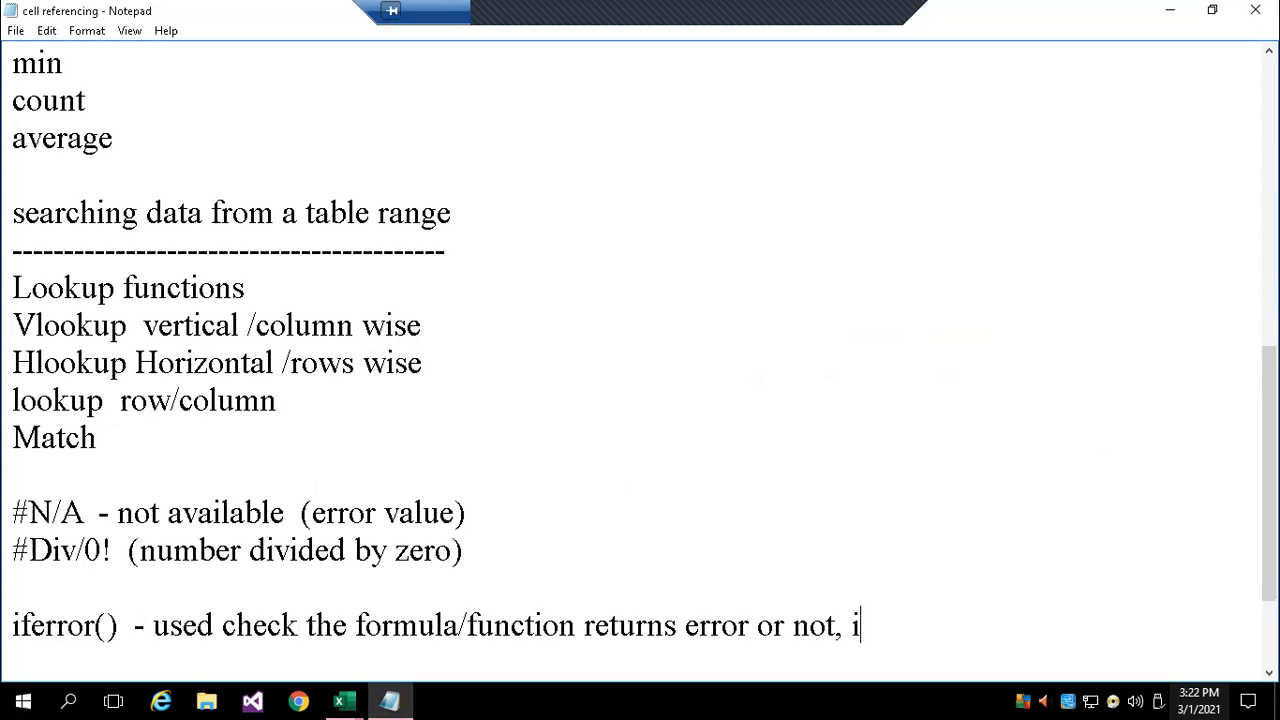
Complete the iferror() note with "if it returns error what we want set laternative values" and start a new line
{"action": "key", "text": "BackSpace"}
{"action": "key", "text": "BackSpace"}
{"action": "type", "text": "it returns erro"}
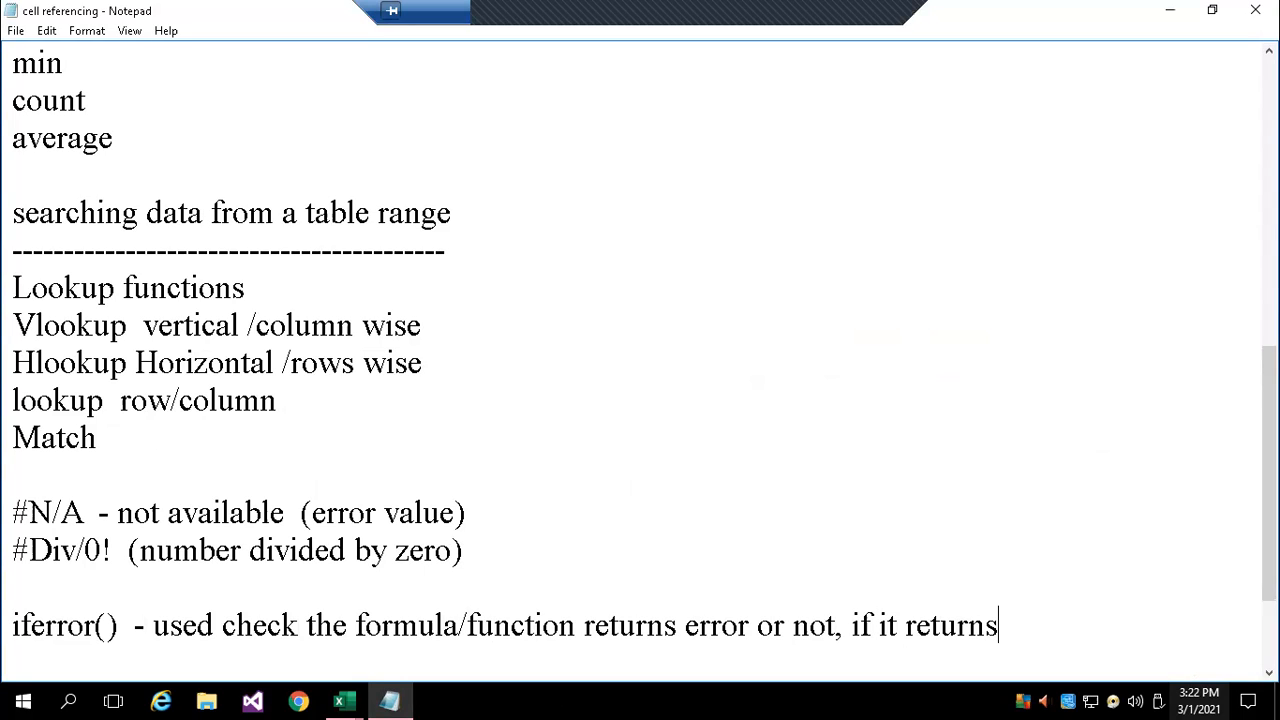
{"action": "type", "text": "r what ewe"}
{"action": "key", "text": "BackSpace"}
{"action": "key", "text": "BackSpace"}
{"action": "key", "text": "BackSpace"}
{"action": "key", "text": "BackSpace"}
{"action": "type", "text": "we want set "}
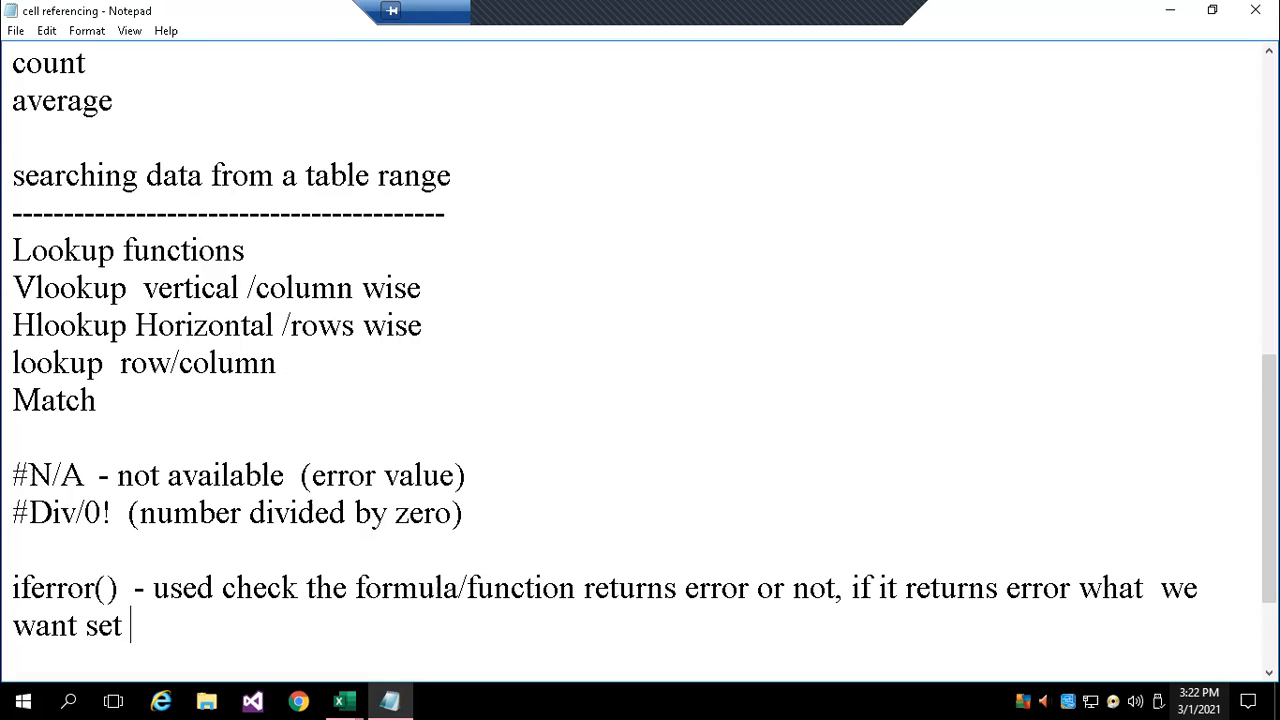
{"action": "type", "text": "laterna"}
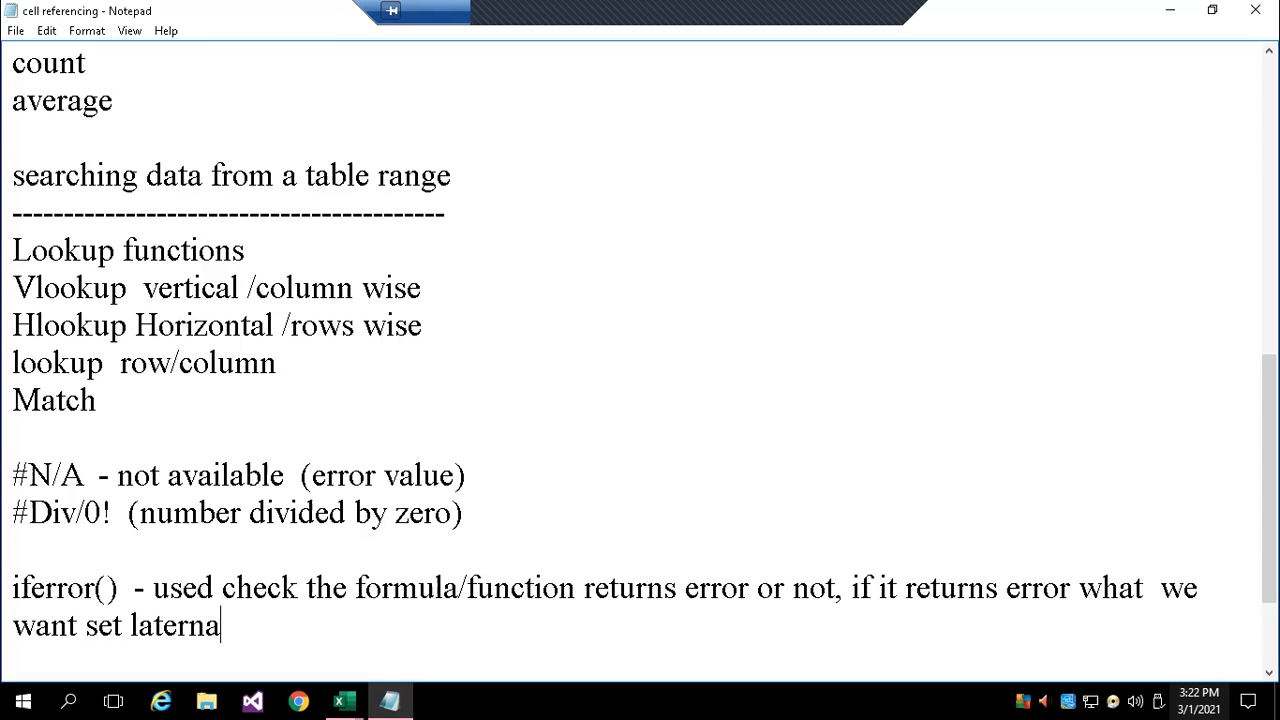
{"action": "type", "text": "tive values"}
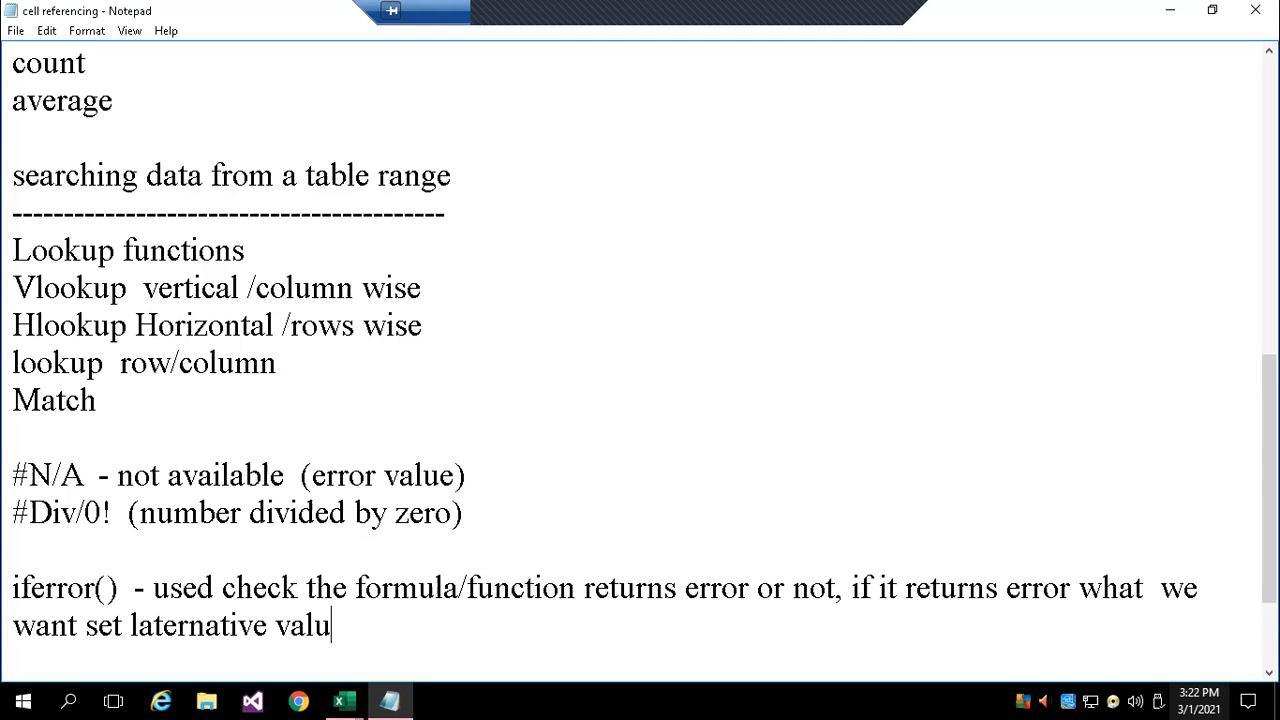
{"action": "key", "text": "Return"}
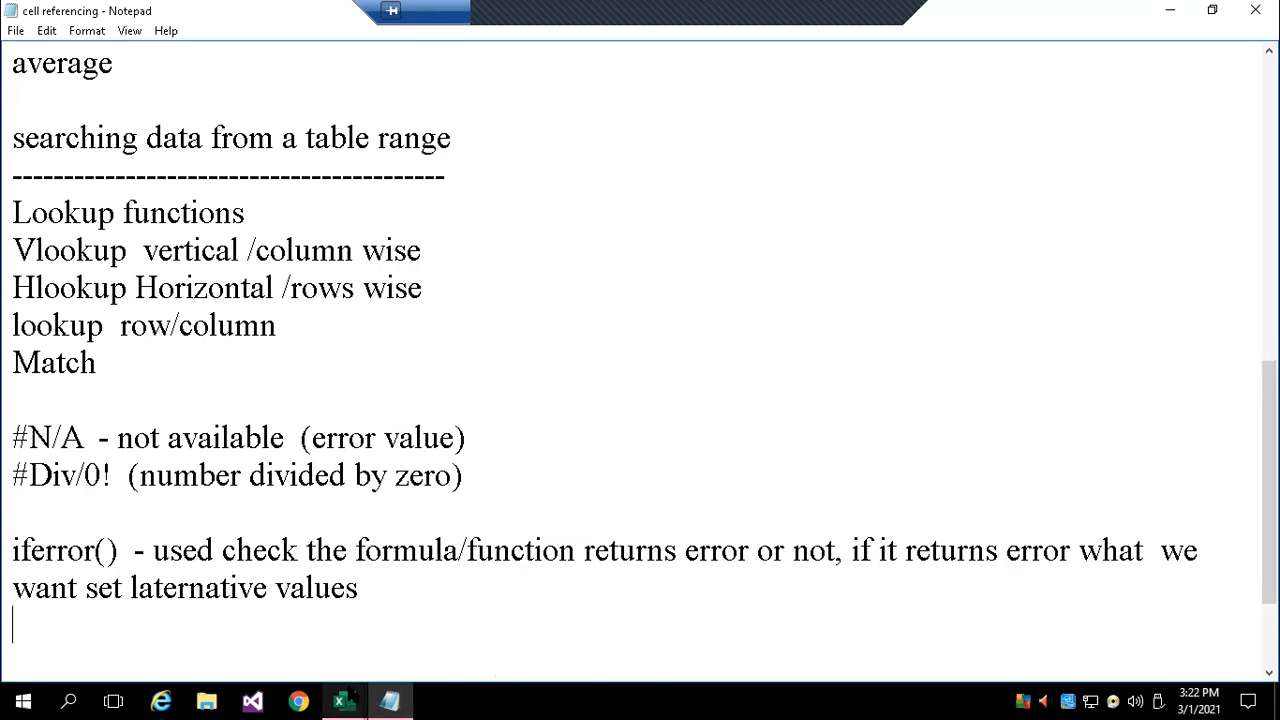
Switch to the Excel workbook and examine the approximate-match VLOOKUP formula in J14 against the score and grade table
{"action": "mouse_move", "coordinate": [341, 702]}
{"action": "left_click", "coordinate": [383, 618]}
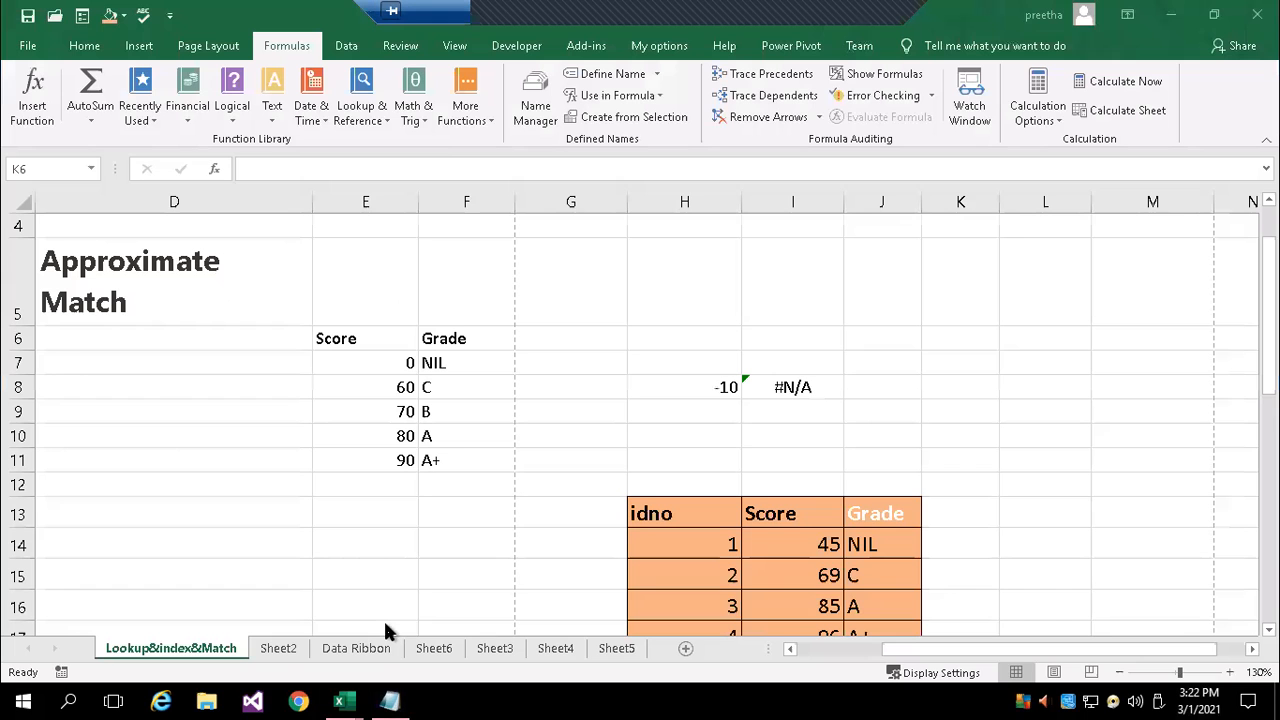
{"action": "double_click", "coordinate": [471, 363]}
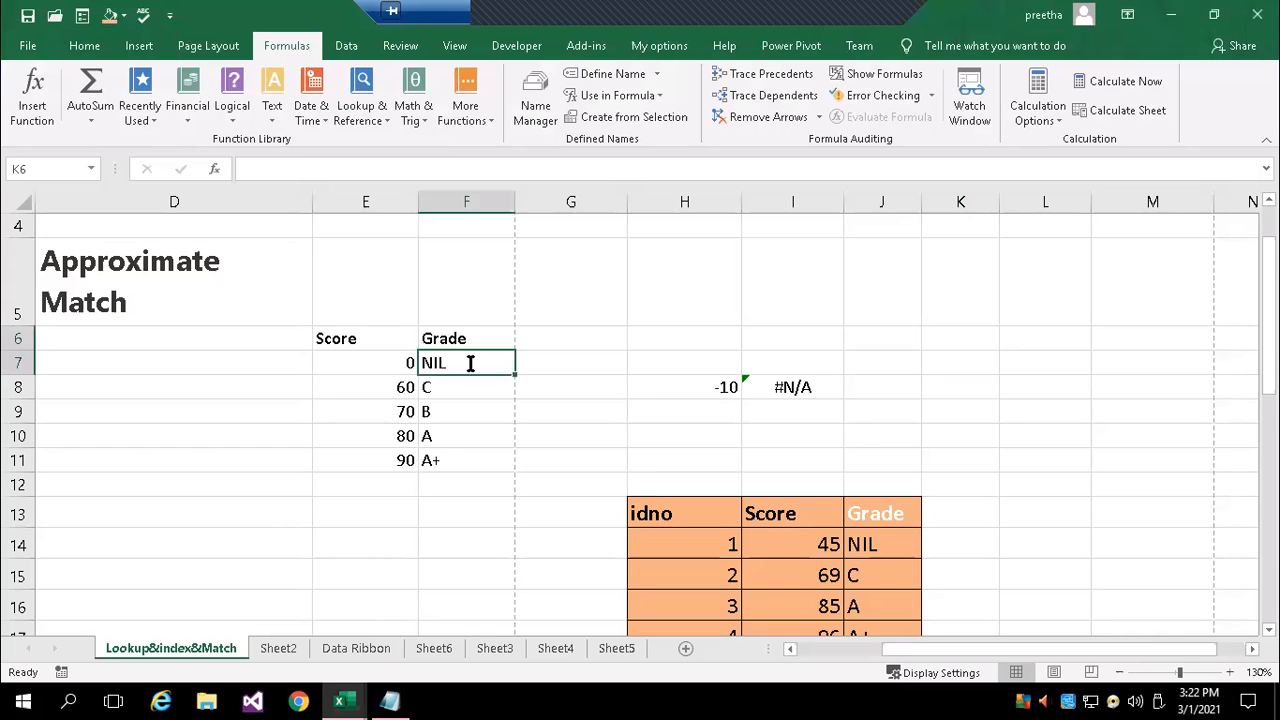
{"action": "scroll", "coordinate": [817, 542], "scroll_direction": "down", "scroll_amount": 1}
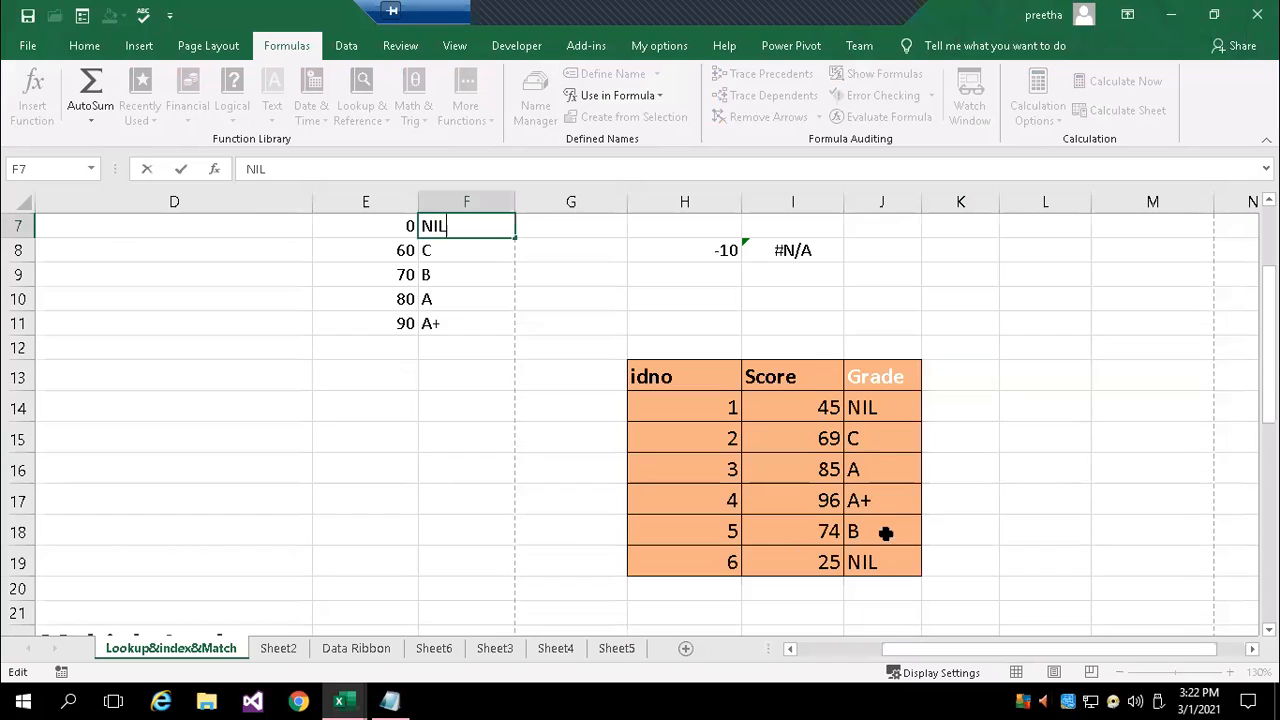
{"action": "double_click", "coordinate": [886, 408]}
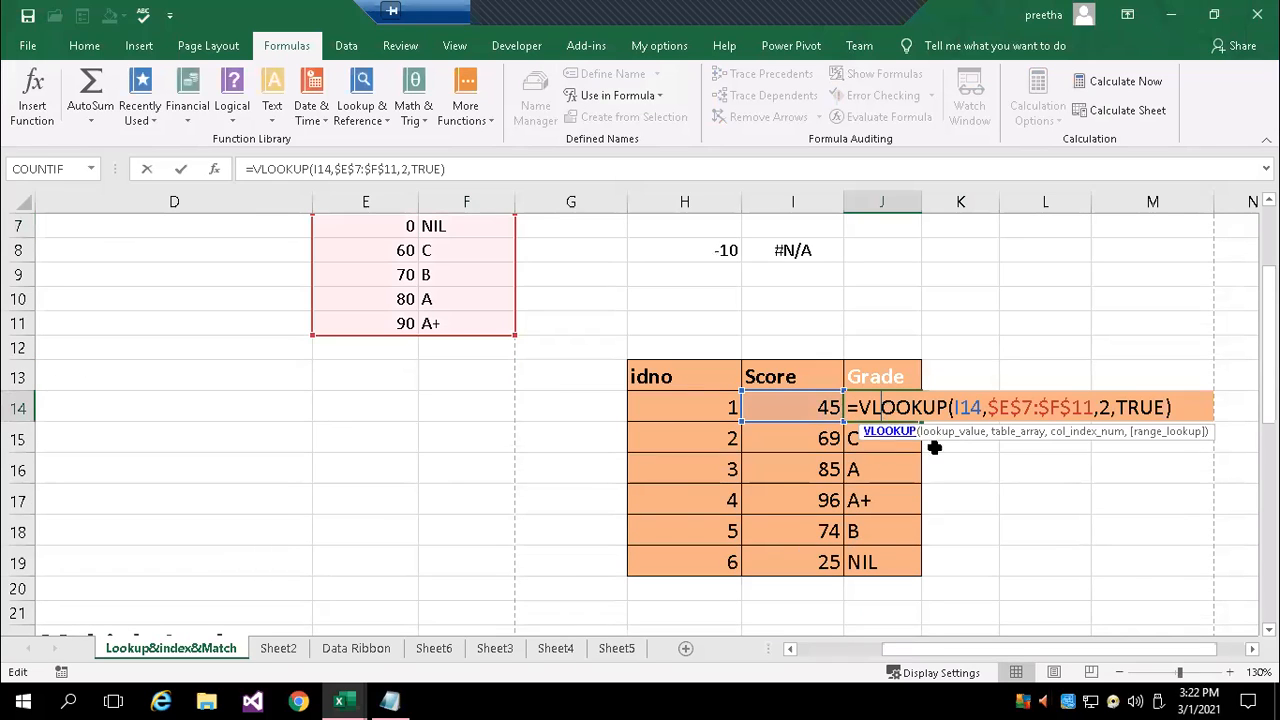
{"action": "scroll", "coordinate": [945, 450], "scroll_direction": "up", "scroll_amount": 1}
{"action": "scroll", "coordinate": [1015, 494], "scroll_direction": "down", "scroll_amount": 1}
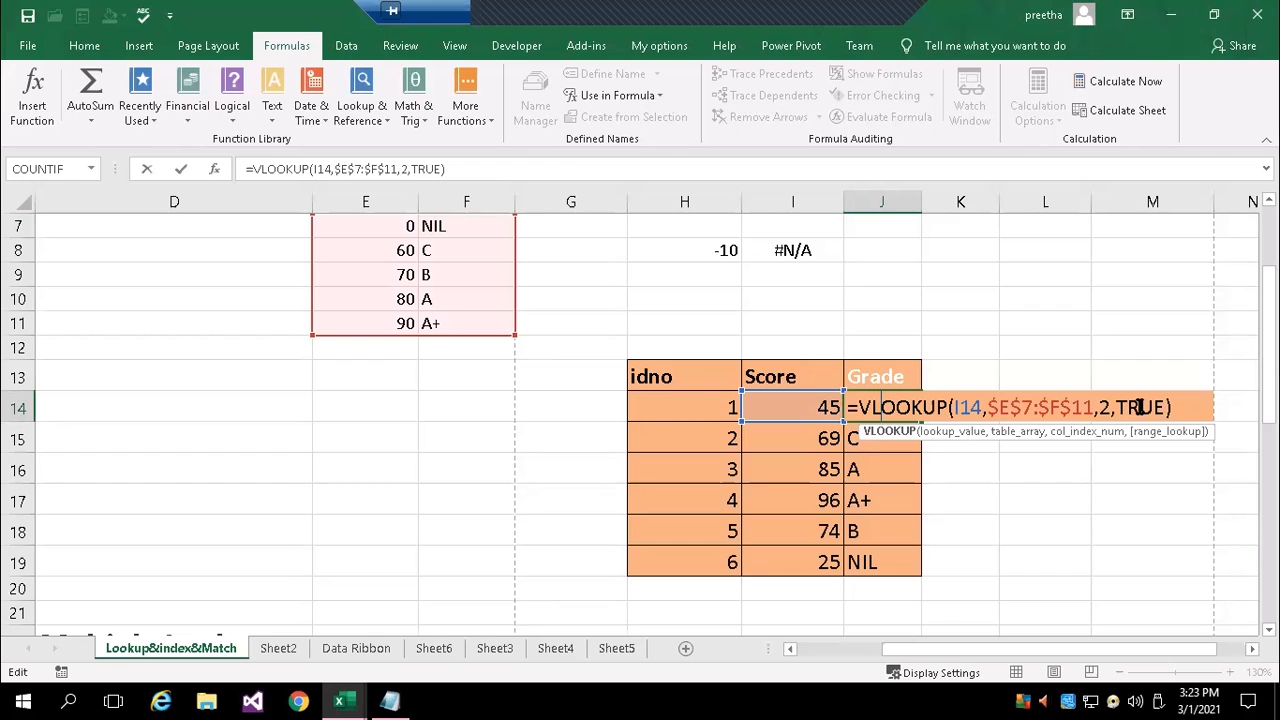
{"action": "key", "text": "Return"}
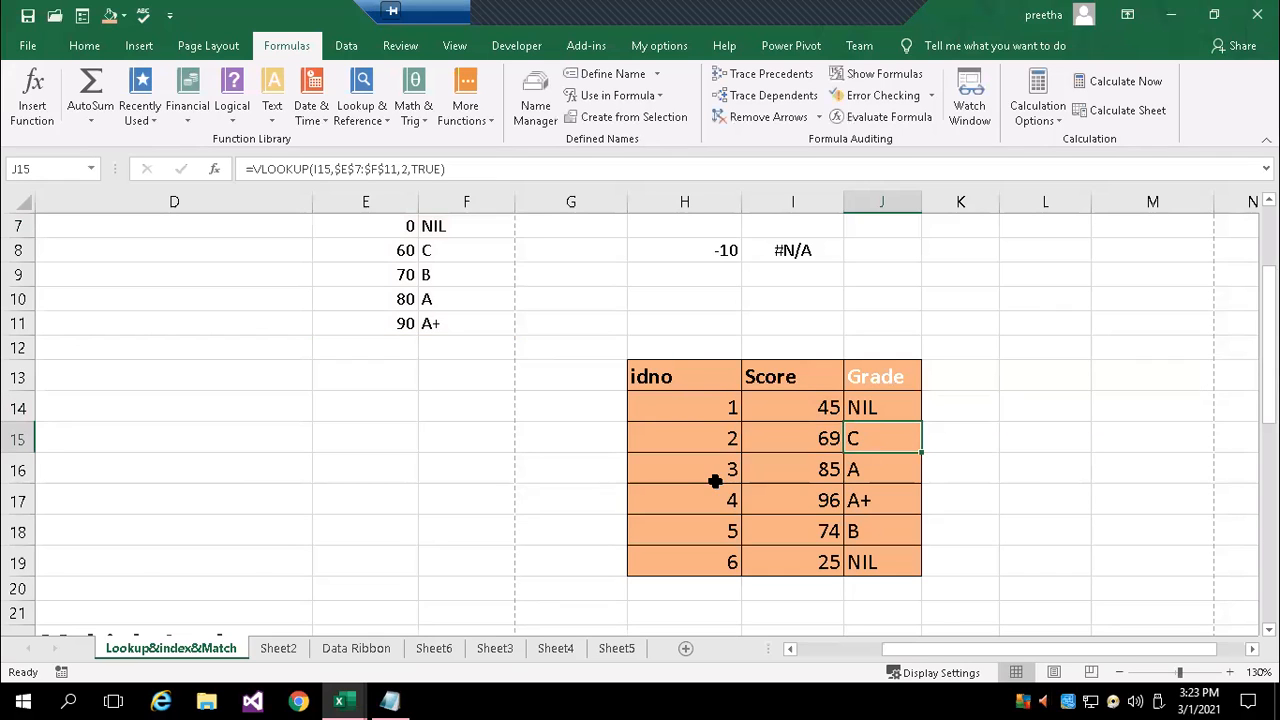
Examine the bonus formula in H25 under Multiple Lookup Tables, including its nested IF that picks the UK or US table
{"action": "scroll", "coordinate": [508, 470], "scroll_direction": "down", "scroll_amount": 4}
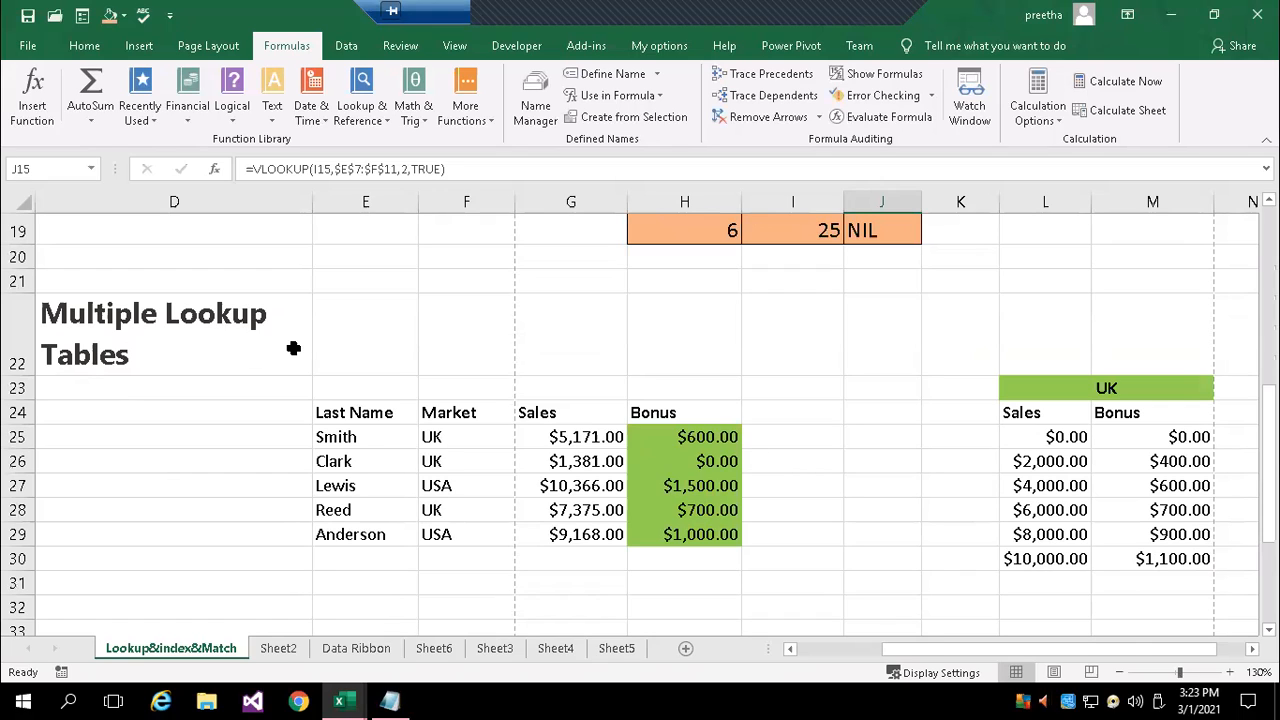
{"action": "left_click", "coordinate": [728, 436]}
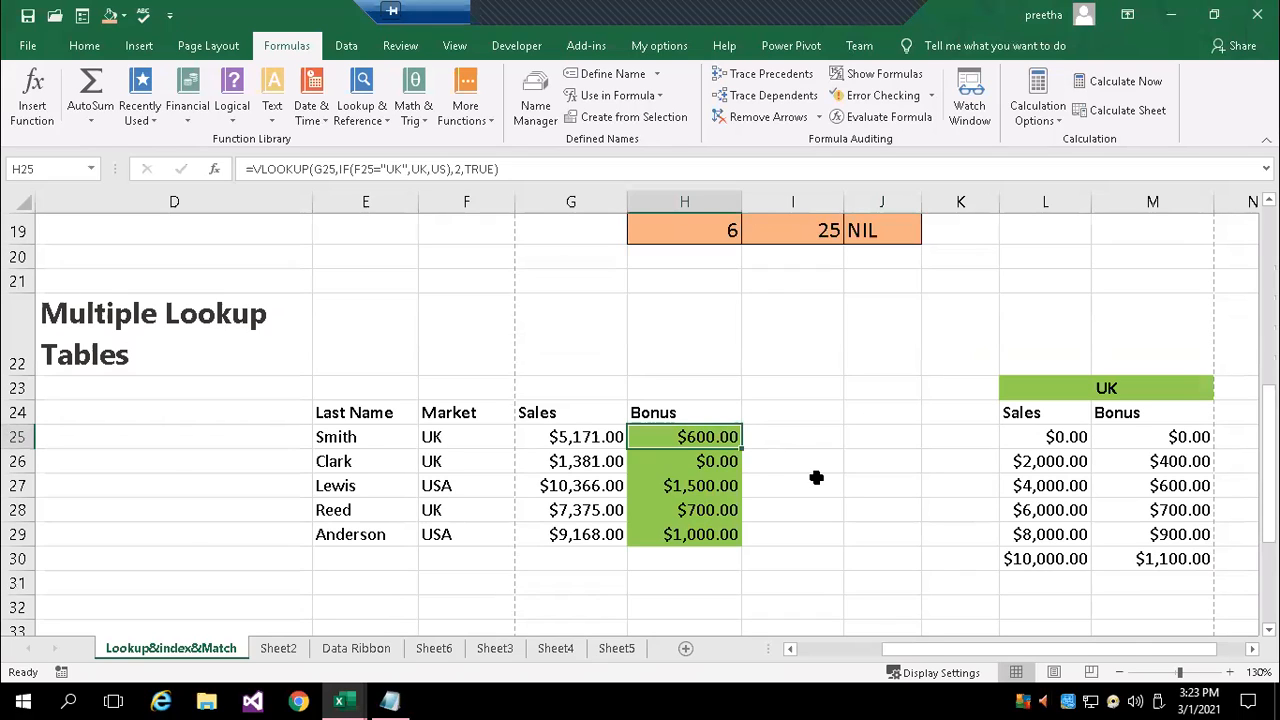
{"action": "double_click", "coordinate": [700, 437]}
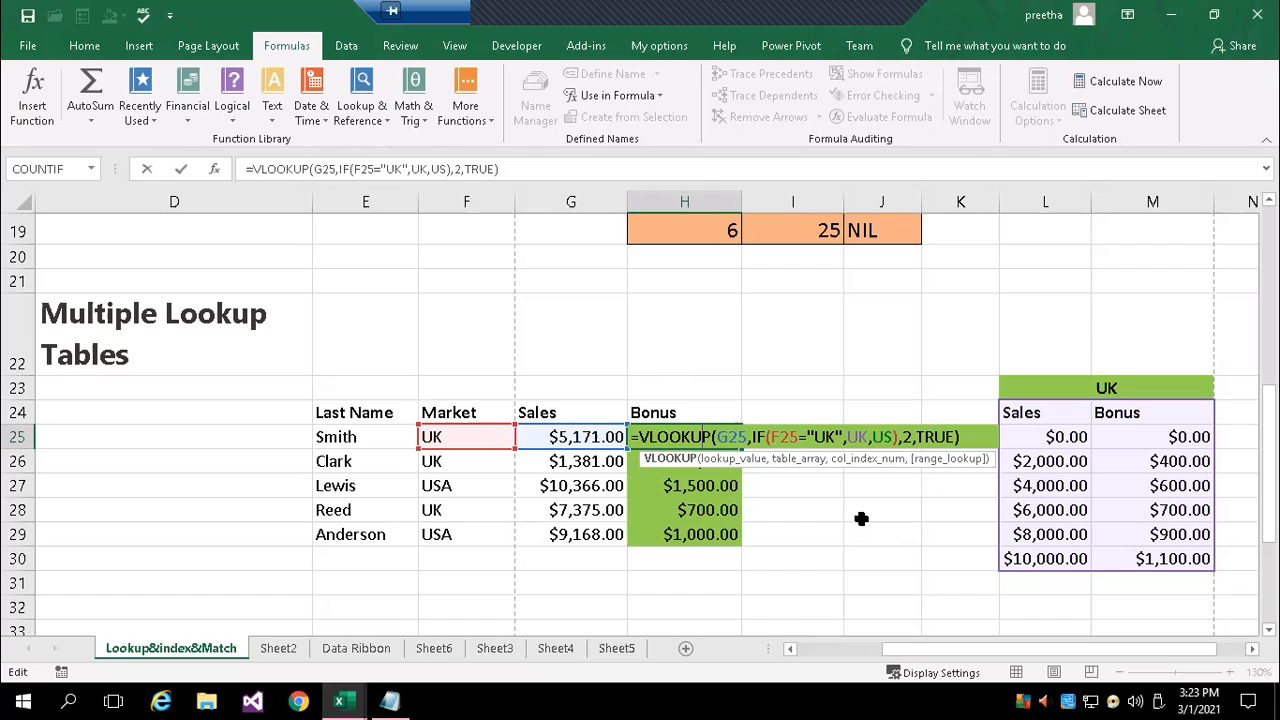
{"action": "key", "text": "ctrl+Return"}
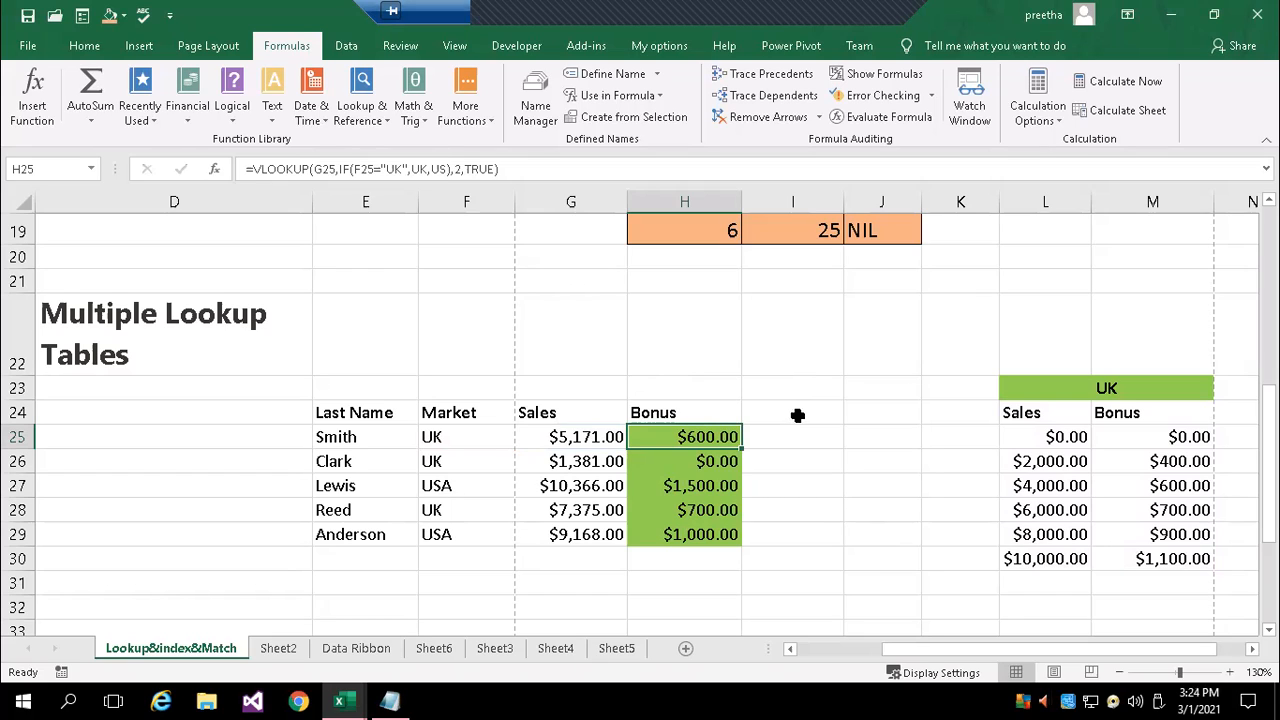
{"action": "double_click", "coordinate": [726, 440]}
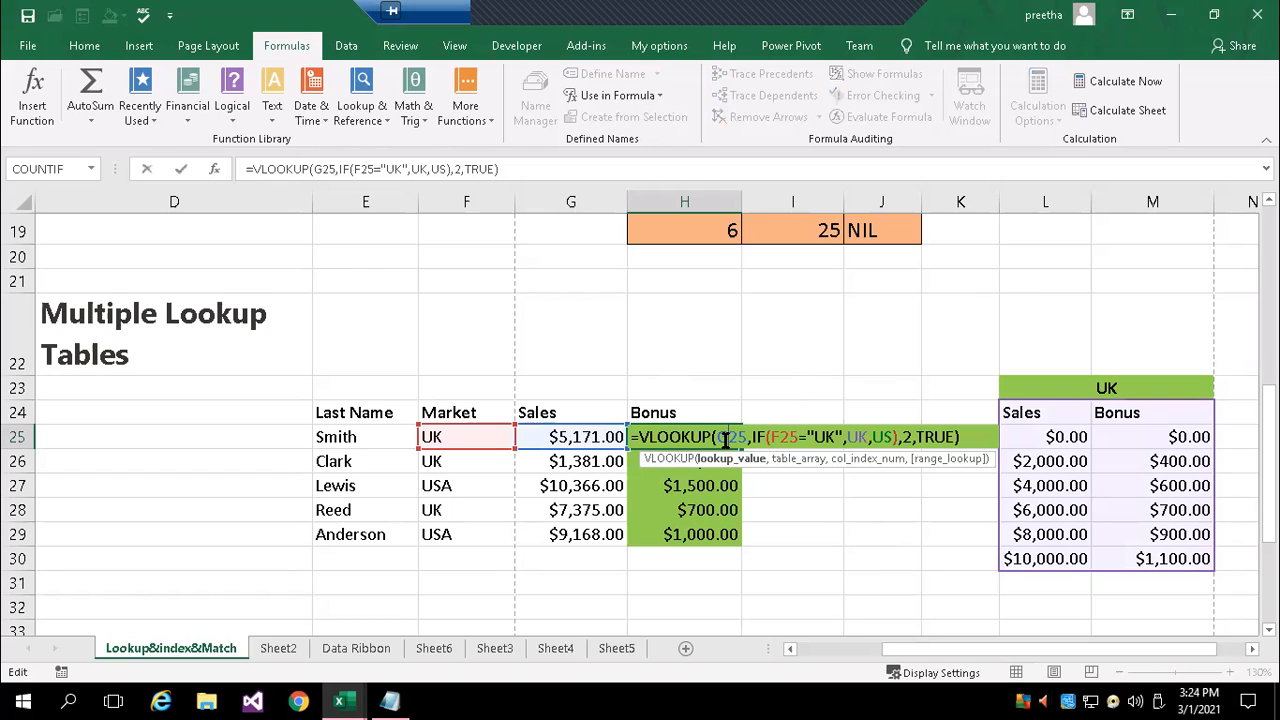
{"action": "left_click", "coordinate": [836, 437]}
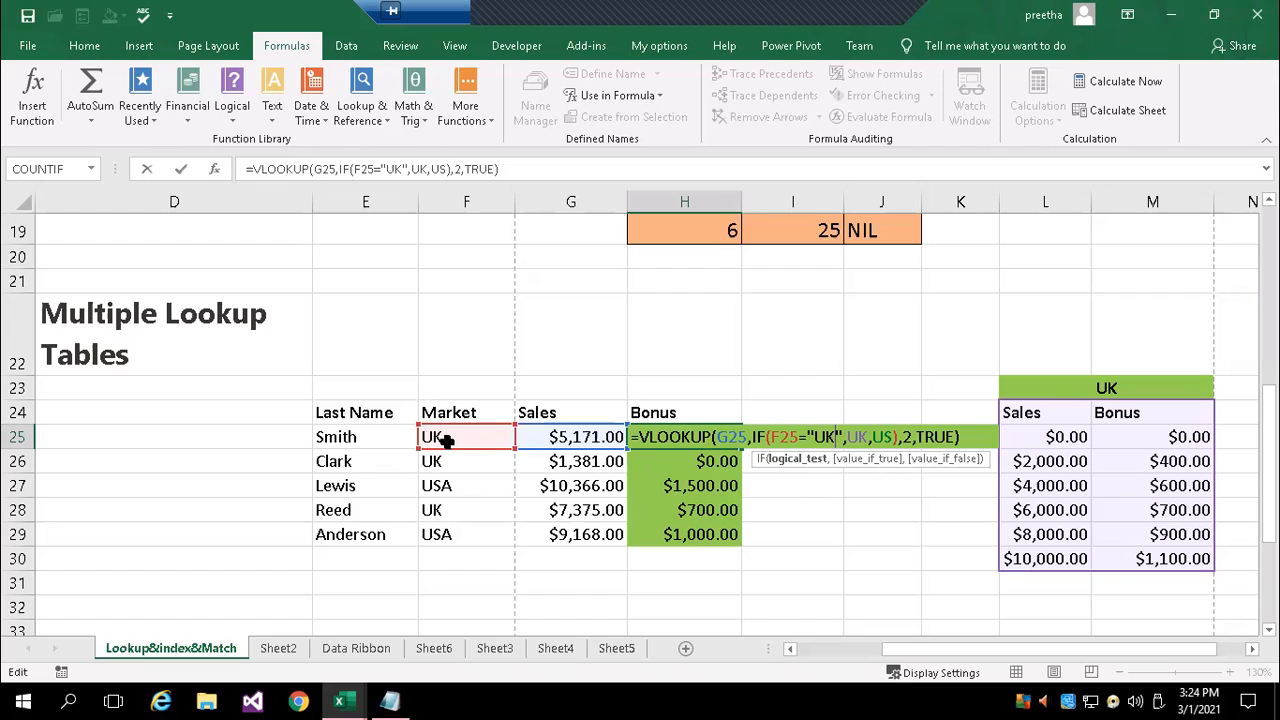
{"action": "scroll", "coordinate": [640, 420], "scroll_direction": "right", "scroll_amount": 2}
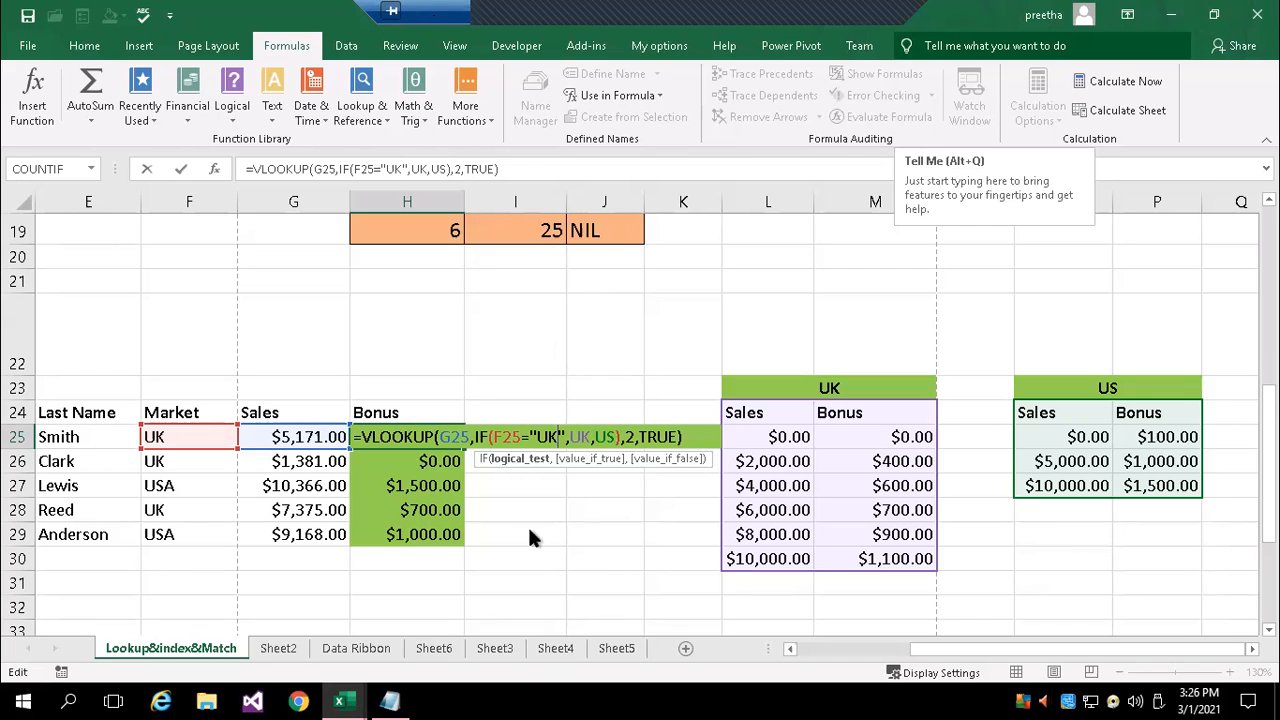
{"action": "left_click", "coordinate": [145, 275]}
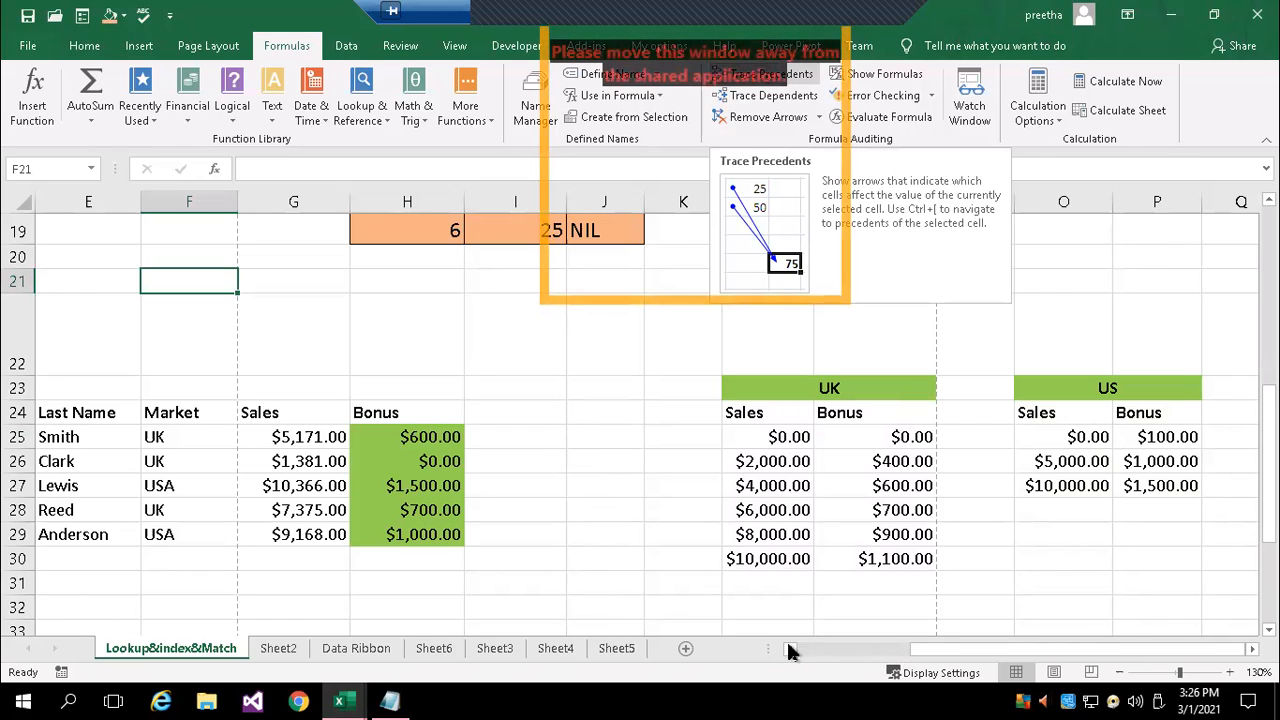
Check the bonus formula in H25 against its lookup value, the sales figure in G25
{"action": "scroll", "coordinate": [787, 648], "scroll_direction": "left", "scroll_amount": 1}
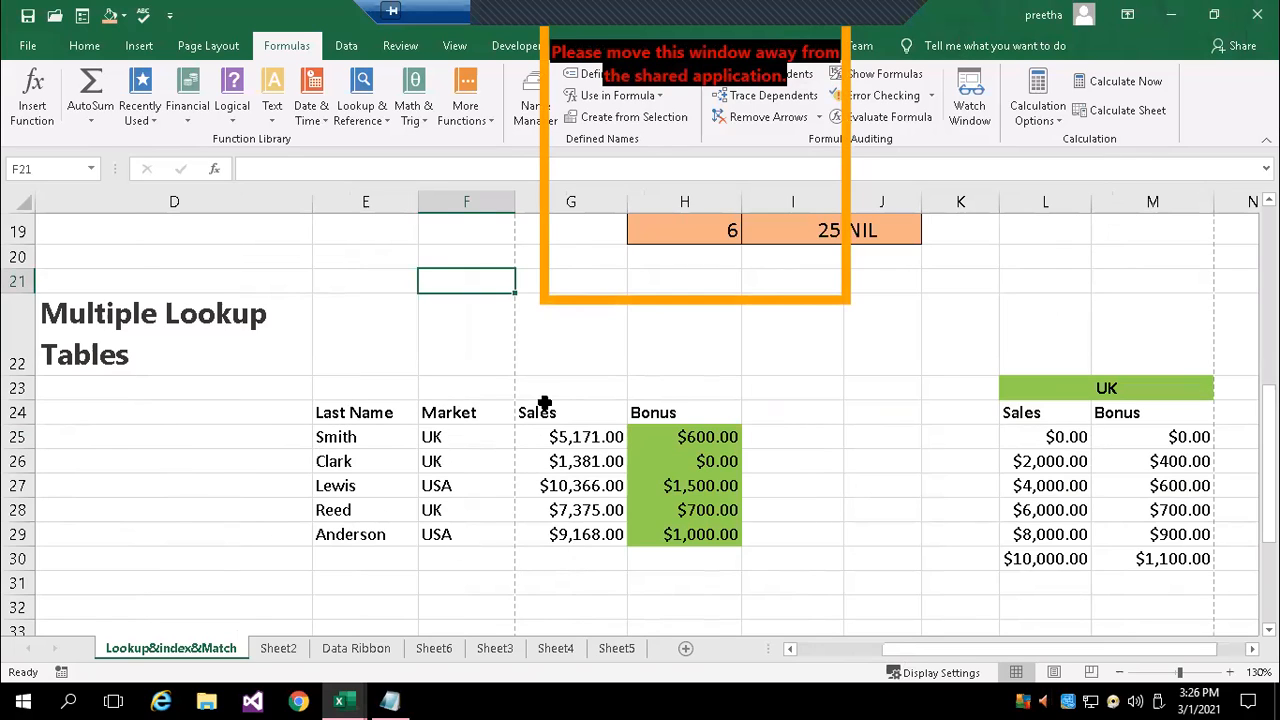
{"action": "left_click", "coordinate": [684, 437]}
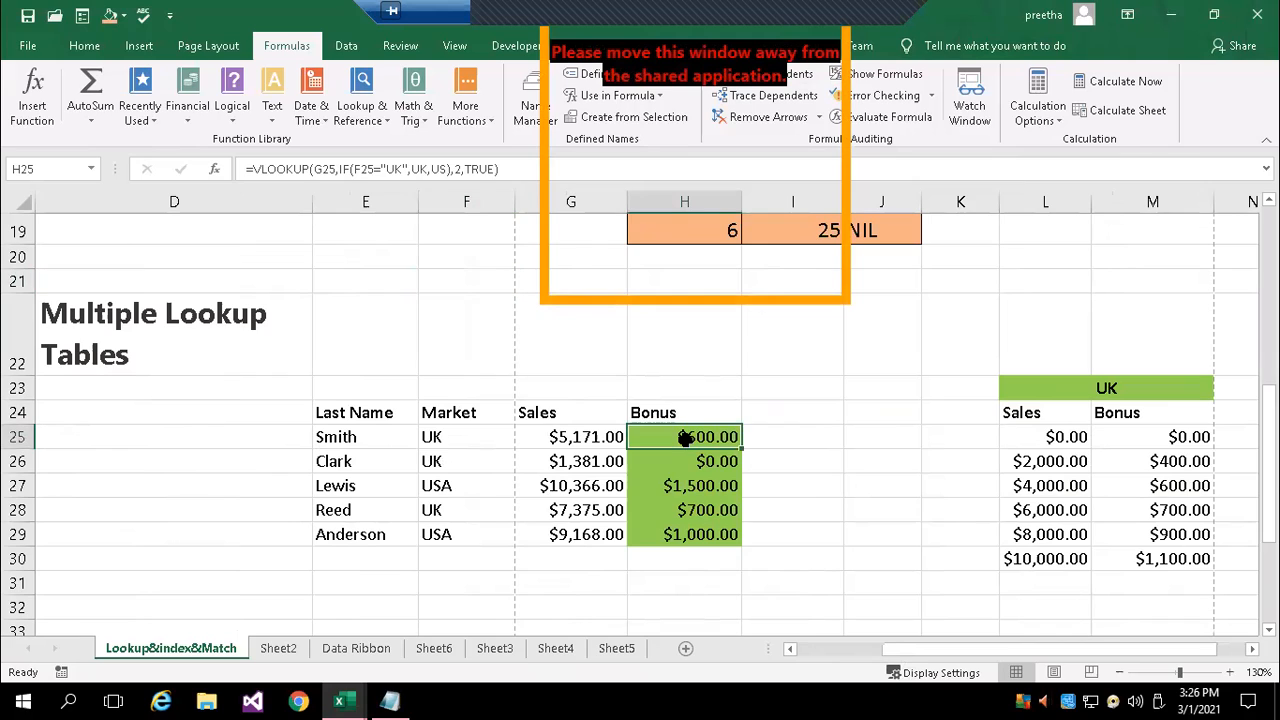
{"action": "left_click", "coordinate": [586, 436]}
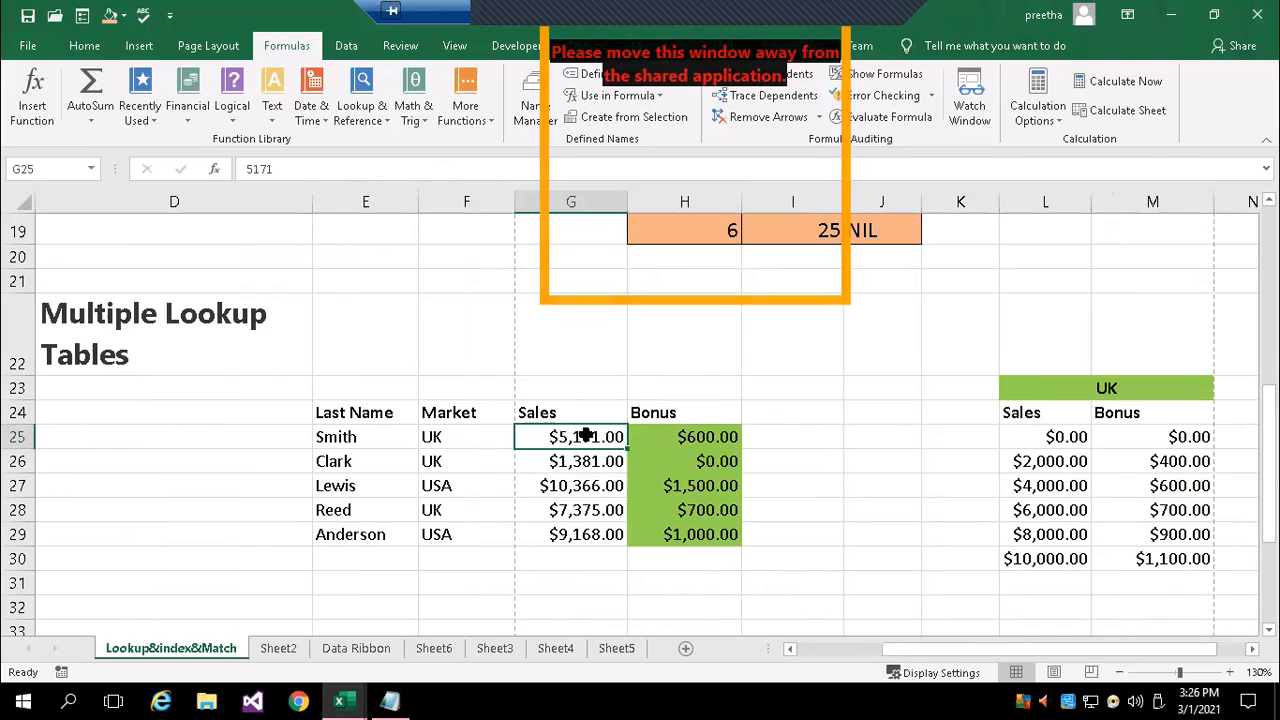
{"action": "left_click", "coordinate": [679, 439]}
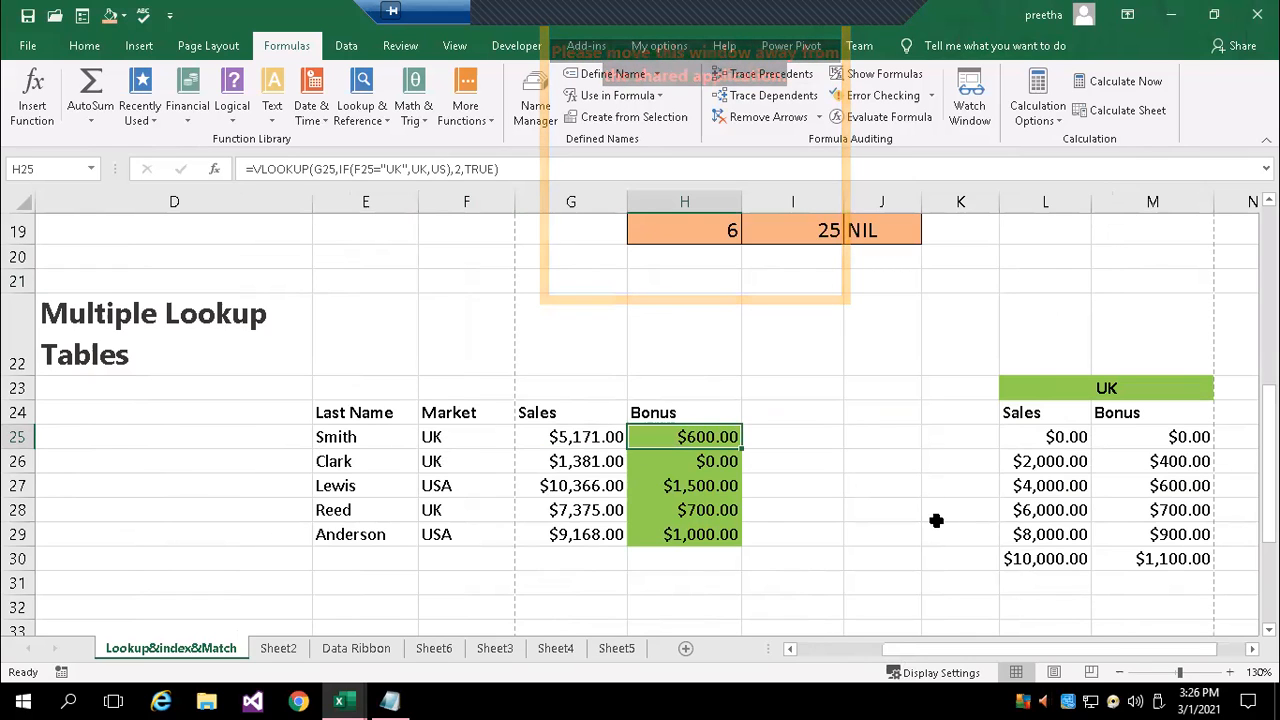
Select the UK sales and bonus table in L24:M30 and inspect its defined range name
{"action": "left_click", "coordinate": [1252, 650]}
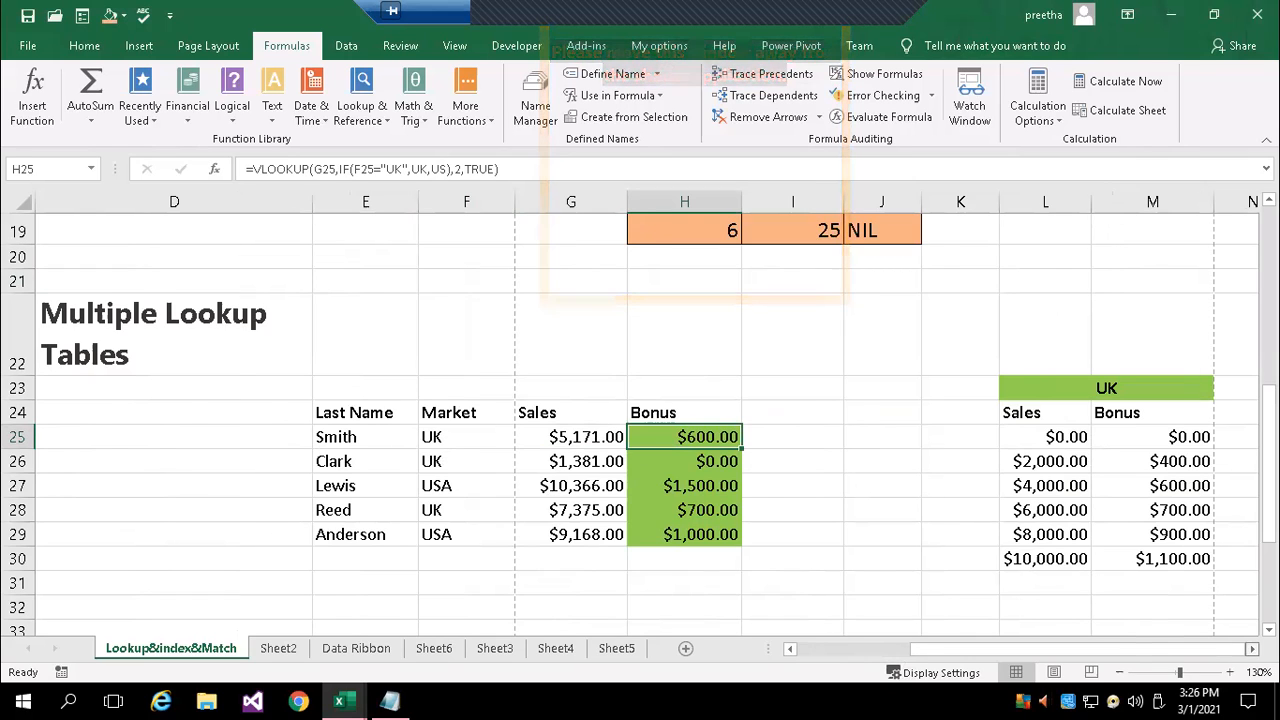
{"action": "left_click", "coordinate": [1252, 650]}
{"action": "left_click_drag", "start_coordinate": [660, 410], "coordinate": [788, 560]}
{"action": "left_click", "coordinate": [46, 169]}
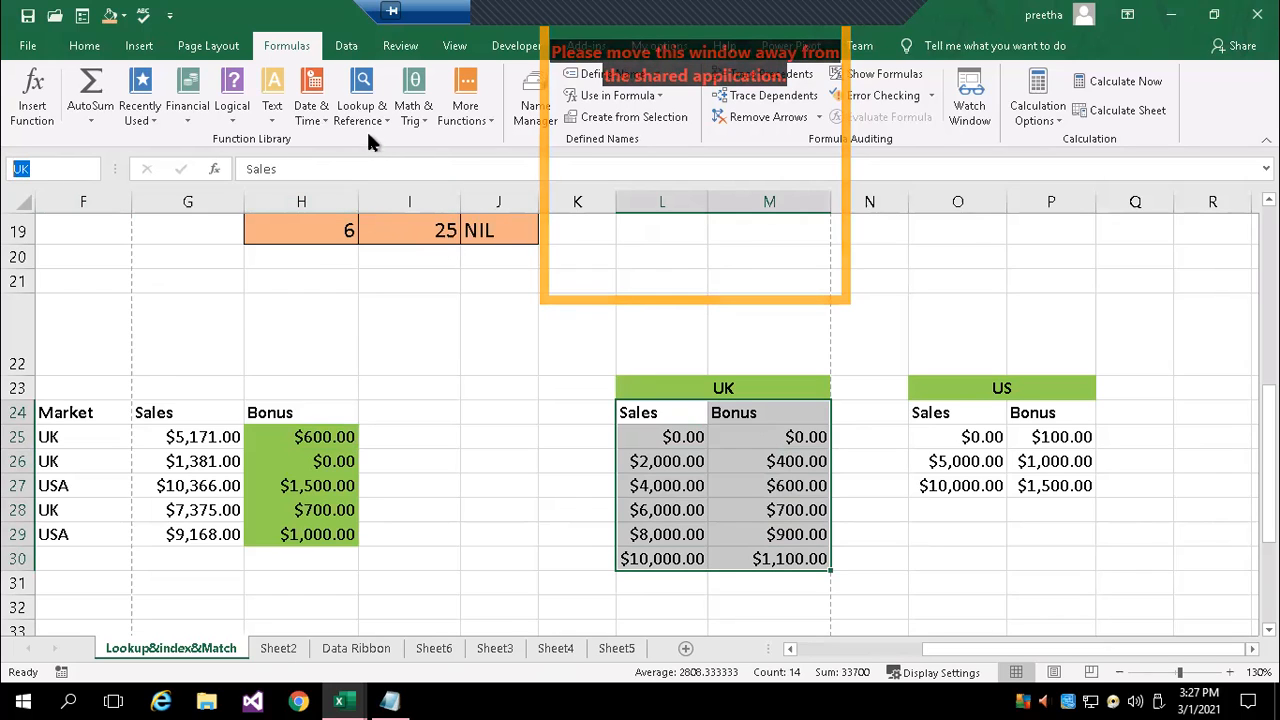
{"action": "key", "text": "BackSpace"}
{"action": "left_click", "coordinate": [467, 372]}
{"action": "key", "text": "Return"}
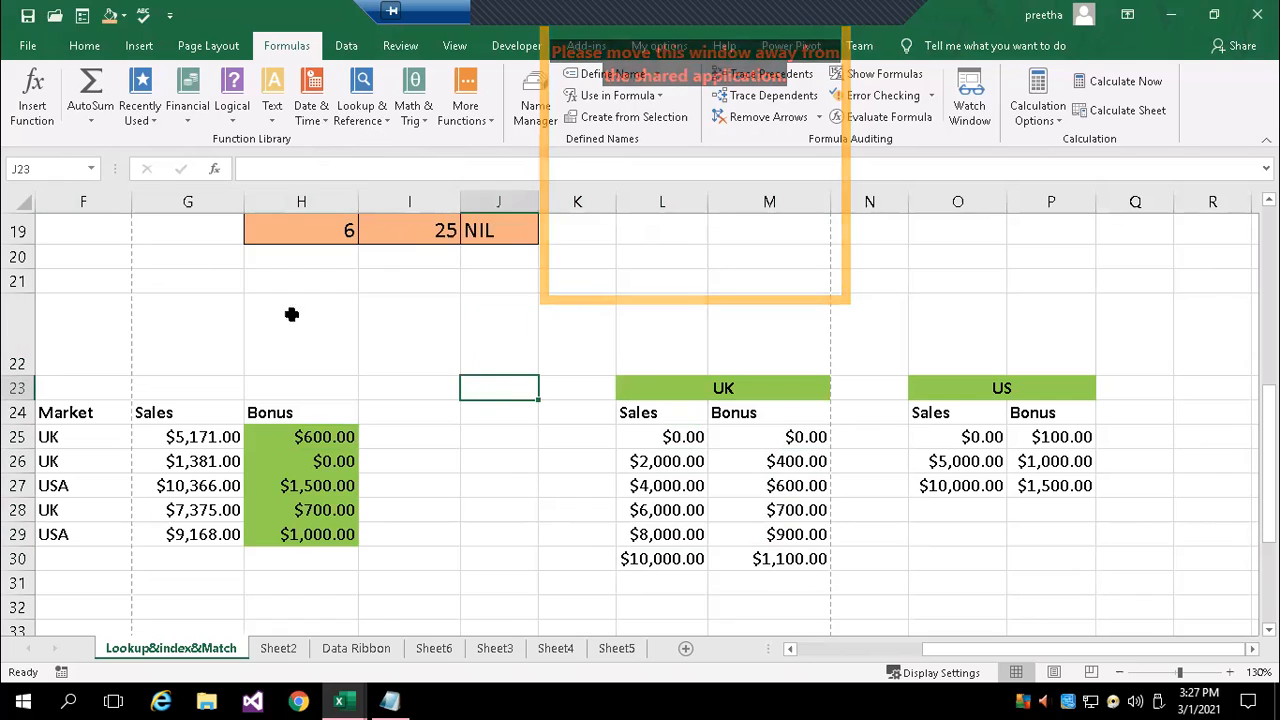
Inspect the defined name of the US table in O24:P27 and recheck that of the UK table in L24:M30
{"action": "left_click", "coordinate": [50, 166]}
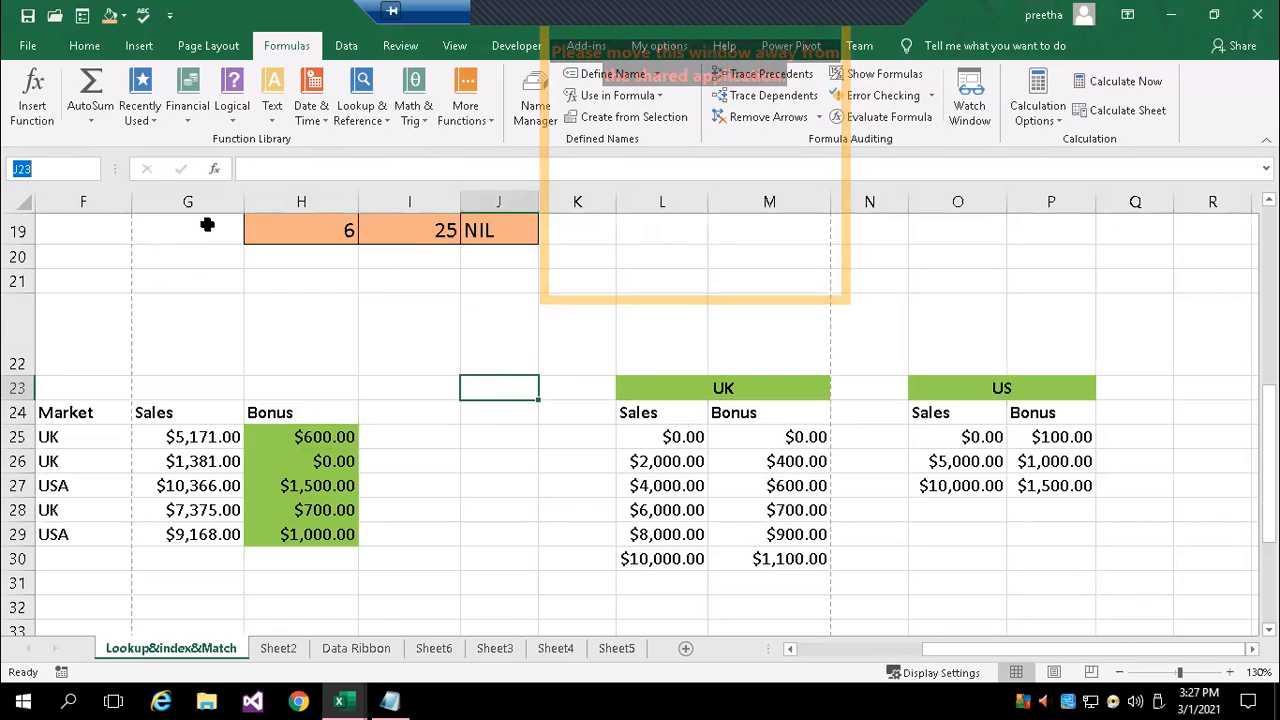
{"action": "left_click", "coordinate": [930, 414]}
{"action": "left_click_drag", "start_coordinate": [1038, 436], "coordinate": [1055, 487]}
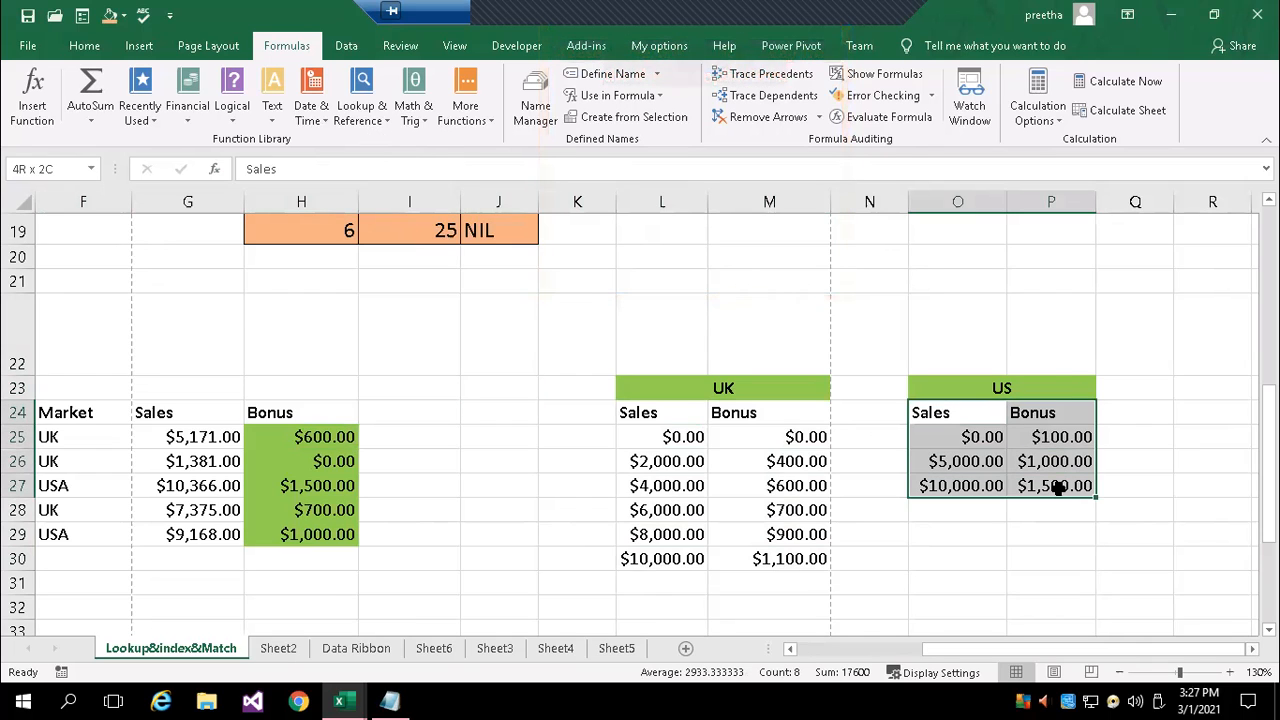
{"action": "left_click", "coordinate": [20, 168]}
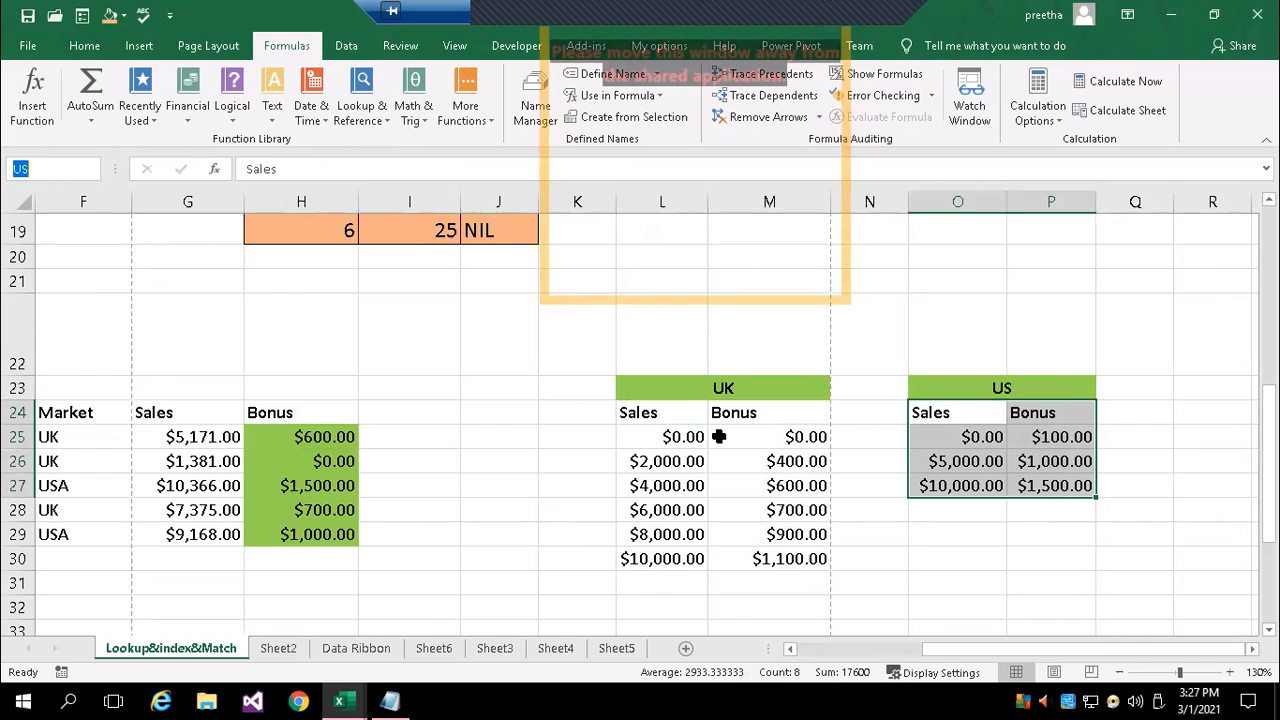
{"action": "left_click", "coordinate": [649, 415]}
{"action": "left_click_drag", "start_coordinate": [649, 415], "coordinate": [786, 560]}
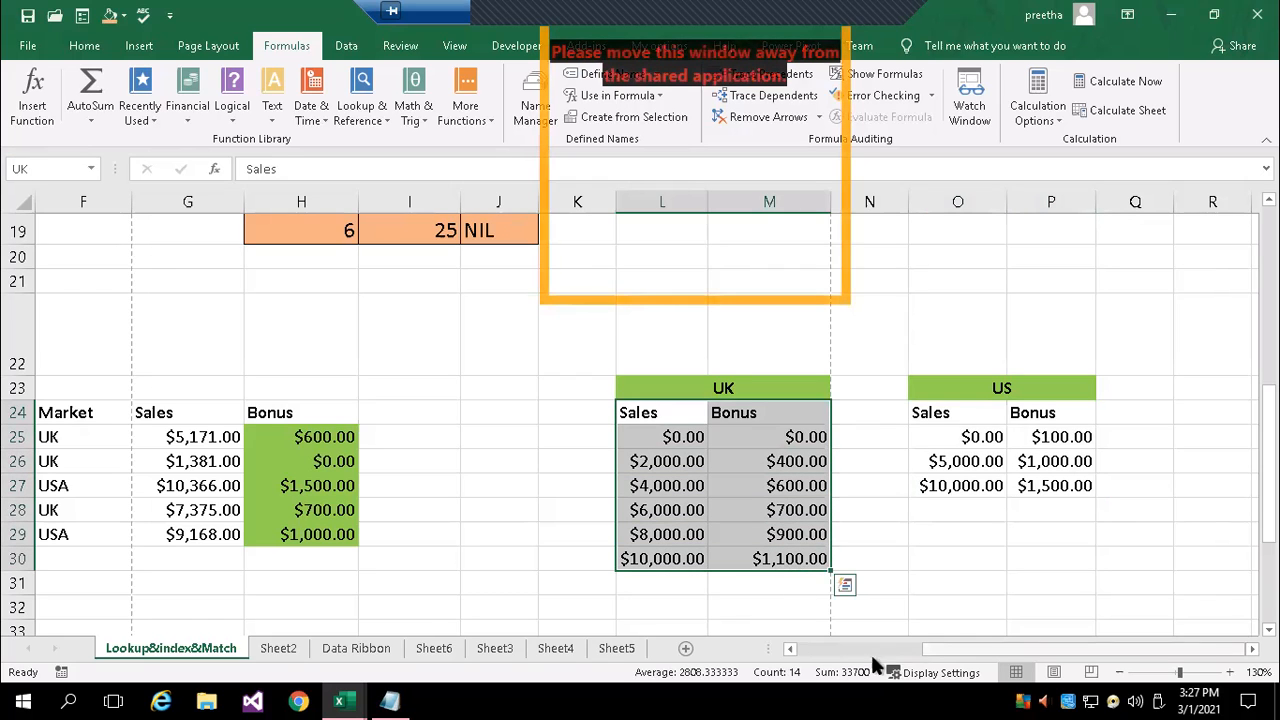
Compare the market and sales in row 25 with the UK table's sales brackets in L25:L30, and check the market in F27
{"action": "left_click", "coordinate": [789, 649]}
{"action": "left_click", "coordinate": [789, 649]}
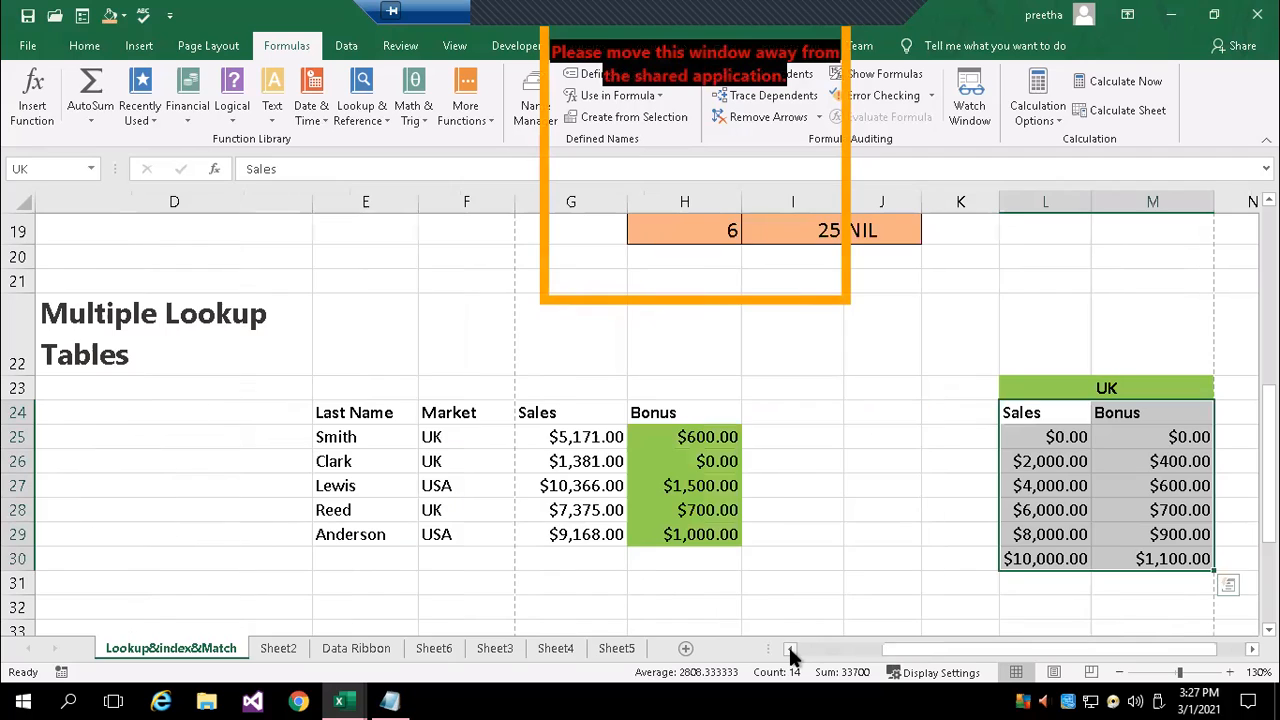
{"action": "left_click", "coordinate": [456, 437]}
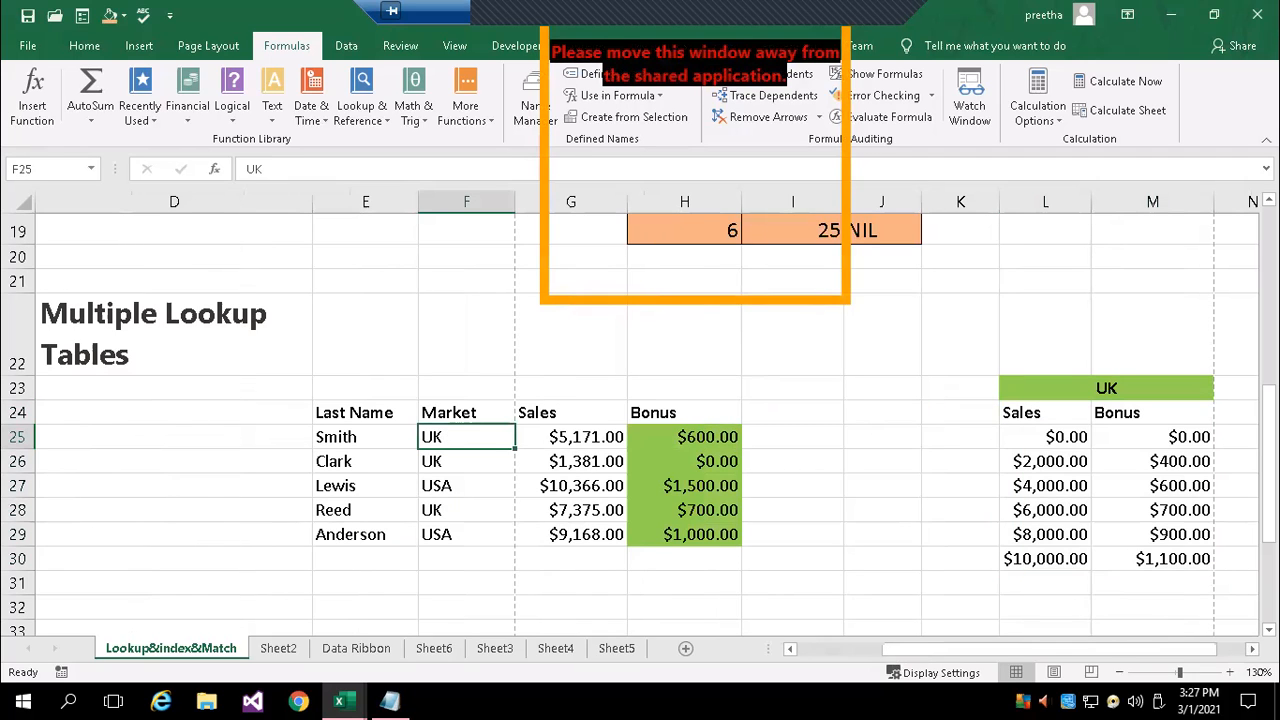
{"action": "left_click", "coordinate": [566, 441]}
{"action": "scroll", "coordinate": [1129, 603], "scroll_direction": "right", "scroll_amount": 2}
{"action": "left_click_drag", "start_coordinate": [756, 438], "coordinate": [760, 556]}
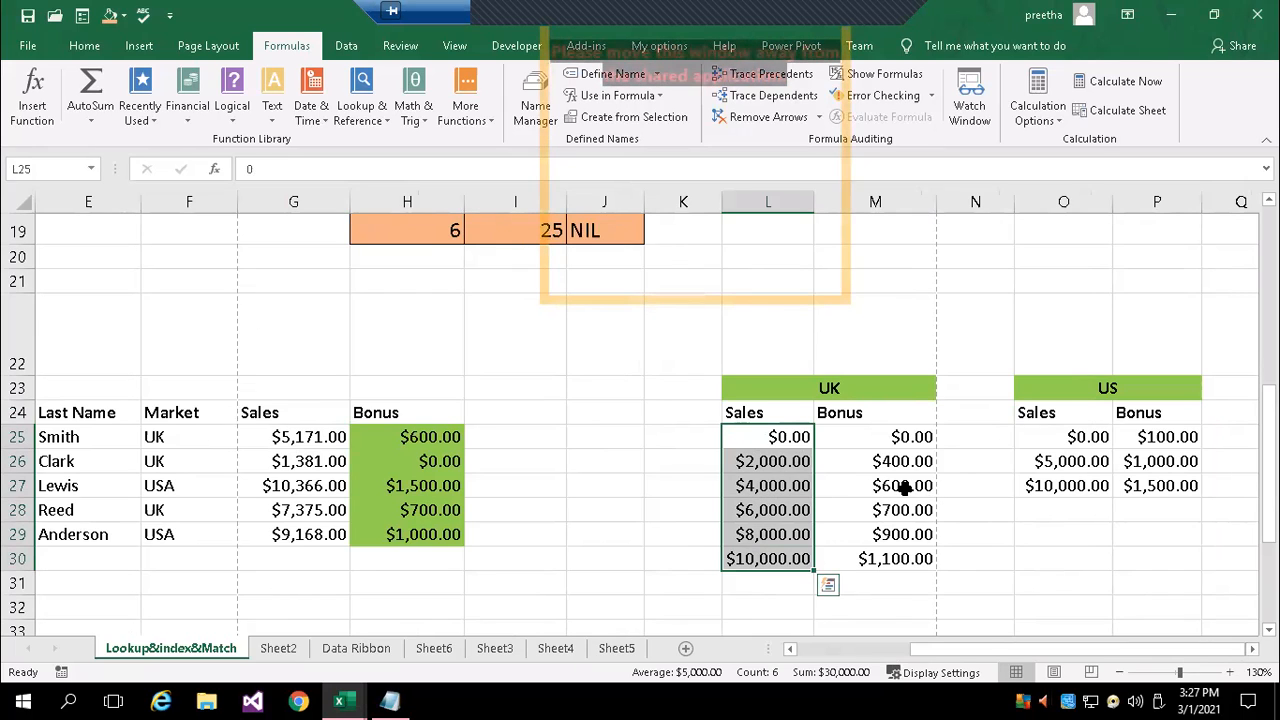
{"action": "left_click", "coordinate": [198, 487]}
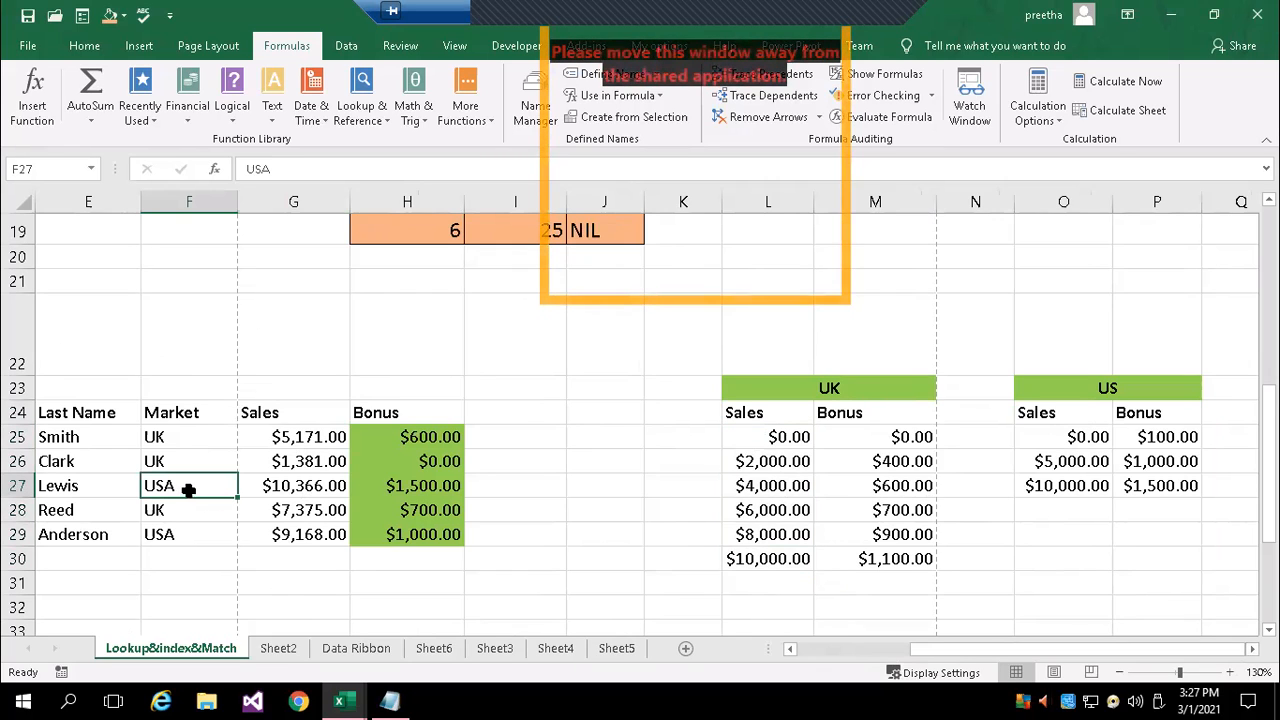
Check the sales and bonus formula in row 27, and examine the nested IF arguments UK and US in the H25 formula
{"action": "left_click", "coordinate": [305, 487]}
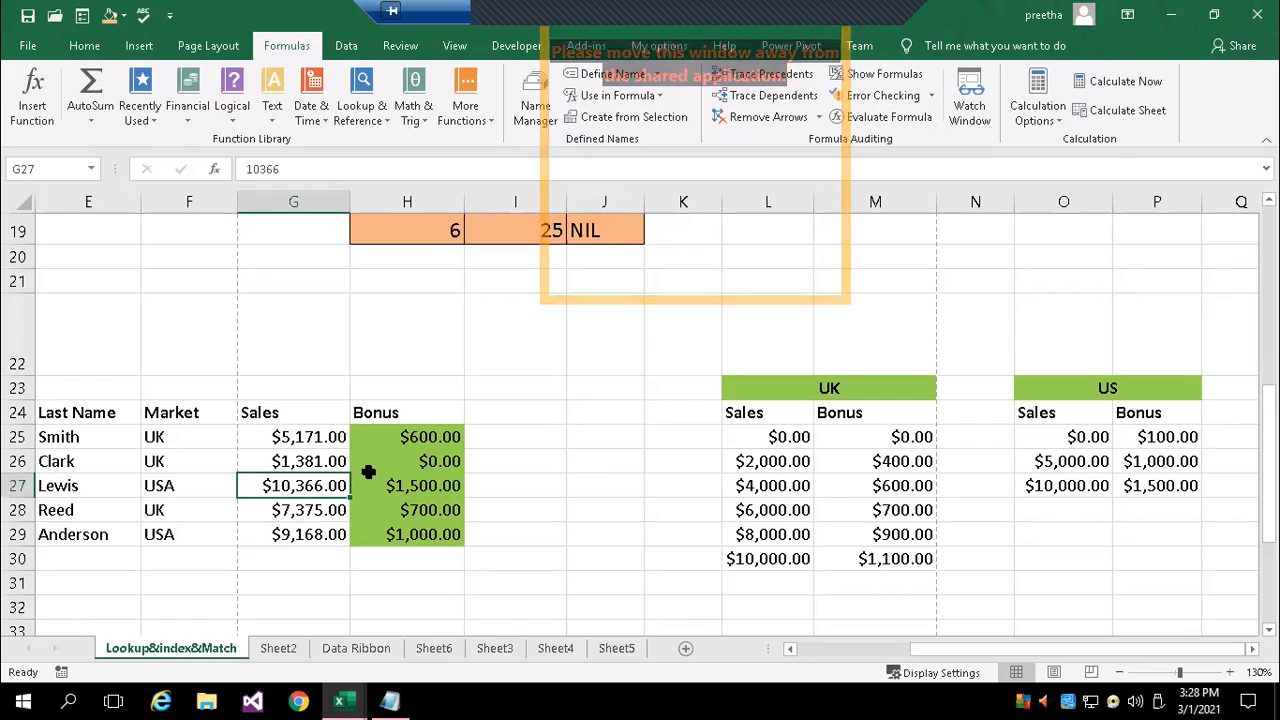
{"action": "left_click", "coordinate": [420, 488]}
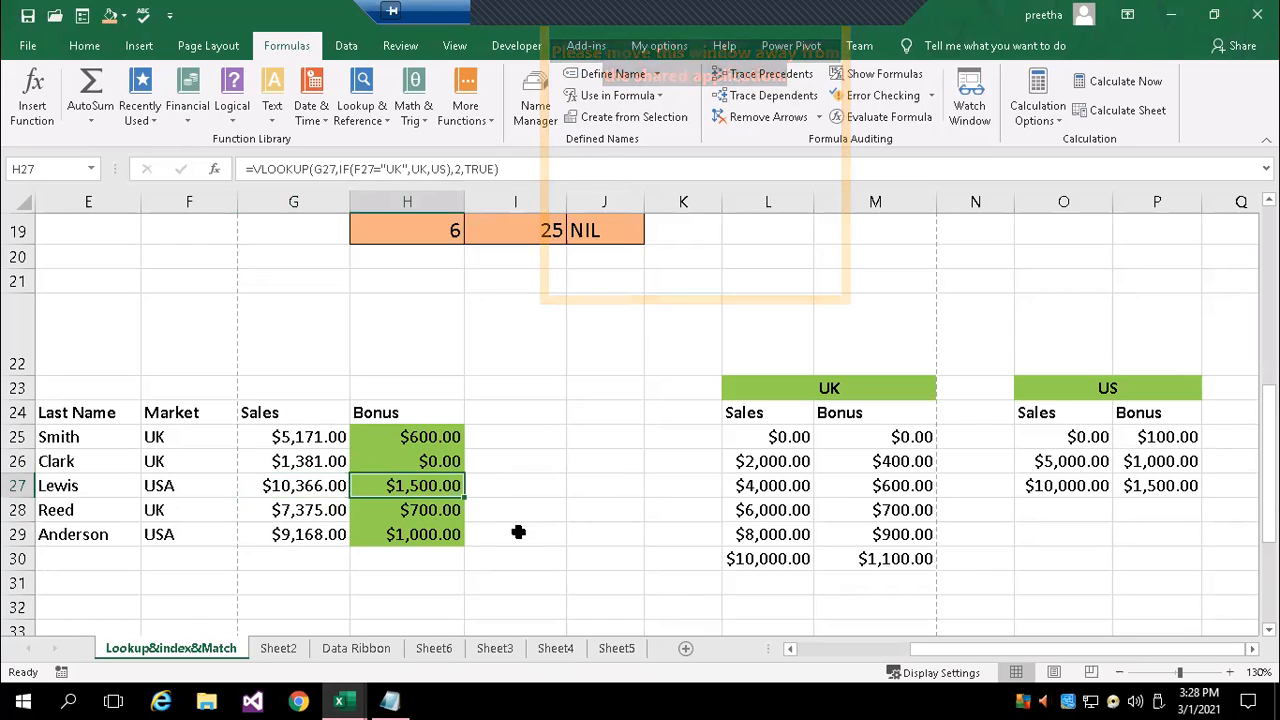
{"action": "left_click", "coordinate": [400, 436]}
{"action": "double_click", "coordinate": [437, 437]}
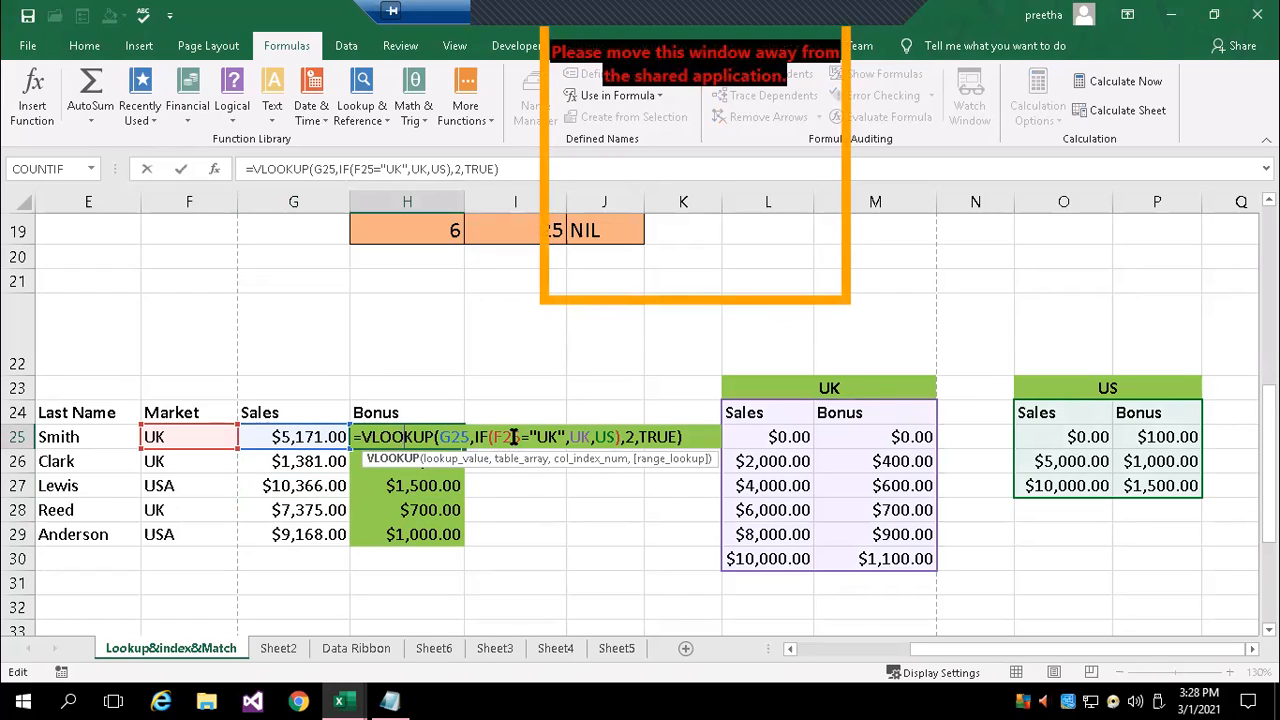
{"action": "left_click", "coordinate": [591, 437]}
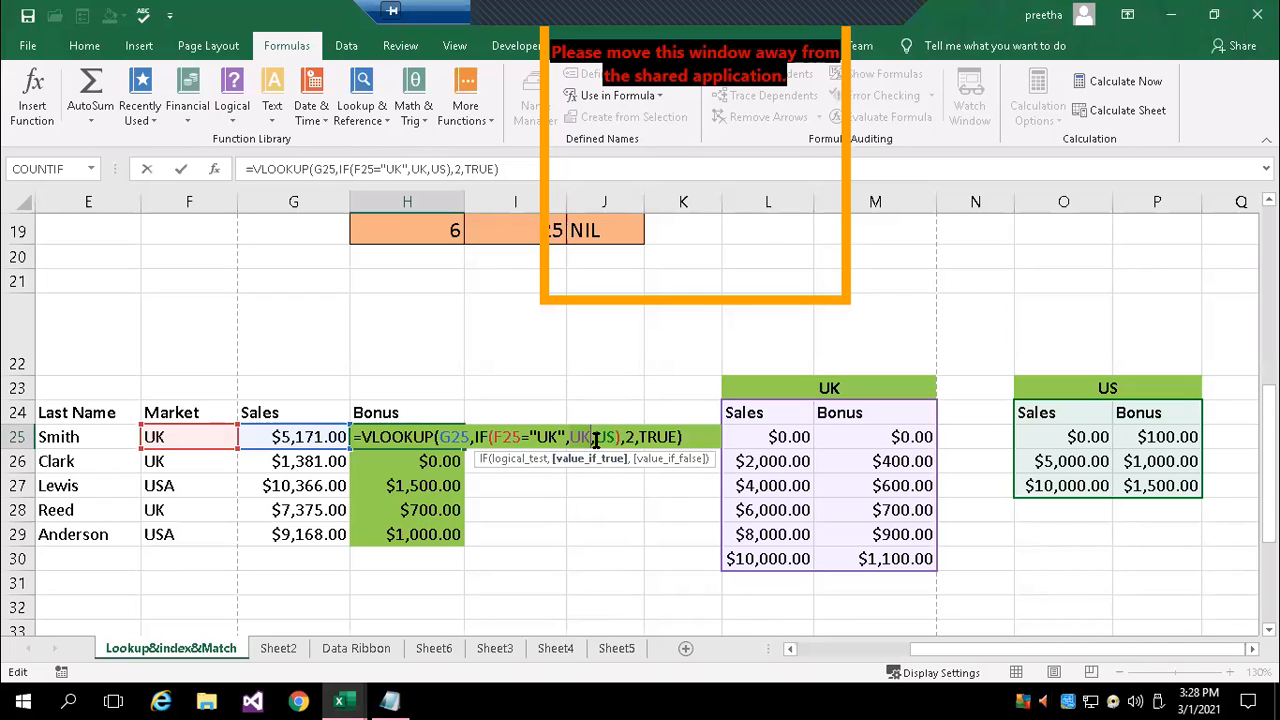
{"action": "left_click", "coordinate": [613, 437]}
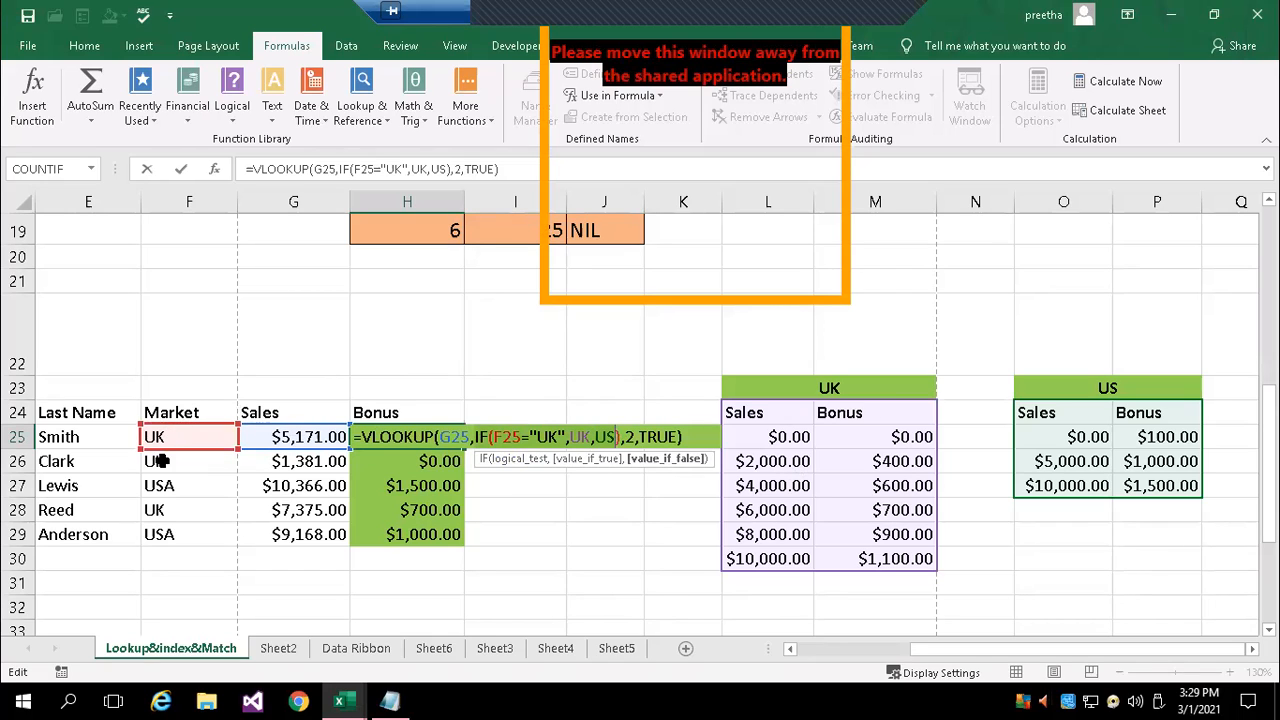
{"action": "left_click", "coordinate": [592, 438]}
{"action": "left_click", "coordinate": [615, 437]}
{"action": "left_click", "coordinate": [625, 500]}
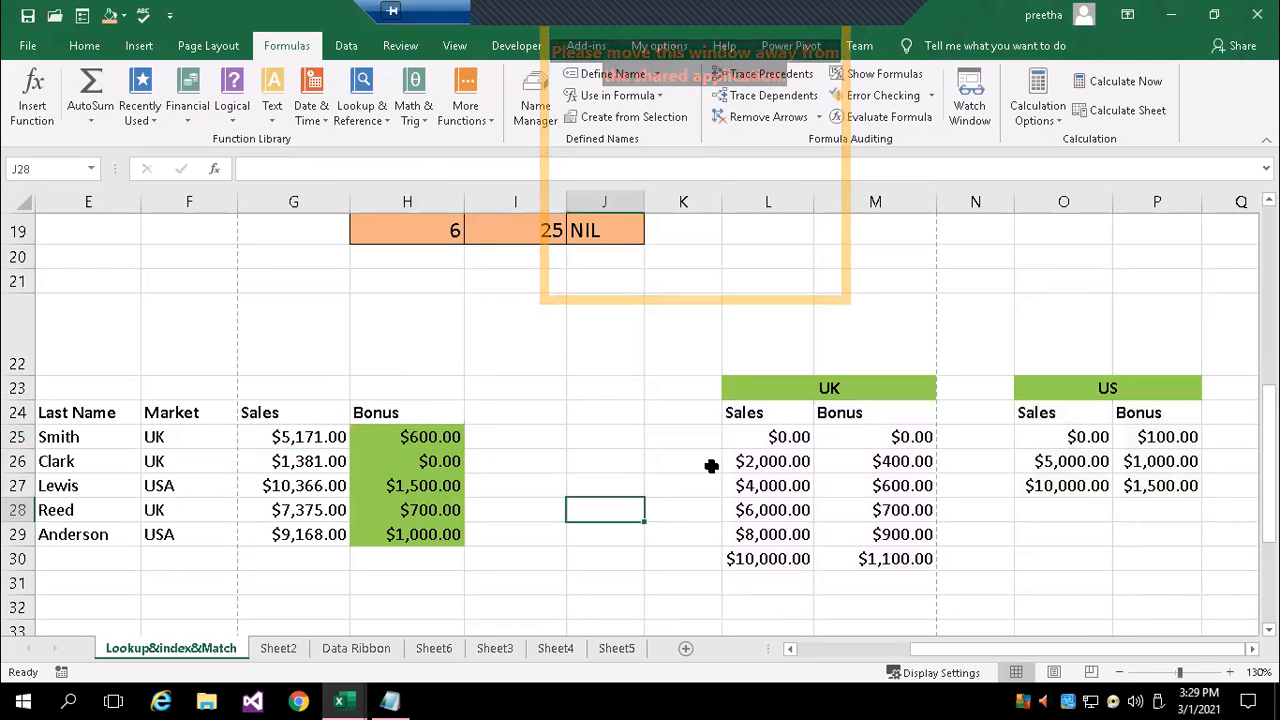
Inspect the defined range names of the UK table in L24:M30 and the US table in O24:P27
{"action": "left_click_drag", "start_coordinate": [740, 412], "coordinate": [889, 551]}
{"action": "left_click", "coordinate": [45, 169]}
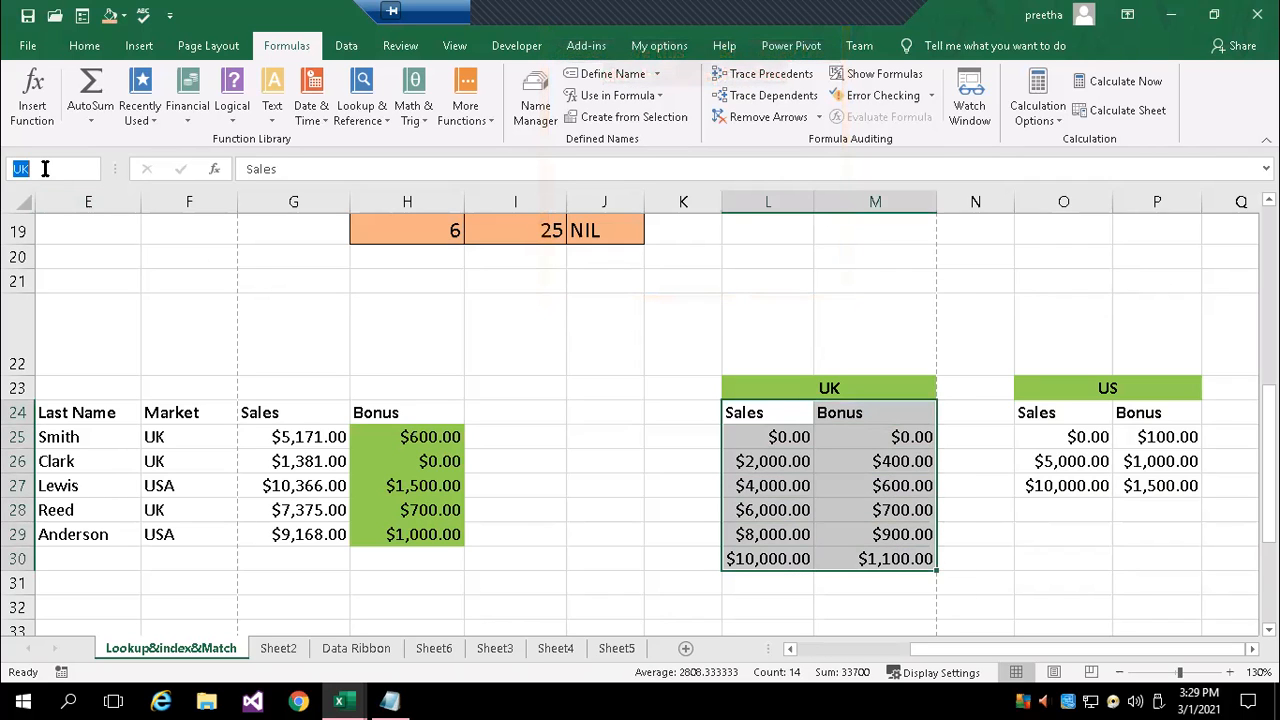
{"action": "key", "text": "Return"}
{"action": "left_click_drag", "start_coordinate": [1057, 414], "coordinate": [1163, 485]}
{"action": "left_click", "coordinate": [40, 169]}
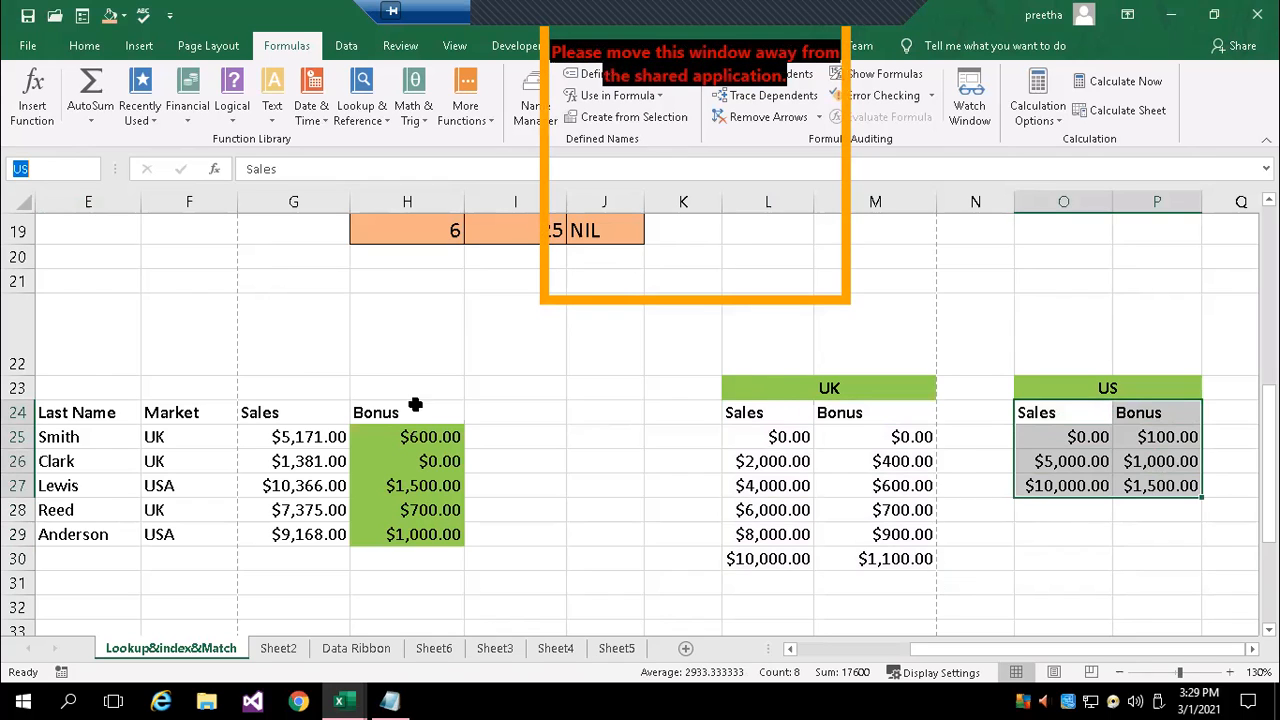
Review the bonus formula in H25 and trace the sales in G25 to the UK bracket in L27 and its bonus in M27
{"action": "double_click", "coordinate": [400, 434]}
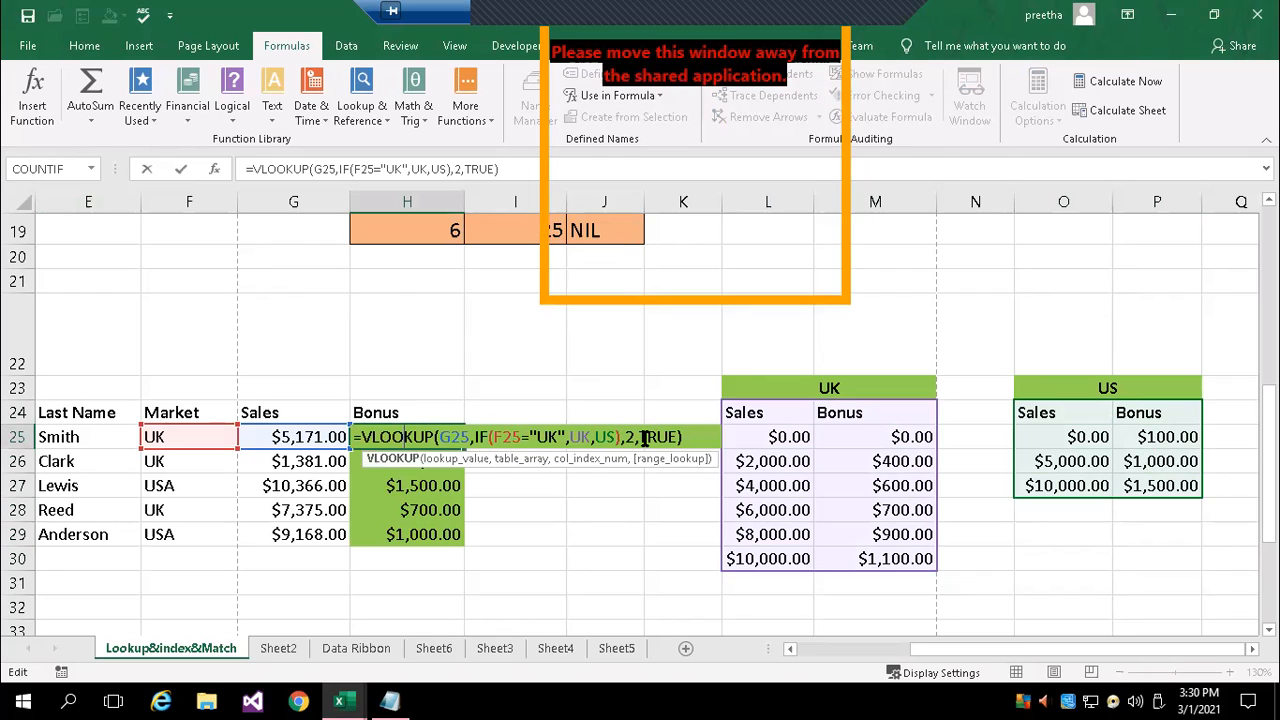
{"action": "key", "text": "Return"}
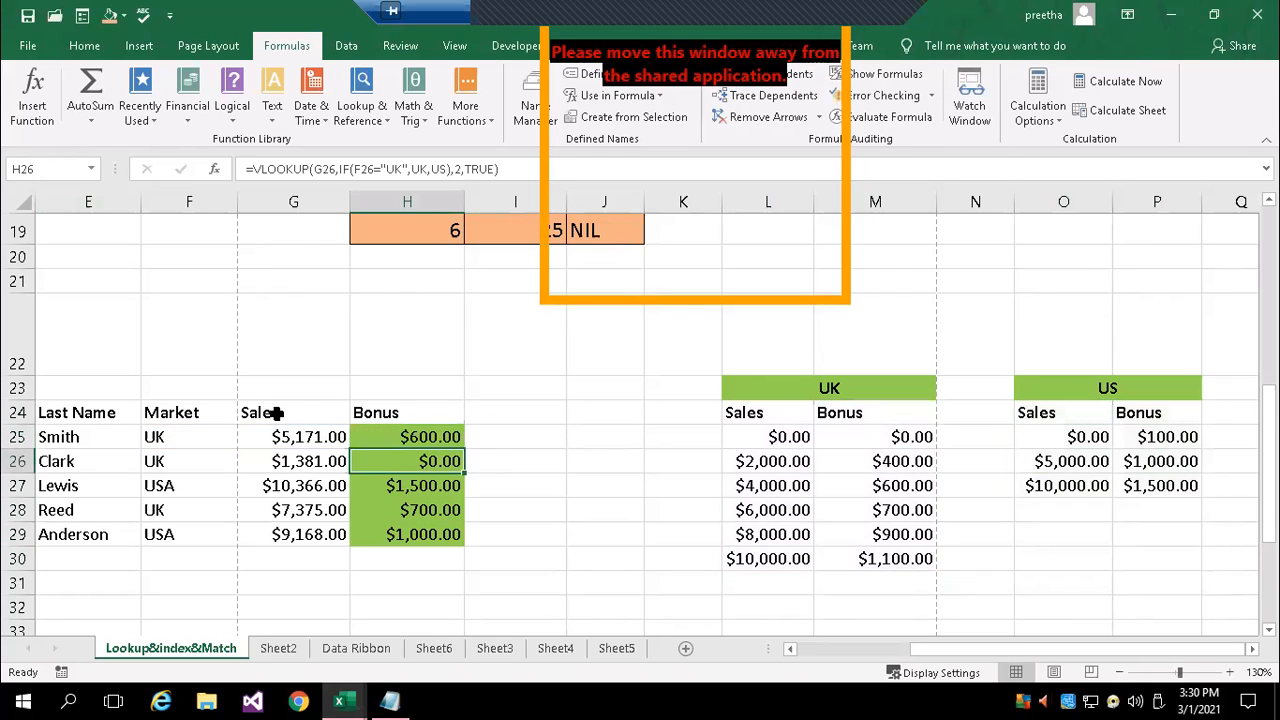
{"action": "left_click", "coordinate": [310, 437]}
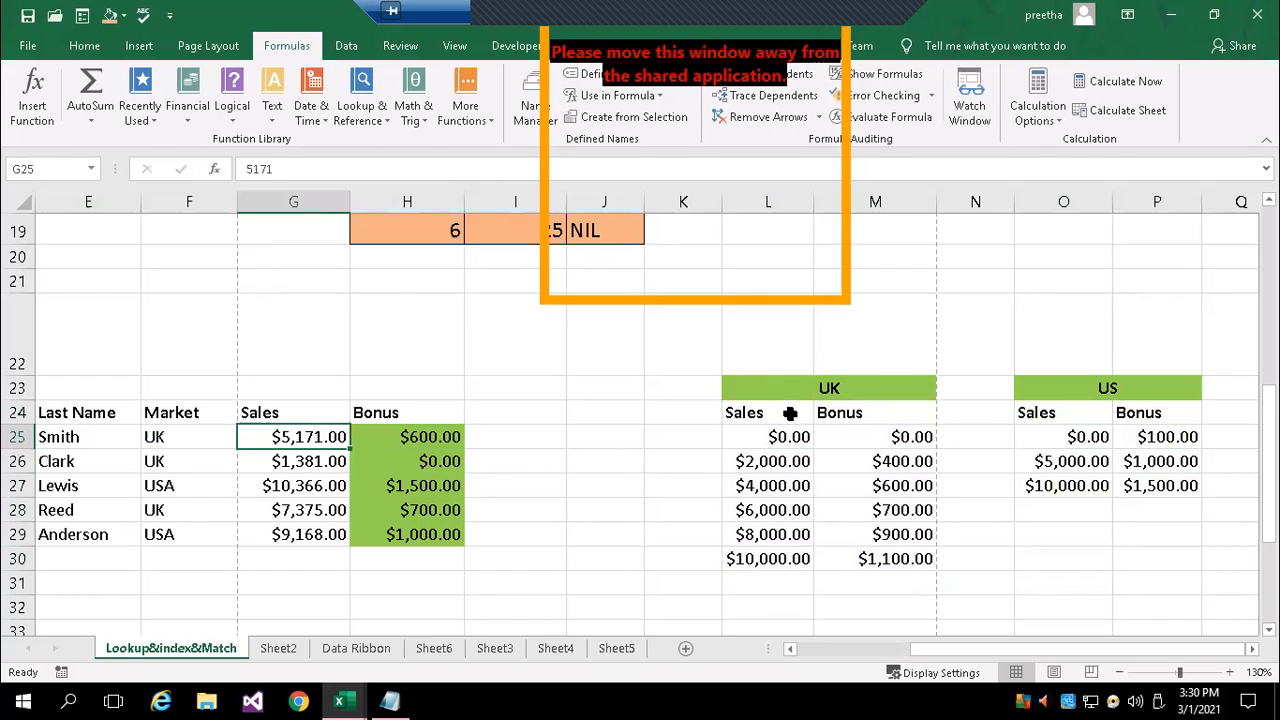
{"action": "left_click", "coordinate": [782, 486]}
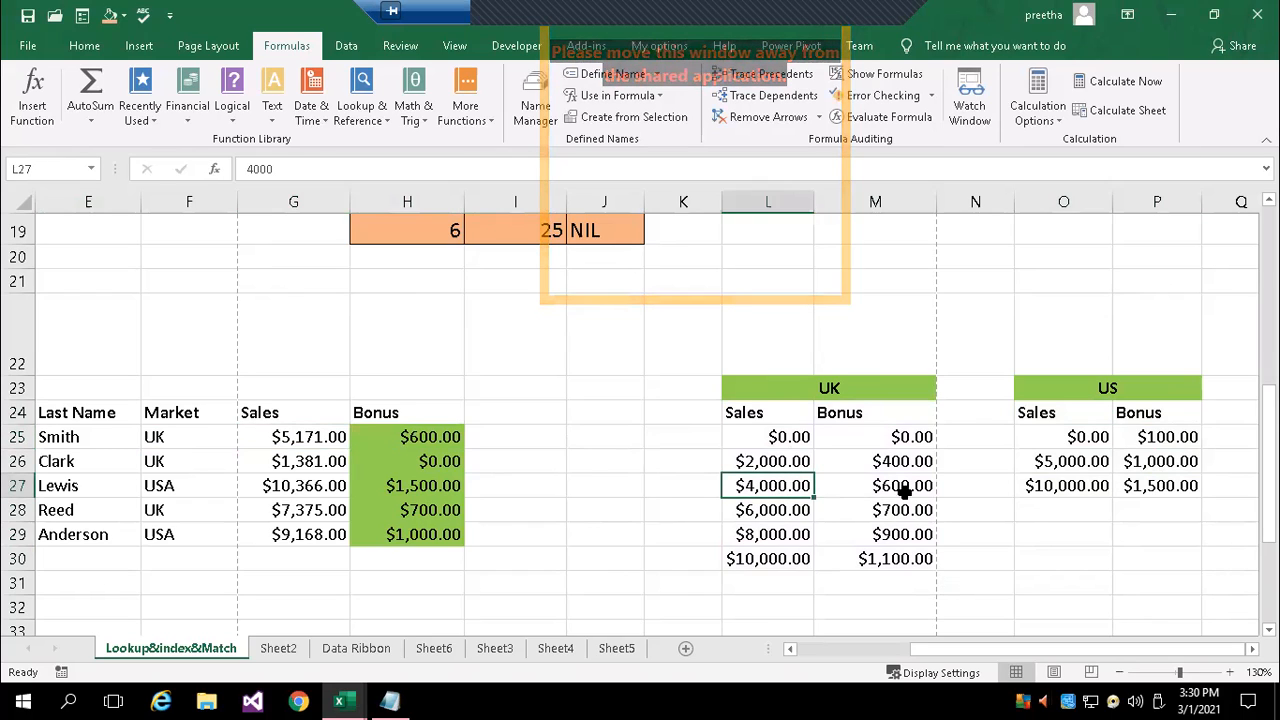
{"action": "left_click", "coordinate": [900, 488]}
{"action": "left_click", "coordinate": [413, 427]}
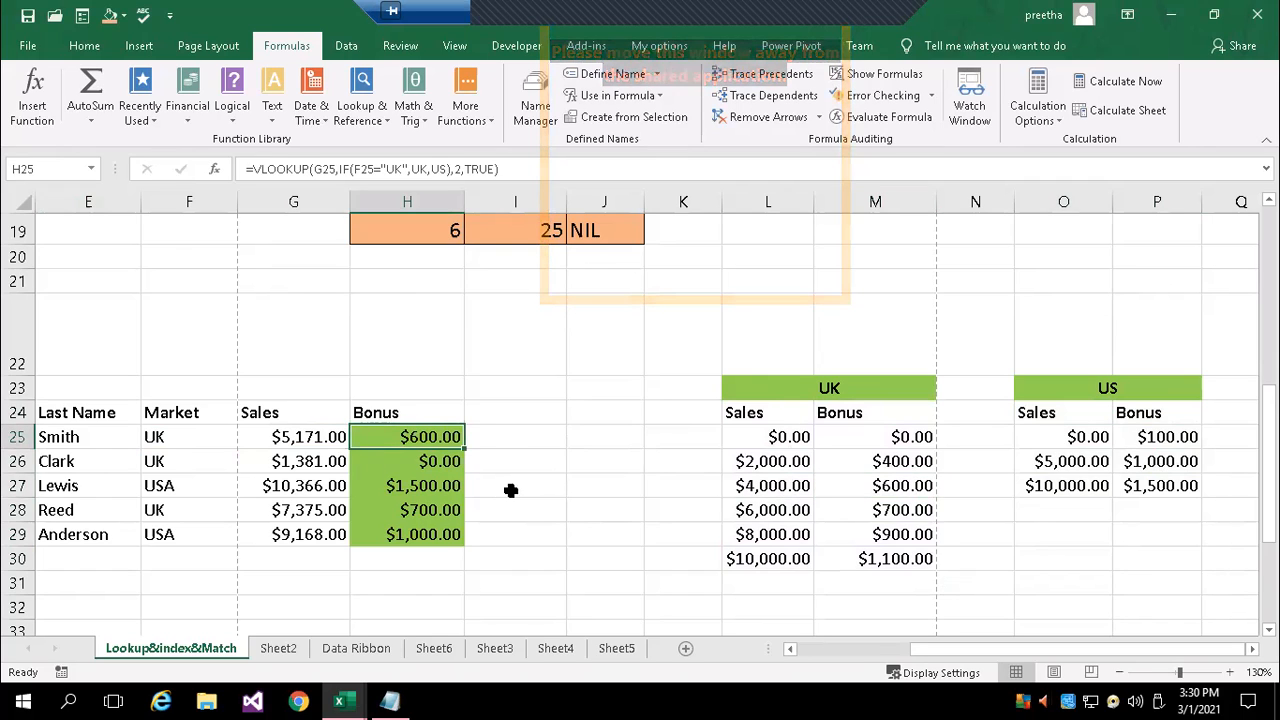
Check the market, sales and bonus in row 26, and the market and sales in row 27
{"action": "left_click", "coordinate": [155, 458]}
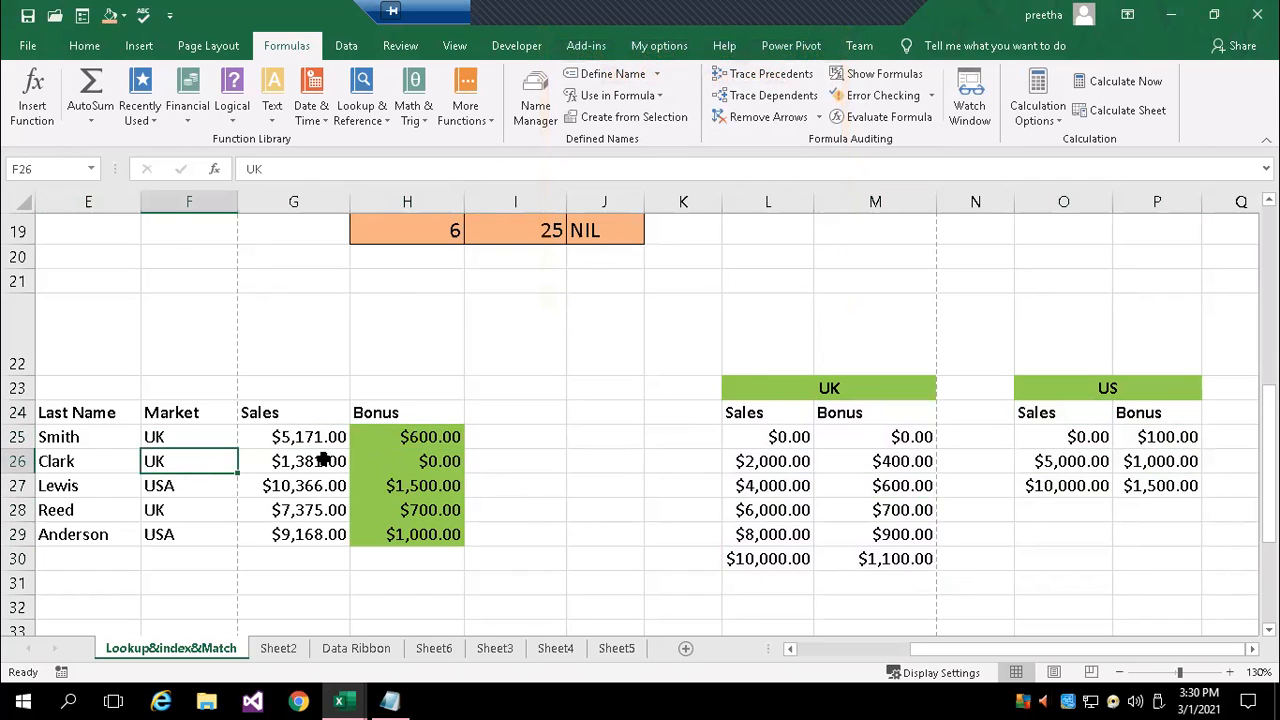
{"action": "left_click", "coordinate": [321, 459]}
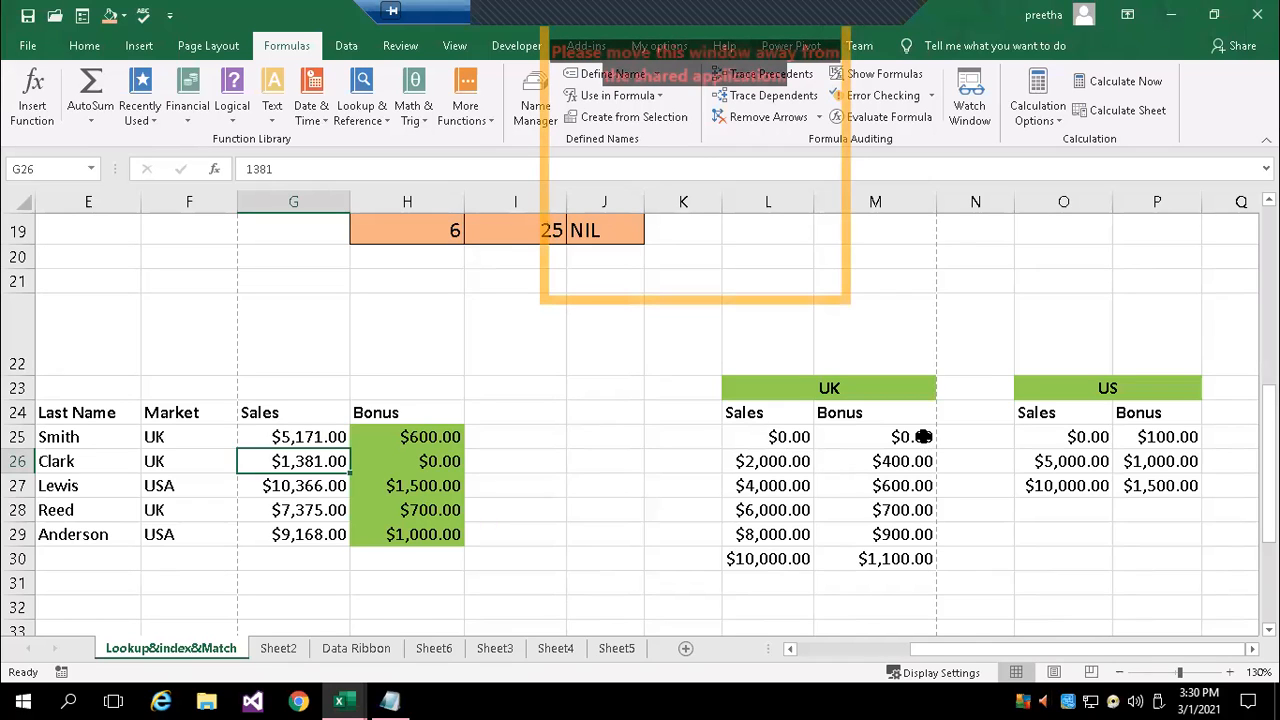
{"action": "left_click", "coordinate": [440, 463]}
{"action": "left_click", "coordinate": [224, 487]}
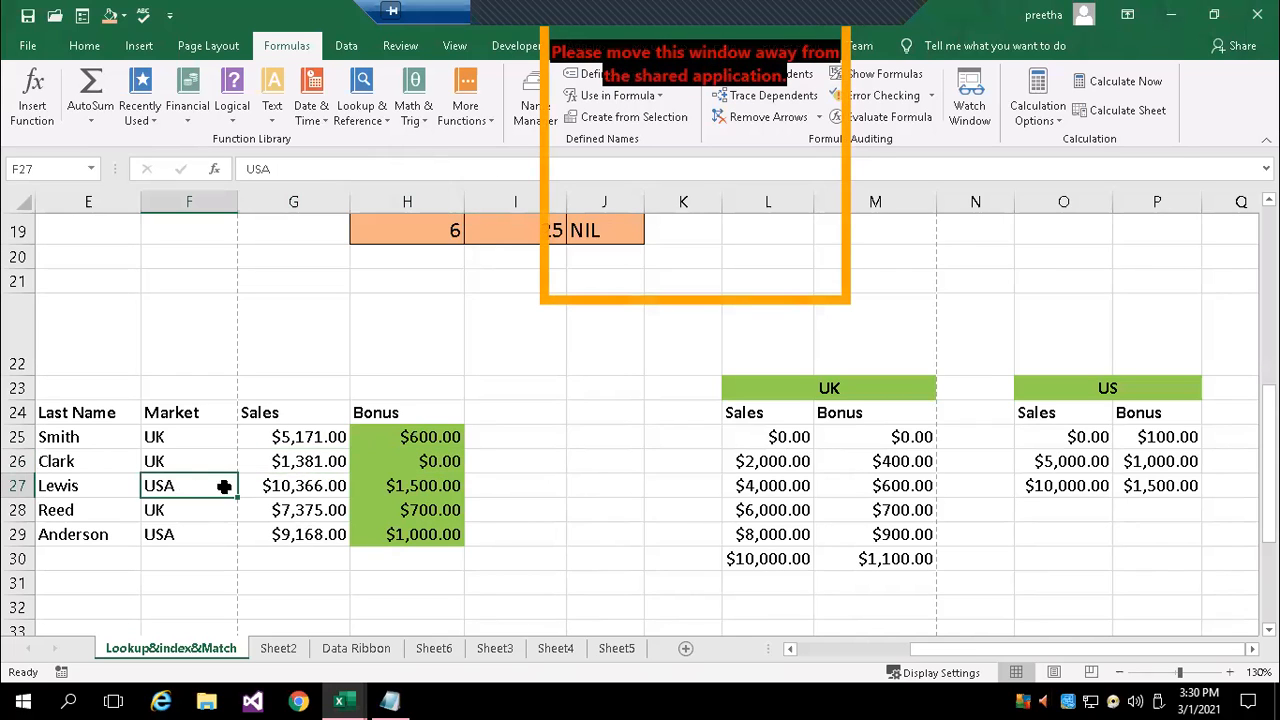
{"action": "left_click", "coordinate": [304, 494]}
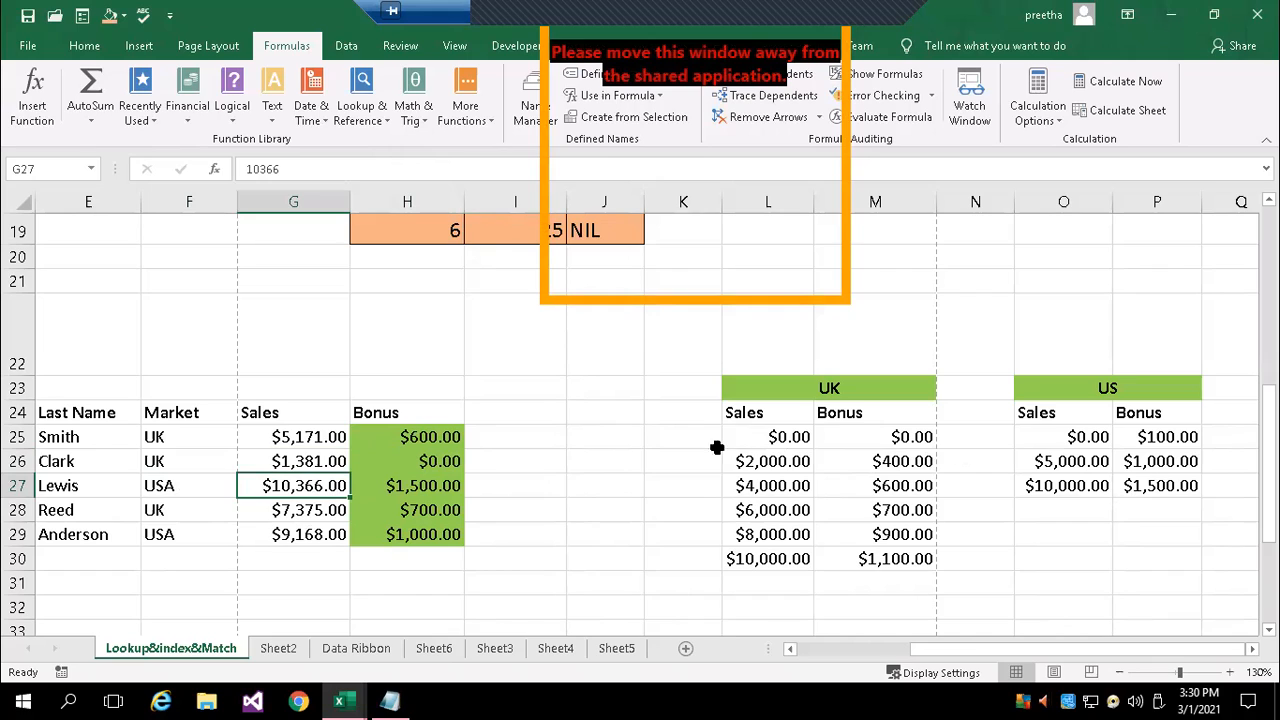
{"action": "left_click", "coordinate": [163, 481]}
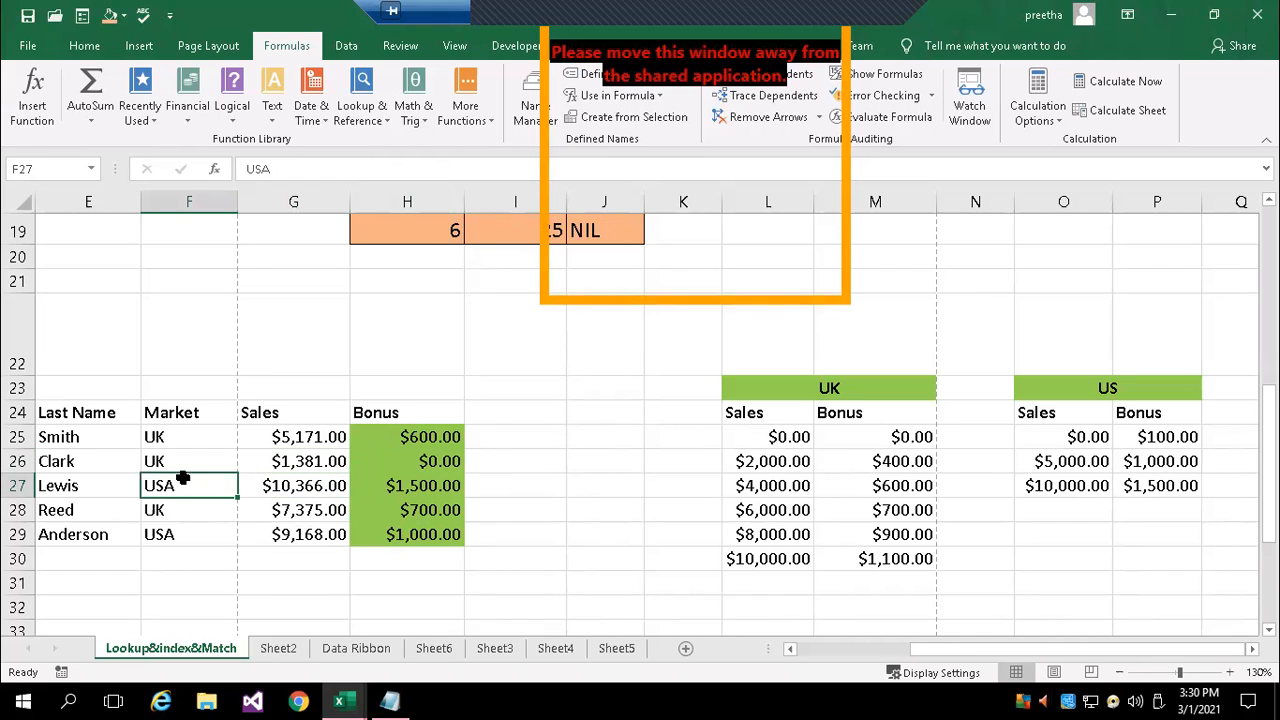
Compare the market entries in F25, F27 and F28, and check the bonus formulas in H28 and H29
{"action": "double_click", "coordinate": [185, 436]}
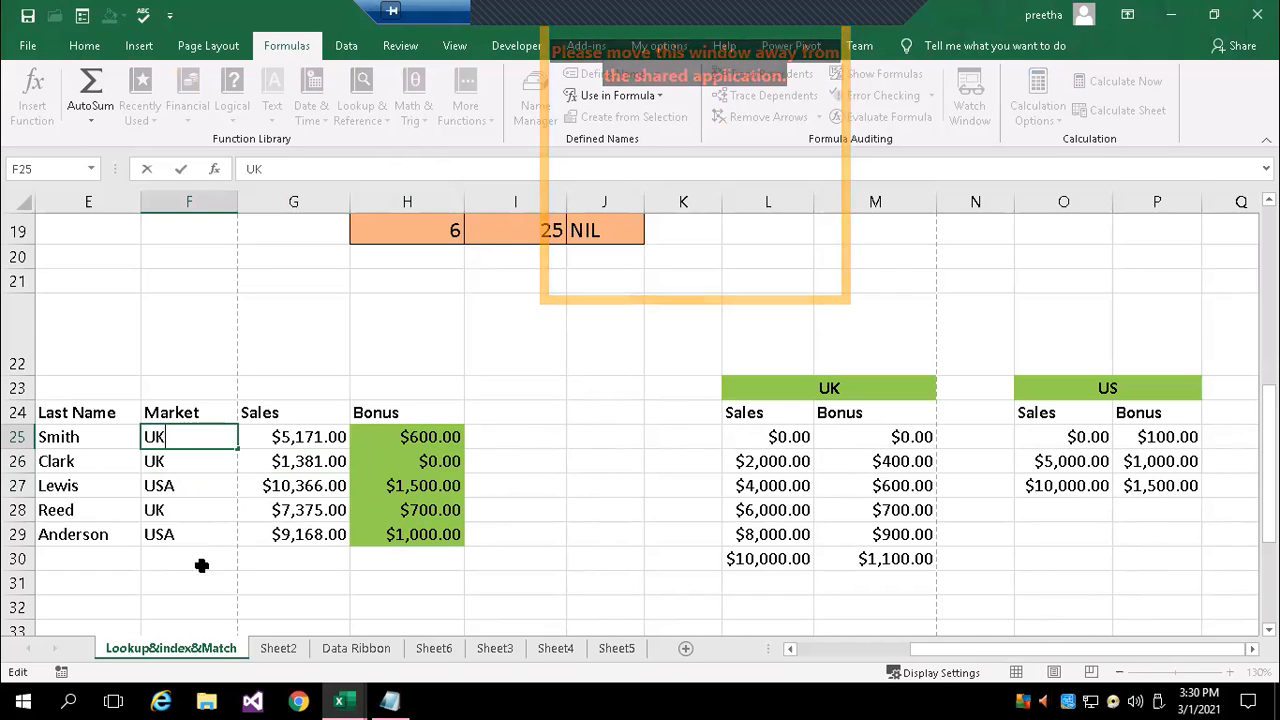
{"action": "left_click", "coordinate": [188, 489]}
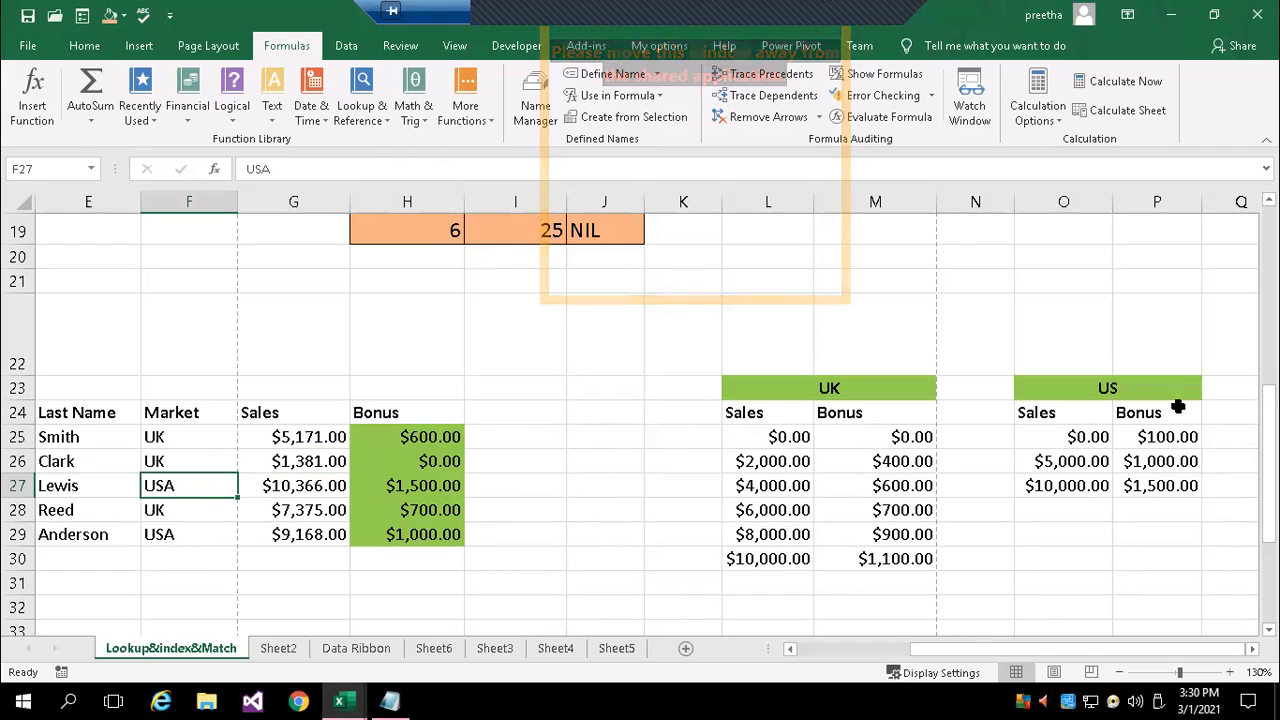
{"action": "left_click", "coordinate": [200, 516]}
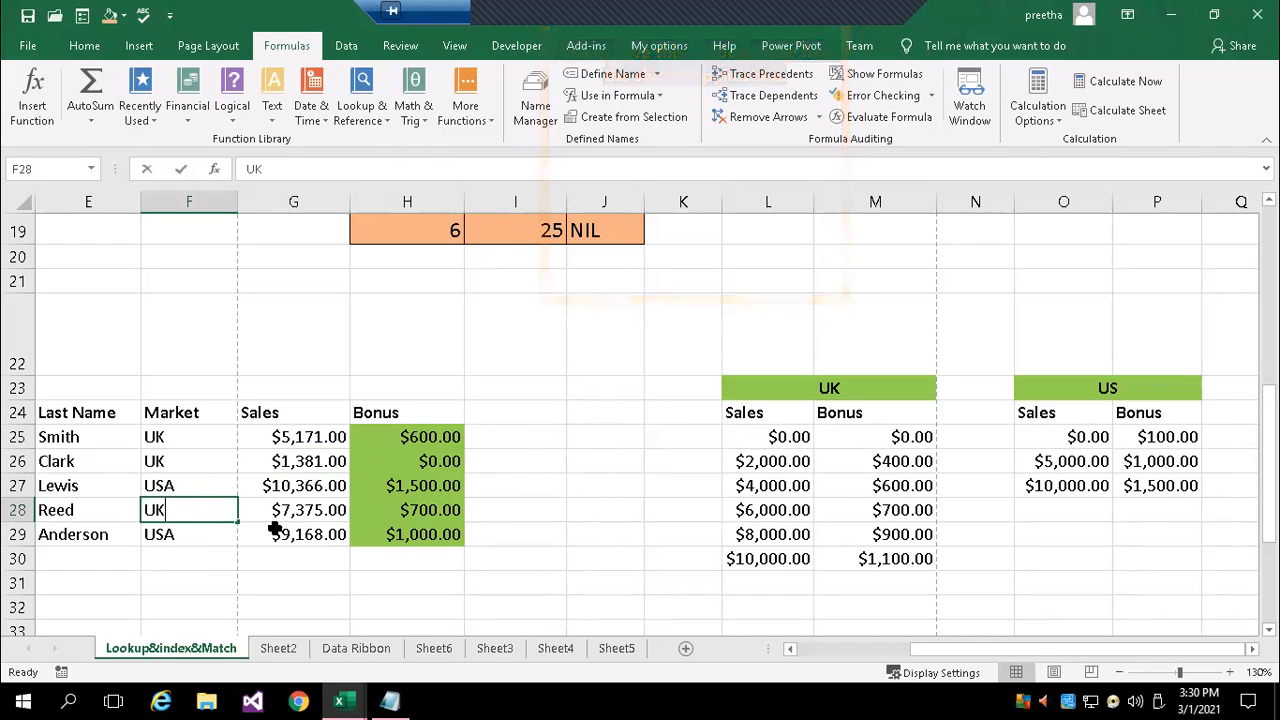
{"action": "key", "text": "F2"}
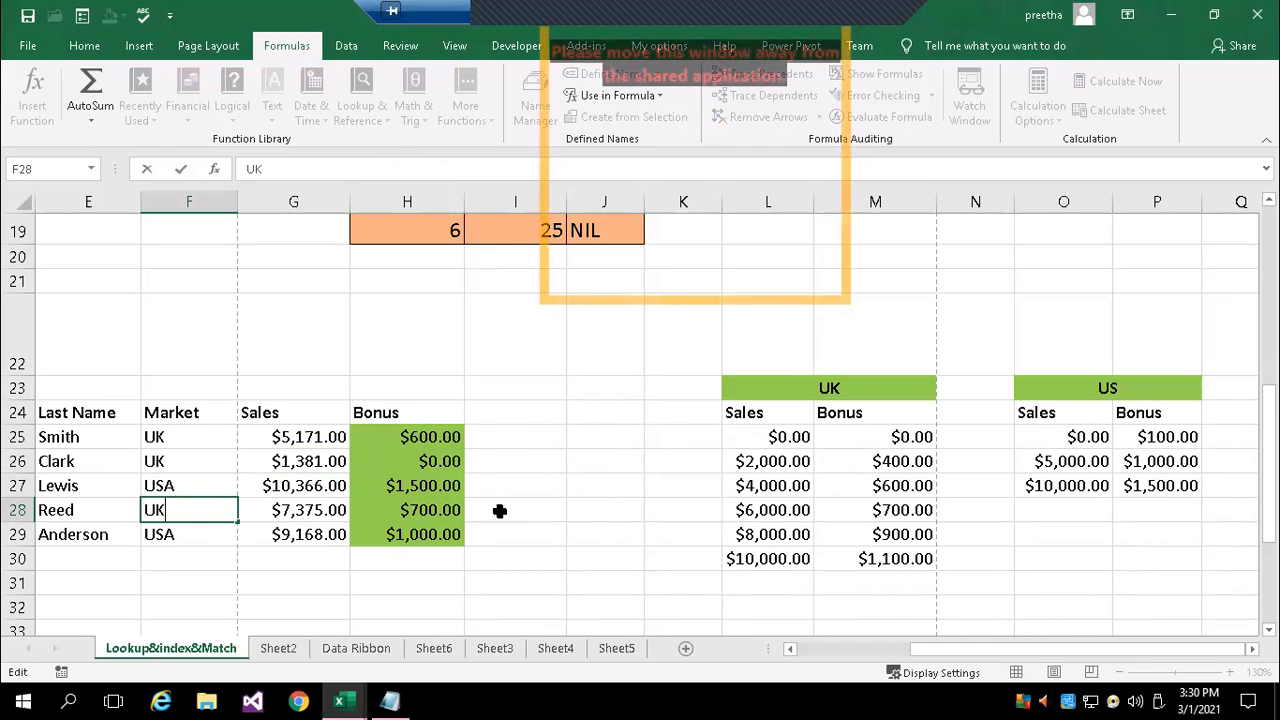
{"action": "left_click", "coordinate": [434, 517]}
{"action": "left_click", "coordinate": [440, 536]}
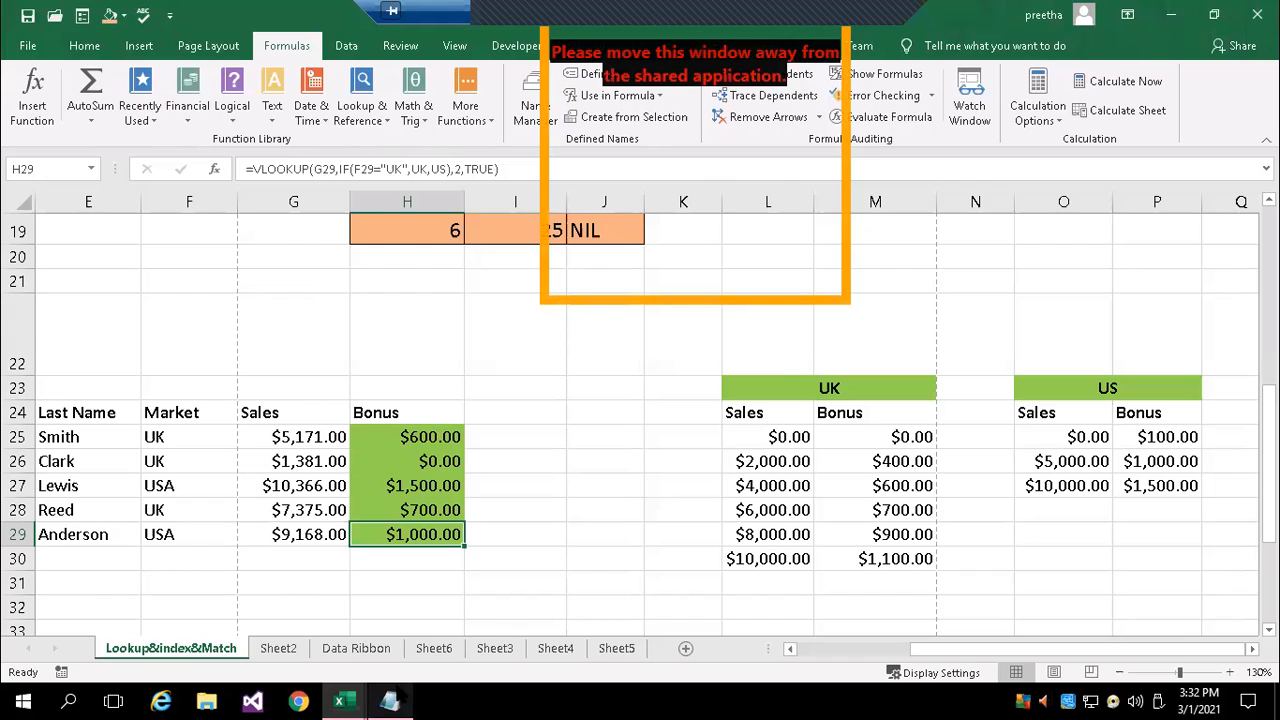
Switch to the Notepad notes and add the contact's e-mail address on its own line below the iferror() note, leaving a blank line between
{"action": "left_click", "coordinate": [390, 700]}
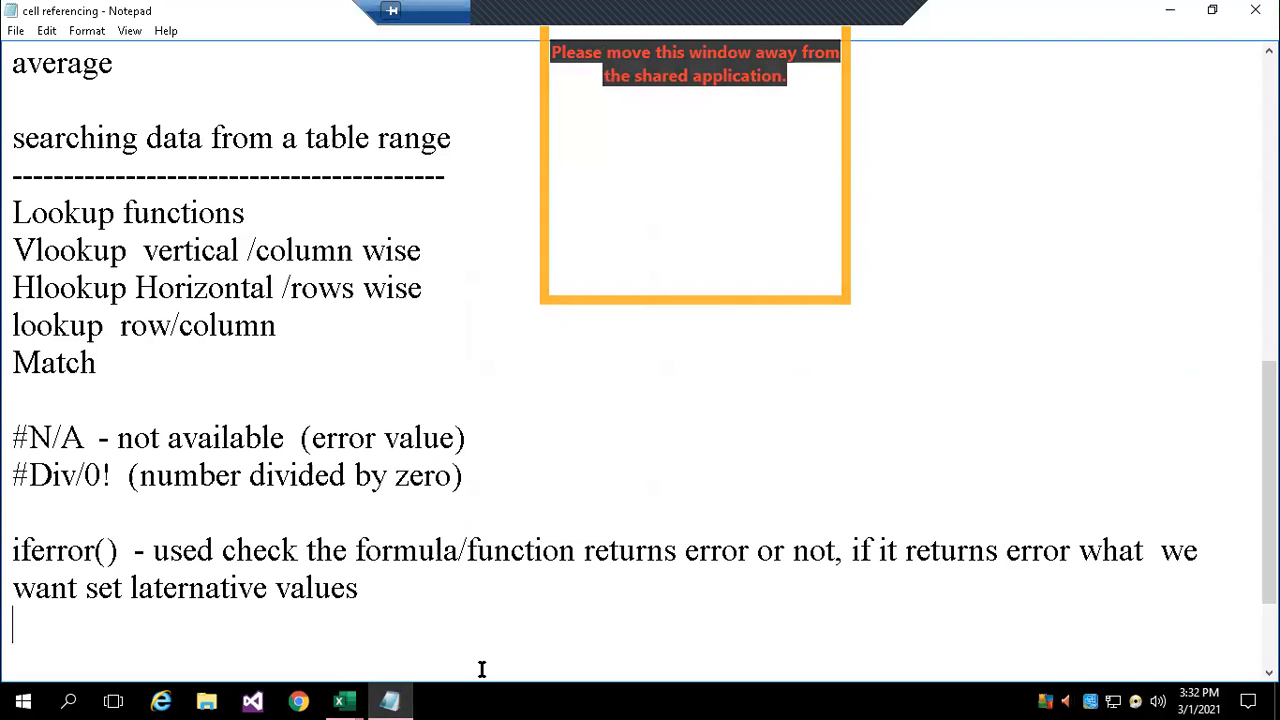
{"action": "key", "text": "Return"}
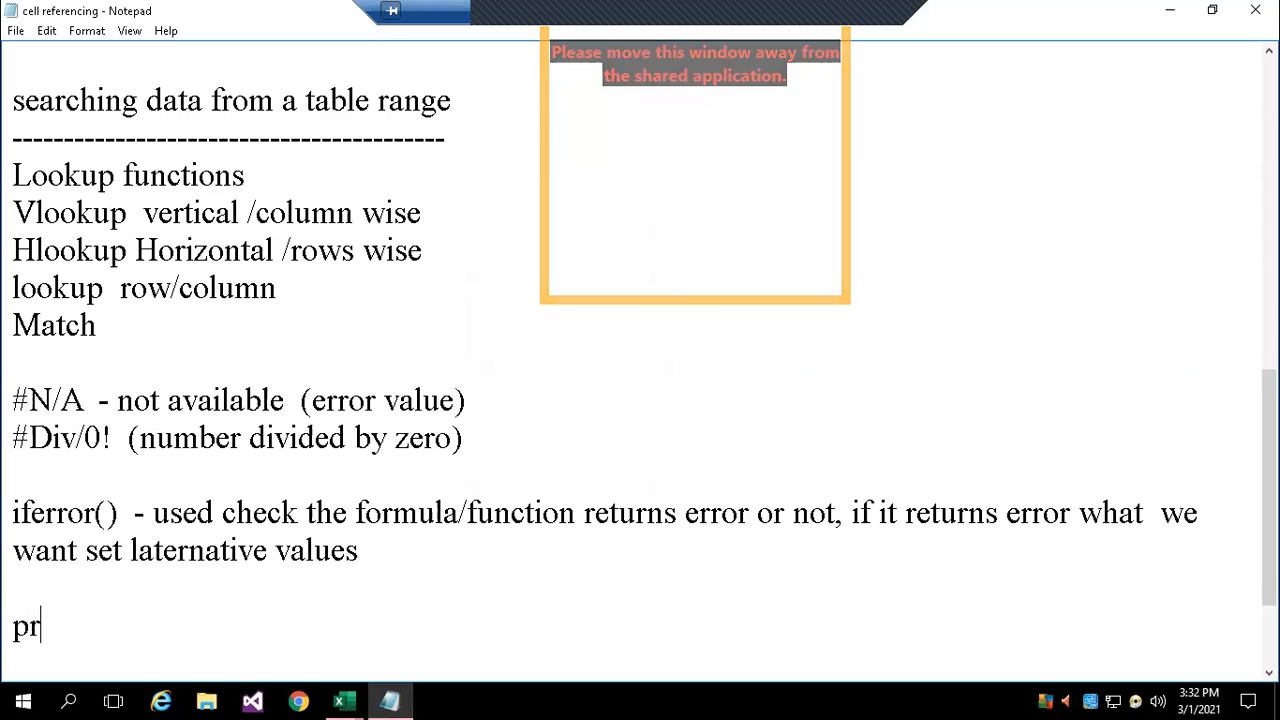
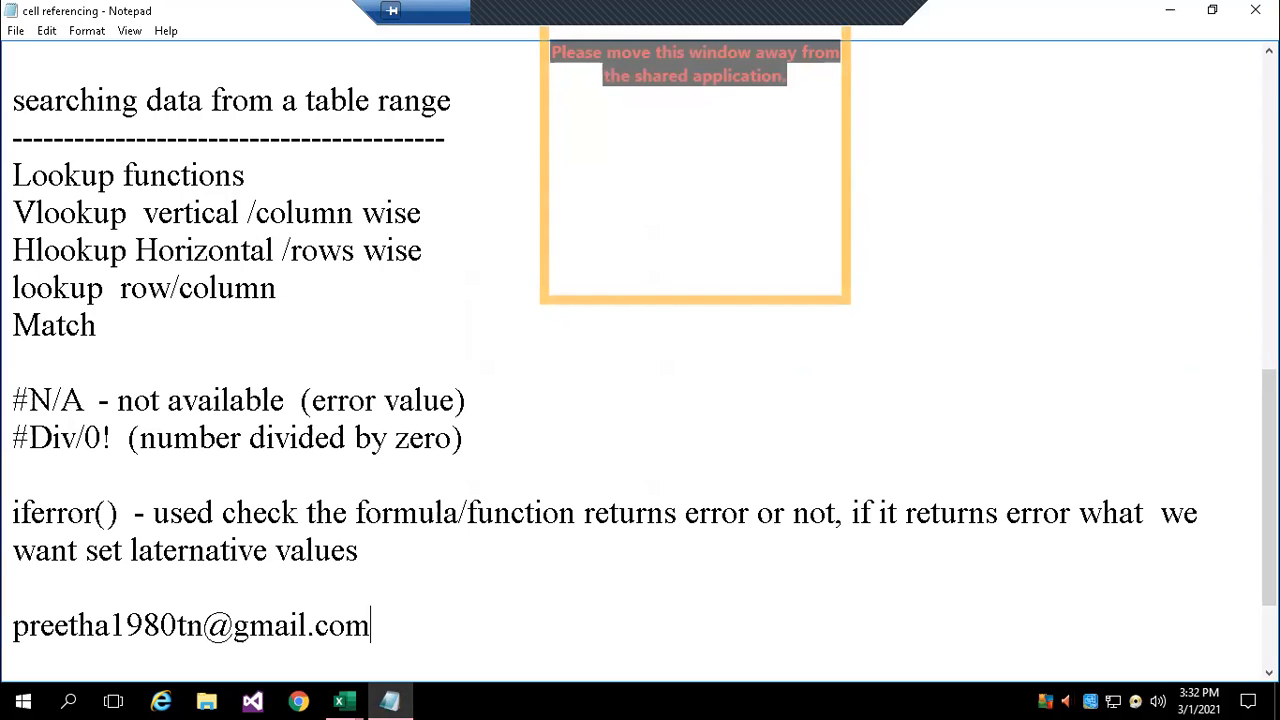
{"action": "key", "text": "Return"}
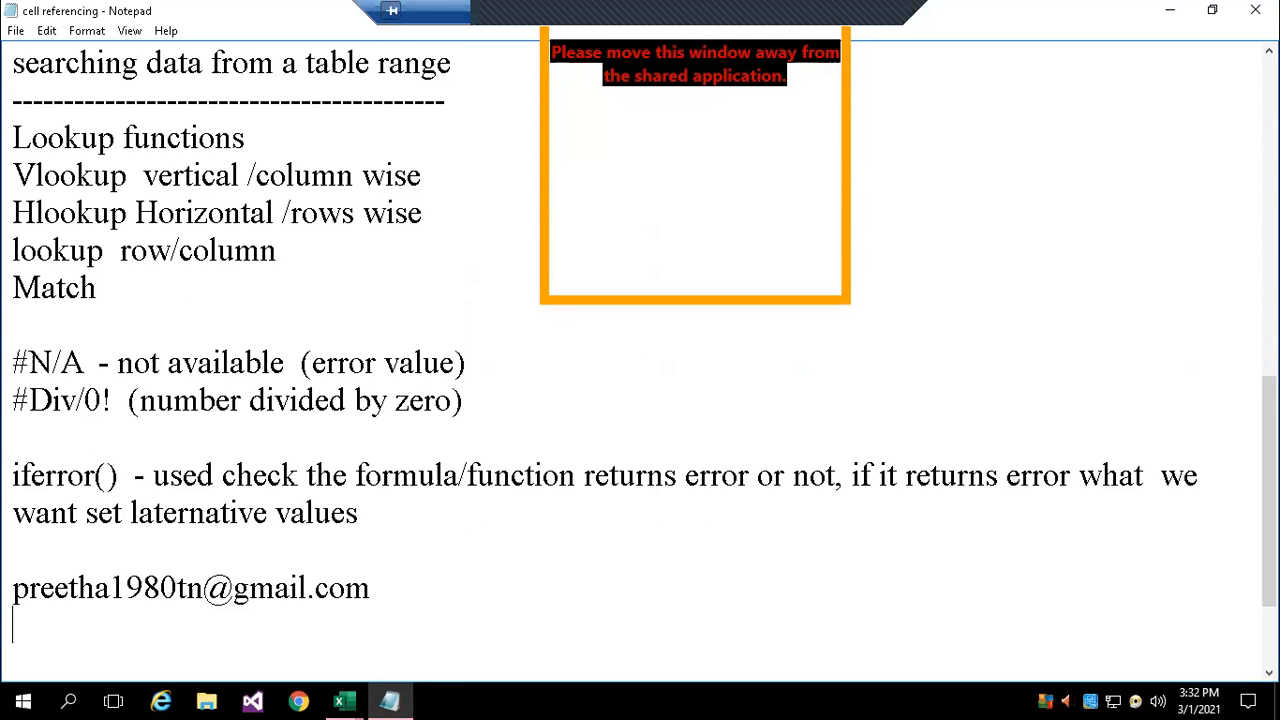
Return to the Excel workbook and look over the Index and Match section and the Multiple Lookup Tables section
{"action": "key", "text": "alt+Tab"}
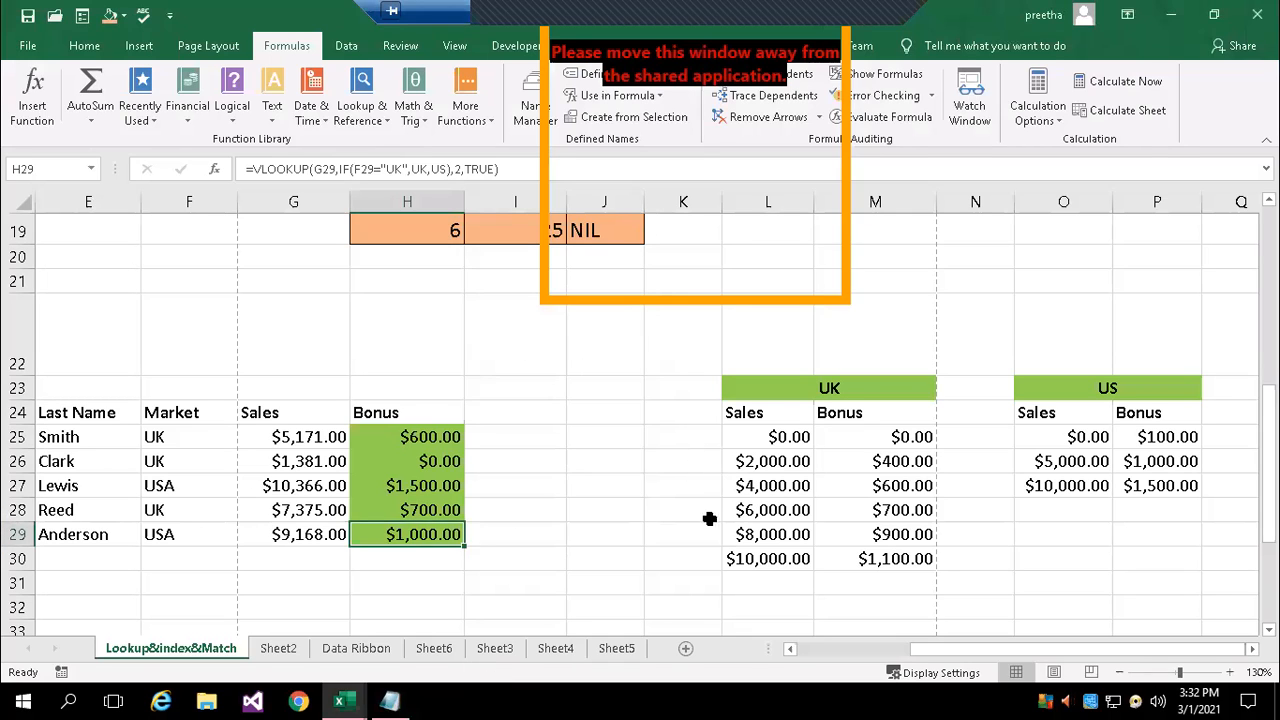
{"action": "scroll", "coordinate": [575, 505], "scroll_direction": "down", "scroll_amount": 4}
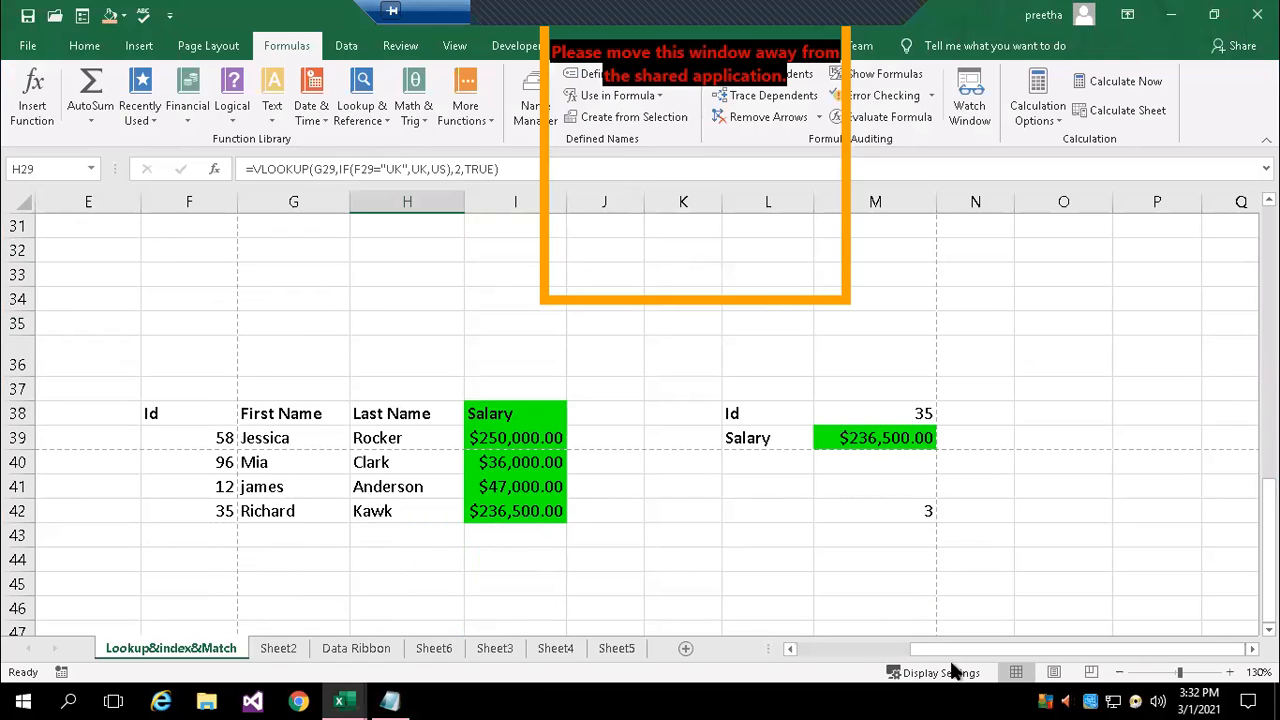
{"action": "left_click", "coordinate": [787, 648]}
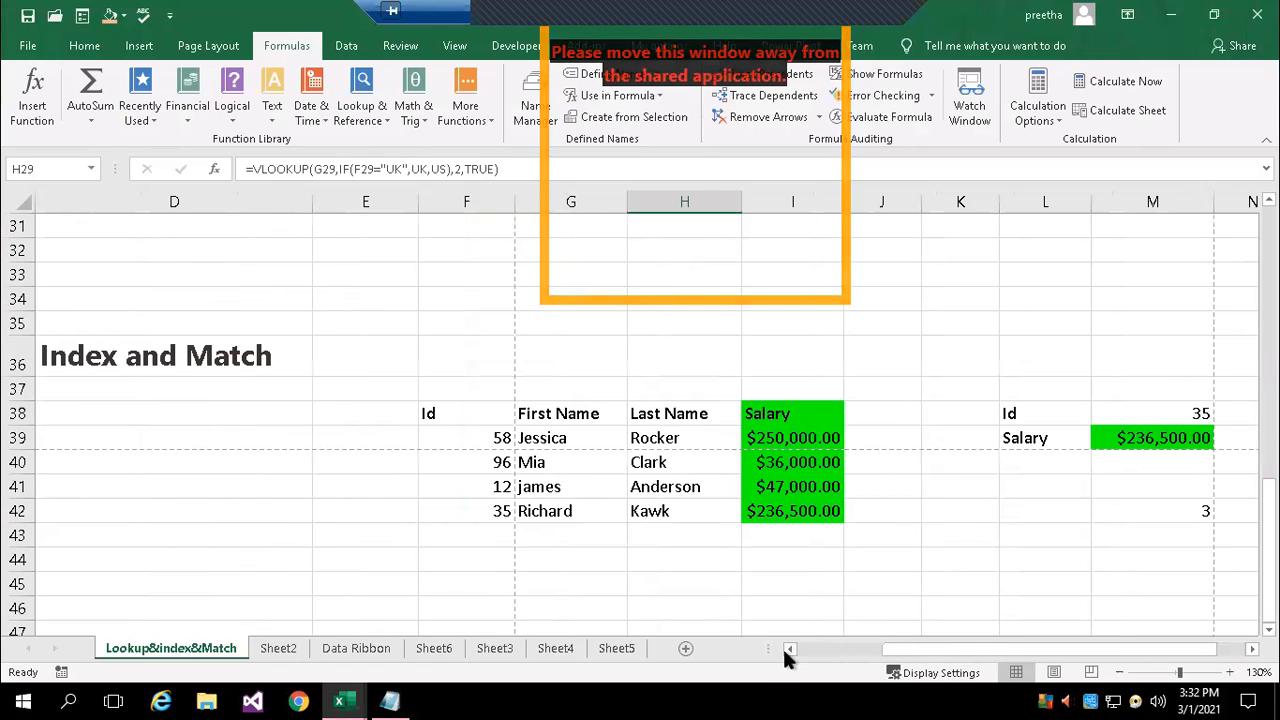
{"action": "left_click", "coordinate": [787, 648]}
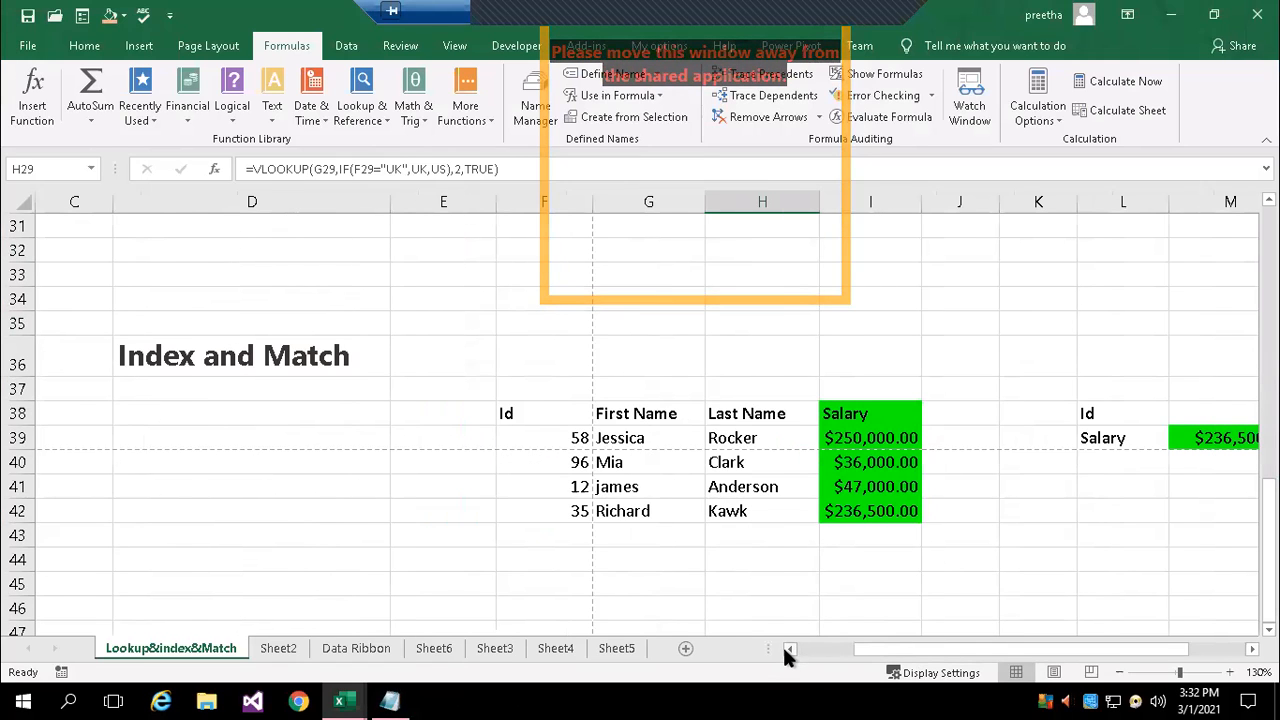
{"action": "left_click", "coordinate": [788, 648]}
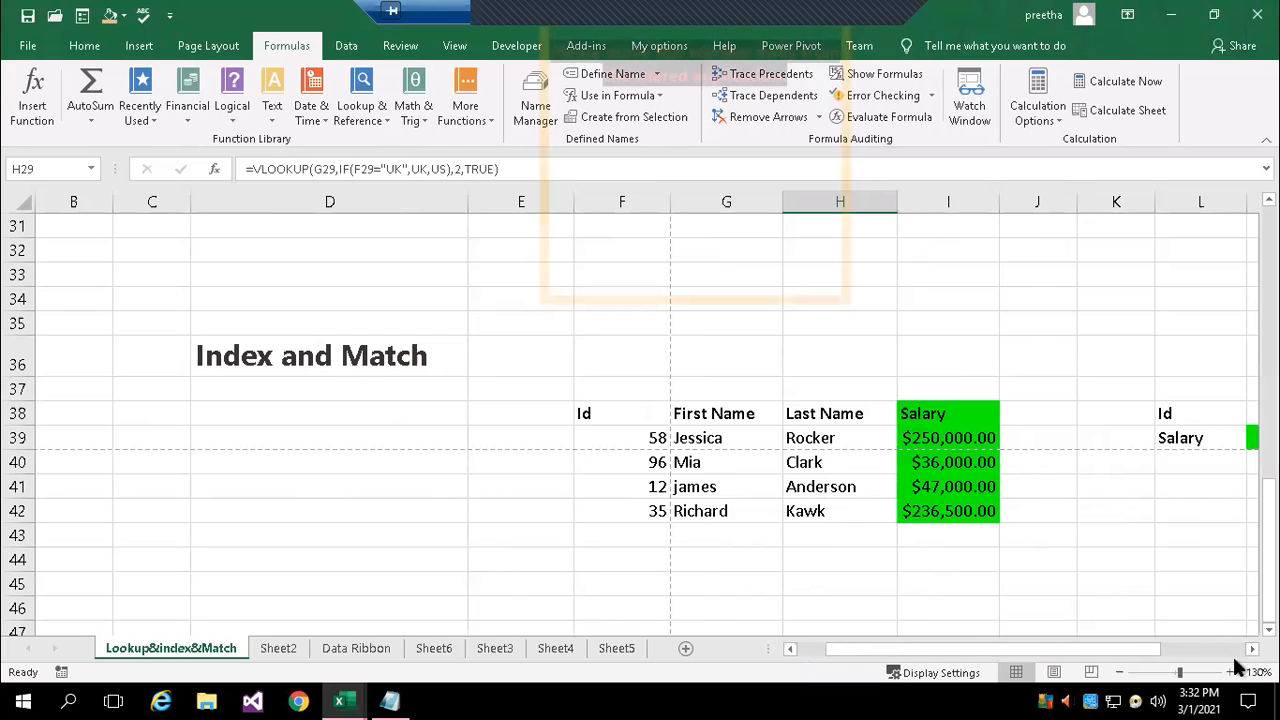
{"action": "scroll", "coordinate": [1040, 518], "scroll_direction": "up", "scroll_amount": 6}
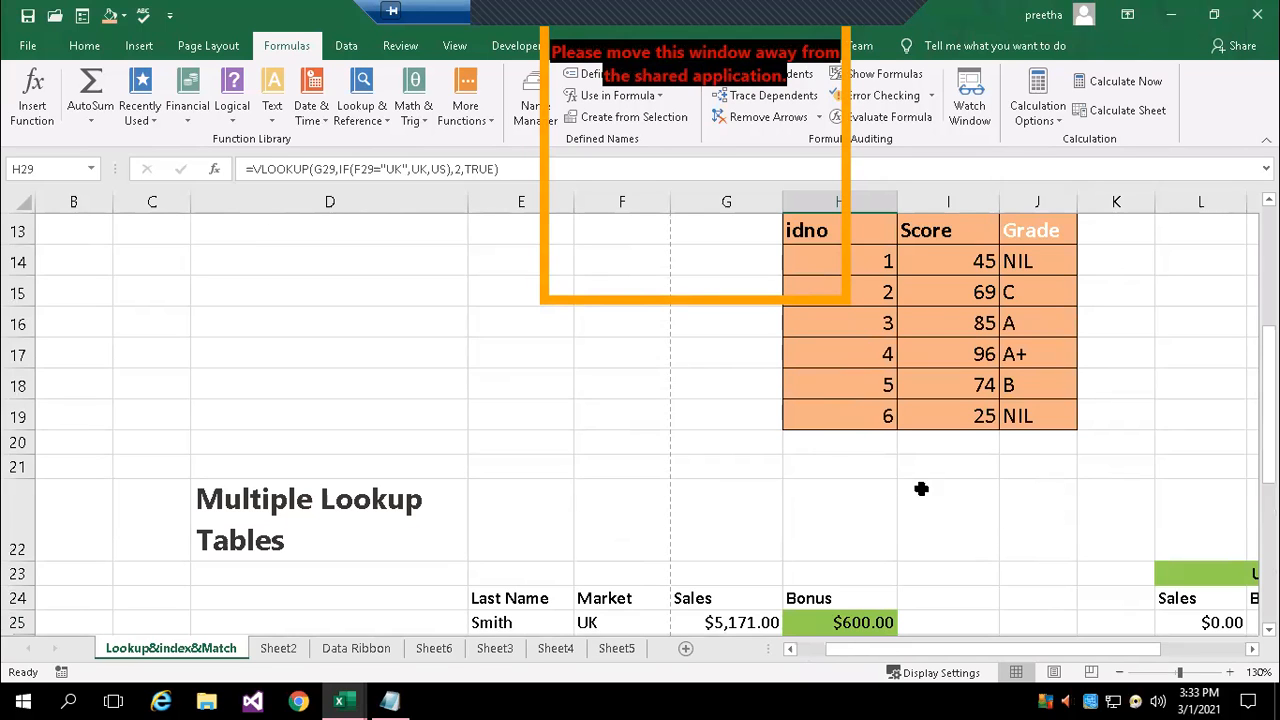
Go to the Index and Match section and look over the Id, First Name, Last Name and Salary headings in row 38
{"action": "scroll", "coordinate": [653, 397], "scroll_direction": "down", "scroll_amount": 2}
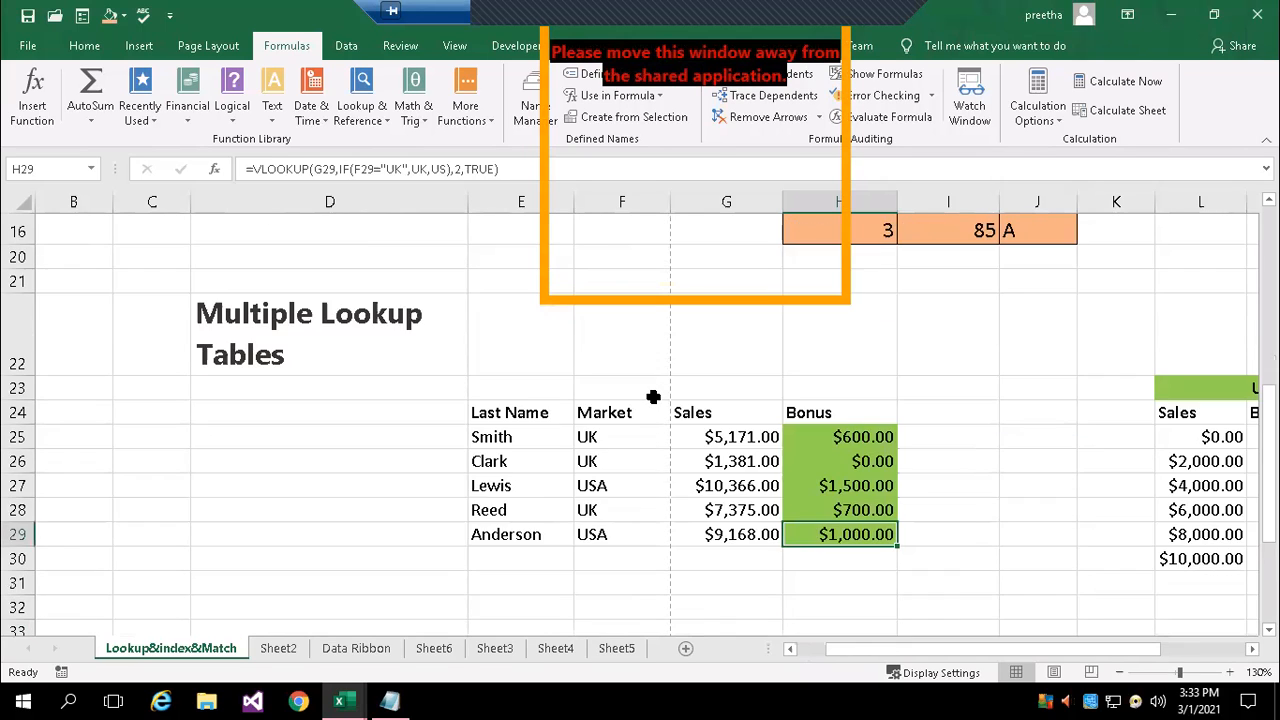
{"action": "scroll", "coordinate": [653, 397], "scroll_direction": "down", "scroll_amount": 3}
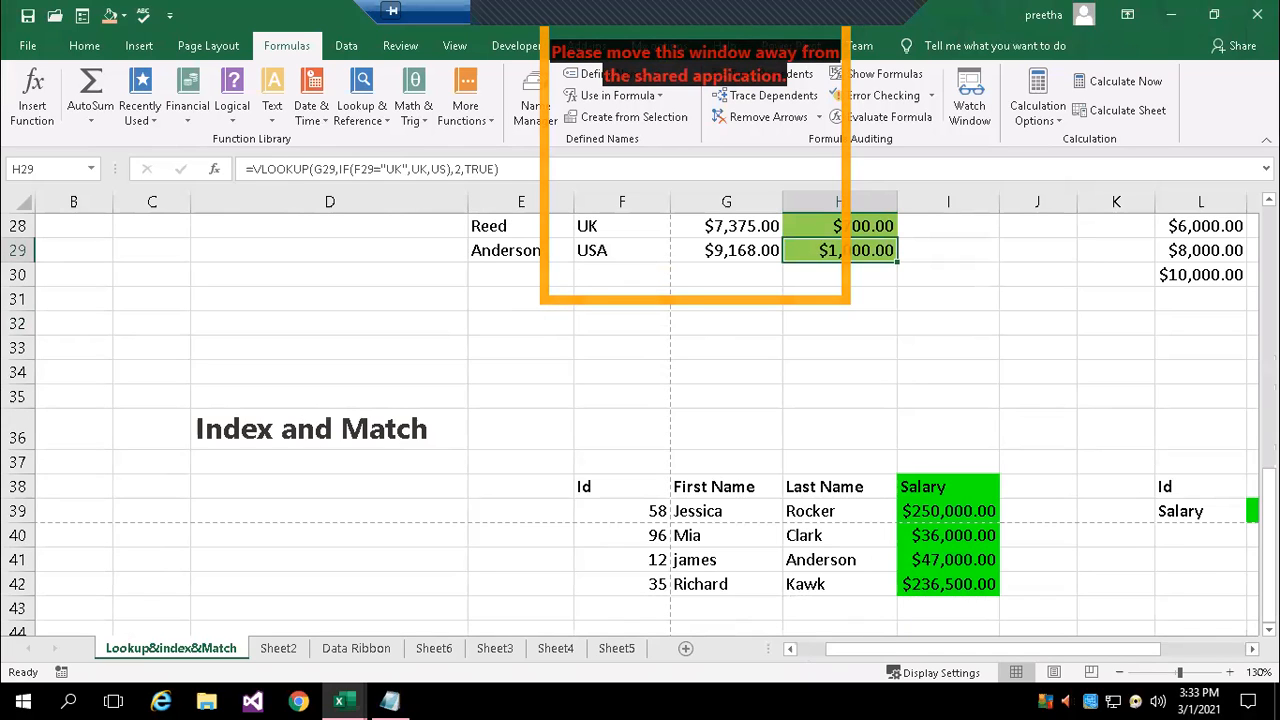
{"action": "scroll", "coordinate": [866, 511], "scroll_direction": "right", "scroll_amount": 1}
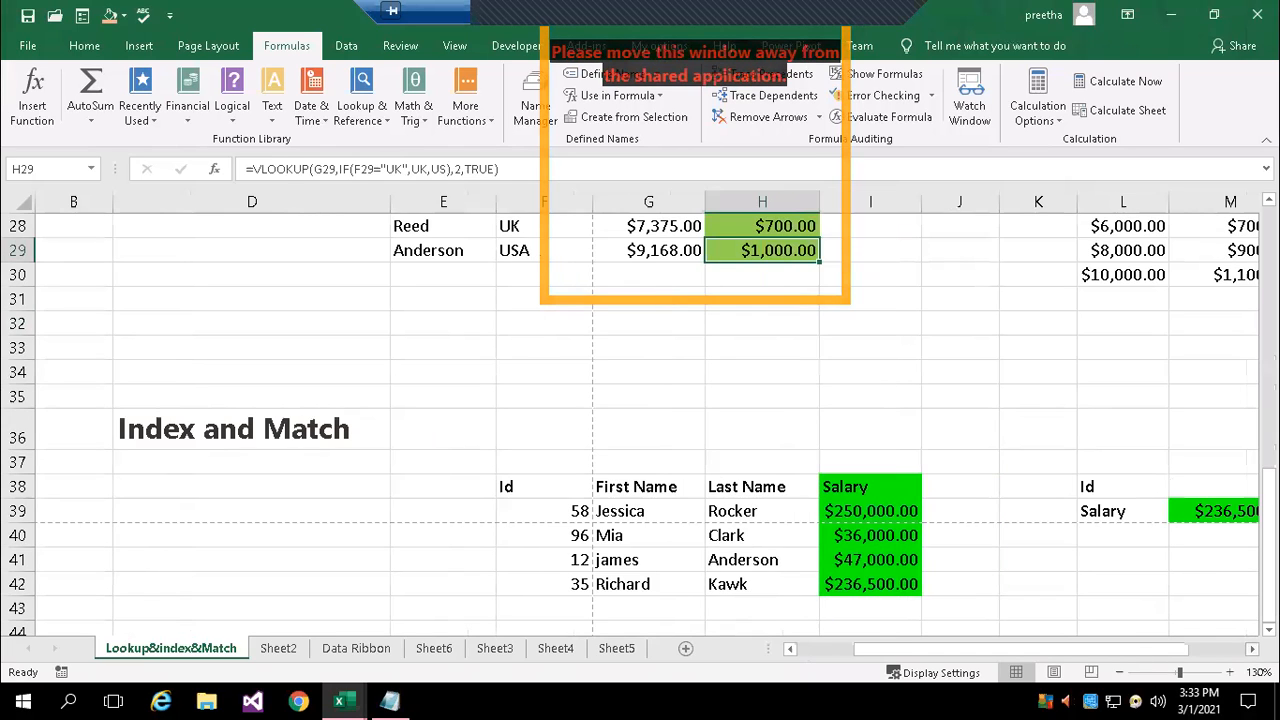
{"action": "double_click", "coordinate": [866, 511]}
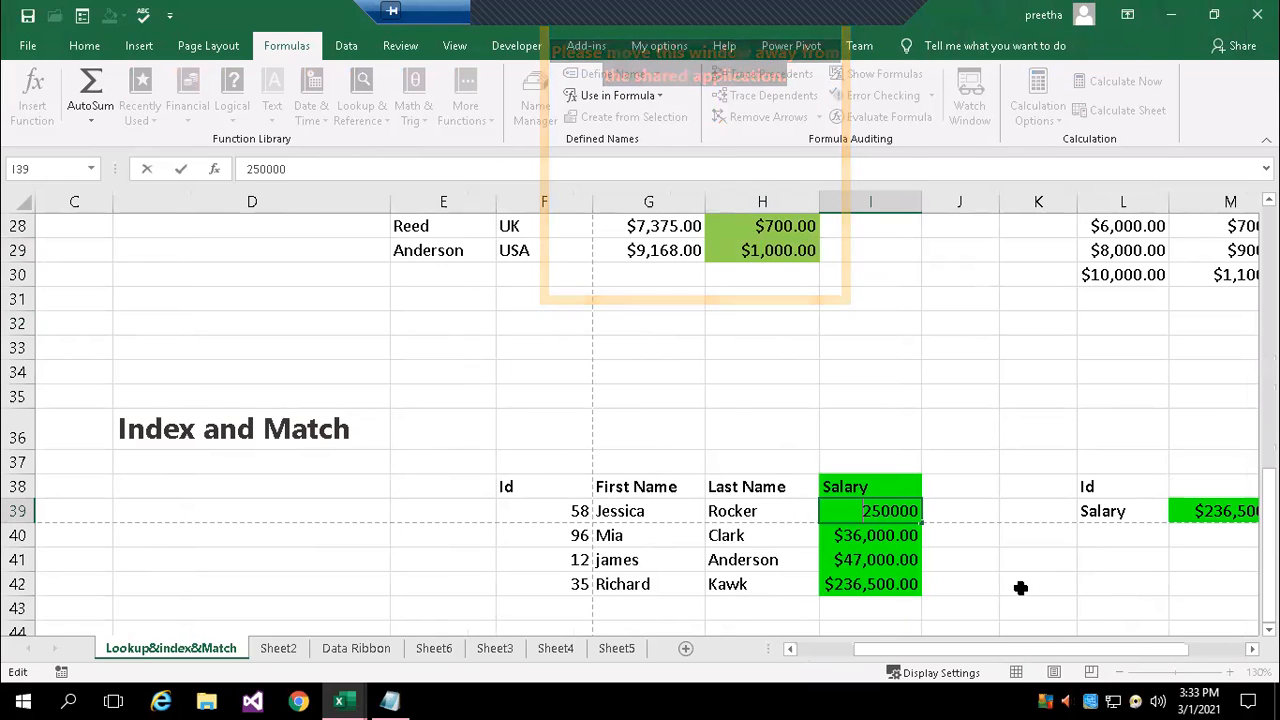
{"action": "key", "text": "Escape"}
{"action": "left_click", "coordinate": [543, 488]}
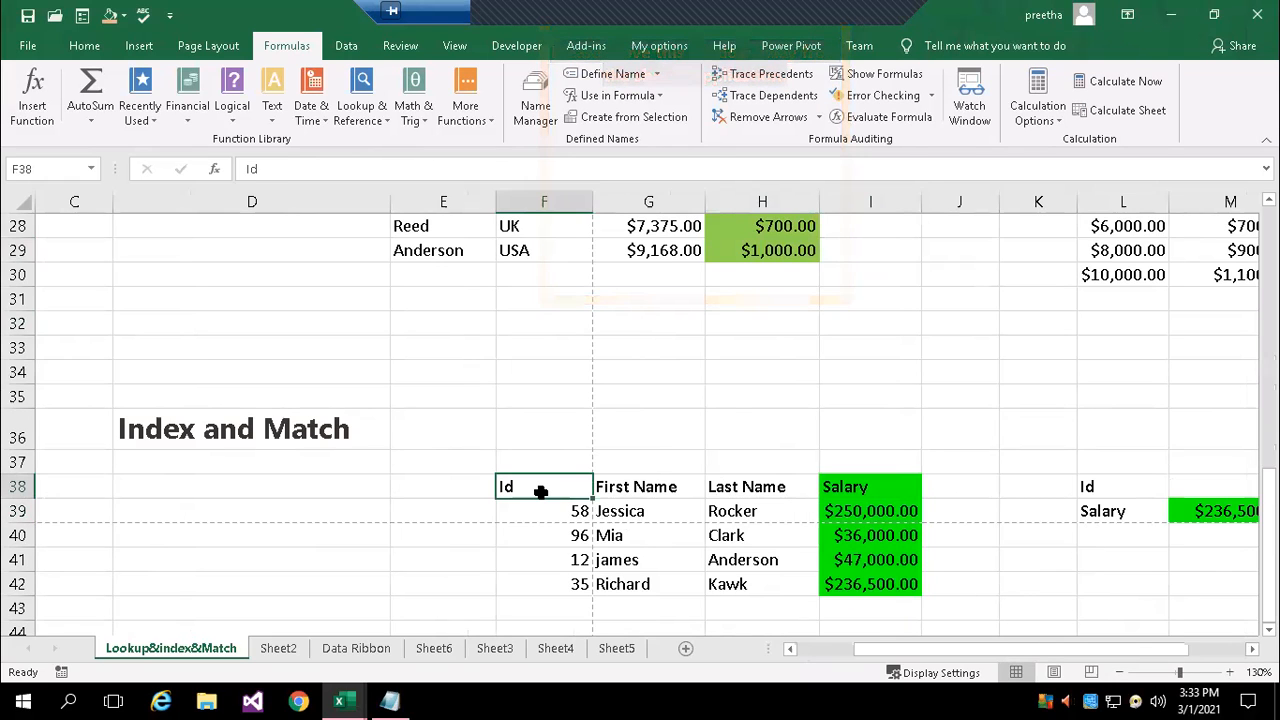
{"action": "left_click", "coordinate": [633, 487]}
{"action": "left_click", "coordinate": [728, 487]}
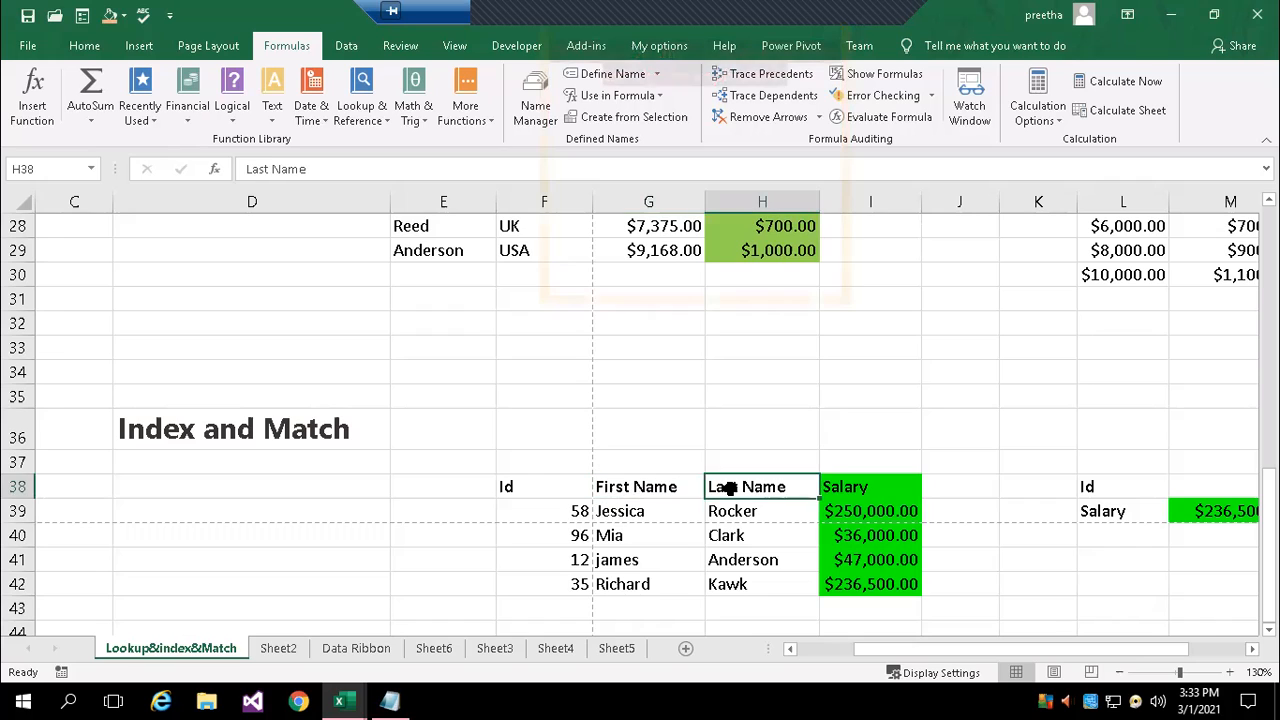
{"action": "left_click", "coordinate": [840, 495]}
Inspect the salary formula in M39, its lookup Id in M38, and the corresponding Id in F42
{"action": "scroll", "coordinate": [1184, 560], "scroll_direction": "right", "scroll_amount": 1}
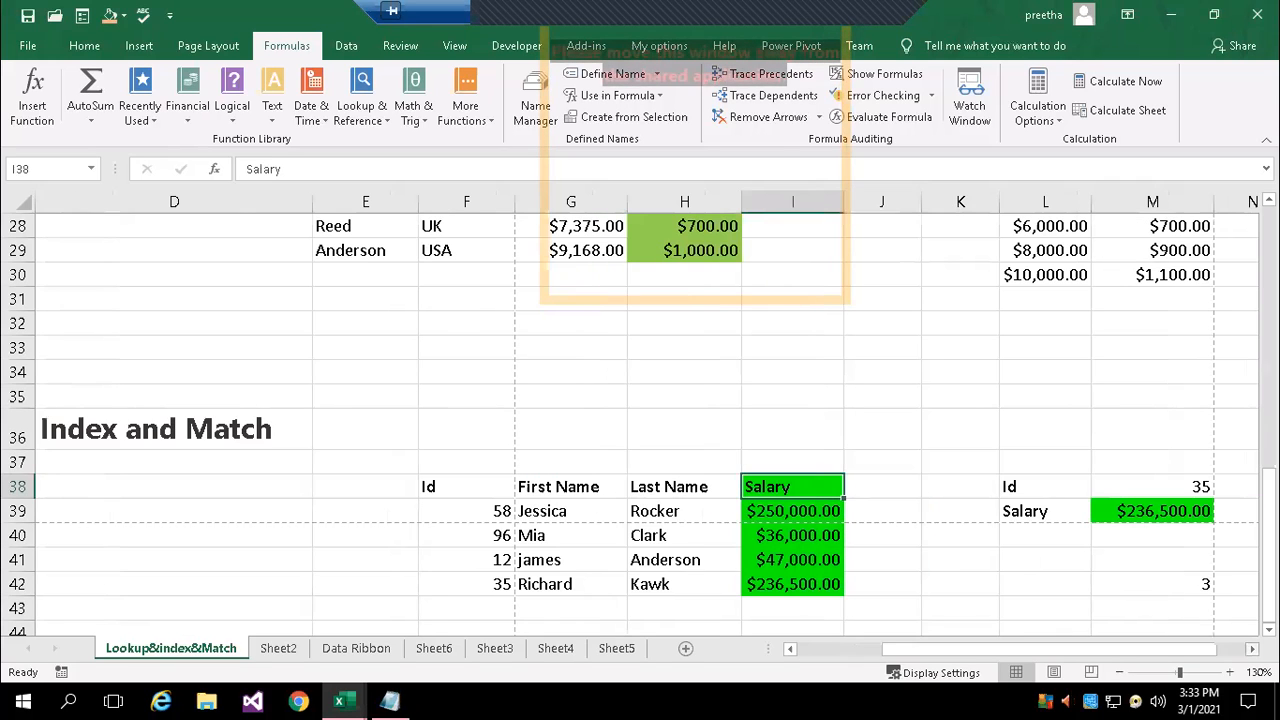
{"action": "left_click", "coordinate": [1168, 512]}
{"action": "double_click", "coordinate": [1168, 512]}
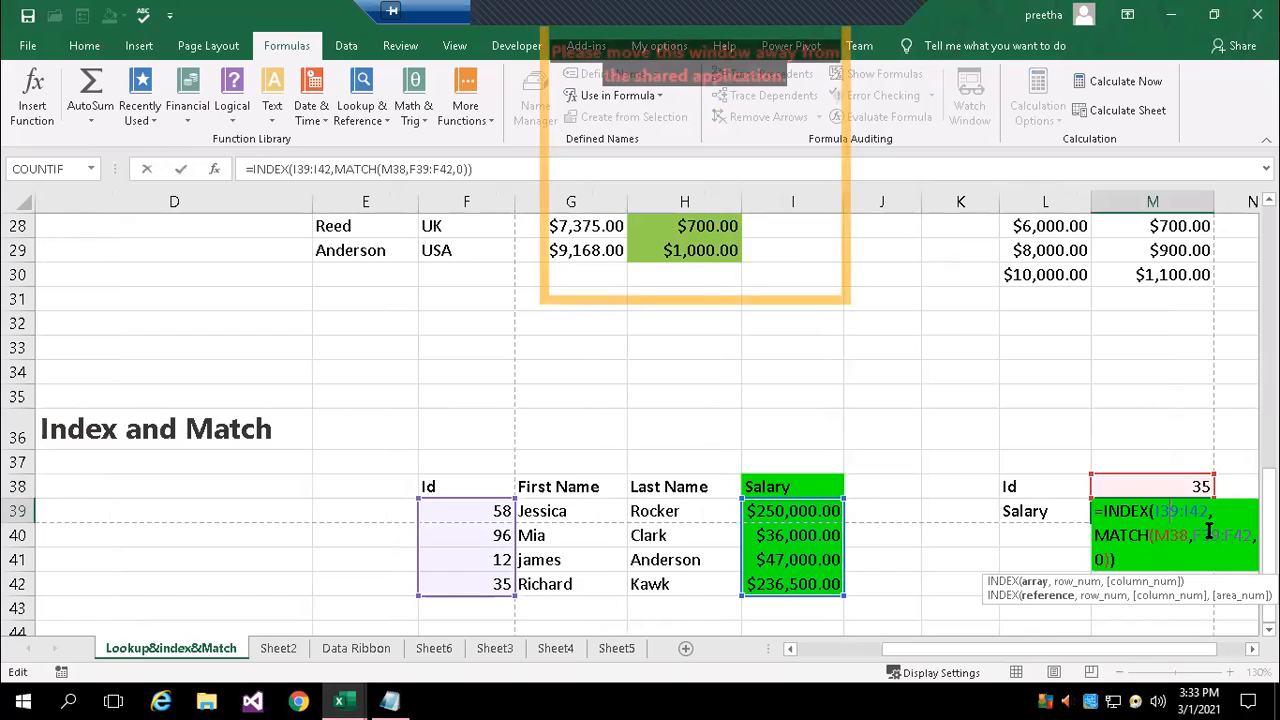
{"action": "key", "text": "Escape"}
{"action": "left_click", "coordinate": [1187, 488]}
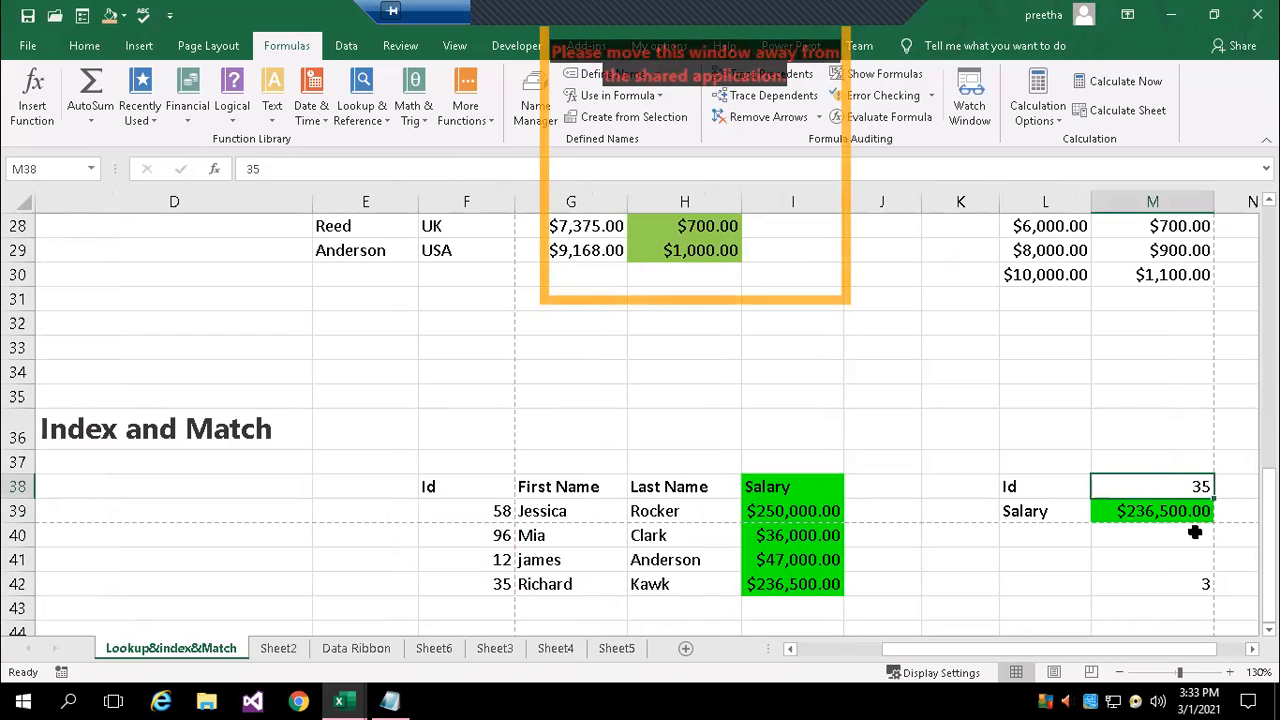
{"action": "left_click", "coordinate": [484, 582]}
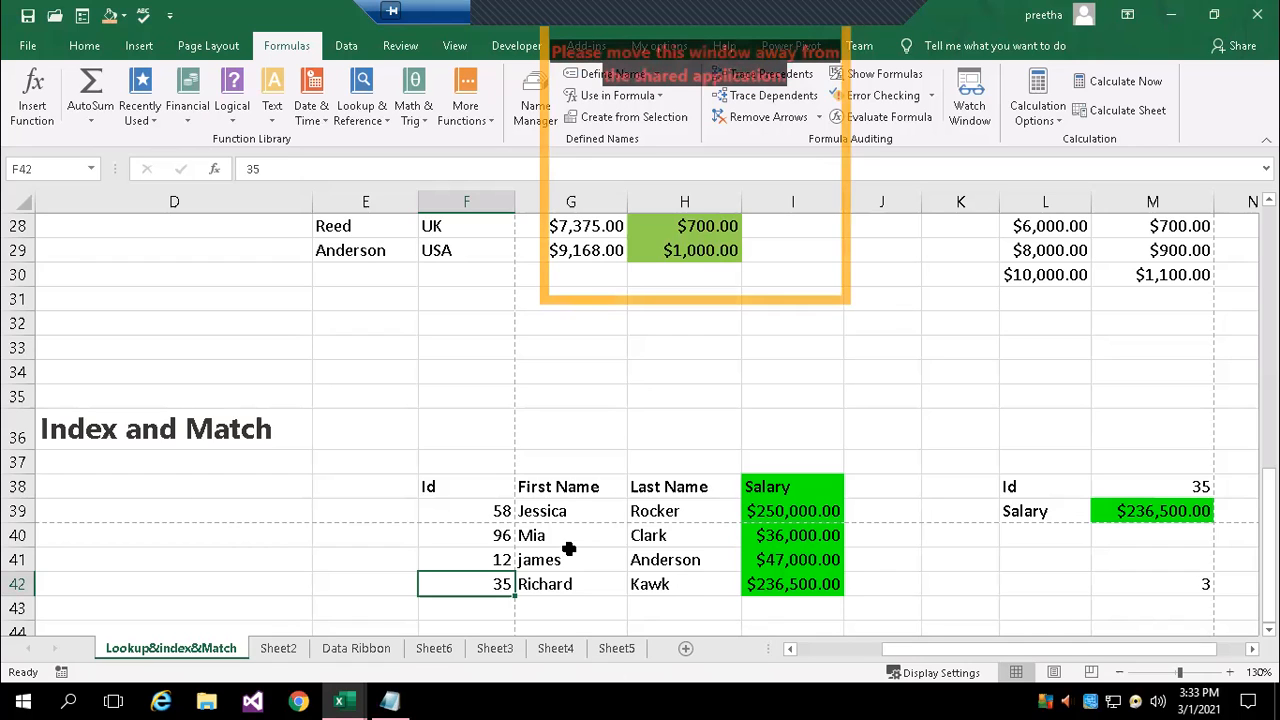
Examine the whole table F38:I42 and review the ranges referenced by the INDEX and MATCH formula in M39, leaving the formula as is
{"action": "left_click_drag", "start_coordinate": [469, 489], "coordinate": [575, 488]}
{"action": "left_click_drag", "start_coordinate": [733, 541], "coordinate": [807, 586]}
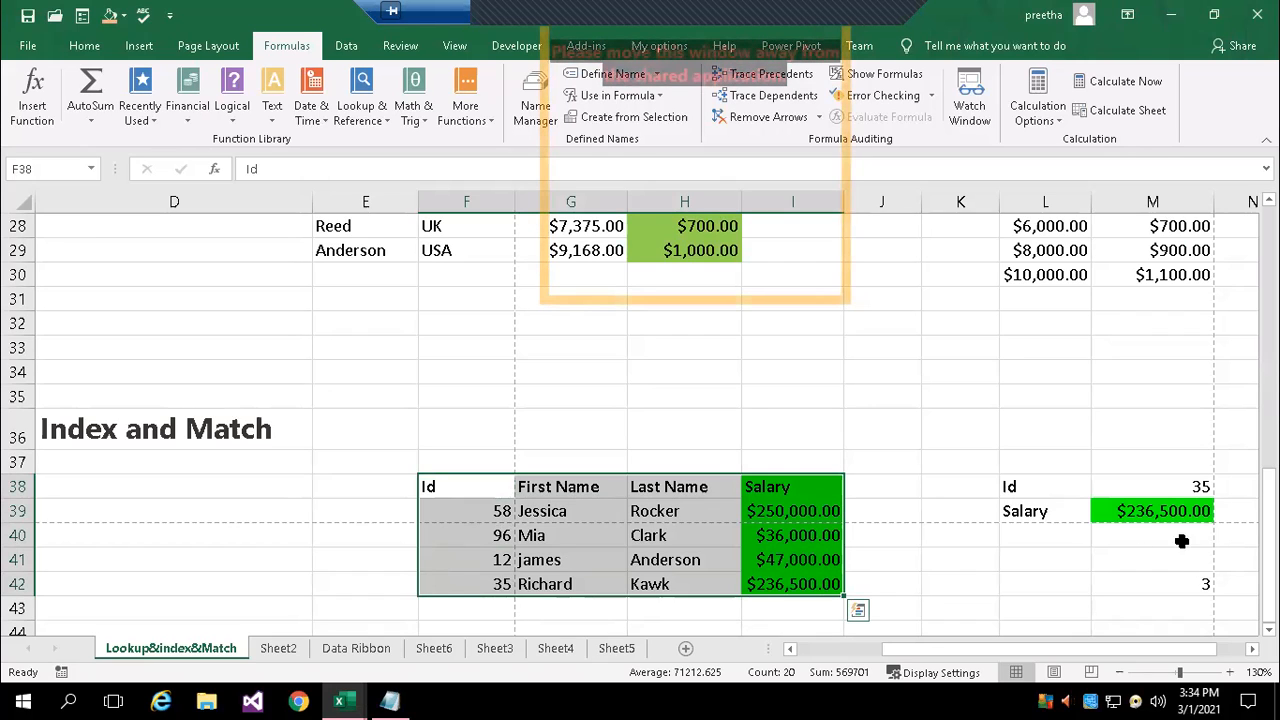
{"action": "left_click", "coordinate": [1155, 510]}
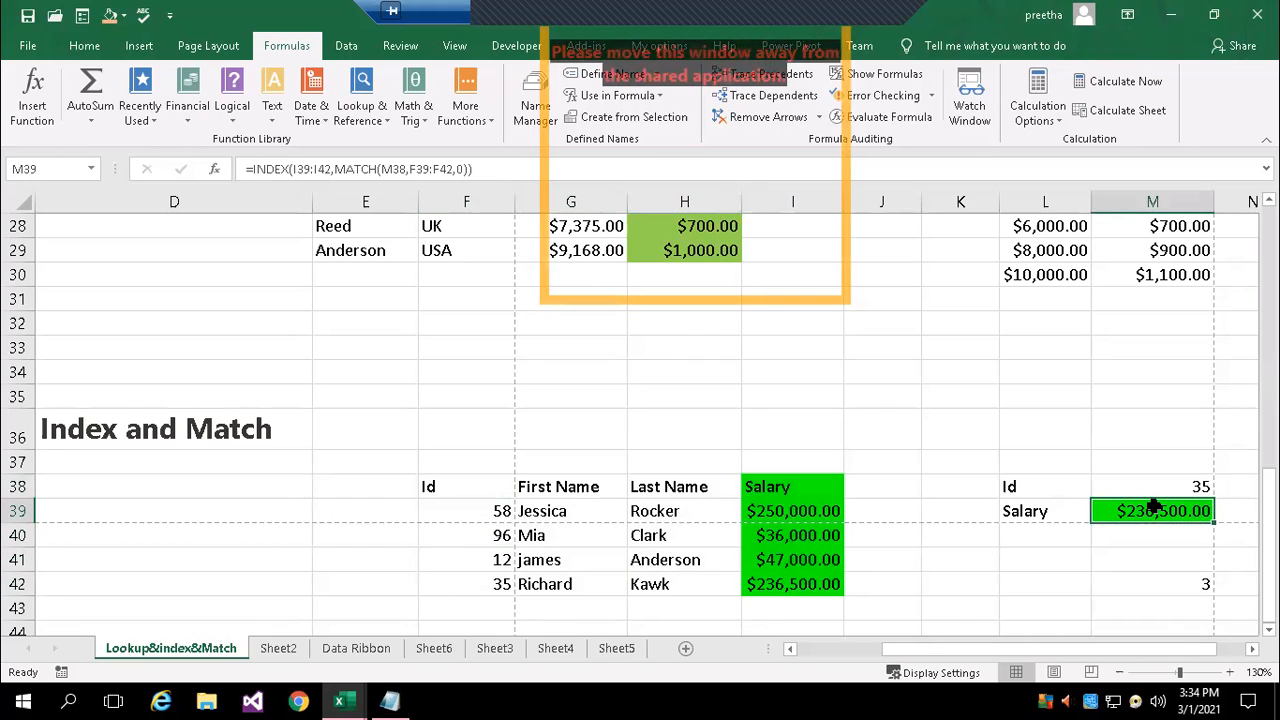
{"action": "double_click", "coordinate": [1155, 510]}
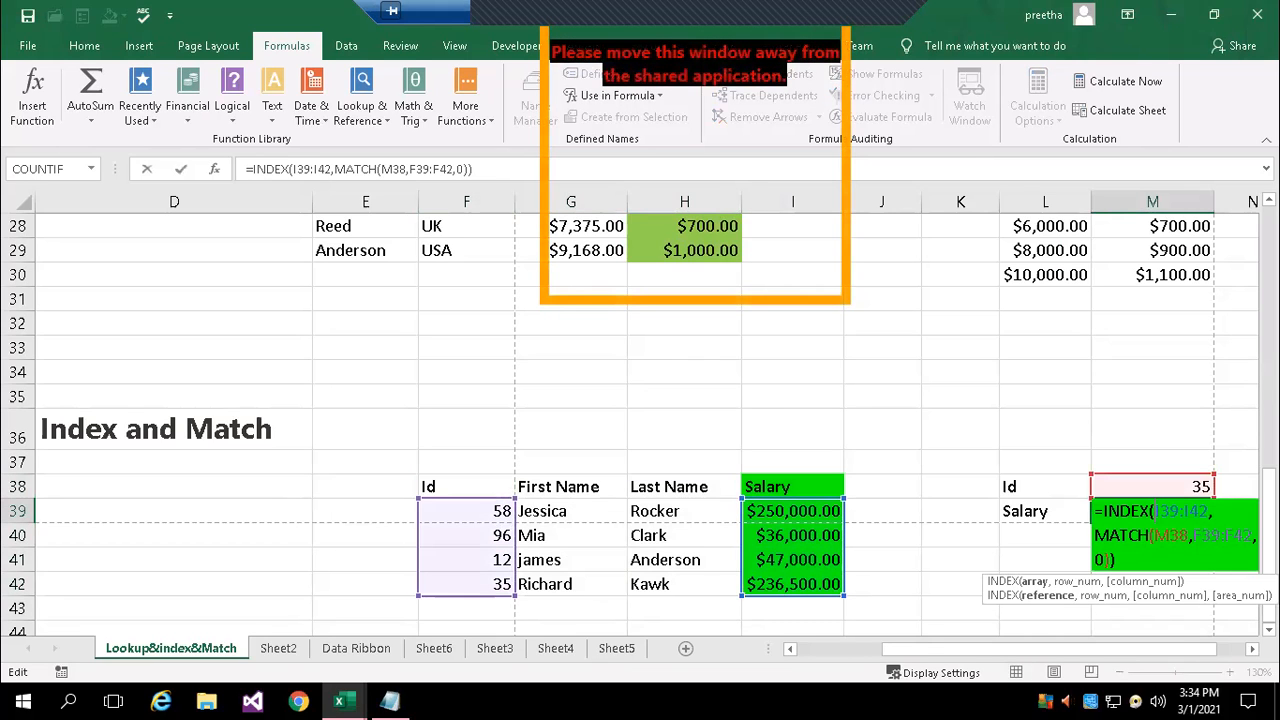
{"action": "left_click", "coordinate": [1252, 649]}
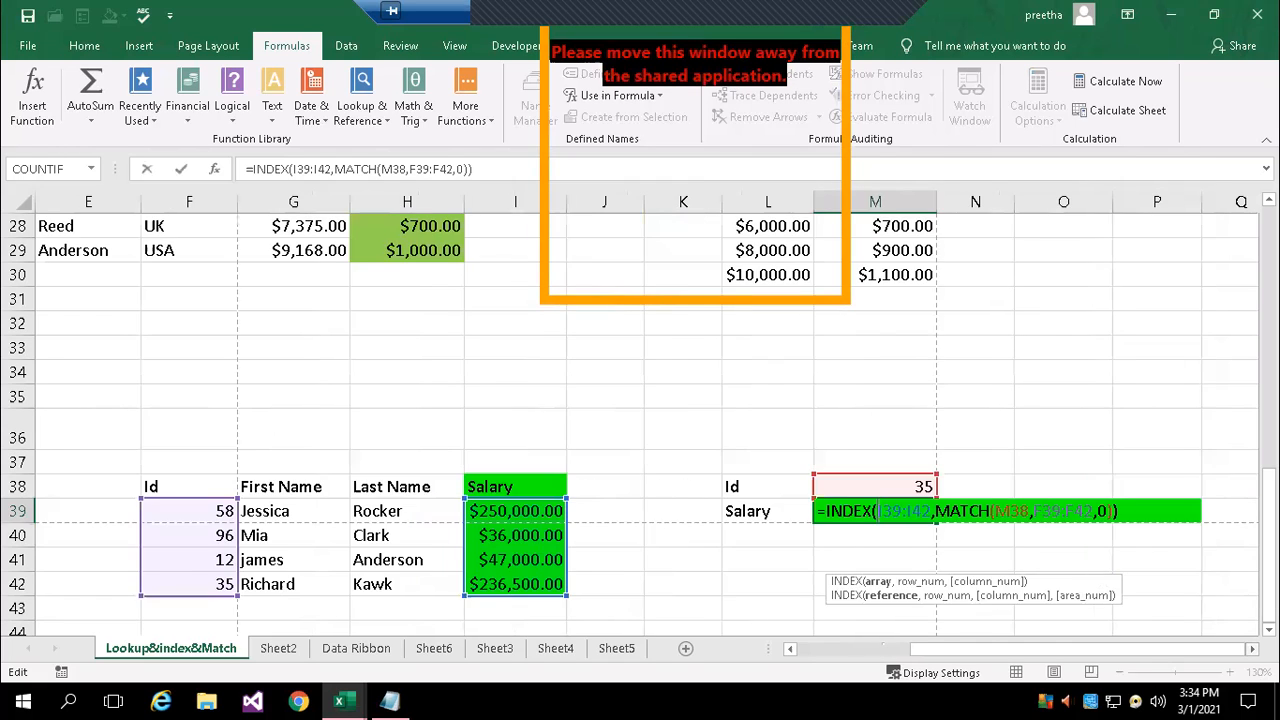
{"action": "left_click", "coordinate": [1252, 649]}
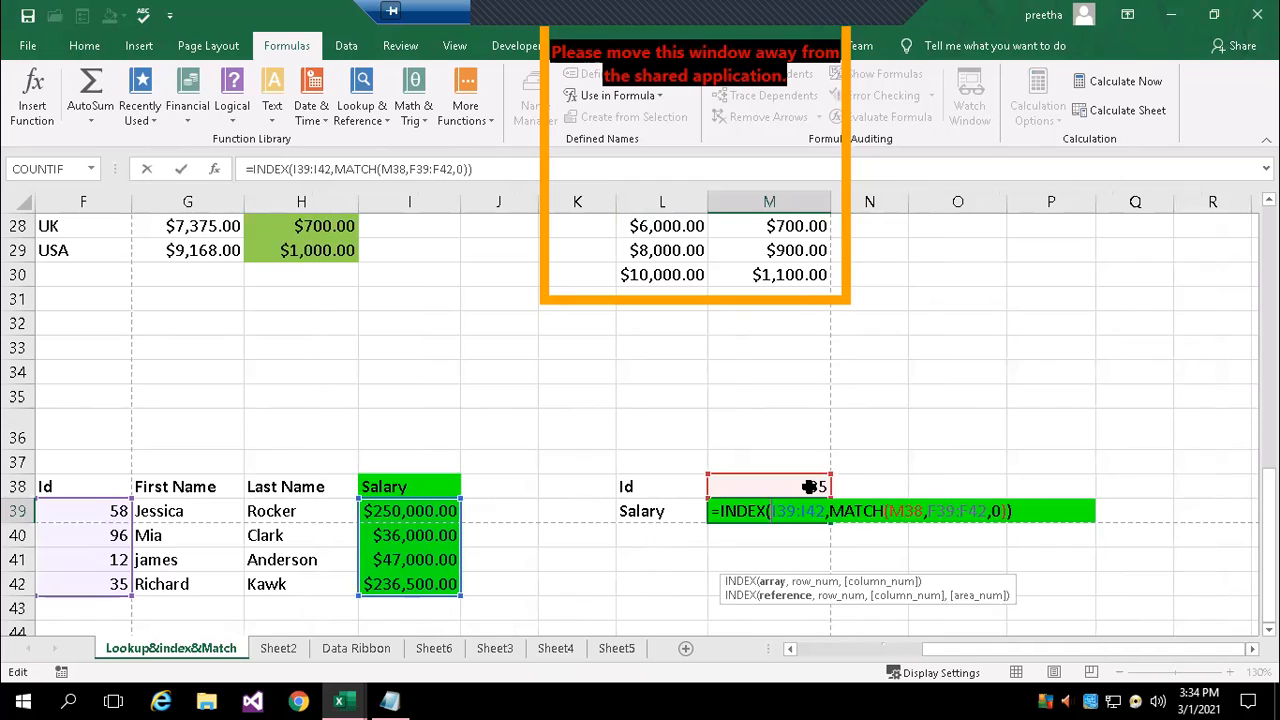
{"action": "key", "text": "ctrl+Return"}
Enter the formula =MATCH(M38,F39:F42) in cell O37
{"action": "left_click", "coordinate": [960, 463]}
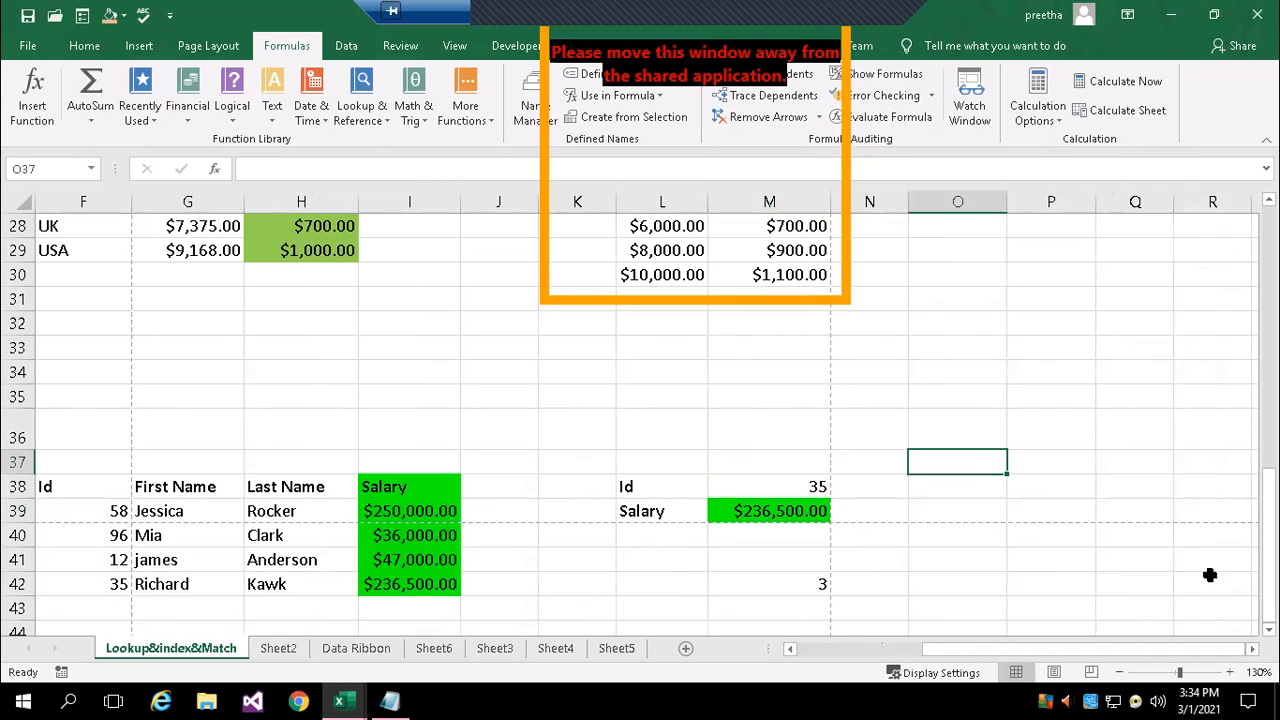
{"action": "type", "text": "=mat"}
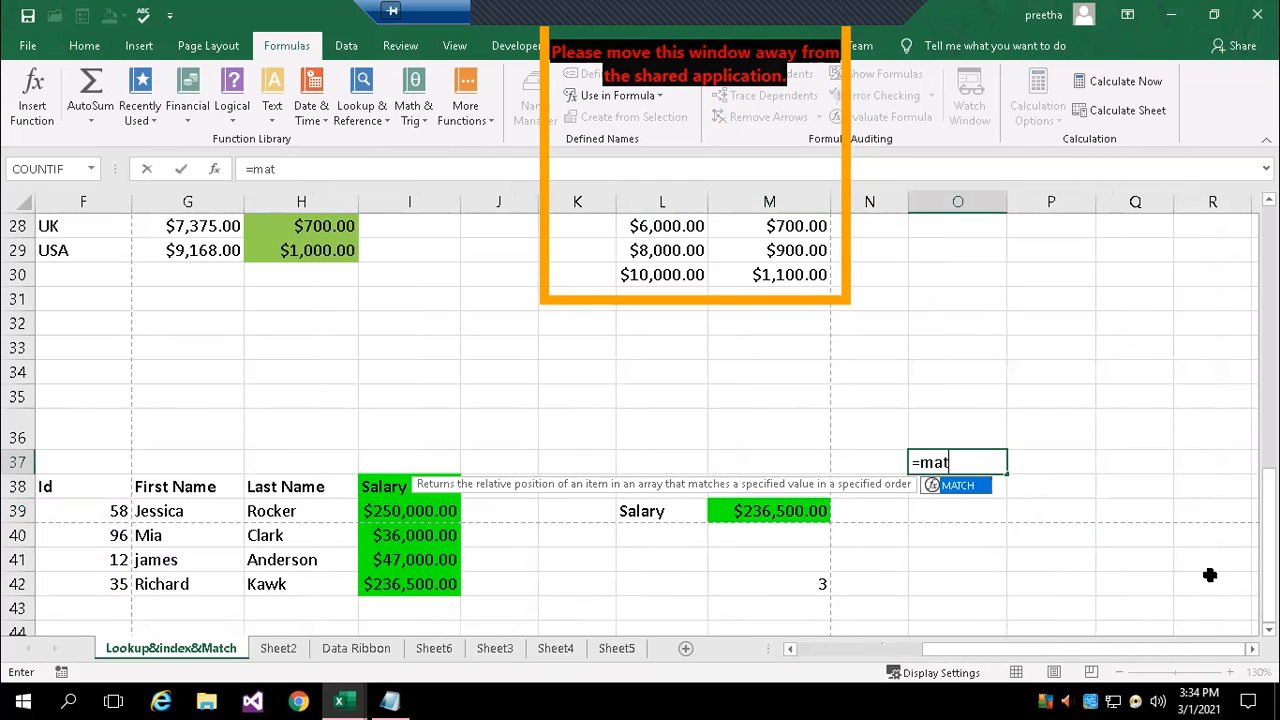
{"action": "key", "text": "Tab"}
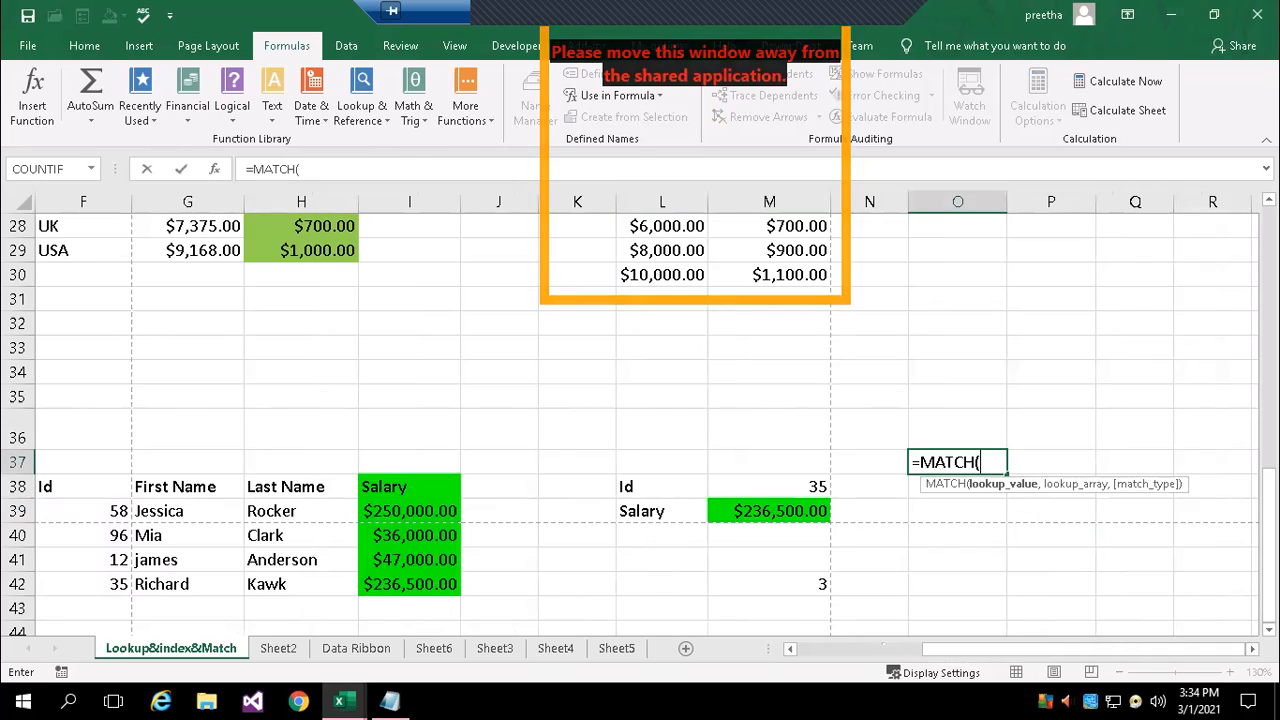
{"action": "left_click", "coordinate": [815, 486]}
{"action": "type", "text": ","}
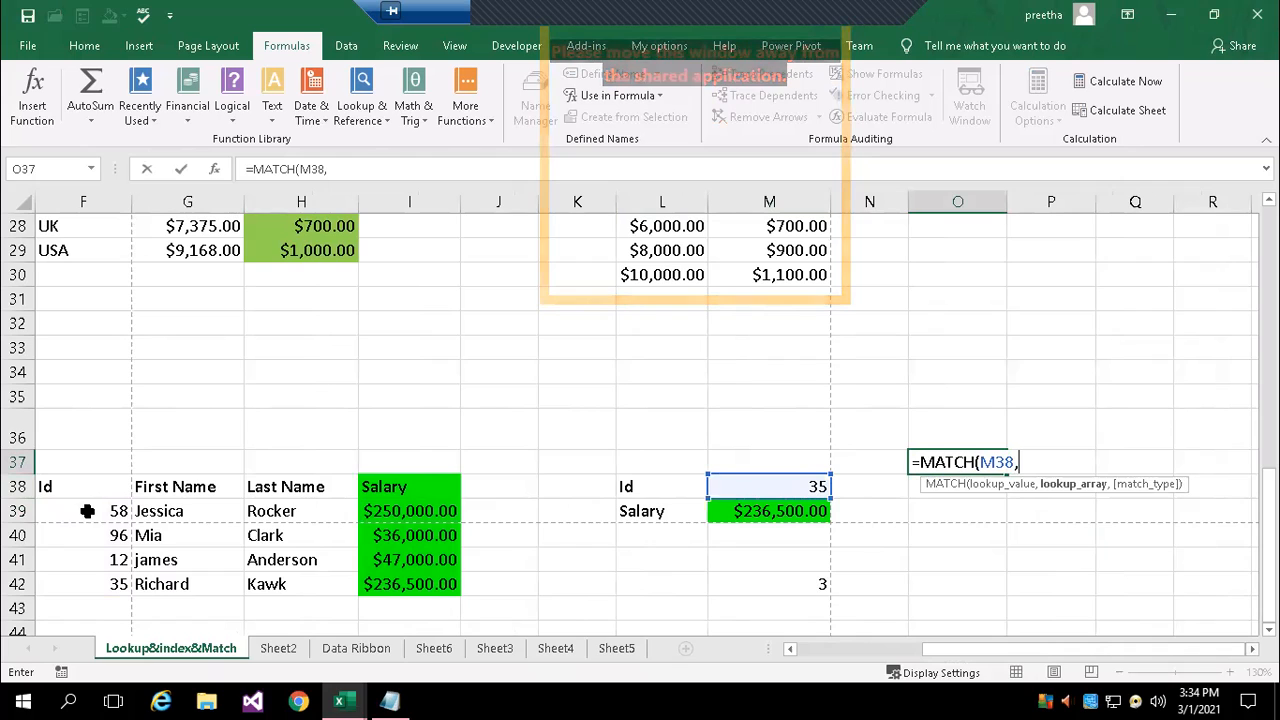
{"action": "left_click_drag", "start_coordinate": [87, 511], "coordinate": [84, 584]}
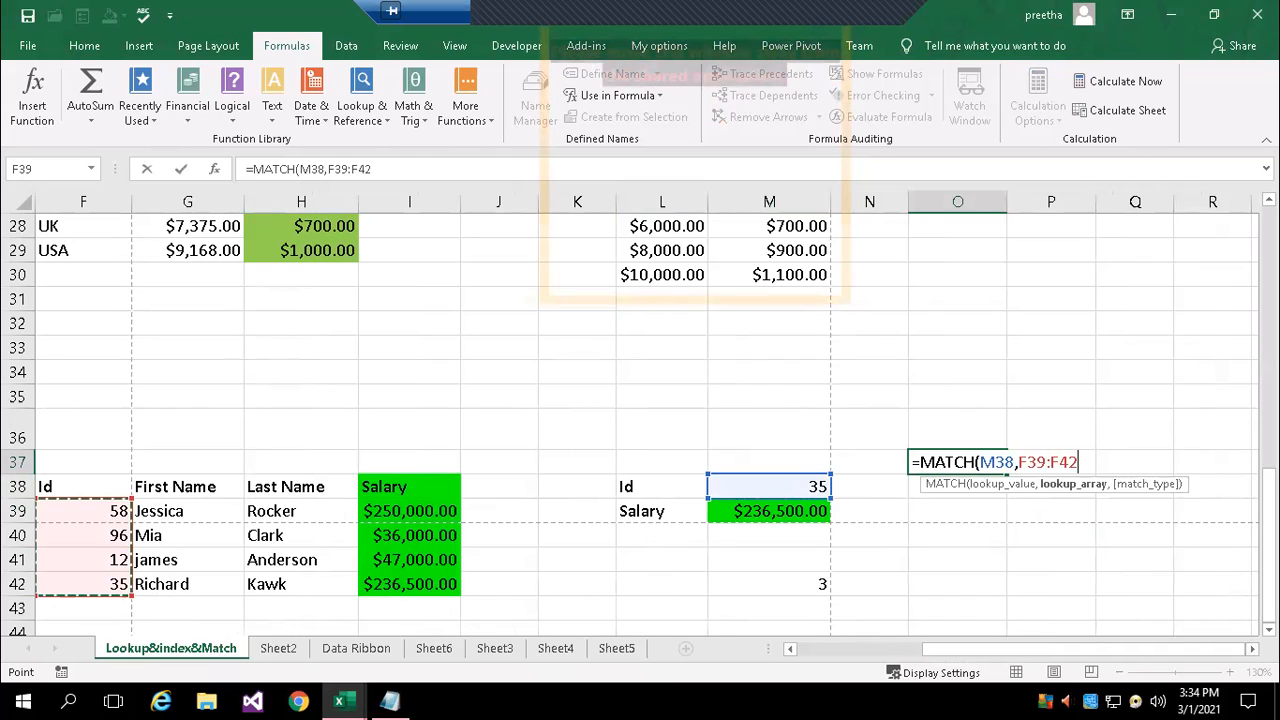
{"action": "type", "text": ")"}
{"action": "key", "text": "Return"}
{"action": "key", "text": "Up"}
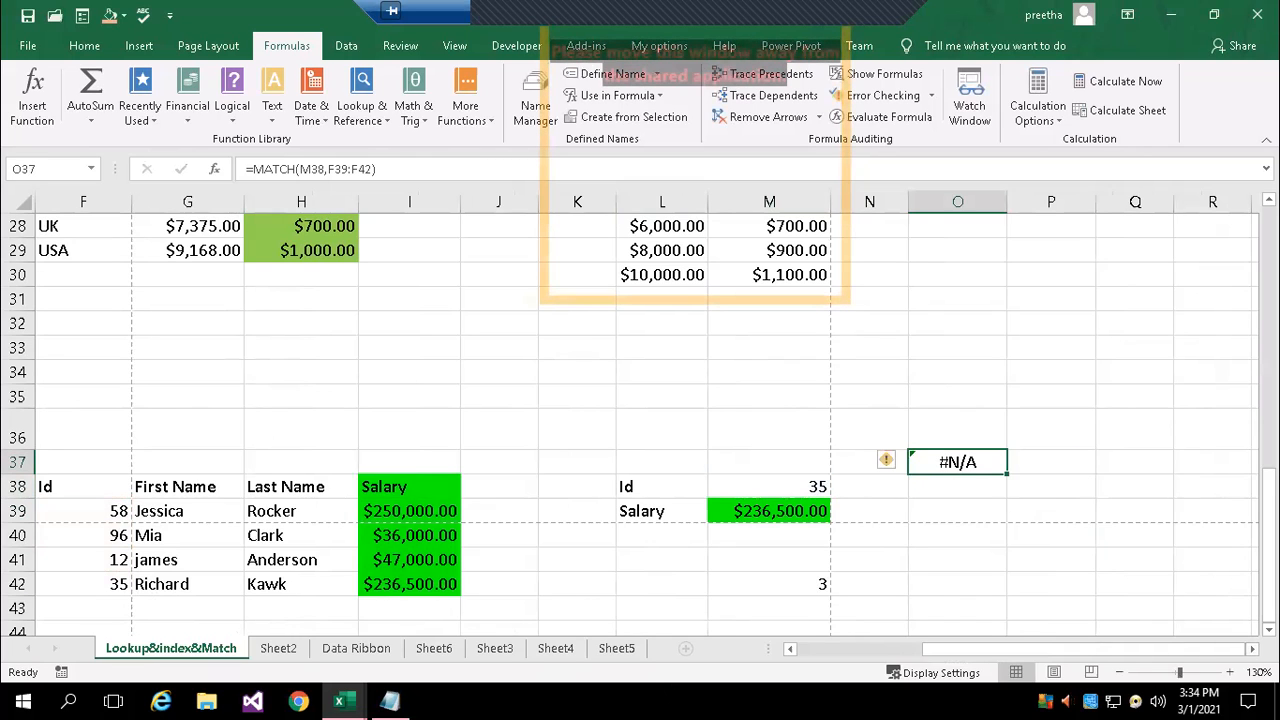
Add the exact match type 0 to the MATCH formula in O37 and compare its result with the Ids in F39:F42
{"action": "double_click", "coordinate": [962, 468]}
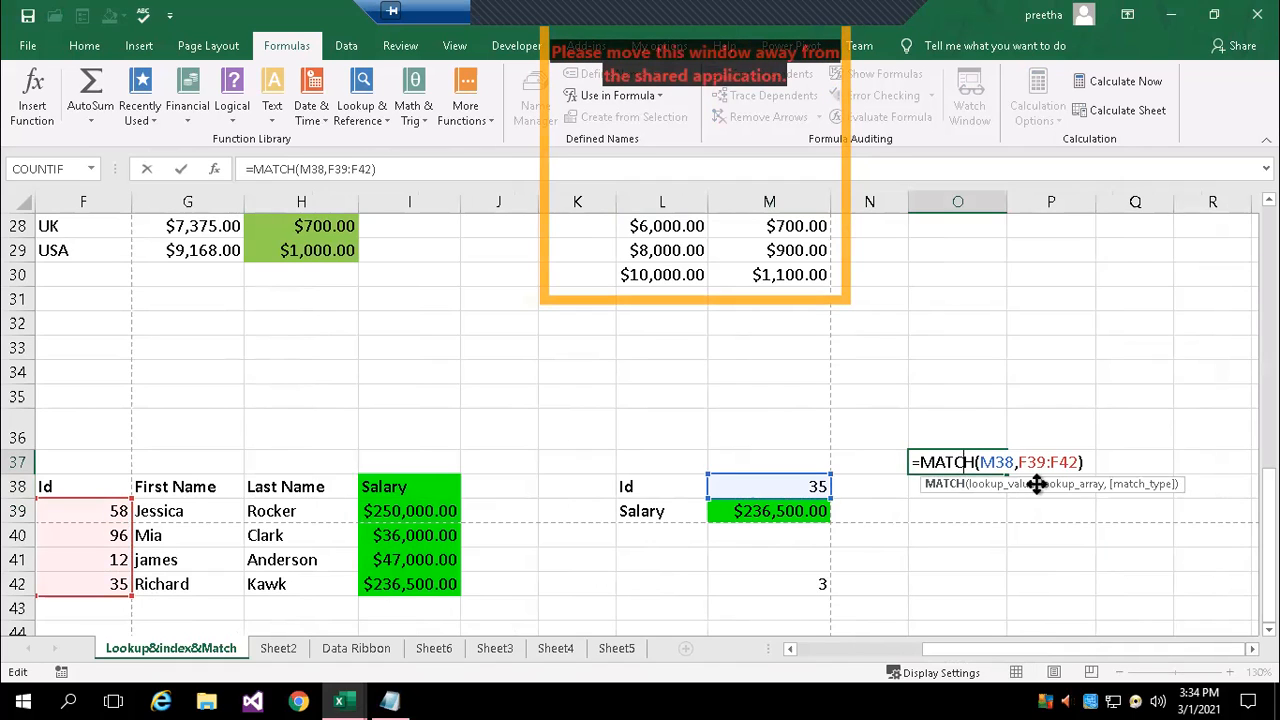
{"action": "left_click", "coordinate": [1078, 462]}
{"action": "type", "text": ","}
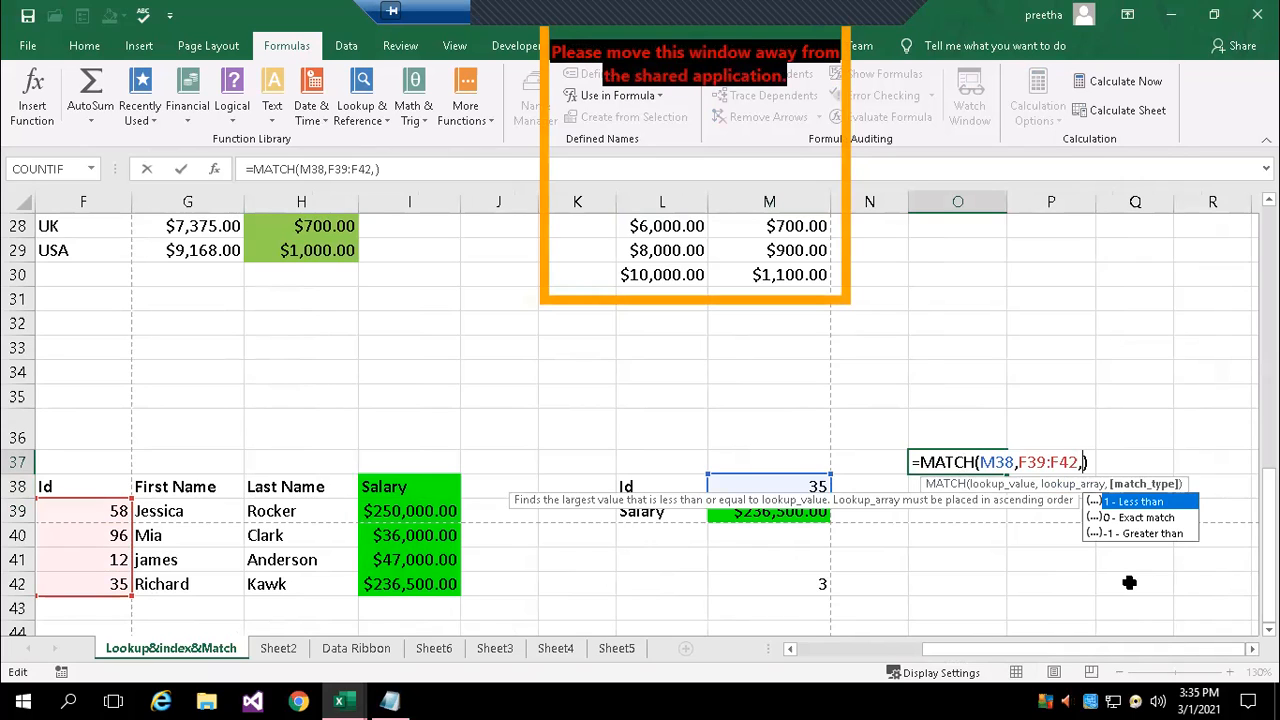
{"action": "double_click", "coordinate": [1150, 518]}
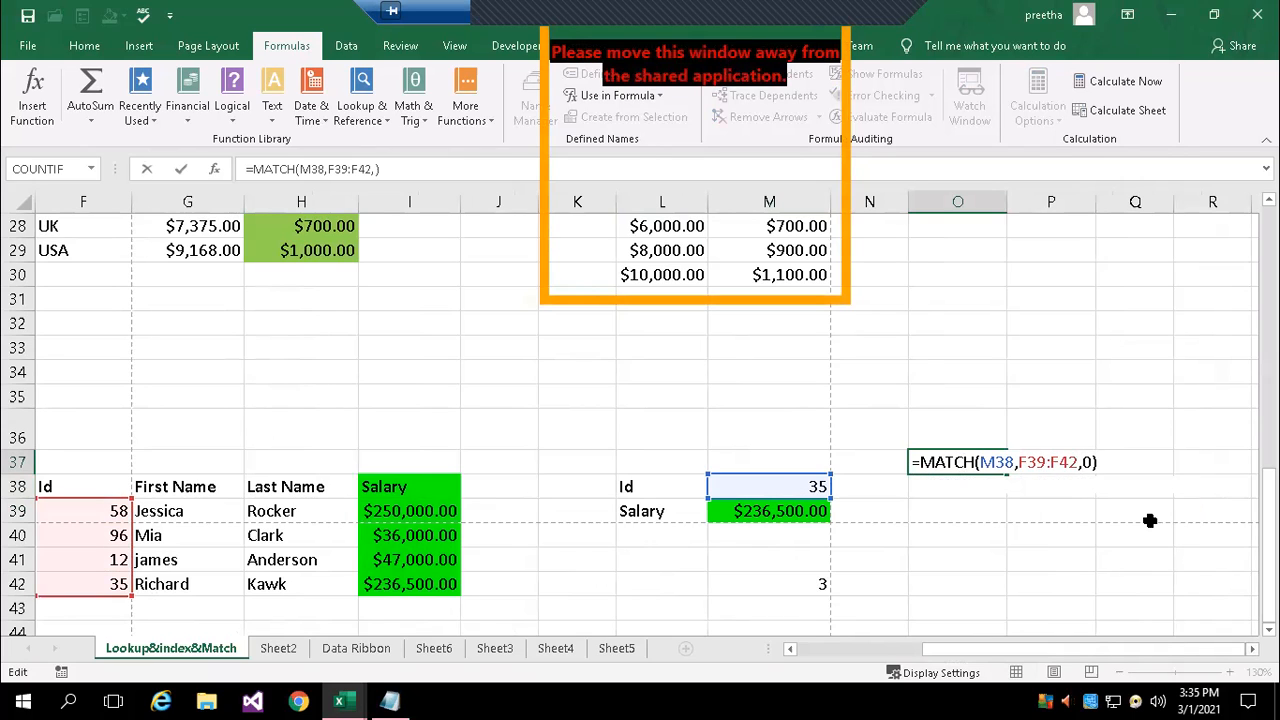
{"action": "key", "text": "Right"}
{"action": "key", "text": "Return"}
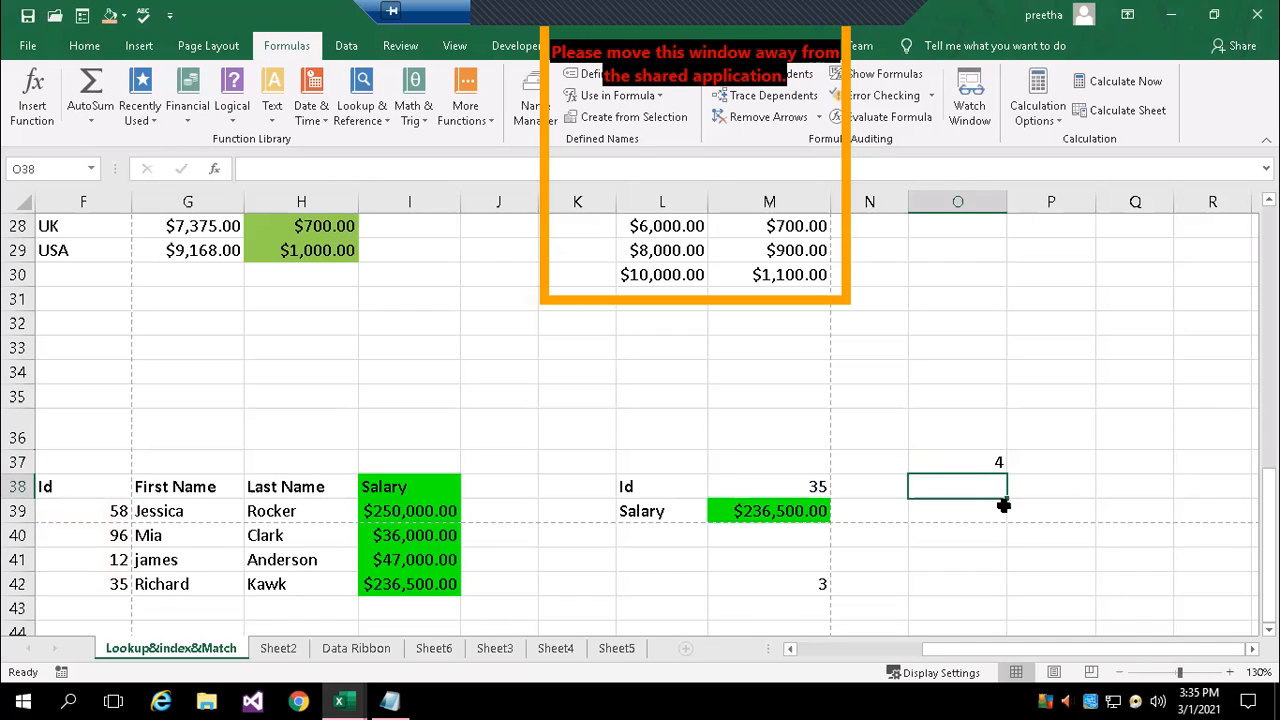
{"action": "left_click", "coordinate": [973, 464]}
{"action": "left_click_drag", "start_coordinate": [110, 511], "coordinate": [110, 586]}
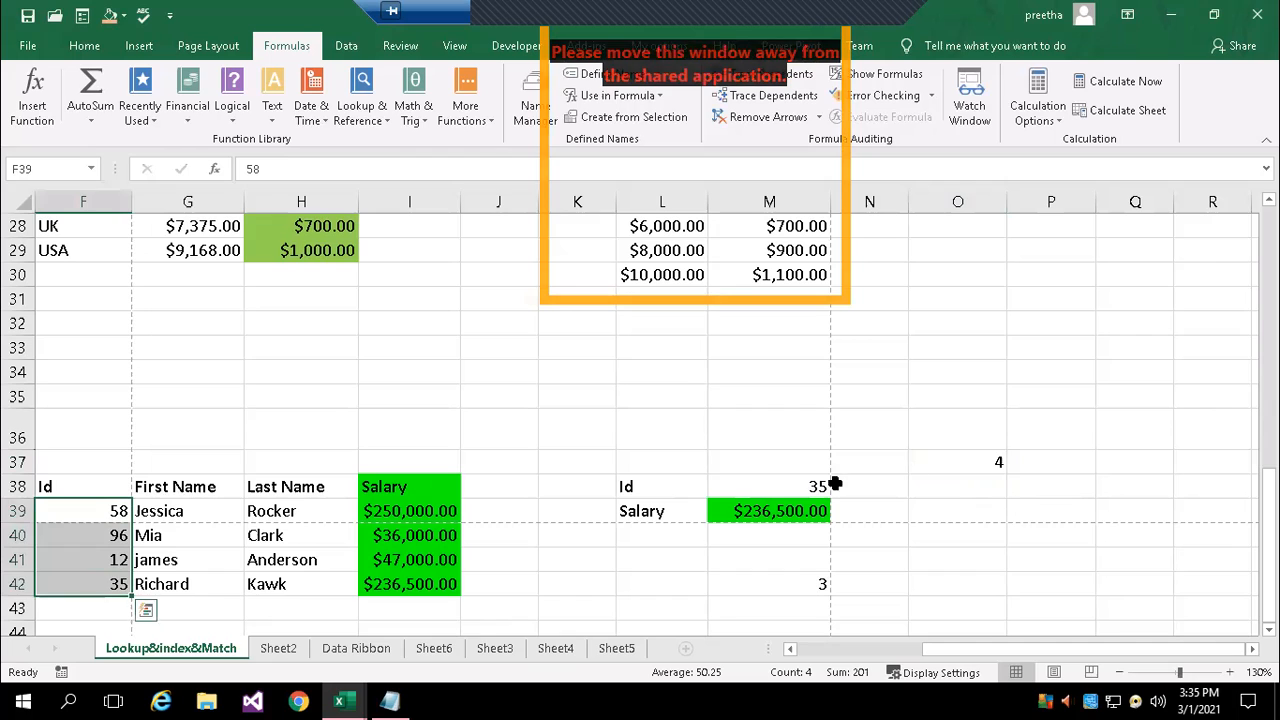
Try 90 in place of M38 as the lookup value of the MATCH formula in O37
{"action": "left_click", "coordinate": [991, 461]}
{"action": "double_click", "coordinate": [1000, 462]}
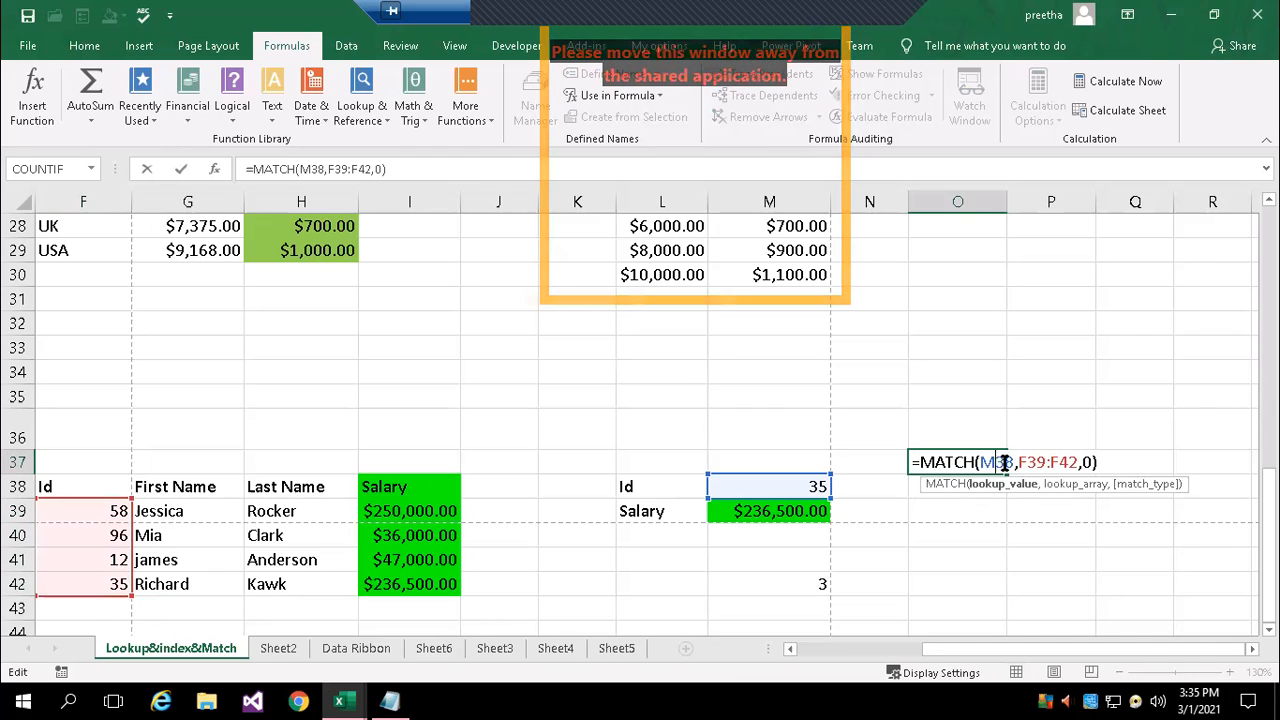
{"action": "key", "text": "BackSpace"}
{"action": "key", "text": "BackSpace"}
{"action": "key", "text": "BackSpace"}
{"action": "type", "text": "90"}
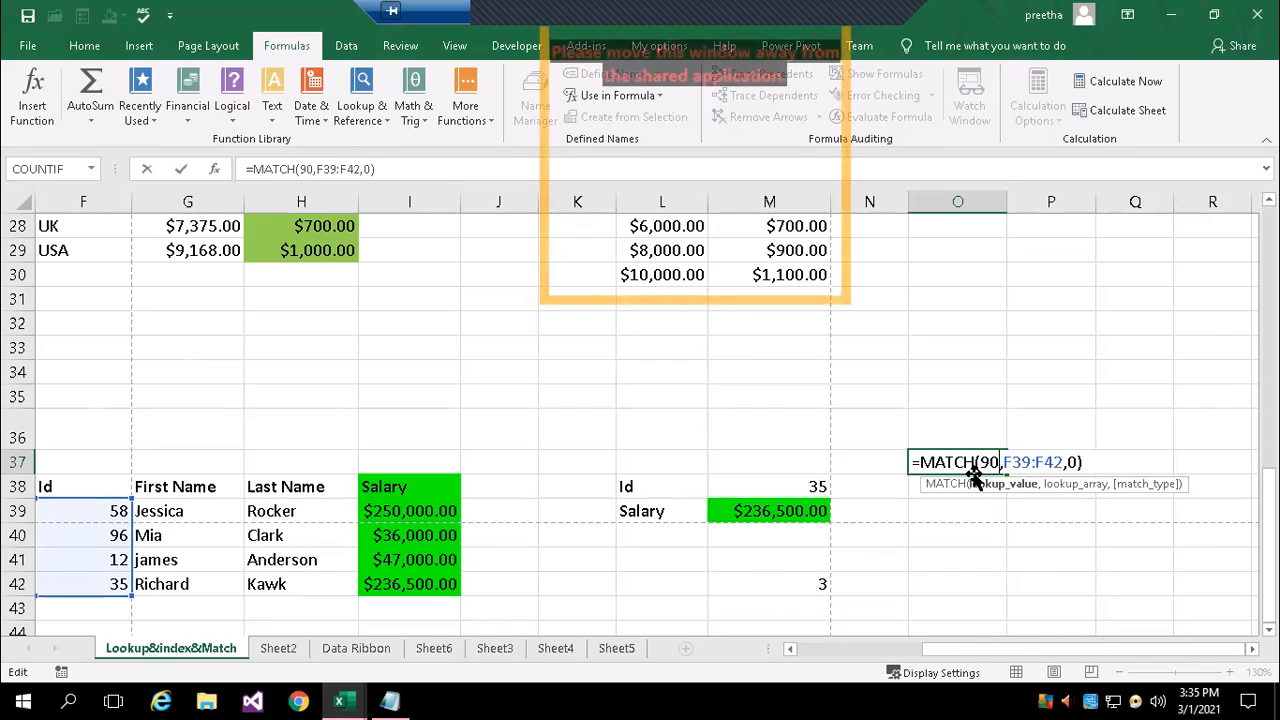
{"action": "key", "text": "Return"}
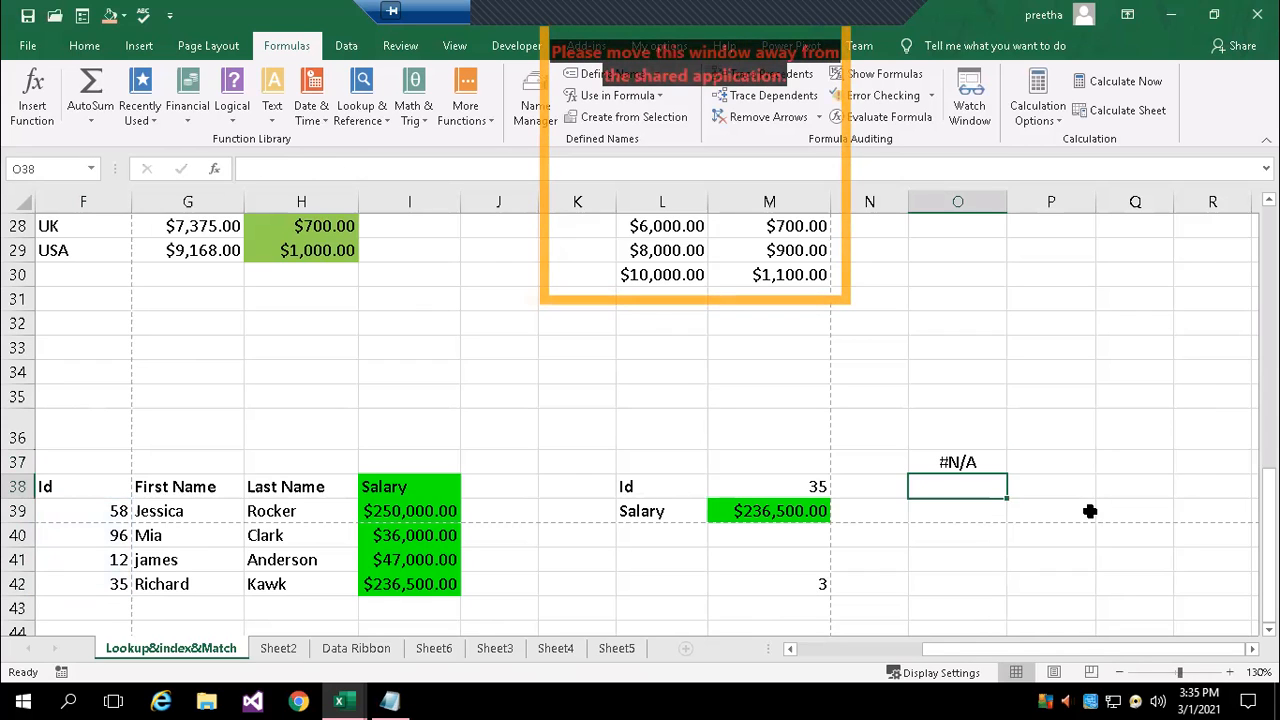
Set the lookup value of the MATCH formula in O37 to 96 and check the result
{"action": "left_click", "coordinate": [975, 458]}
{"action": "double_click", "coordinate": [968, 462]}
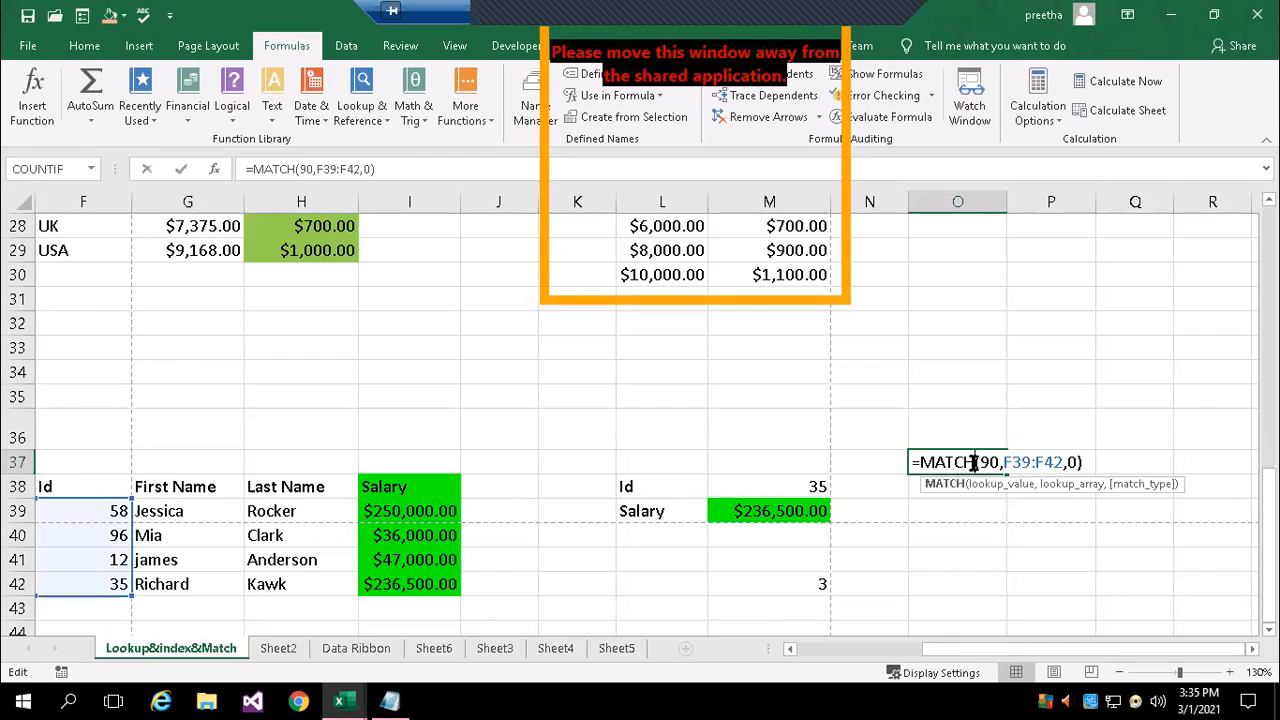
{"action": "left_click", "coordinate": [1001, 466]}
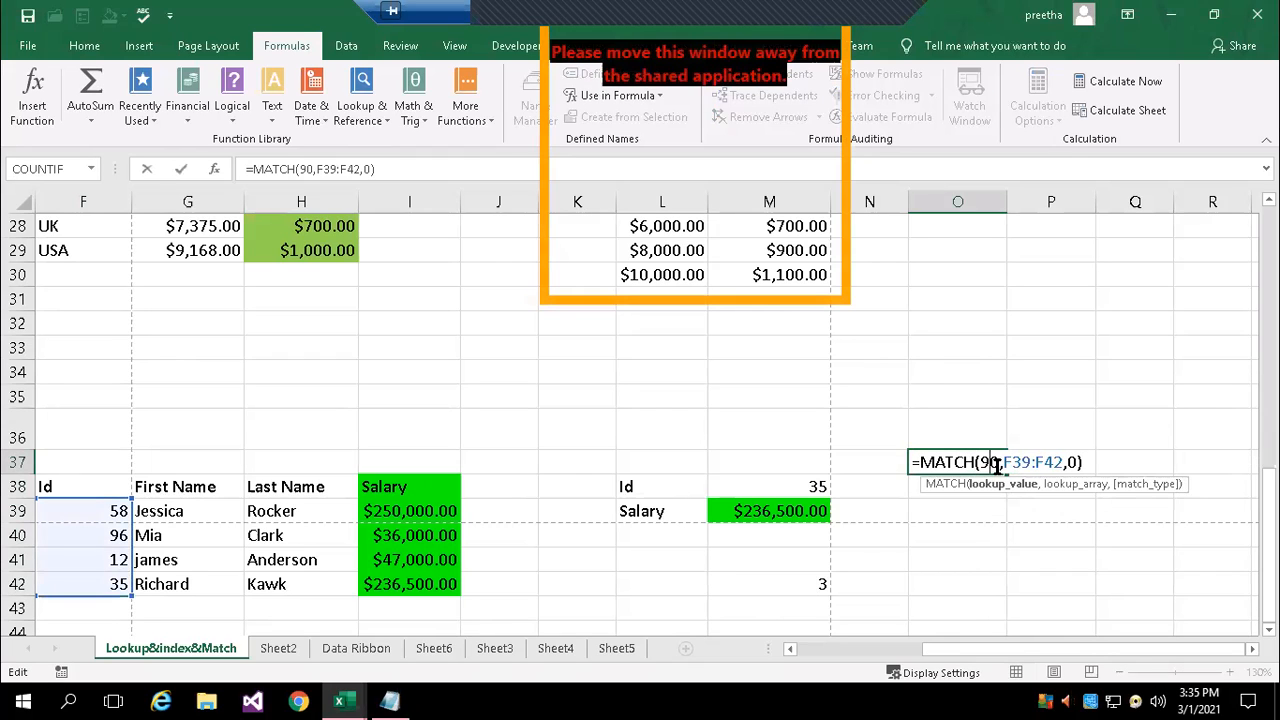
{"action": "key", "text": "BackSpace"}
{"action": "key", "text": "BackSpace"}
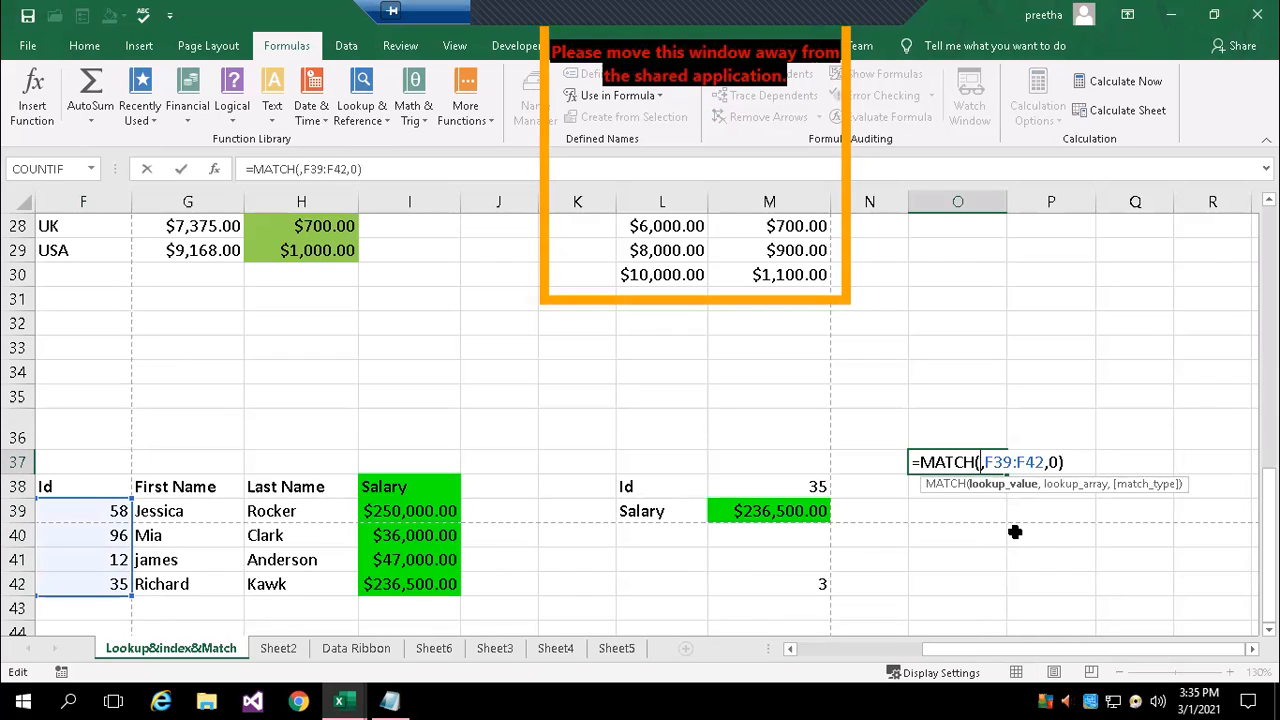
{"action": "type", "text": "96"}
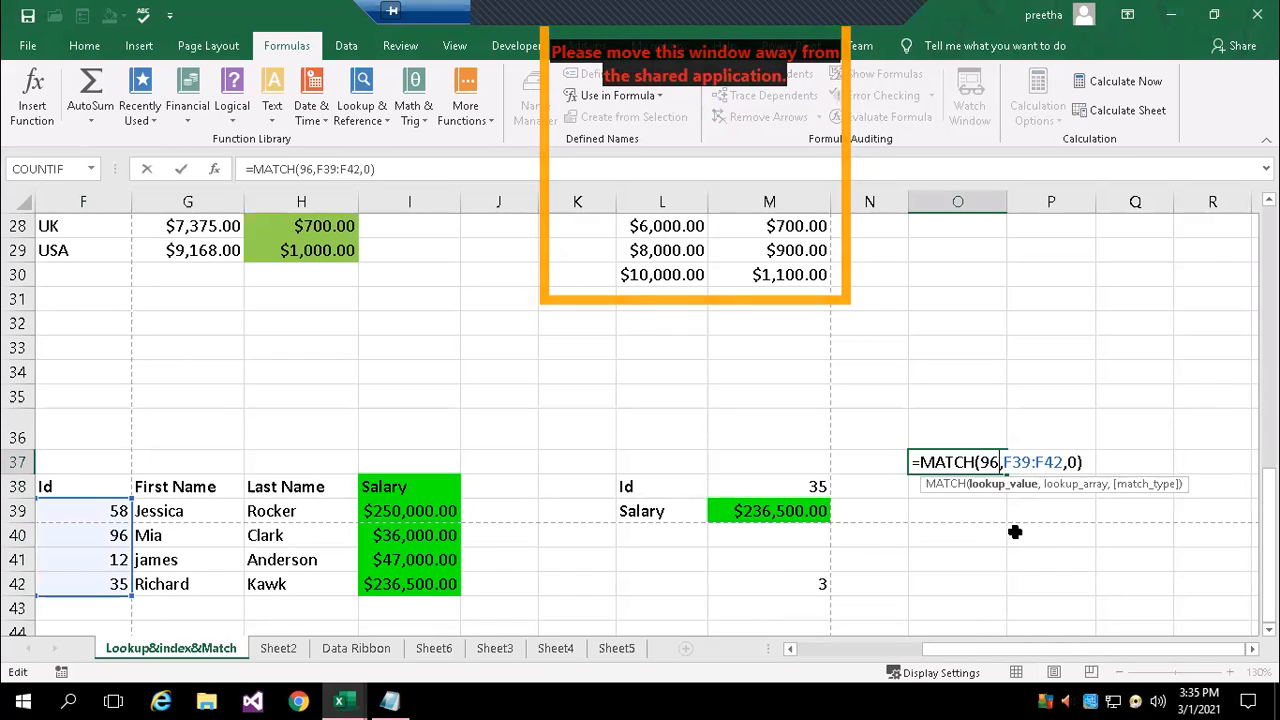
{"action": "key", "text": "Return"}
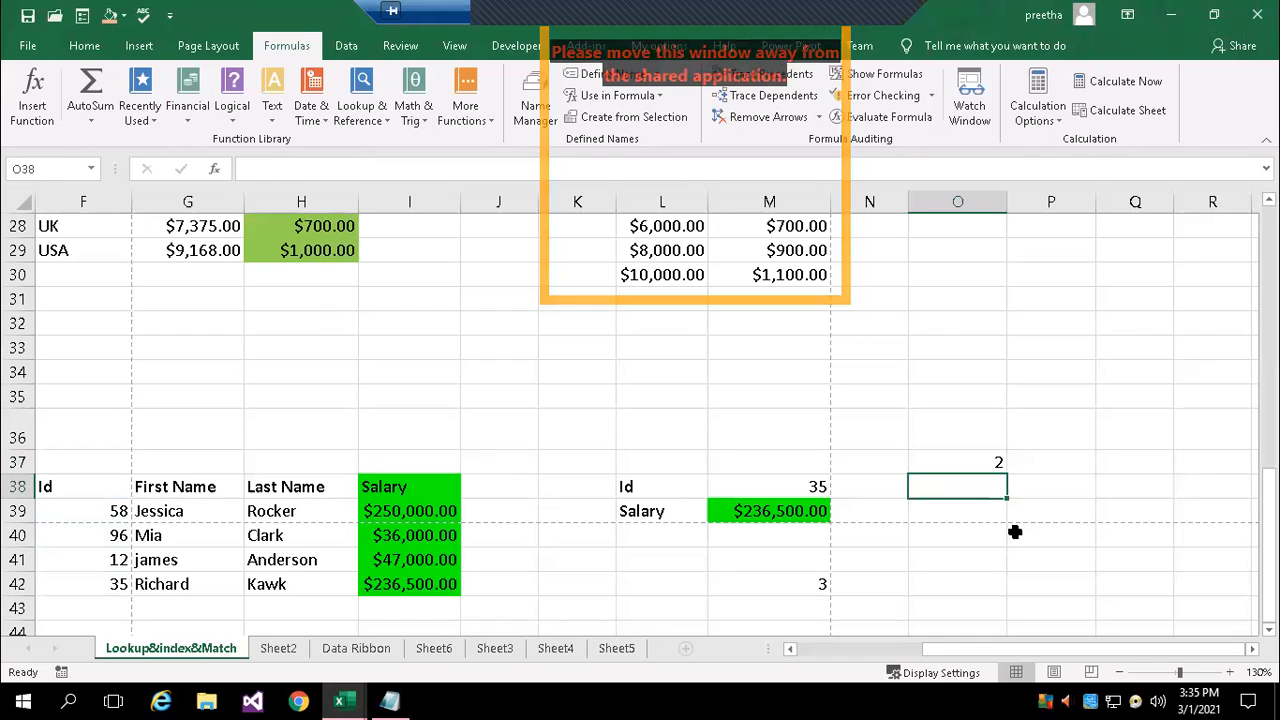
{"action": "key", "text": "Up"}
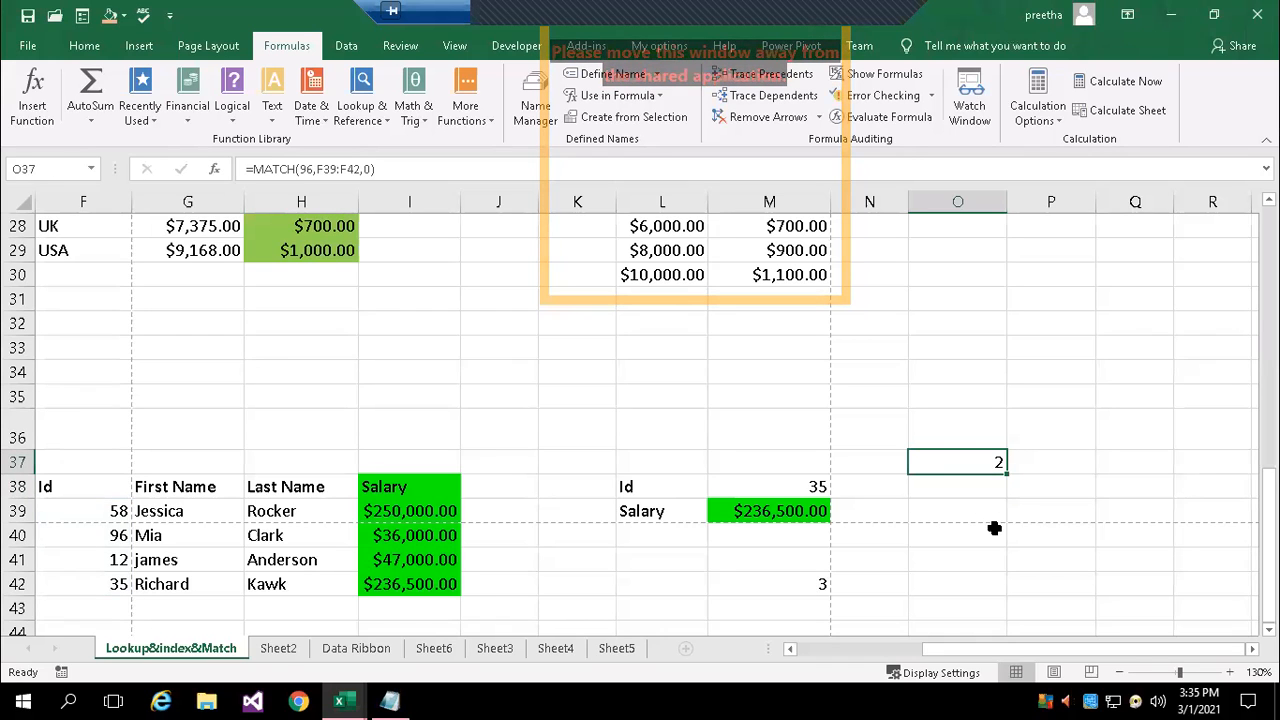
Try 58 as the lookup value of the MATCH formula in O37 and check the result
{"action": "double_click", "coordinate": [966, 467]}
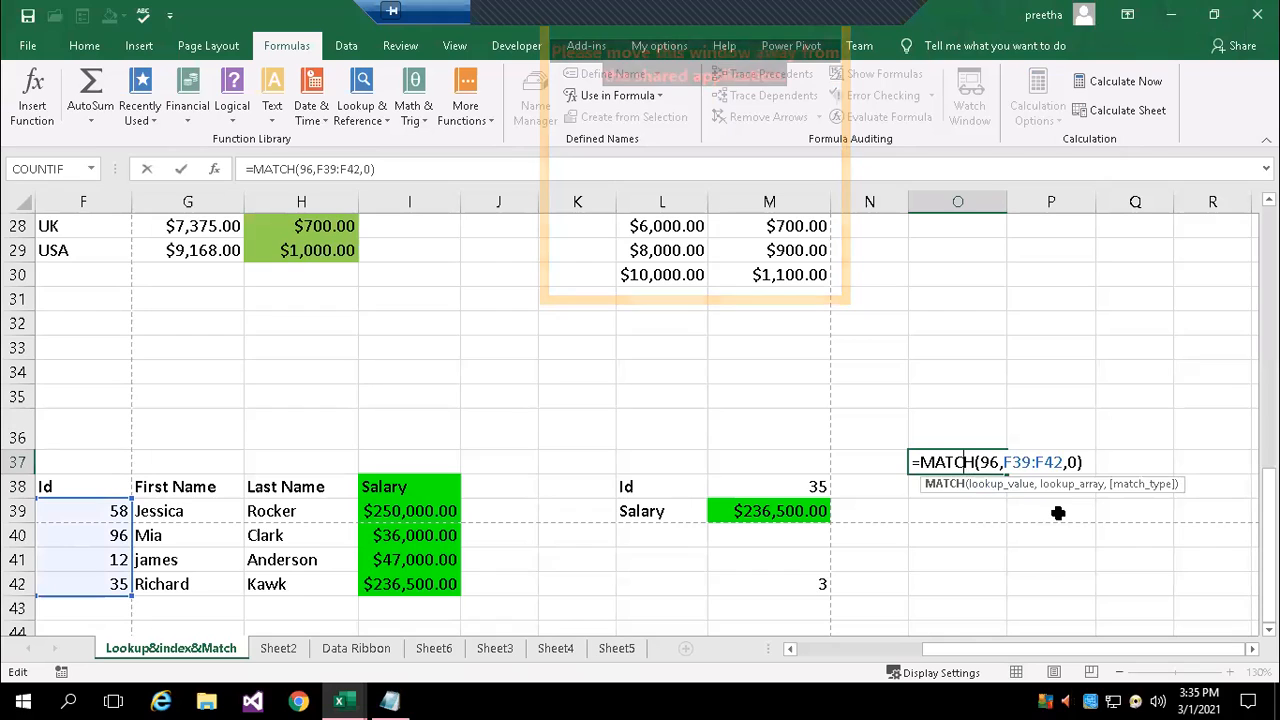
{"action": "left_click", "coordinate": [998, 467]}
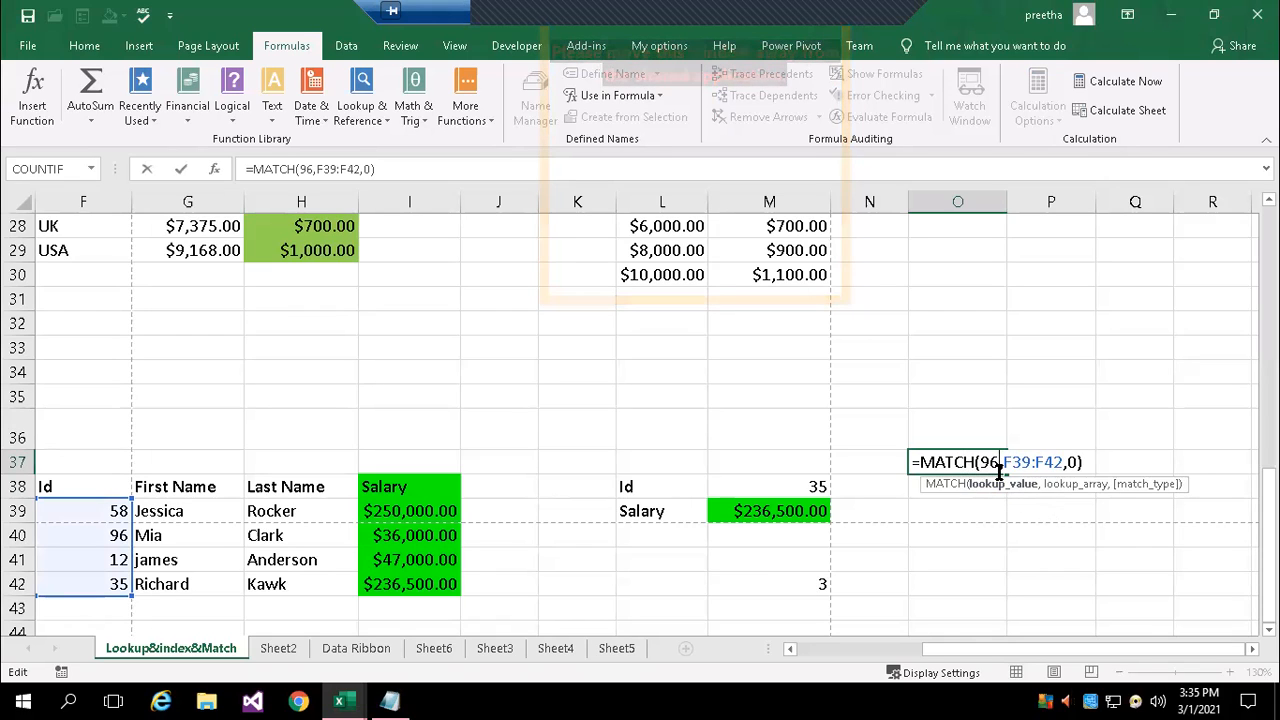
{"action": "key", "text": "BackSpace"}
{"action": "key", "text": "BackSpace"}
{"action": "type", "text": "58"}
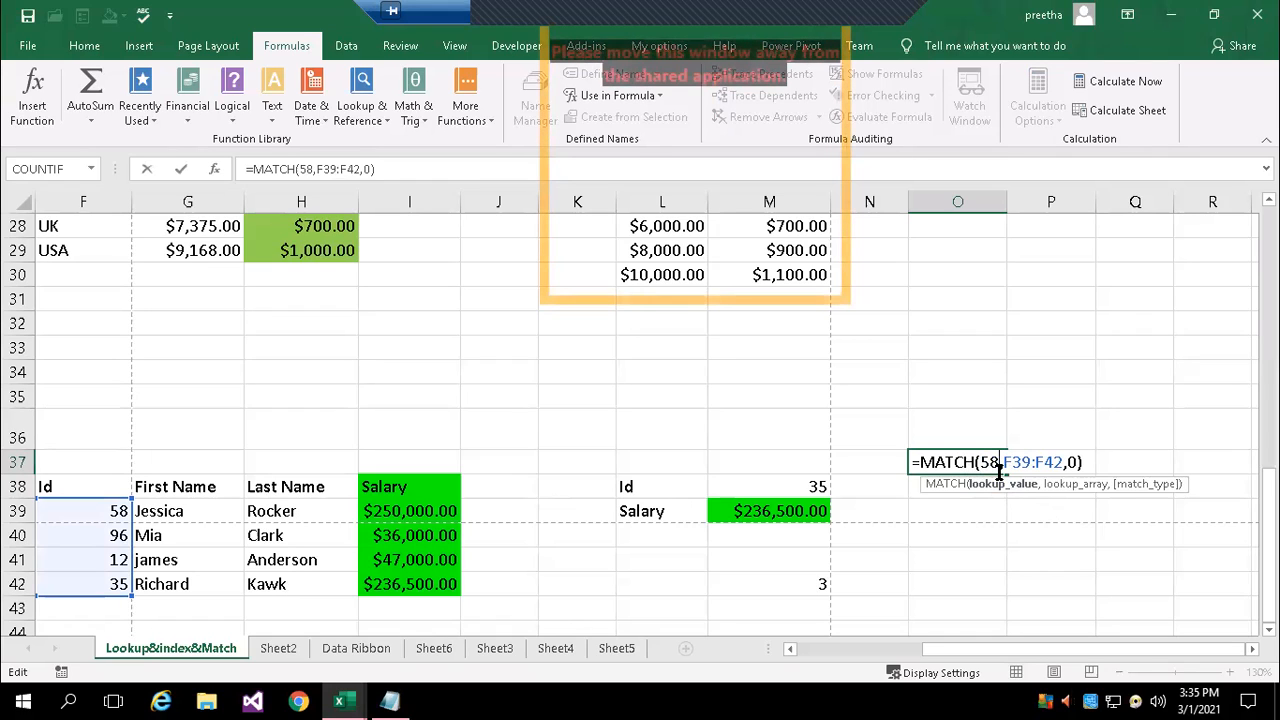
{"action": "key", "text": "Return"}
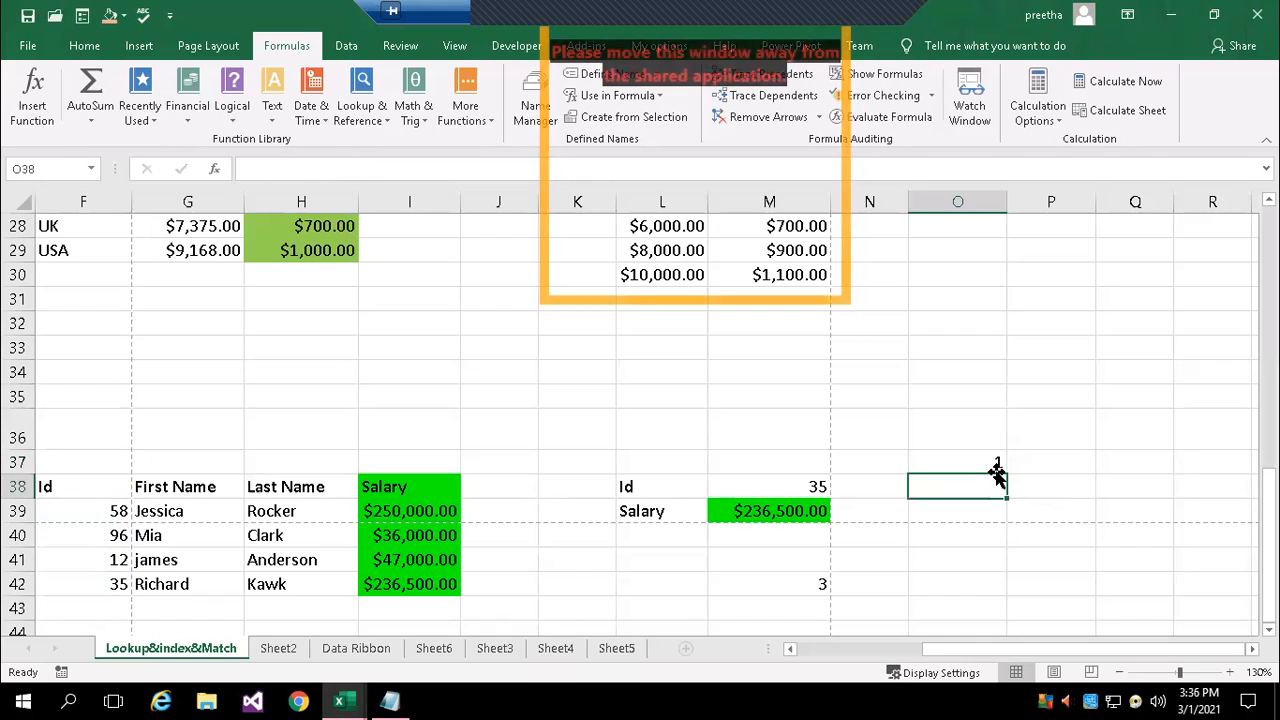
{"action": "left_click", "coordinate": [994, 466]}
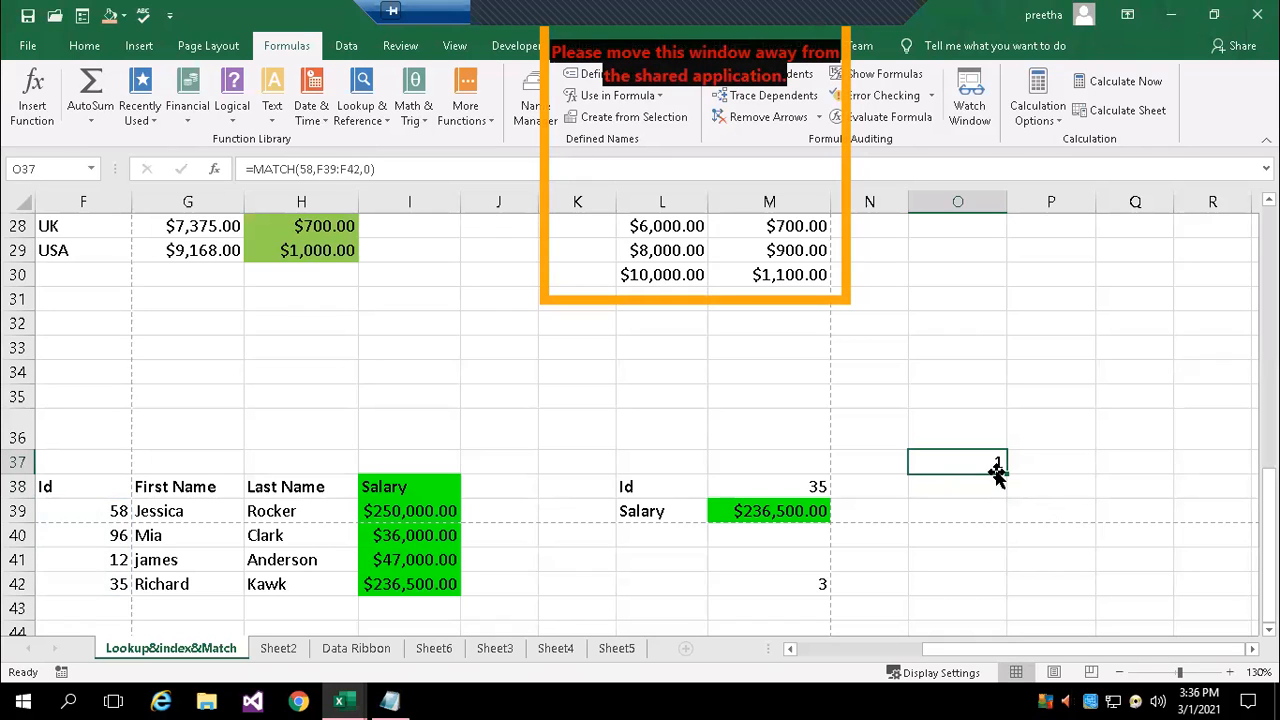
Set the lookup value of the MATCH formula in O37 back to cell M38 and review it against the Id there
{"action": "double_click", "coordinate": [980, 463]}
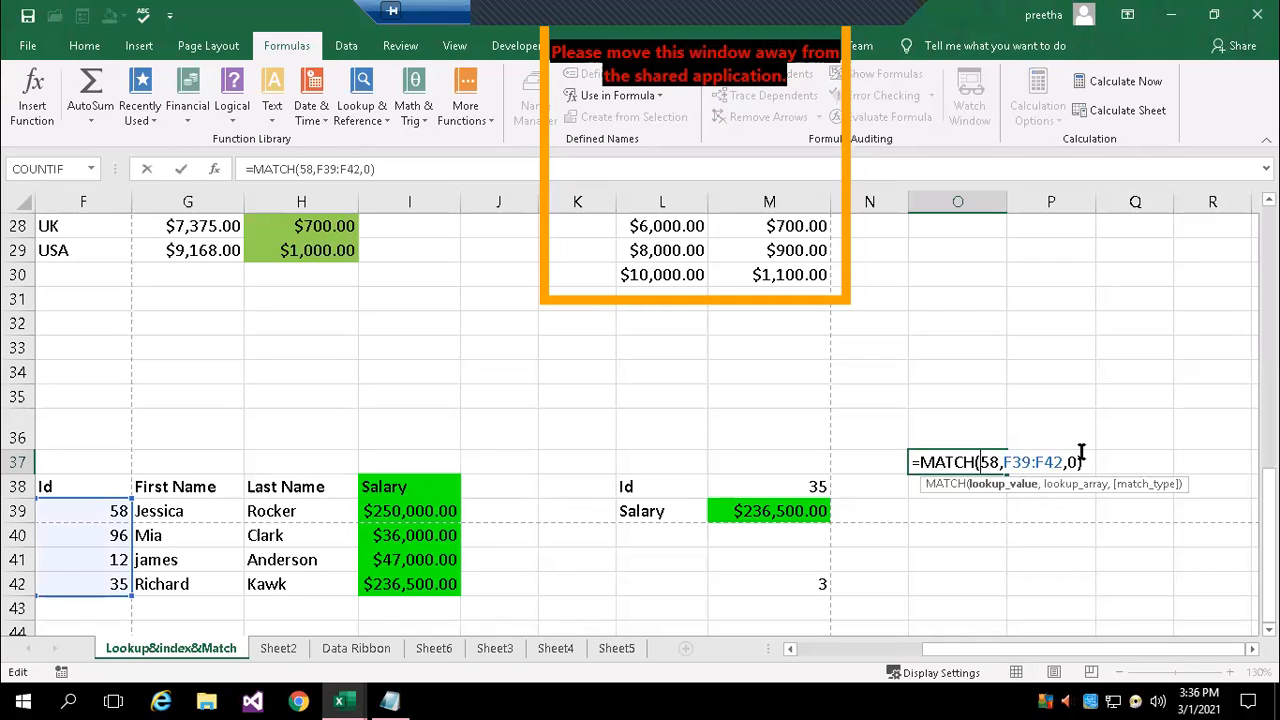
{"action": "key", "text": "Delete"}
{"action": "key", "text": "Delete"}
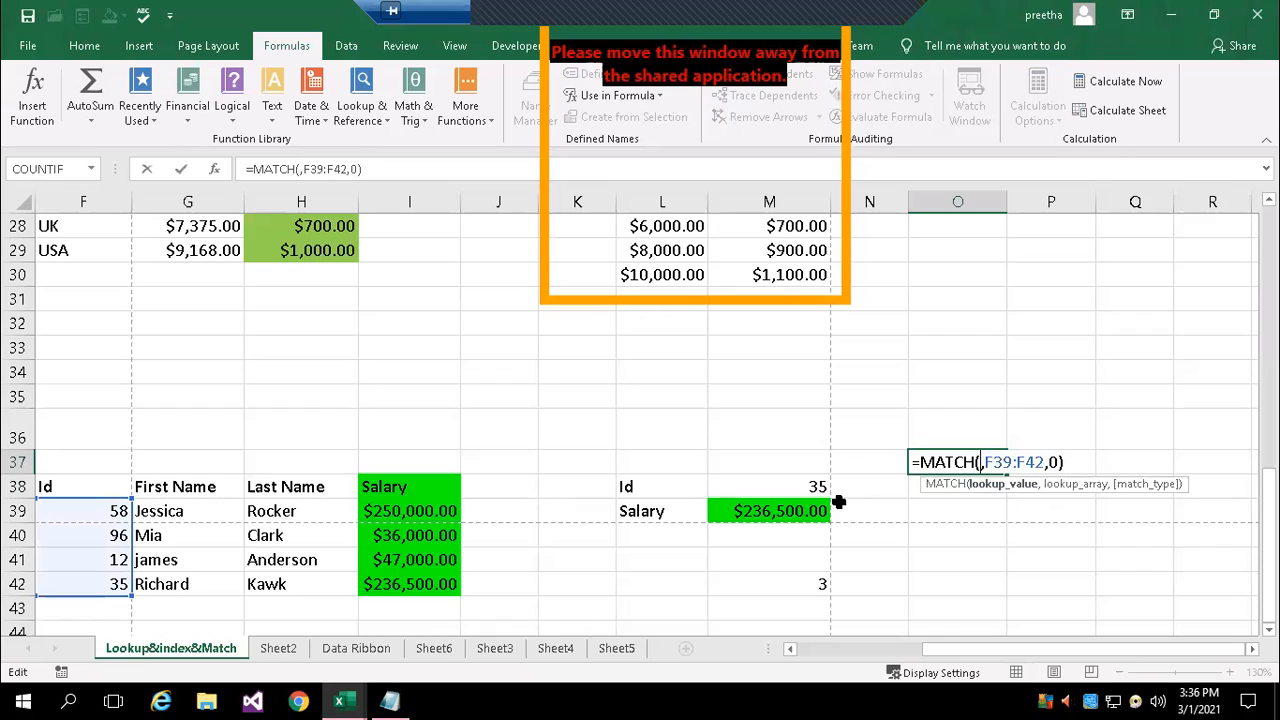
{"action": "left_click", "coordinate": [805, 487]}
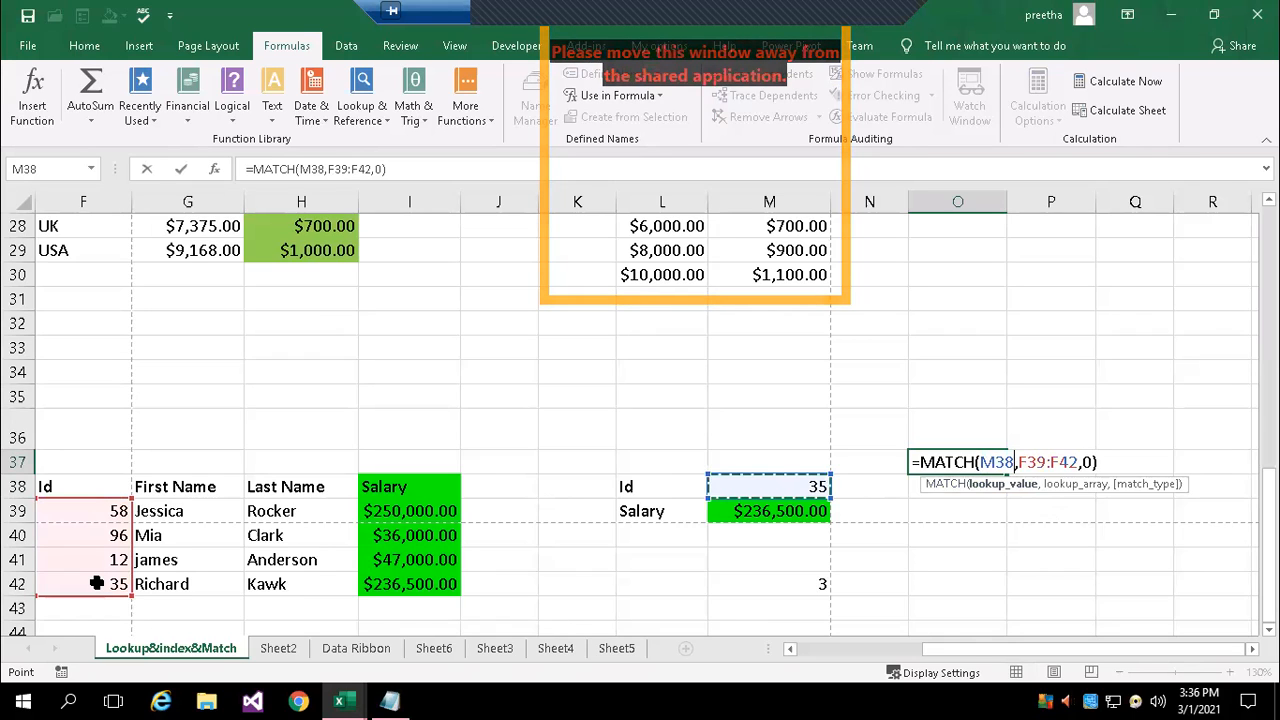
{"action": "key", "text": "Return"}
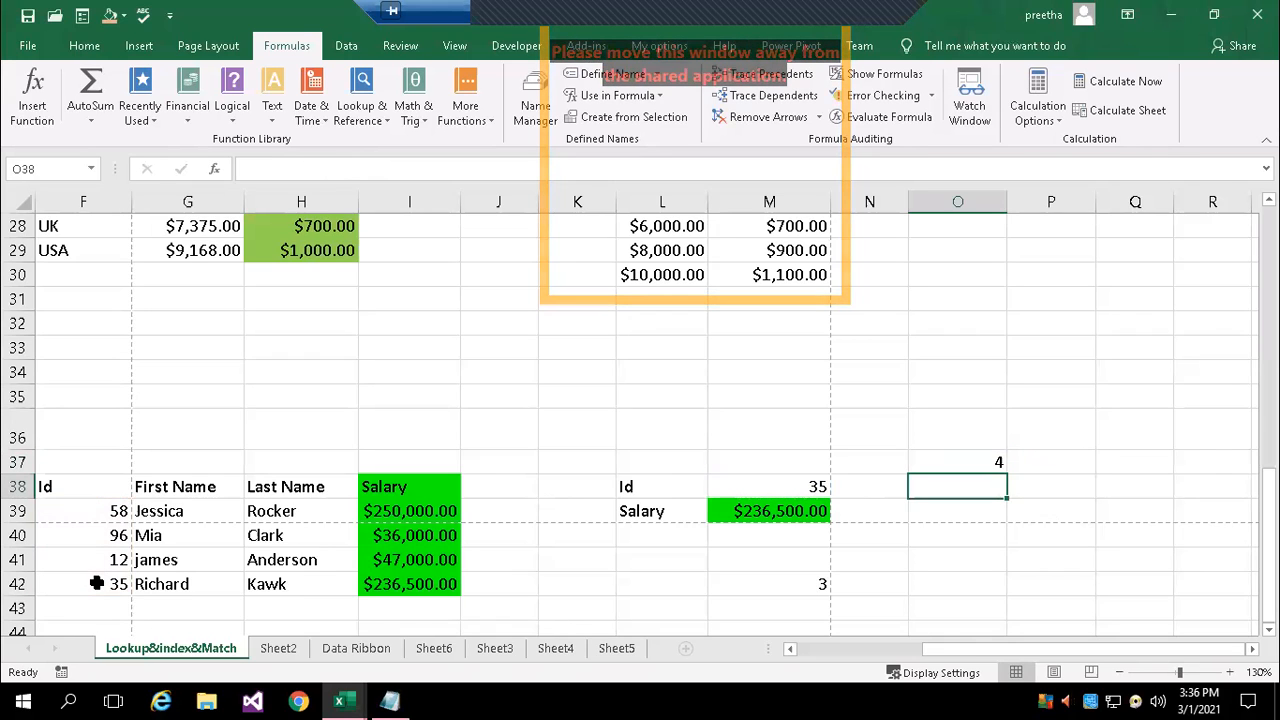
{"action": "key", "text": "Up"}
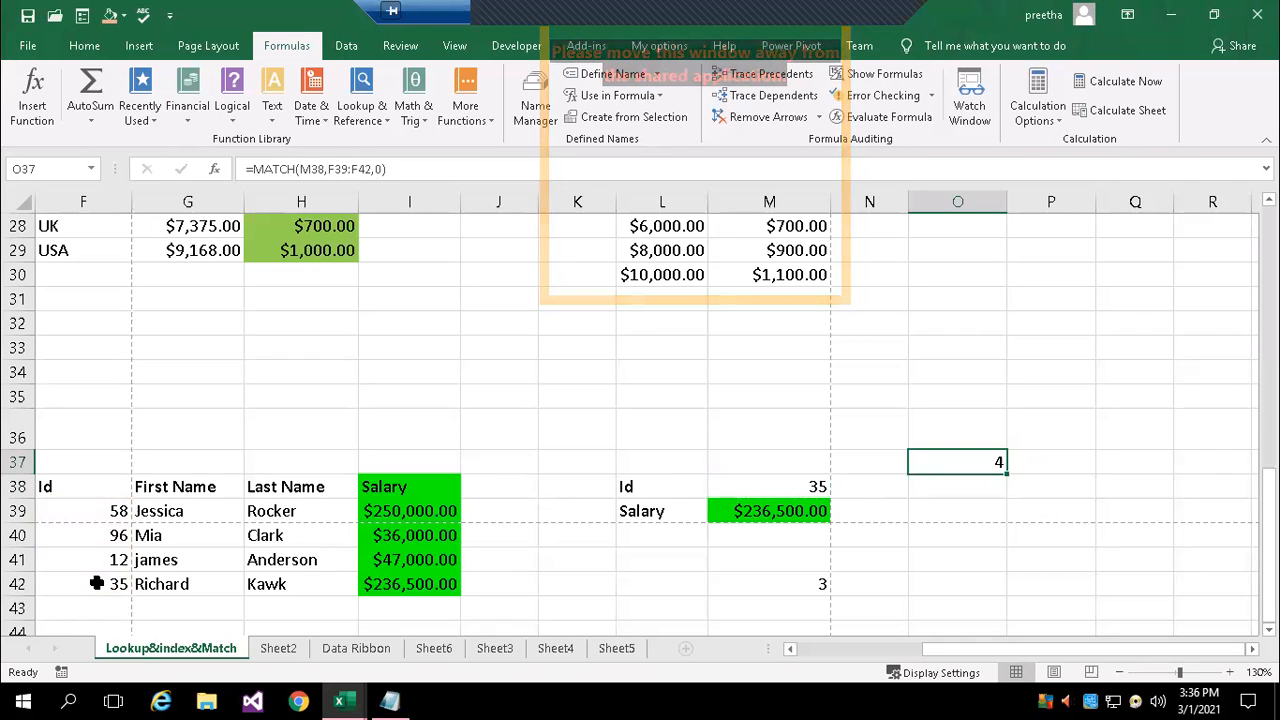
{"action": "key", "text": "Down"}
{"action": "key", "text": "Left"}
{"action": "key", "text": "Left"}
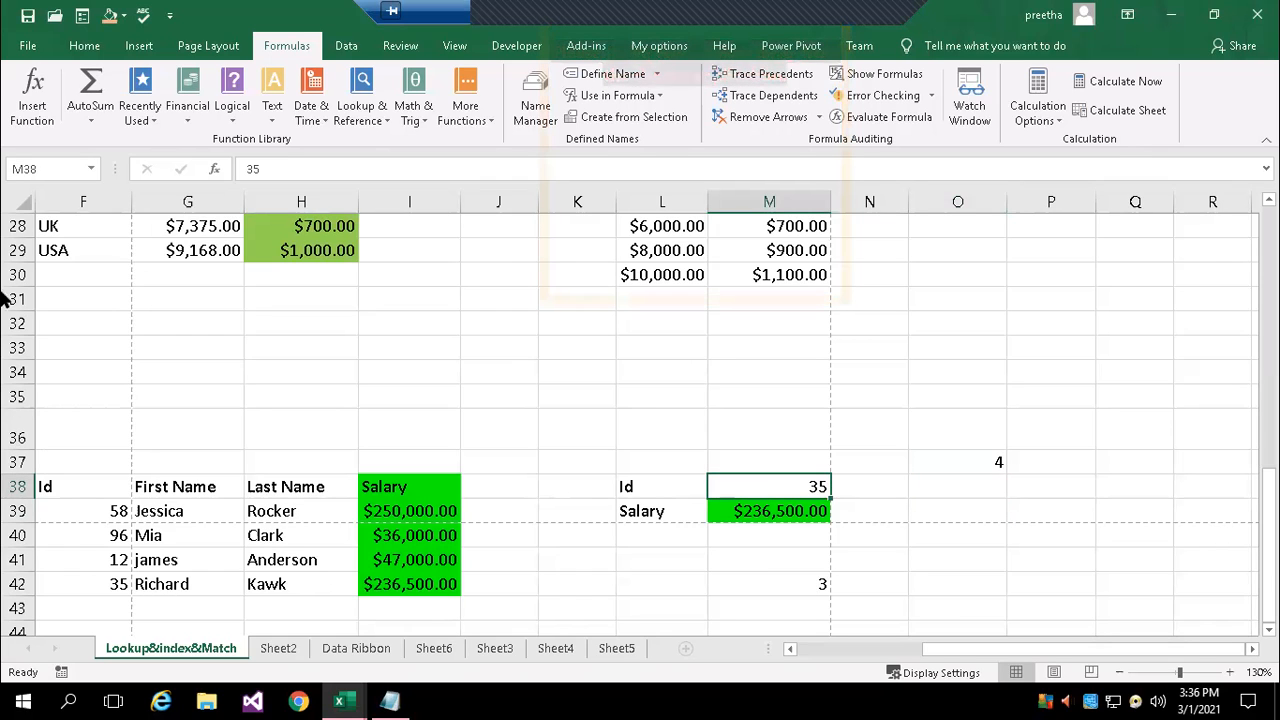
{"action": "left_click", "coordinate": [969, 460]}
{"action": "double_click", "coordinate": [969, 460]}
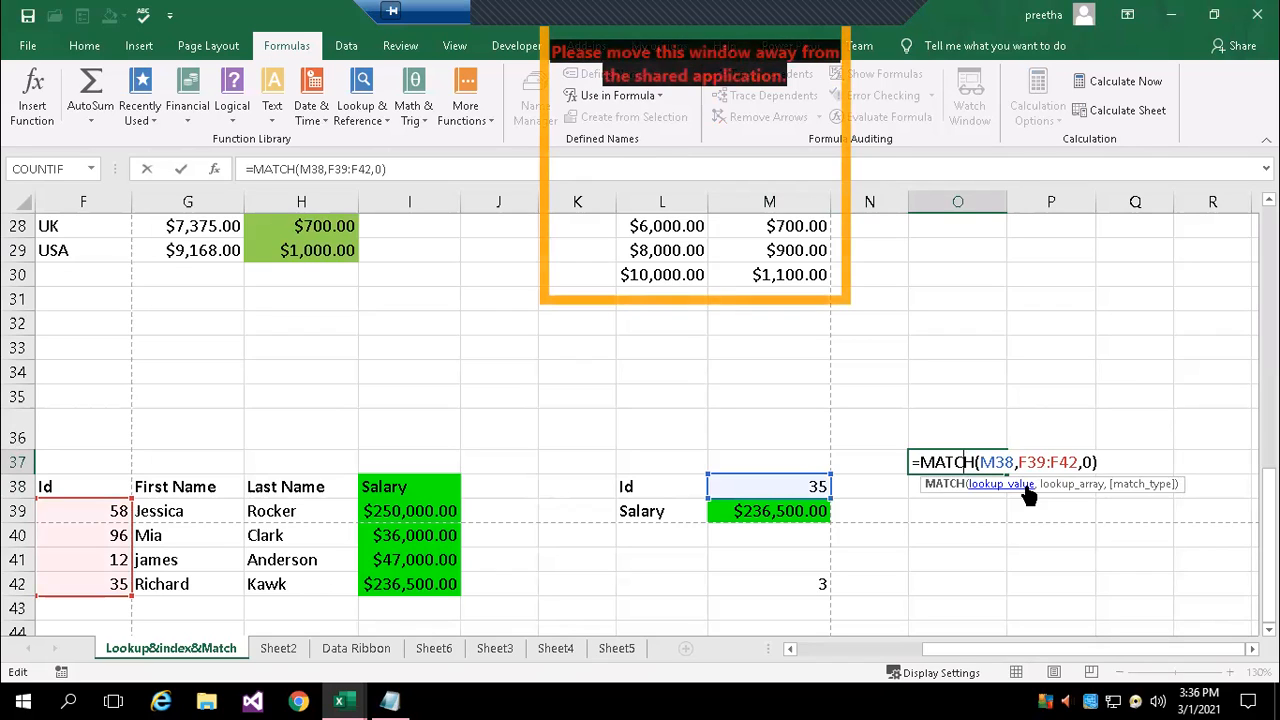
Enter the formula =INDEX(F39:F42,3) in cell O39
{"action": "left_click", "coordinate": [956, 507]}
{"action": "type", "text": "=ind"}
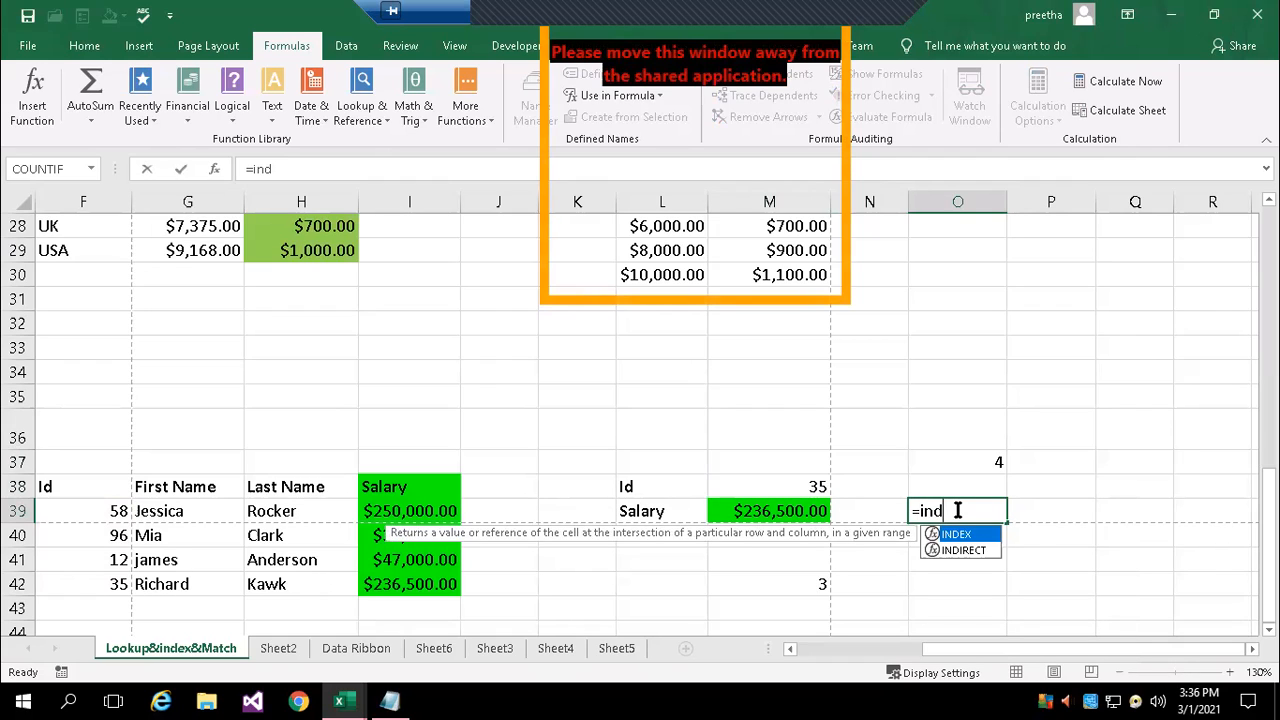
{"action": "key", "text": "Tab"}
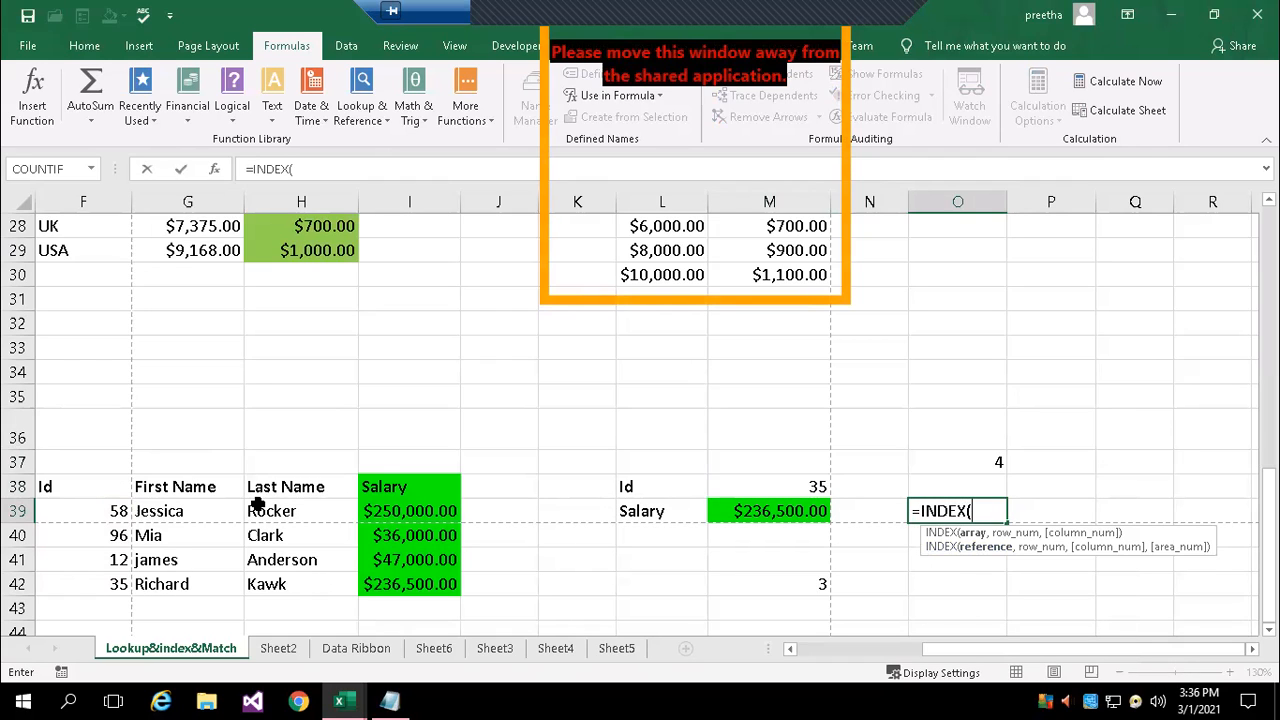
{"action": "left_click_drag", "start_coordinate": [95, 510], "coordinate": [95, 584]}
{"action": "type", "text": ","}
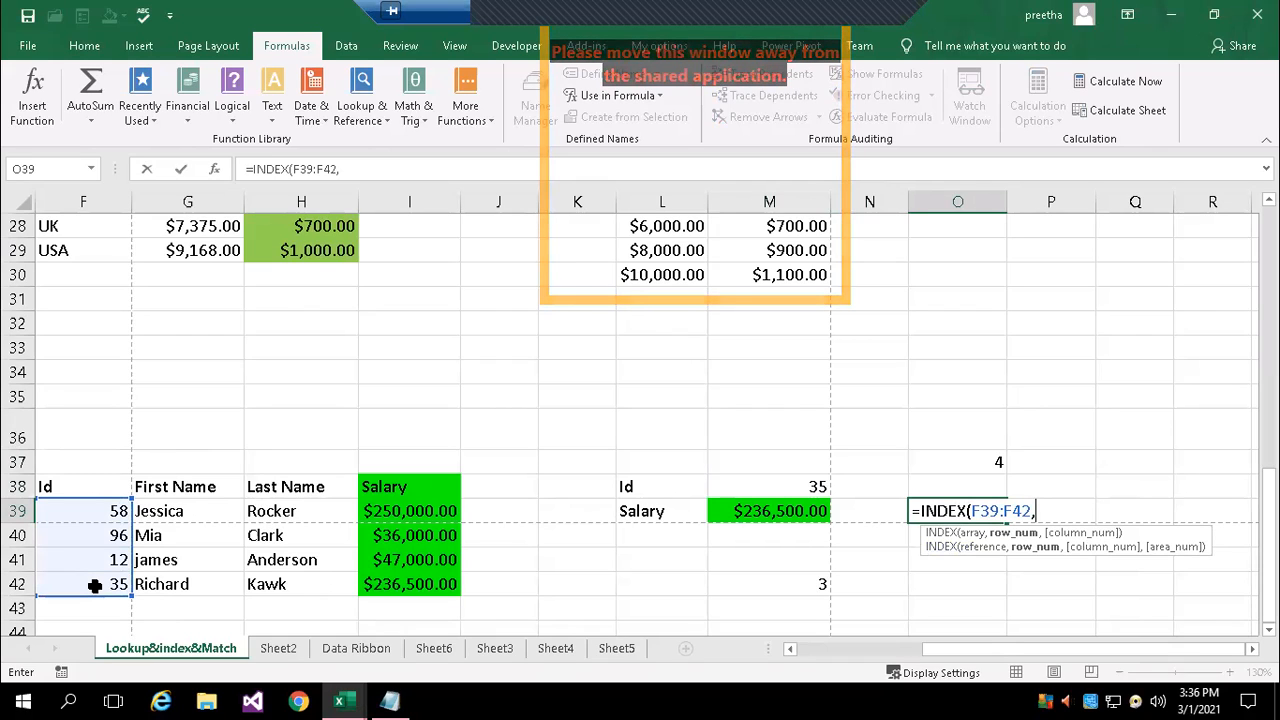
{"action": "type", "text": "3"}
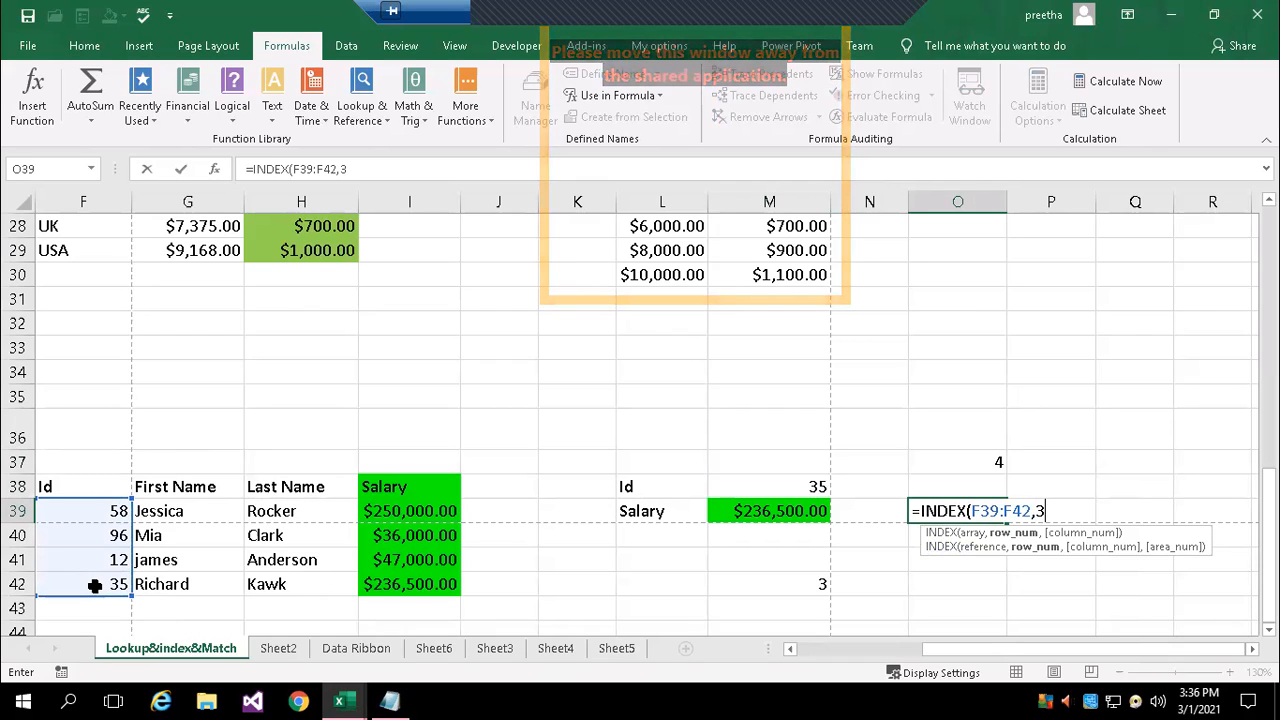
{"action": "type", "text": ")"}
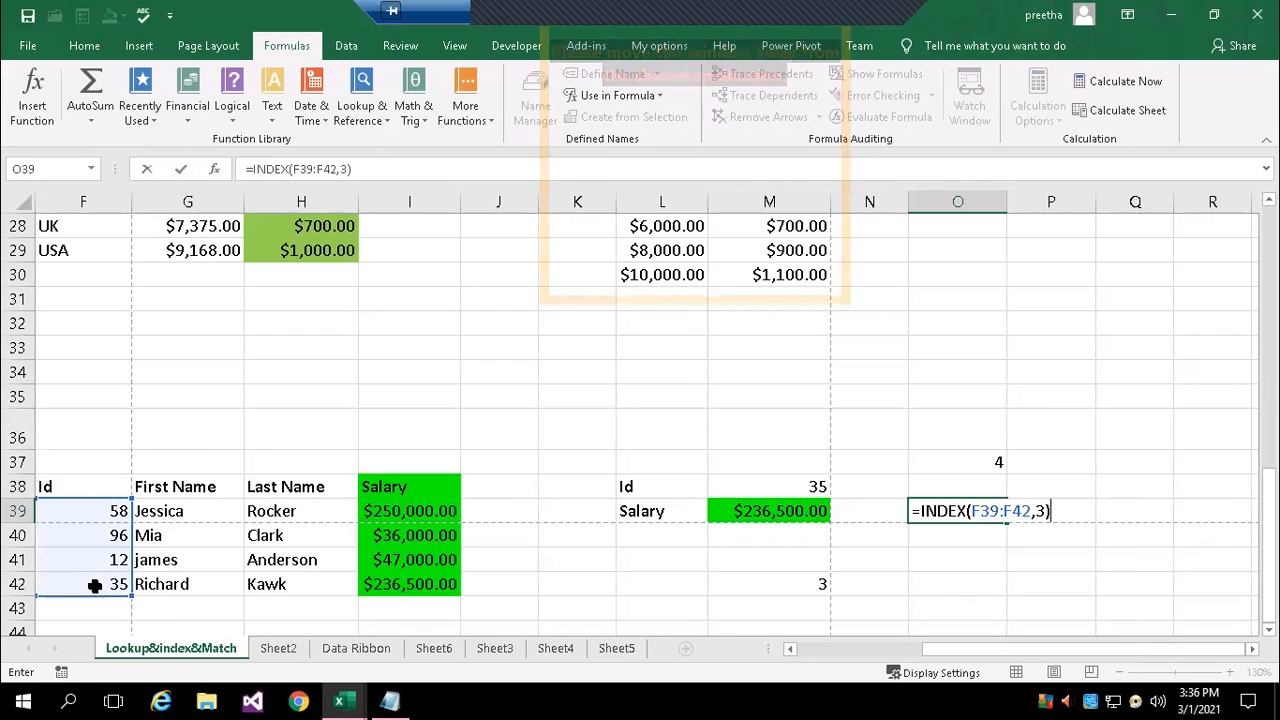
{"action": "key", "text": "Return"}
Examine the arguments and referenced ranges of the combined INDEX and MATCH salary formula in M39
{"action": "key", "text": "Up"}
{"action": "key", "text": "Up"}
{"action": "key", "text": "Down"}
{"action": "key", "text": "Left"}
{"action": "key", "text": "Left"}
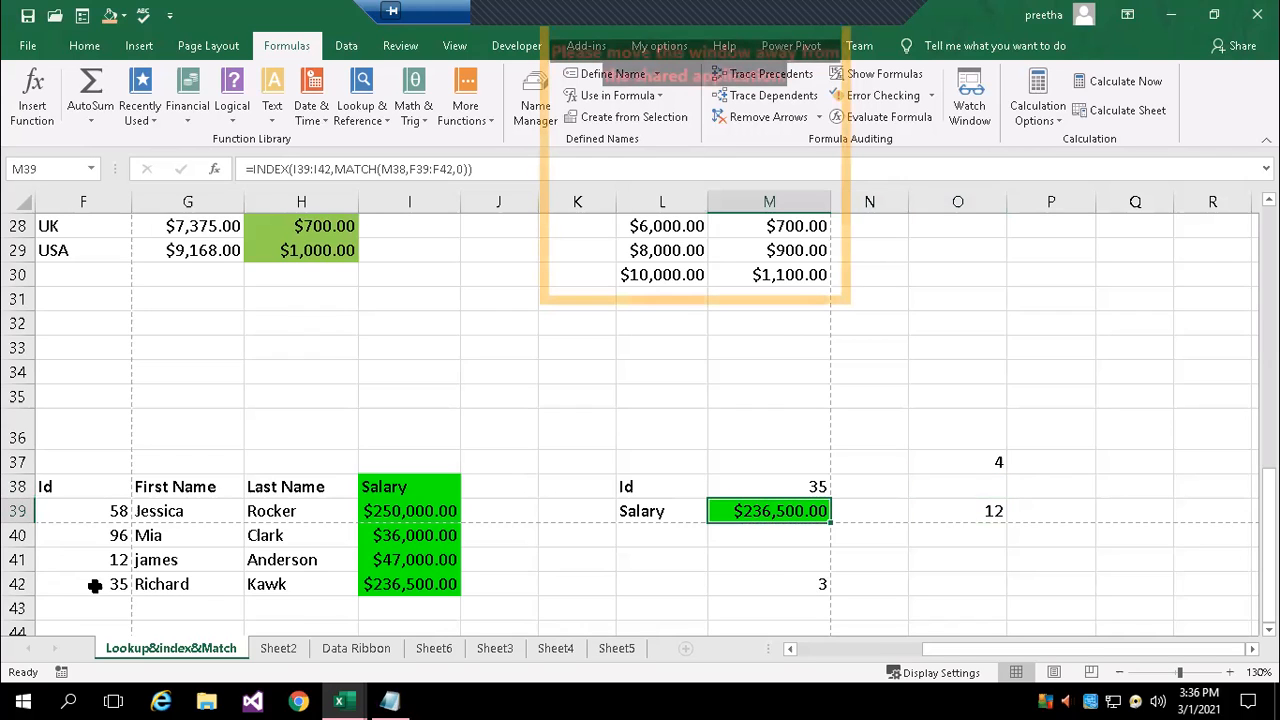
{"action": "double_click", "coordinate": [750, 512]}
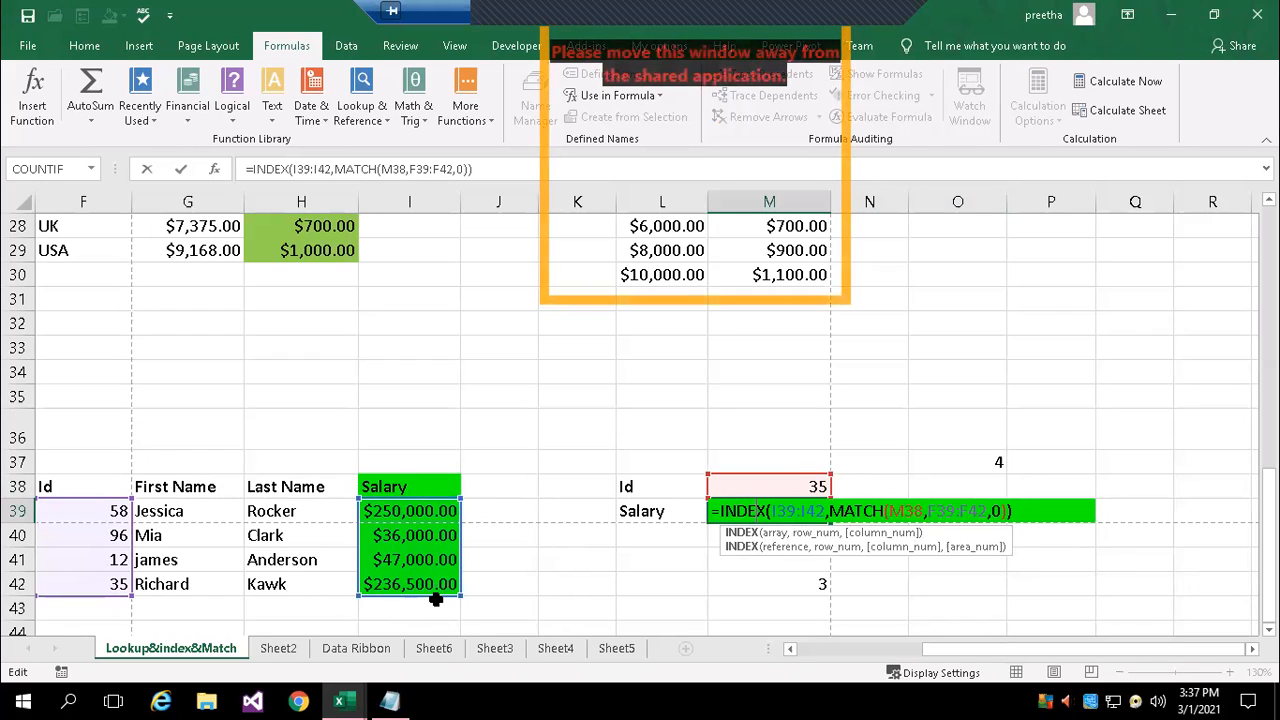
{"action": "key", "text": "Return"}
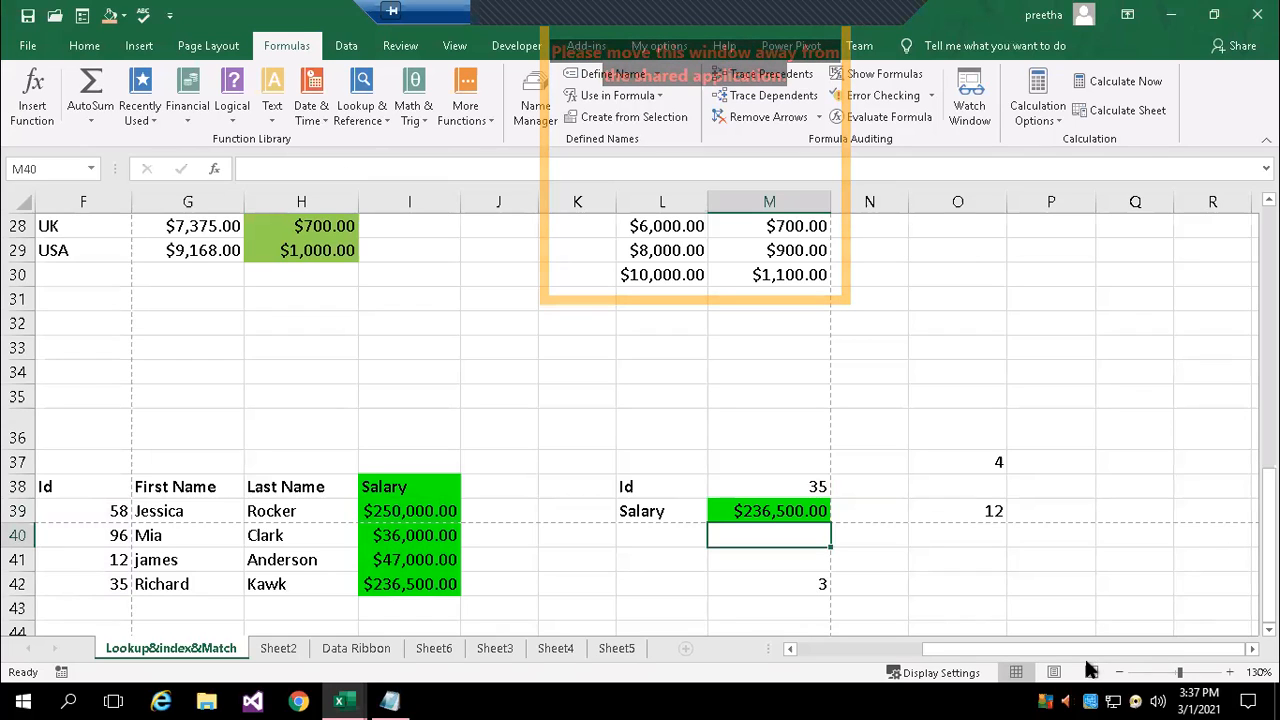
Open the workbook "excel functions" from the excel folder
{"action": "left_click", "coordinate": [26, 46]}
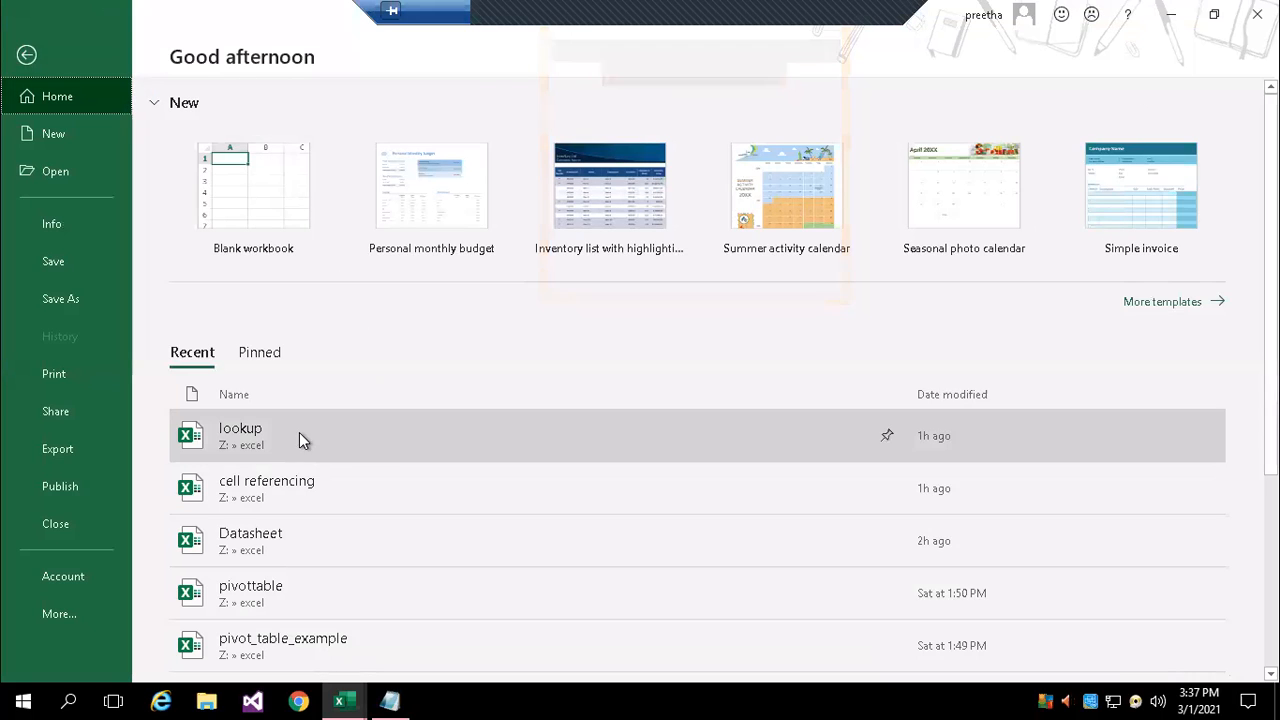
{"action": "left_click", "coordinate": [86, 171]}
{"action": "left_click", "coordinate": [262, 328]}
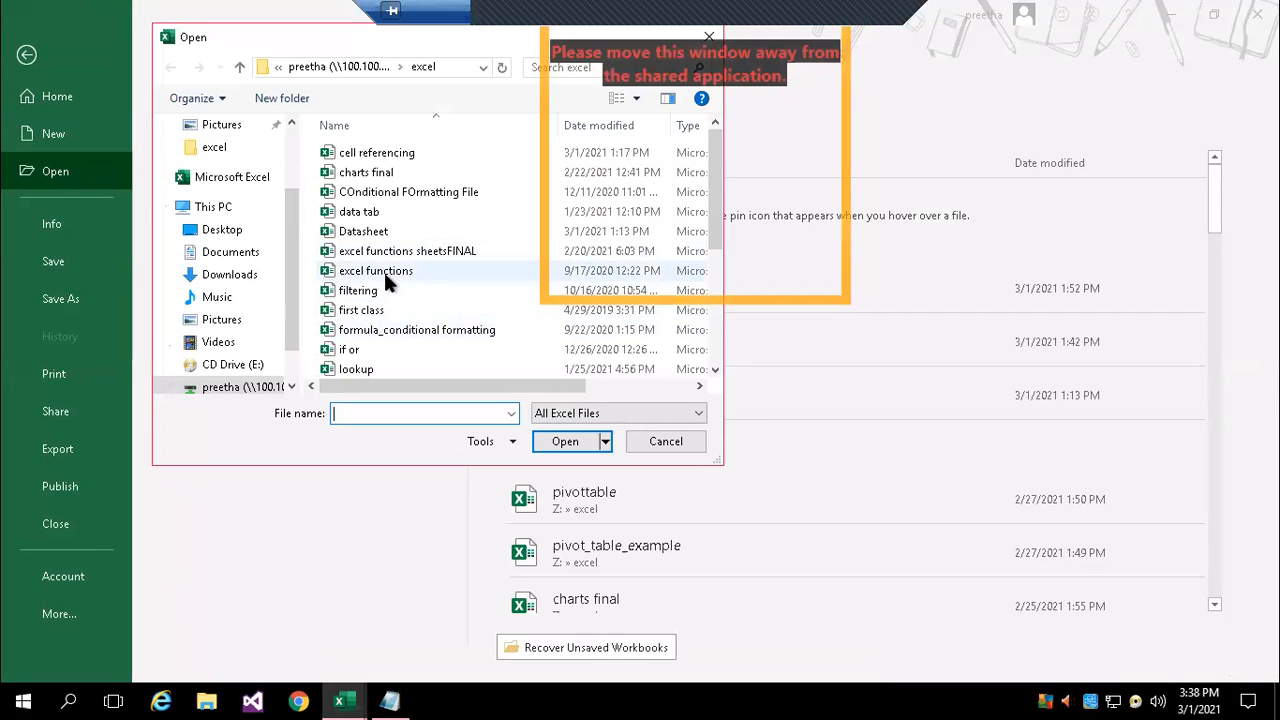
{"action": "double_click", "coordinate": [383, 270]}
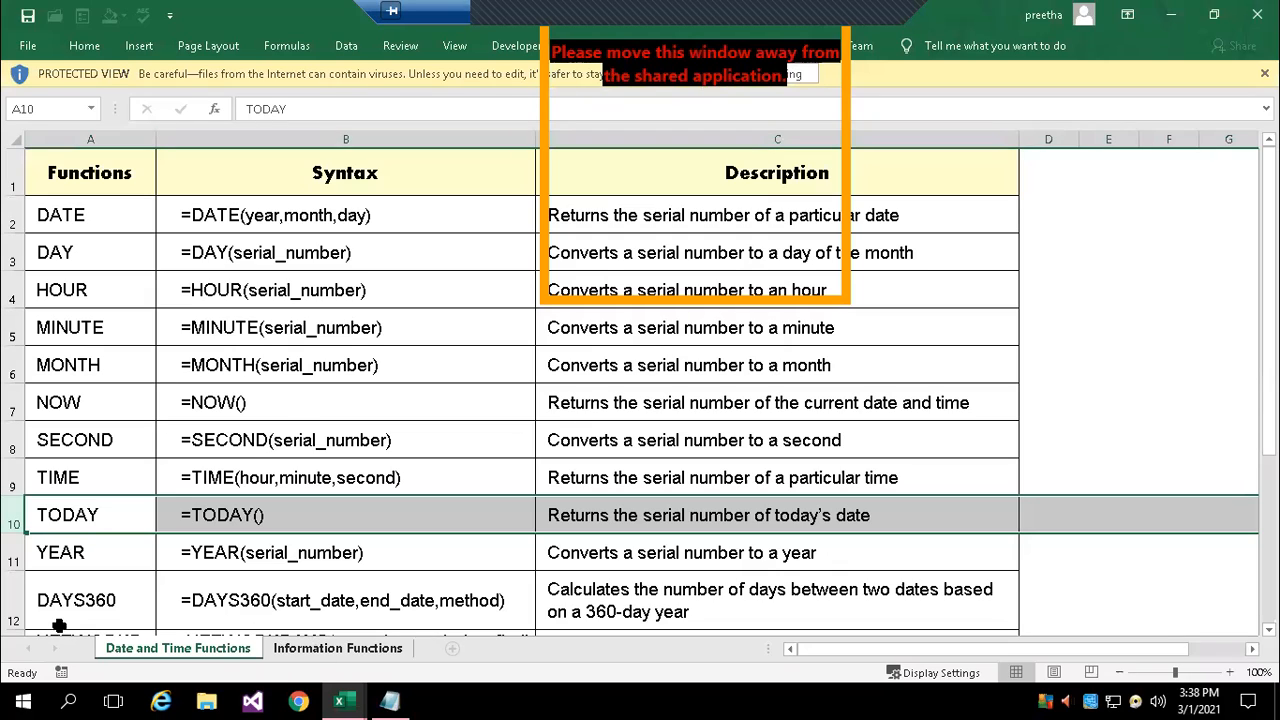
Open the workbook "text functions" from the excel folder
{"action": "left_click", "coordinate": [26, 50]}
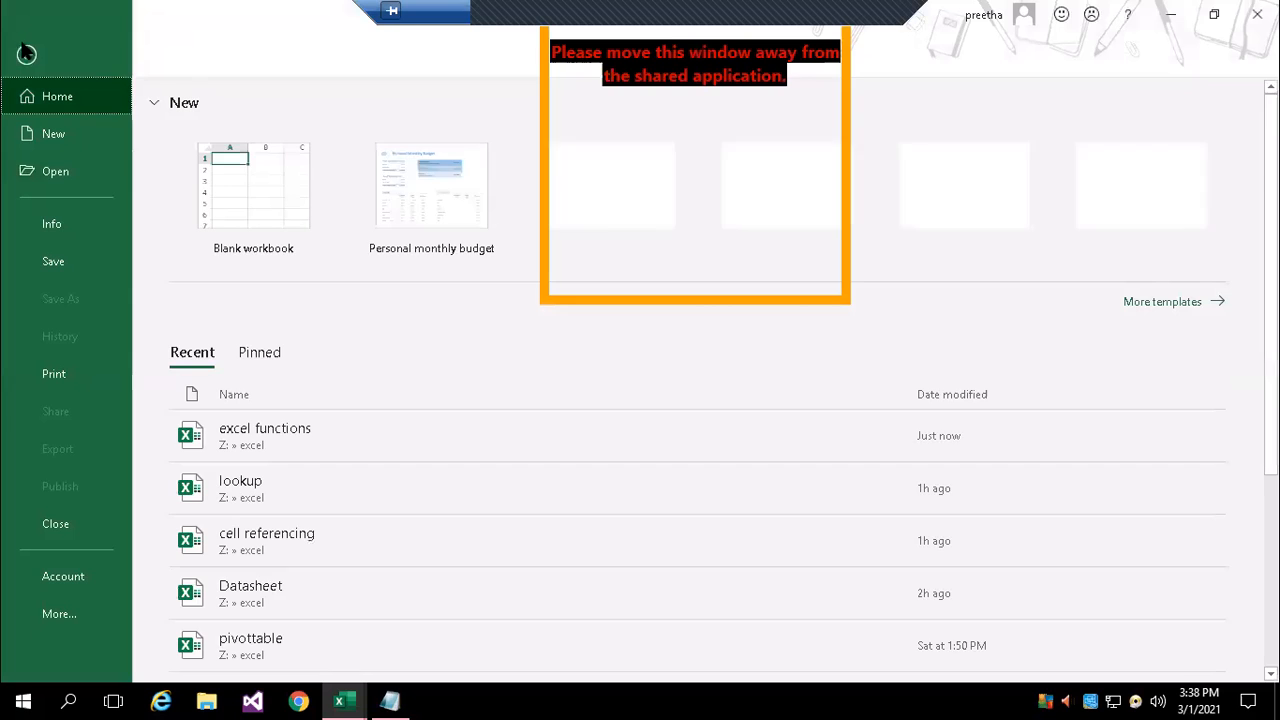
{"action": "left_click", "coordinate": [52, 174]}
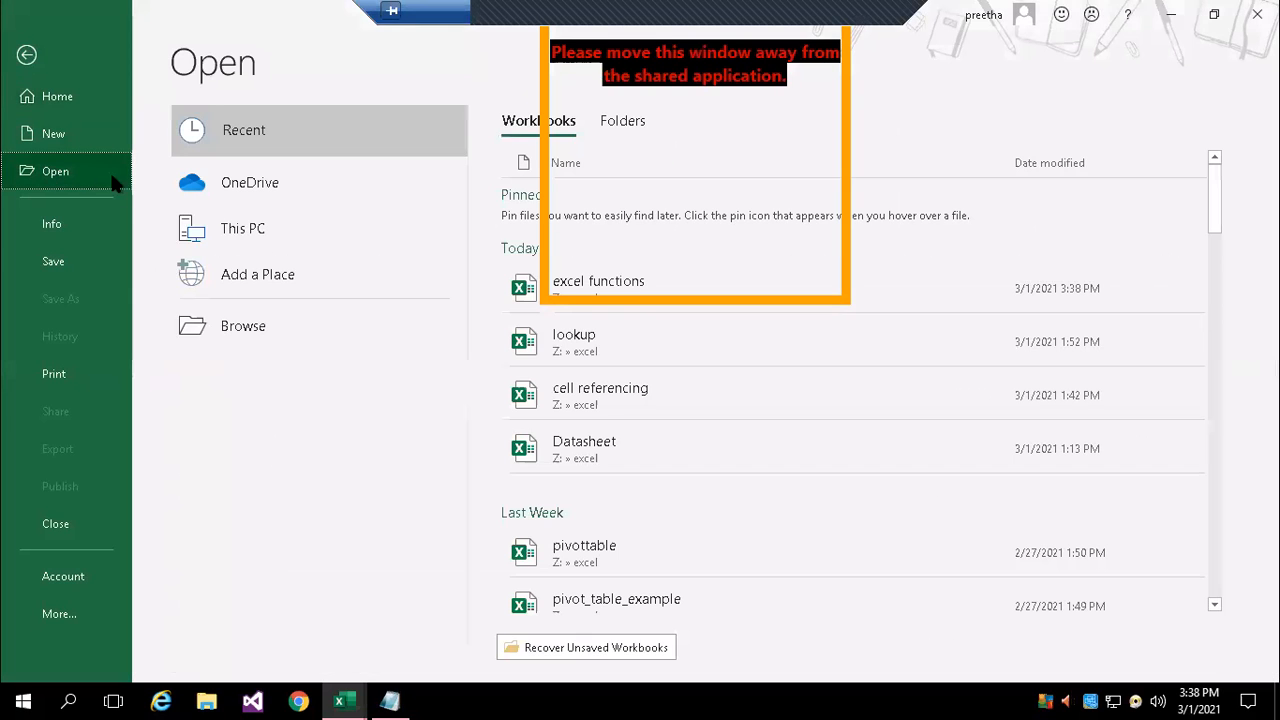
{"action": "left_click", "coordinate": [395, 342]}
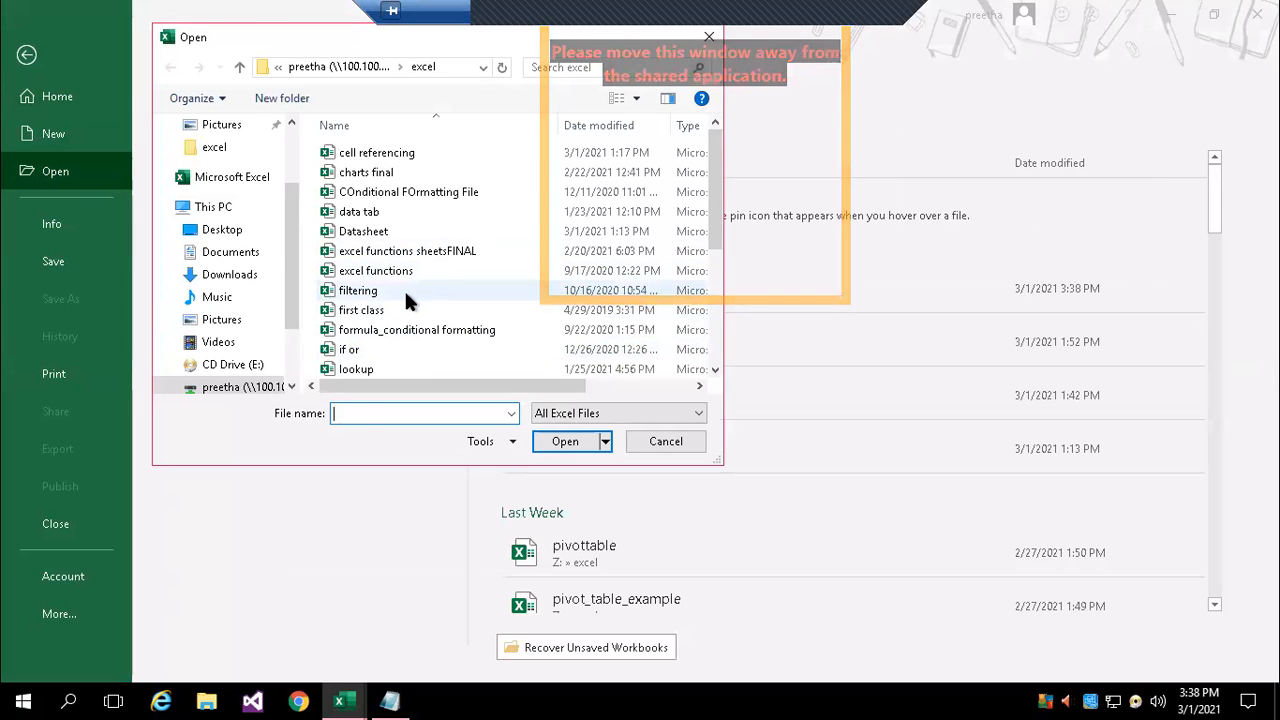
{"action": "left_click", "coordinate": [406, 300]}
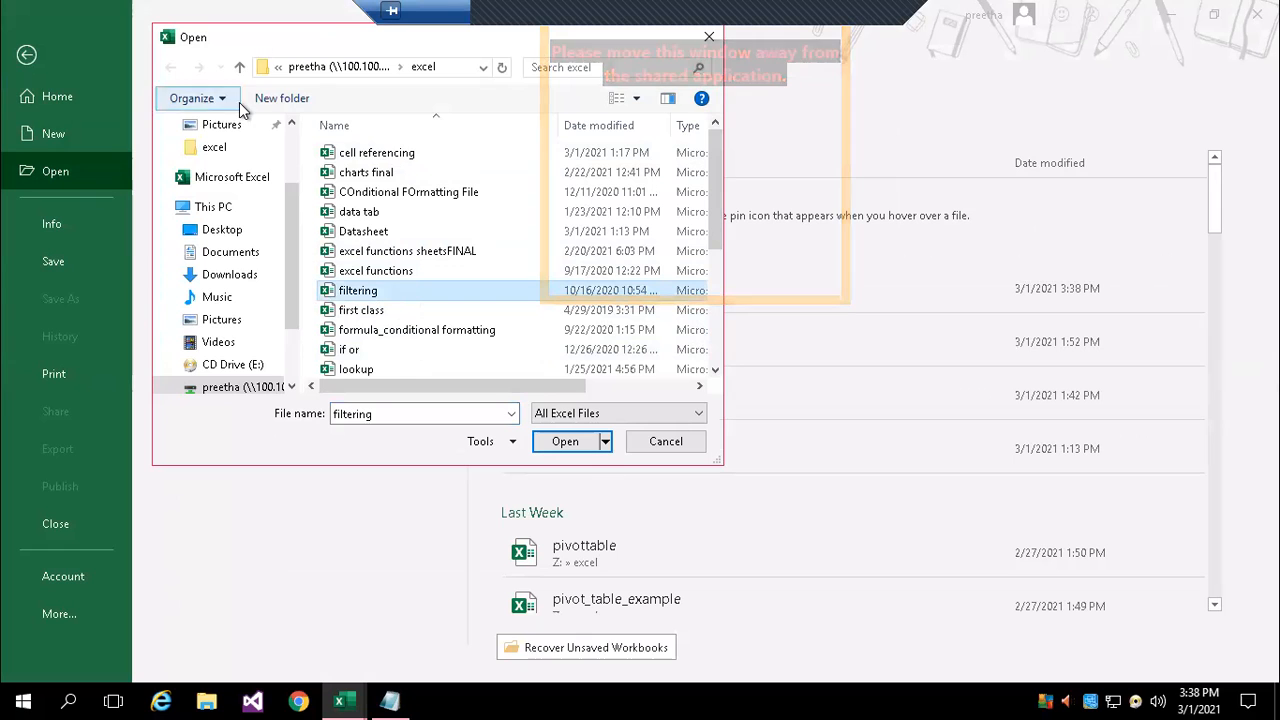
{"action": "left_click_drag", "start_coordinate": [711, 199], "coordinate": [694, 318]}
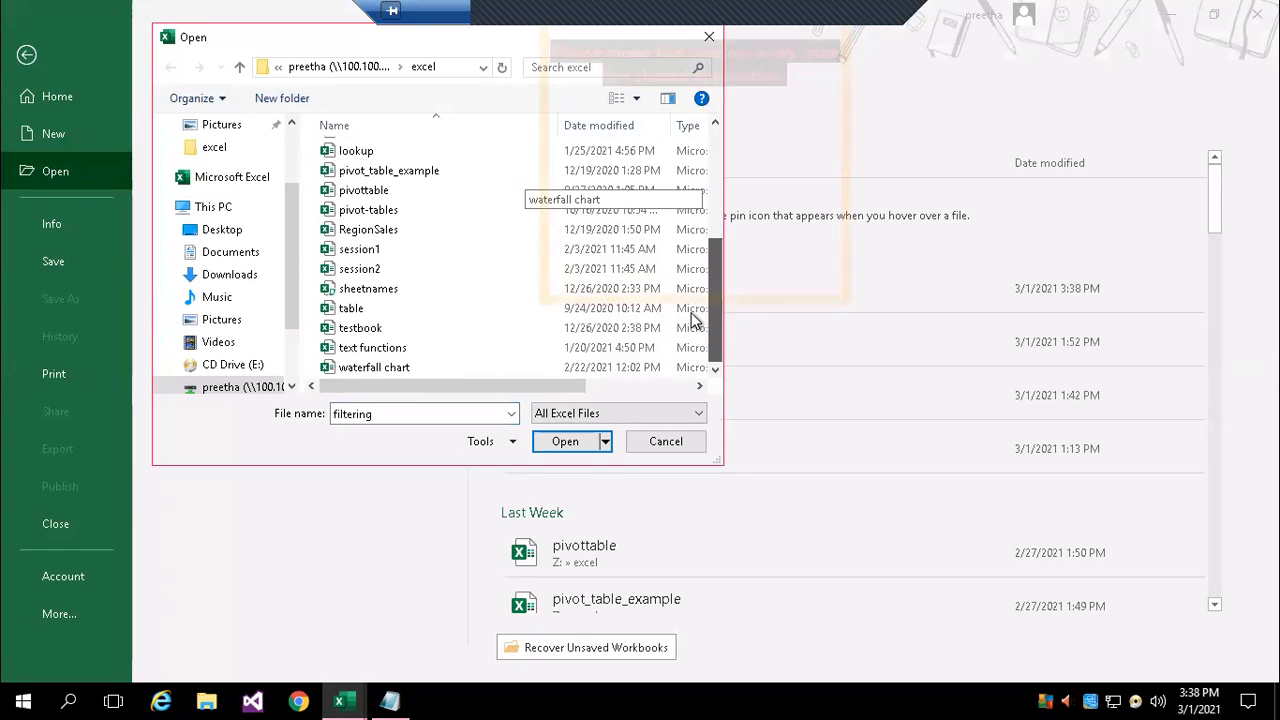
{"action": "double_click", "coordinate": [388, 347]}
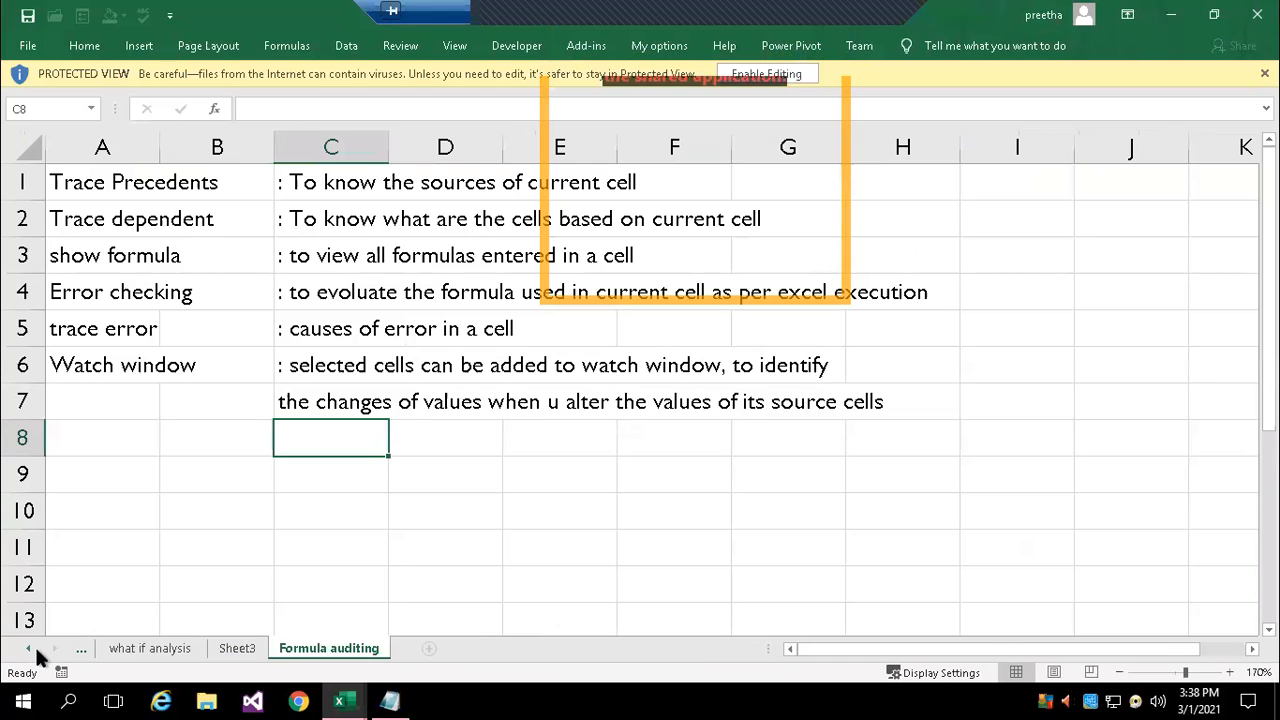
Go to the first sheet, Lookup&index&Match, and look over its score and grade tables
{"action": "left_click", "coordinate": [28, 652]}
{"action": "left_click", "coordinate": [28, 652]}
{"action": "left_click", "coordinate": [29, 653]}
{"action": "left_click", "coordinate": [31, 654]}
{"action": "left_click", "coordinate": [33, 655]}
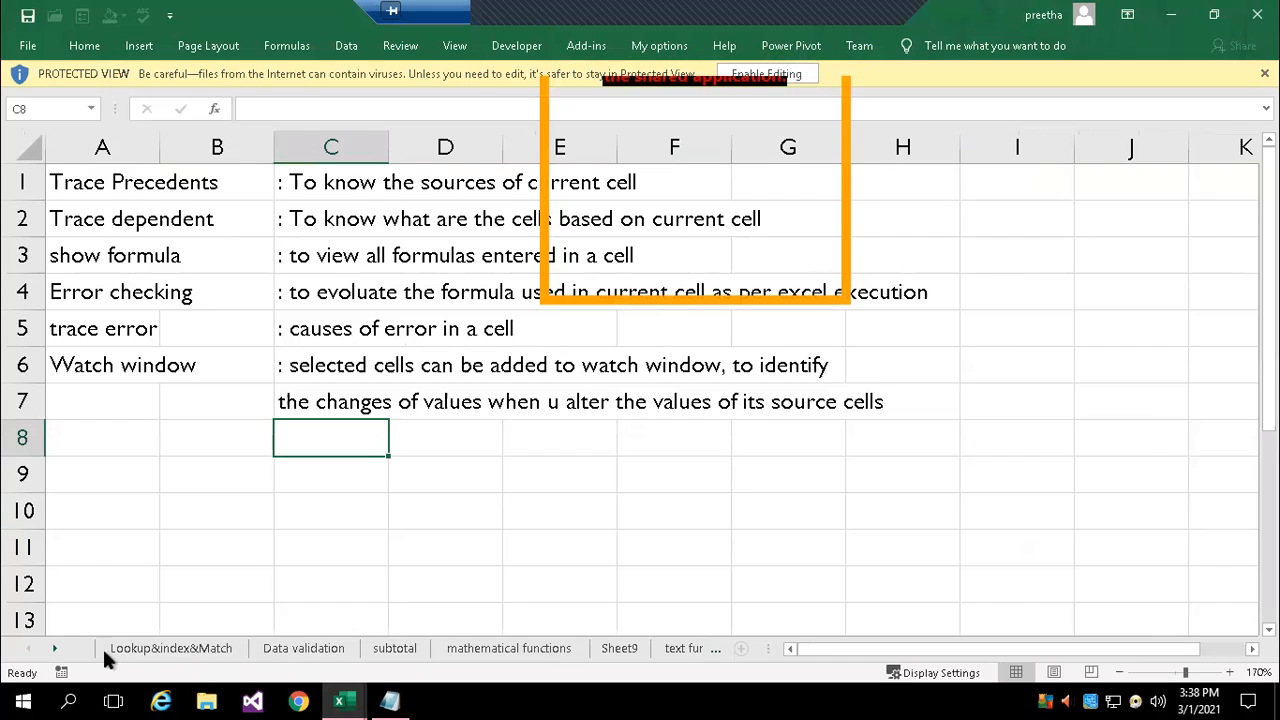
{"action": "left_click", "coordinate": [147, 650]}
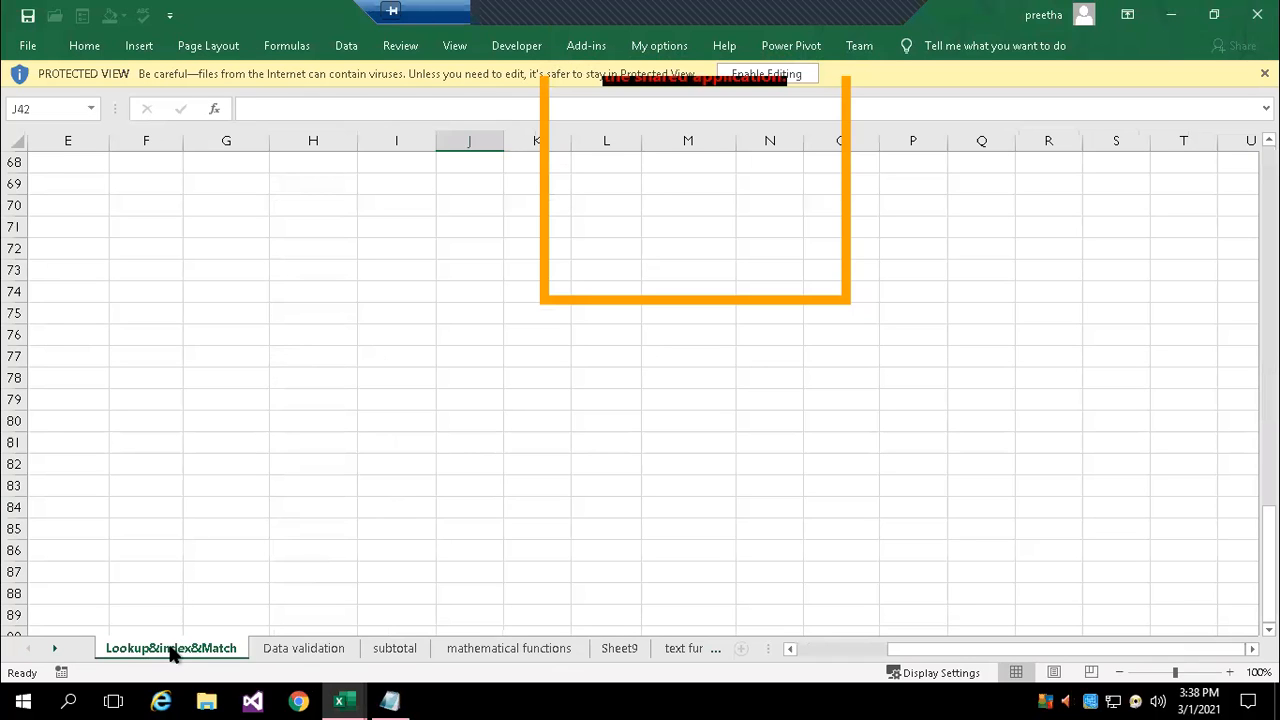
{"action": "scroll", "coordinate": [247, 481], "scroll_direction": "up", "scroll_amount": 5}
{"action": "scroll", "coordinate": [247, 481], "scroll_direction": "up", "scroll_amount": 17}
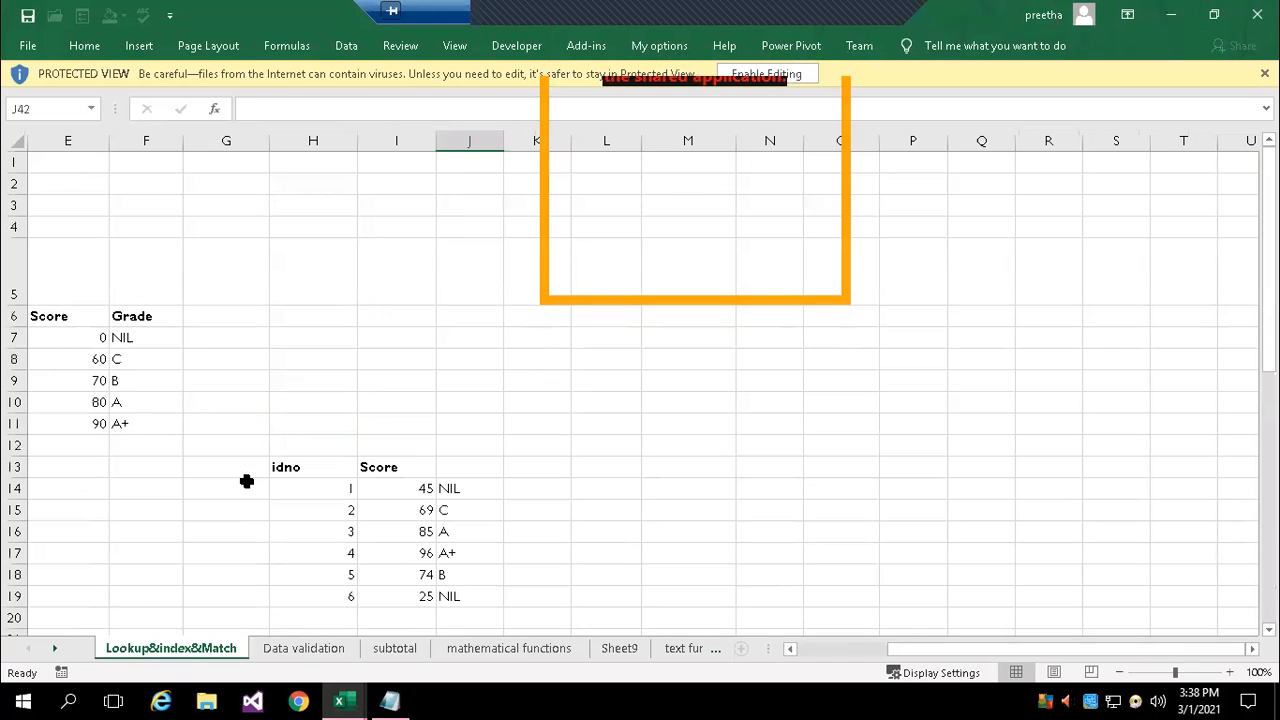
Switch to the "Lookup functions" sheet and view the employee table from its header row
{"action": "left_click", "coordinate": [54, 648]}
{"action": "left_click", "coordinate": [54, 648]}
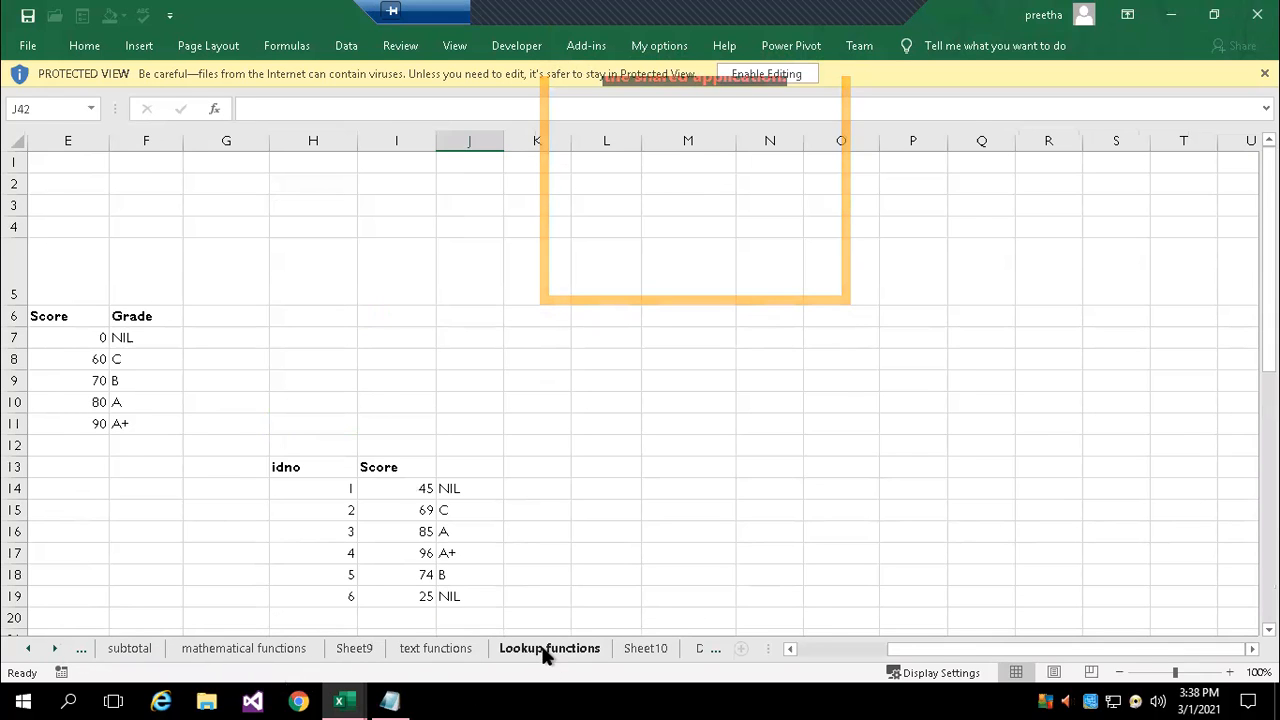
{"action": "left_click", "coordinate": [538, 650]}
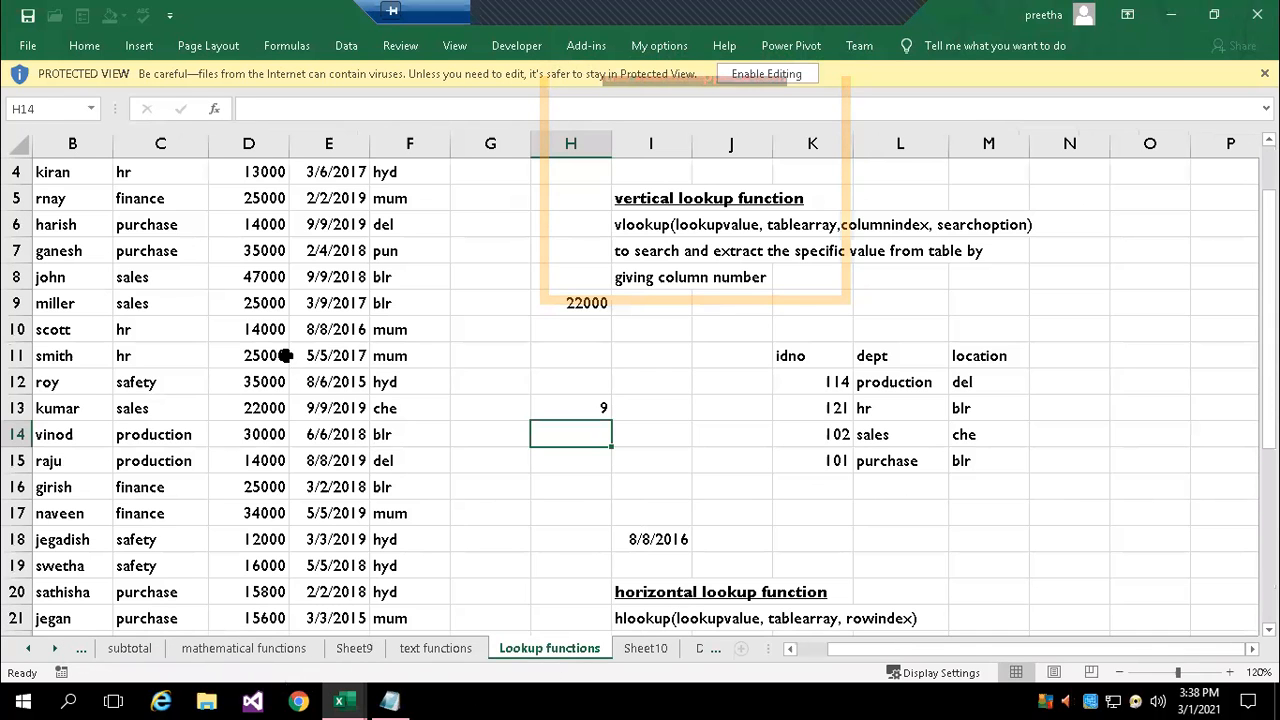
{"action": "scroll", "coordinate": [362, 367], "scroll_direction": "up", "scroll_amount": 1}
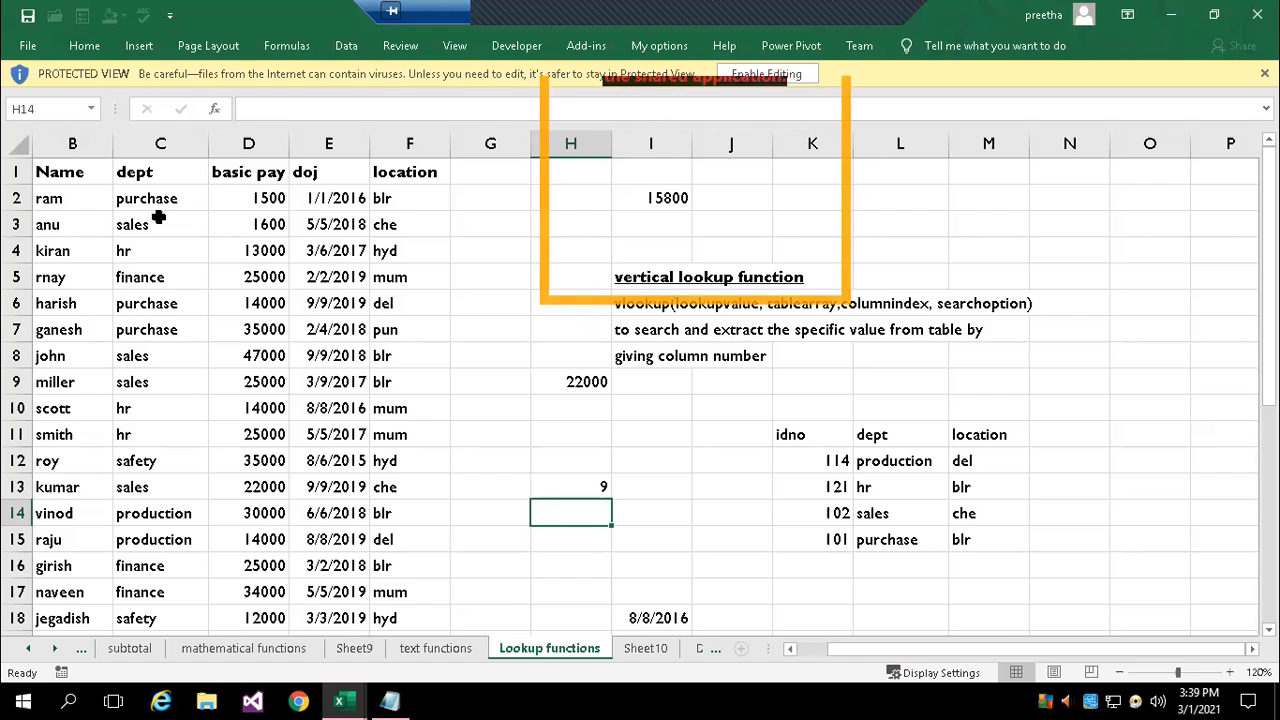
Enable editing for the protected workbook so the lookup table's formulas can be opened
{"action": "left_click_drag", "start_coordinate": [833, 455], "coordinate": [826, 538]}
{"action": "double_click", "coordinate": [905, 462]}
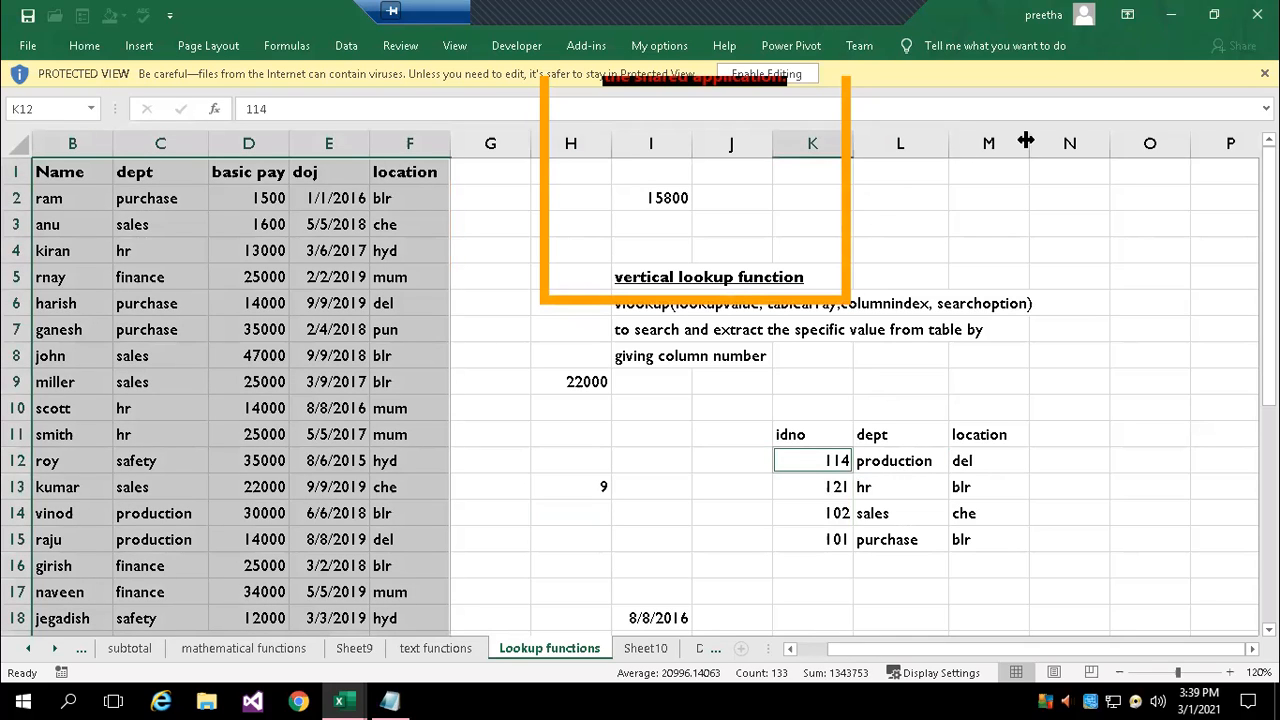
{"action": "left_click", "coordinate": [801, 75]}
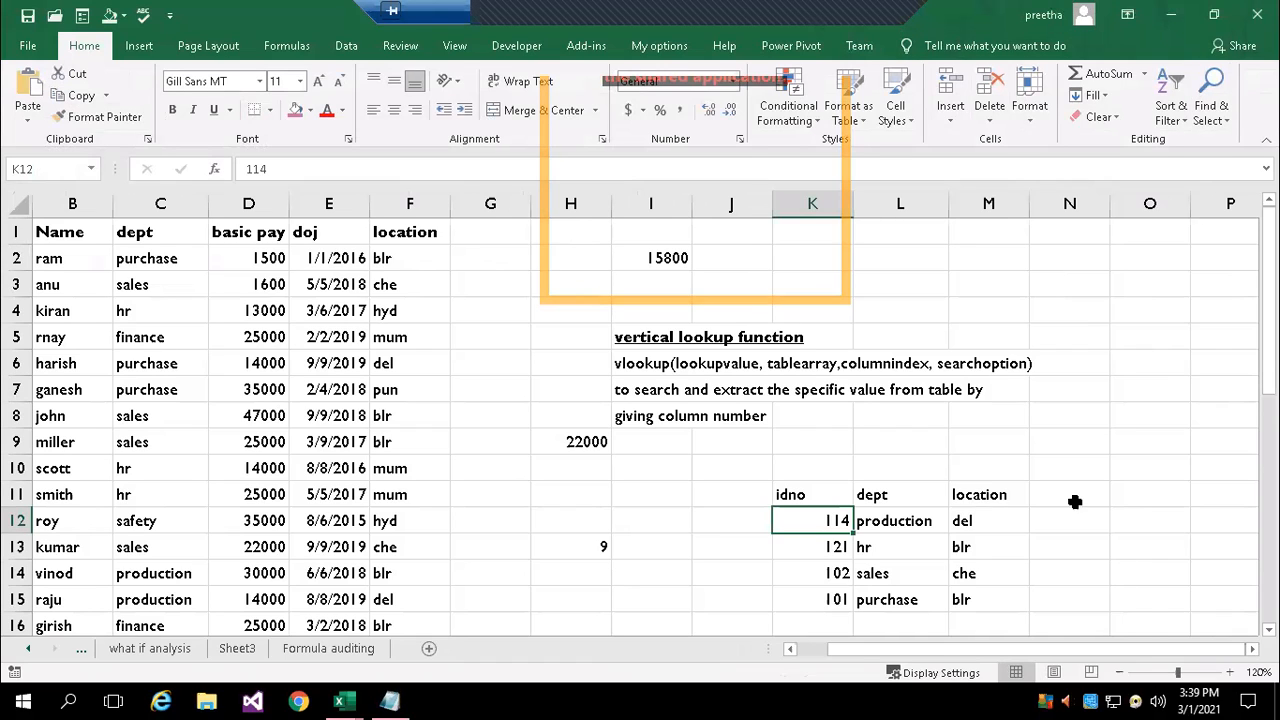
Examine the dept VLOOKUP formula for idno 114 in L12 and compare it with that employee's row
{"action": "double_click", "coordinate": [925, 521]}
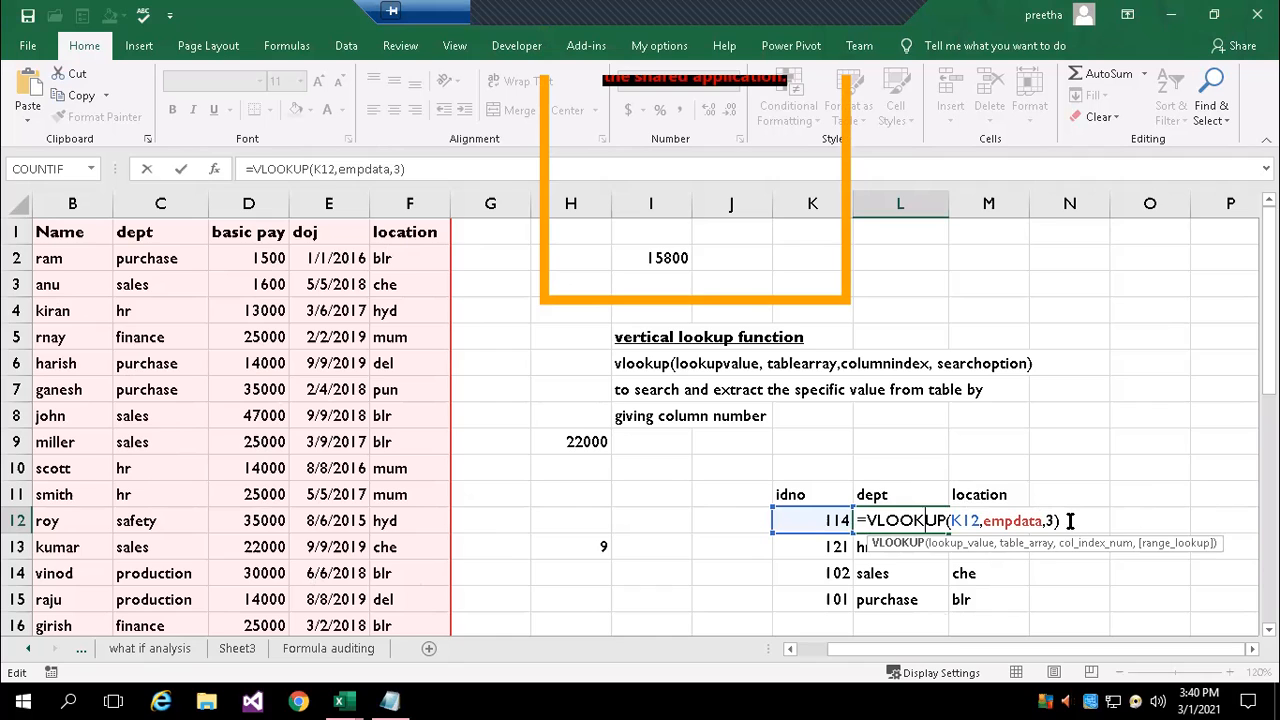
{"action": "key", "text": "Return"}
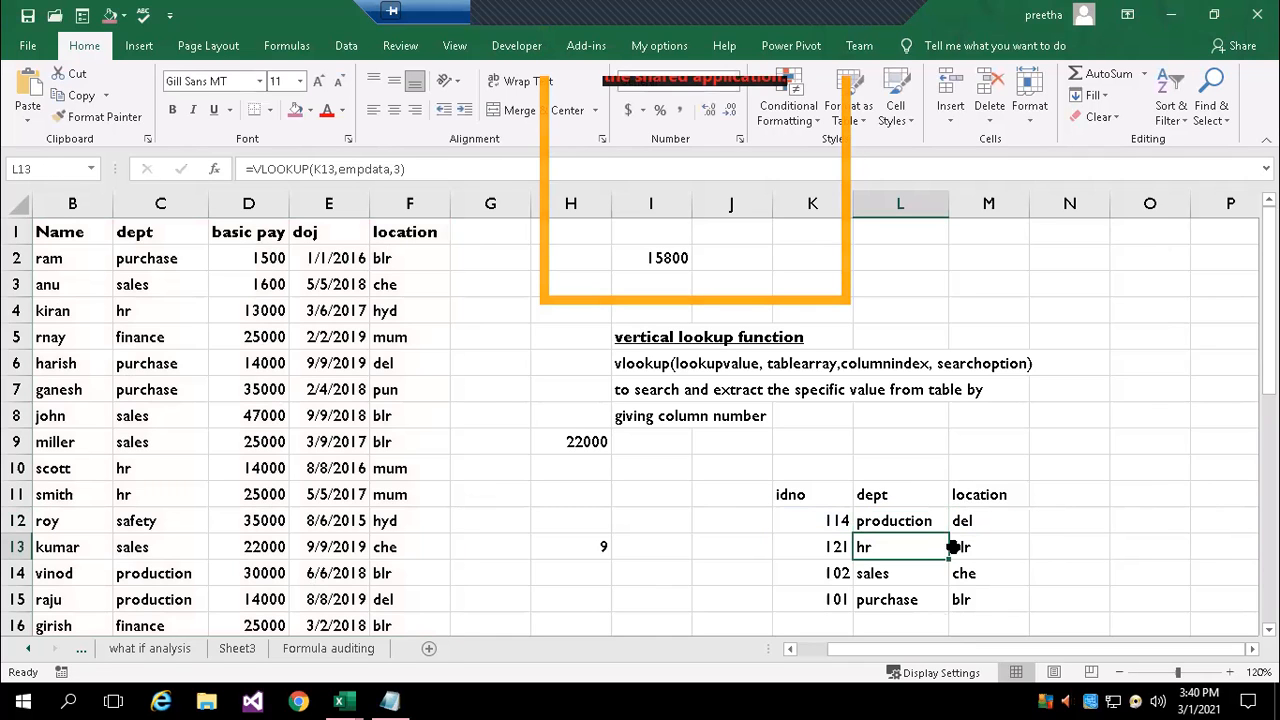
{"action": "left_click", "coordinate": [790, 648]}
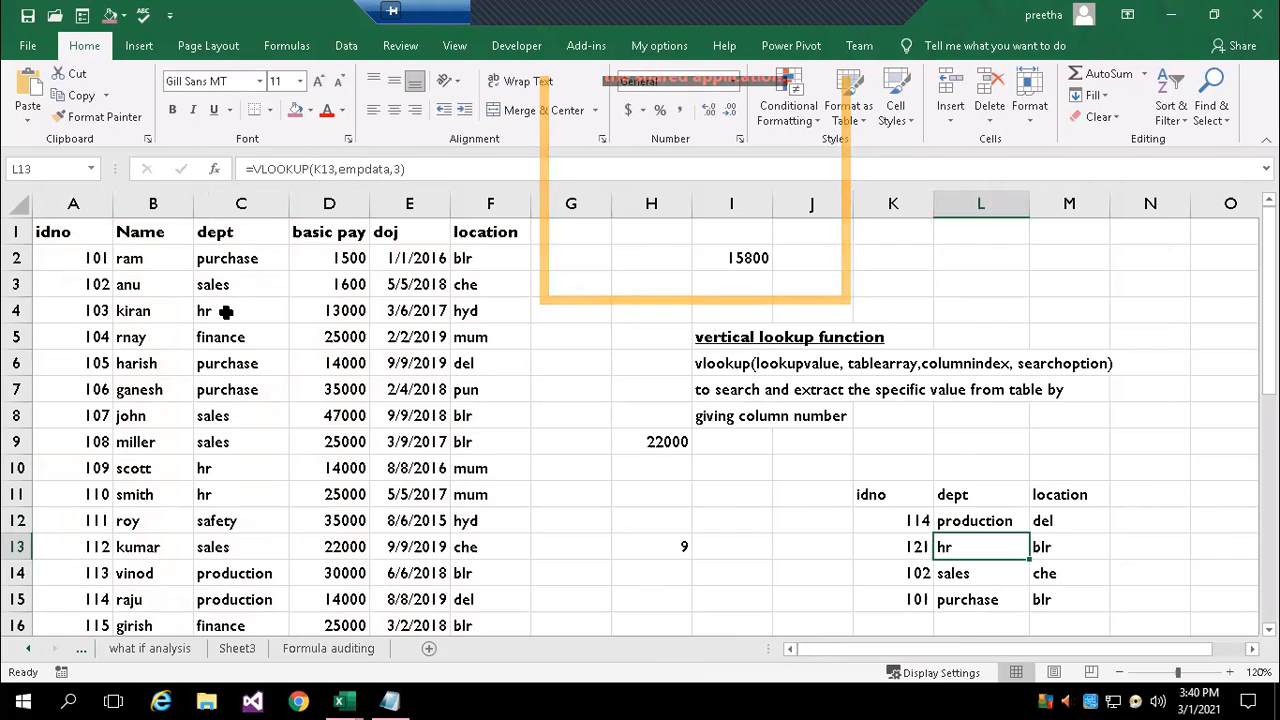
{"action": "left_click", "coordinate": [78, 600]}
{"action": "left_click_drag", "start_coordinate": [78, 600], "coordinate": [233, 601]}
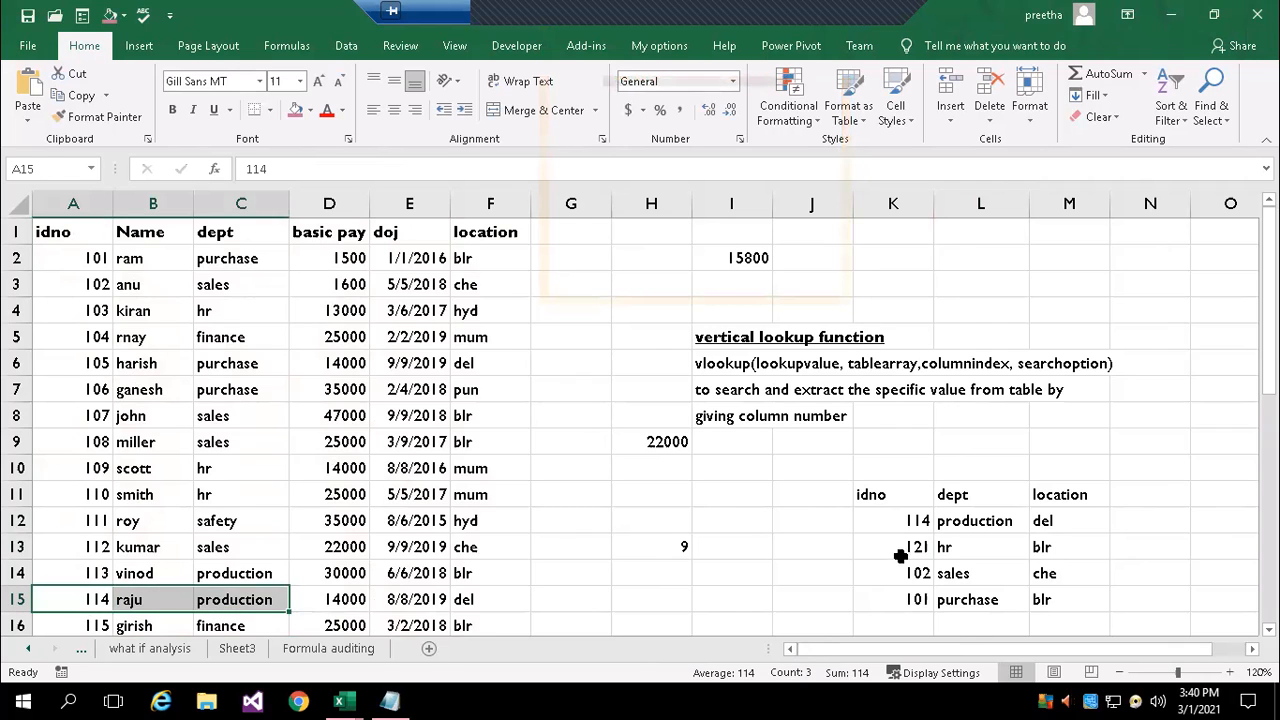
{"action": "left_click", "coordinate": [1011, 519]}
Examine the dept VLOOKUP formula for idno 121 in L13 and check it against the employee table
{"action": "left_click", "coordinate": [927, 547]}
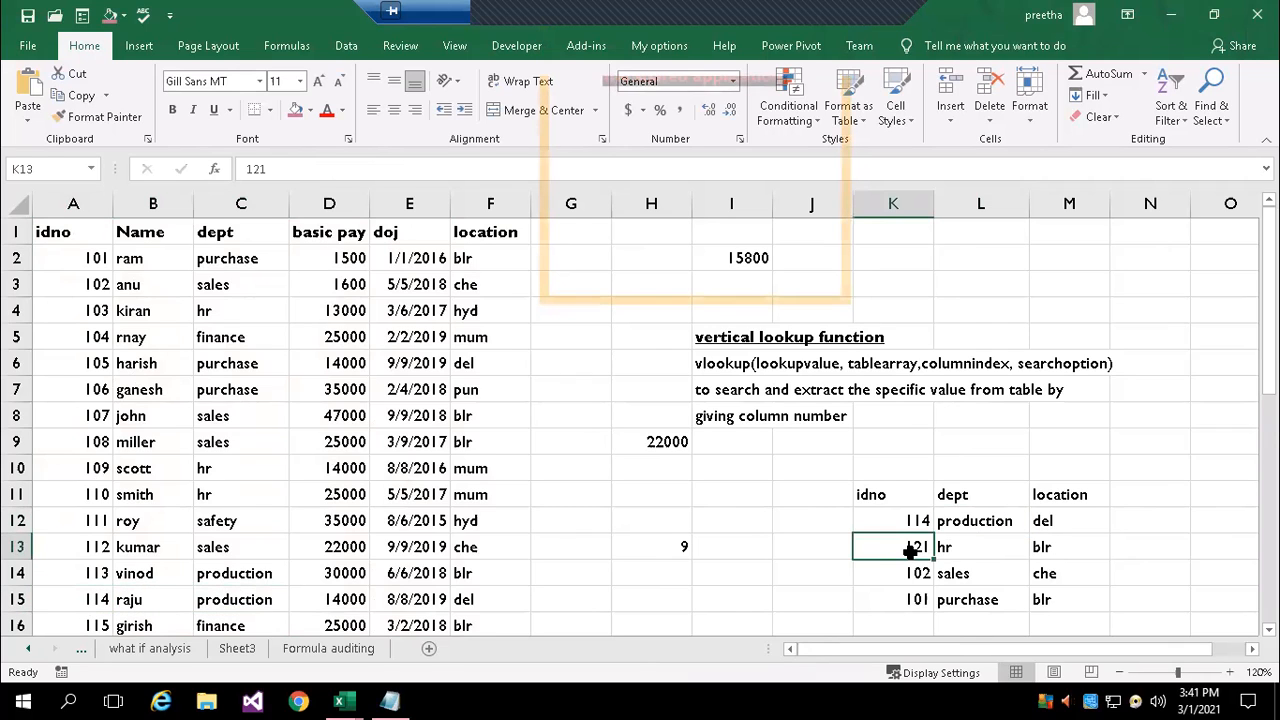
{"action": "scroll", "coordinate": [166, 545], "scroll_direction": "down", "scroll_amount": 1}
{"action": "scroll", "coordinate": [166, 578], "scroll_direction": "down", "scroll_amount": 2}
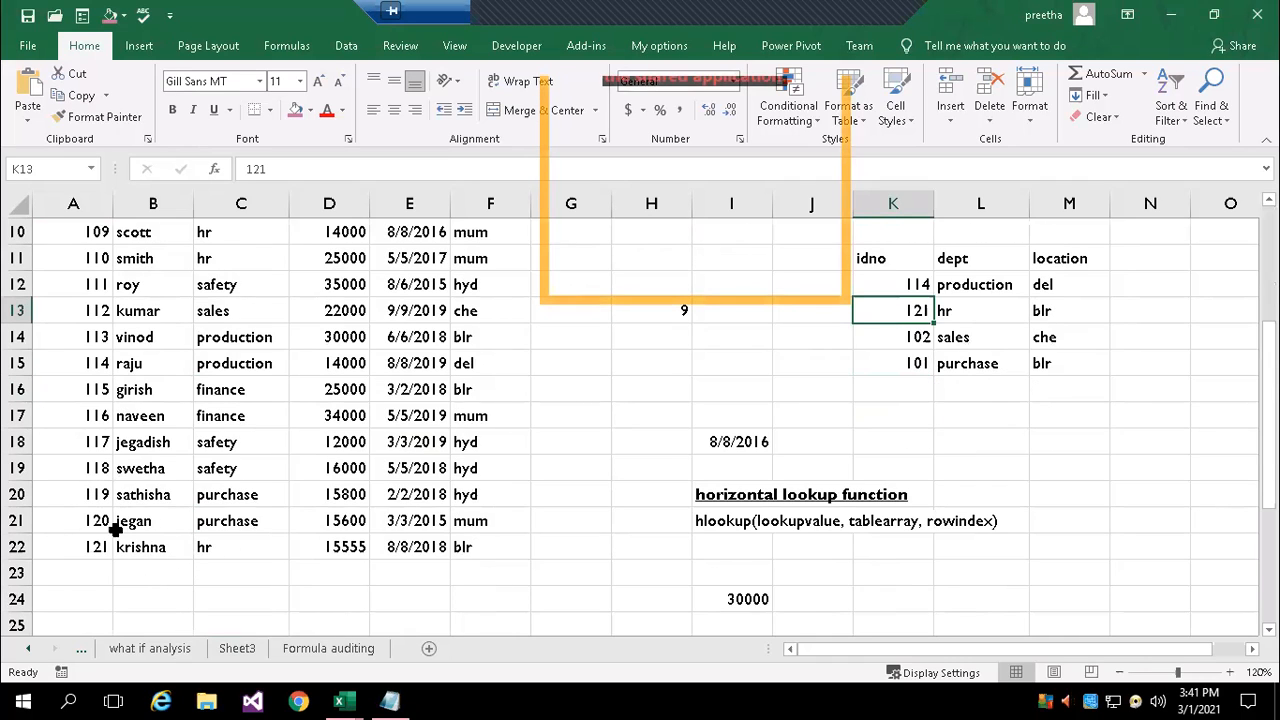
{"action": "left_click", "coordinate": [230, 550]}
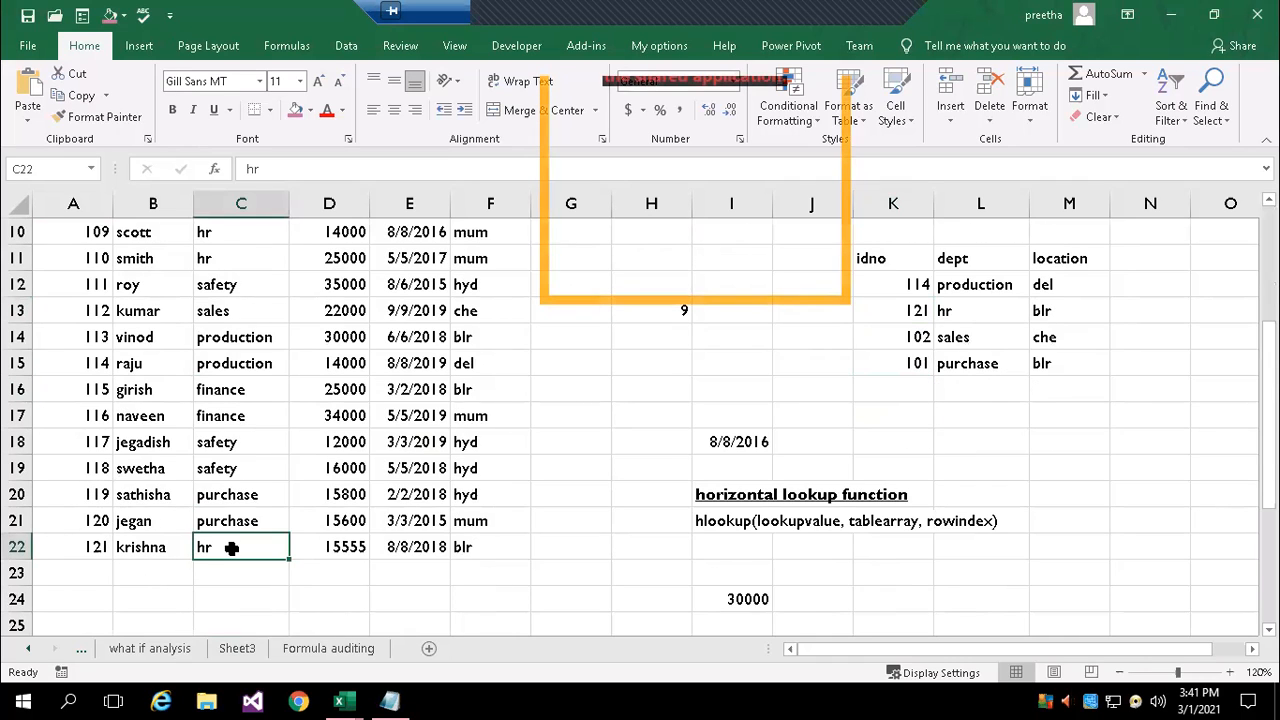
{"action": "double_click", "coordinate": [980, 310]}
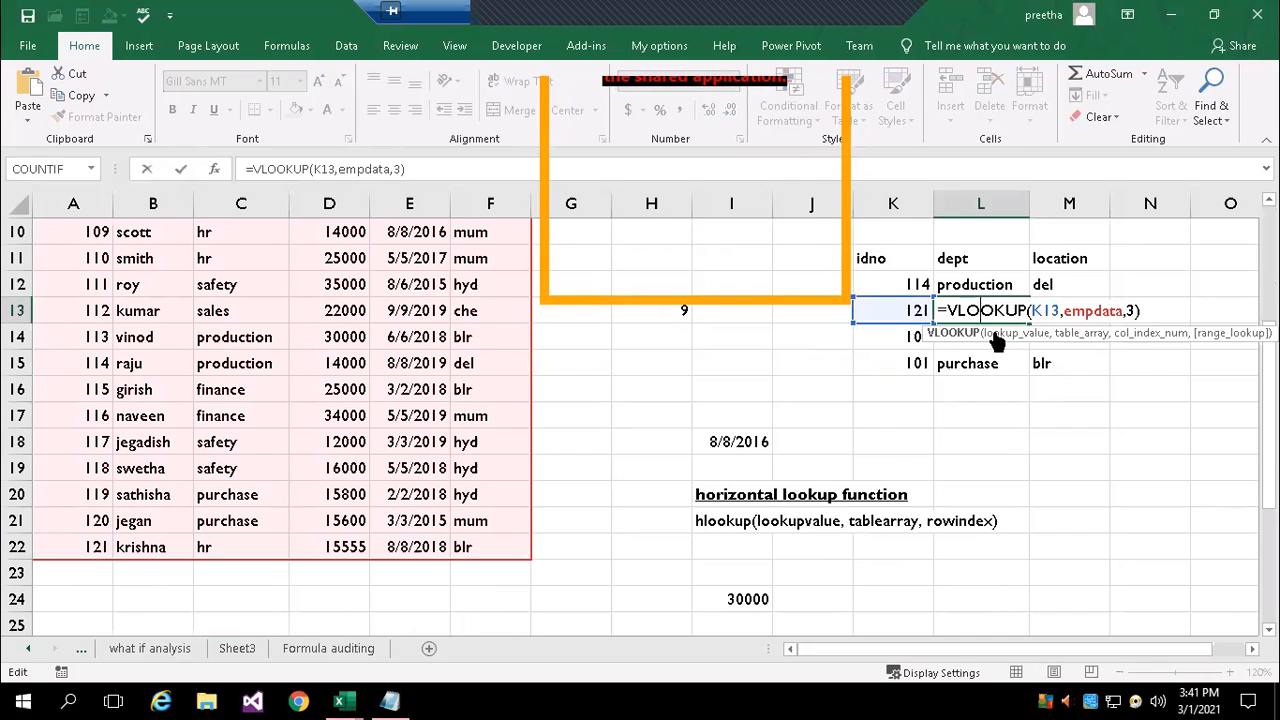
{"action": "key", "text": "Return"}
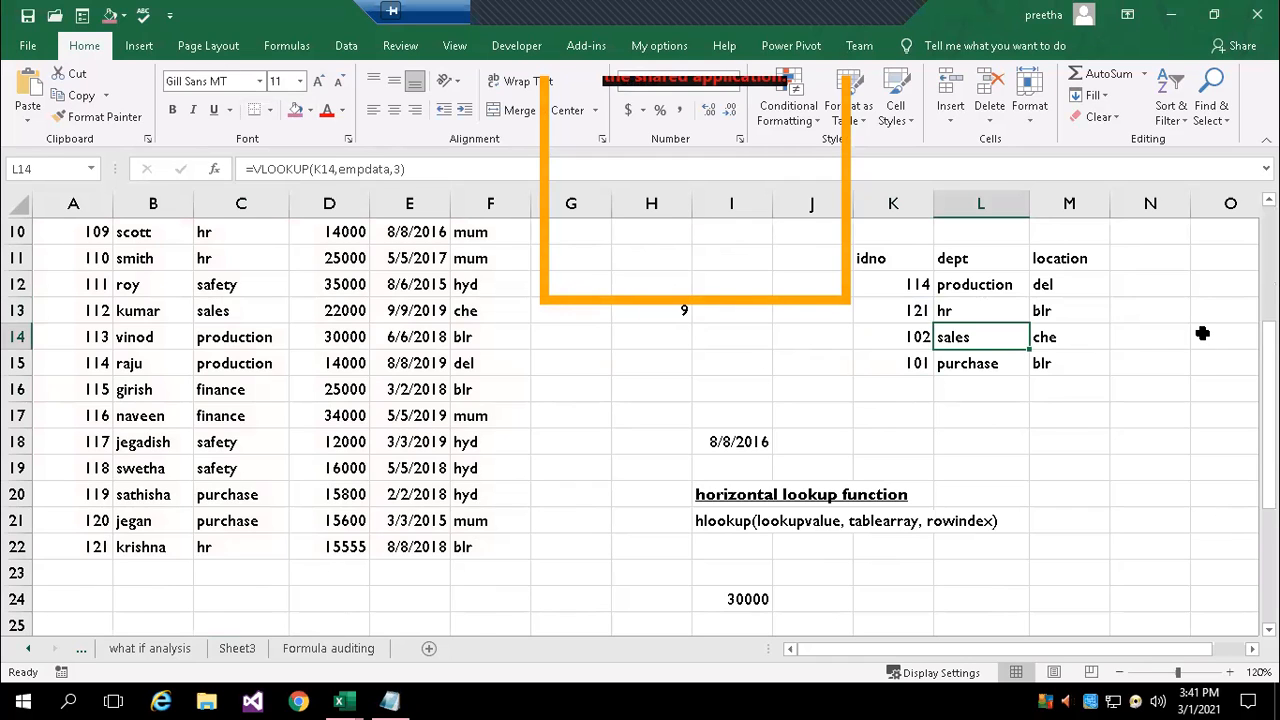
Review the location VLOOKUP formula in M12 and the formulas in H9 and H13
{"action": "scroll", "coordinate": [1130, 357], "scroll_direction": "up", "scroll_amount": 2}
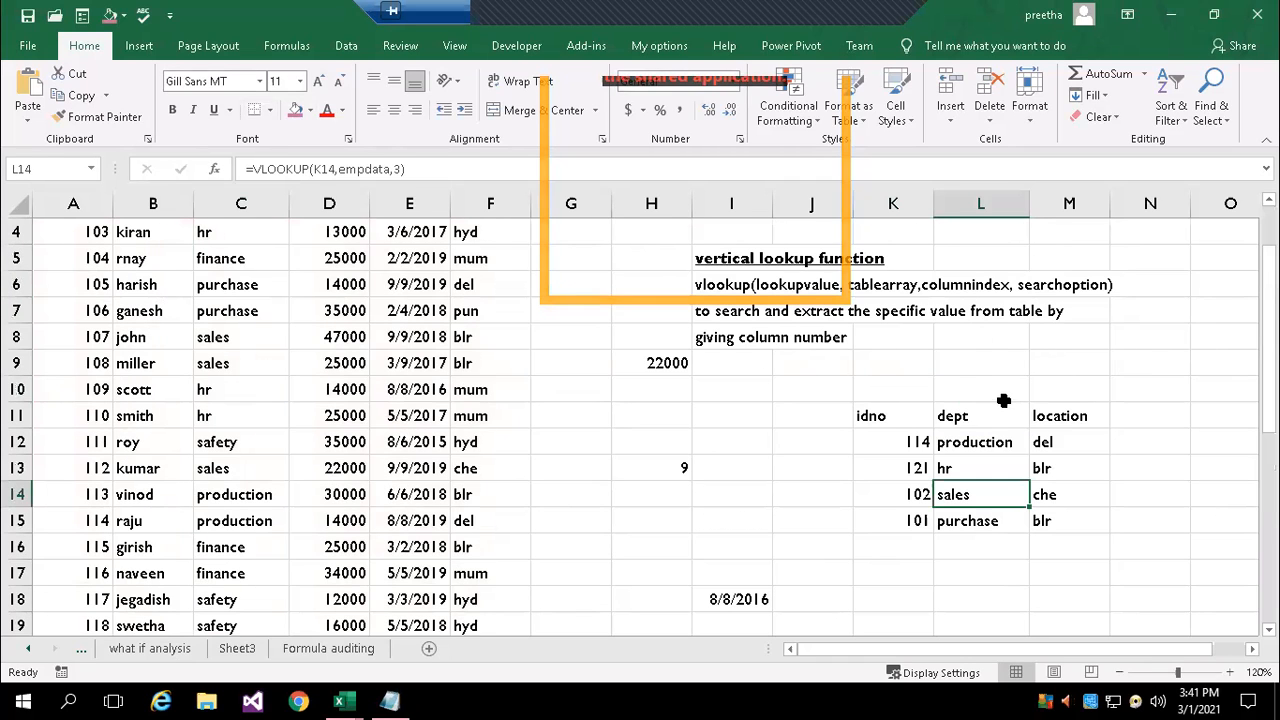
{"action": "double_click", "coordinate": [1072, 441]}
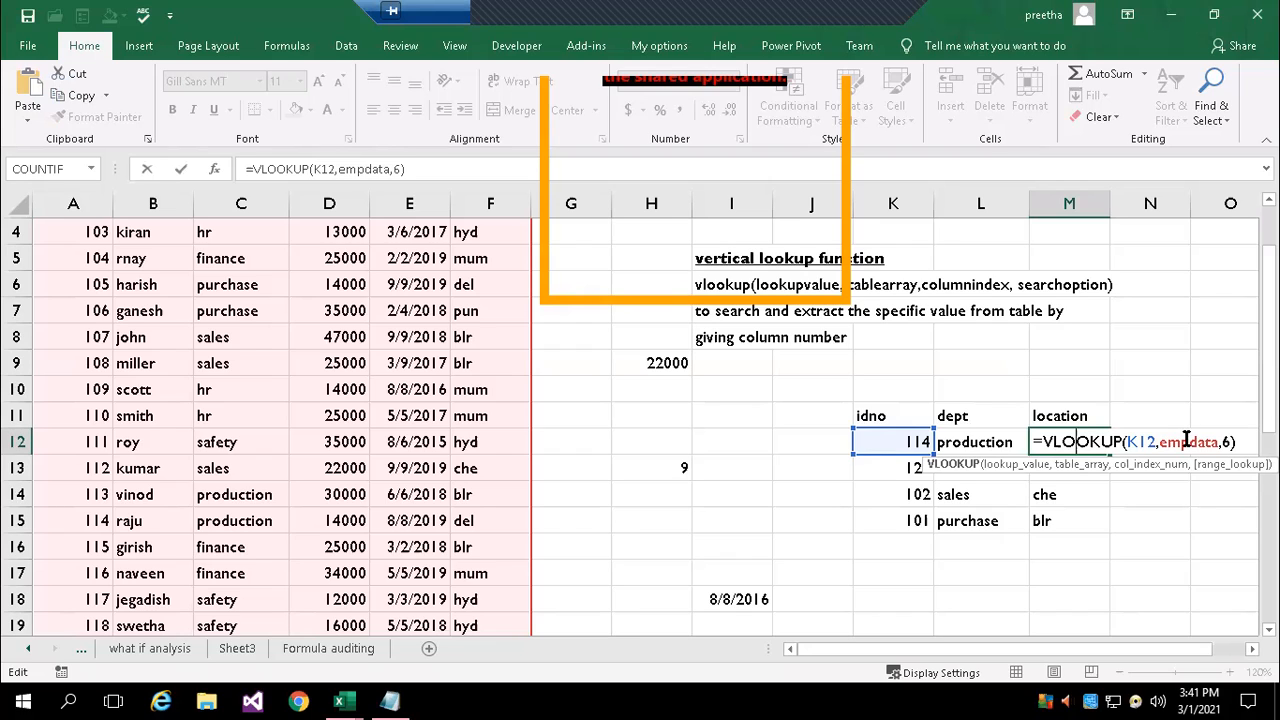
{"action": "key", "text": "Return"}
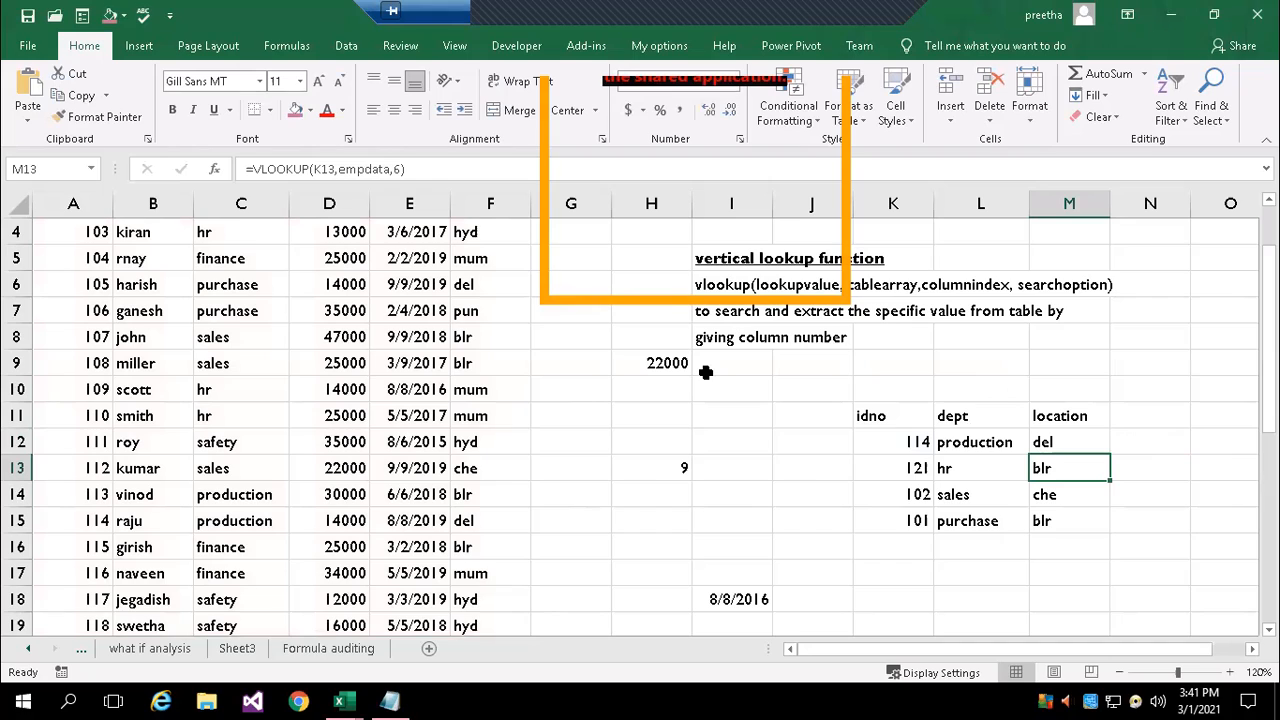
{"action": "left_click", "coordinate": [644, 362]}
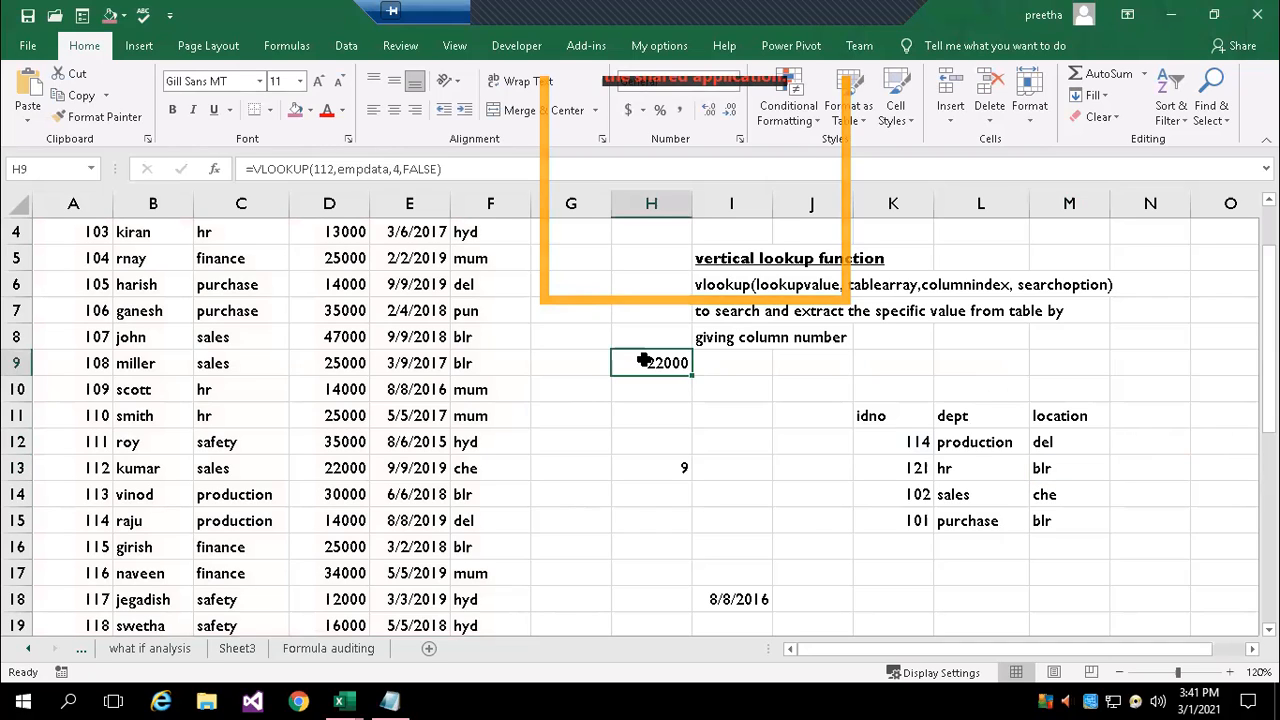
{"action": "left_click", "coordinate": [672, 471]}
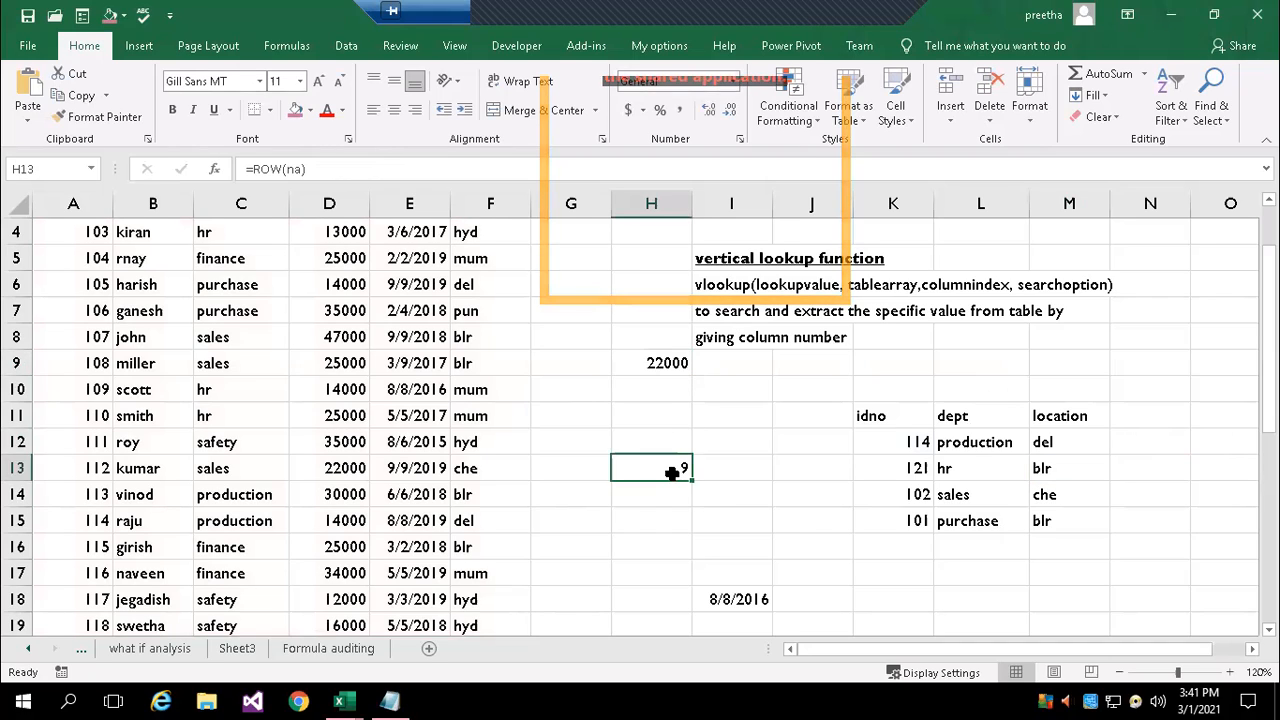
Examine the HLOOKUP formula in I18, tracing its lookup value to the doj header in the employee table
{"action": "left_click", "coordinate": [735, 600]}
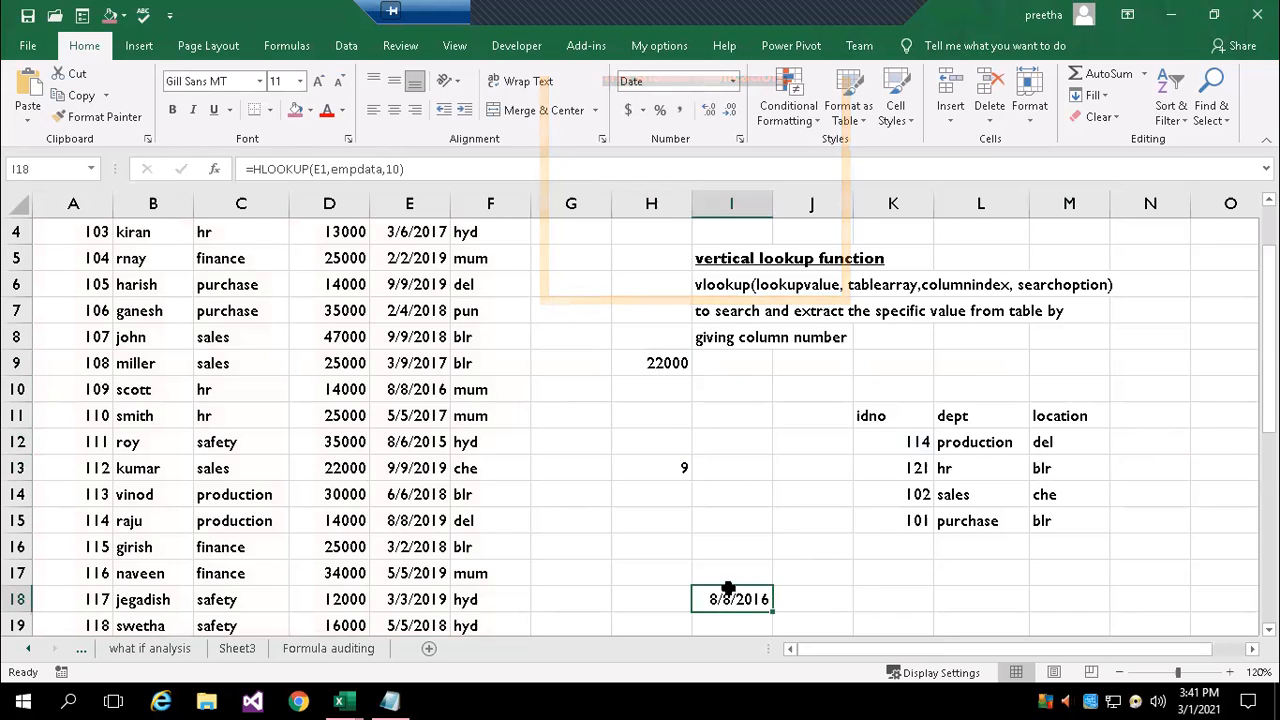
{"action": "double_click", "coordinate": [728, 590]}
{"action": "scroll", "coordinate": [992, 566], "scroll_direction": "down", "scroll_amount": 1}
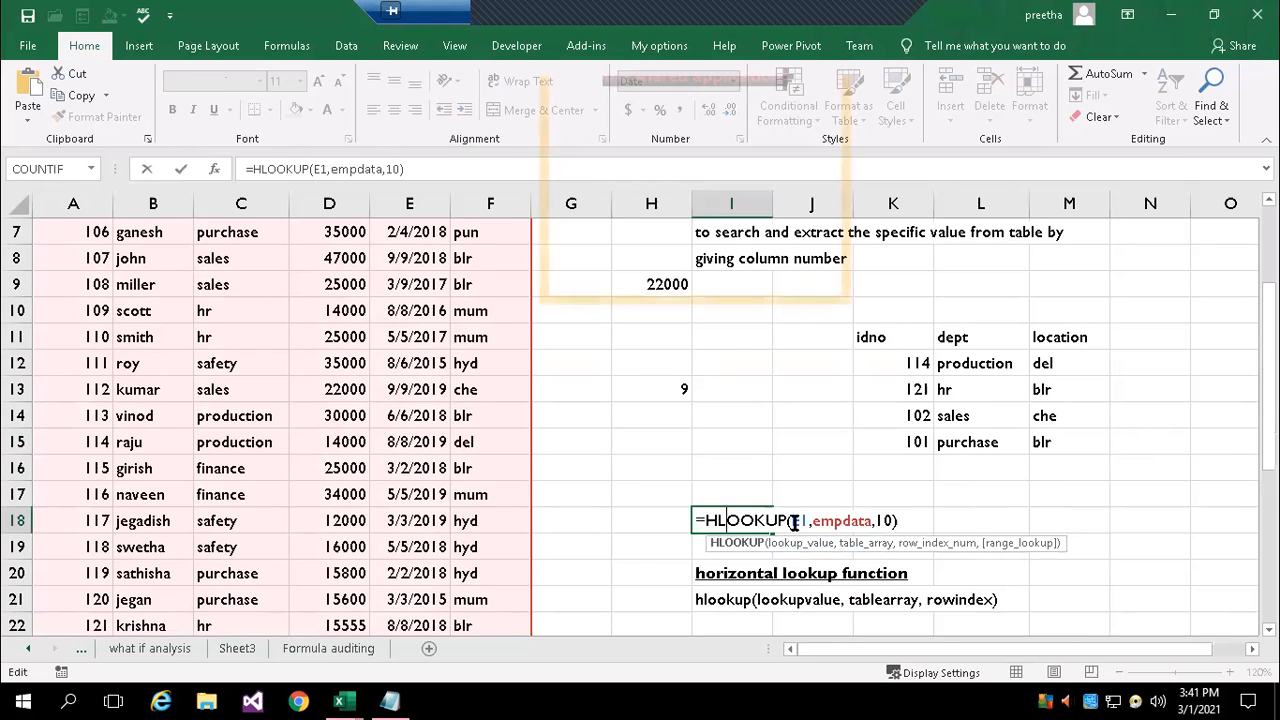
{"action": "scroll", "coordinate": [800, 520], "scroll_direction": "up", "scroll_amount": 2}
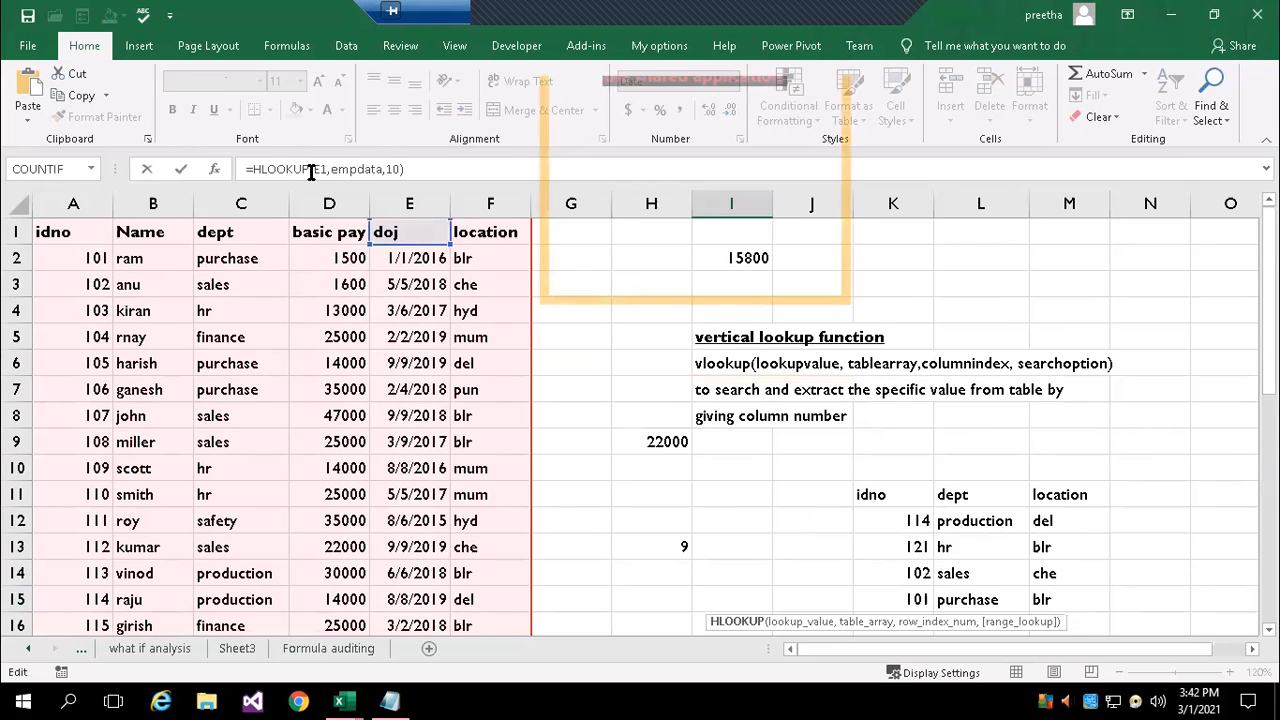
{"action": "scroll", "coordinate": [677, 477], "scroll_direction": "down", "scroll_amount": 2}
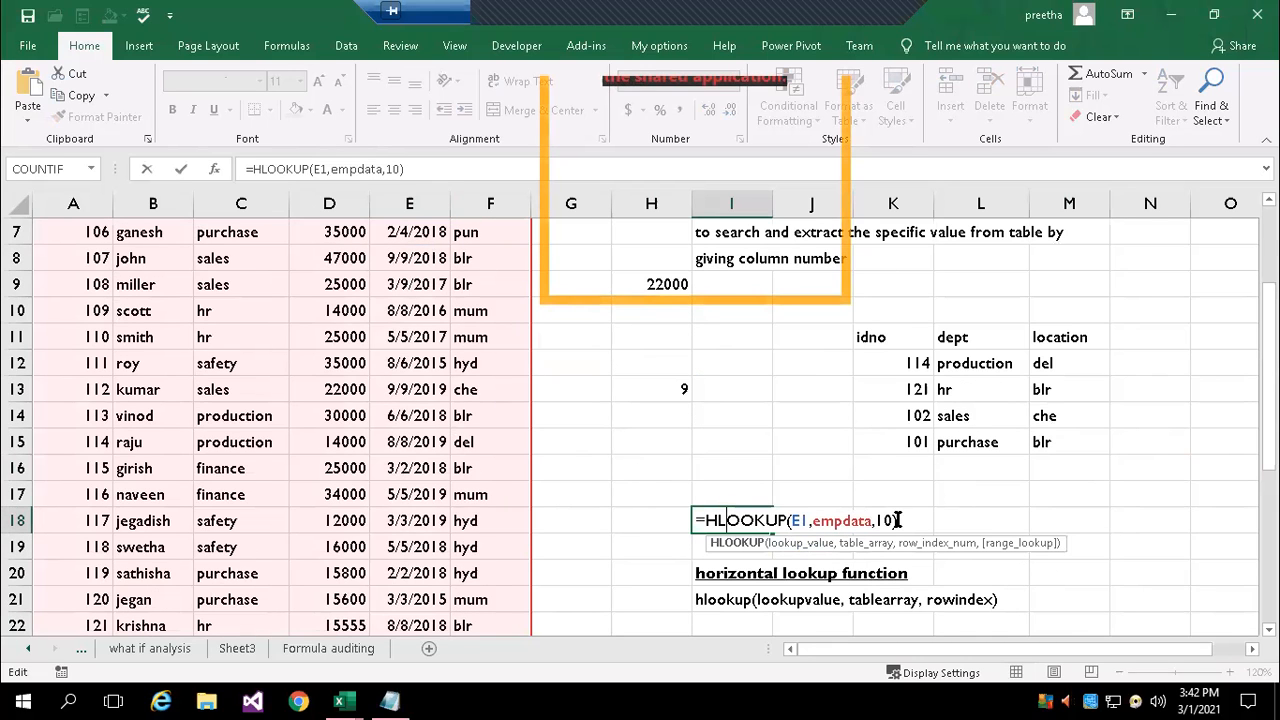
{"action": "scroll", "coordinate": [450, 400], "scroll_direction": "up", "scroll_amount": 2}
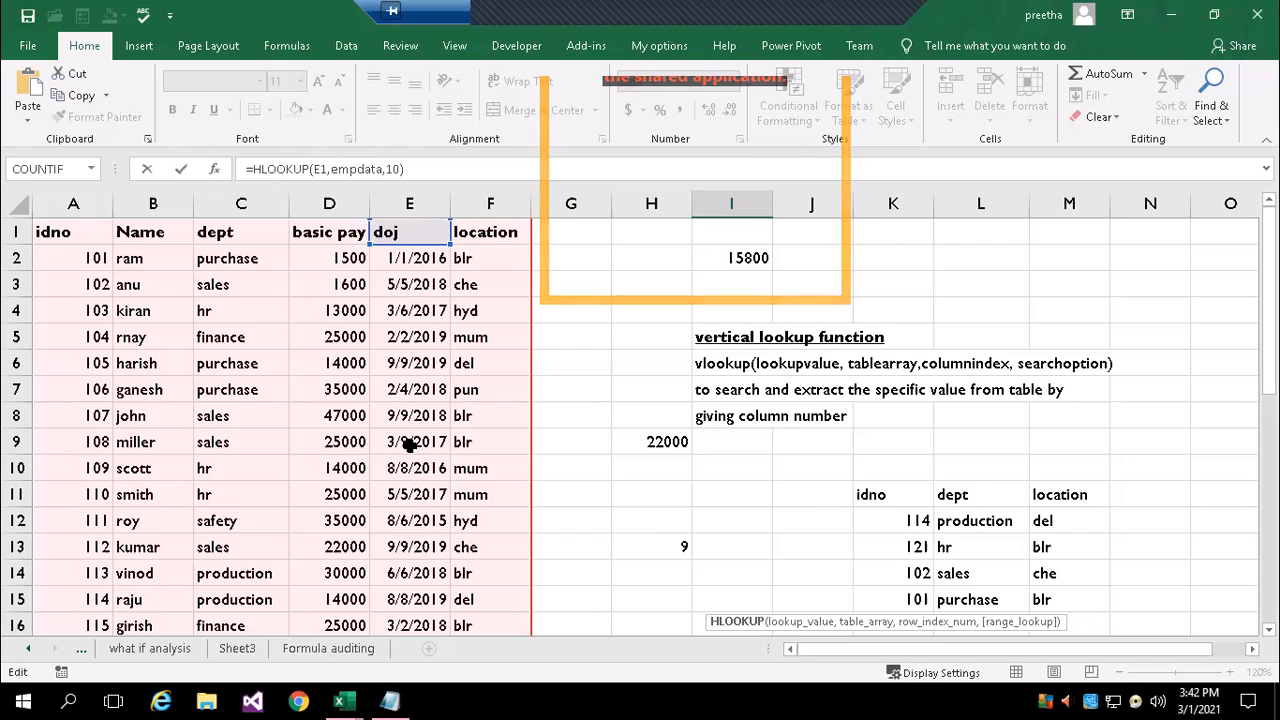
{"action": "scroll", "coordinate": [924, 516], "scroll_direction": "down", "scroll_amount": 1}
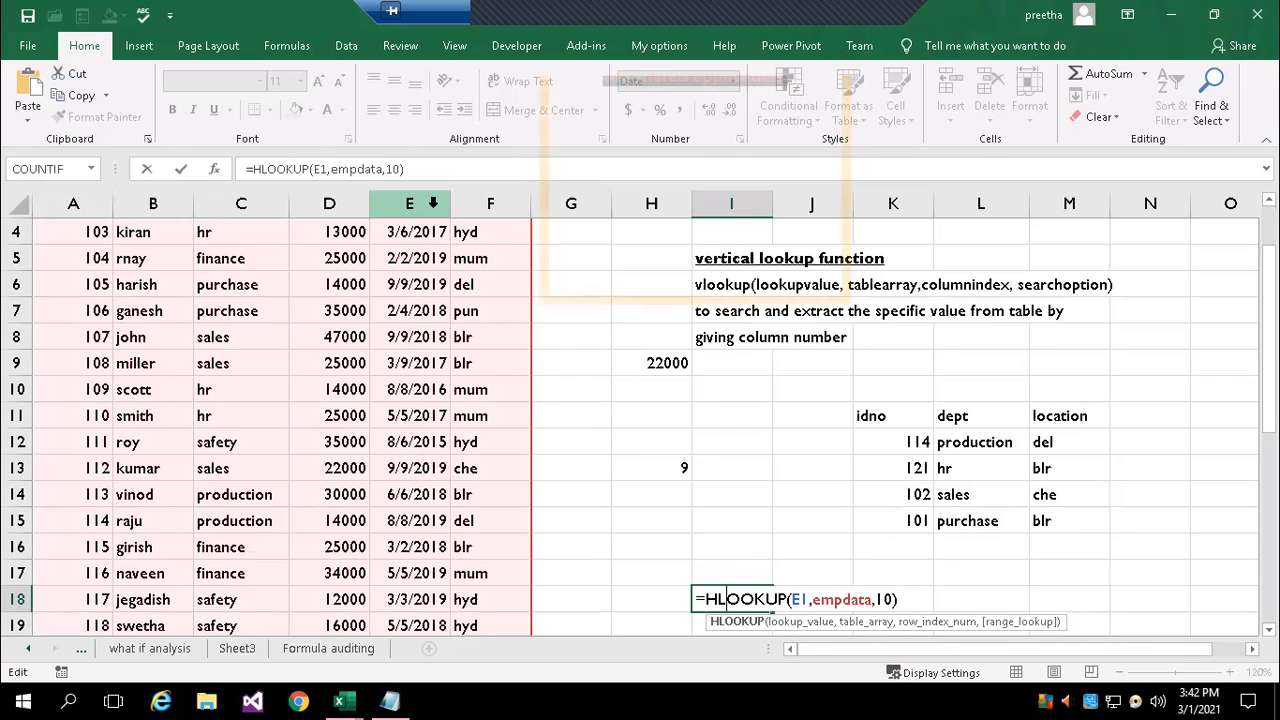
{"action": "key", "text": "Return"}
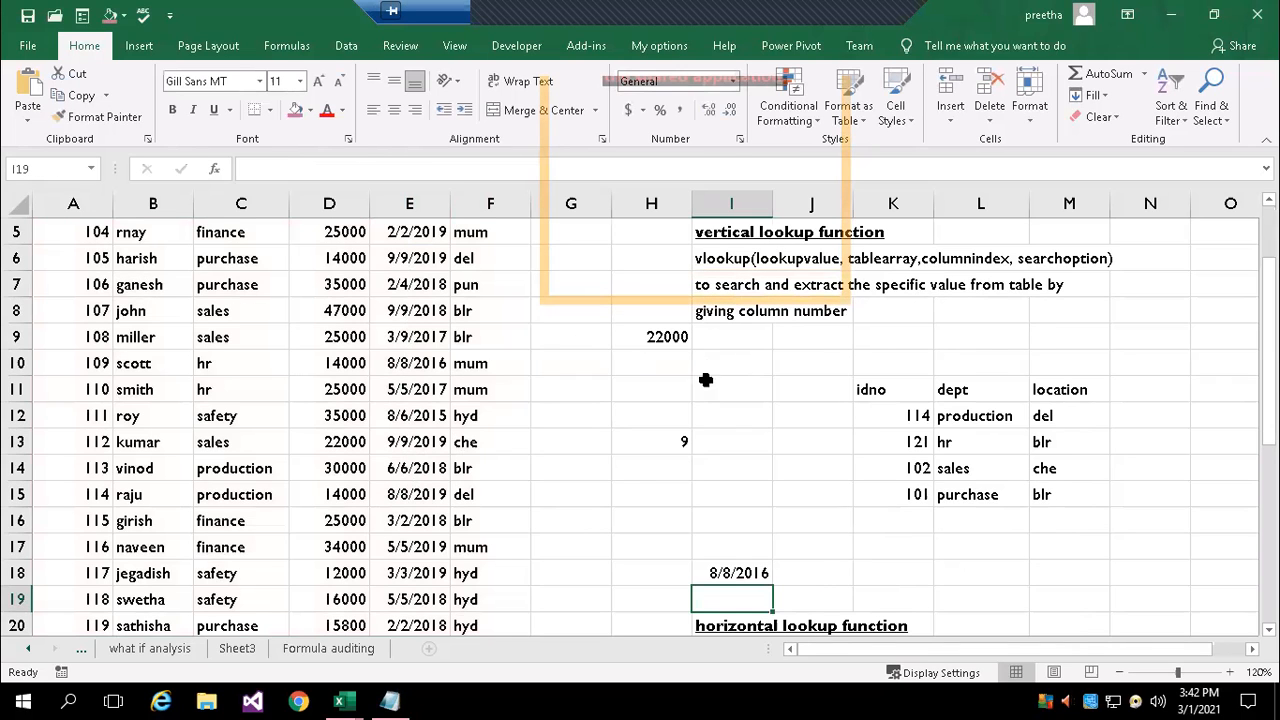
Compare the HLOOKUP result in I18 with the doj entry in row 10 of the employee table
{"action": "left_click", "coordinate": [714, 575]}
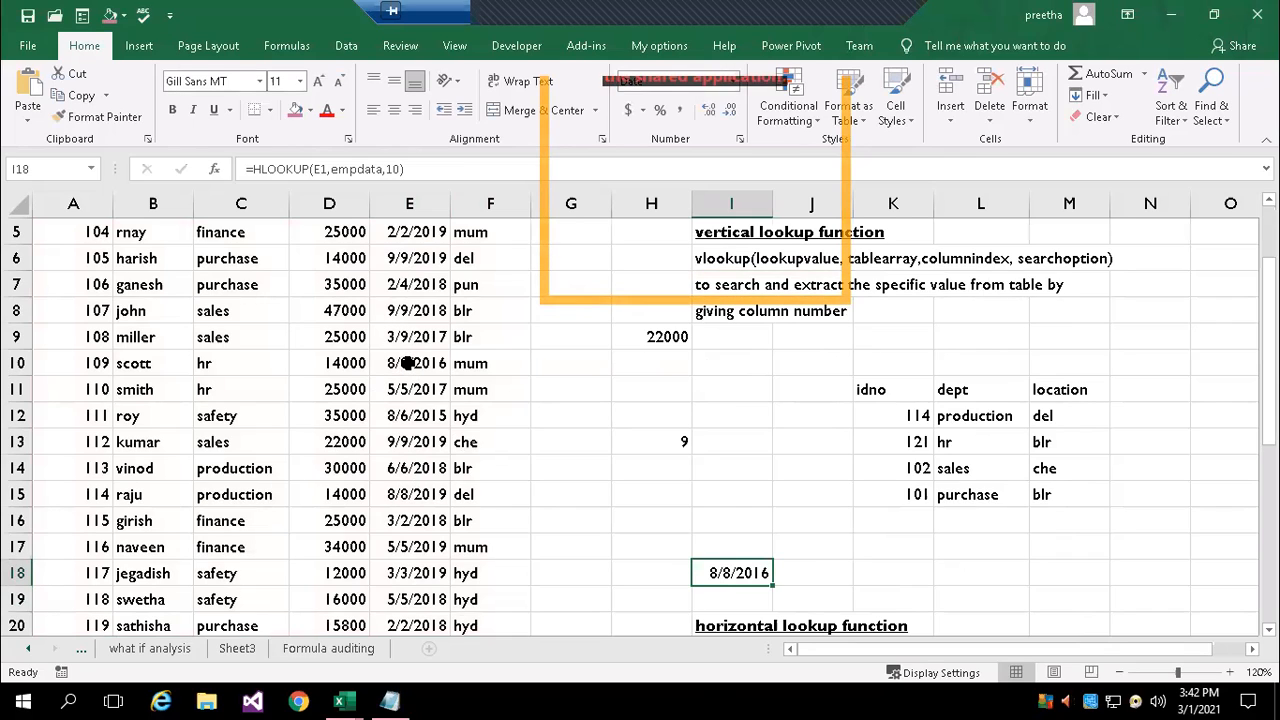
{"action": "left_click", "coordinate": [410, 365]}
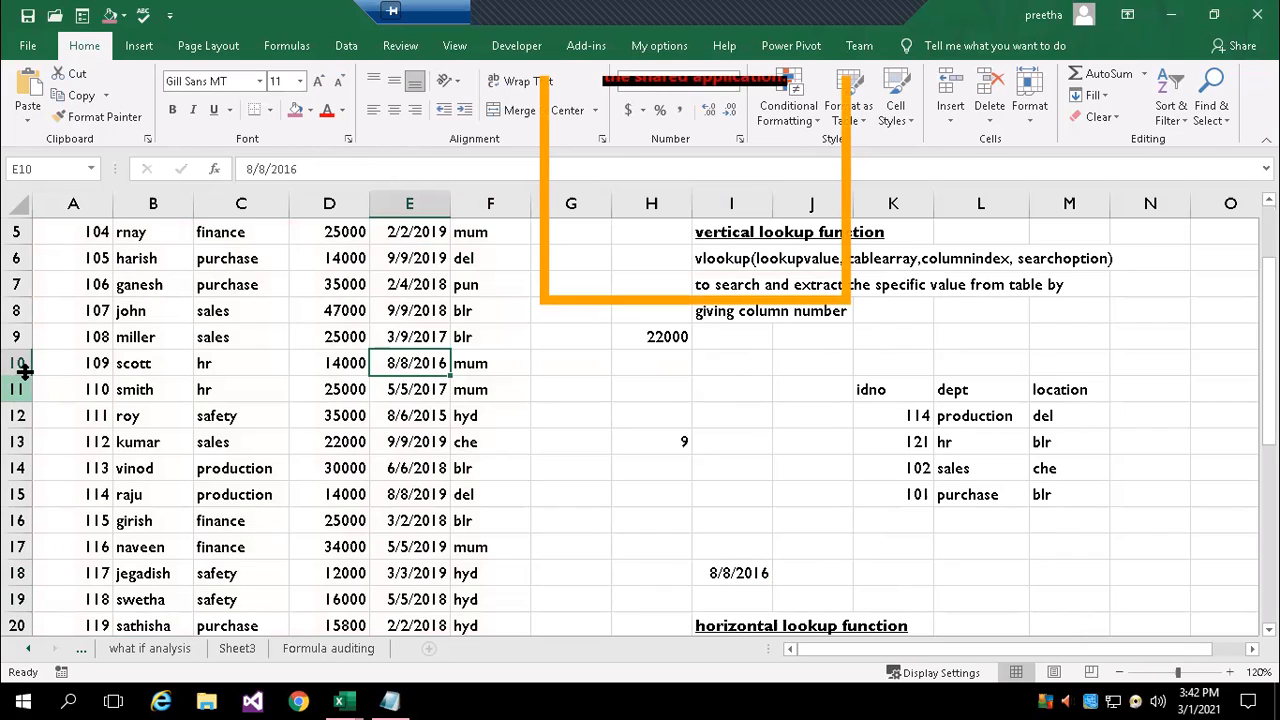
{"action": "left_click_drag", "start_coordinate": [48, 362], "coordinate": [417, 366]}
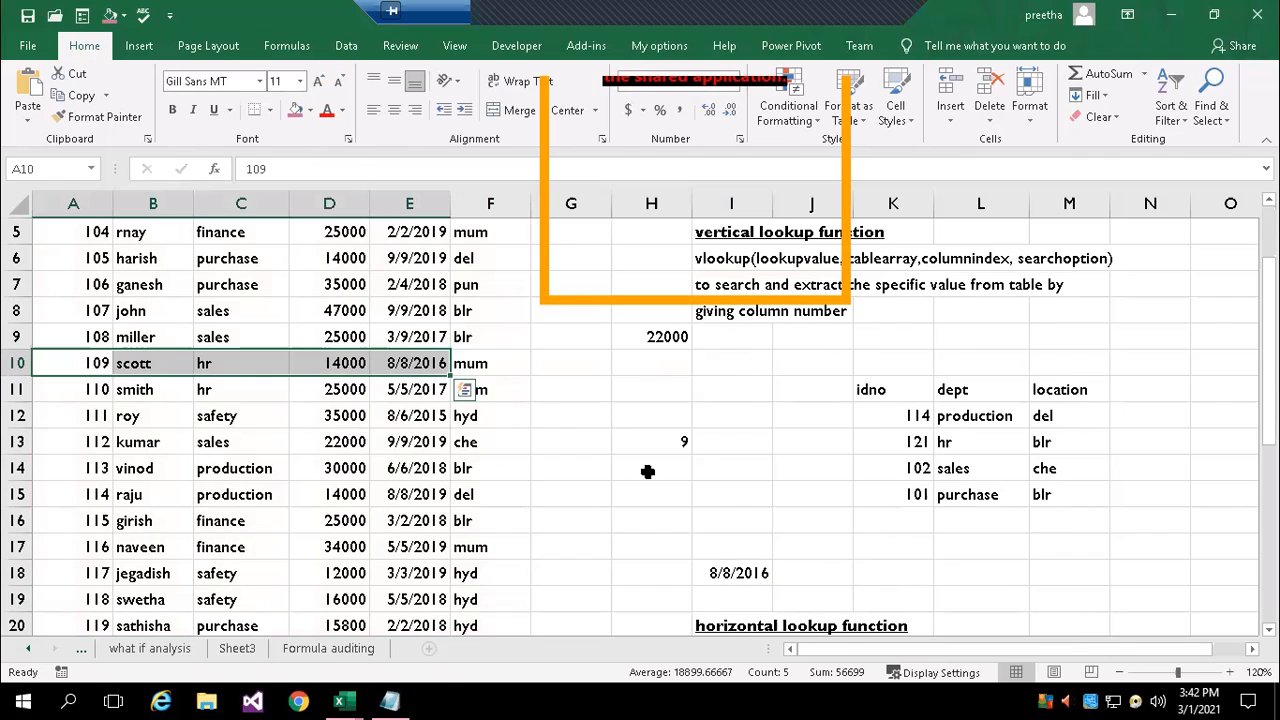
Replace the row index 10 in I18's HLOOKUP formula with a nested MATCH function
{"action": "double_click", "coordinate": [738, 573]}
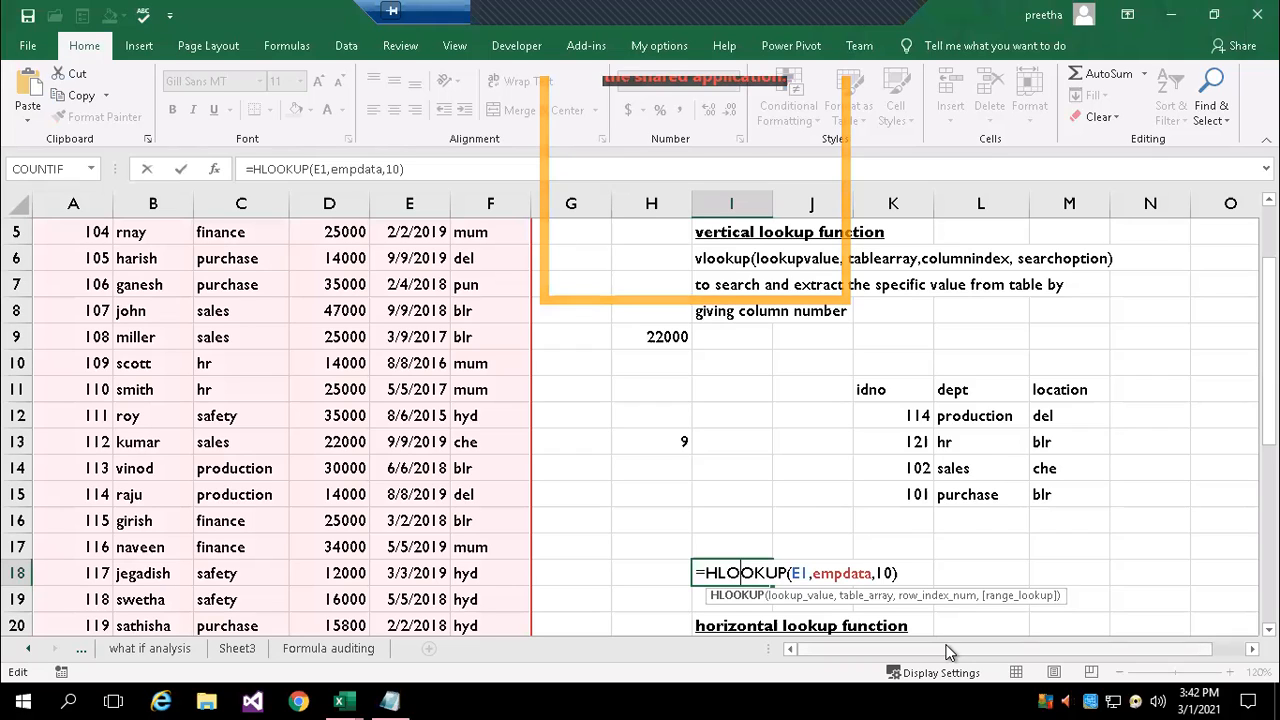
{"action": "double_click", "coordinate": [886, 573]}
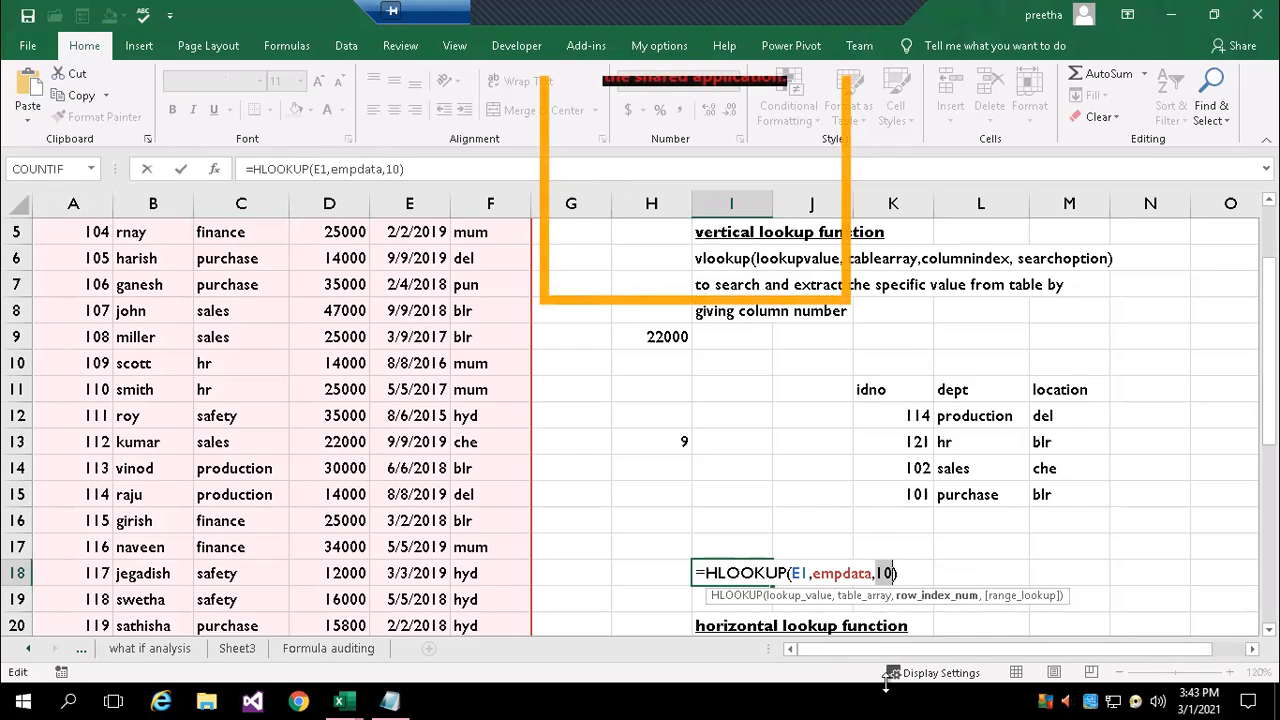
{"action": "key", "text": "BackSpace"}
{"action": "key", "text": "BackSpace"}
{"action": "type", "text": ", "}
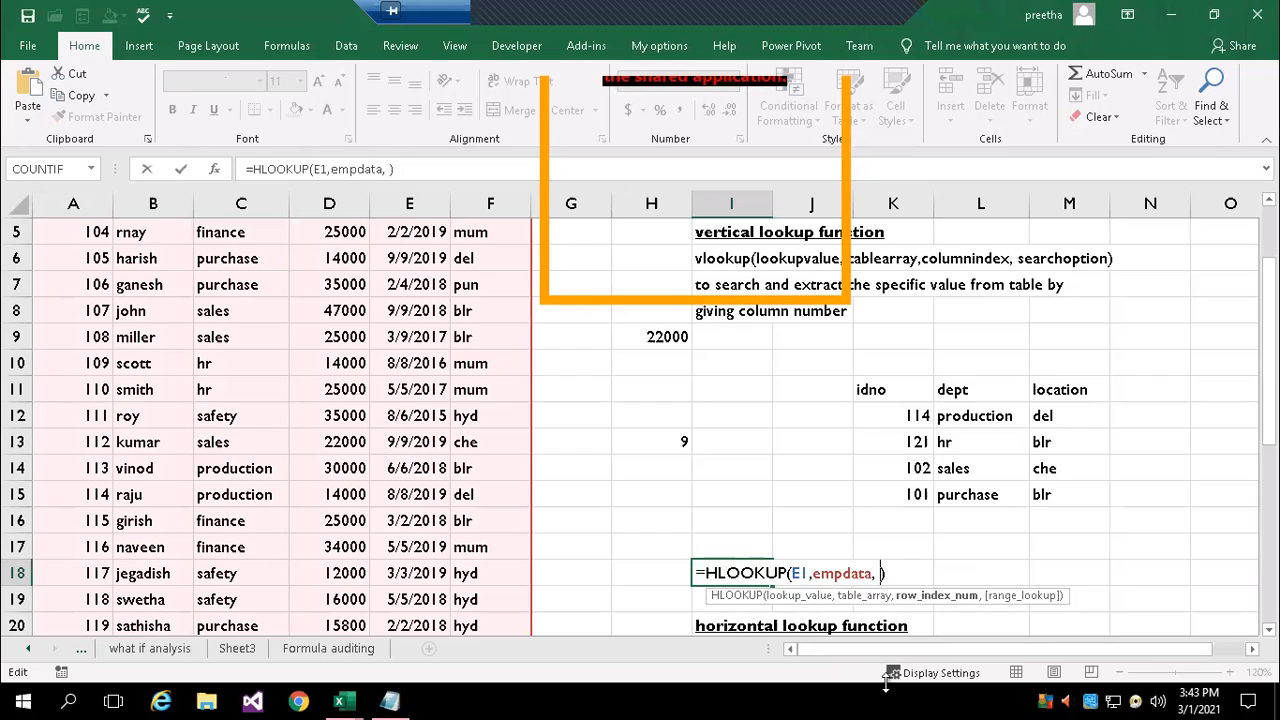
{"action": "type", "text": "matc"}
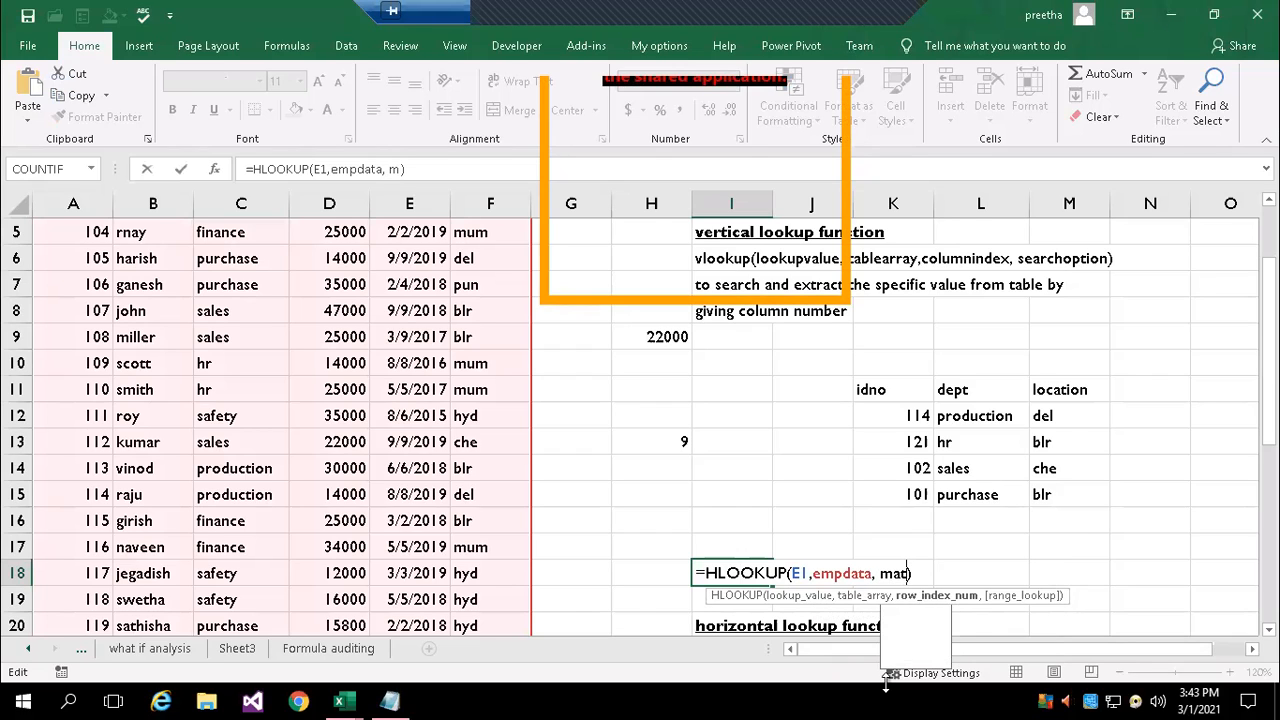
{"action": "key", "text": "Tab"}
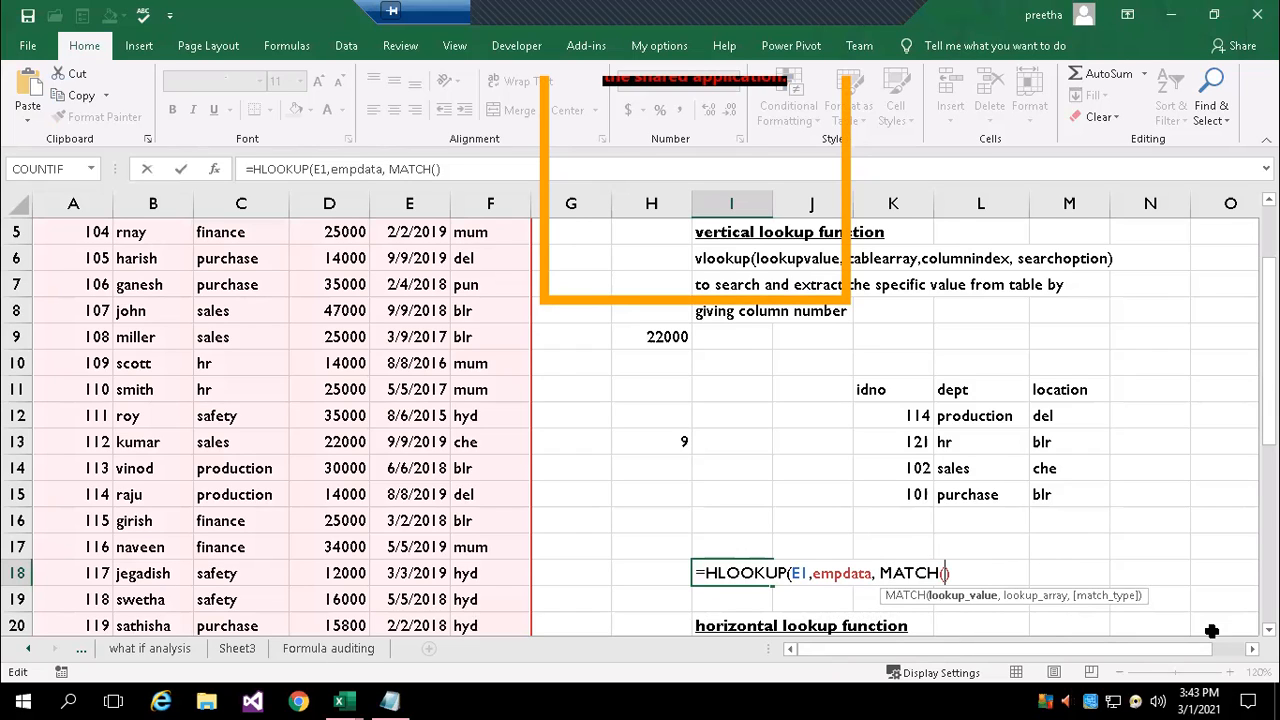
Complete the nested MATCH in I18's HLOOKUP with lookup value 112 and lookup array A2:A22, and accept the closing-parenthesis correction
{"action": "type", "text": "112,"}
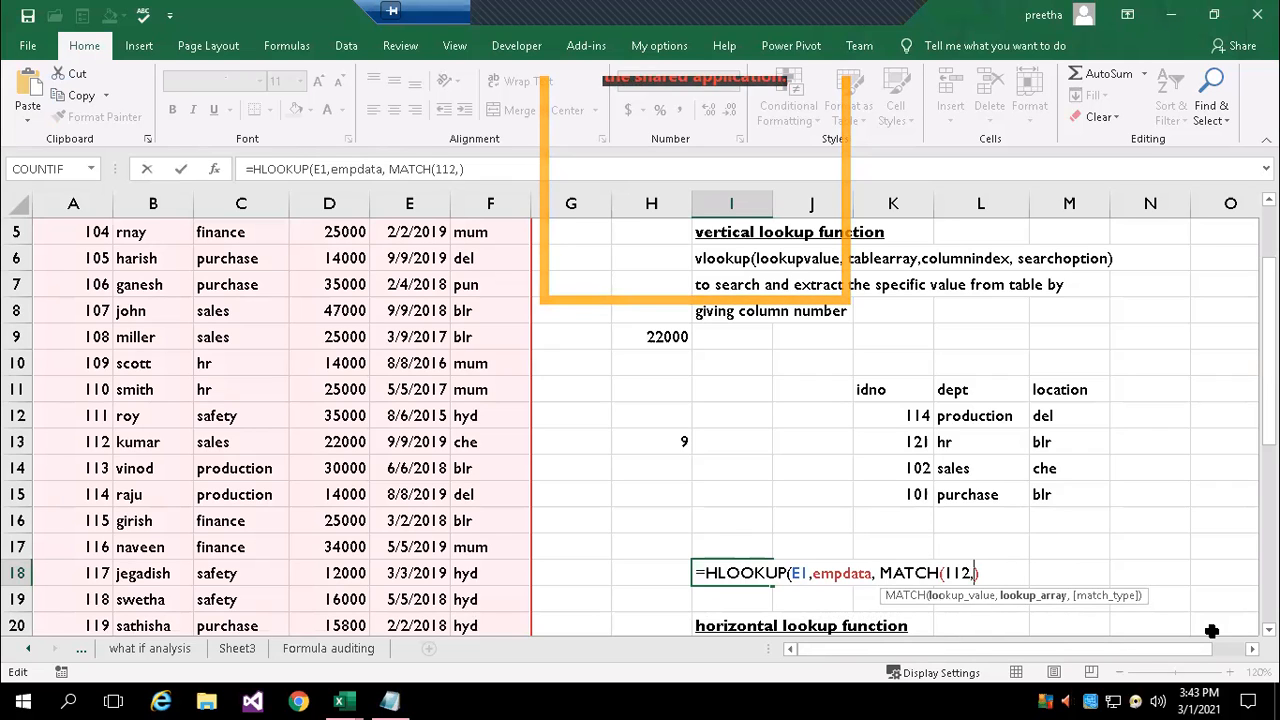
{"action": "scroll", "coordinate": [75, 238], "scroll_direction": "up", "scroll_amount": 2}
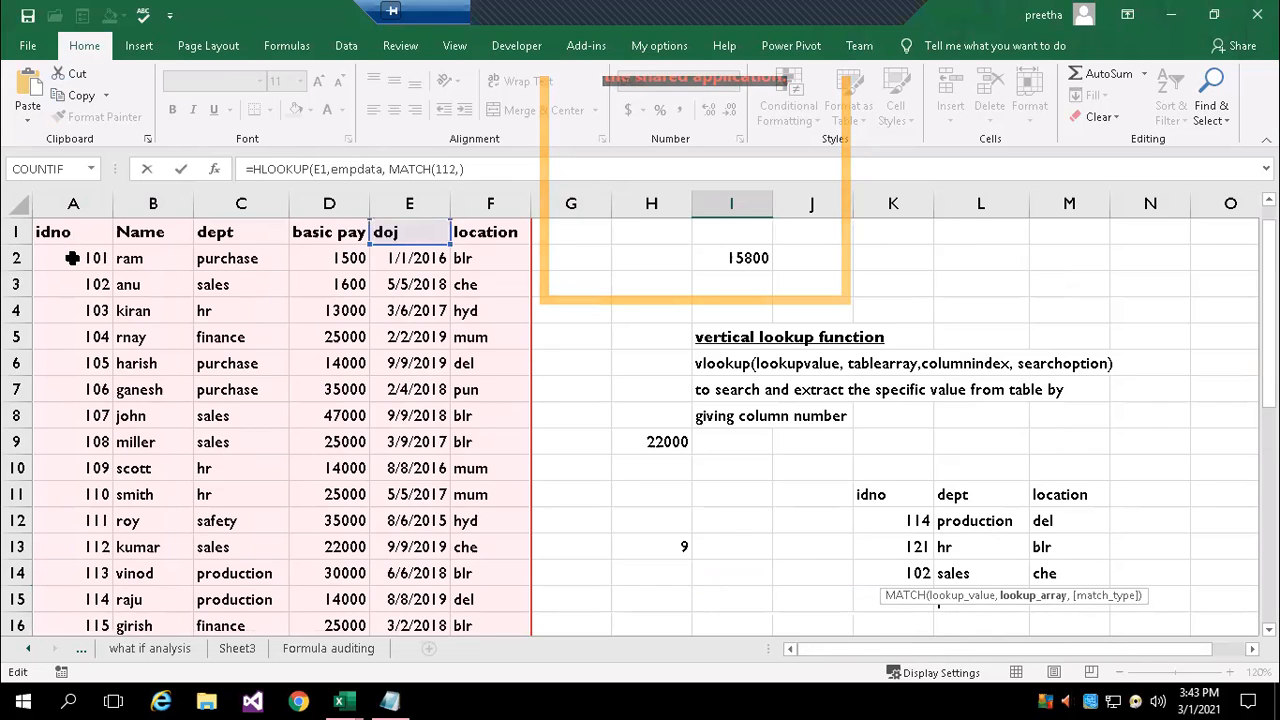
{"action": "left_click", "coordinate": [66, 256]}
{"action": "left_click_drag", "start_coordinate": [76, 336], "coordinate": [90, 457]}
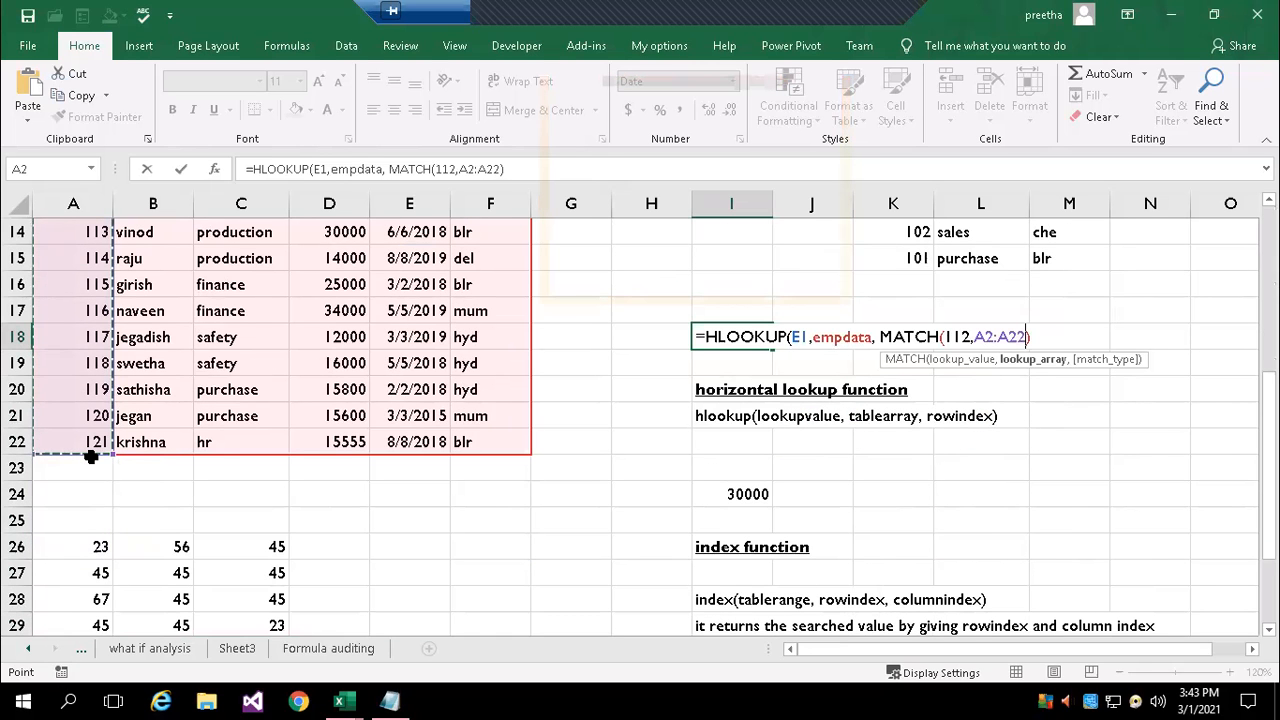
{"action": "key", "text": "Return"}
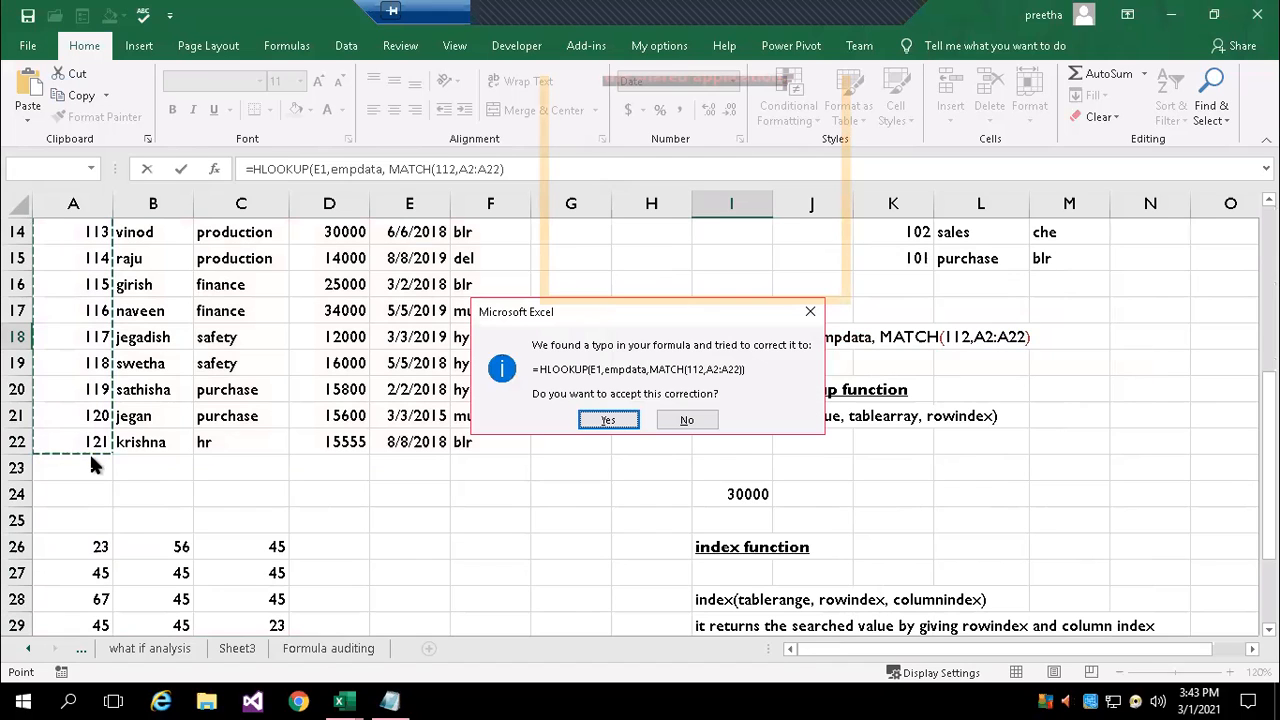
{"action": "key", "text": "Return"}
{"action": "key", "text": "Up"}
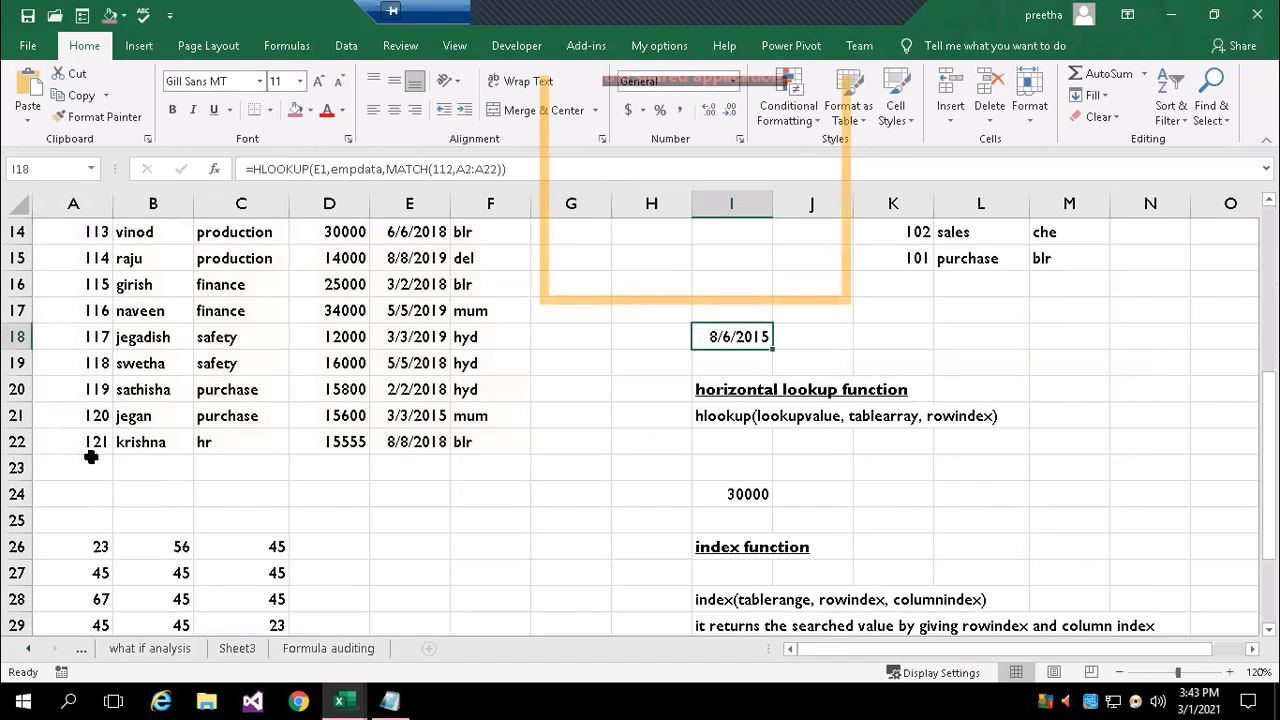
Review the nested HLOOKUP and MATCH formula in I18, the hlookup and index syntax notes, and the employee table
{"action": "double_click", "coordinate": [732, 337]}
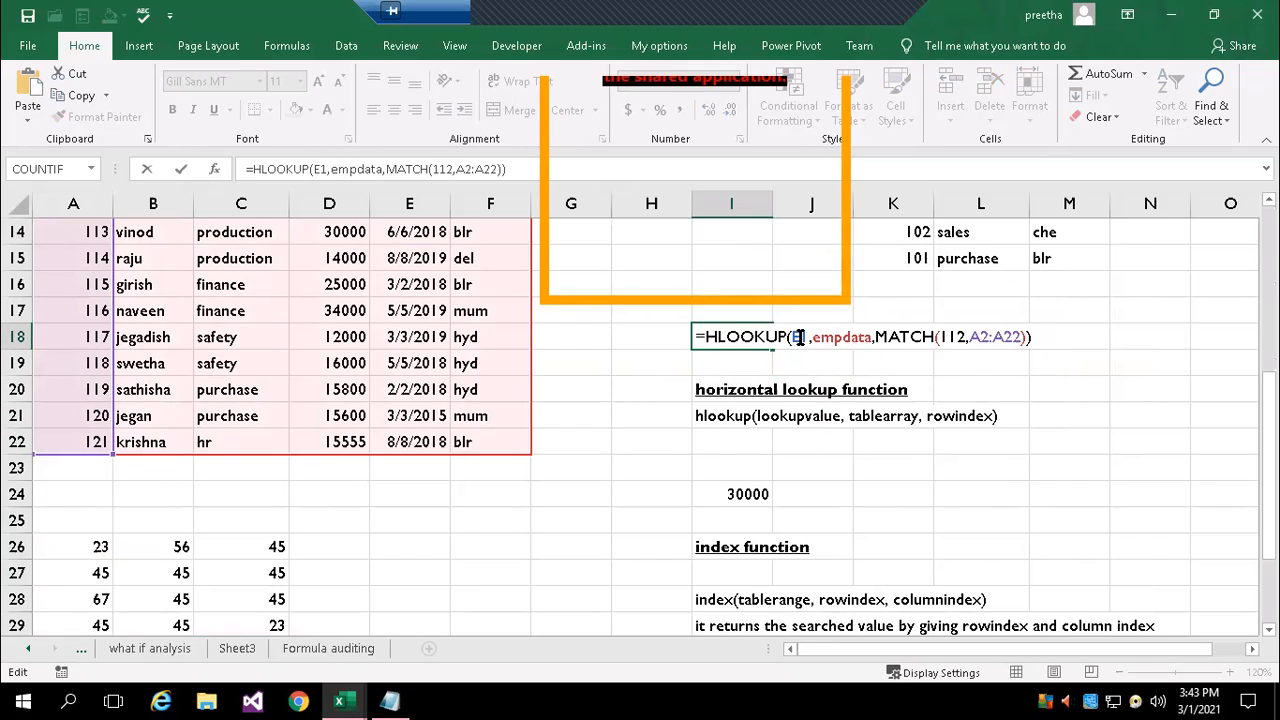
{"action": "key", "text": "Return"}
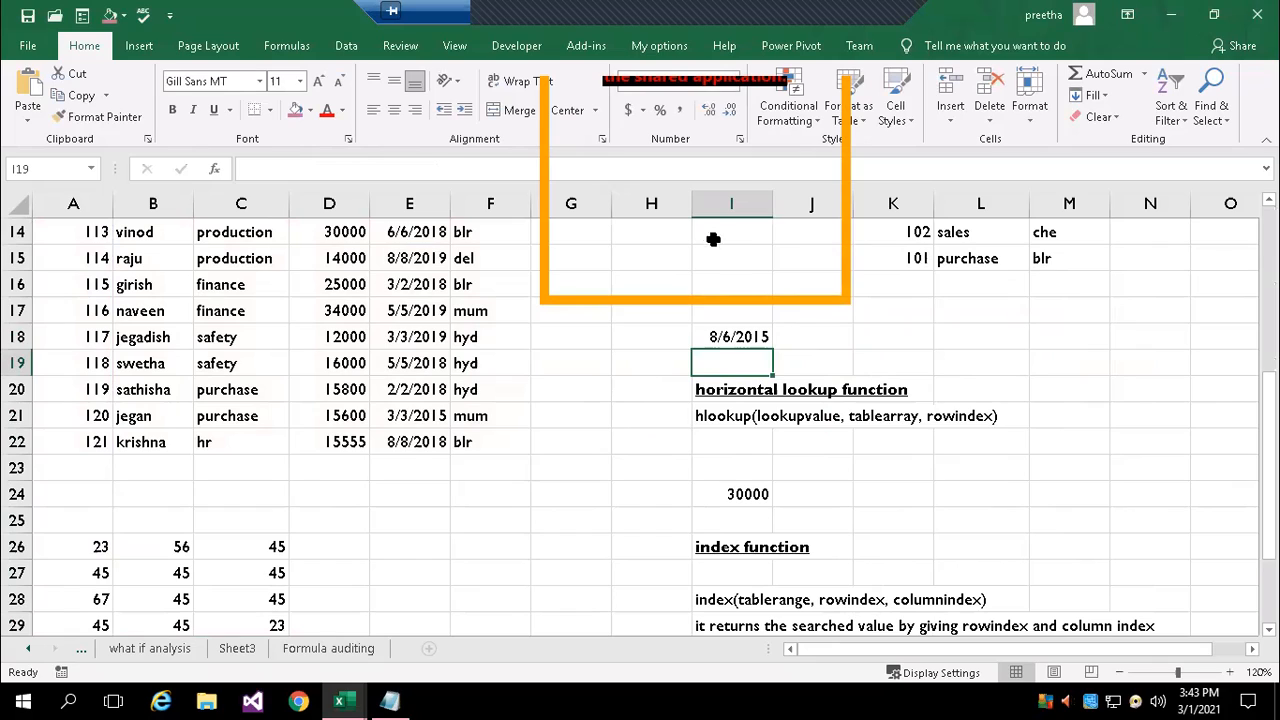
{"action": "left_click", "coordinate": [733, 336]}
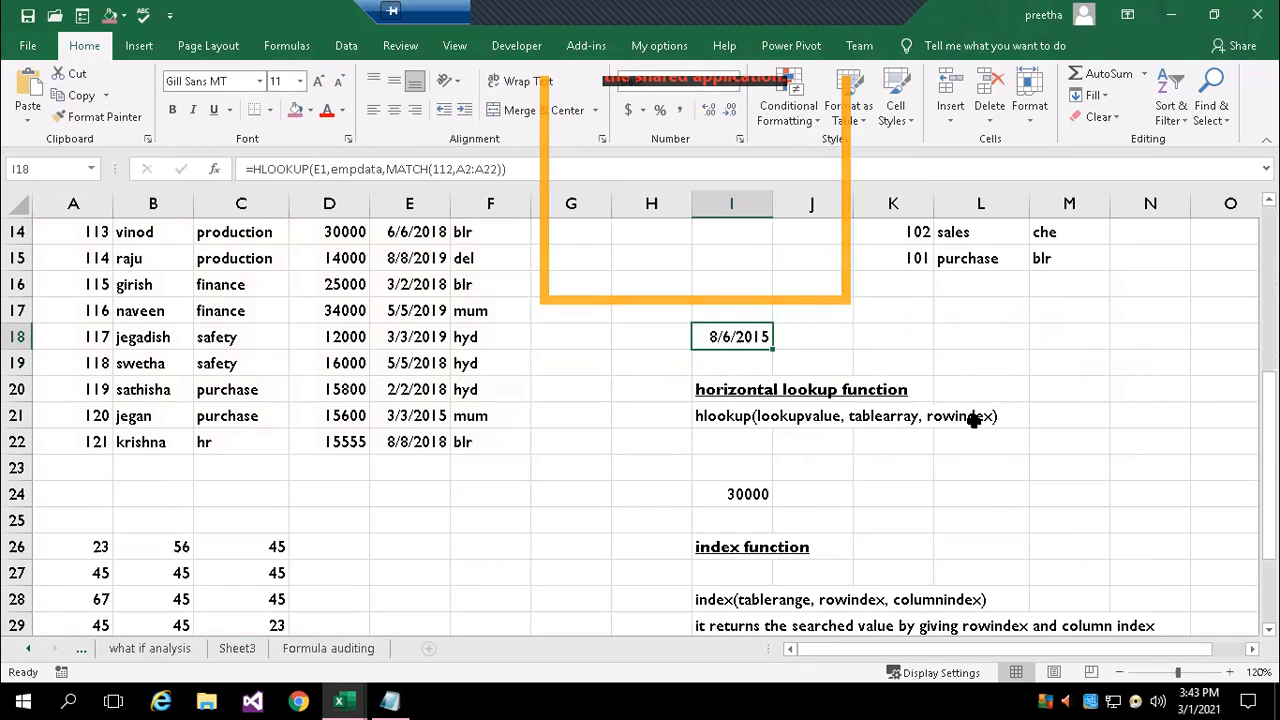
{"action": "scroll", "coordinate": [972, 421], "scroll_direction": "down", "scroll_amount": 1}
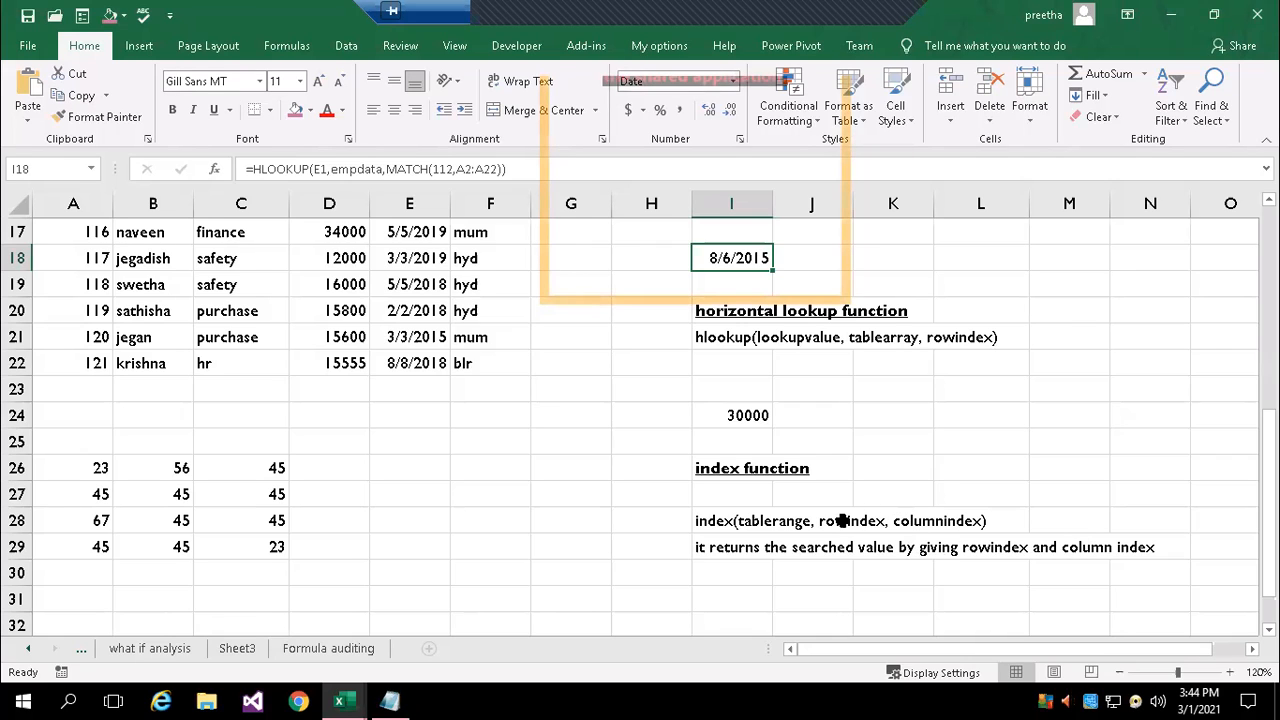
{"action": "scroll", "coordinate": [429, 569], "scroll_direction": "down", "scroll_amount": 1}
{"action": "scroll", "coordinate": [739, 552], "scroll_direction": "up", "scroll_amount": 1}
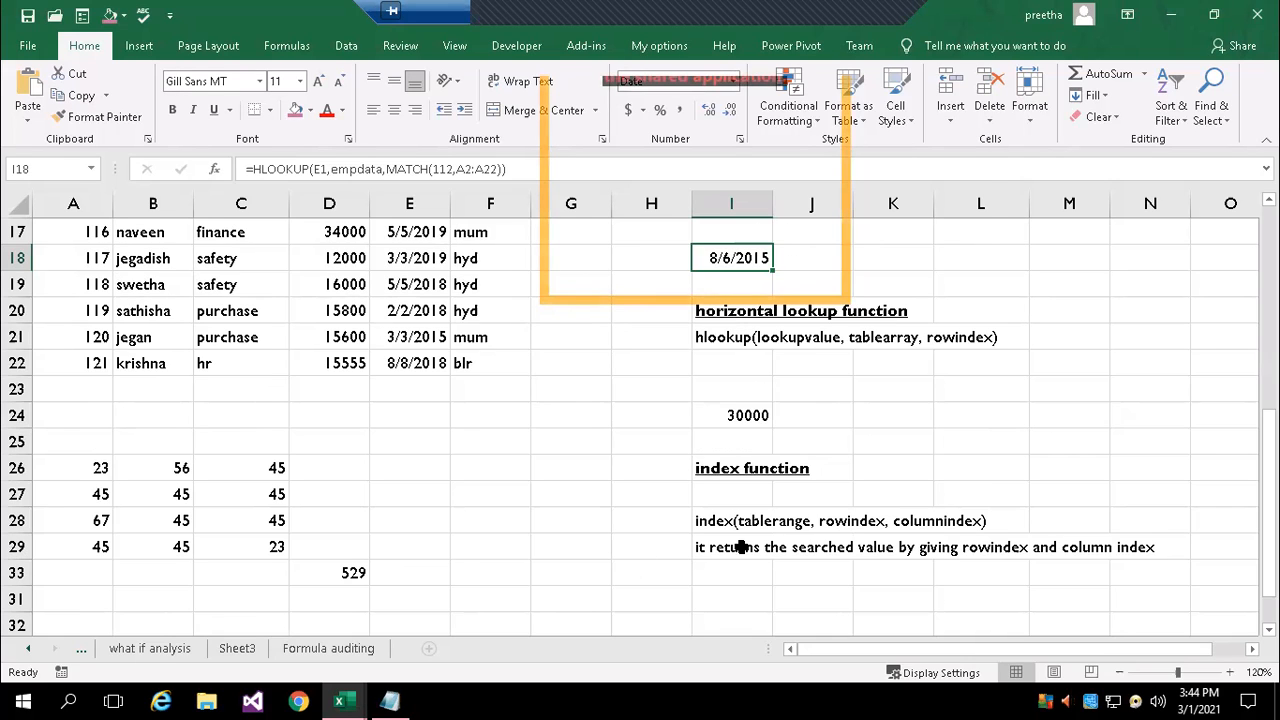
{"action": "scroll", "coordinate": [741, 547], "scroll_direction": "up", "scroll_amount": 5}
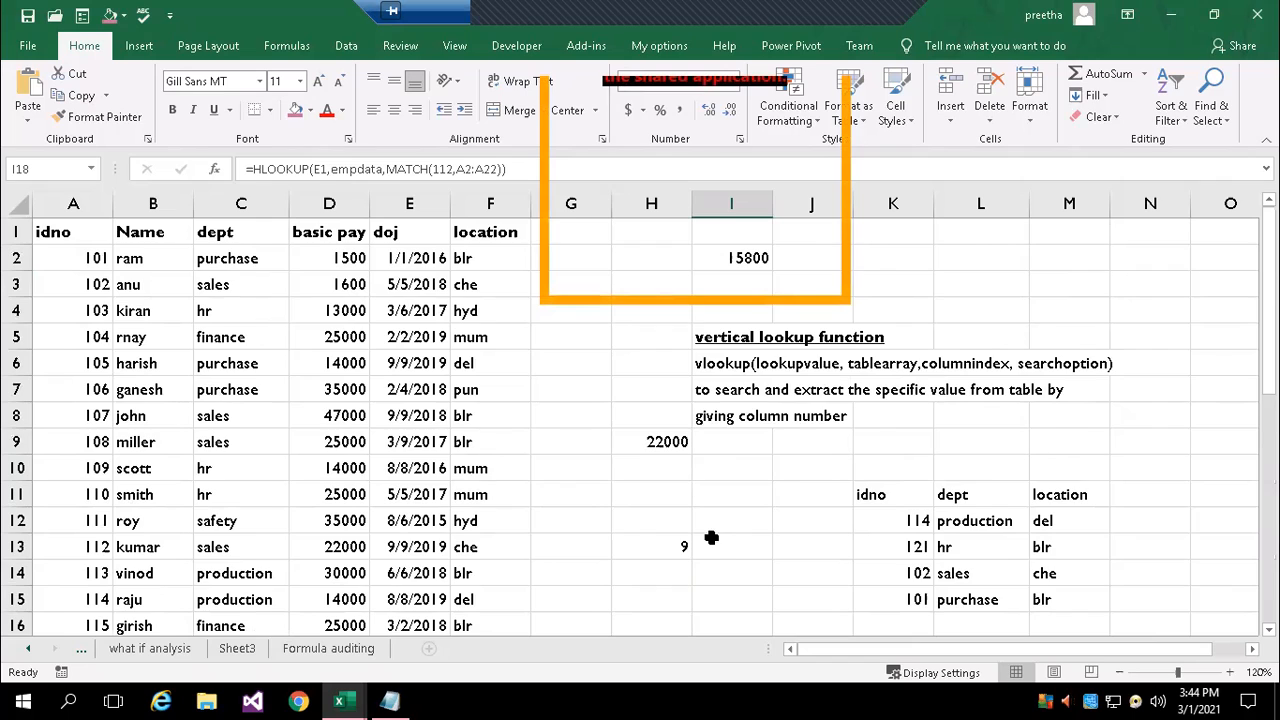
{"action": "scroll", "coordinate": [623, 625], "scroll_direction": "down", "scroll_amount": 1}
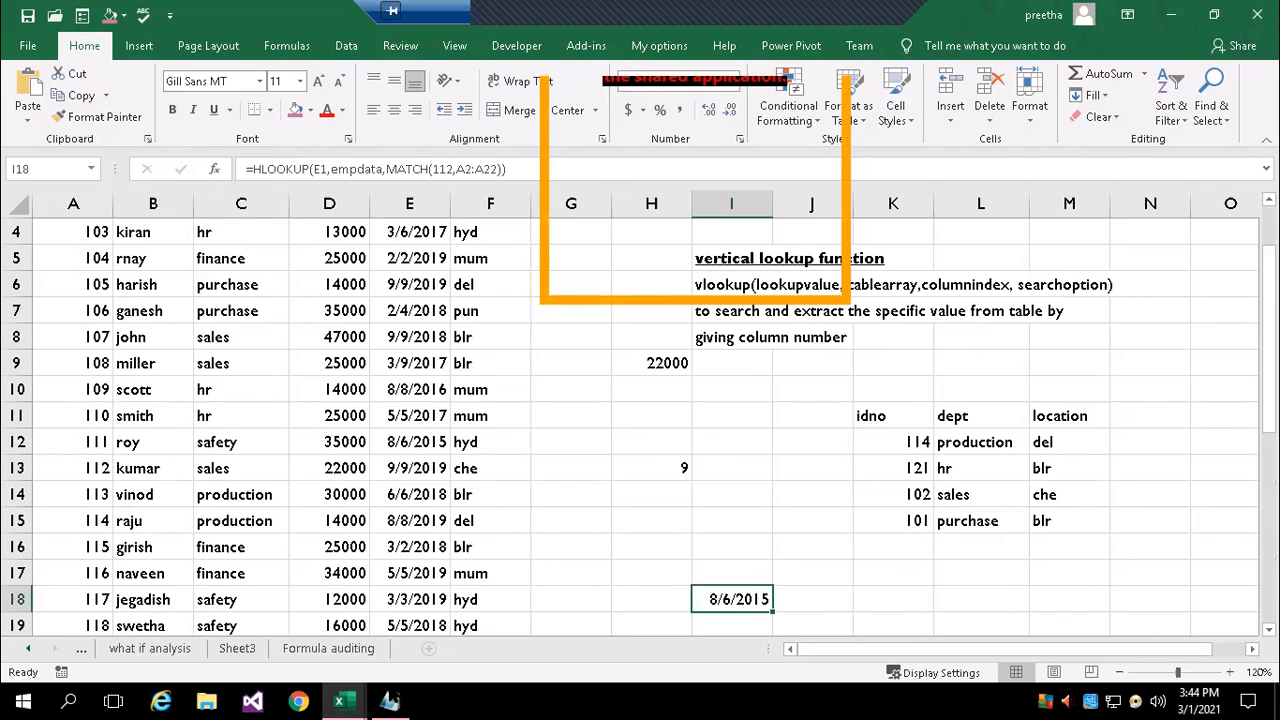
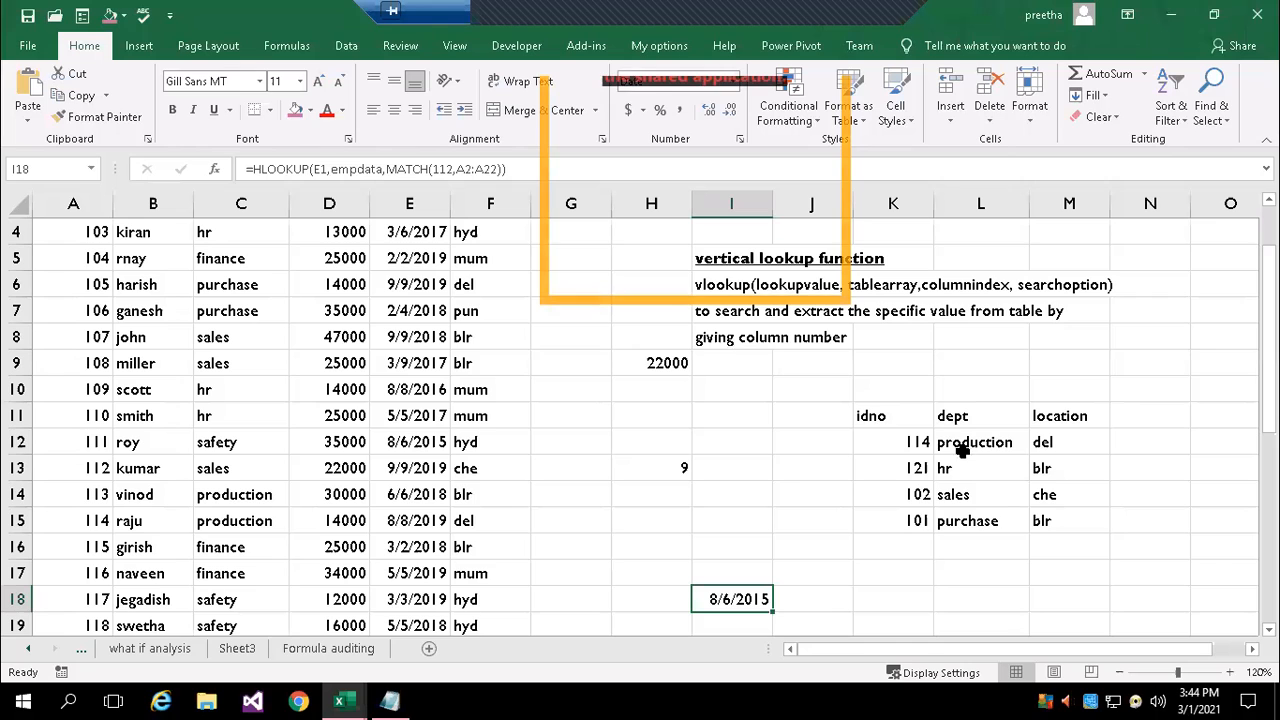
Switch to the Book1 workbook, open Sheet3 and zoom the empty sheet to 130%
{"action": "scroll", "coordinate": [1010, 458], "scroll_direction": "up", "scroll_amount": 1}
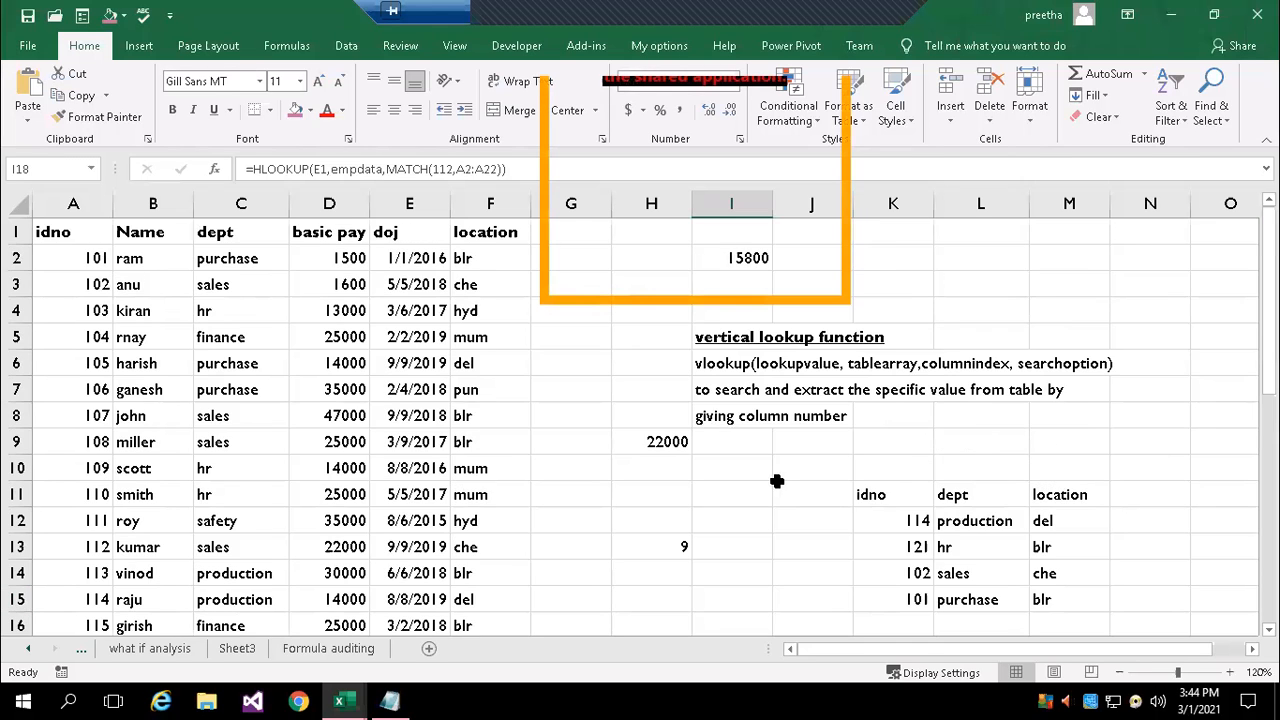
{"action": "scroll", "coordinate": [777, 481], "scroll_direction": "down", "scroll_amount": 5}
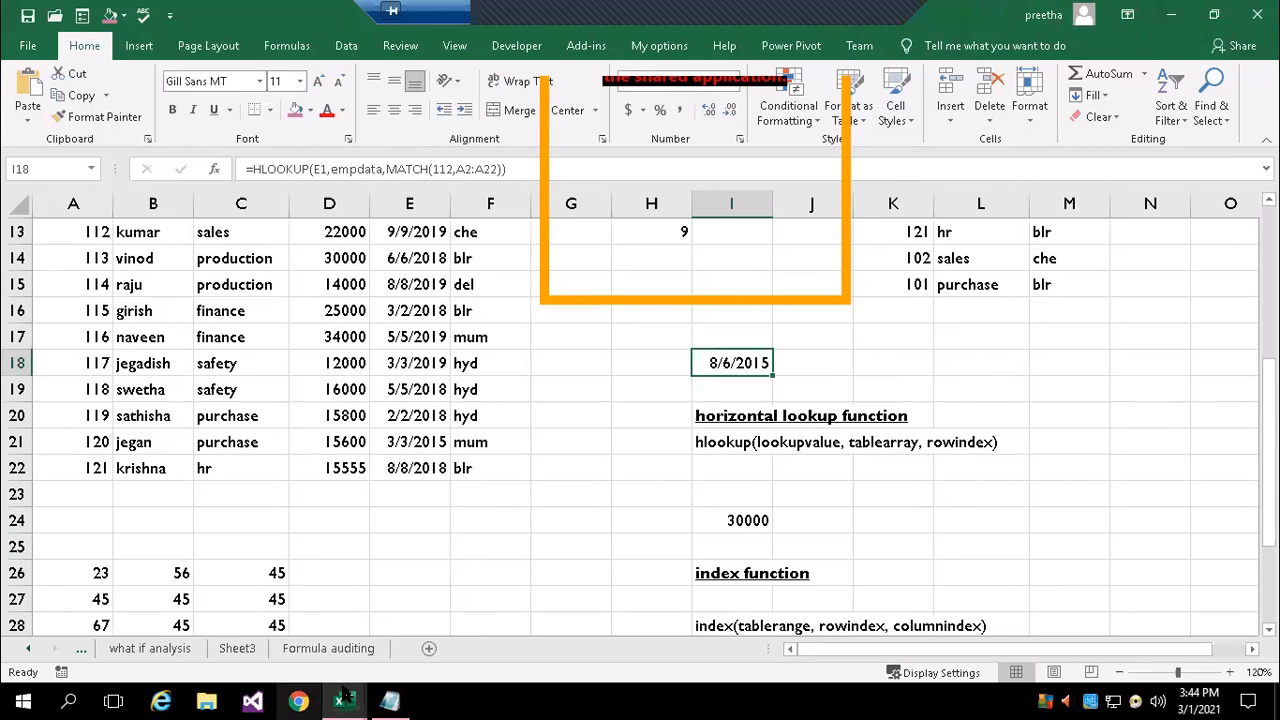
{"action": "mouse_move", "coordinate": [340, 700]}
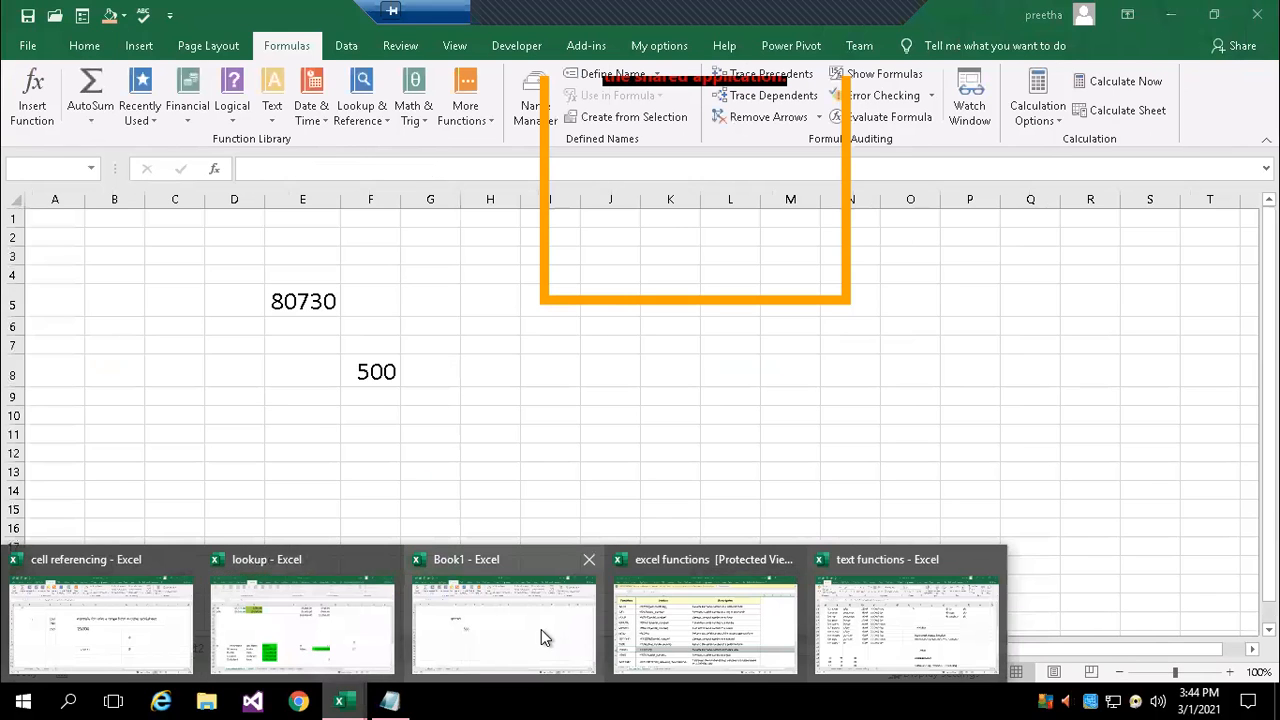
{"action": "left_click", "coordinate": [542, 629]}
{"action": "left_click", "coordinate": [246, 650]}
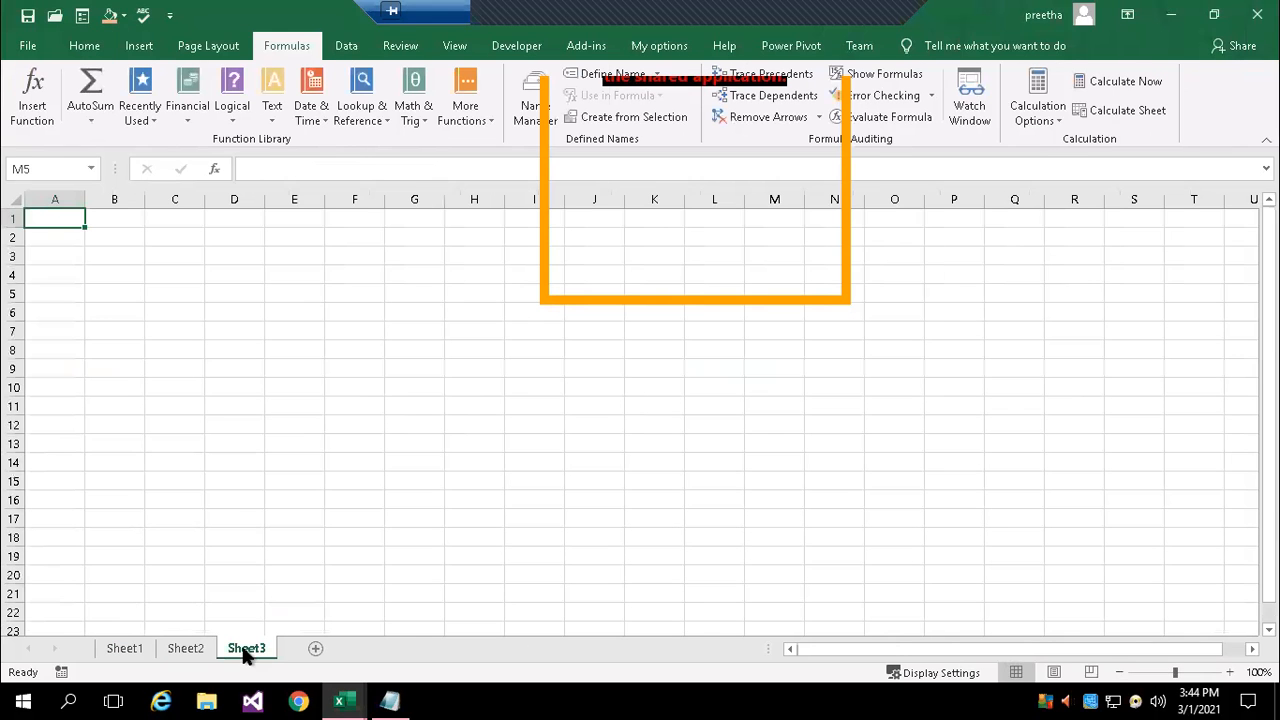
{"action": "left_click", "coordinate": [1230, 672]}
{"action": "left_click", "coordinate": [1230, 672]}
{"action": "left_click", "coordinate": [1230, 672]}
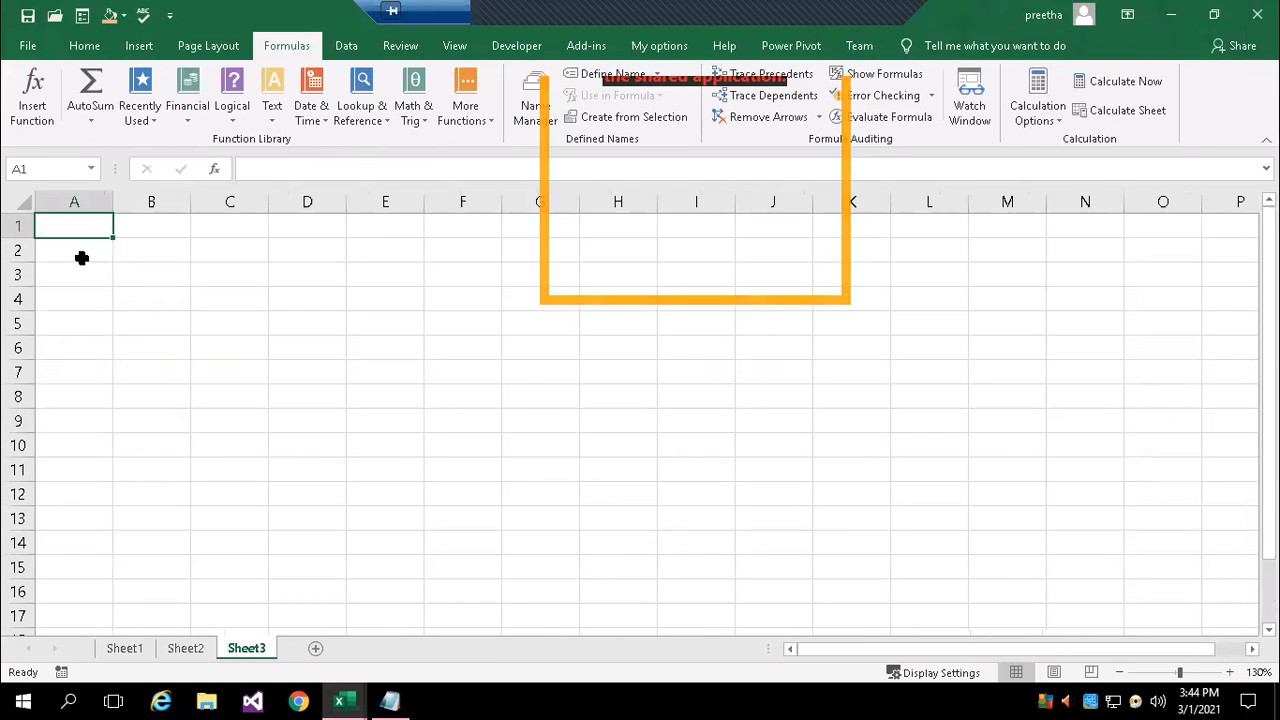
{"action": "left_click", "coordinate": [78, 300]}
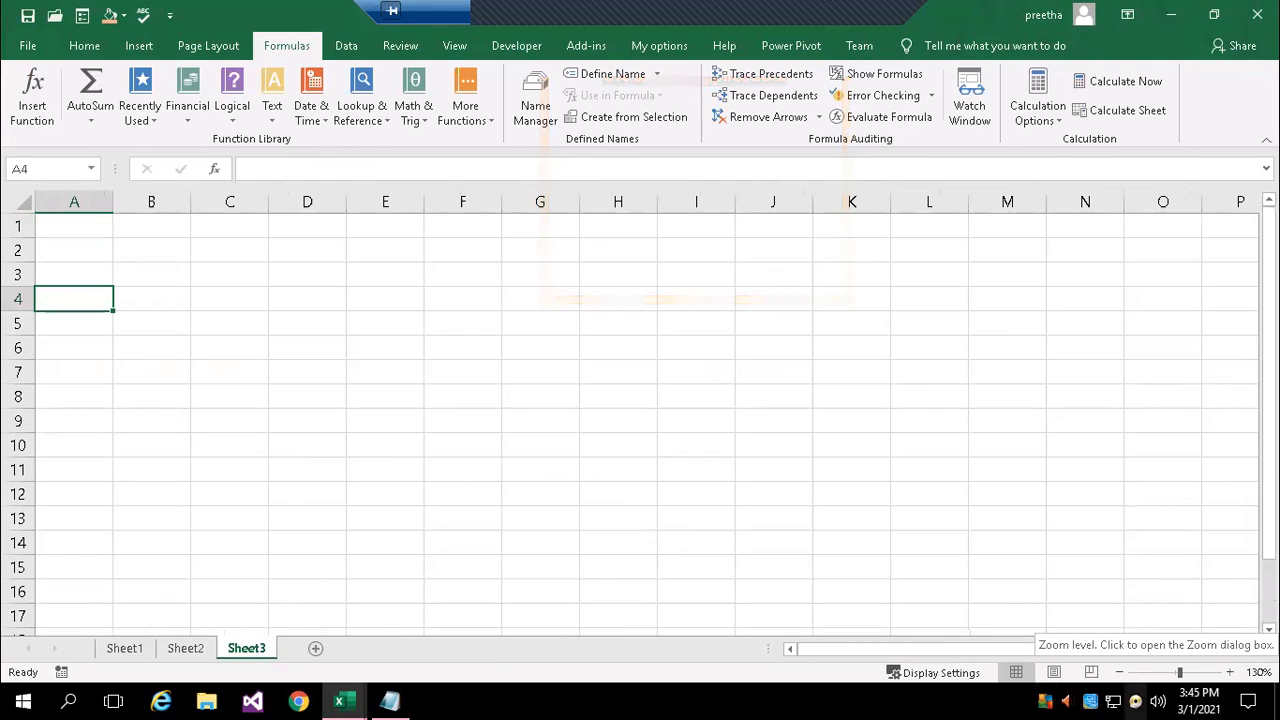
Copy the idno and Name columns, cells A1:B11, from the employee table in the text functions workbook
{"action": "mouse_move", "coordinate": [343, 693]}
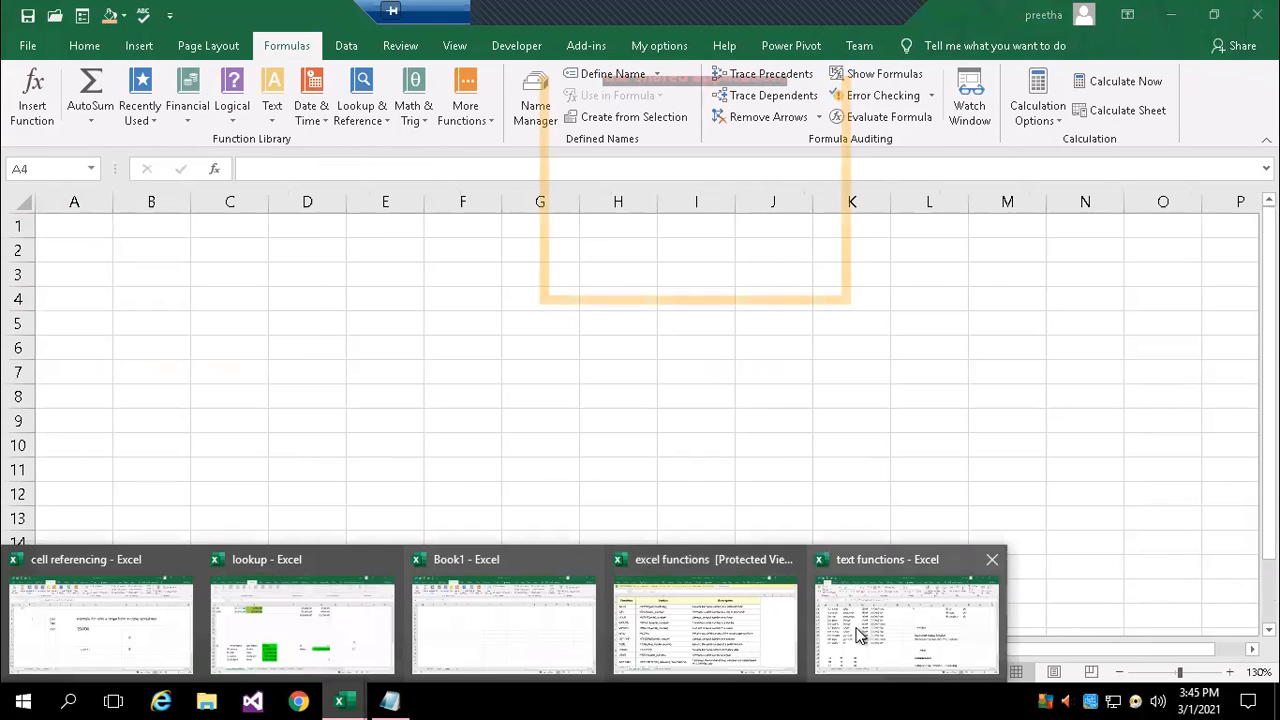
{"action": "left_click", "coordinate": [890, 625]}
{"action": "scroll", "coordinate": [561, 526], "scroll_direction": "up", "scroll_amount": 3}
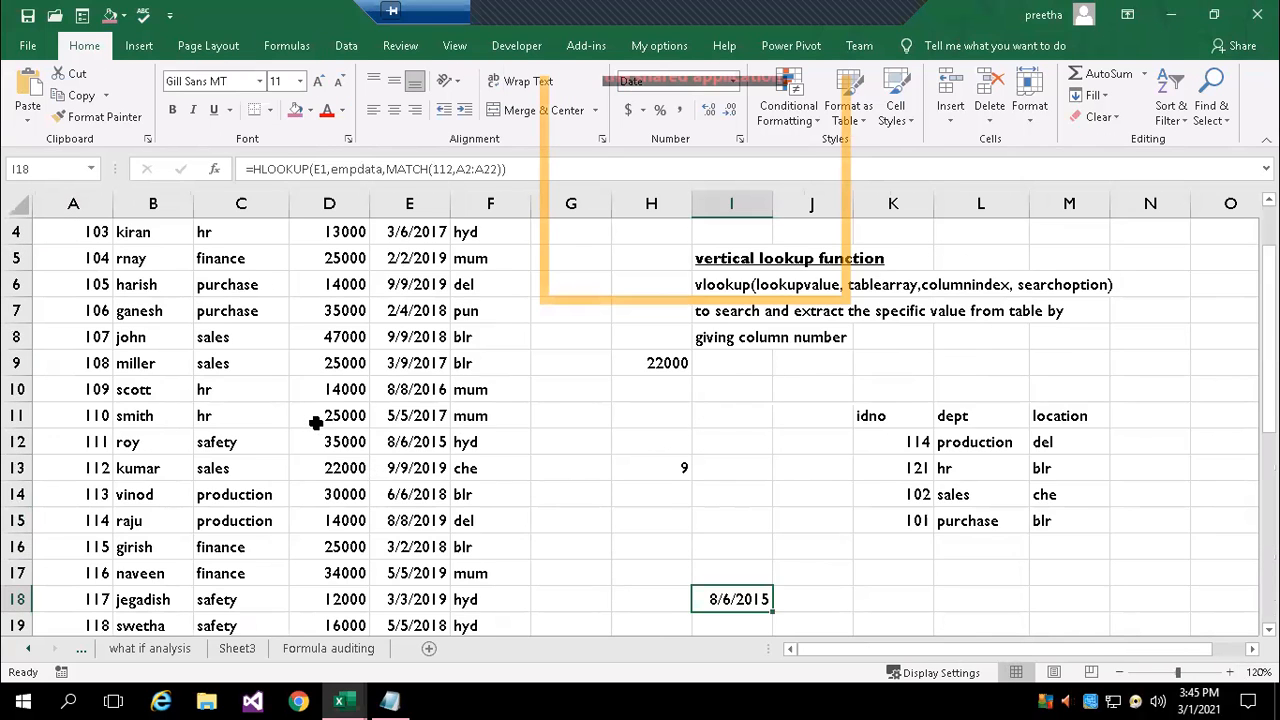
{"action": "scroll", "coordinate": [314, 423], "scroll_direction": "up", "scroll_amount": 1}
{"action": "left_click_drag", "start_coordinate": [63, 234], "coordinate": [145, 485]}
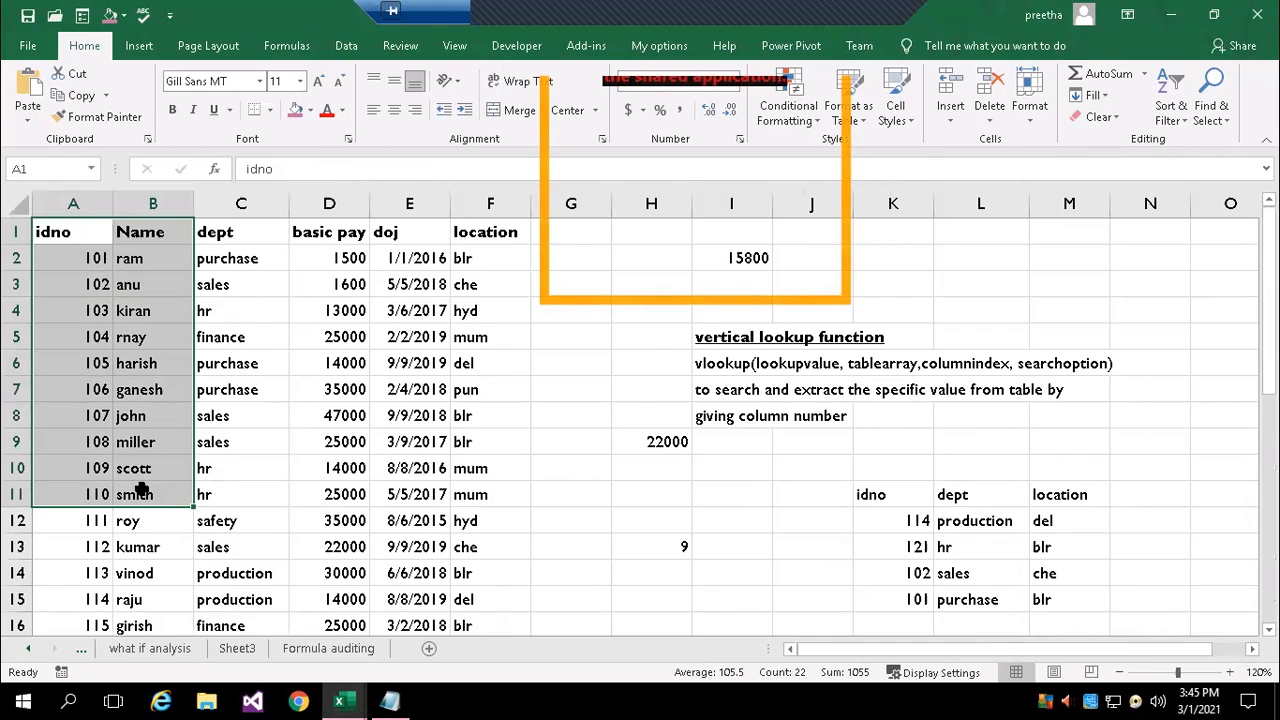
{"action": "key", "text": "ctrl+c"}
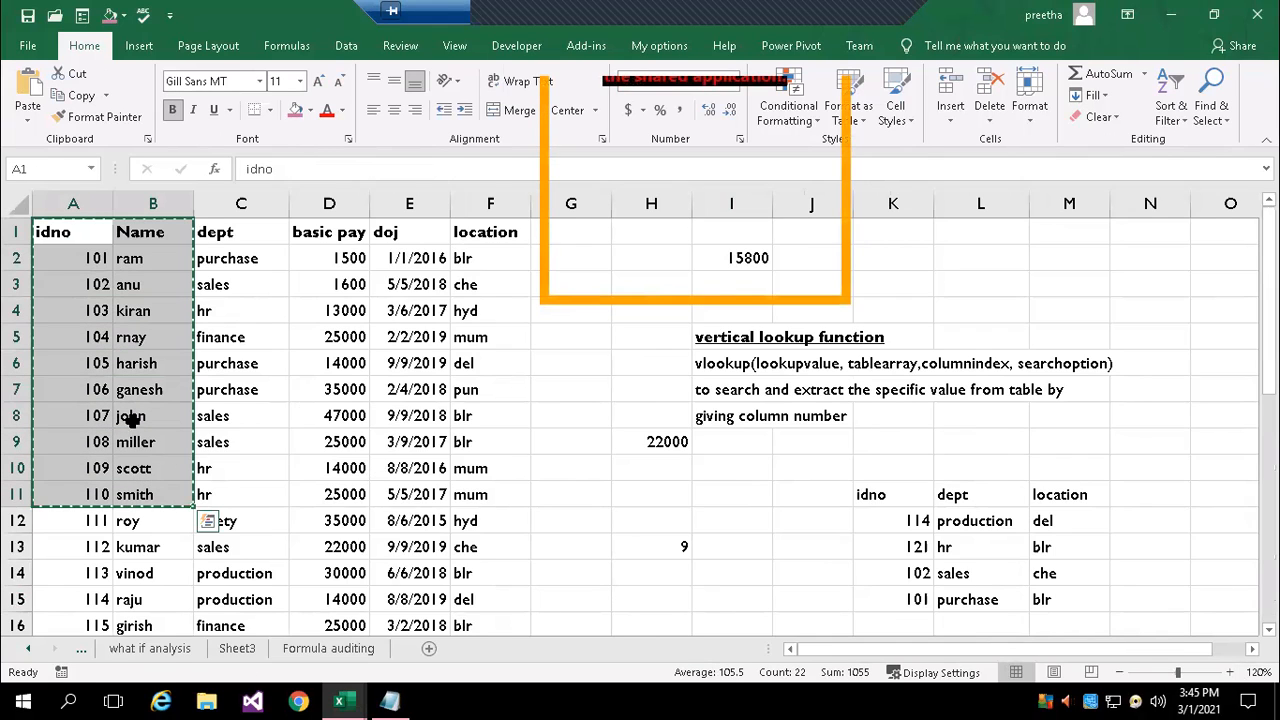
Paste the copied table into Sheet3 of Book1 starting at B3, and clear the idno column in B3:B13
{"action": "mouse_move", "coordinate": [349, 693]}
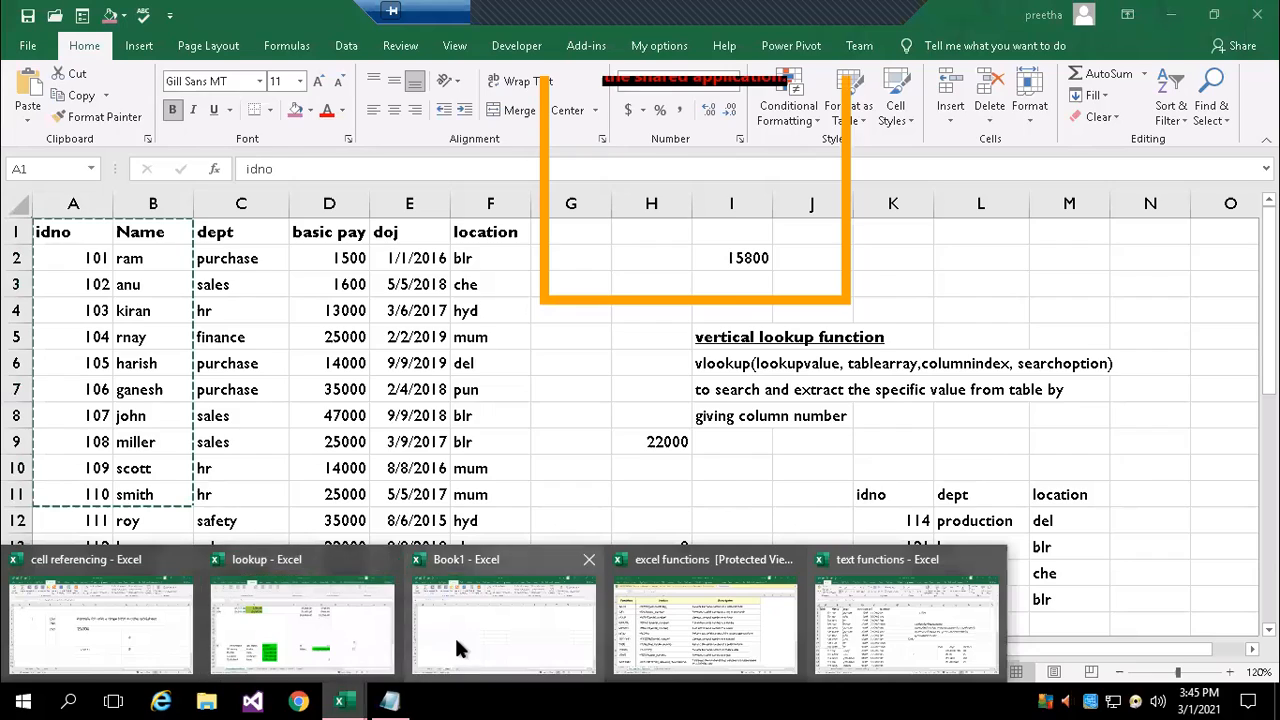
{"action": "left_click", "coordinate": [455, 635]}
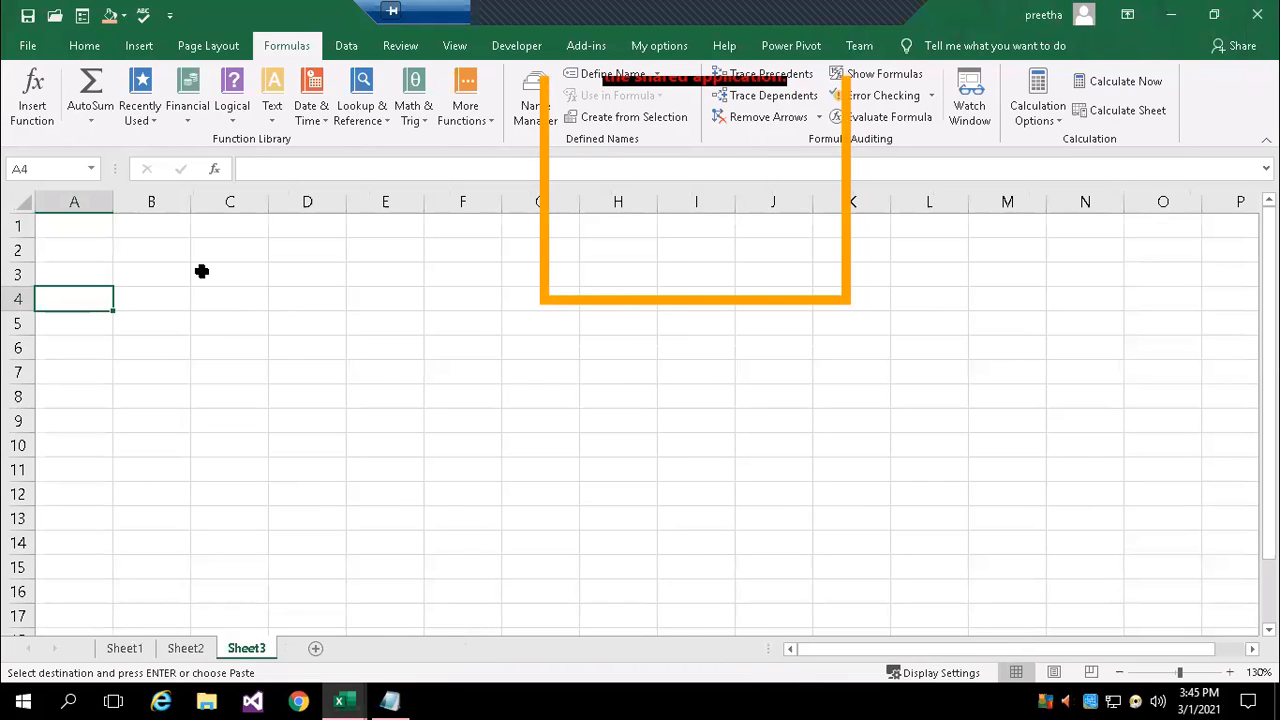
{"action": "left_click", "coordinate": [162, 273]}
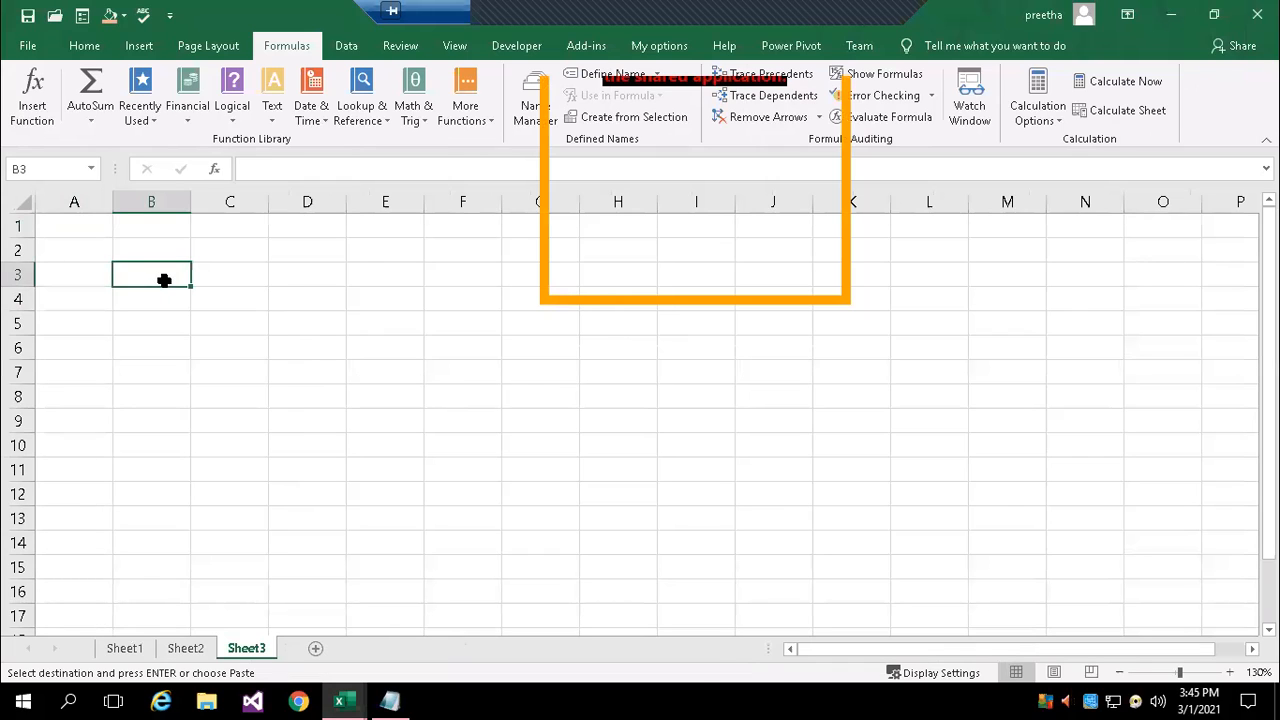
{"action": "key", "text": "ctrl+v"}
{"action": "left_click", "coordinate": [310, 273]}
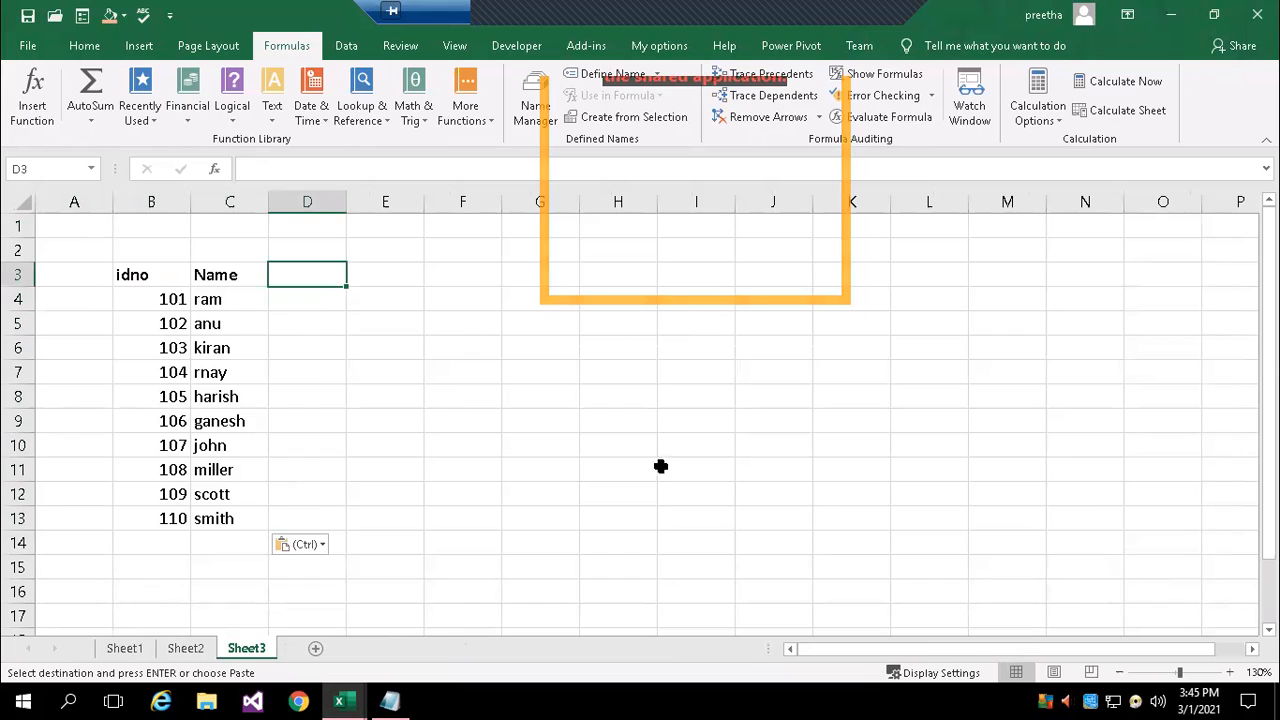
{"action": "left_click_drag", "start_coordinate": [174, 274], "coordinate": [151, 517]}
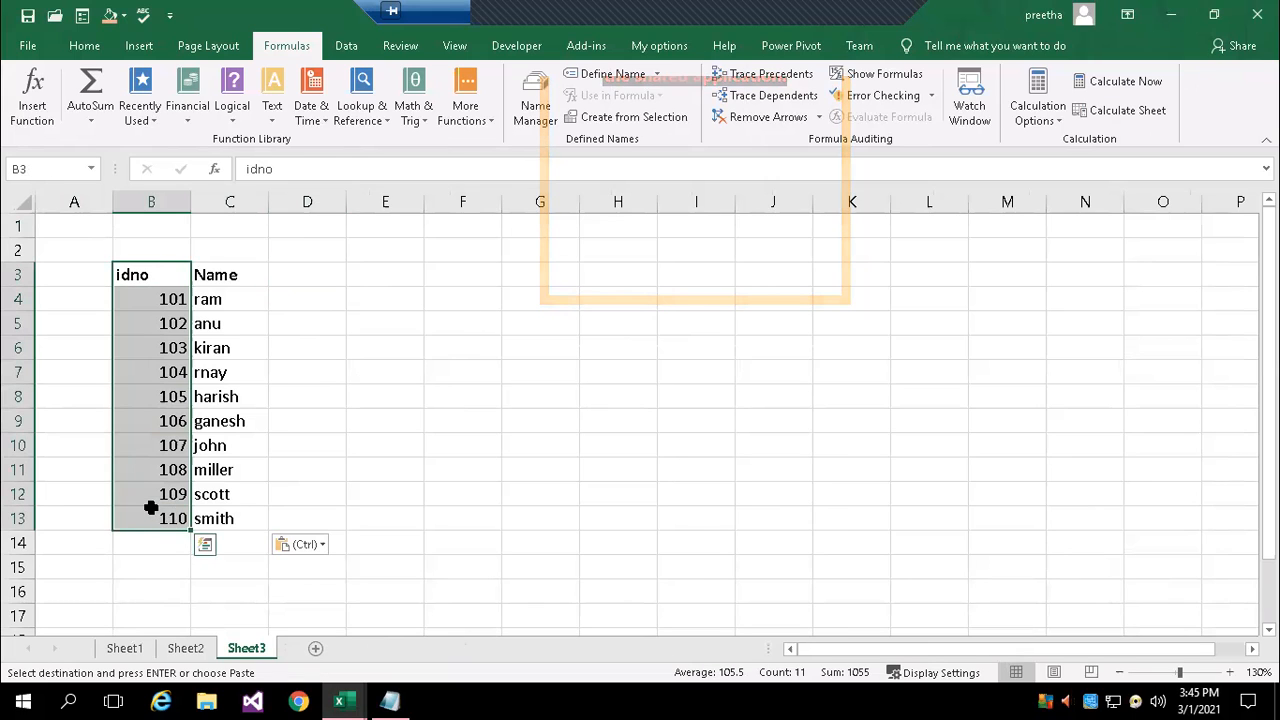
{"action": "key", "text": "Delete"}
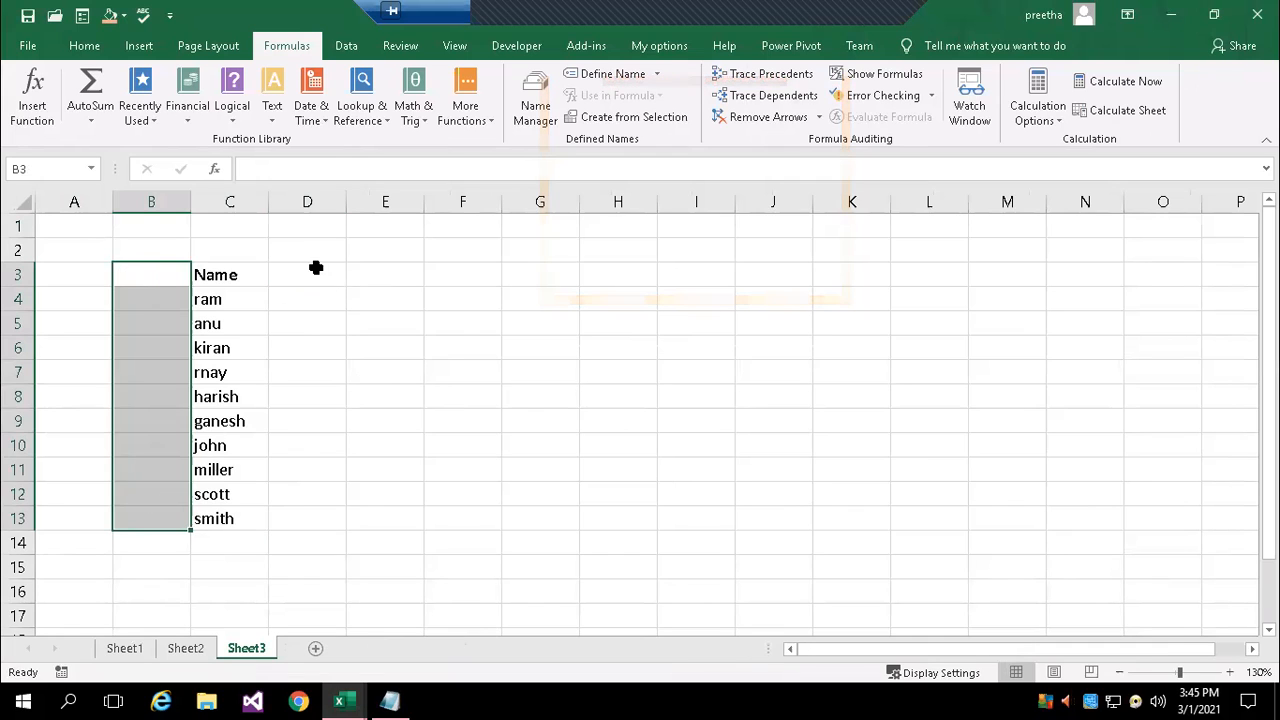
Enter the column headers Jan sales, Feb sales and Mar sale in cells D3:F3
{"action": "left_click", "coordinate": [316, 267]}
{"action": "type", "text": "Jan sales"}
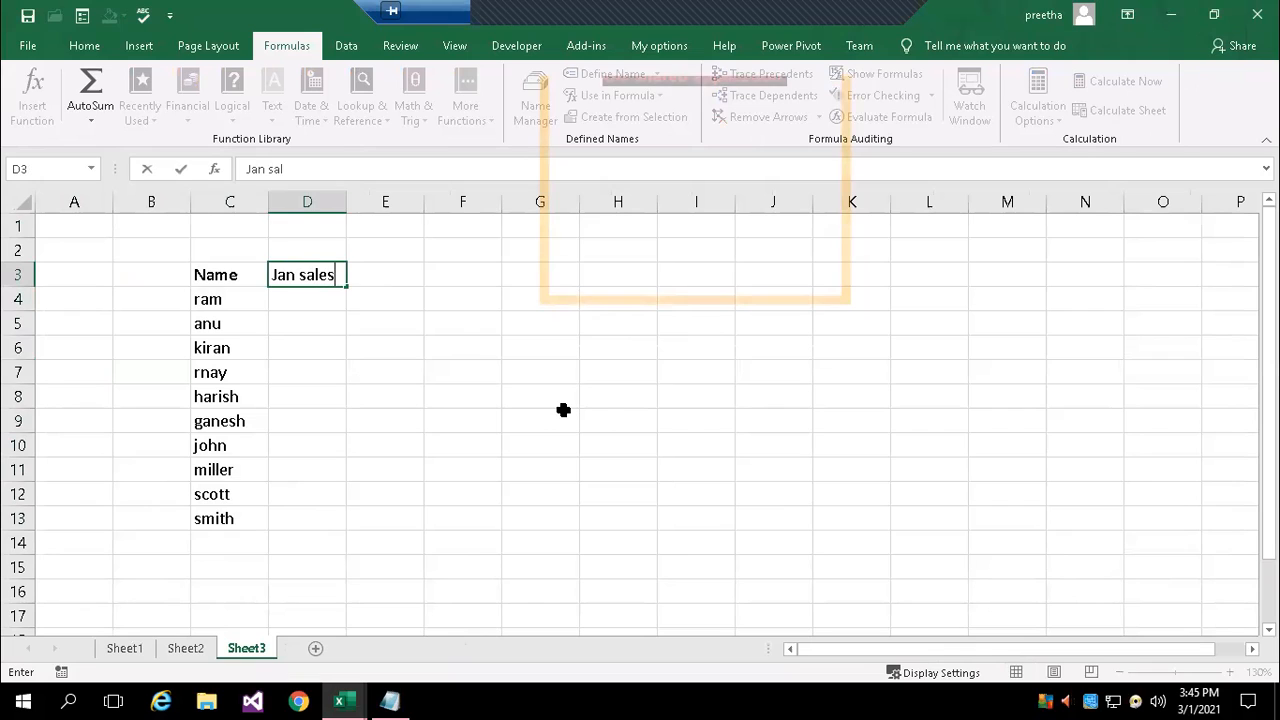
{"action": "key", "text": "Tab"}
{"action": "type", "text": "Feb sales"}
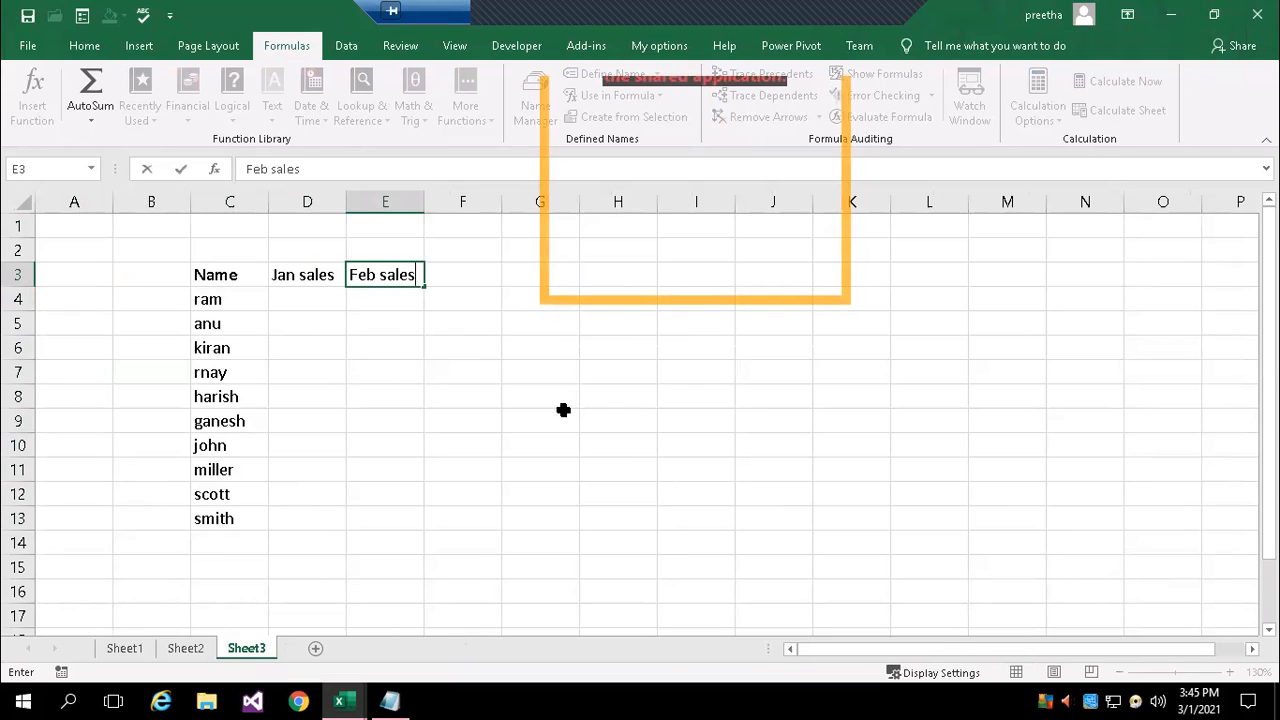
{"action": "key", "text": "Tab"}
{"action": "type", "text": "Mar sale"}
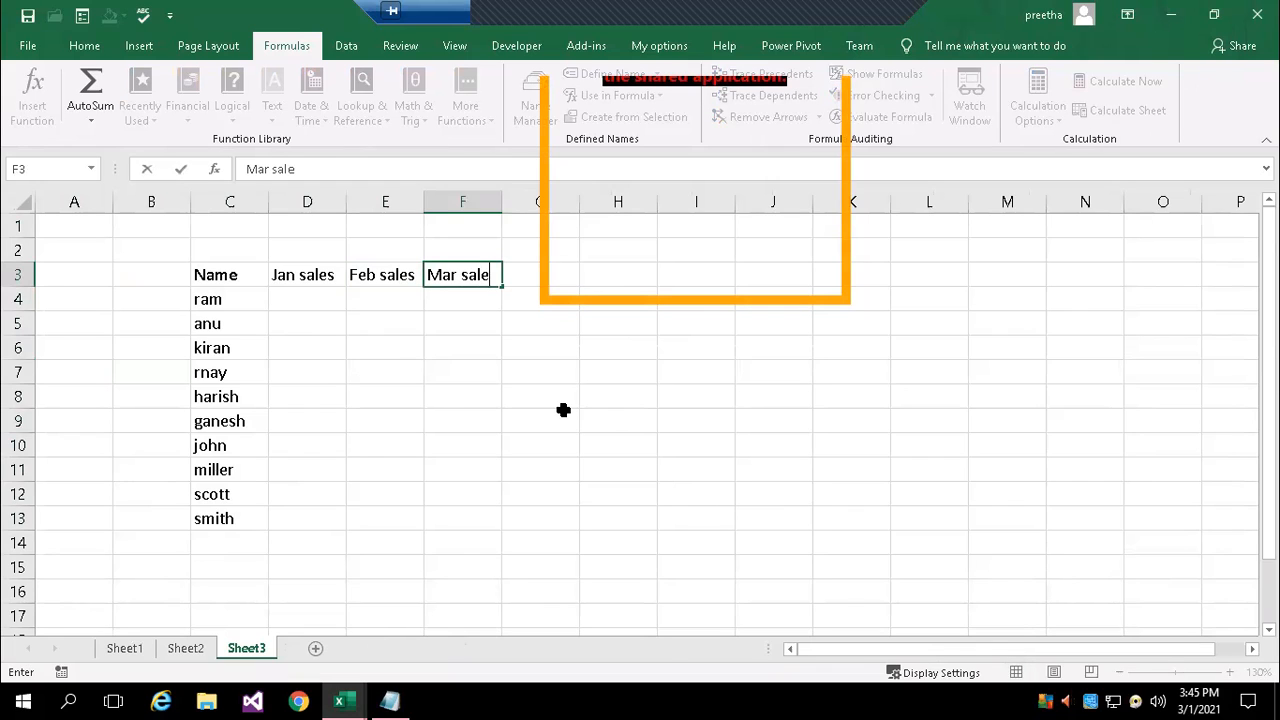
{"action": "key", "text": "Return"}
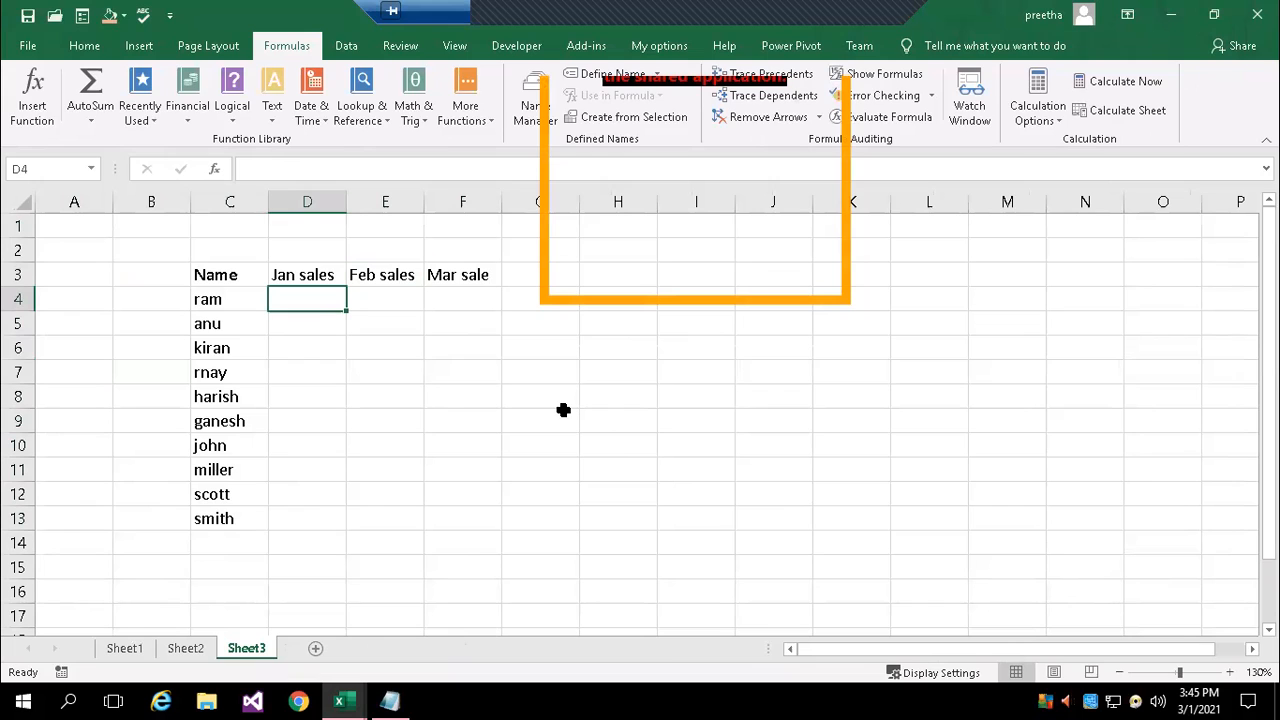
Fill the Jan sales cells D4:D8 with 500, 200, 350, 600 and 900
{"action": "type", "text": "="}
{"action": "type", "text": "00"}
{"action": "key", "text": "Return"}
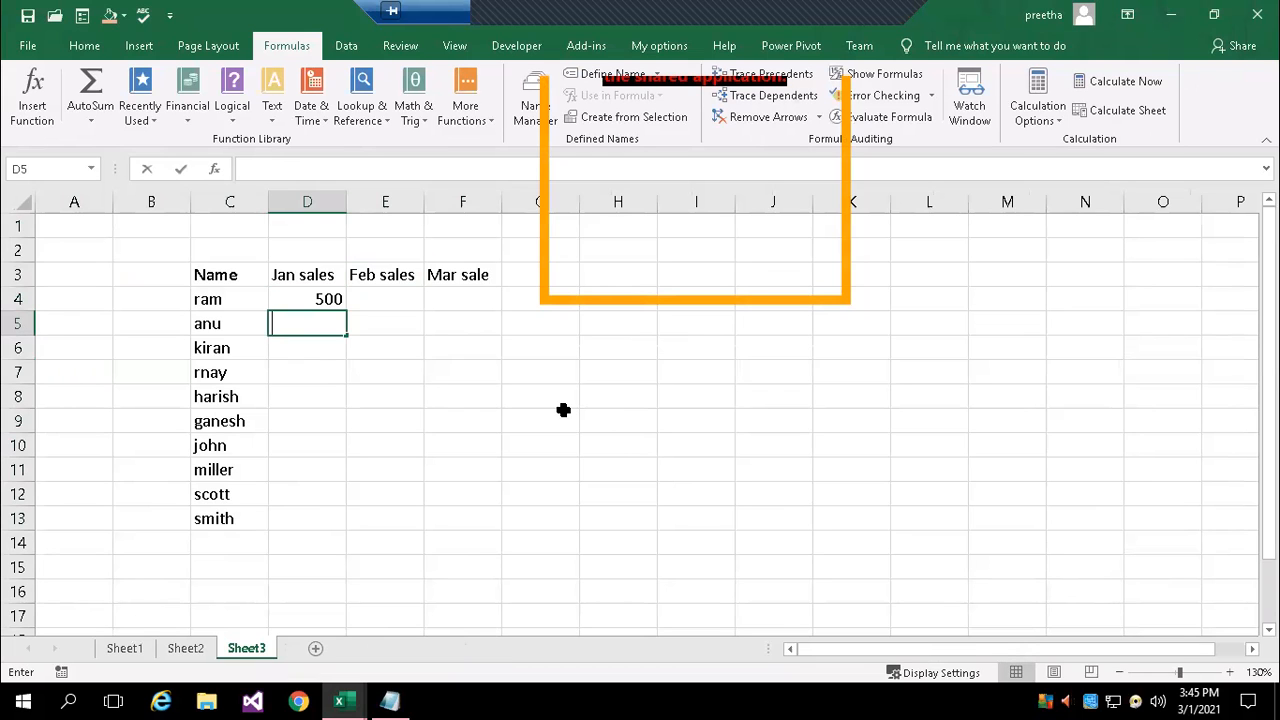
{"action": "type", "text": "200"}
{"action": "key", "text": "Return"}
{"action": "type", "text": "350"}
{"action": "key", "text": "Return"}
{"action": "type", "text": "600"}
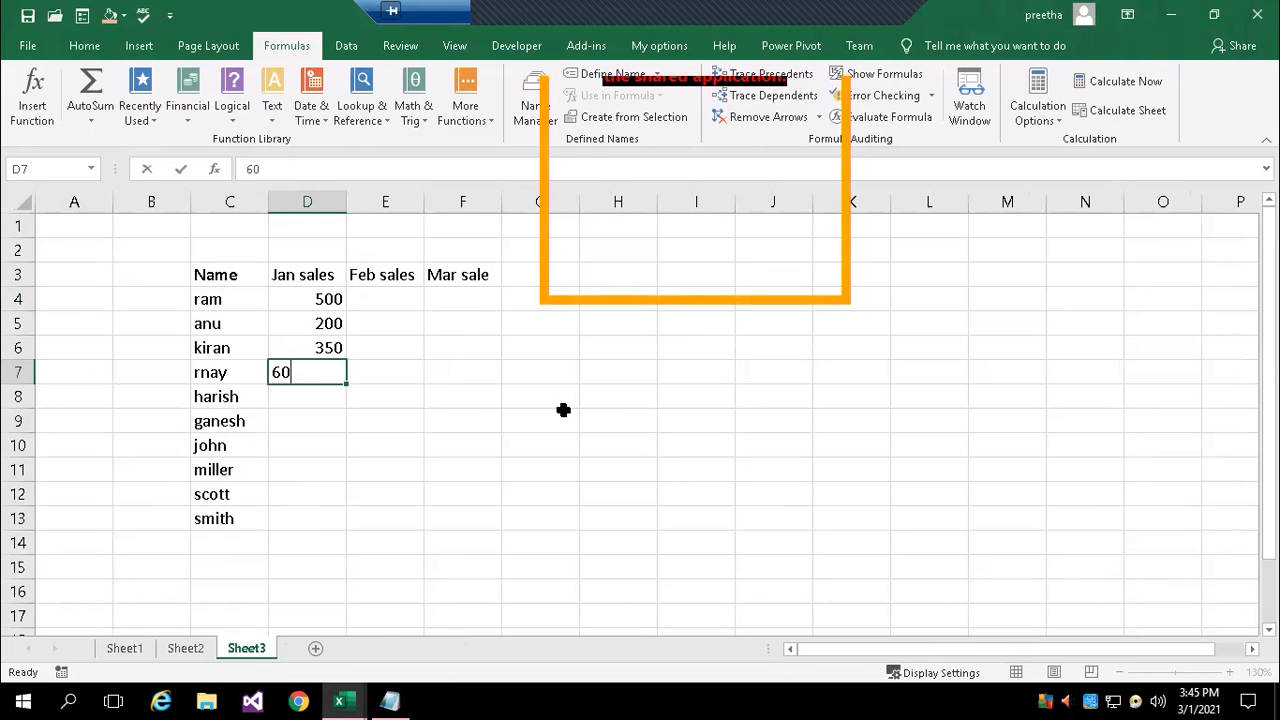
{"action": "key", "text": "Return"}
{"action": "type", "text": "900"}
{"action": "key", "text": "Return"}
Fill the Jan sales cells D9:D13 with 400, 500, 320, 350 and 450
{"action": "type", "text": "400"}
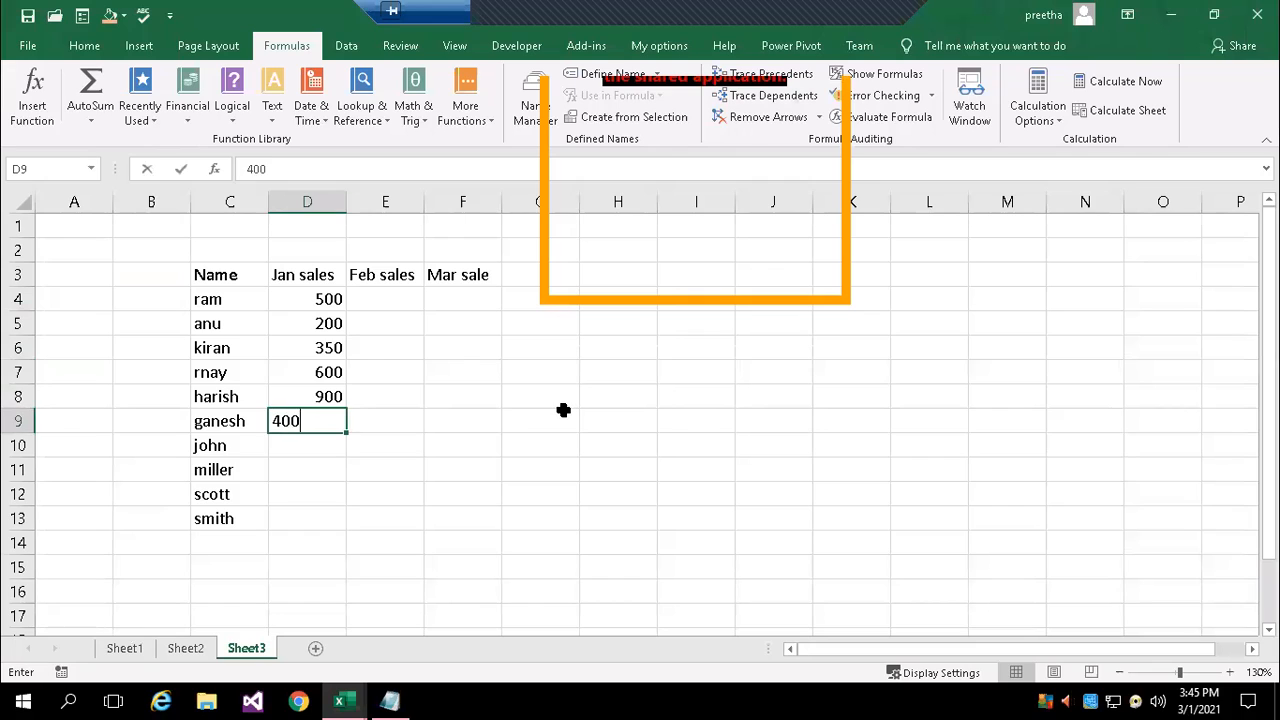
{"action": "key", "text": "Return"}
{"action": "type", "text": "500"}
{"action": "key", "text": "Return"}
{"action": "type", "text": "32"}
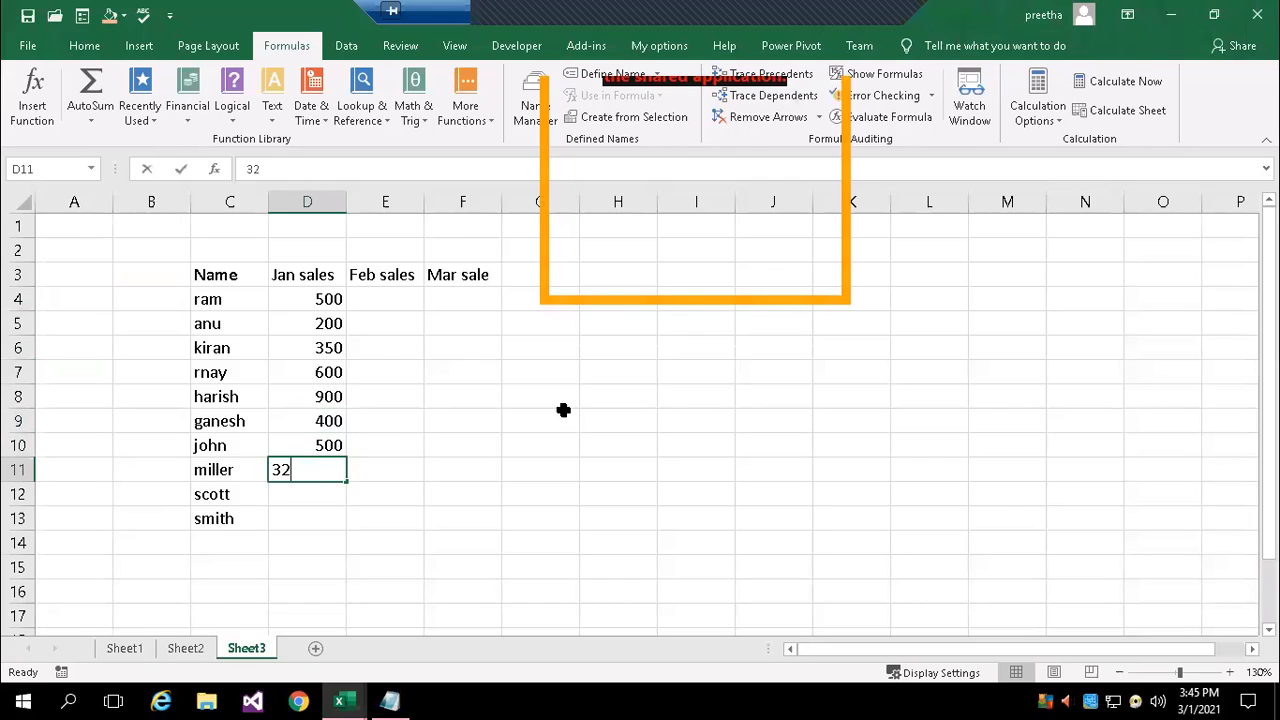
{"action": "type", "text": "0"}
{"action": "key", "text": "Return"}
{"action": "type", "text": "350"}
{"action": "key", "text": "Return"}
{"action": "type", "text": "450"}
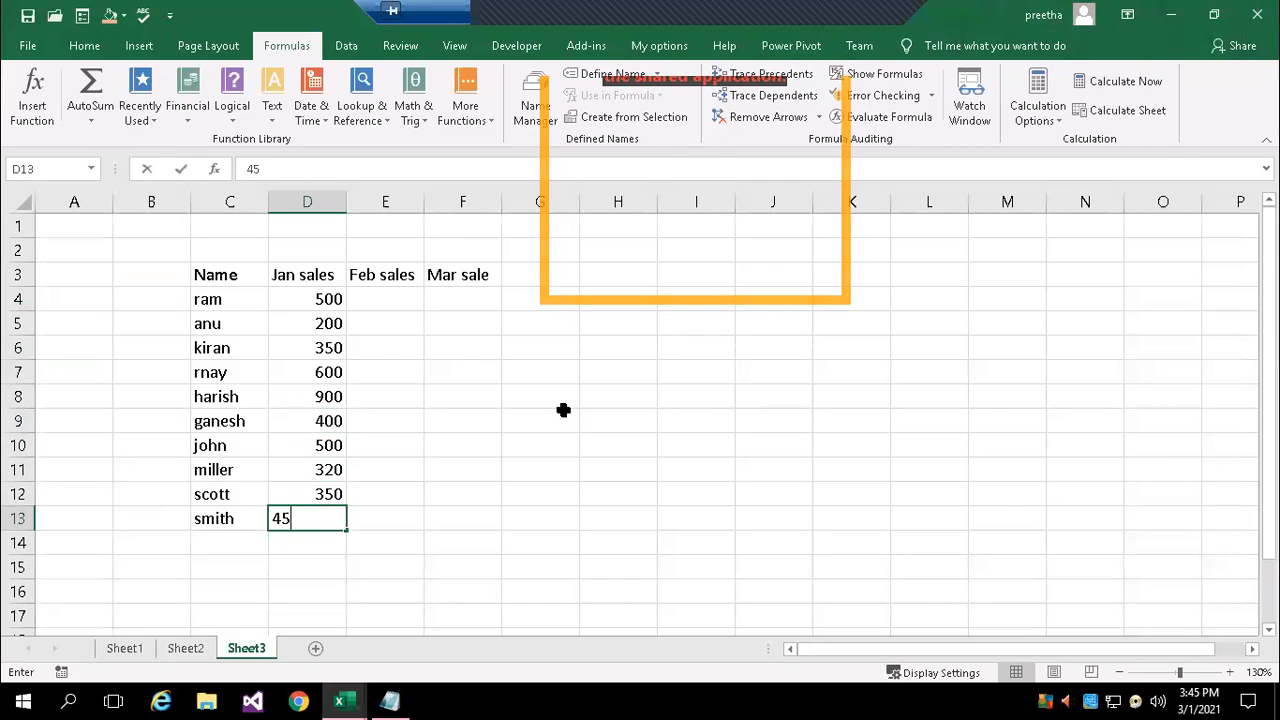
{"action": "key", "text": "Up"}
{"action": "key", "text": "Up"}
{"action": "key", "text": "Up"}
{"action": "key", "text": "Up"}
{"action": "key", "text": "Up"}
{"action": "key", "text": "Up"}
{"action": "key", "text": "Up"}
{"action": "key", "text": "Up"}
{"action": "key", "text": "Up"}
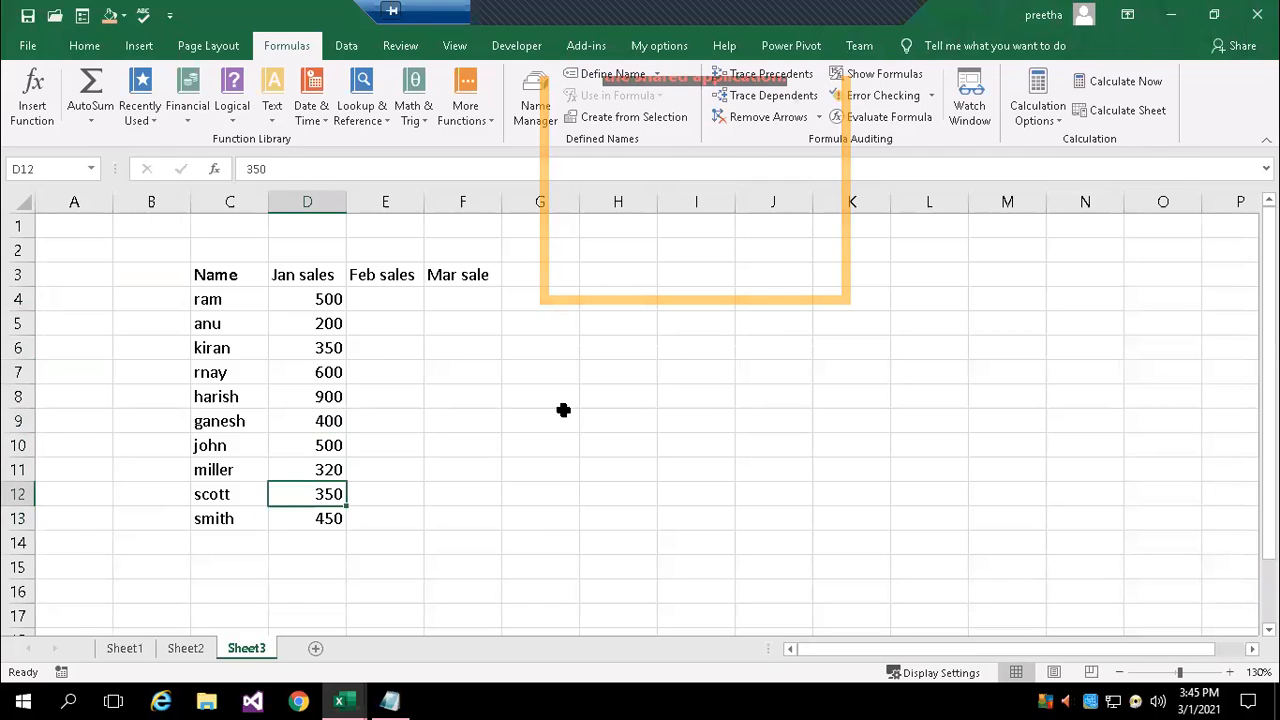
Fill the Feb sales cells E4:E8 with 360, 240, 540, 300 and 200
{"action": "key", "text": "Right"}
{"action": "type", "text": "360"}
{"action": "key", "text": "Return"}
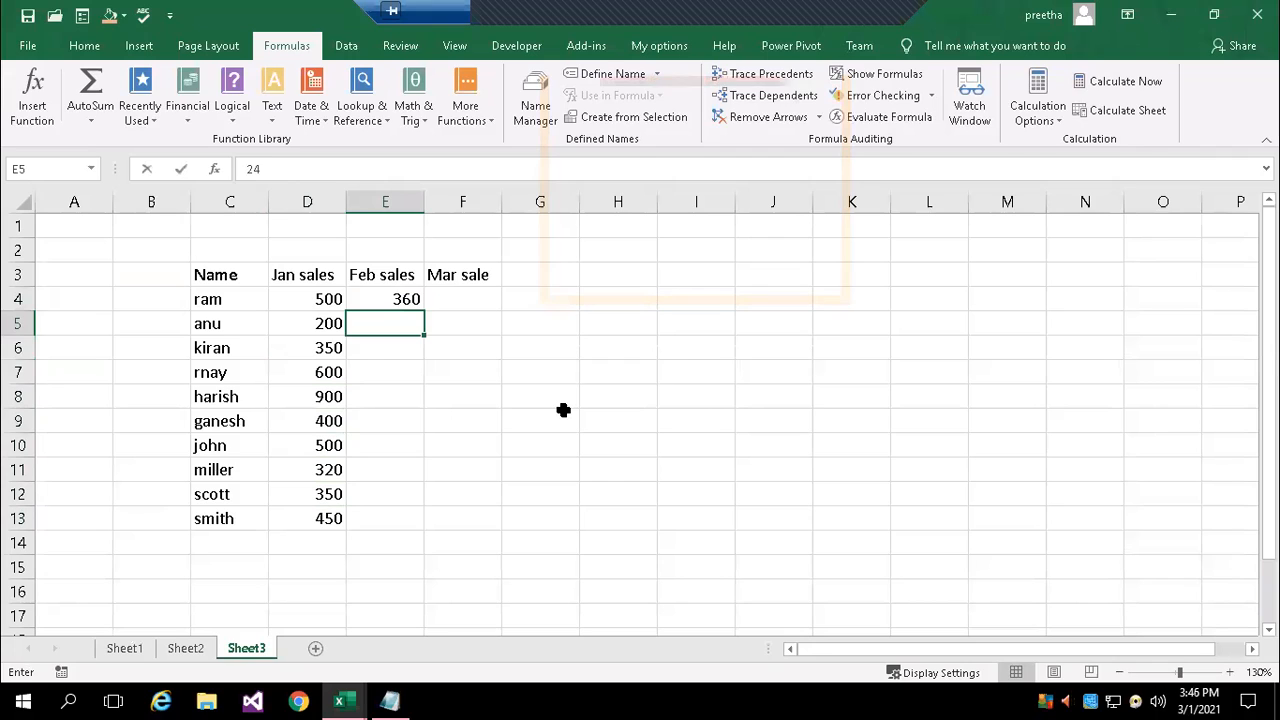
{"action": "type", "text": "240"}
{"action": "key", "text": "Return"}
{"action": "type", "text": "540"}
{"action": "key", "text": "Return"}
{"action": "type", "text": "300"}
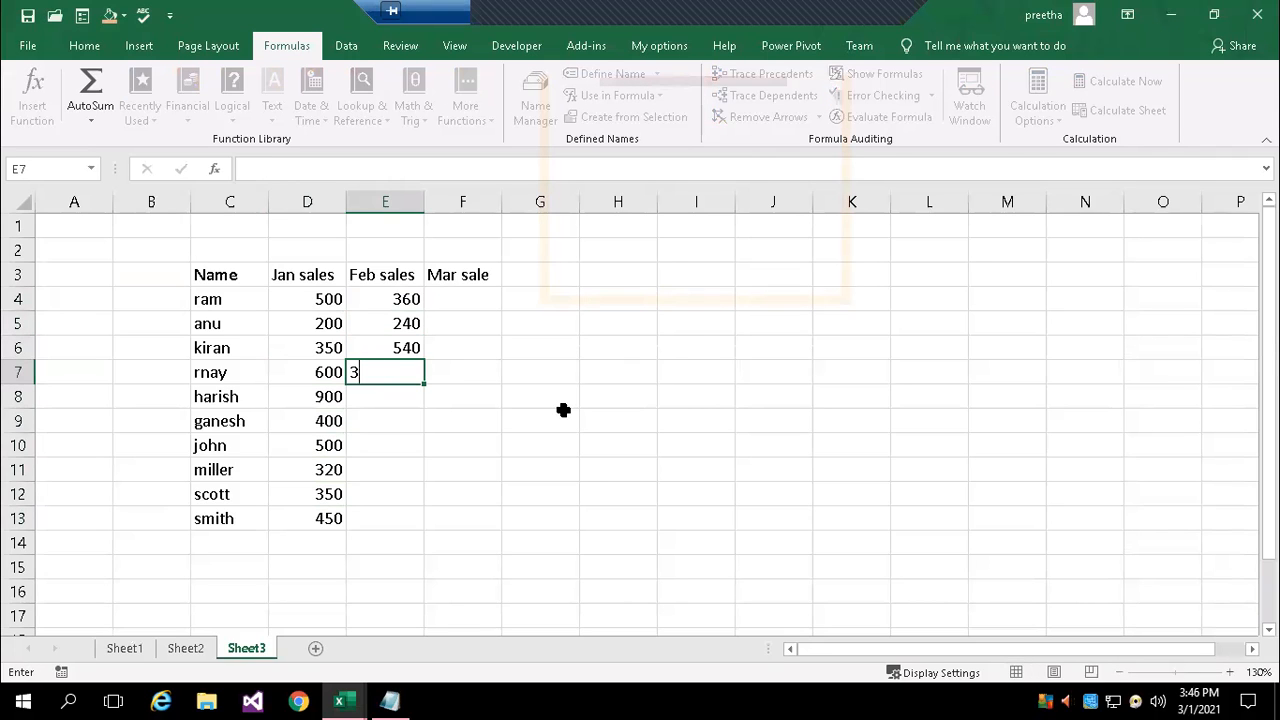
{"action": "key", "text": "Return"}
{"action": "type", "text": "200"}
{"action": "key", "text": "Return"}
Fill the Feb sales cells E9:E13 with 450, 600, 300, 540 and 150
{"action": "type", "text": "450"}
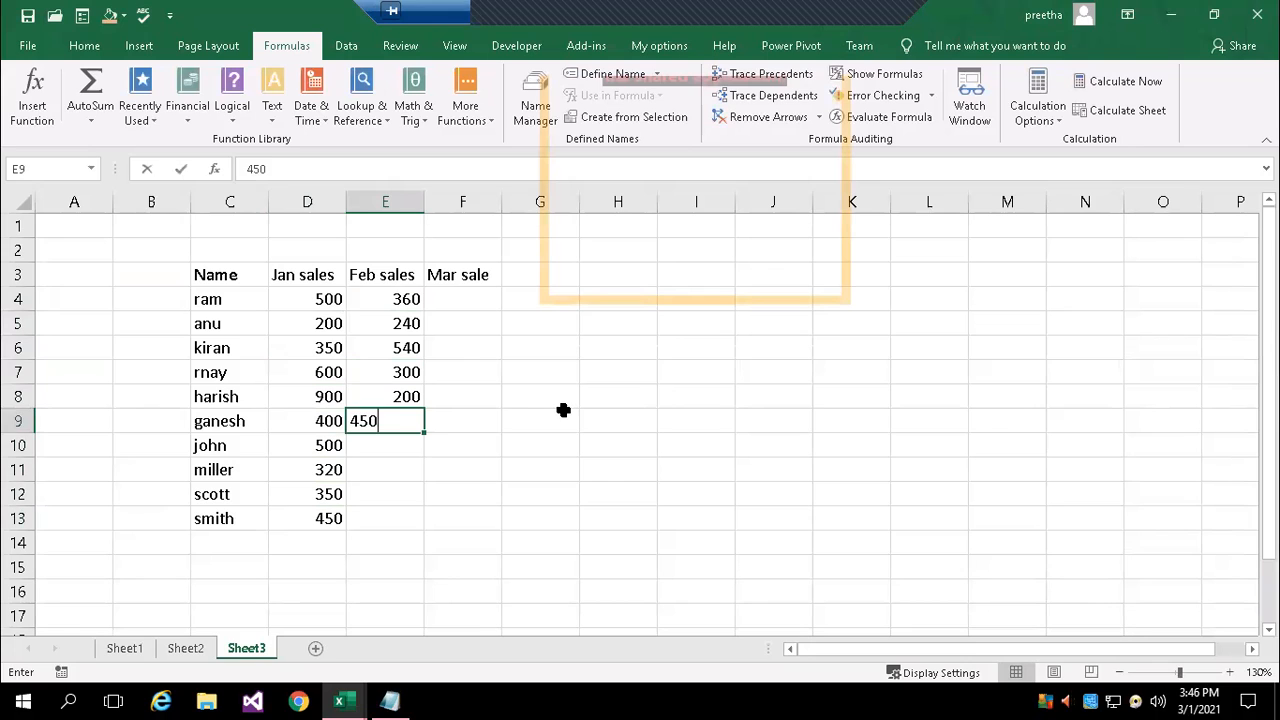
{"action": "key", "text": "Return"}
{"action": "type", "text": "600"}
{"action": "key", "text": "Return"}
{"action": "type", "text": "300"}
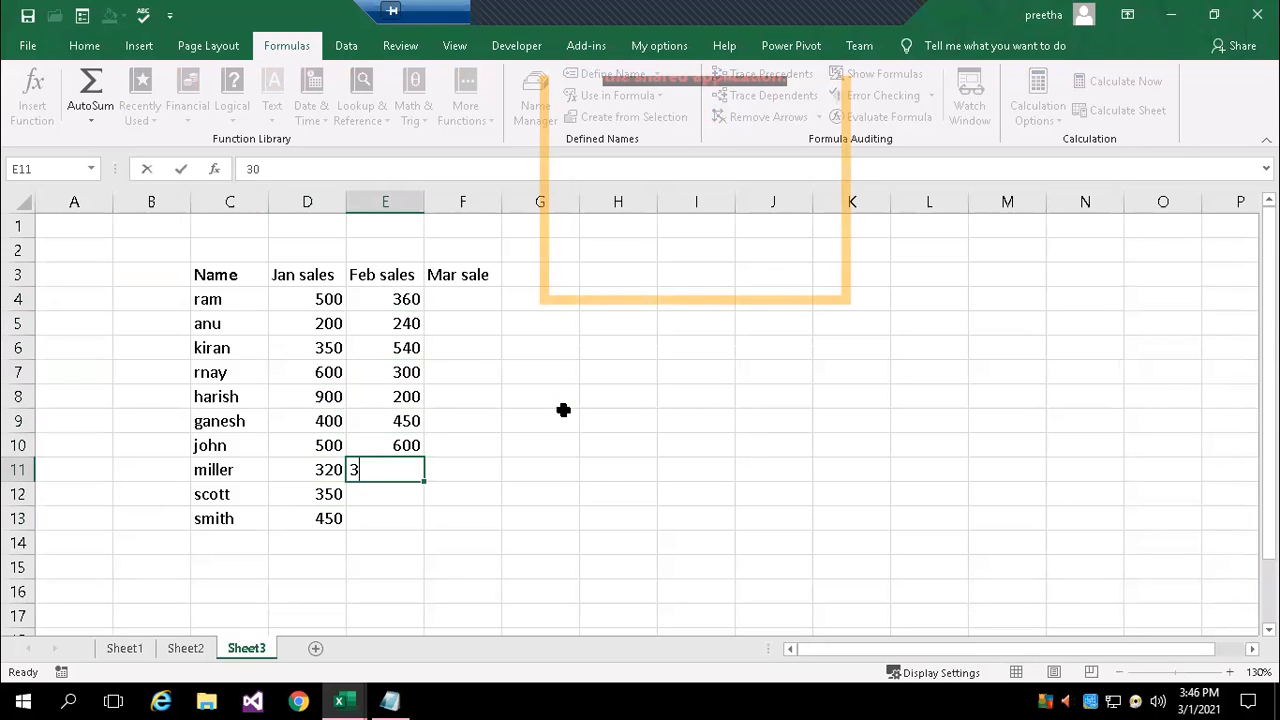
{"action": "key", "text": "Return"}
{"action": "type", "text": "540"}
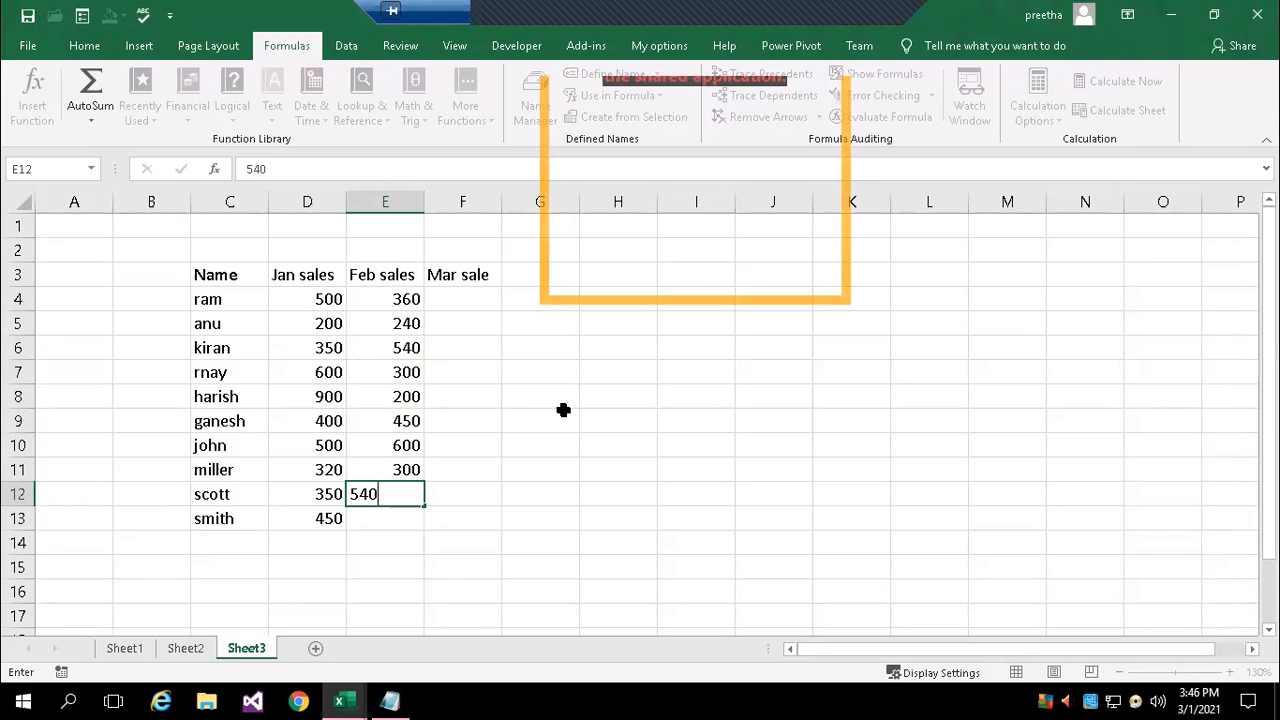
{"action": "key", "text": "Return"}
{"action": "type", "text": "150"}
{"action": "key", "text": "Up"}
{"action": "key", "text": "Up"}
{"action": "key", "text": "Up"}
{"action": "key", "text": "Up"}
{"action": "key", "text": "Up"}
{"action": "key", "text": "Up"}
{"action": "key", "text": "Up"}
{"action": "key", "text": "Up"}
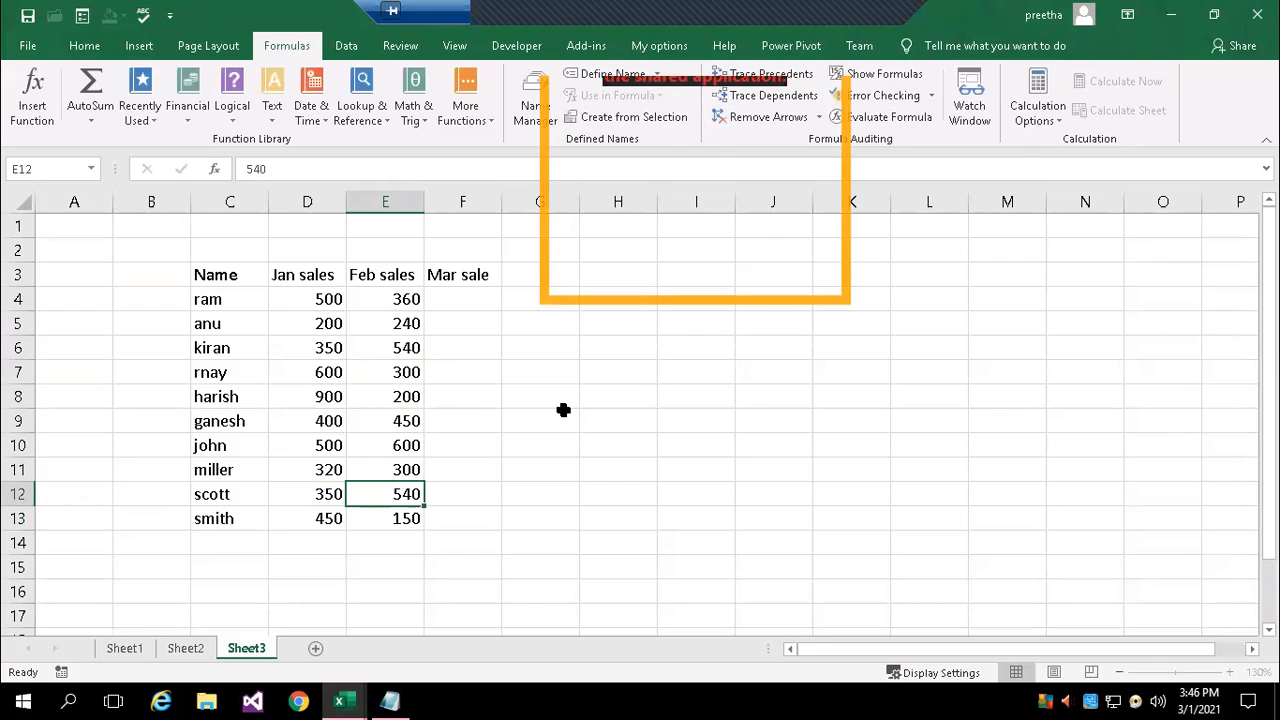
Fill the Mar sale cells F4:F6 with 360, 250 and 140
{"action": "key", "text": "Up"}
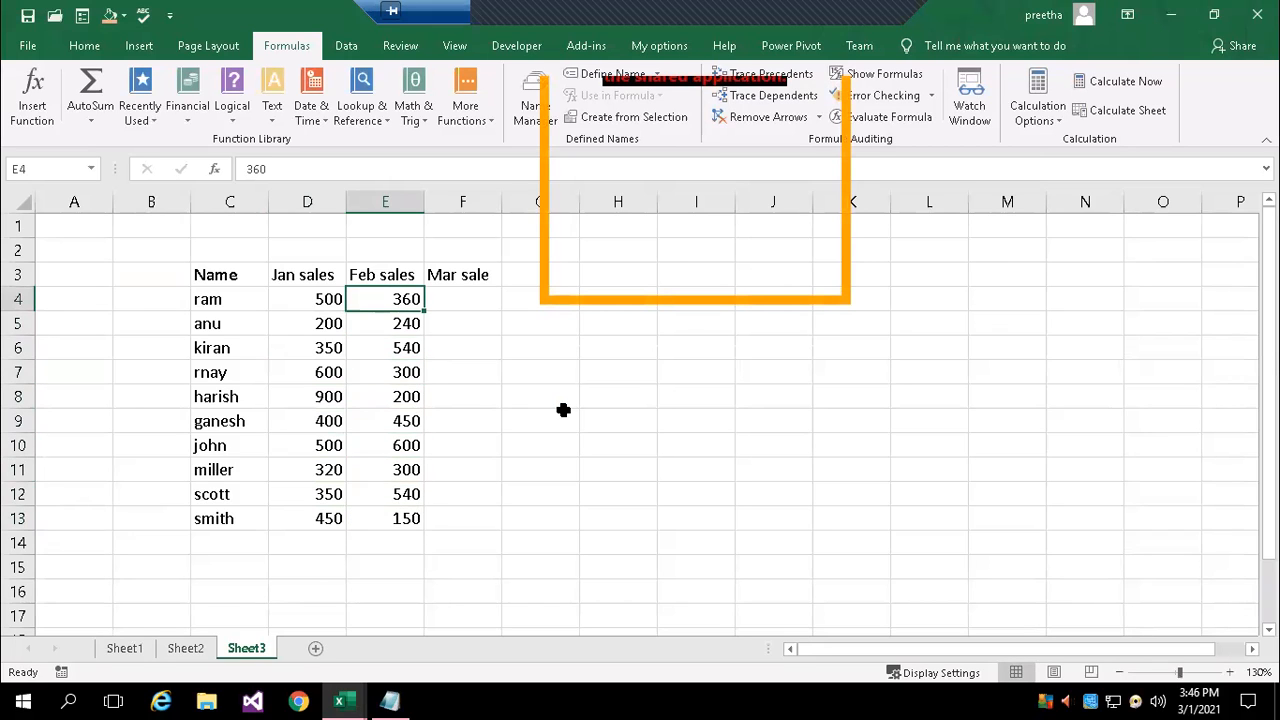
{"action": "key", "text": "Right"}
{"action": "type", "text": "360"}
{"action": "key", "text": "Return"}
{"action": "type", "text": "250"}
{"action": "key", "text": "Return"}
{"action": "type", "text": "140"}
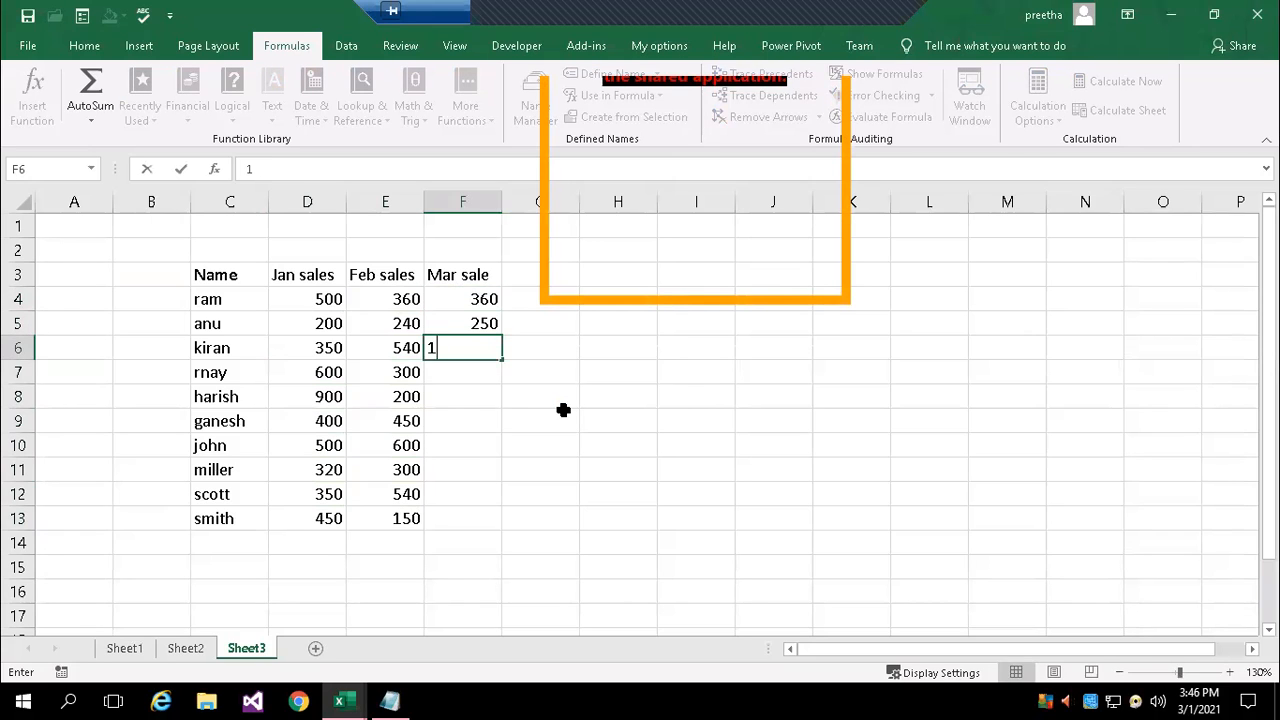
{"action": "key", "text": "Return"}
Fill the Mar sale cells F7:F10 with 250, 350, 240 and 140
{"action": "type", "text": "250"}
{"action": "key", "text": "Return"}
{"action": "type", "text": "350"}
{"action": "key", "text": "Return"}
{"action": "type", "text": "240"}
{"action": "key", "text": "Return"}
{"action": "type", "text": "1400"}
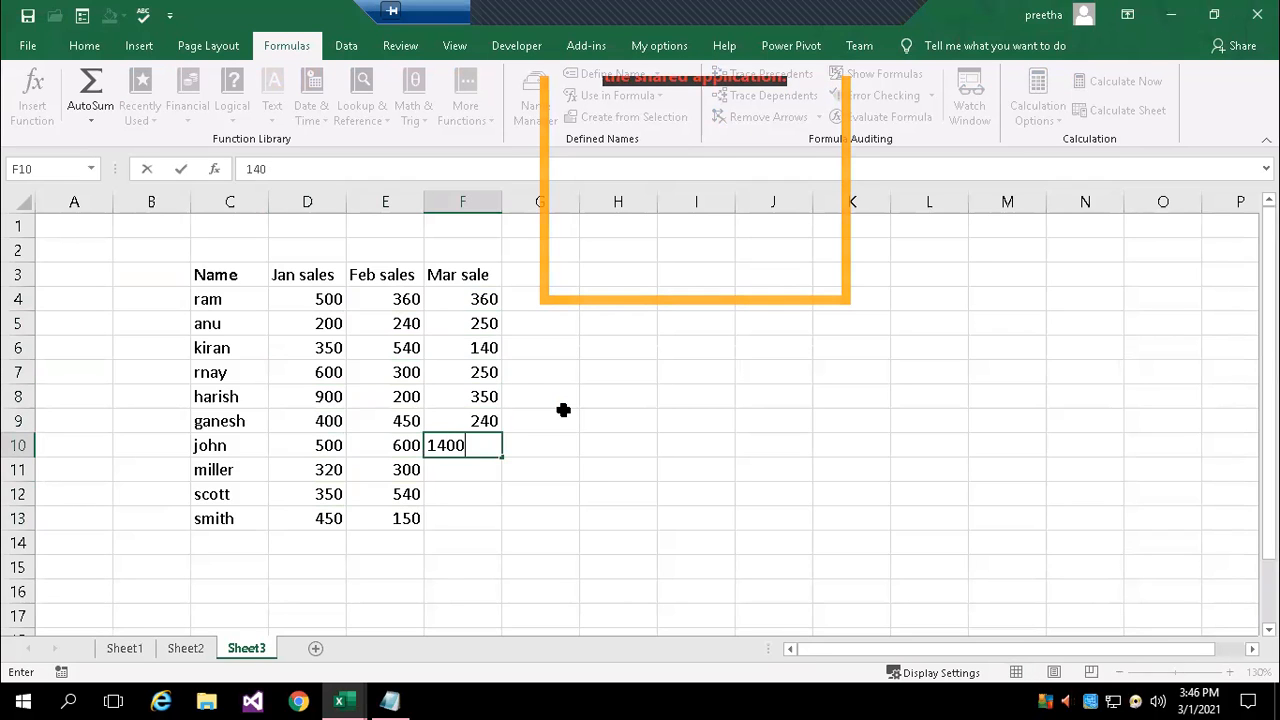
{"action": "key", "text": "BackSpace"}
{"action": "key", "text": "Return"}
Fill the Mar sale cells F11:F13 with 350, 150 and 250
{"action": "type", "text": "350"}
{"action": "key", "text": "Return"}
{"action": "type", "text": "15"}
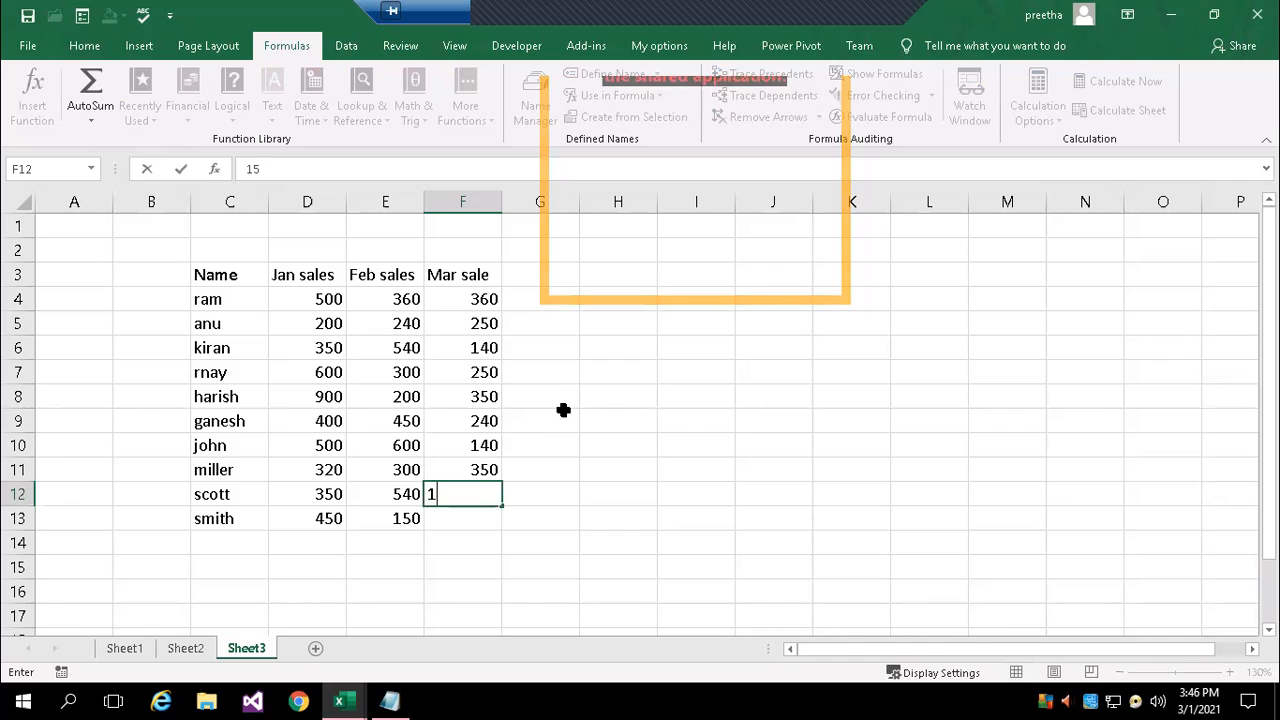
{"action": "type", "text": "0"}
{"action": "key", "text": "Return"}
{"action": "type", "text": "2500"}
{"action": "key", "text": "BackSpace"}
{"action": "key", "text": "Return"}
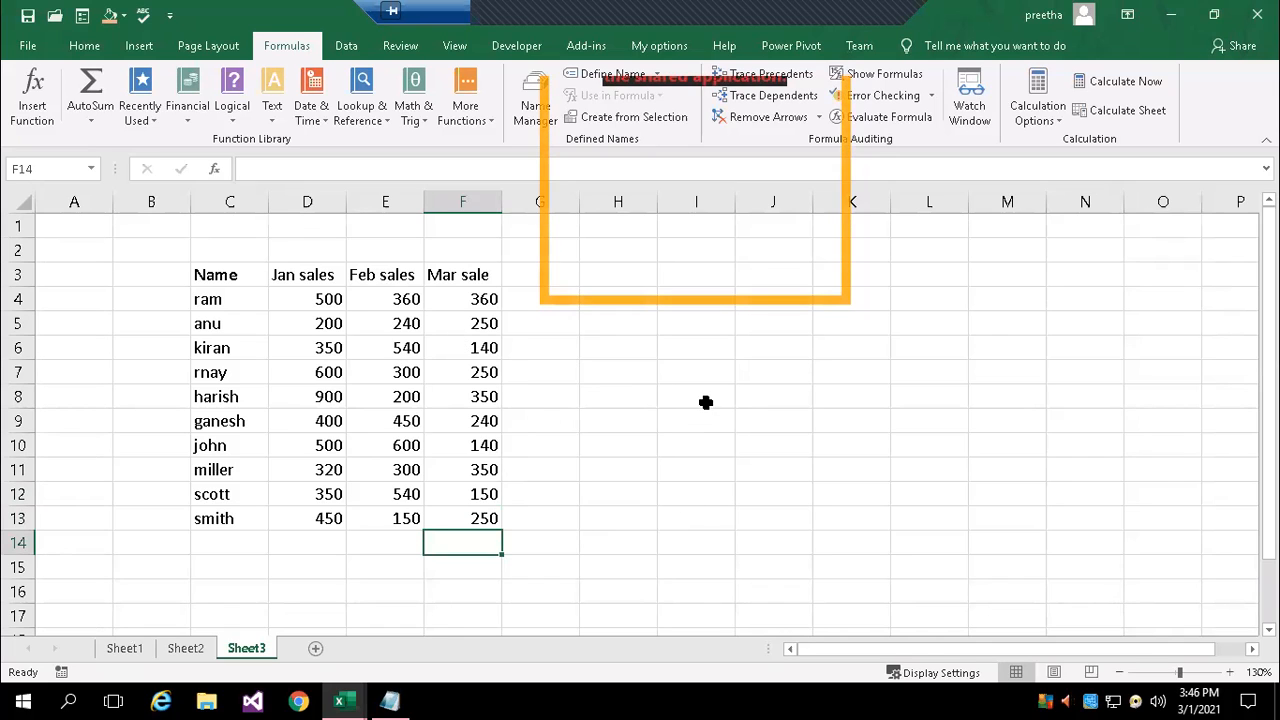
Enter the note "what chart type" in cell I7, beside the sales table
{"action": "left_click", "coordinate": [720, 373]}
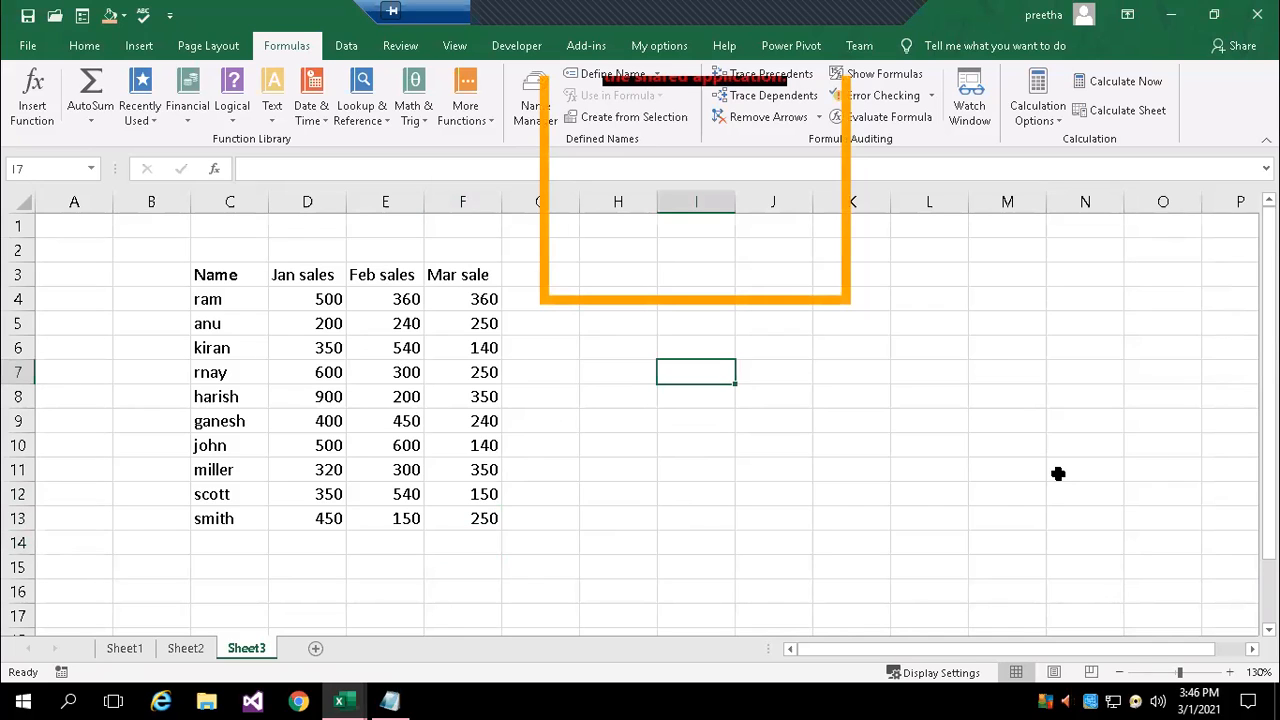
{"action": "type", "text": "what chart ty"}
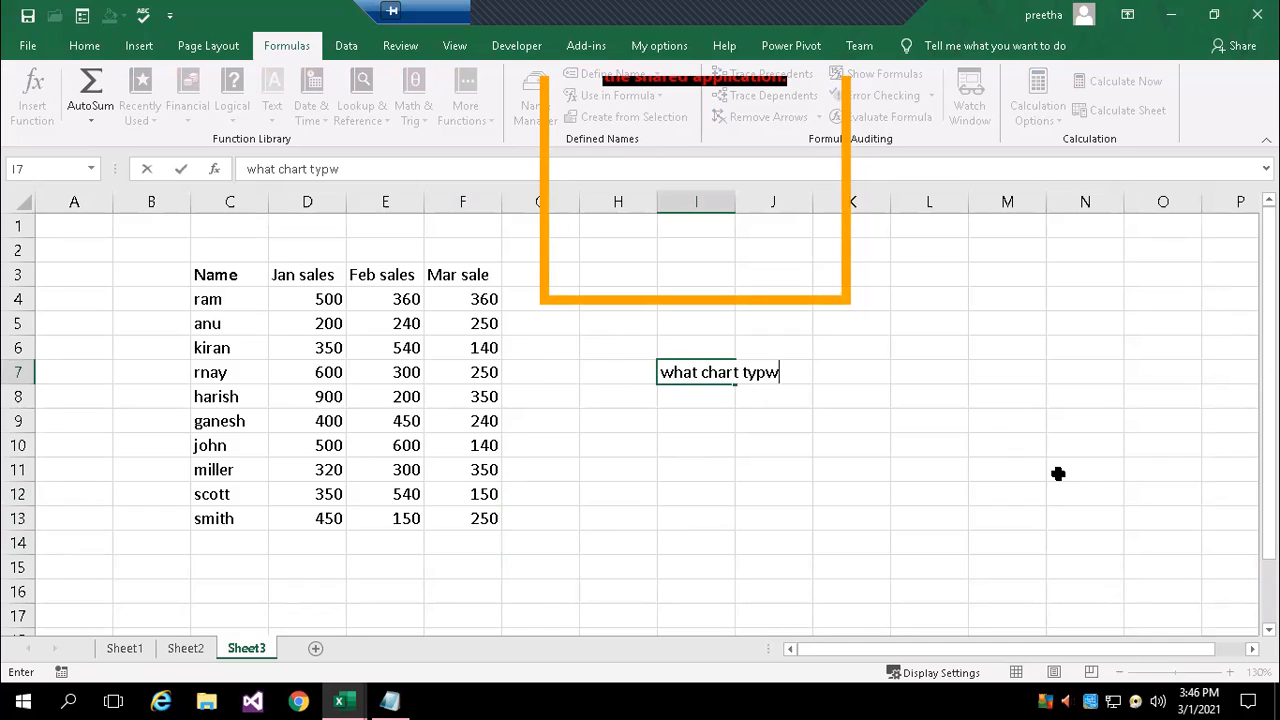
{"action": "type", "text": "pe"}
{"action": "key", "text": "Return"}
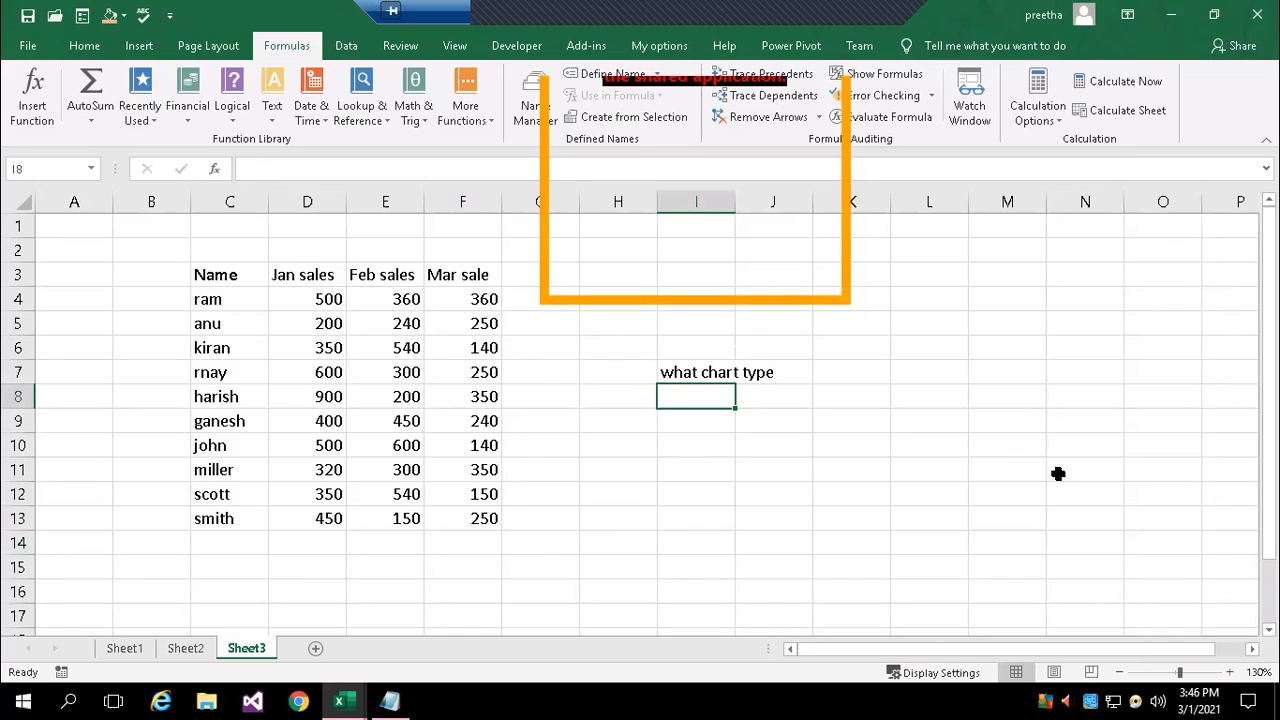
Enter the note "view only for first 4 employees" in cell I8
{"action": "type", "text": "v"}
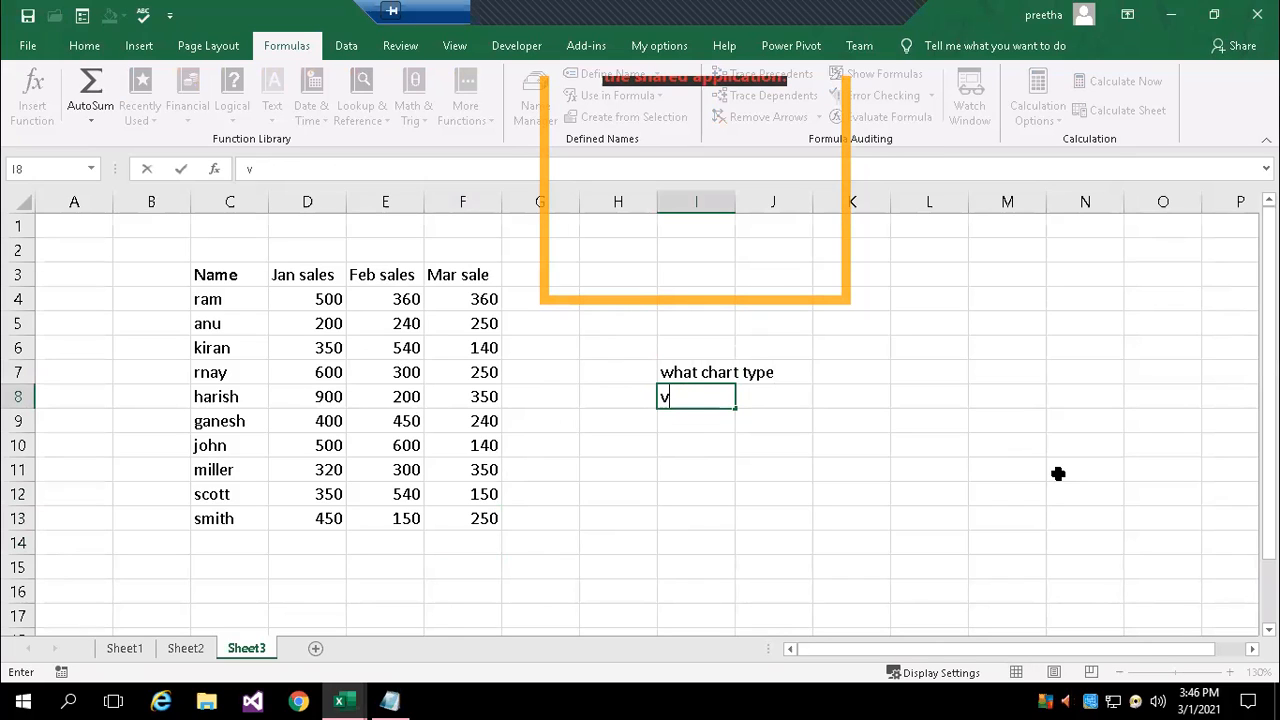
{"action": "type", "text": "iew only"}
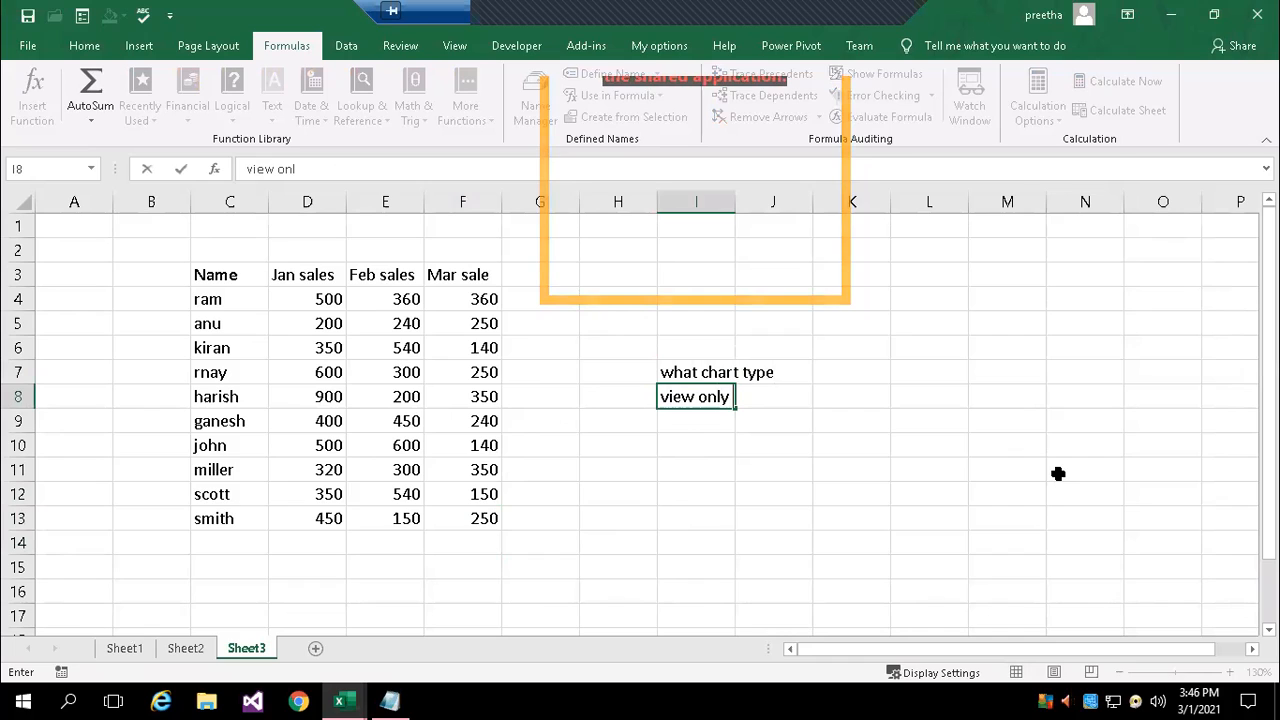
{"action": "type", "text": " for "}
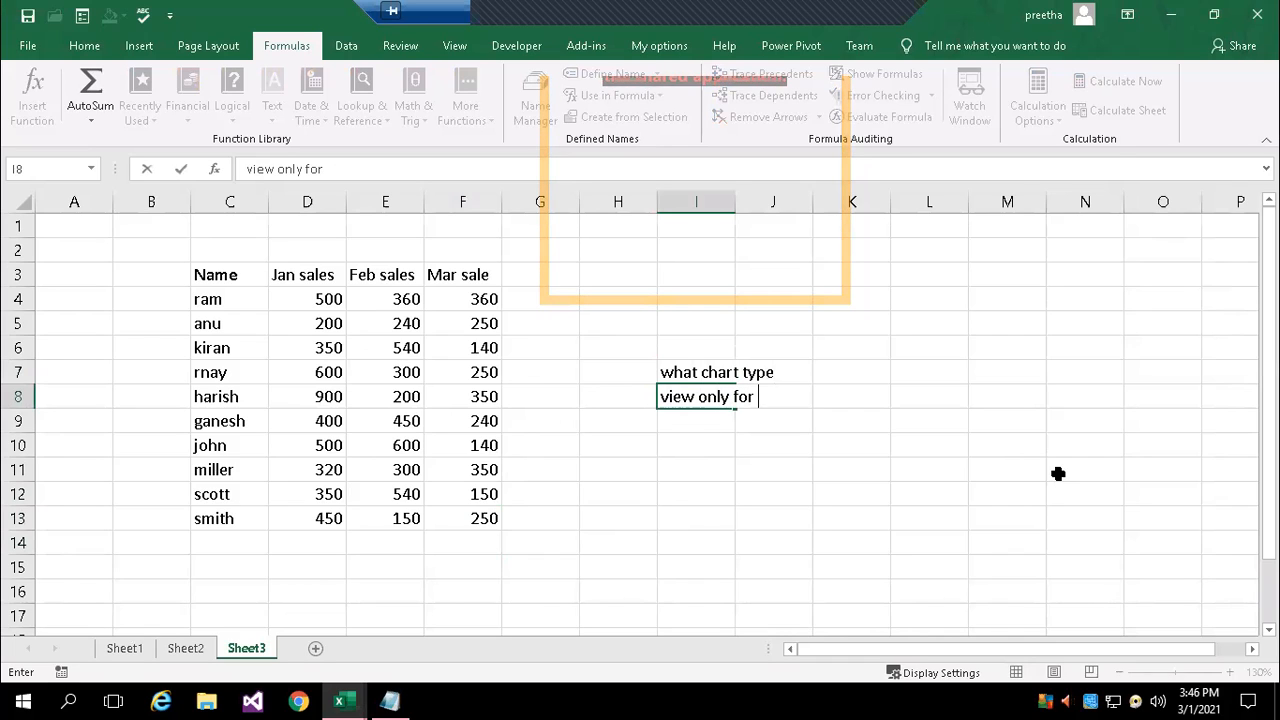
{"action": "type", "text": "first 4"}
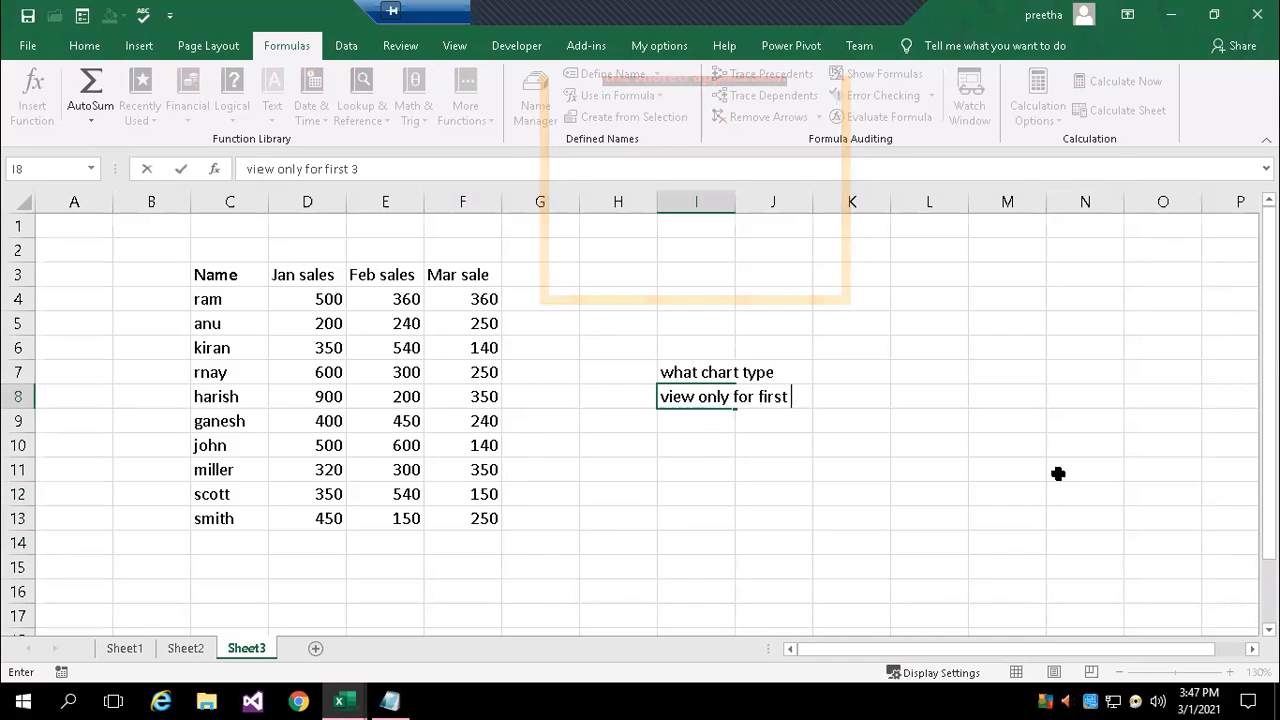
{"action": "type", "text": " emp"}
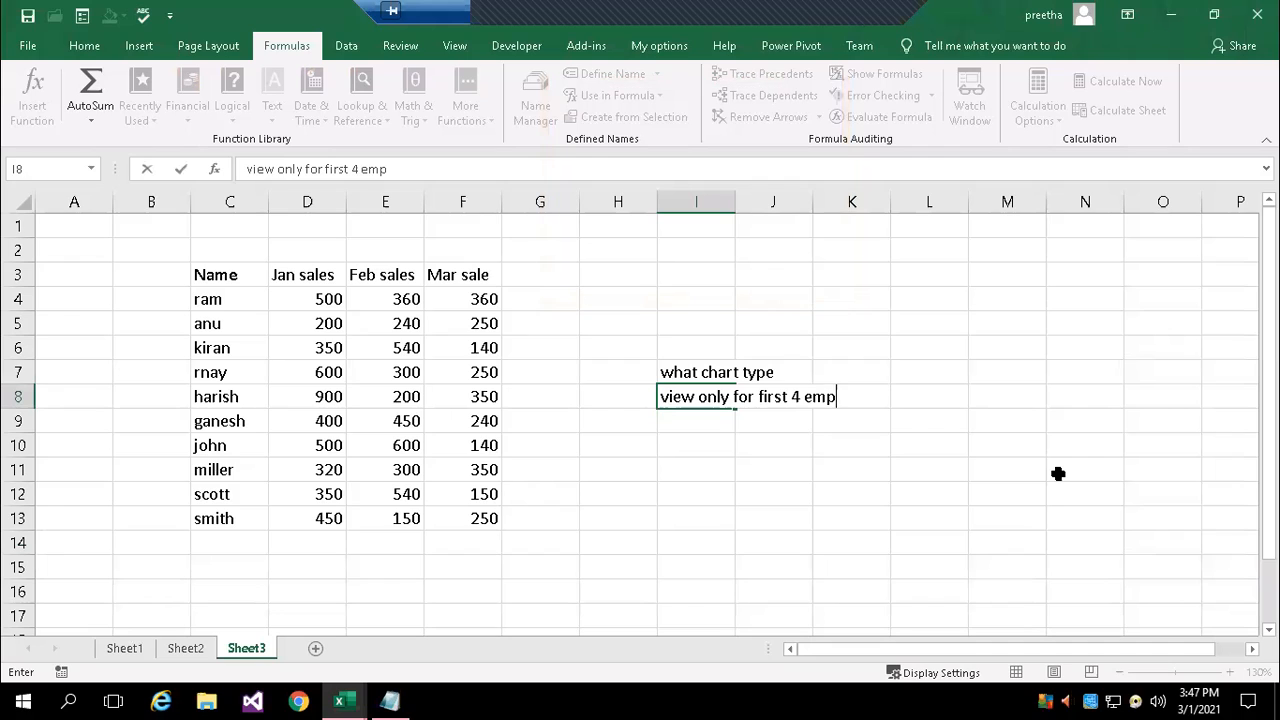
{"action": "type", "text": "loyees"}
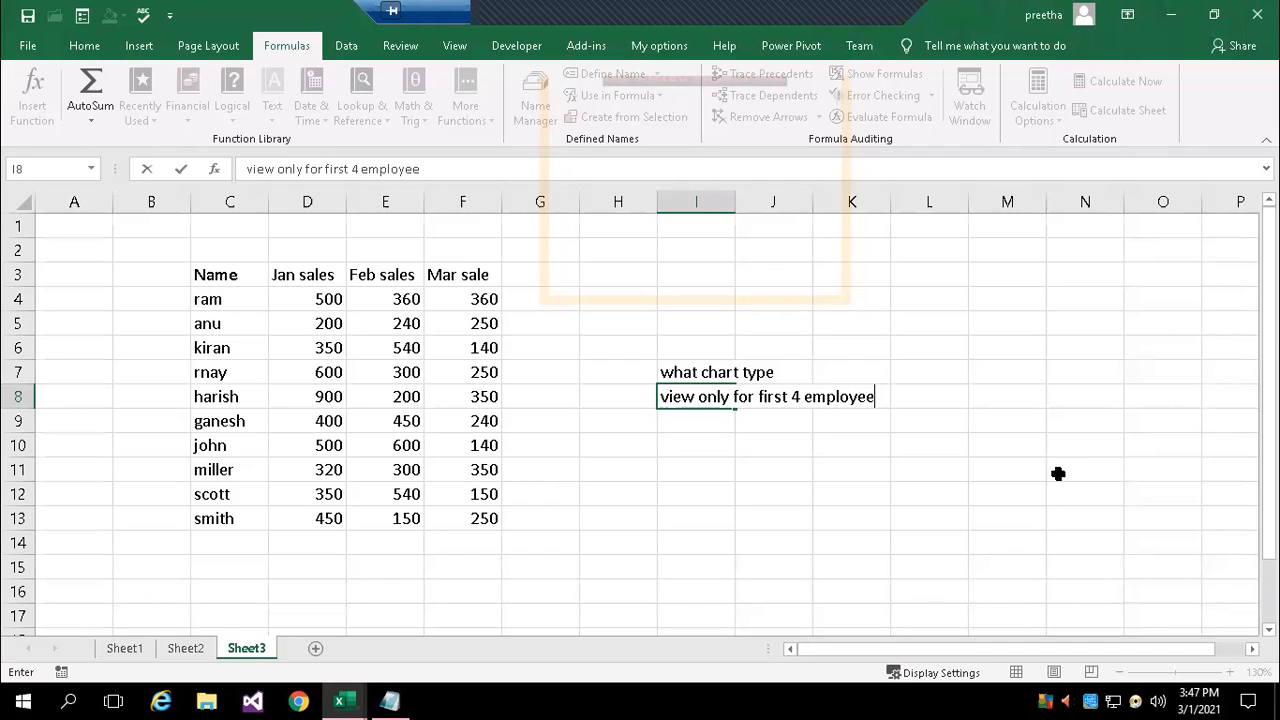
{"action": "key", "text": "Return"}
Enter the note "move to chart sheet" in cell I9
{"action": "type", "text": "move "}
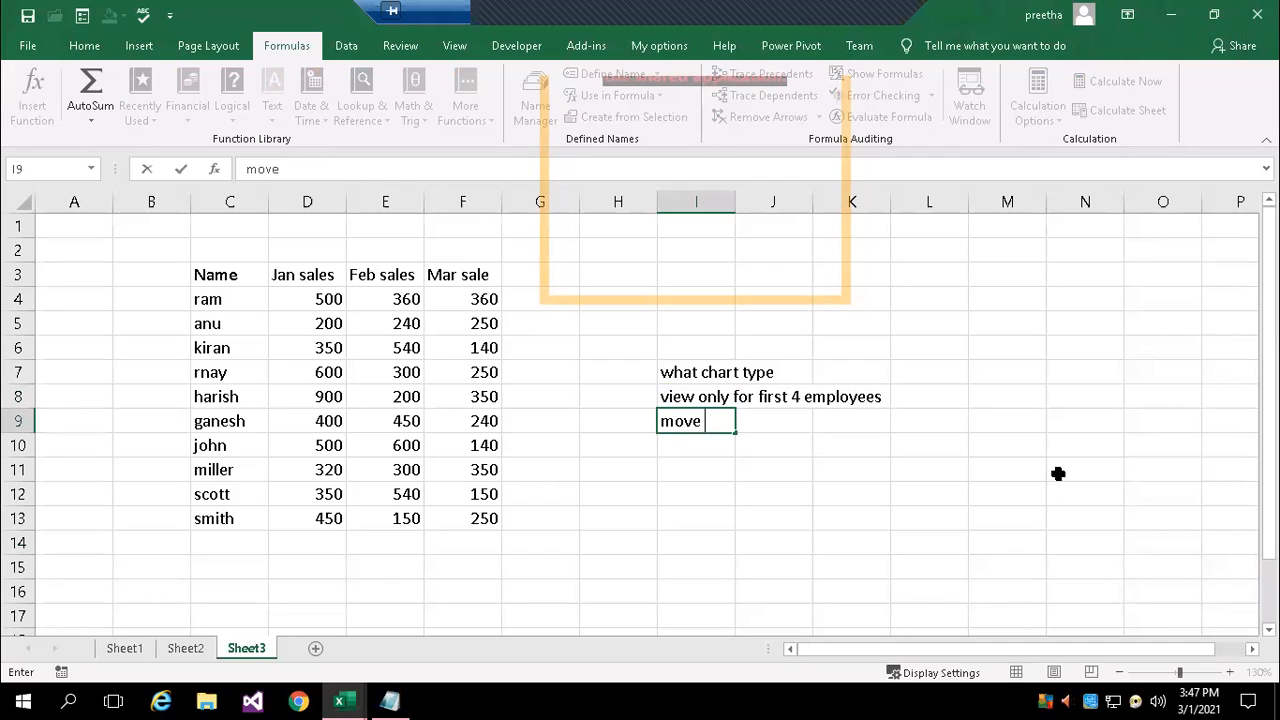
{"action": "type", "text": "to char"}
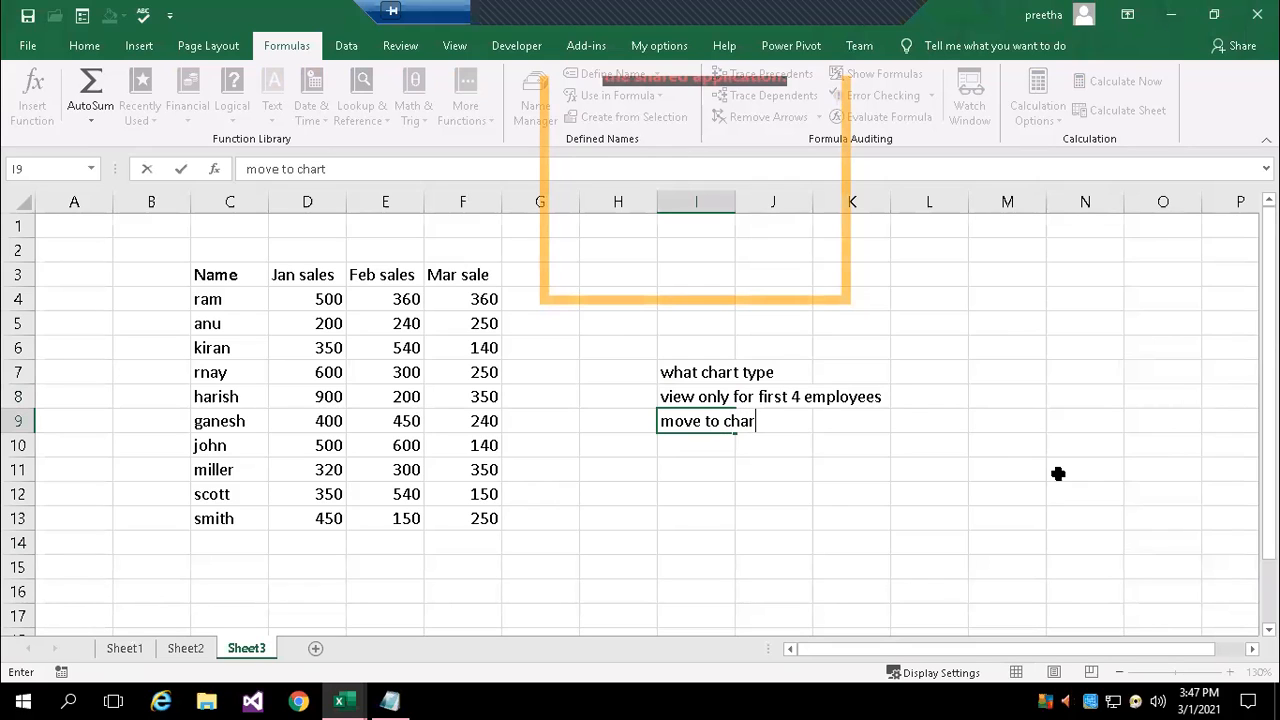
{"action": "type", "text": "t sh"}
{"action": "key", "text": "BackSpace"}
{"action": "type", "text": "sh"}
{"action": "key", "text": "BackSpace"}
{"action": "key", "text": "BackSpace"}
{"action": "type", "text": "heet"}
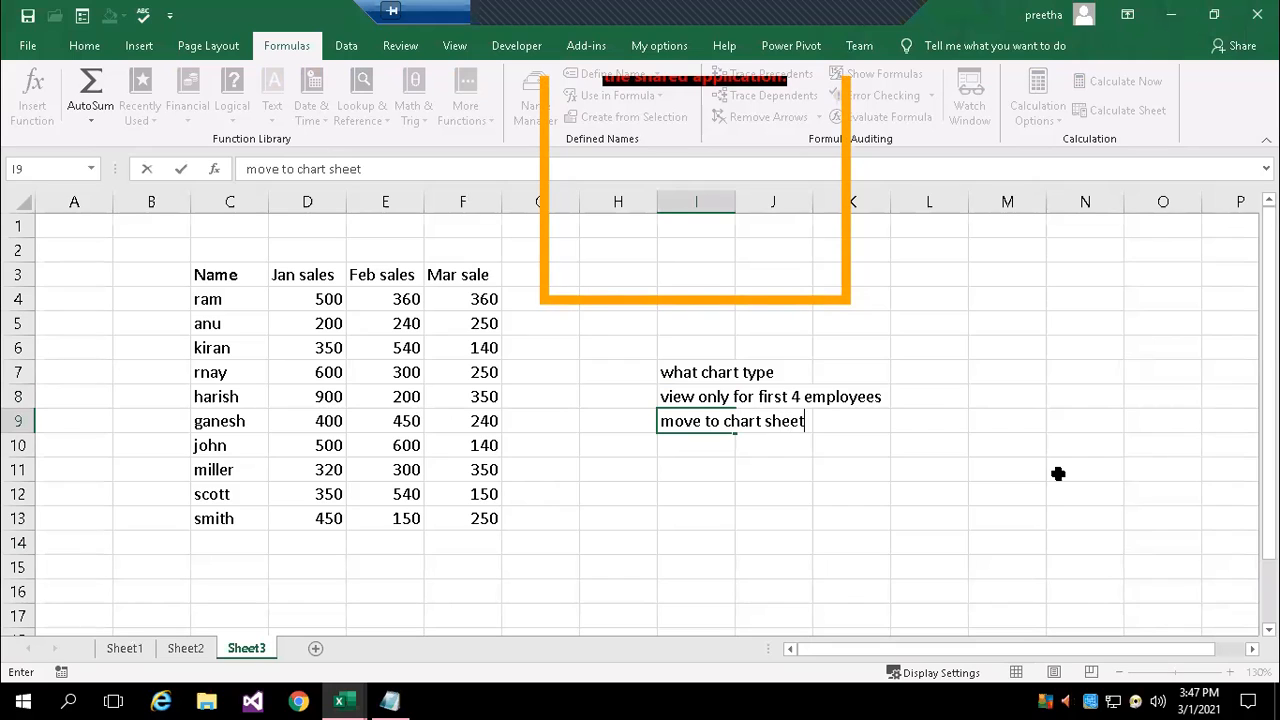
{"action": "key", "text": "Return"}
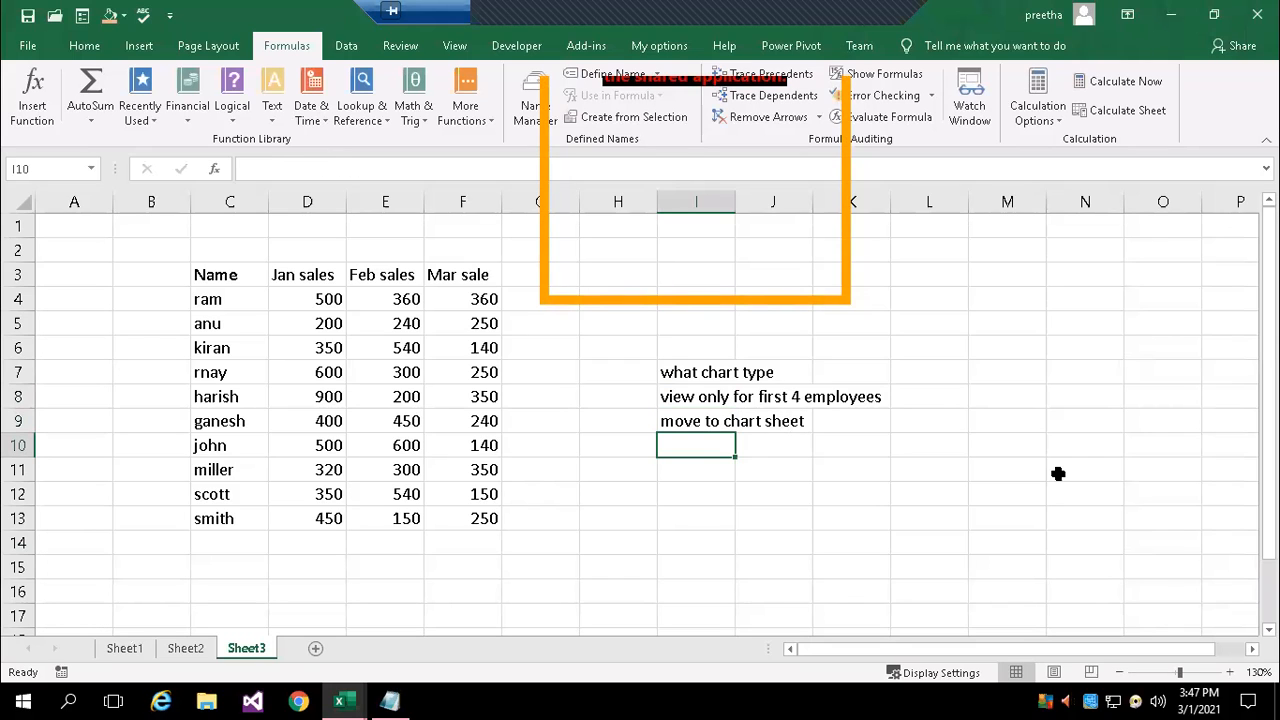
Enter the note "display data table in chart sheet" in cell I10
{"action": "type", "text": "display data table in chart"}
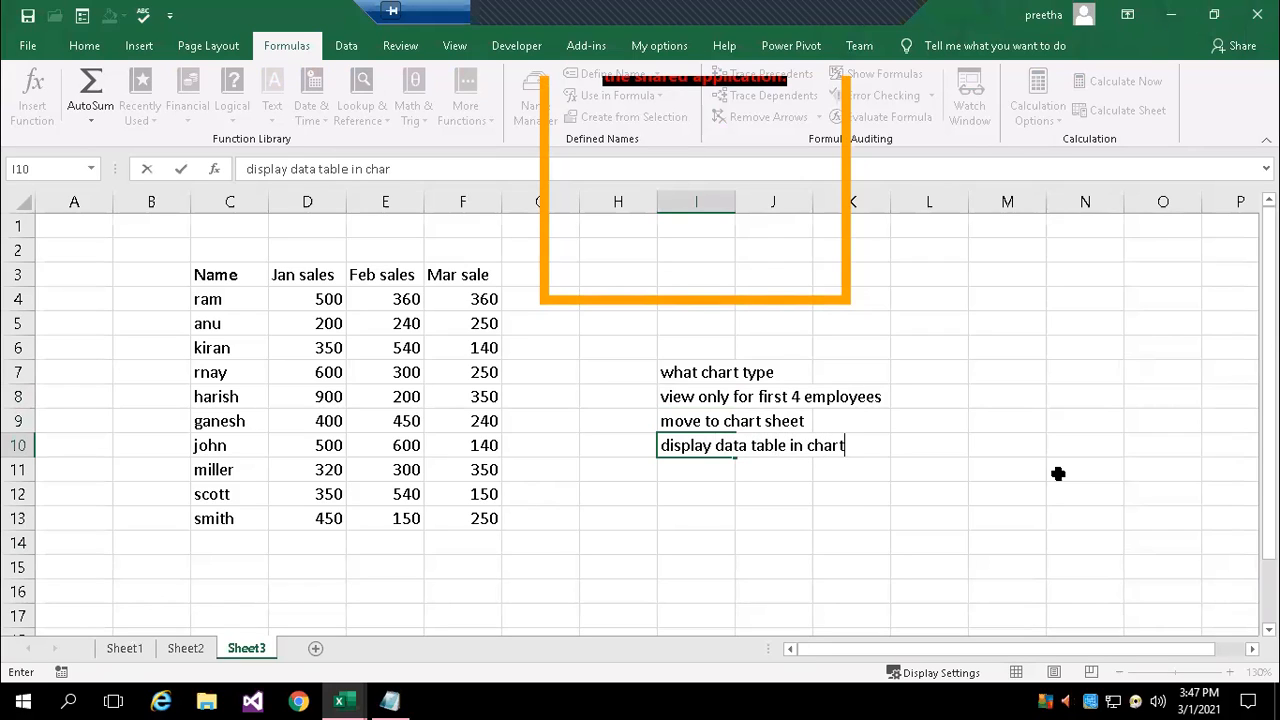
{"action": "type", "text": "sheet"}
{"action": "key", "text": "Return"}
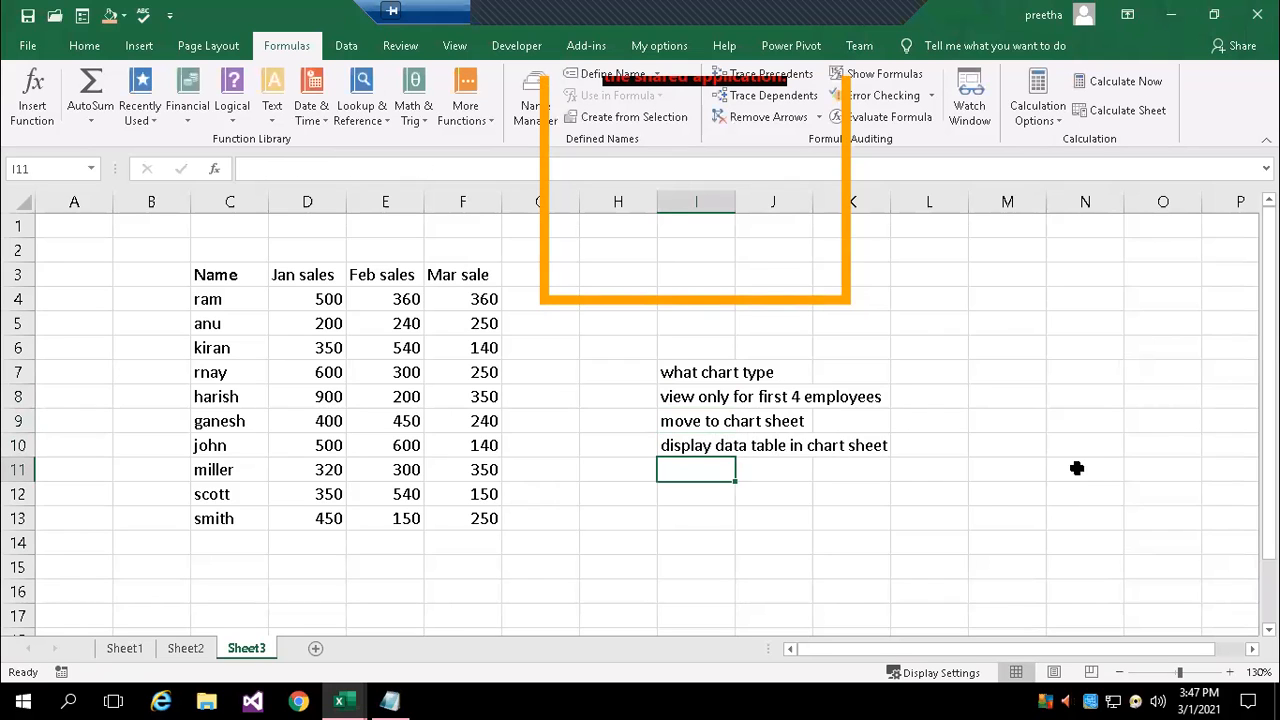
{"action": "left_click", "coordinate": [597, 493]}
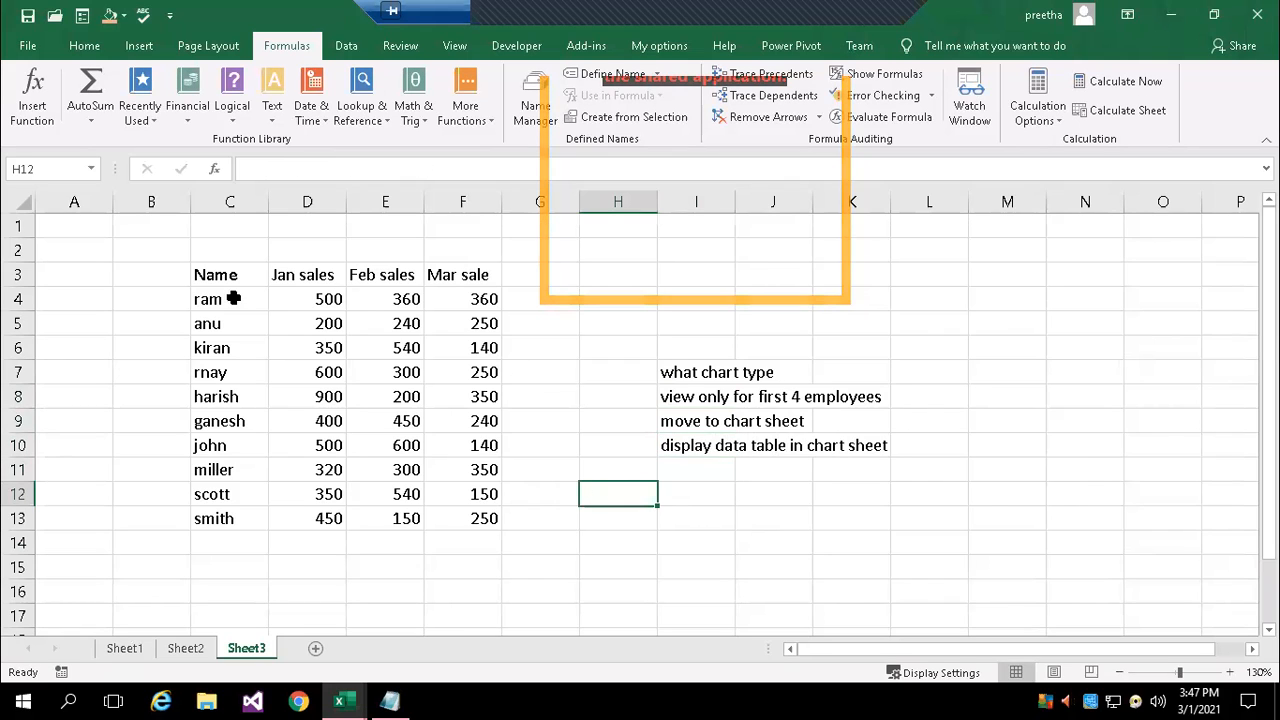
Apply All Borders to the whole sales table, C3:F13
{"action": "left_click_drag", "start_coordinate": [208, 272], "coordinate": [465, 274]}
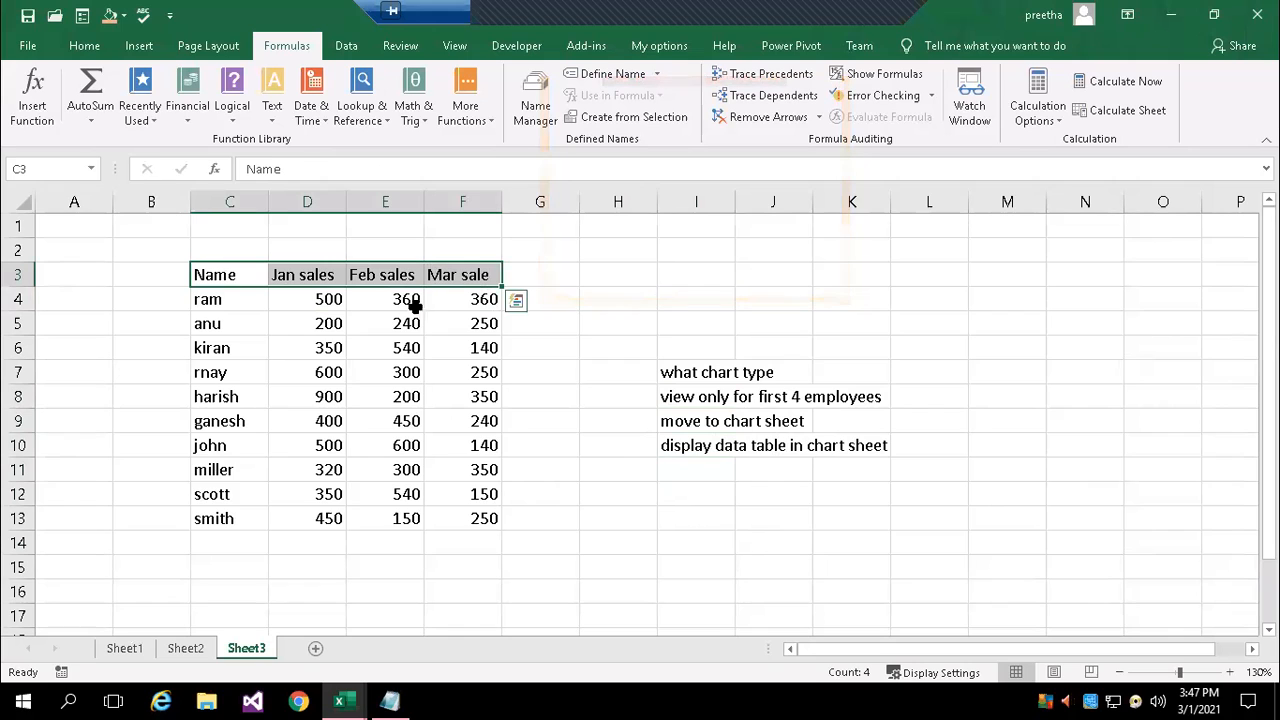
{"action": "left_click", "coordinate": [411, 396]}
{"action": "left_click_drag", "start_coordinate": [245, 283], "coordinate": [472, 520]}
{"action": "left_click", "coordinate": [84, 45]}
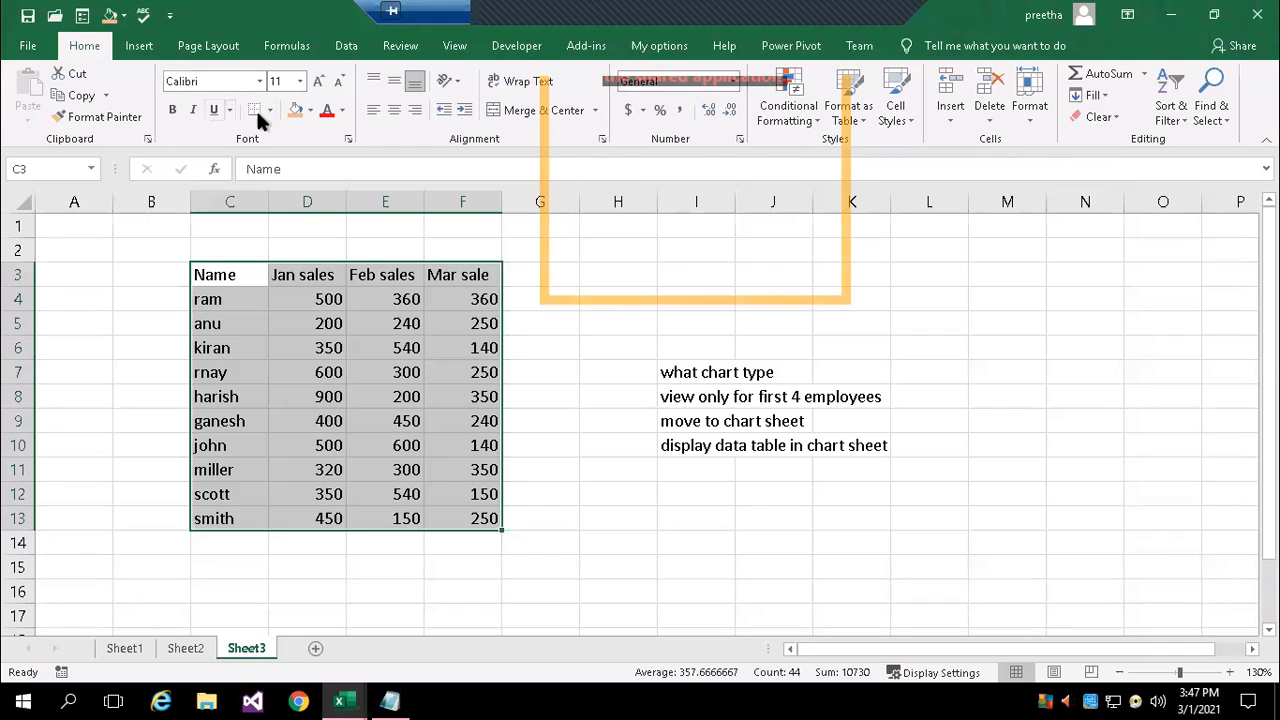
{"action": "left_click", "coordinate": [269, 108]}
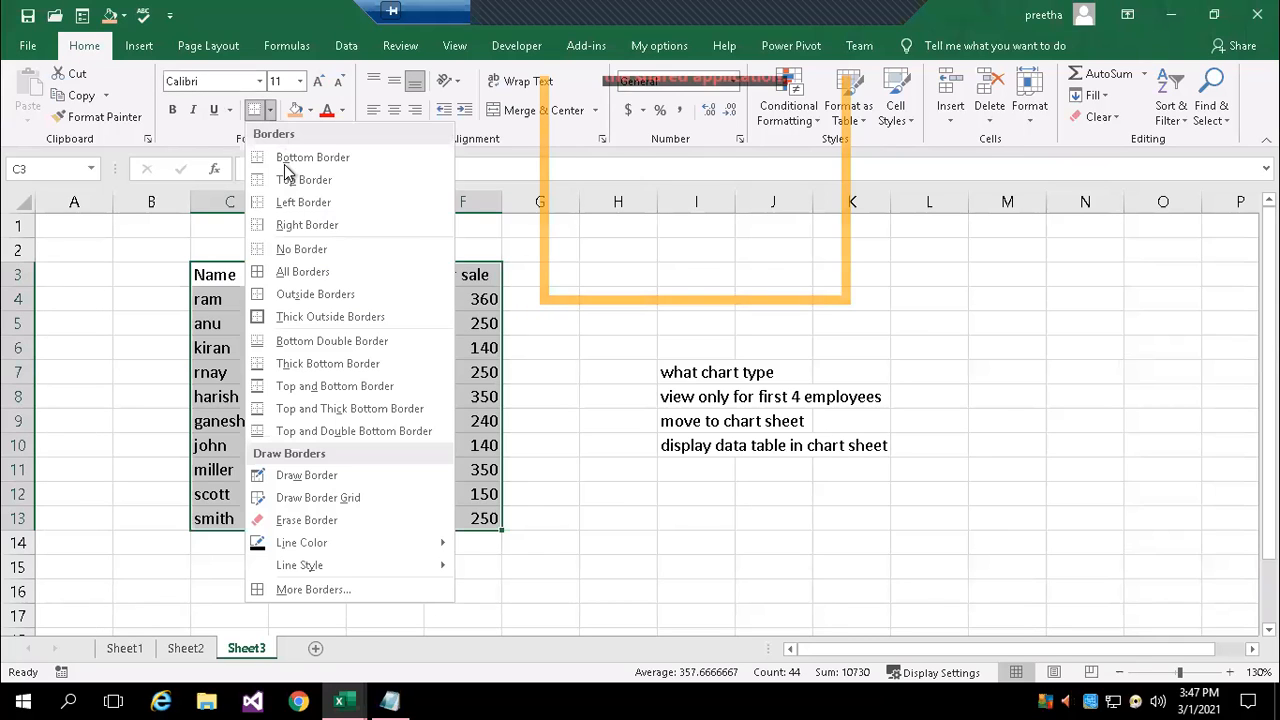
{"action": "left_click", "coordinate": [320, 283]}
{"action": "left_click", "coordinate": [700, 546]}
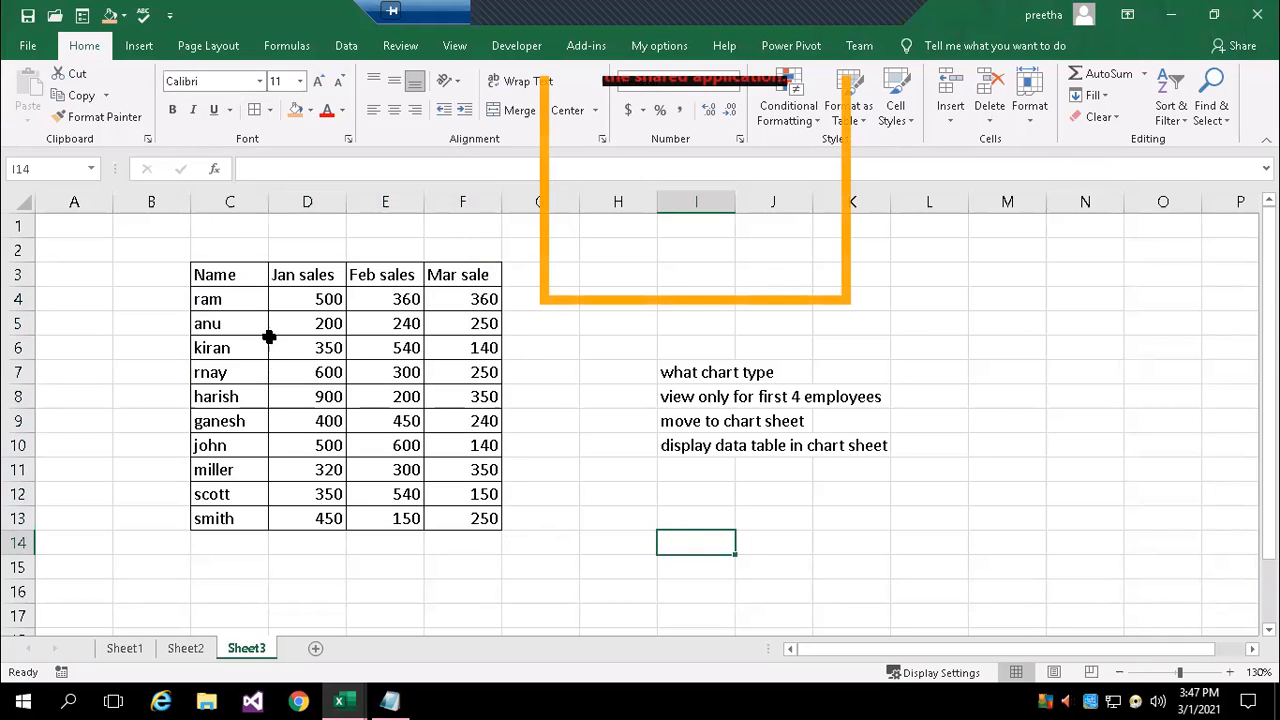
Insert the recommended Clustered Column chart for the sales table C3:F13 and shift it slightly down and to the right
{"action": "left_click_drag", "start_coordinate": [215, 274], "coordinate": [467, 519]}
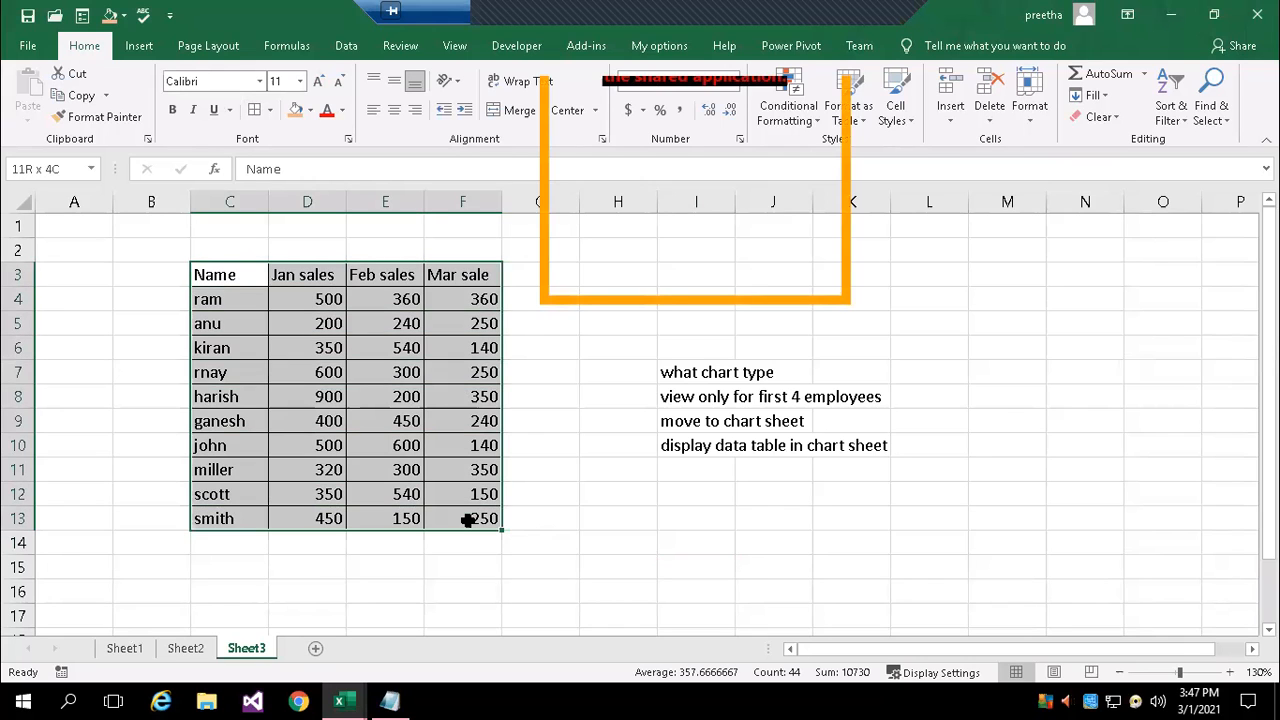
{"action": "left_click", "coordinate": [137, 45]}
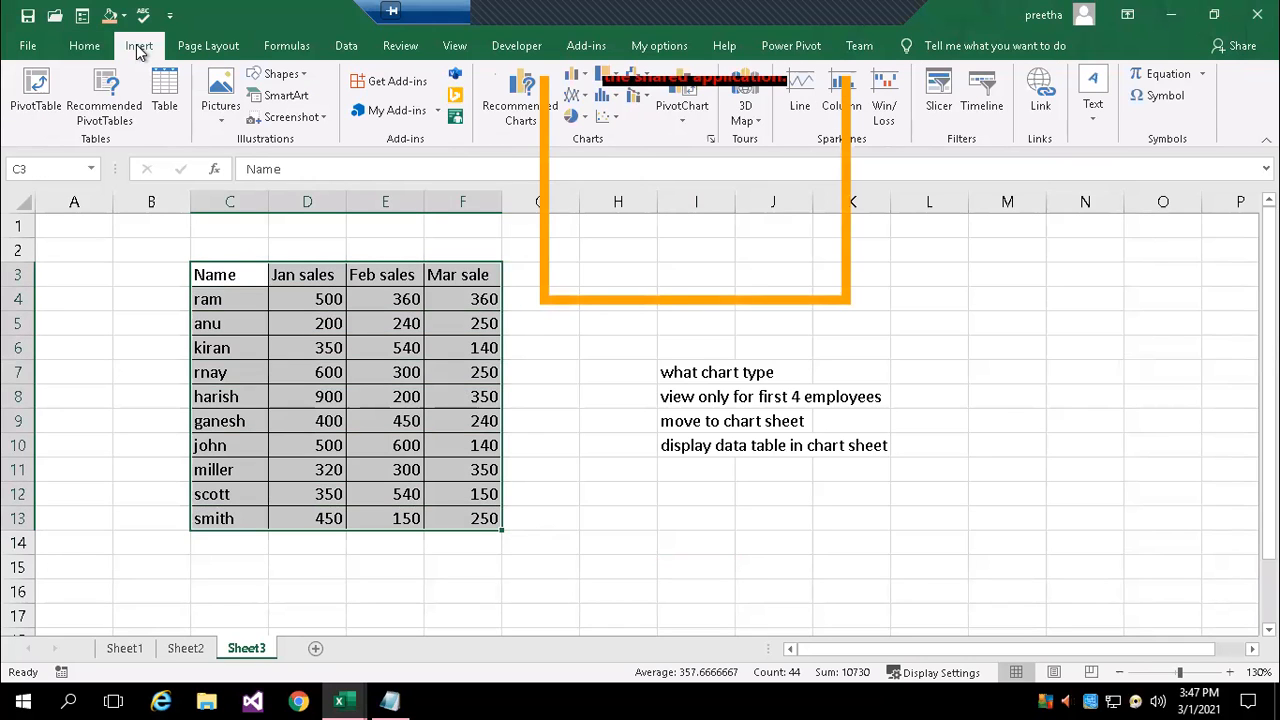
{"action": "left_click", "coordinate": [714, 138]}
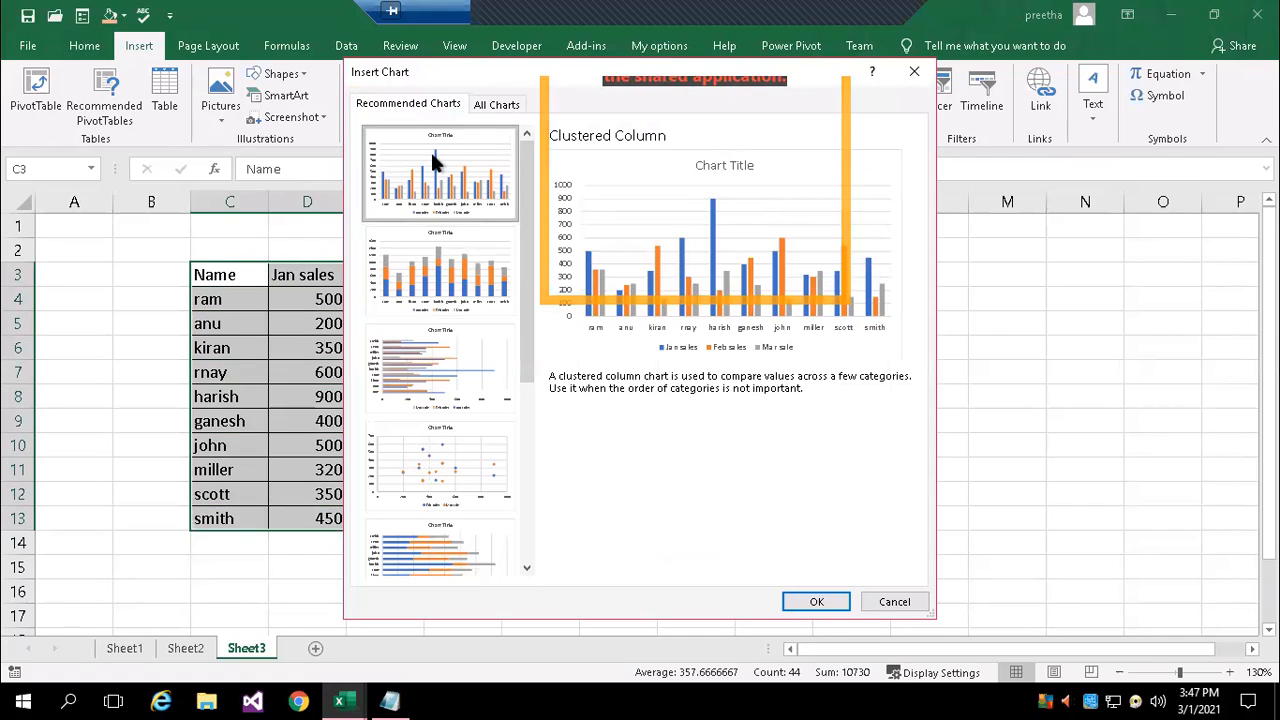
{"action": "left_click", "coordinate": [826, 604]}
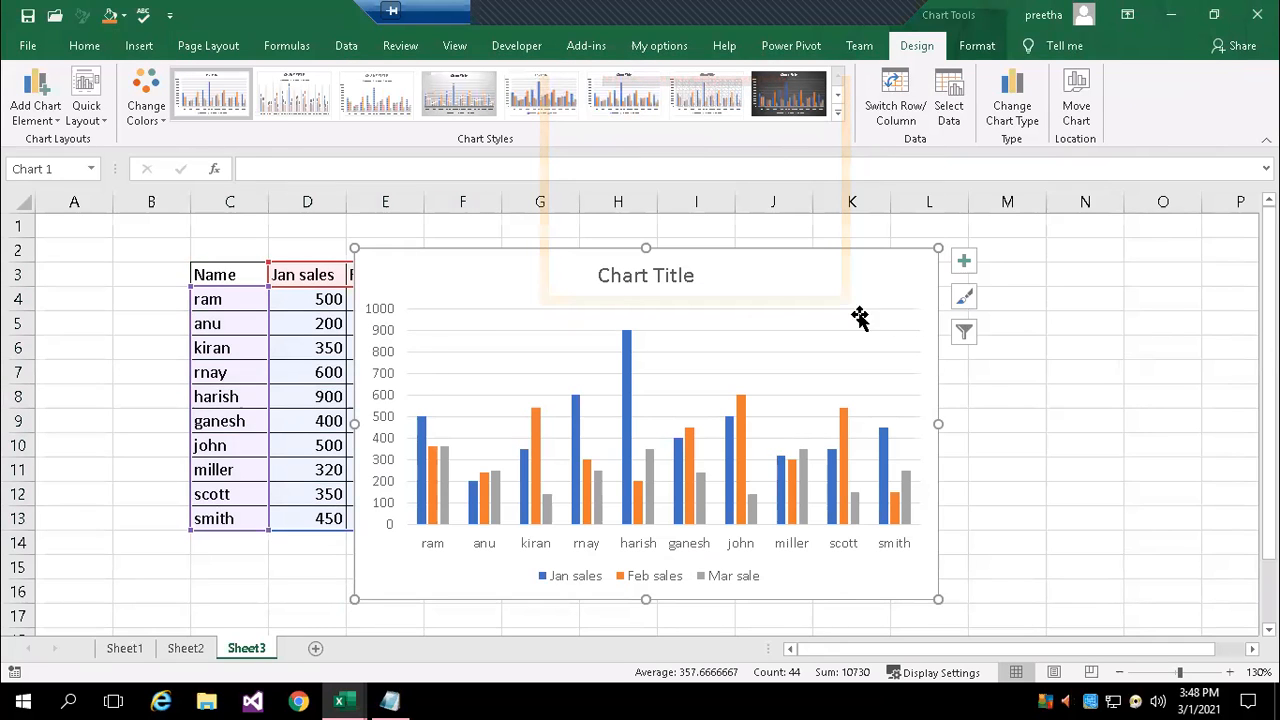
{"action": "left_click_drag", "start_coordinate": [897, 290], "coordinate": [906, 337]}
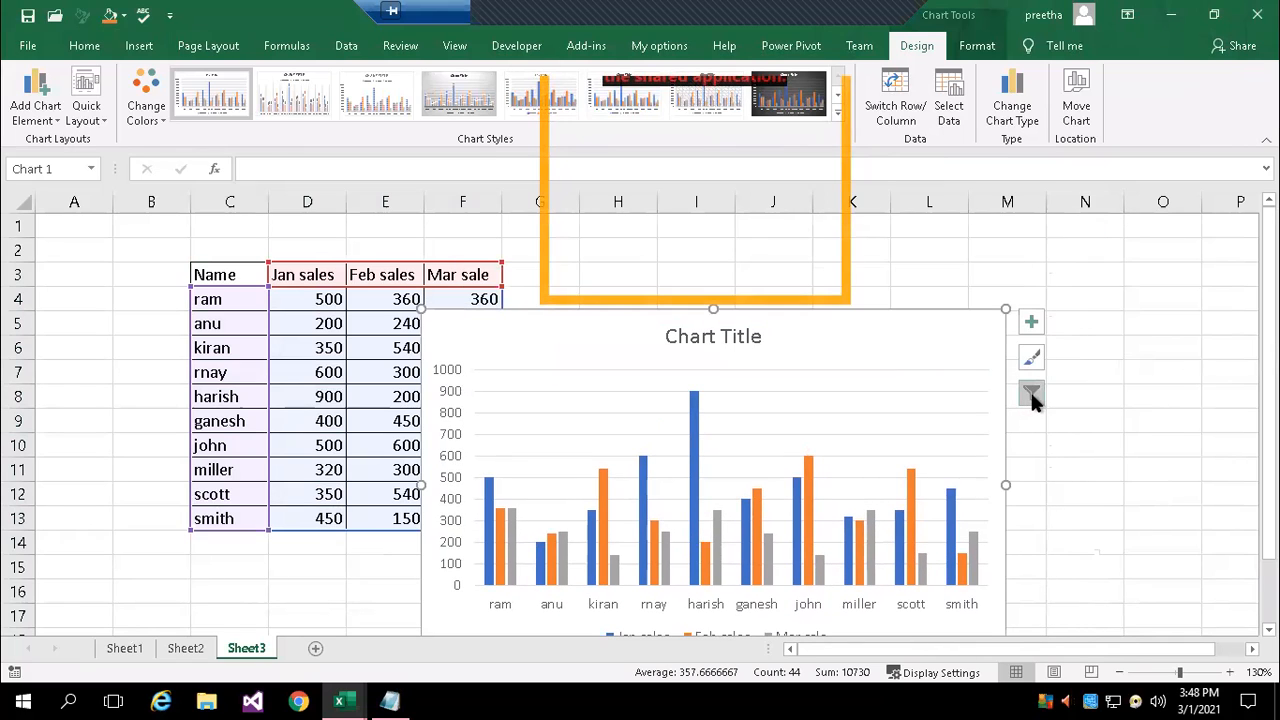
Filter the chart's categories to only the first four employees, keeping all three monthly sales series
{"action": "left_click", "coordinate": [1032, 395]}
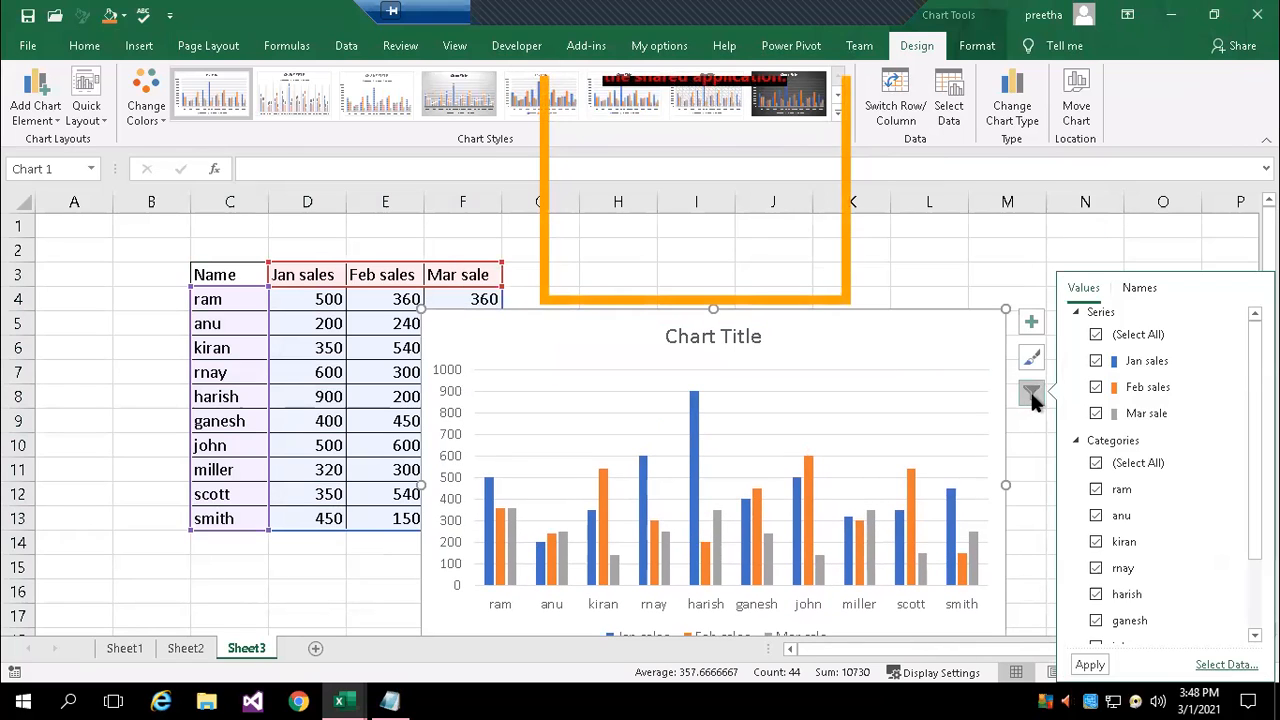
{"action": "left_click", "coordinate": [1096, 463]}
{"action": "left_click", "coordinate": [1096, 490]}
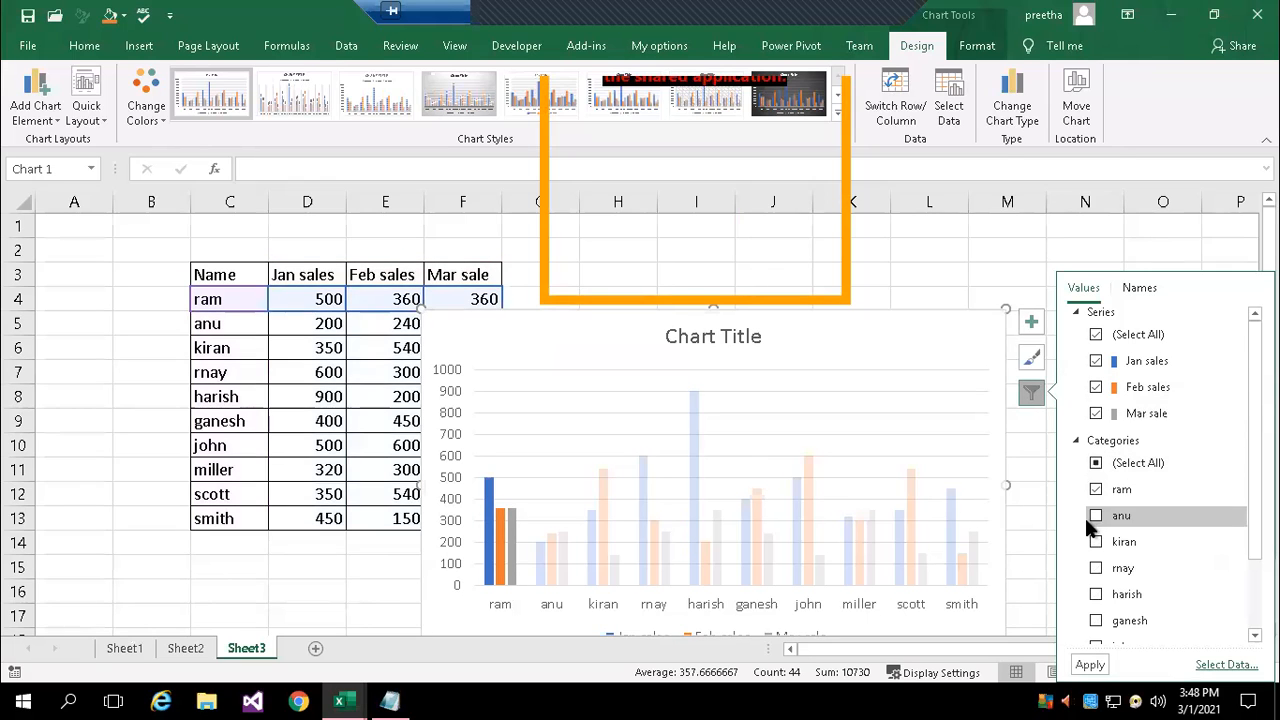
{"action": "left_click", "coordinate": [1096, 515]}
{"action": "left_click", "coordinate": [1096, 542]}
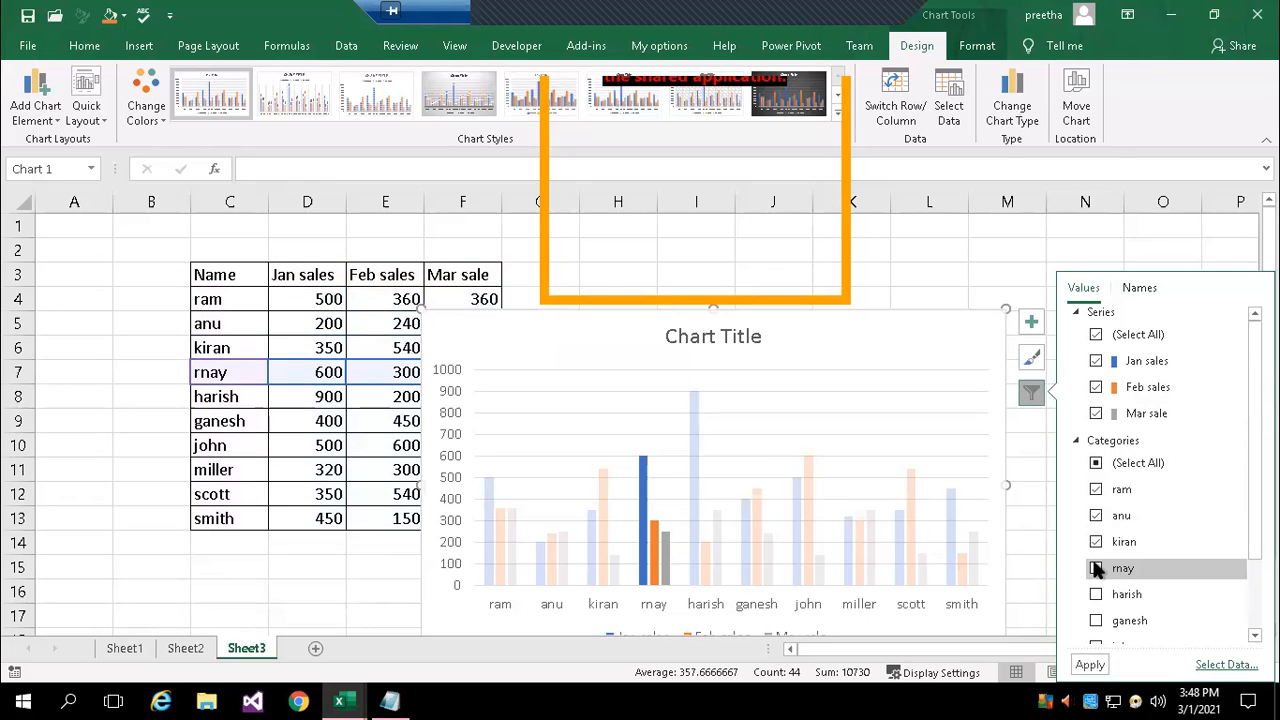
{"action": "left_click", "coordinate": [1096, 568]}
{"action": "left_click", "coordinate": [1090, 665]}
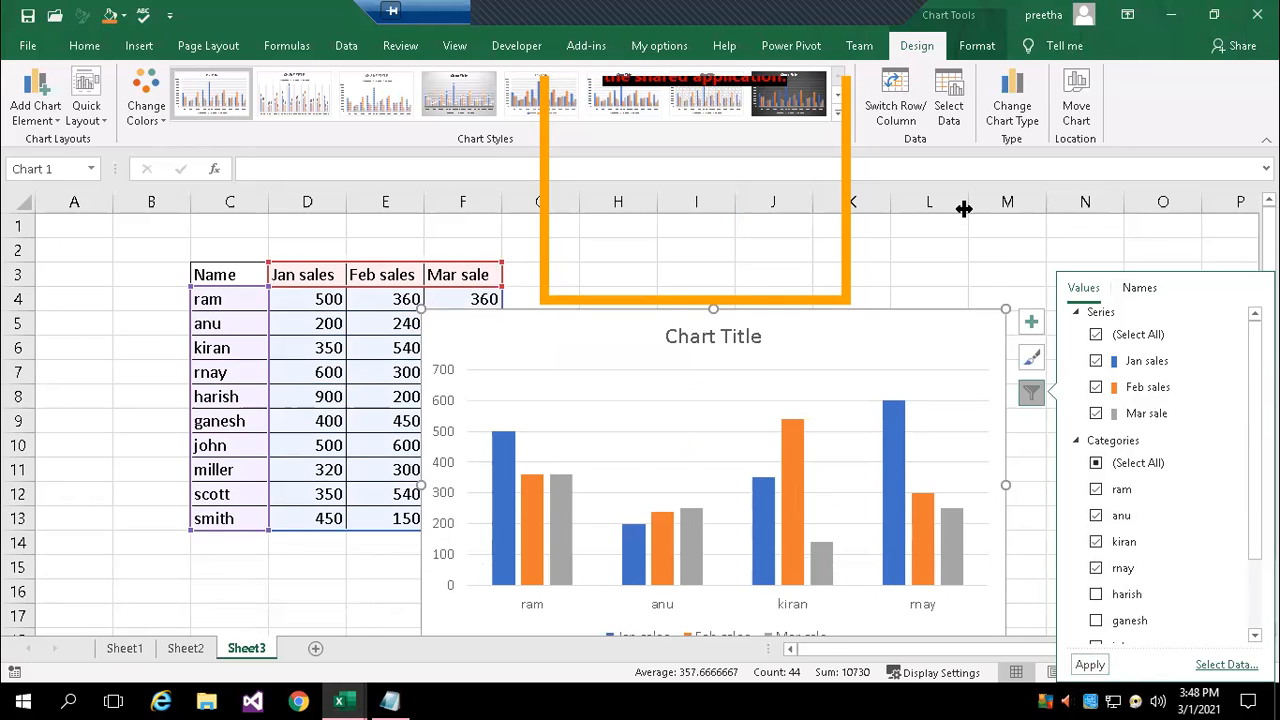
{"action": "left_click", "coordinate": [991, 246]}
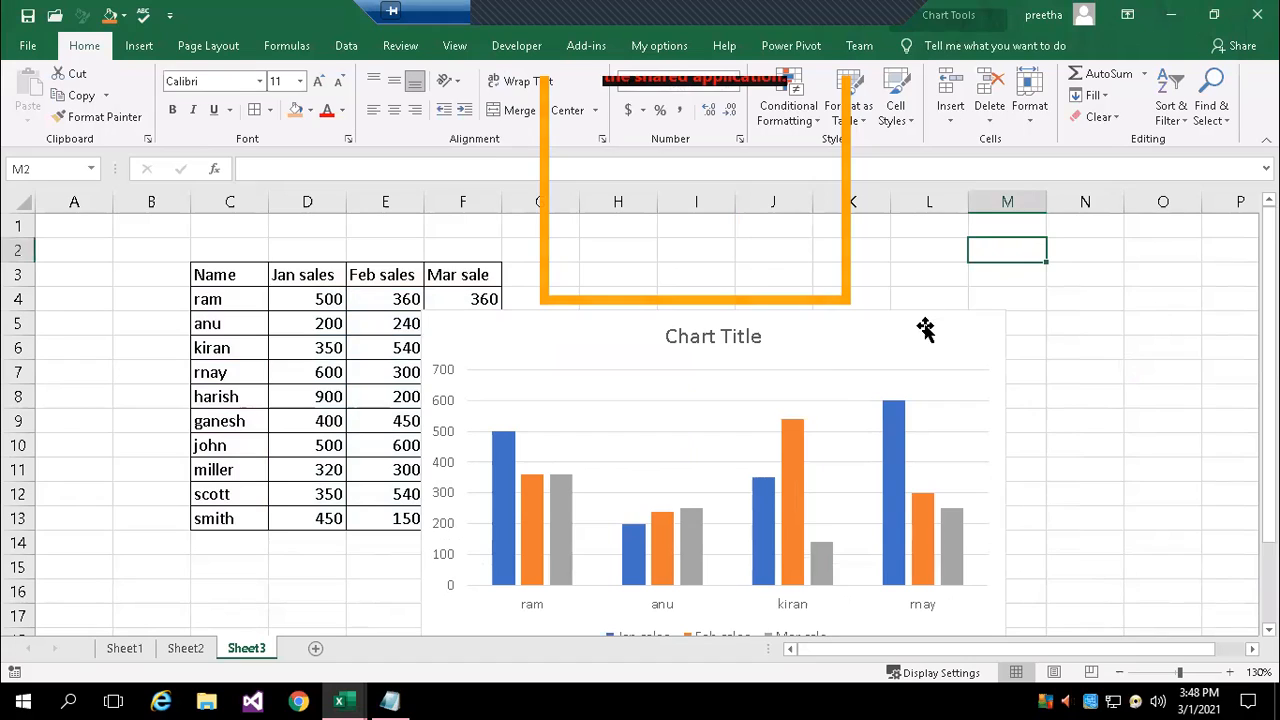
Move the chart beside the sales table, over columns G to N starting at row 1
{"action": "left_click", "coordinate": [923, 333]}
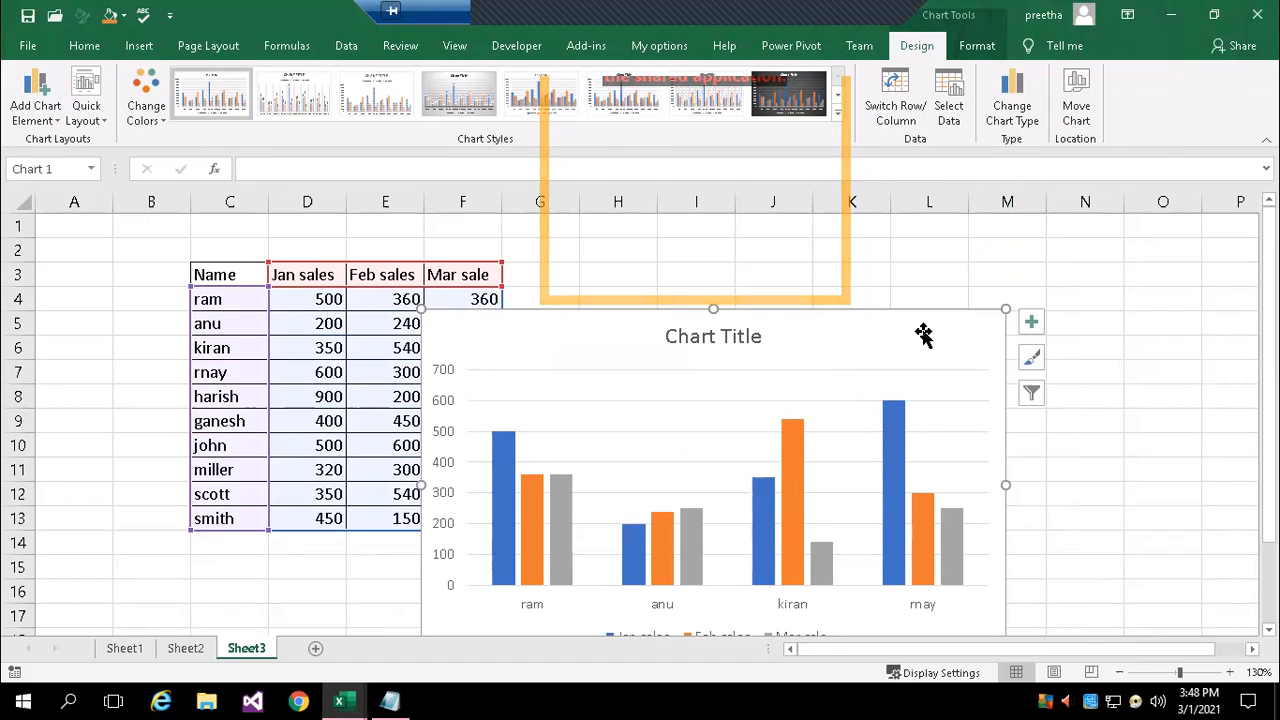
{"action": "left_click_drag", "start_coordinate": [920, 337], "coordinate": [951, 257]}
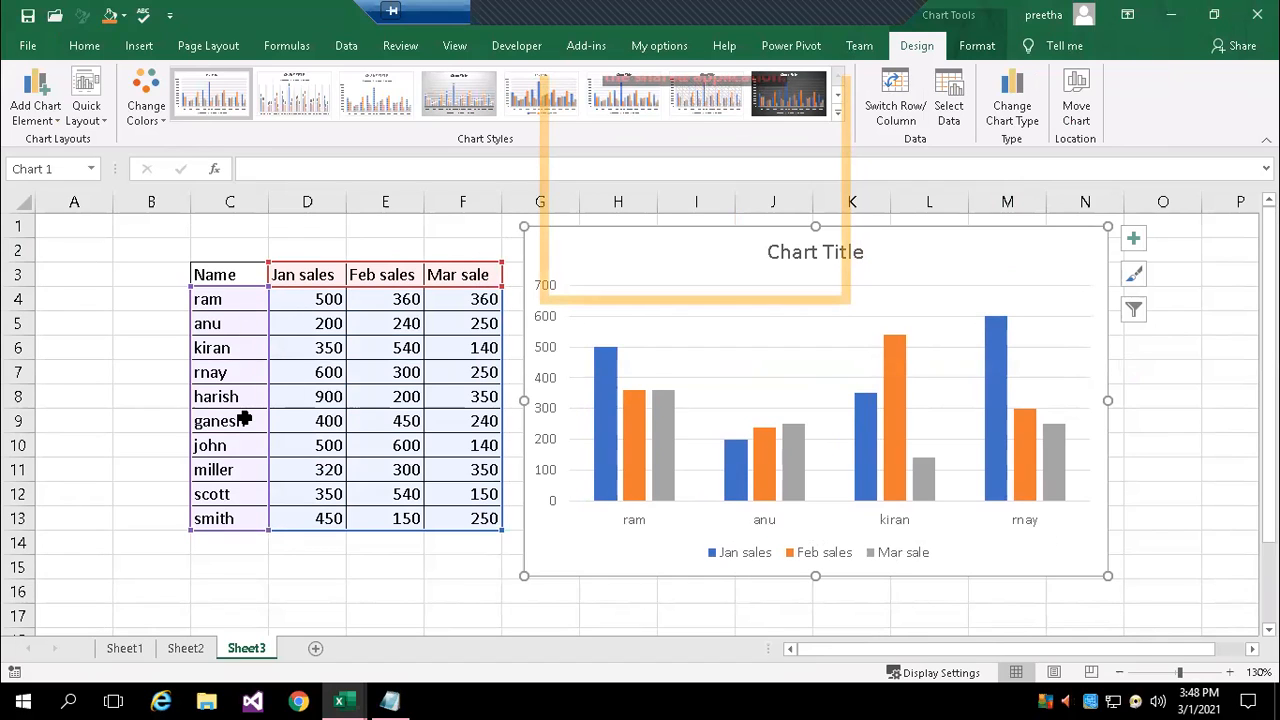
Move the sales chart from Sheet3 to a new chart sheet named Chart1
{"action": "left_click", "coordinate": [1077, 110]}
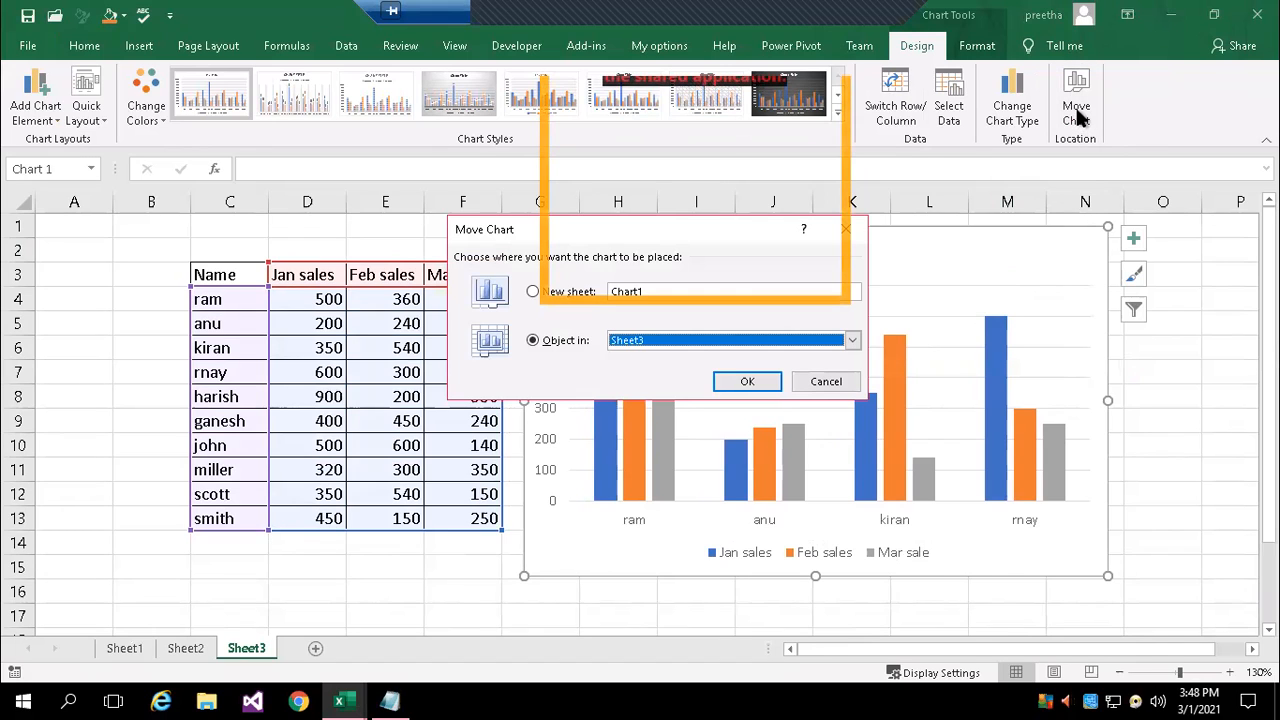
{"action": "left_click", "coordinate": [684, 290]}
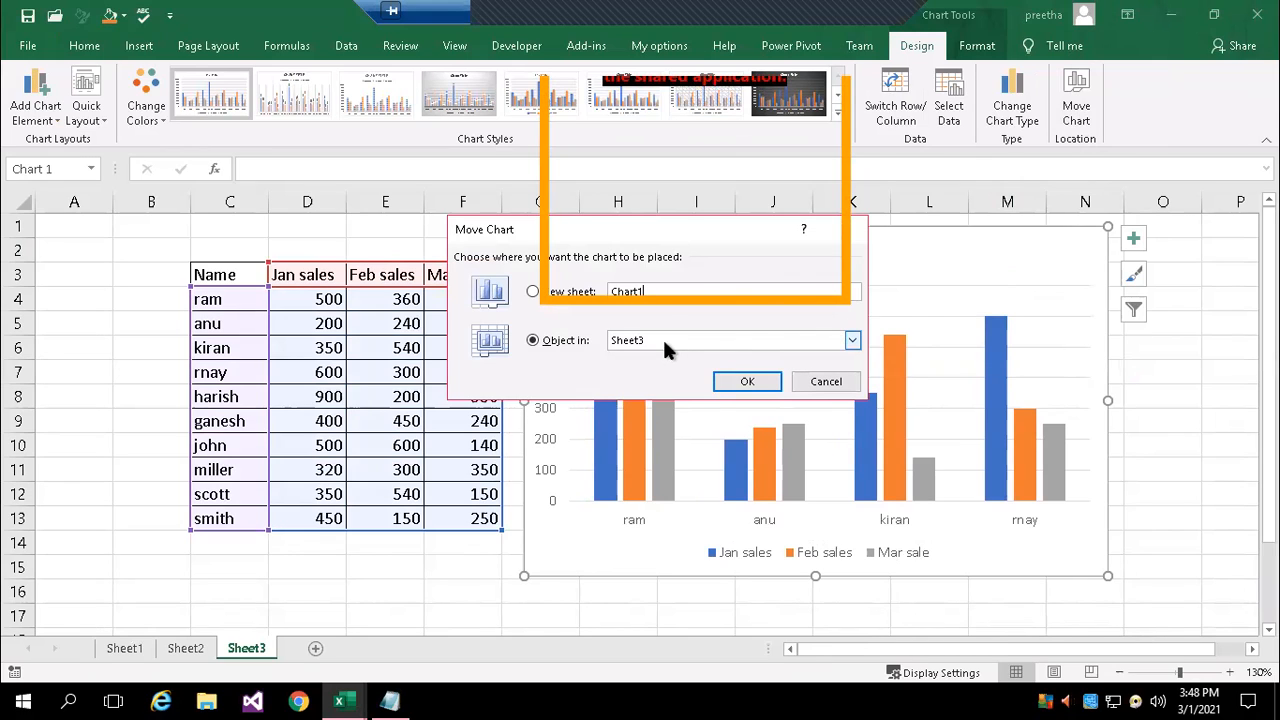
{"action": "left_click", "coordinate": [535, 290]}
{"action": "left_click", "coordinate": [740, 381]}
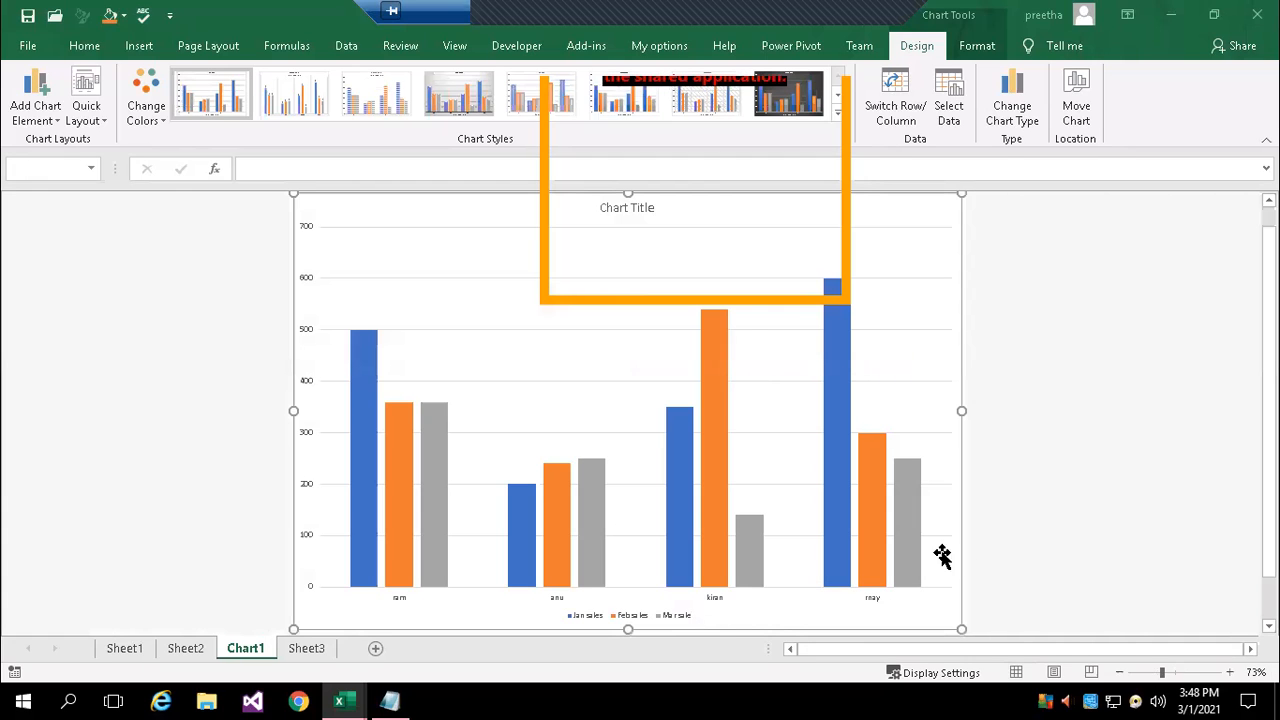
Look through Sheet2 and Sheet3 and return to the Chart1 chart sheet
{"action": "left_click", "coordinate": [188, 648]}
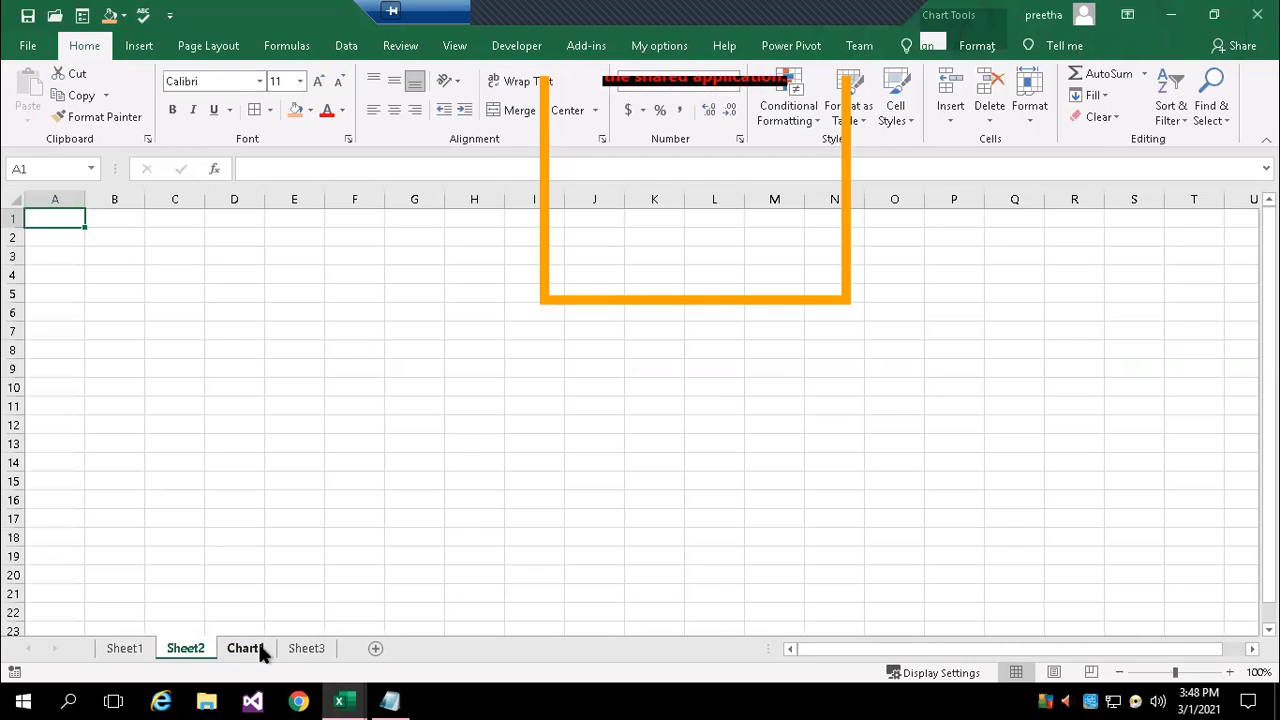
{"action": "left_click", "coordinate": [310, 650]}
{"action": "left_click", "coordinate": [247, 650]}
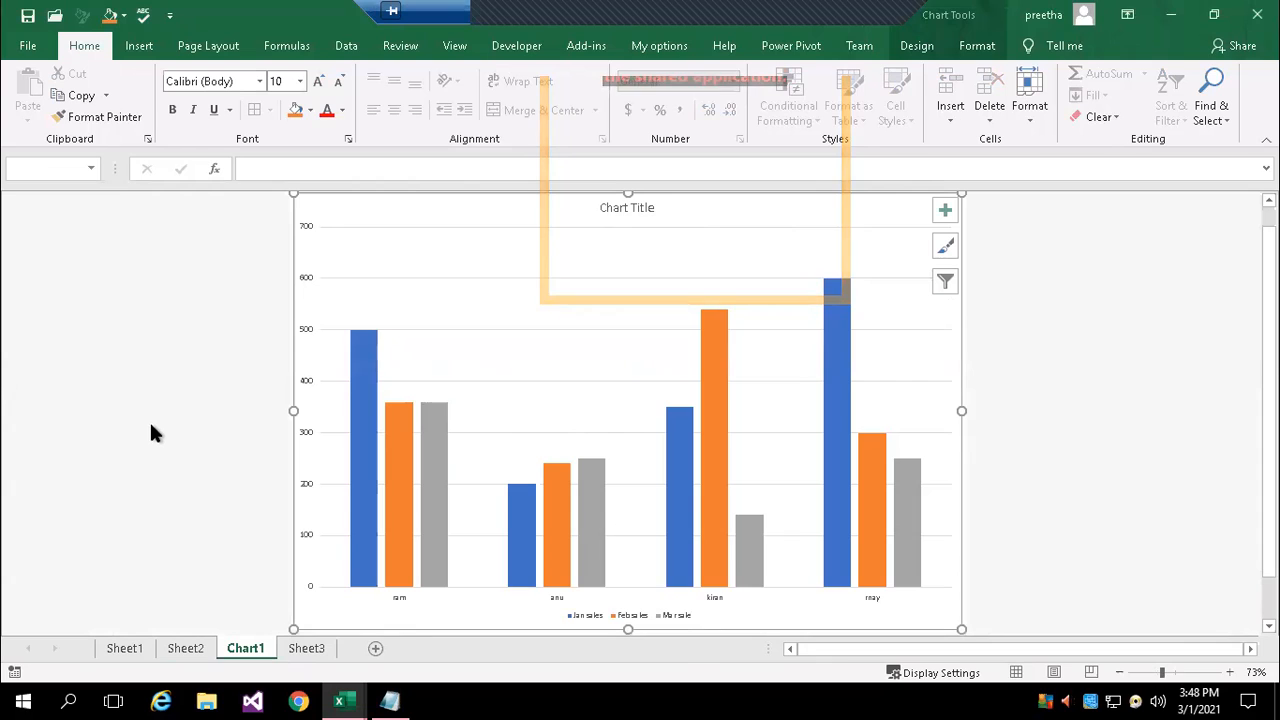
{"action": "left_click", "coordinate": [1041, 384]}
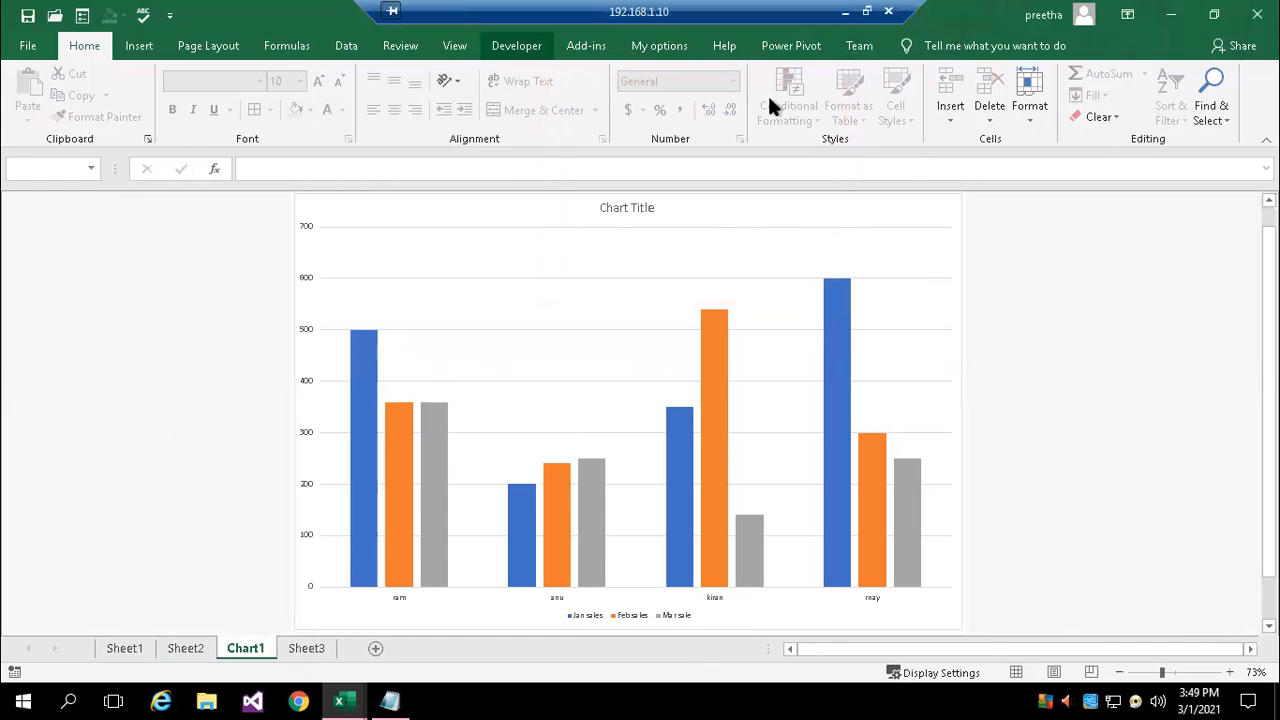
Apply the quick layout that gives the Chart1 chart a vertical axis title and a data table with legend keys beneath the columns
{"action": "left_click", "coordinate": [903, 209]}
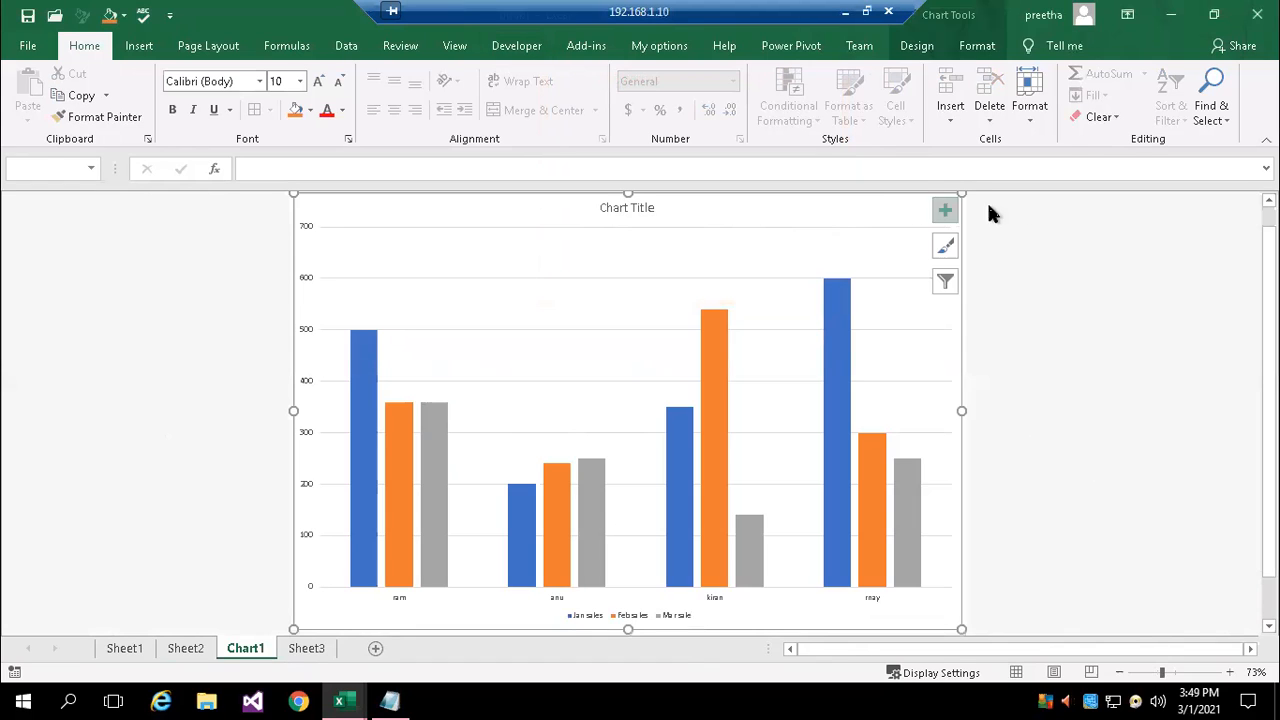
{"action": "left_click", "coordinate": [922, 47]}
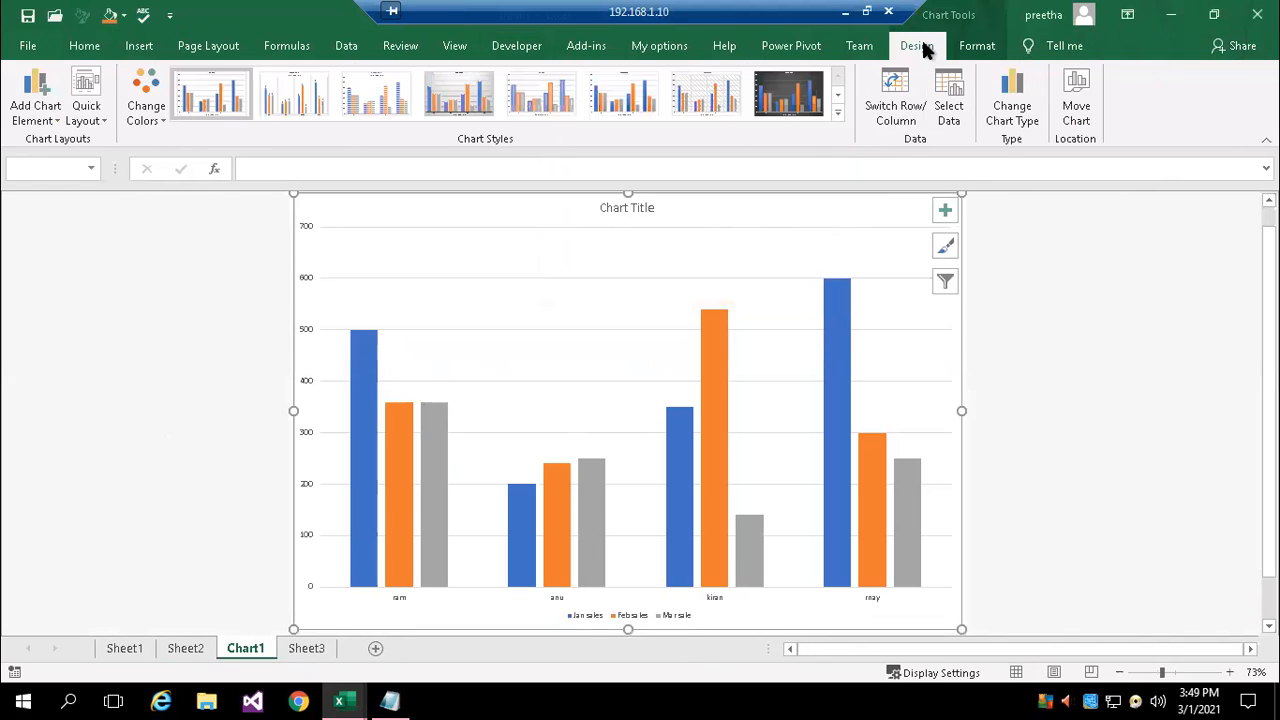
{"action": "left_click", "coordinate": [45, 126]}
{"action": "left_click", "coordinate": [90, 115]}
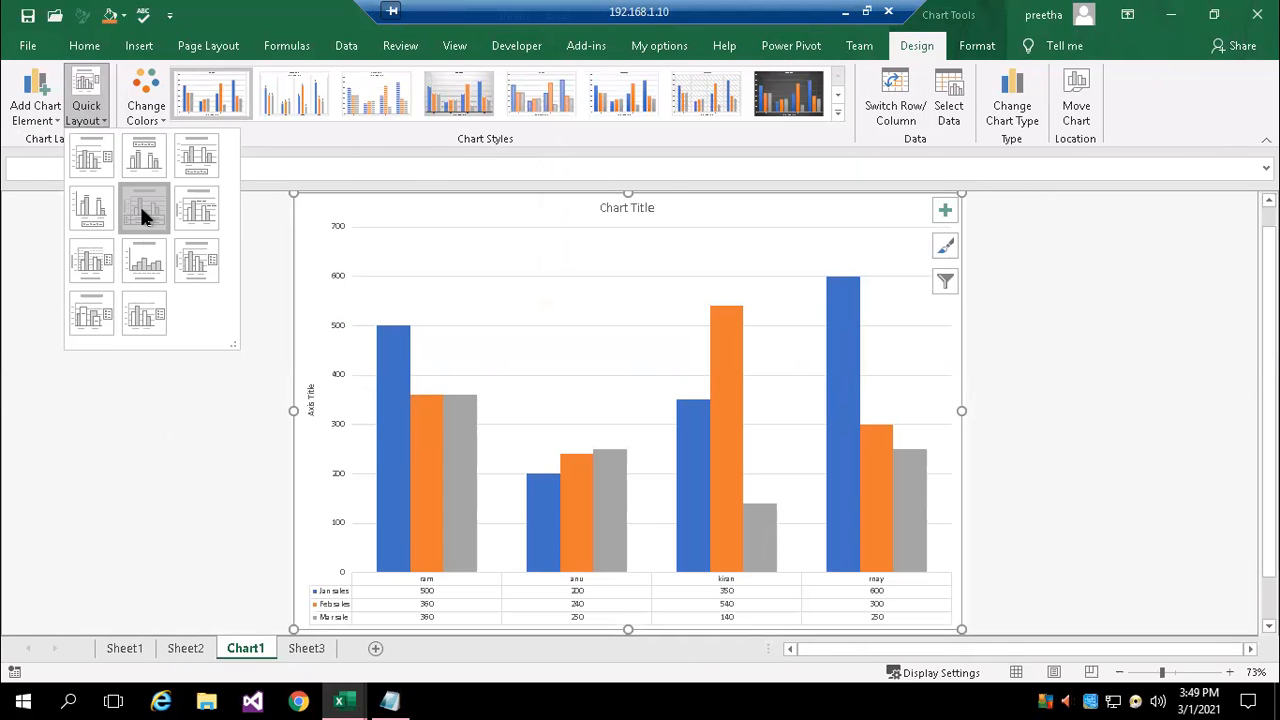
{"action": "left_click", "coordinate": [140, 205]}
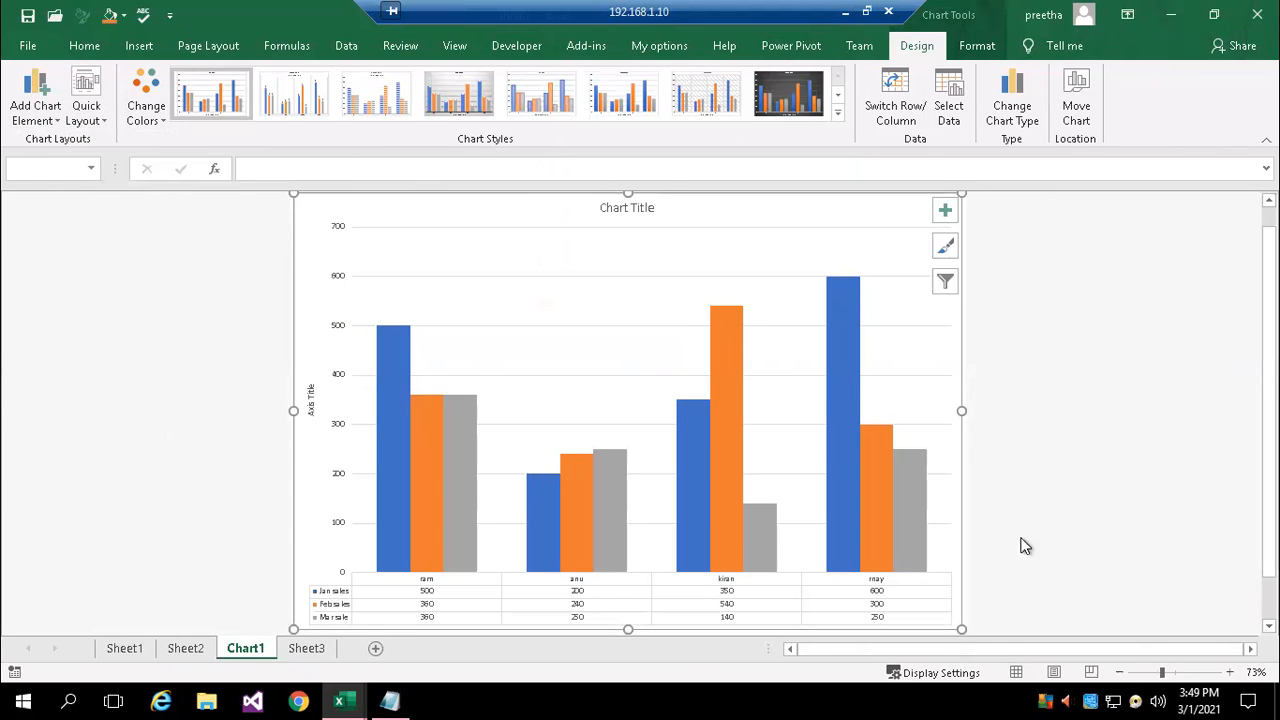
{"action": "left_click", "coordinate": [1230, 672]}
{"action": "left_click", "coordinate": [1230, 672]}
{"action": "scroll", "coordinate": [1125, 556], "scroll_direction": "down", "scroll_amount": 3}
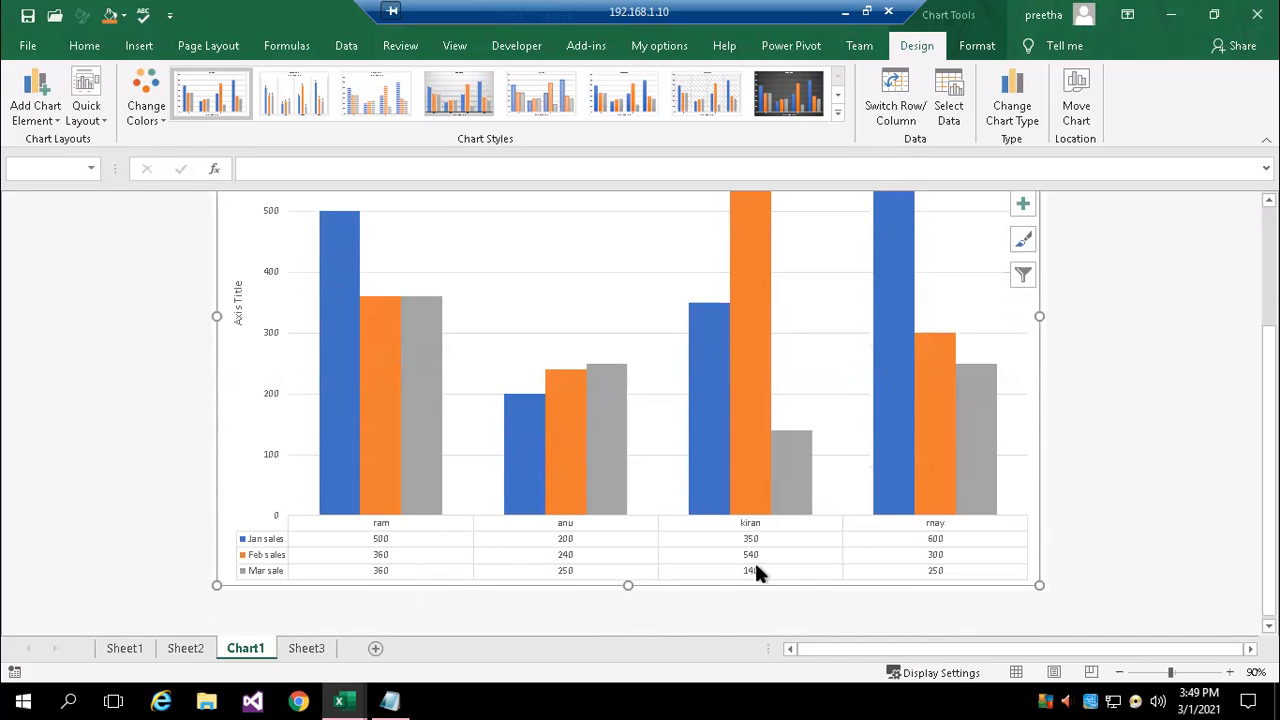
{"action": "scroll", "coordinate": [930, 515], "scroll_direction": "up", "scroll_amount": 1}
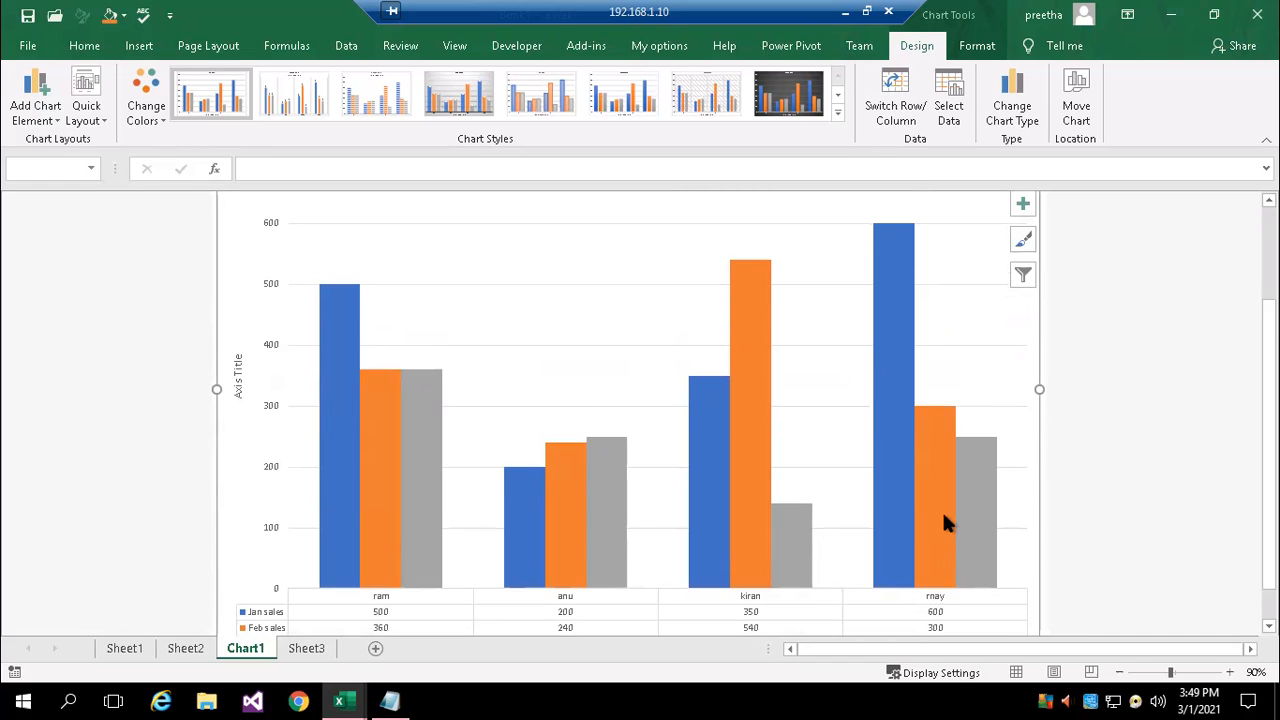
{"action": "mouse_move", "coordinate": [944, 516]}
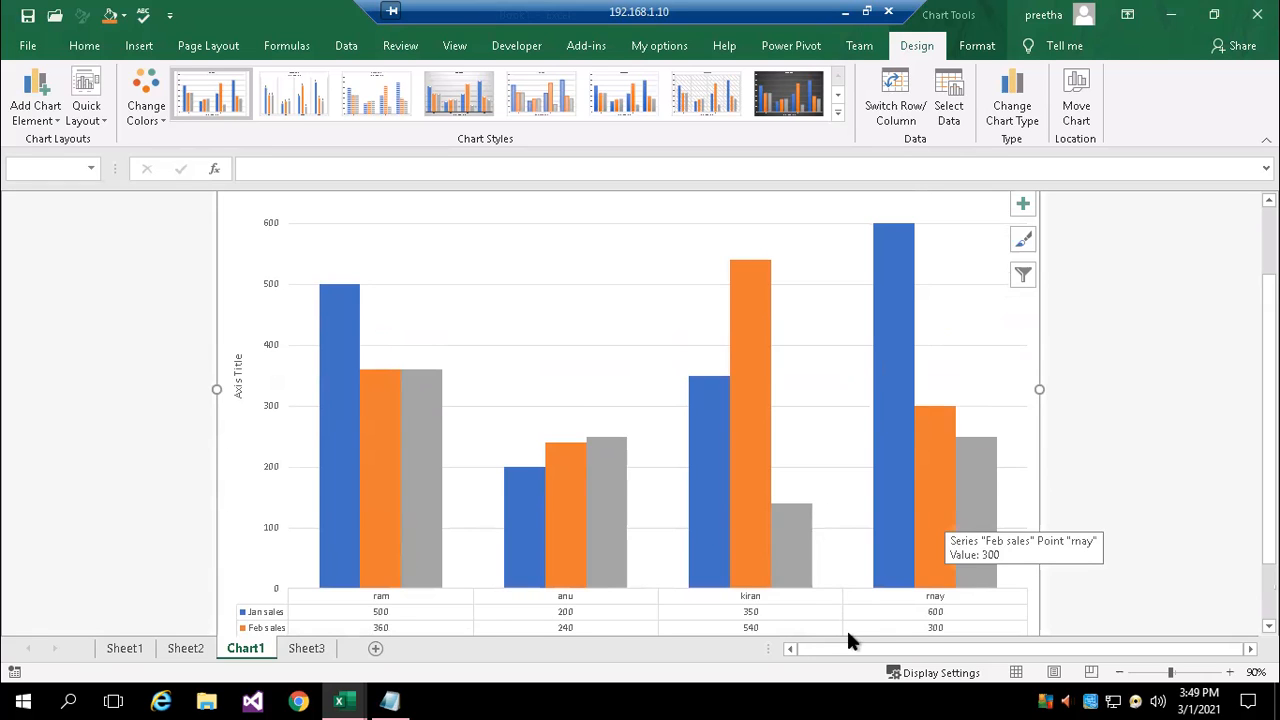
Review the chart requirements on Sheet3 and the print preview of the Chart1 chart sheet
{"action": "left_click", "coordinate": [306, 648]}
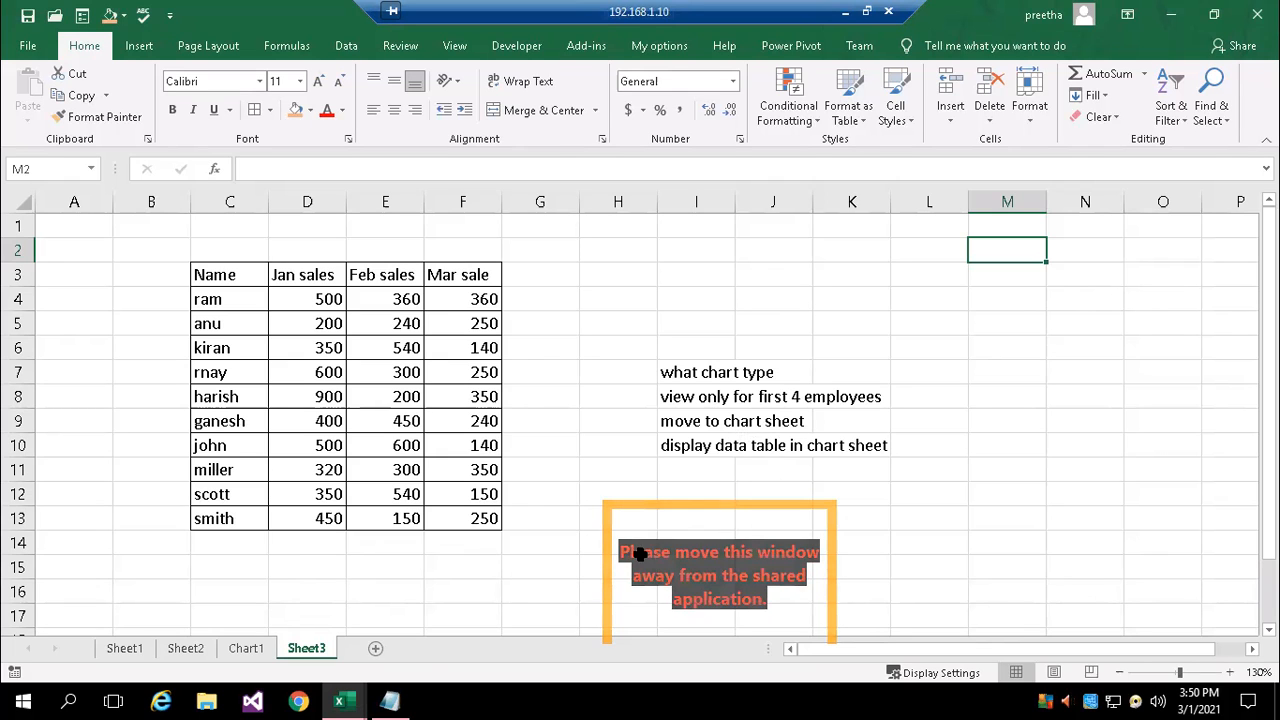
{"action": "left_click", "coordinate": [245, 648]}
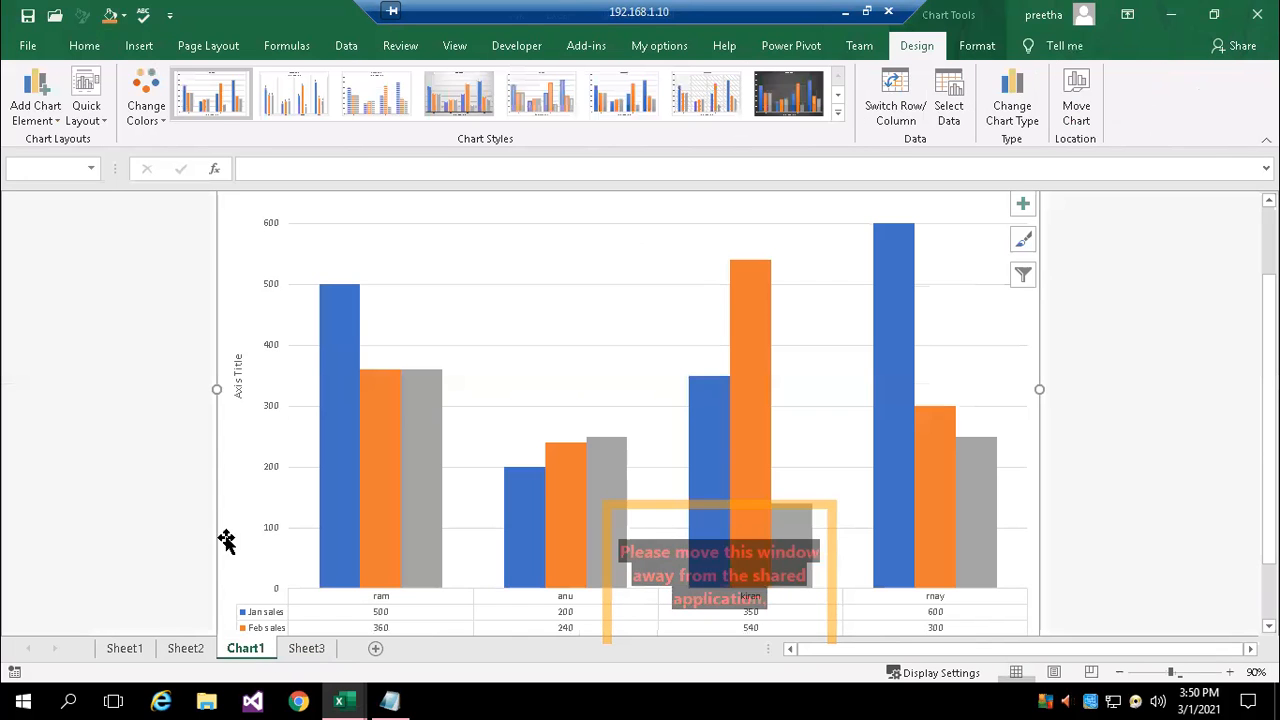
{"action": "left_click", "coordinate": [27, 46]}
{"action": "left_click", "coordinate": [84, 370]}
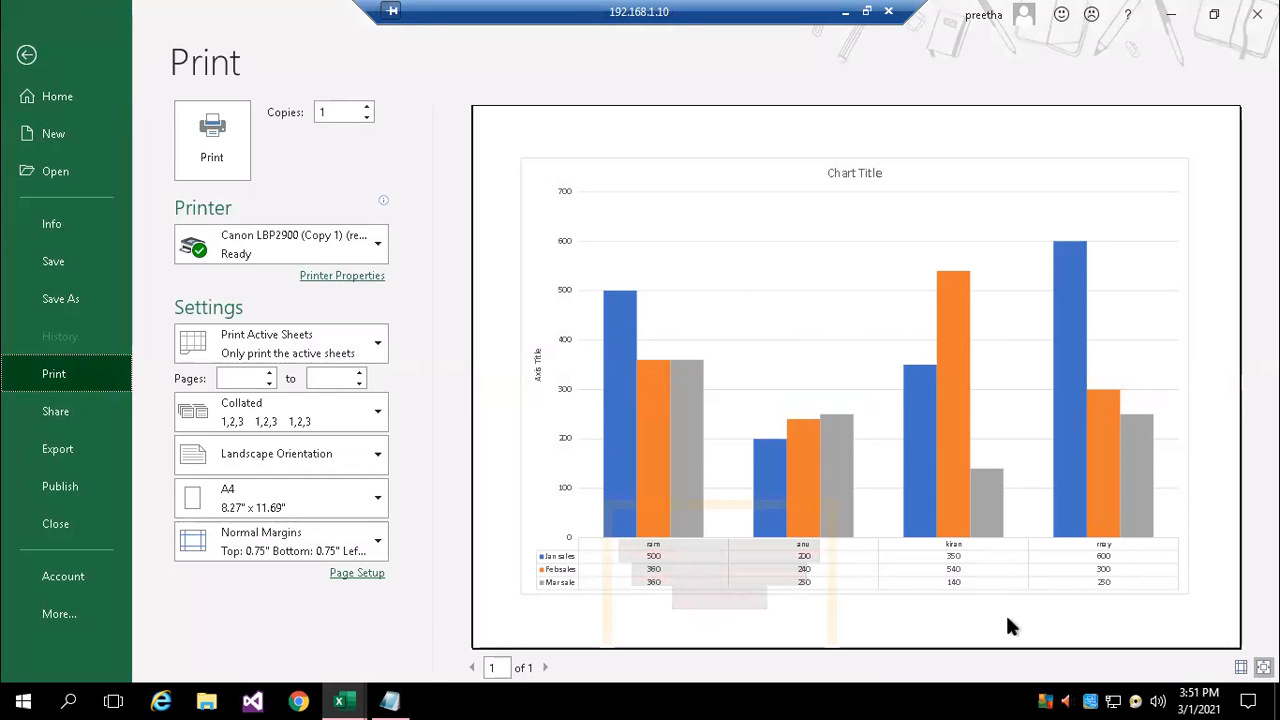
{"action": "left_click", "coordinate": [26, 54]}
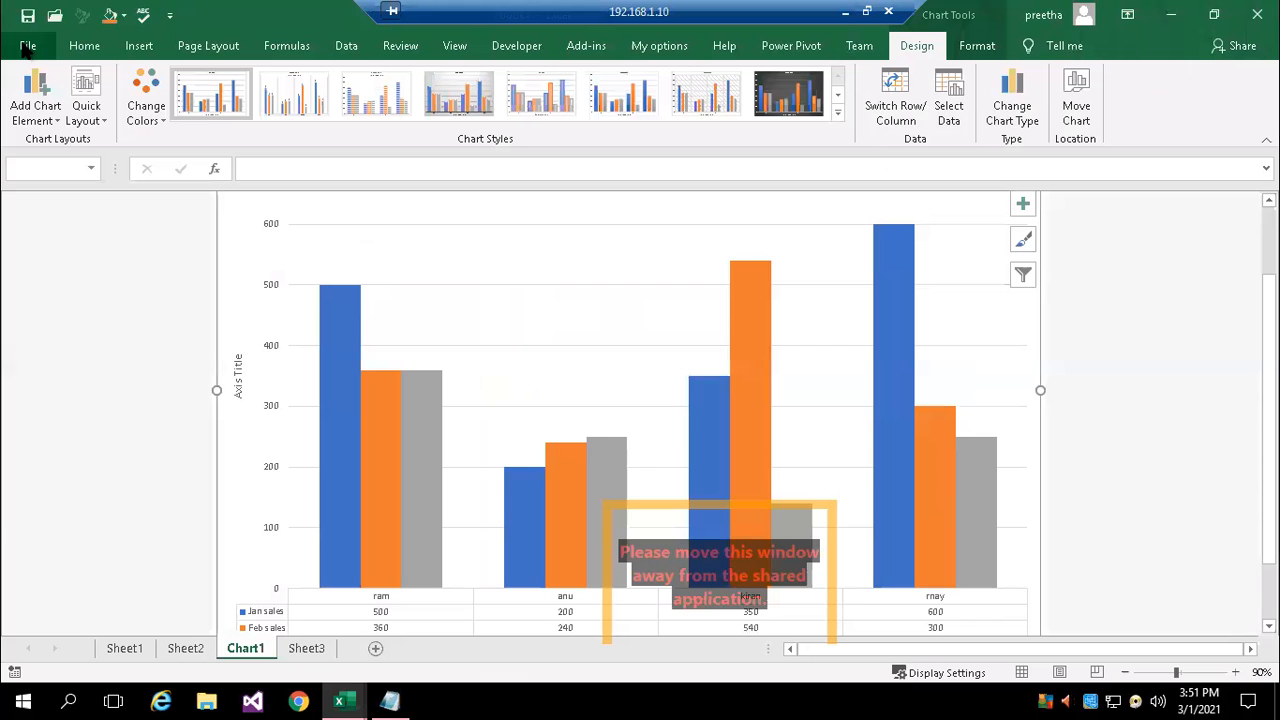
{"action": "left_click", "coordinate": [306, 648]}
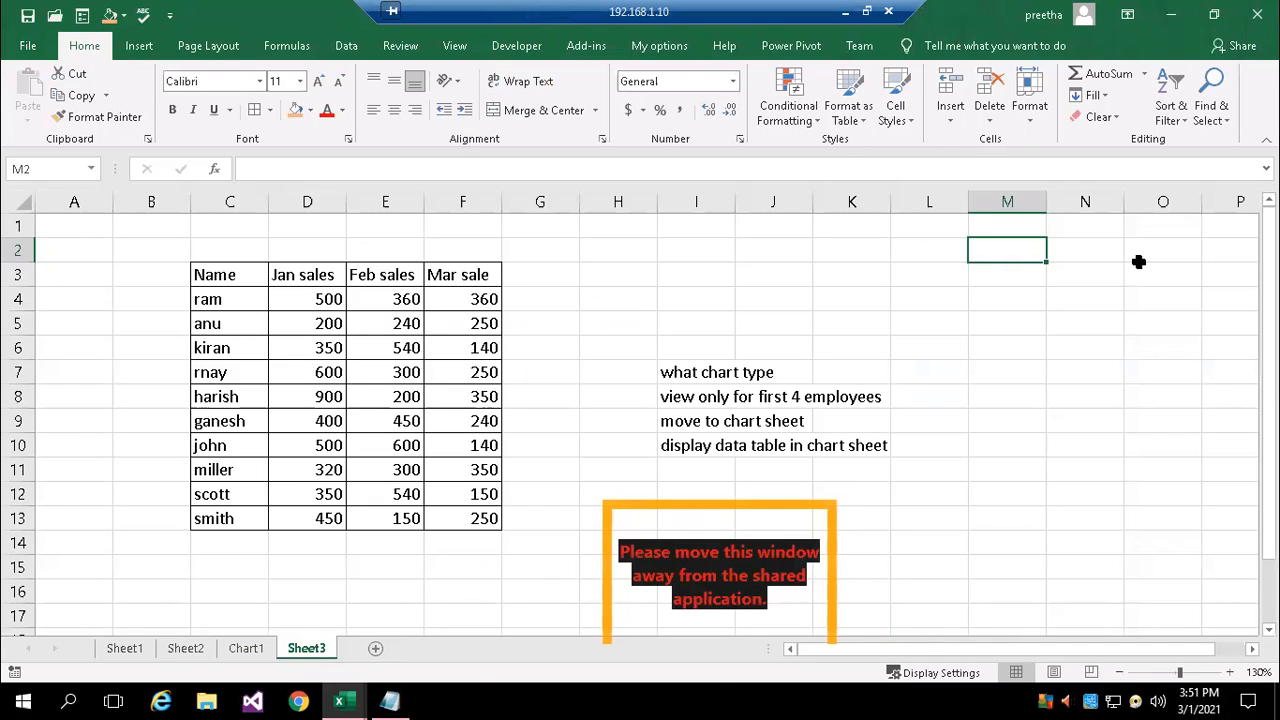
{"action": "left_click", "coordinate": [245, 648]}
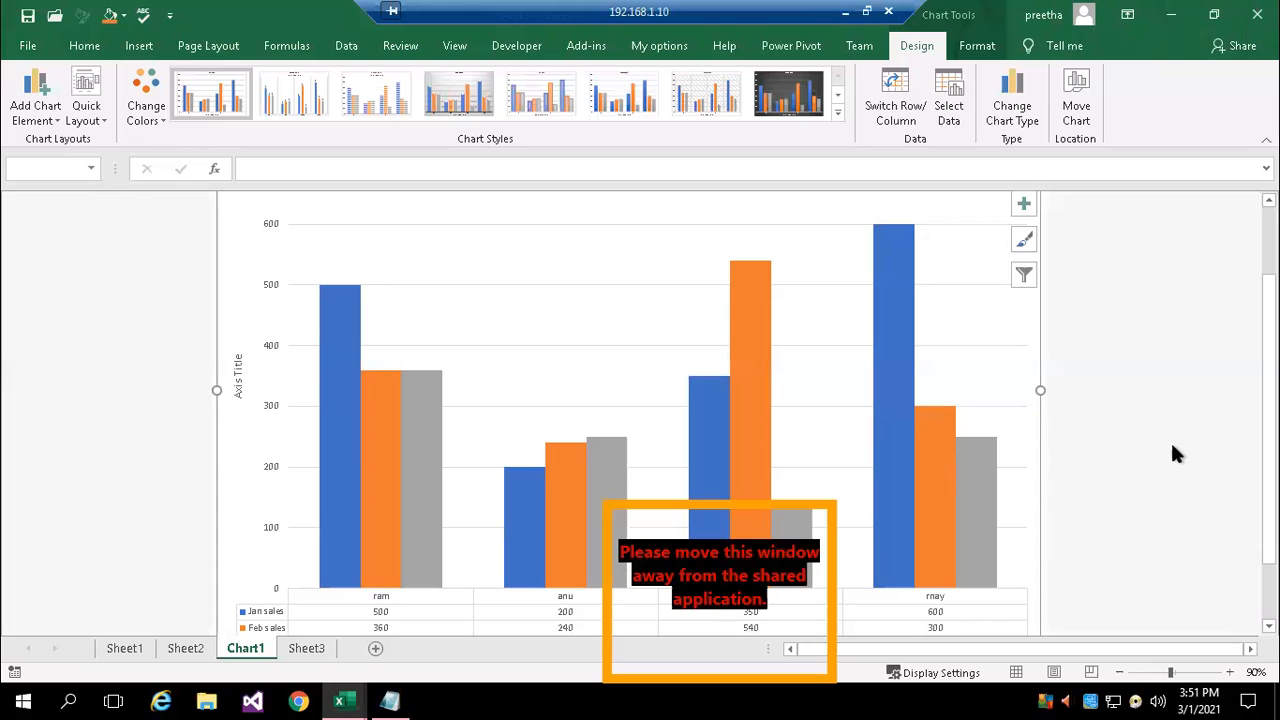
Open the chart area's formatting options on the Chart1 sheet
{"action": "scroll", "coordinate": [1268, 420], "scroll_direction": "up", "scroll_amount": 2}
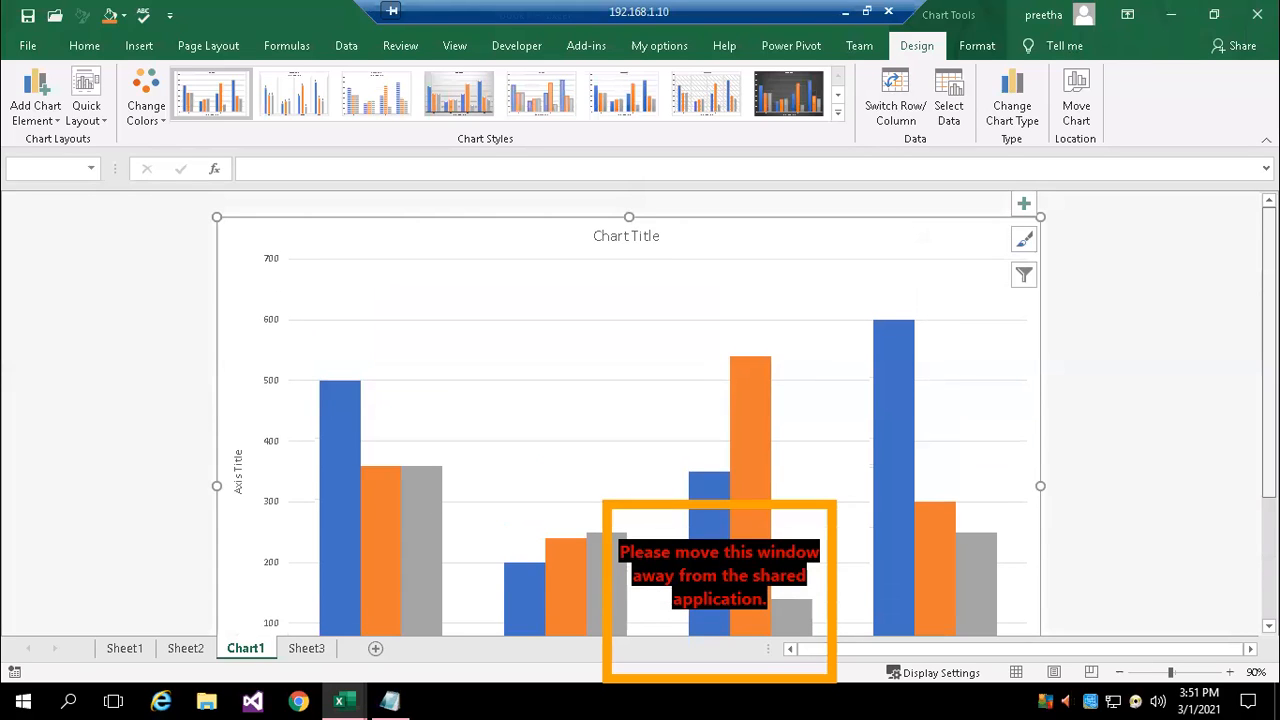
{"action": "left_click", "coordinate": [626, 240]}
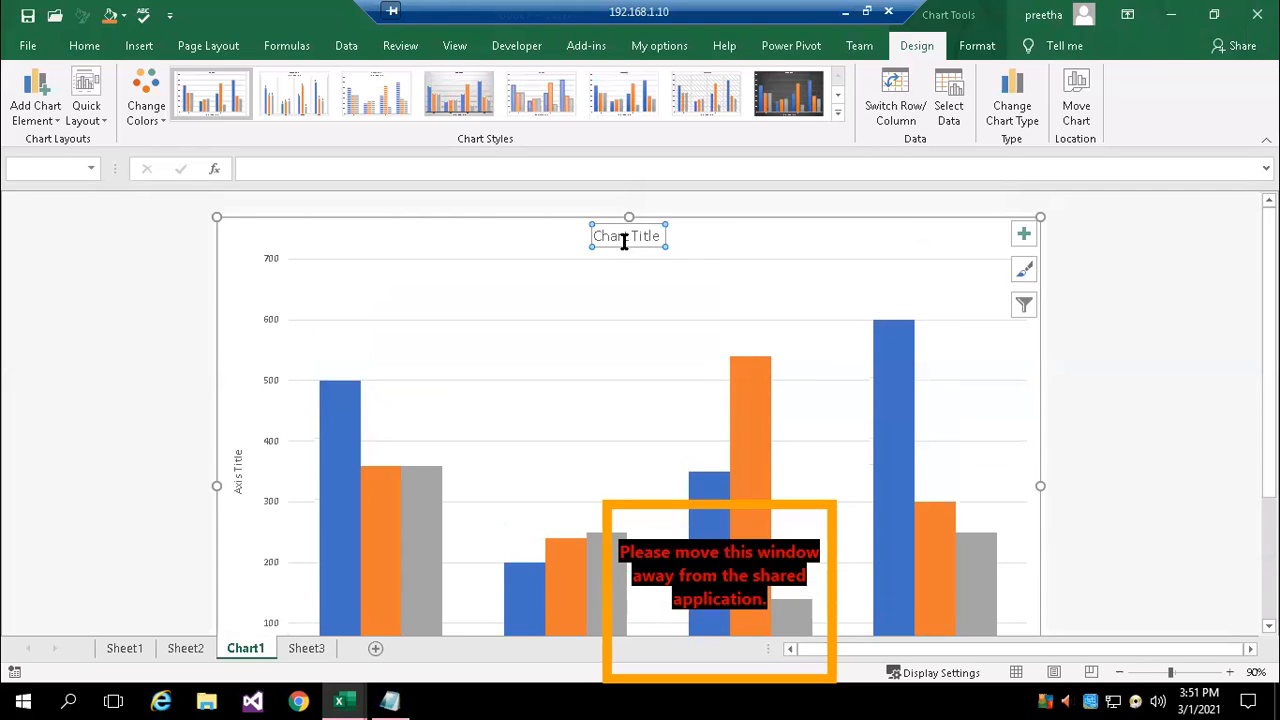
{"action": "double_click", "coordinate": [624, 240]}
{"action": "left_click", "coordinate": [617, 237]}
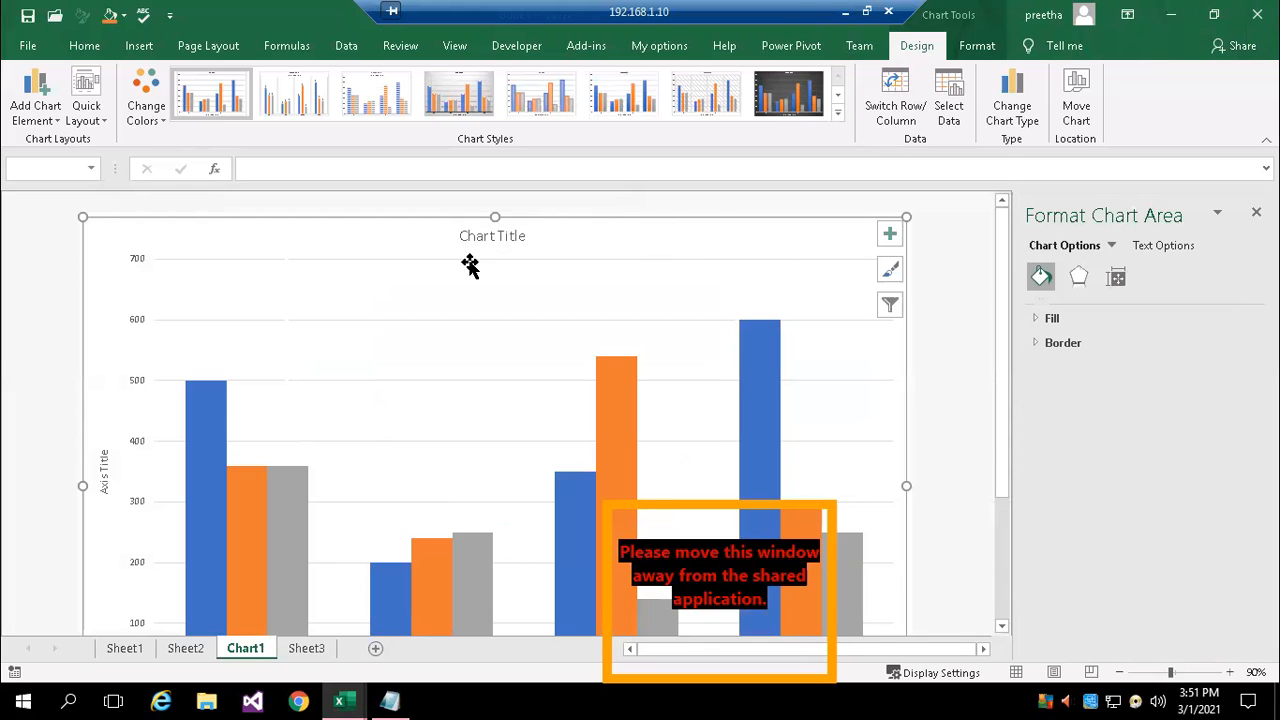
{"action": "scroll", "coordinate": [820, 423], "scroll_direction": "down", "scroll_amount": 2}
{"action": "scroll", "coordinate": [872, 492], "scroll_direction": "down", "scroll_amount": 1}
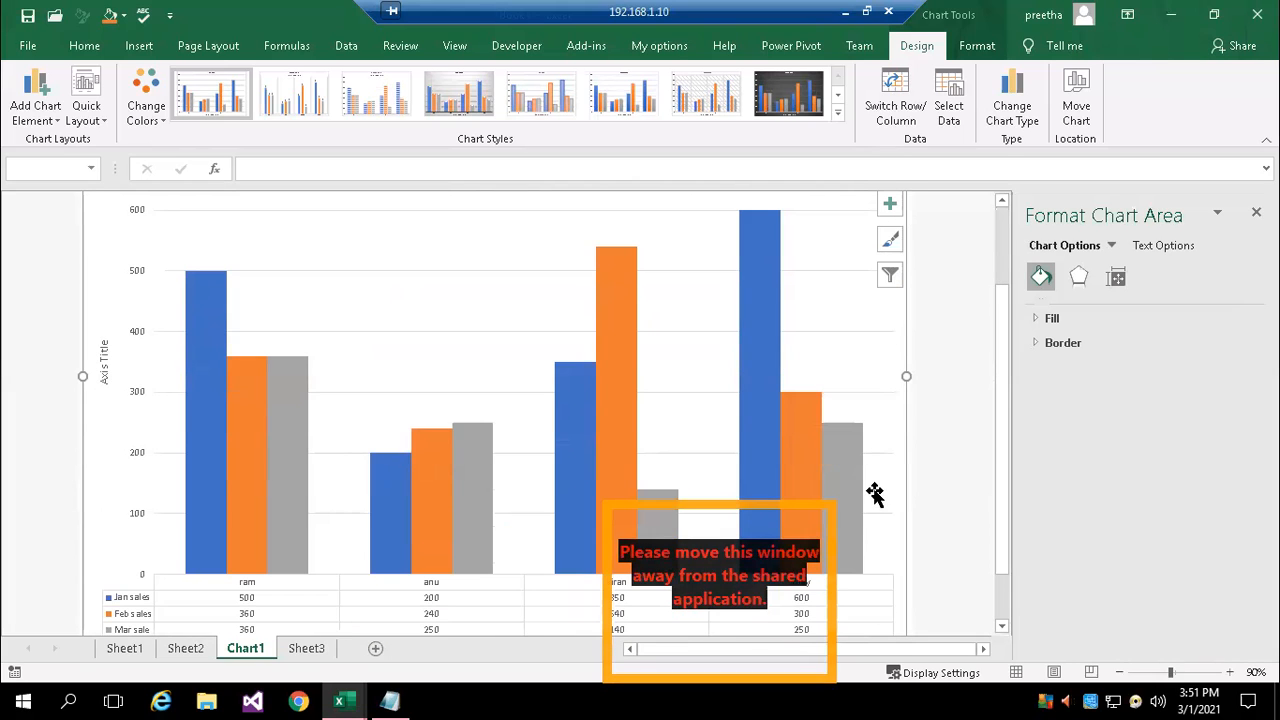
Give only ram's Jan sales column a linear gradient fill, coloring the gradient stop at 74% dark blue
{"action": "left_click", "coordinate": [770, 285]}
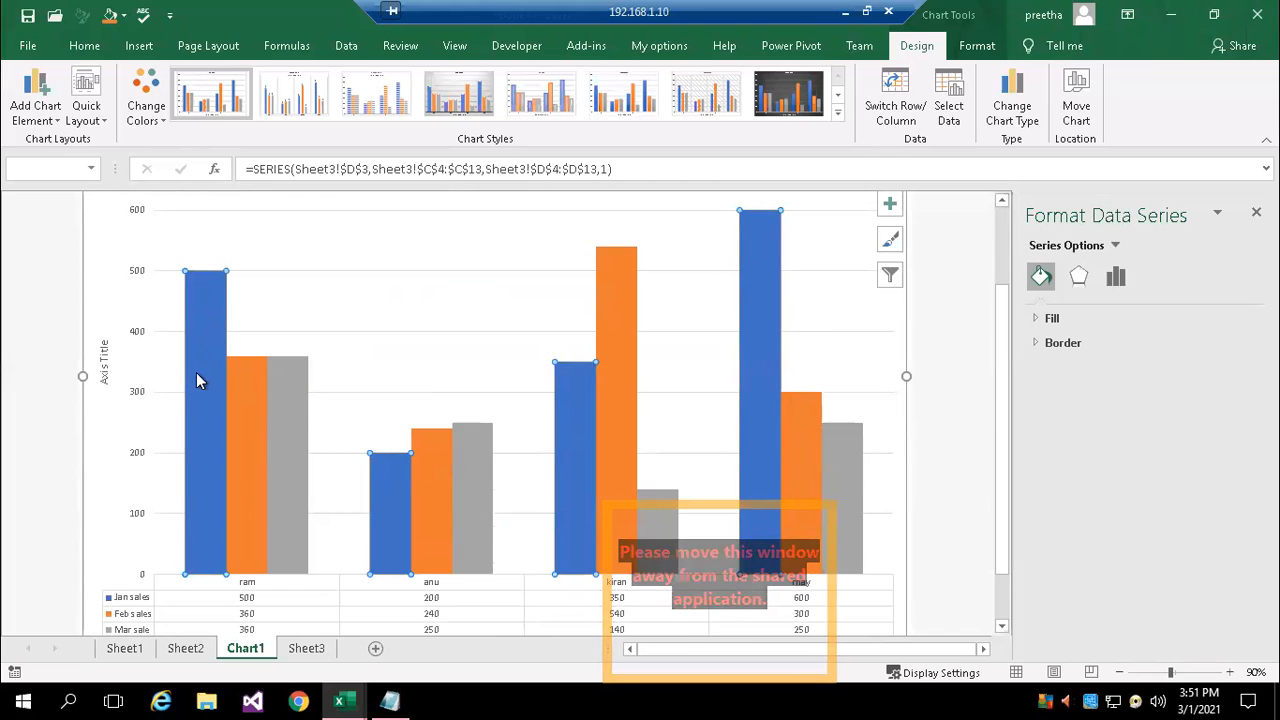
{"action": "mouse_move", "coordinate": [195, 373]}
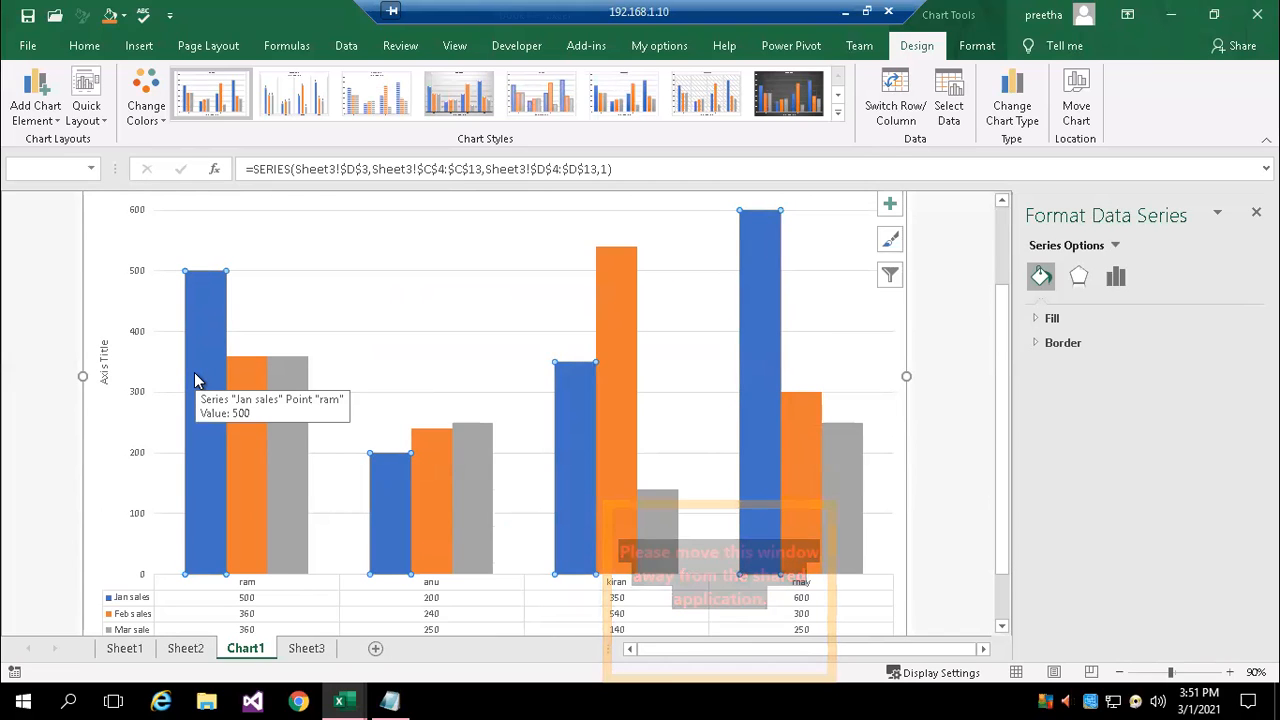
{"action": "left_click", "coordinate": [189, 452]}
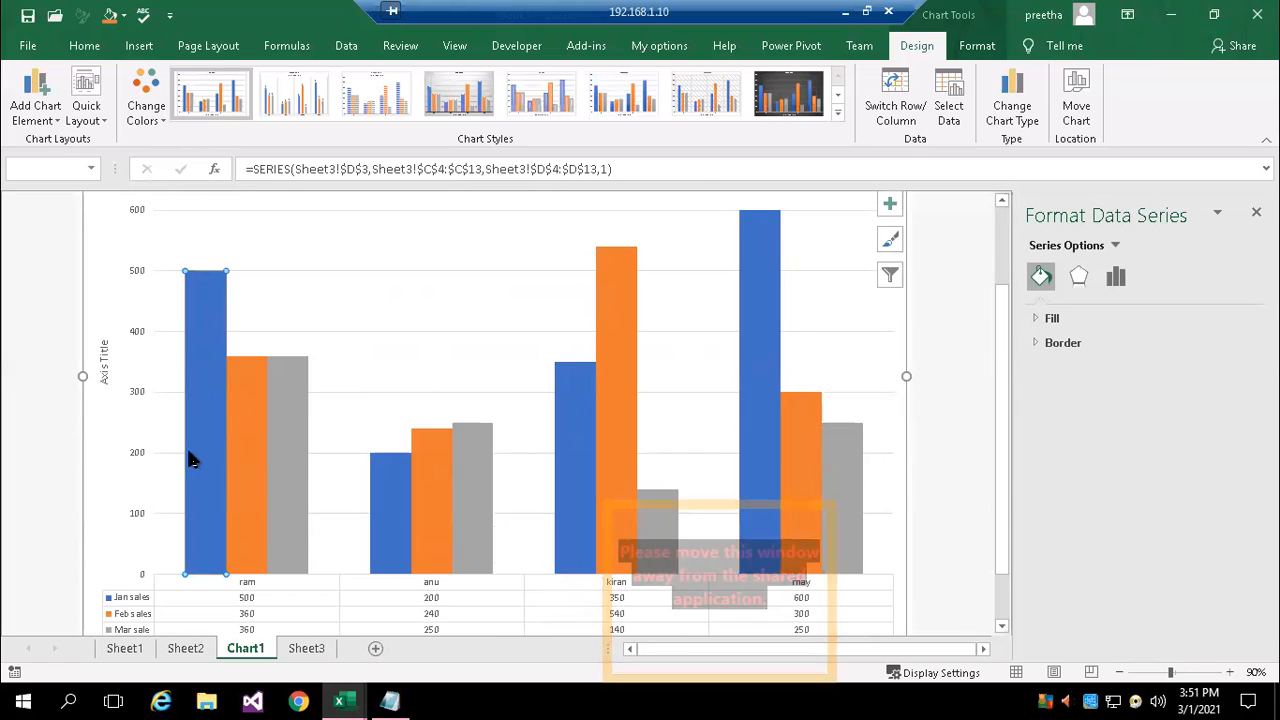
{"action": "left_click", "coordinate": [1052, 320]}
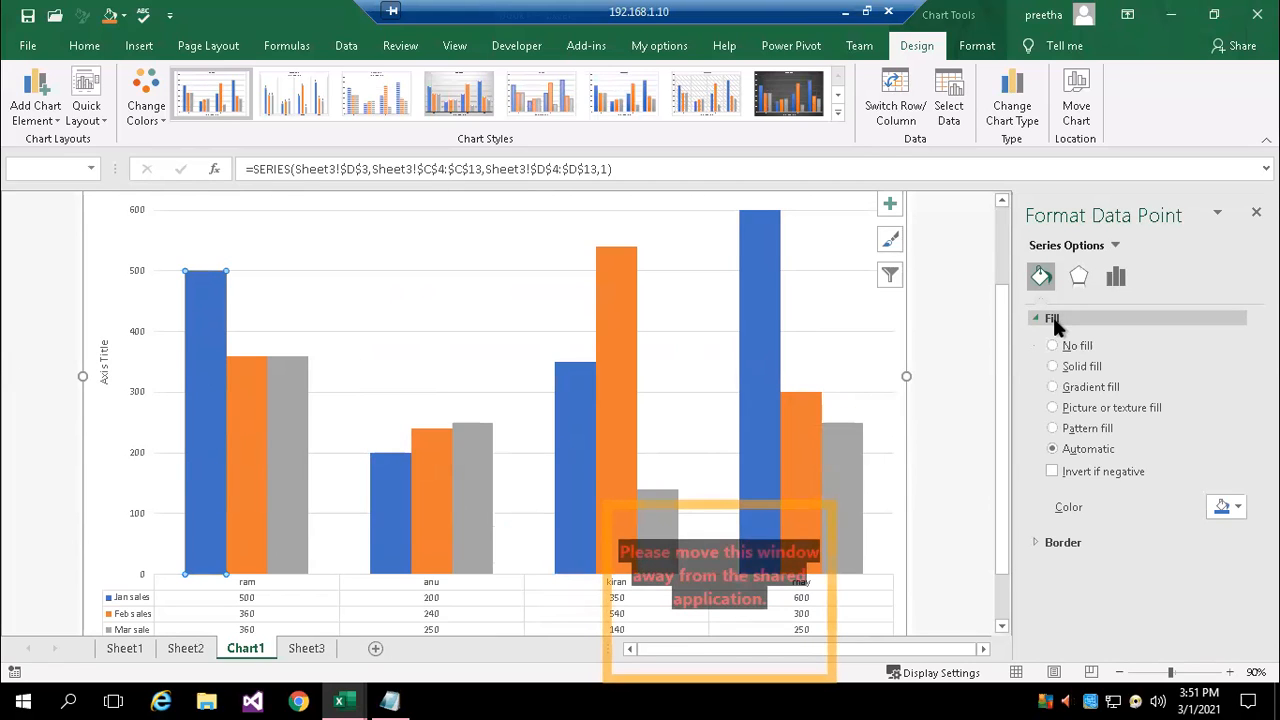
{"action": "left_click", "coordinate": [1055, 387]}
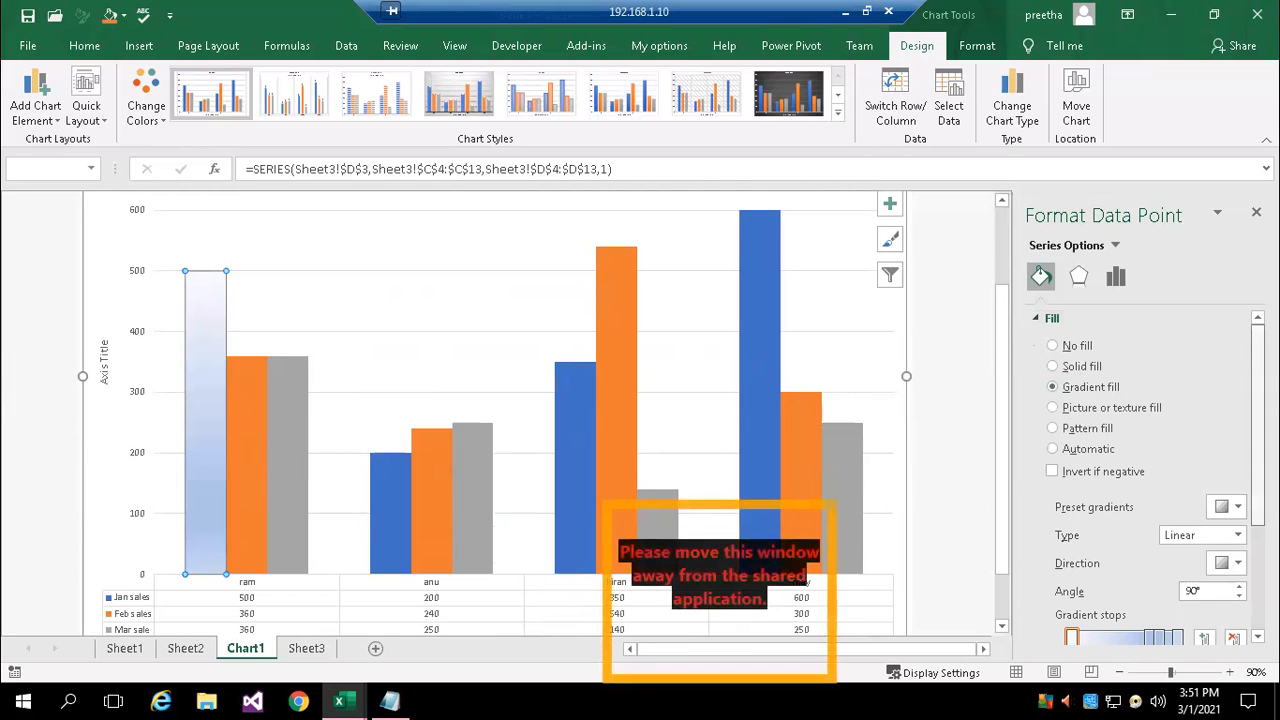
{"action": "scroll", "coordinate": [1140, 470], "scroll_direction": "down", "scroll_amount": 2}
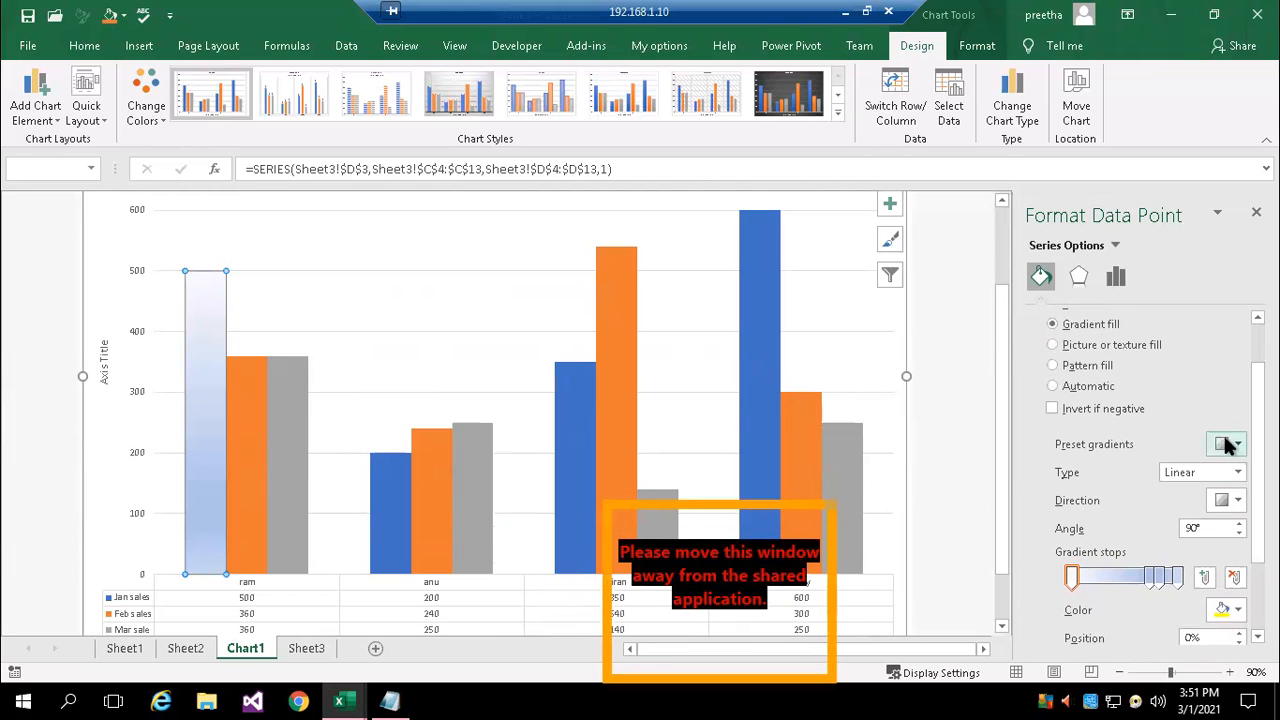
{"action": "left_click", "coordinate": [1152, 577]}
{"action": "left_click", "coordinate": [1228, 609]}
{"action": "left_click", "coordinate": [1199, 530]}
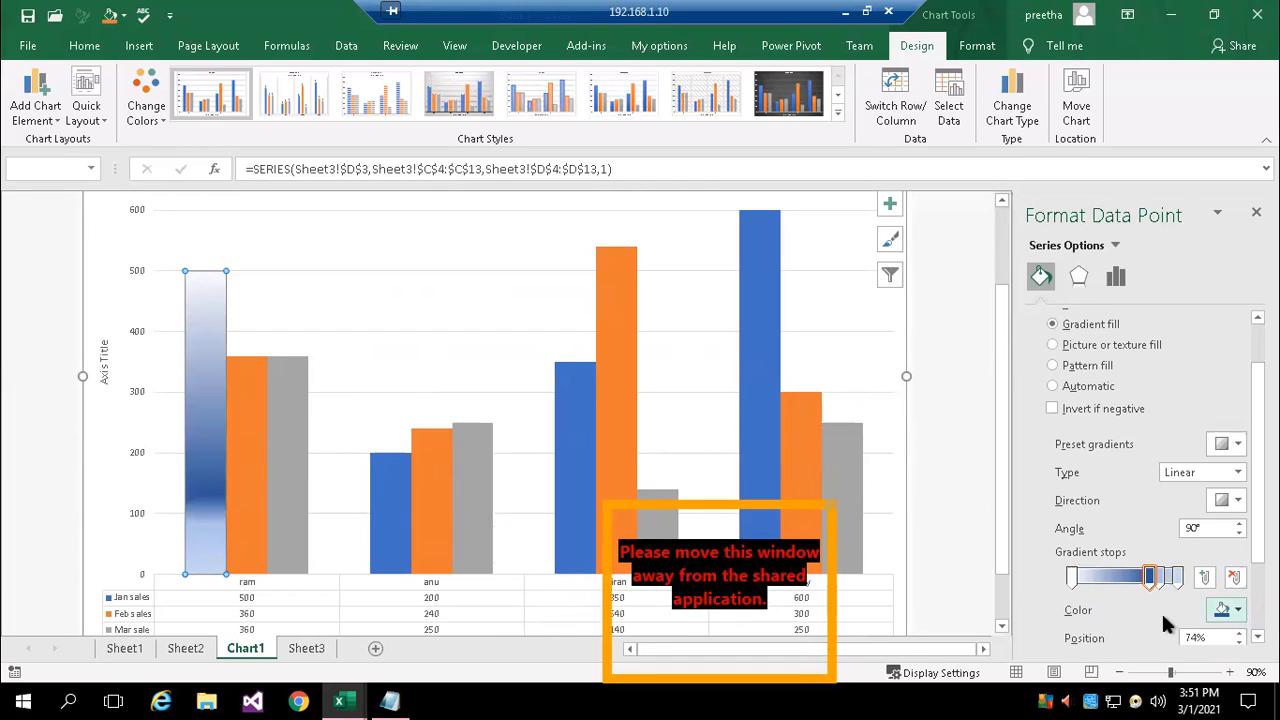
Fill the entire Jan sales series with the gold linear preset gradient that darkens toward the base of the columns
{"action": "left_click", "coordinate": [764, 376]}
{"action": "left_click", "coordinate": [576, 404]}
{"action": "left_click", "coordinate": [437, 277]}
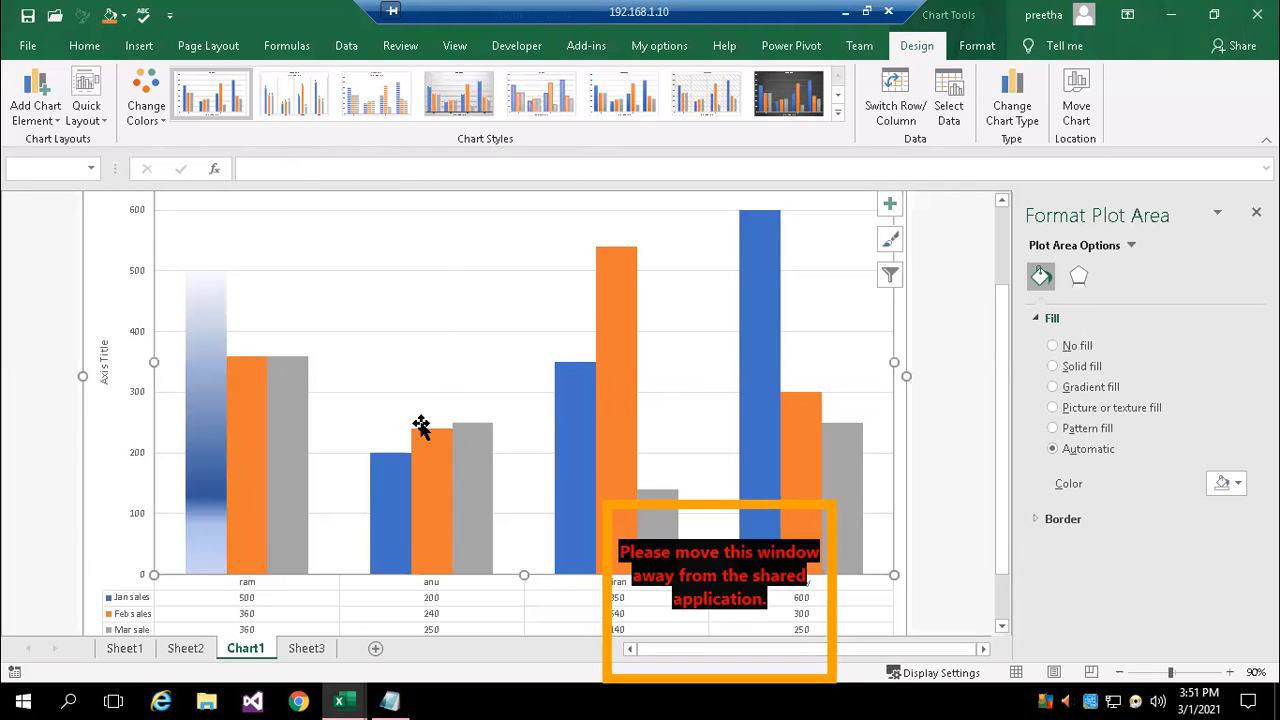
{"action": "left_click", "coordinate": [567, 464]}
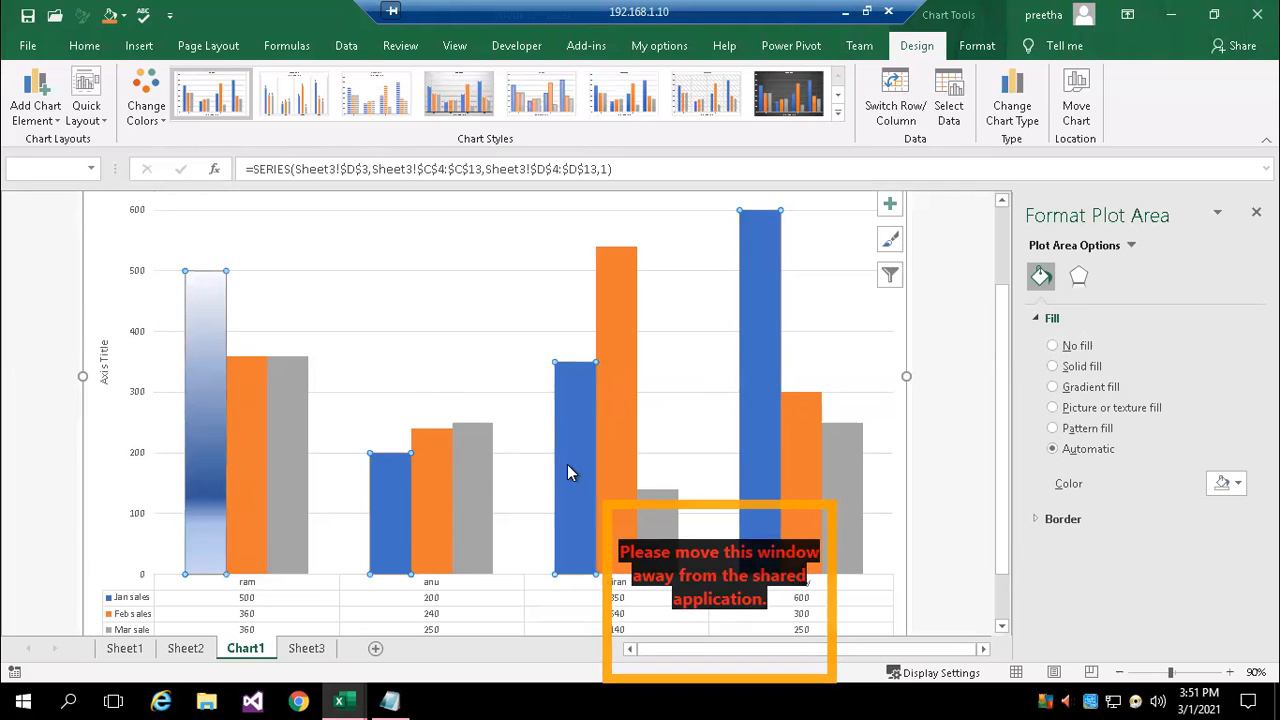
{"action": "left_click", "coordinate": [1110, 389]}
{"action": "left_click", "coordinate": [1237, 508]}
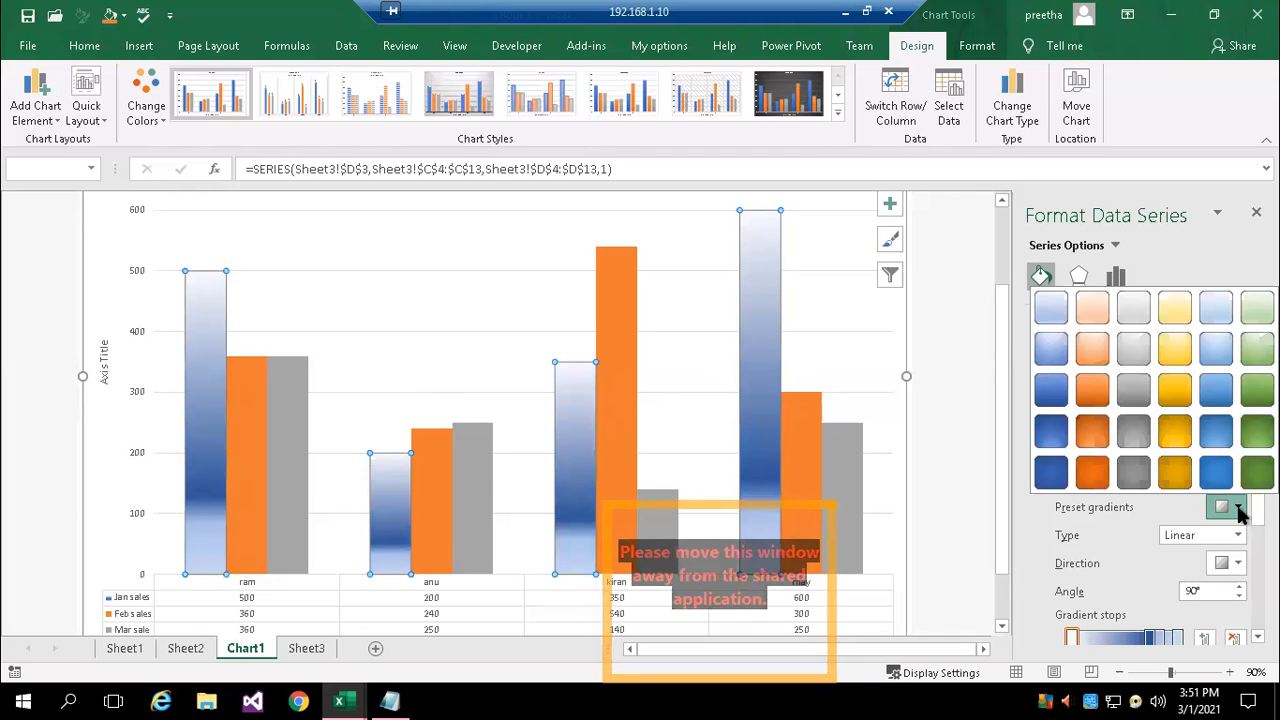
{"action": "left_click", "coordinate": [1173, 392]}
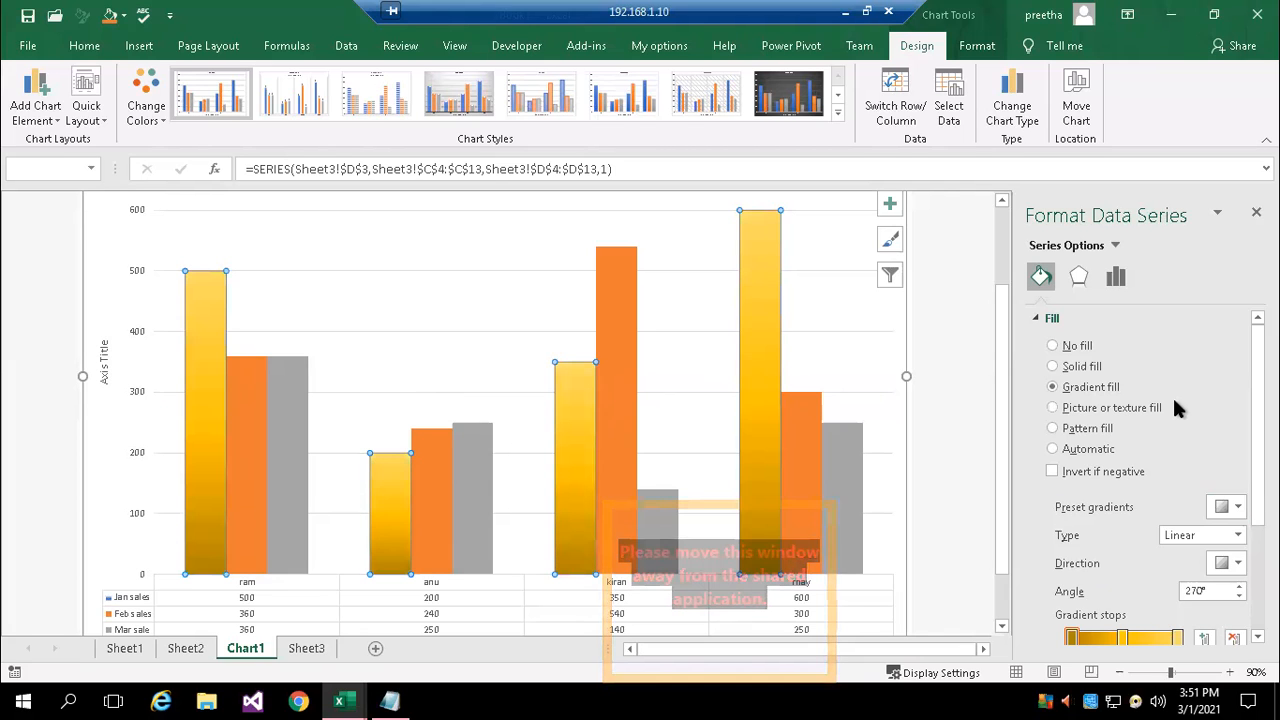
{"action": "scroll", "coordinate": [1150, 500], "scroll_direction": "down", "scroll_amount": 1}
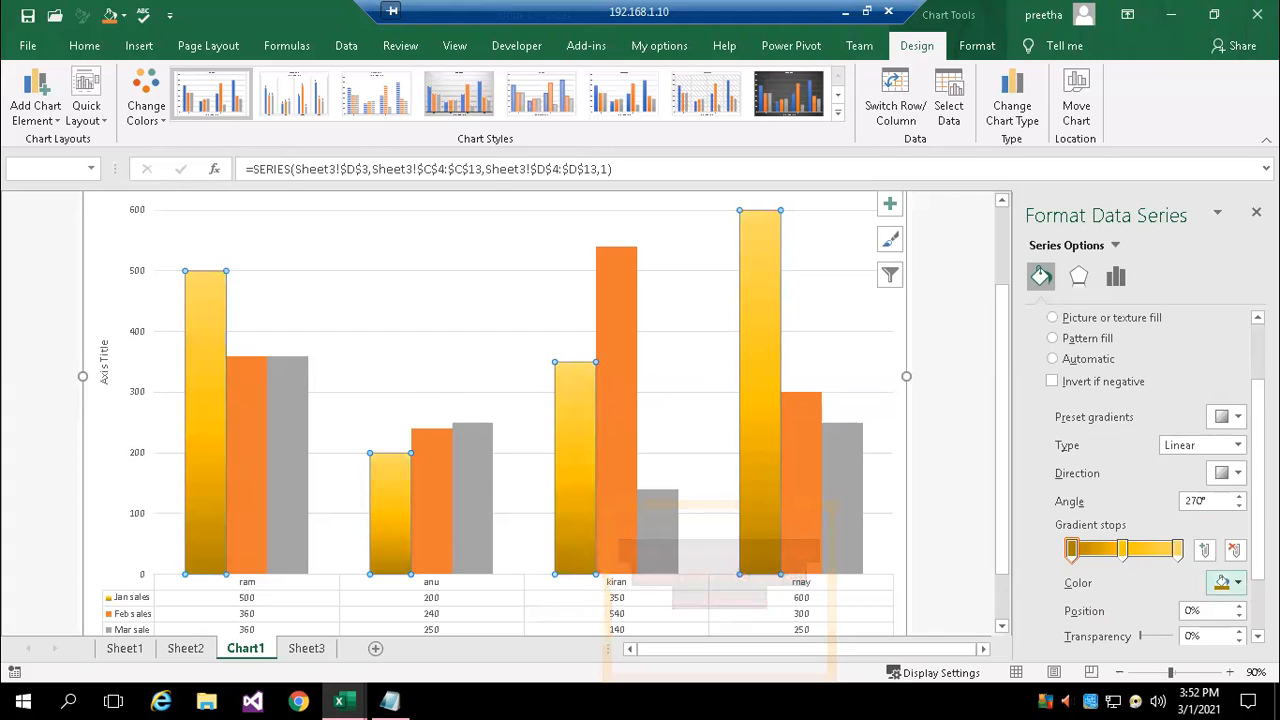
Color the 100% gradient stop of the Jan sales fill Light Yellow, Accent 4, Lighter 60%, and add a stop at 40%
{"action": "left_click", "coordinate": [1178, 549]}
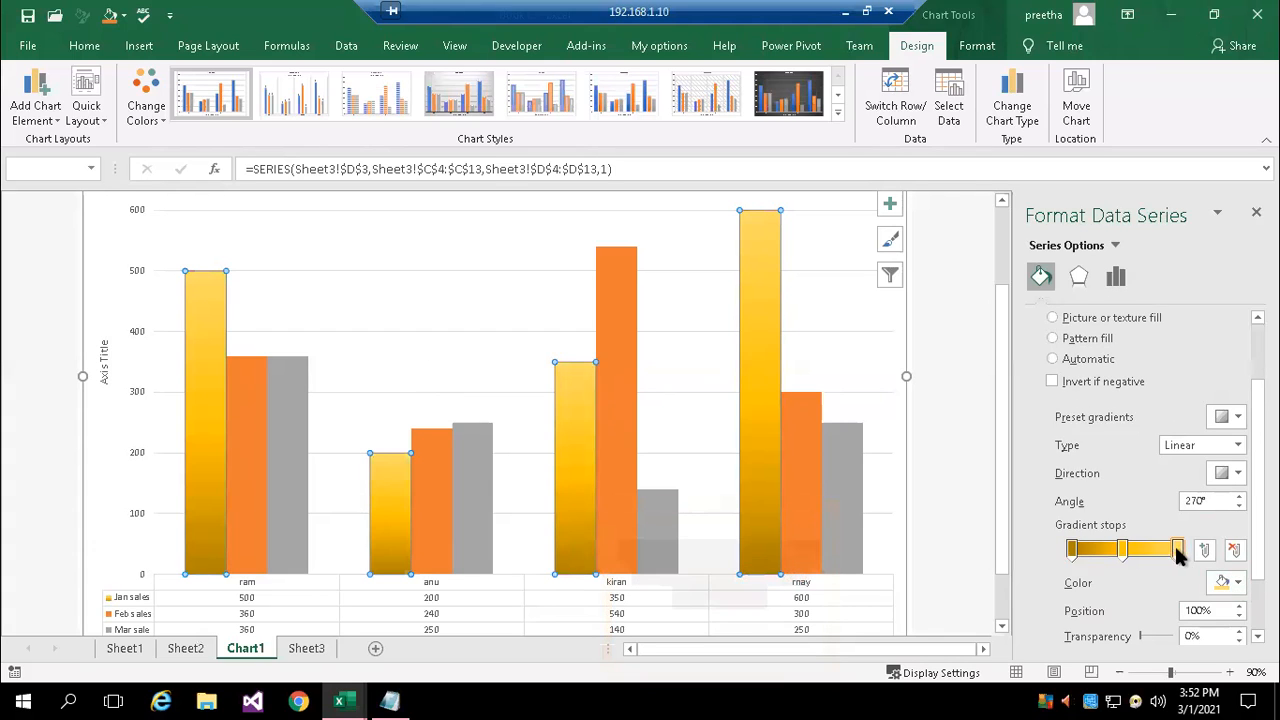
{"action": "left_click", "coordinate": [1237, 582]}
{"action": "left_click", "coordinate": [1237, 476]}
{"action": "left_click", "coordinate": [1118, 550]}
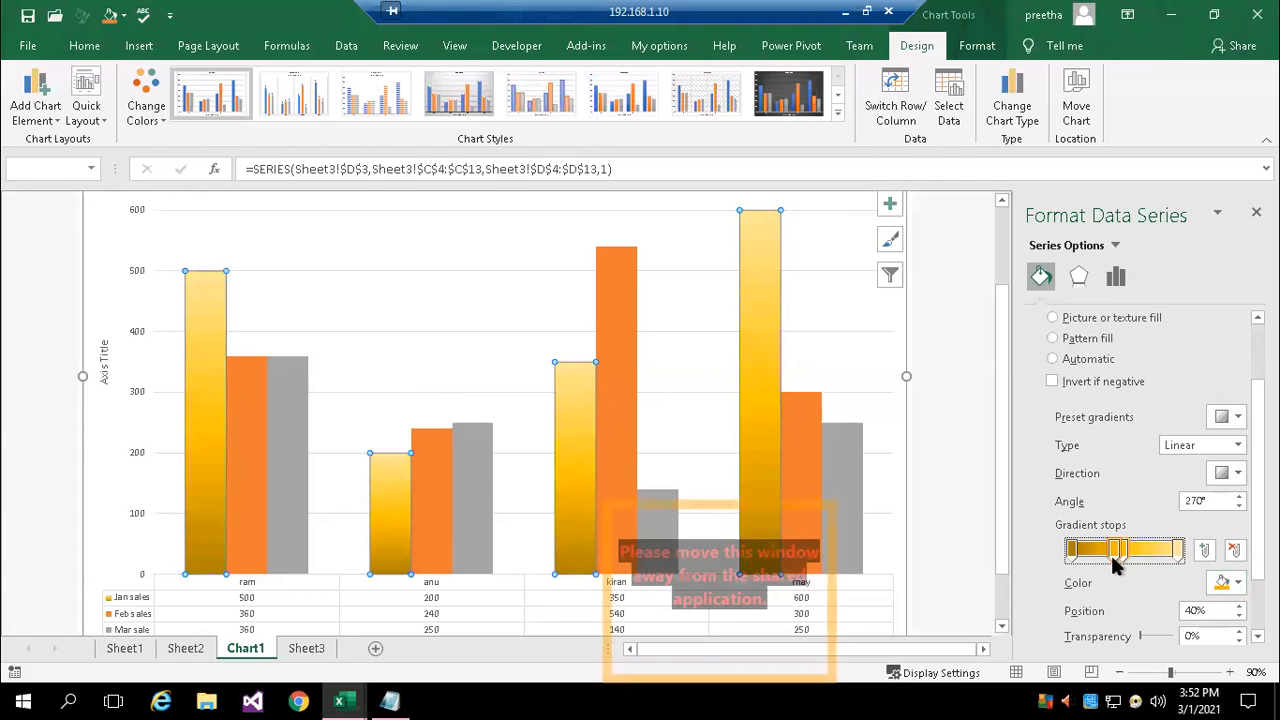
Add a gradient stop at 7% to the Jan sales fill and color it standard yellow
{"action": "left_click", "coordinate": [1076, 551]}
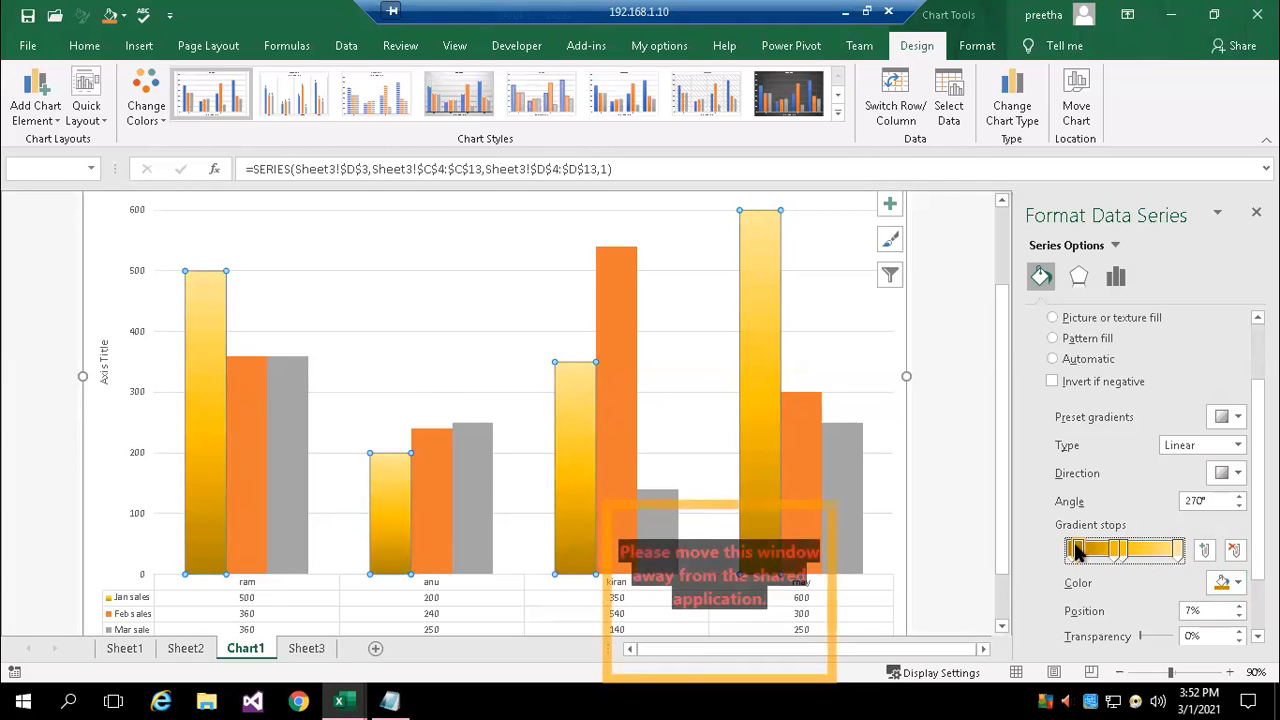
{"action": "left_click", "coordinate": [1238, 587]}
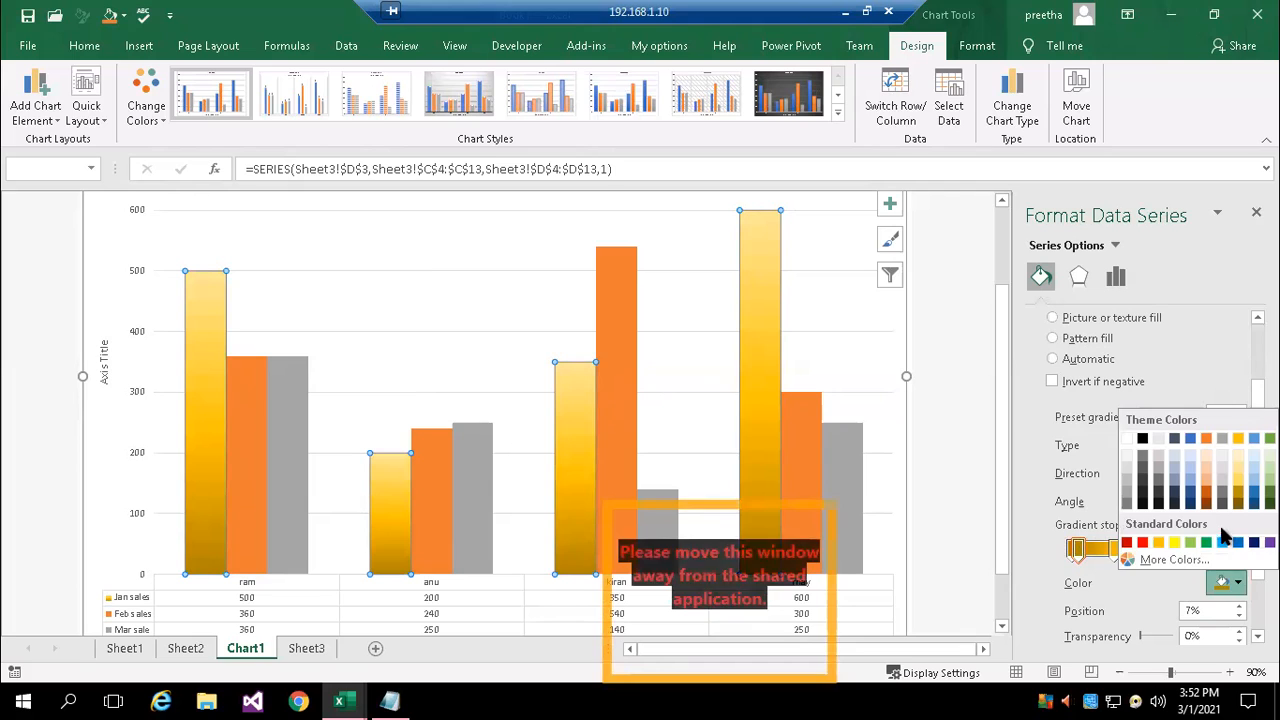
{"action": "left_click", "coordinate": [1174, 538]}
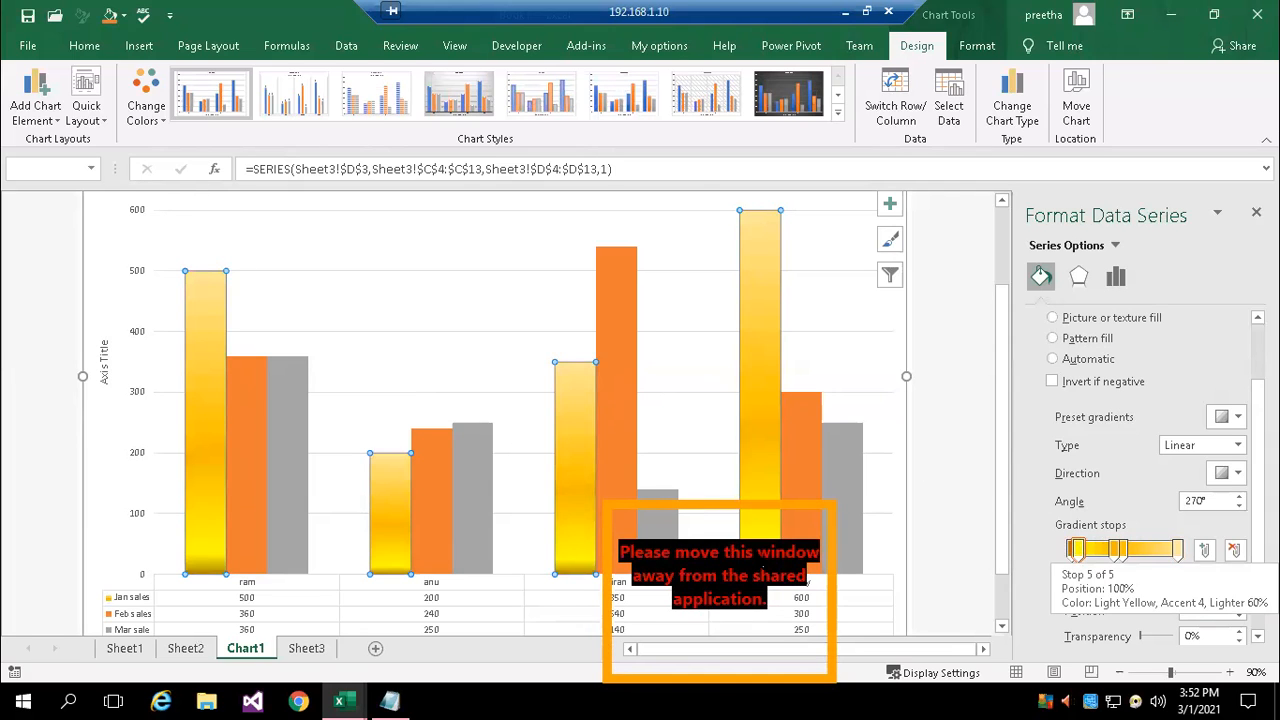
{"action": "left_click", "coordinate": [78, 245]}
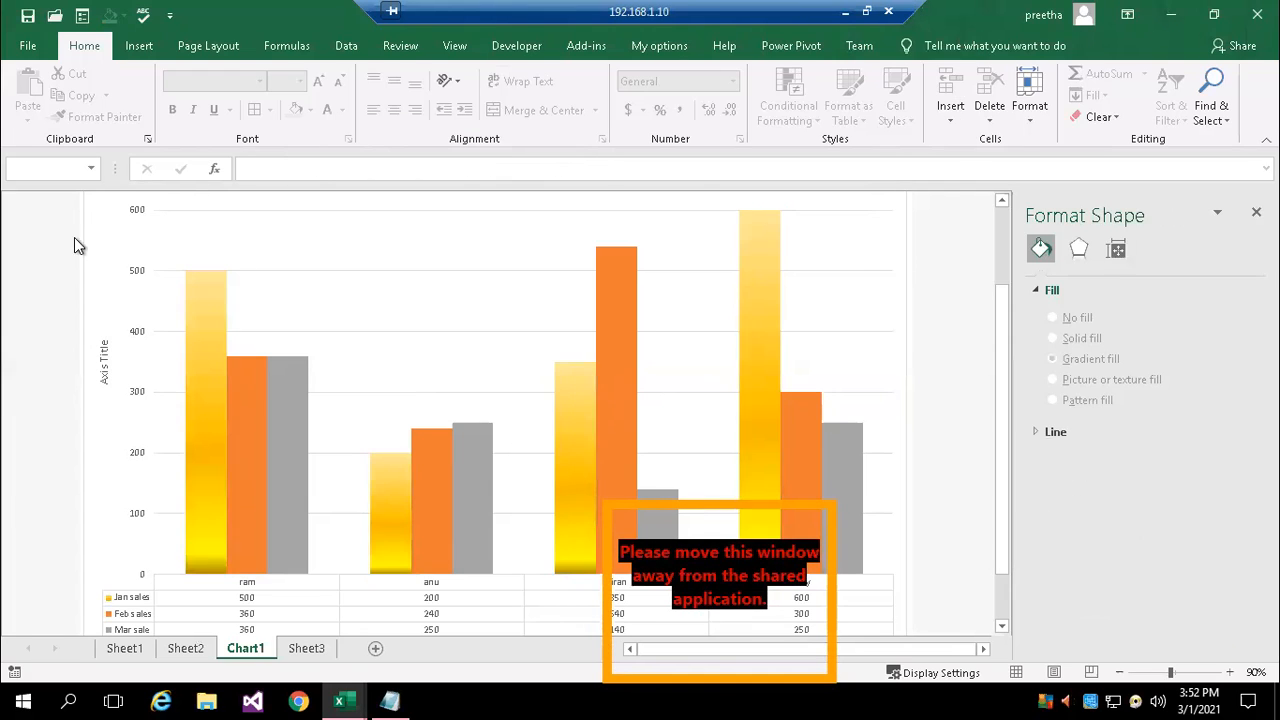
Replace the chart title text with "Sales Comparison for for 3 months"
{"action": "scroll", "coordinate": [282, 302], "scroll_direction": "up", "scroll_amount": 3}
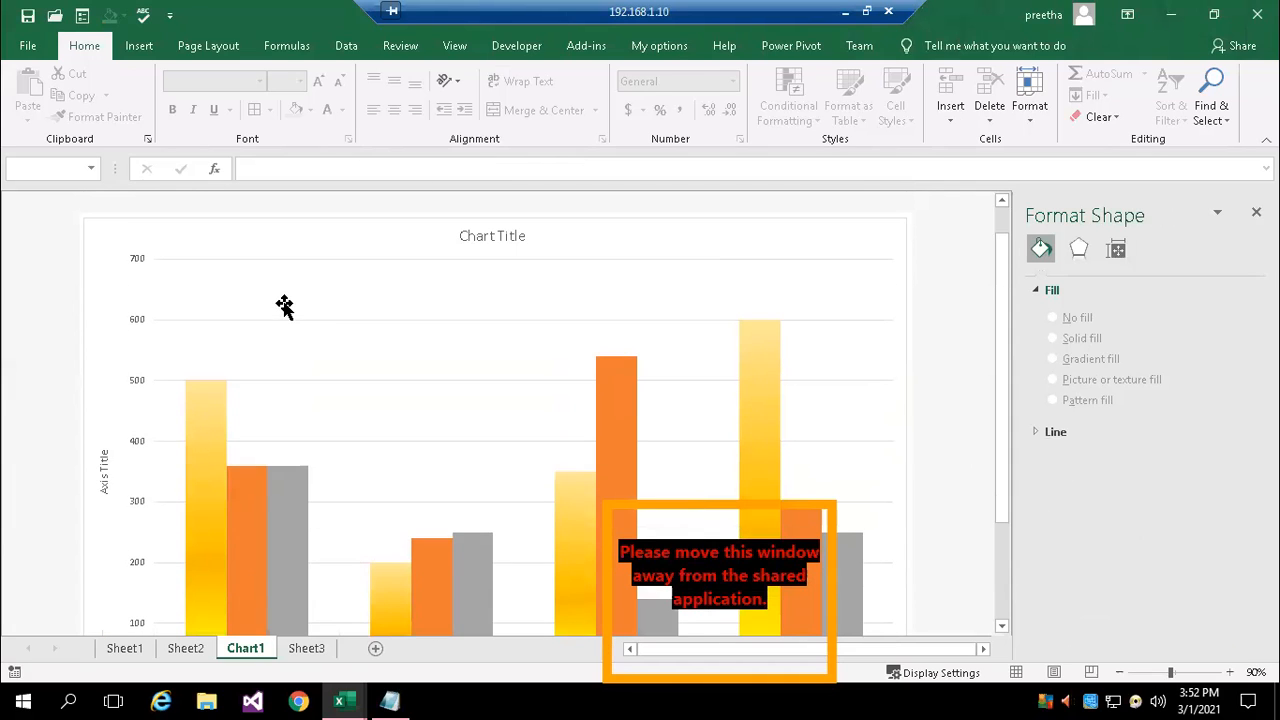
{"action": "left_click", "coordinate": [232, 273]}
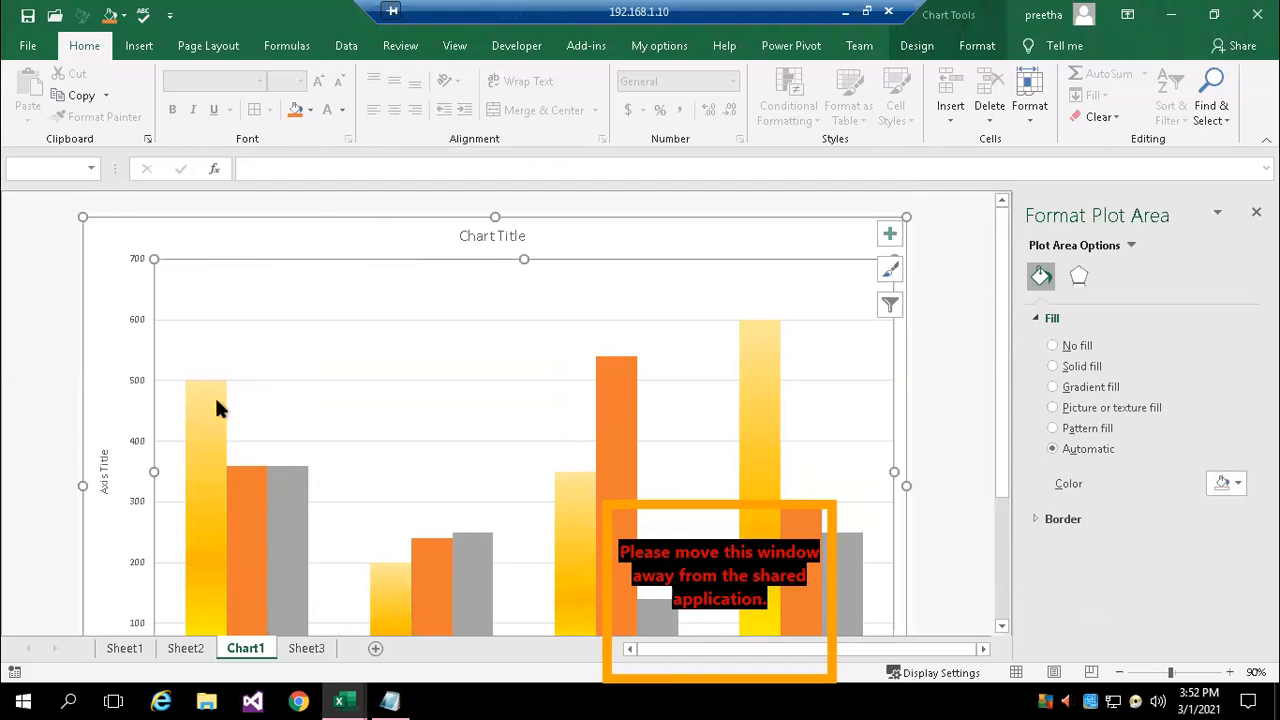
{"action": "scroll", "coordinate": [680, 463], "scroll_direction": "down", "scroll_amount": 3}
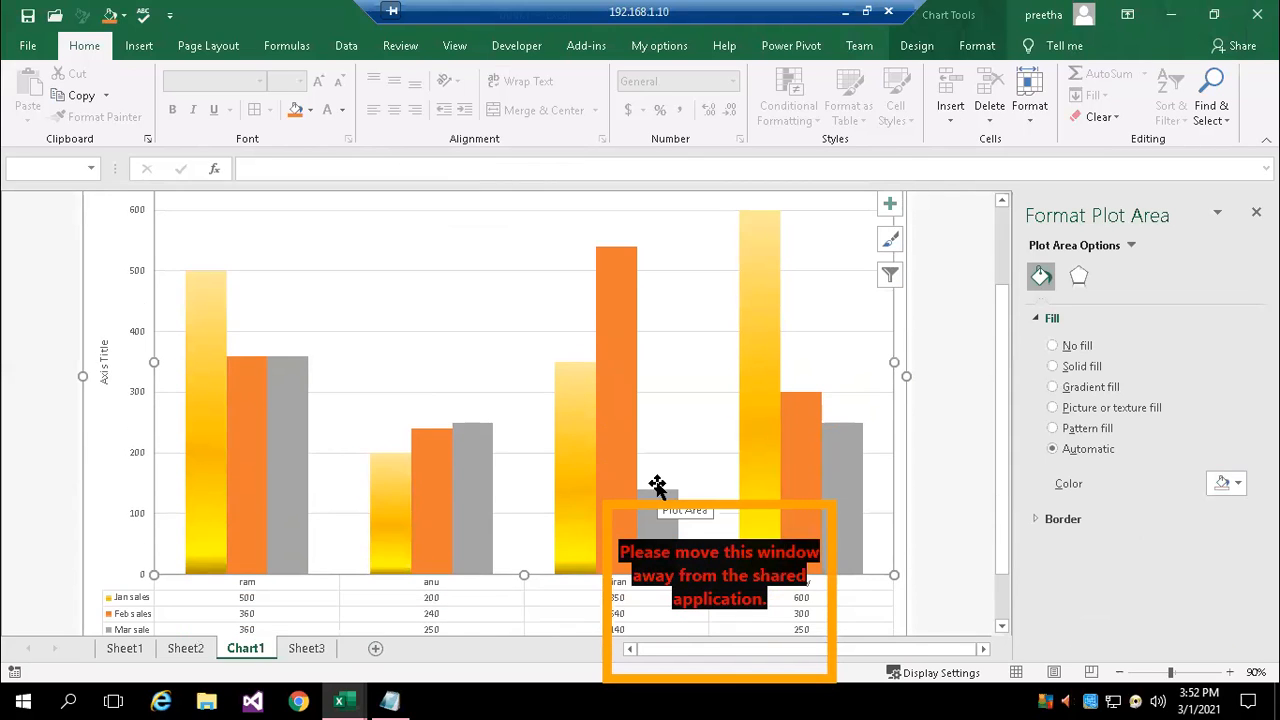
{"action": "scroll", "coordinate": [657, 420], "scroll_direction": "up", "scroll_amount": 3}
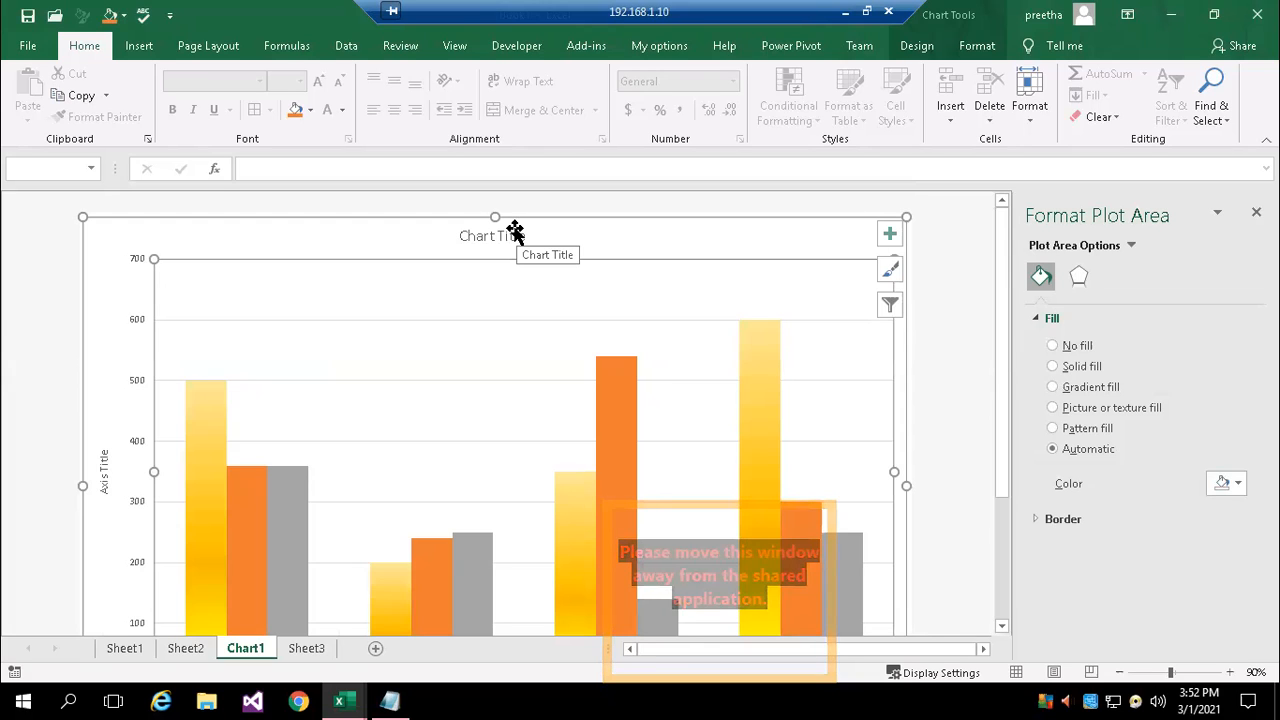
{"action": "left_click", "coordinate": [491, 234]}
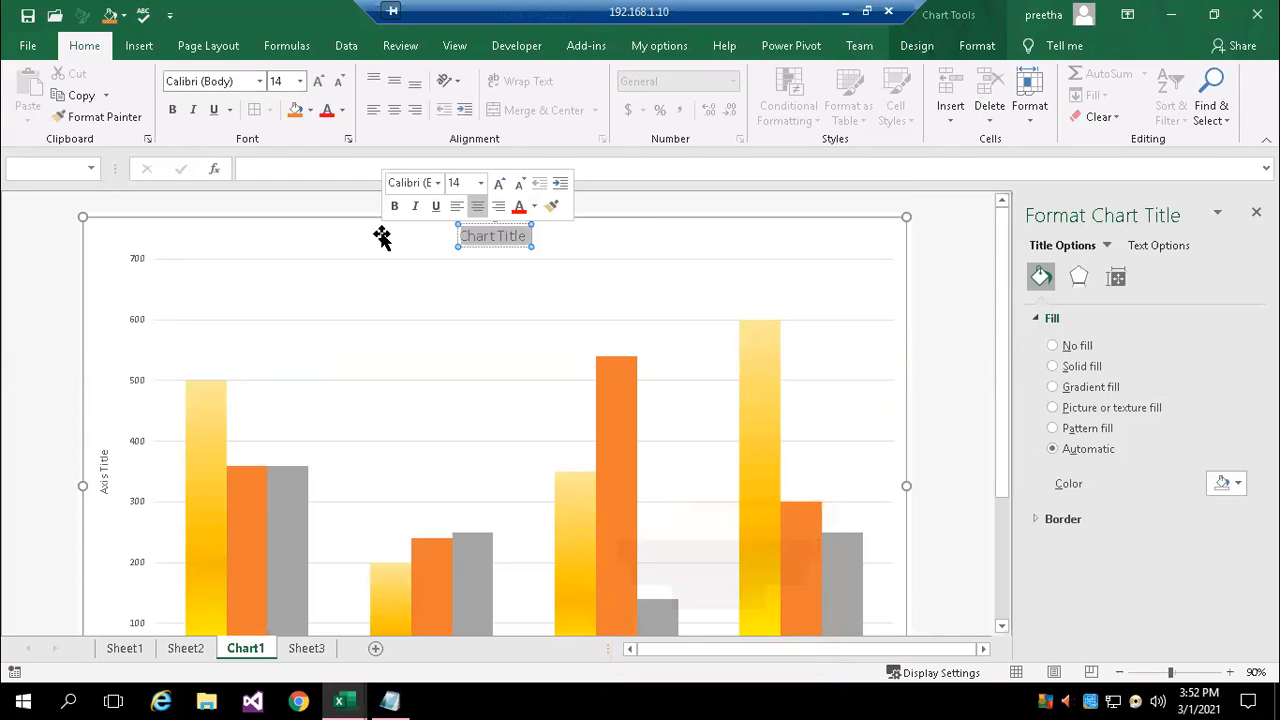
{"action": "type", "text": "Sal"}
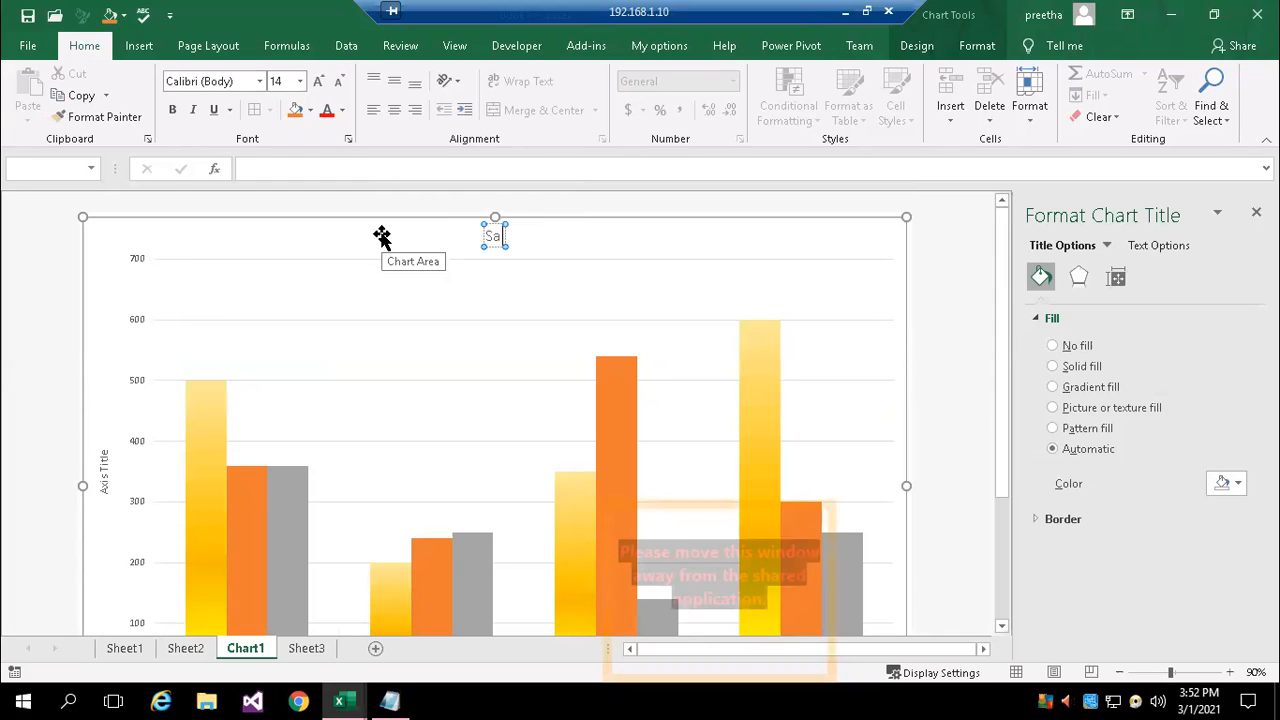
{"action": "type", "text": "es "}
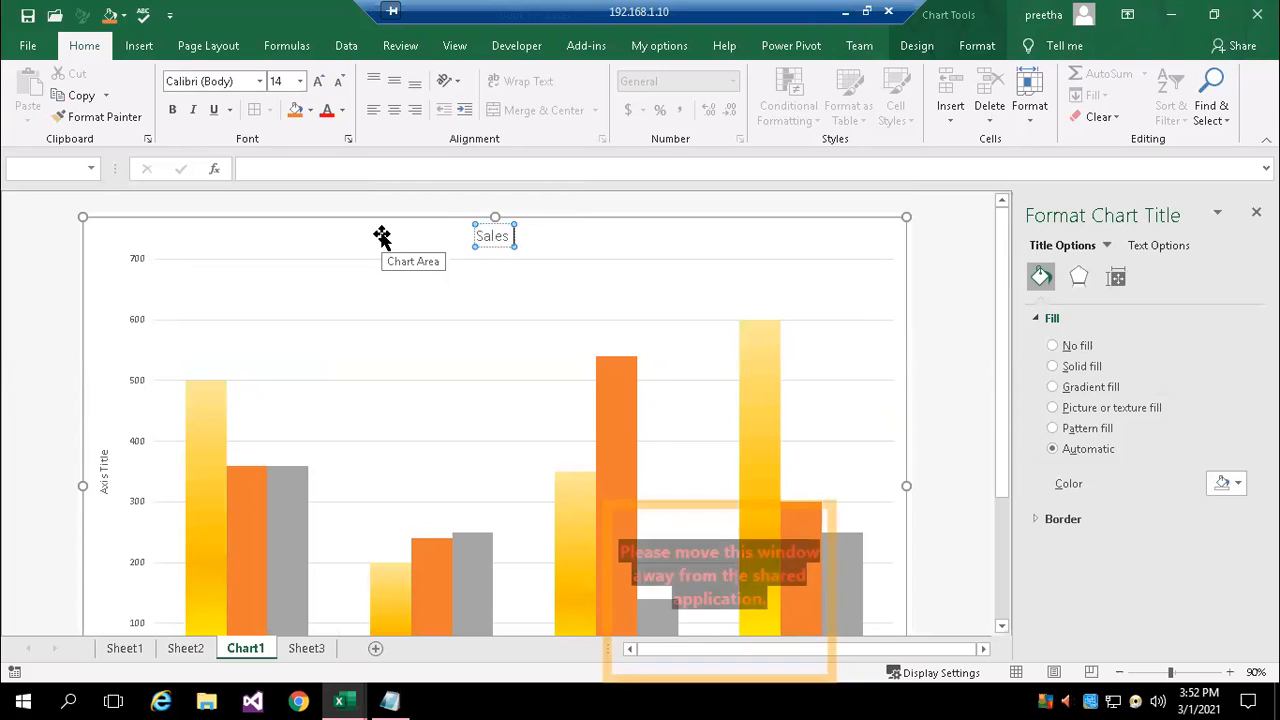
{"action": "type", "text": "Comparison for "}
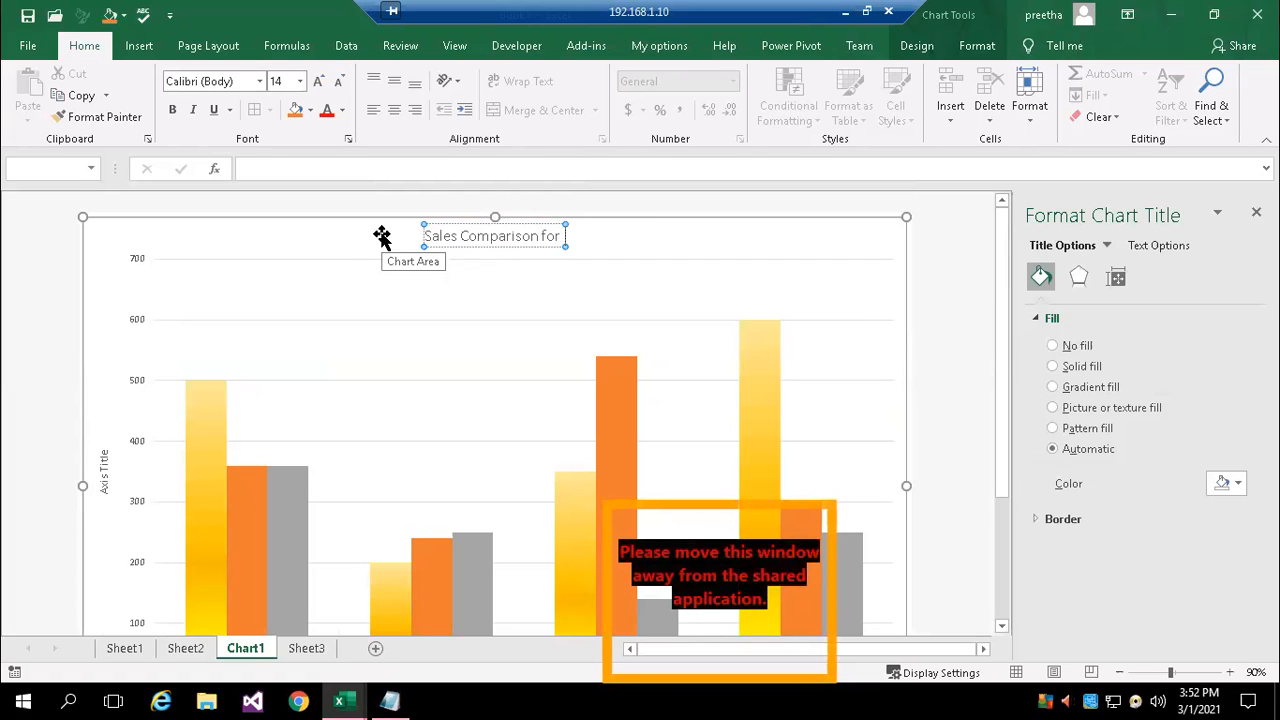
{"action": "type", "text": "for 3 mon"}
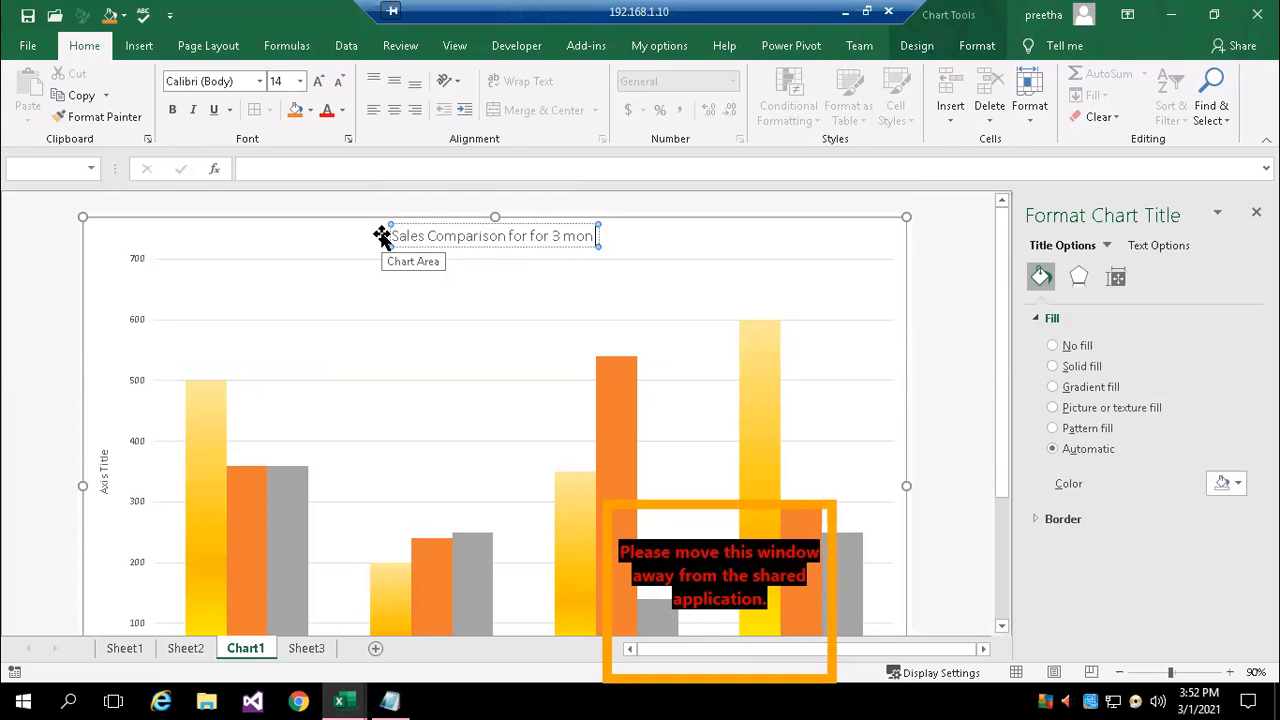
{"action": "type", "text": "ths"}
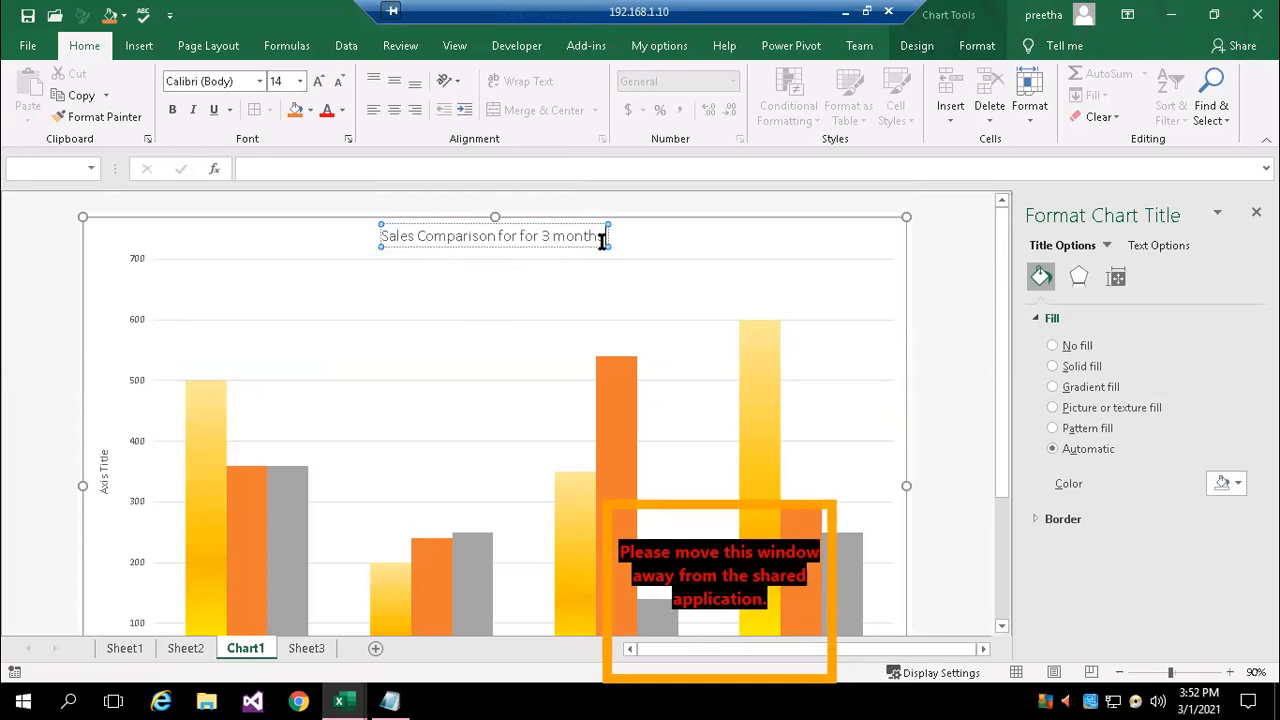
Format the whole chart title as bold red text at font size 16
{"action": "left_click_drag", "start_coordinate": [607, 235], "coordinate": [375, 237]}
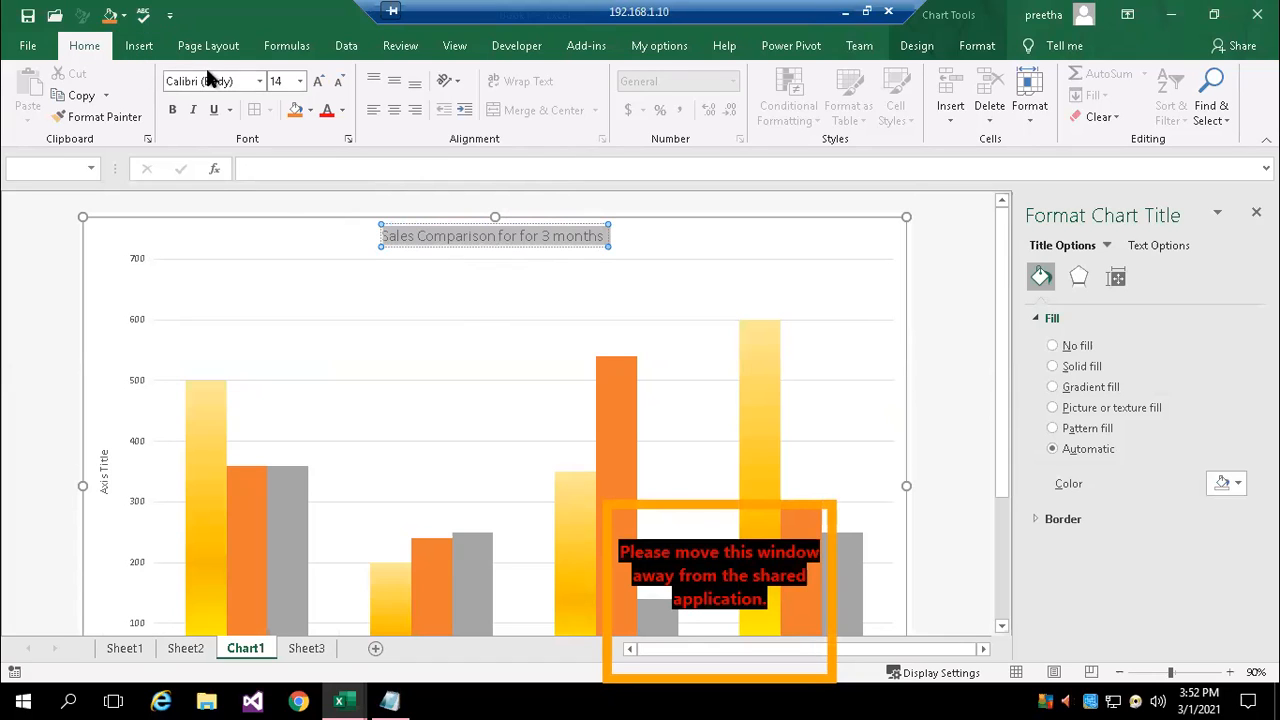
{"action": "left_click", "coordinate": [172, 109]}
{"action": "left_click", "coordinate": [326, 112]}
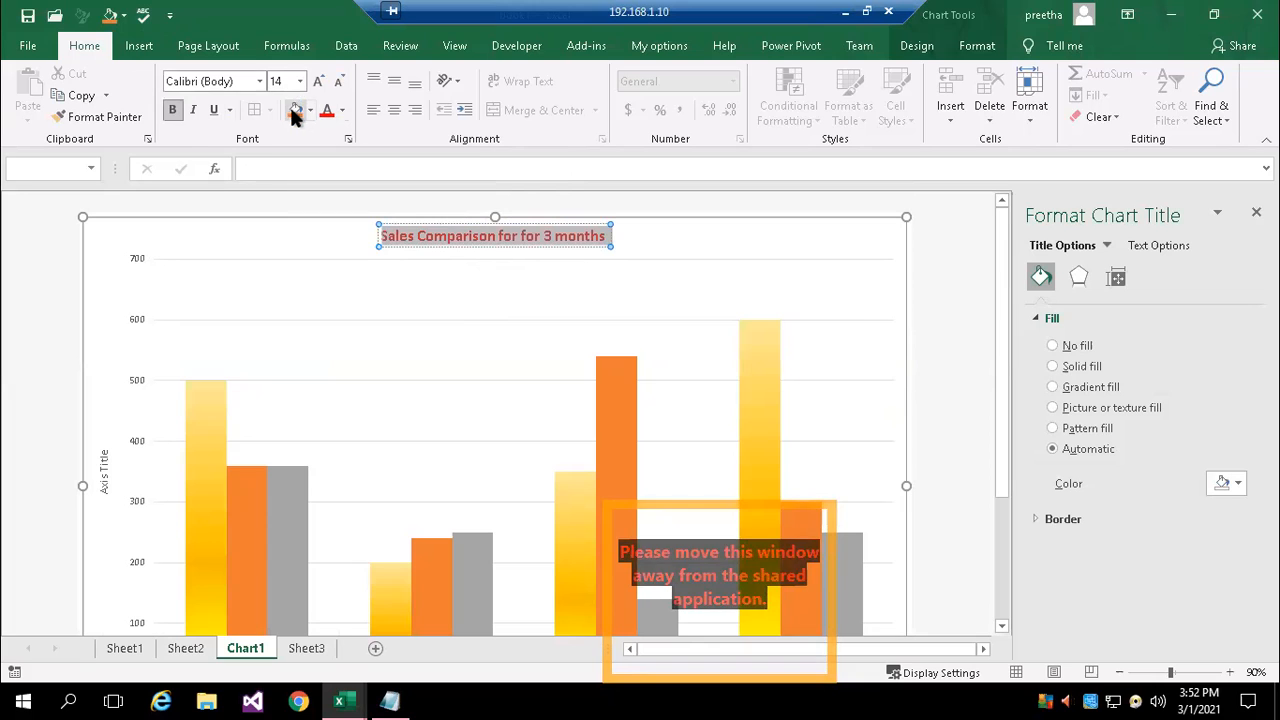
{"action": "left_click", "coordinate": [301, 82]}
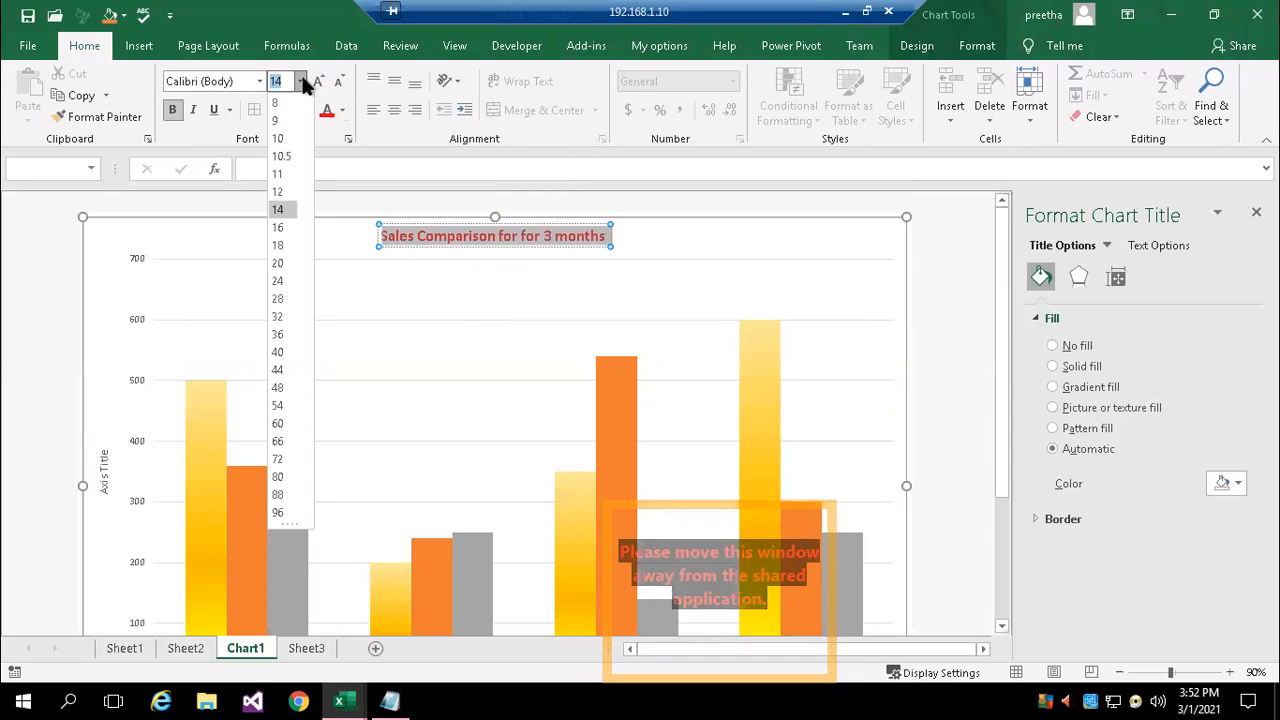
{"action": "left_click", "coordinate": [279, 227]}
{"action": "left_click", "coordinate": [456, 329]}
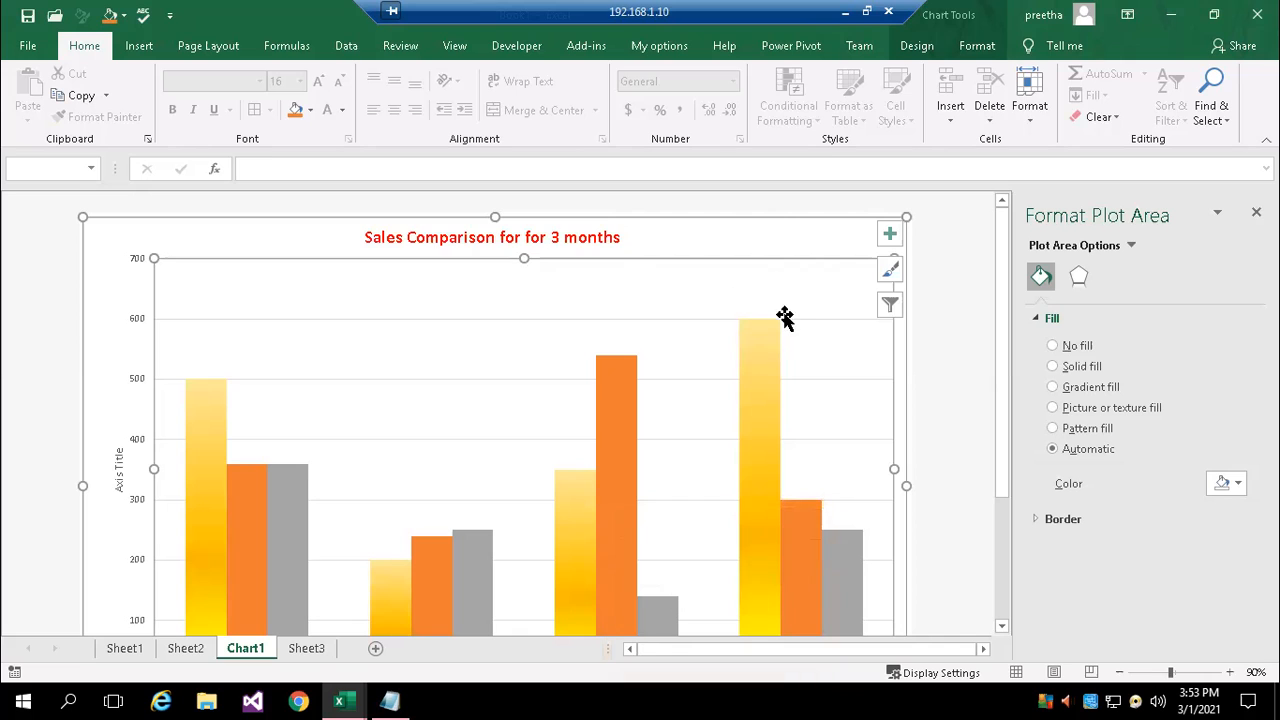
Give the chart's plot area a solid fill in a light orange theme color
{"action": "scroll", "coordinate": [886, 410], "scroll_direction": "down", "scroll_amount": 3}
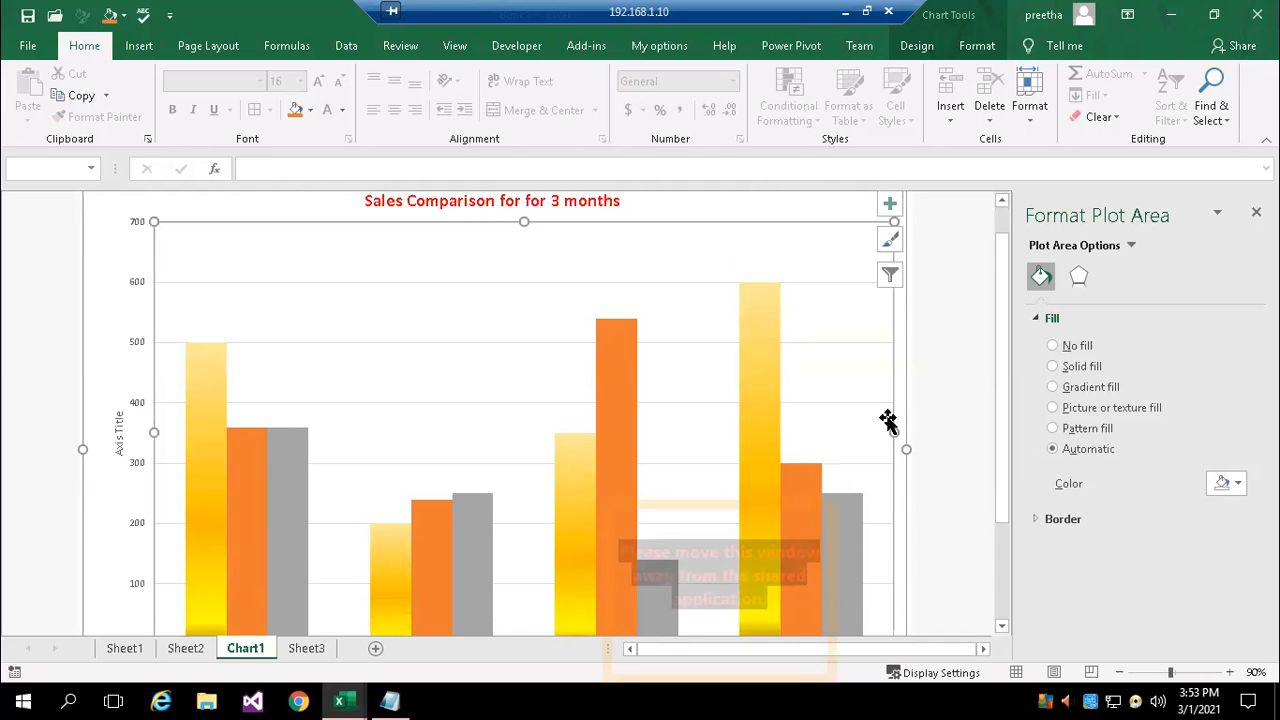
{"action": "left_click", "coordinate": [922, 416]}
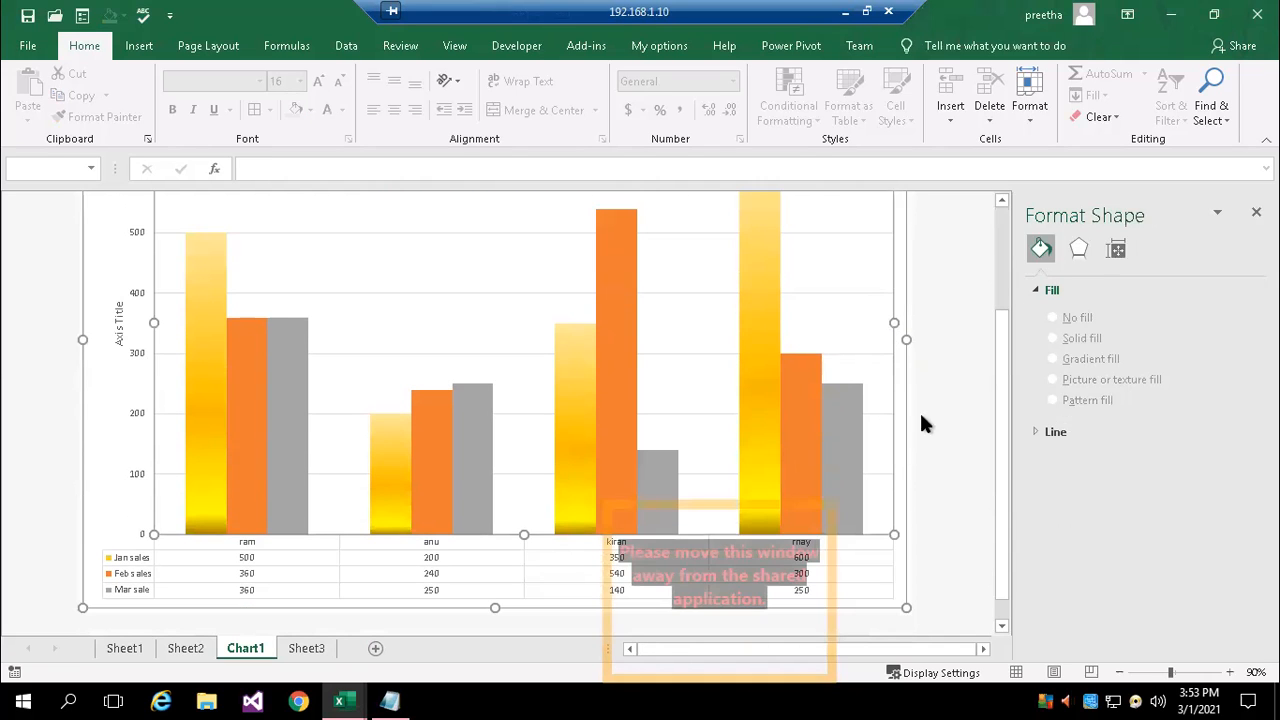
{"action": "left_click", "coordinate": [166, 487]}
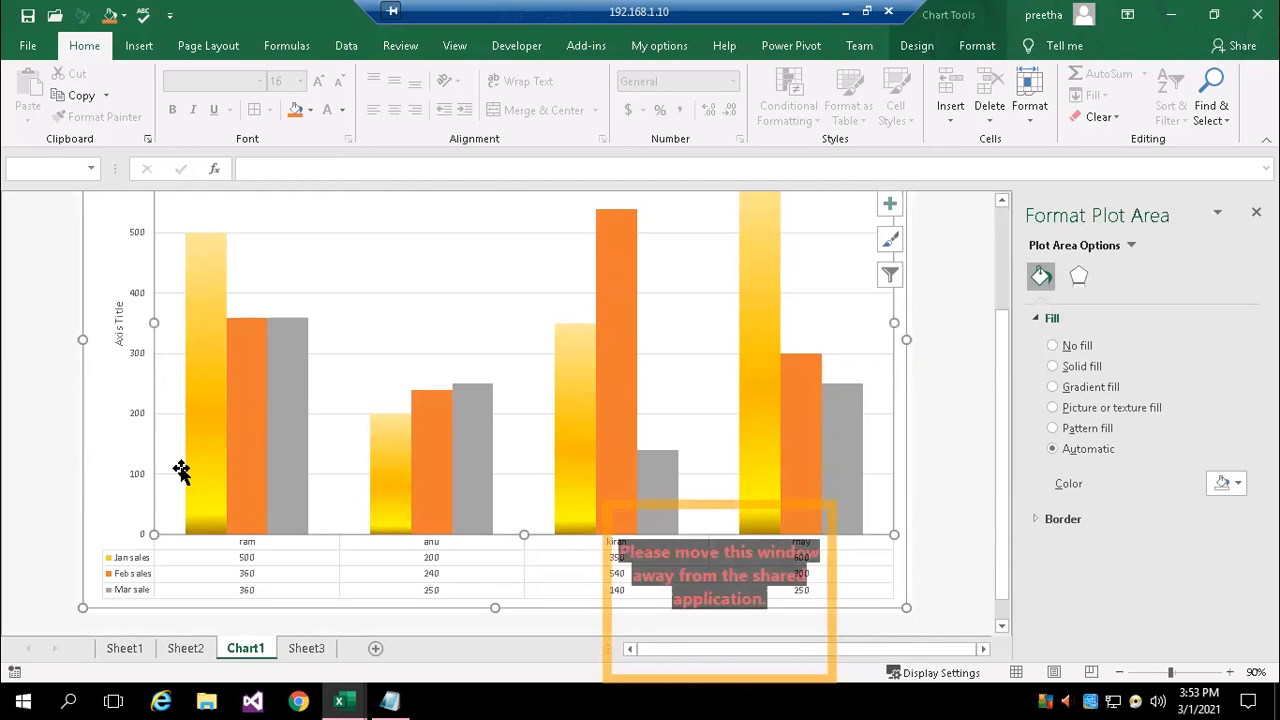
{"action": "left_click", "coordinate": [1080, 367]}
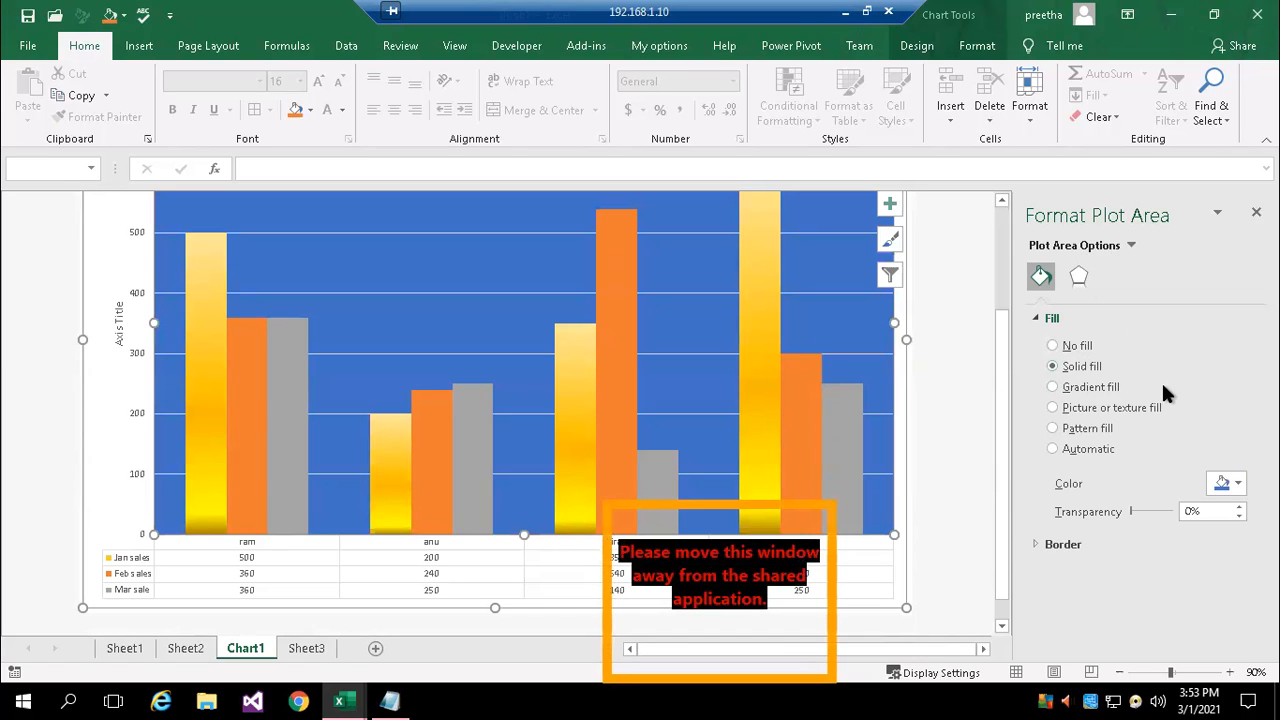
{"action": "left_click", "coordinate": [1237, 485]}
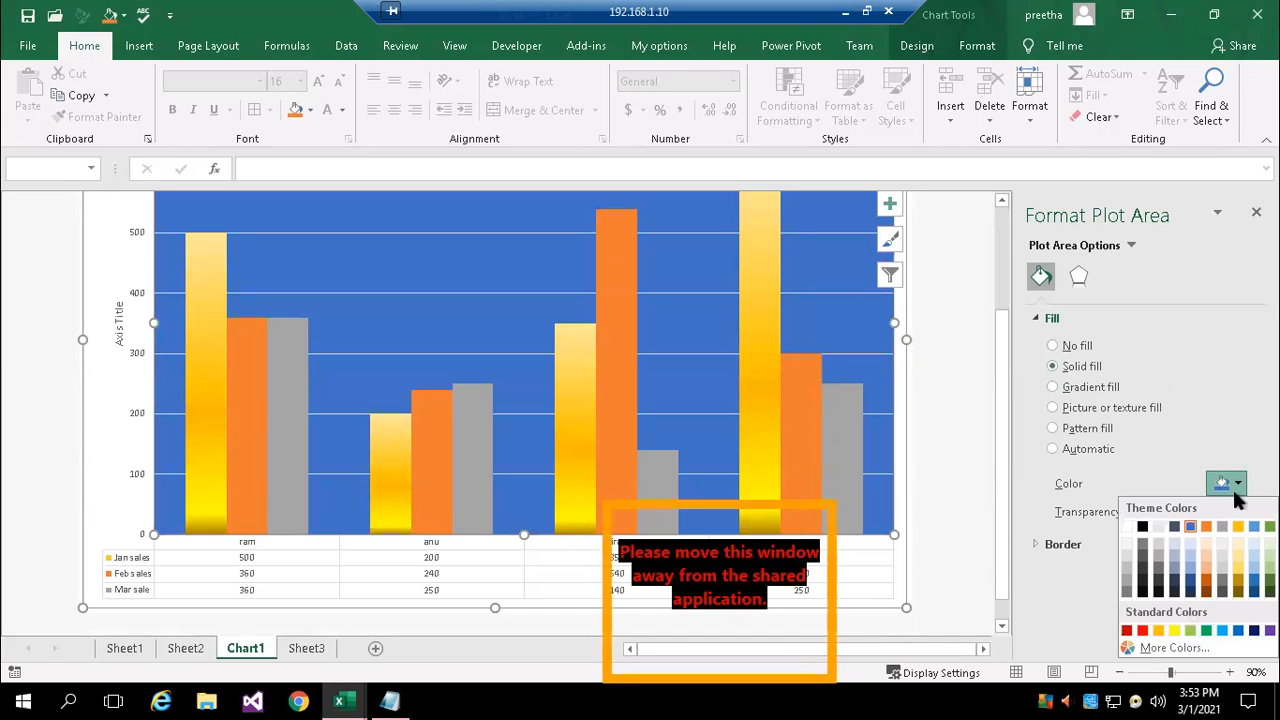
{"action": "left_click", "coordinate": [1201, 555]}
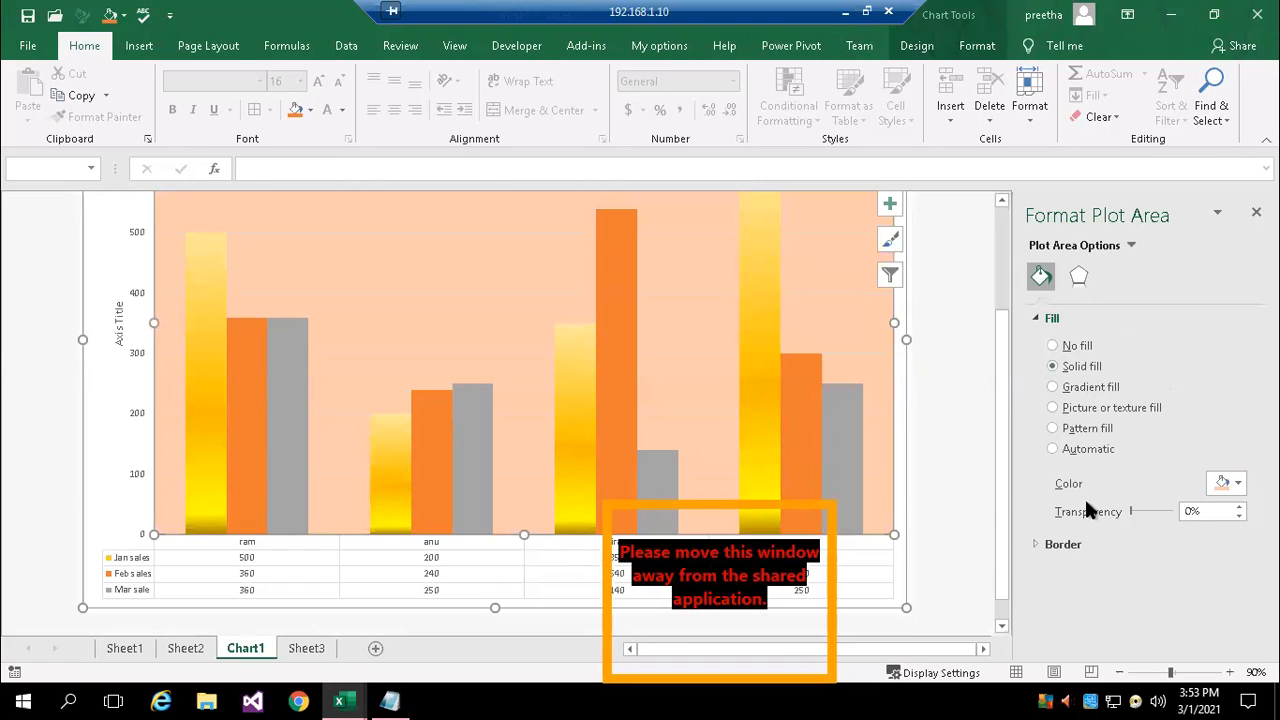
{"action": "scroll", "coordinate": [985, 425], "scroll_direction": "up", "scroll_amount": 3}
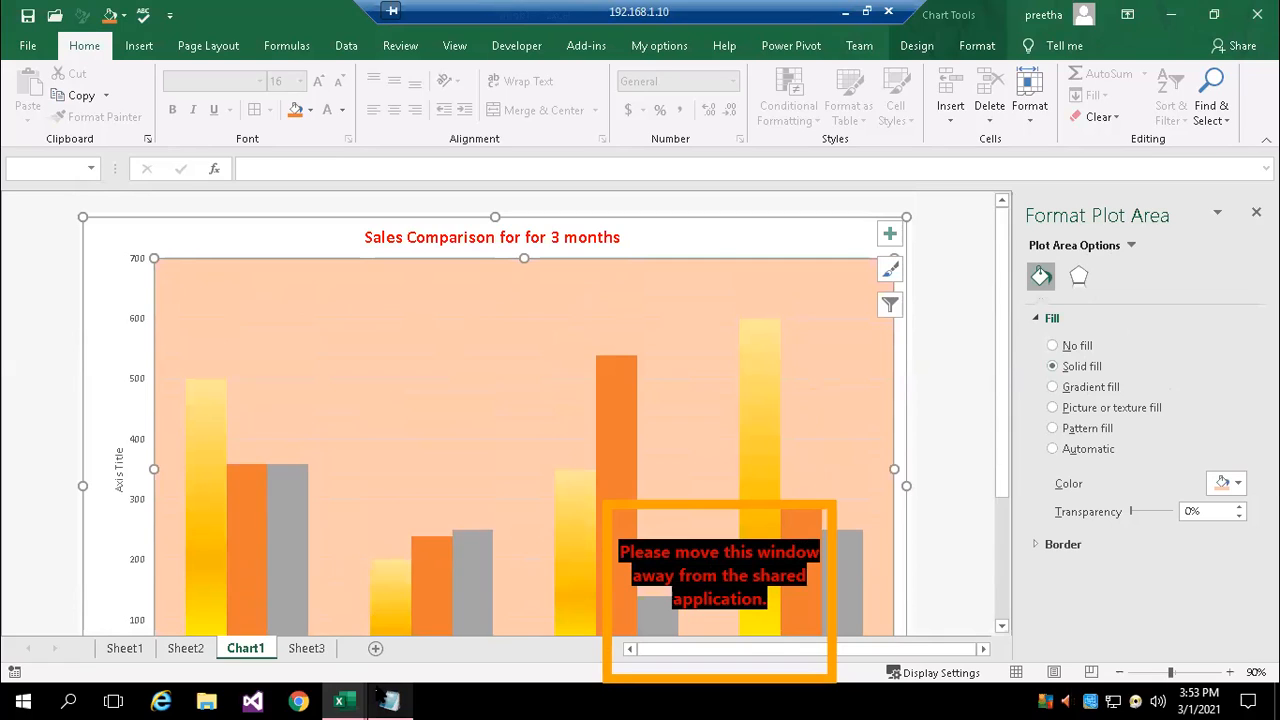
Switch to the cell referencing notes in Notepad and start a new paragraph below the iferror() note with "What are the"
{"action": "mouse_move", "coordinate": [385, 703]}
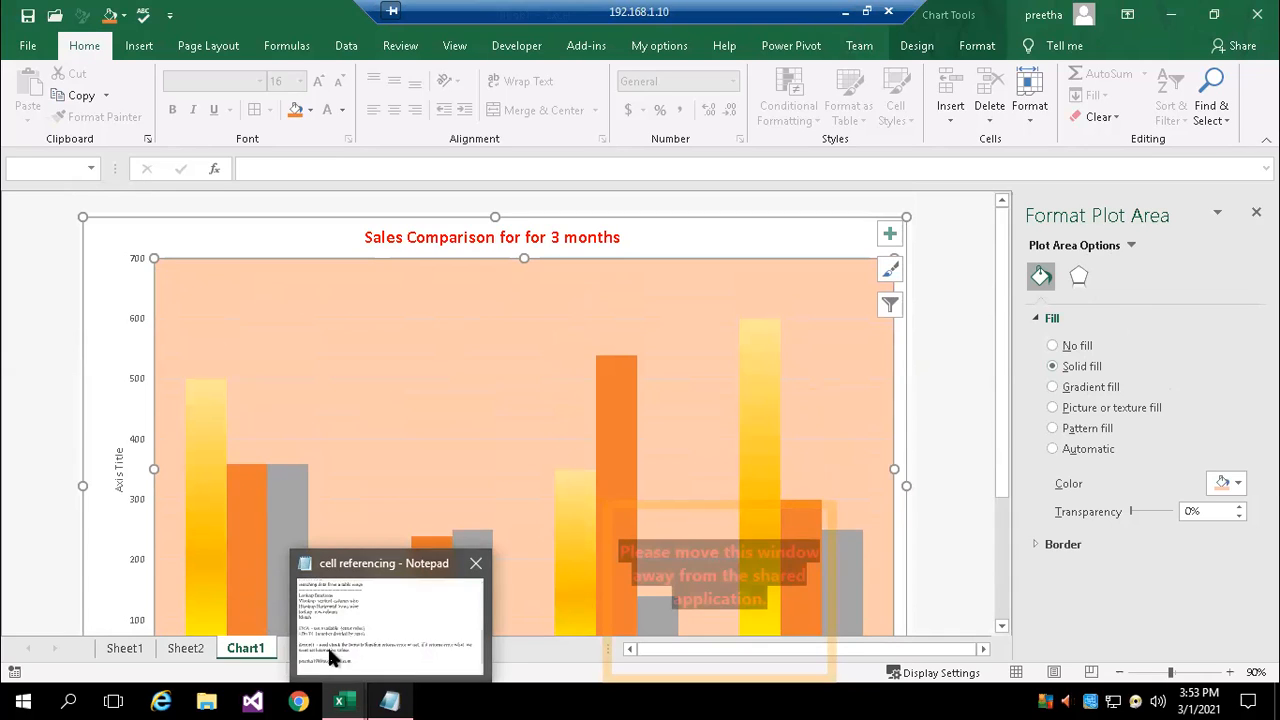
{"action": "left_click", "coordinate": [474, 582]}
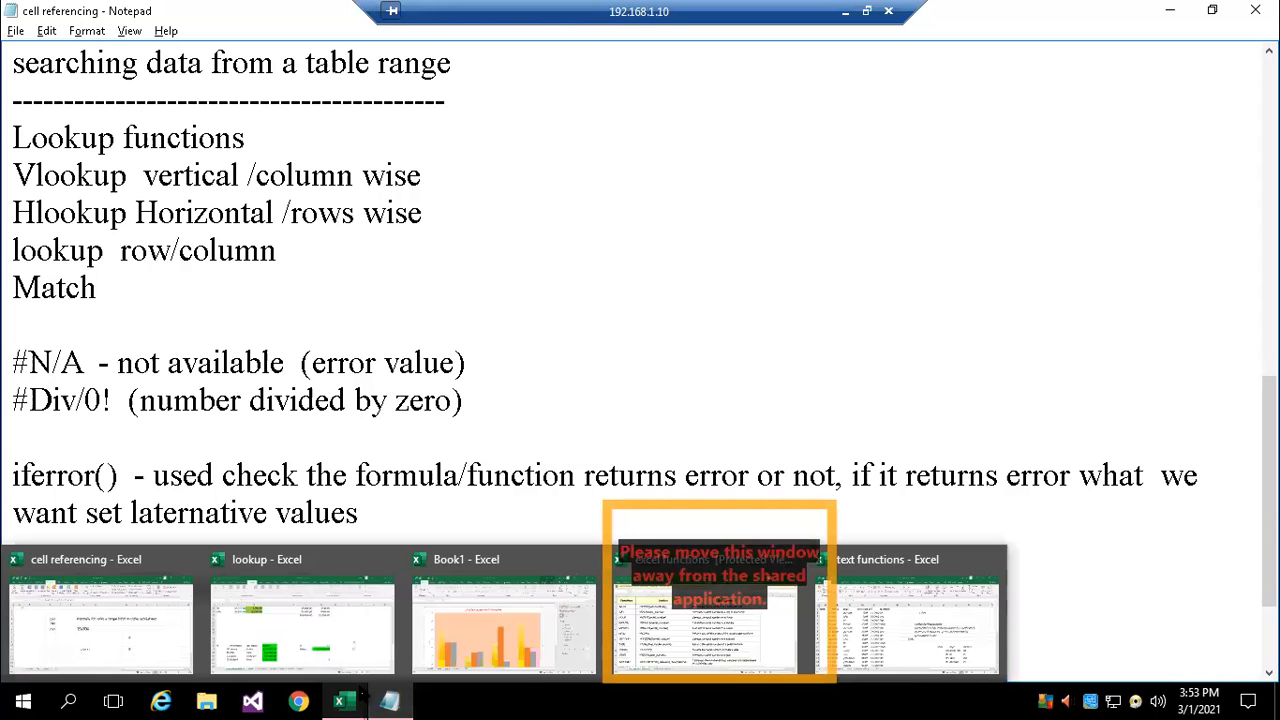
{"action": "left_click", "coordinate": [553, 320]}
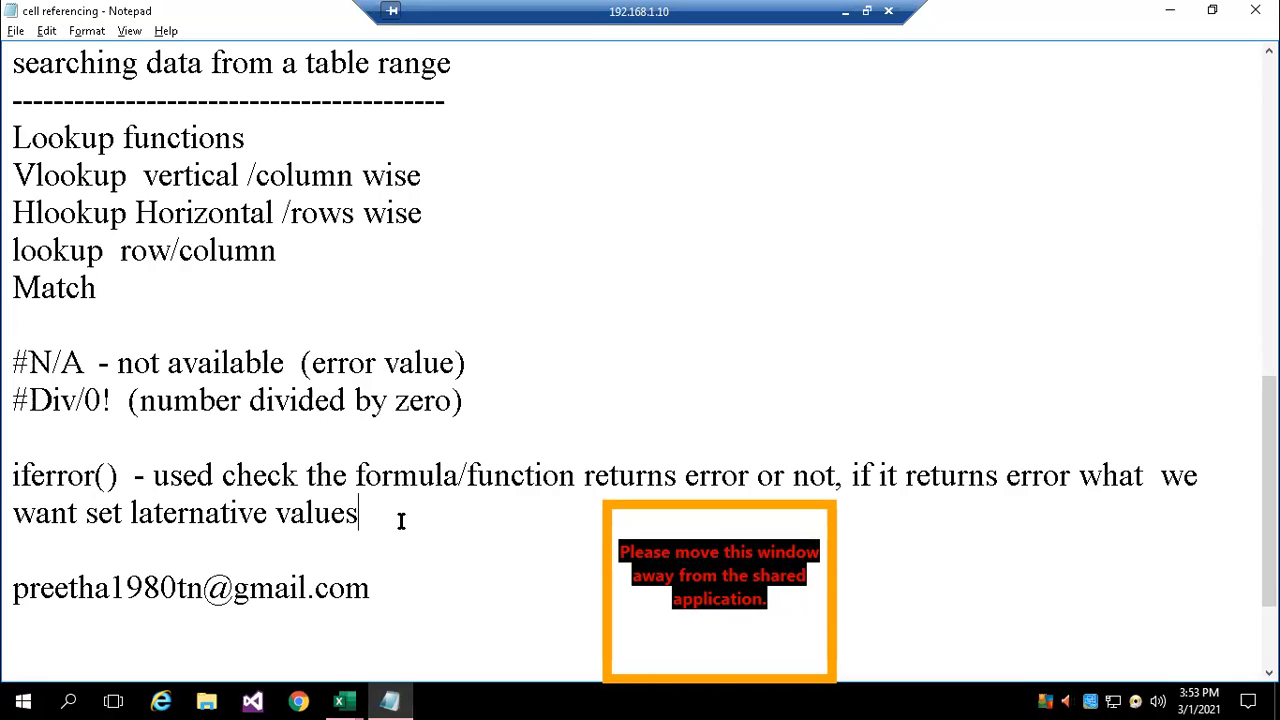
{"action": "key", "text": "Return"}
{"action": "key", "text": "Return"}
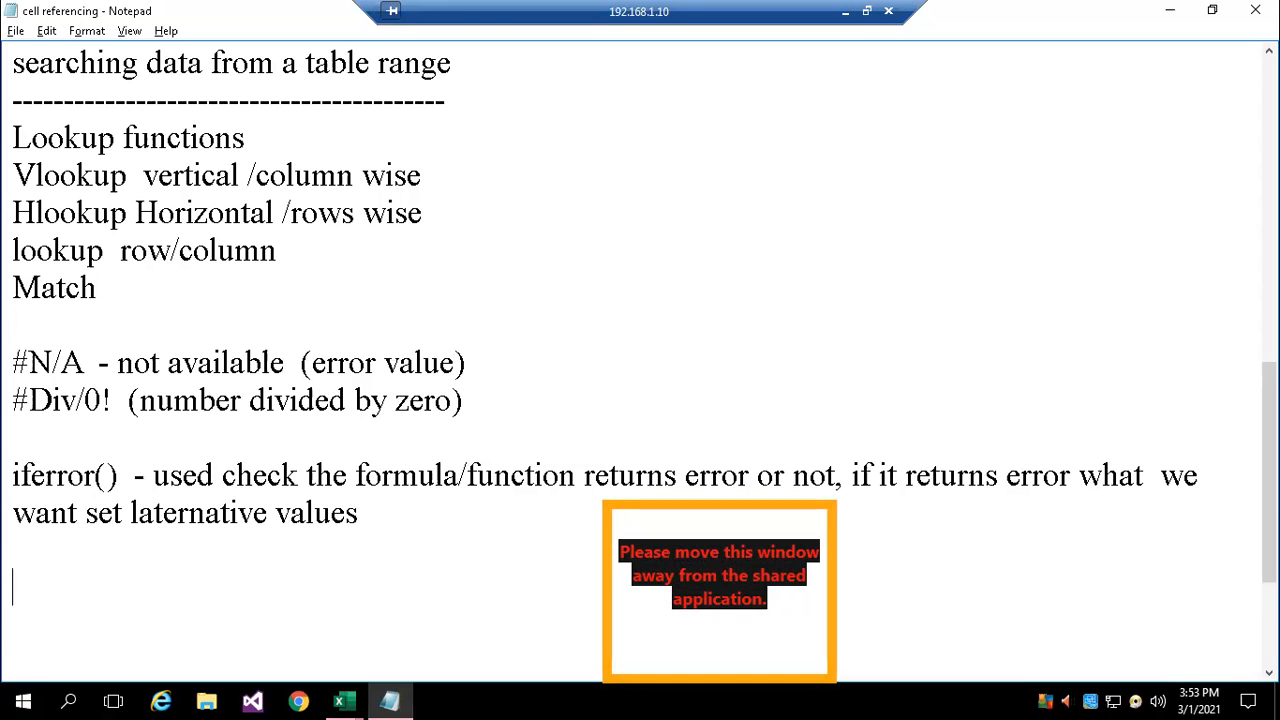
{"action": "type", "text": "Wha"}
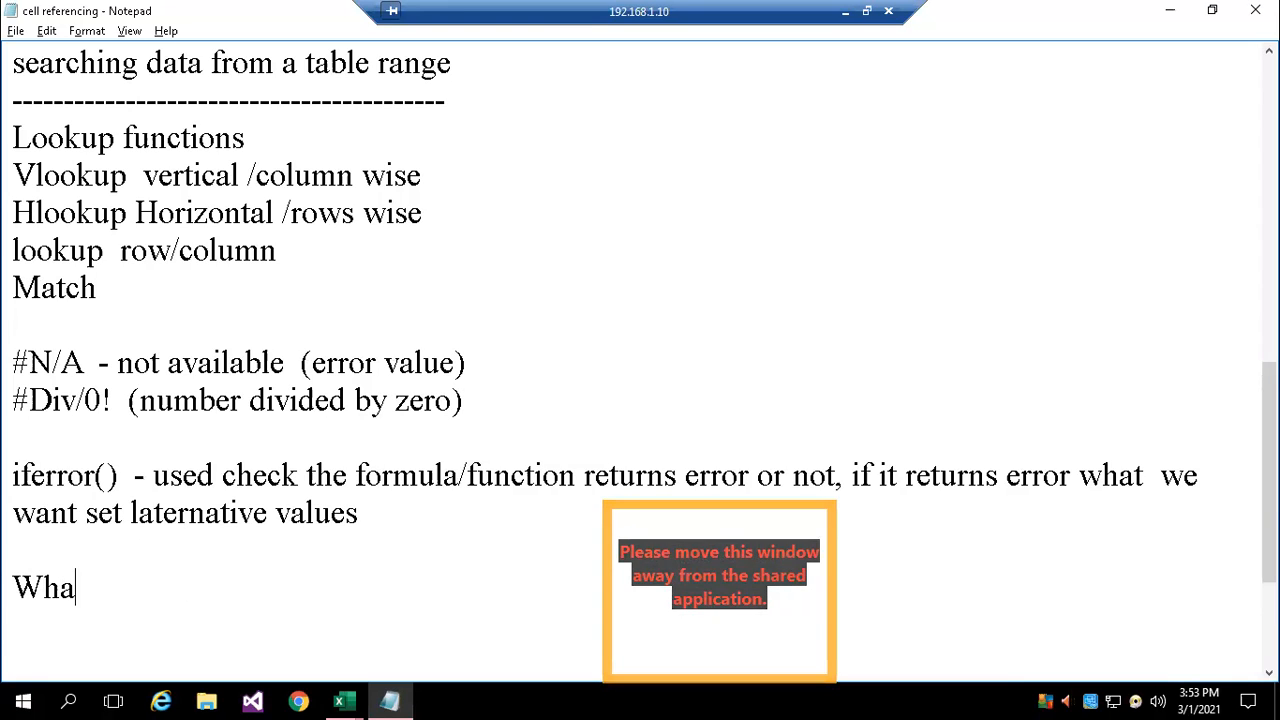
{"action": "type", "text": "t art th"}
{"action": "key", "text": "BackSpace"}
{"action": "key", "text": "BackSpace"}
{"action": "key", "text": "BackSpace"}
{"action": "key", "text": "BackSpace"}
{"action": "type", "text": "e the"}
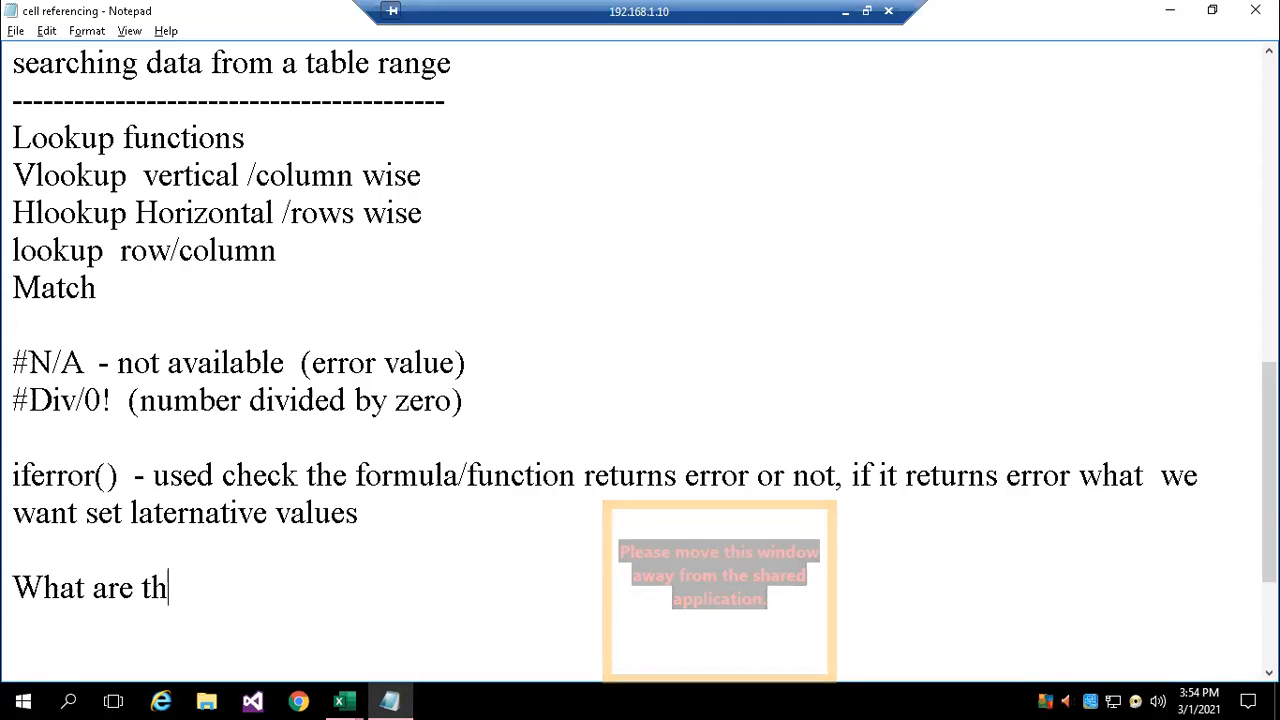